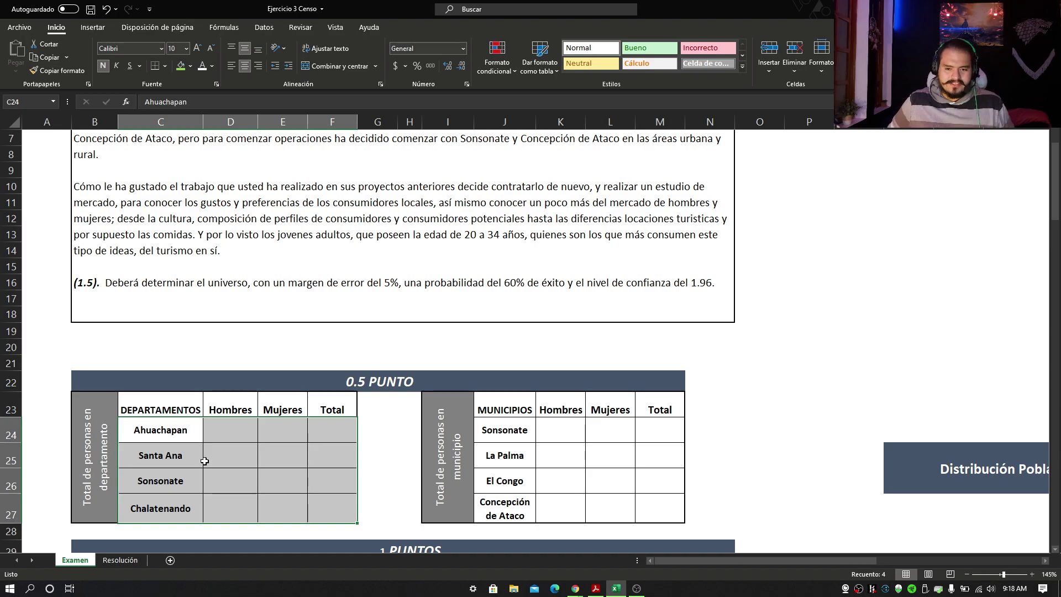
Select the Hombres, Mujeres and Total cells for Ahuachapan, and switch to Censo 2007.pdf in a maximized Adobe Acrobat Reader window.
scroll(393, 360, "up", 1)
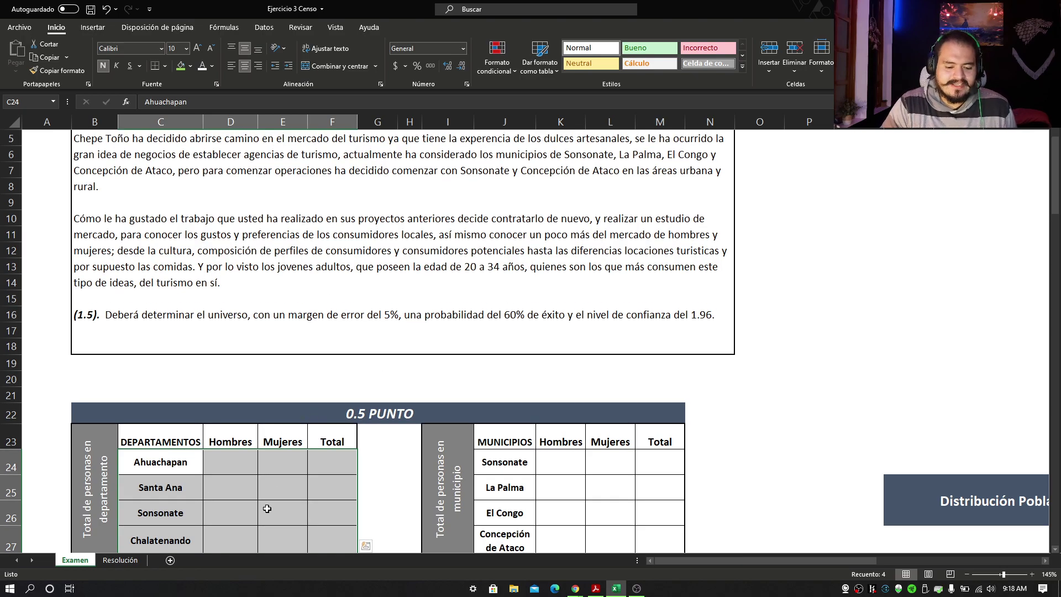
left_click_drag(232, 463, 333, 459)
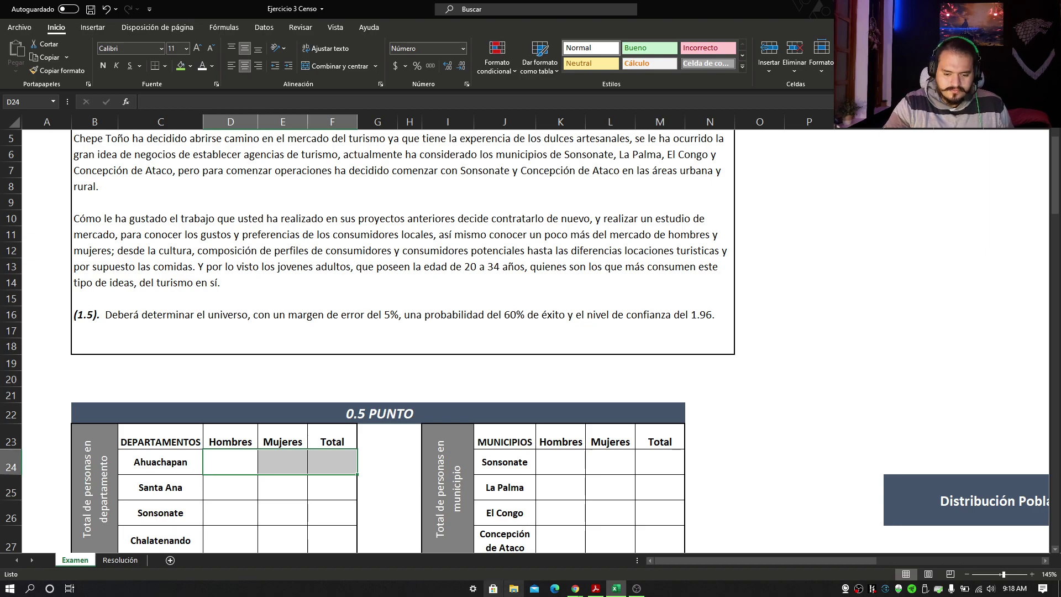
left_click(595, 588)
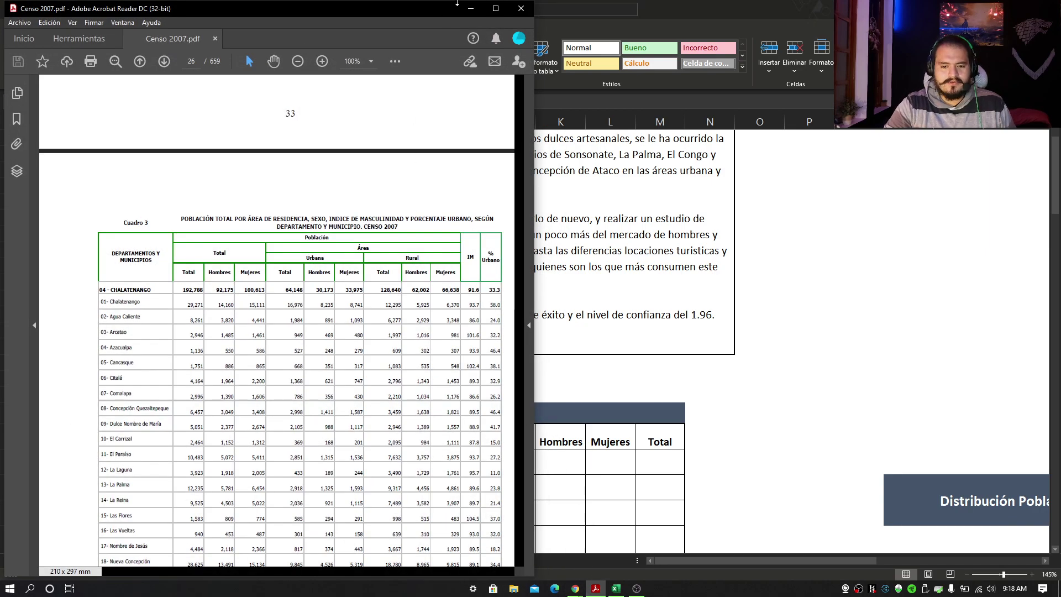
left_click(496, 9)
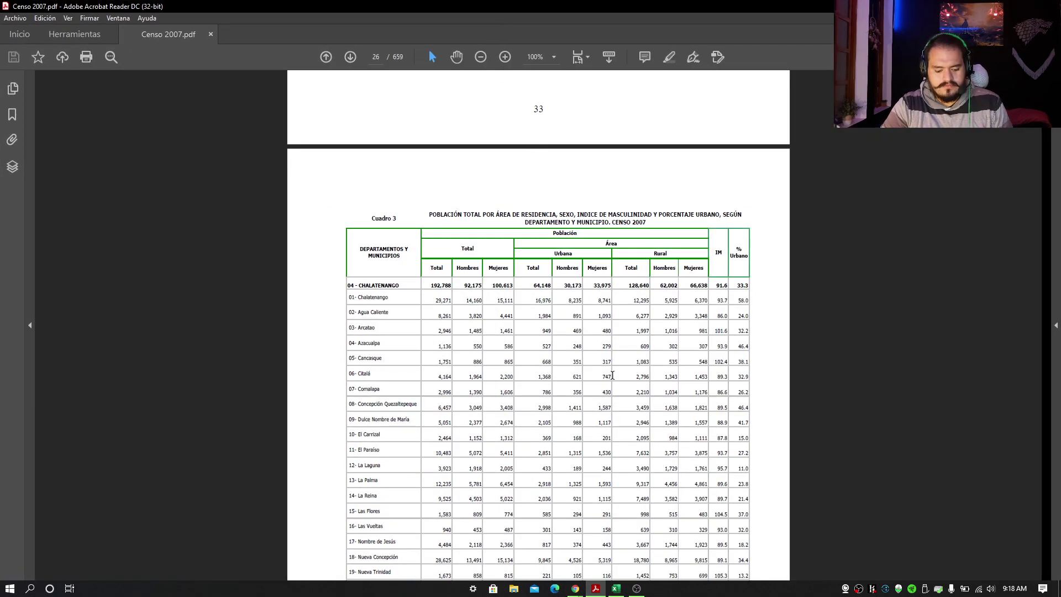
Go to page 228 of the census PDF and view its Cuadro 10 at 150% zoom.
scroll(606, 372, "up", 4, "ctrl")
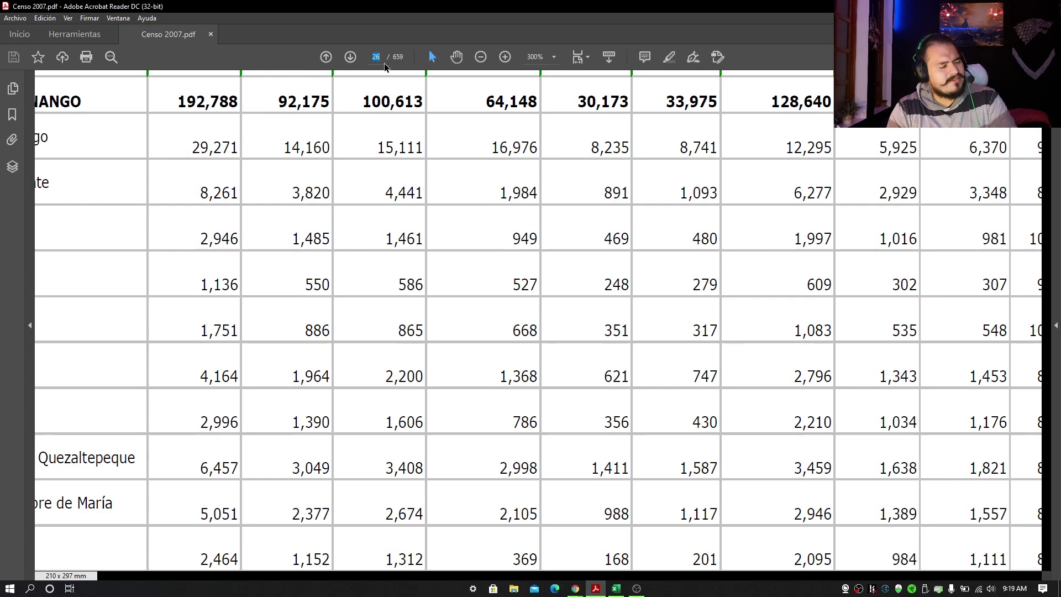
type("228")
key("Return")
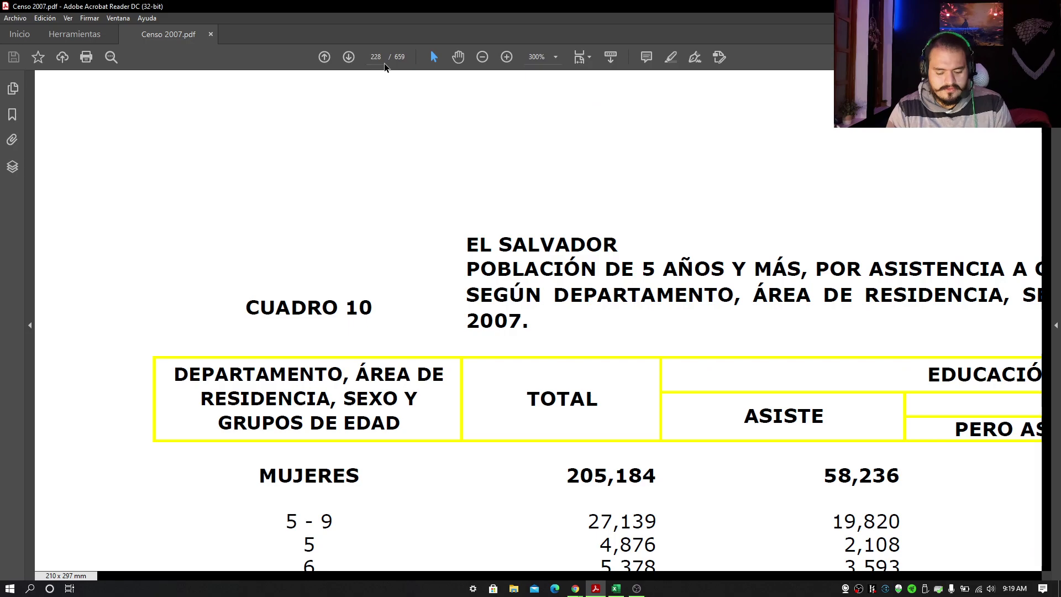
scroll(428, 135, "down", 2, "ctrl")
scroll(456, 219, "down", 1)
scroll(456, 219, "down", 2)
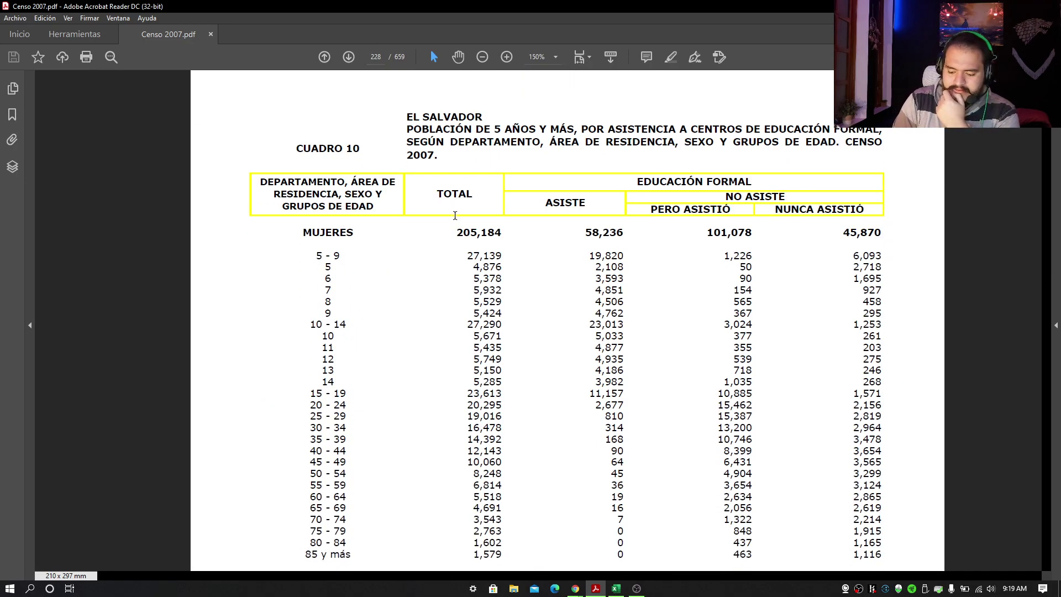
Look through the Sonsonate tables from page 228 onward and mark the Cuadro 17 label on page 251.
scroll(455, 215, "down", 20)
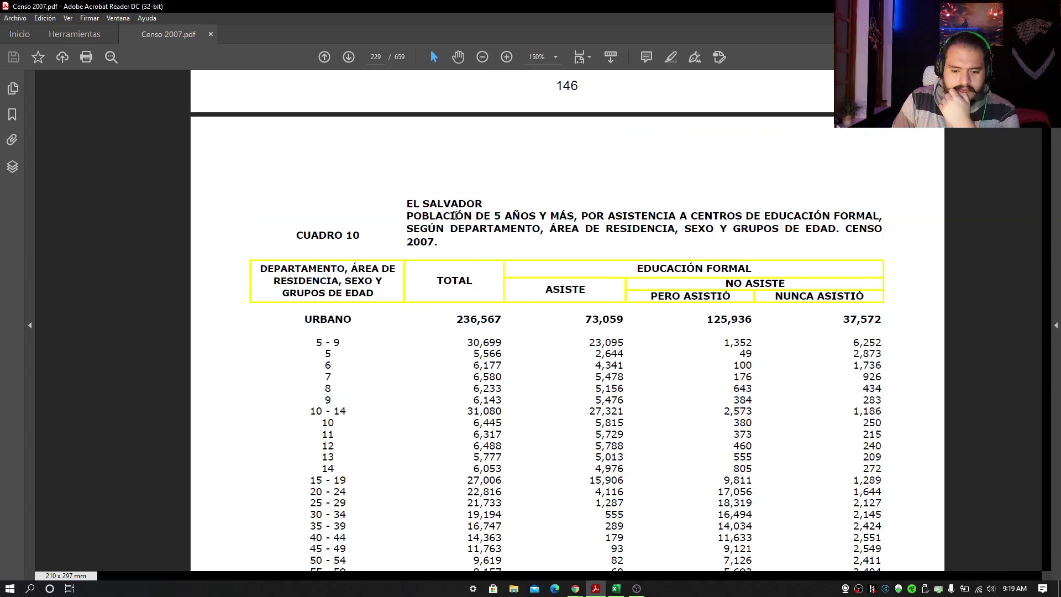
scroll(456, 220, "down", 20)
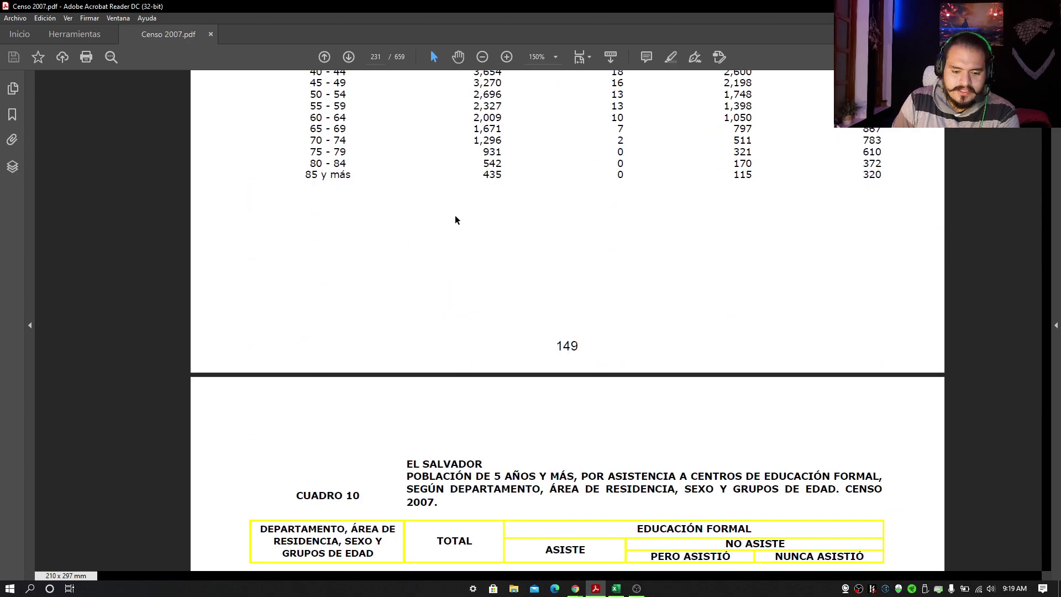
scroll(455, 215, "down", 20)
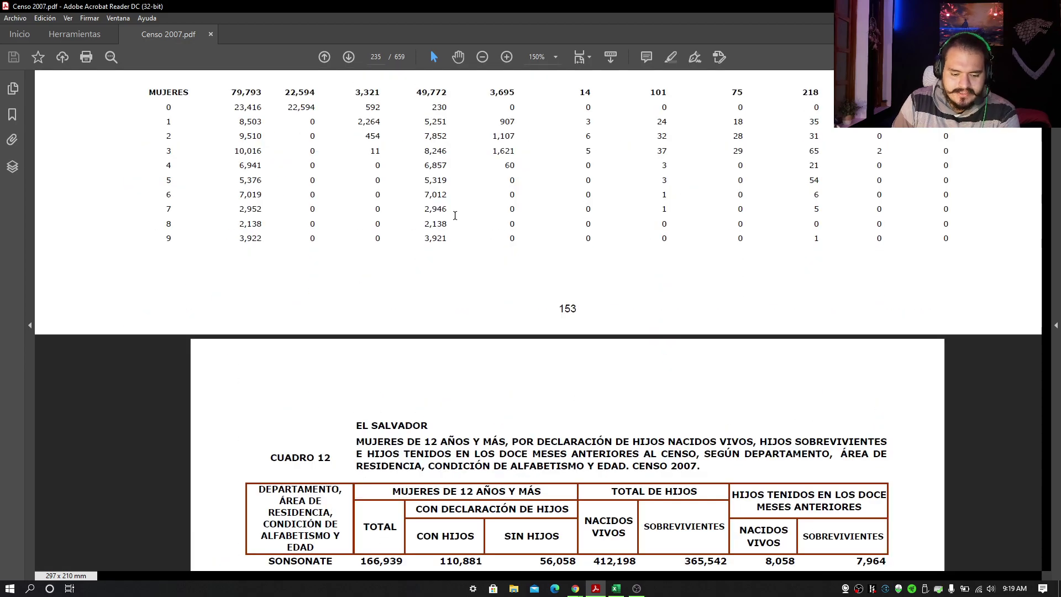
scroll(348, 463, "down", 20)
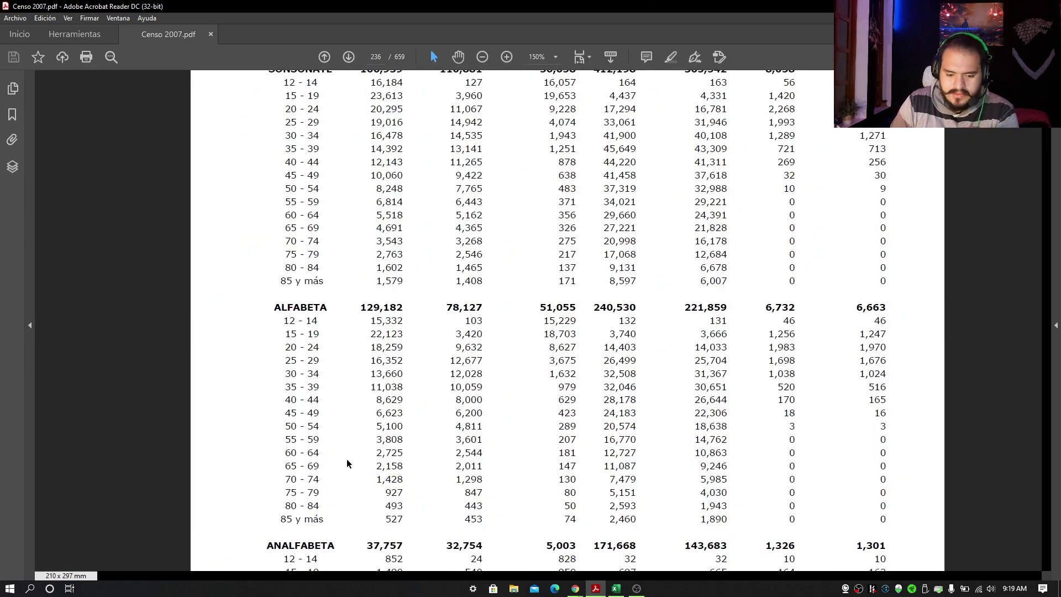
scroll(348, 463, "down", 20)
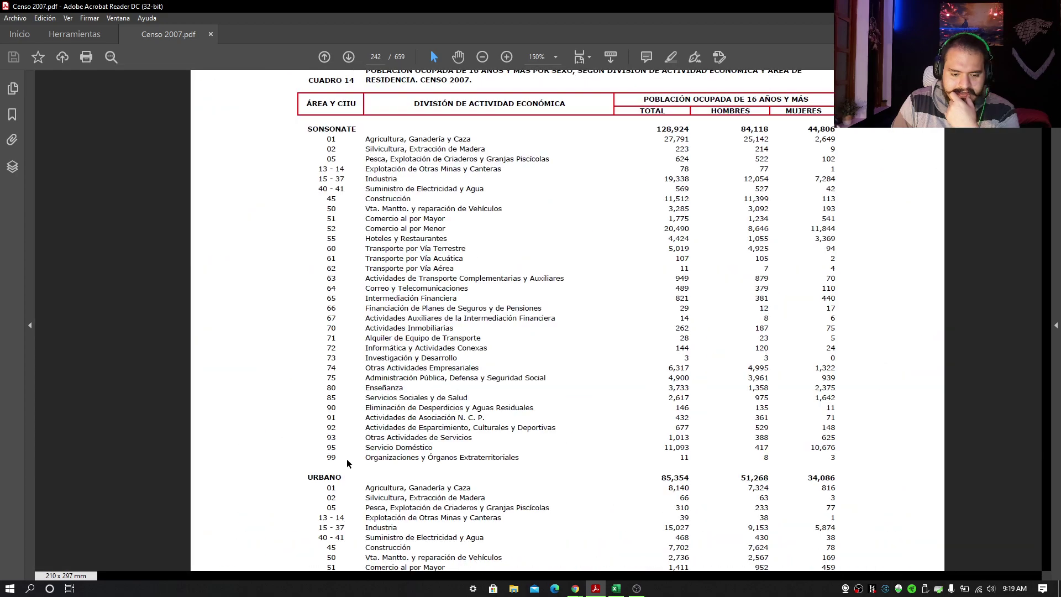
scroll(348, 463, "down", 20)
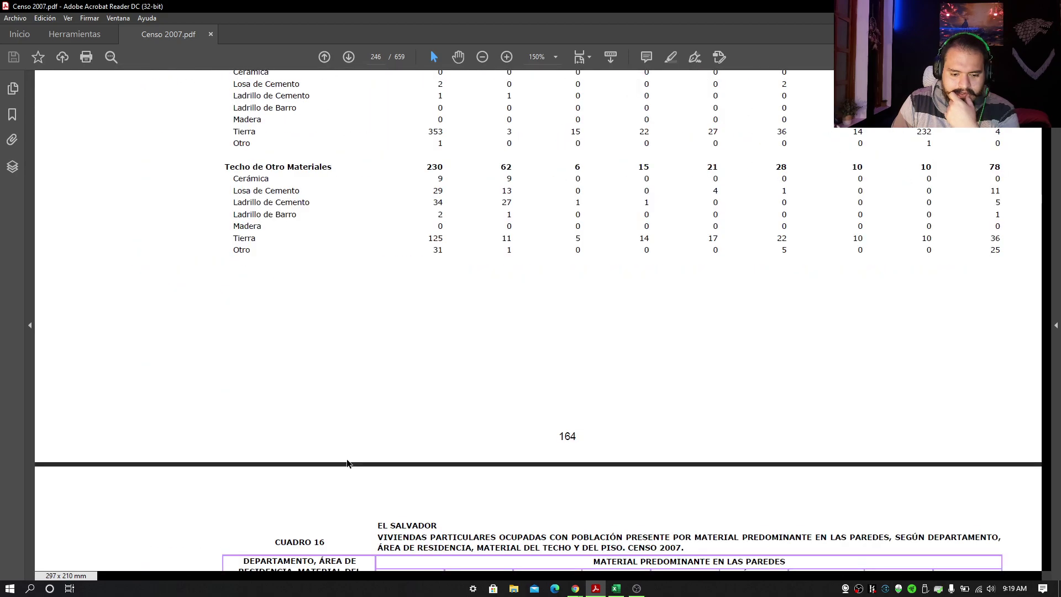
scroll(347, 463, "down", 20)
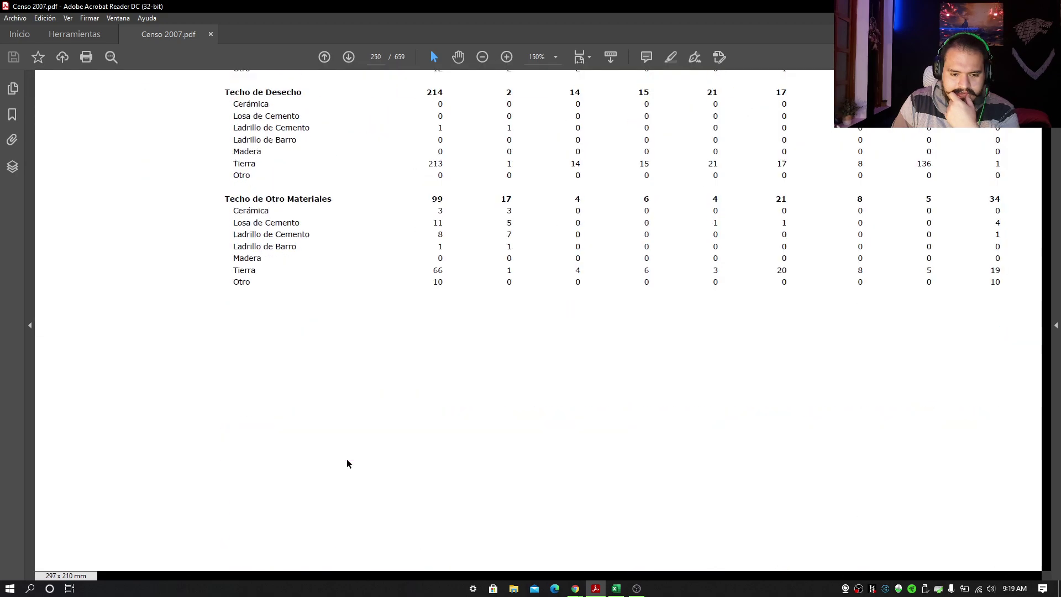
scroll(346, 458, "down", 10)
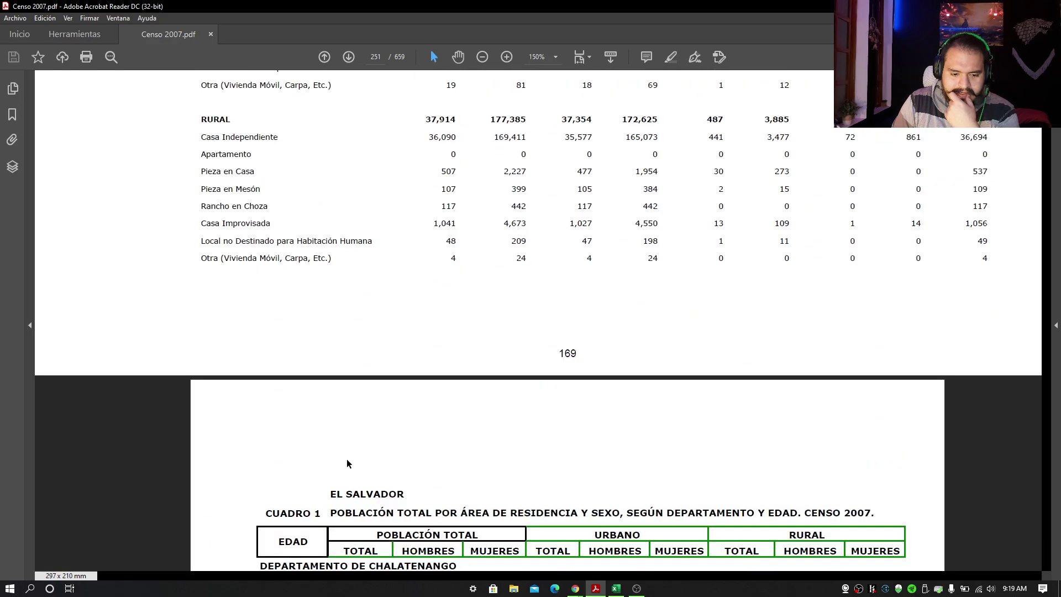
scroll(348, 463, "up", 10)
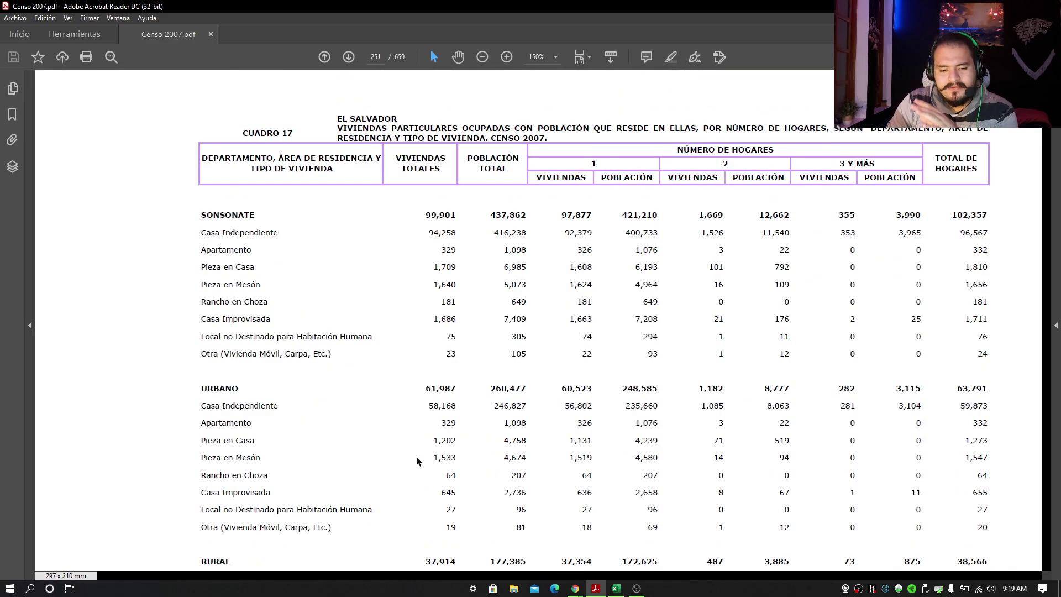
left_click_drag(243, 151, 293, 152)
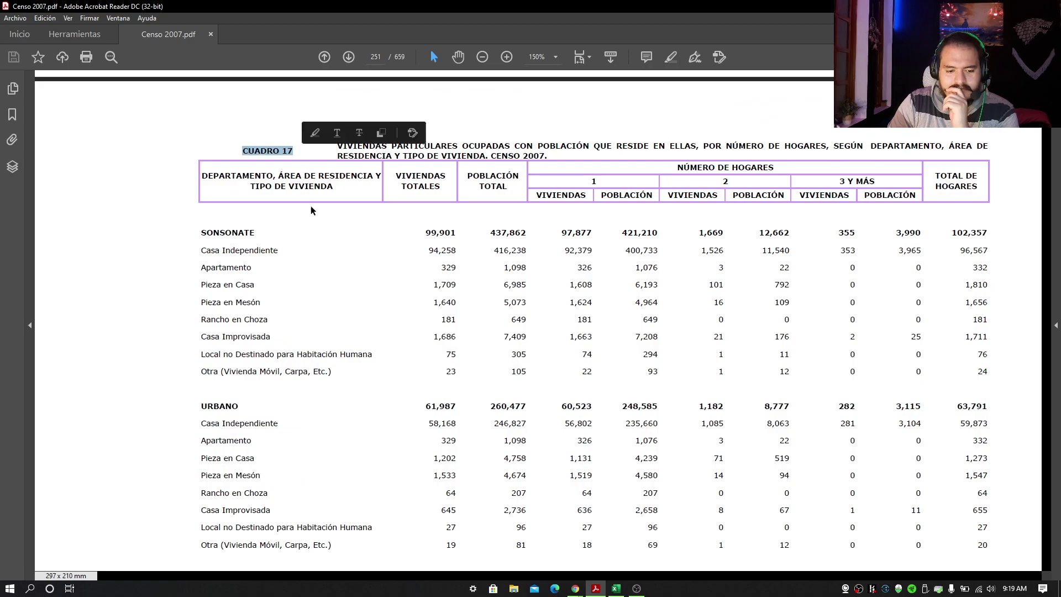
Examine the Departamento de Chalatenango's Cuadro 1 on page 252, marking its table label and department heading.
scroll(297, 308, "down", 3)
scroll(298, 308, "down", 10)
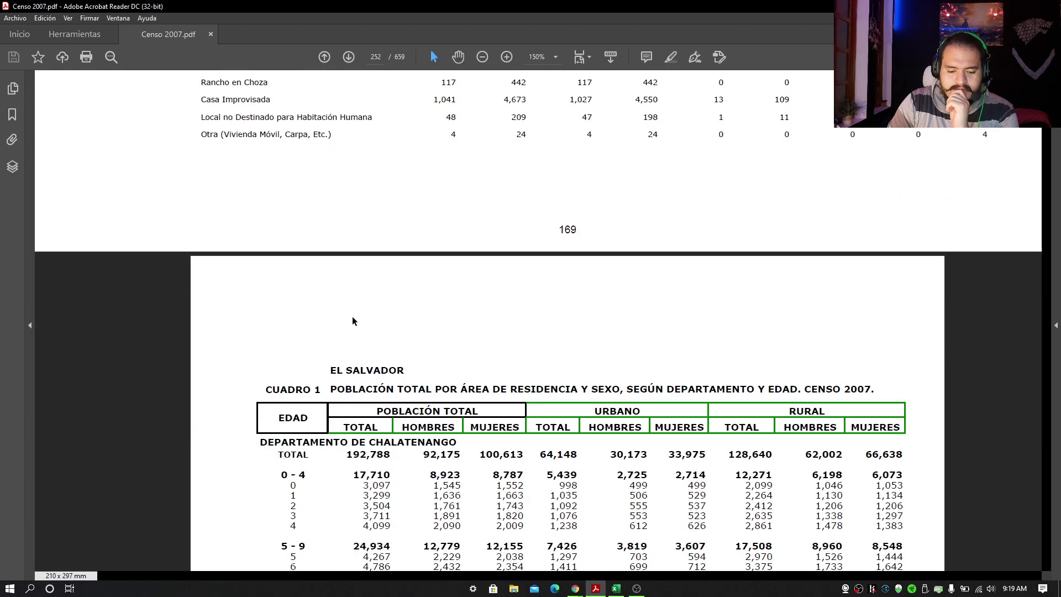
scroll(350, 316, "down", 4)
left_click_drag(272, 194, 321, 194)
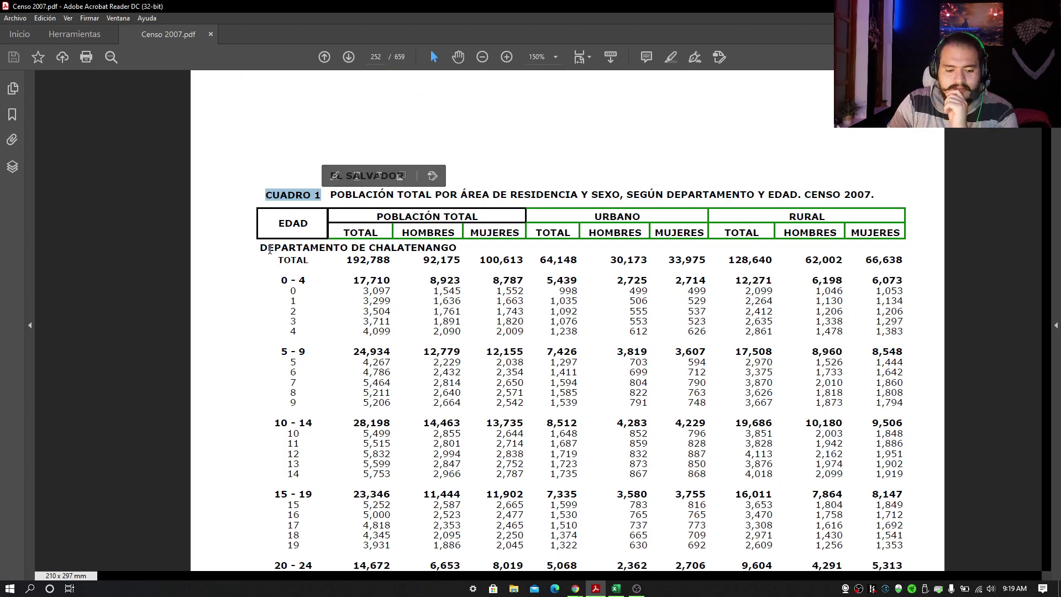
scroll(268, 250, "down", 2)
left_click_drag(260, 213, 426, 213)
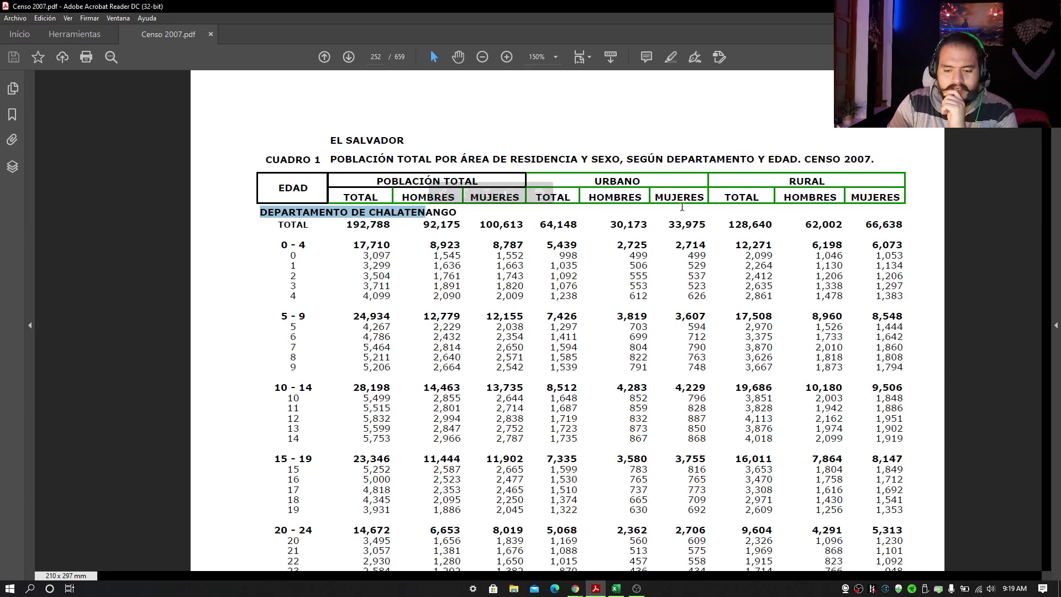
scroll(350, 287, "down", 4)
scroll(342, 365, "up", 6)
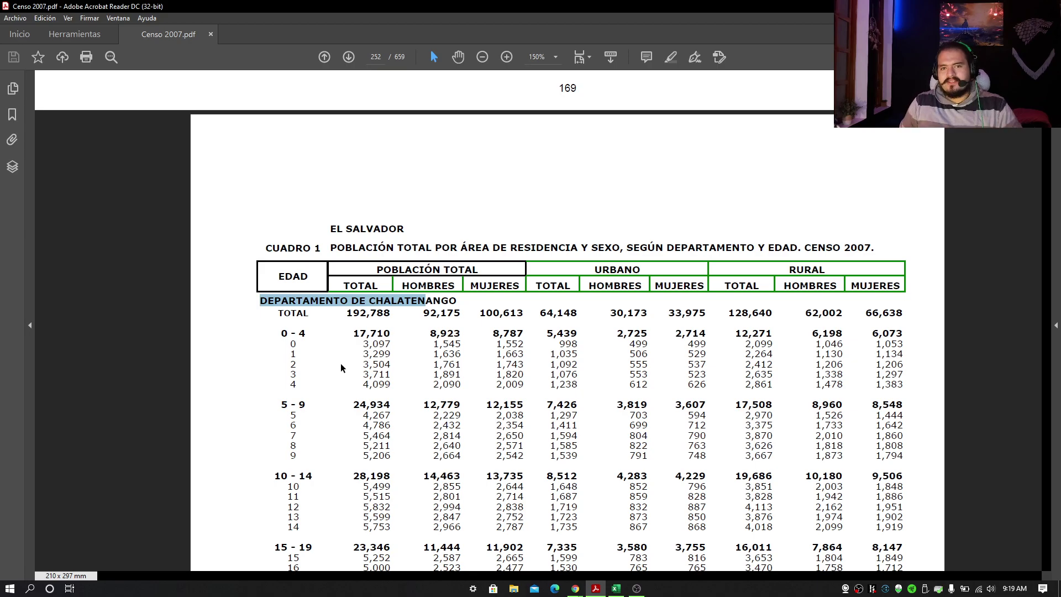
scroll(282, 386, "up", 8)
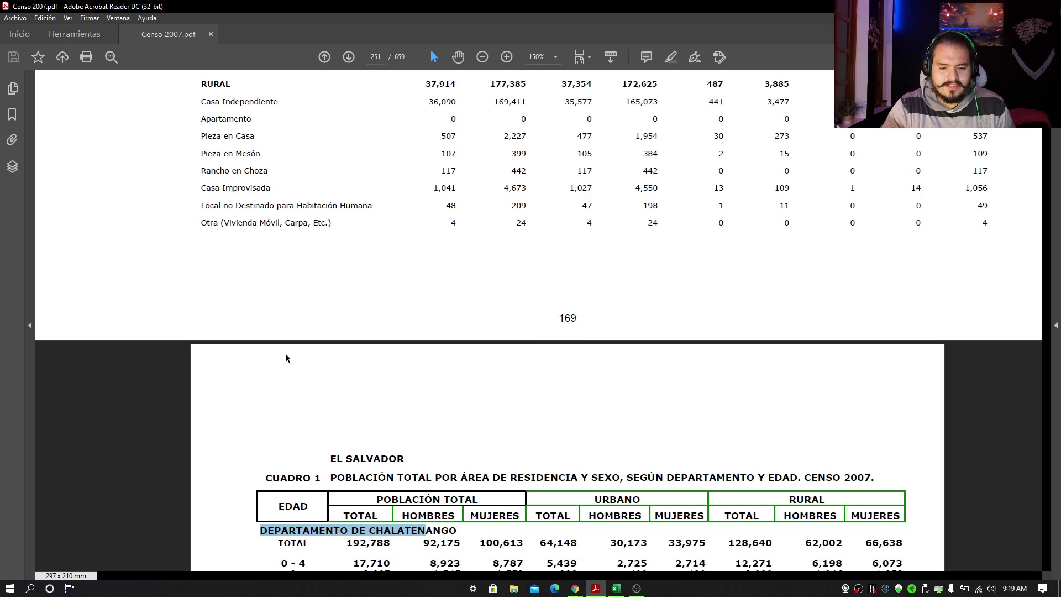
scroll(267, 371, "down", 10)
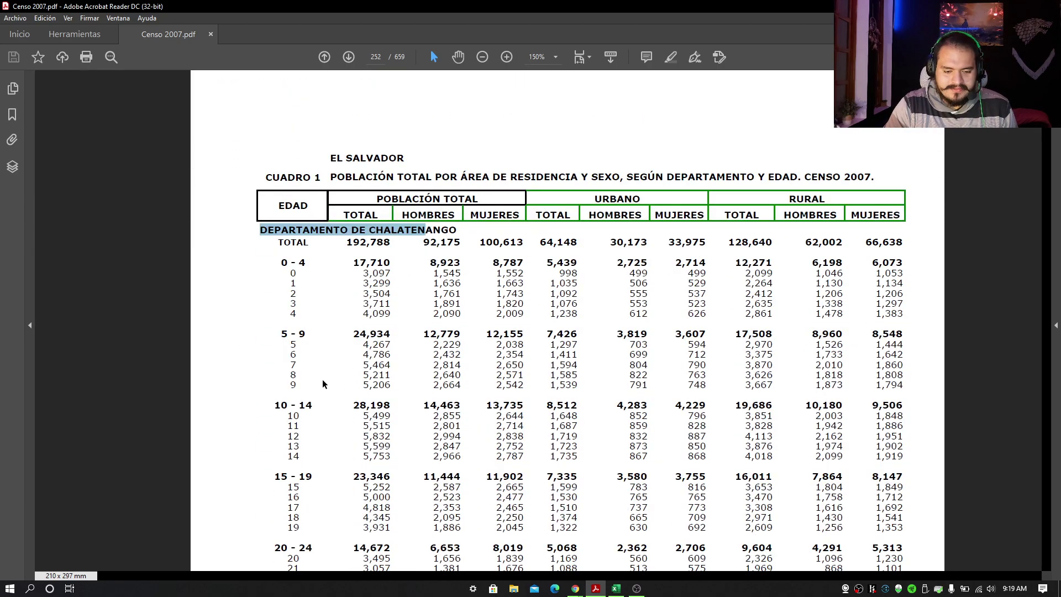
Look back through the preceding tables for the first page of Sonsonate's Cuadro 1, on page 215.
left_click(241, 150)
scroll(237, 138, "up", 20)
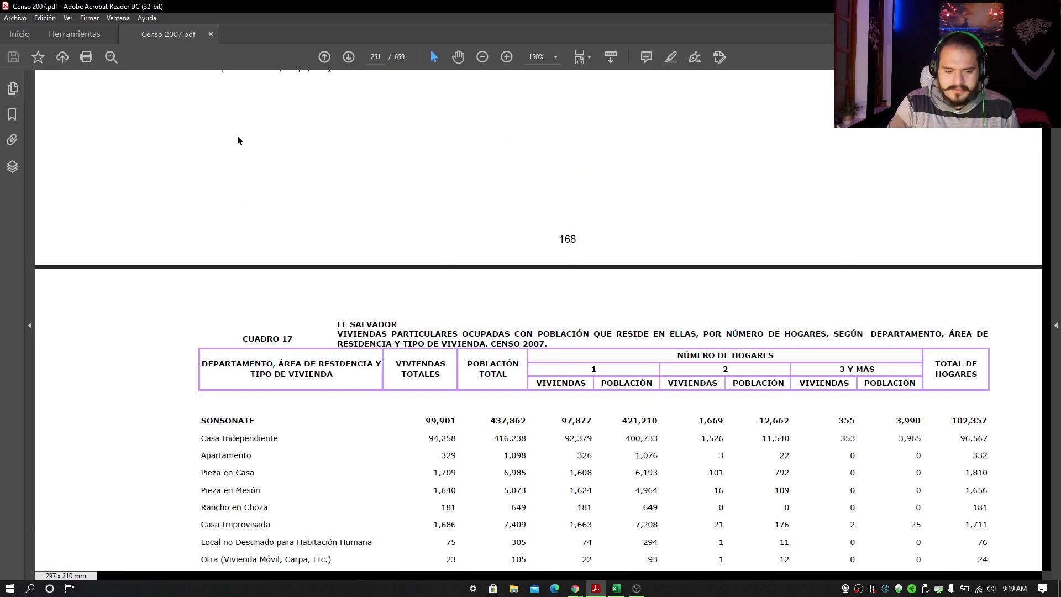
scroll(237, 138, "up", 20)
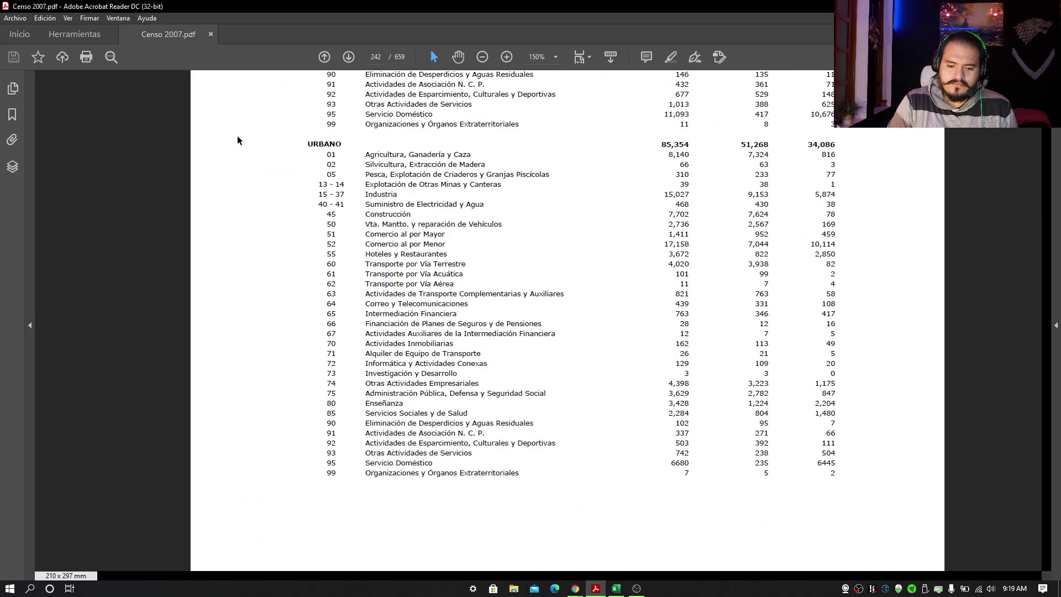
scroll(238, 138, "up", 10)
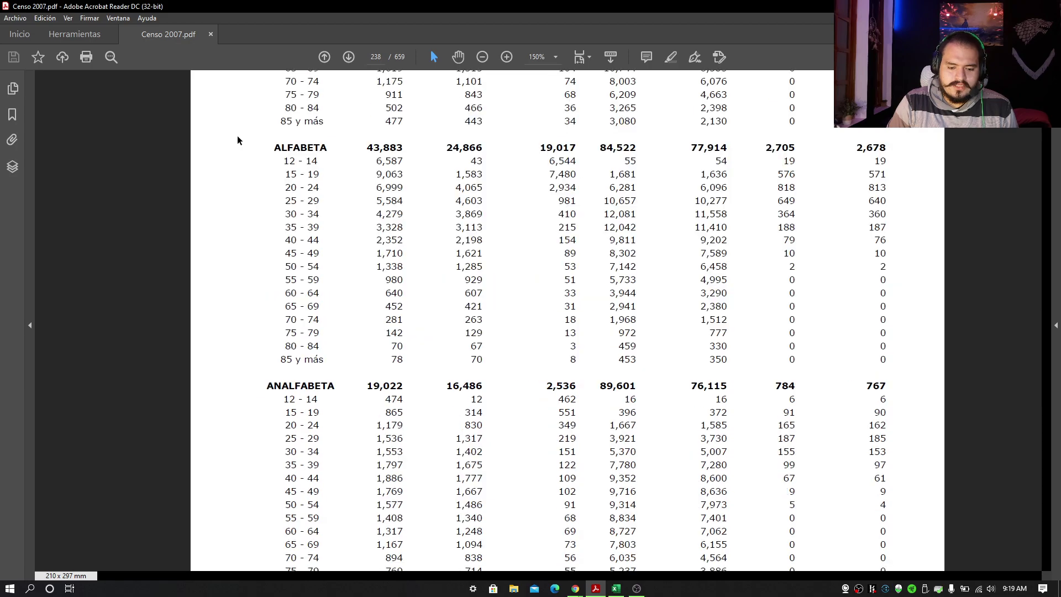
scroll(238, 136, "up", 20)
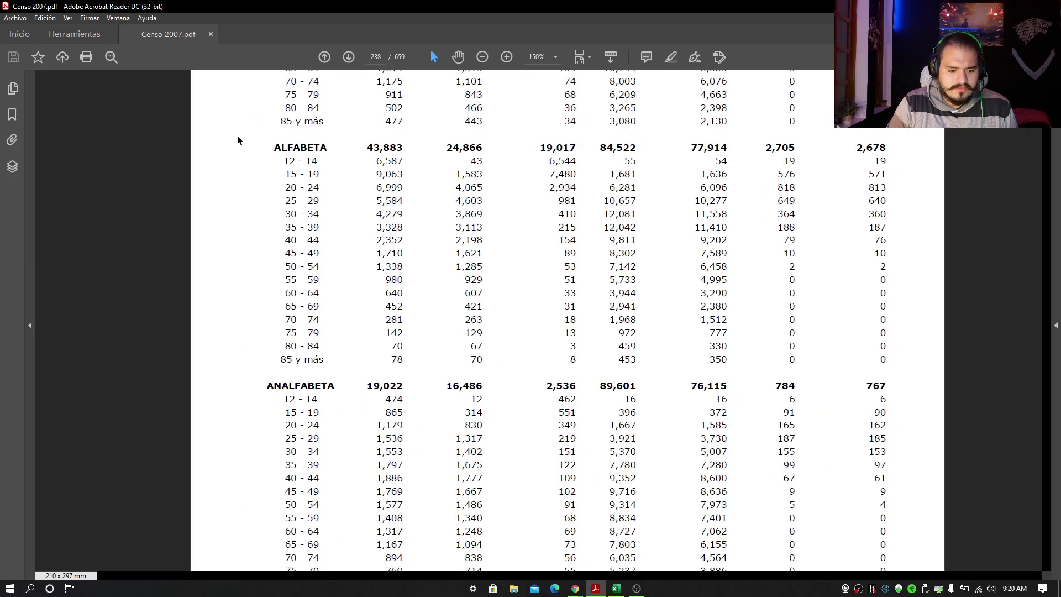
scroll(238, 136, "up", 20)
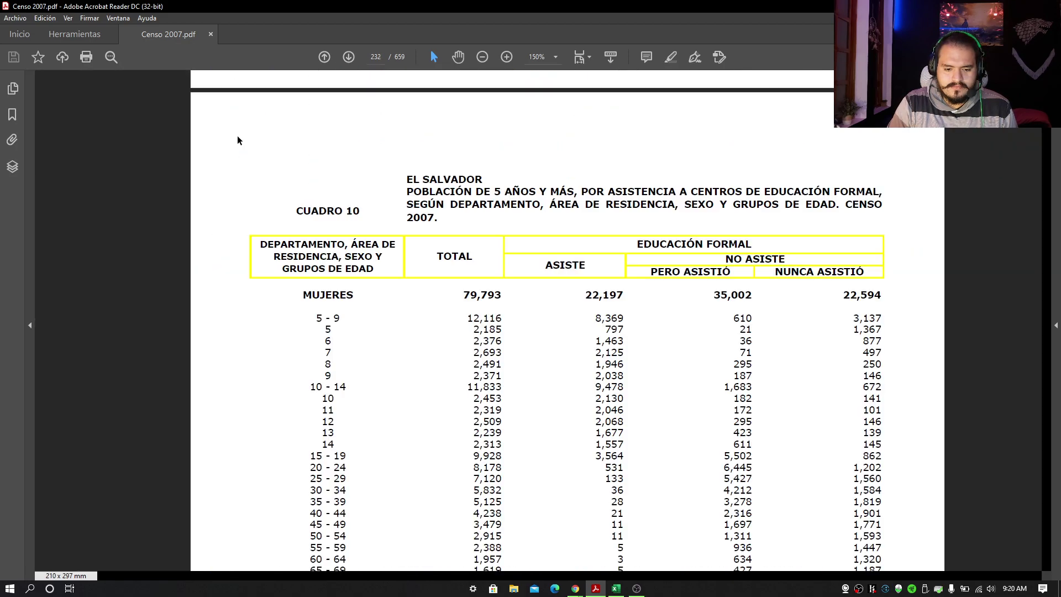
scroll(237, 140, "up", 20)
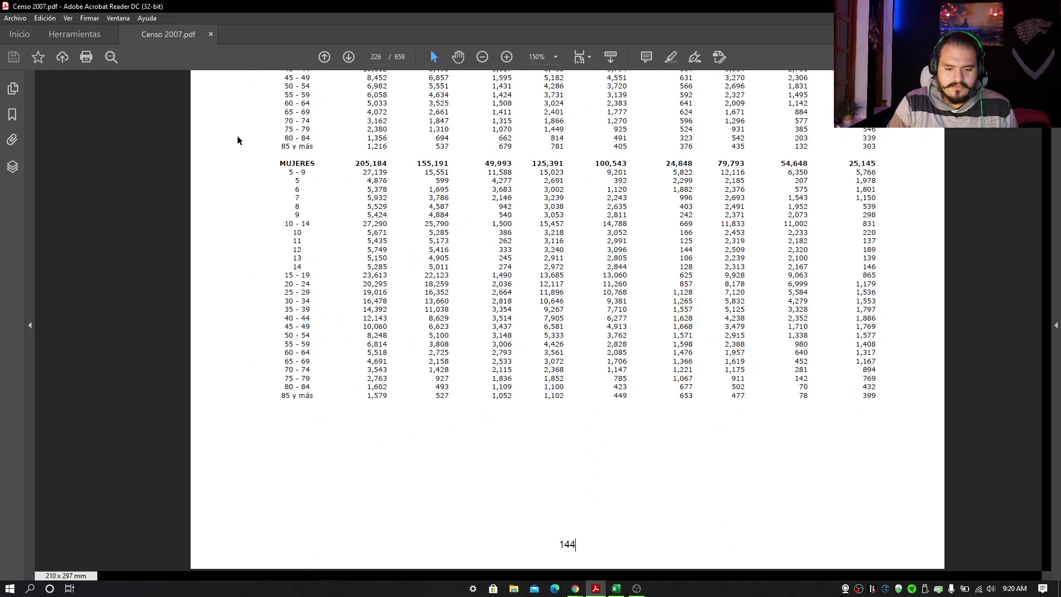
scroll(237, 139, "up", 20)
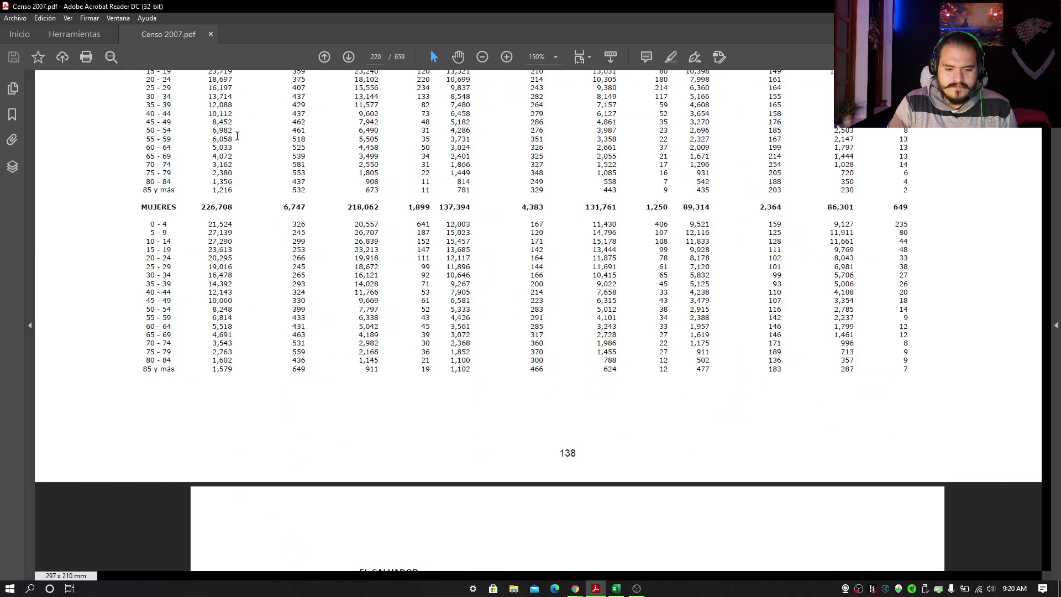
scroll(237, 136, "up", 10)
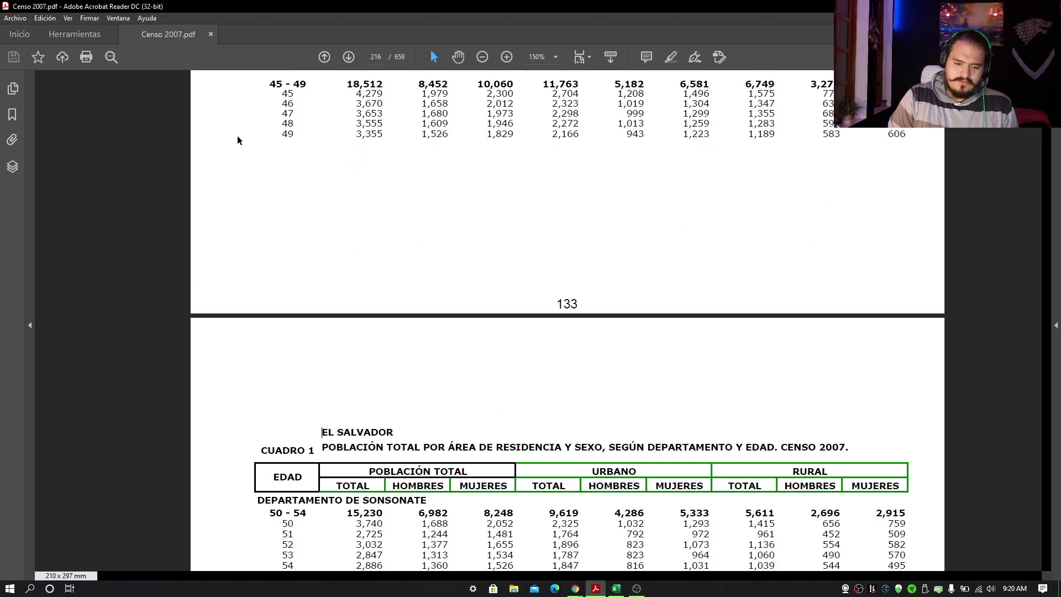
scroll(238, 140, "up", 5)
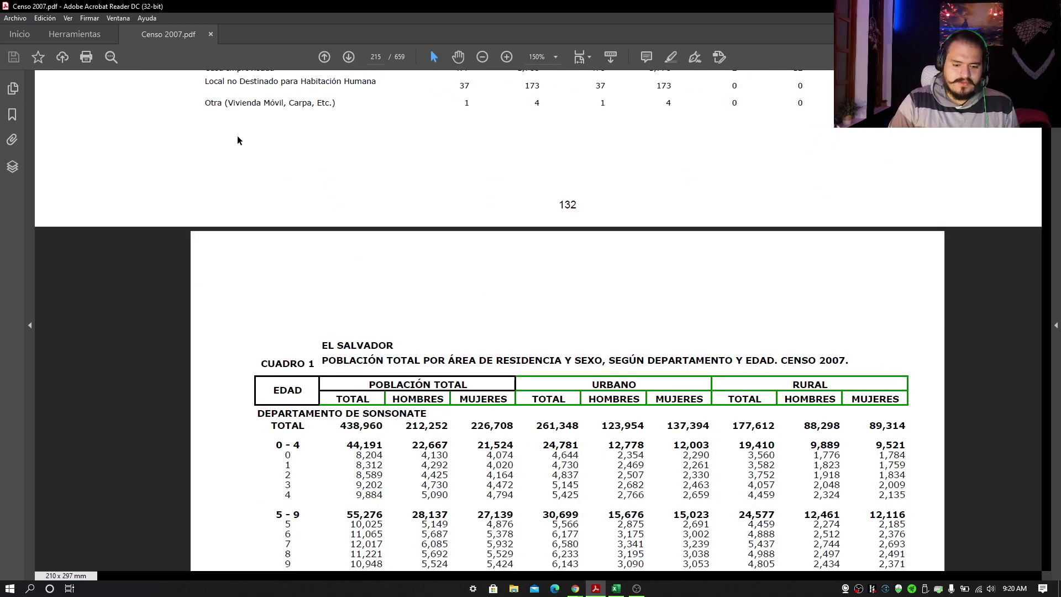
Mark the Departamento de Sonsonate heading in Cuadro 1 and examine the population figures by age beneath it.
scroll(237, 140, "down", 2)
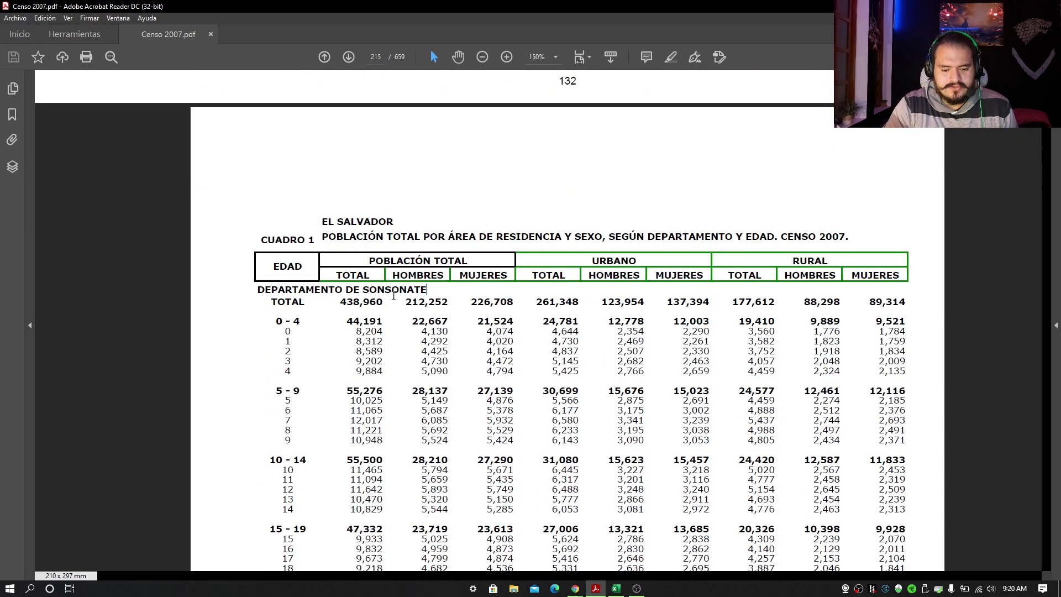
left_click_drag(404, 296, 275, 289)
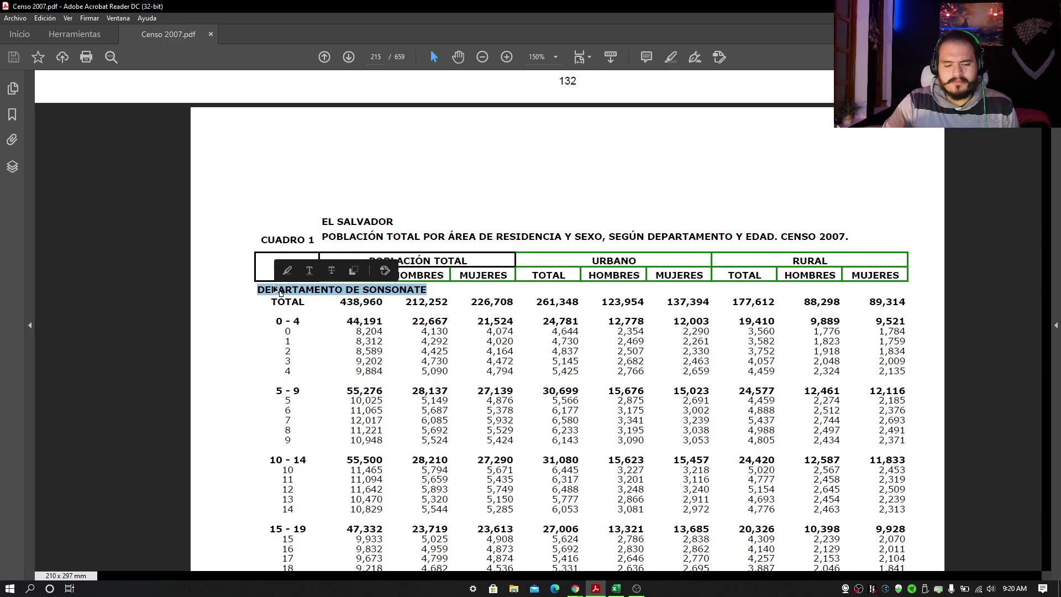
scroll(322, 360, "down", 2)
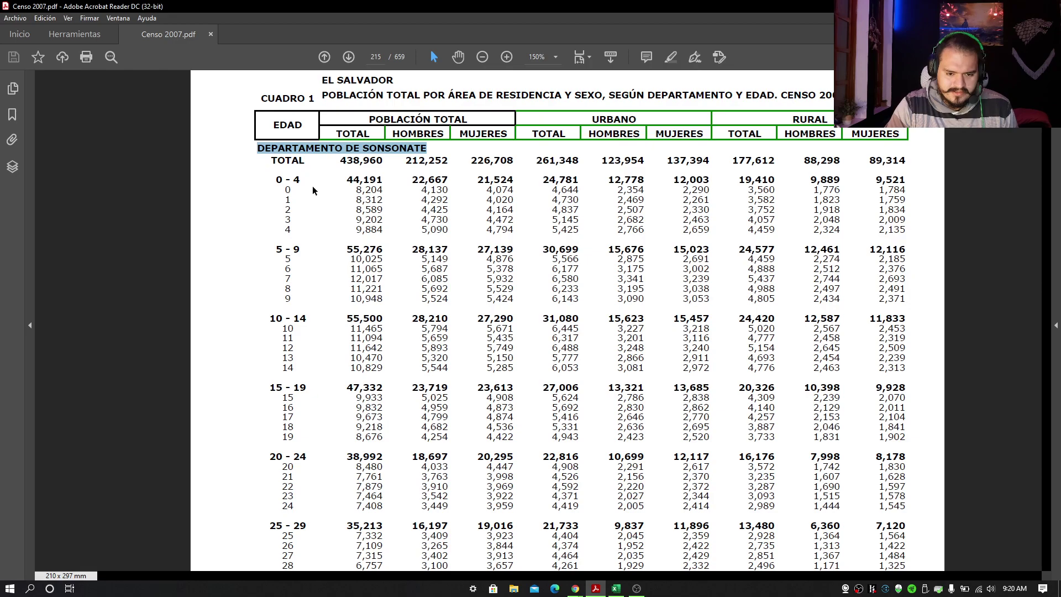
Mark the Departamento de Sonsonate heading and total row in Cuadro 1 and switch to the department table in Excel.
left_click(282, 180)
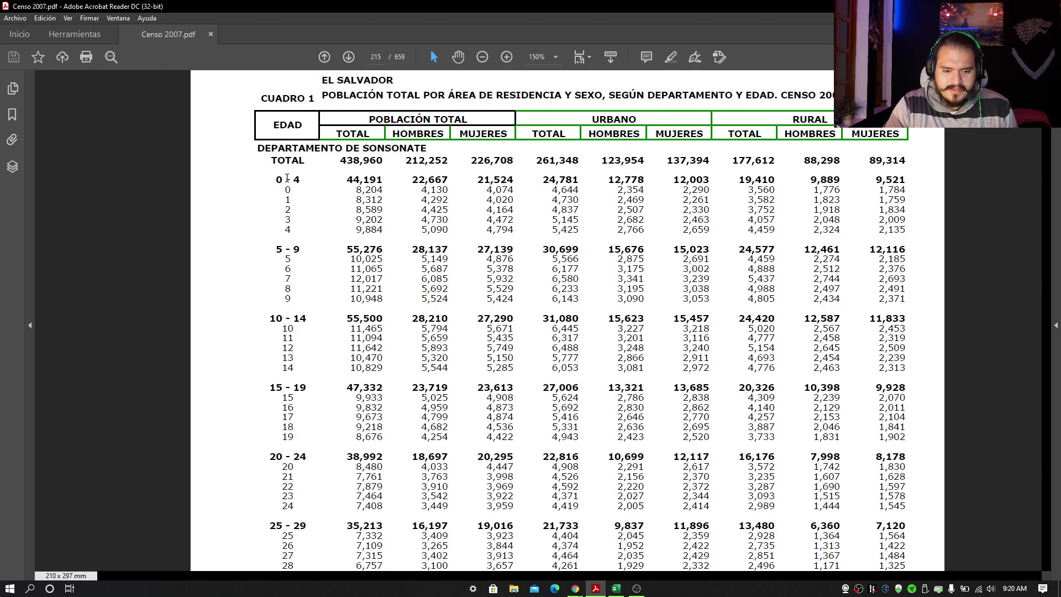
left_click_drag(448, 161, 257, 146)
left_click(308, 154)
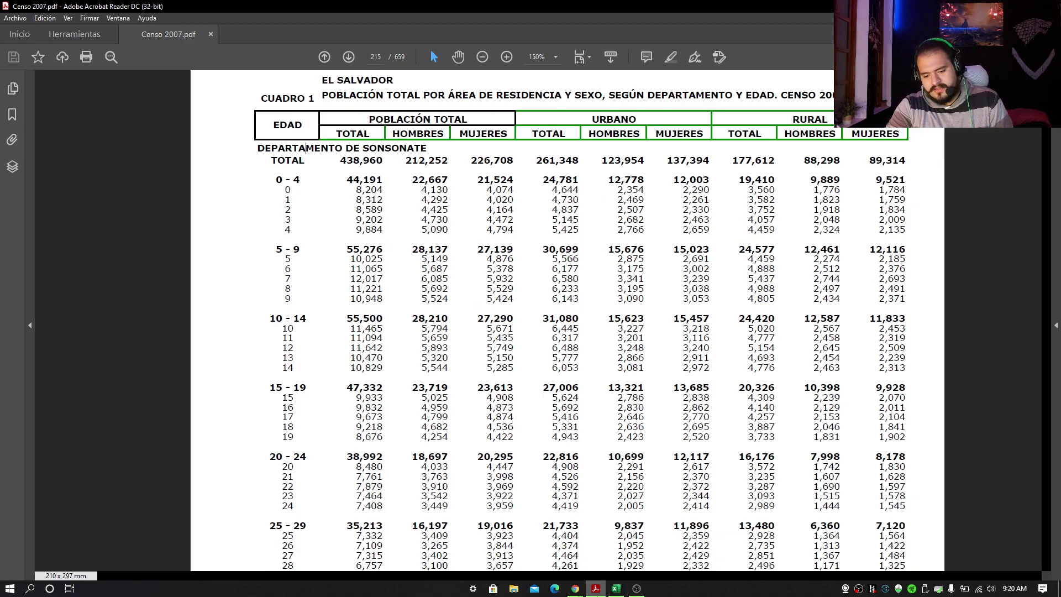
left_click(596, 590)
scroll(594, 439, "down", 1)
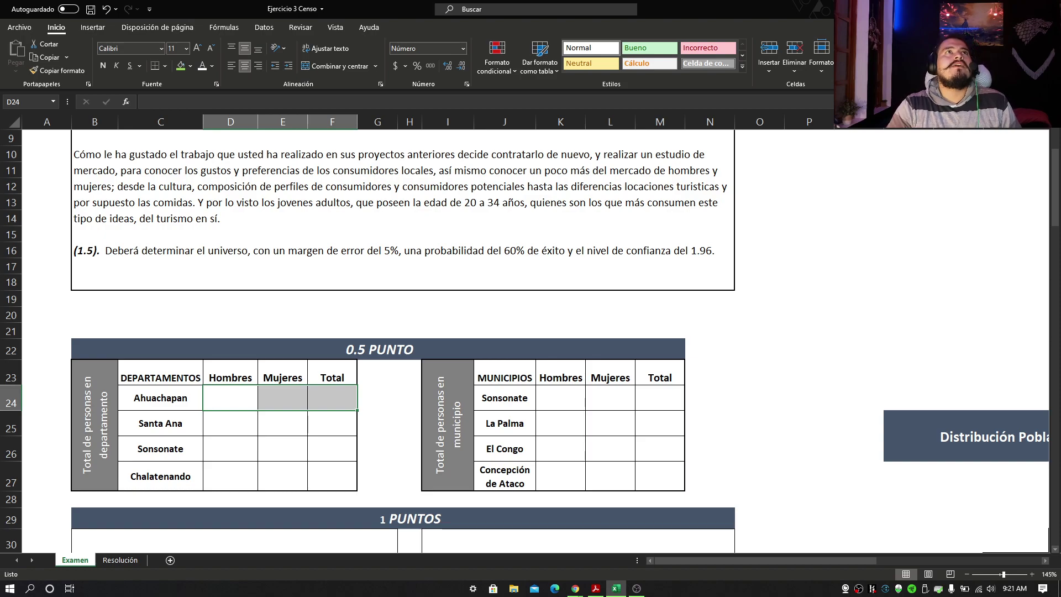
Open the Clase 11 folder in File Explorer, drop its Censo 2007 PDF outside the folder window, and close the folder.
key("alt+Tab")
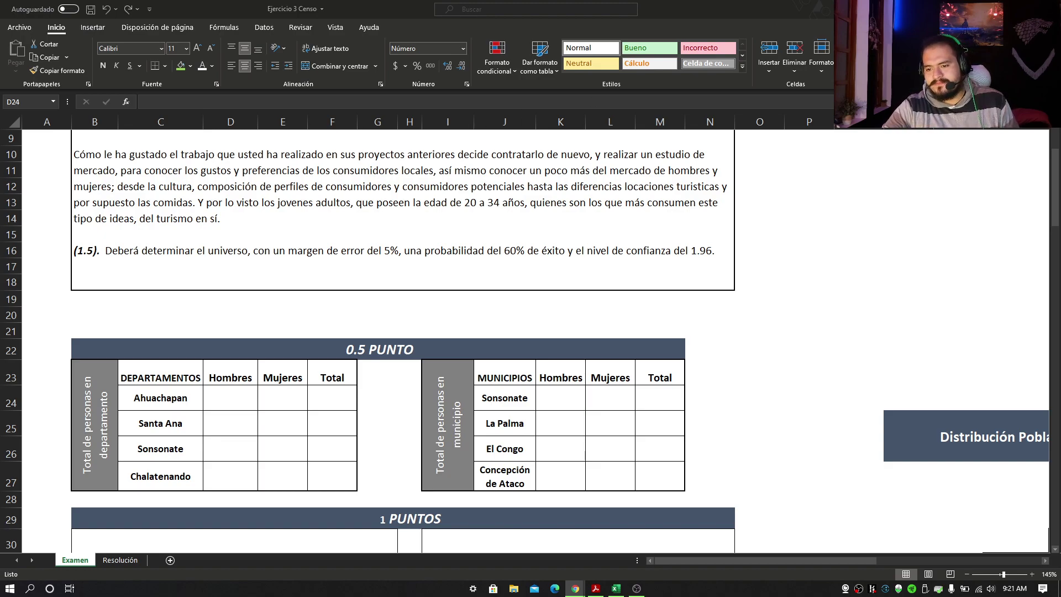
key("super+d")
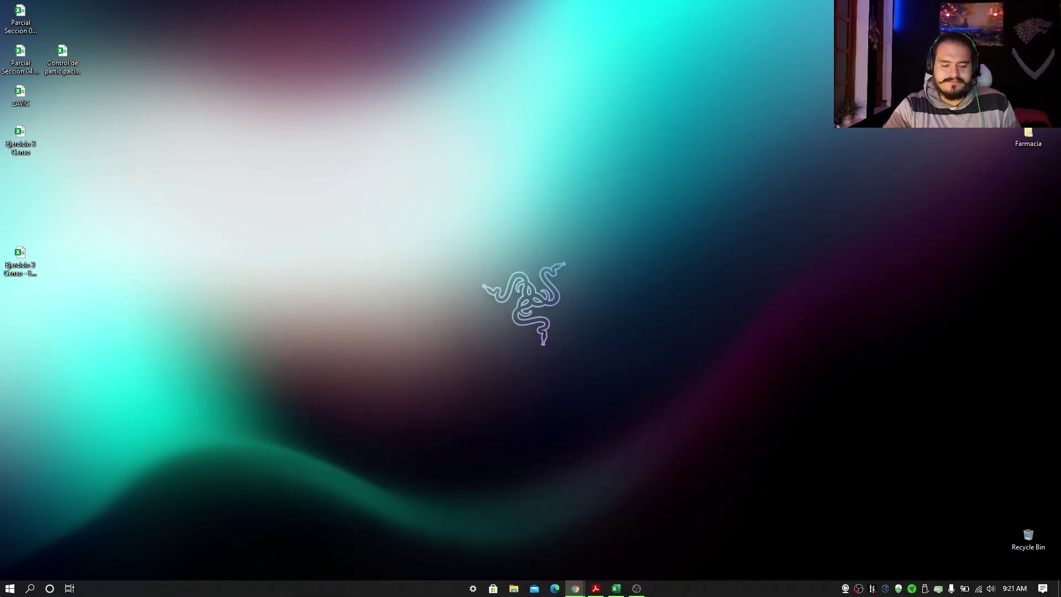
key("alt+Tab")
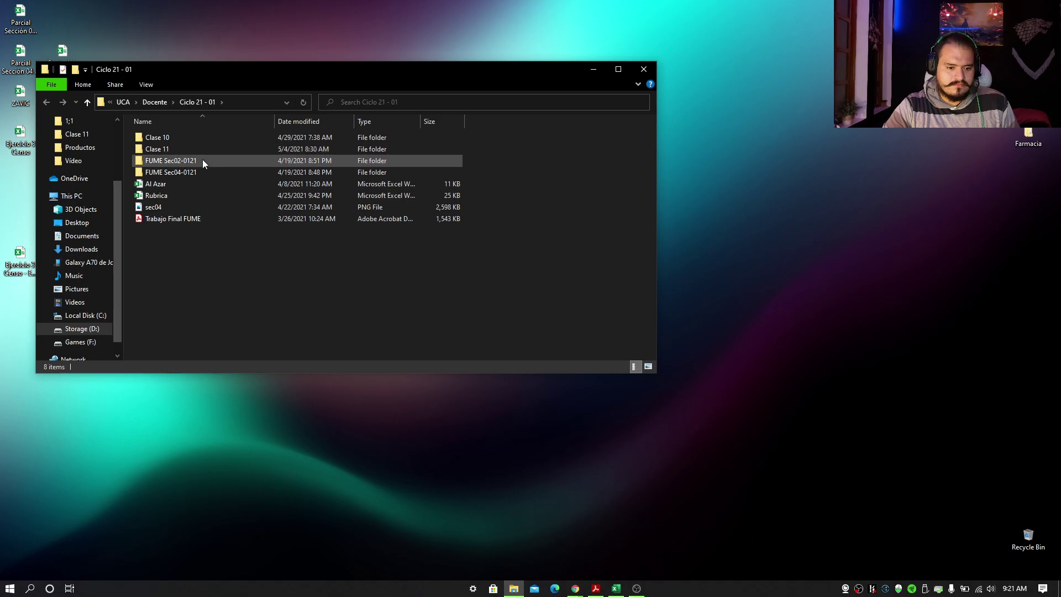
double_click(188, 148)
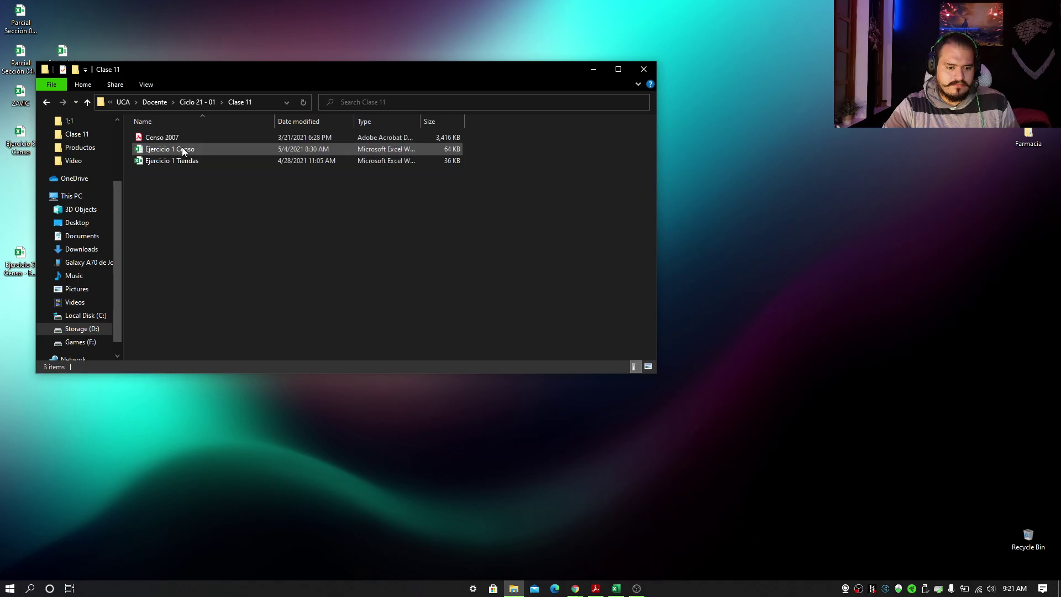
left_click(180, 140)
left_click_drag(180, 141, 884, 111)
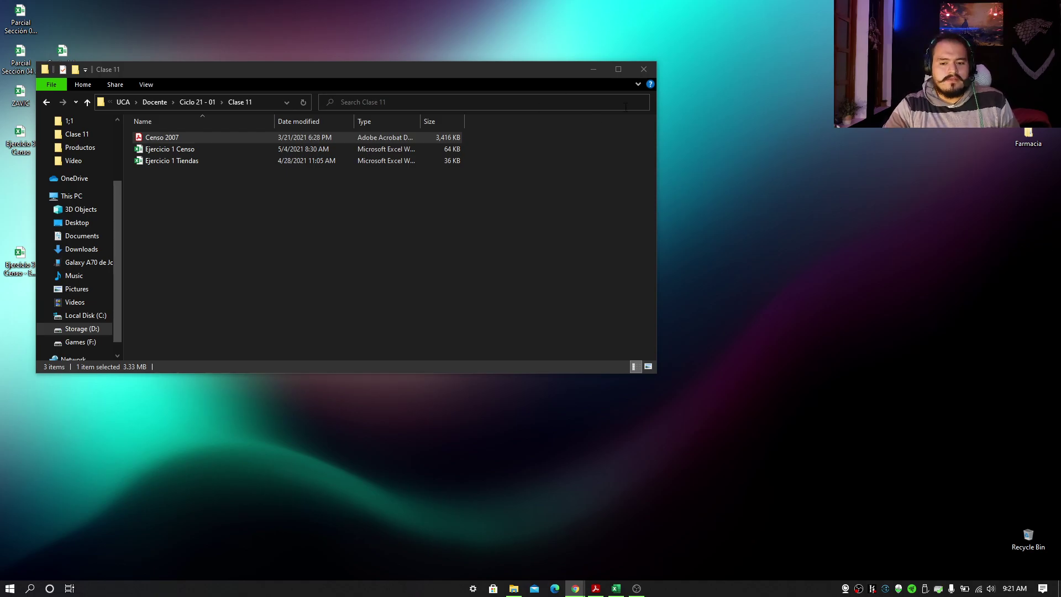
left_click(643, 71)
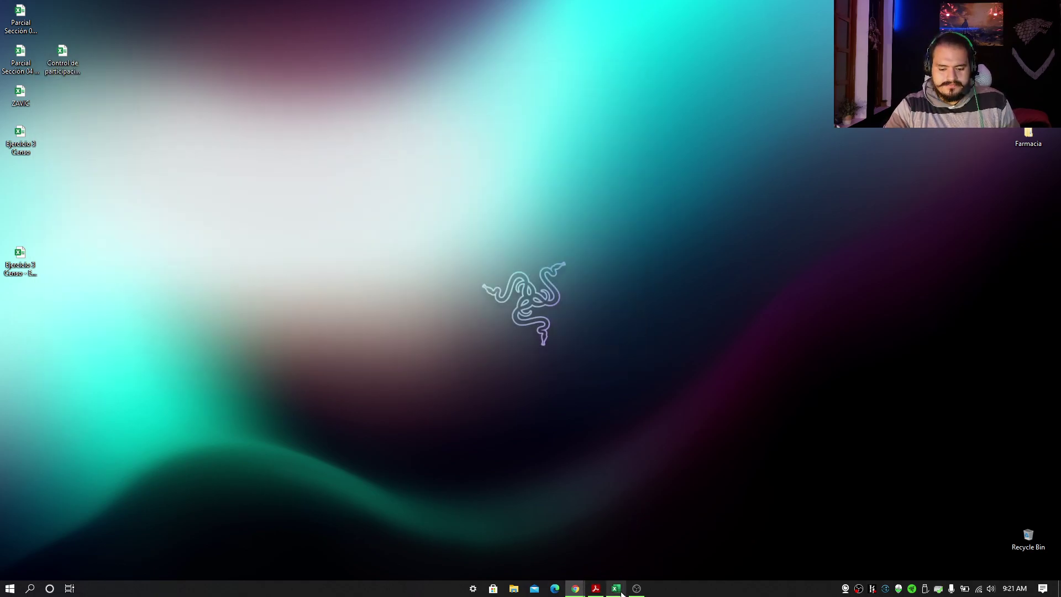
Return to the Excel exercise and mark the Sonsonate and Ahuachapan rows of the department population table.
left_click(610, 555)
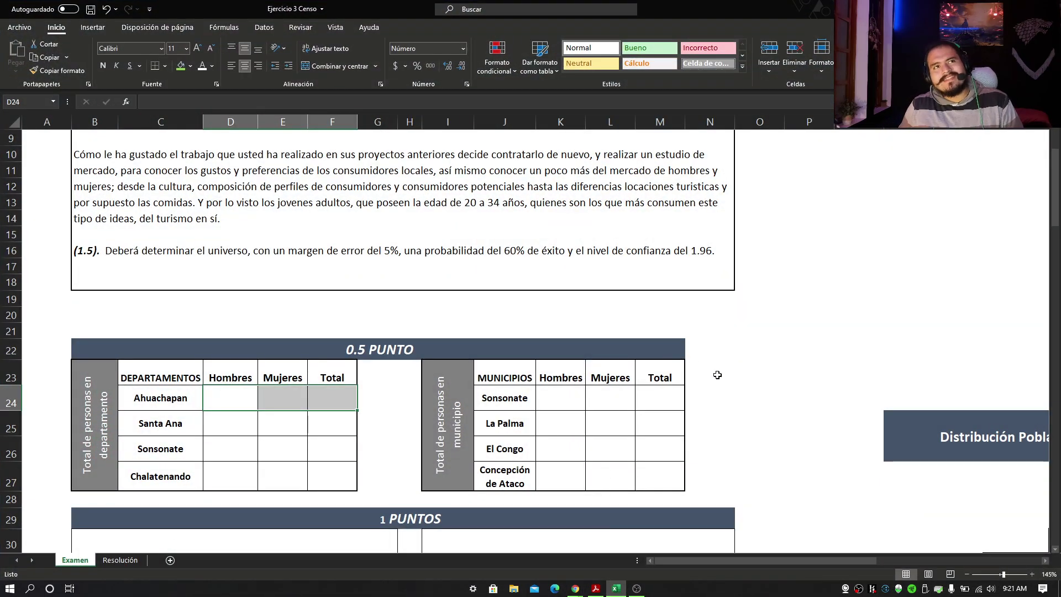
scroll(717, 375, "down", 1)
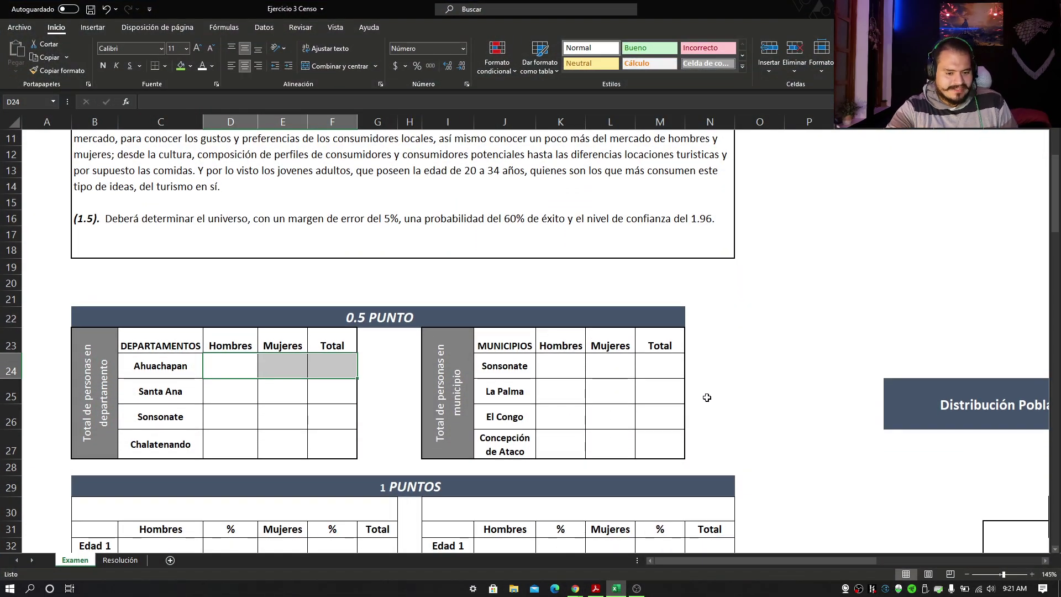
scroll(685, 408, "up", 1)
left_click(743, 405)
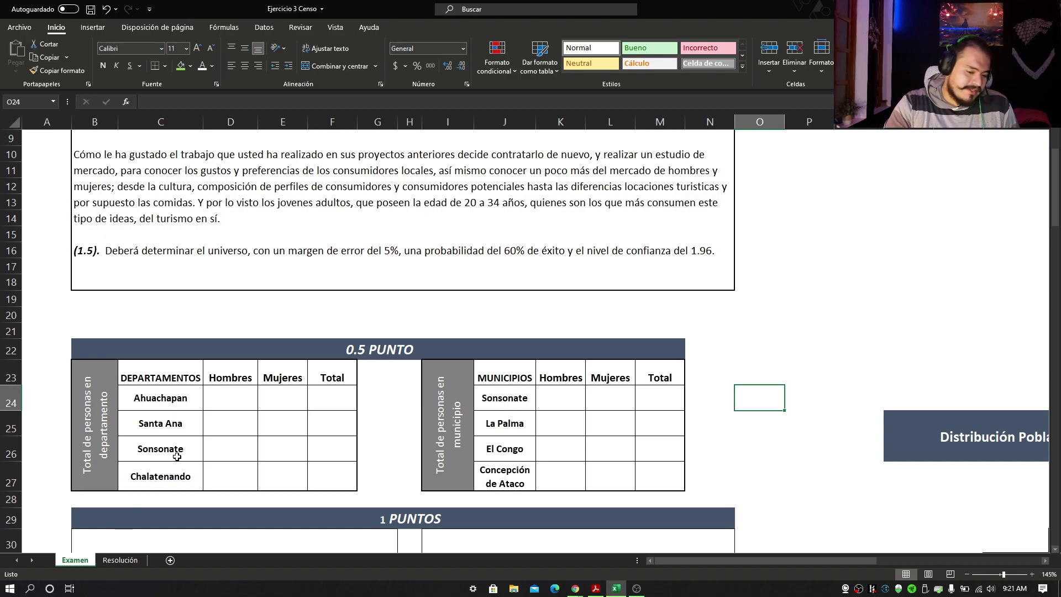
left_click_drag(217, 448, 338, 458)
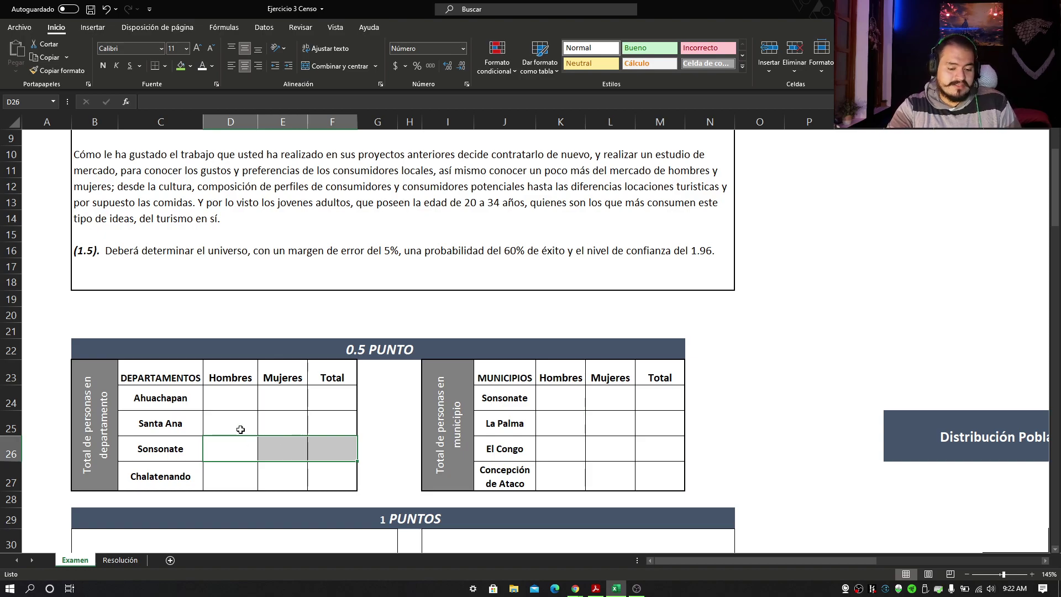
left_click(339, 465)
left_click_drag(216, 398, 320, 406)
scroll(443, 527, "up", 1)
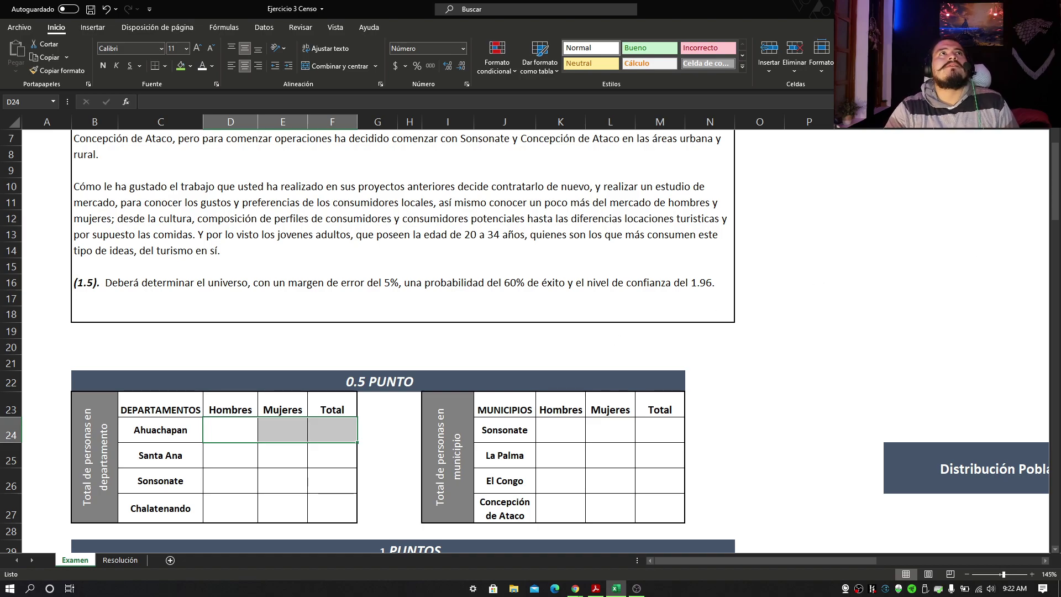
Check the Resolución sheet's population tables and the Sonsonate page of the census PDF, returning to the Examen sheet.
key("alt+Tab")
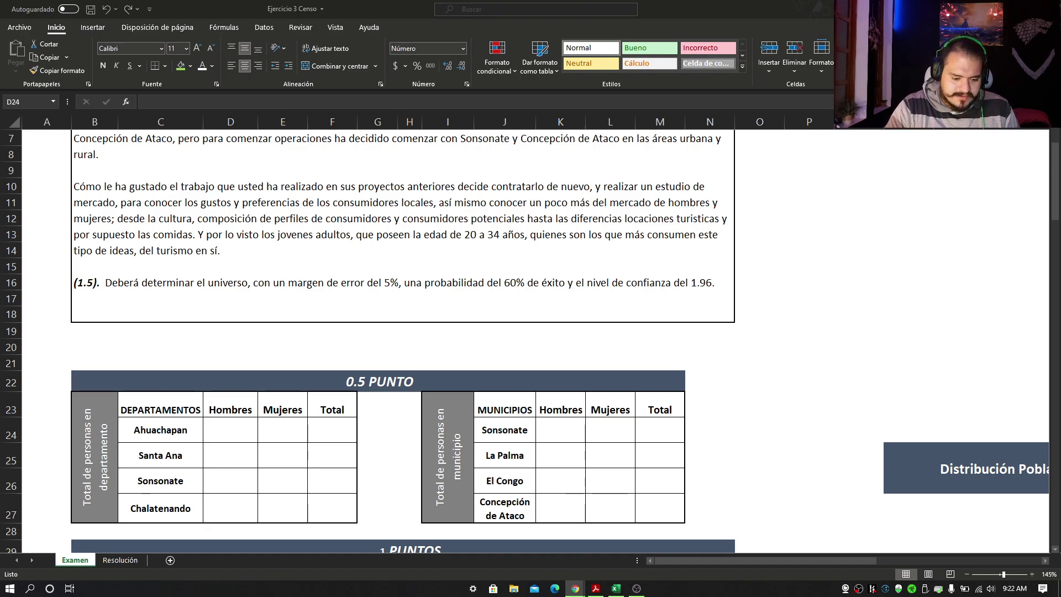
left_click(114, 559)
left_click(114, 559)
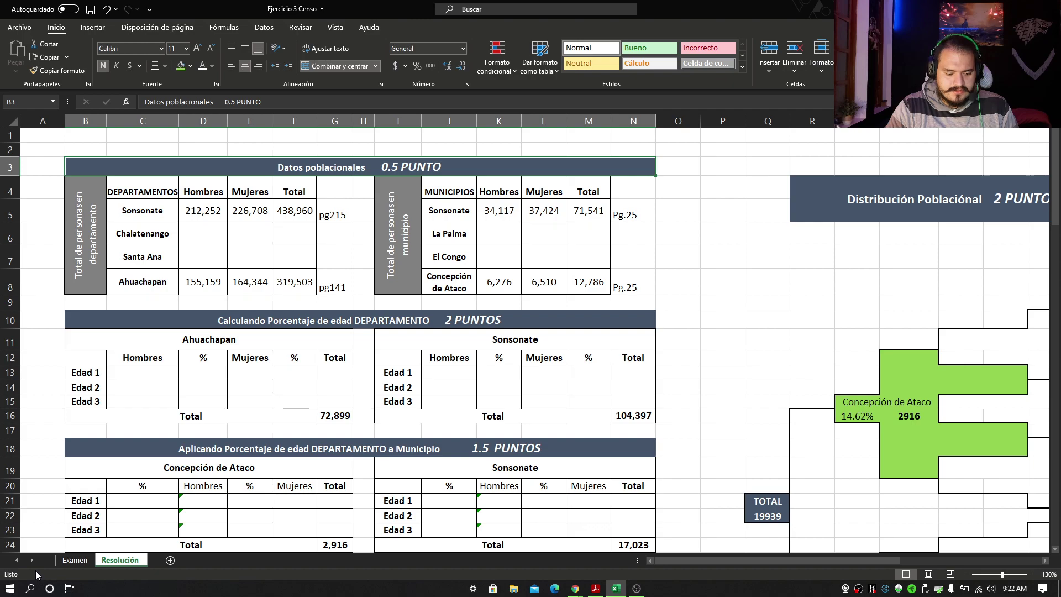
left_click(65, 562)
scroll(823, 414, "down", 2)
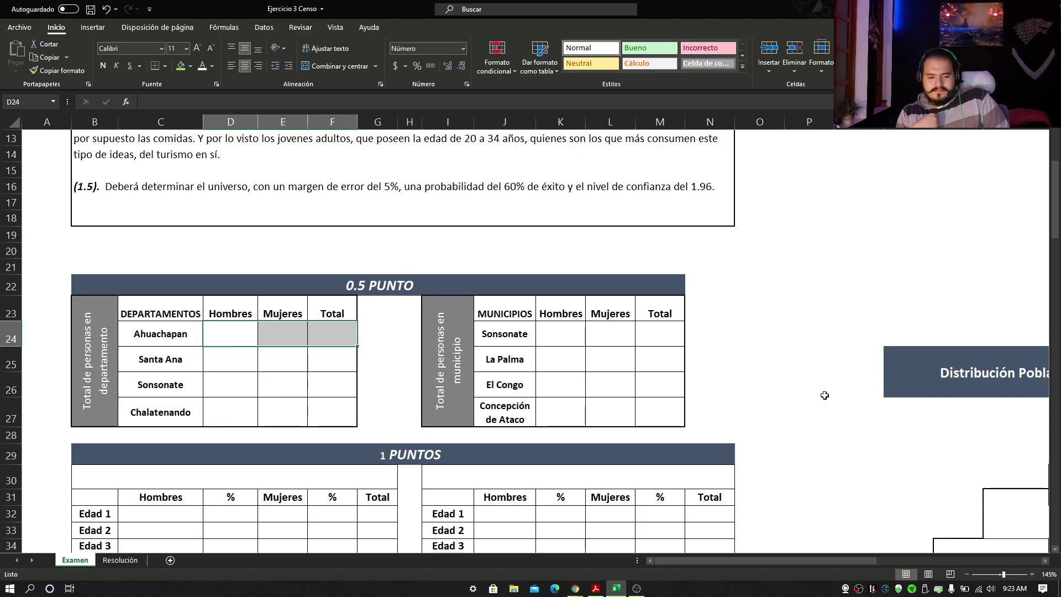
left_click(593, 589)
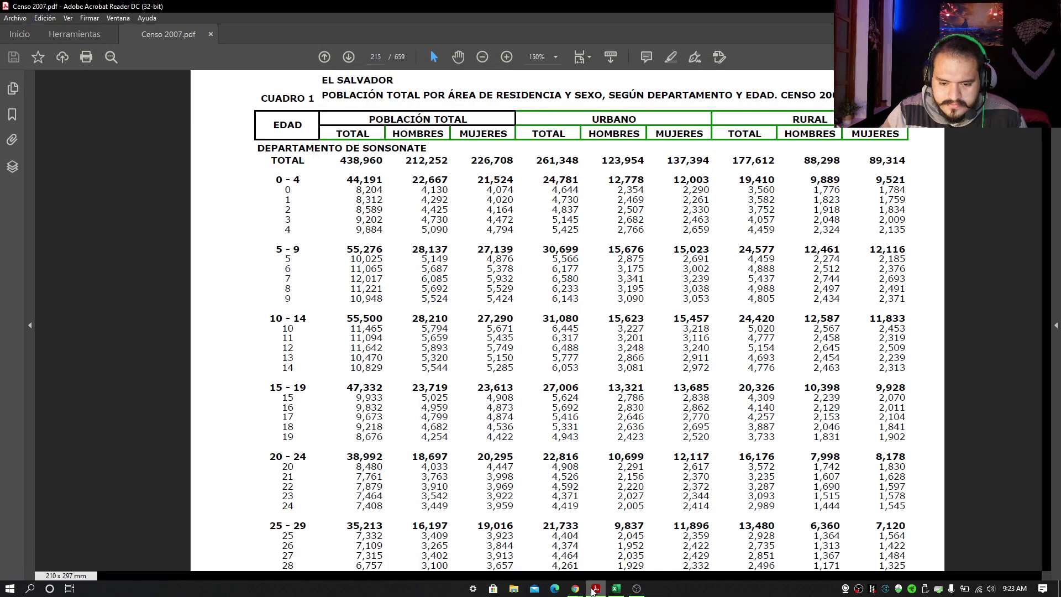
left_click(593, 590)
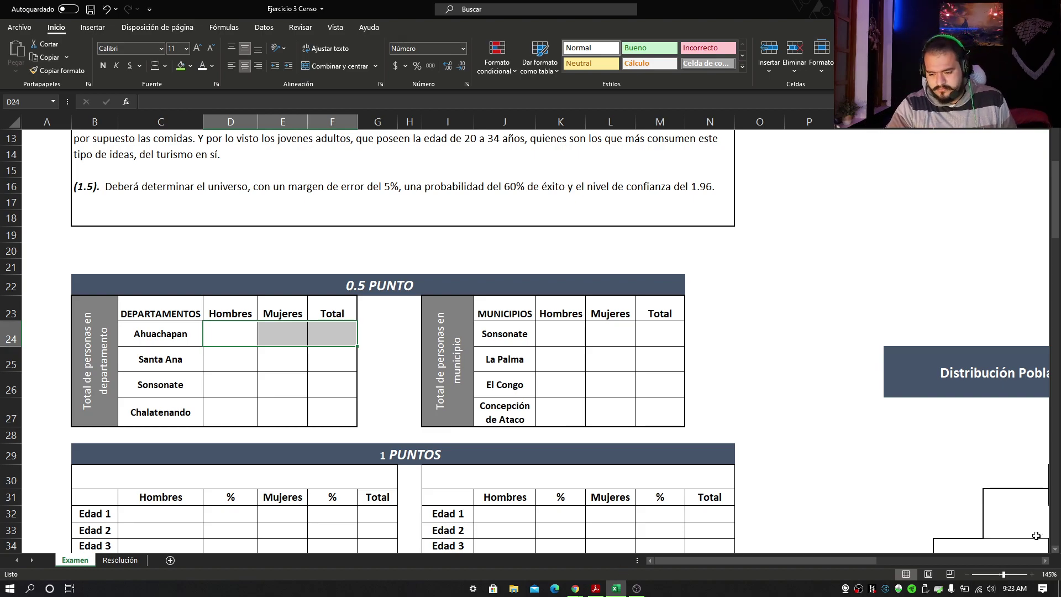
left_click(1043, 587)
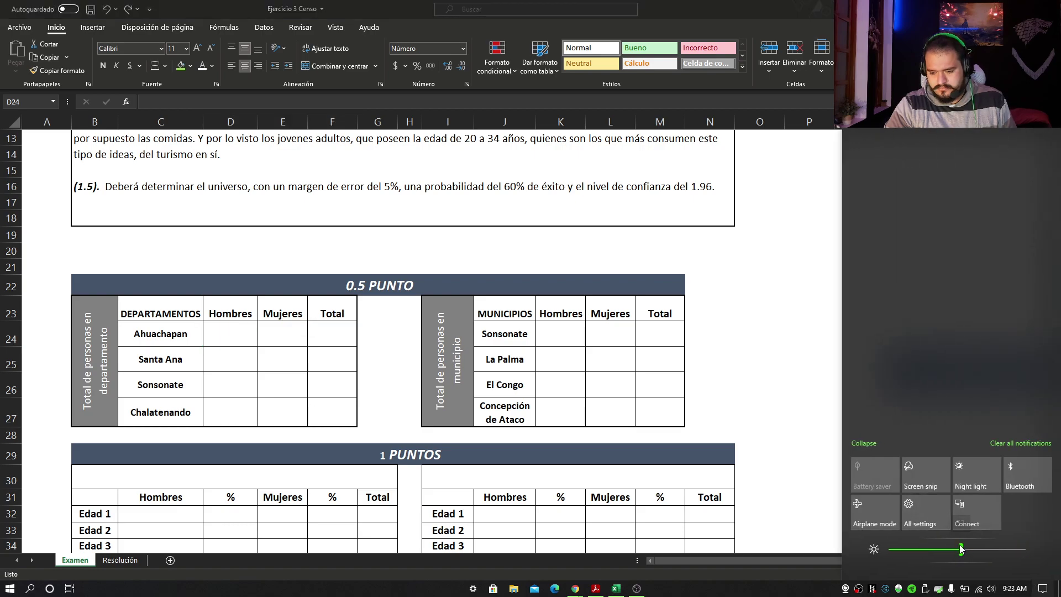
left_click(774, 389)
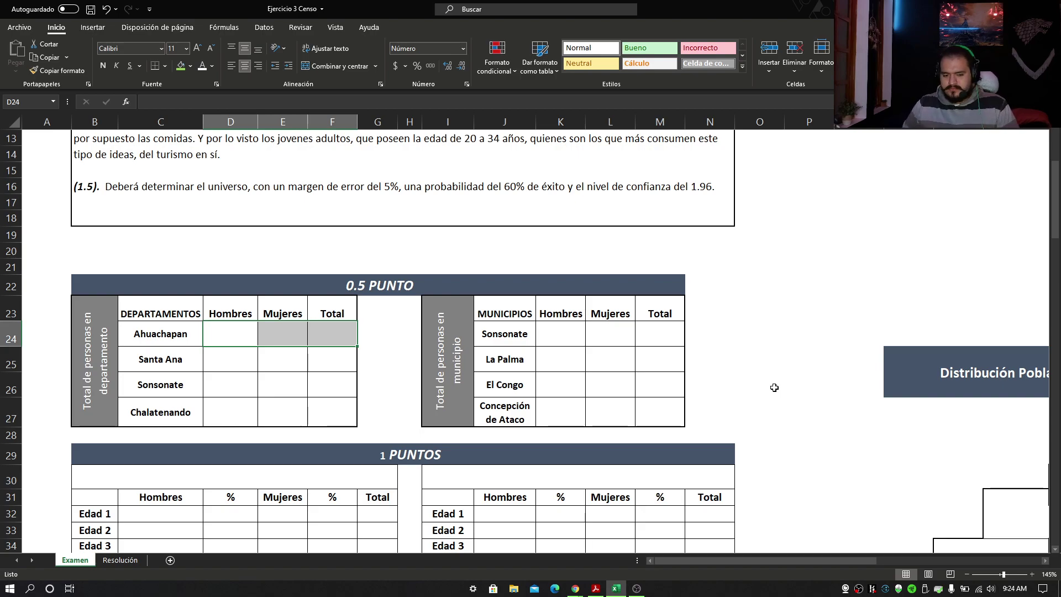
key("Down")
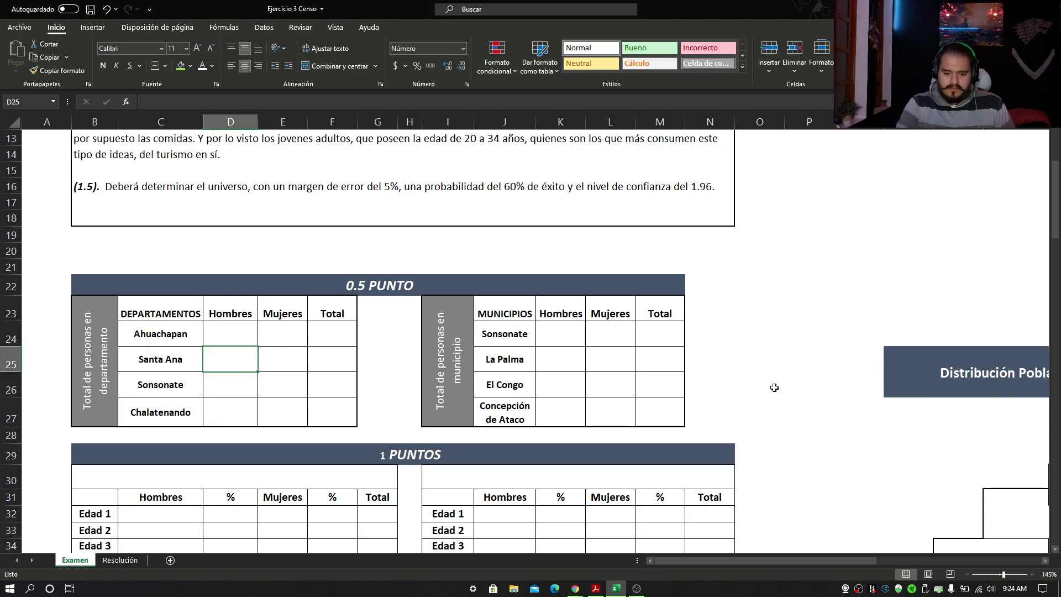
key("Down")
key("Down")
key("Up")
key("Up")
key("Up")
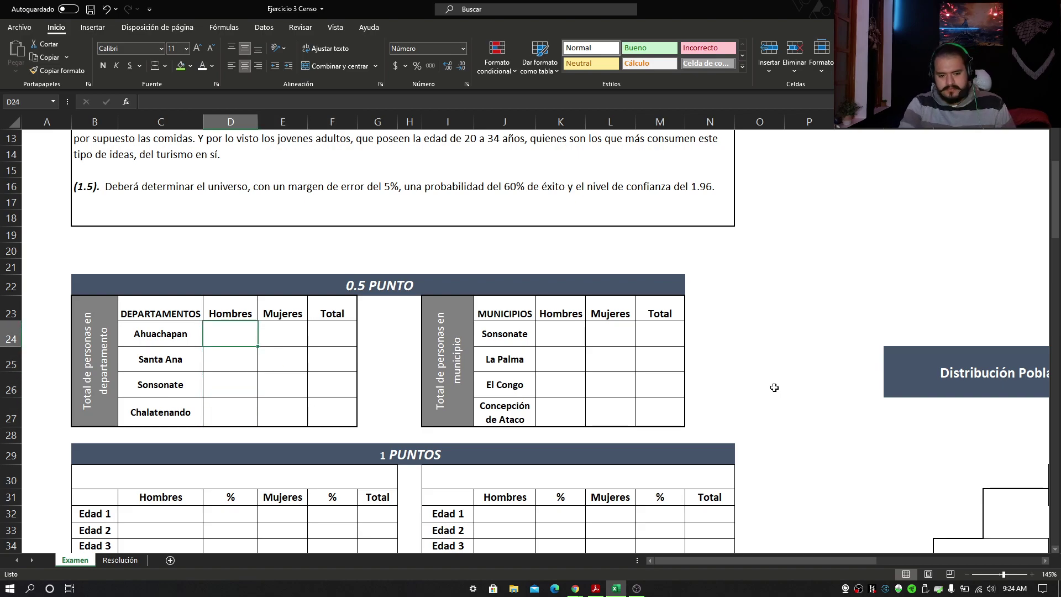
key("Right")
key("Left")
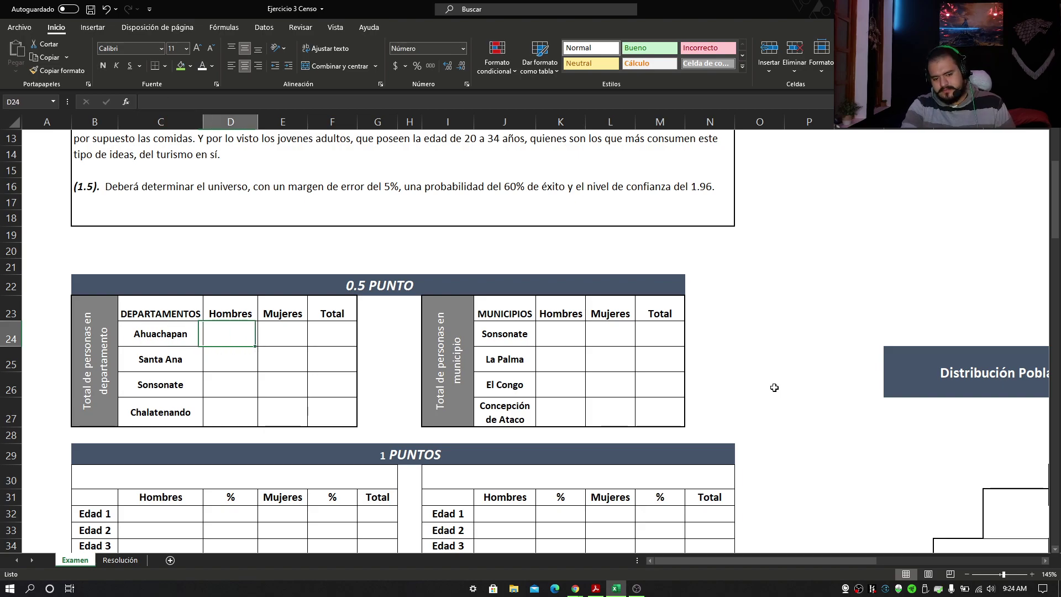
key("Left")
key("Right")
key("Right")
key("Left")
key("Right")
key("Left")
key("Right")
key("Left")
key("Right")
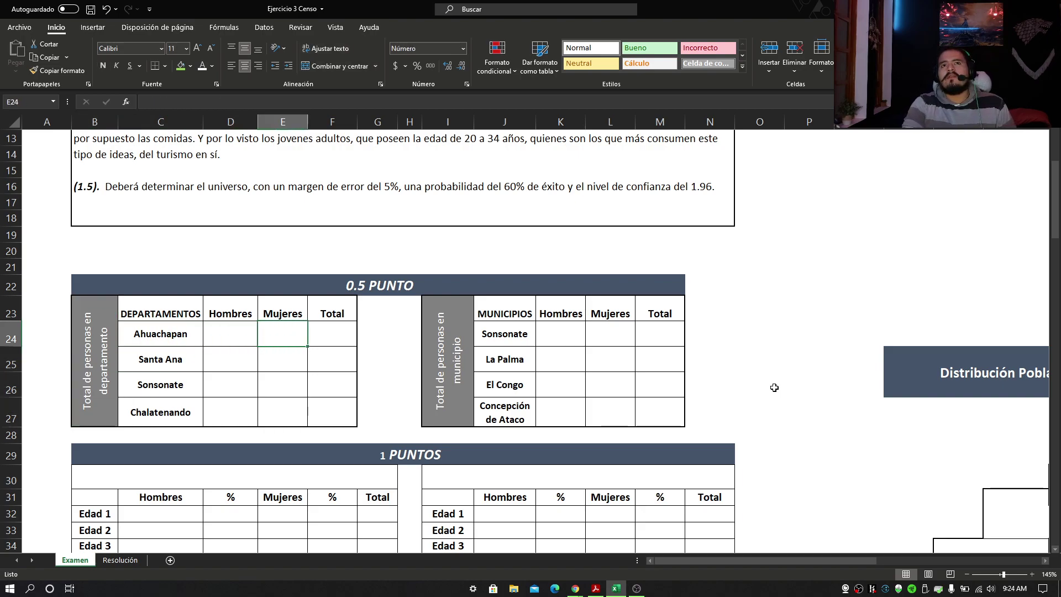
key("Down")
key("Down")
key("Down")
key("Left")
key("Up")
key("Right")
key("Left")
key("Right")
key("Left")
key("Right")
key("Right")
key("Left")
key("Right")
key("Left")
key("Right")
key("Left")
key("Left")
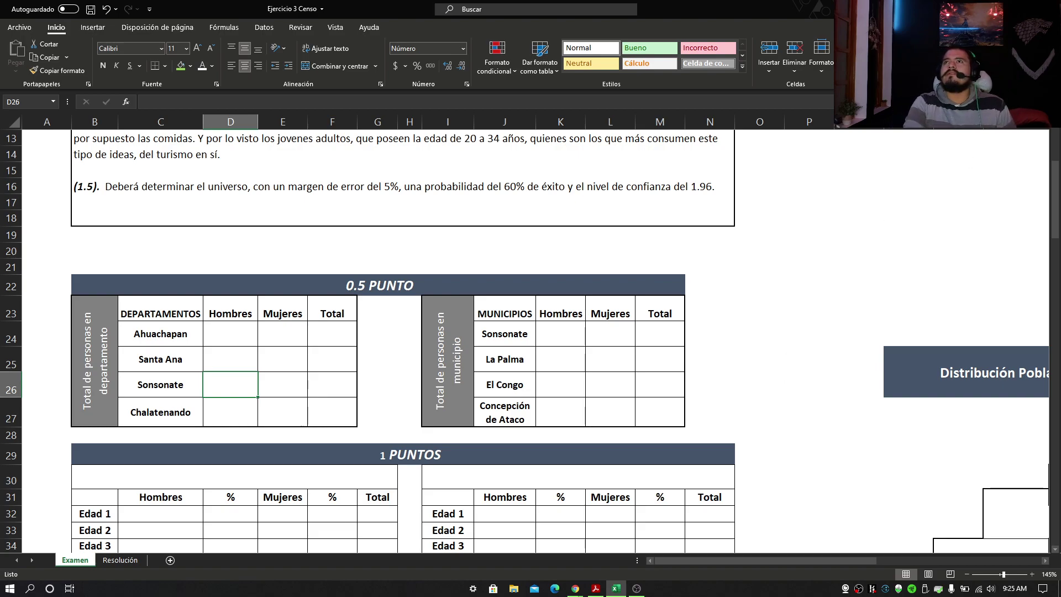
key("alt+Tab")
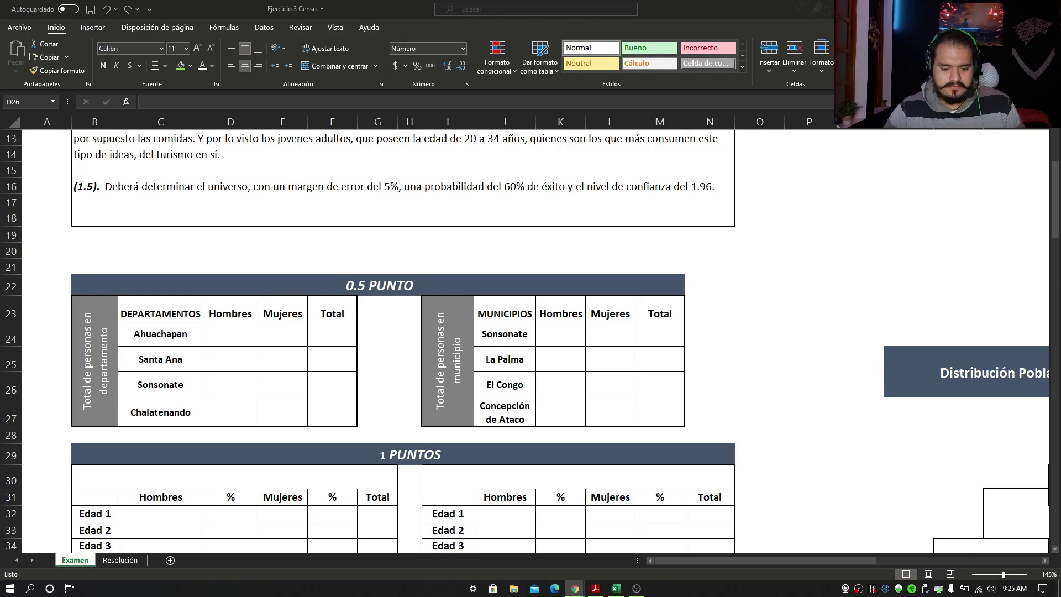
Enter 5180 men and 5917 women in the Ahuachapan row of the department table.
left_click(227, 332)
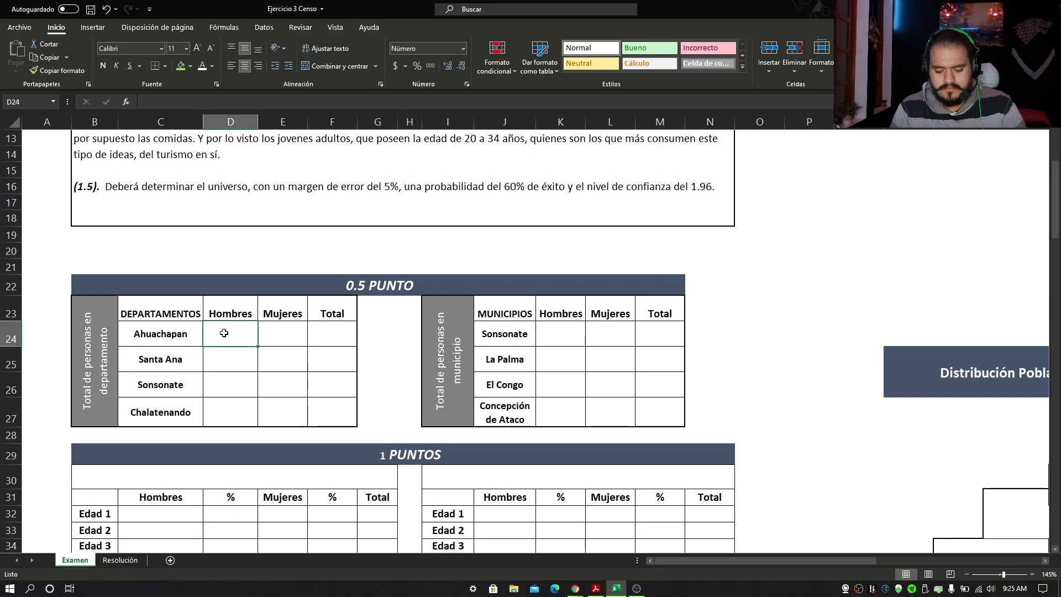
type("5180")
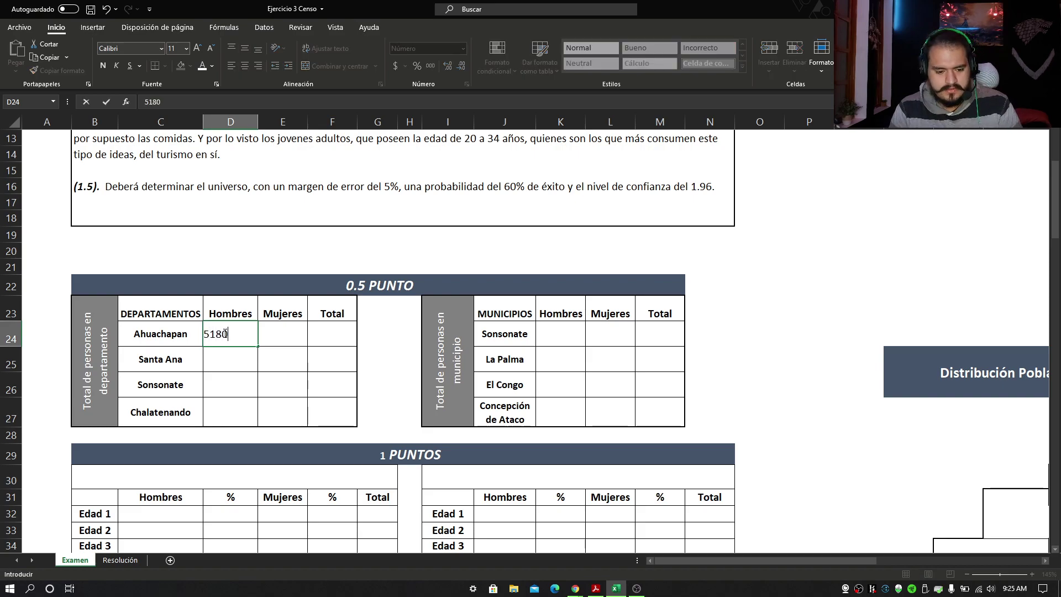
key("Return")
left_click(281, 334)
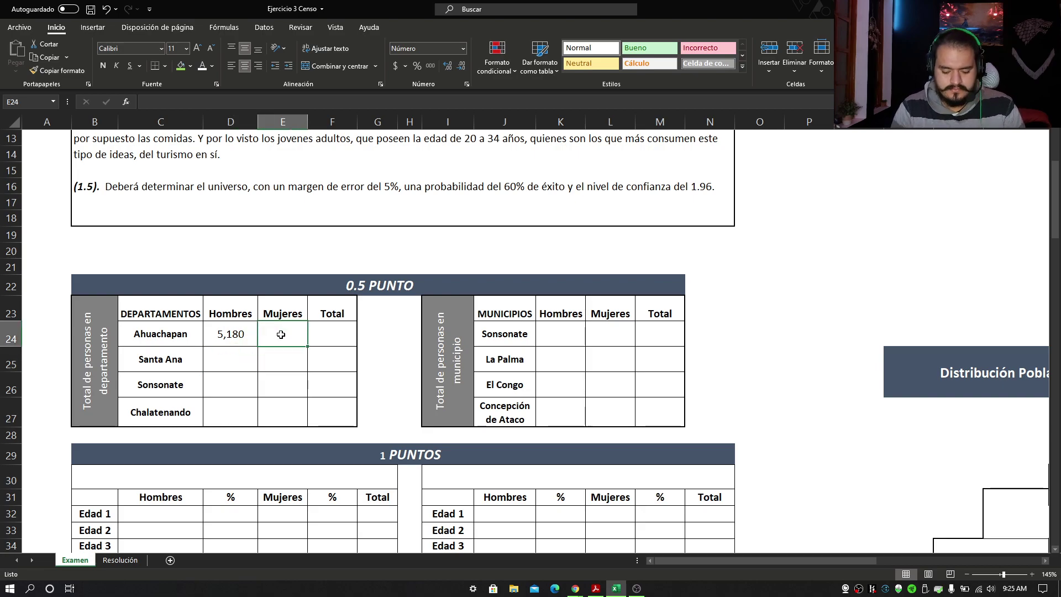
type("5,217")
key("Return")
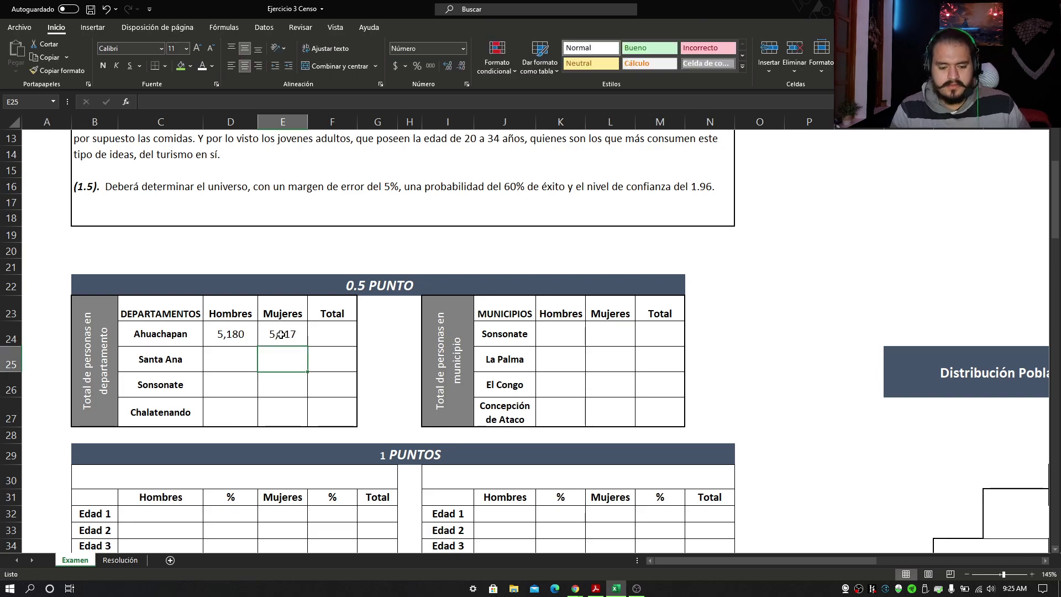
Total Ahuachapan's men and women in F24 with the formula =SUMA(D24:E24).
left_click(315, 332)
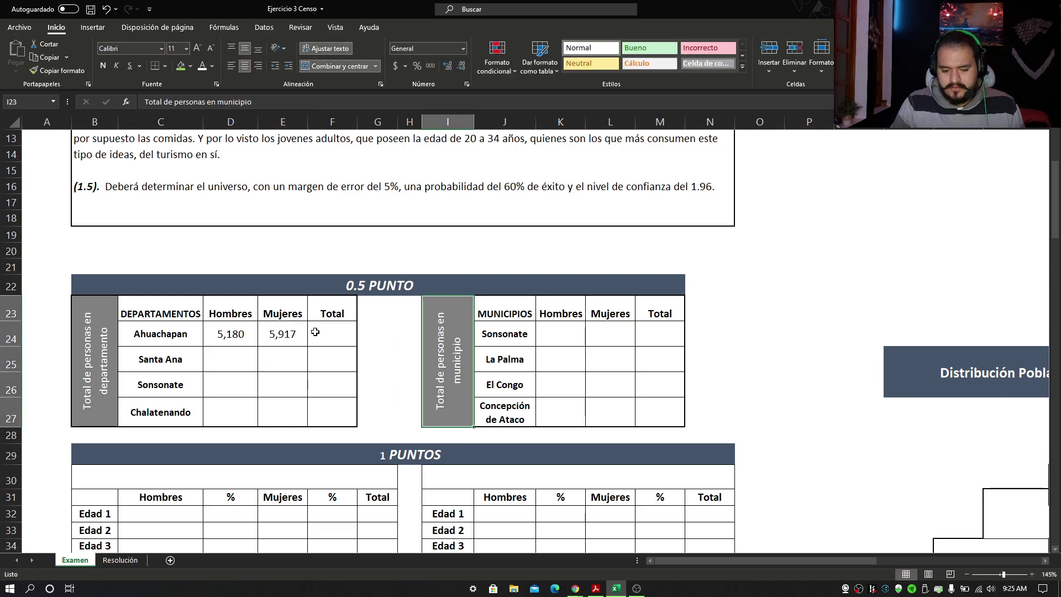
left_click(862, 49)
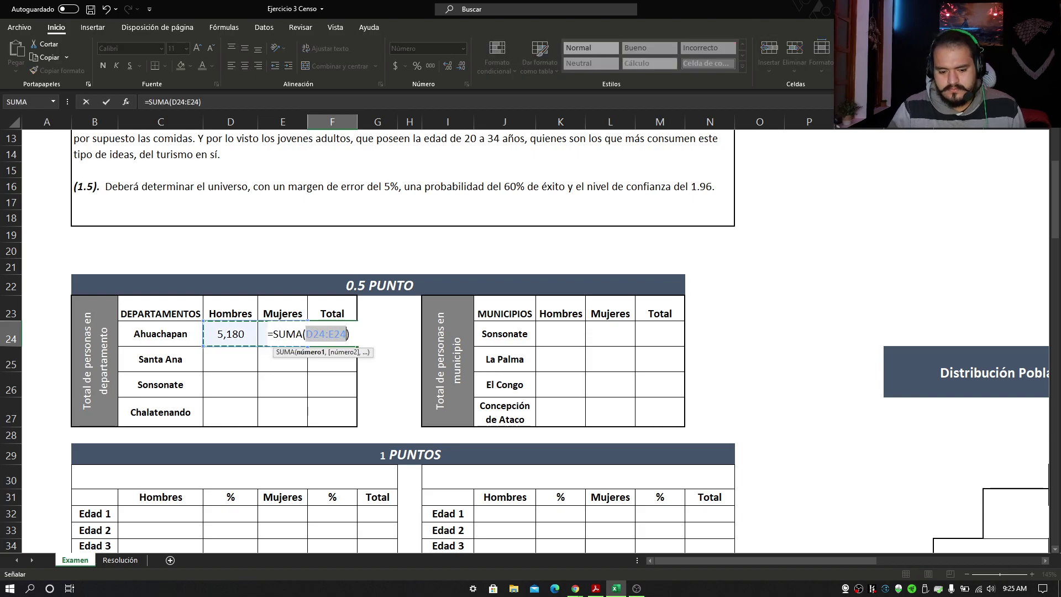
key("Return")
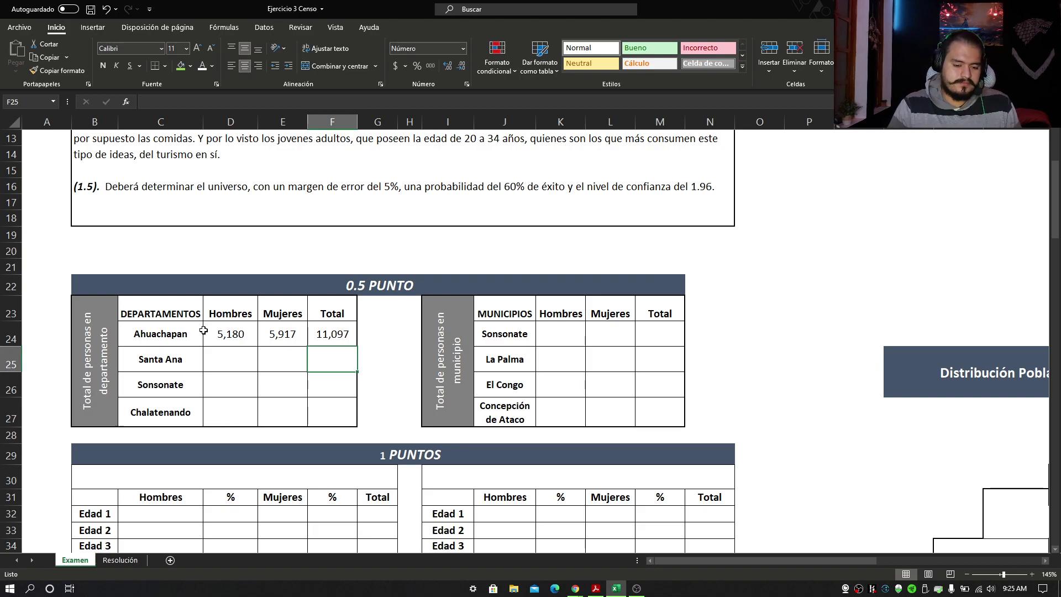
left_click(235, 337)
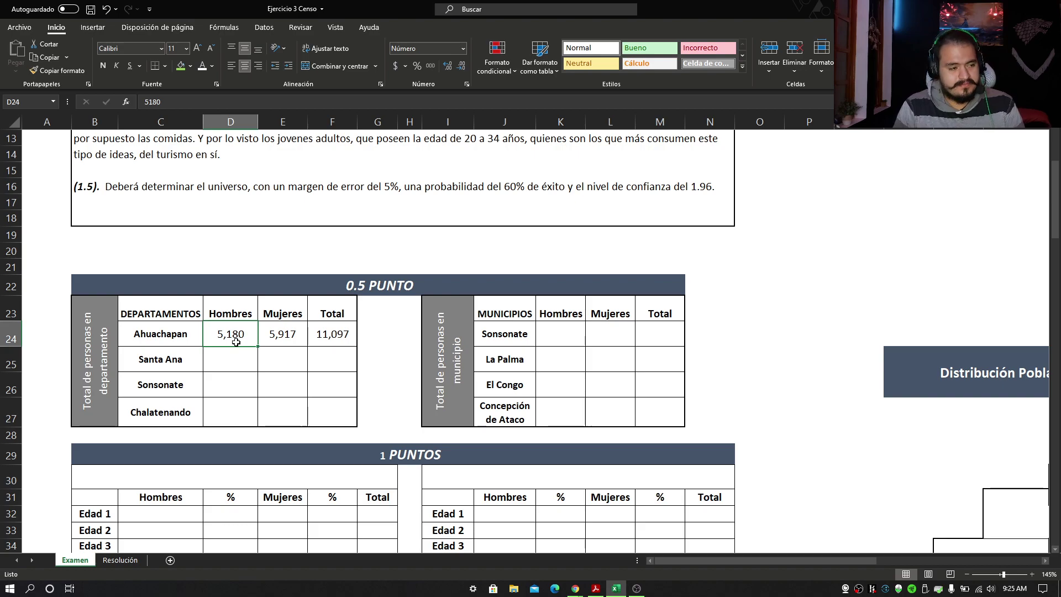
Replace the Ahuachapan figures in the department table with 155159 men and 164344 women.
type("155")
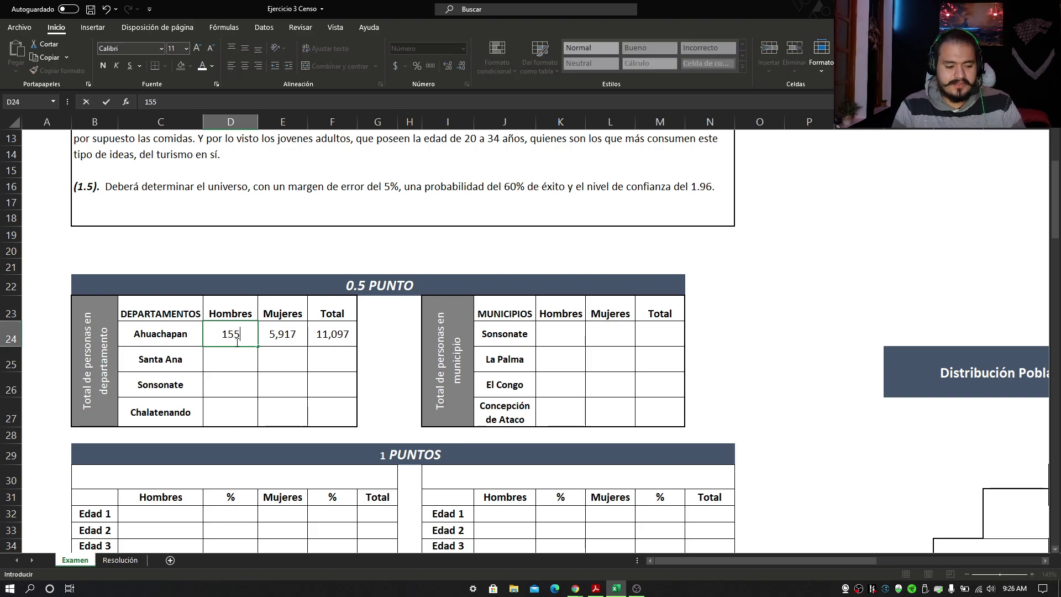
type(",1")
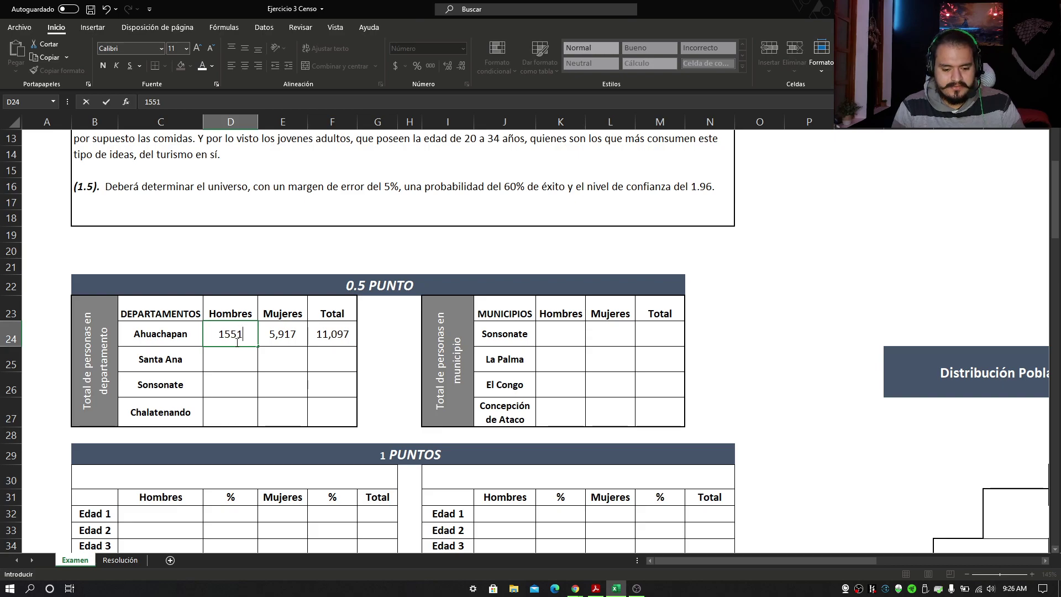
type("59")
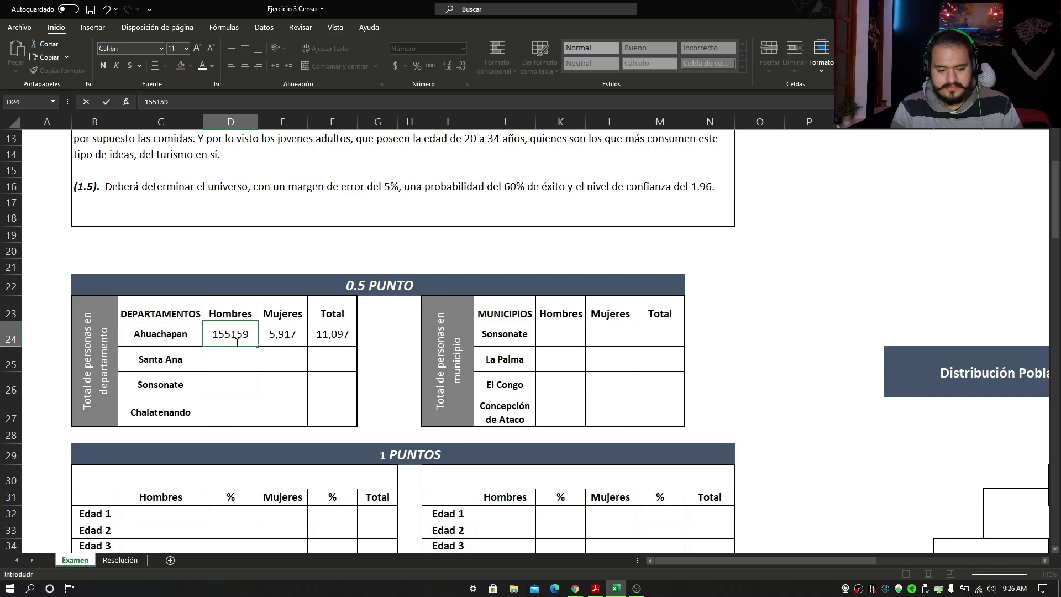
key("Return")
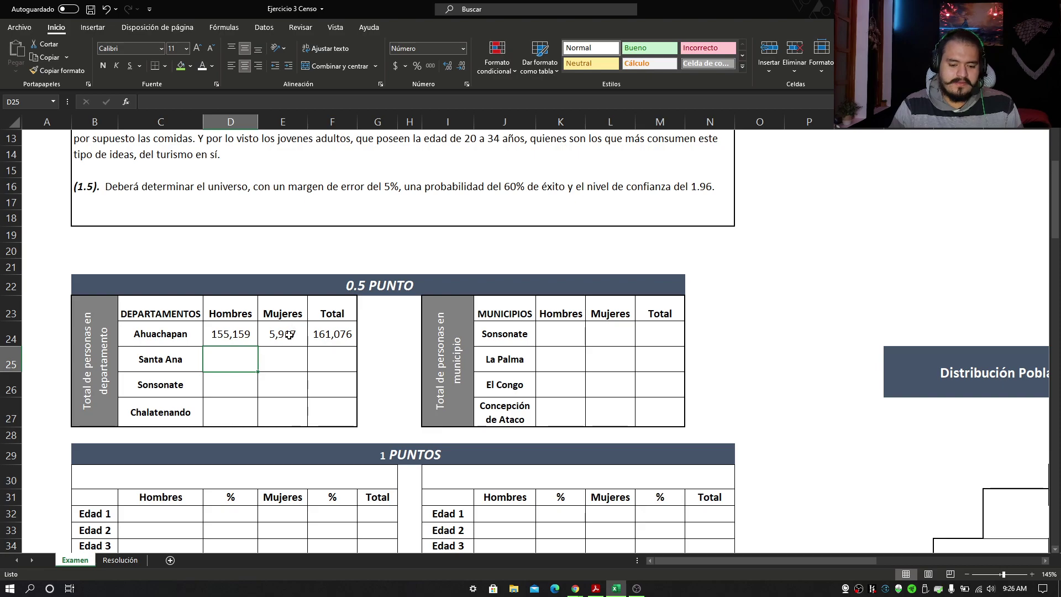
left_click(289, 334)
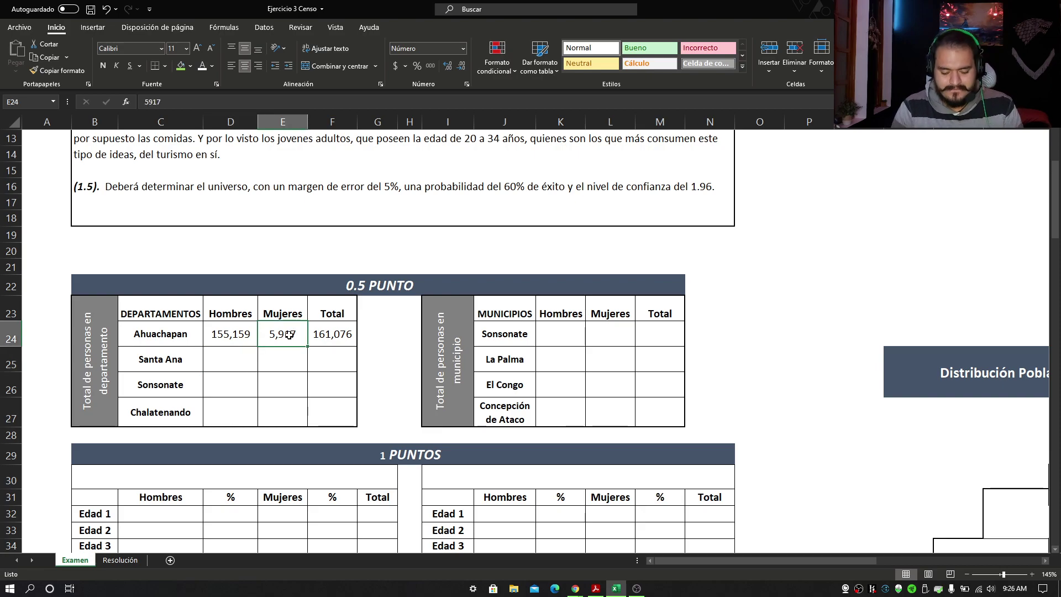
type("164")
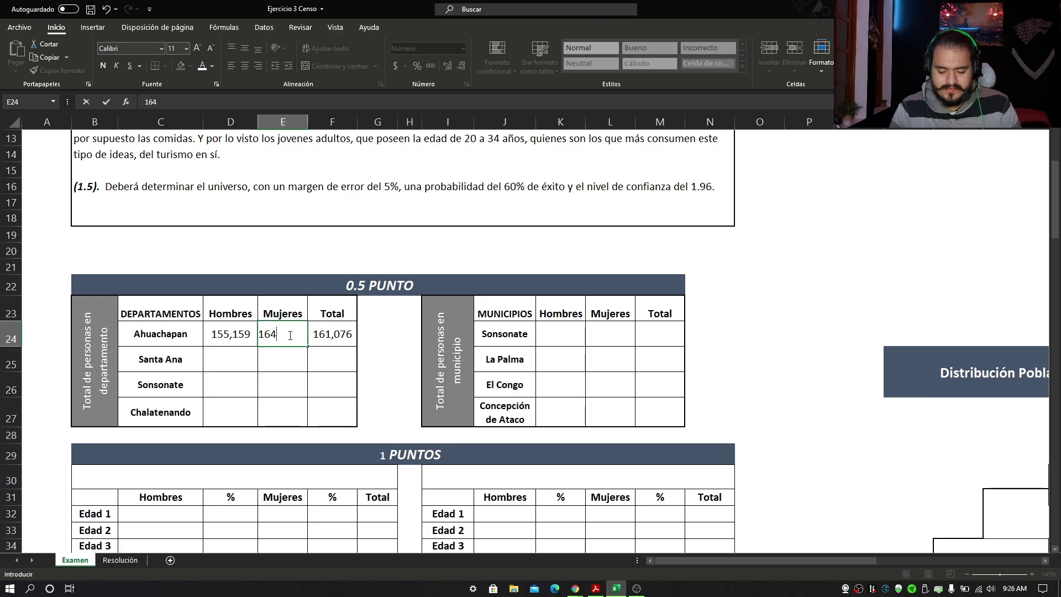
type("344")
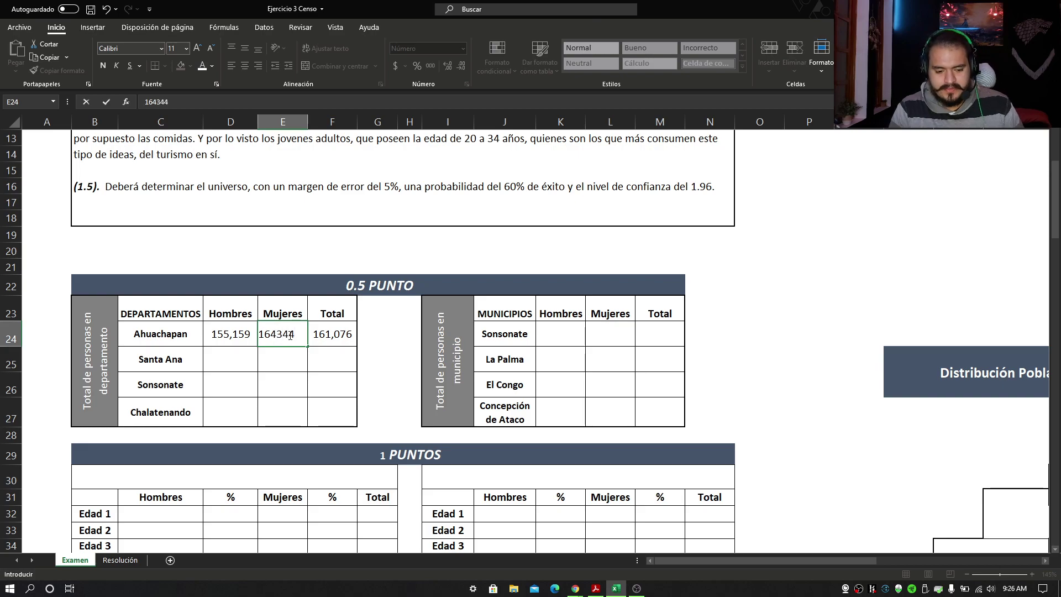
key("Return")
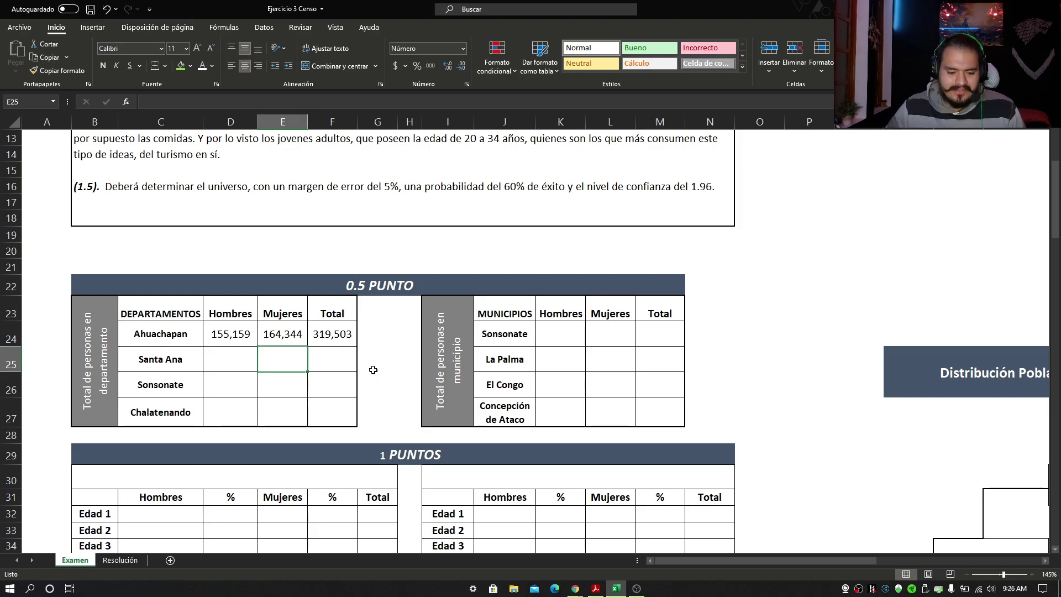
Enter 212252 men and 226708 women in the Sonsonate row of the department table.
left_click(246, 384)
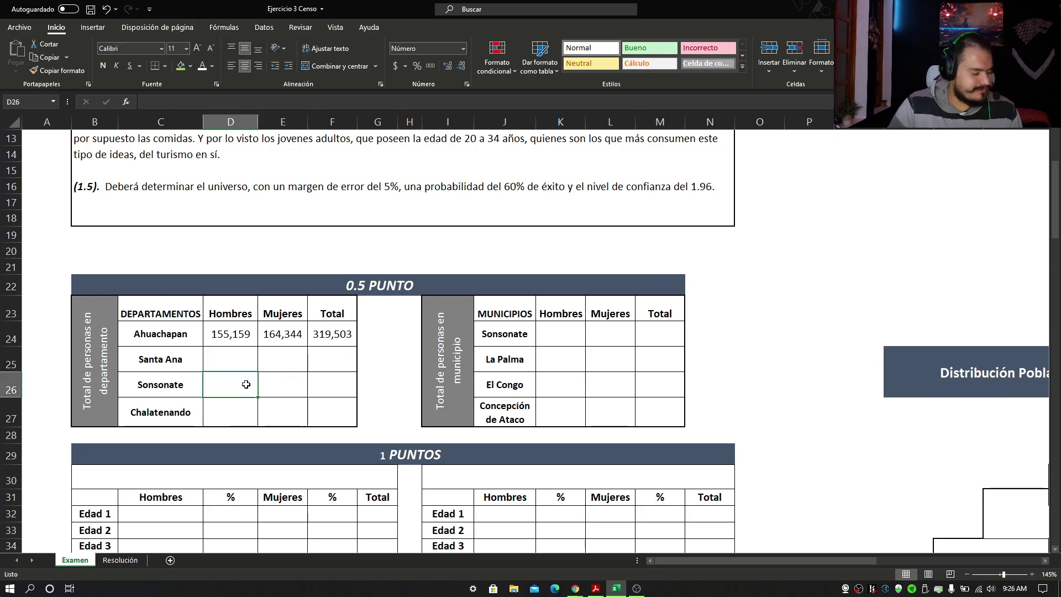
scroll(298, 400, "up", 2)
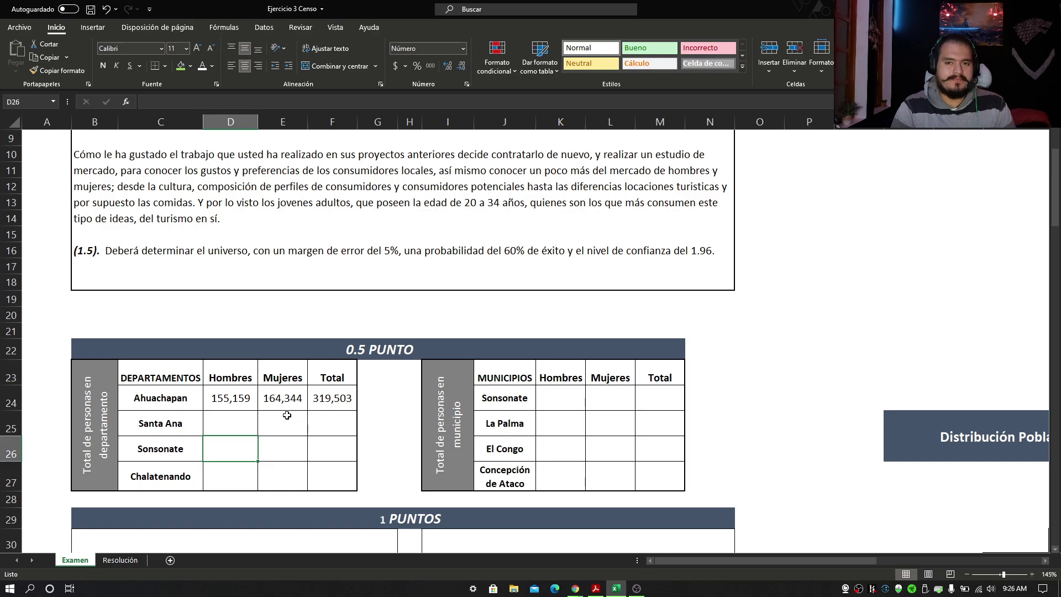
type("21")
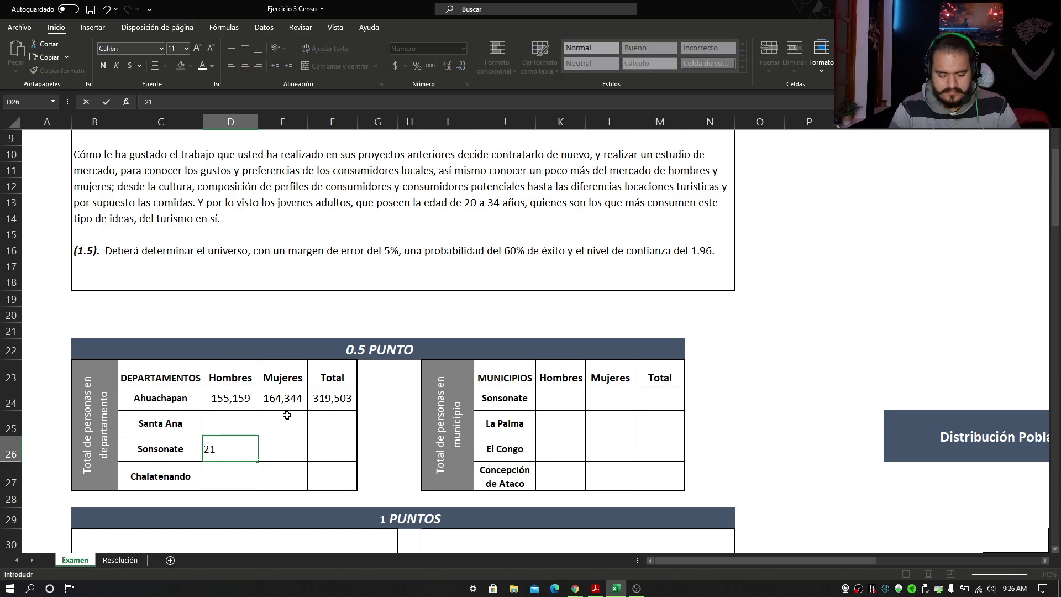
type("2,252")
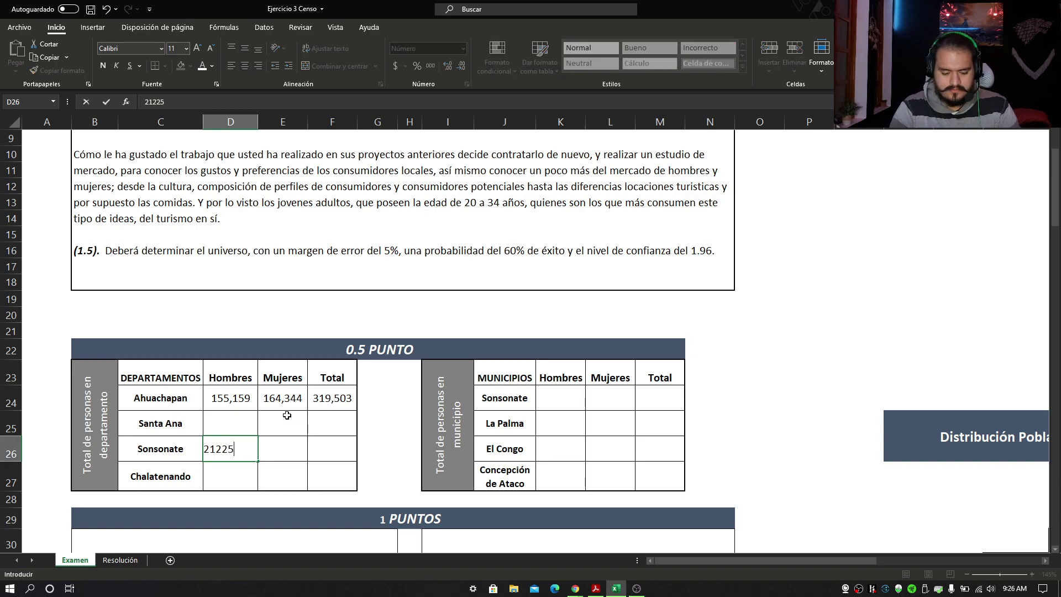
key("Return")
left_click(288, 445)
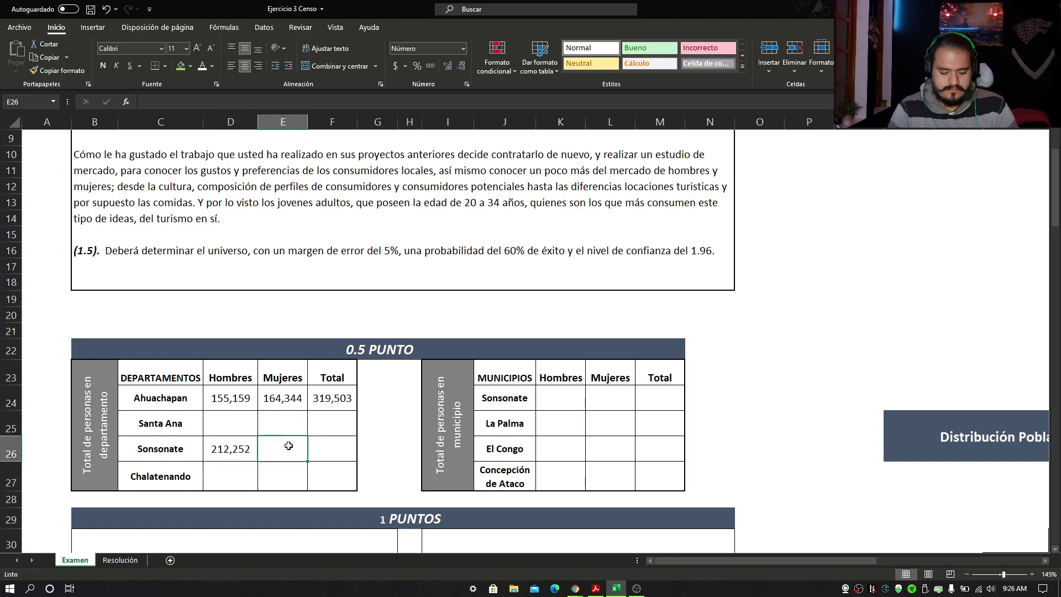
type("22")
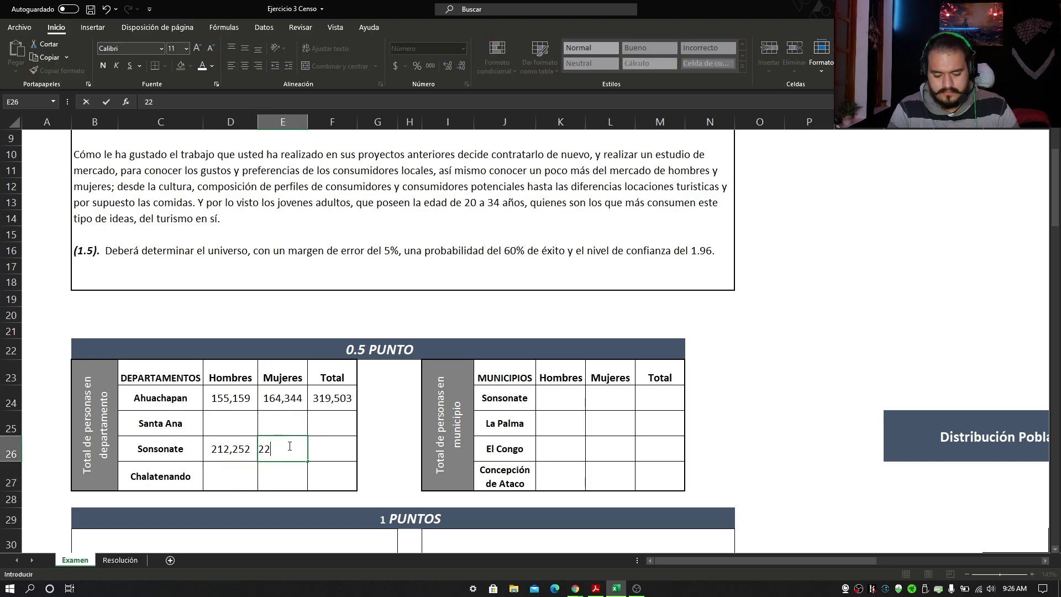
type("6,708")
key("Return")
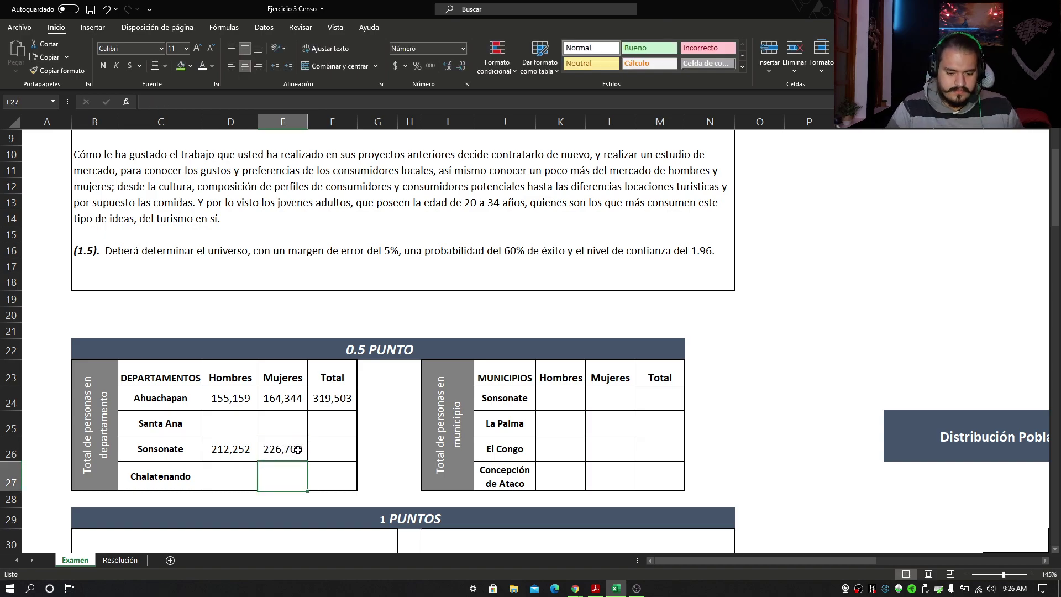
Total Sonsonate's men and women in F26 with the formula =SUMA(D26:E26).
left_click(297, 450)
left_click(340, 453)
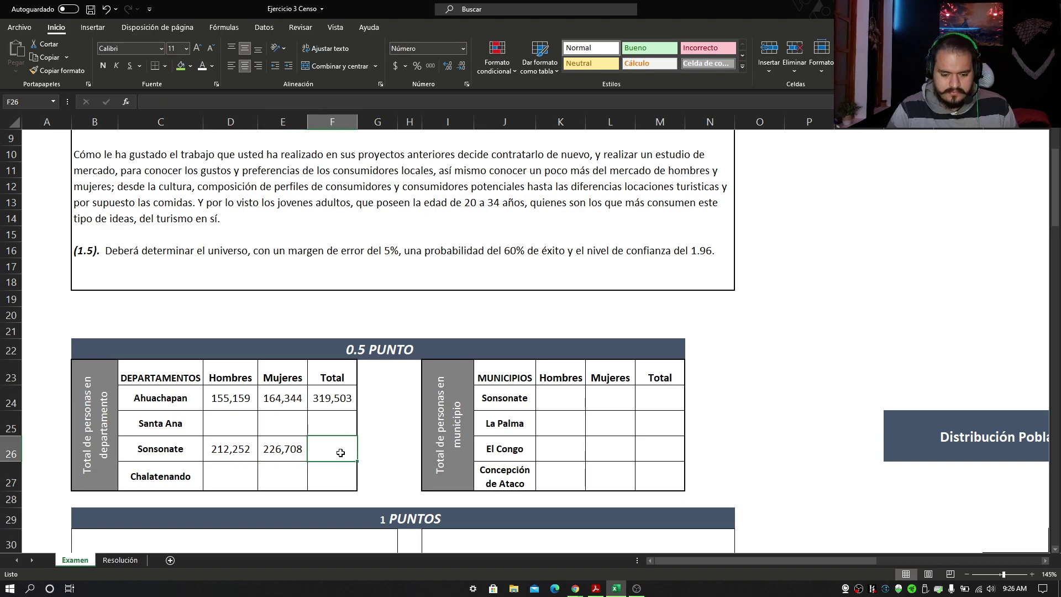
key("alt+equal")
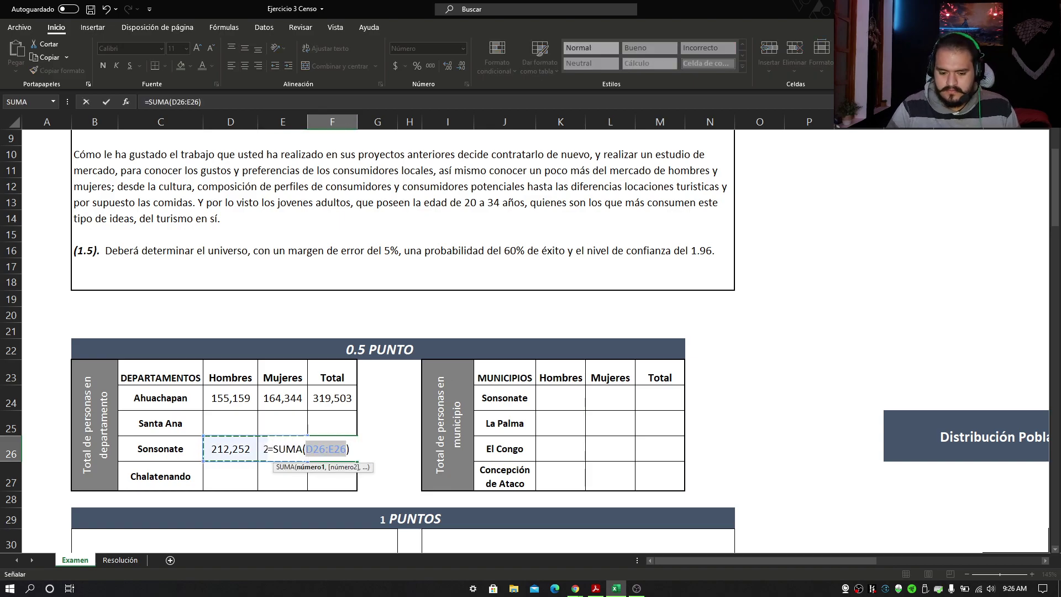
key("Return")
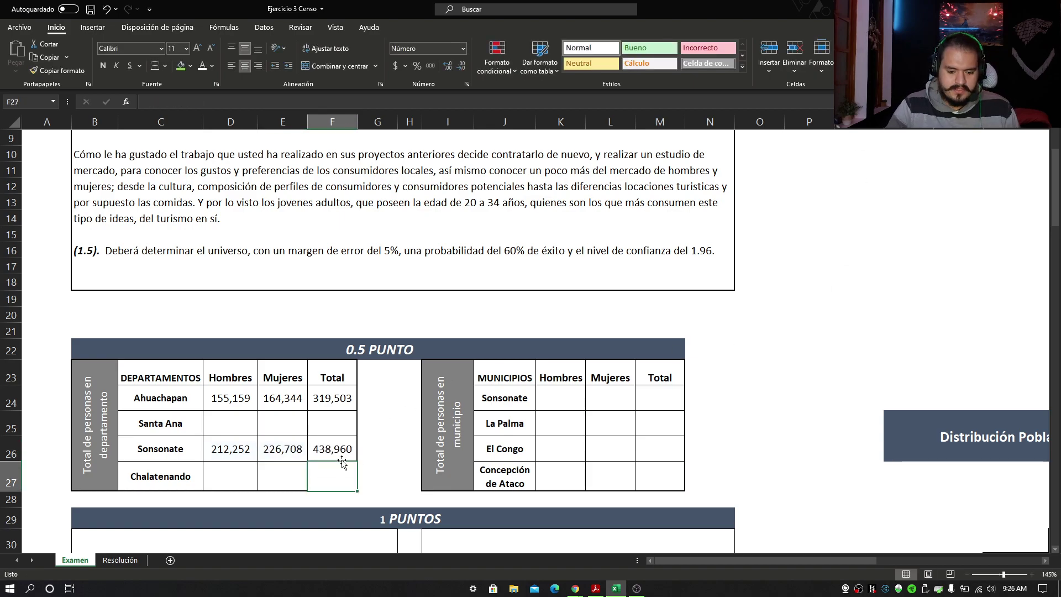
Review the filled department rows, the empty municipality table and the exercise statement on the Examen sheet.
left_click_drag(216, 387, 318, 447)
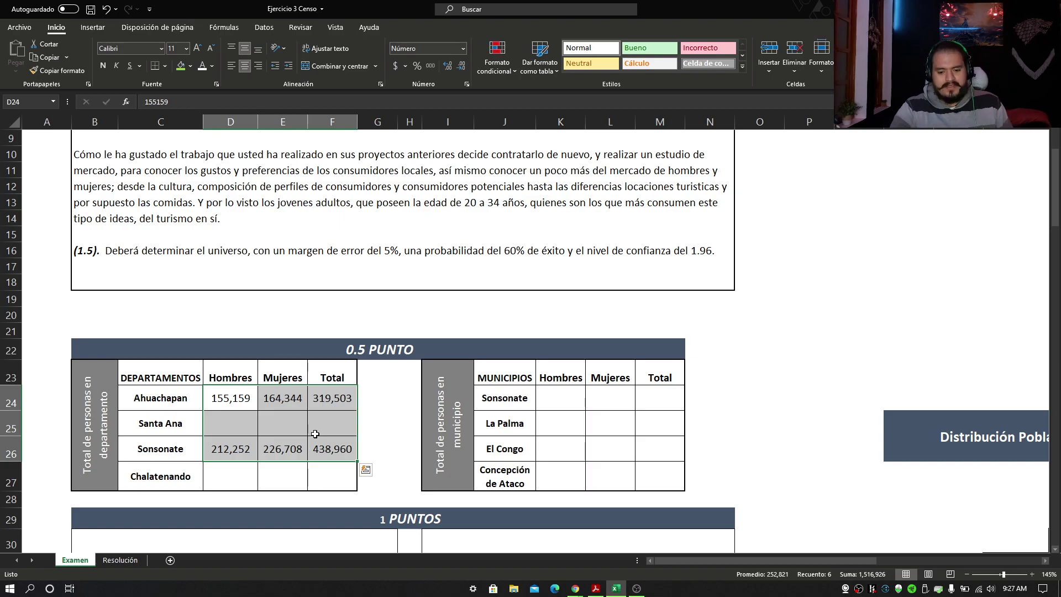
left_click_drag(564, 399, 611, 430)
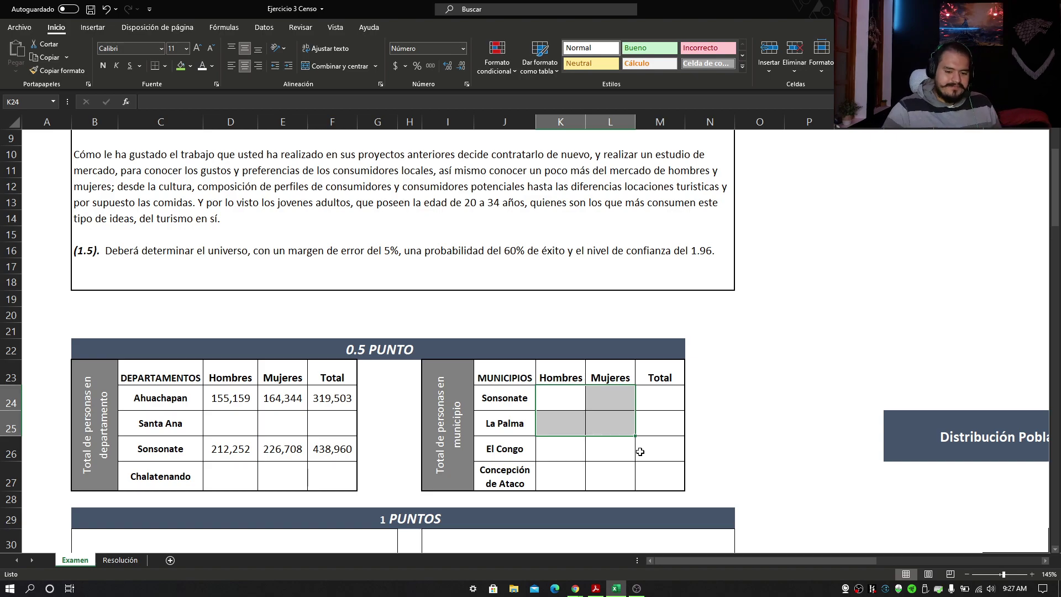
left_click_drag(476, 403, 652, 471)
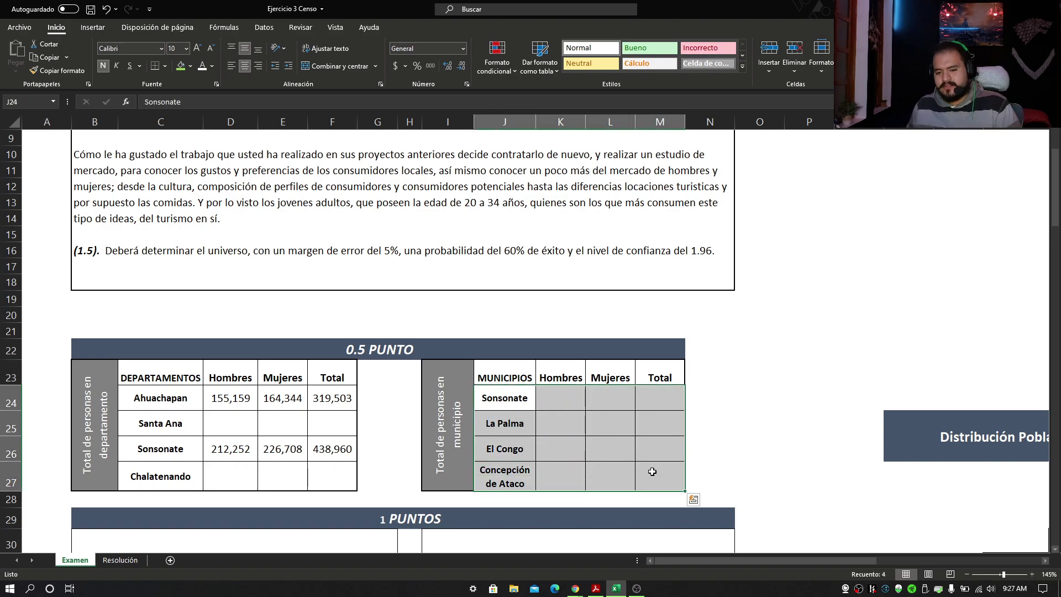
left_click(830, 301)
scroll(824, 342, "up", 3)
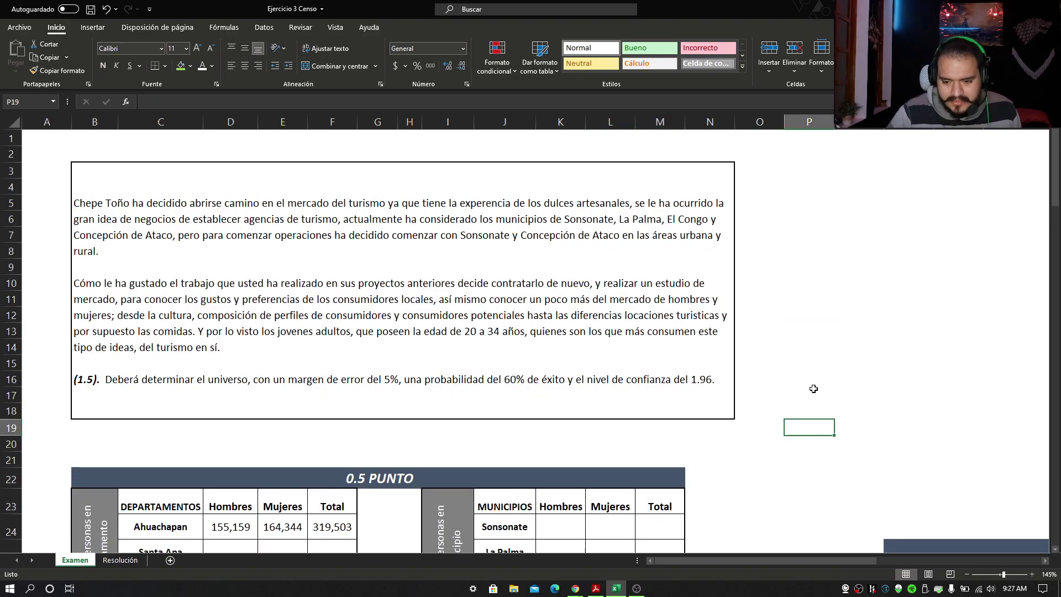
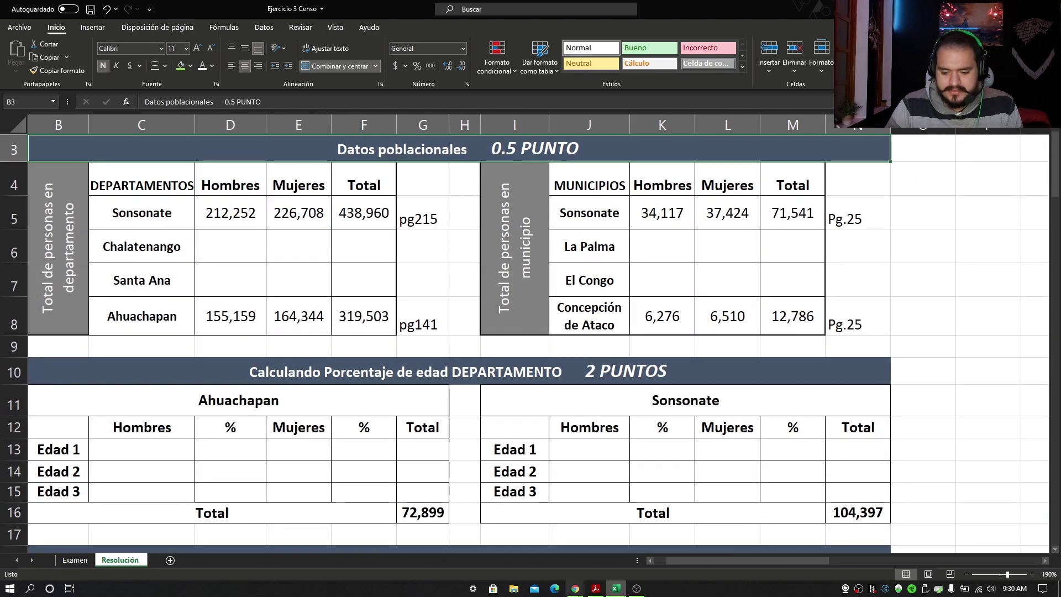
Compare the department and municipality population totals on the Resolución sheet with those on the Examen sheet.
left_click_drag(705, 559, 694, 559)
scroll(529, 448, "up", 1)
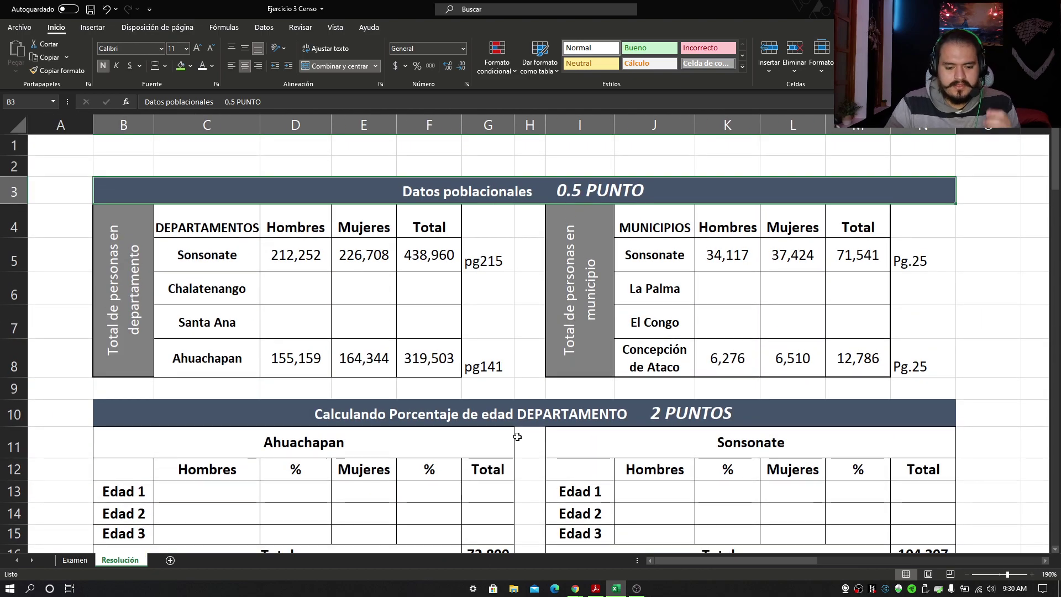
left_click_drag(413, 257, 426, 359)
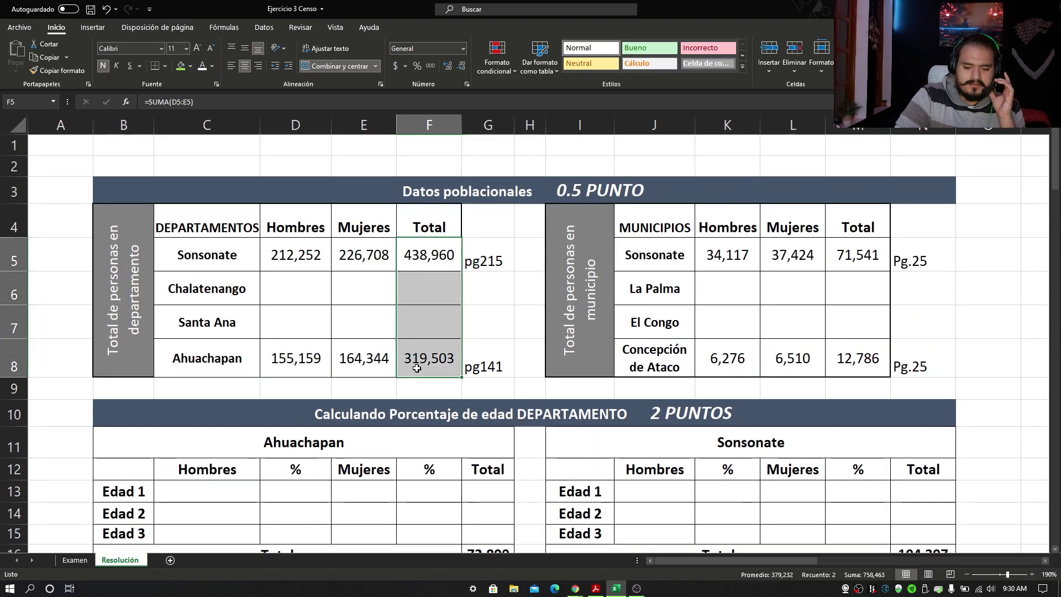
left_click(72, 560)
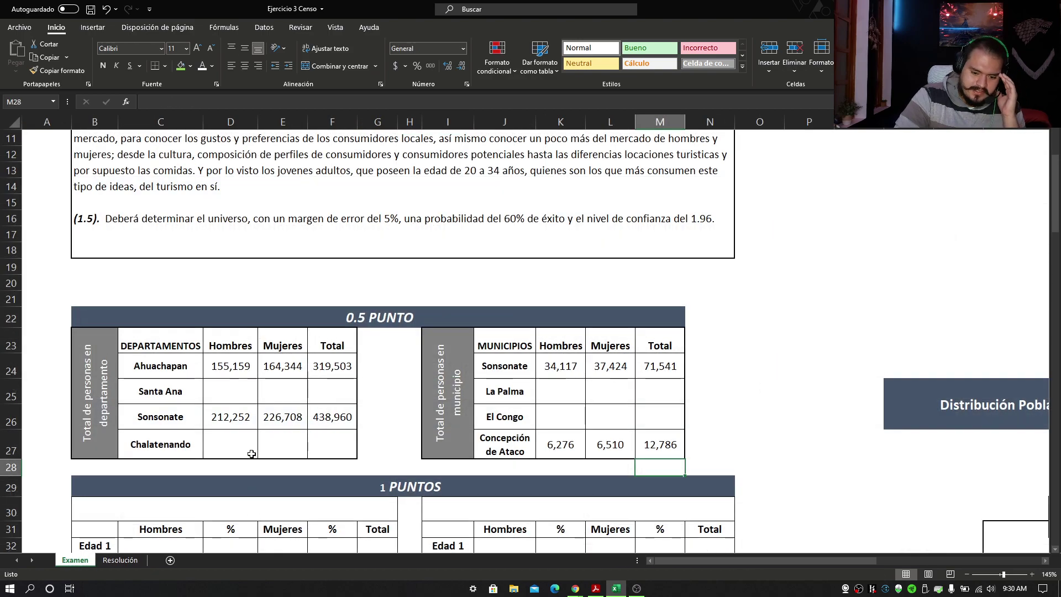
left_click(130, 561)
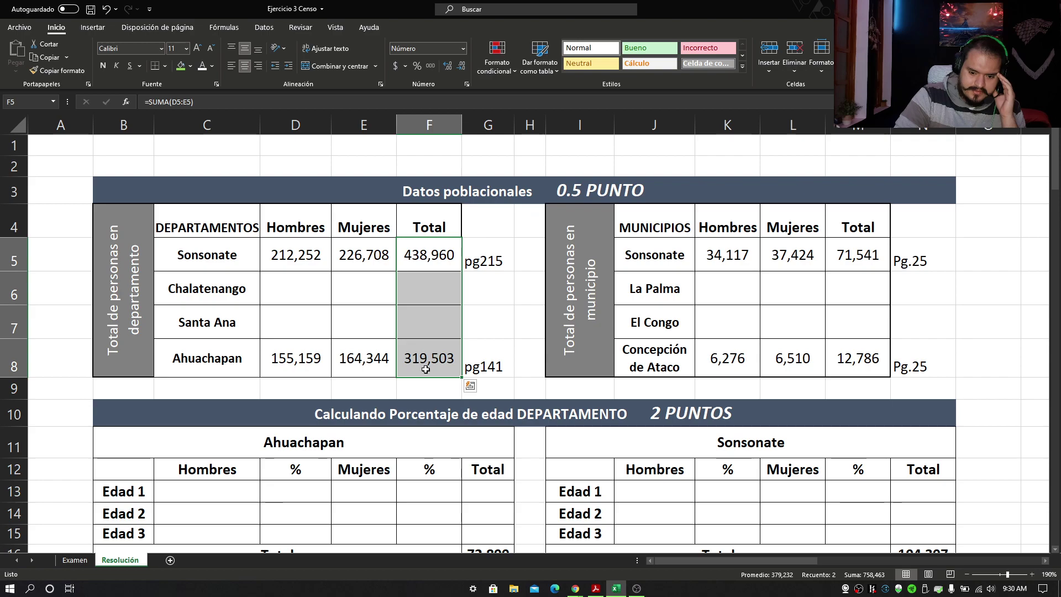
left_click_drag(858, 263, 856, 331)
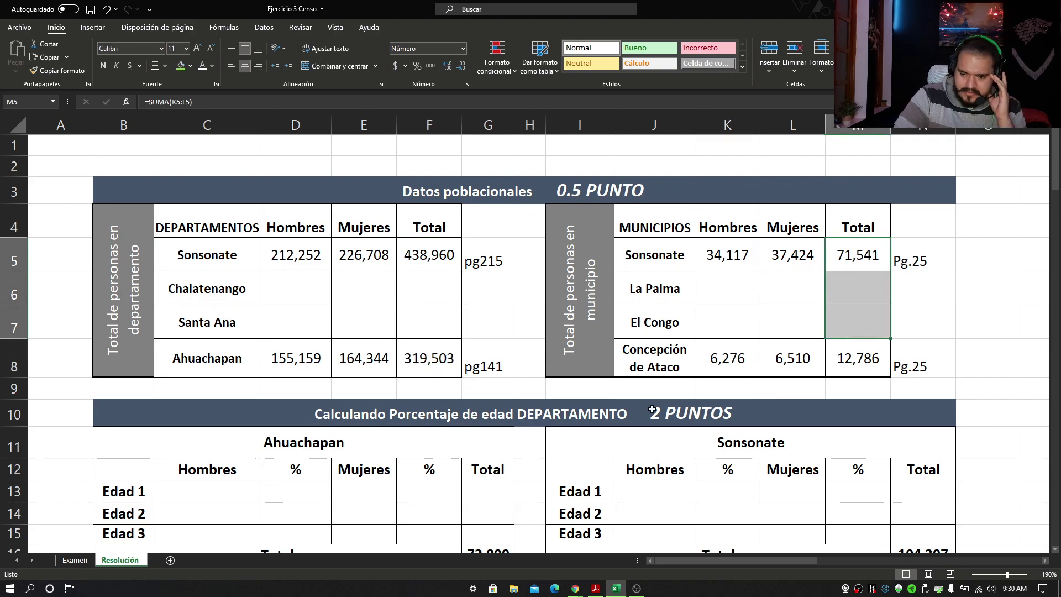
left_click(76, 564)
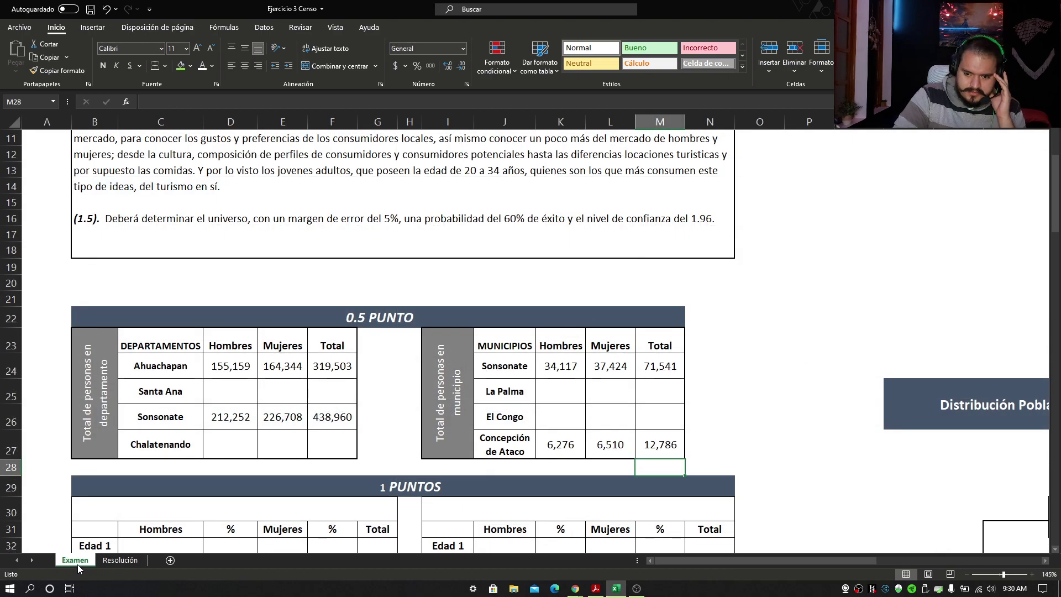
left_click(101, 561)
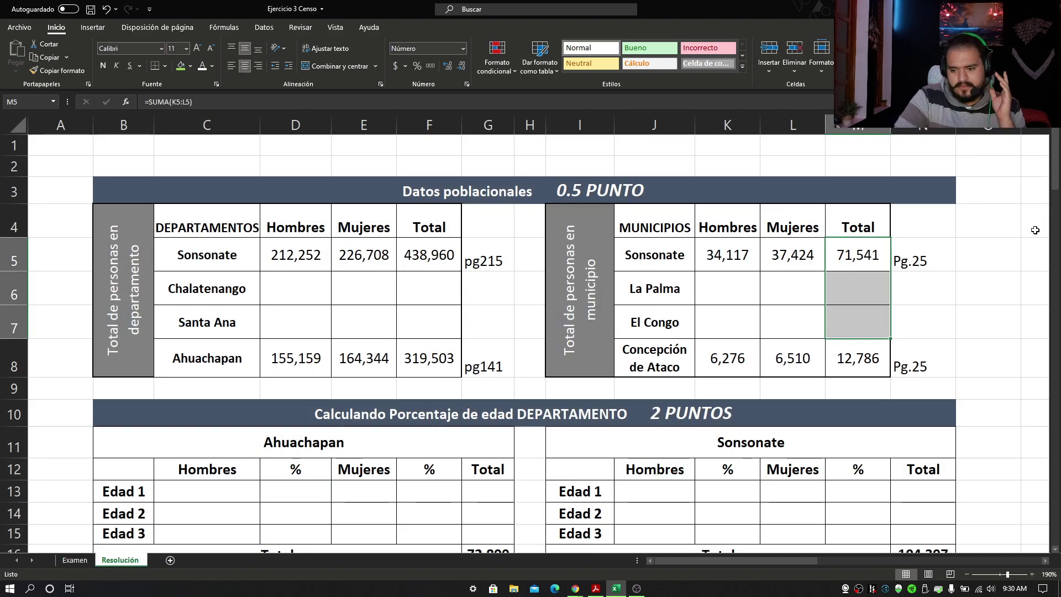
Examine the Resolución sheet's population figures, its unfilled departments and municipalities, and the age percentage tables below them.
left_click(952, 333)
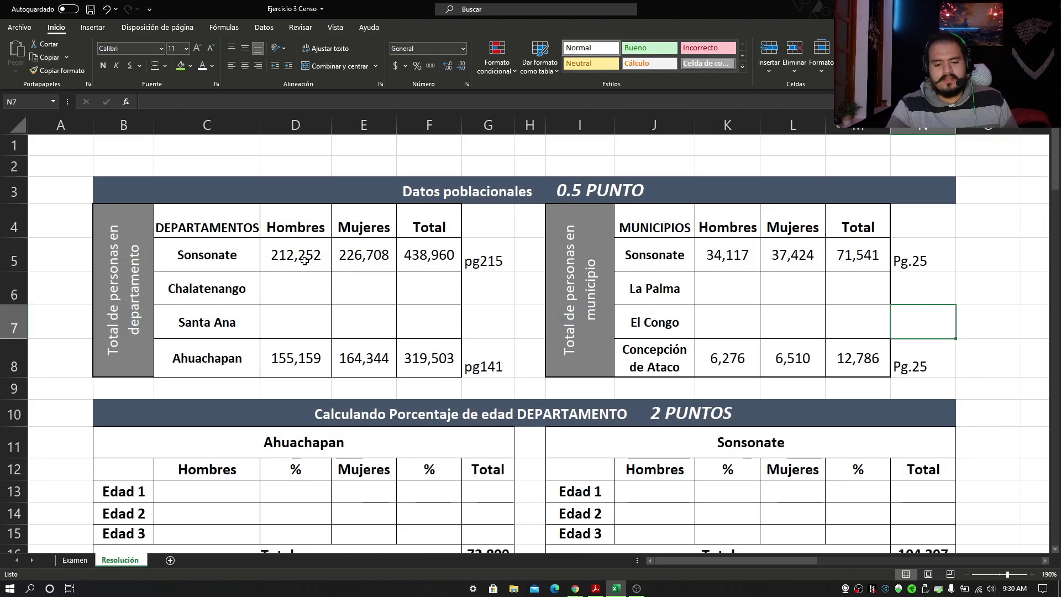
left_click_drag(307, 259, 431, 389)
left_click_drag(748, 255, 821, 359)
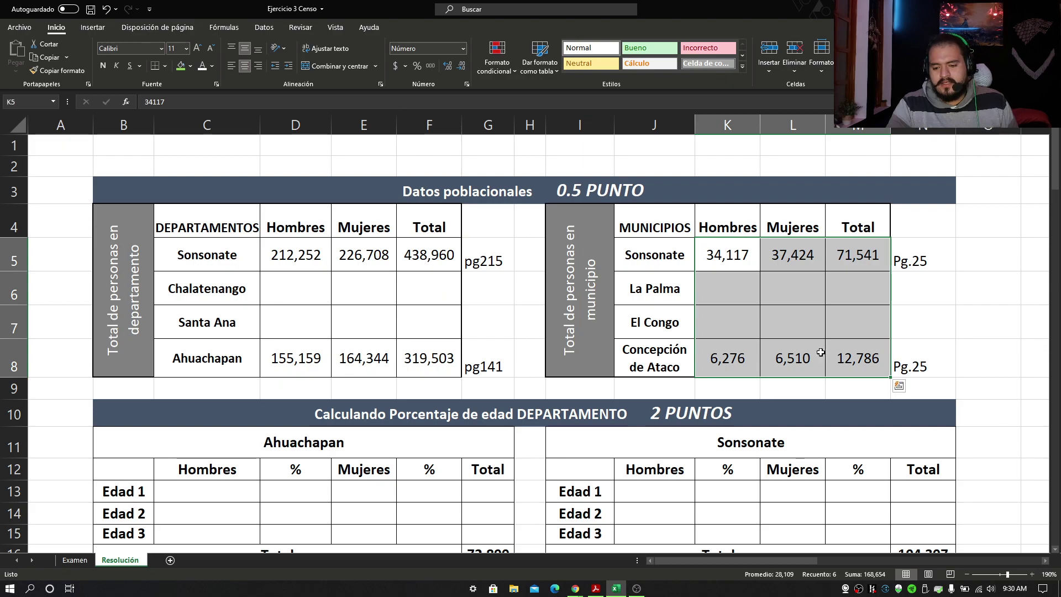
left_click_drag(677, 295, 666, 322)
left_click_drag(203, 292, 194, 332)
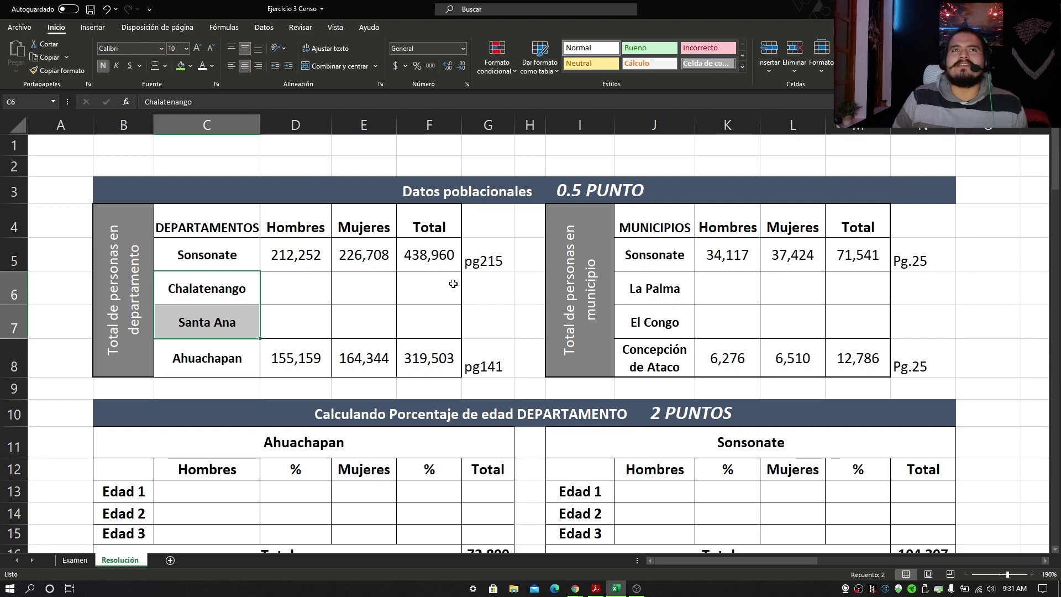
scroll(497, 287, "down", 2)
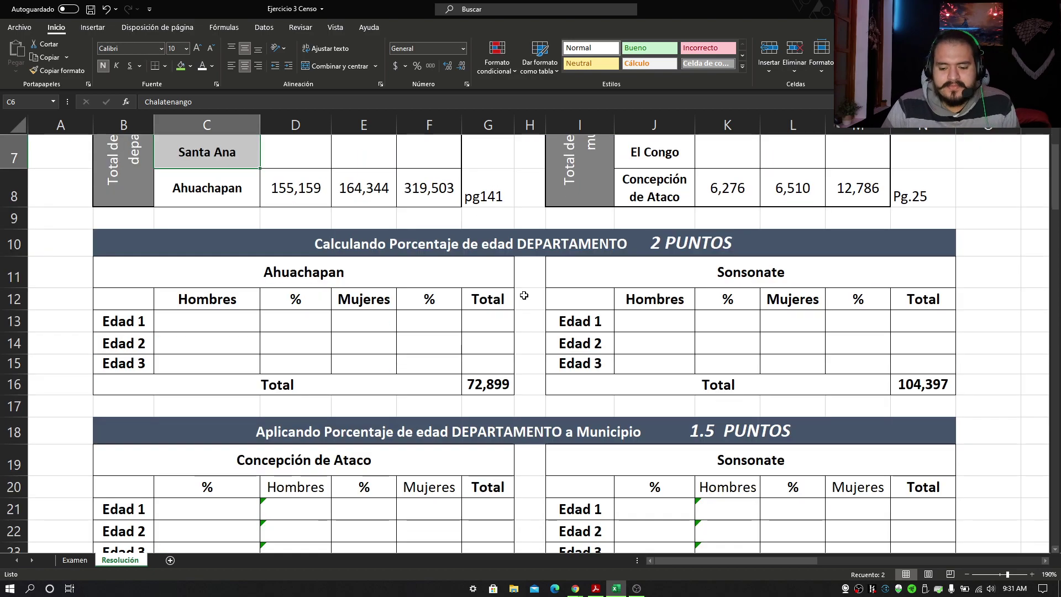
scroll(489, 301, "up", 1)
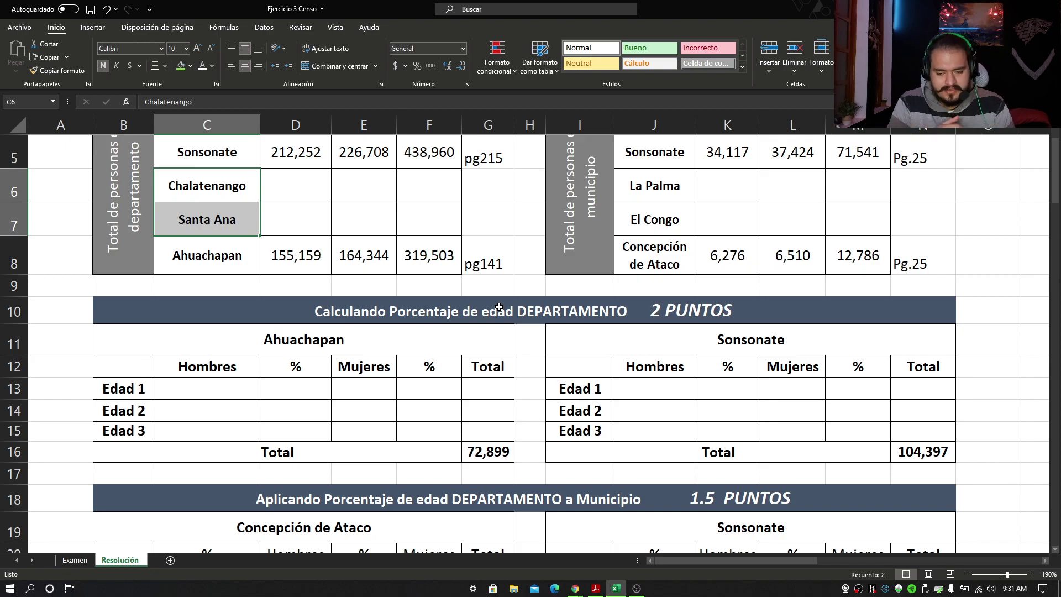
Look up the age groups for Edad 1 to Edad 3 in the census PDF: 20 - 24, 25 - 29 and 30 - 34.
left_click_drag(127, 388, 135, 434)
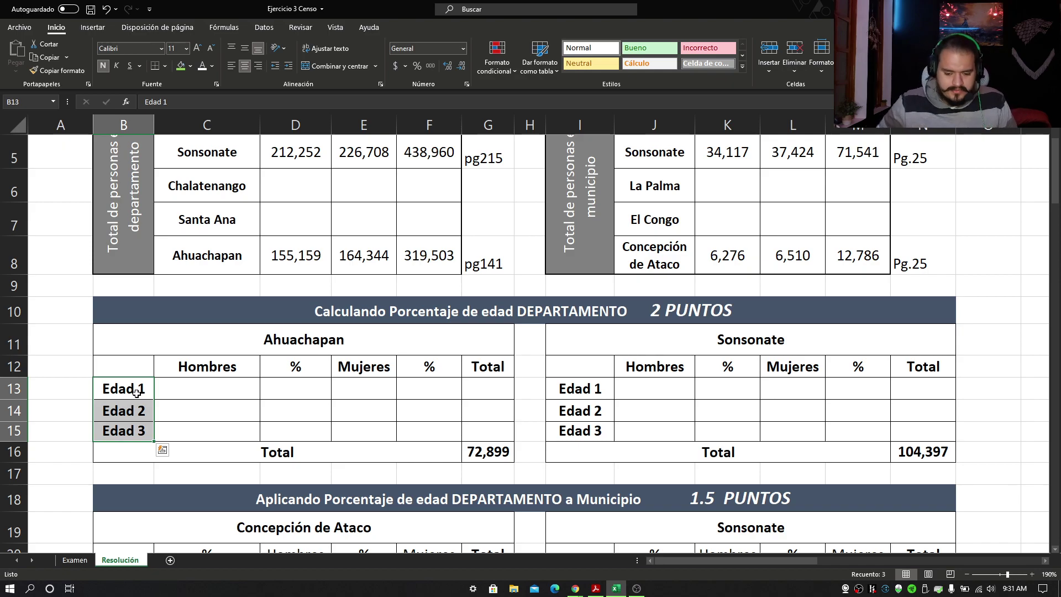
left_click(601, 590)
scroll(358, 383, "down", 5)
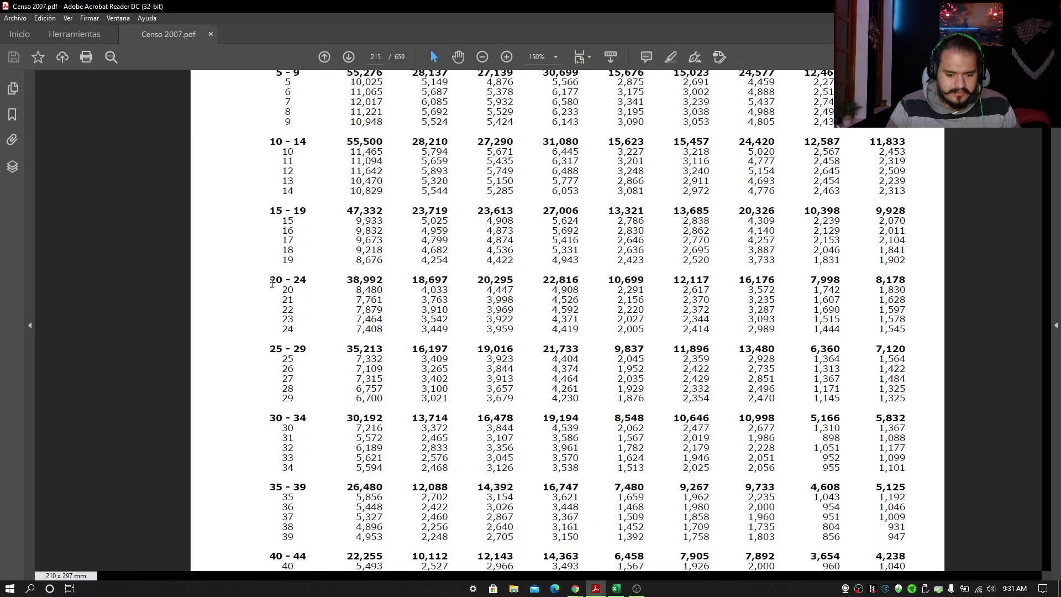
left_click_drag(271, 282, 307, 283)
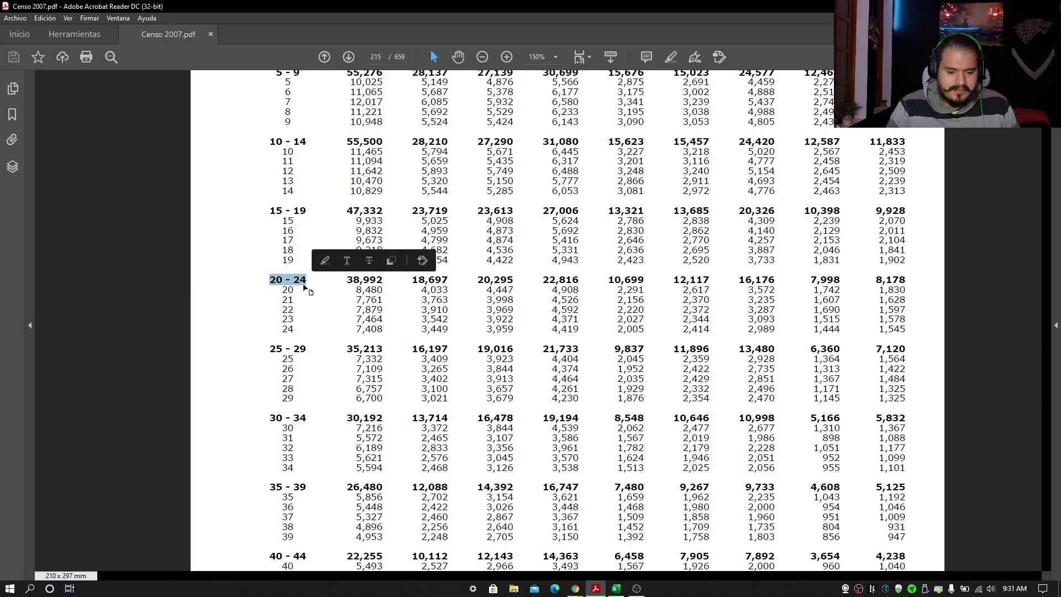
left_click_drag(272, 349, 308, 349)
left_click_drag(269, 419, 307, 418)
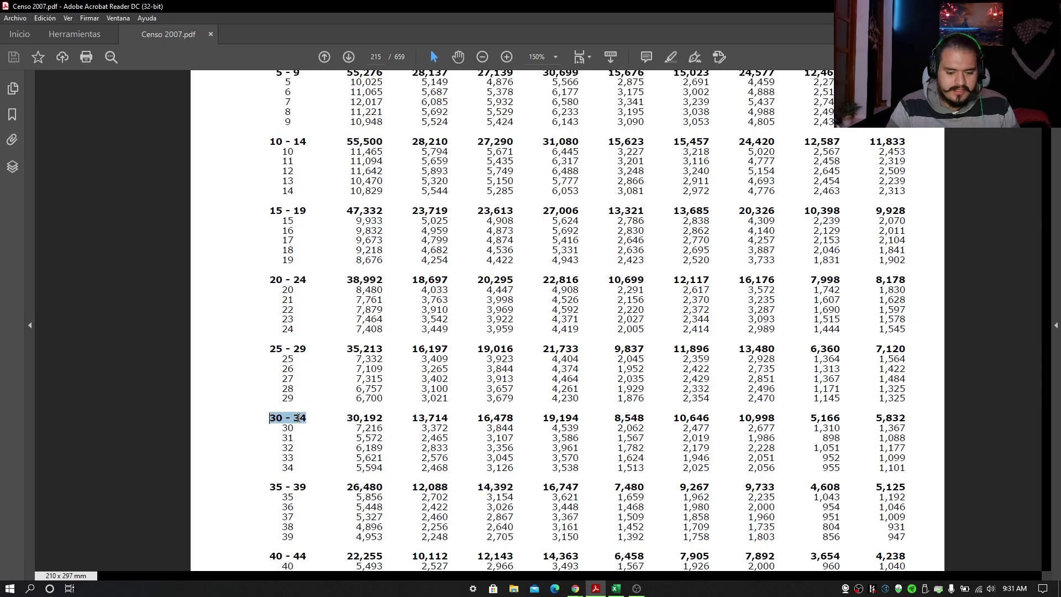
left_click(290, 306)
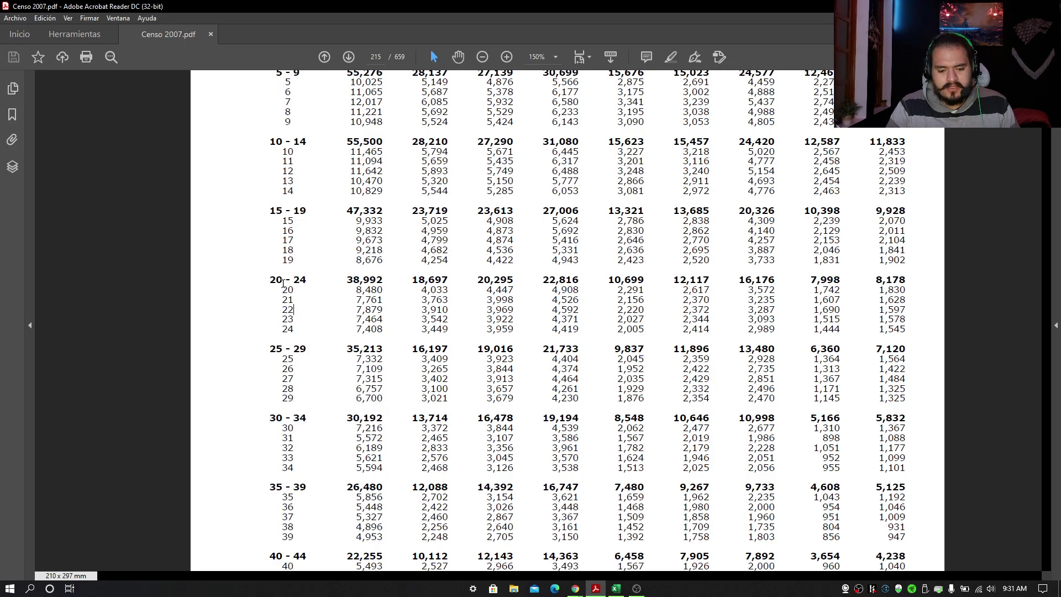
left_click_drag(269, 280, 320, 276)
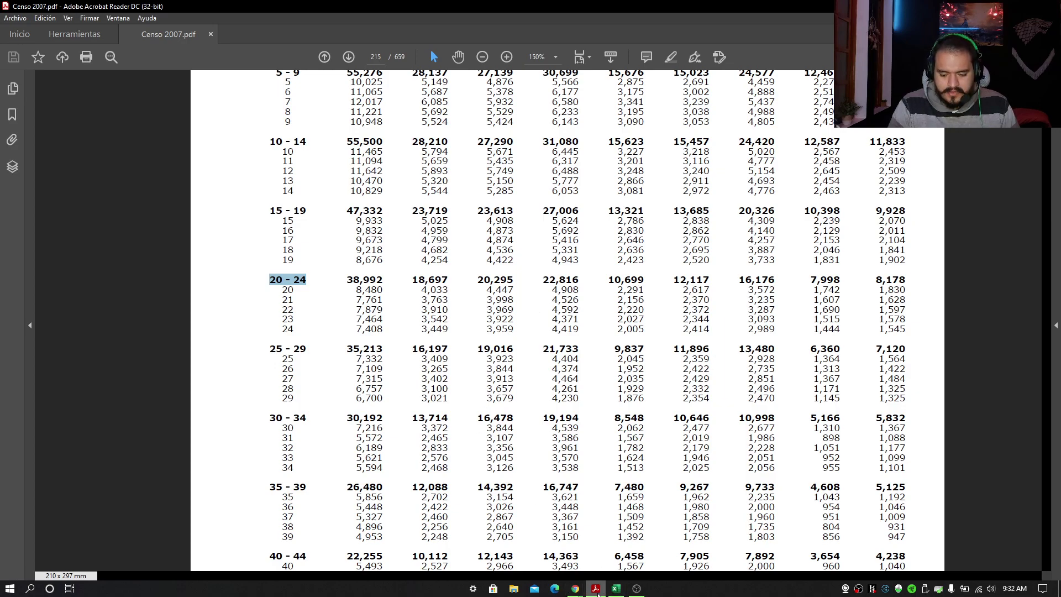
Return to the Excel workbook and examine Ahuachapan's Hombres cells for Edad 1 to Edad 3 in the age percentage table.
left_click(616, 588)
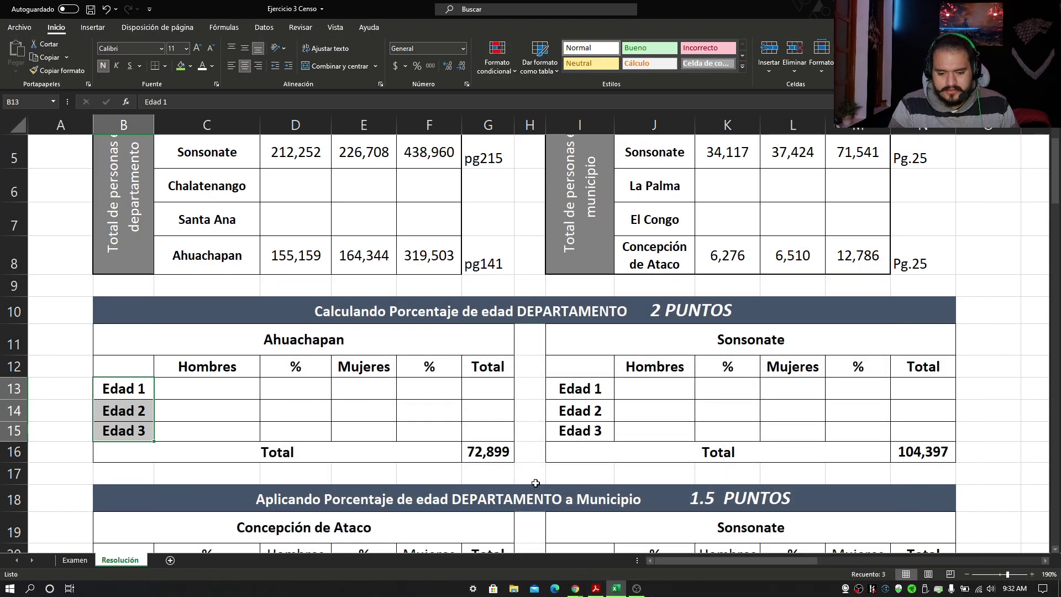
left_click(211, 387)
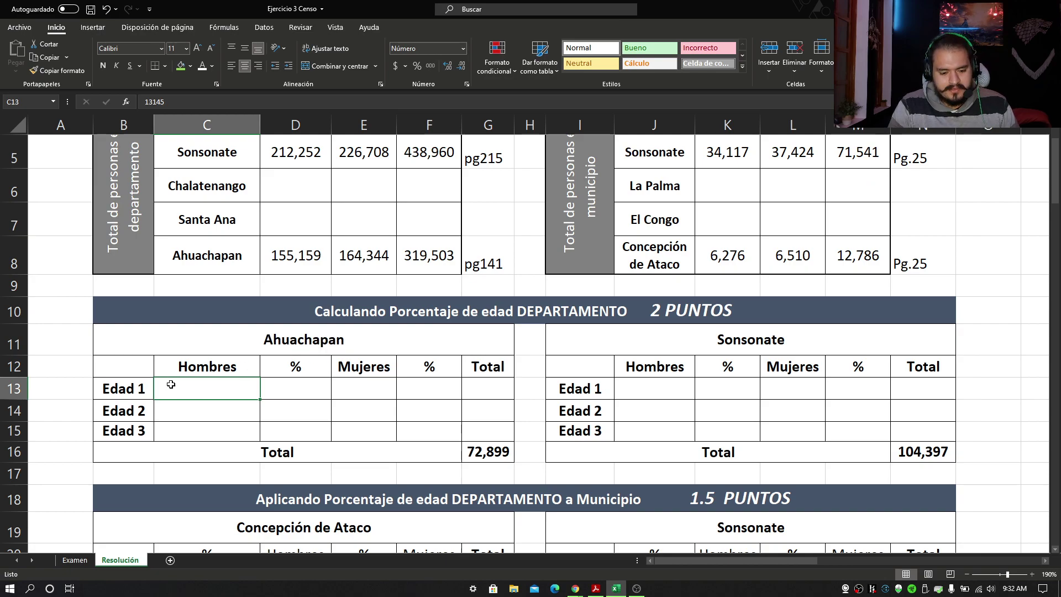
left_click_drag(178, 395, 184, 429)
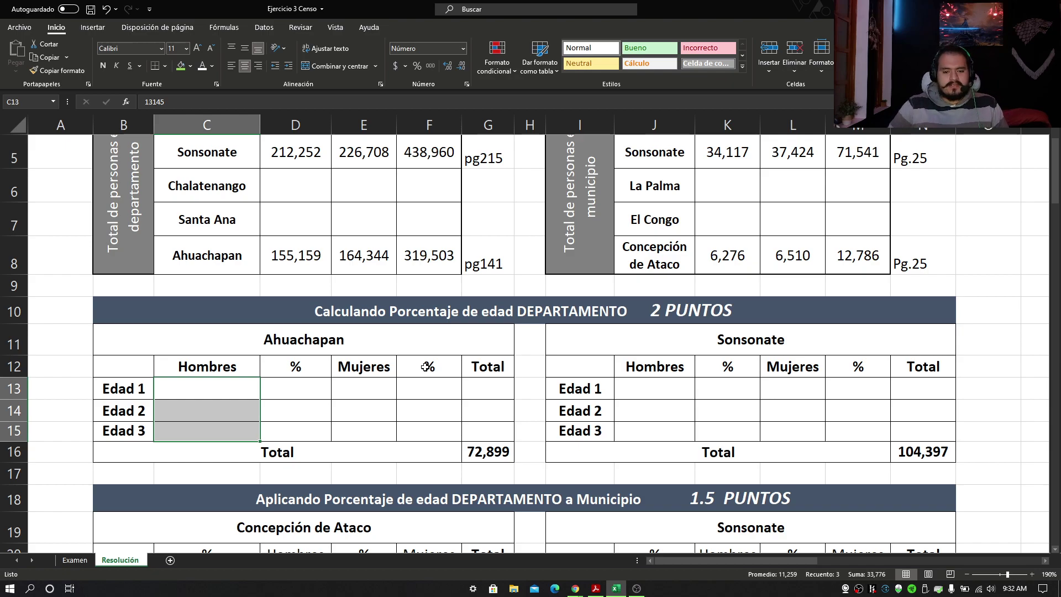
scroll(497, 395, "up", 1)
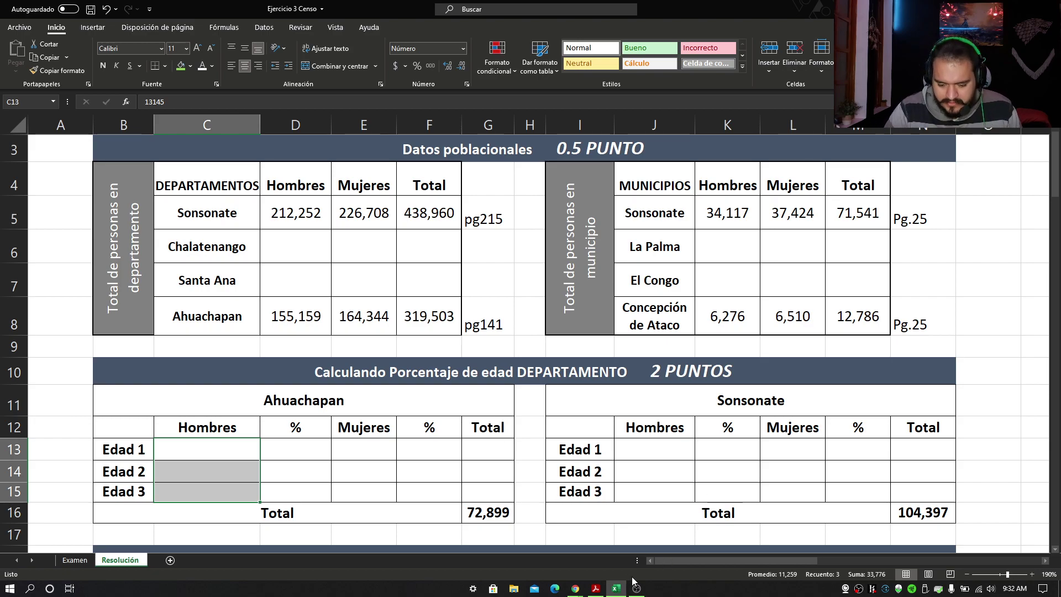
Go to page 141 of the census PDF and enlarge Ahuachapán's population table by age and sex.
left_click(595, 588)
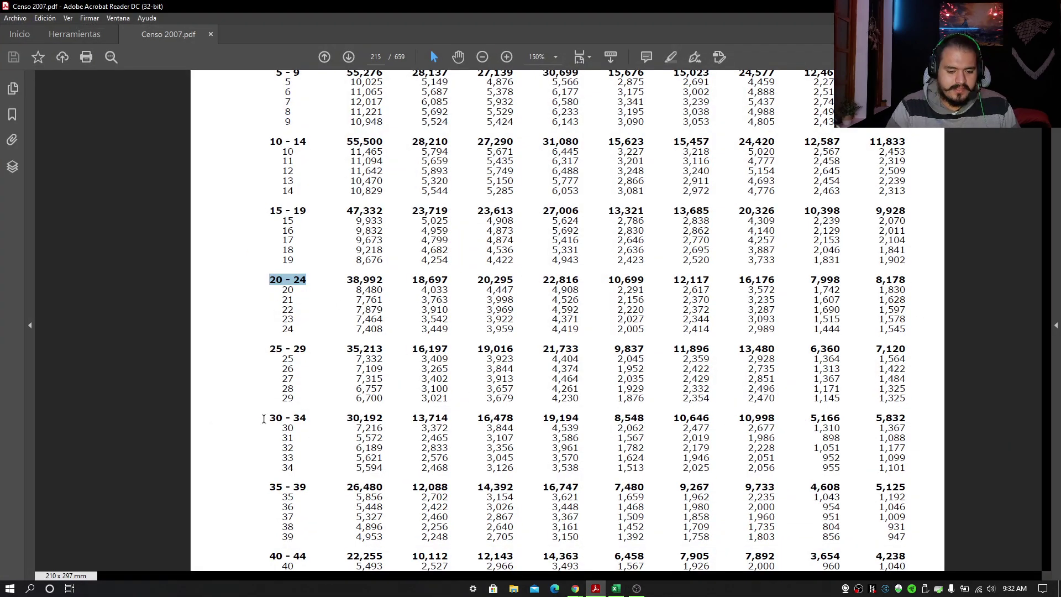
left_click(375, 57)
type("141")
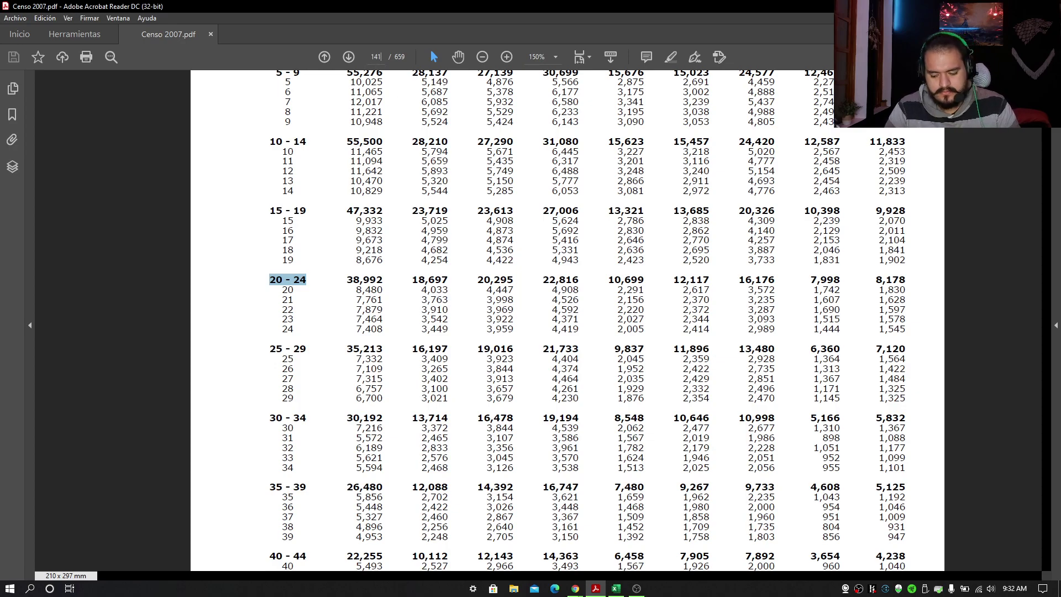
key("Return")
scroll(541, 493, "down", 1)
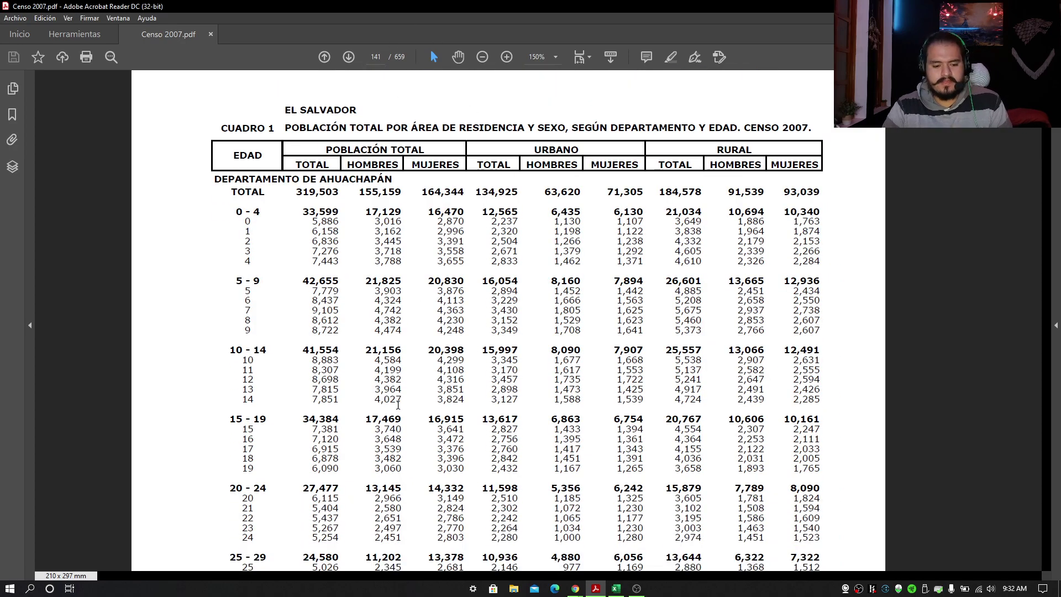
scroll(541, 493, "up", 1, "ctrl")
Back in Excel, reveal Ahuachapan's hidden Edad 1 men's figure in C13 by setting its font colour to Automático.
left_click(617, 588)
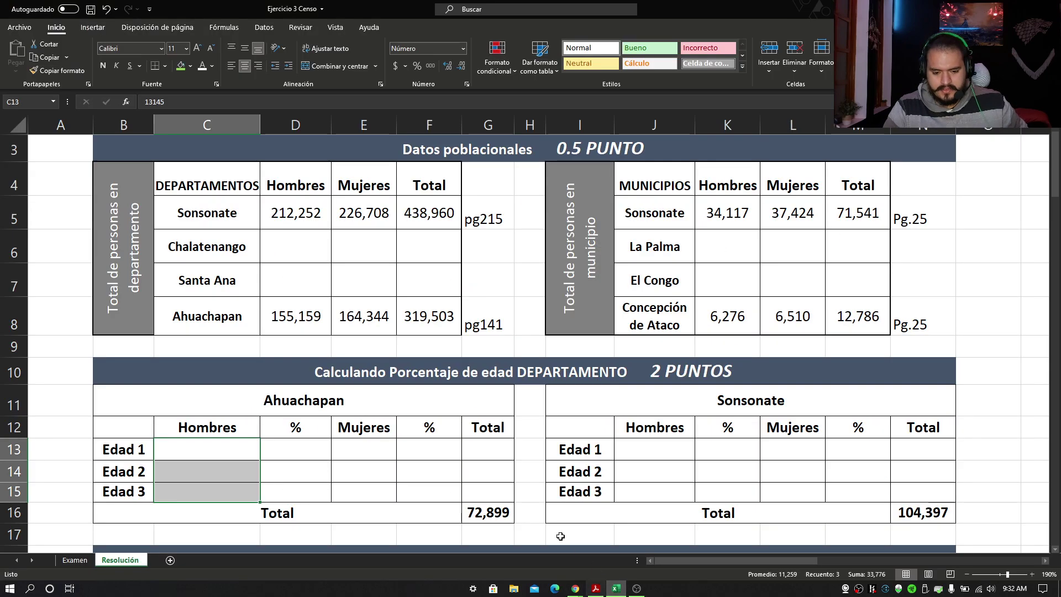
left_click(241, 452)
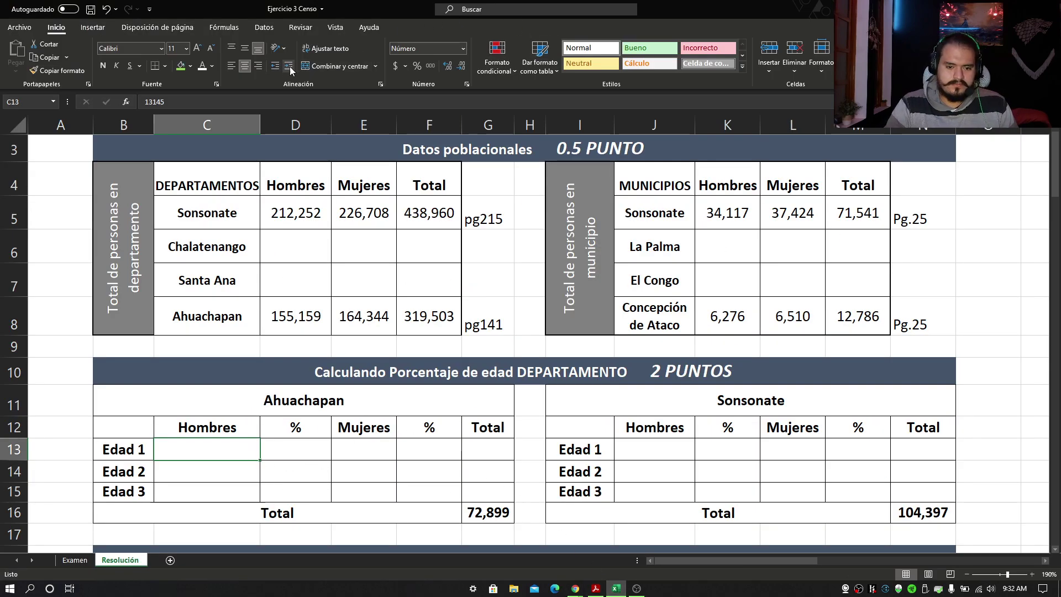
left_click(213, 67)
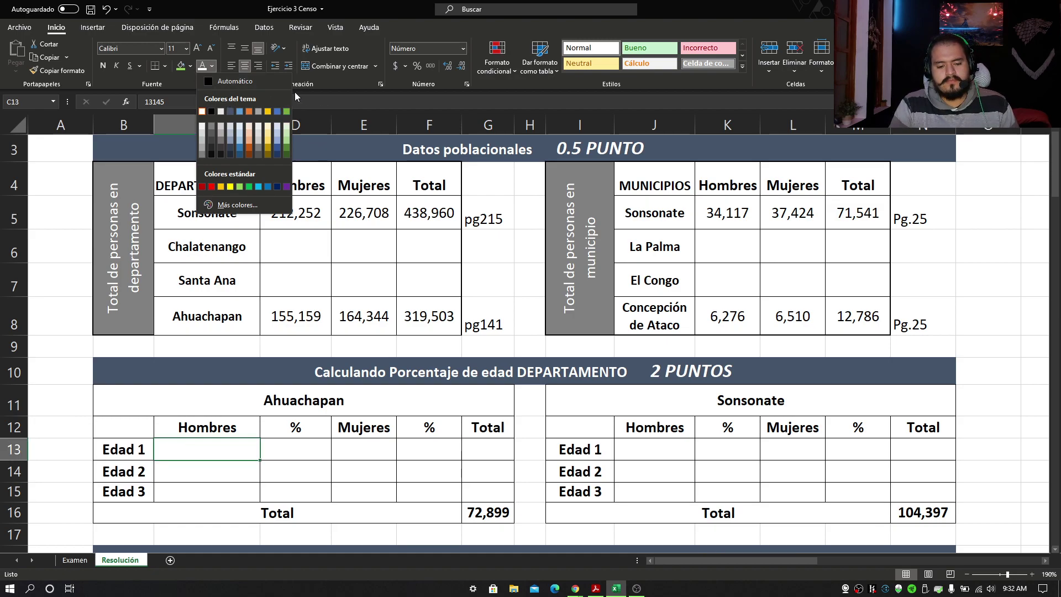
left_click(257, 84)
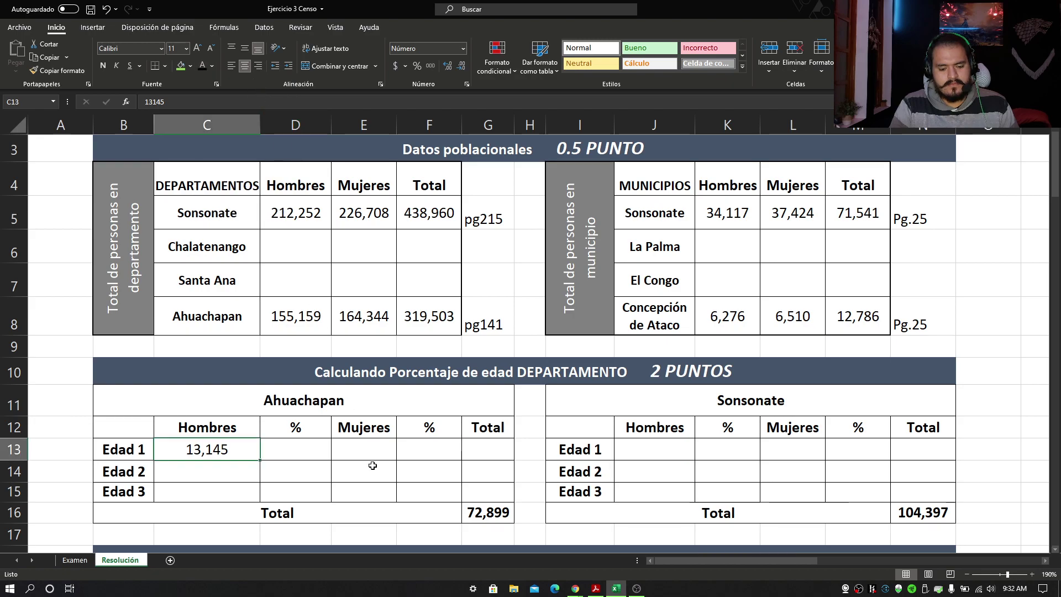
Examine Ahuachapán's men's figures for ages 20 - 24 in the census PDF, comparing the urban, rural and total population columns.
left_click(596, 591)
scroll(401, 493, "down", 1)
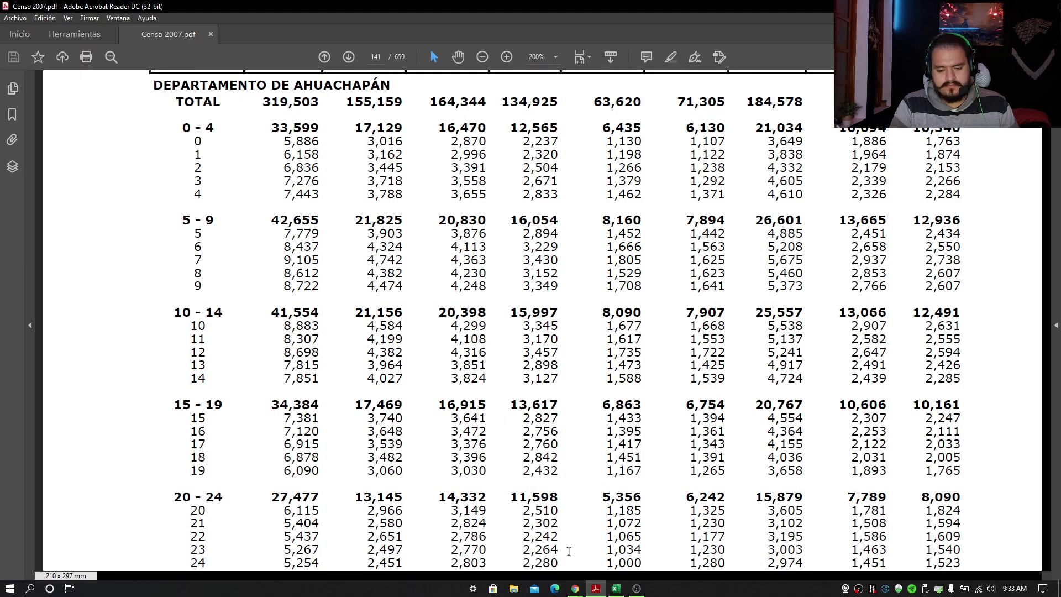
left_click(616, 589)
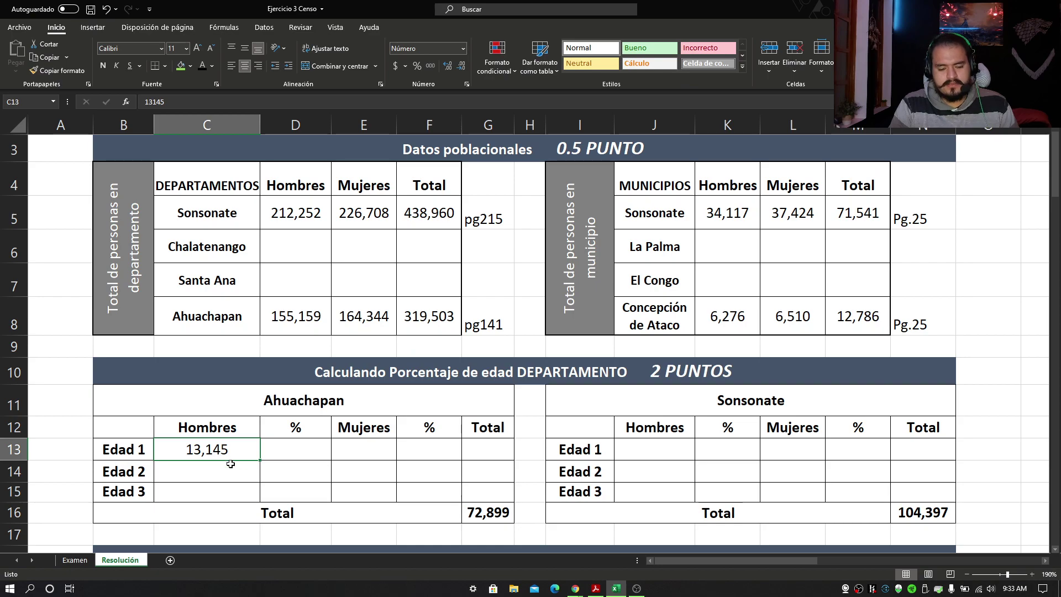
left_click(230, 469)
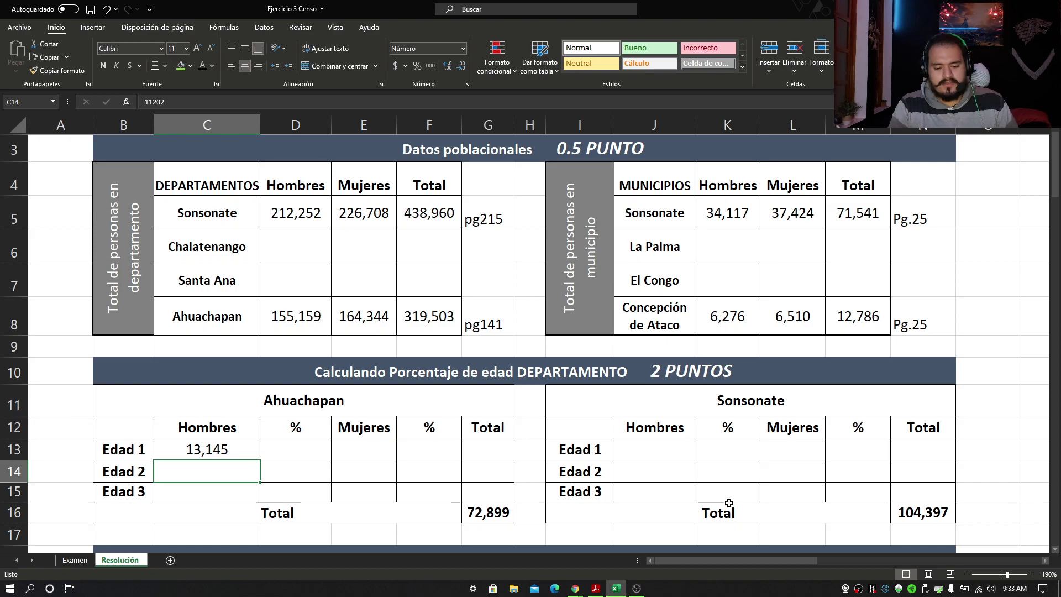
left_click(595, 588)
scroll(449, 293, "up", 1)
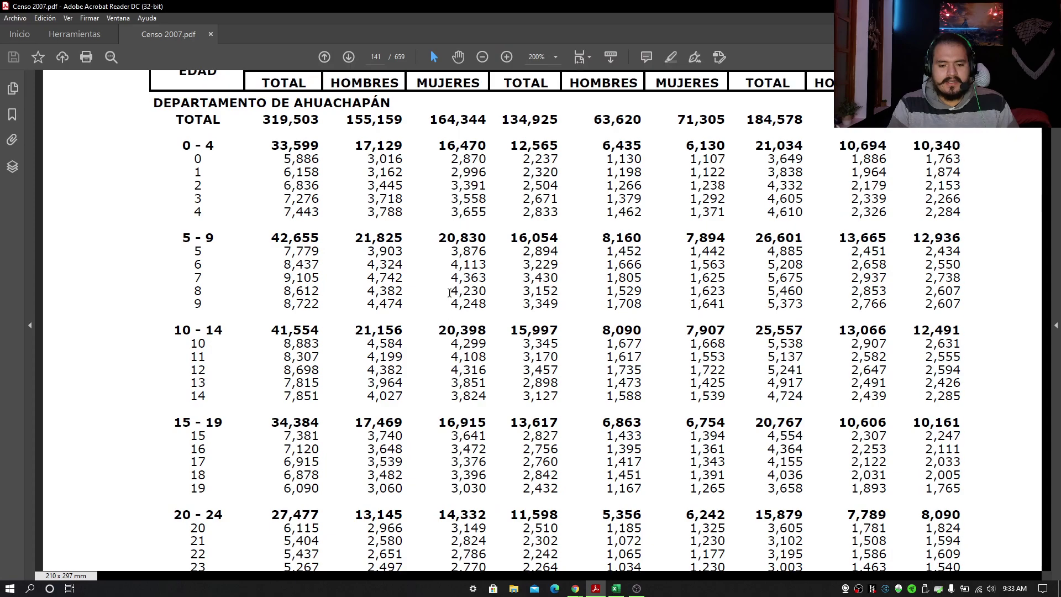
scroll(449, 293, "up", 1)
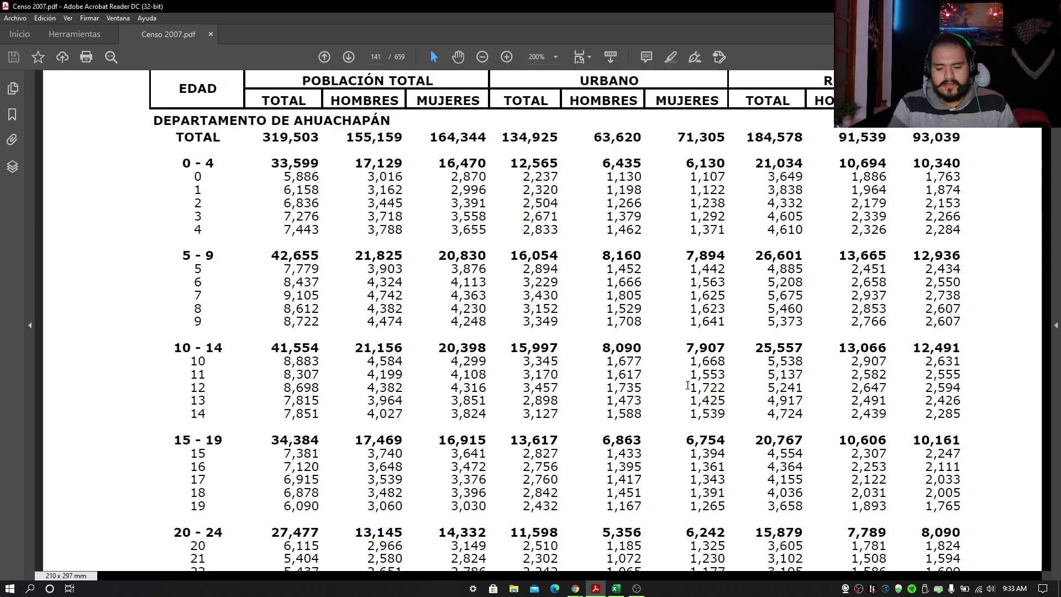
scroll(629, 499, "down", 1)
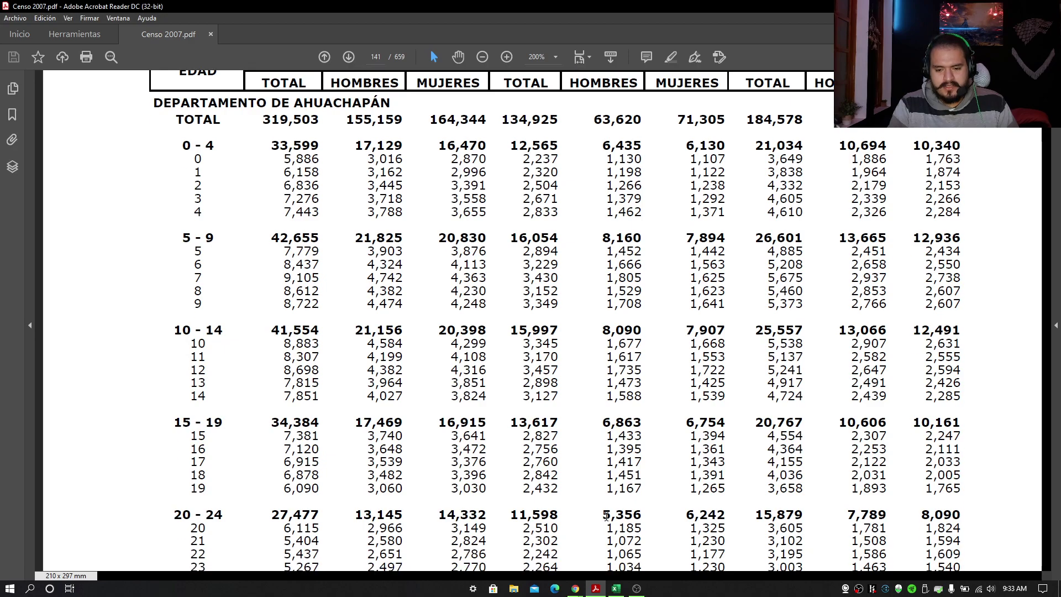
left_click_drag(602, 515, 641, 515)
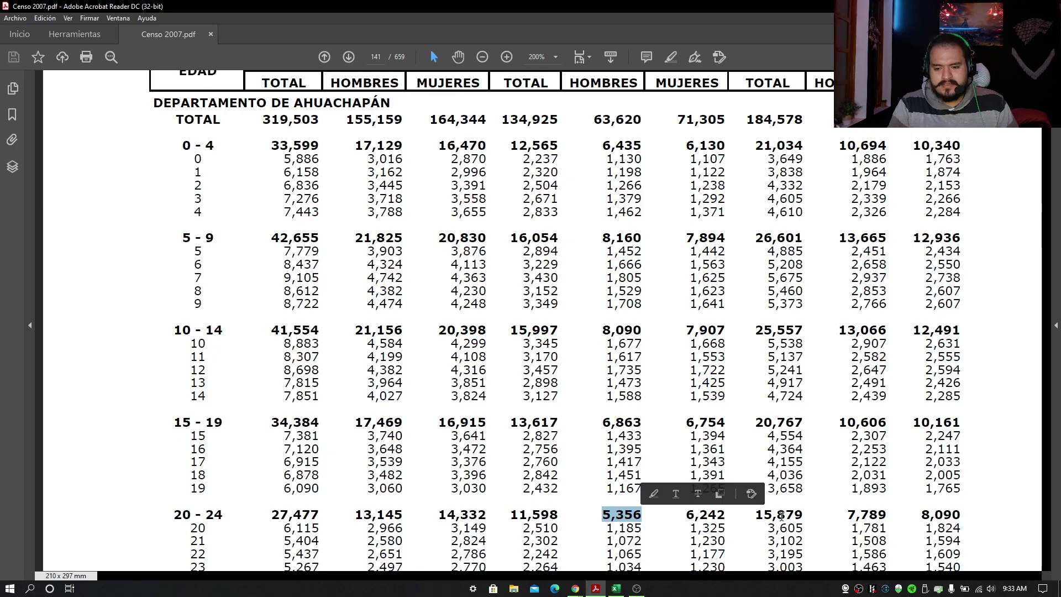
left_click_drag(847, 515, 905, 515)
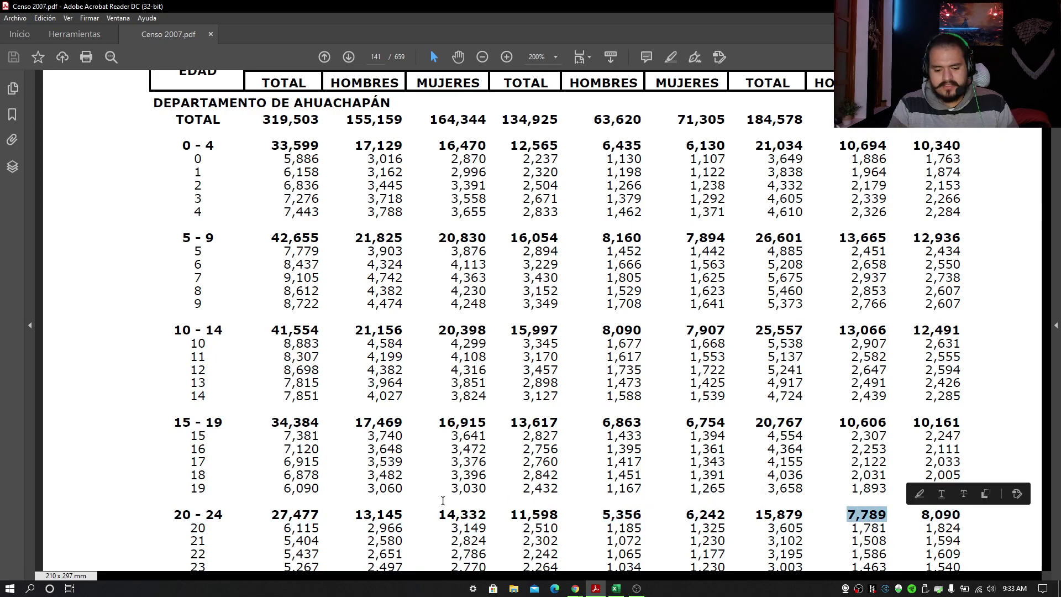
left_click_drag(355, 514, 404, 513)
left_click(376, 515)
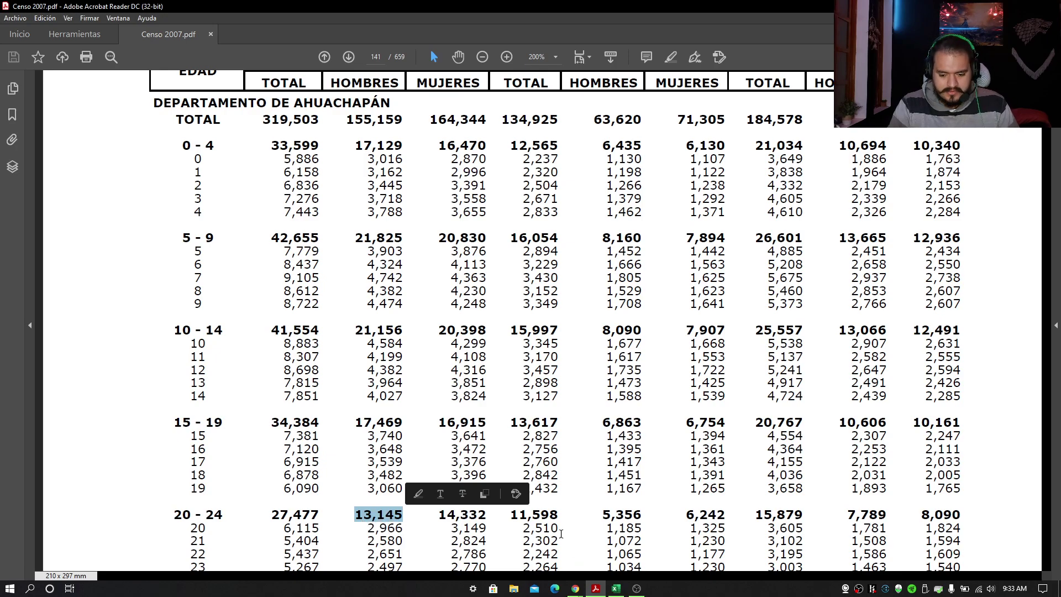
scroll(376, 521, "down", 3)
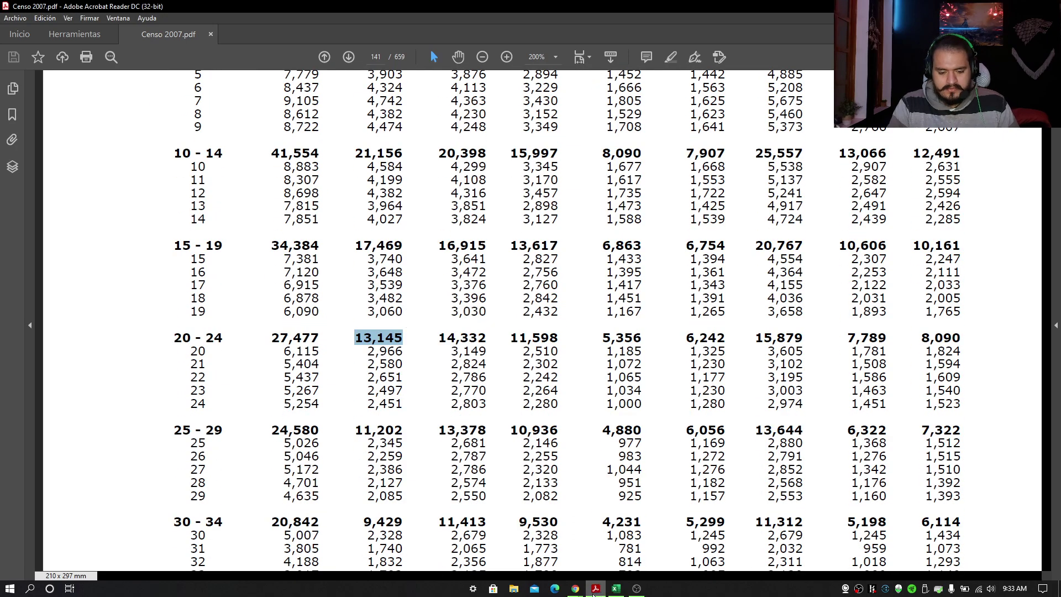
In Excel, reveal Ahuachapan's men's figures for Edad 2 and Edad 3 in C14 and C15 with the automatic black font colour.
left_click(616, 588)
type("11202 9429")
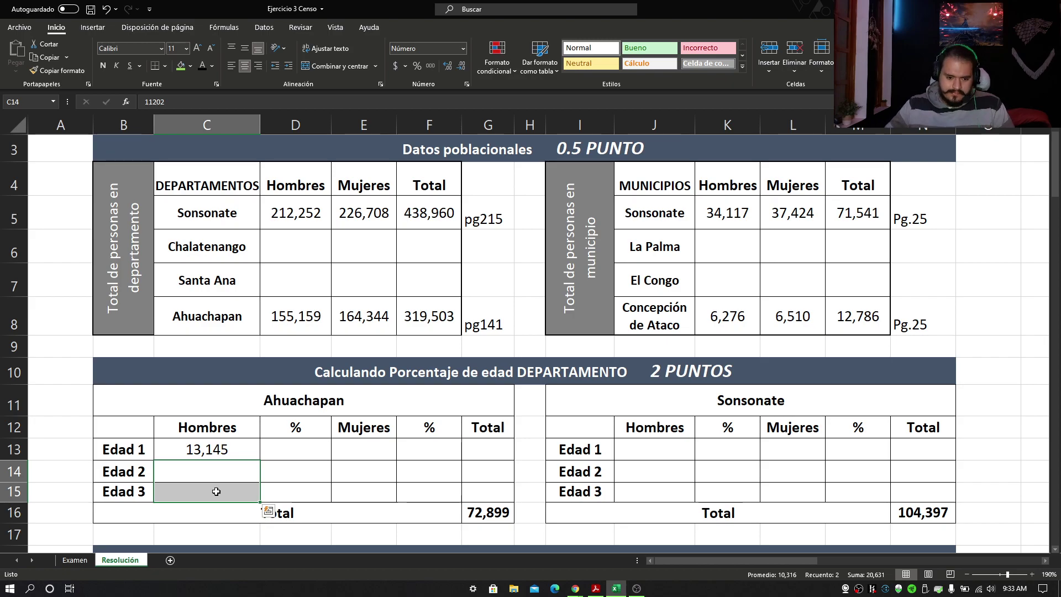
left_click(218, 476)
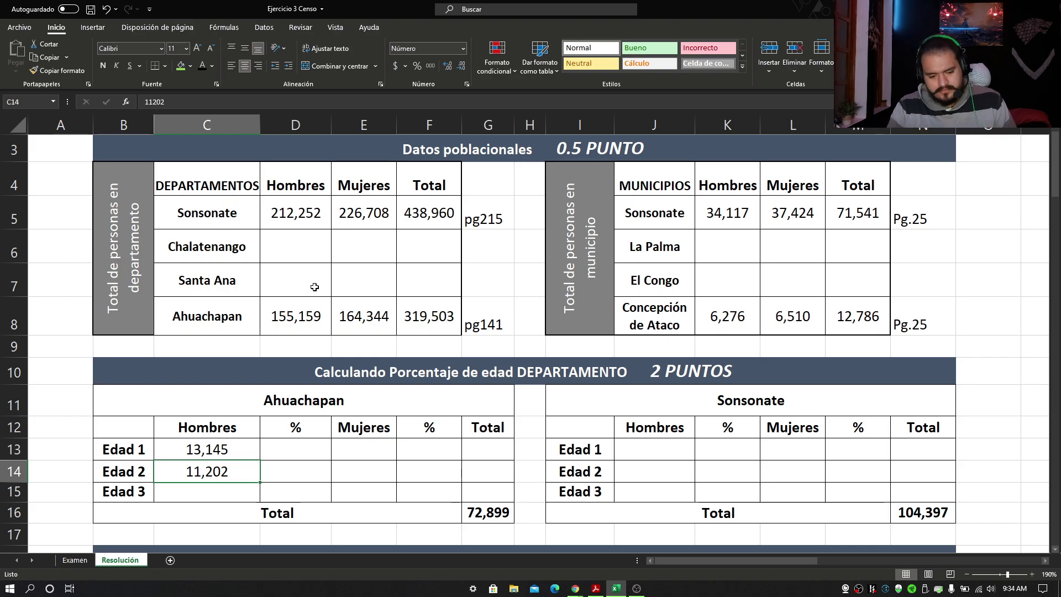
left_click(243, 491)
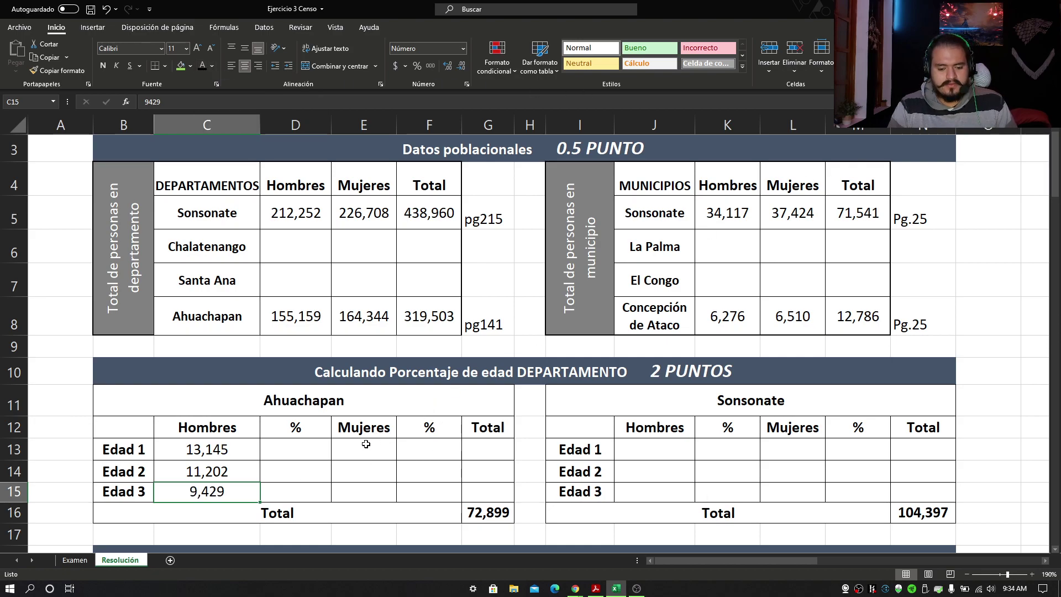
Reveal Ahuachapan's women's figures for Edad 1 and Edad 2 in E13 and E14 with the same black font colour.
left_click_drag(364, 443, 367, 486)
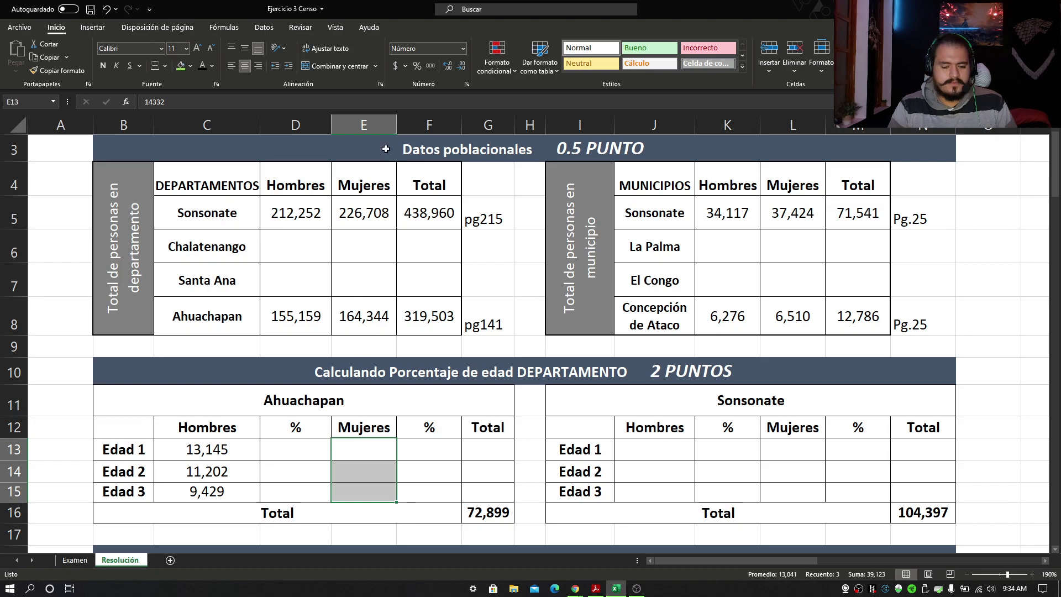
left_click(367, 446)
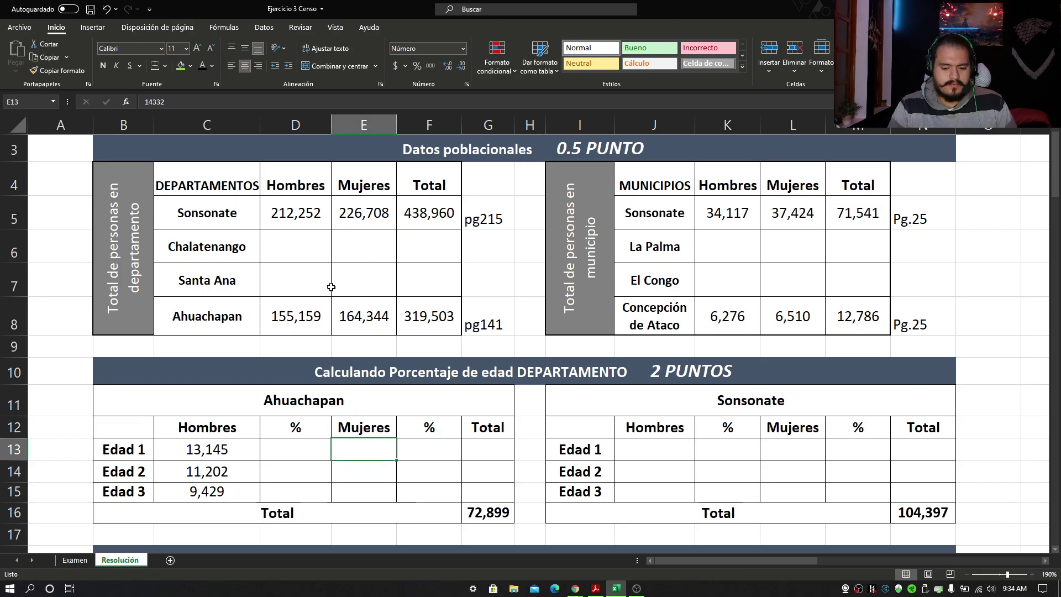
left_click(202, 67)
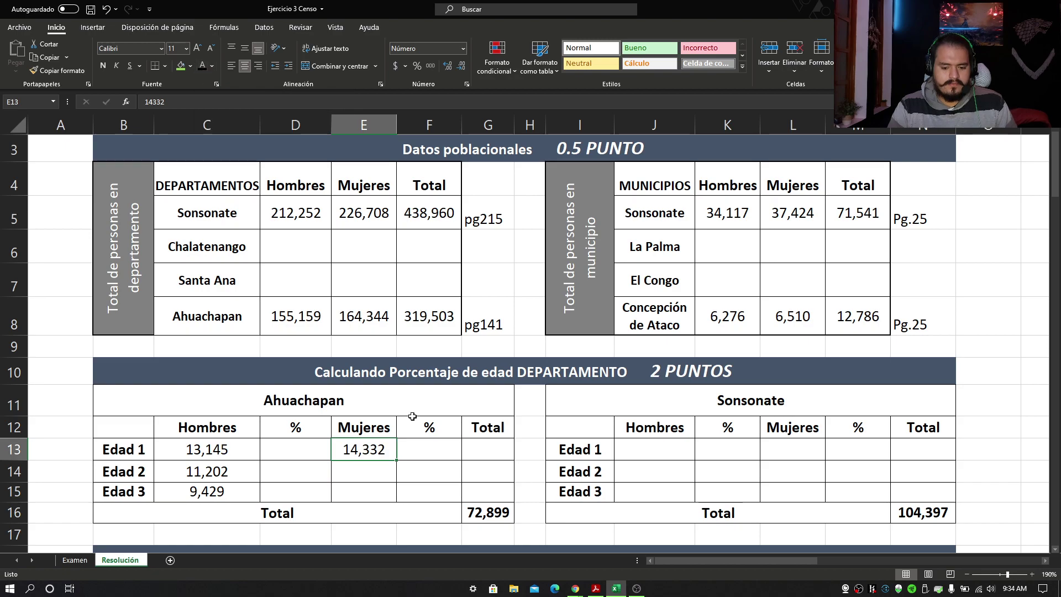
left_click(388, 465)
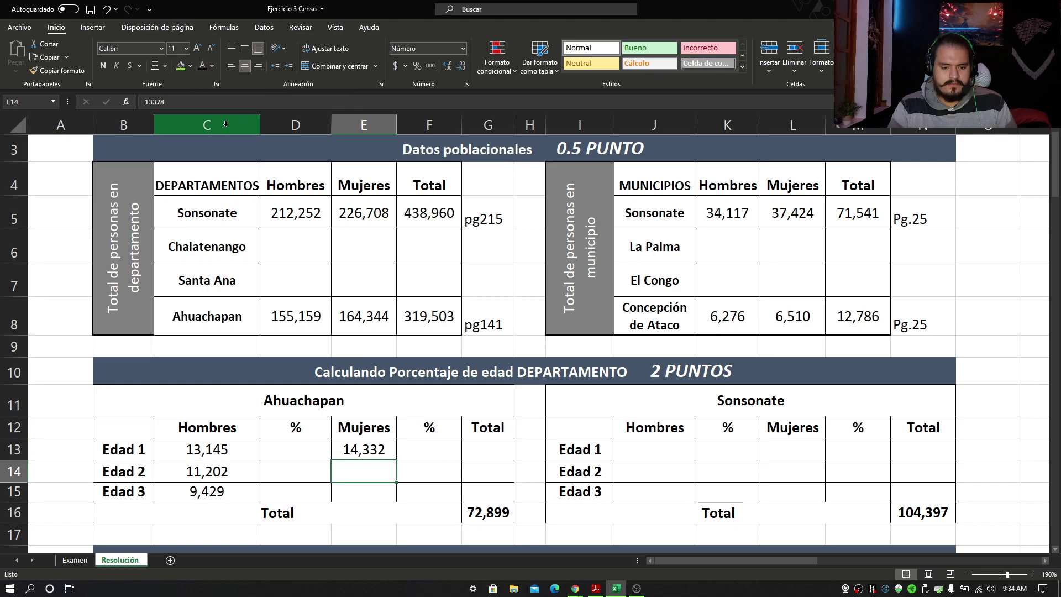
left_click(202, 67)
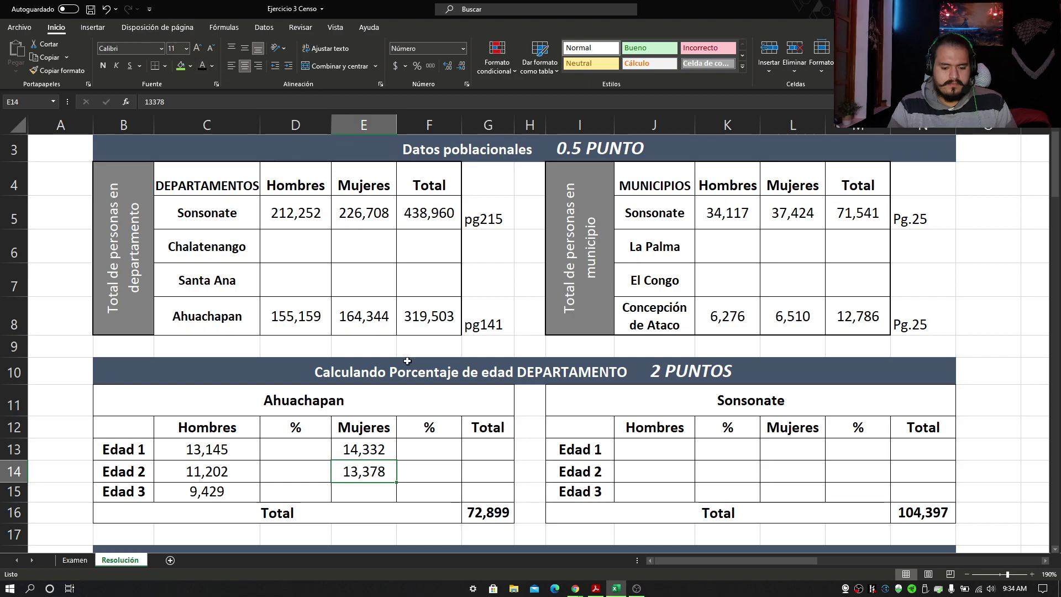
Reveal Ahuachapan's women's figure for Edad 3 in E15 with the automatic black font colour.
left_click(370, 497)
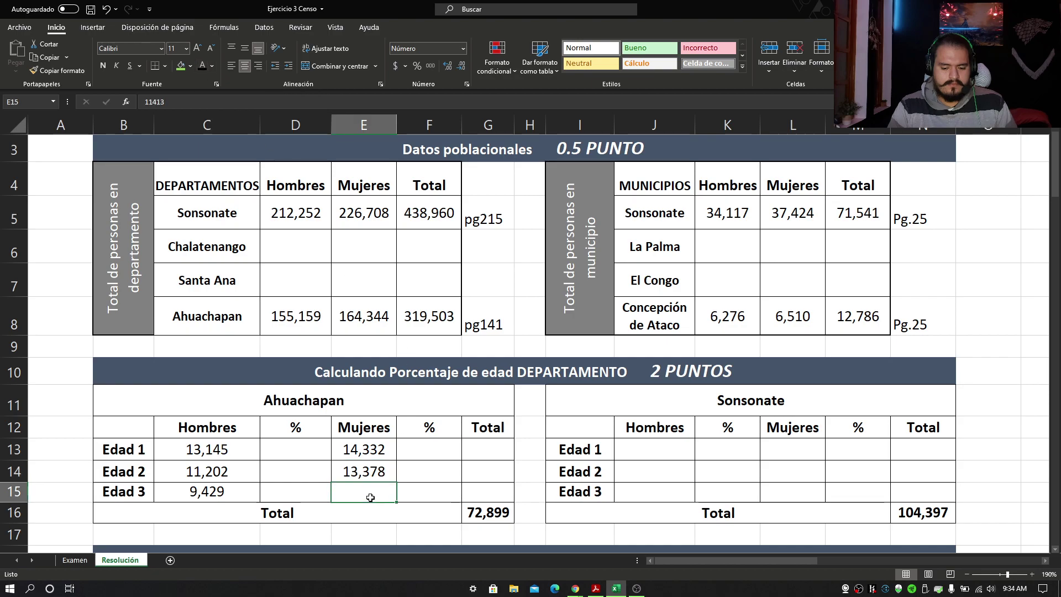
left_click(202, 66)
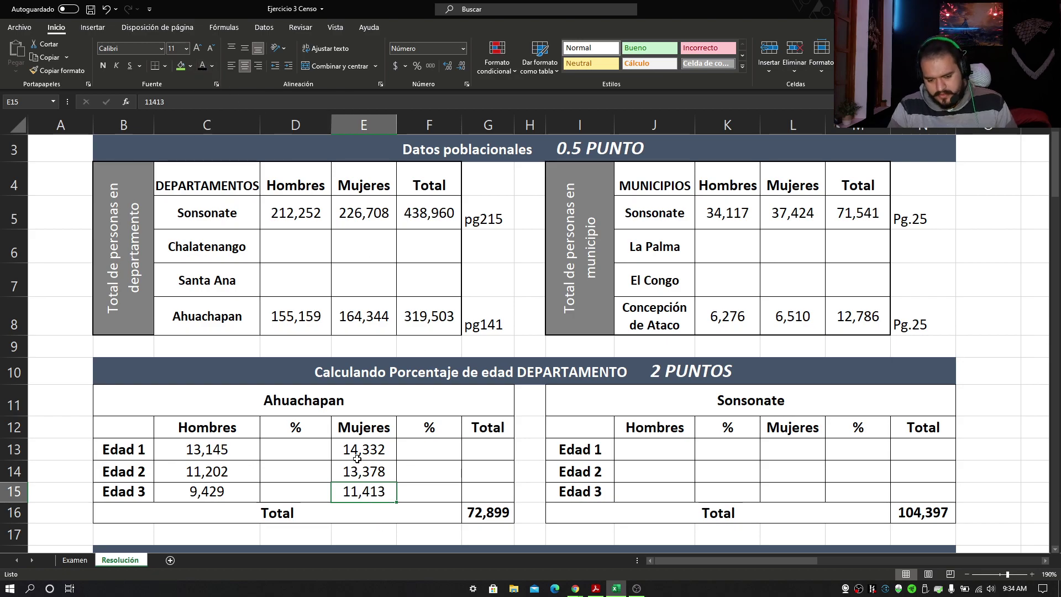
left_click_drag(190, 444, 376, 486)
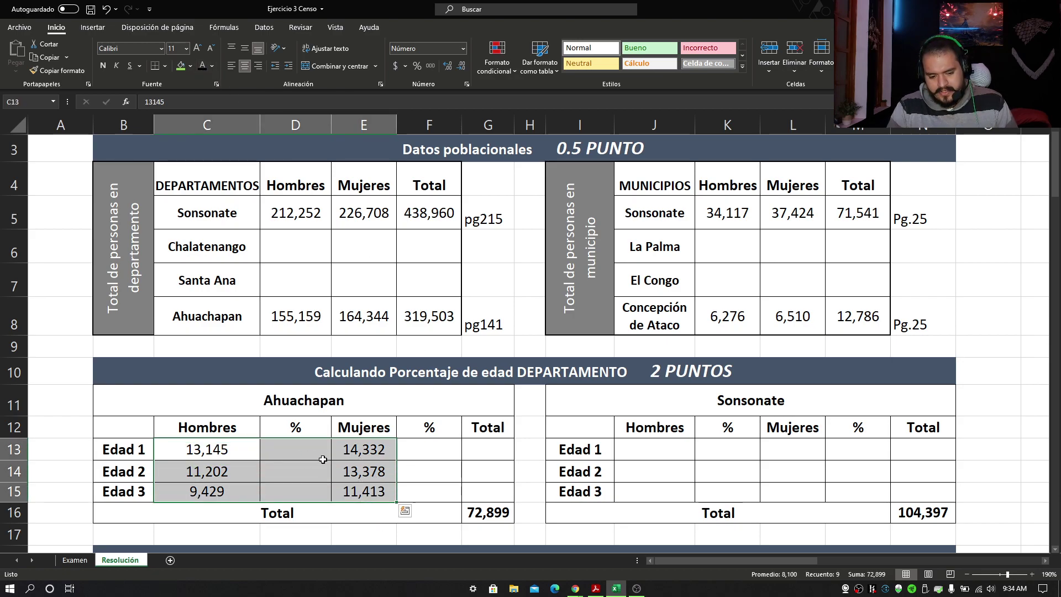
left_click_drag(474, 449, 478, 493)
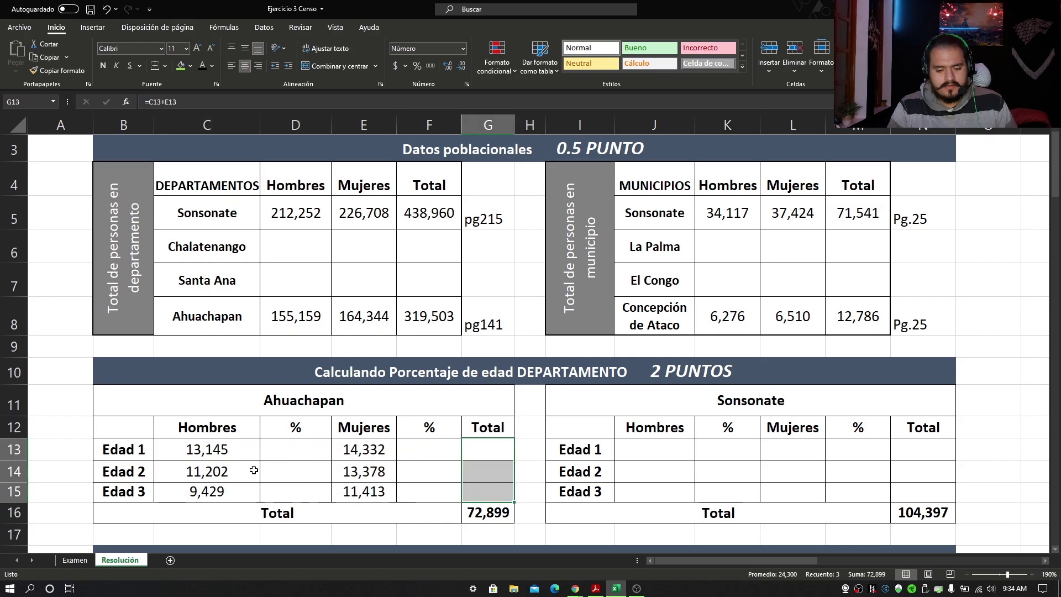
left_click(477, 451)
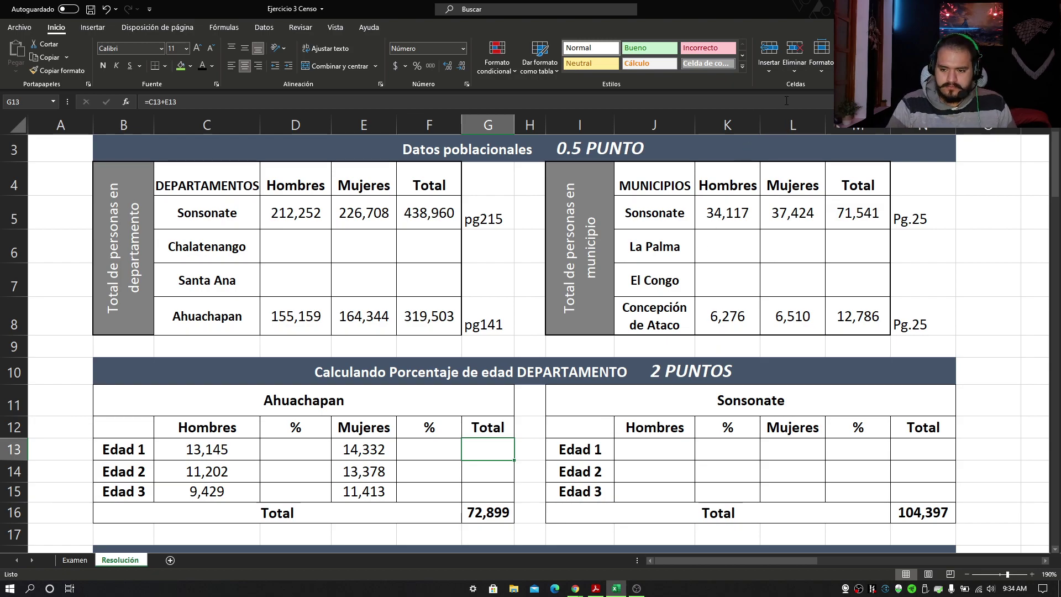
key("alt+equal")
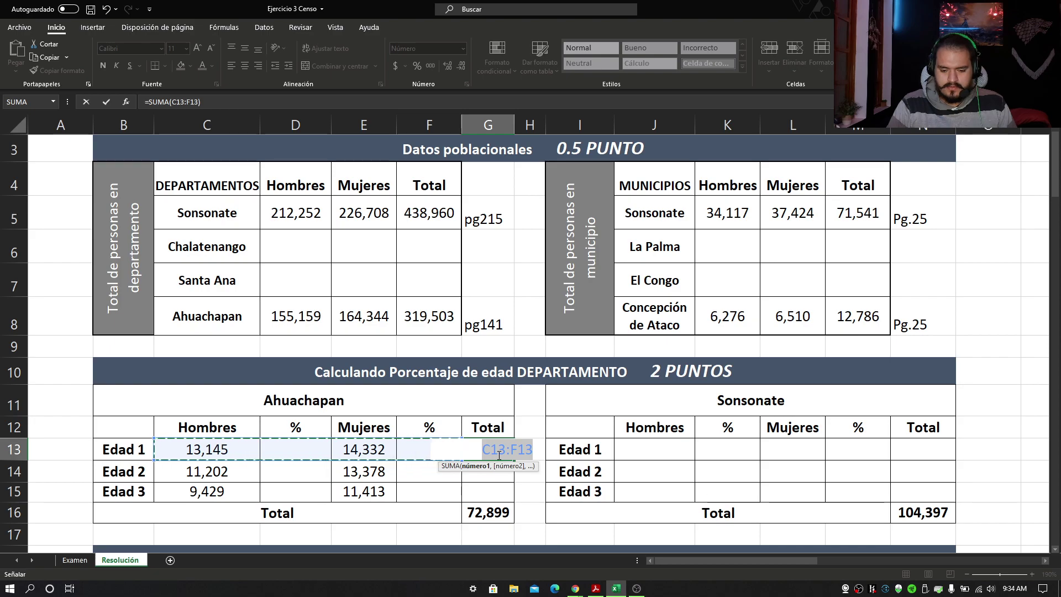
key("BackSpace")
key("BackSpace")
key("BackSpace")
key("BackSpace")
key("BackSpace")
key("BackSpace")
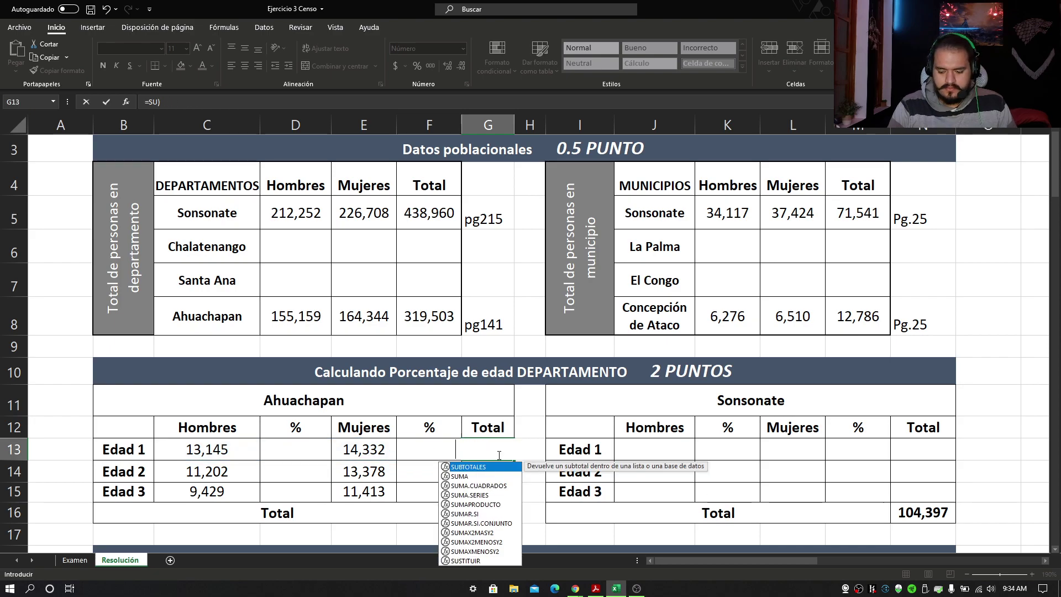
key("BackSpace")
key("BackSpace")
key("Return")
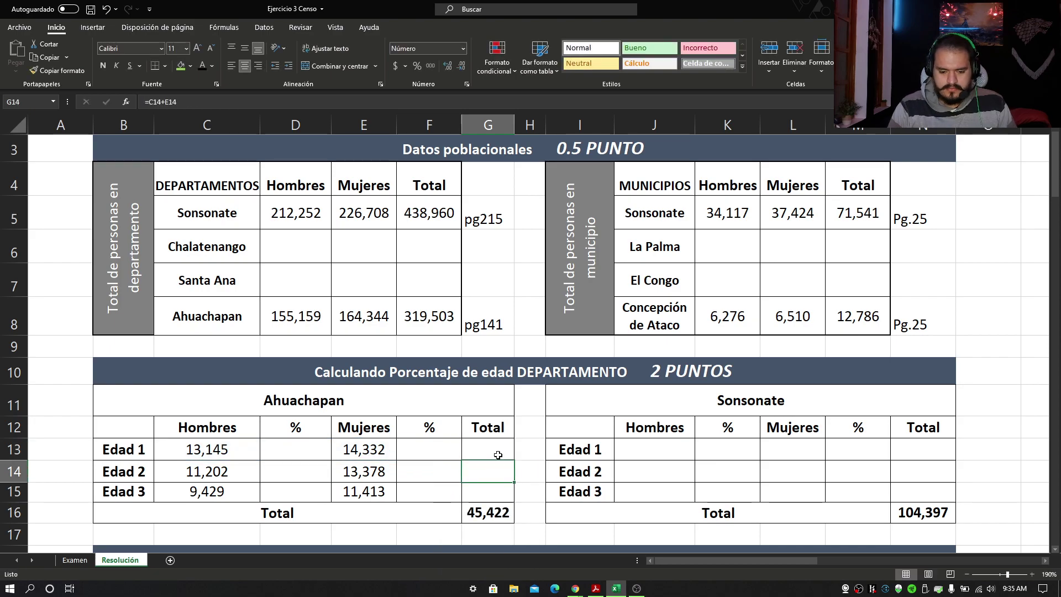
left_click(498, 450)
key("ctrl+z")
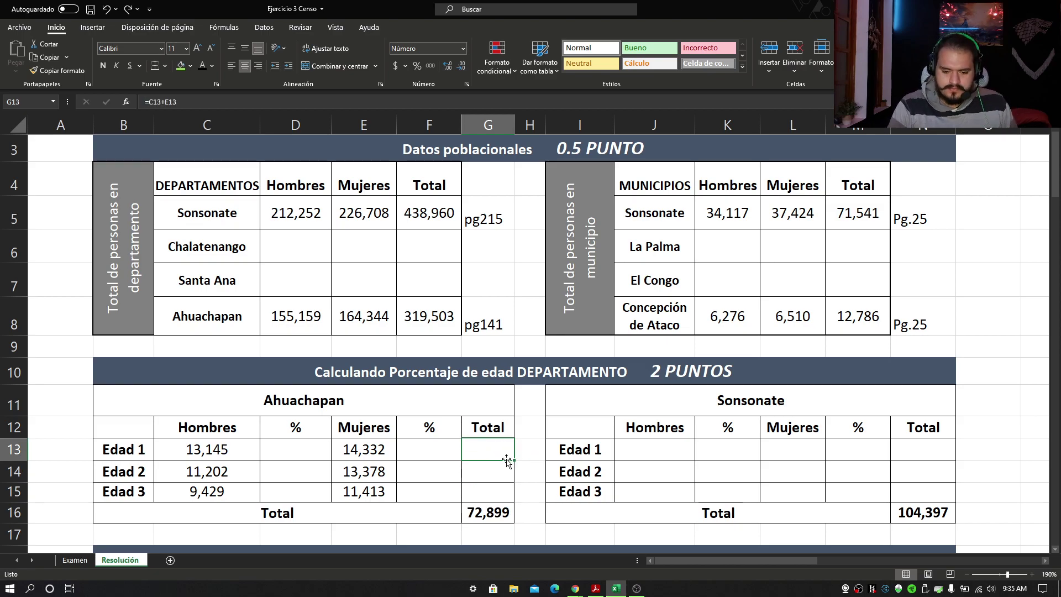
type("=")
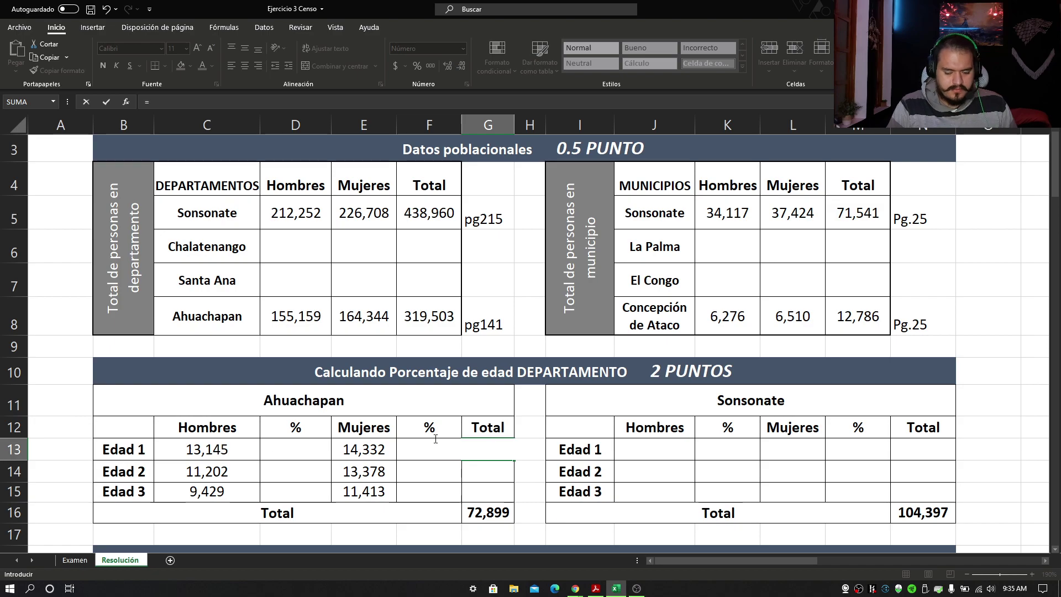
key("BackSpace")
key("Return")
key("ctrl+z")
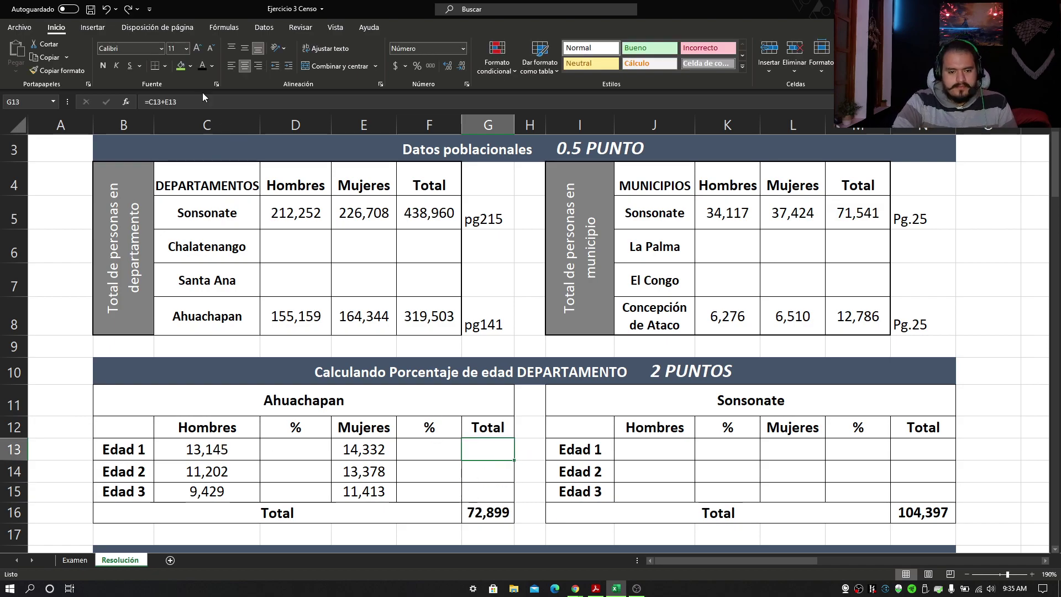
Reveal Ahuachapan's Edad 1 total in G13 with black font and fill its =C13+E13 formula down to G15.
left_click(201, 67)
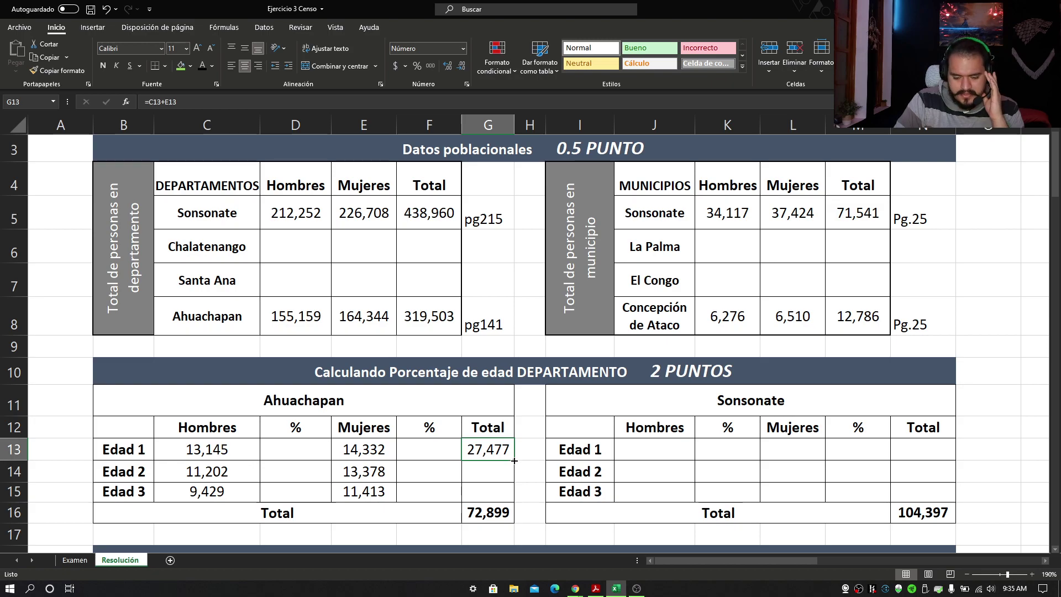
left_click_drag(514, 460, 512, 500)
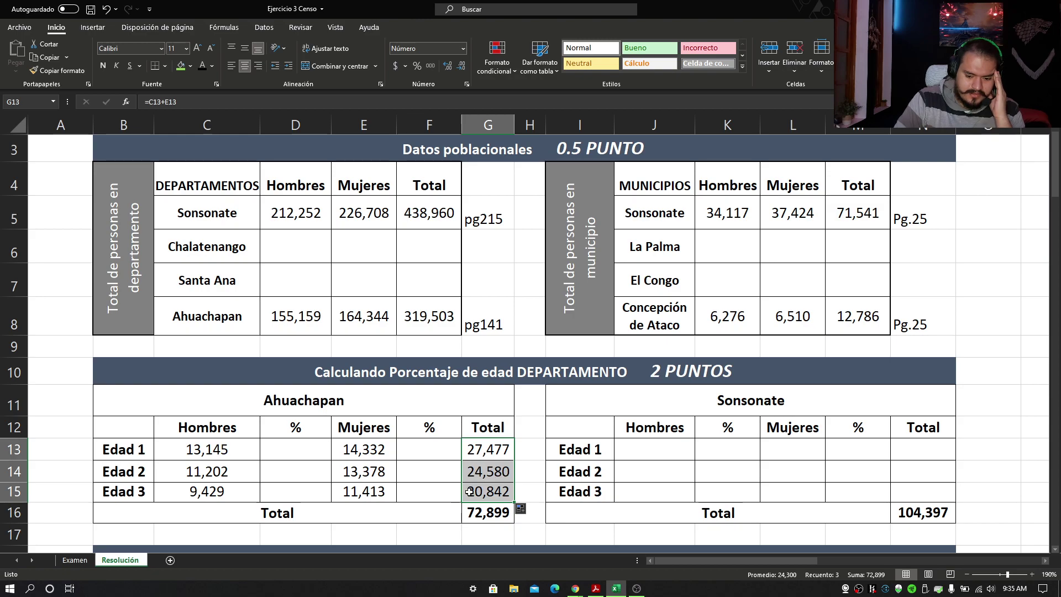
left_click(529, 460)
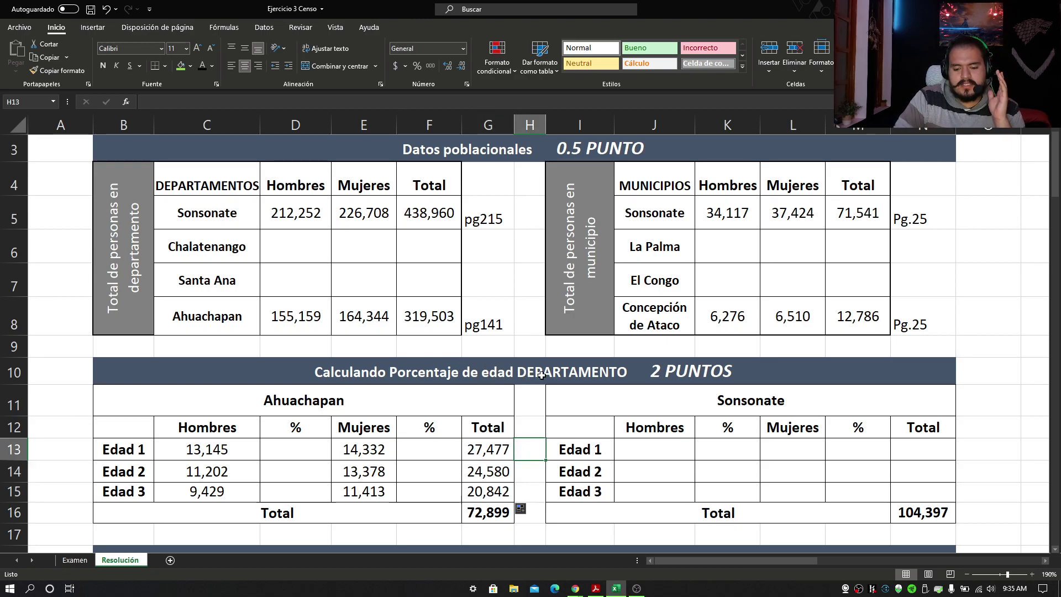
Examine the percentage cells for men and women across the three age groups in Ahuachapan's table.
left_click(276, 449)
left_click(436, 449)
left_click(310, 469)
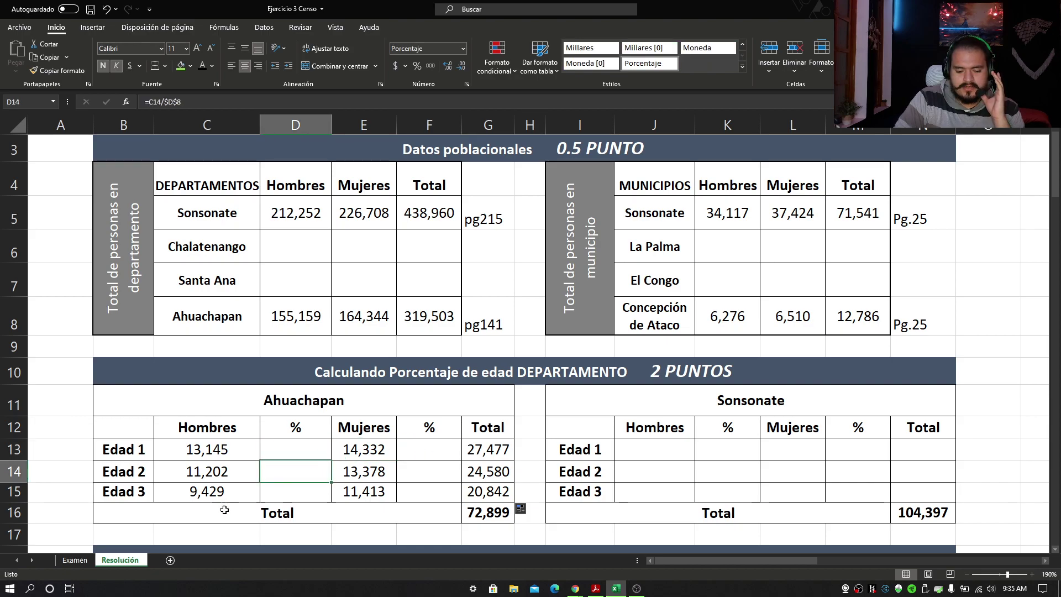
left_click(296, 492)
left_click_drag(430, 457, 426, 489)
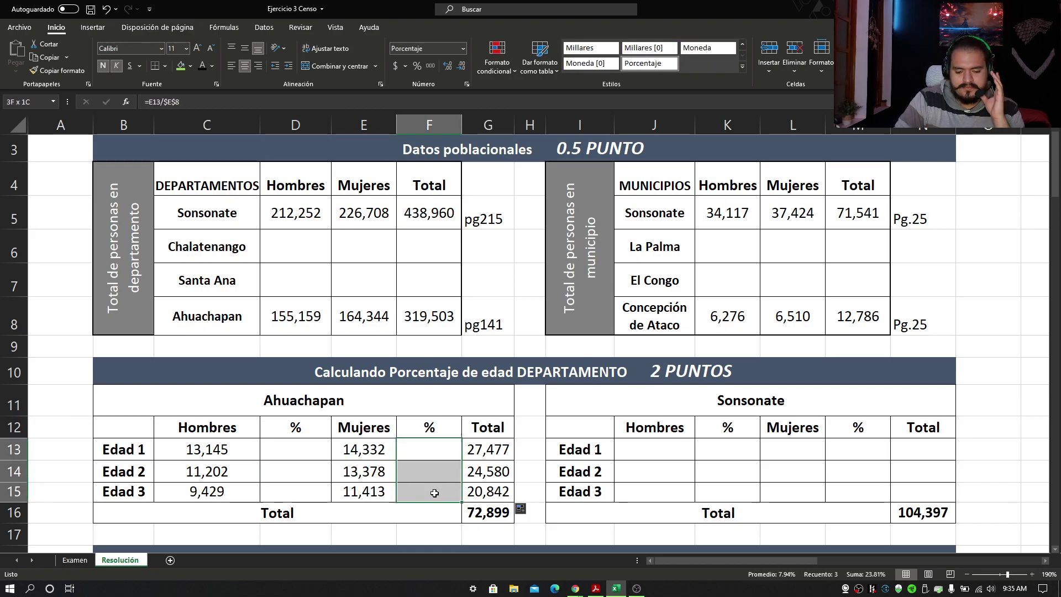
left_click(282, 449)
left_click(227, 454)
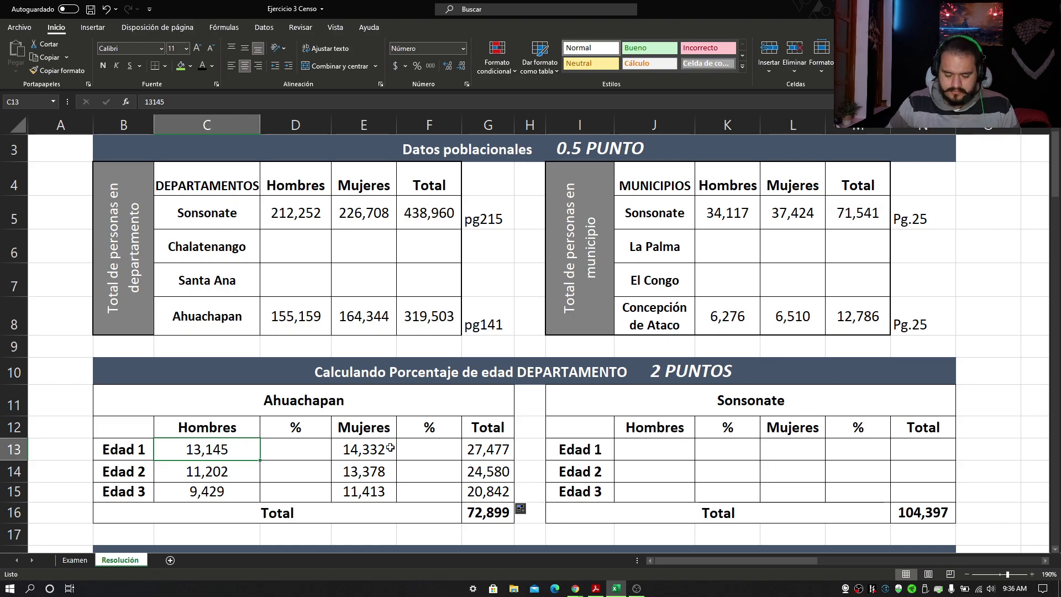
Calculate Ahuachapan's Edad 1 men's percentage in D13 with =C13/$D$8 and make it visible in the automatic black font colour.
left_click(301, 447)
type("=C13/$D$8")
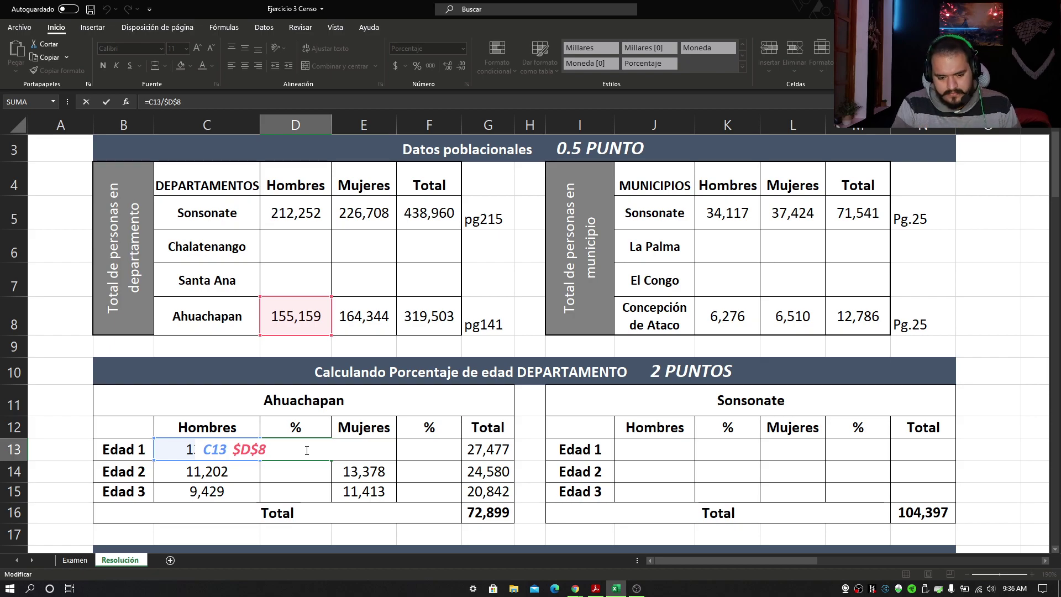
key("ctrl+Return")
scroll(304, 442, "up", 1)
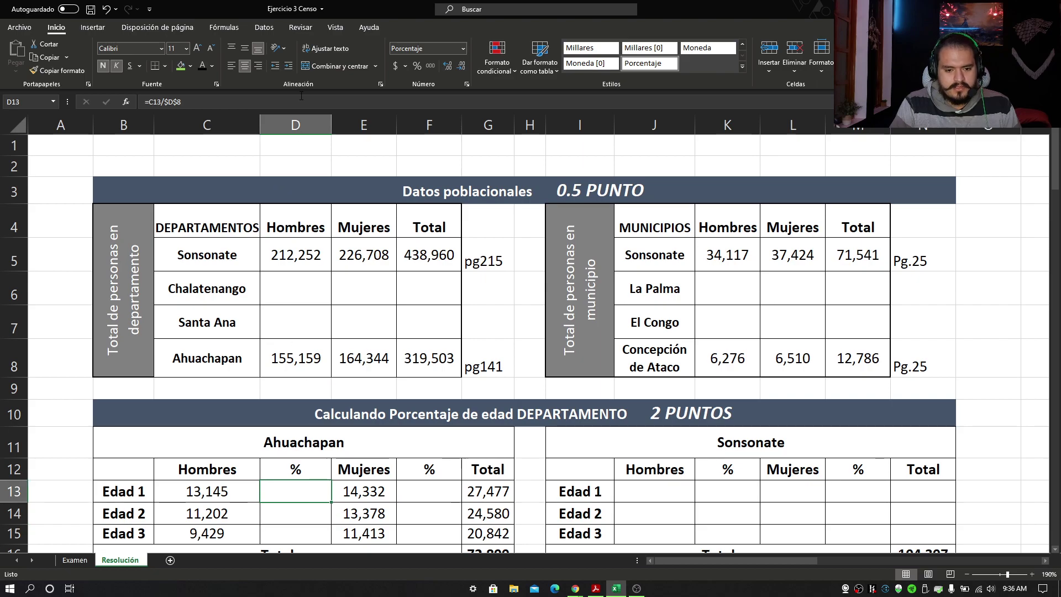
left_click(202, 66)
scroll(450, 365, "down", 1)
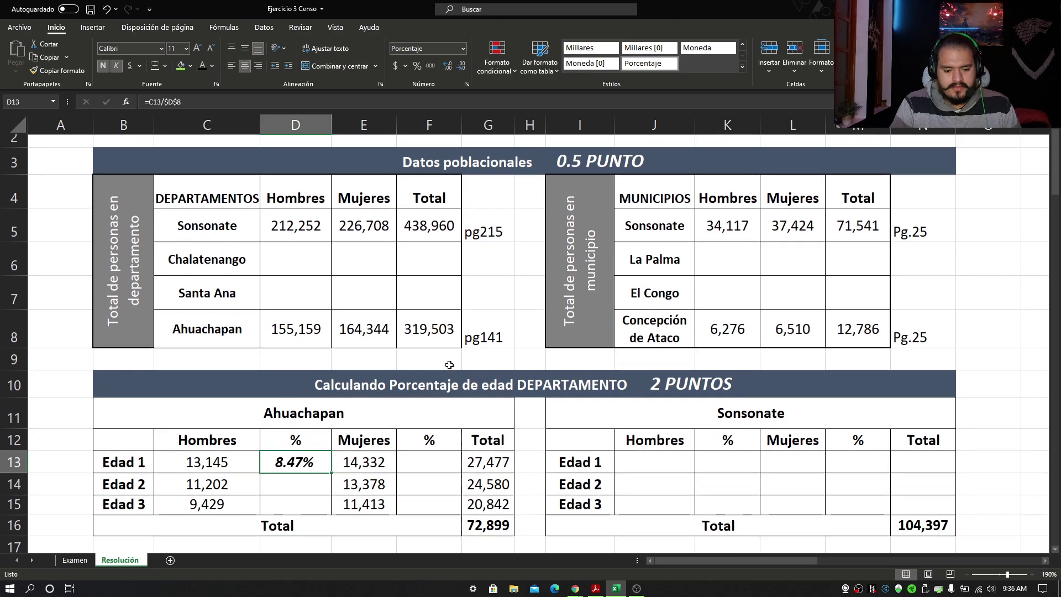
Review the references in D13's percentage formula and fill it down to D15 for Edad 2 and Edad 3.
double_click(330, 452)
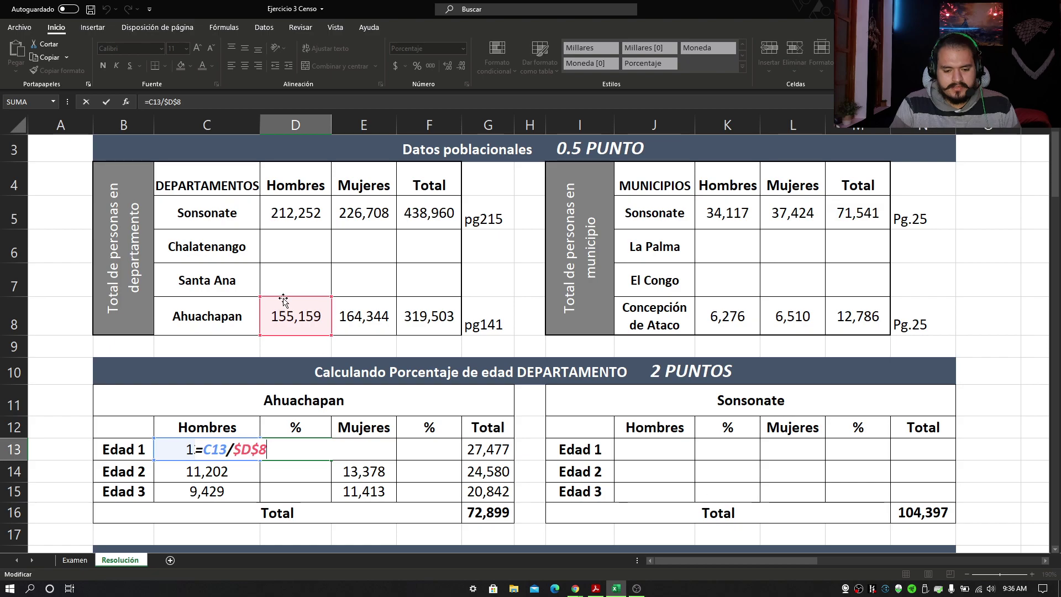
key("Return")
left_click(318, 442)
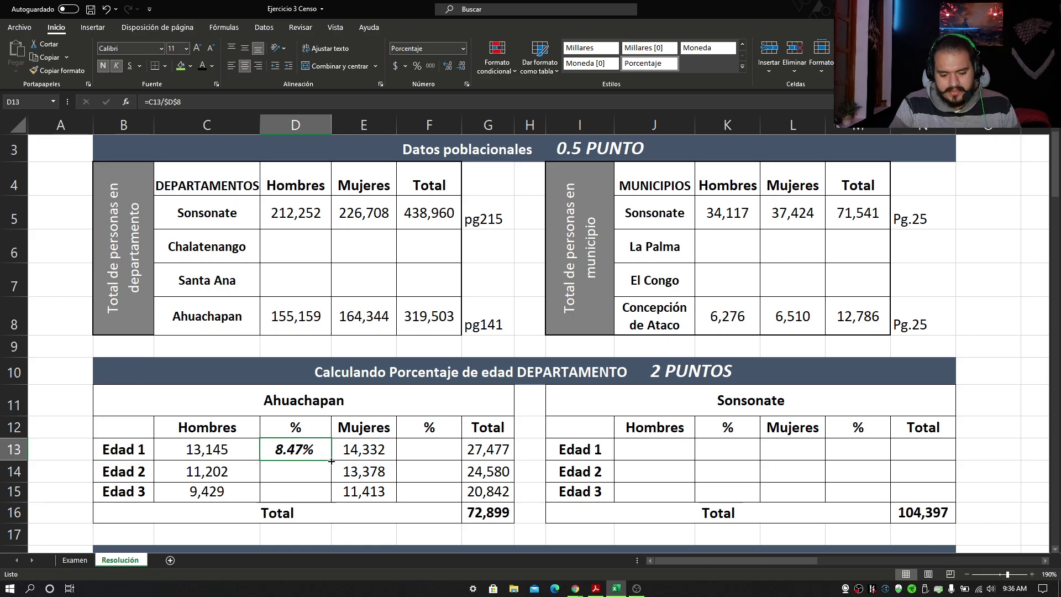
left_click_drag(331, 461, 329, 496)
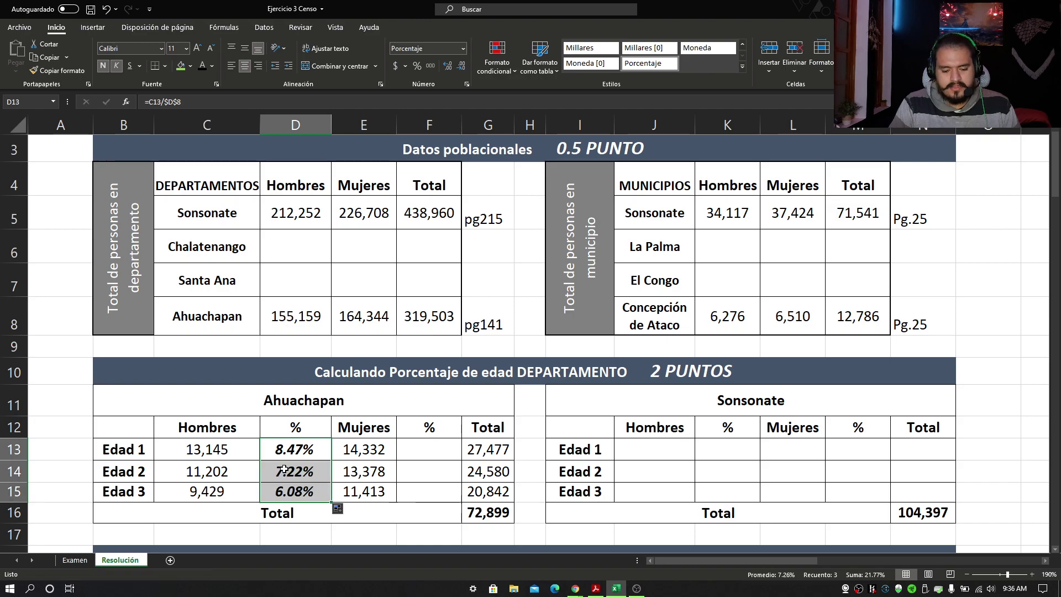
Inspect the formula behind Ahuachapan's Edad 3 men's percentage in D15, checking its relative and absolute references.
double_click(263, 492)
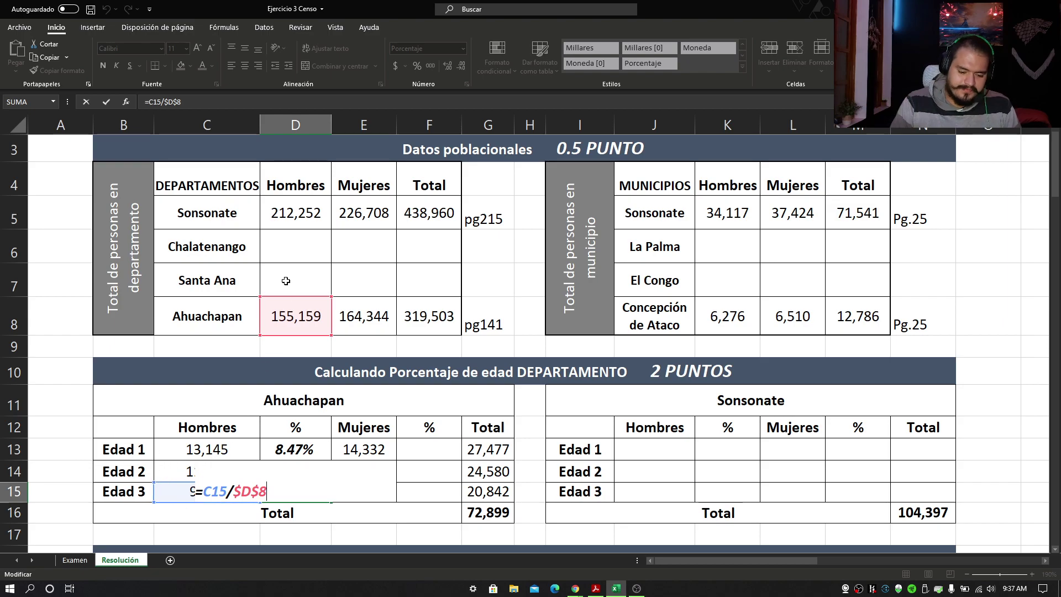
left_click(186, 491)
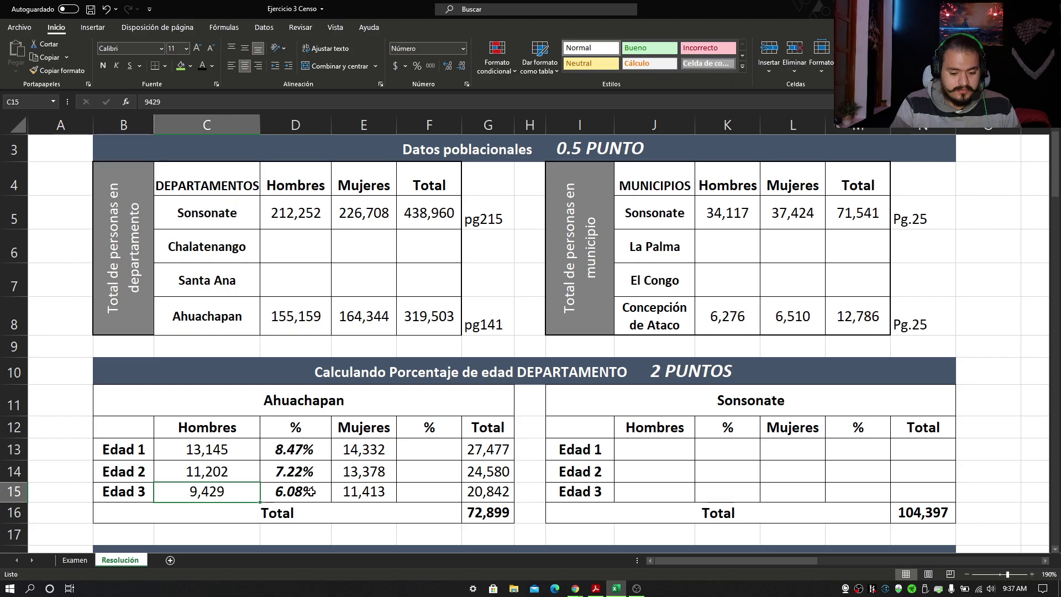
left_click(297, 473)
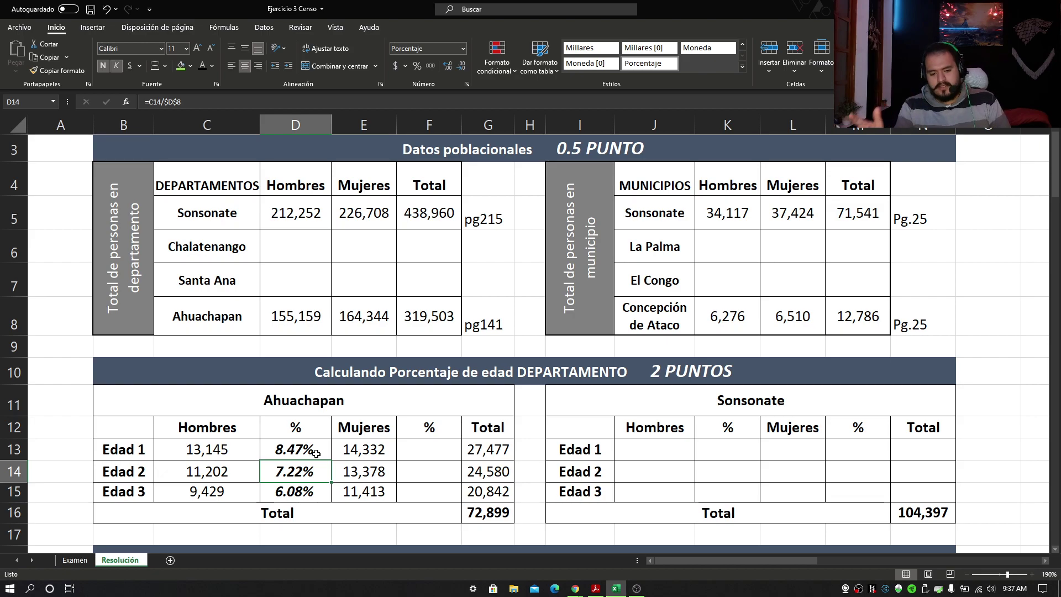
Calculate Ahuachapan's Edad 1 women's percentage in F13 with =E13/$E$8 and make it visible in the same black font colour.
left_click(454, 454)
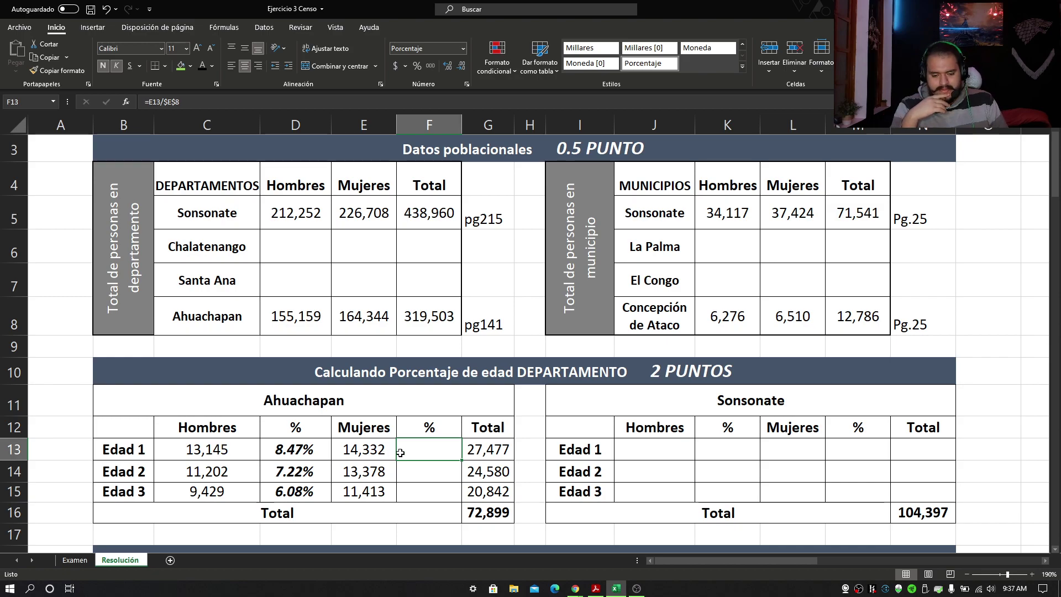
left_click_drag(368, 449, 411, 450)
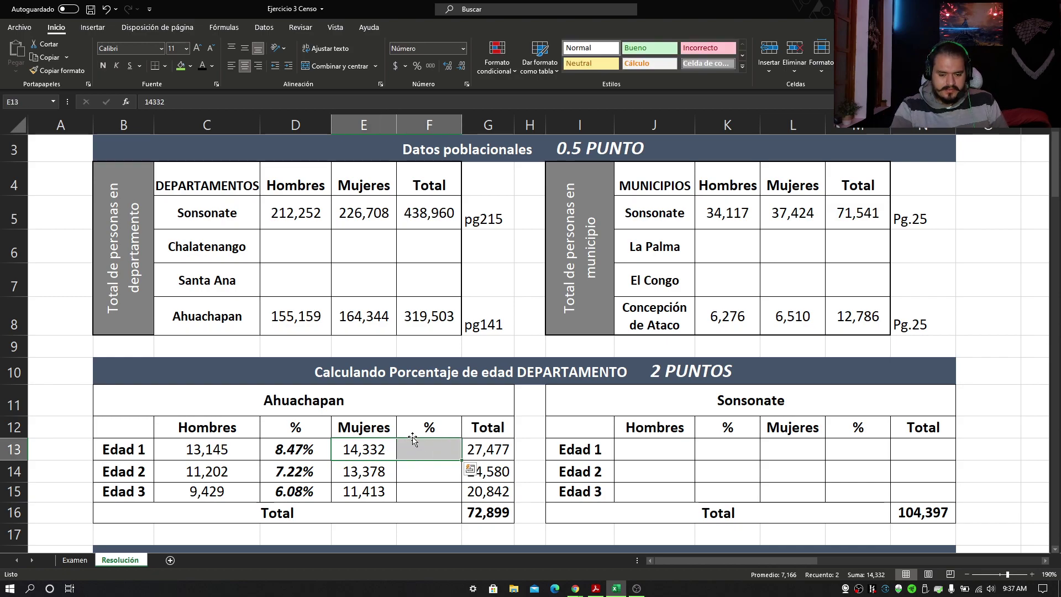
left_click(441, 453)
type("=E13/$E$8")
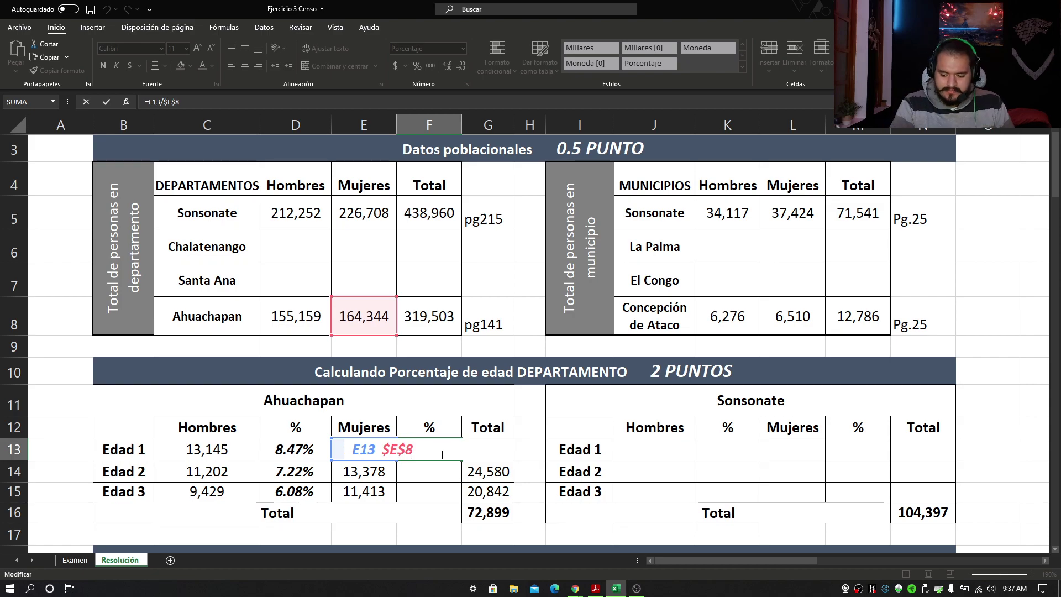
key("Return")
left_click(442, 455)
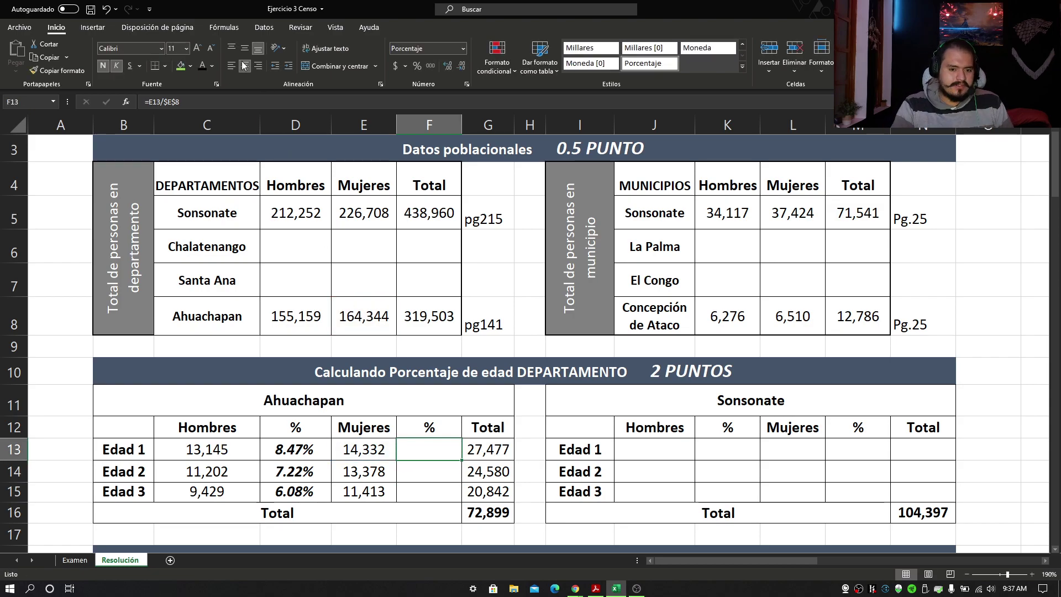
left_click(203, 66)
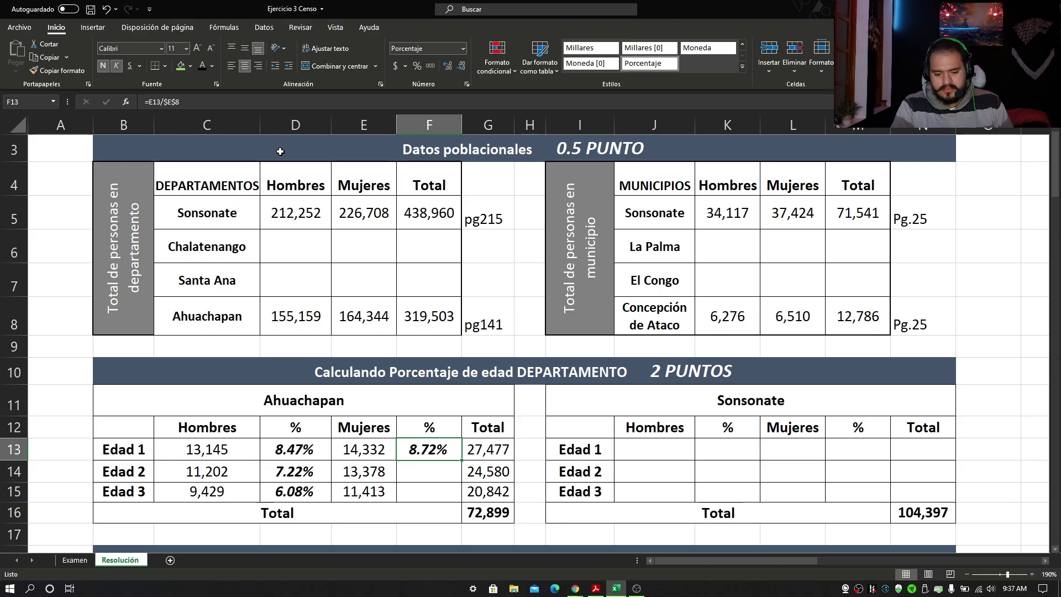
Increase the decimals shown for Ahuachapan's Edad 1 women's percentage in F13 to six places.
key("Down")
left_click(420, 446)
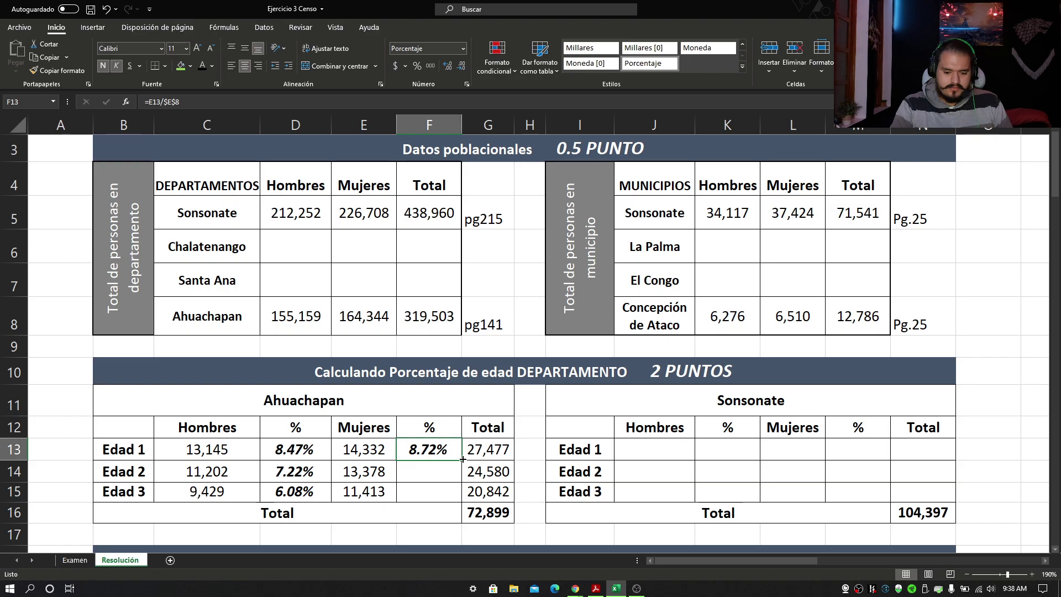
left_click_drag(461, 459, 461, 458)
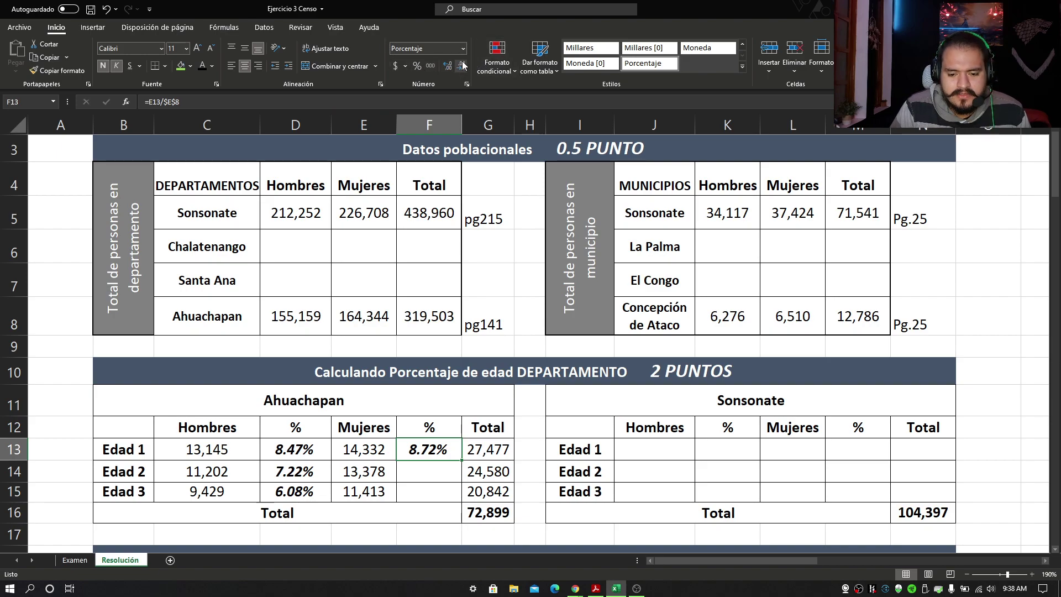
left_click(446, 70)
left_click(447, 71)
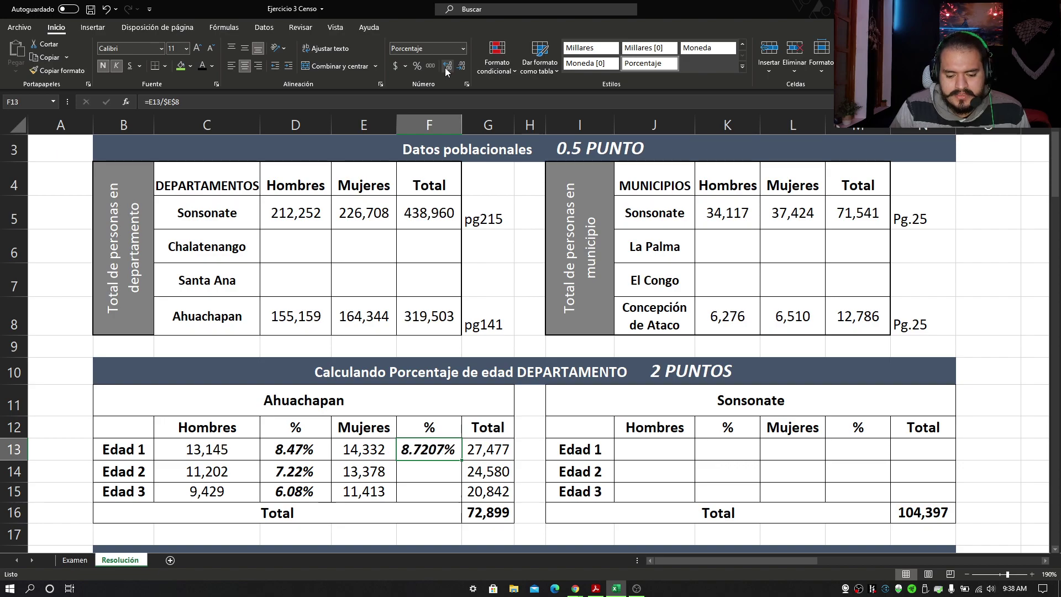
left_click(446, 70)
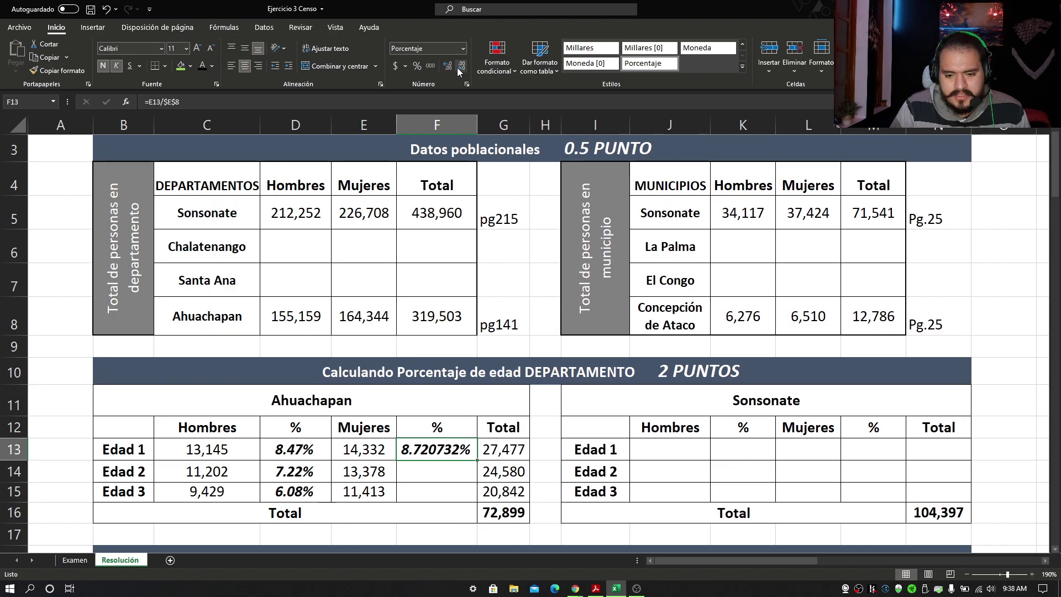
Reduce the decimals shown for Ahuachapan's Edad 1 women's percentage in F13 to two places.
left_click(460, 70)
left_click(461, 70)
left_click(461, 70)
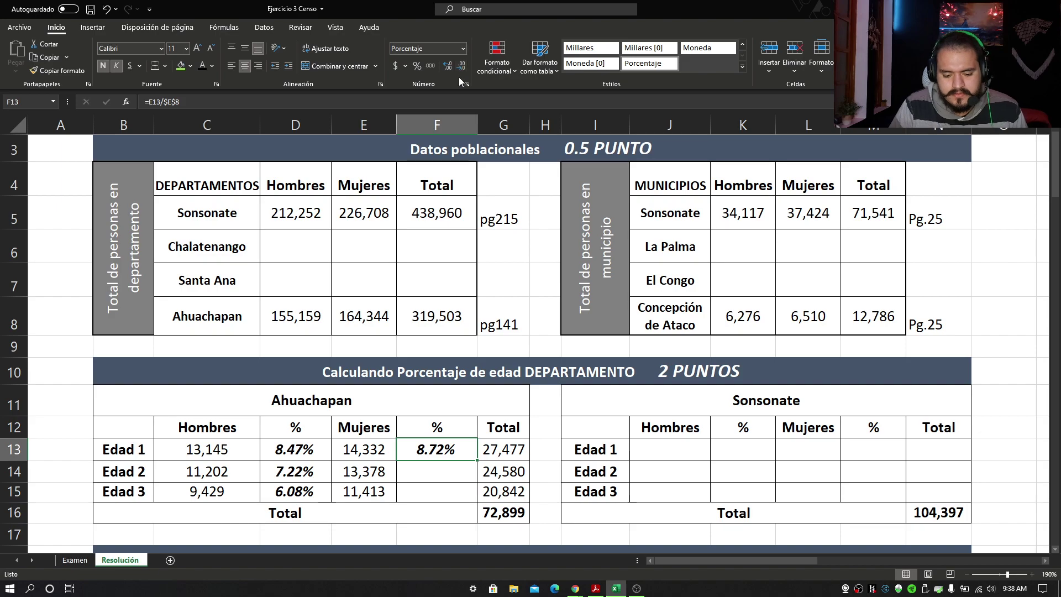
Undo the decimal changes in F13 back to a two-decimal percentage with column F at its earlier, narrower width.
key("ctrl+z")
key("ctrl+z")
key("ctrl+z")
key("ctrl+z")
key("ctrl+z")
key("ctrl+z")
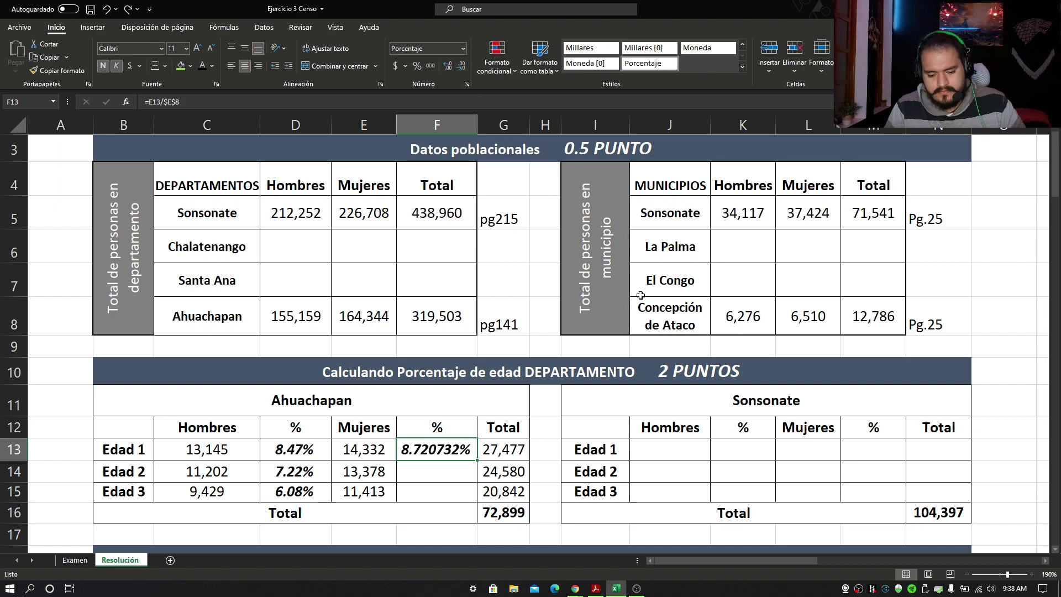
key("ctrl+y")
key("ctrl+y")
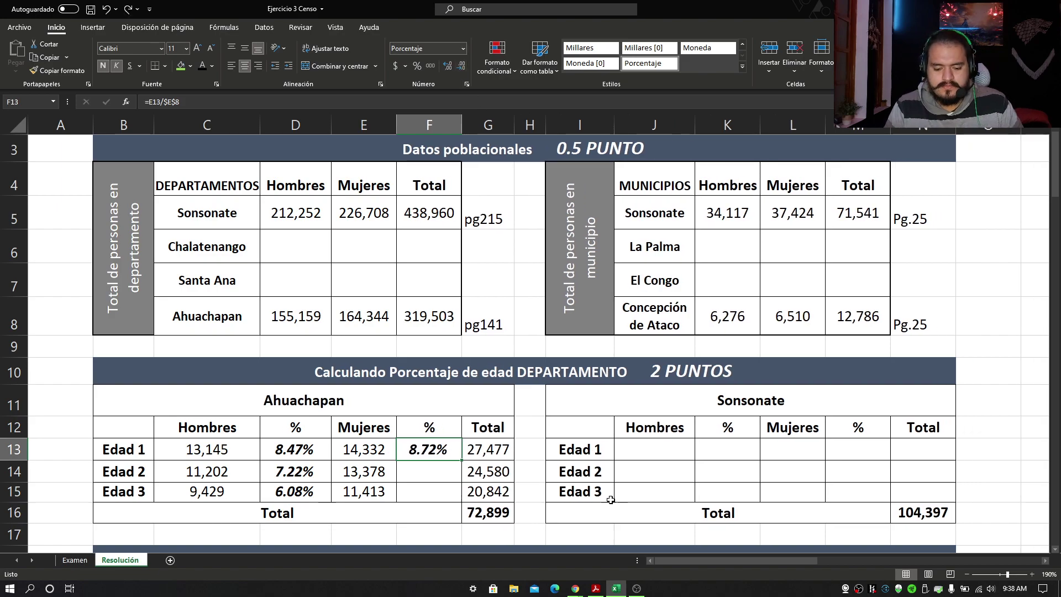
Fill F13's women's percentage formula down to F15 for Ahuachapan's Edad 2 and Edad 3.
left_click(424, 476)
left_click(430, 452)
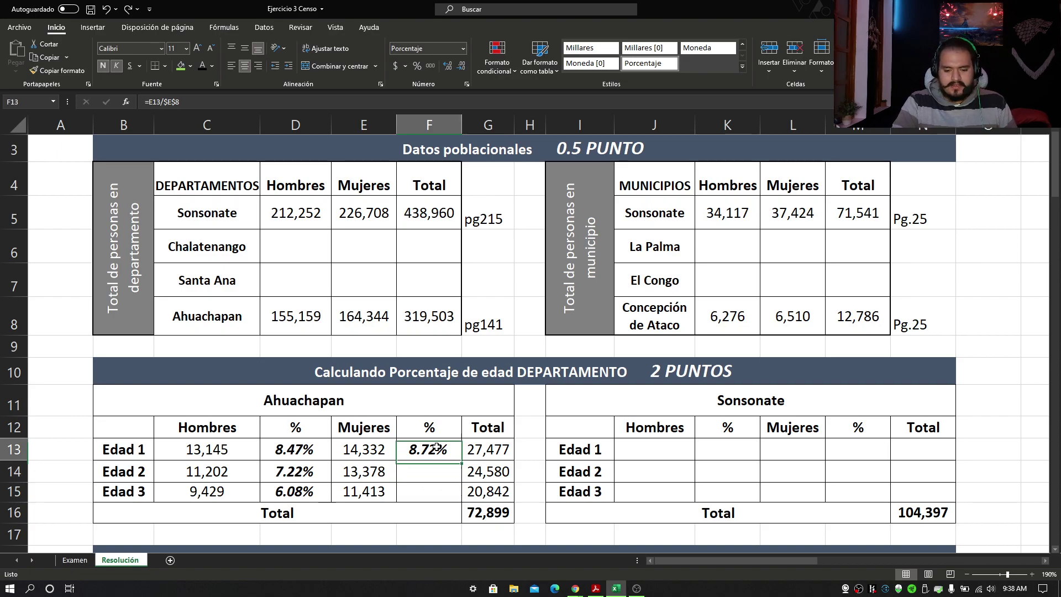
left_click_drag(463, 460, 458, 499)
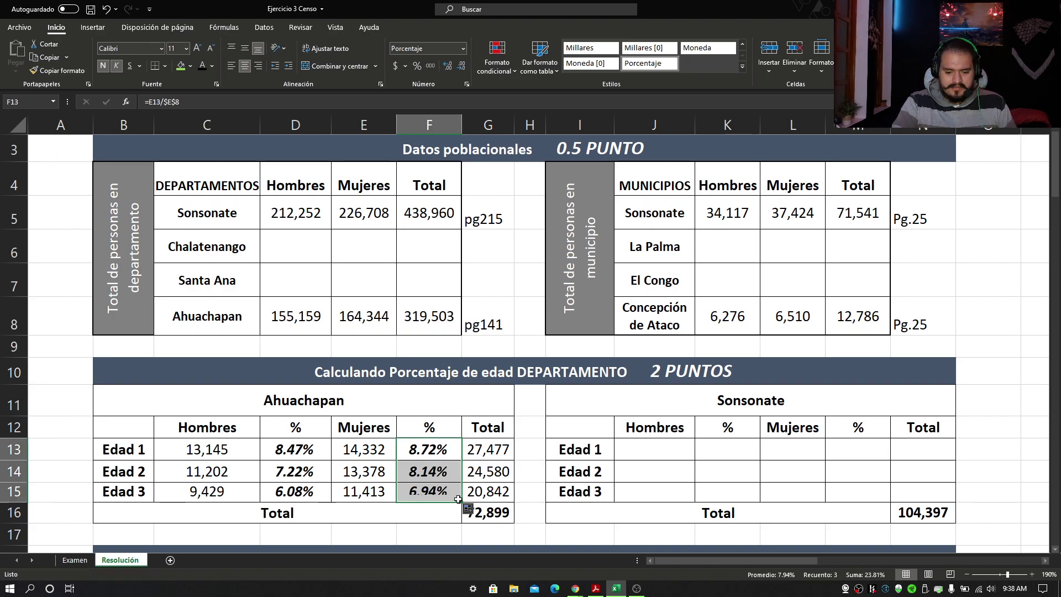
left_click(421, 474)
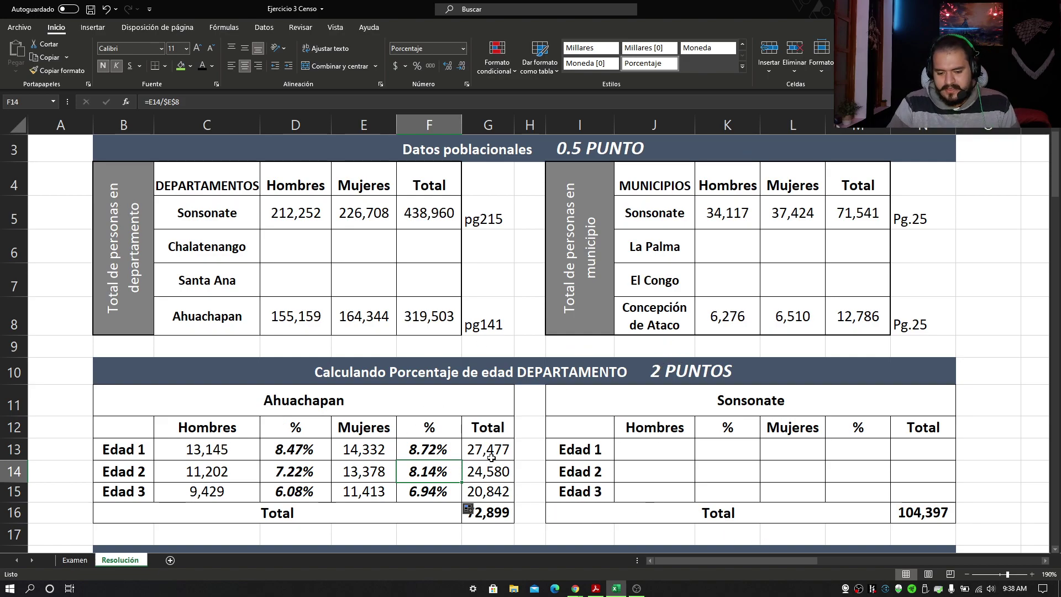
Review Ahuachapan's overall total formula in G16 against the age-group totals in G13:G15.
left_click(505, 511)
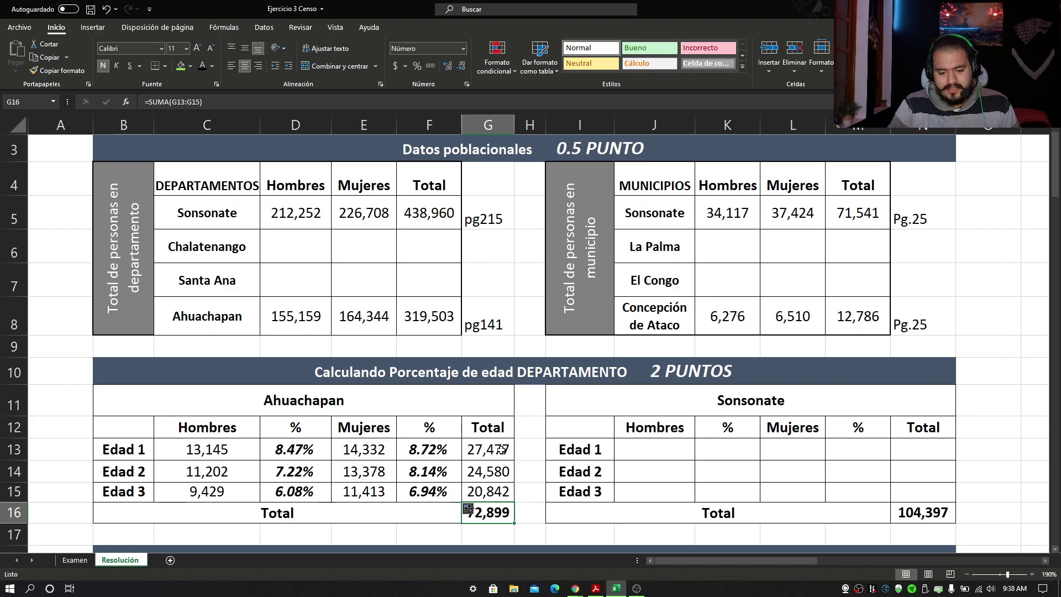
left_click_drag(500, 448, 497, 491)
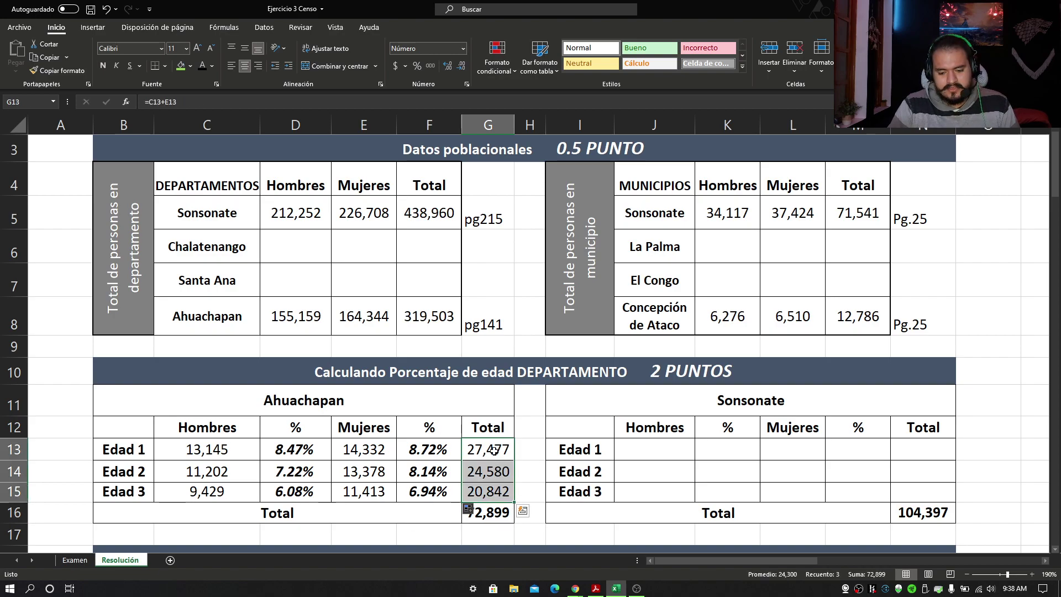
left_click(497, 513)
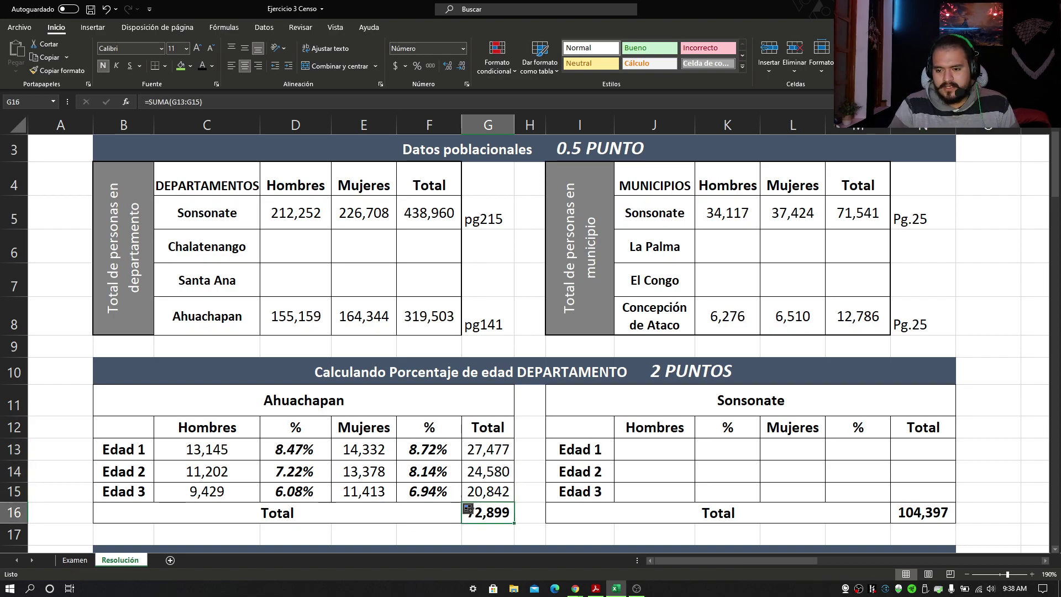
double_click(468, 508)
key("Return")
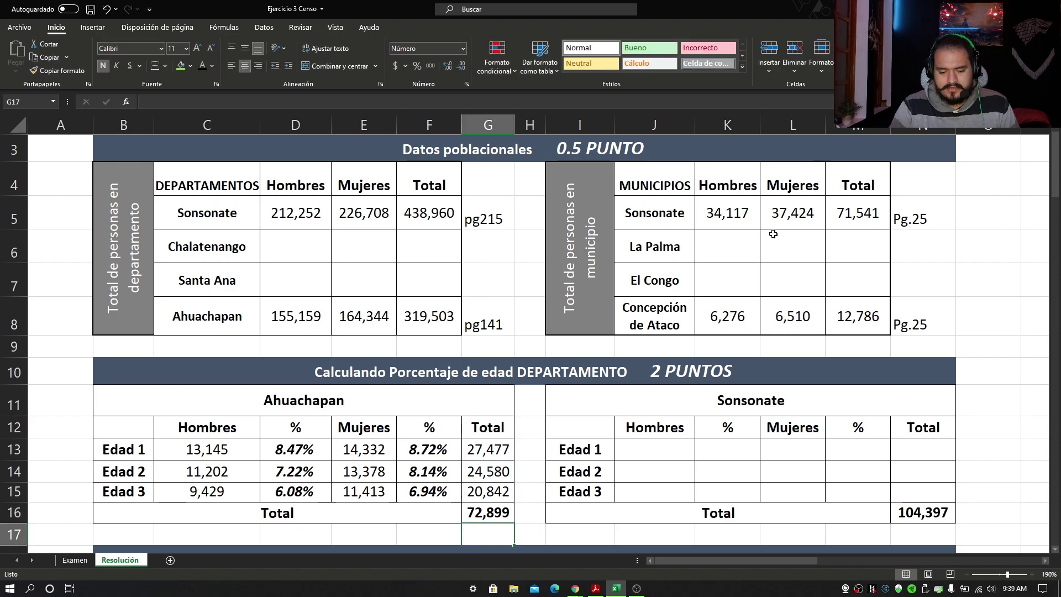
left_click(482, 511)
scroll(485, 442, "down", 1)
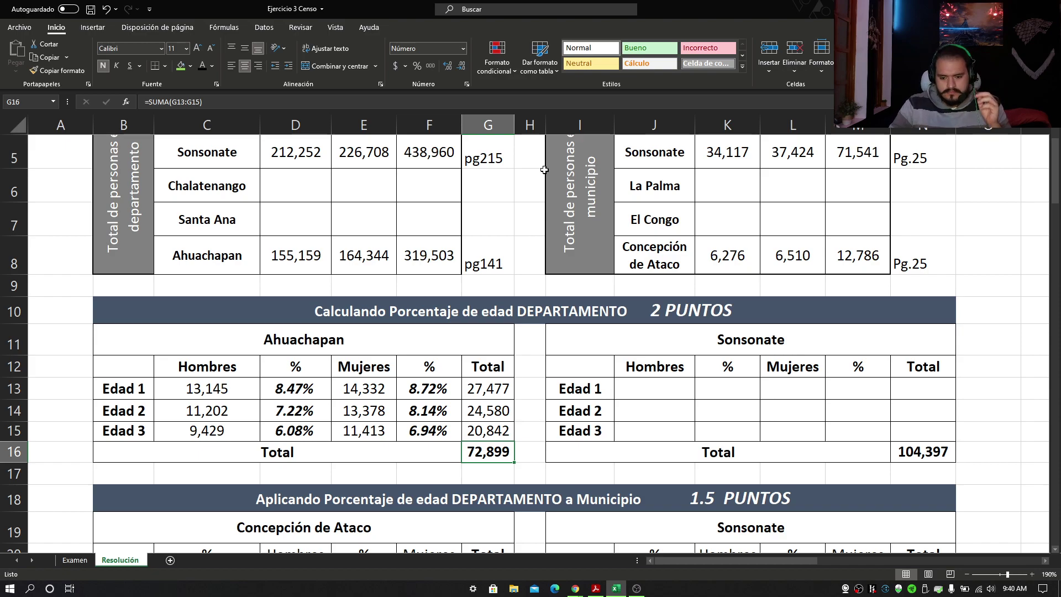
Look at Sonsonate's Edad 1 men's cell and inspect how Ahuachapan's Edad 2 total in G14 adds men and women.
left_click(698, 388)
left_click(672, 388)
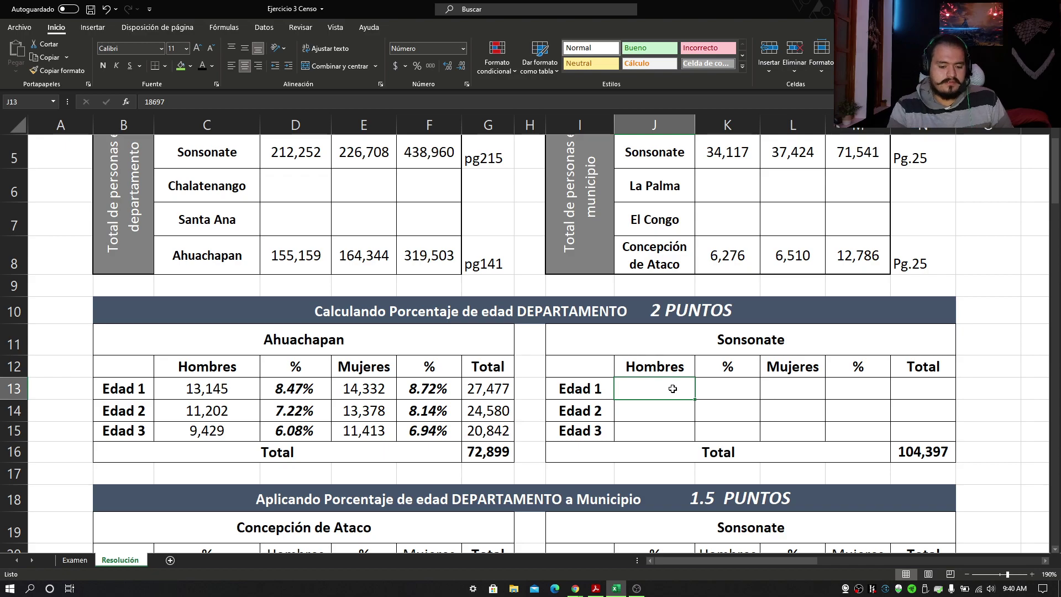
left_click_drag(497, 387, 503, 443)
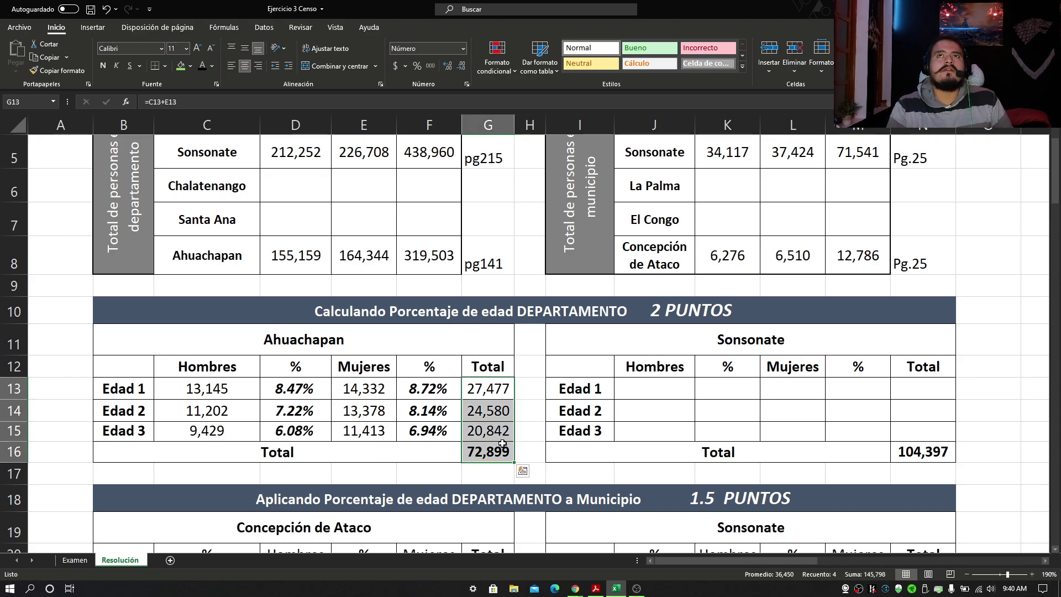
double_click(494, 414)
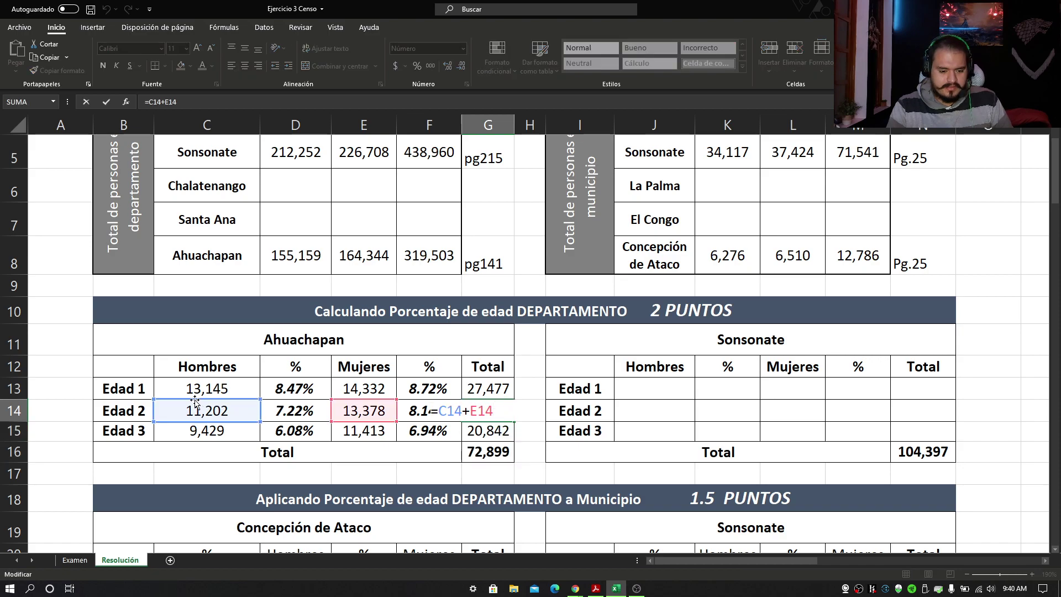
key("Return")
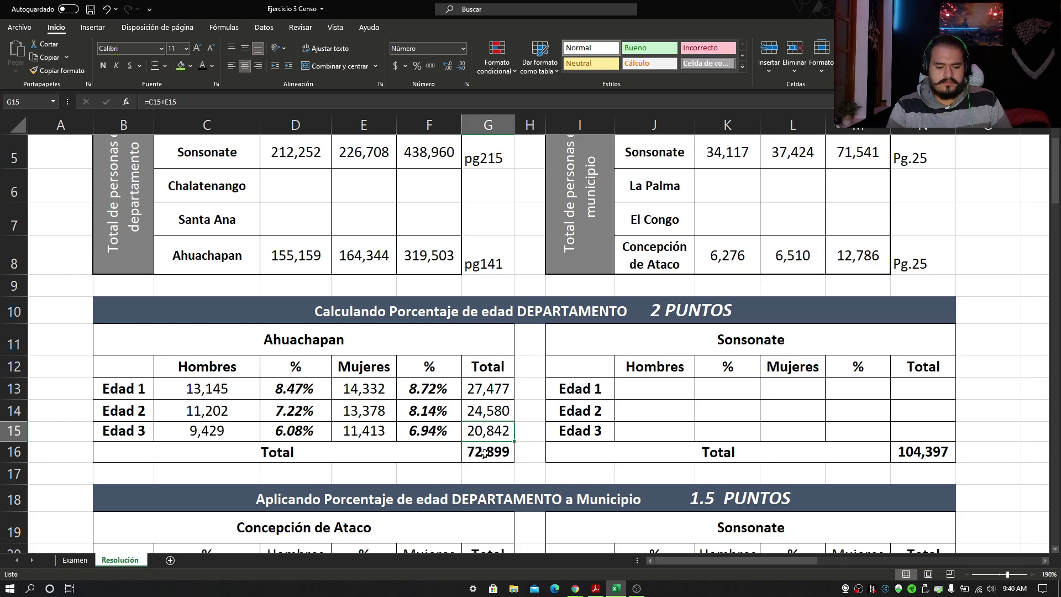
Review the population figures for men, women and totals in the department table D5:F8 and the municipality table K5:M8.
scroll(331, 421, "up", 1)
left_click(332, 221)
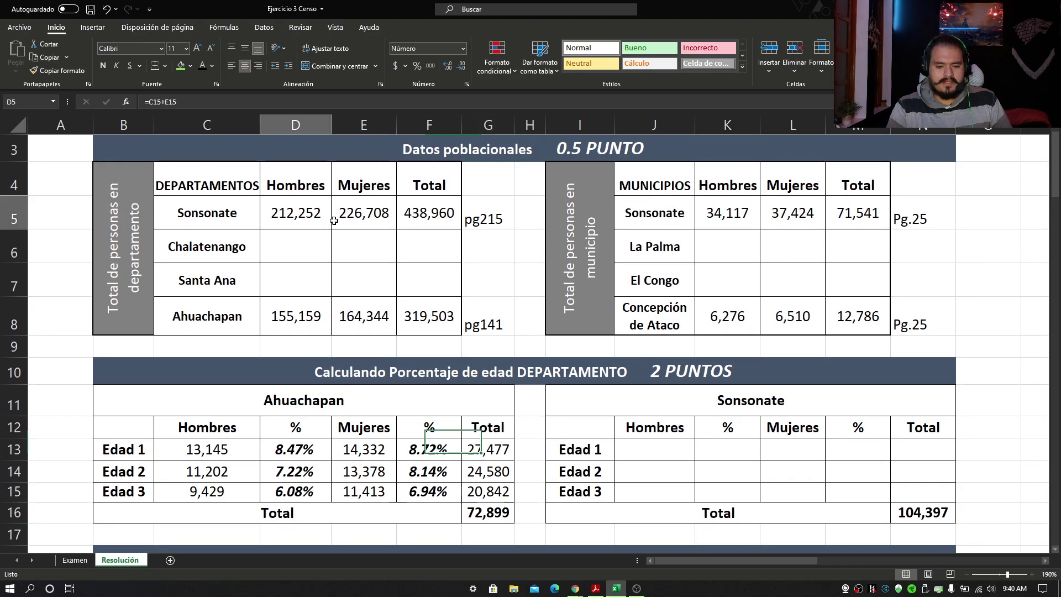
left_click_drag(334, 220, 429, 316)
left_click_drag(702, 208, 832, 306)
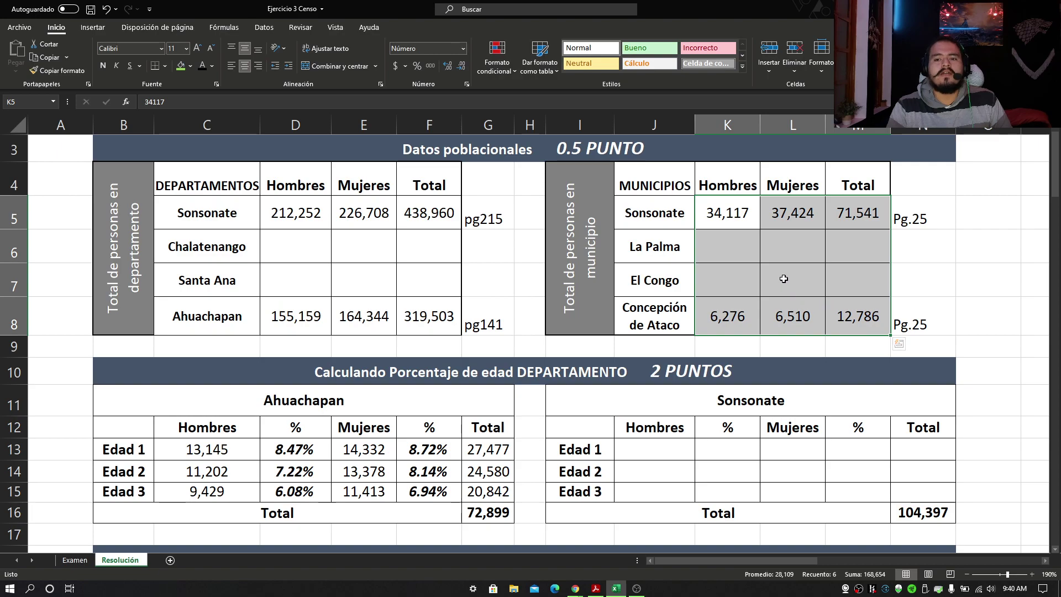
left_click(750, 223)
left_click_drag(751, 223, 851, 320)
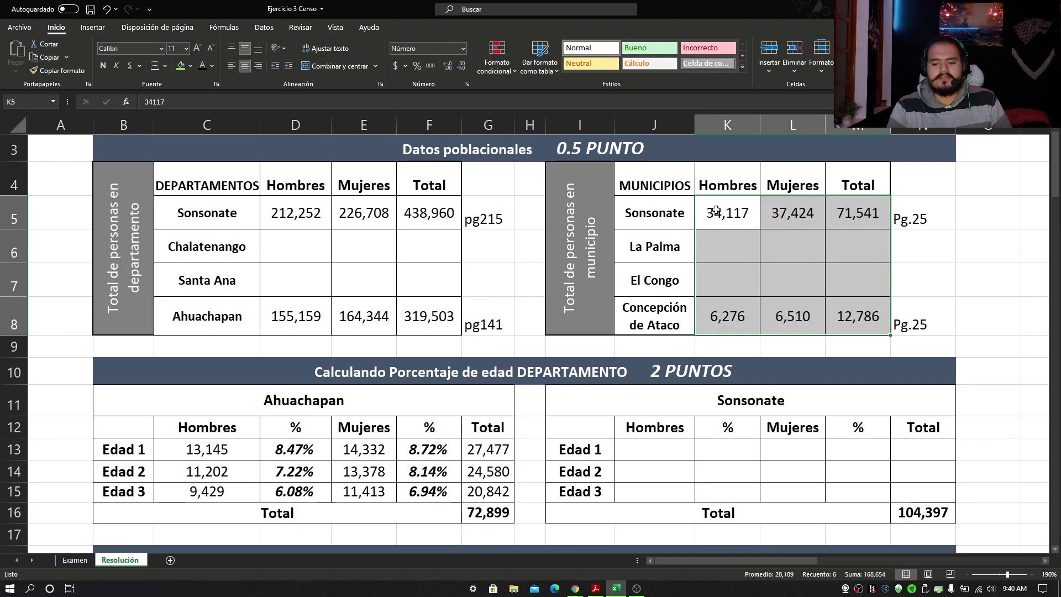
left_click_drag(716, 210, 832, 310)
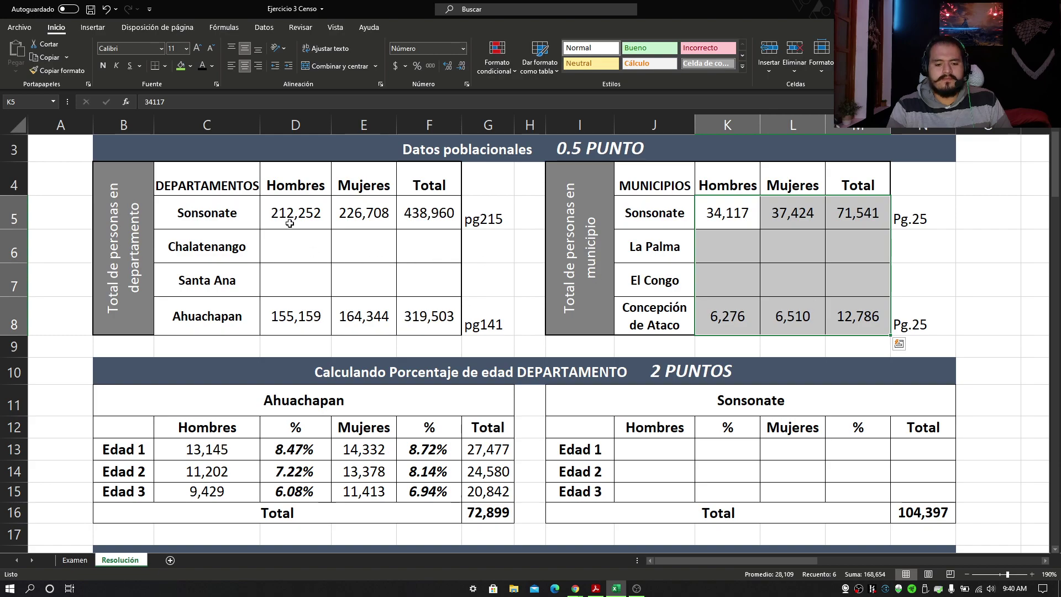
left_click_drag(285, 214, 429, 310)
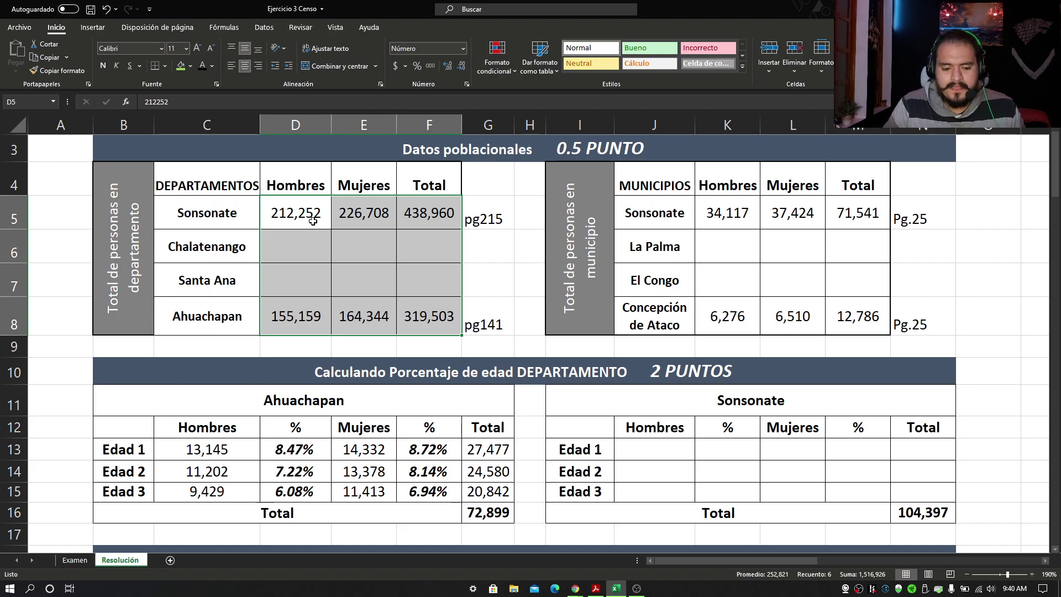
Inspect the sum formula for Sonsonate department's total in F5 and the men's and women's cells it adds.
left_click(426, 213)
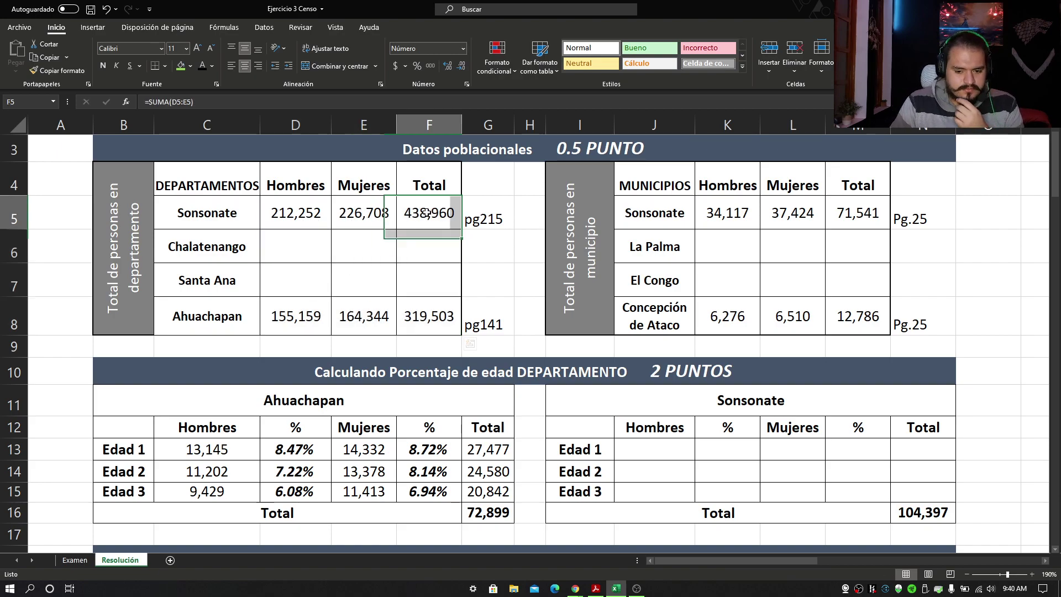
double_click(426, 213)
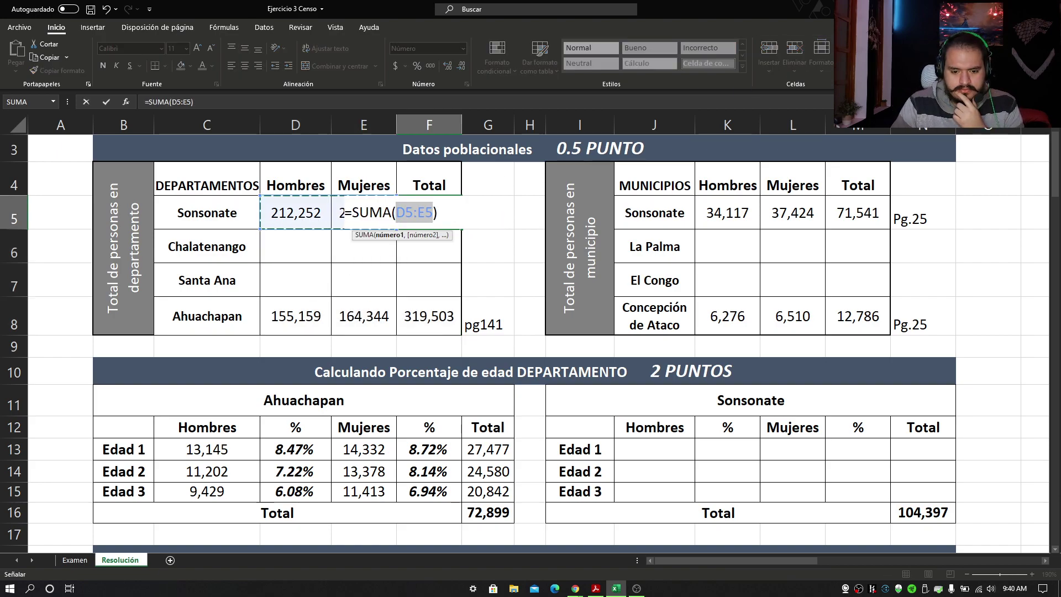
key("Return")
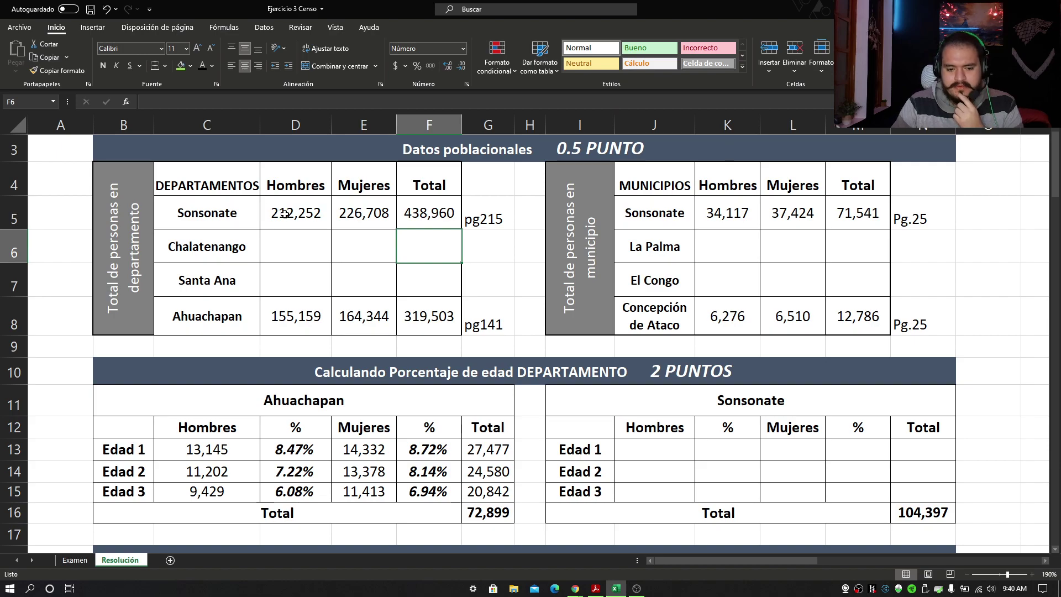
left_click_drag(286, 216, 359, 216)
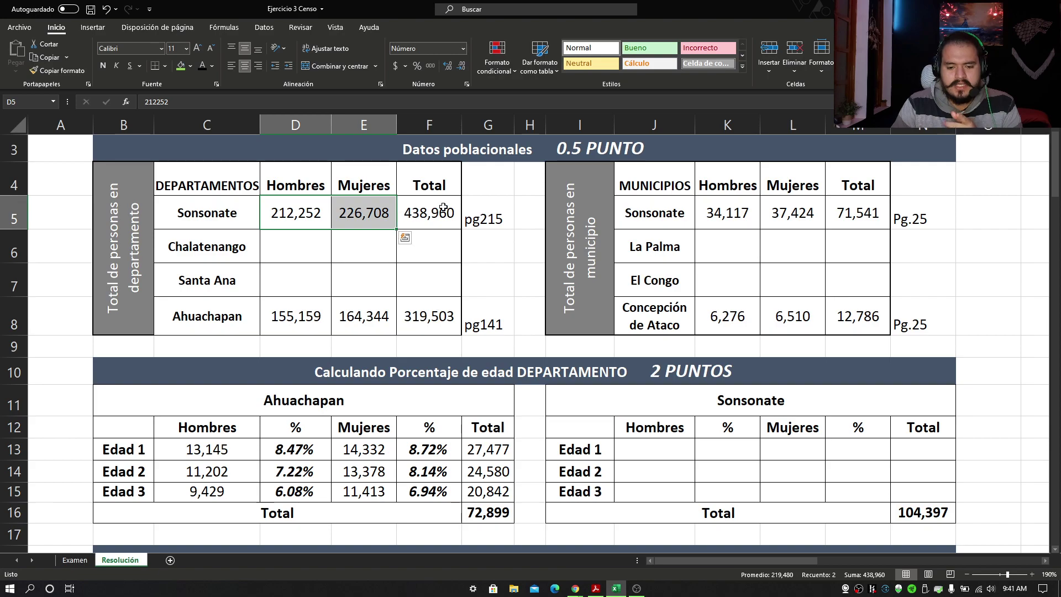
Switch to the Censo 2007 PDF, go to page 215 and compare Sonsonate's total men and women with the Excel table.
left_click(596, 588)
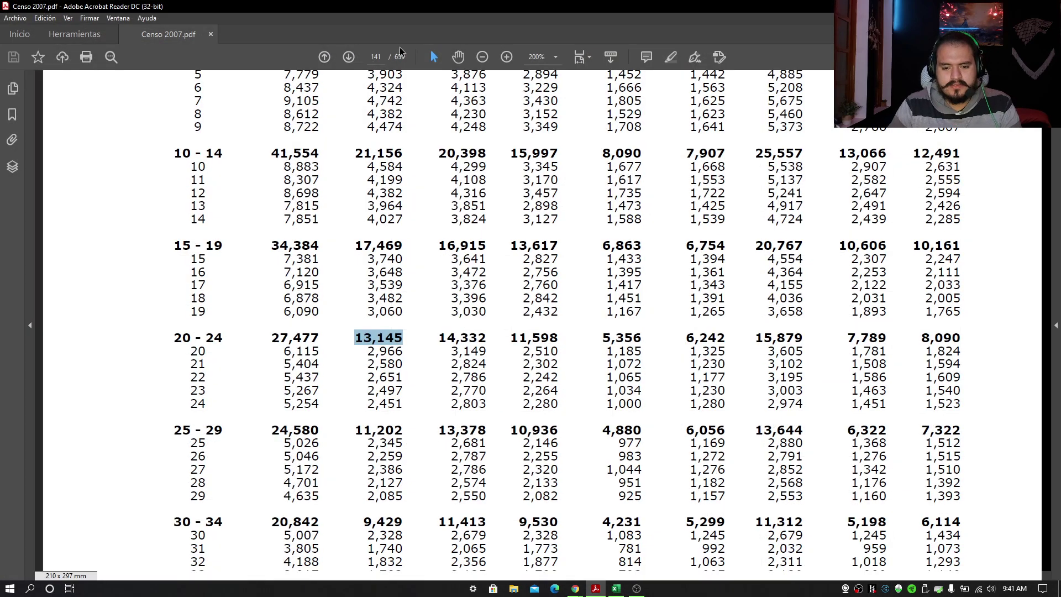
left_click(378, 57)
type("215")
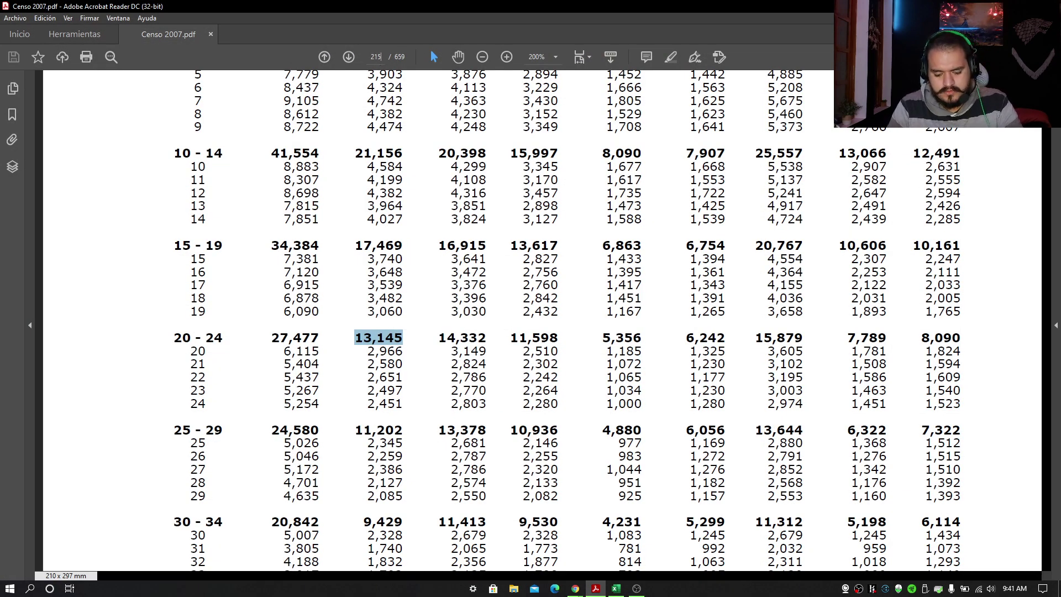
key("Return")
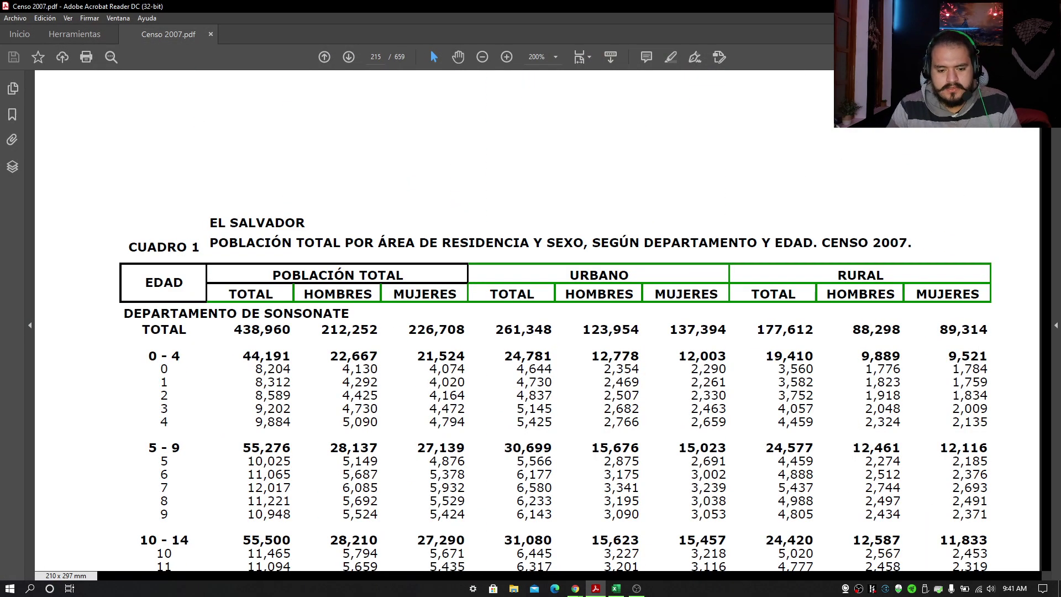
double_click(269, 315)
left_click(615, 588)
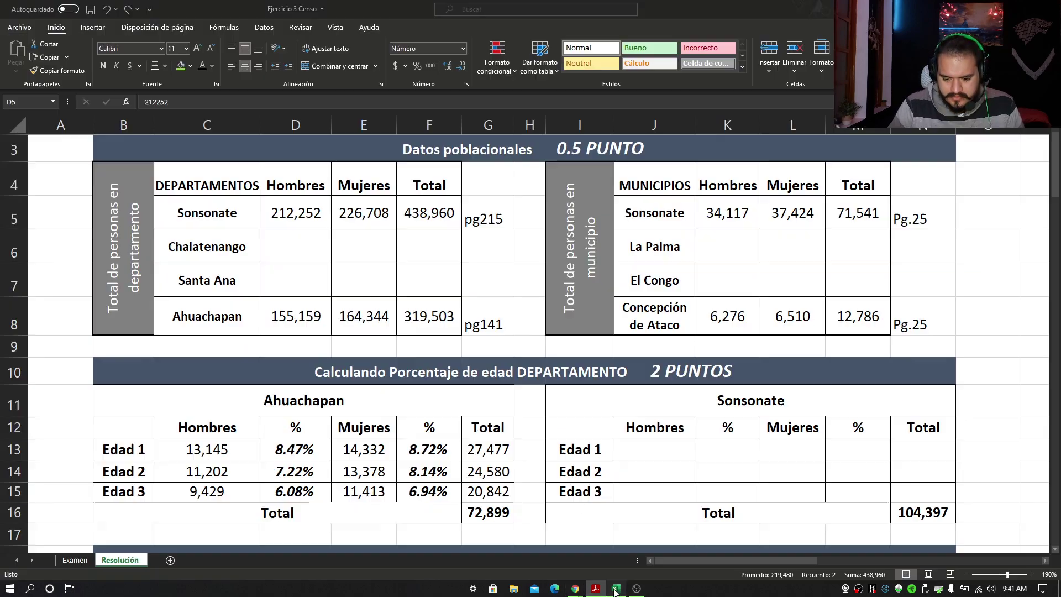
key("alt+Tab")
scroll(387, 347, "down", 1)
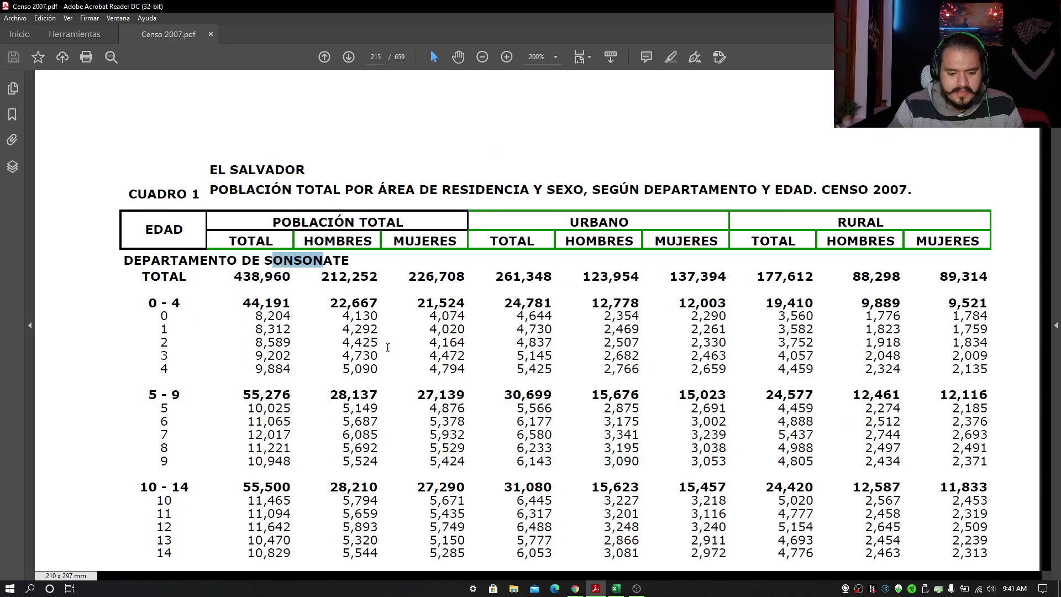
left_click_drag(321, 278, 448, 278)
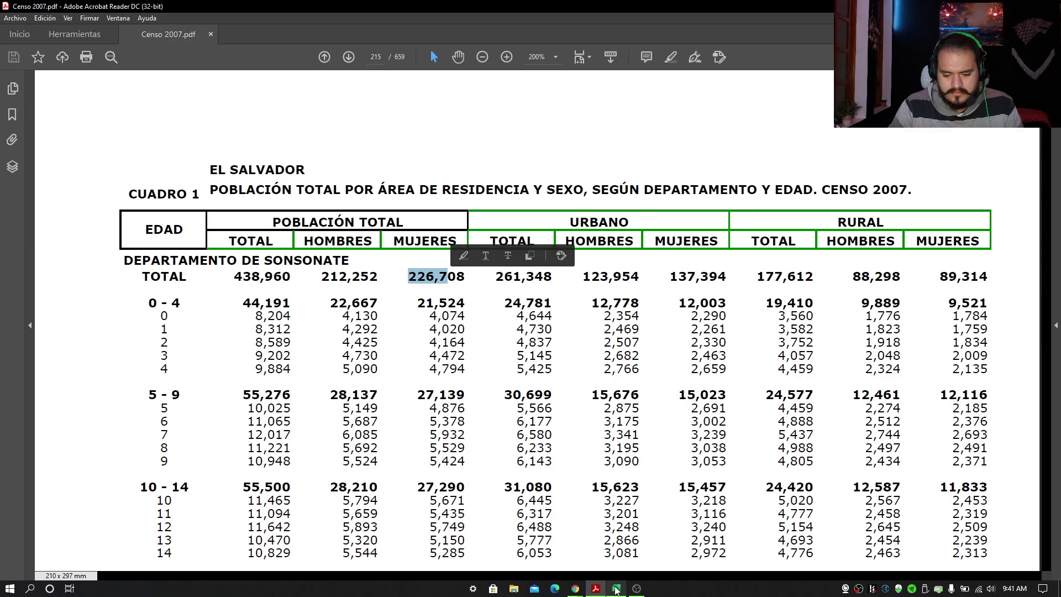
key("alt+Tab")
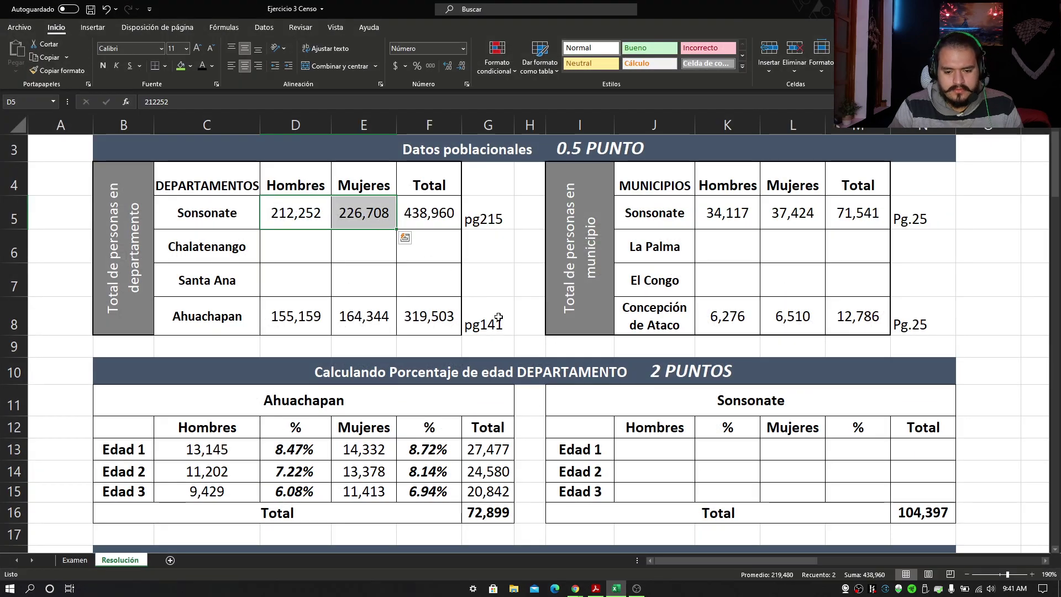
Check Sonsonate department's total population in the Censo 2007 PDF against the calculated total in Excel cell F5.
left_click(596, 588)
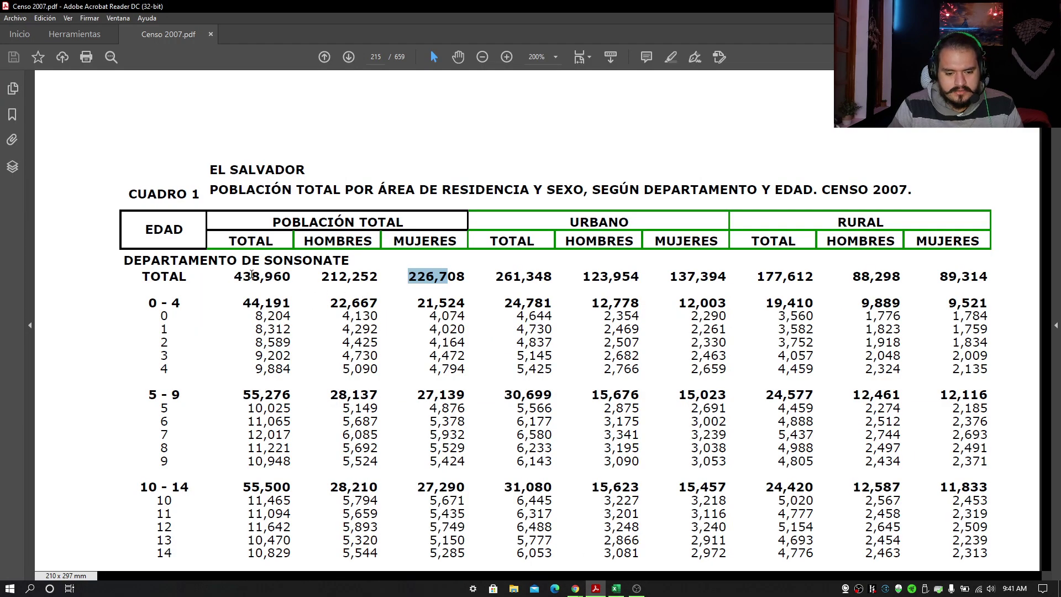
left_click_drag(231, 277, 291, 277)
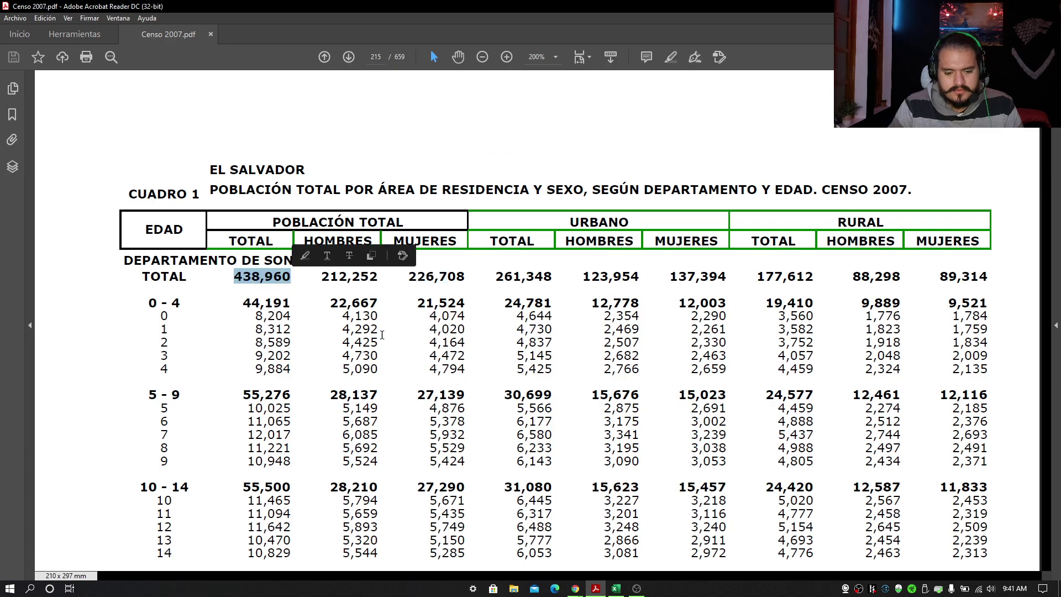
left_click(616, 588)
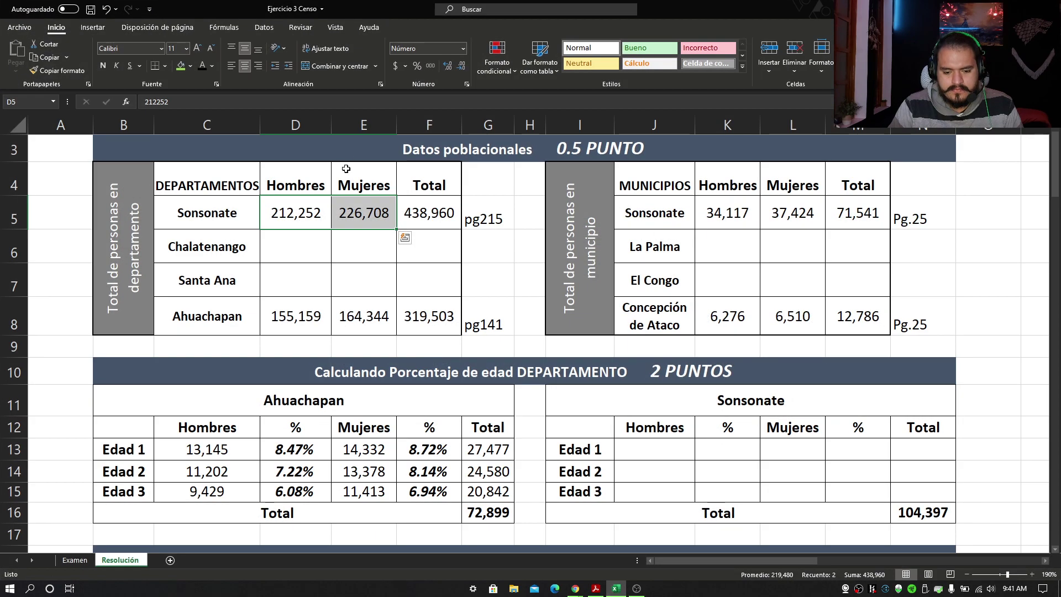
left_click(424, 218)
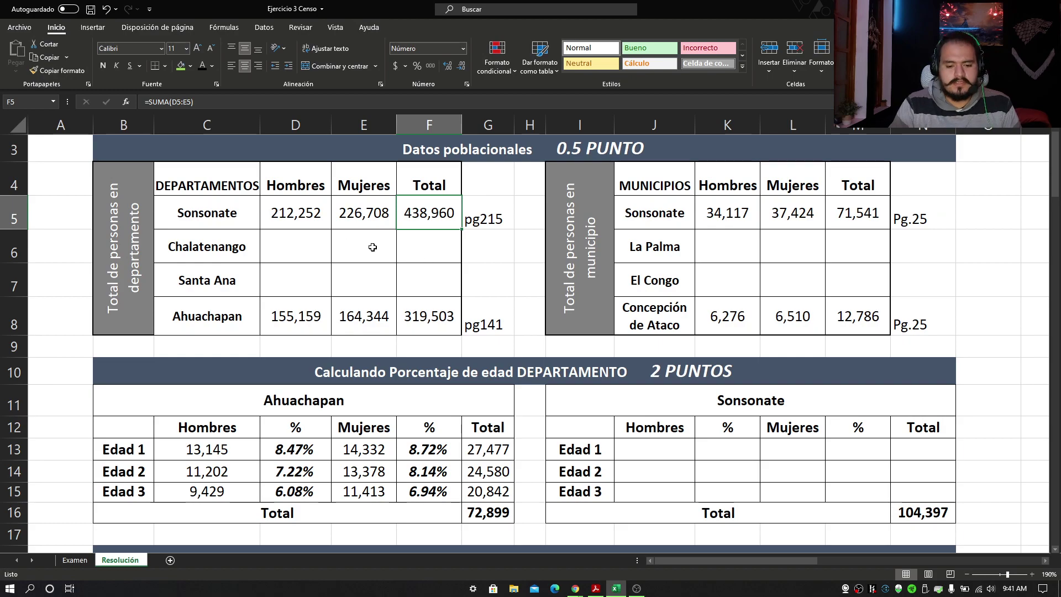
Compare Ahuachapan's men by age group in C13:C15 with Sonsonate's cells J13:J15 and the department population table B4:F8.
scroll(215, 199, "up", 1)
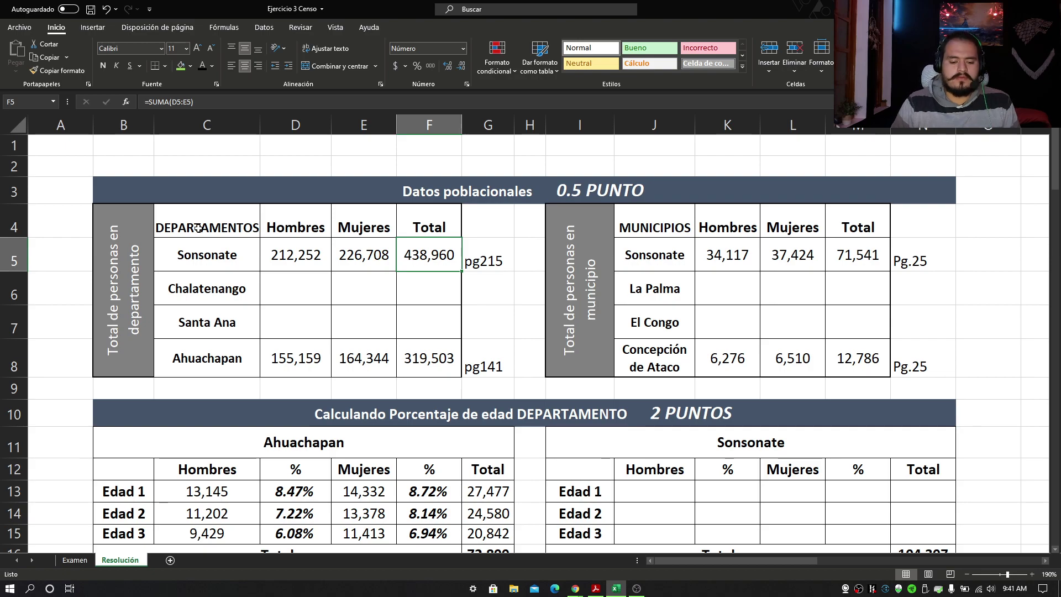
scroll(303, 484, "down", 1)
left_click_drag(210, 451, 212, 490)
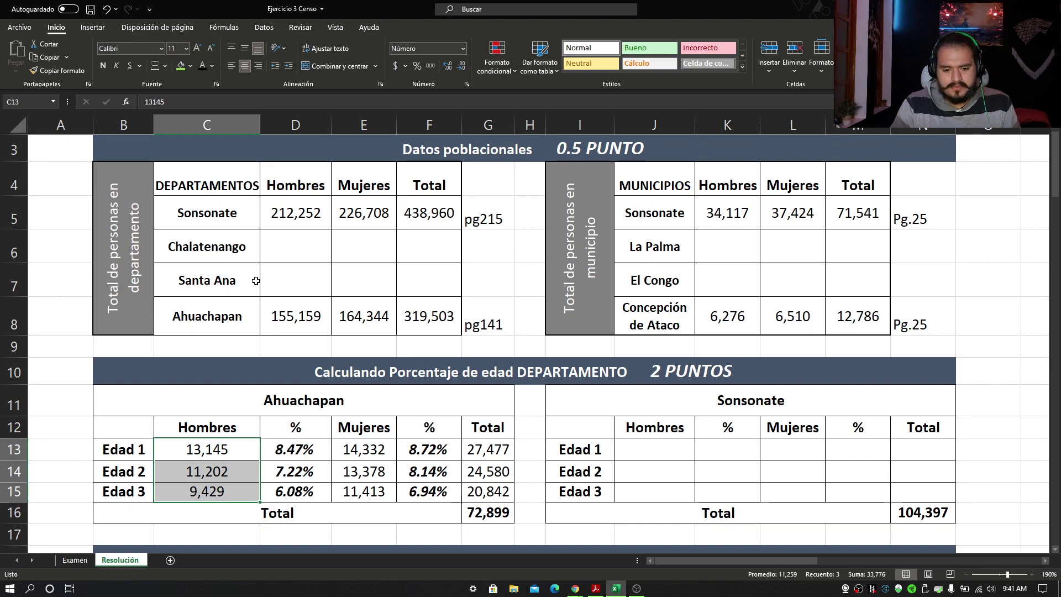
left_click_drag(225, 217, 365, 215)
left_click(655, 405)
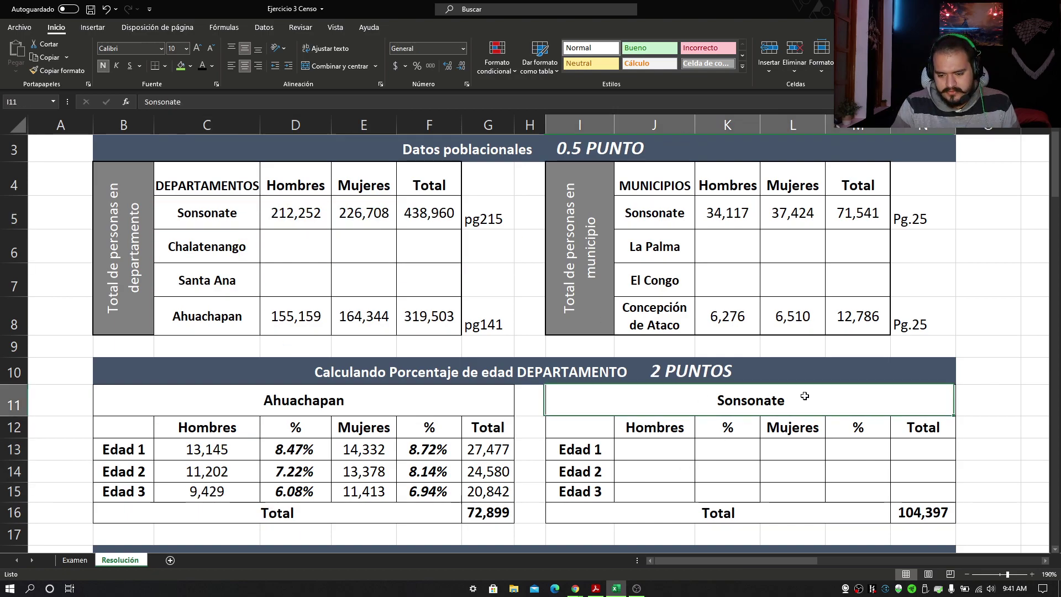
left_click_drag(642, 453, 670, 503)
key("ctrl+v")
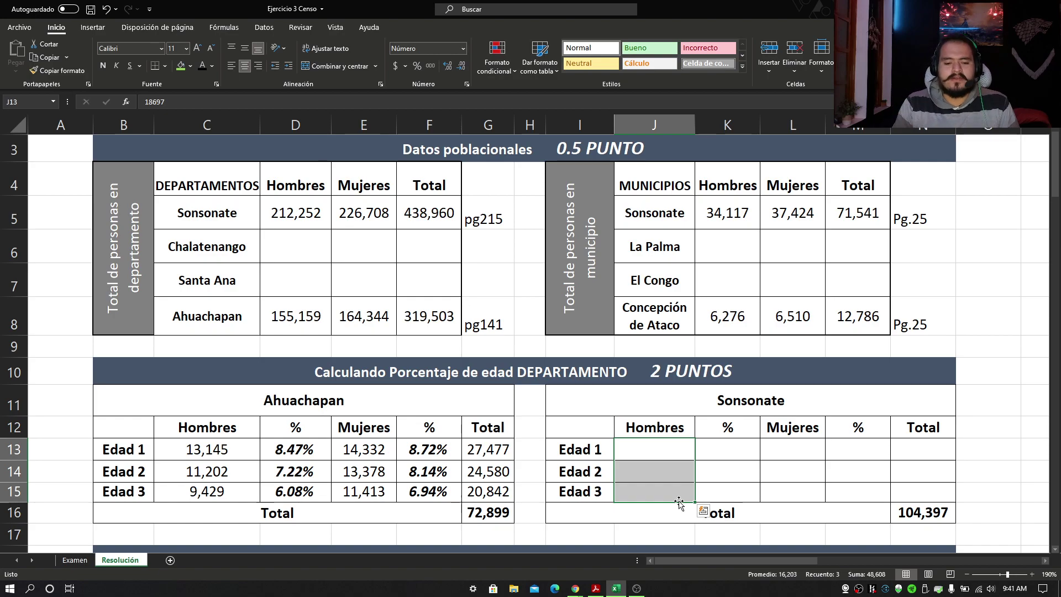
left_click_drag(138, 188, 400, 235)
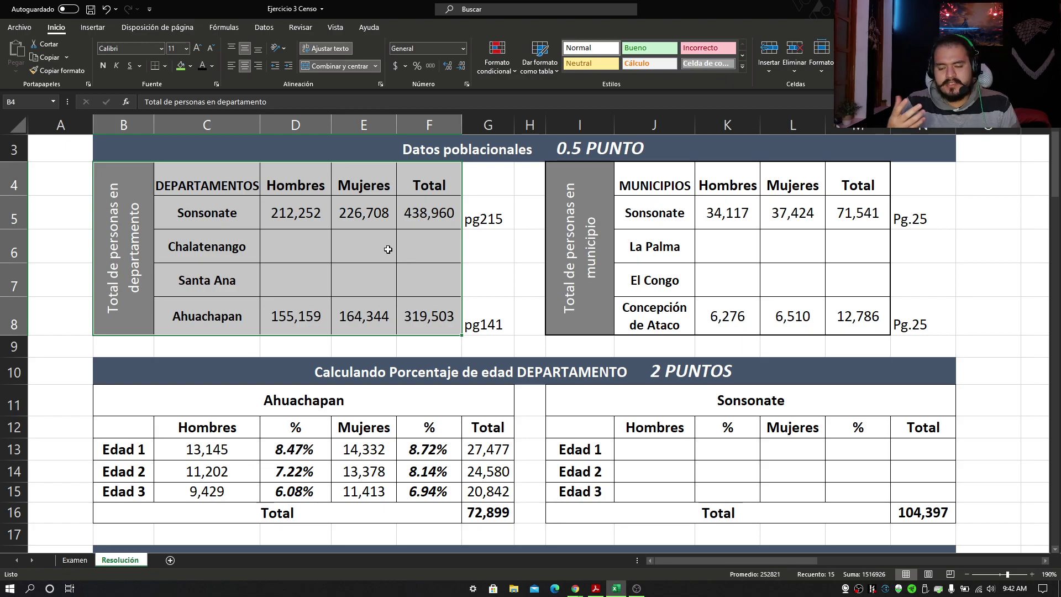
Inspect the hidden entries for Edad 1 to Edad 3 in the Sonsonate percentage table, range J13:N15.
left_click(650, 453)
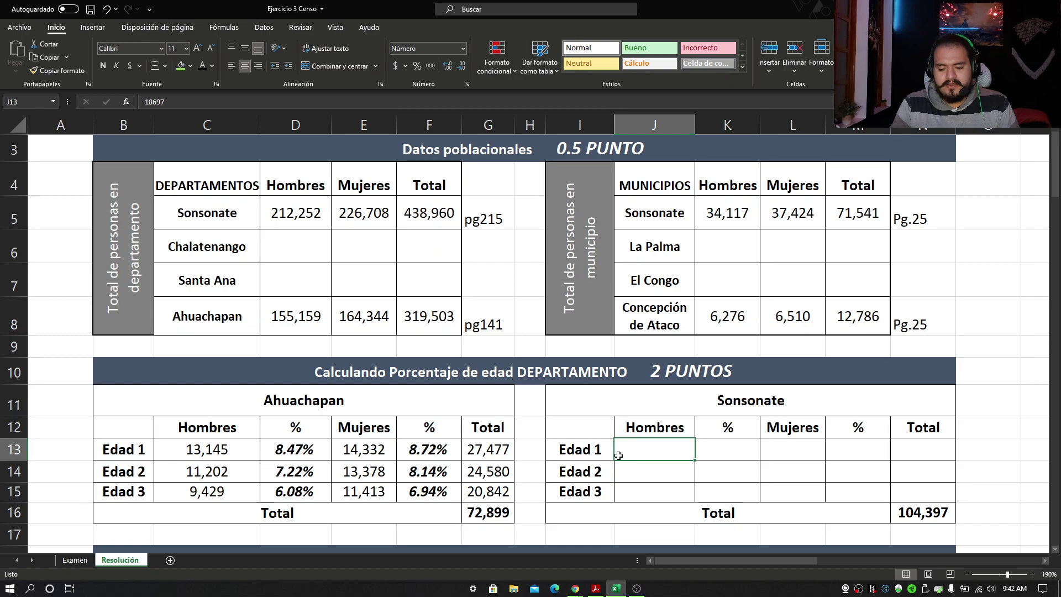
left_click(642, 469)
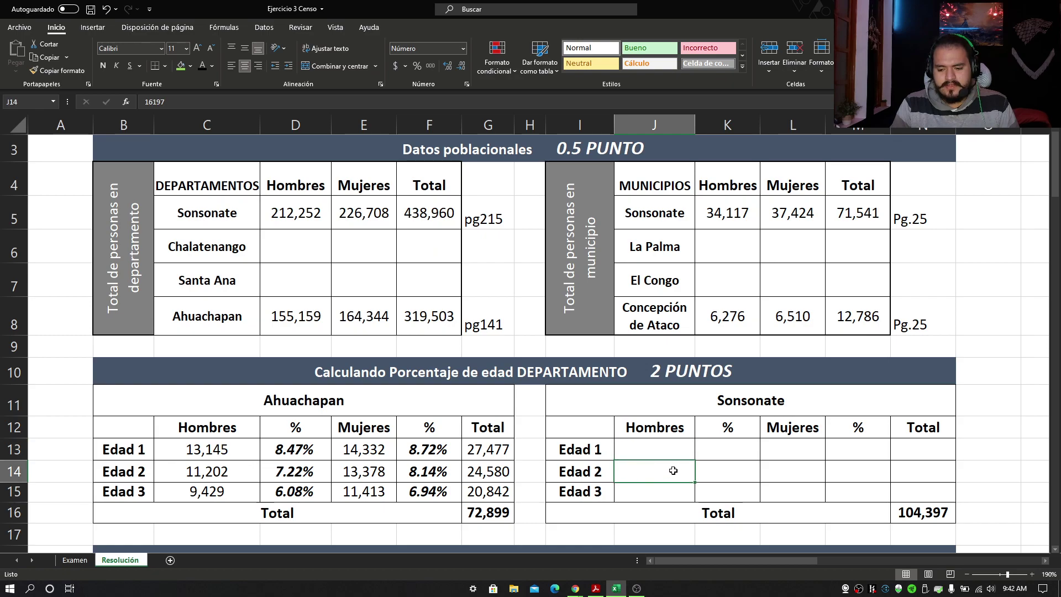
left_click(647, 496)
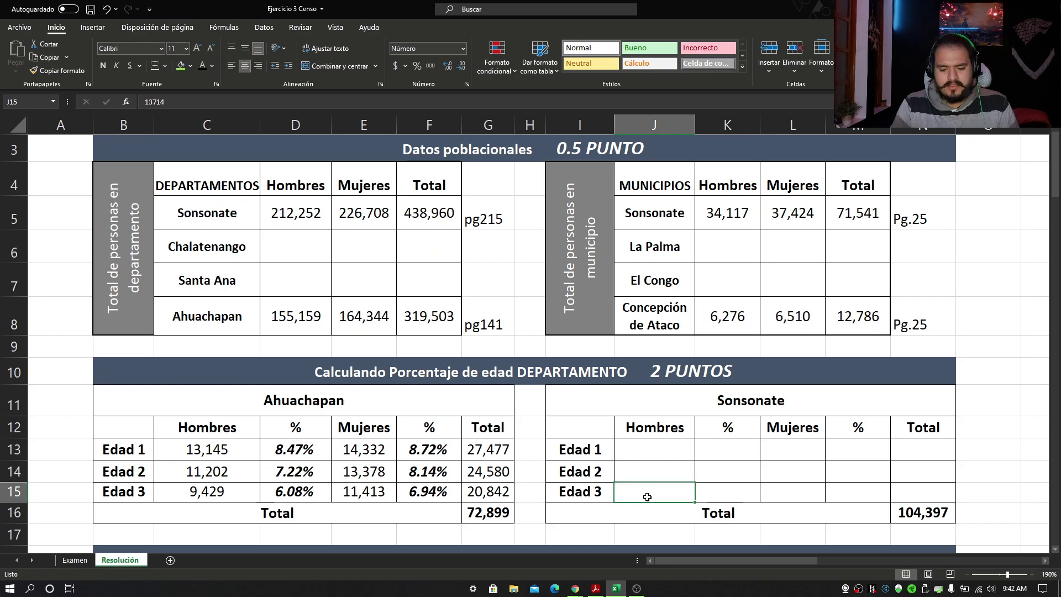
left_click_drag(658, 445, 654, 479)
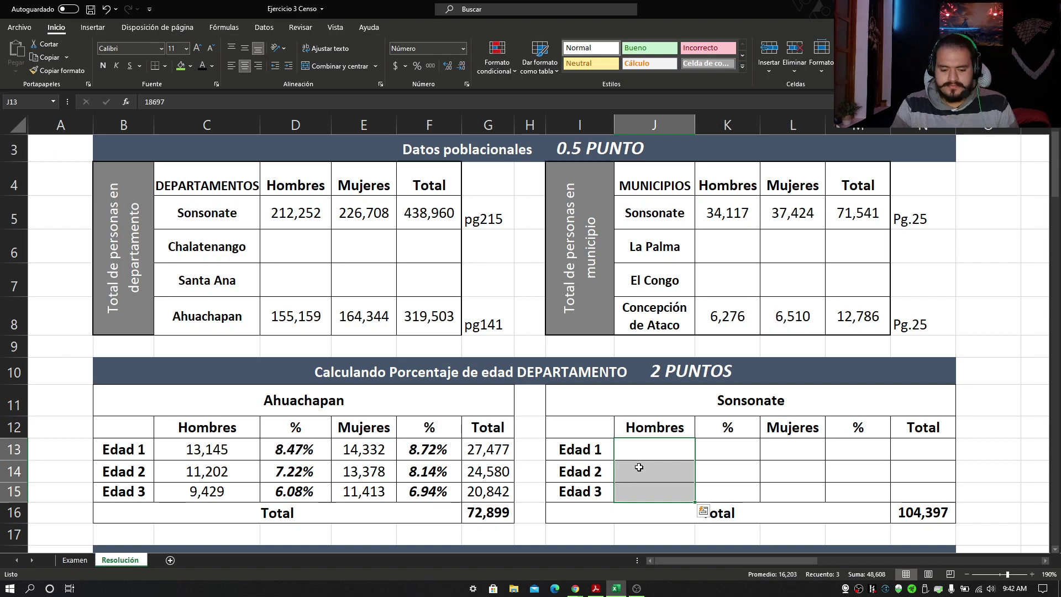
left_click_drag(656, 444, 943, 490)
left_click(674, 449)
left_click_drag(674, 449, 829, 473)
Apply the black font colour to Sonsonate's men's figures for Edad 1, Edad 2 and Edad 3 in J13:J15.
left_click(674, 444)
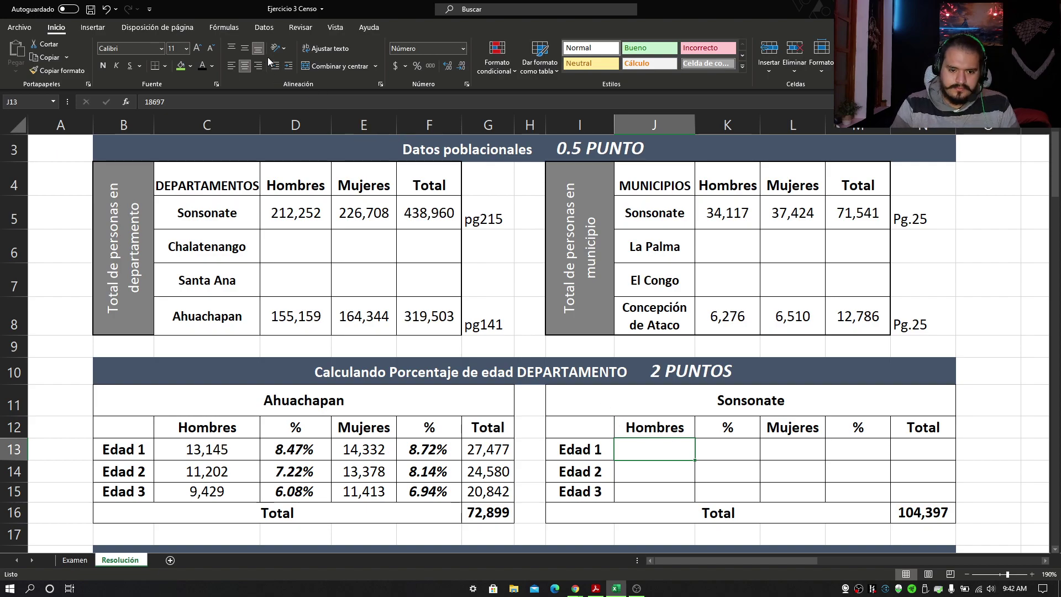
left_click(203, 65)
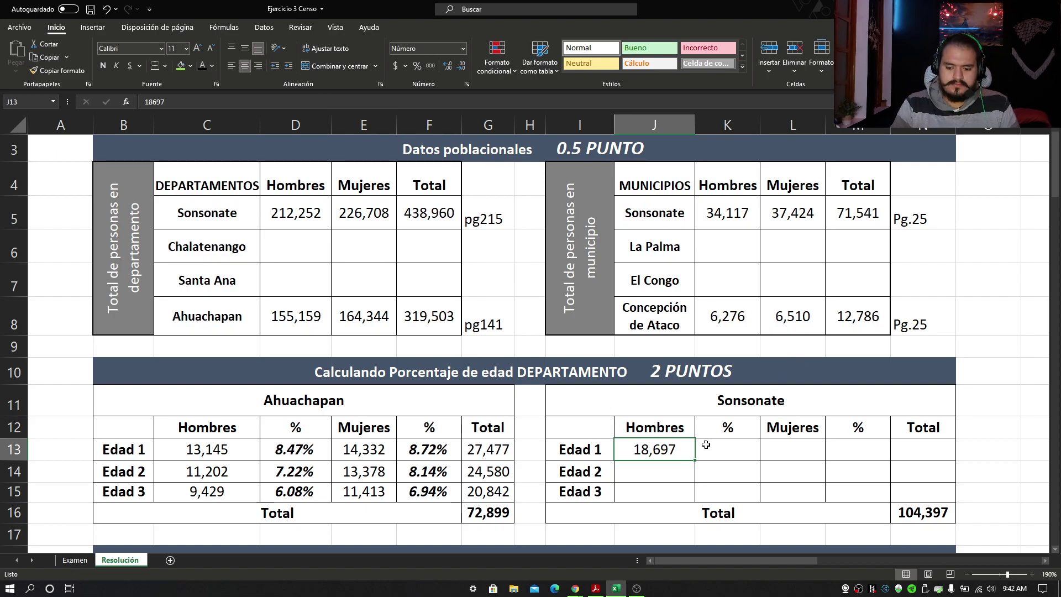
left_click(667, 466)
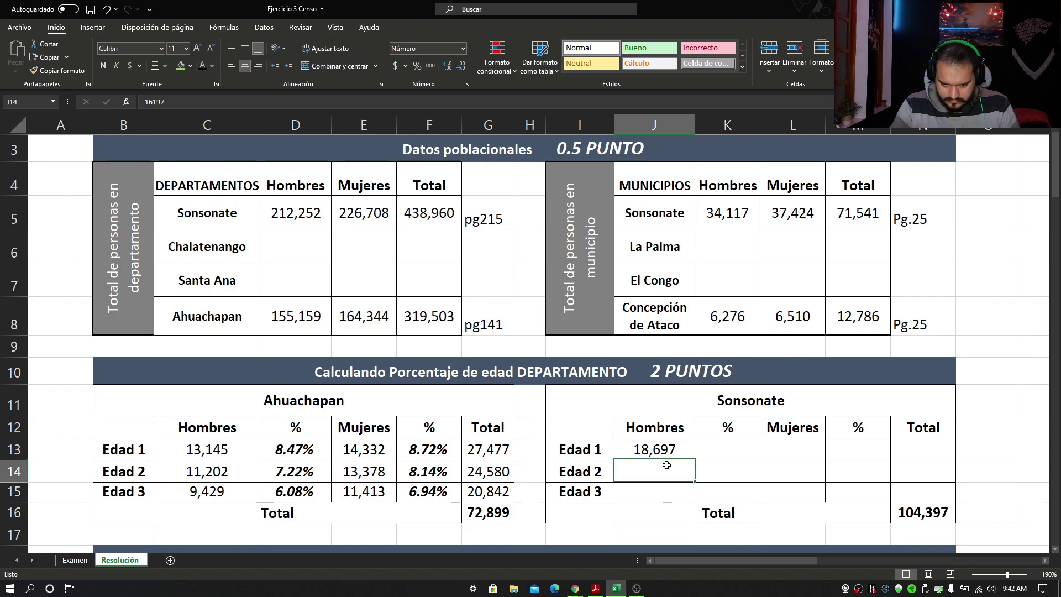
left_click(202, 67)
left_click(651, 492)
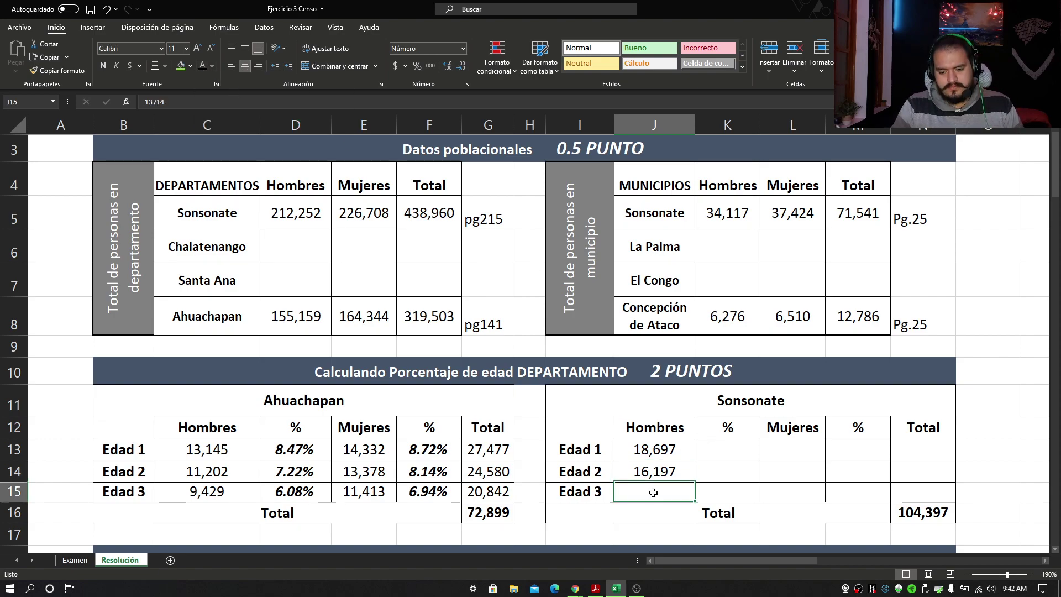
left_click(202, 67)
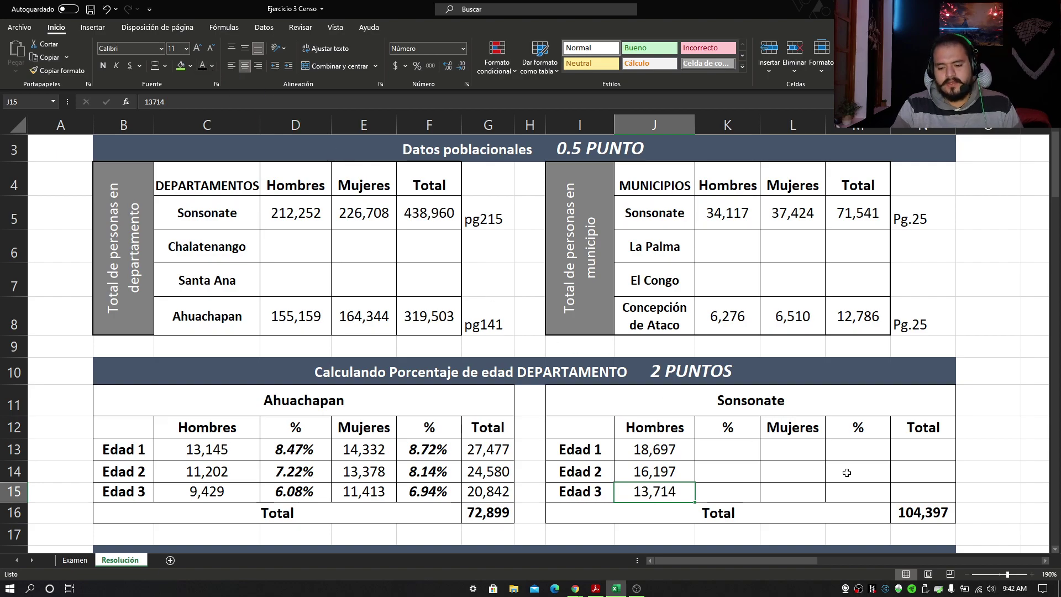
Apply the black font colour to Sonsonate's women's figures for Edad 1, Edad 2 and Edad 3 in L13:L15.
left_click_drag(673, 447, 680, 490)
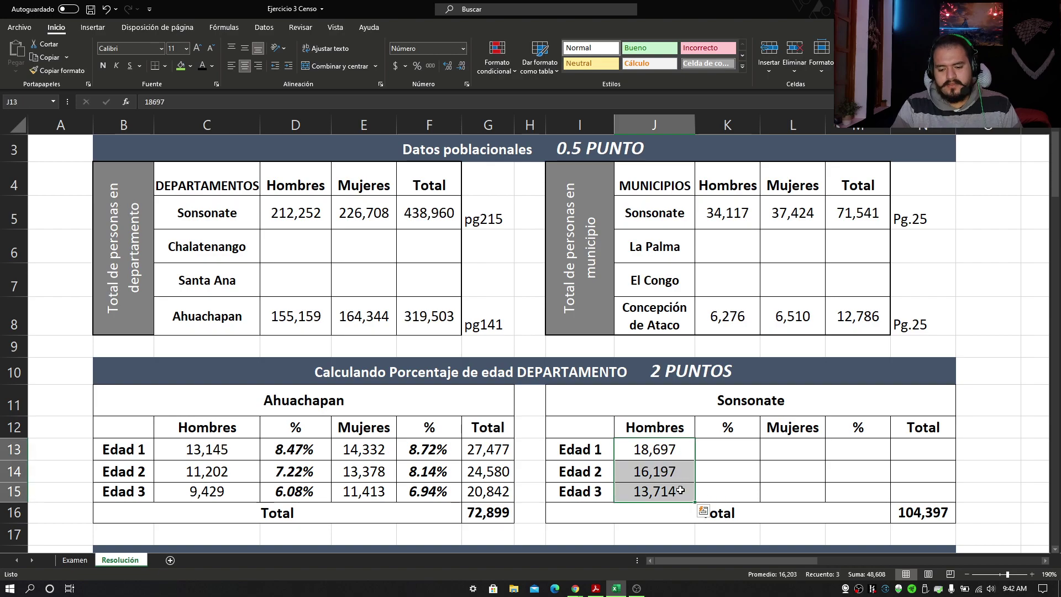
left_click_drag(802, 450, 804, 489)
left_click(796, 448)
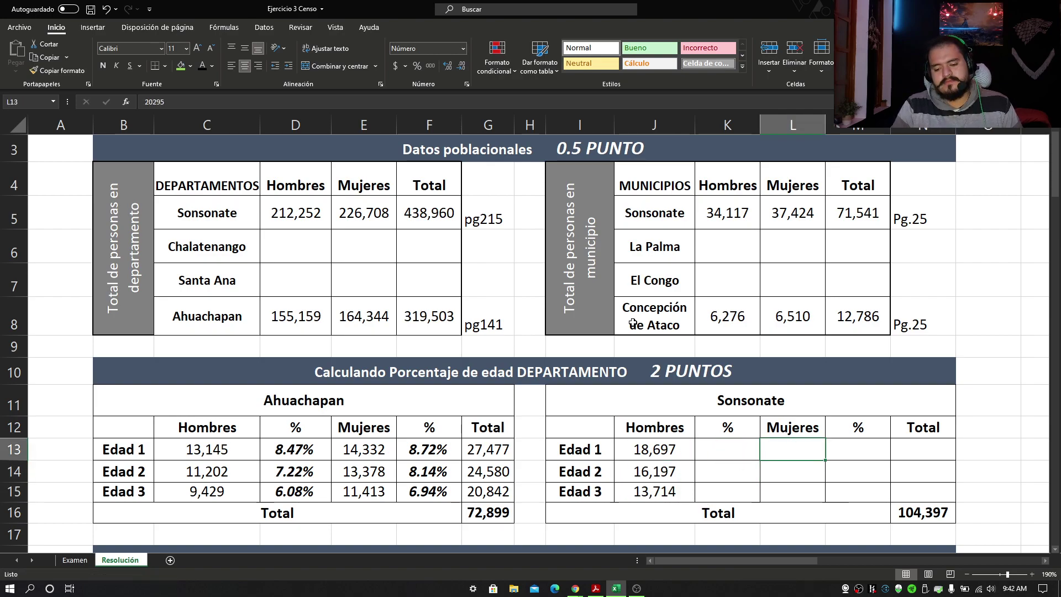
left_click(202, 67)
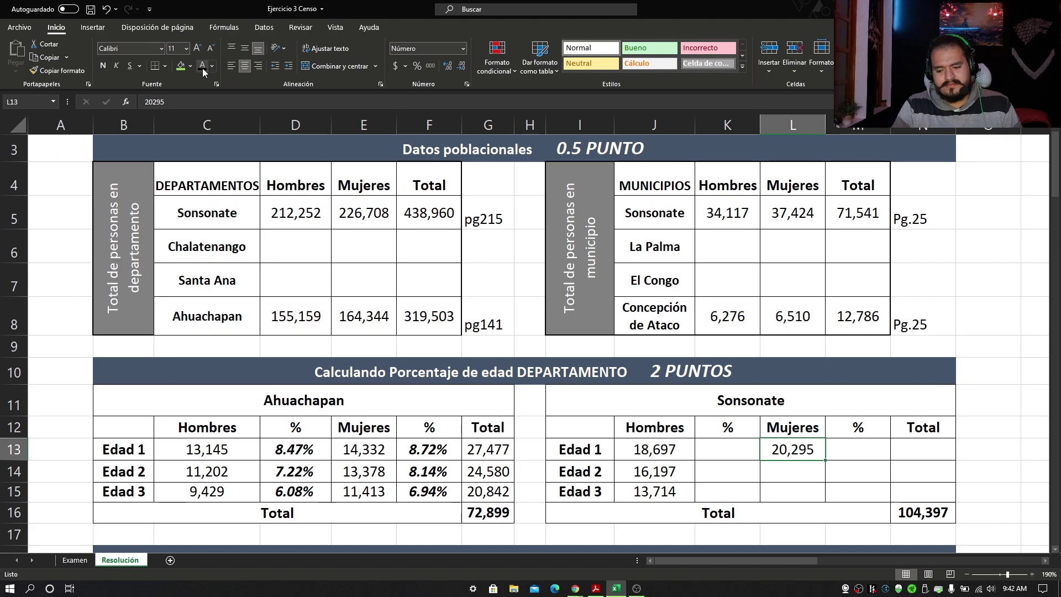
left_click(794, 471)
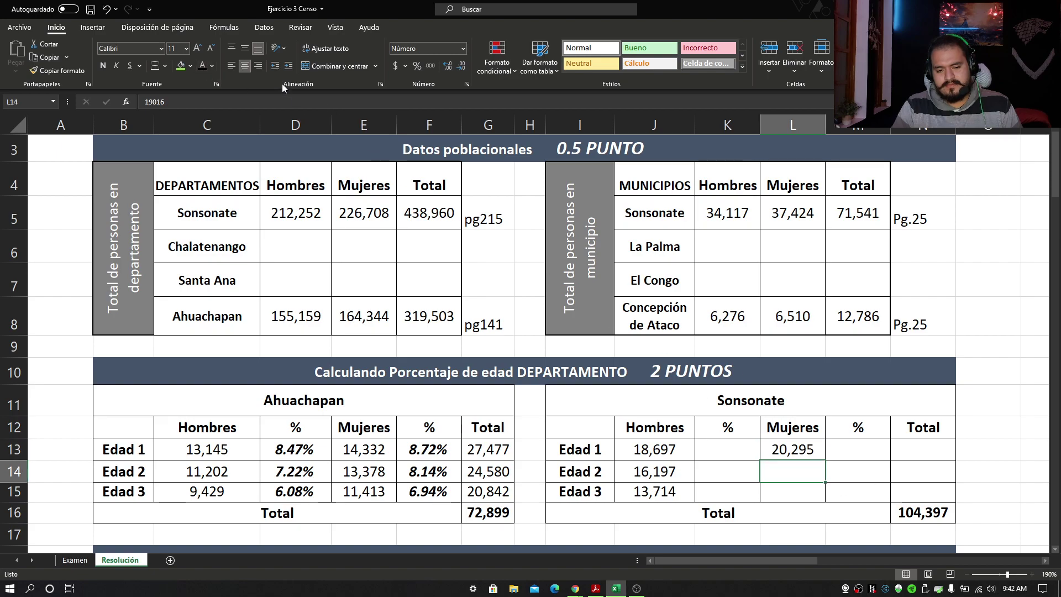
left_click(200, 68)
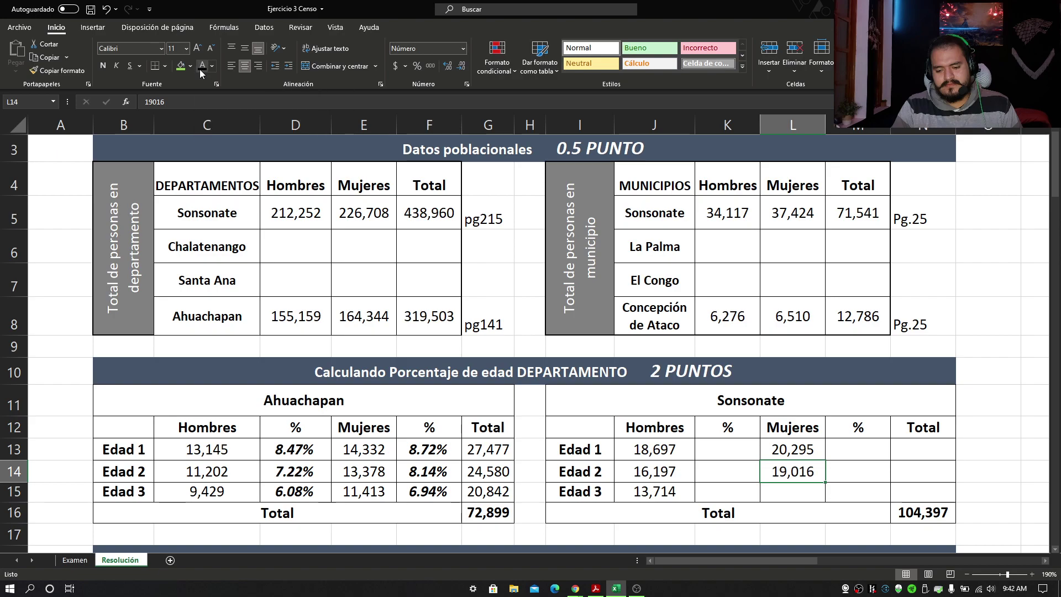
left_click(801, 490)
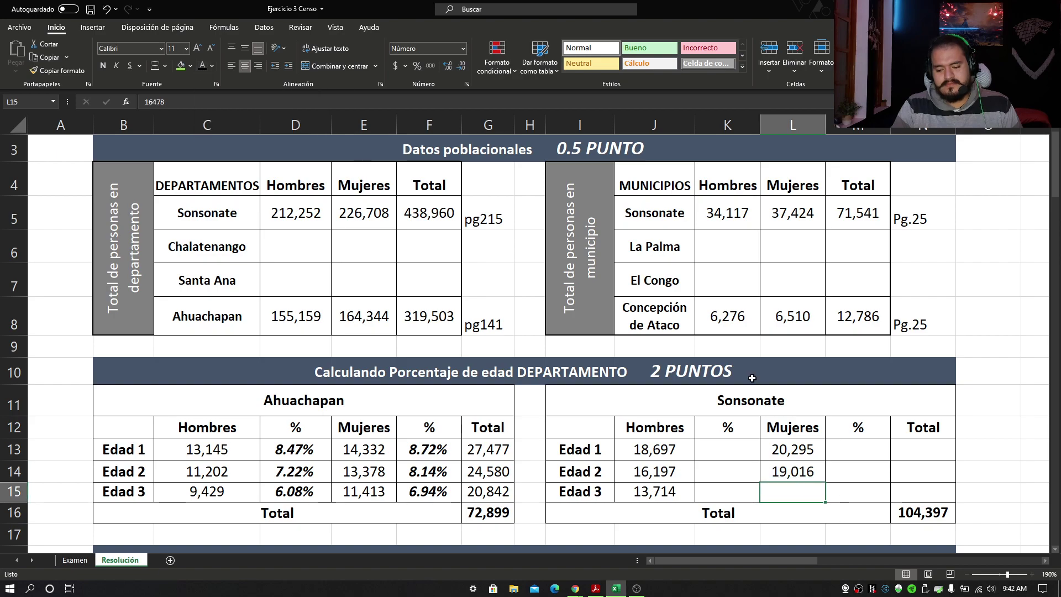
left_click(202, 67)
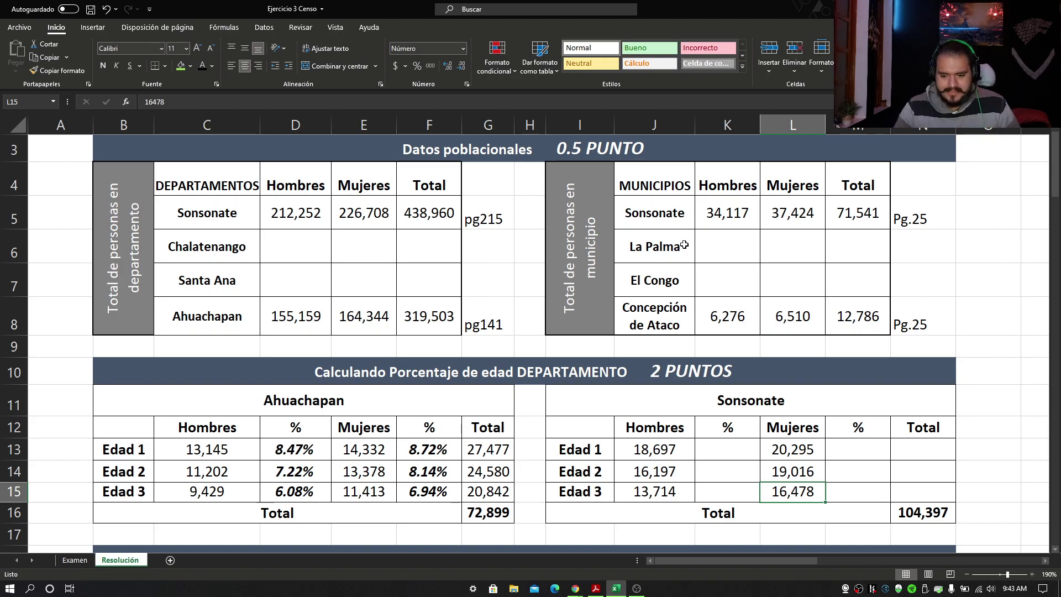
Apply the black font colour to Sonsonate's total formulas for the three age groups in N13:N15, and check the sum formula in N16.
left_click(749, 449)
left_click(860, 445)
left_click(765, 450)
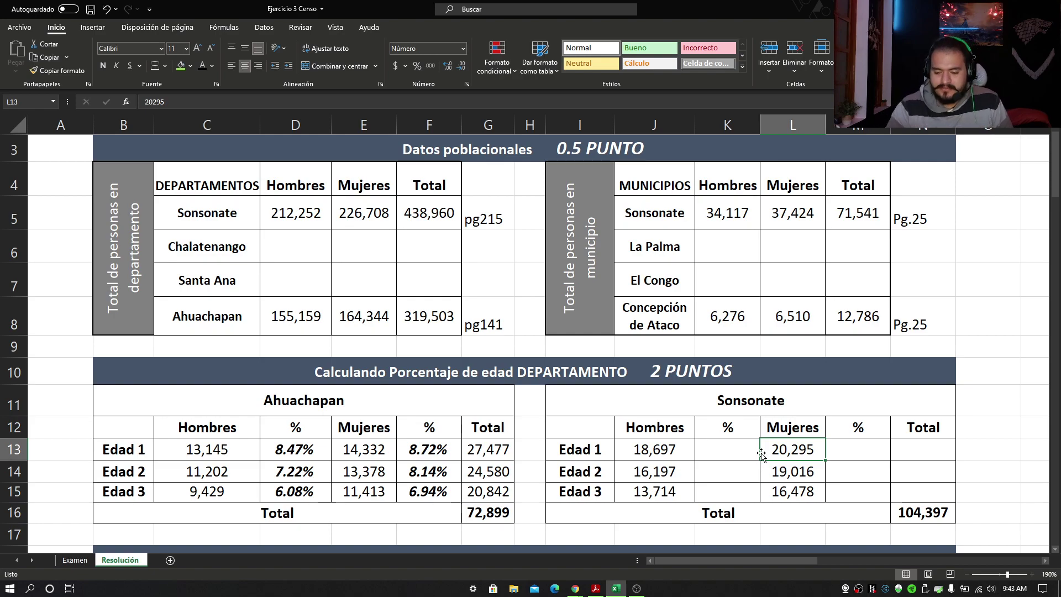
left_click(914, 446)
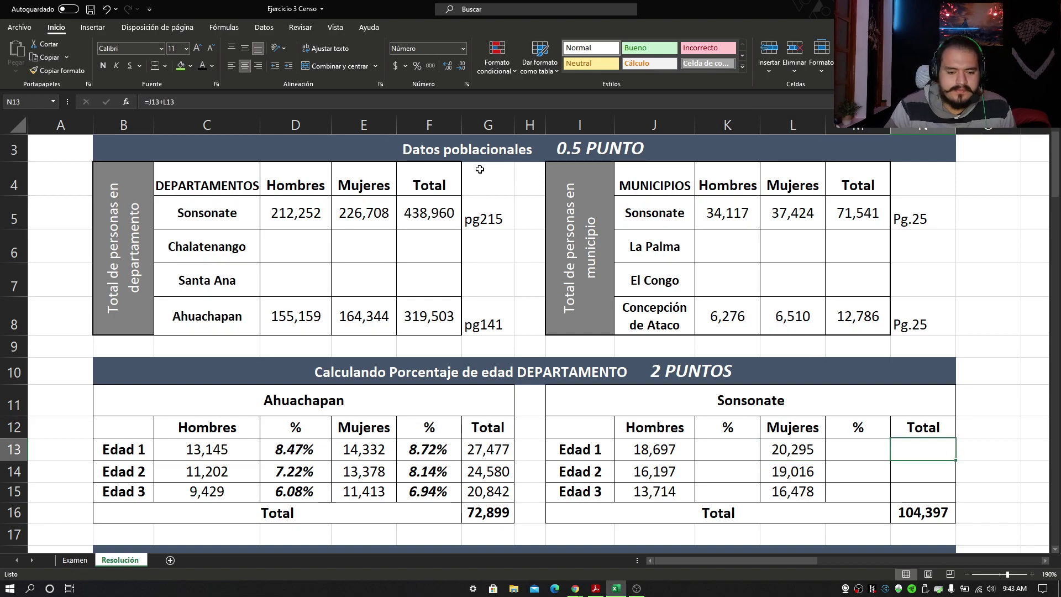
left_click(201, 69)
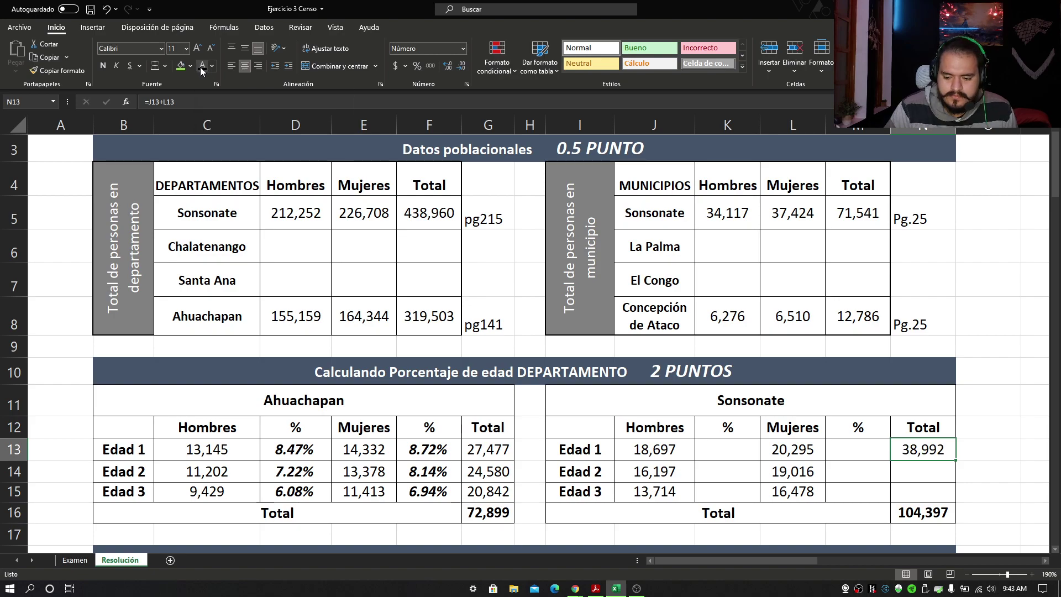
left_click(918, 475)
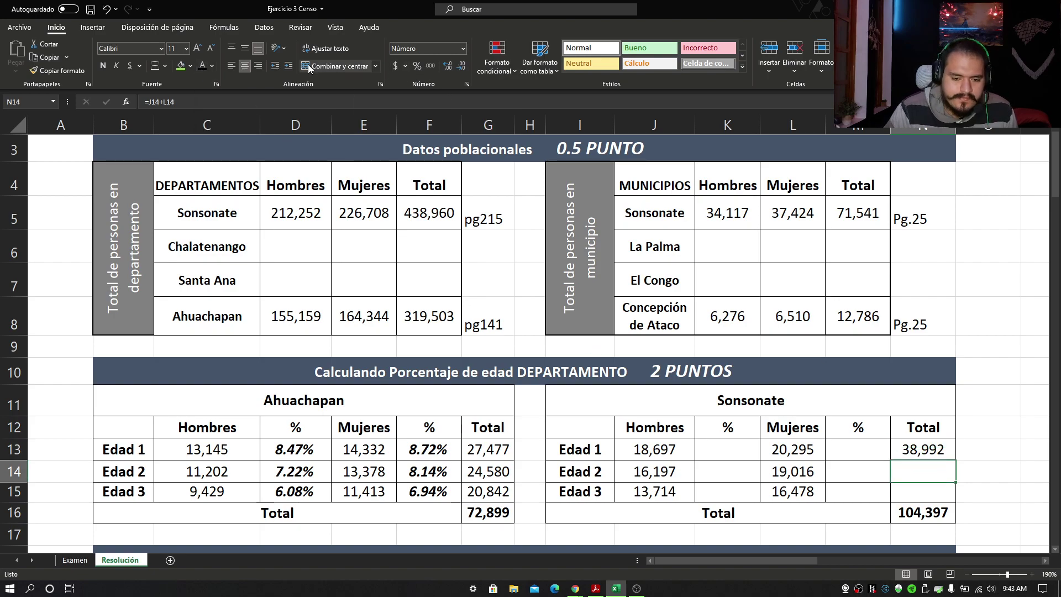
left_click(207, 65)
left_click(912, 496)
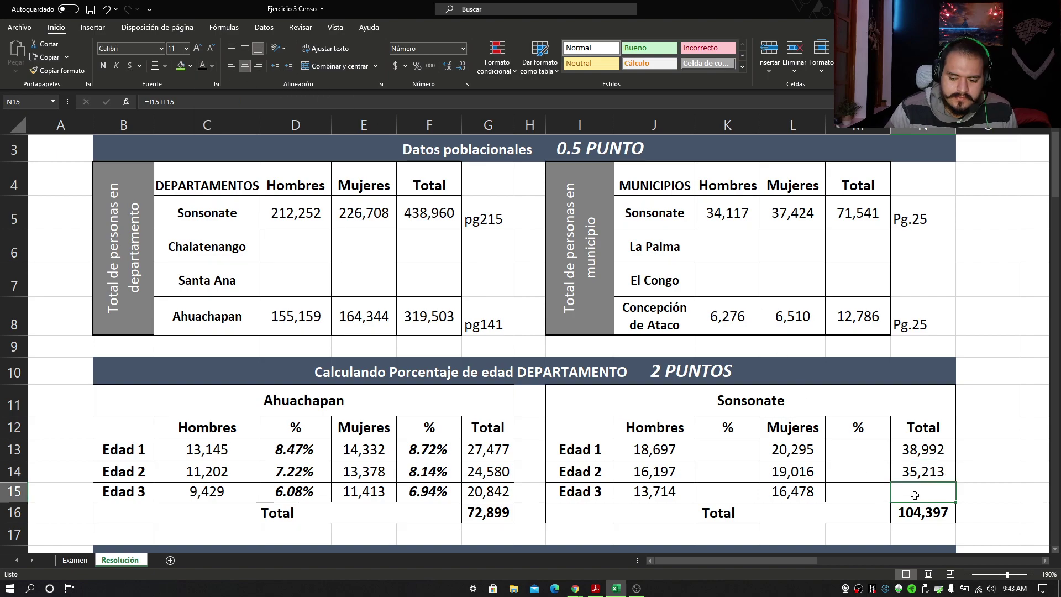
left_click(201, 68)
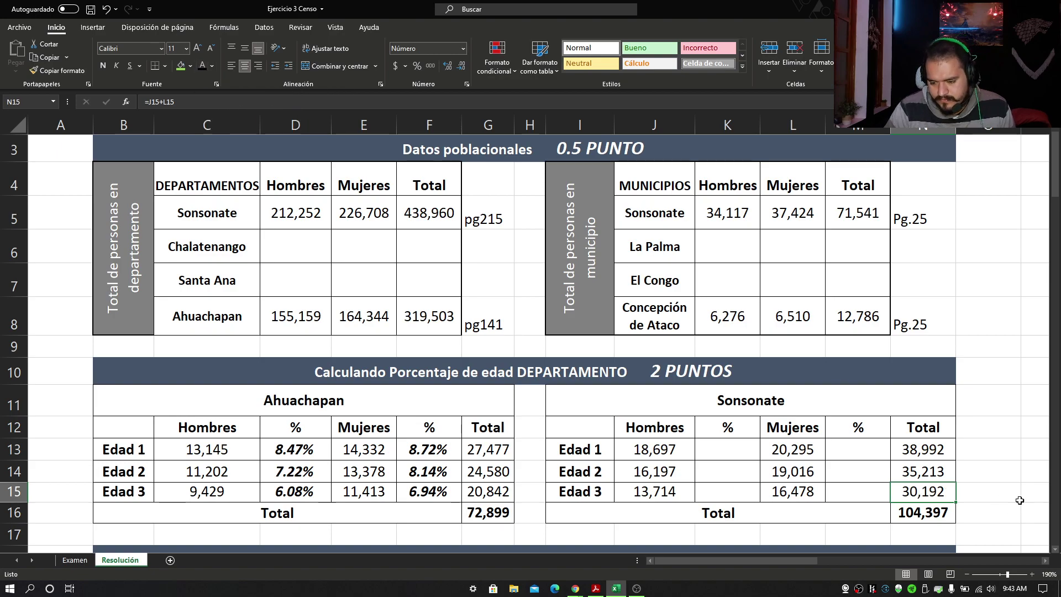
key("Down")
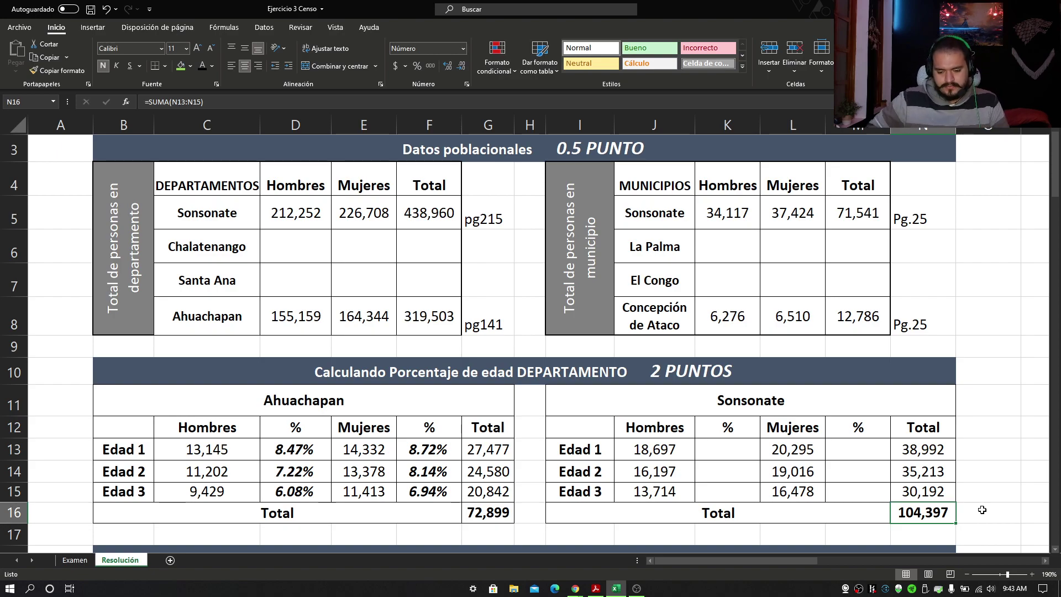
Apply the black font colour to Sonsonate's men's percentage formulas for Edad 1, Edad 2 and Edad 3 in K13:K15.
left_click(749, 447)
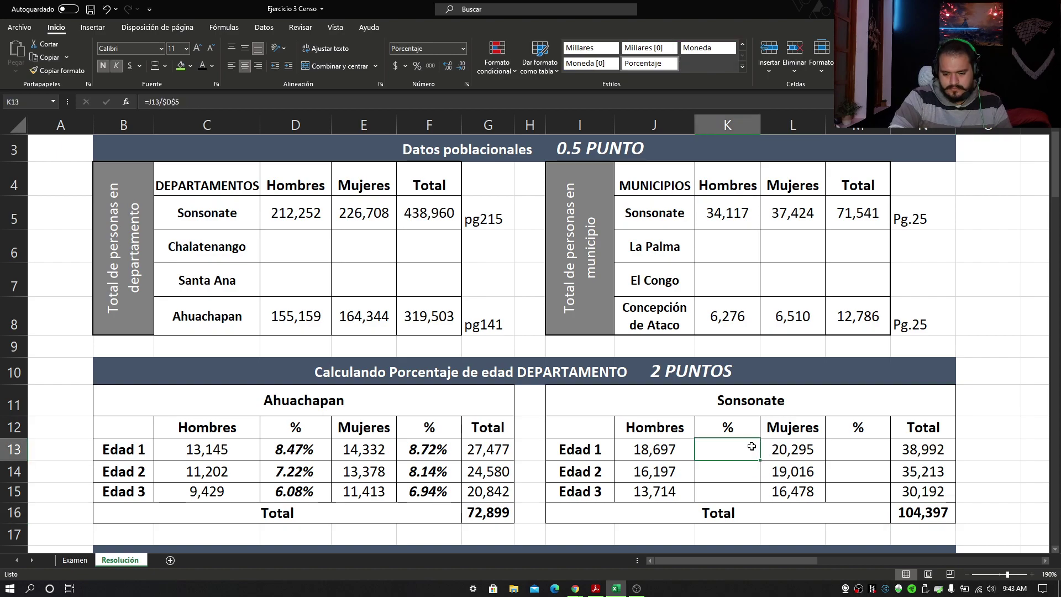
left_click(202, 65)
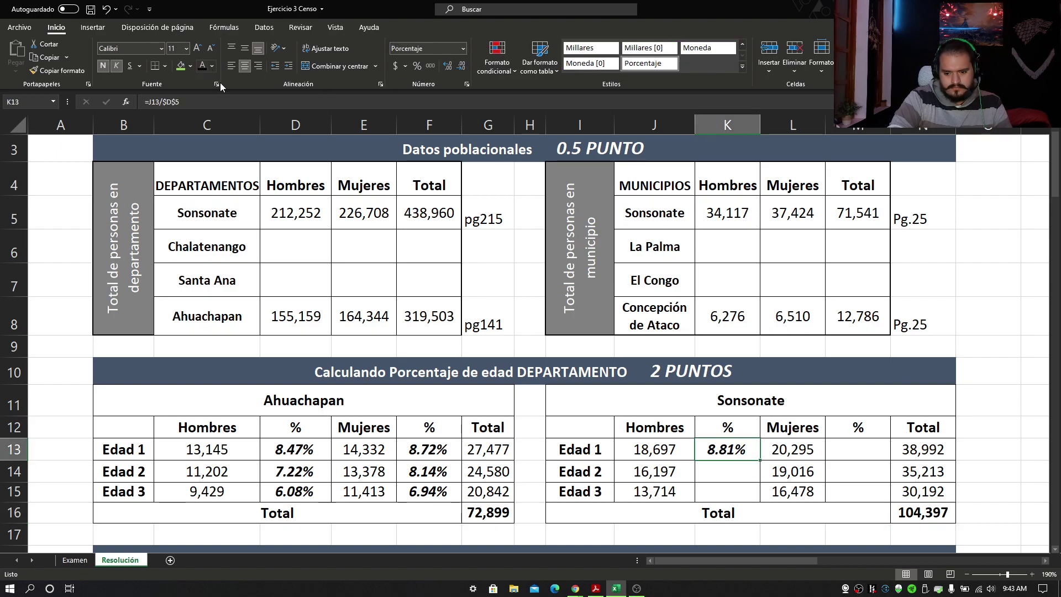
key("Down")
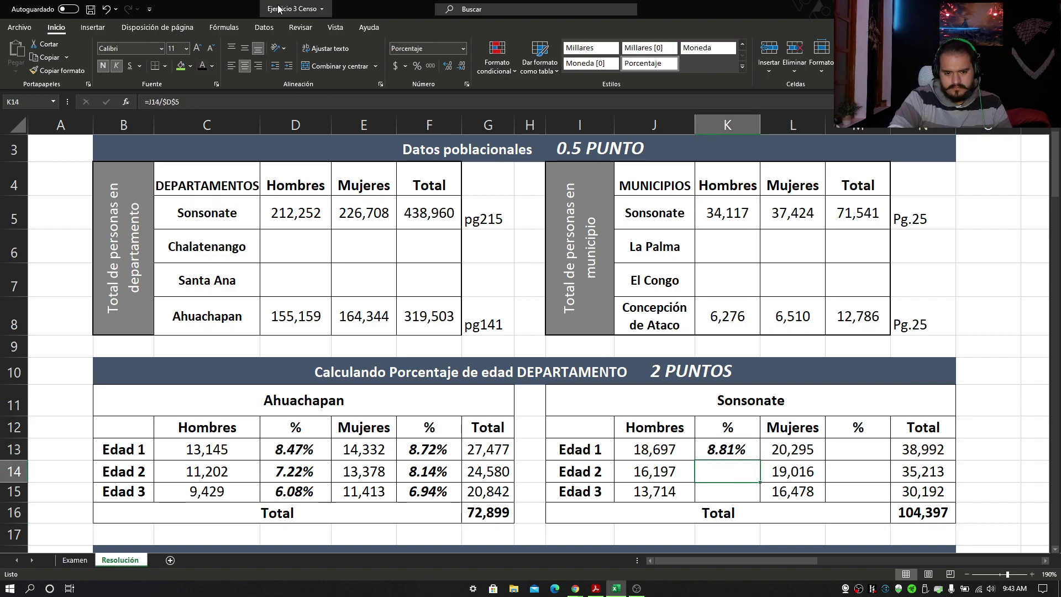
left_click(203, 71)
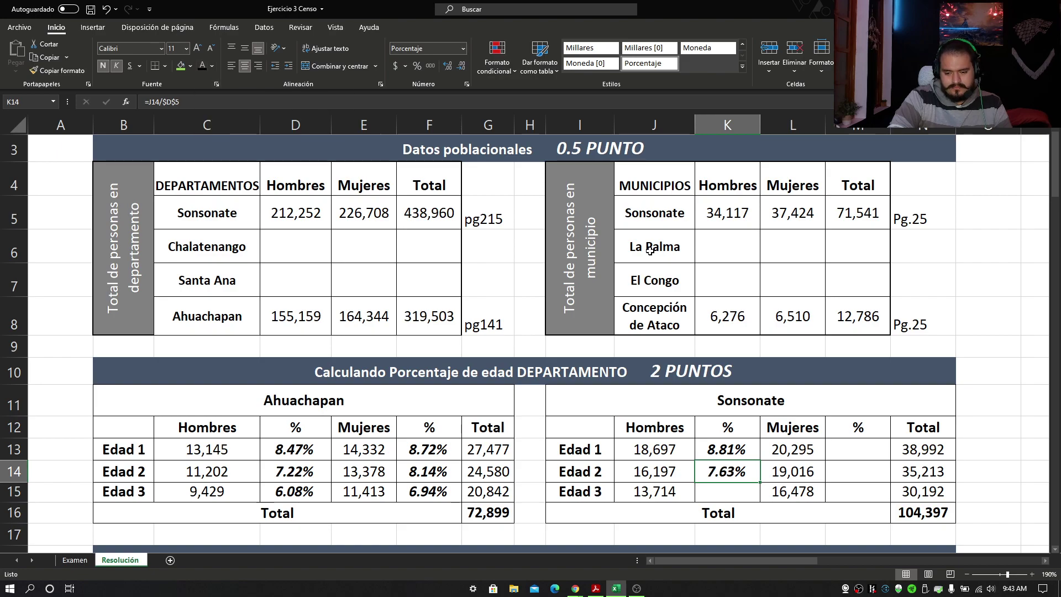
left_click(706, 495)
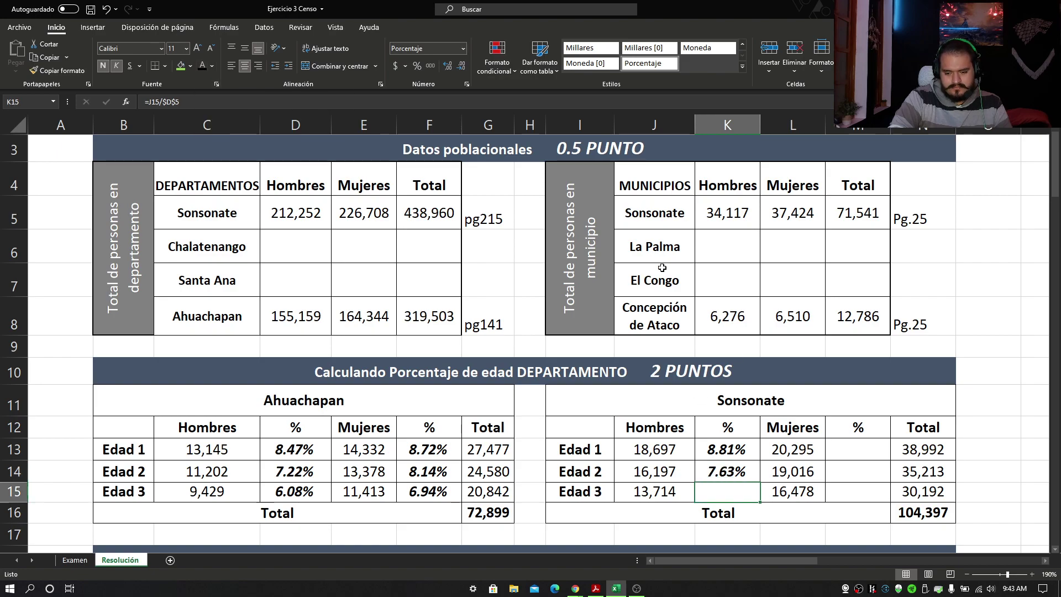
left_click(202, 69)
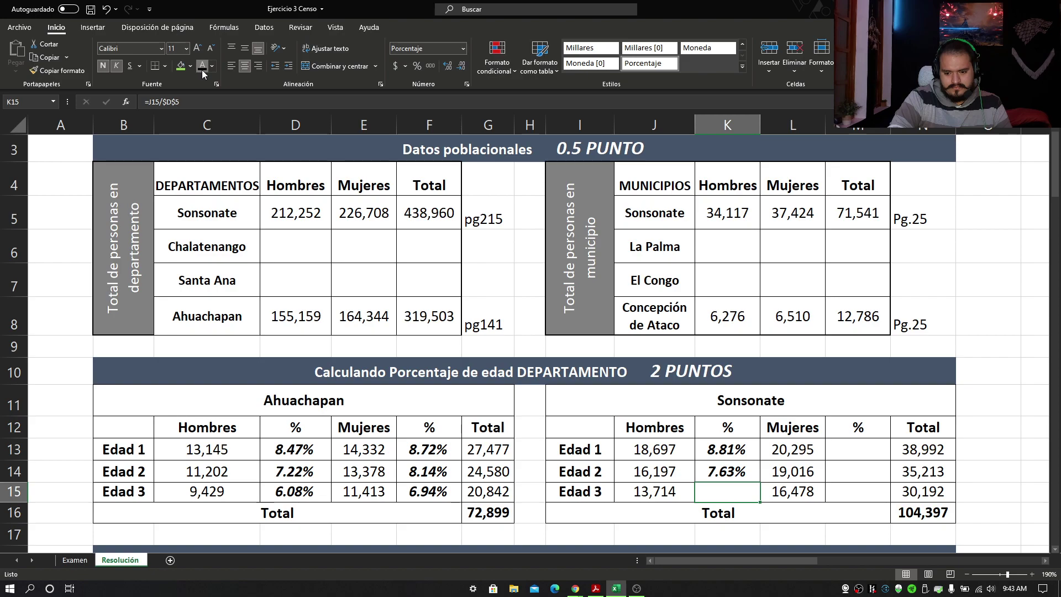
Apply the black font colour to Sonsonate's women's percentage formulas for Edad 1, Edad 2 and Edad 3 in M13:M15.
left_click(855, 446)
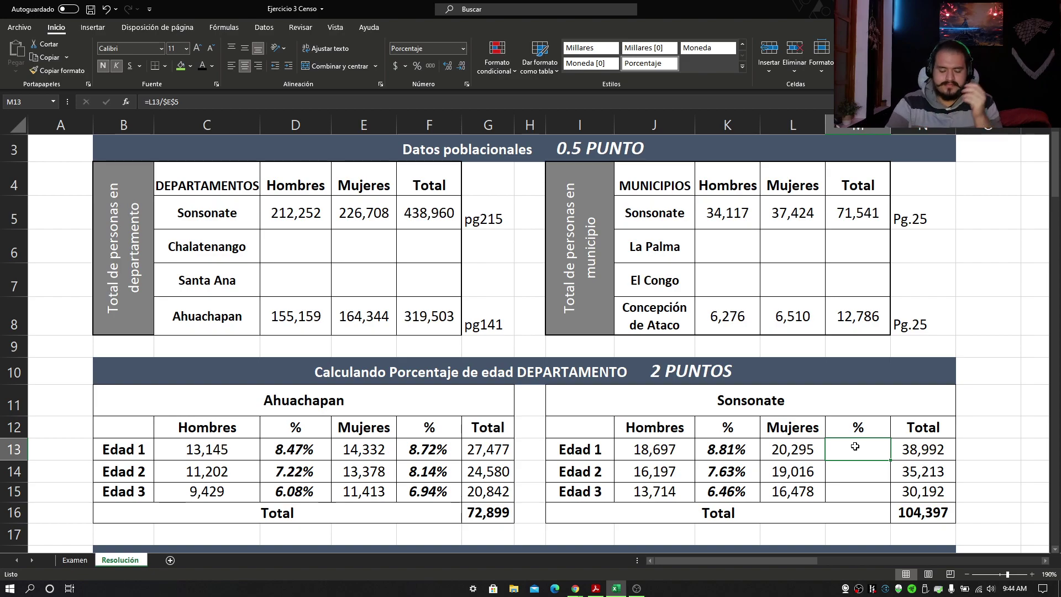
left_click(202, 66)
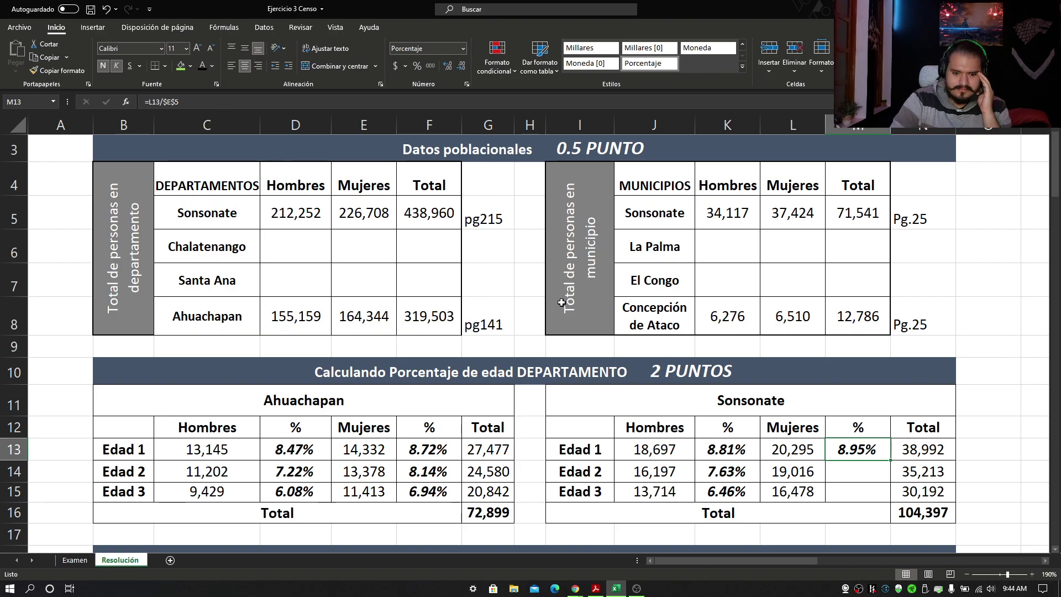
left_click(856, 488)
left_click(827, 466)
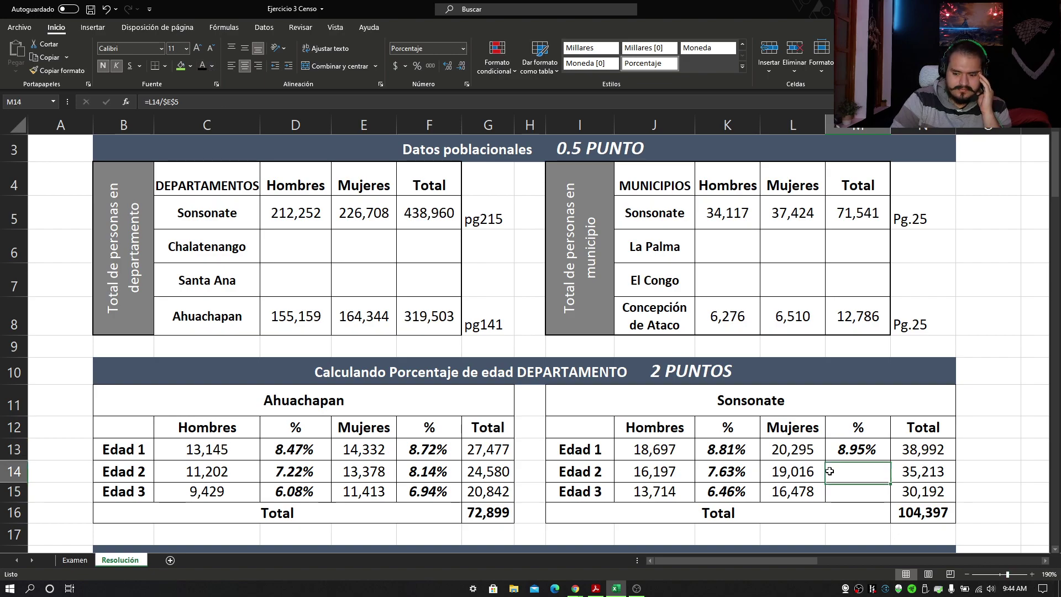
left_click(204, 65)
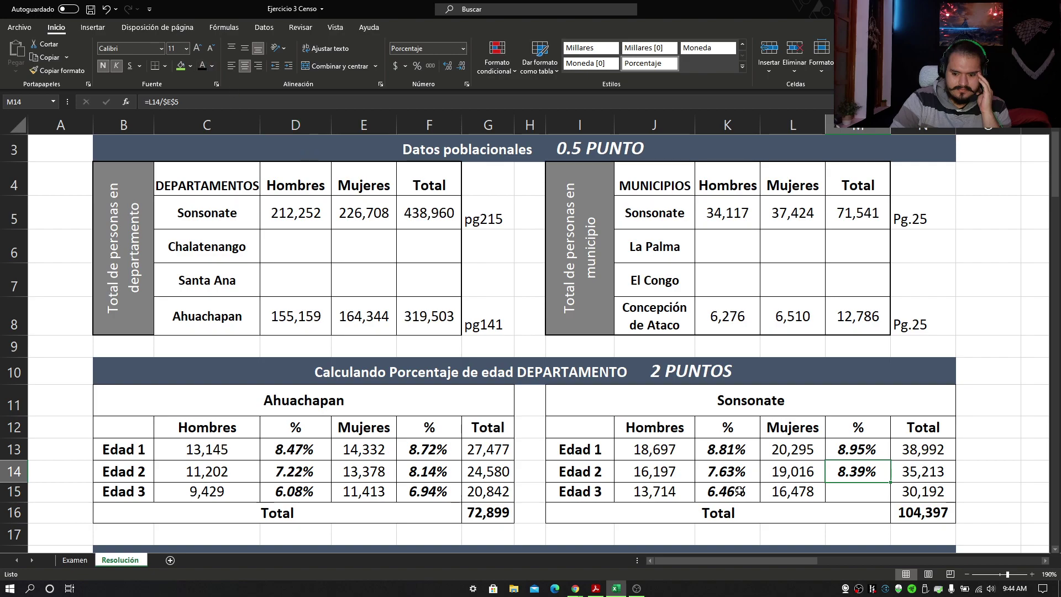
left_click(835, 494)
left_click(203, 65)
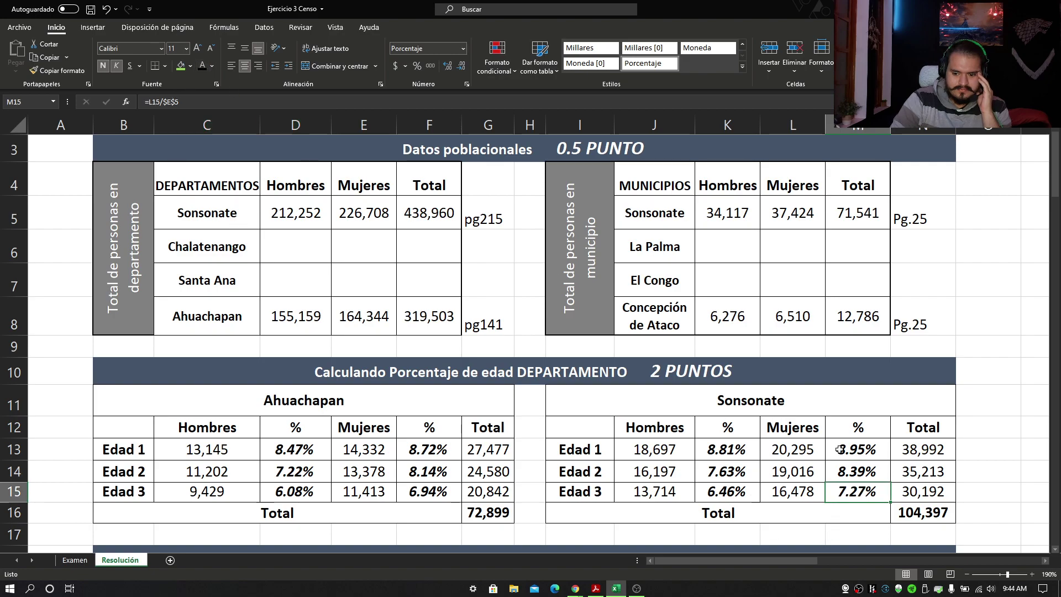
left_click(971, 430)
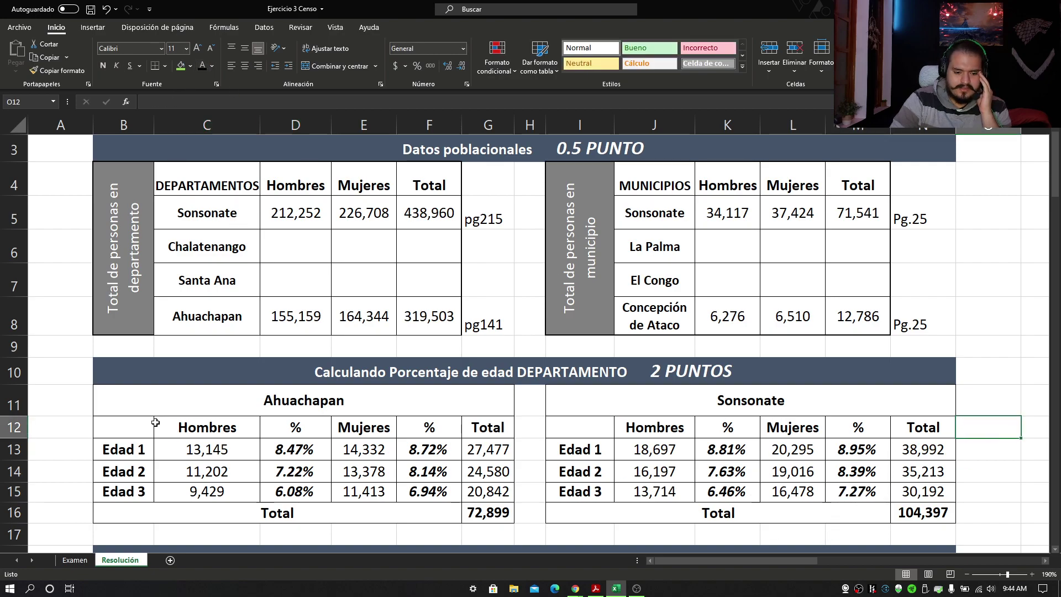
Examine the completed department age tables in B12:N16 and the Concepción de Ataco cells in C21:G23.
left_click_drag(150, 423, 916, 518)
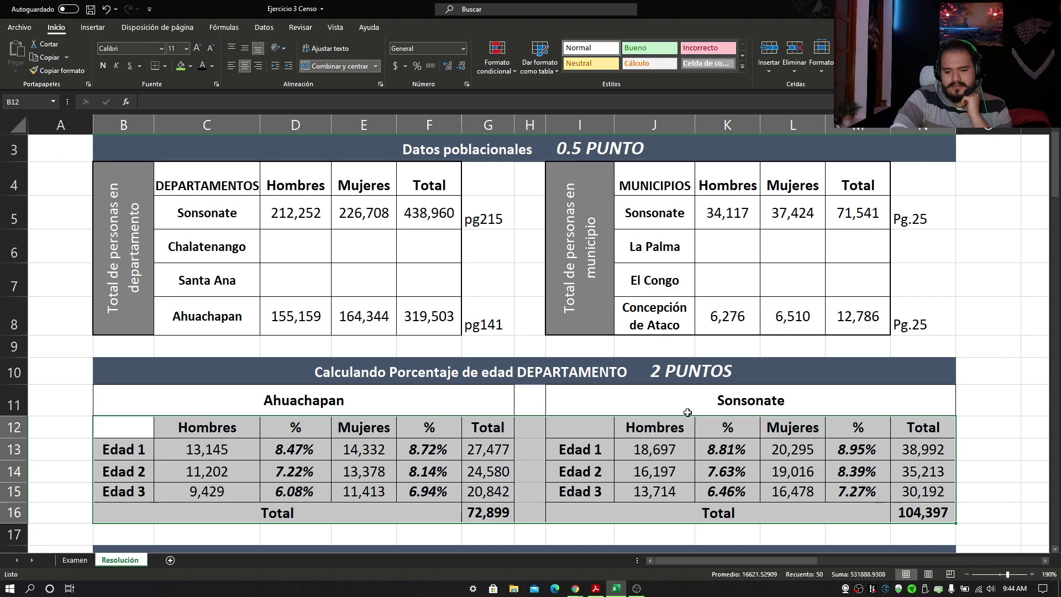
left_click(985, 371)
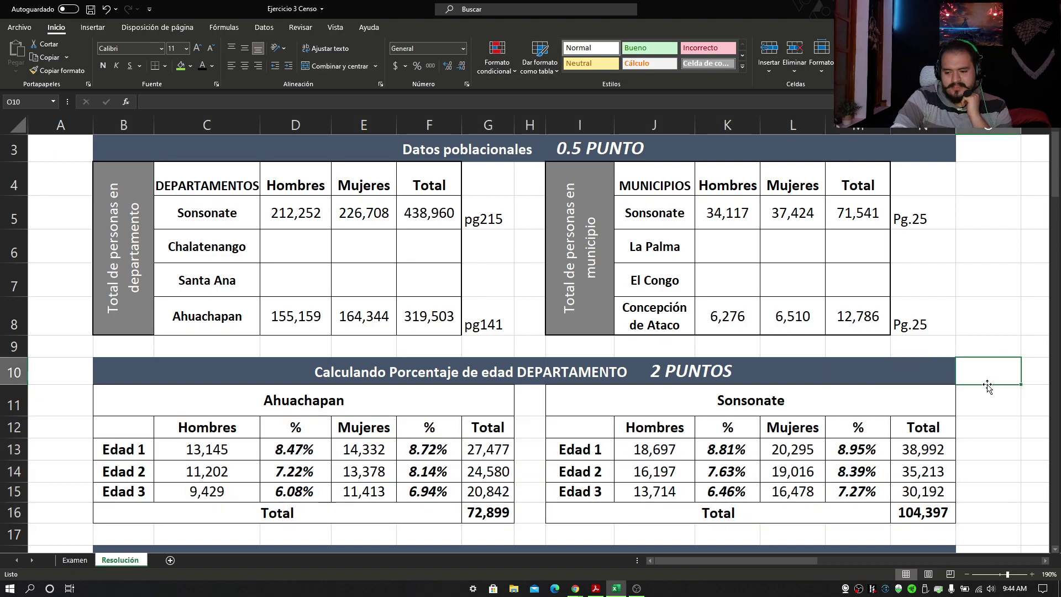
scroll(985, 396, "down", 2)
scroll(984, 397, "down", 2)
scroll(983, 398, "up", 1)
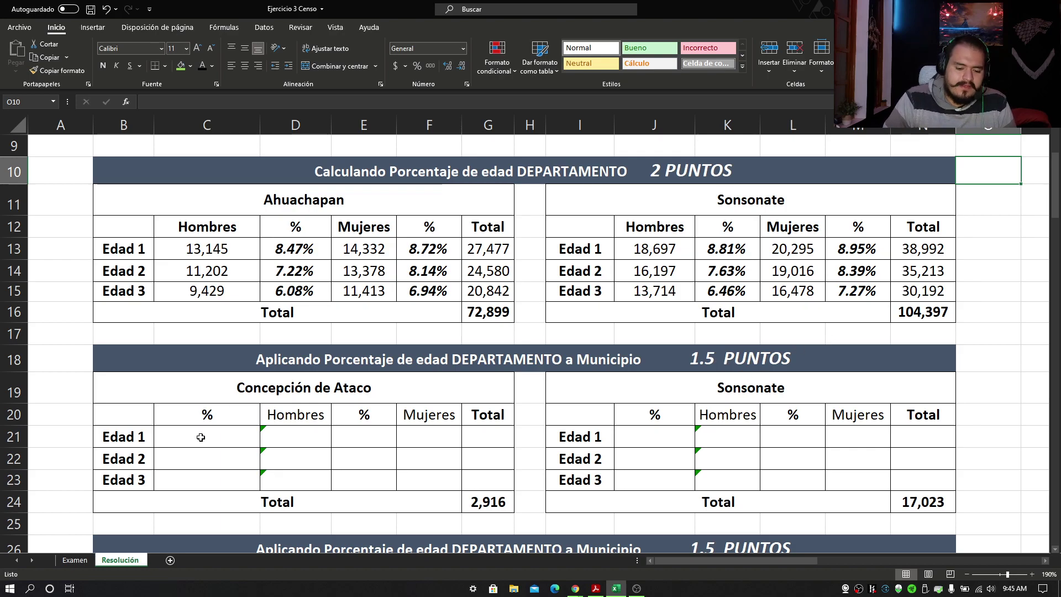
left_click_drag(203, 436, 209, 480)
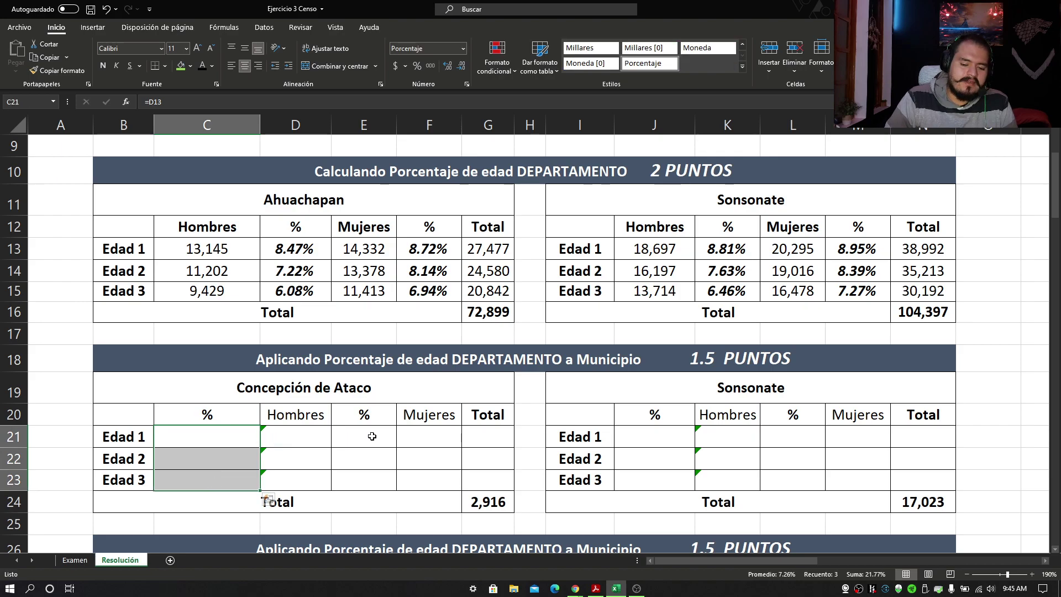
left_click_drag(227, 436, 392, 473)
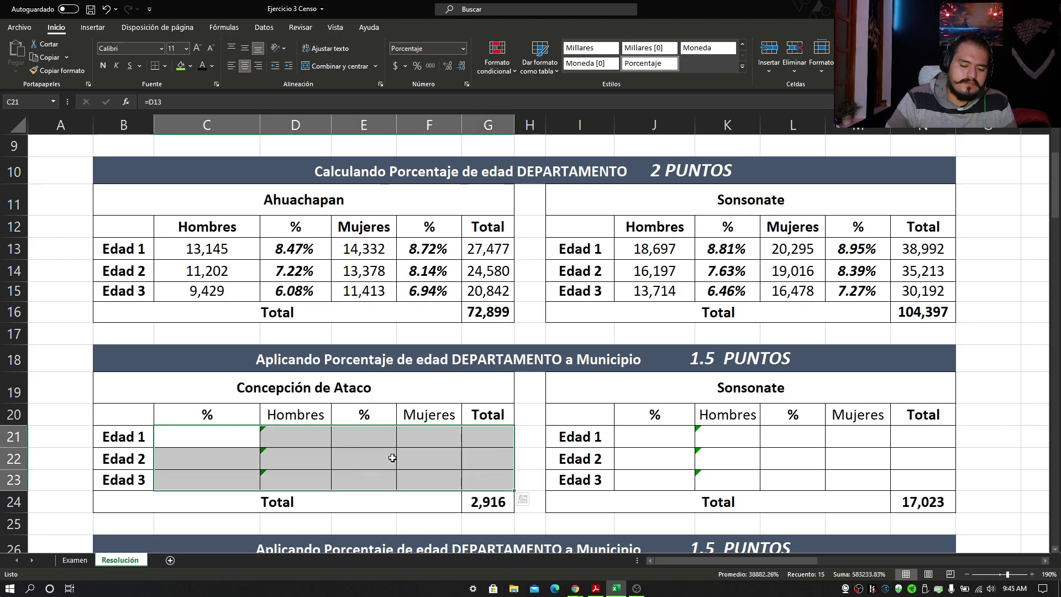
left_click(217, 428)
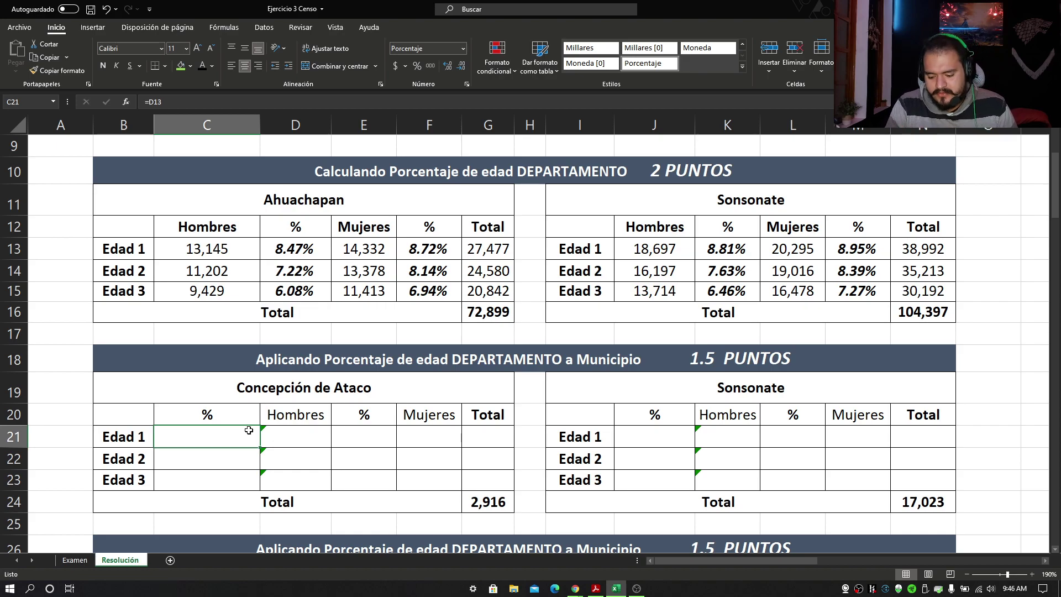
type("=")
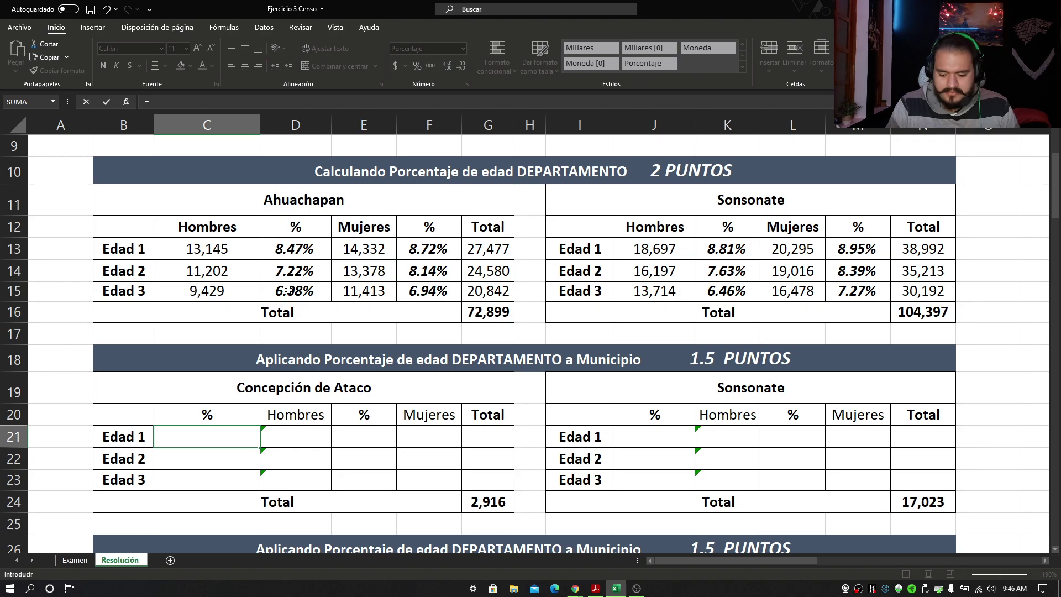
left_click(291, 250)
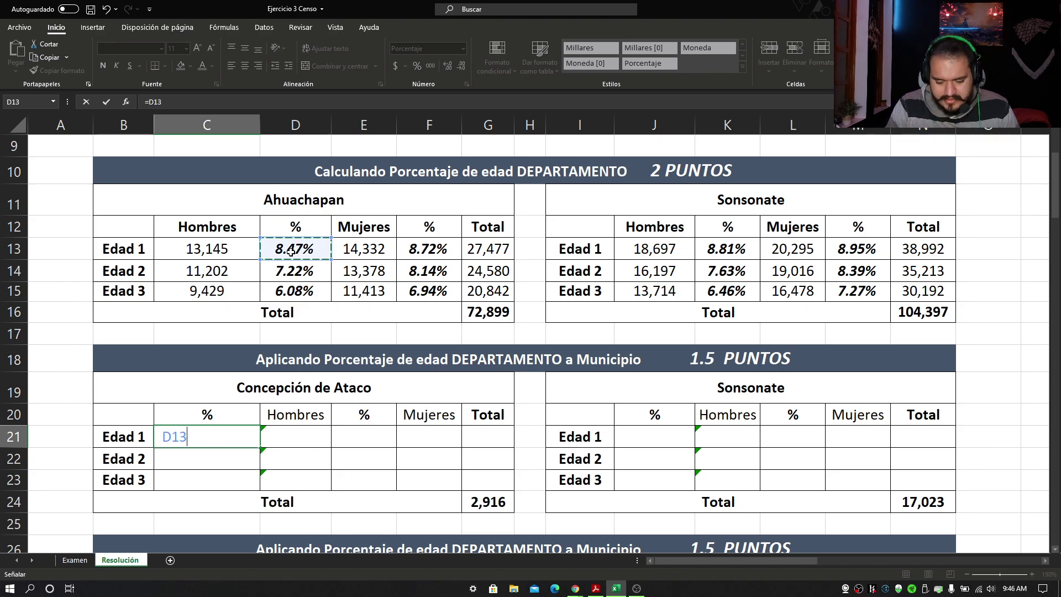
key("Escape")
key("Up")
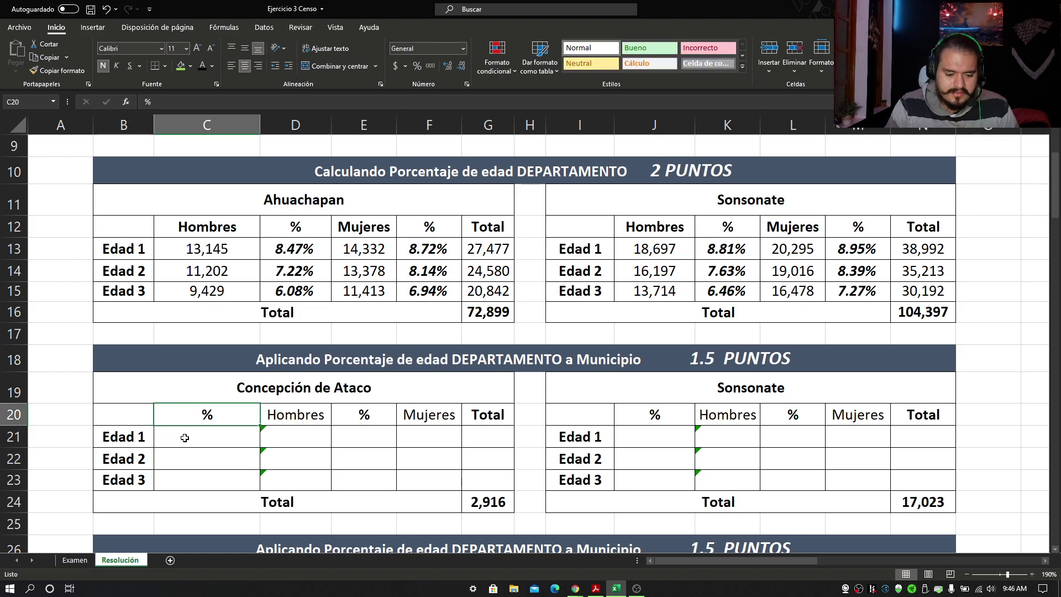
Apply the black font colour to the men's percentage in C21, fill it down to C23, and check its source cell D13.
left_click(184, 438)
left_click(200, 68)
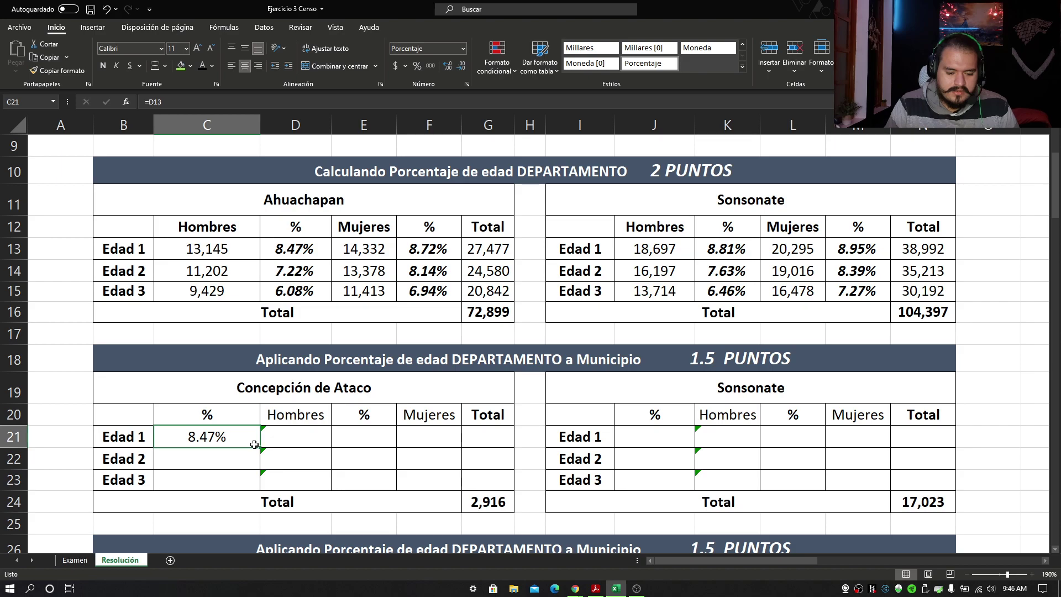
left_click_drag(262, 448, 259, 486)
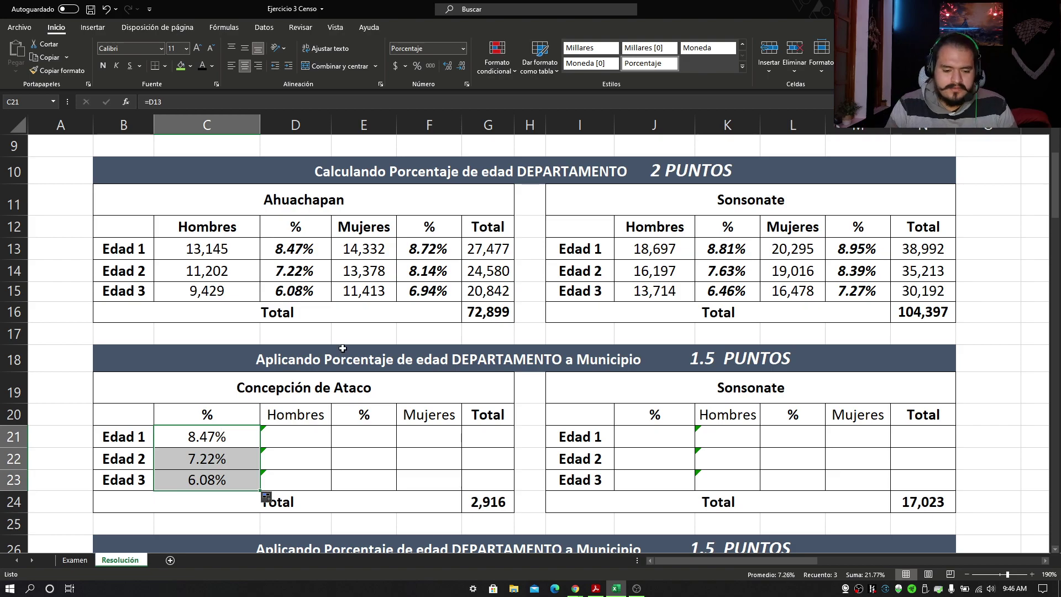
left_click(294, 250)
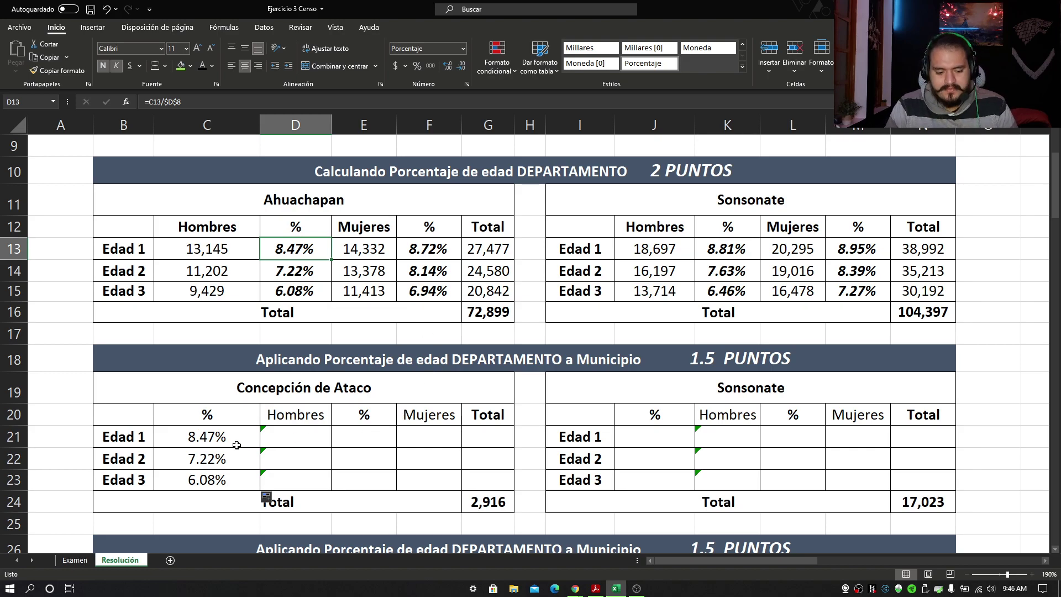
Apply the black font colour to E21, enter =F13 as Concepción de Ataco's women's percentage, and fill it down to E23.
left_click(360, 434)
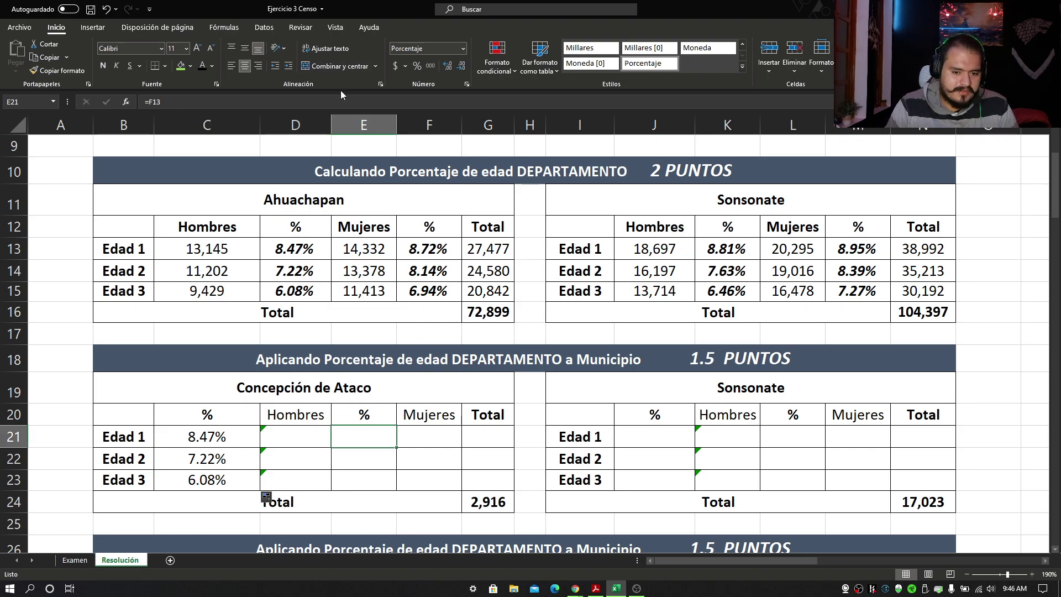
left_click(203, 67)
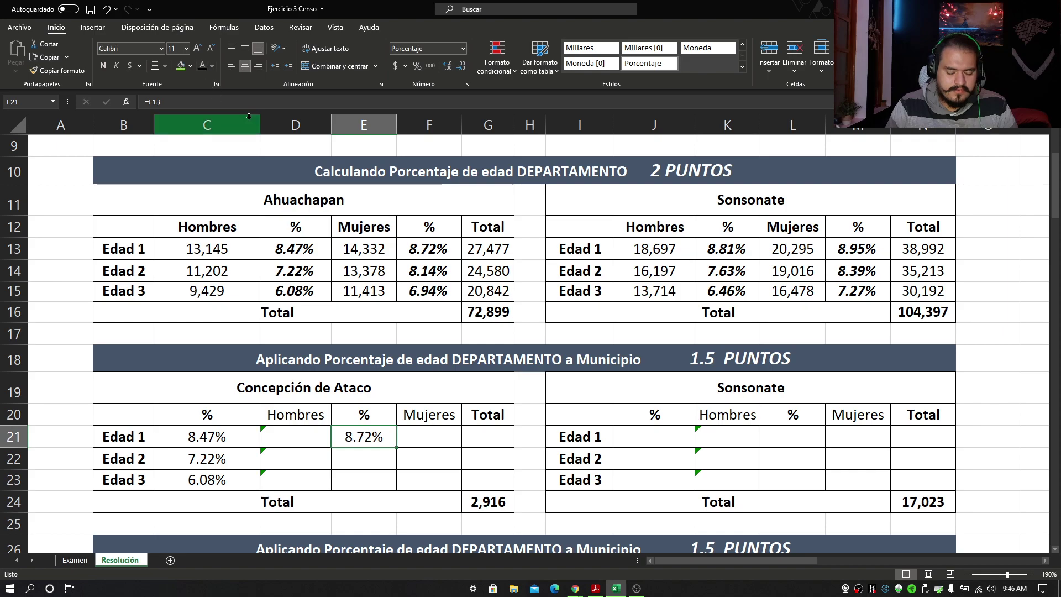
type("=")
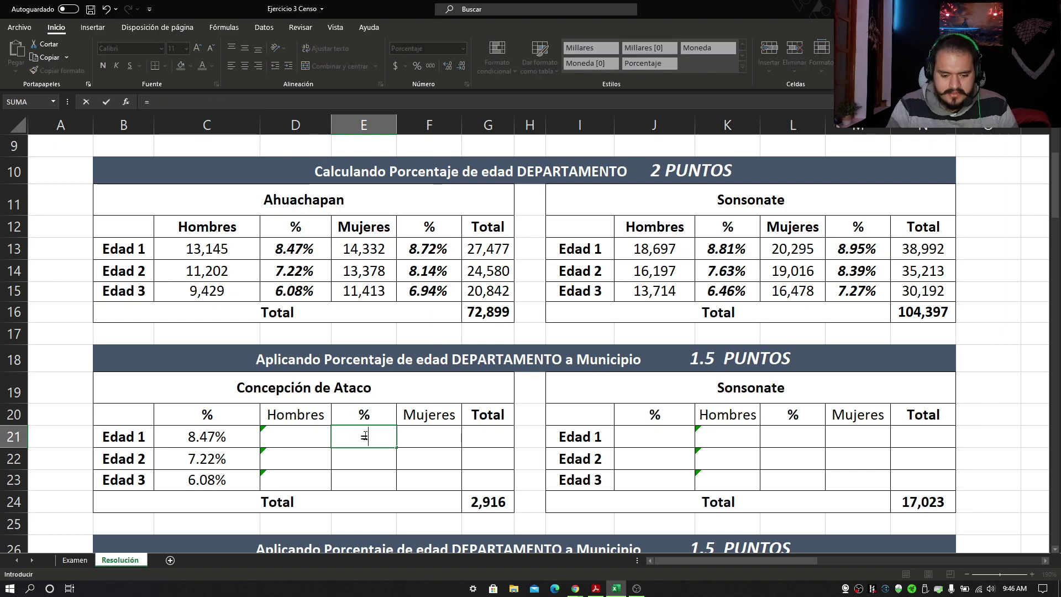
left_click(426, 249)
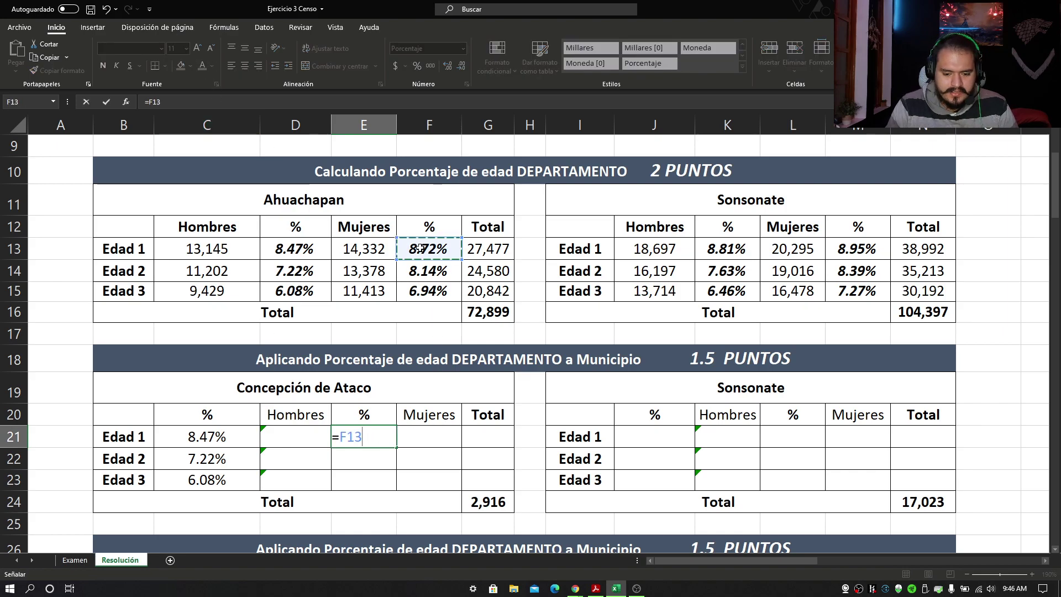
key("ctrl+Return")
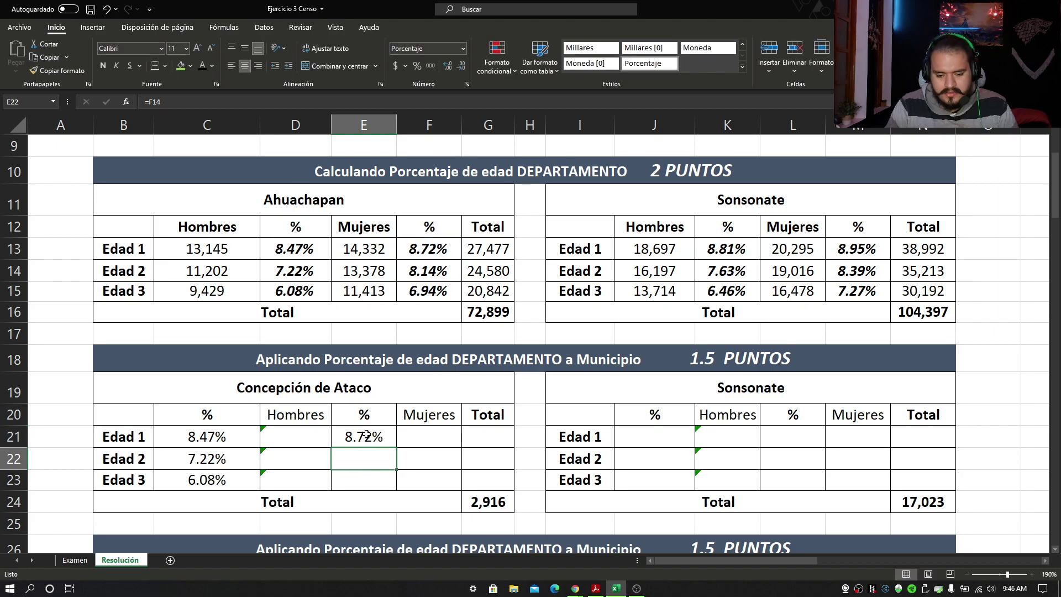
left_click_drag(396, 447, 396, 490)
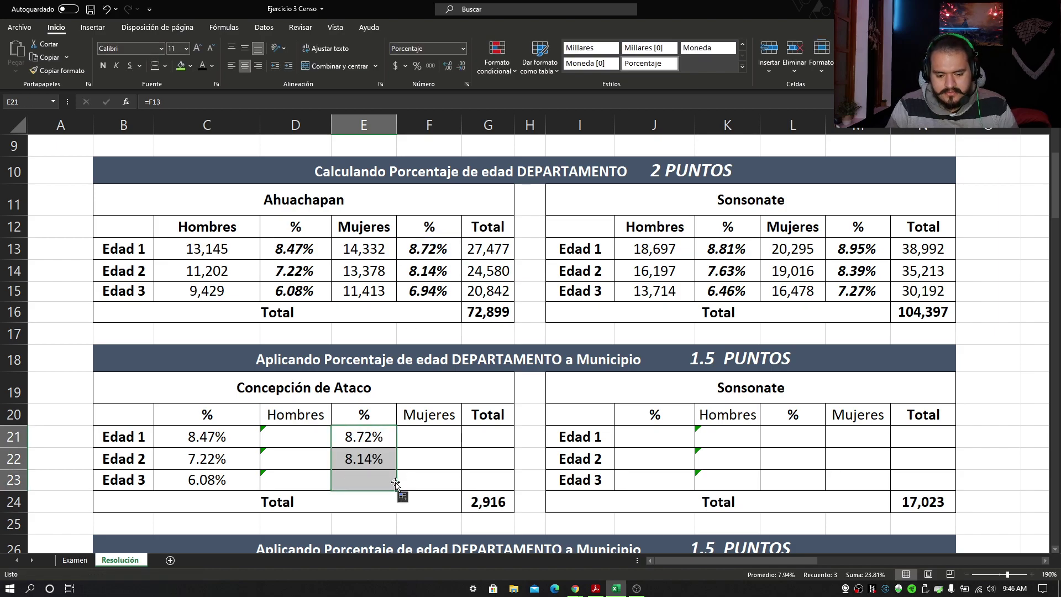
left_click(366, 481)
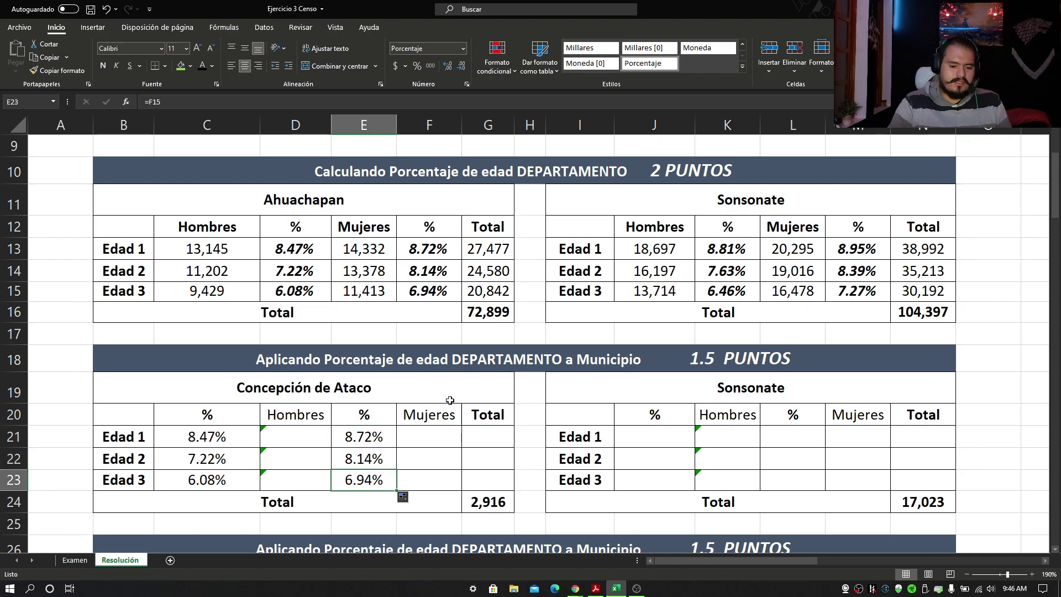
Examine Concepción de Ataco's men's cells for Edad 1 in C21:D21 and the municipal population figures in J5:M8.
left_click(202, 437)
left_click_drag(202, 437, 278, 432)
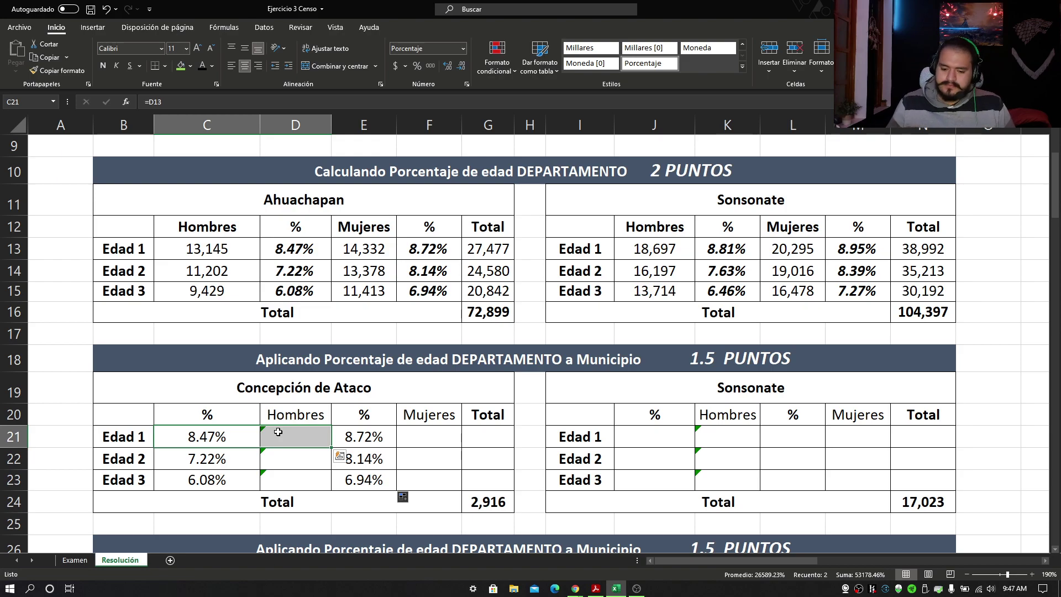
scroll(278, 432, "up", 3)
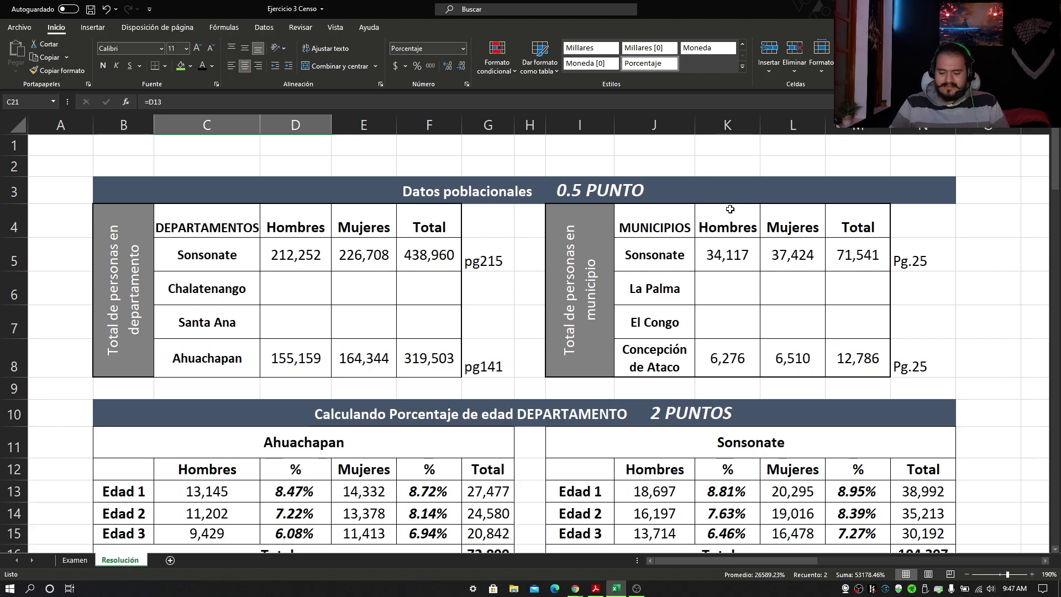
key("Tab")
scroll(741, 179, "up", 3)
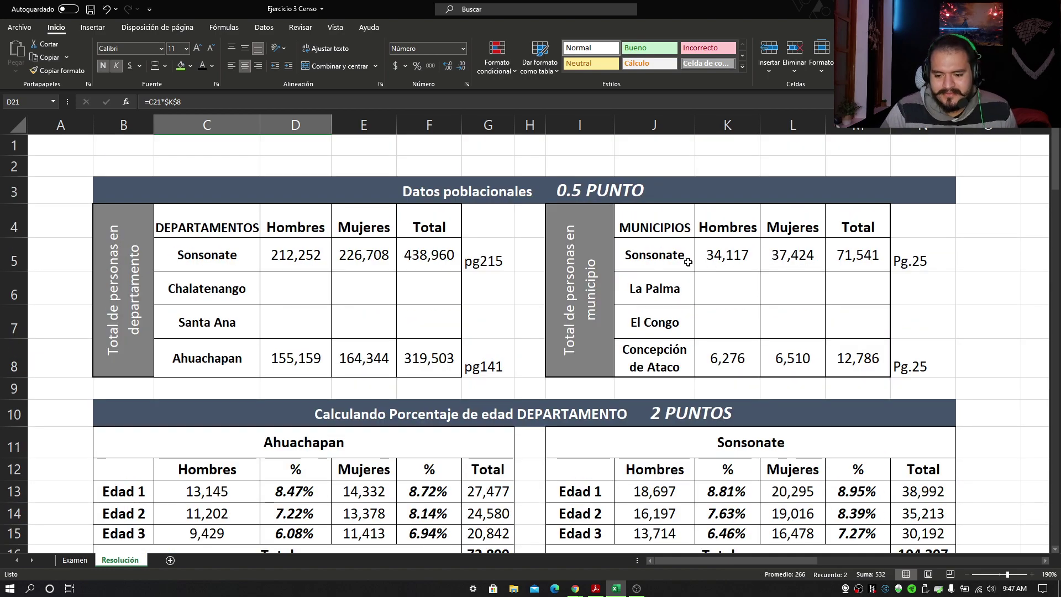
left_click_drag(687, 262, 823, 350)
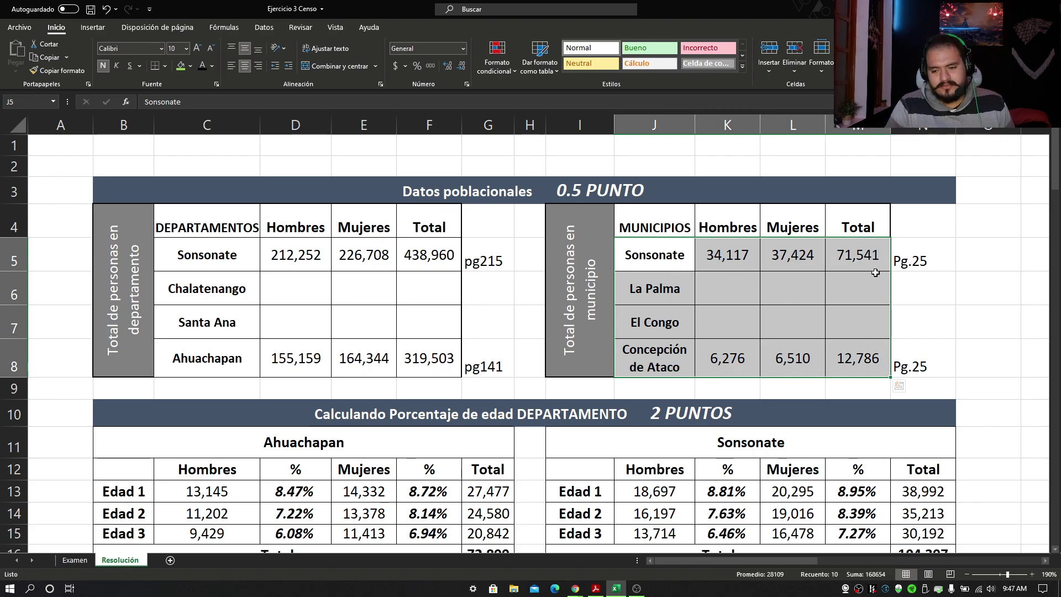
left_click(670, 260)
left_click(674, 354)
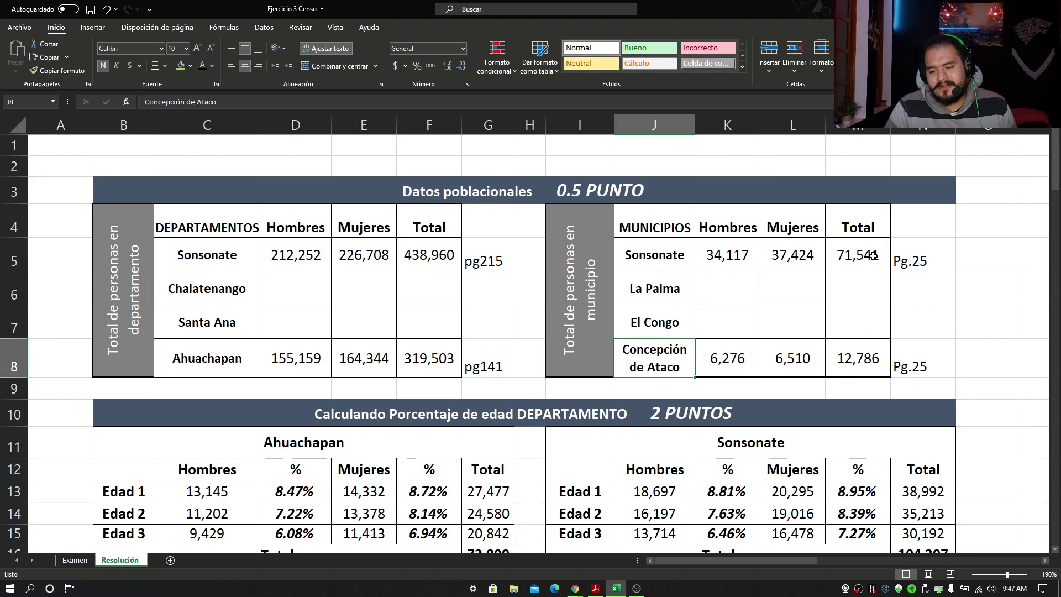
left_click_drag(660, 259, 845, 254)
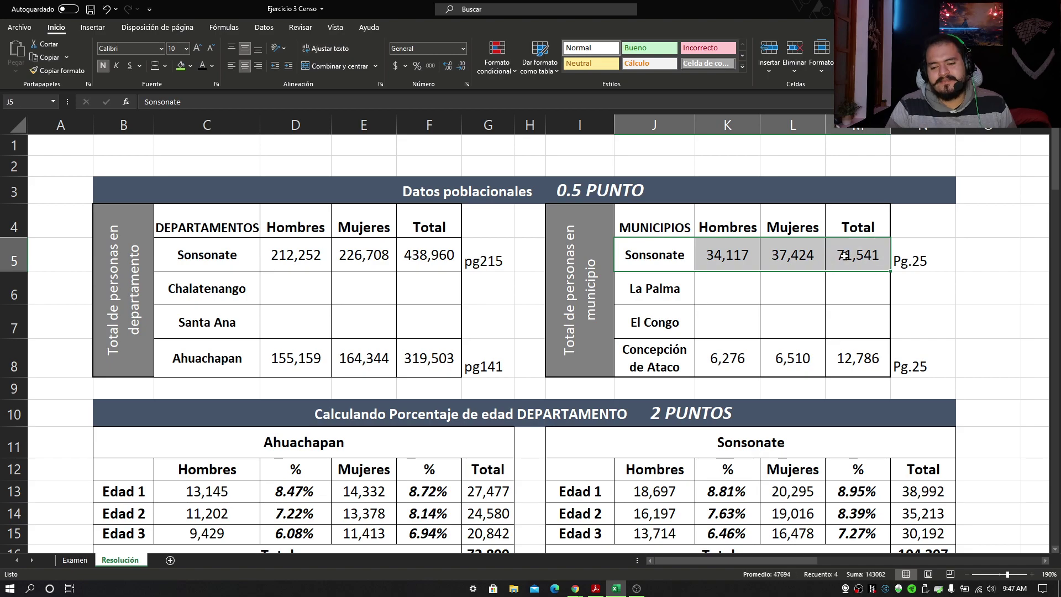
Check the page reference in N5, switch to the census PDF in Adobe Acrobat Reader, and examine the municipal population table on page 25.
left_click(915, 261)
left_click(596, 588)
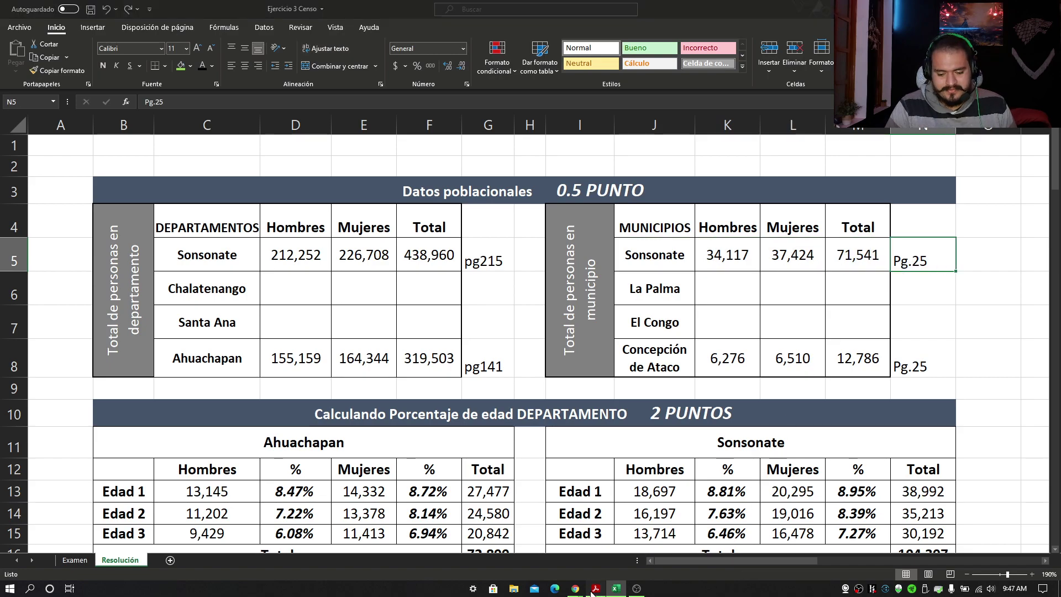
type("25")
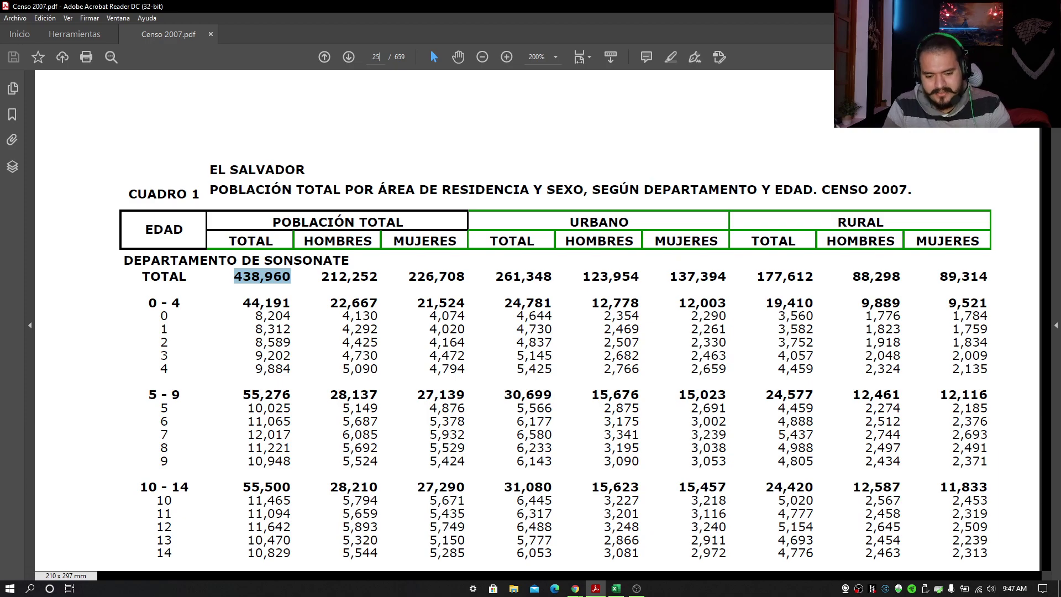
key("Return")
scroll(207, 292, "down", 3)
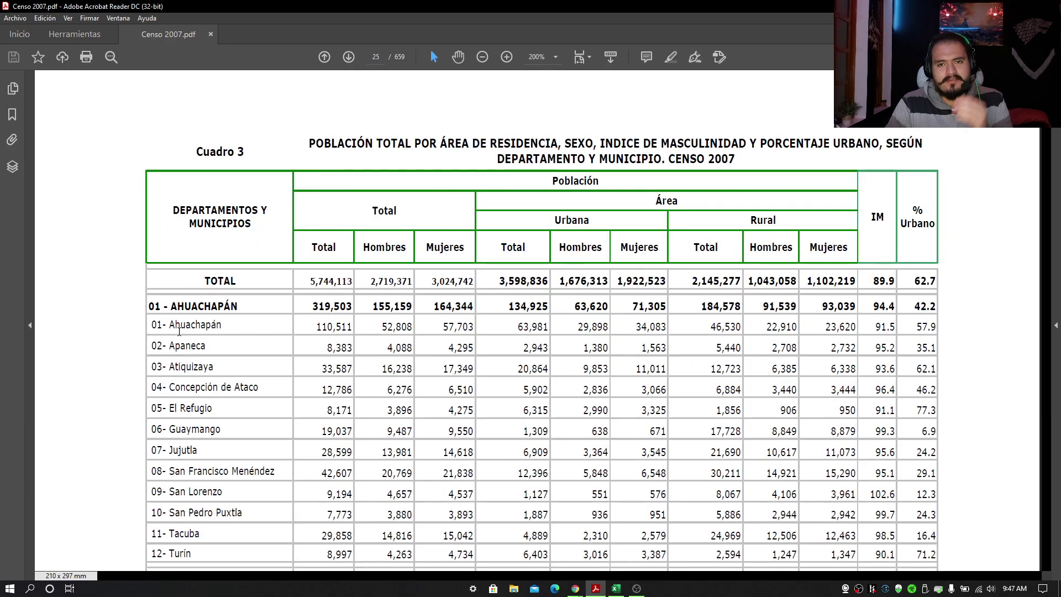
scroll(217, 403, "down", 2)
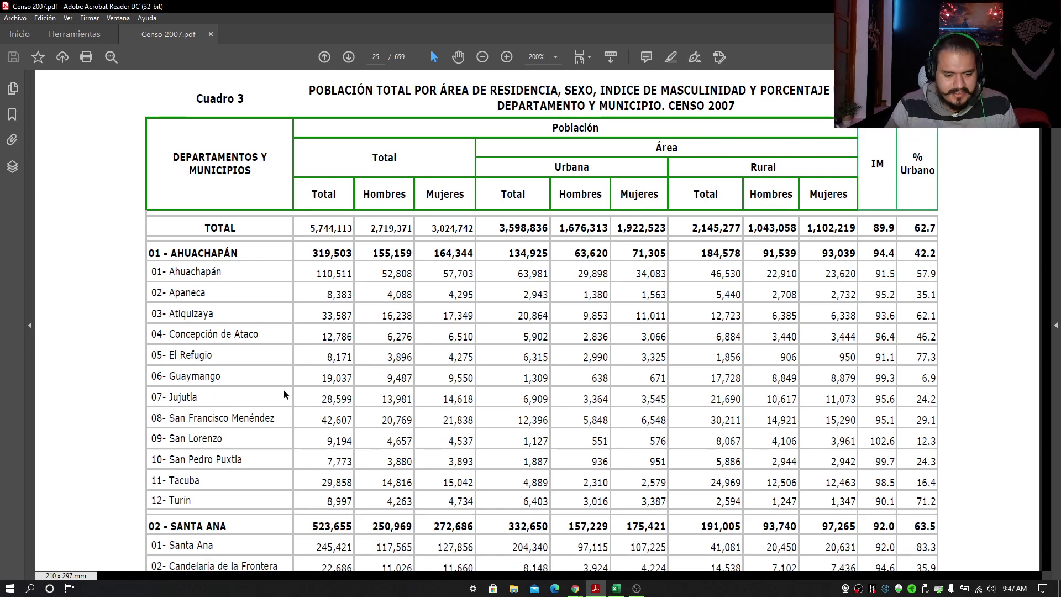
Find the Sonsonate municipality row on page 25 of the census PDF and examine its total, men's and women's population figures.
left_click(616, 588)
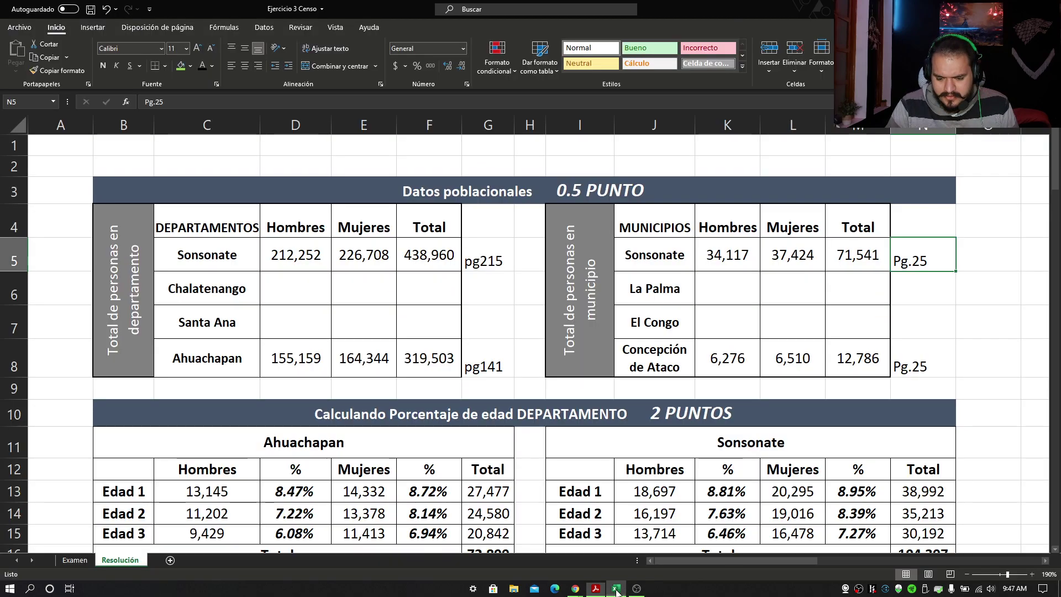
left_click(595, 589)
scroll(450, 435, "down", 10)
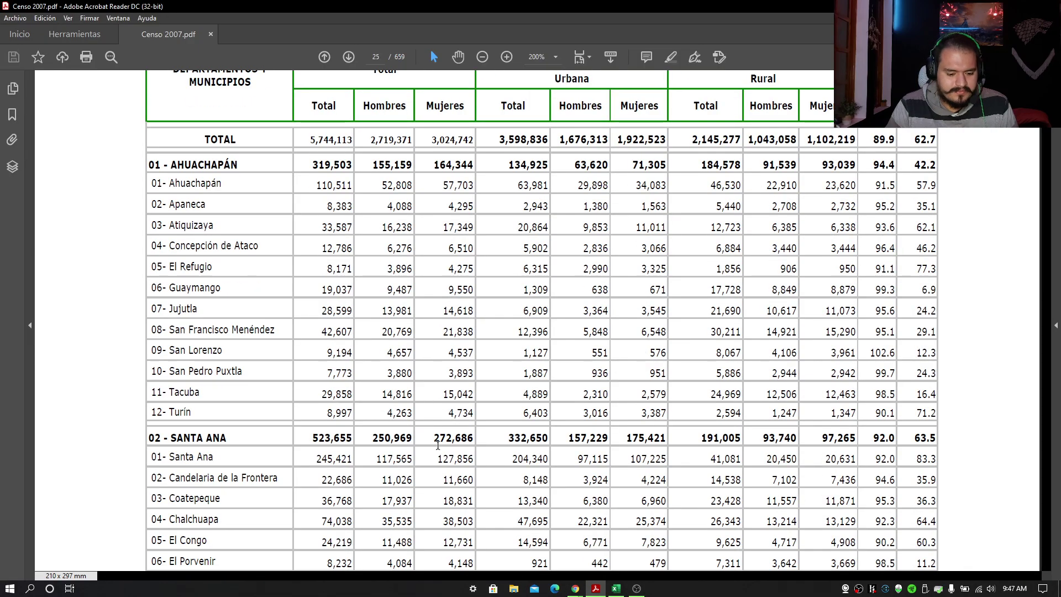
scroll(449, 435, "down", 3)
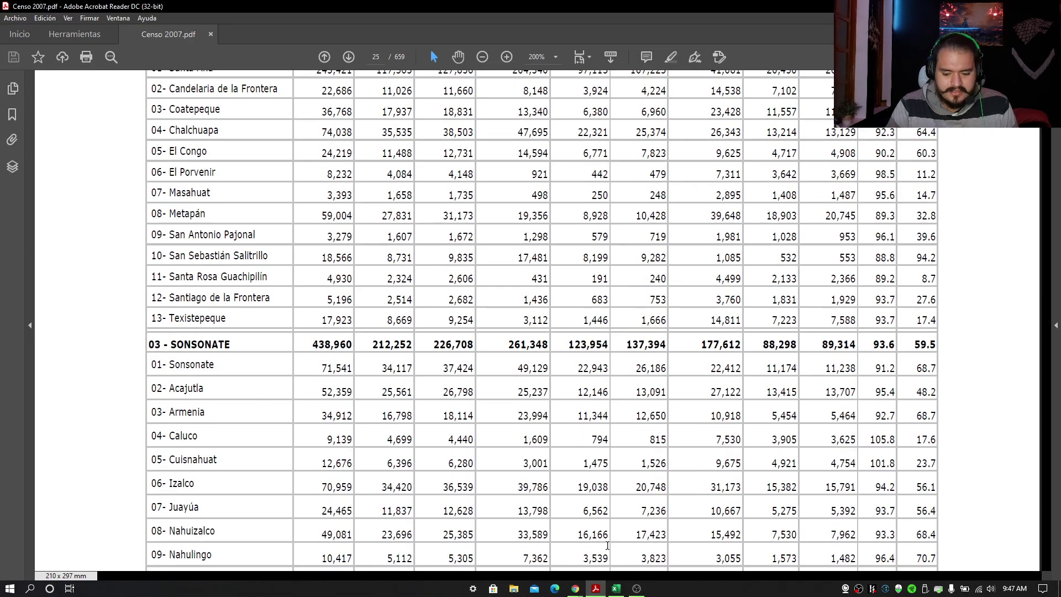
key("alt+Tab")
key("alt+Tab")
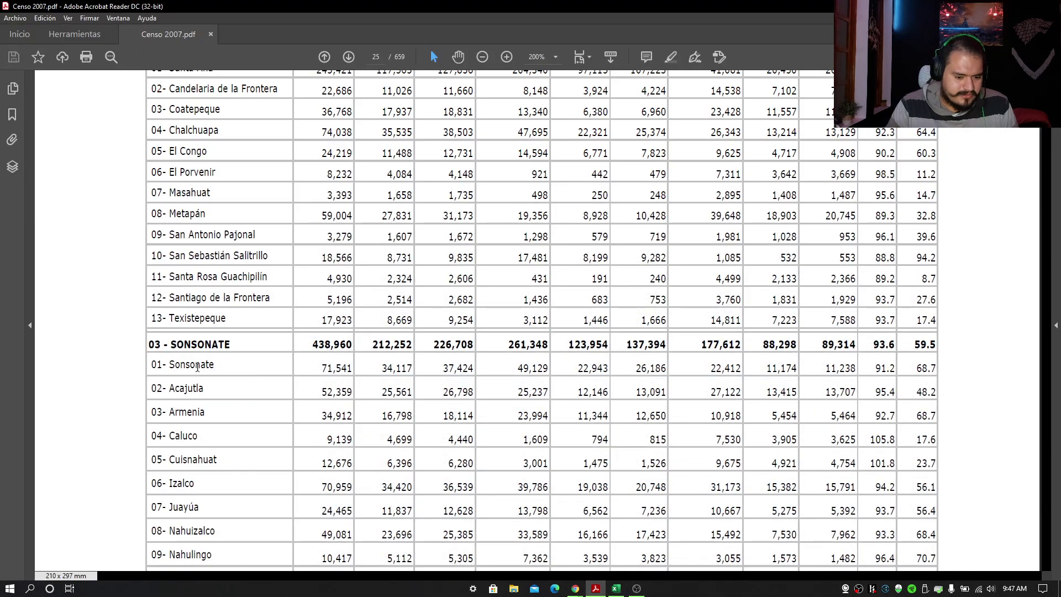
left_click_drag(167, 368, 215, 372)
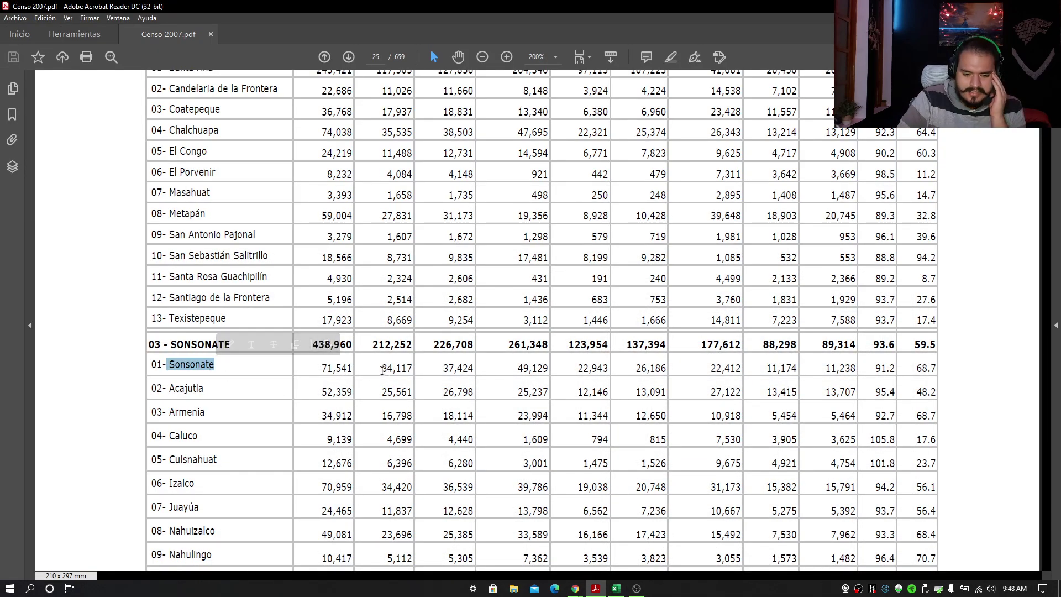
left_click_drag(395, 368, 474, 369)
left_click_drag(327, 369, 344, 373)
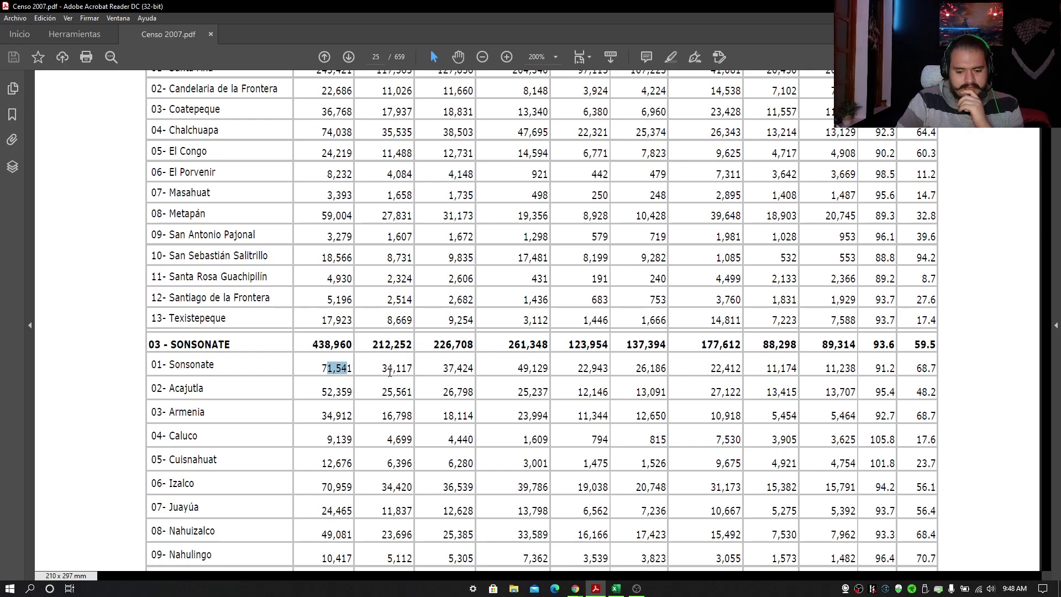
left_click_drag(387, 371, 413, 373)
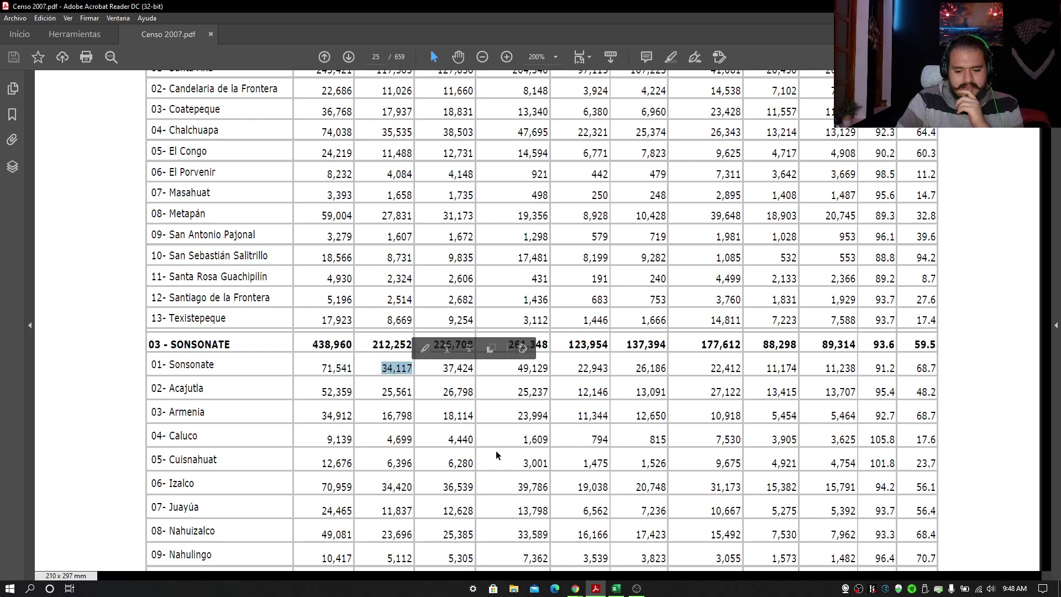
Compare Sonsonate municipality's men's and women's figures in K5:L5 with the census PDF, and check the total formula in M5.
left_click(616, 587)
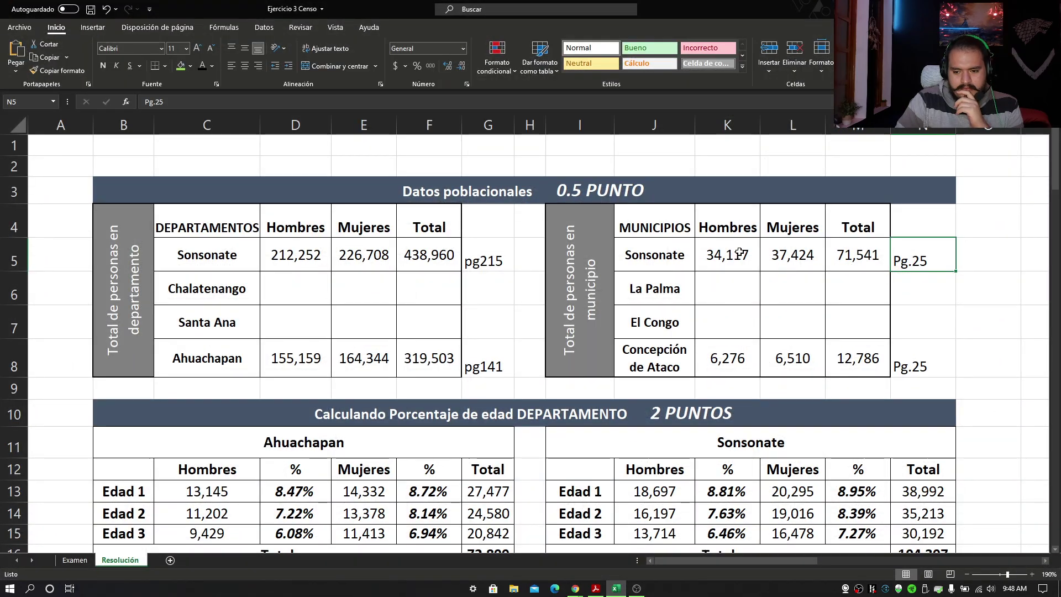
left_click(739, 253)
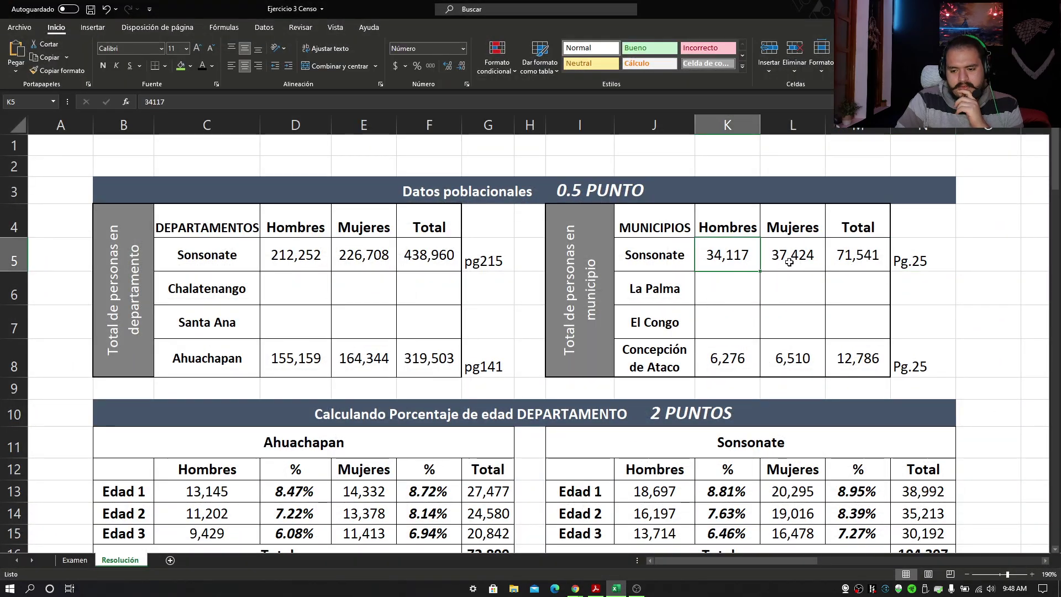
left_click(595, 588)
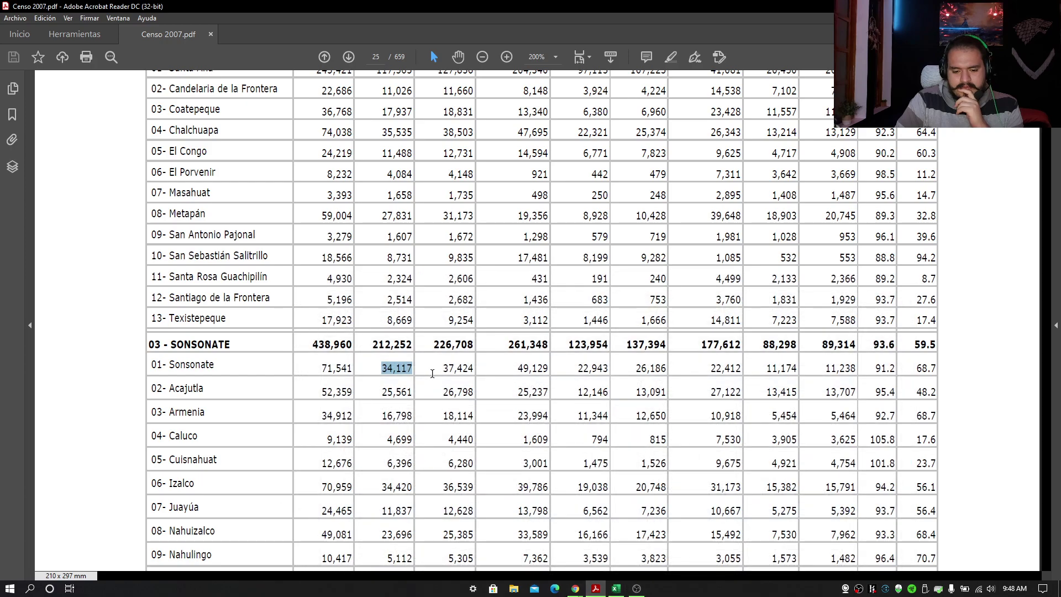
left_click_drag(445, 371, 474, 369)
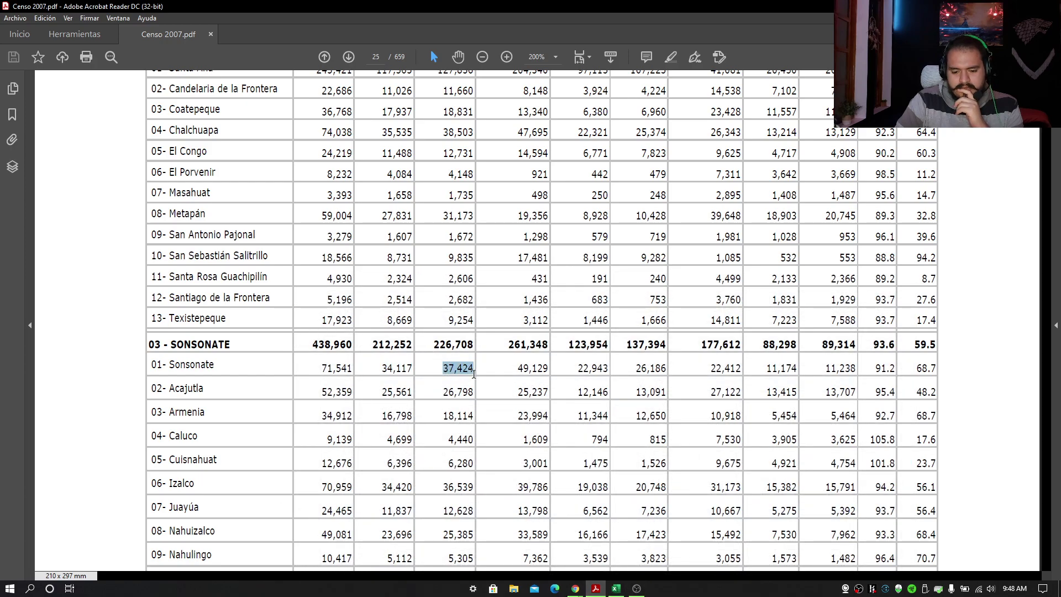
left_click(616, 588)
left_click(798, 257)
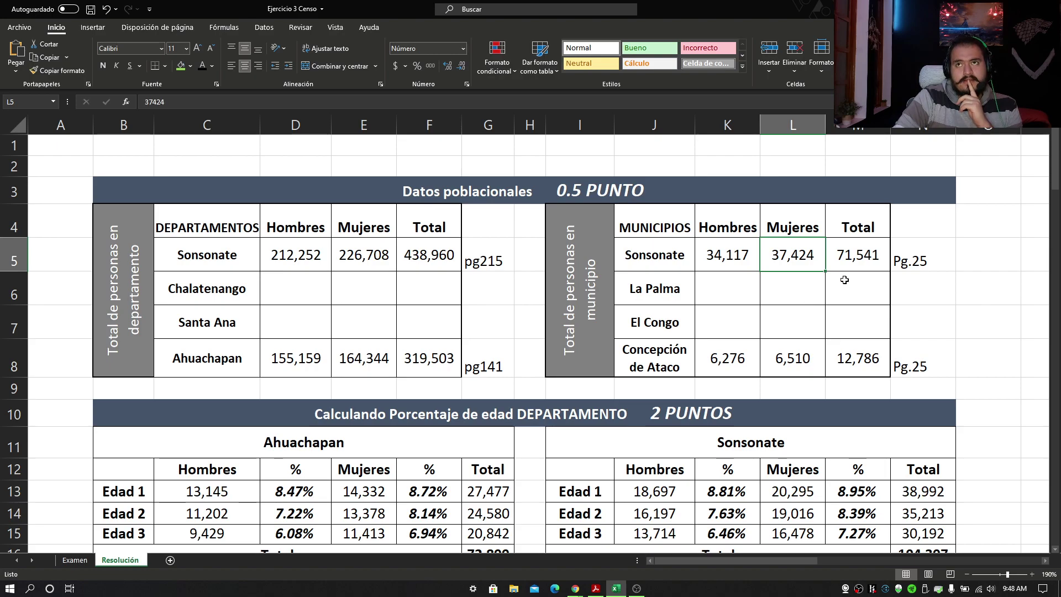
left_click(857, 260)
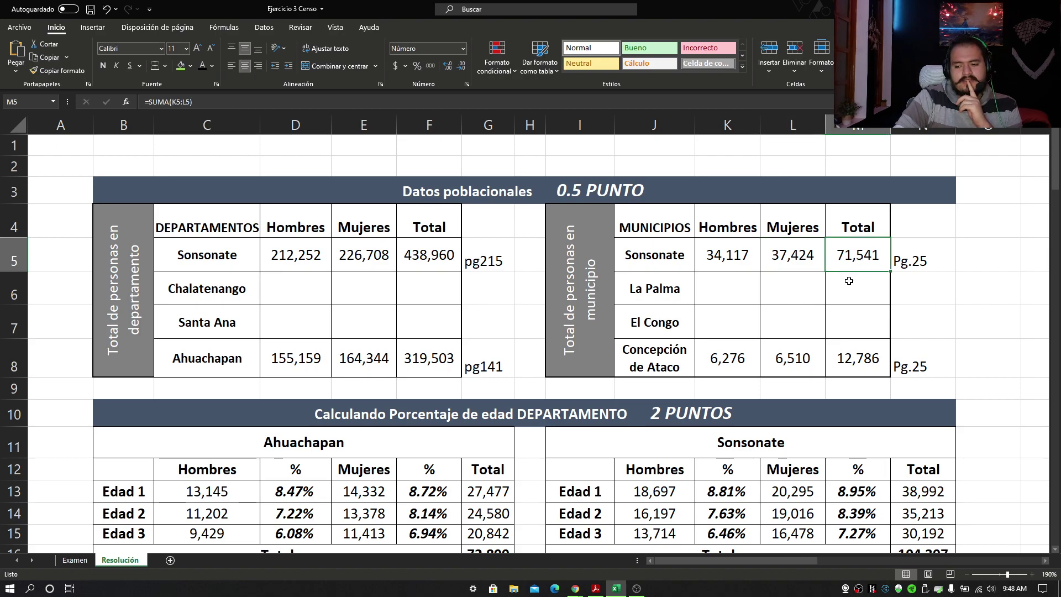
double_click(847, 254)
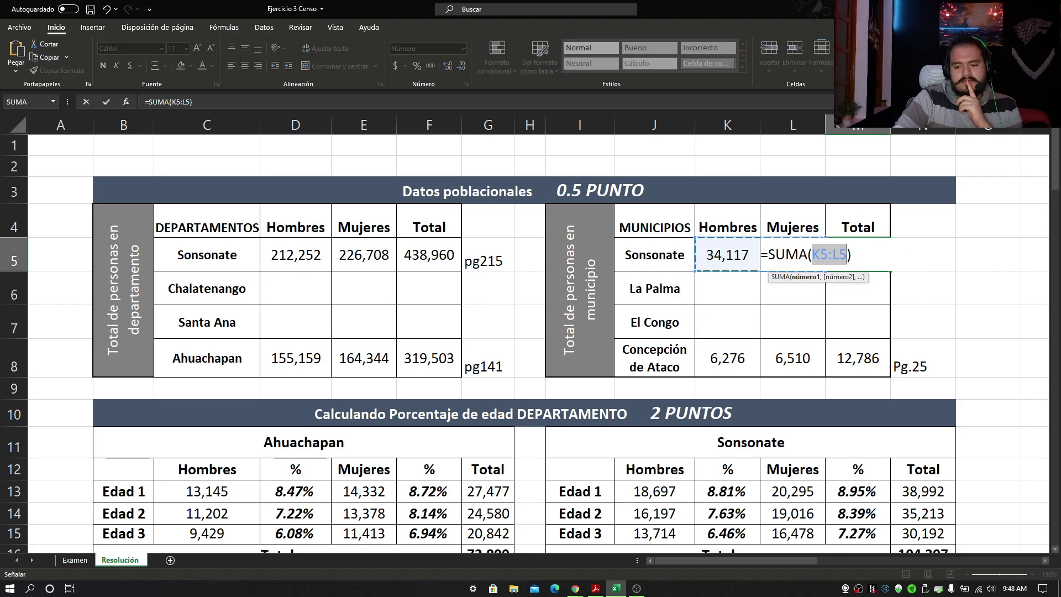
key("Return")
Compare Concepción de Ataco's population figures in K8:L8 with its row in the census PDF, and check the total in M8.
left_click(725, 370)
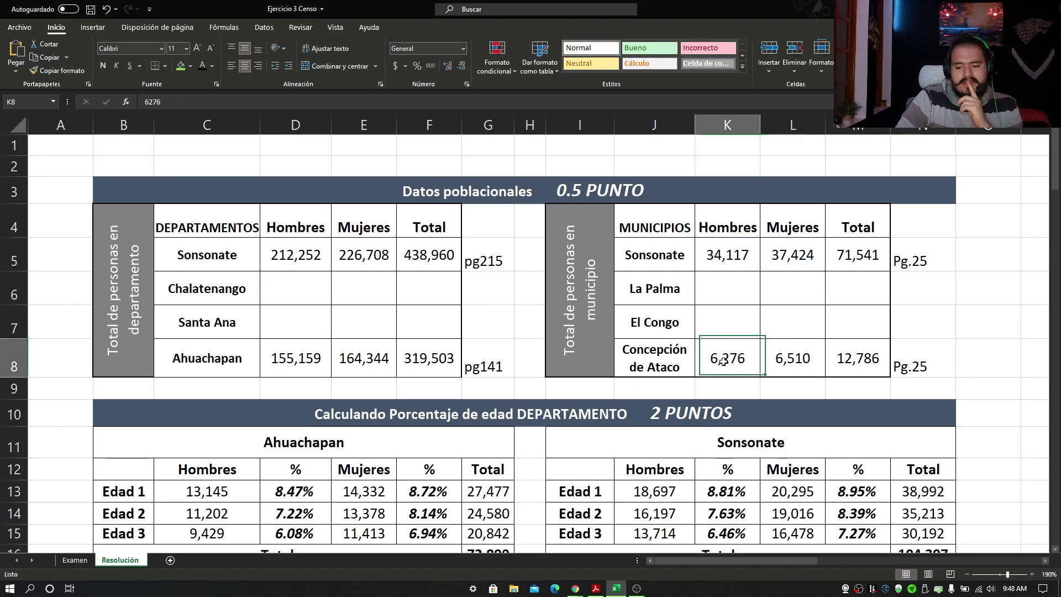
left_click(596, 588)
scroll(464, 410, "up", 10)
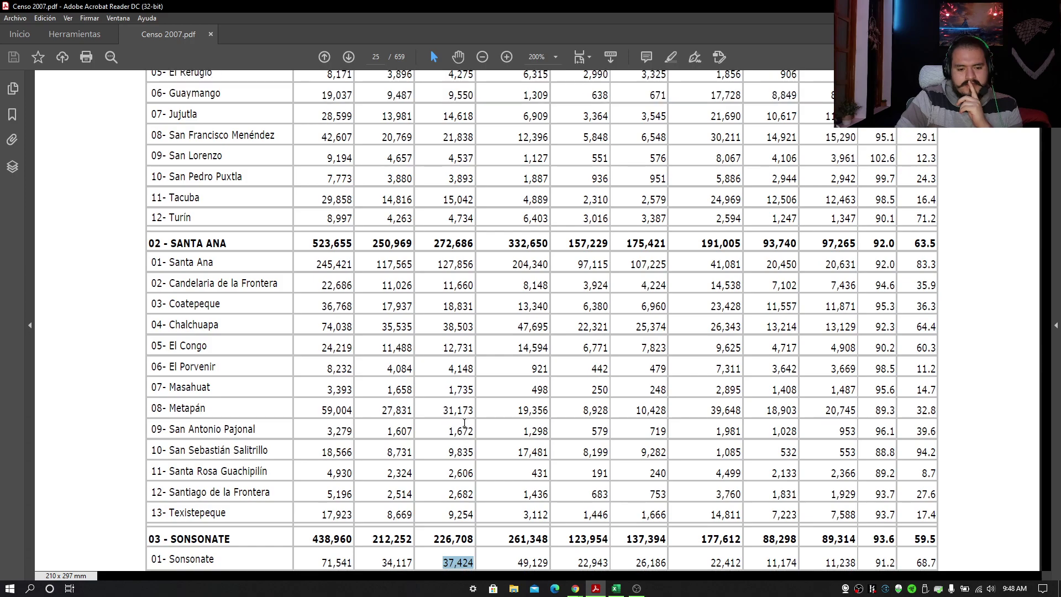
scroll(464, 410, "up", 3)
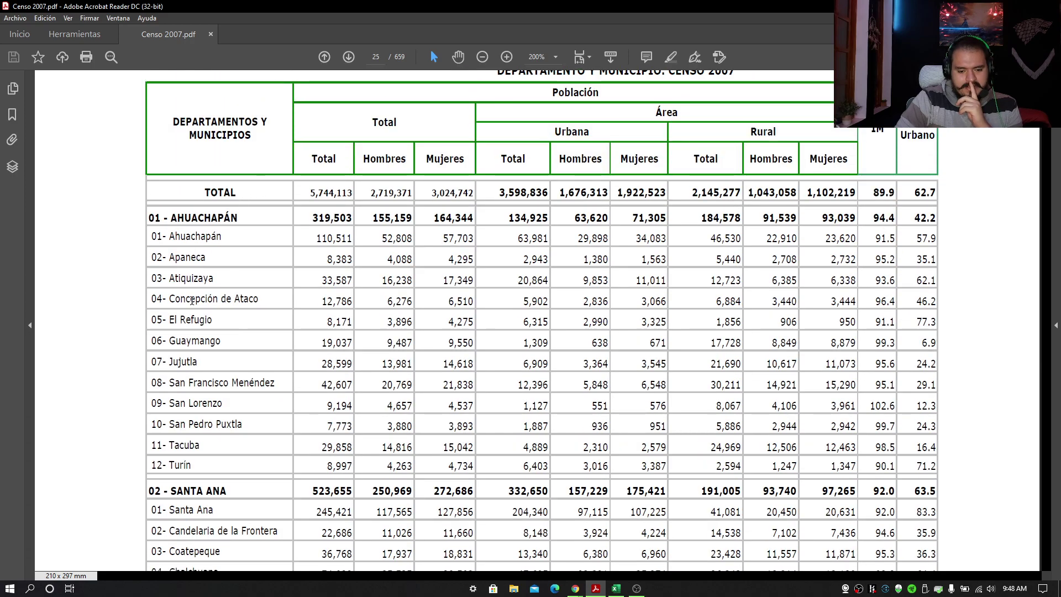
left_click_drag(386, 300, 470, 306)
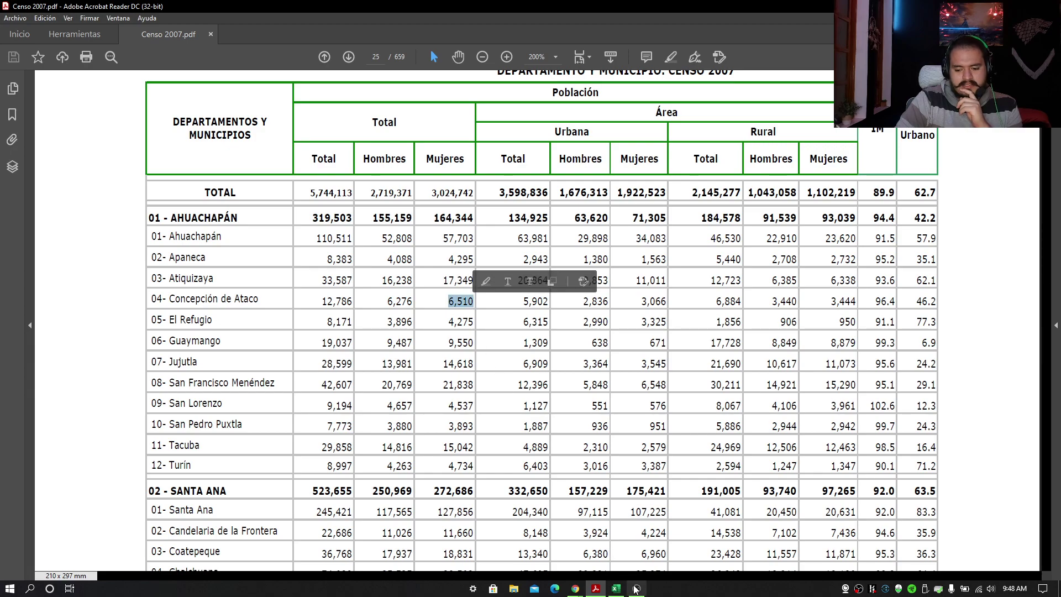
key("alt+Tab")
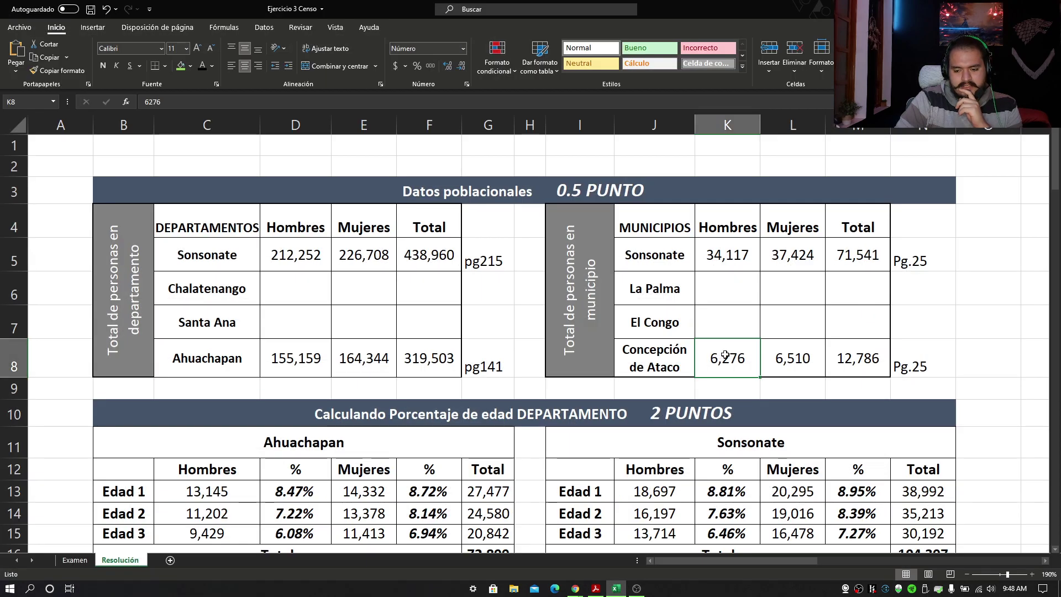
left_click(812, 358)
key("ctrl+v")
left_click(841, 361)
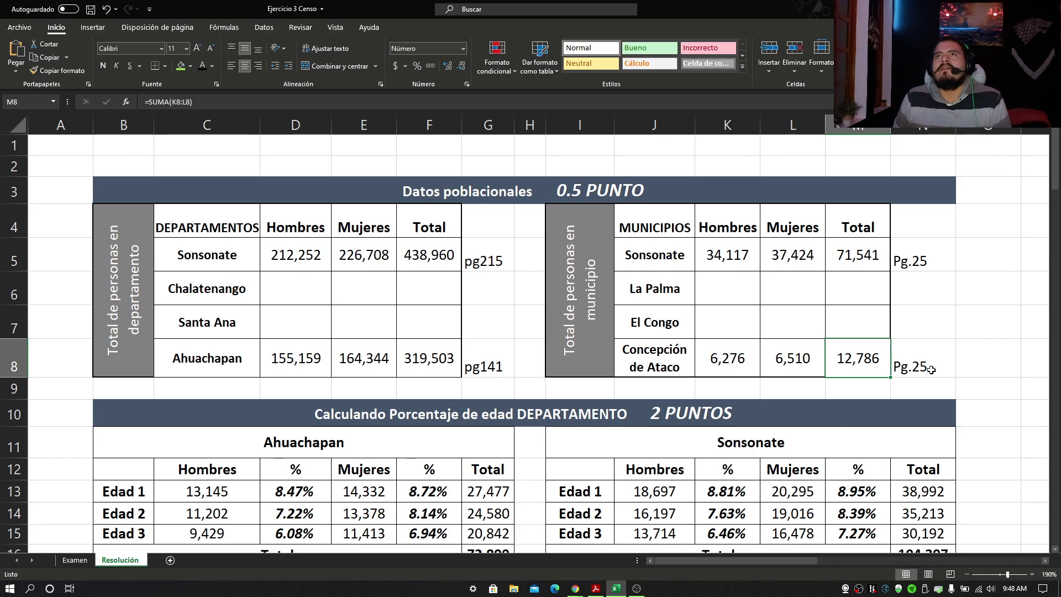
Examine Concepción de Ataco's Edad 1 cells C21:D21 against the department age percentages and the municipal population figures.
scroll(360, 378, "down", 5)
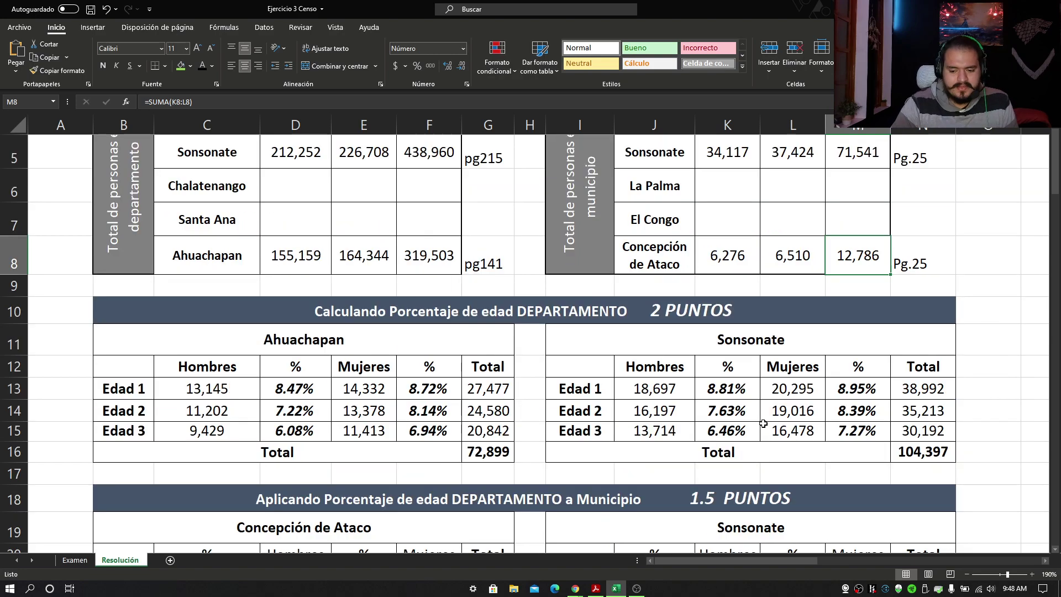
scroll(360, 378, "up", 2)
scroll(360, 378, "up", 1)
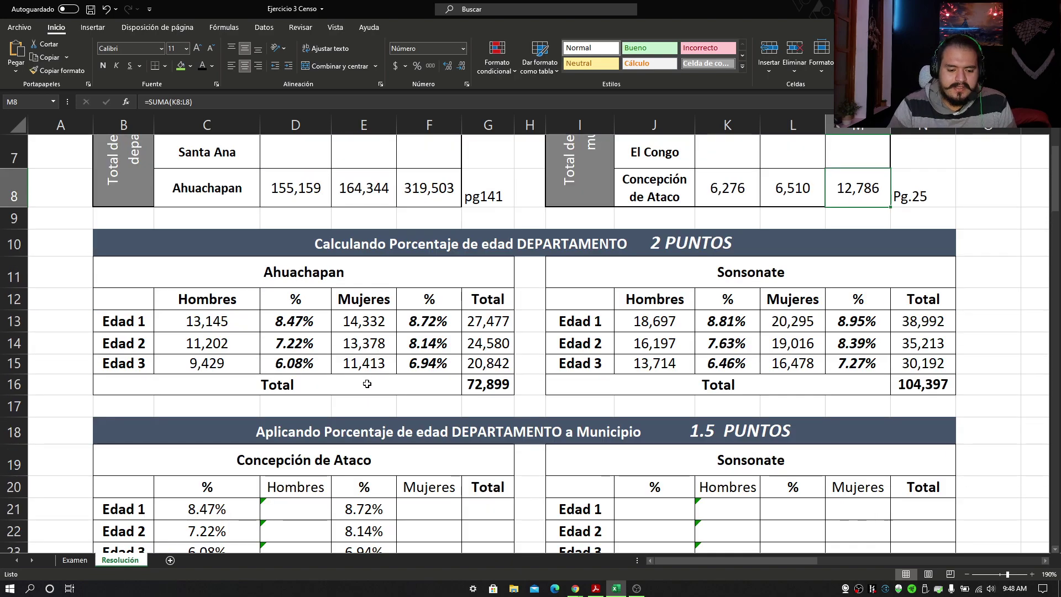
scroll(354, 387, "down", 1)
left_click_drag(221, 440, 266, 437)
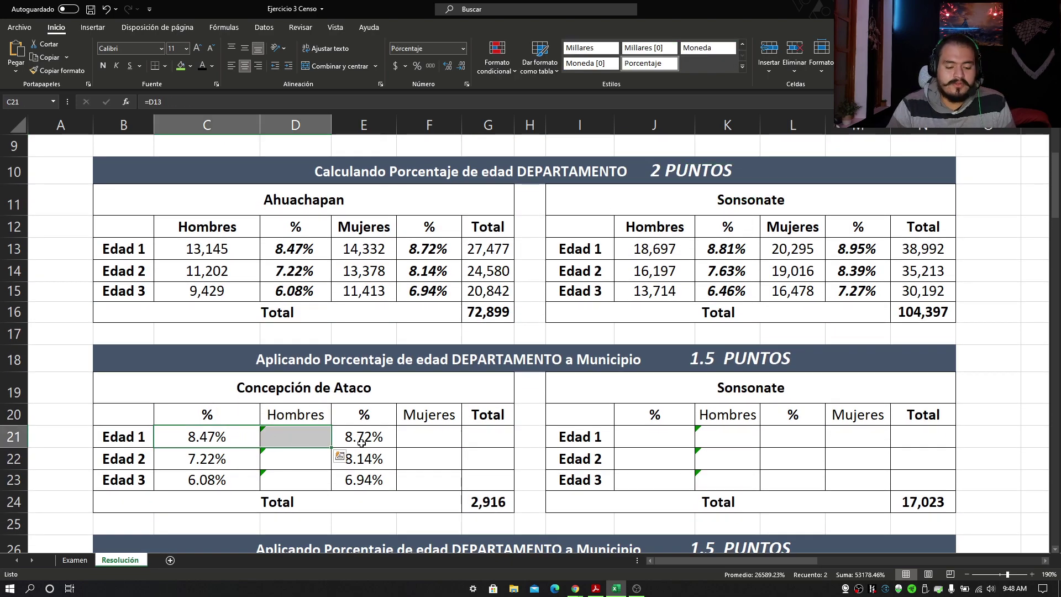
scroll(428, 439, "up", 2)
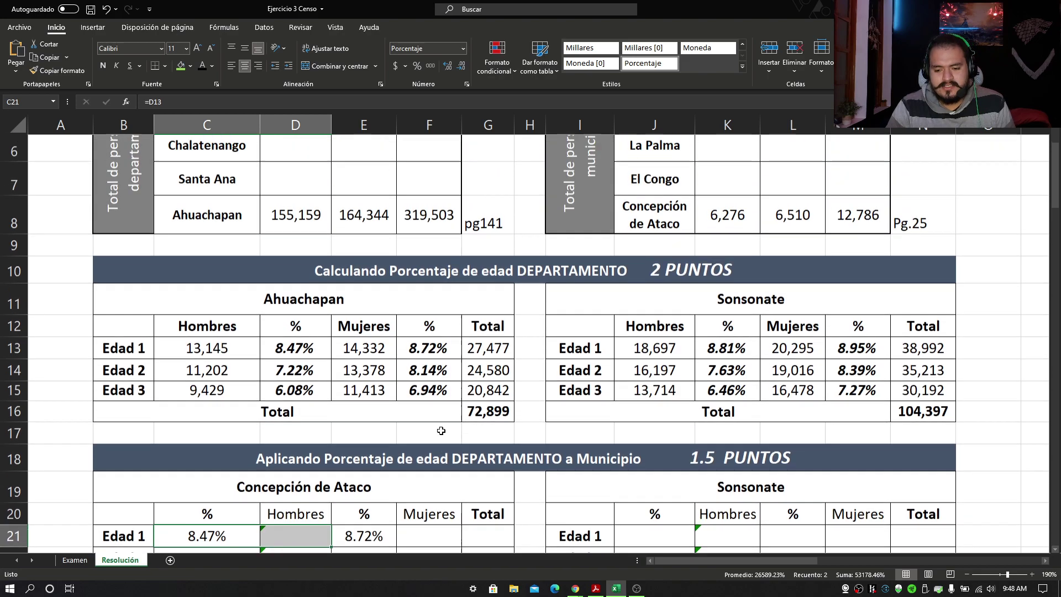
scroll(443, 430, "down", 1)
scroll(456, 409, "up", 1)
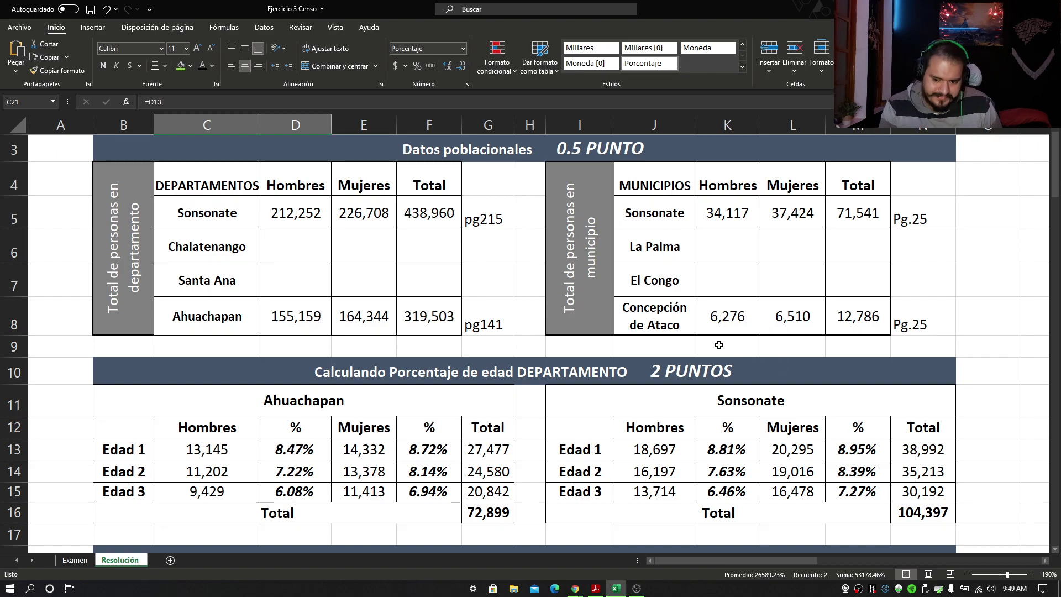
Inspect the men's formula for Edad 1 in D21 and trace its reference to Concepción de Ataco's men's population in K8.
key("Right")
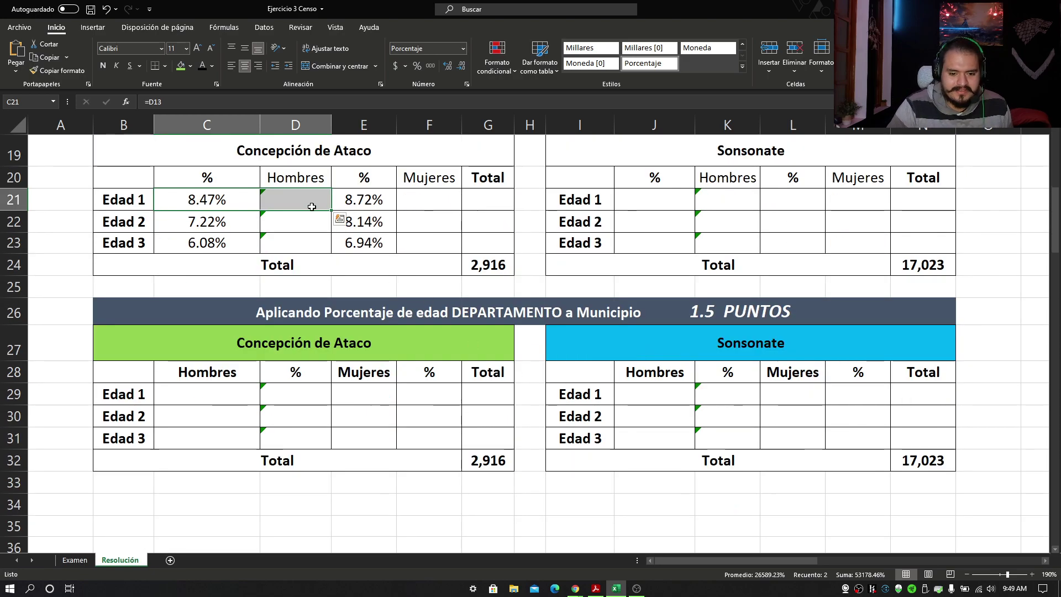
double_click(308, 200)
scroll(480, 364, "up", 3)
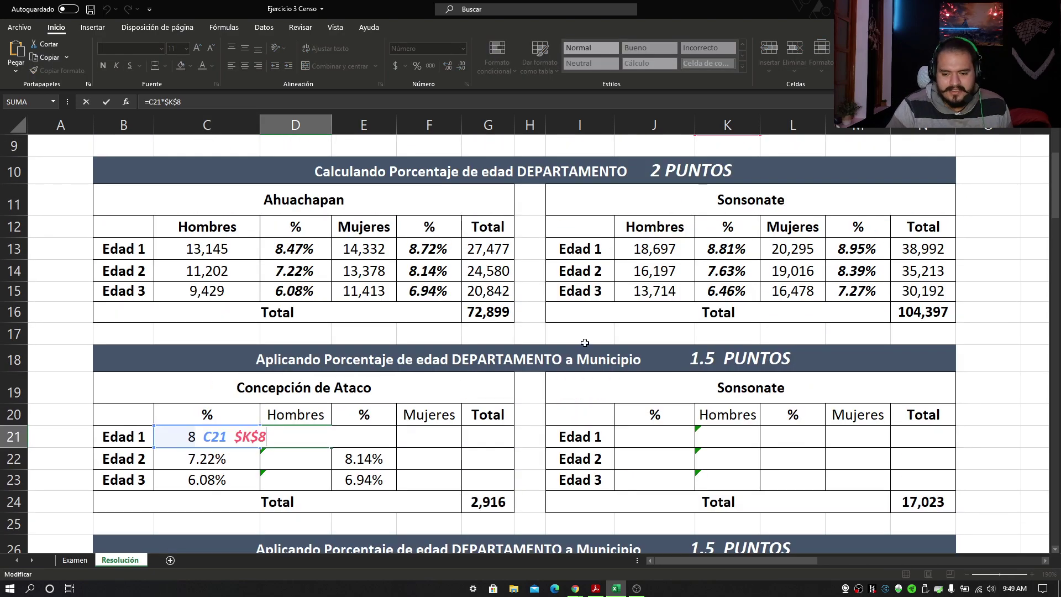
scroll(594, 345, "up", 3)
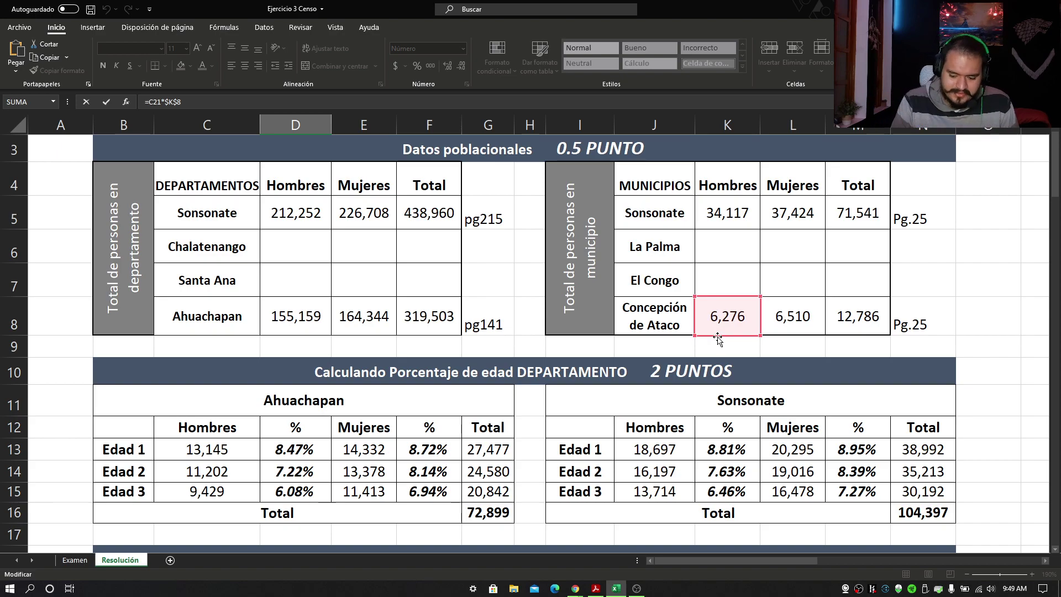
scroll(497, 387, "down", 3)
key("Return")
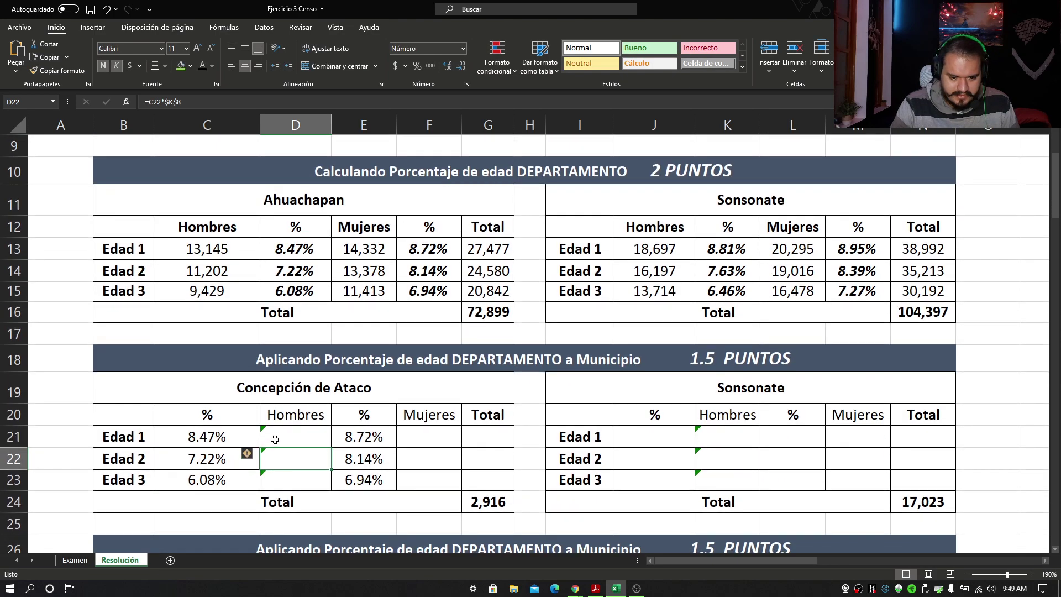
Apply the black font colour to the men's result in D21 and fill it down to D23.
left_click(275, 439)
left_click(202, 66)
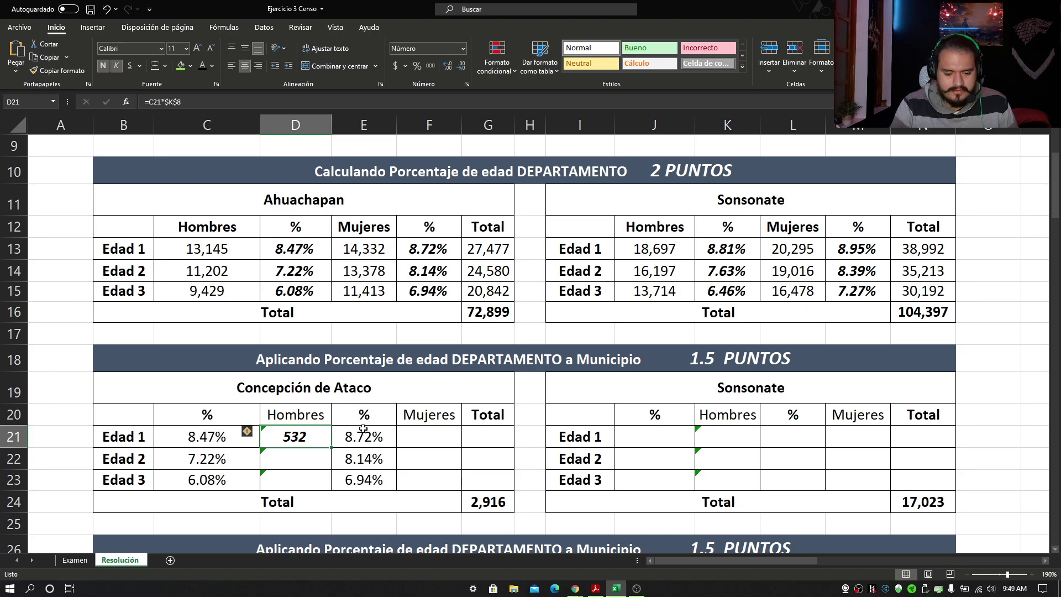
left_click_drag(333, 449, 329, 488)
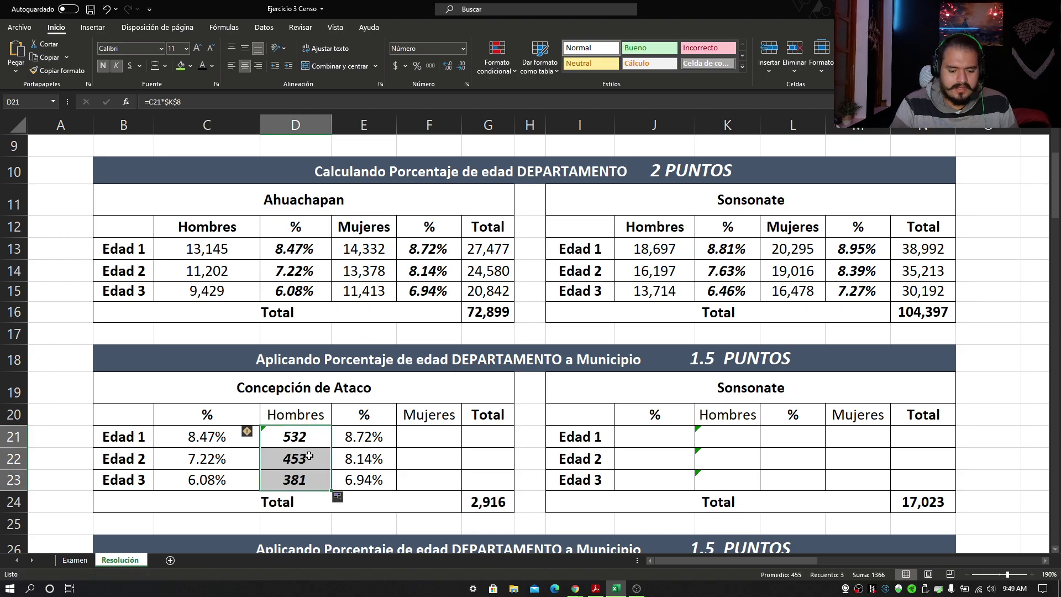
Inspect the men's formulas in D21 and D23 and check their fixed reference to Concepción de Ataco's men's population in K8.
double_click(301, 439)
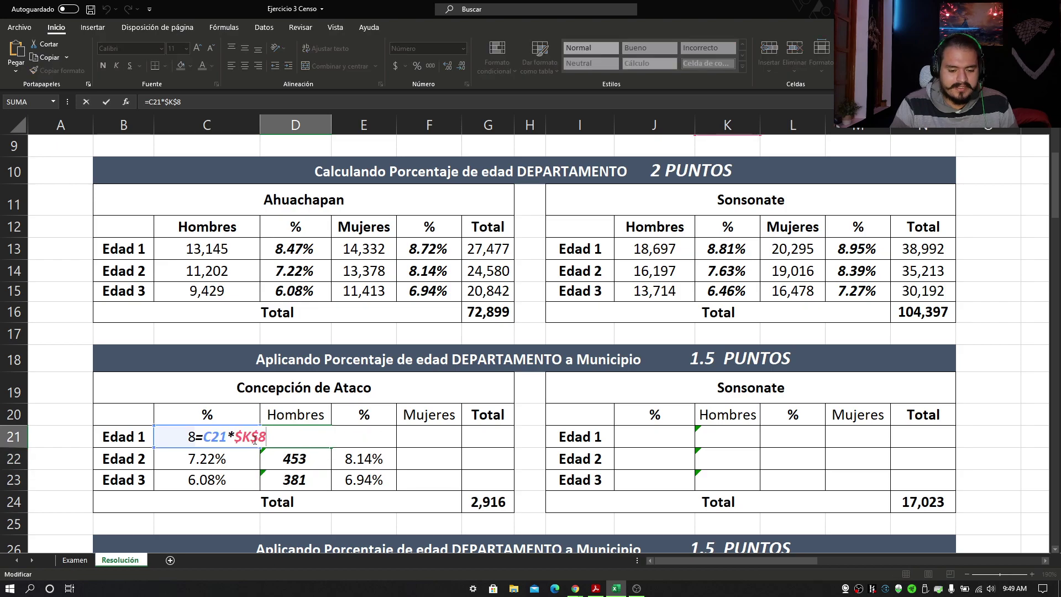
left_click_drag(236, 437, 272, 442)
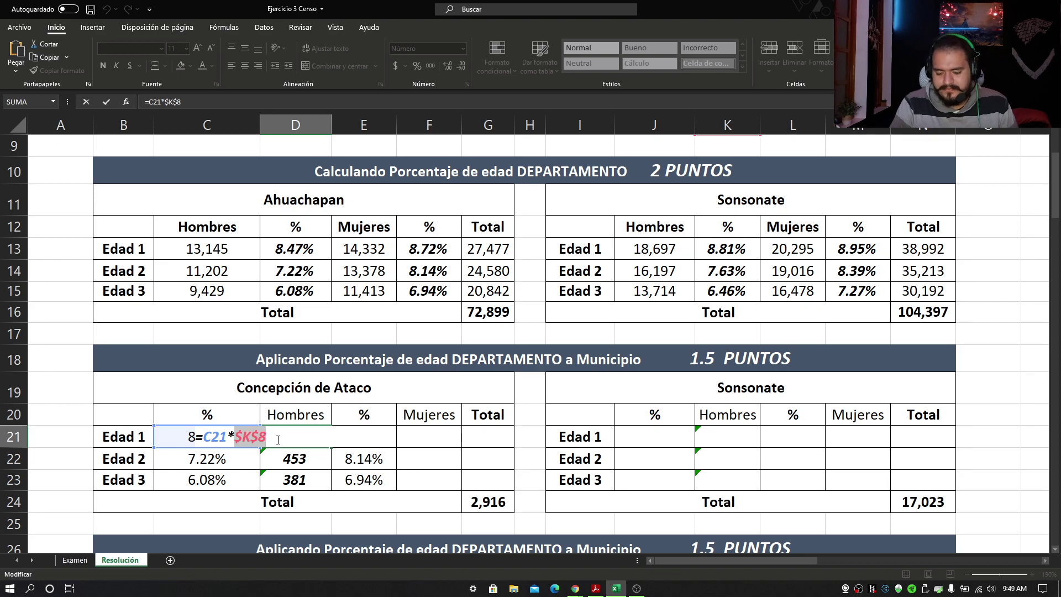
key("Return")
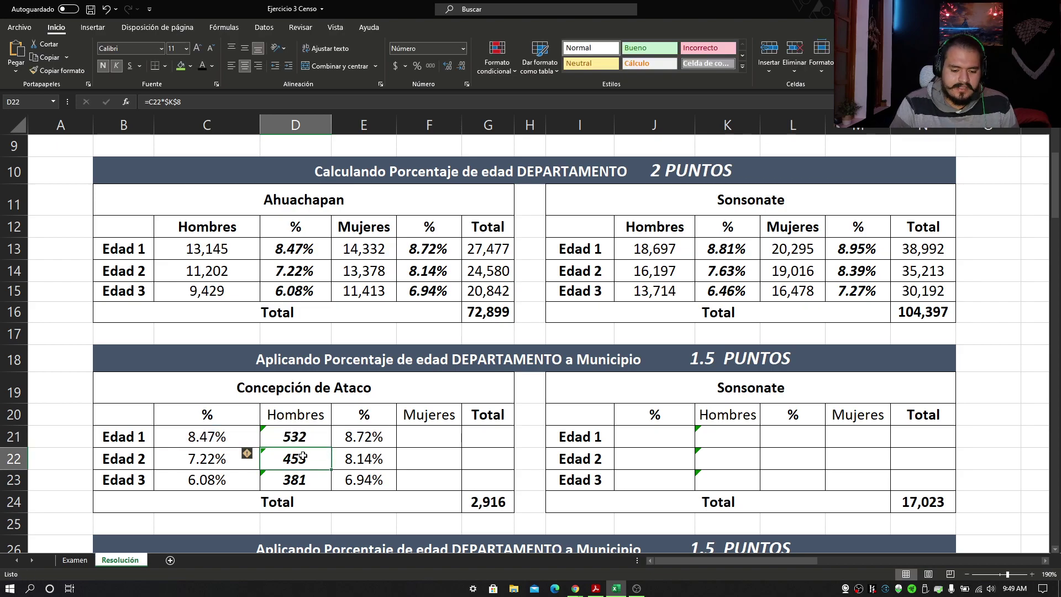
double_click(319, 479)
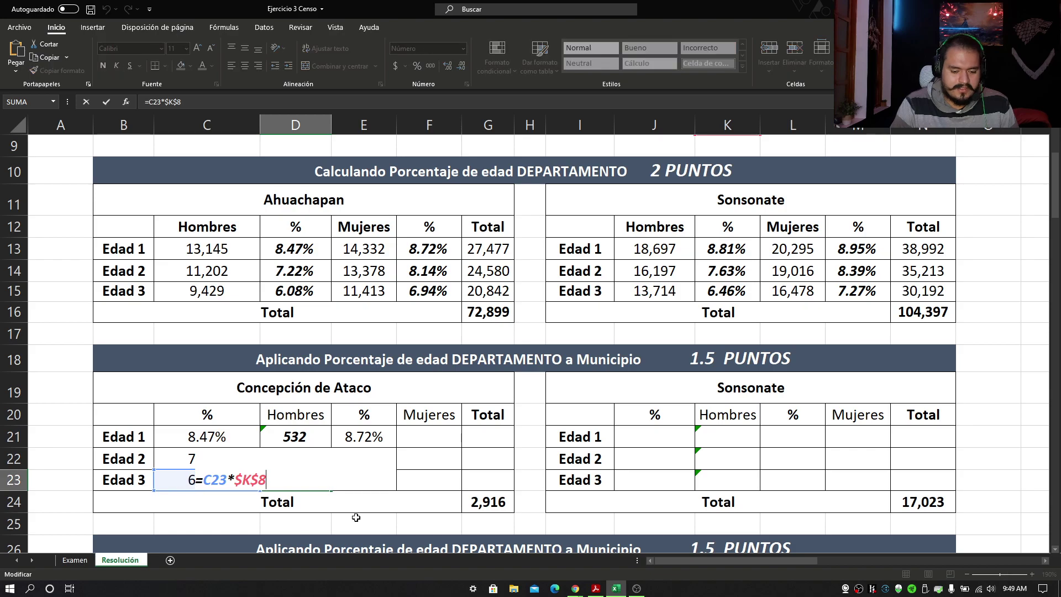
scroll(552, 387, "up", 3)
key("Return")
scroll(309, 266, "down", 6)
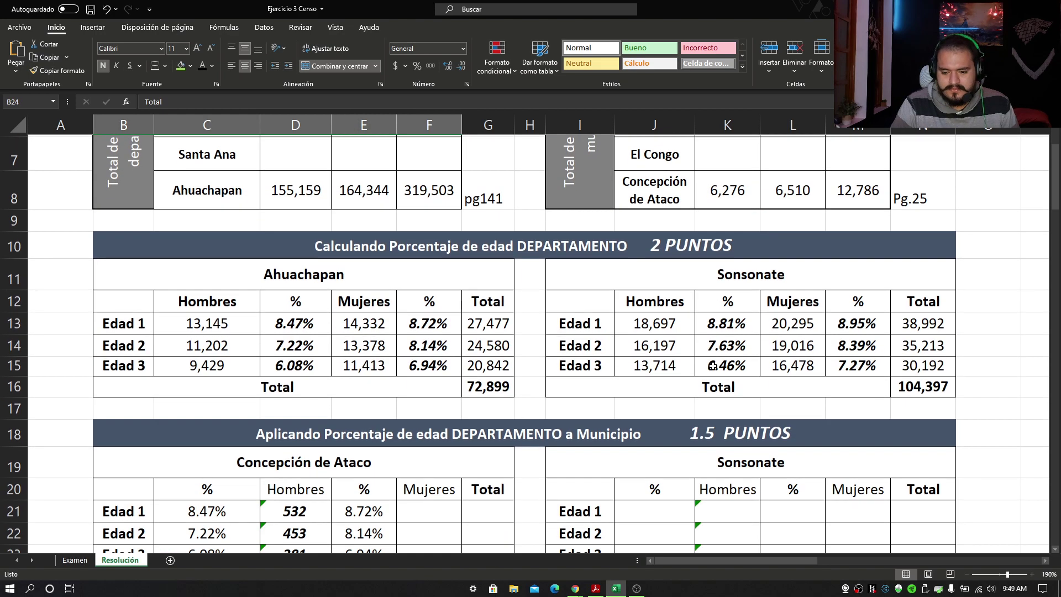
scroll(310, 266, "up", 2)
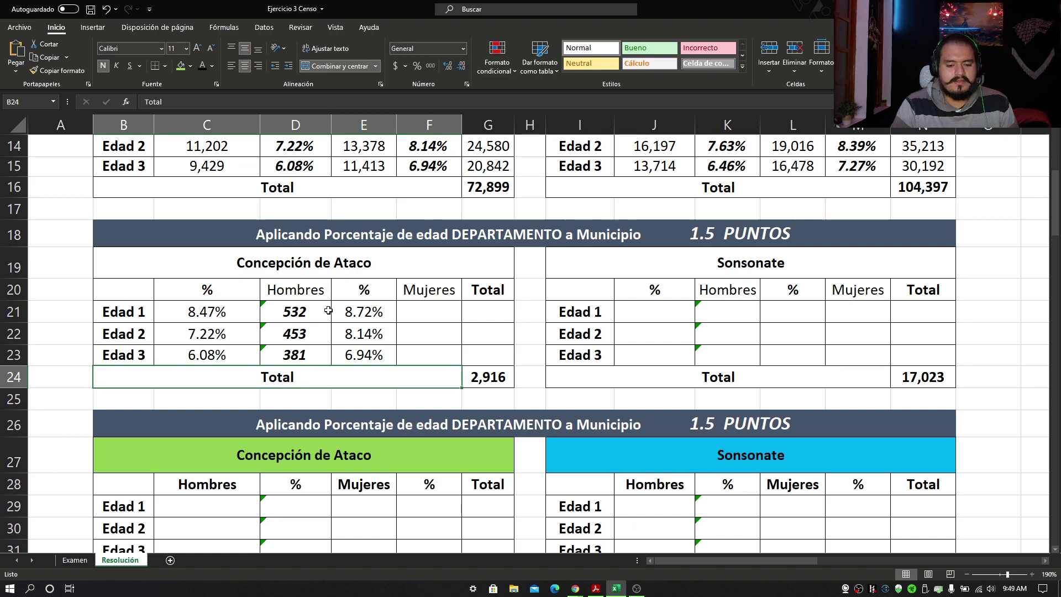
Change the $K$8 reference in D21 to the relative K8 and fill the formula down to D23.
left_click(293, 308)
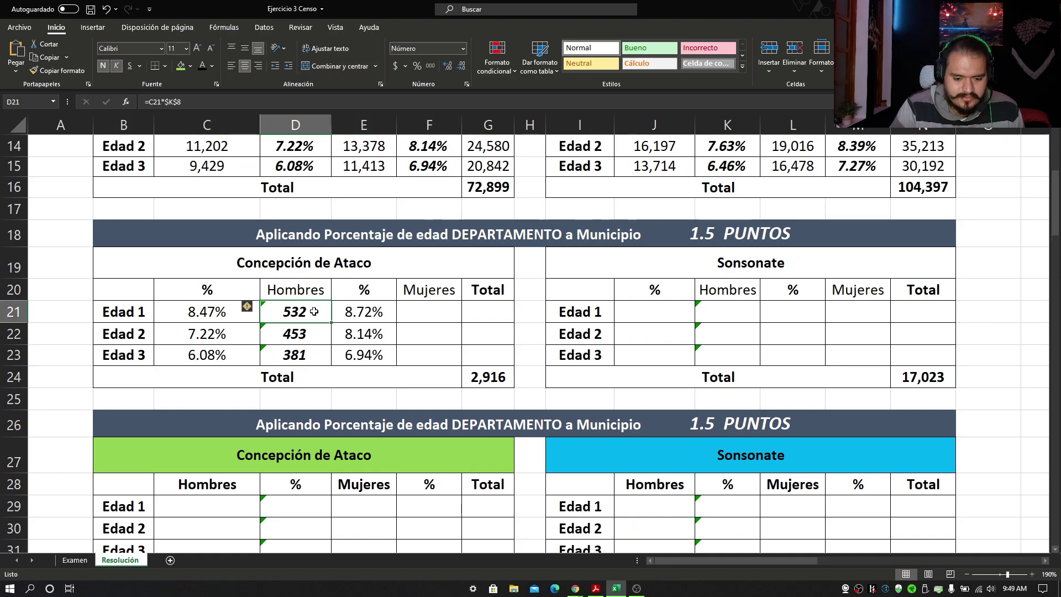
double_click(289, 307)
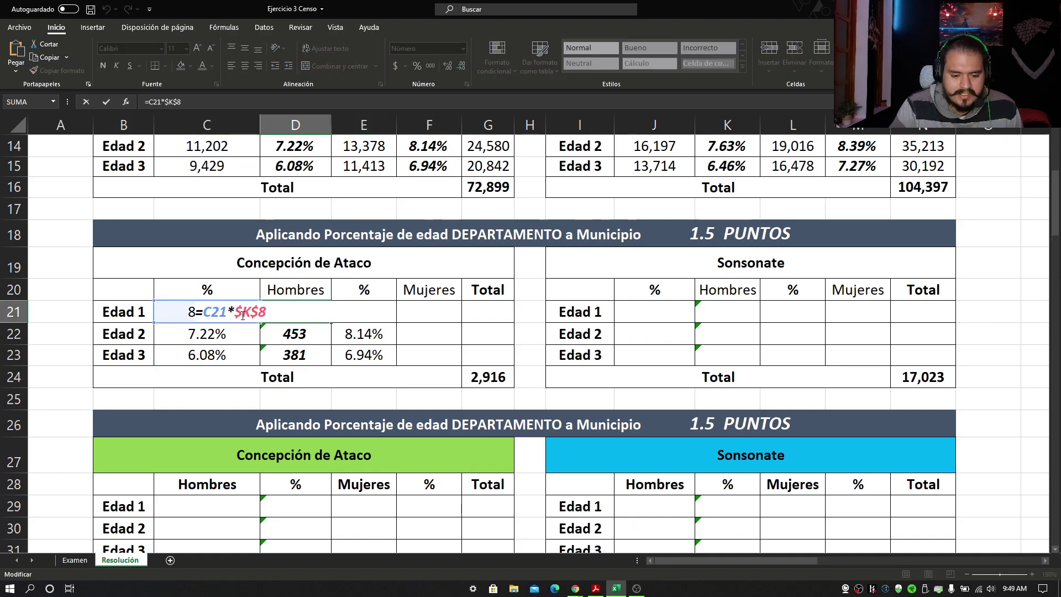
left_click_drag(236, 313, 272, 314)
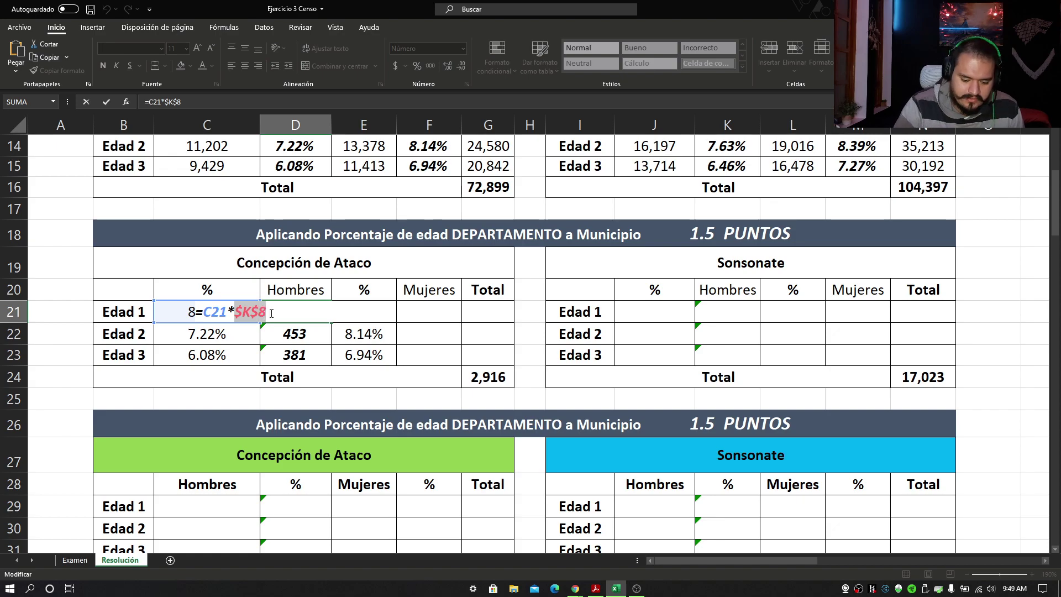
key("F4")
key("F4")
key("F4")
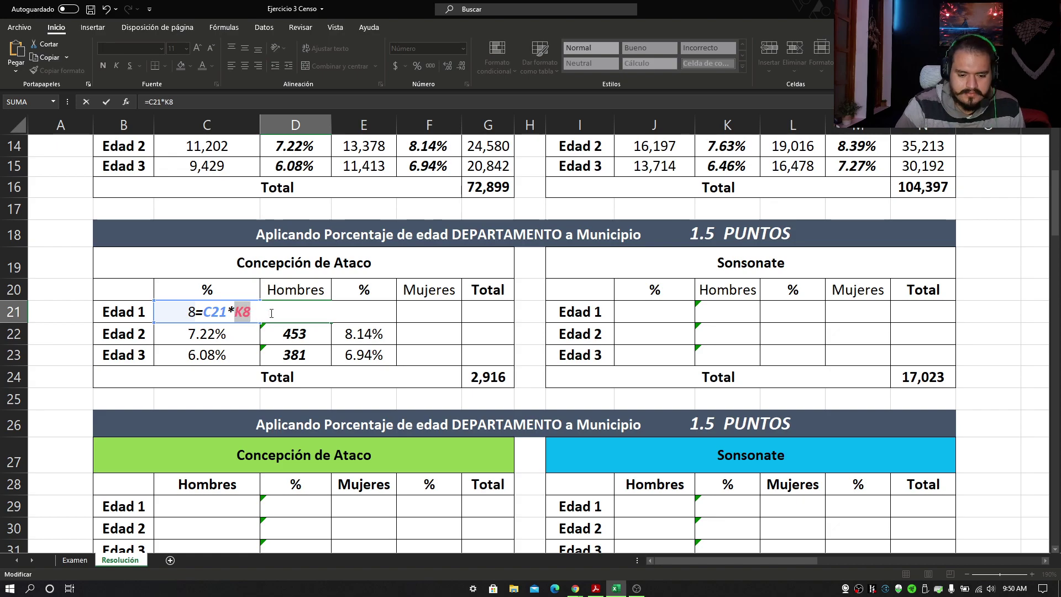
key("ctrl+Return")
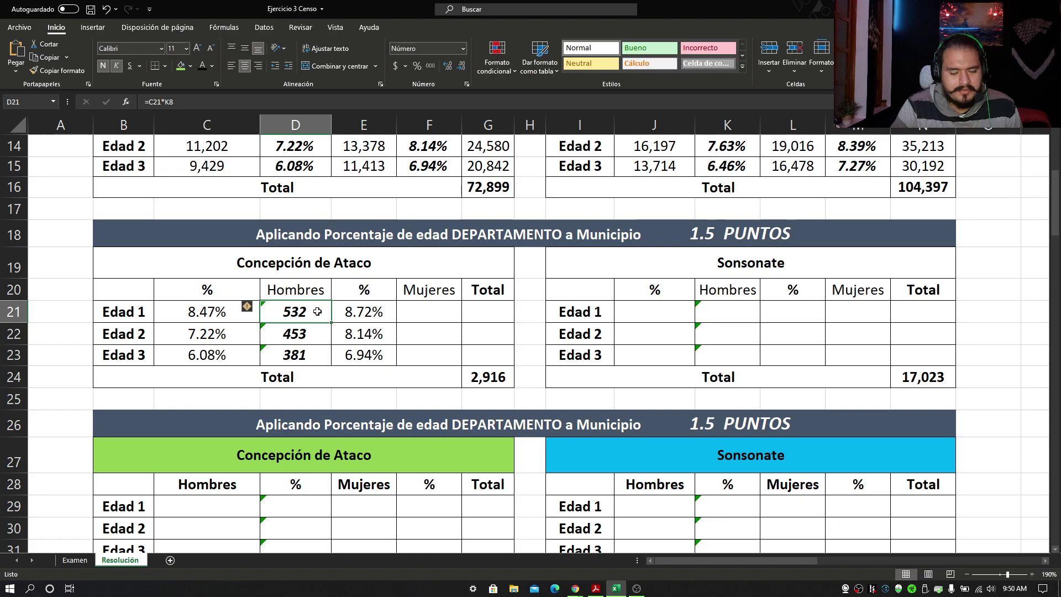
double_click(331, 322)
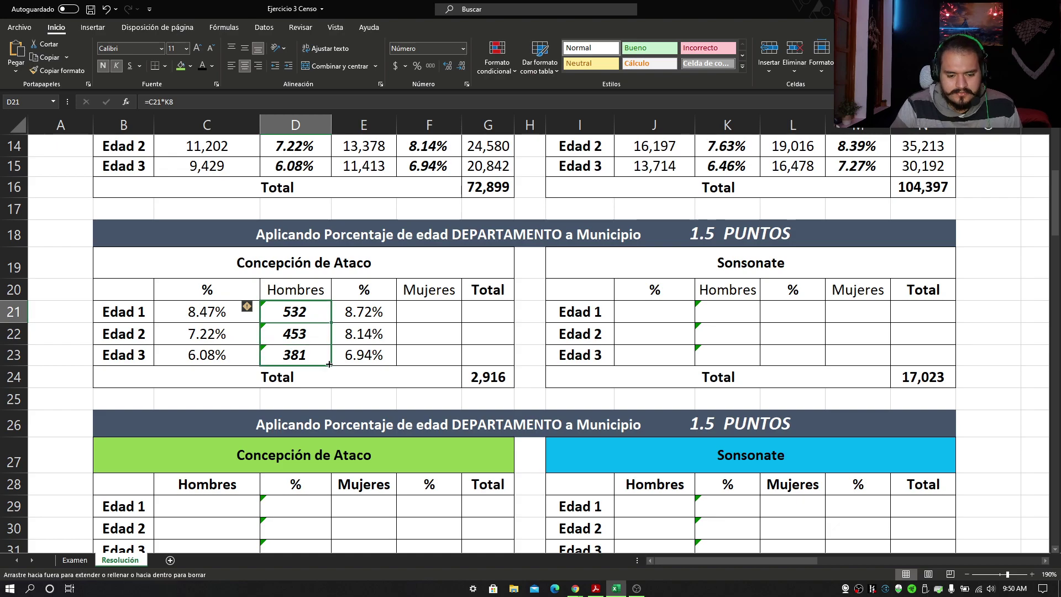
scroll(607, 396, "up", 2)
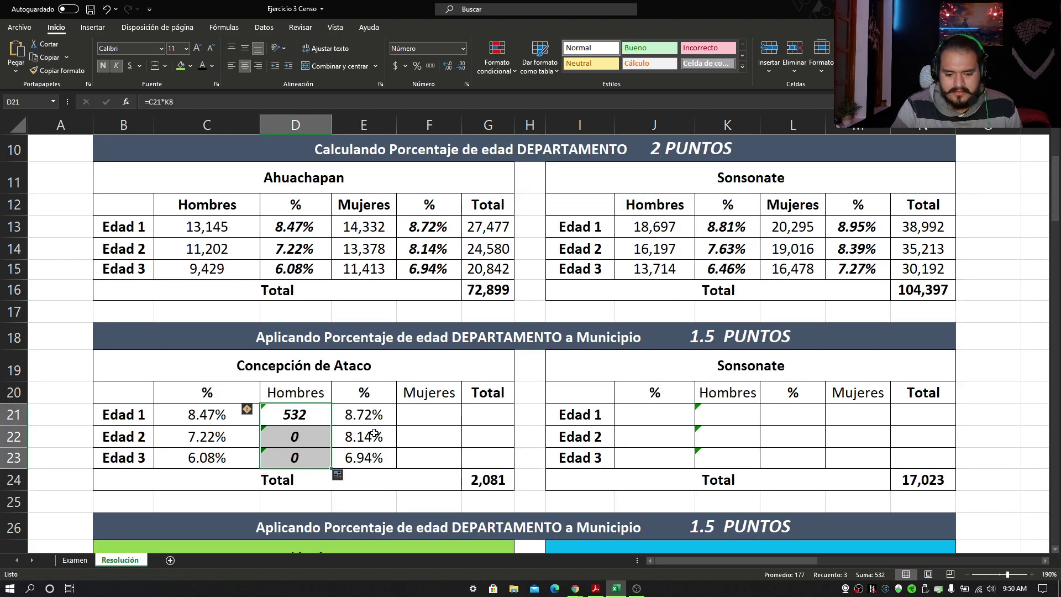
Inspect the Edad 2 men's formula in D22 and trace which population cell it refers to.
double_click(290, 441)
scroll(707, 387, "up", 3)
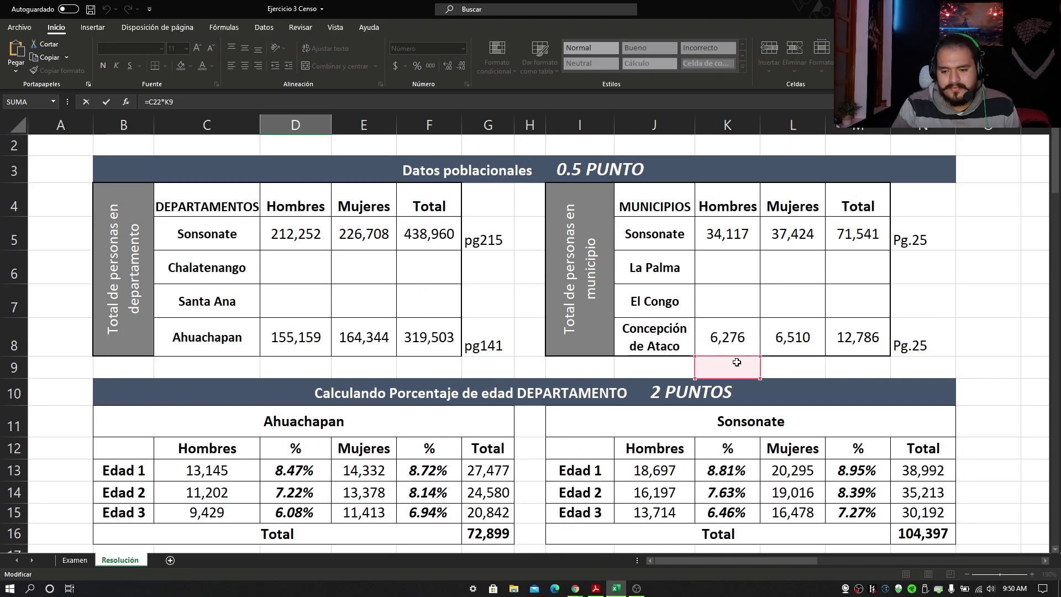
scroll(737, 361, "down", 5)
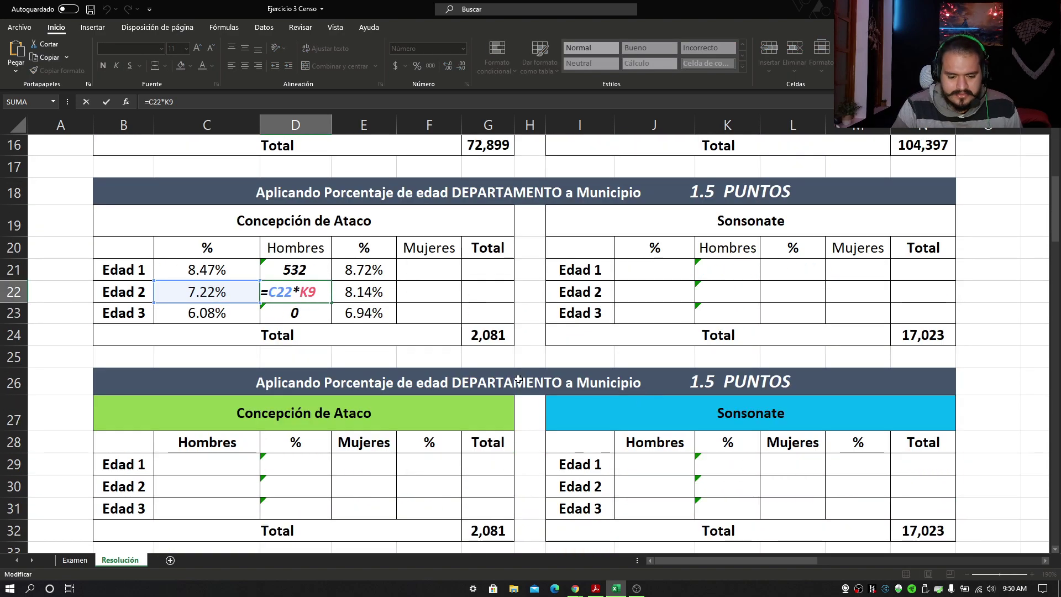
key("Return")
Make the population reference in D21 absolute again as $K$8 and fill the formula down to D23.
double_click(285, 265)
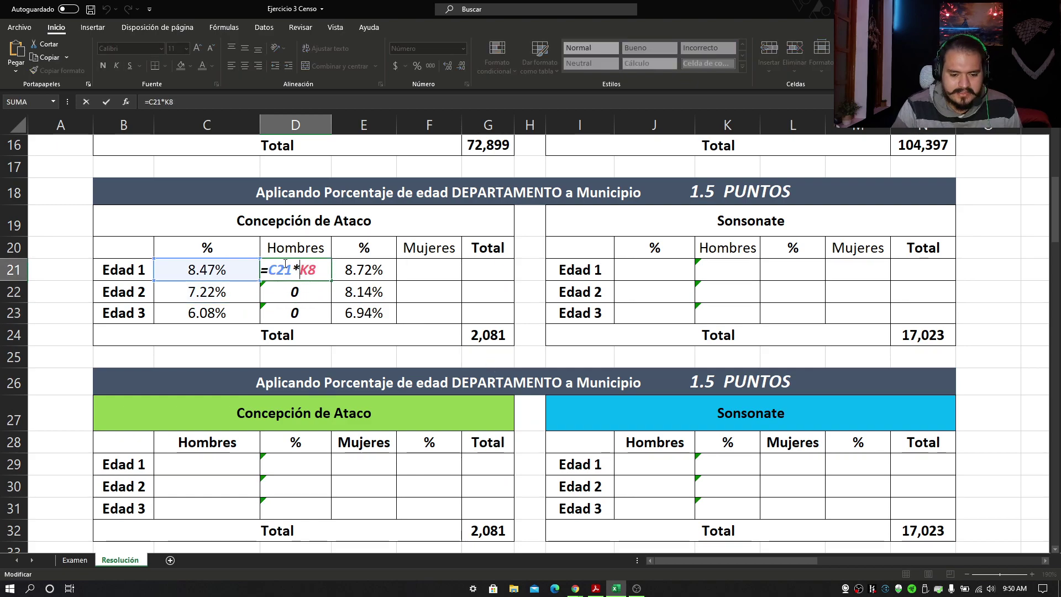
key("F4")
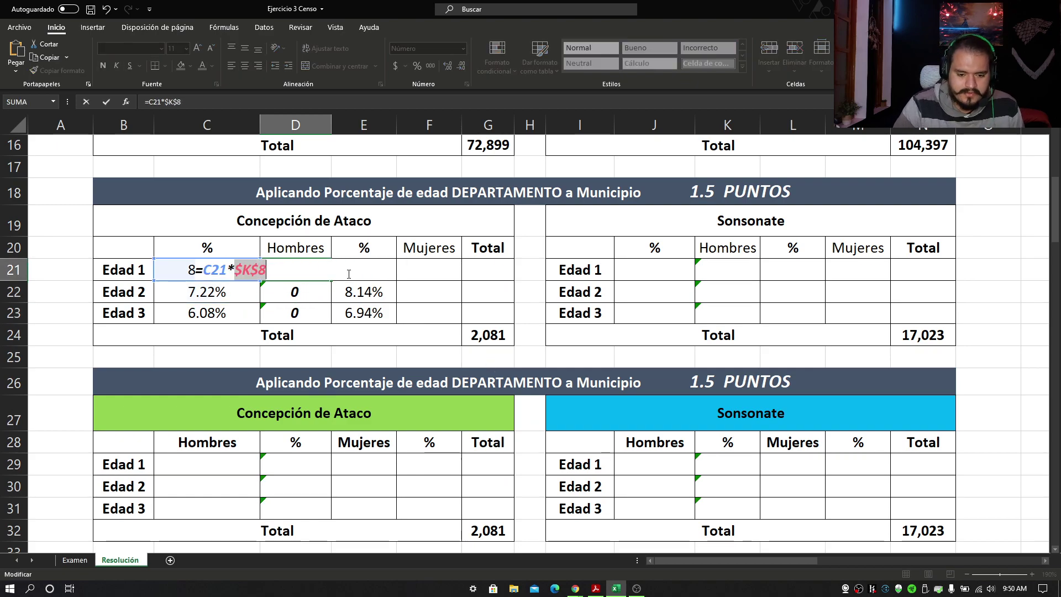
key("Return")
left_click(327, 277)
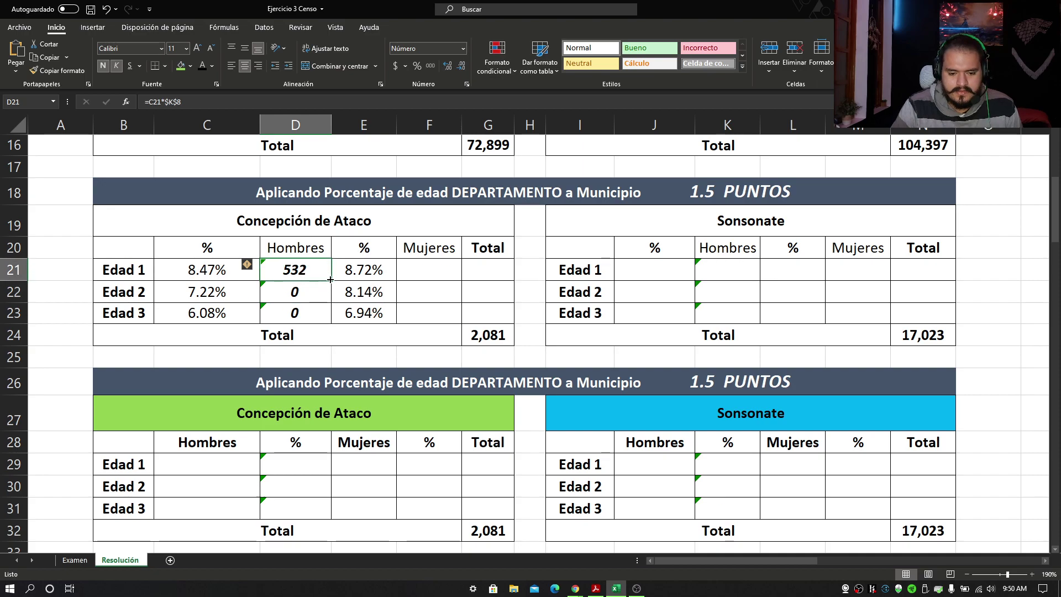
left_click_drag(330, 280, 329, 317)
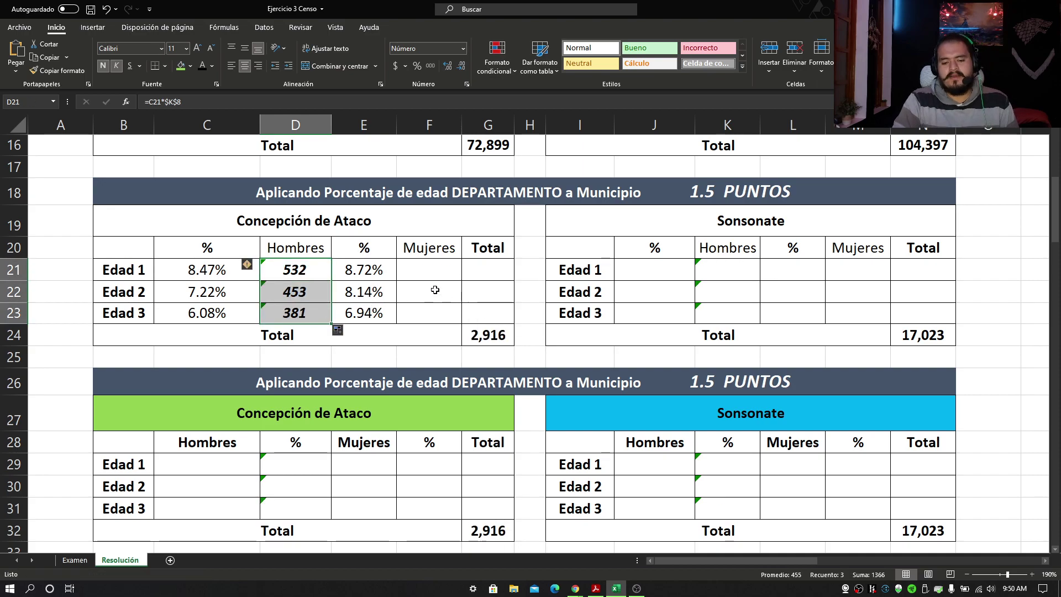
Apply the black font colour to Concepción de Ataco's Edad 1 women's result in F21.
left_click(437, 273)
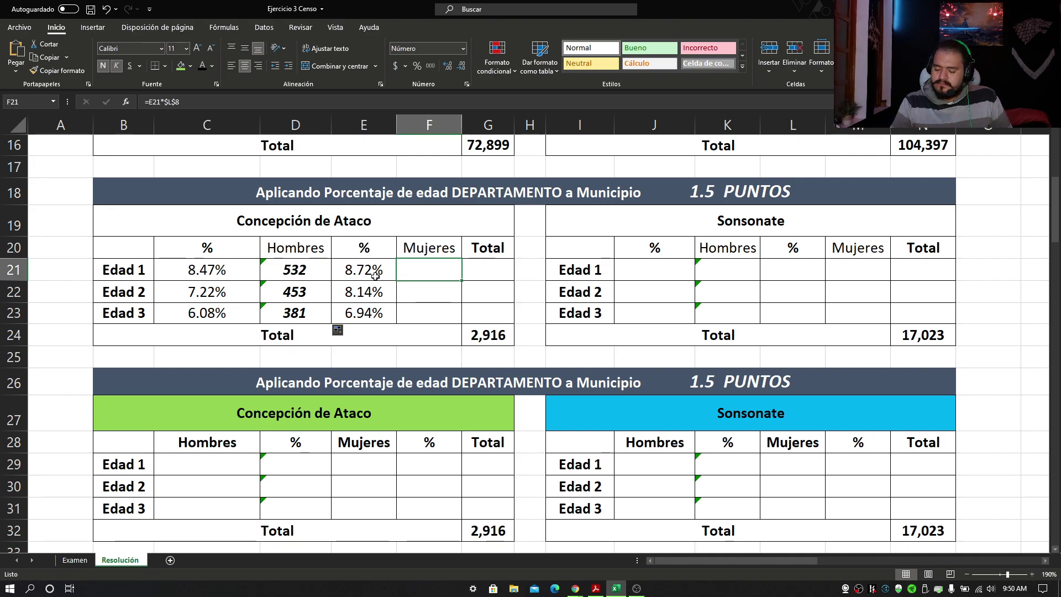
scroll(482, 346, "up", 5)
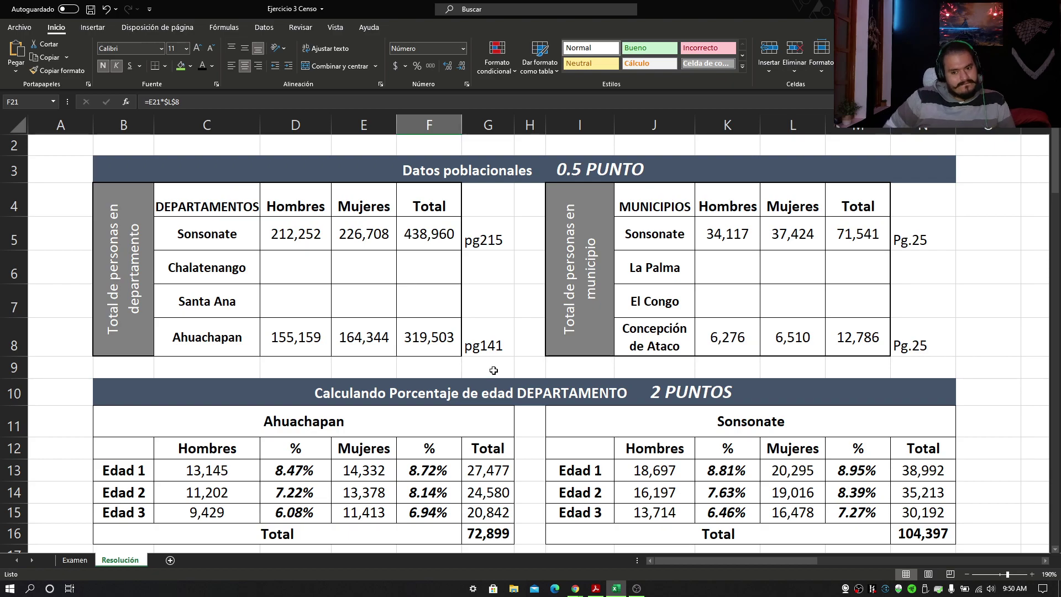
scroll(395, 327, "down", 4)
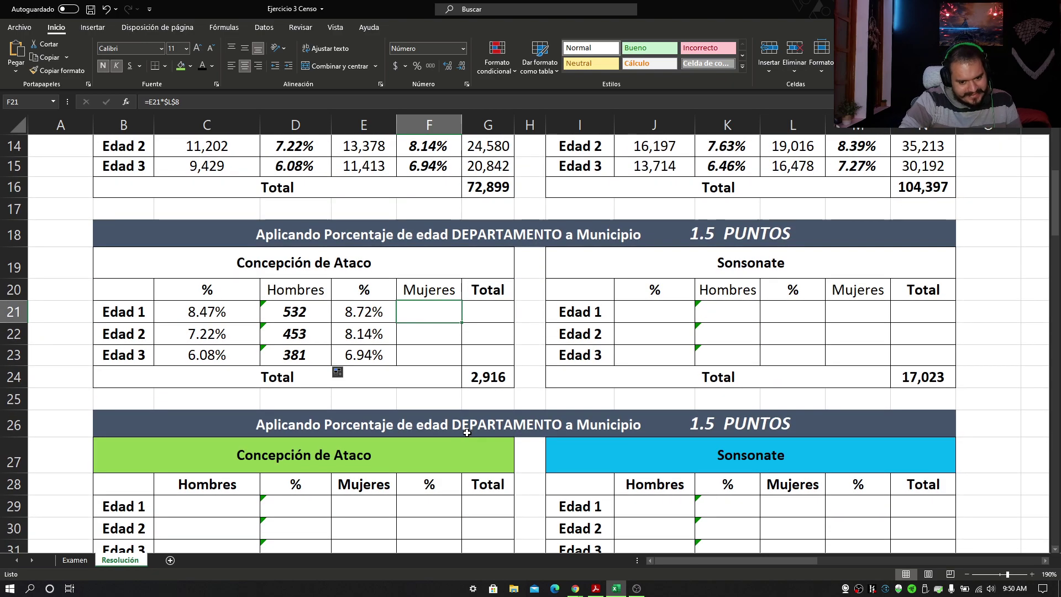
scroll(461, 432, "up", 2)
scroll(462, 432, "up", 2)
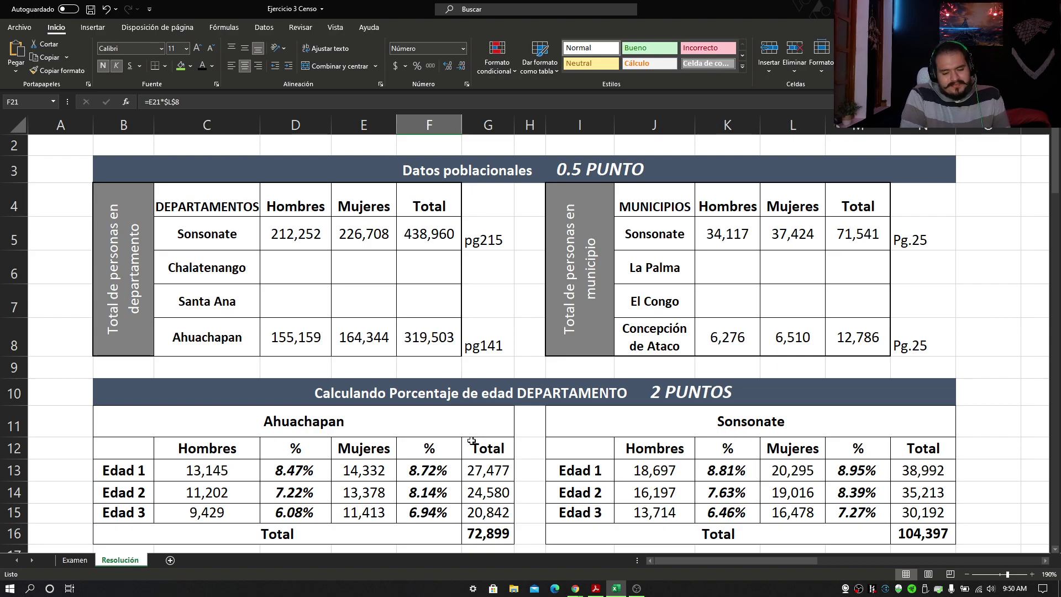
scroll(471, 441, "down", 5)
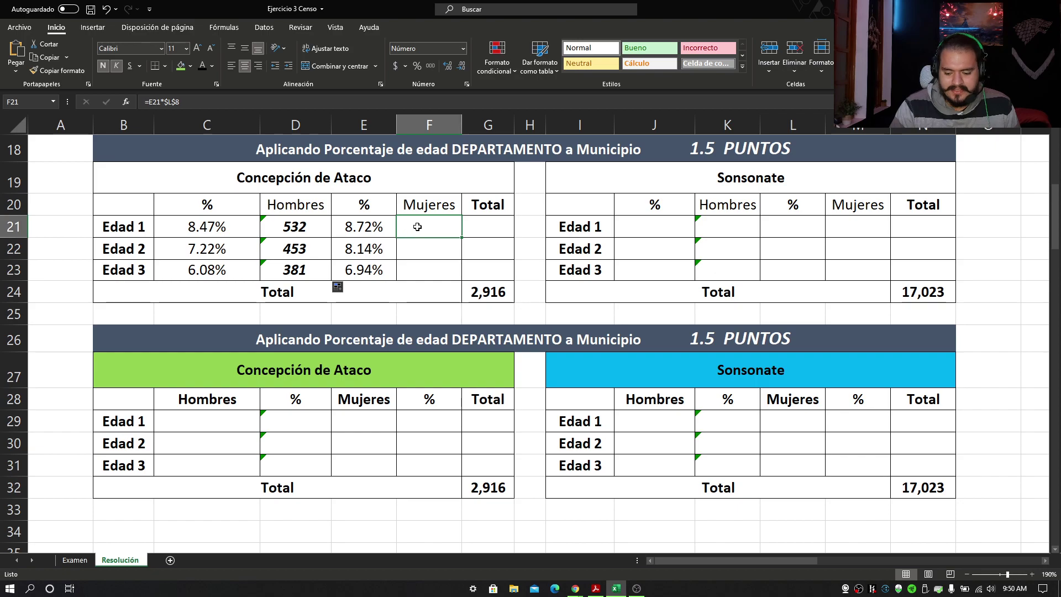
left_click(202, 66)
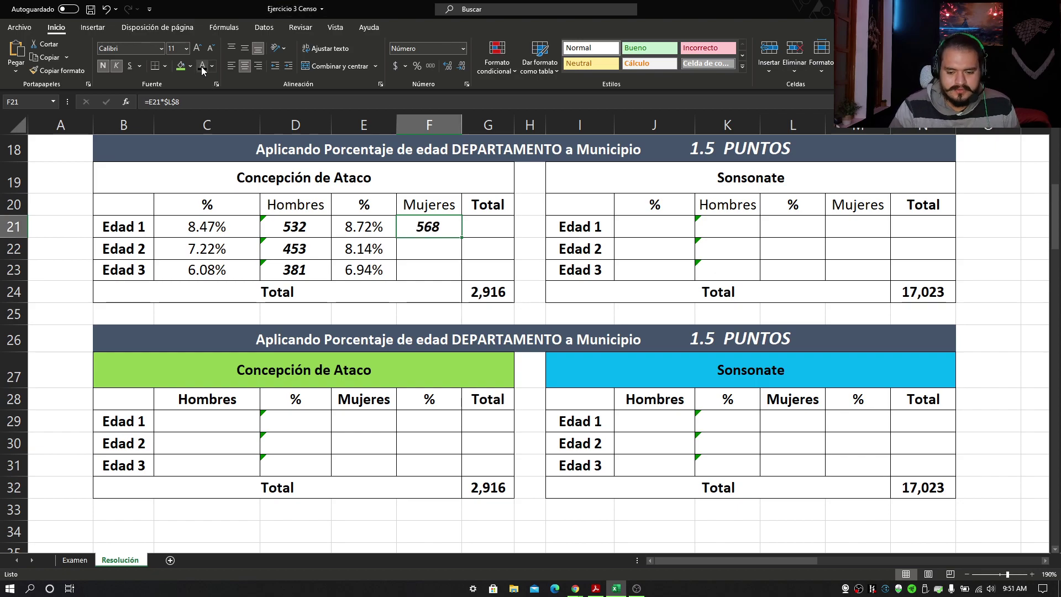
Check that F21's formula refers to the women's population in L8, and fill it down to F23.
double_click(438, 231)
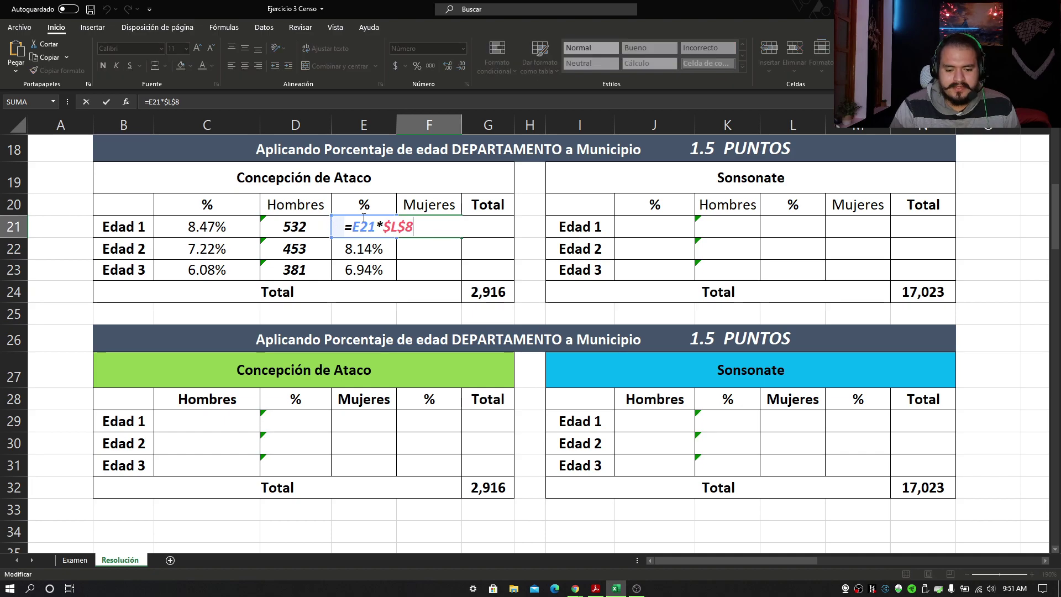
scroll(558, 285, "up", 4)
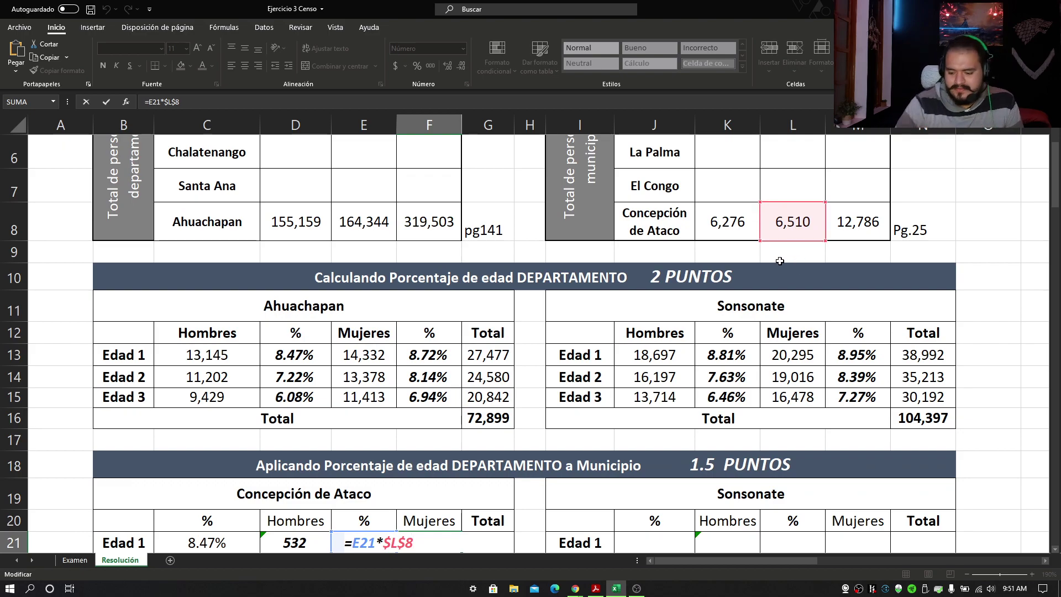
key("Return")
scroll(434, 348, "down", 2)
left_click(449, 333)
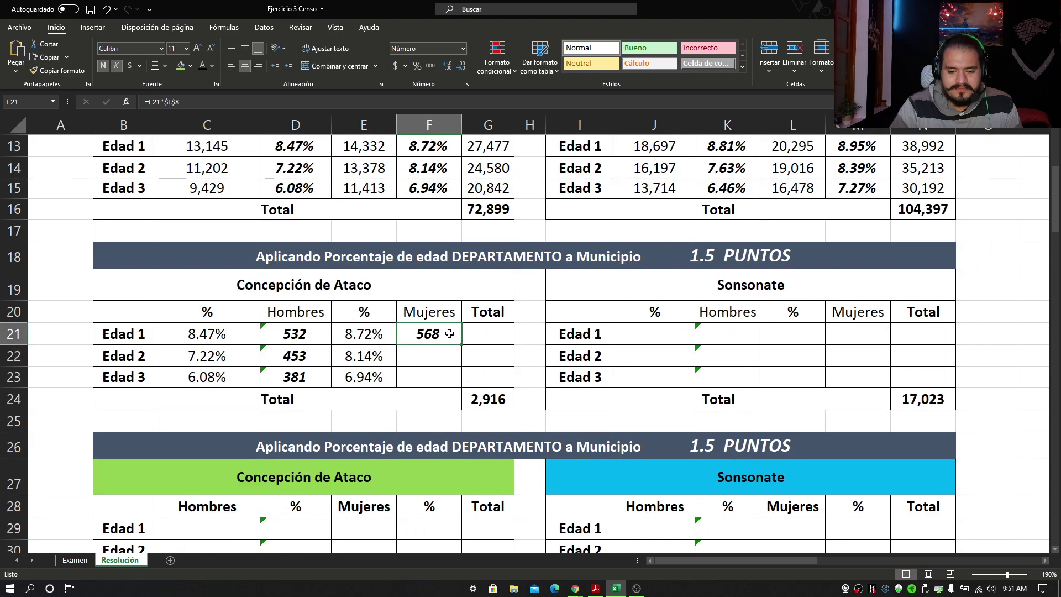
double_click(417, 333)
key("Escape")
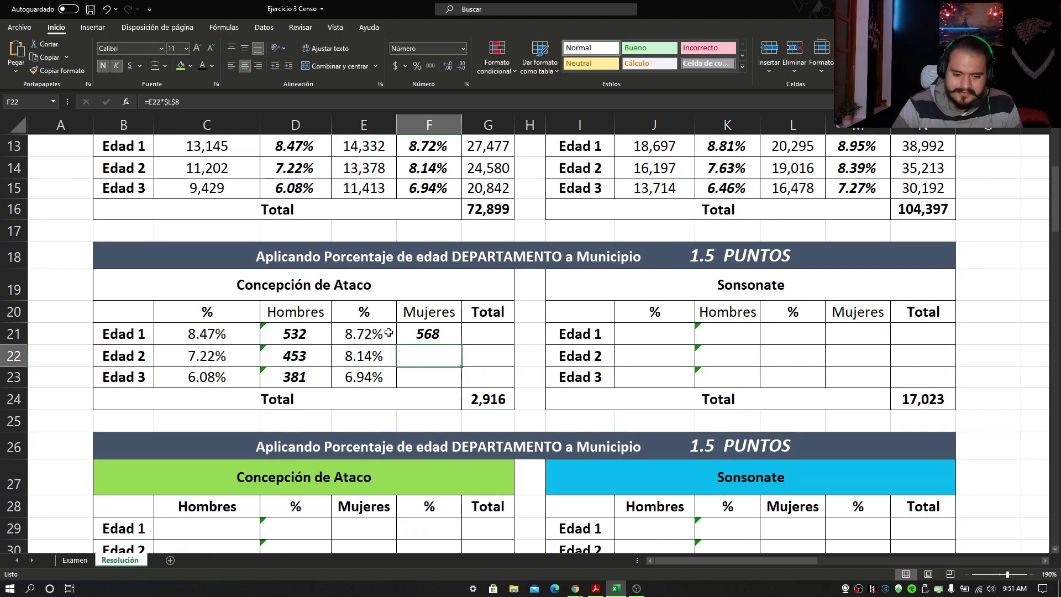
left_click_drag(462, 344, 451, 376)
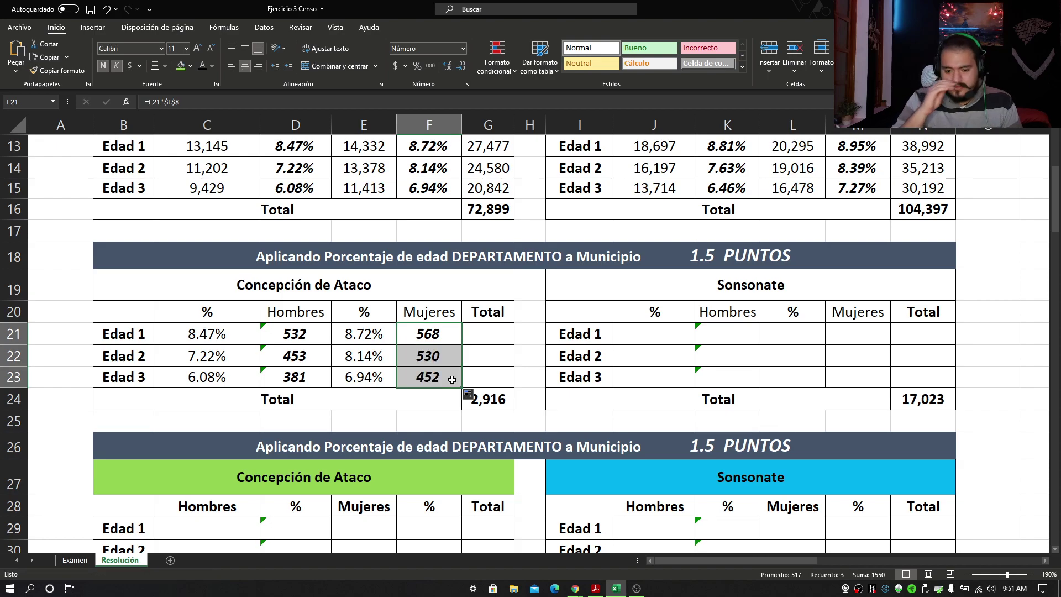
Enter =D21+F21 in G21 as Concepción de Ataco's Edad 1 total of men and women.
left_click(482, 335)
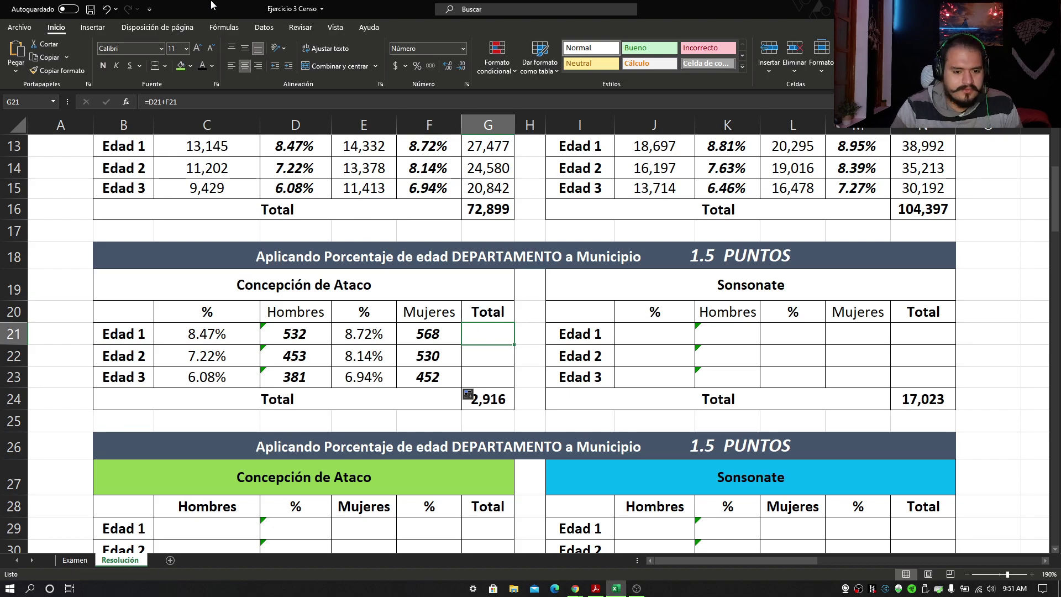
type("=")
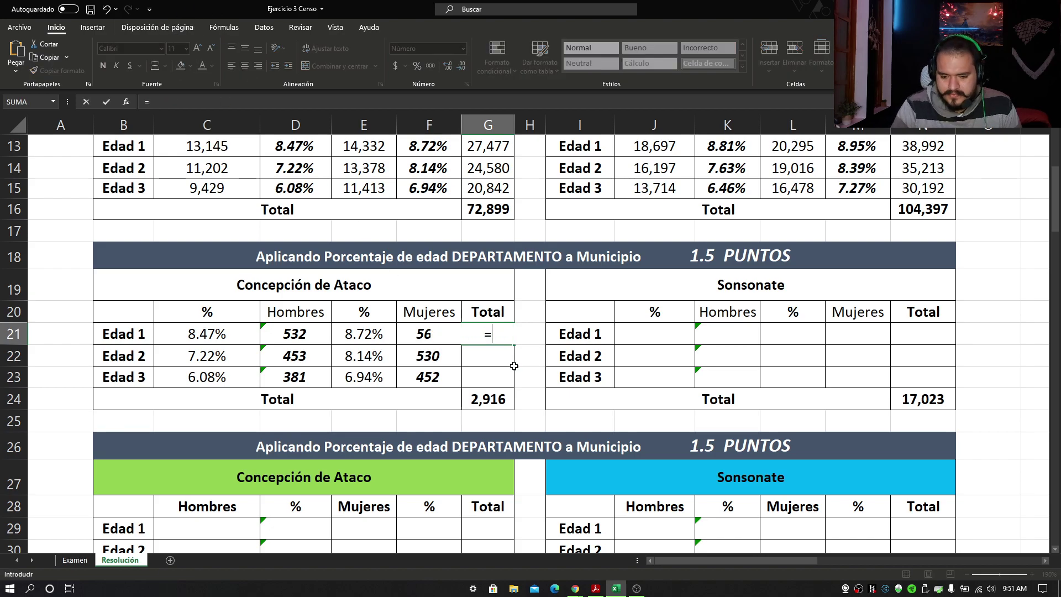
left_click(298, 331)
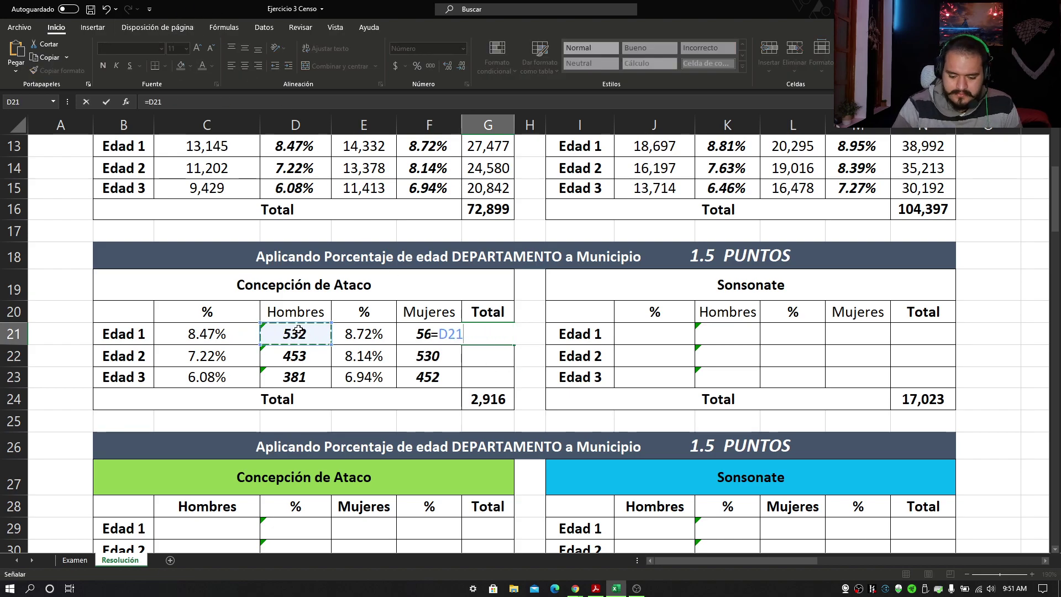
type("+")
left_click(413, 336)
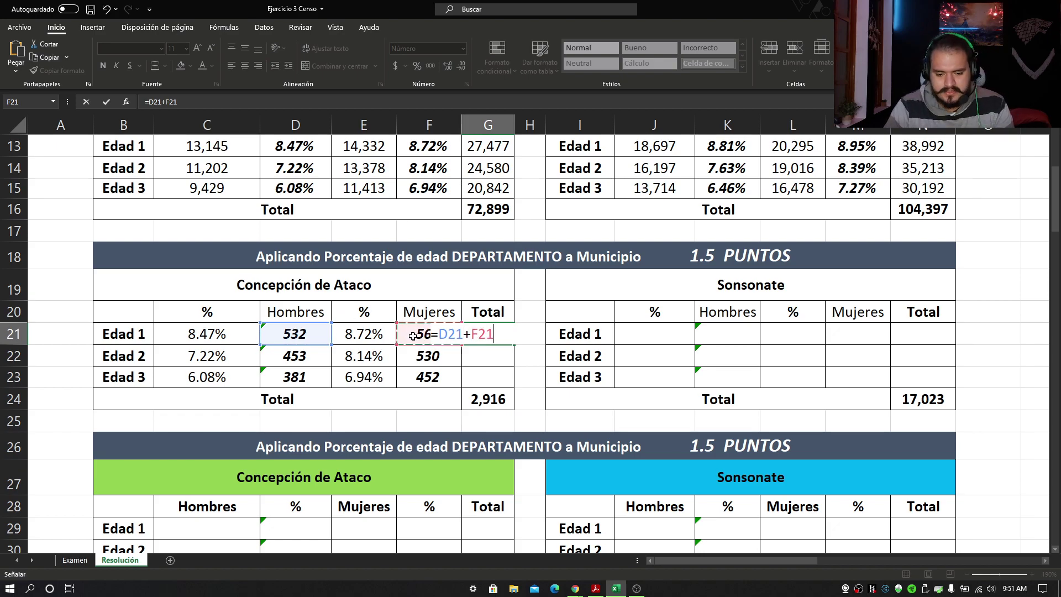
key("Return")
left_click(497, 338)
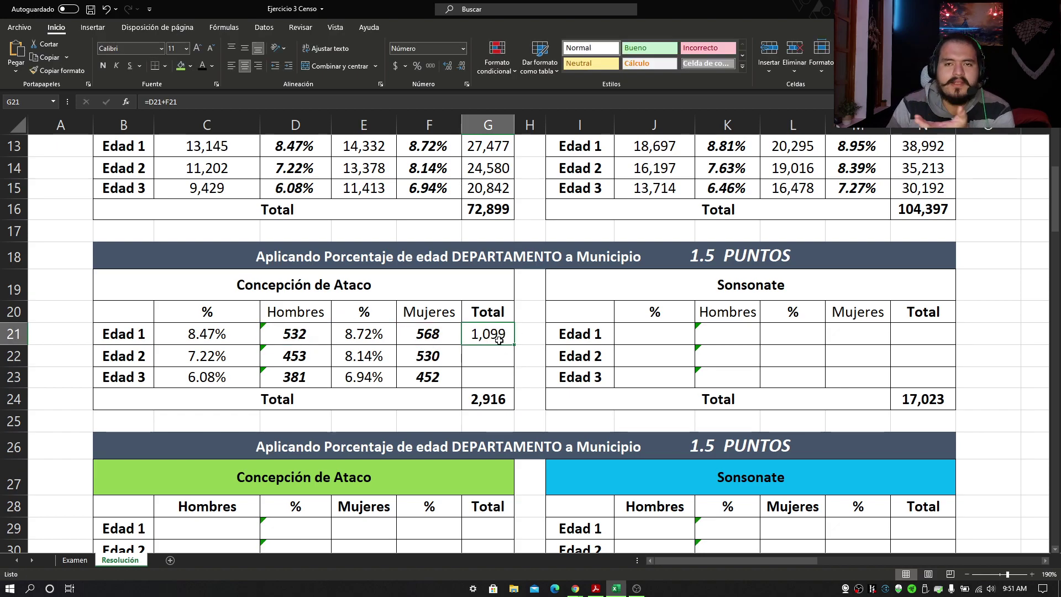
Fill Concepción de Ataco's total formula from G21 down to G23 and check that G24 sums G21:G23.
left_click_drag(513, 344, 511, 387)
double_click(483, 378)
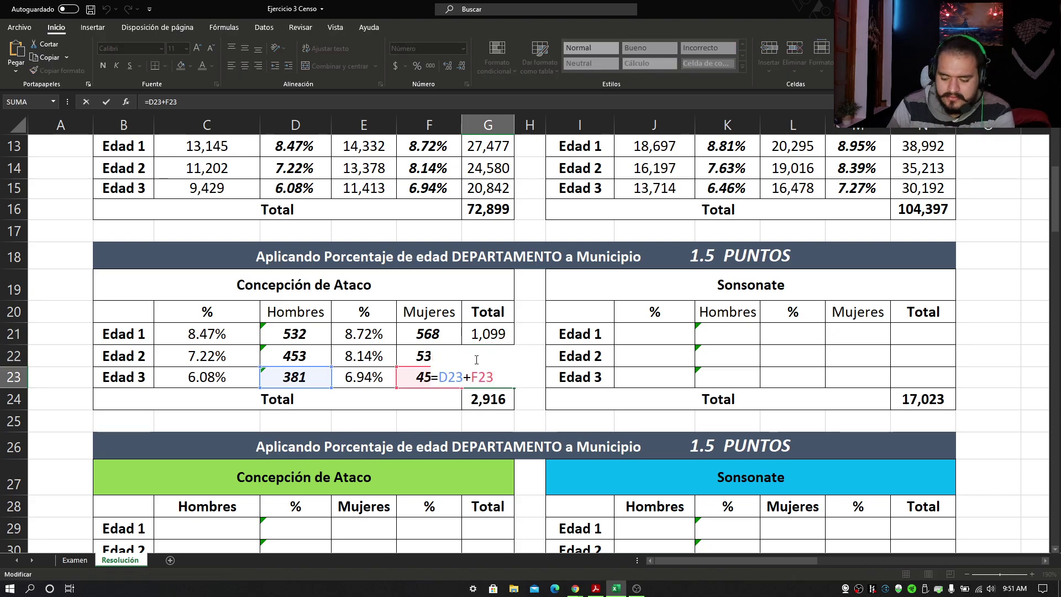
key("Return")
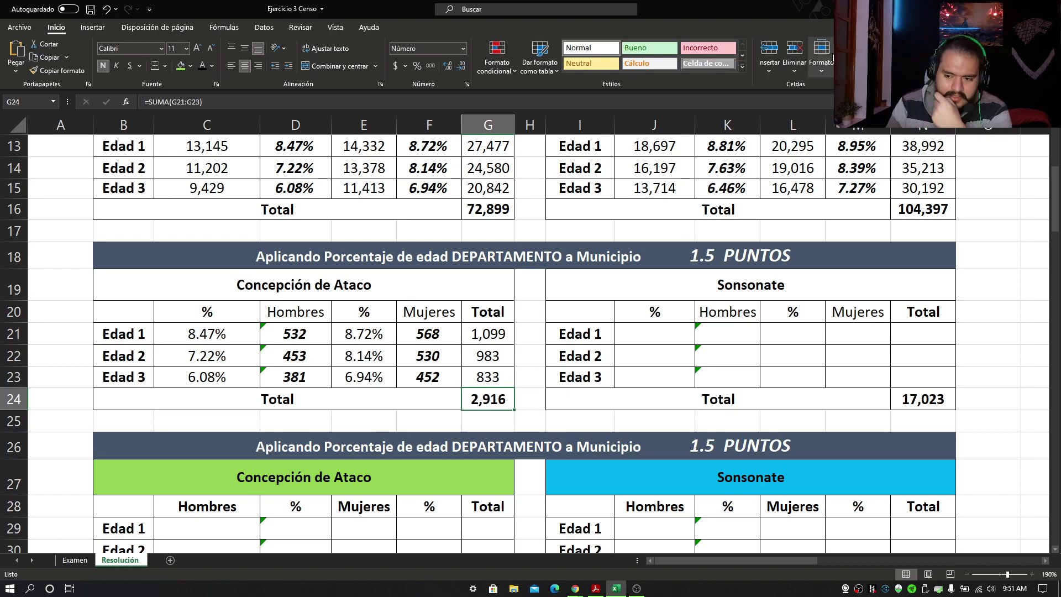
double_click(506, 399)
key("Return")
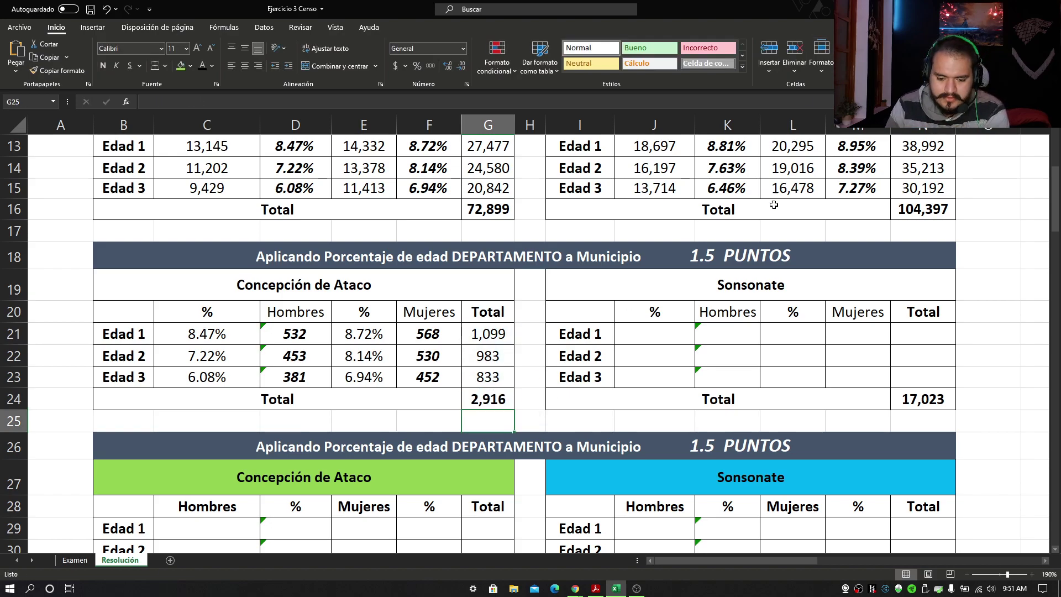
left_click(499, 399)
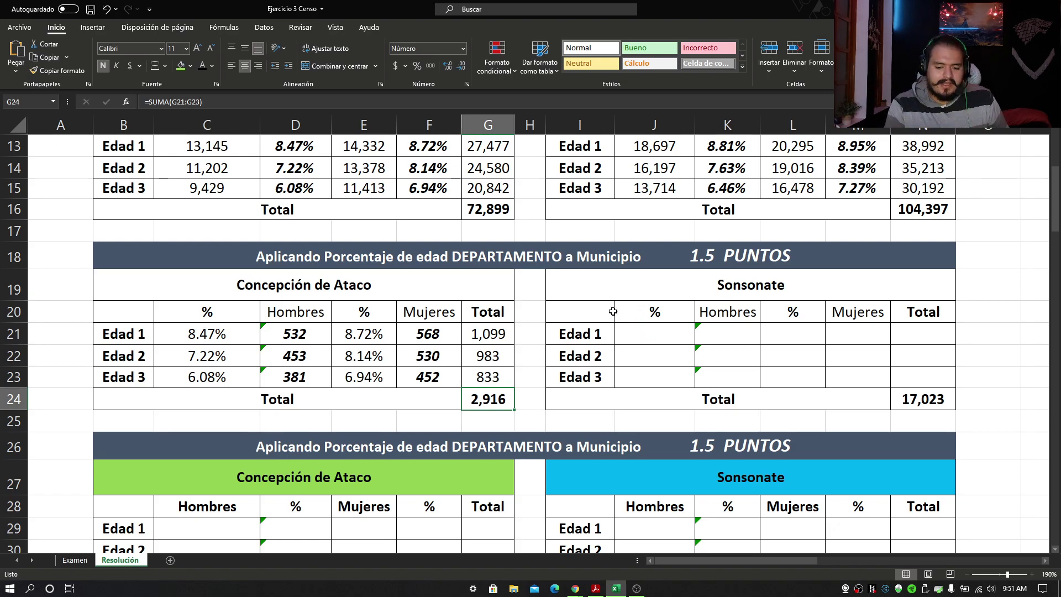
Apply the black font colour to Sonsonate municipality's men's percentages in J21:J23.
left_click_drag(613, 312, 924, 397)
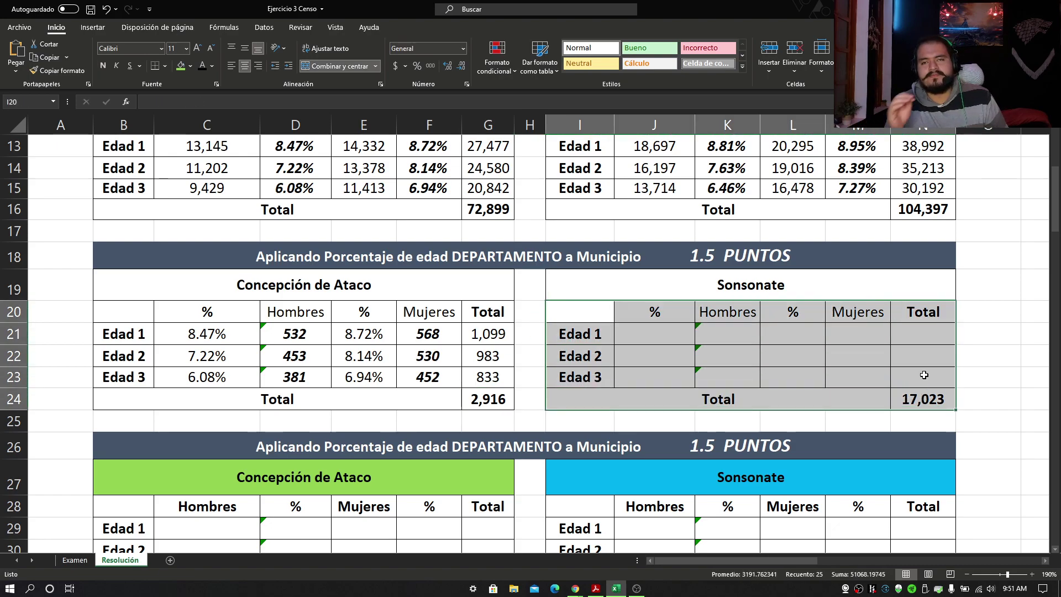
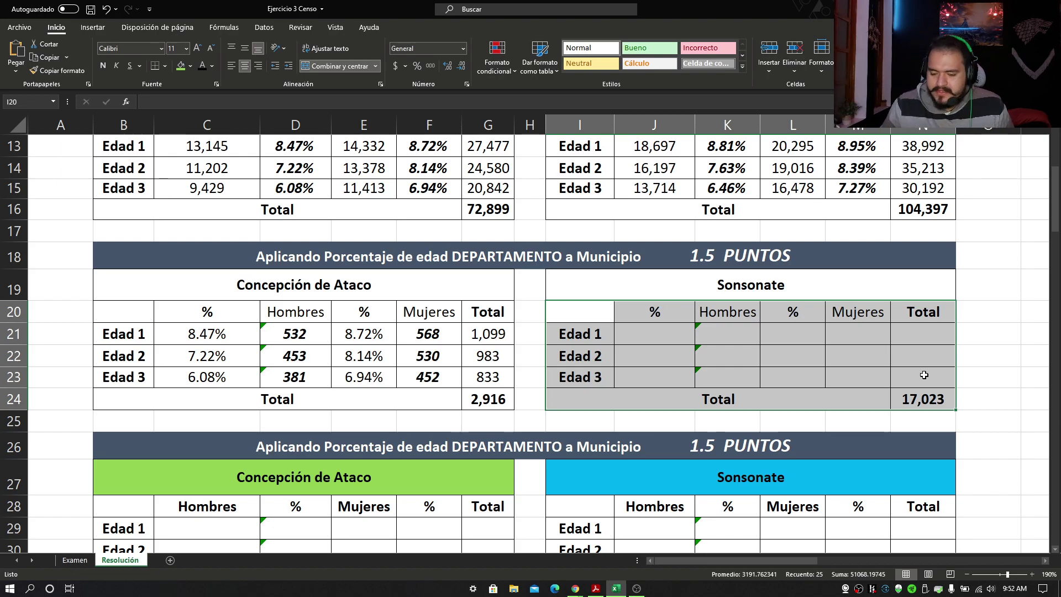
left_click(663, 332)
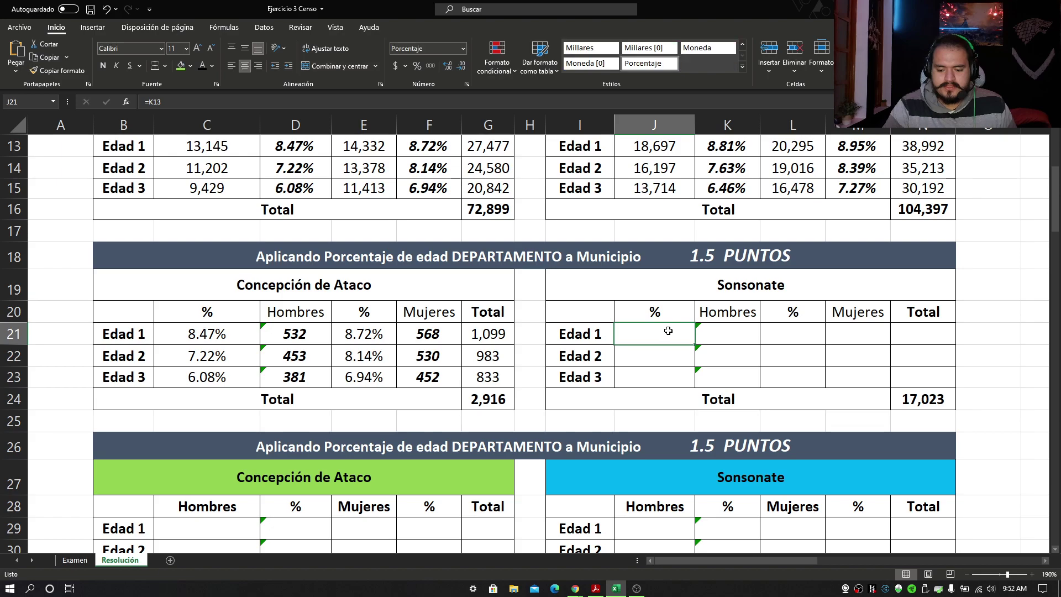
scroll(668, 332, "up", 1)
left_click_drag(670, 382, 664, 442)
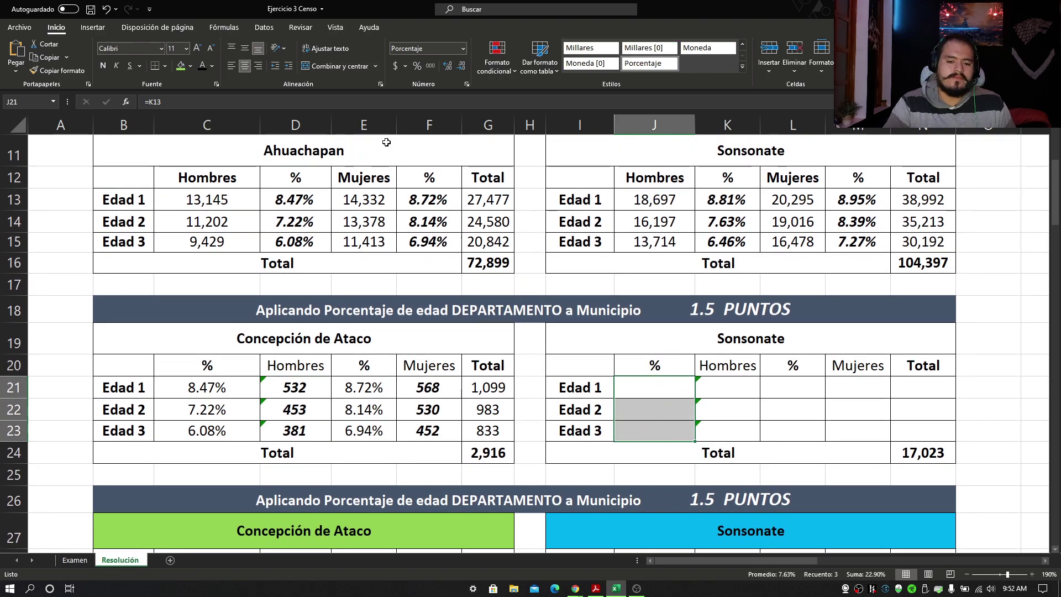
left_click(202, 67)
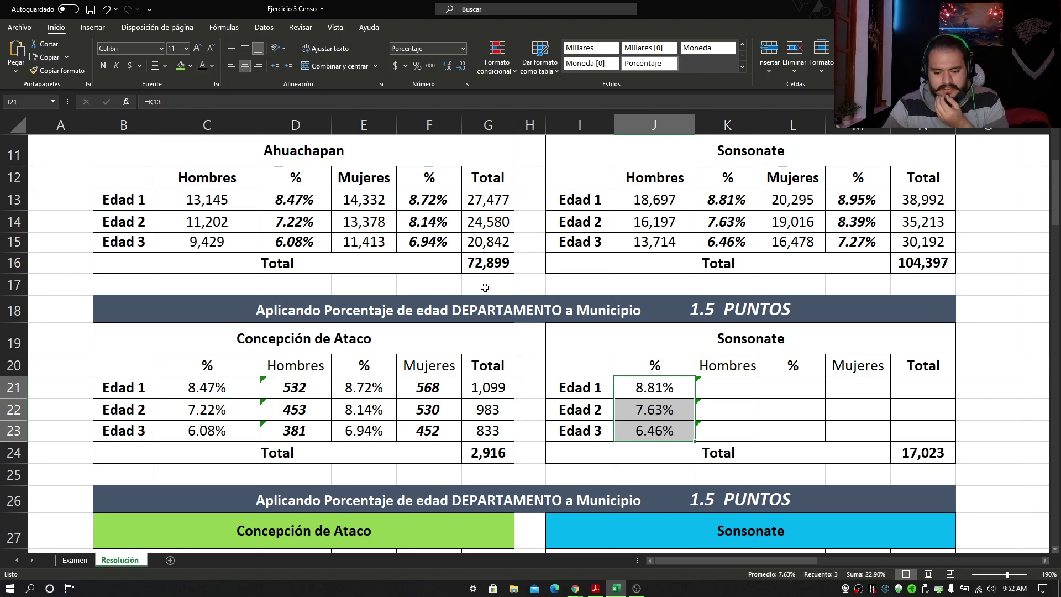
Enter =K13 in J21 as Sonsonate's Edad 1 men's percentage and fill it down to J23.
left_click(641, 387)
type("=")
left_click(731, 202)
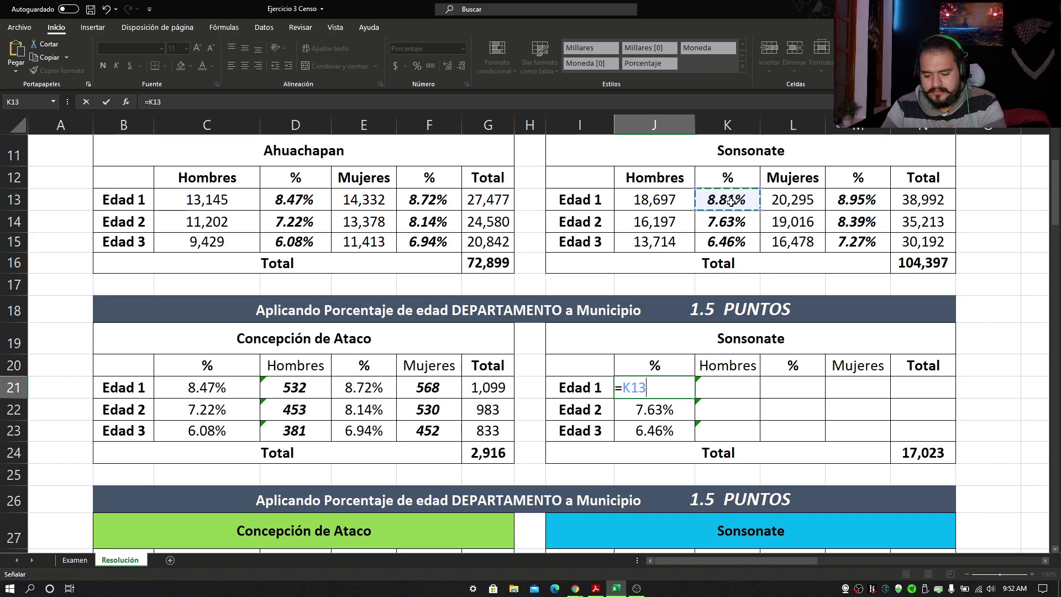
key("Return")
left_click(654, 387)
left_click_drag(695, 398, 696, 437)
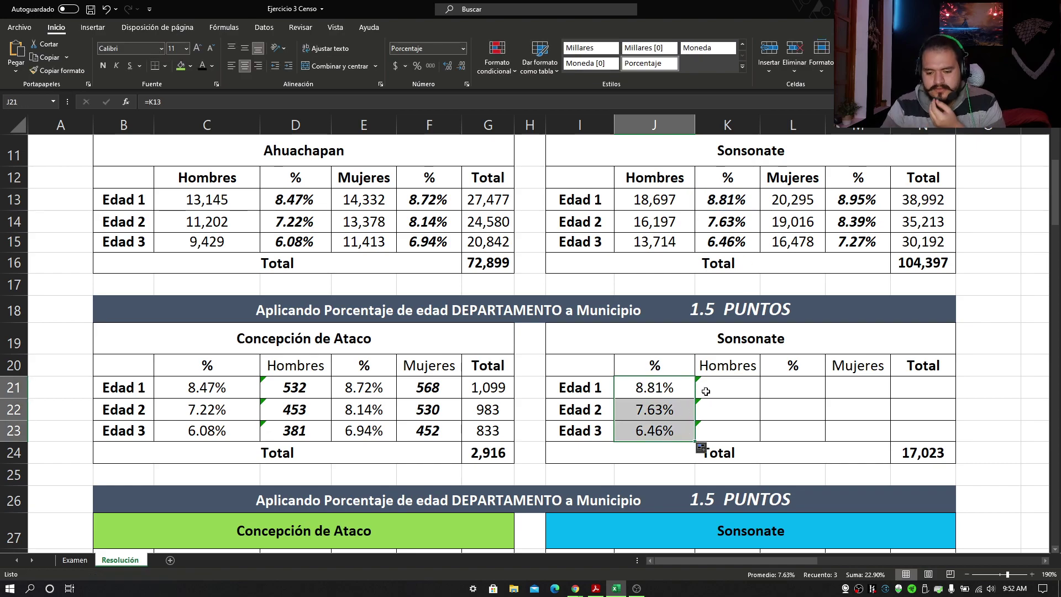
Set L21 to =M13 in black font as Sonsonate's Edad 1 women's percentage and fill it down to L23.
left_click(776, 389)
double_click(779, 378)
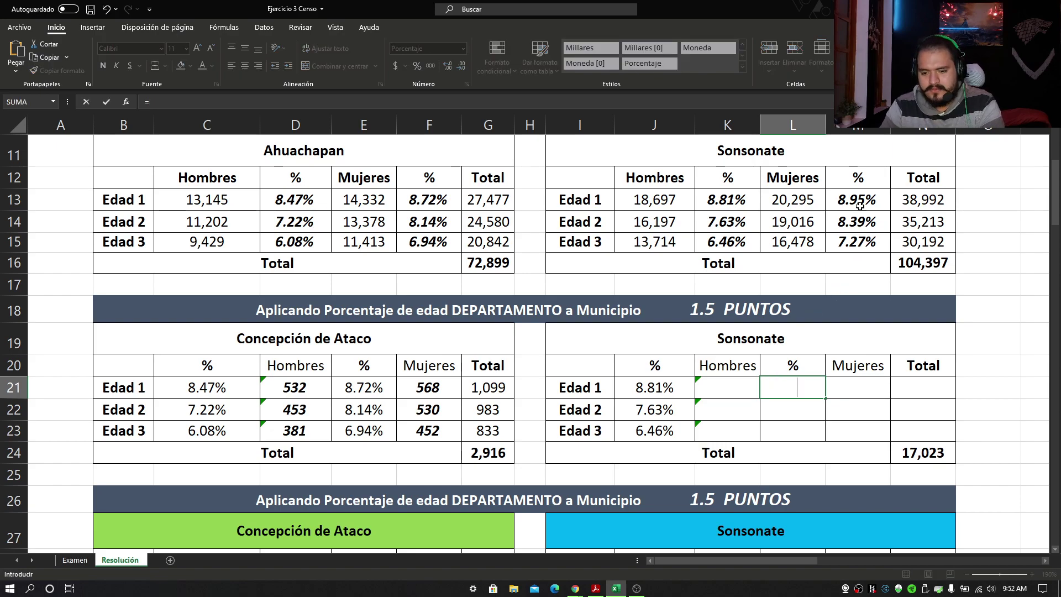
key("Escape")
double_click(814, 389)
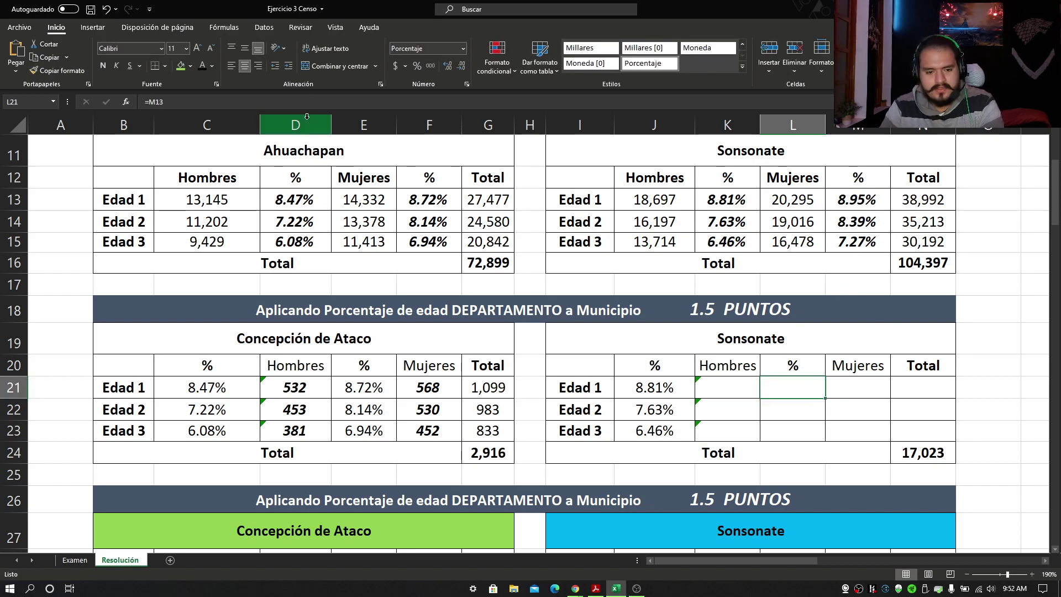
key("Return")
left_click(793, 386)
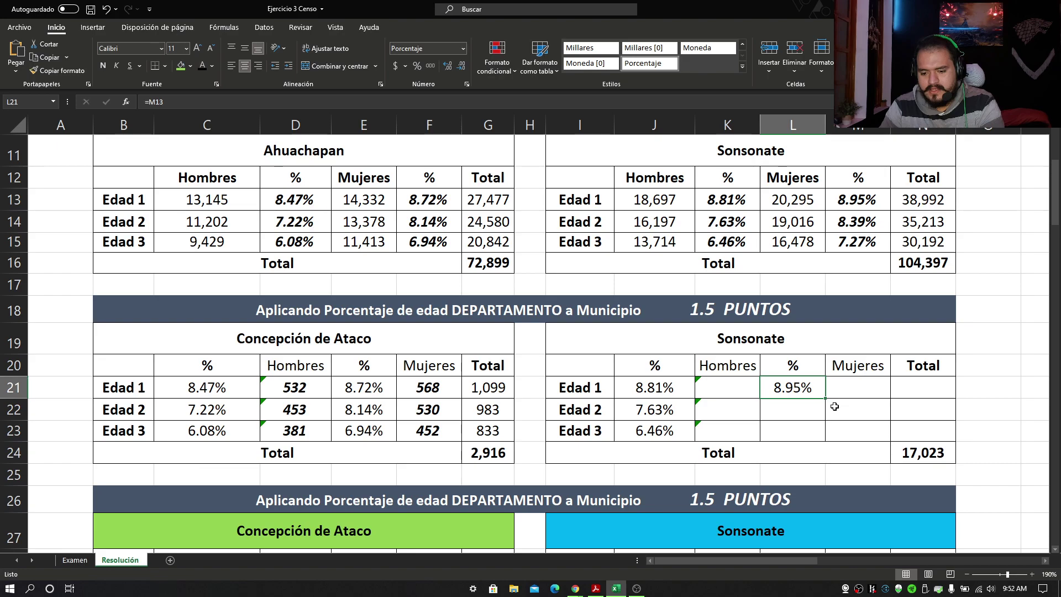
left_click_drag(825, 398, 826, 438)
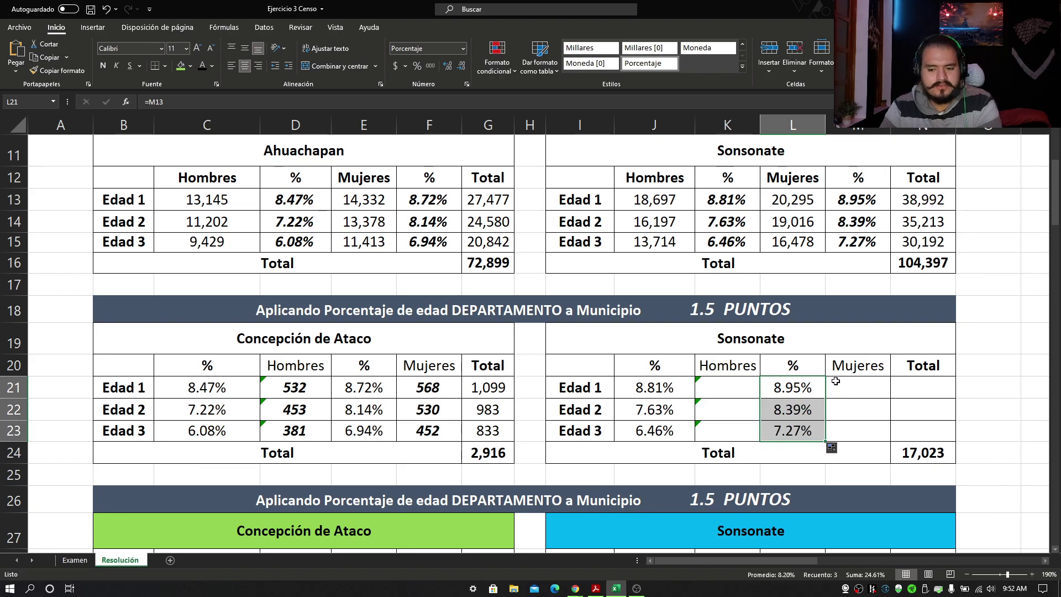
Enter =J21*K5 in K21 in black font to calculate Sonsonate municipality's Edad 1 men.
left_click(724, 392)
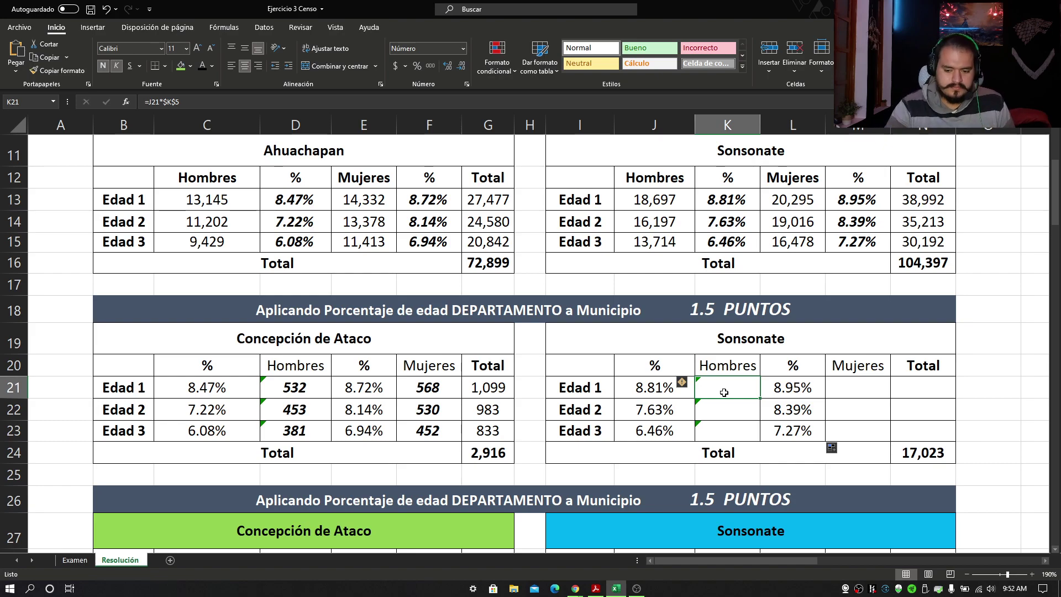
type("=")
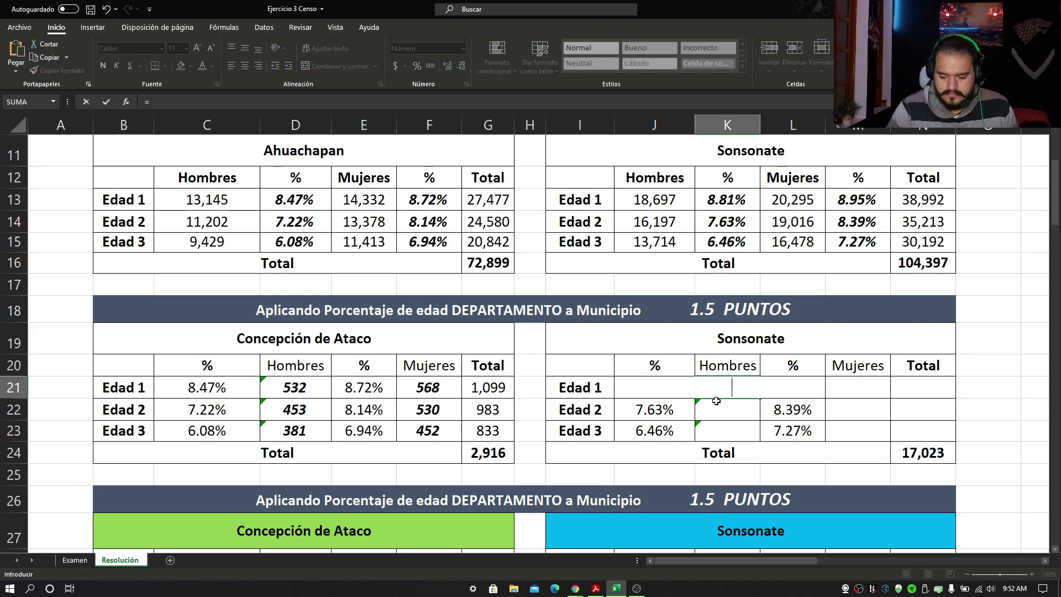
key("Escape")
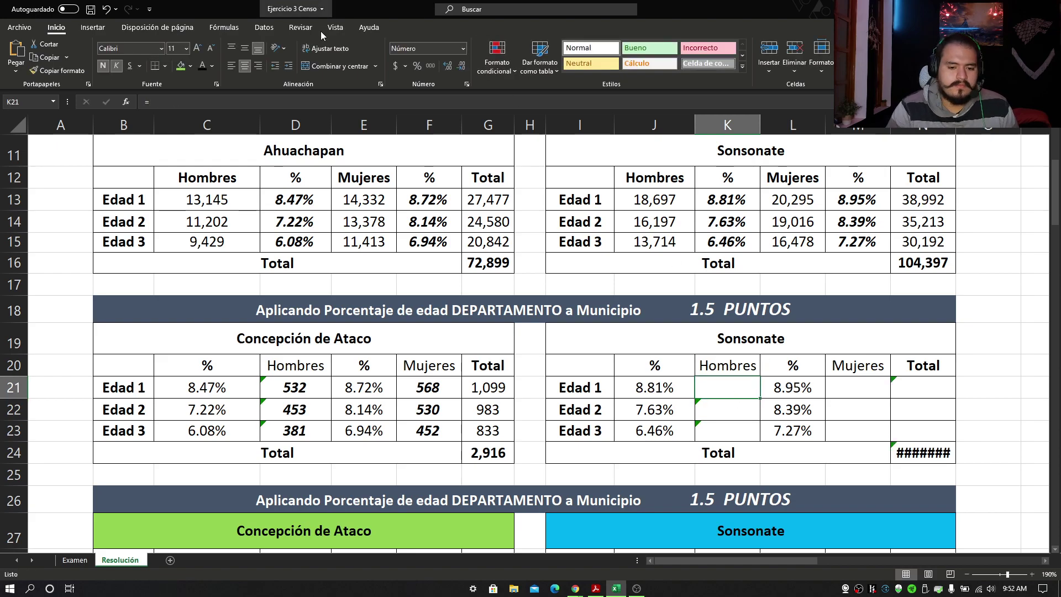
double_click(739, 385)
type("=")
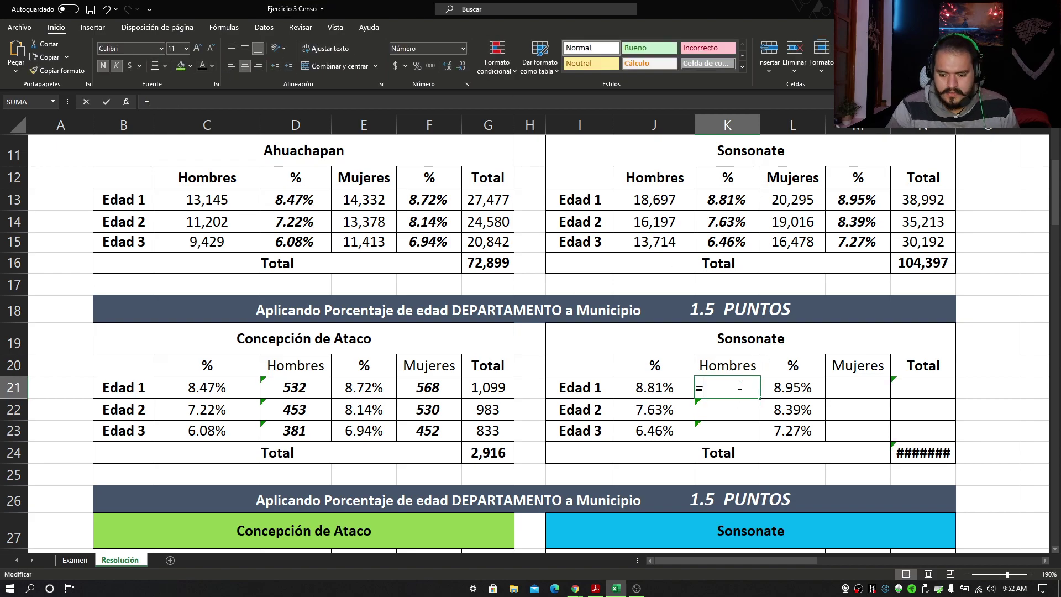
left_click(658, 388)
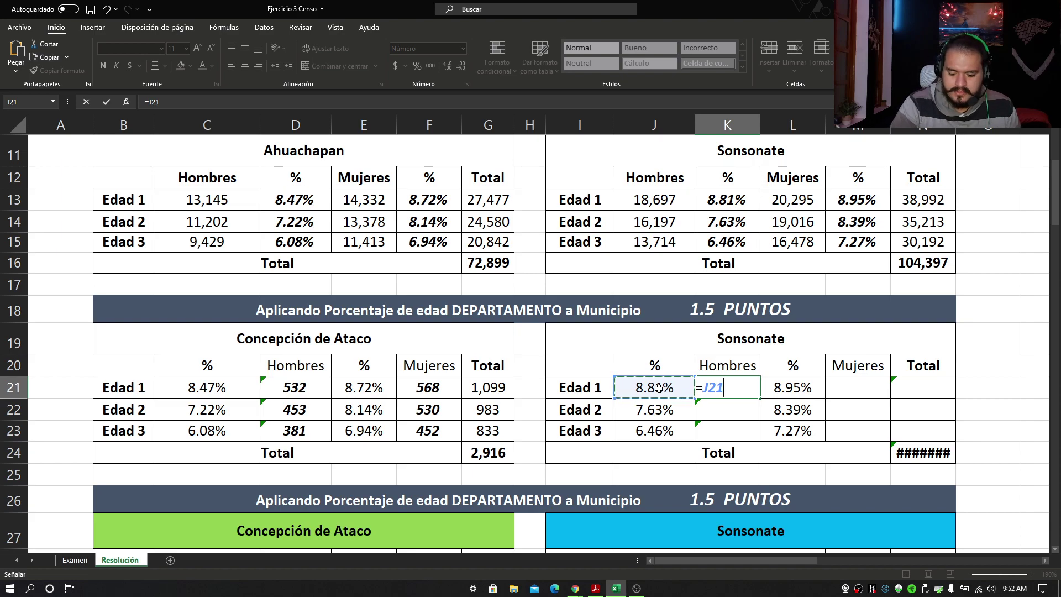
type("*")
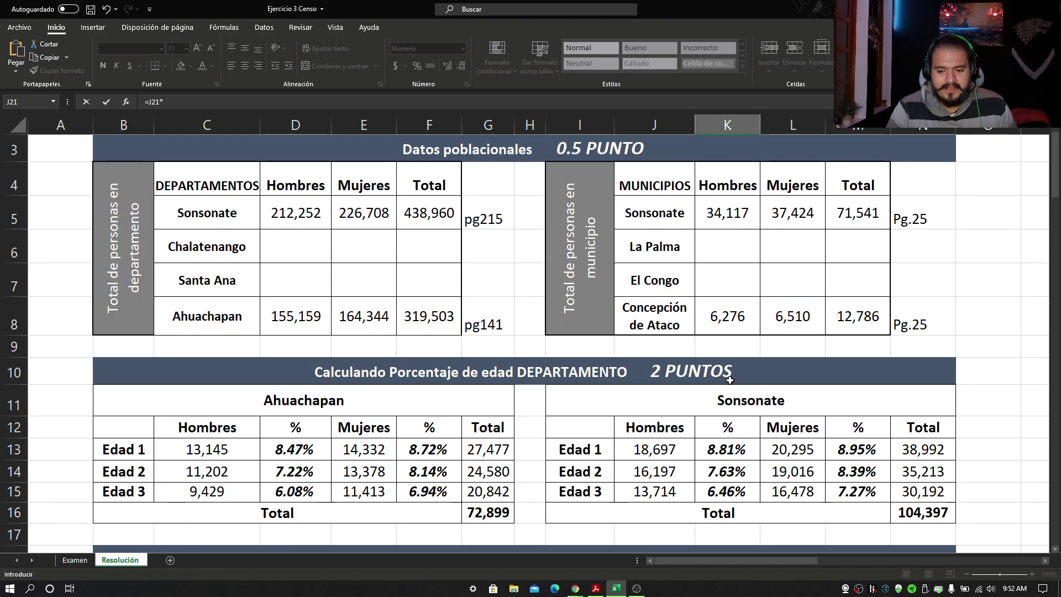
scroll(724, 365, "up", 3)
left_click(725, 214)
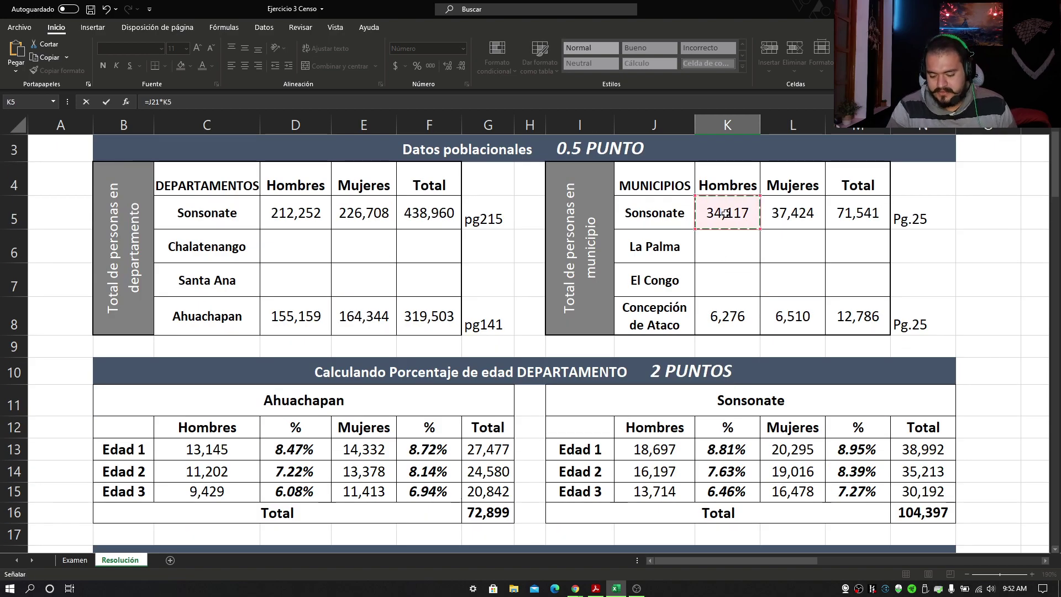
key("F4")
key("Return")
Make the population reference in K21 absolute as $K$5 and fill the formula down to K23.
scroll(707, 339, "up", 3)
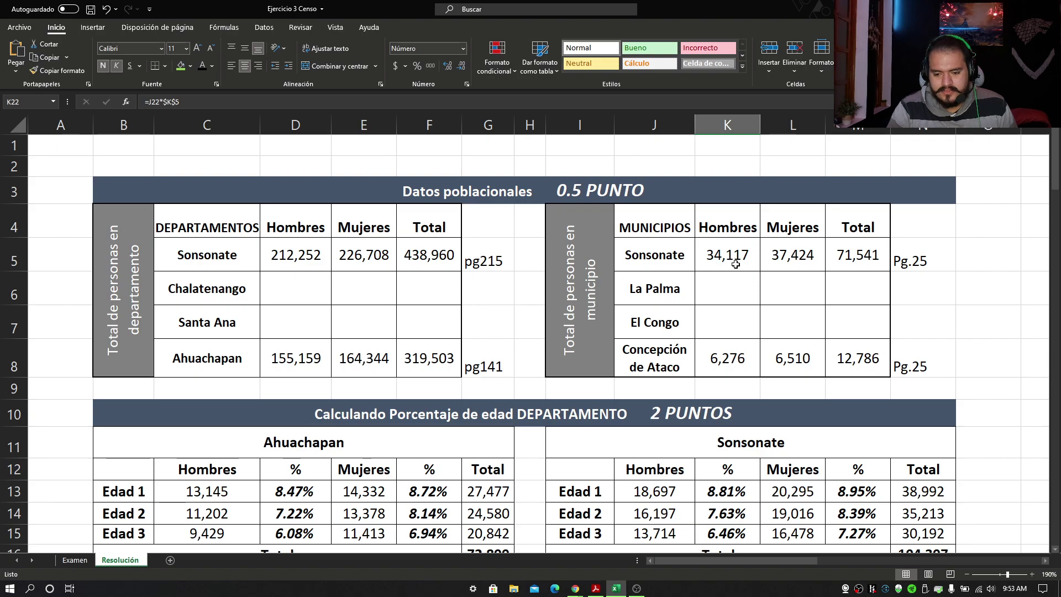
scroll(736, 264, "down", 4)
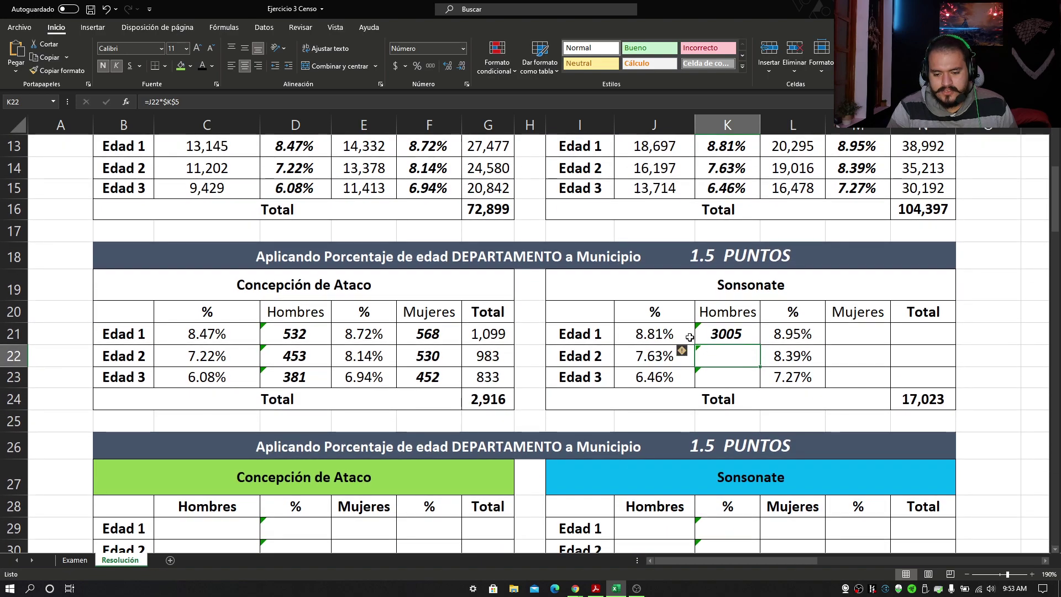
left_click(729, 334)
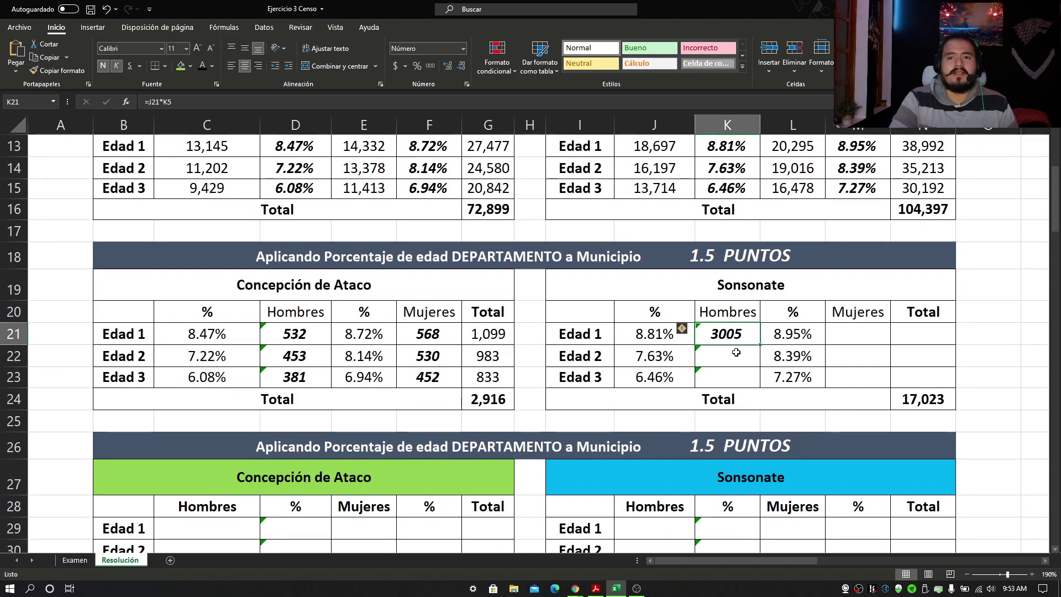
double_click(748, 338)
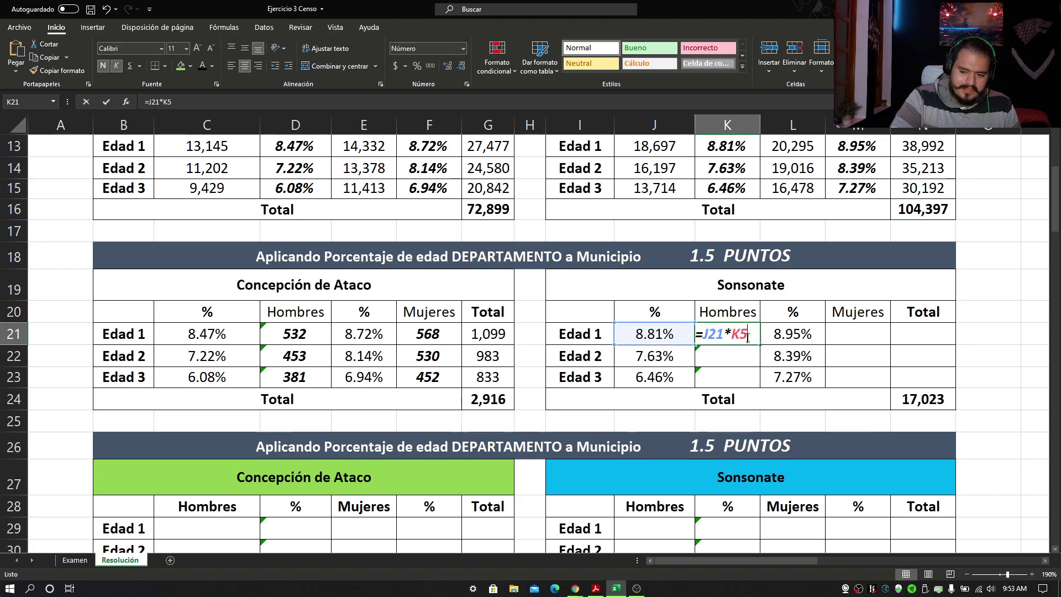
left_click_drag(747, 339, 732, 339)
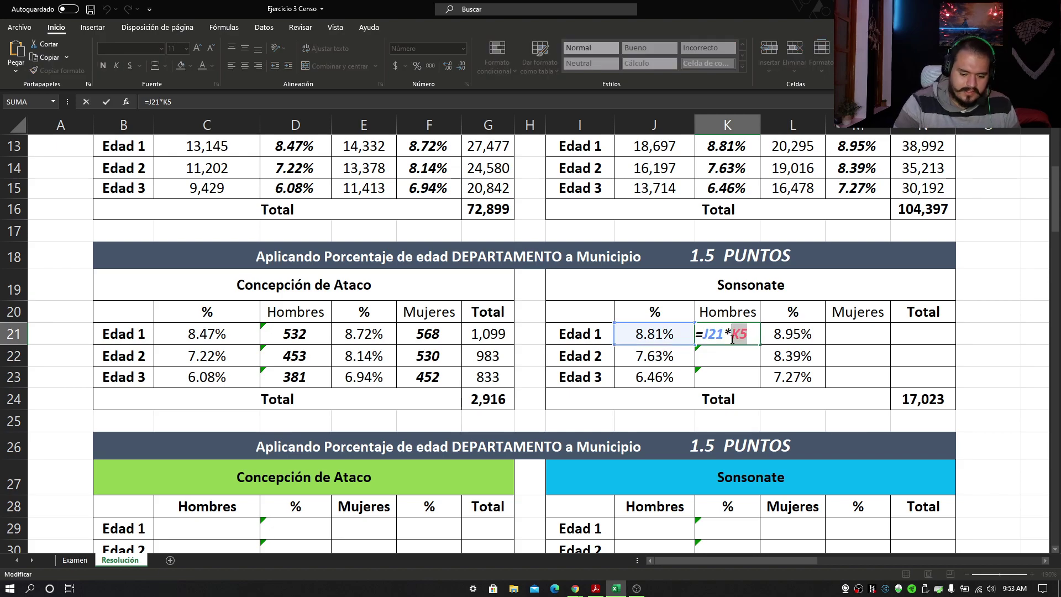
key("F4")
key("ctrl+Return")
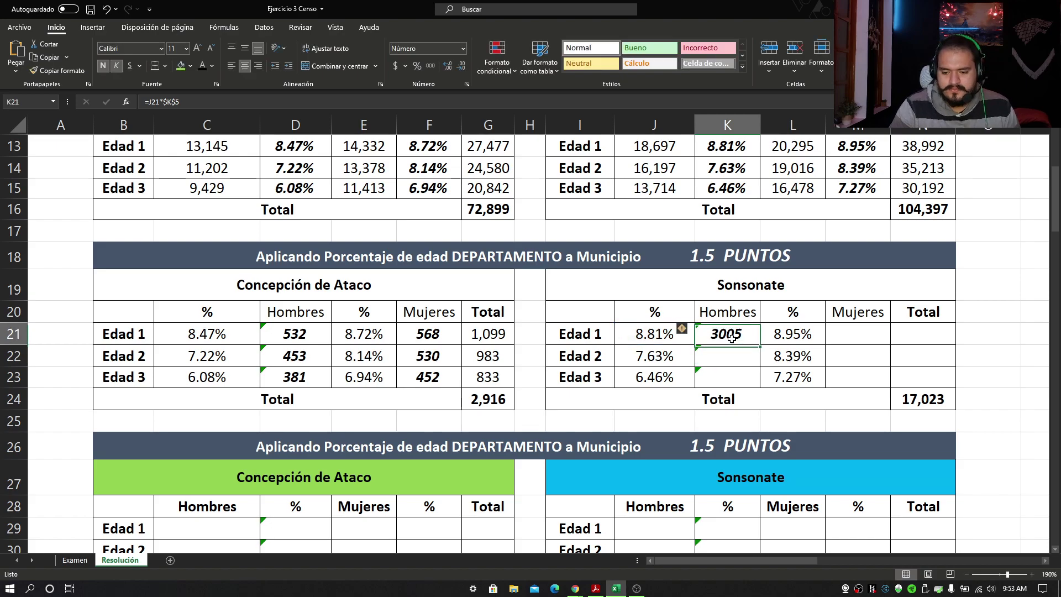
left_click_drag(766, 346, 765, 387)
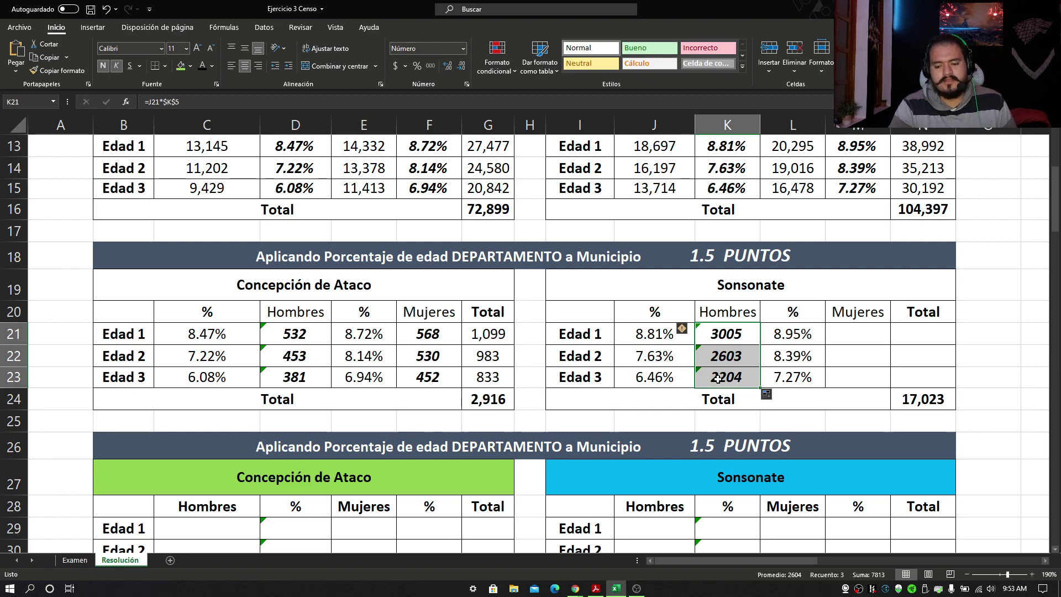
Check that K23's formula refers to Sonsonate municipality's men's population in K5.
double_click(706, 375)
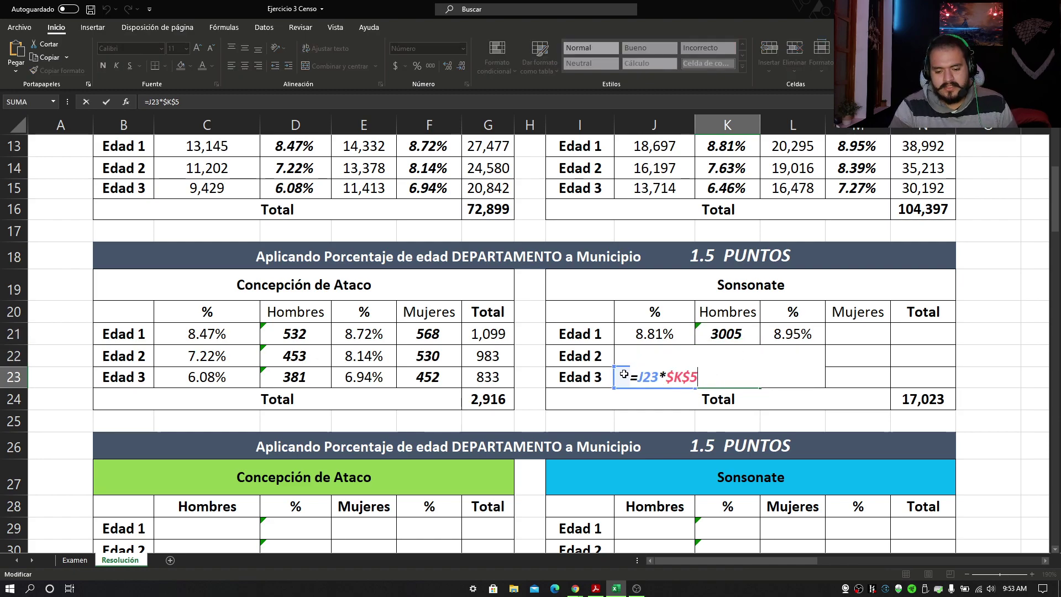
scroll(619, 376, "up", 4)
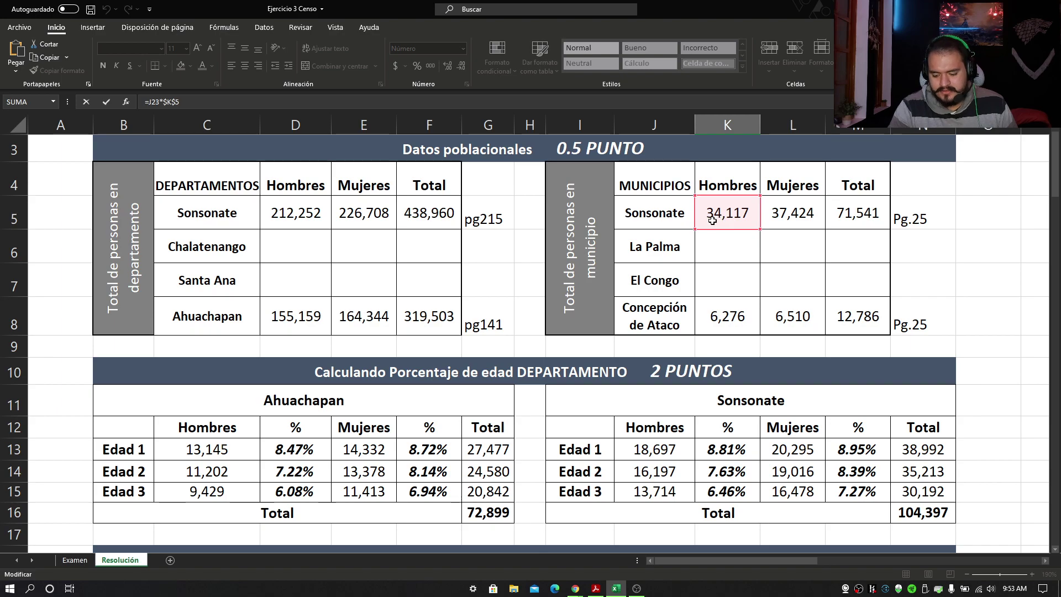
key("Return")
scroll(747, 331, "down", 2)
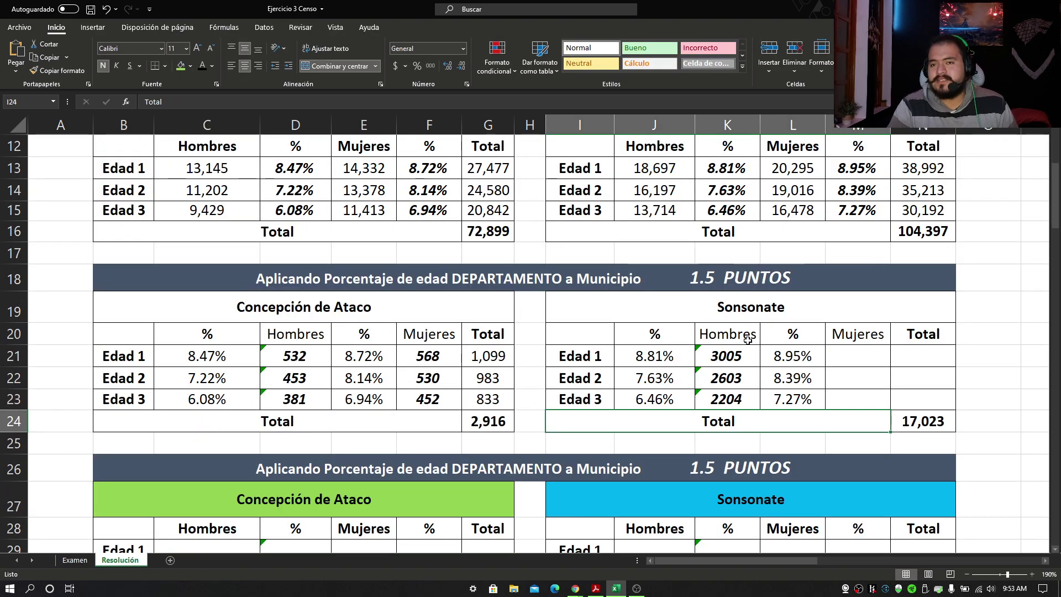
Apply the black font colour to Sonsonate's Edad 1 women's result in M21.
left_click(858, 354)
key("shift+Down")
key("shift+Down")
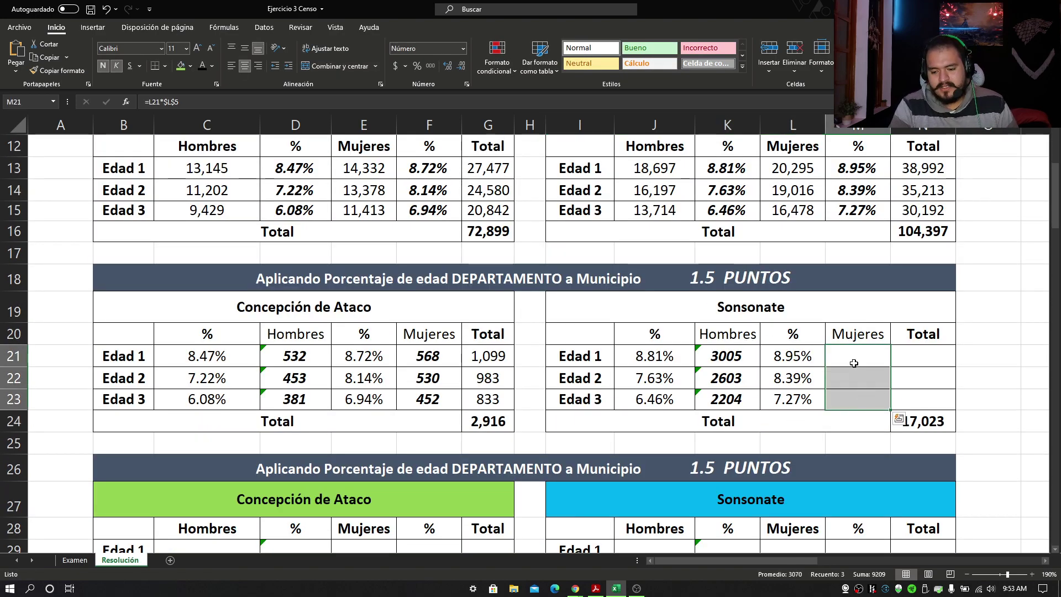
left_click(854, 354)
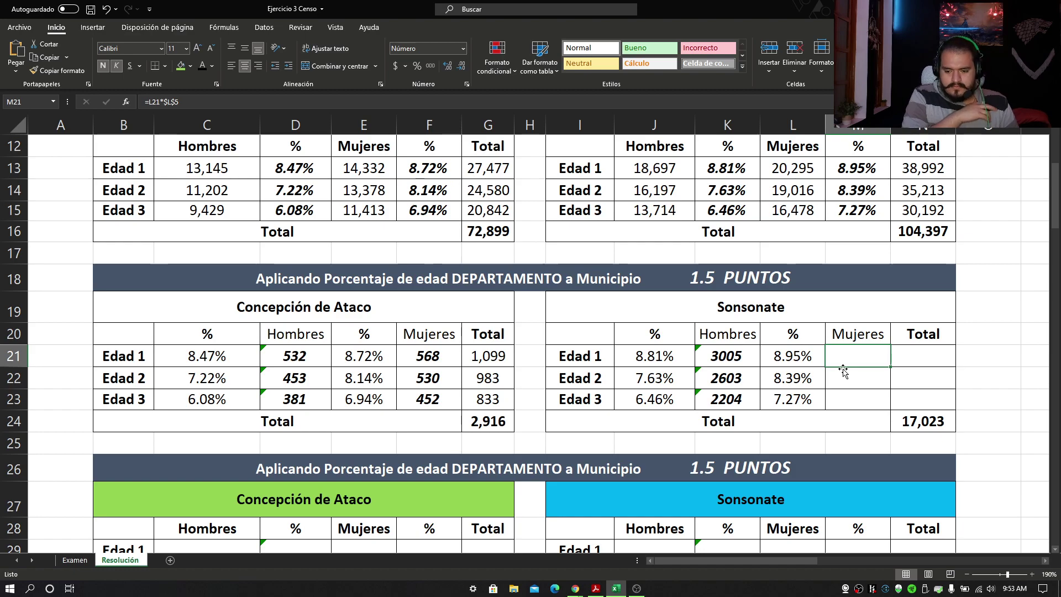
left_click(202, 67)
key("Down")
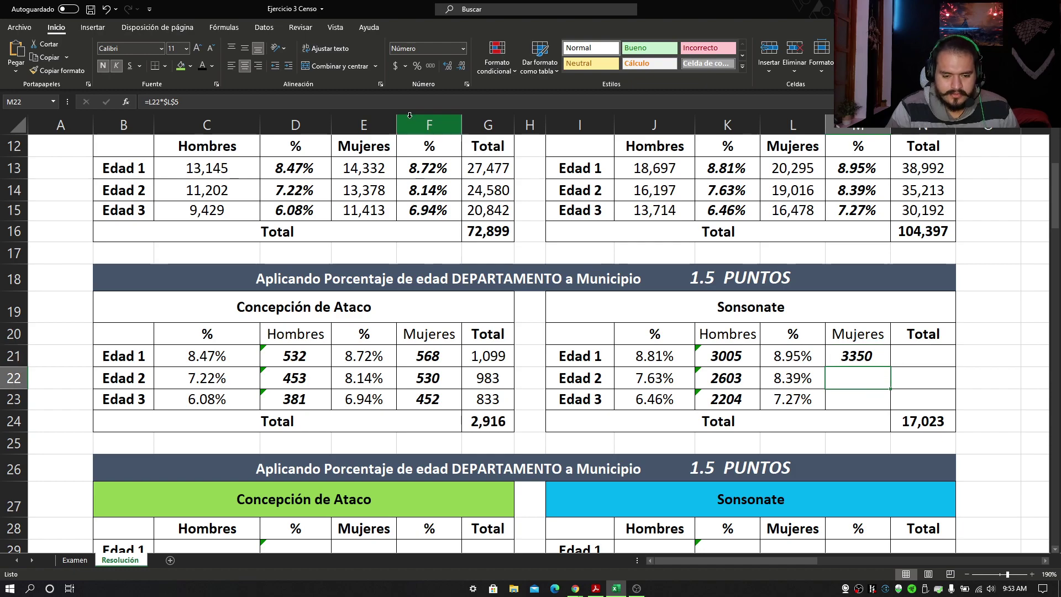
Apply the black font colour to Sonsonate's Edad 2 and Edad 3 women's results in M22 and M23.
left_click(202, 67)
left_click(848, 398)
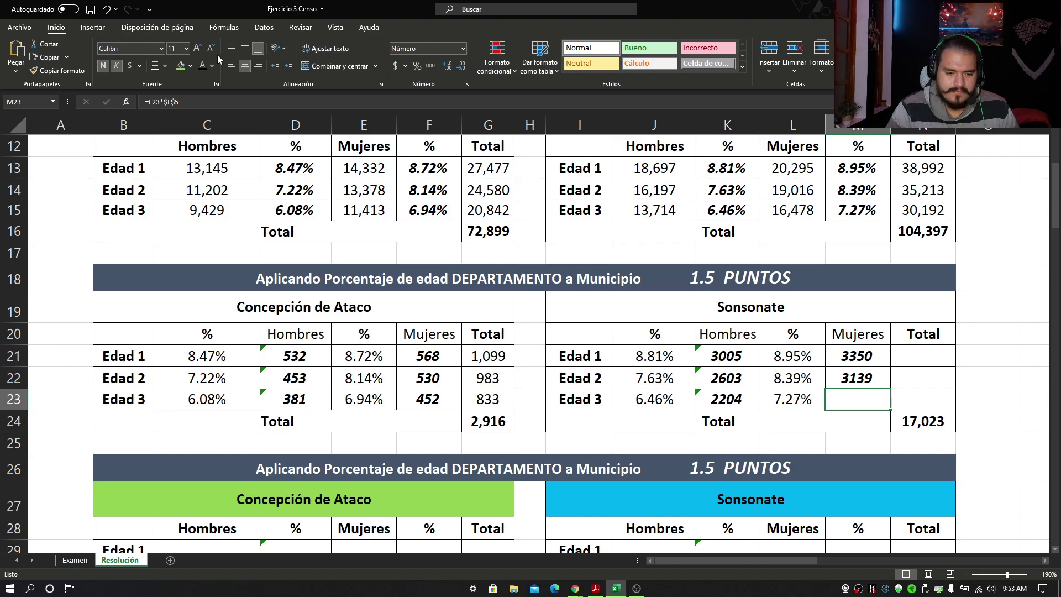
left_click(202, 66)
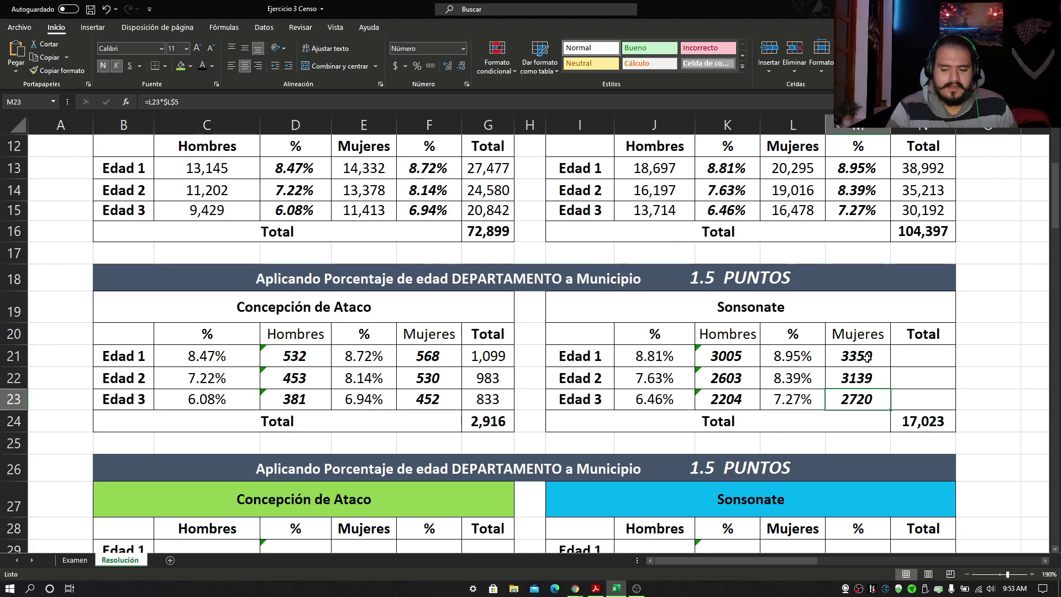
Apply the black font colour to Sonsonate's Edad 1 total in N21 and fill its formula =K21+M21 down to N23.
left_click(910, 358)
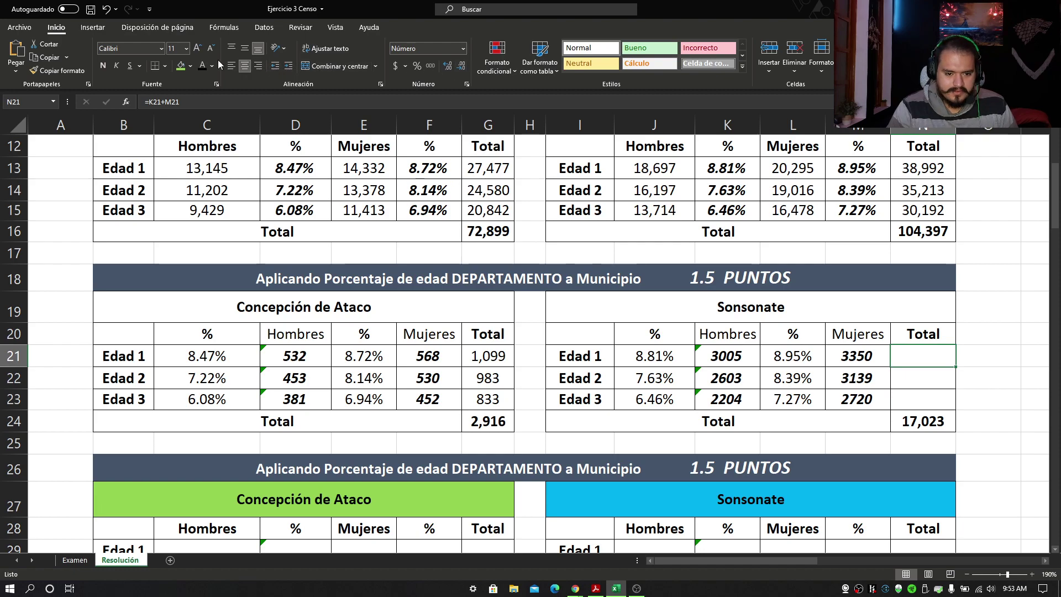
left_click(202, 66)
double_click(940, 355)
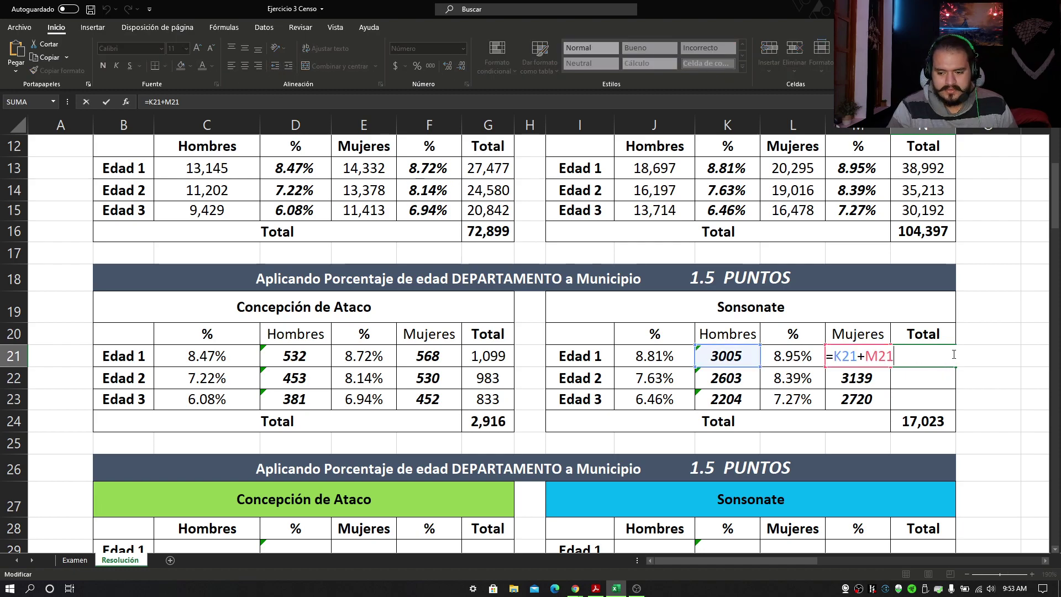
key("Escape")
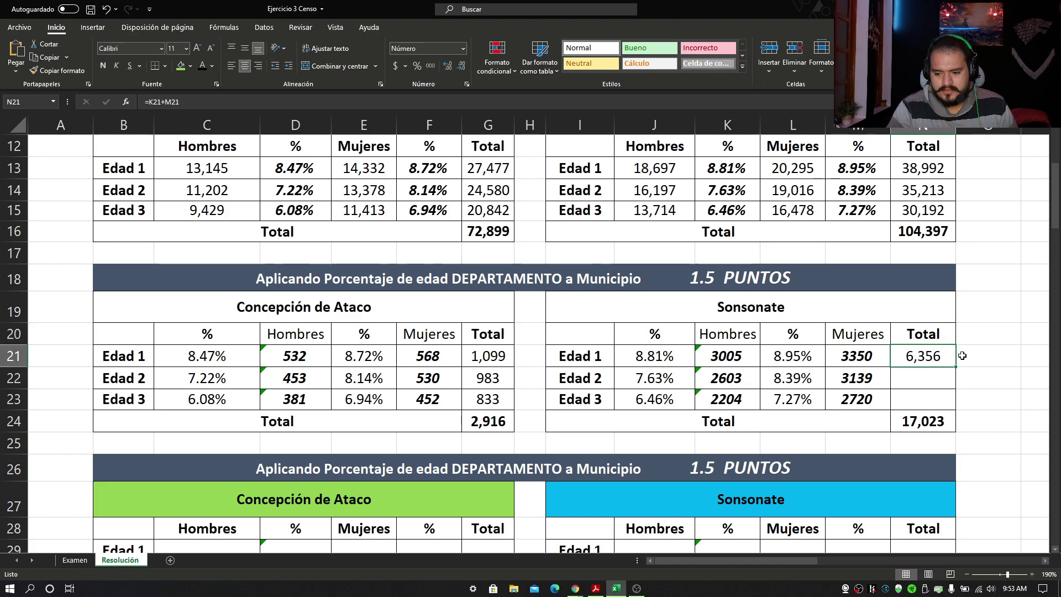
left_click_drag(953, 367, 957, 408)
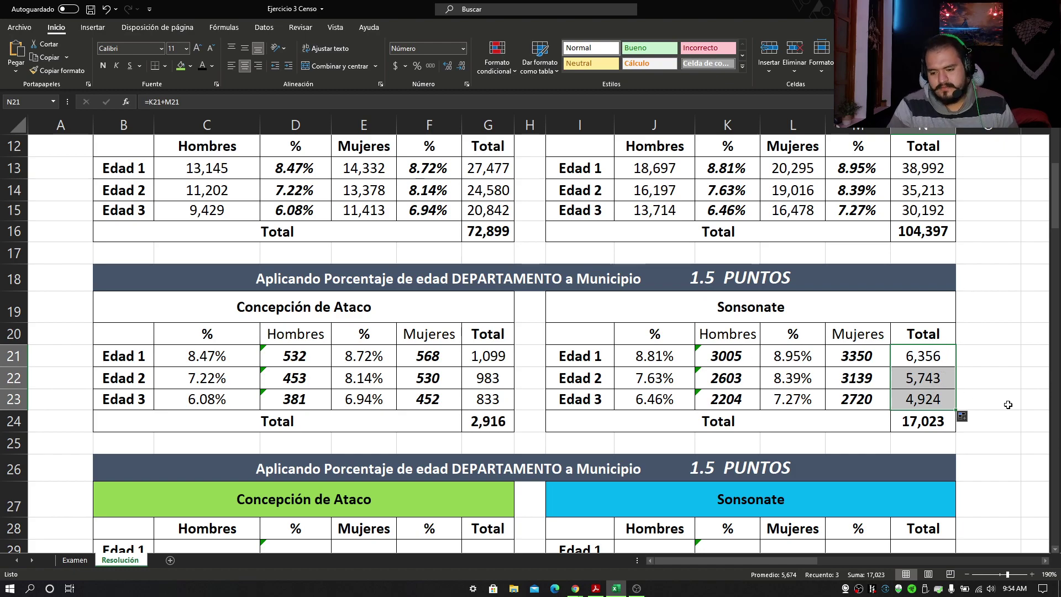
left_click(1007, 403)
Check which cells the SUMA formula adds up in Sonsonate's overall total in N24.
left_click(905, 420)
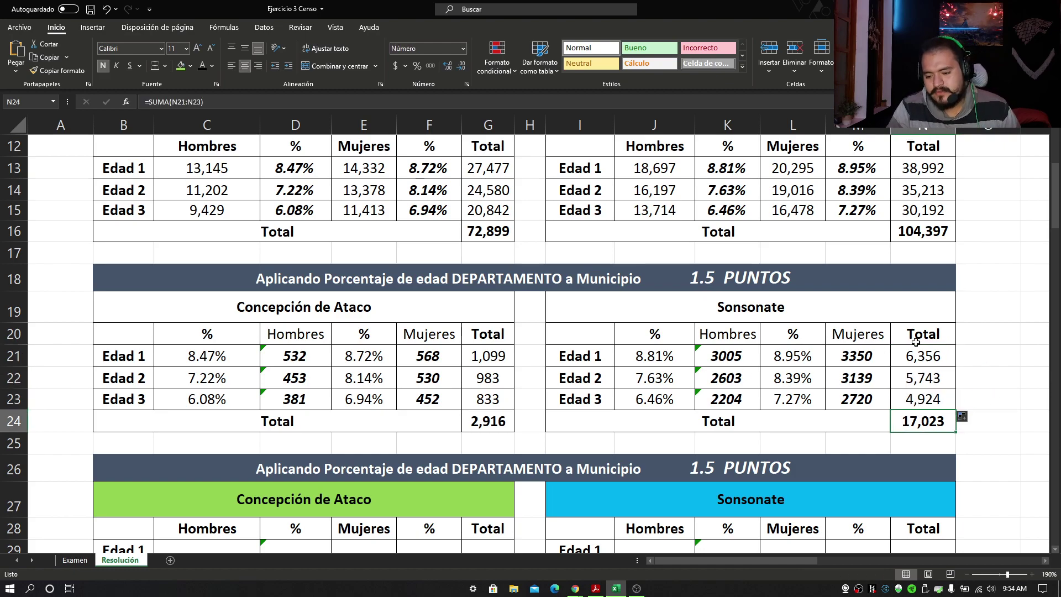
key("F2")
key("Return")
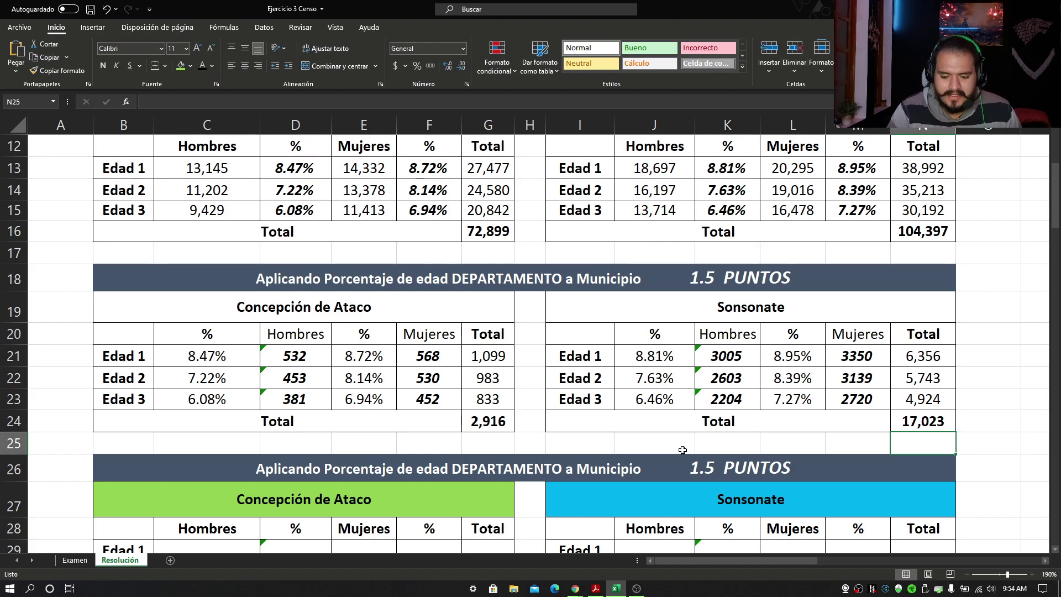
Replace the word "Aplicando" with "Calculando" in the row 26 section title on the Resolución sheet.
scroll(697, 462, "down", 1)
scroll(702, 465, "down", 2)
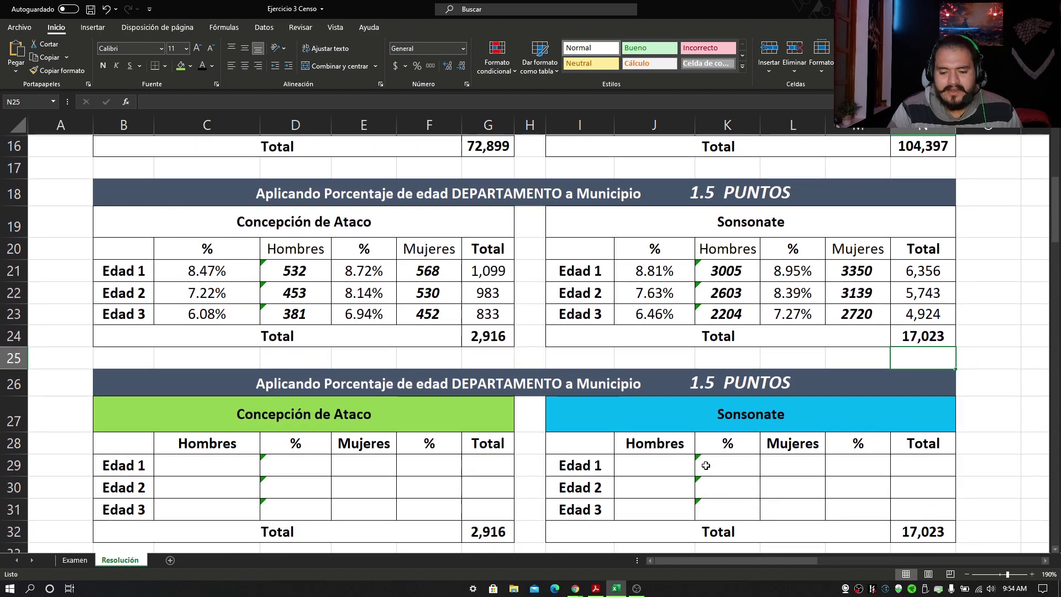
scroll(710, 470, "up", 1)
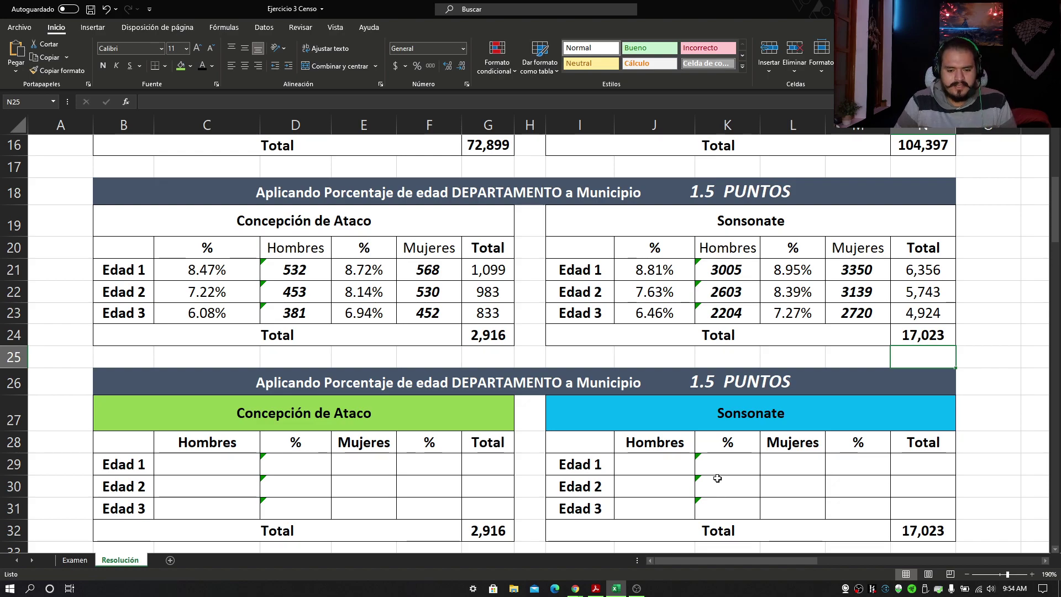
double_click(426, 384)
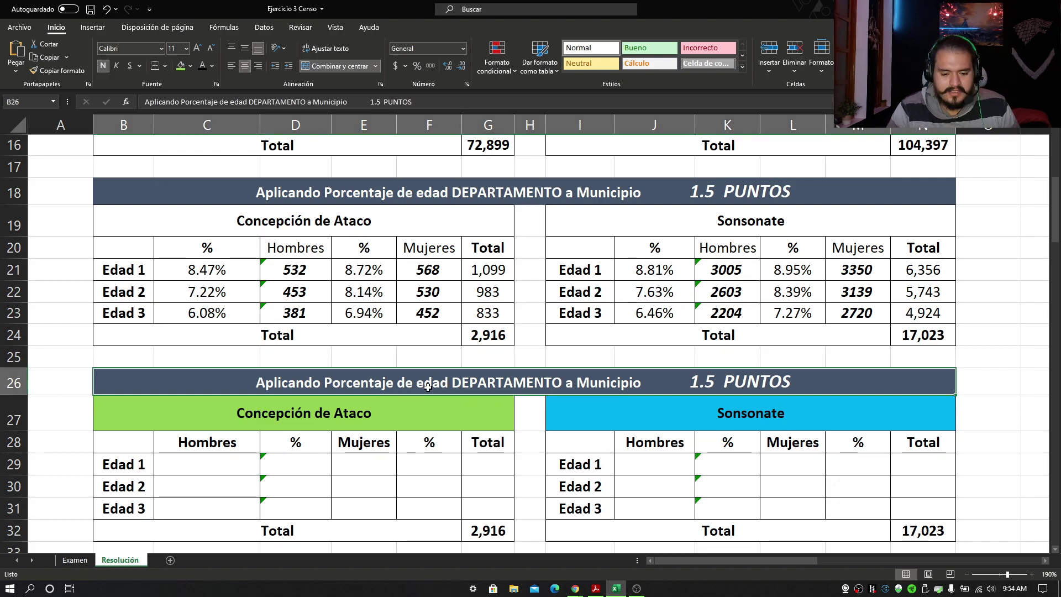
left_click_drag(276, 383, 336, 383)
type("Calculand")
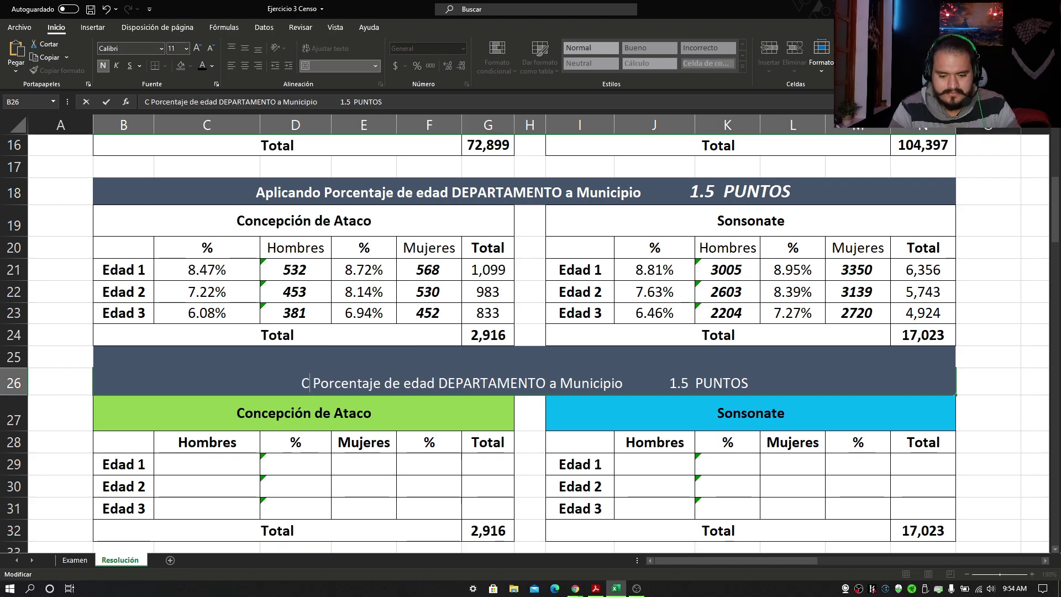
type("o")
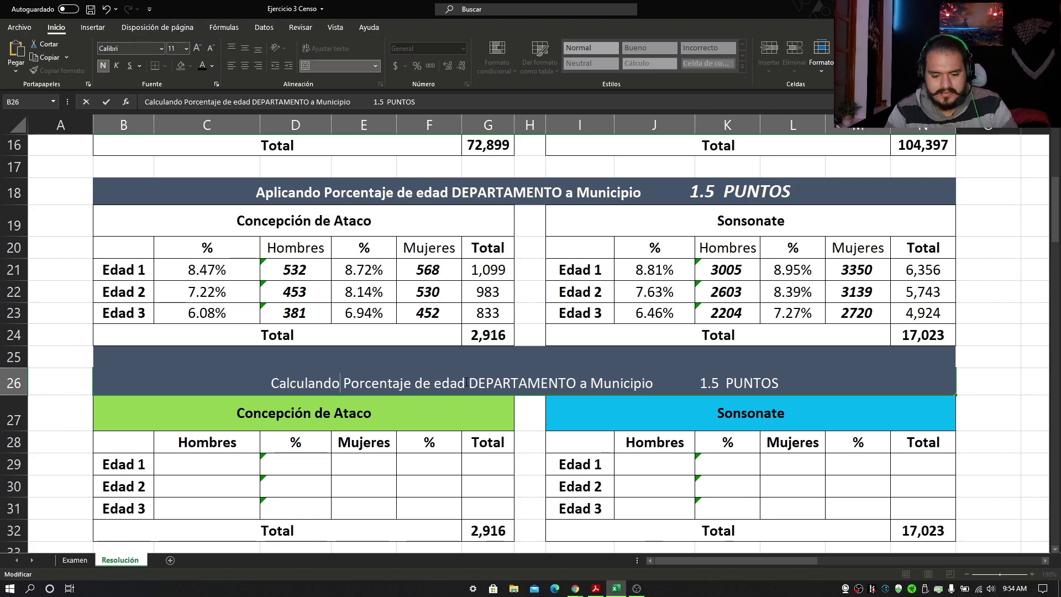
Complete the row 26 title so it reads "Calculando Porcentaje de sexo del Municipio", keeping "1.5 PUNTOS".
key("BackSpace")
key("BackSpace")
key("BackSpace")
key("BackSpace")
type("sexo")
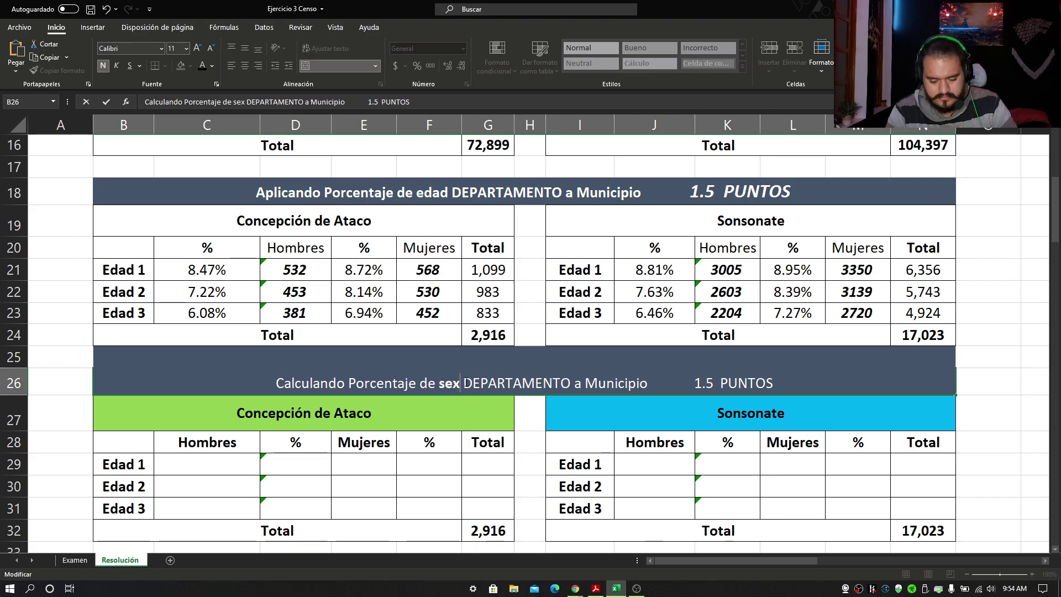
left_click_drag(468, 381, 580, 381)
key("BackSpace")
key("Delete")
key("Delete")
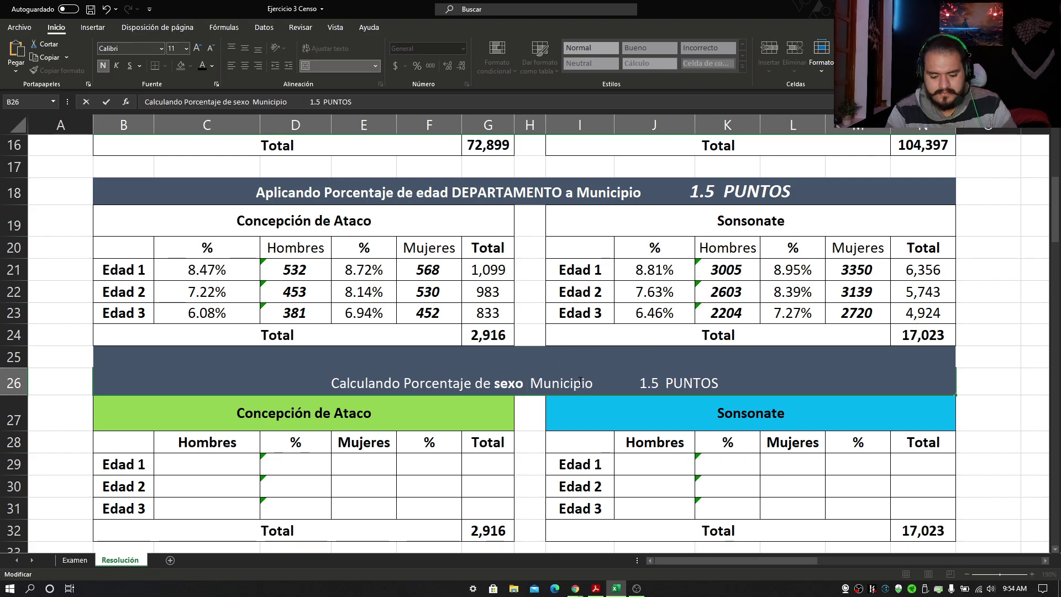
type("del")
left_click(997, 385)
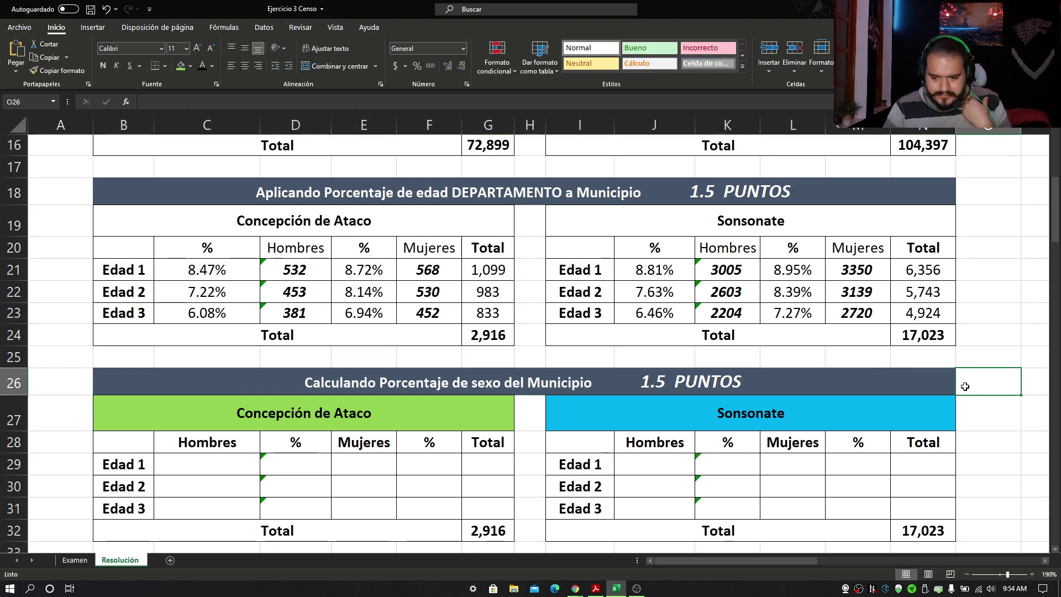
Apply a black font colour to the Edad 1 Hombres cell C29 in the green Concepción de Ataco table.
scroll(711, 421, "down", 1)
left_click_drag(183, 370, 352, 490)
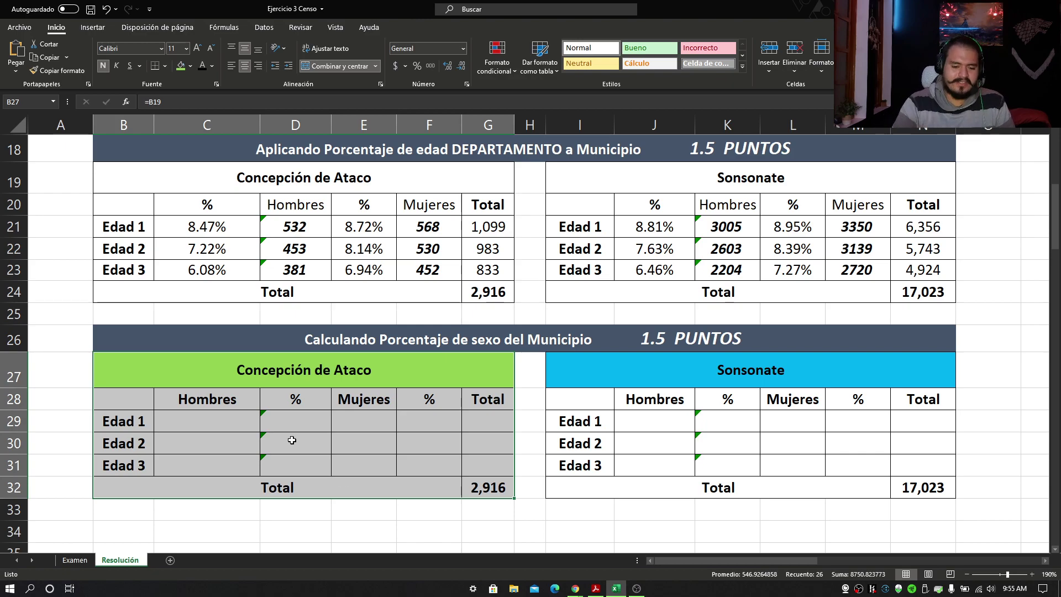
left_click(246, 420)
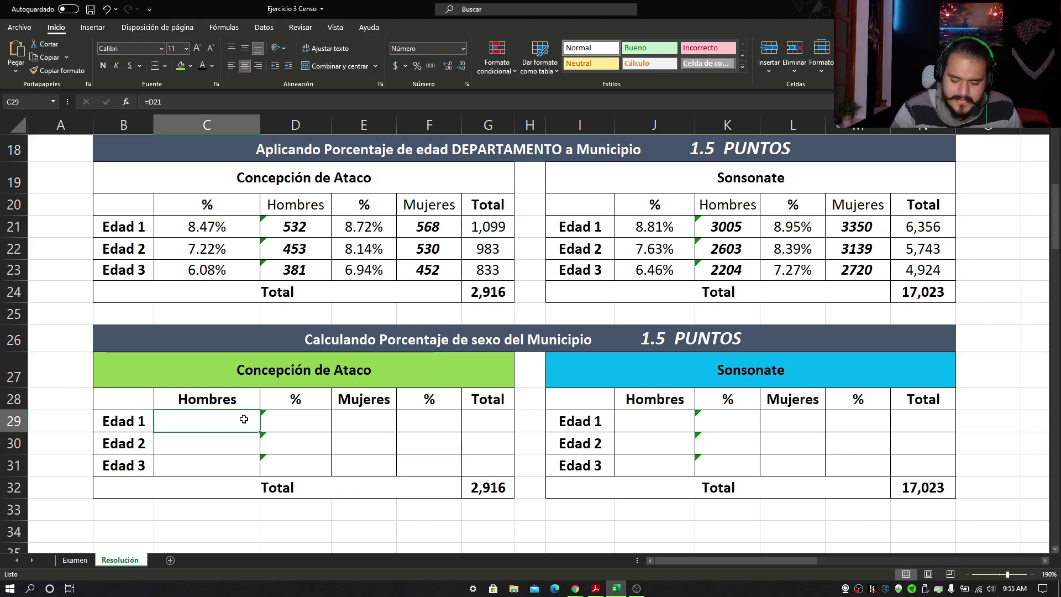
left_click(203, 66)
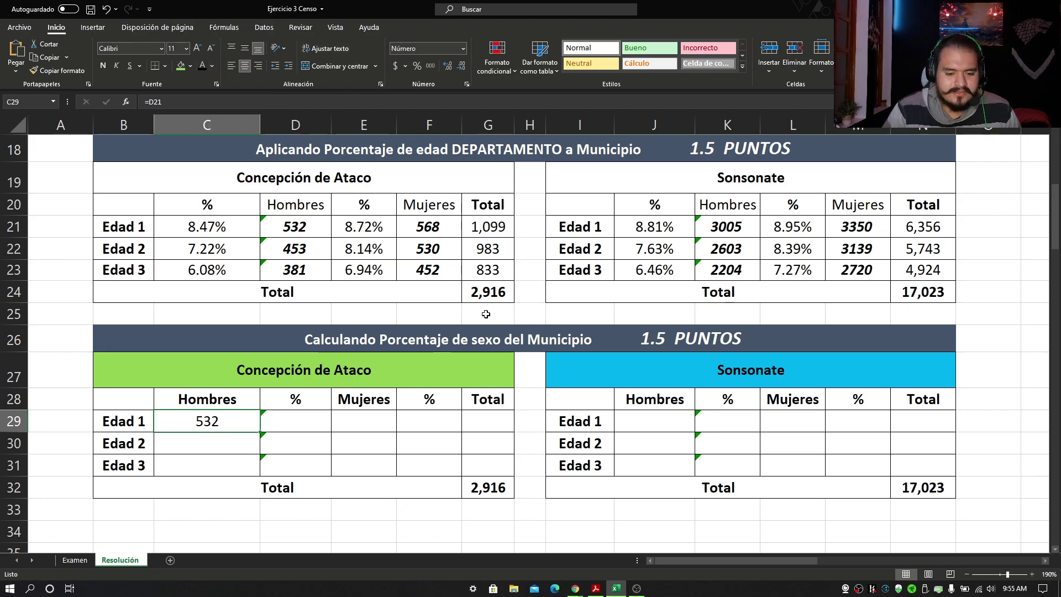
Link C29 to the Edad 1 men's count with =D21 and fill the formula down to C31.
type("=")
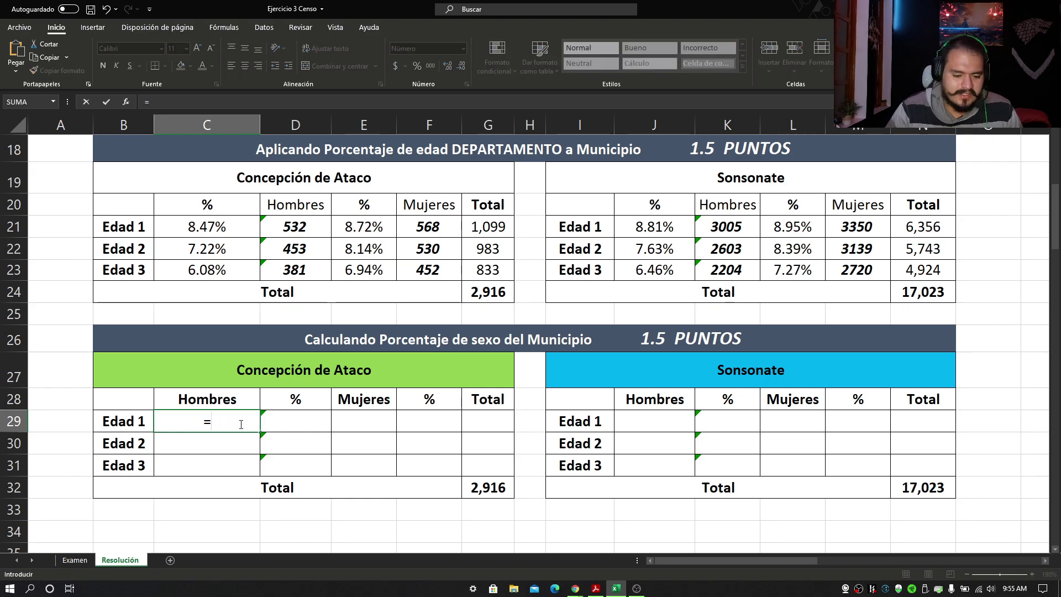
left_click(289, 232)
key("Return")
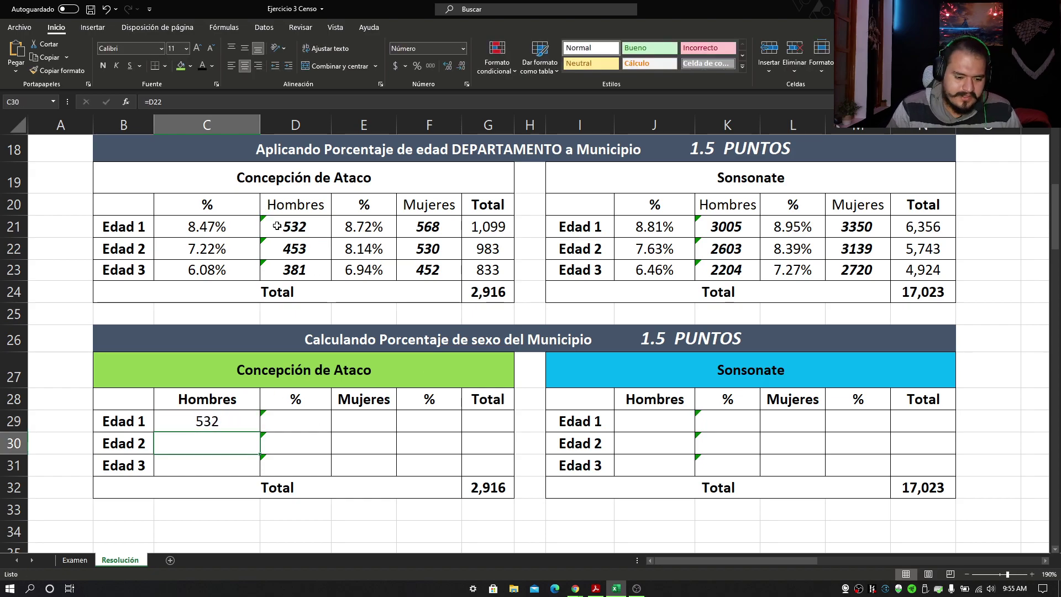
left_click(216, 419)
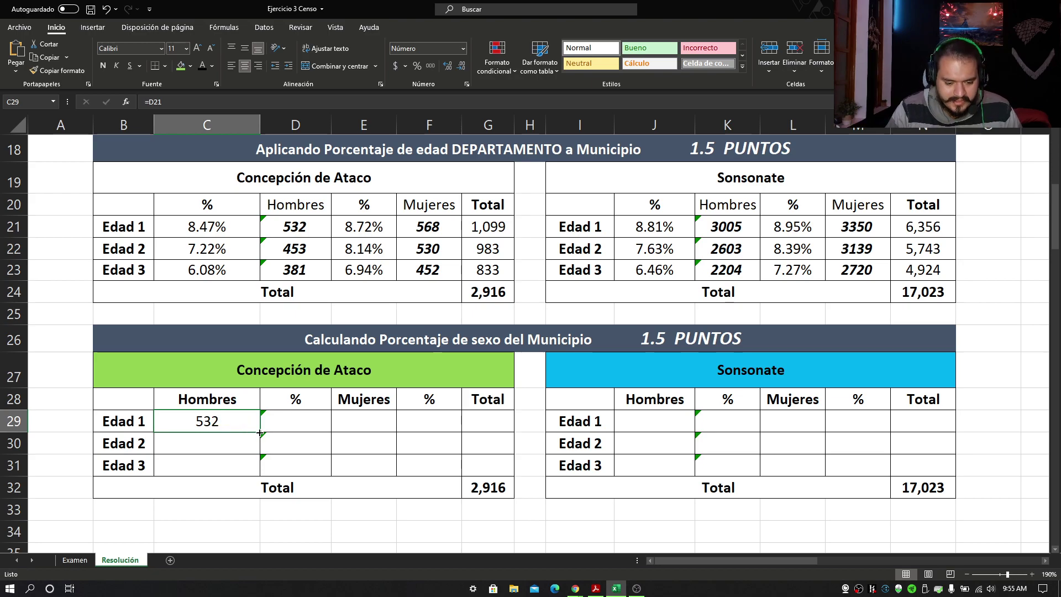
left_click_drag(260, 433, 261, 469)
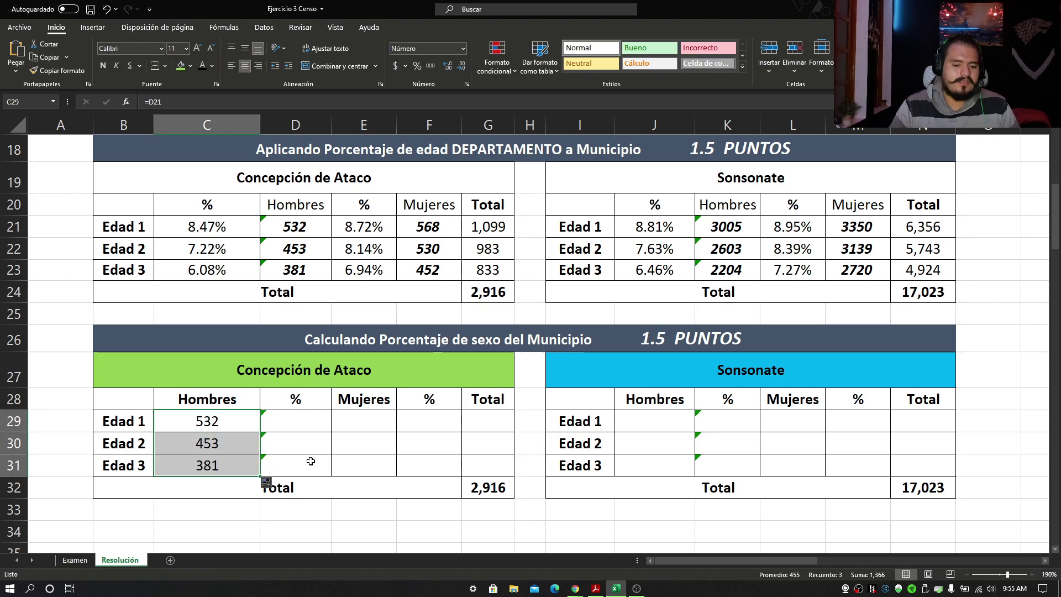
Show the Edad 1 Mujeres cell E29 in black, link it with =F21, and fill it down to E31.
left_click(367, 415)
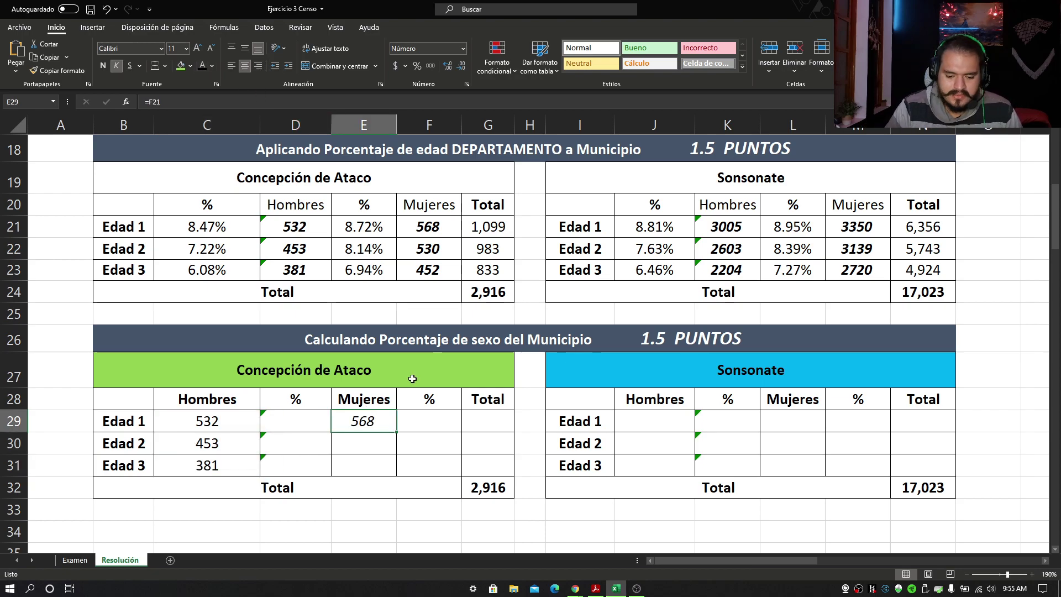
double_click(376, 425)
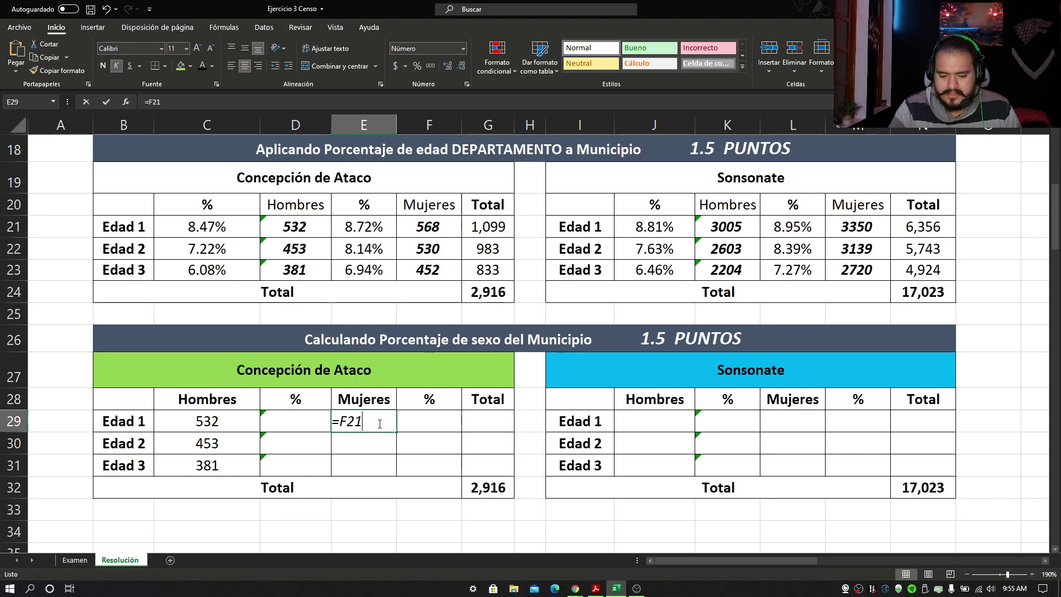
key("BackSpace")
key("BackSpace")
key("BackSpace")
left_click(420, 232)
key("Return")
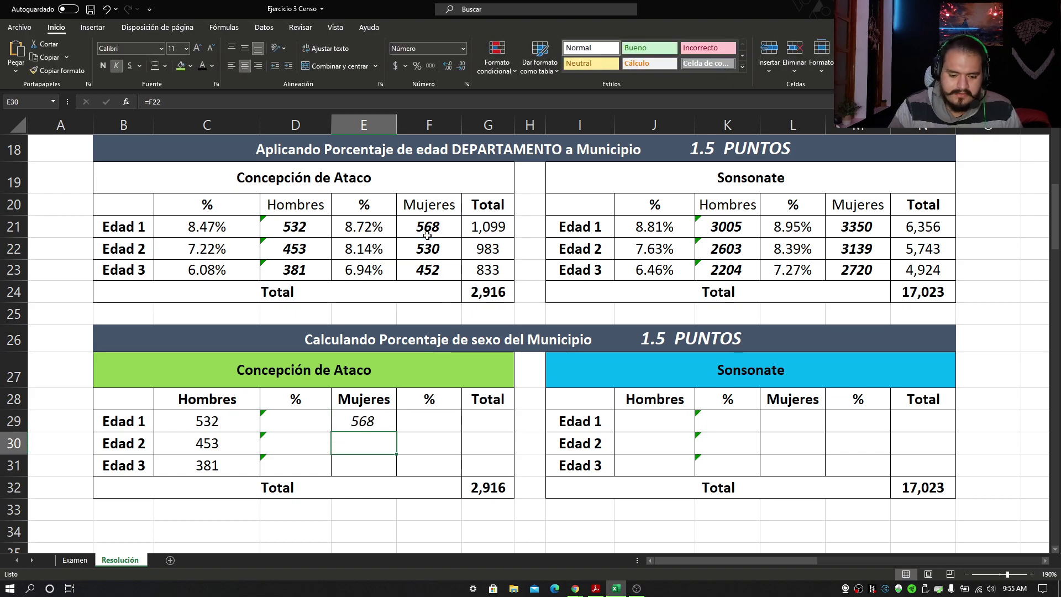
key("ctrl+d")
left_click_drag(381, 437, 387, 464)
key("ctrl+d")
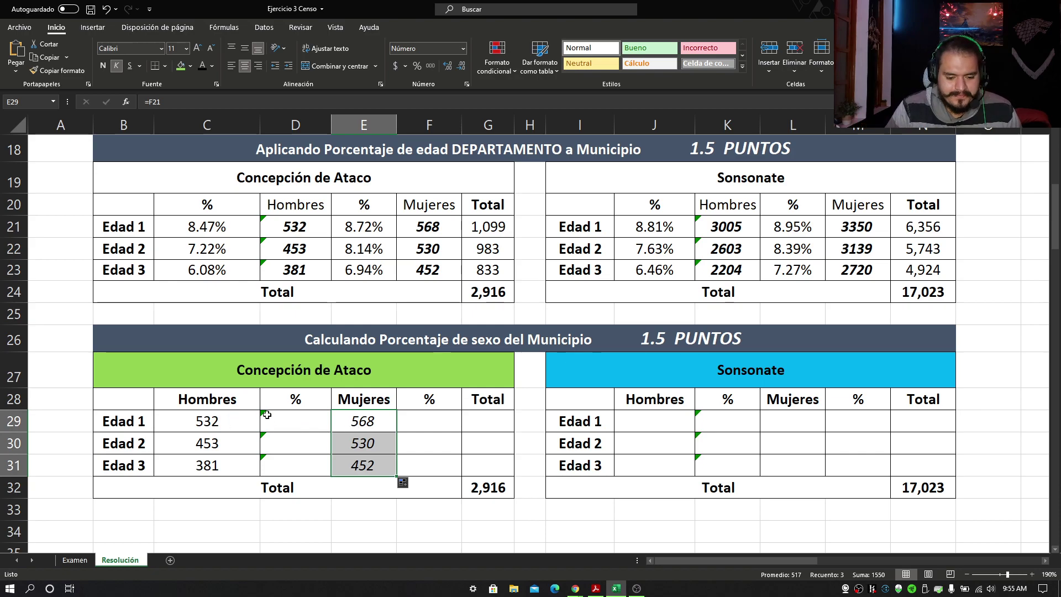
Link the Edad 1 Total cell G29 with =G21 and fill the formula down to G31.
left_click(487, 426)
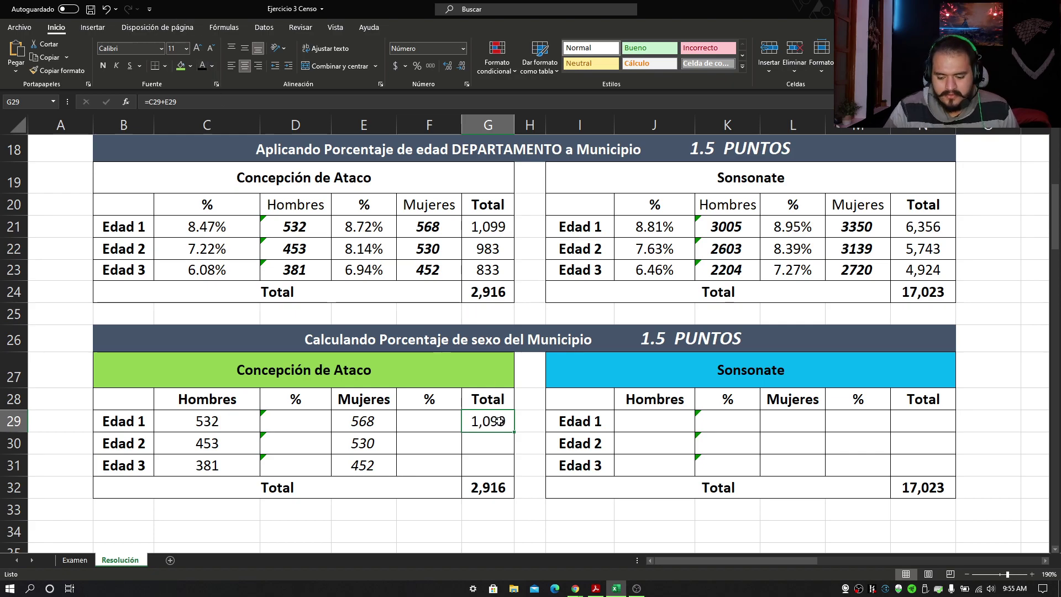
type("=")
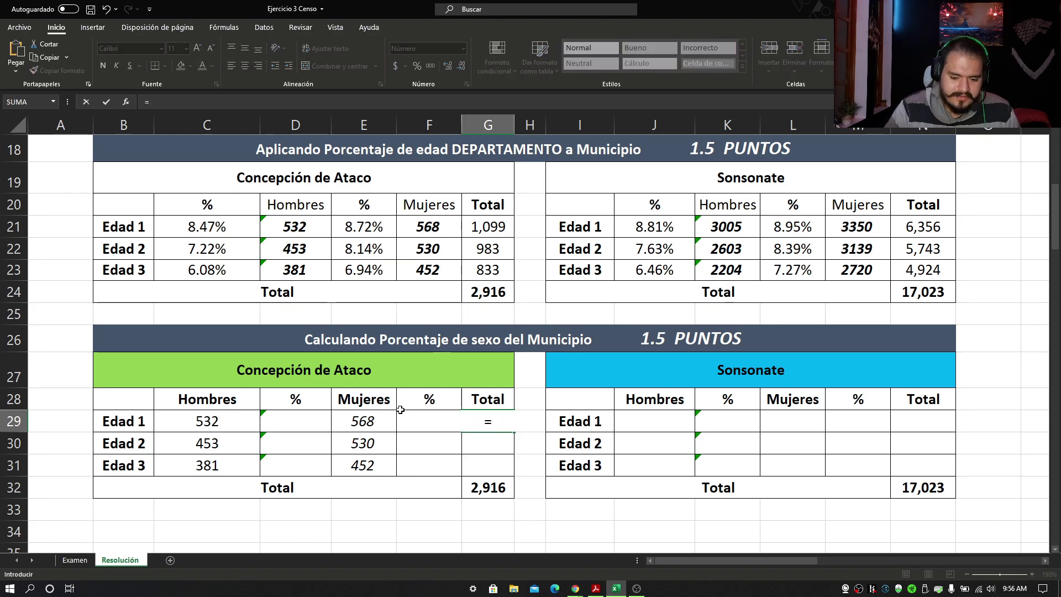
left_click(486, 233)
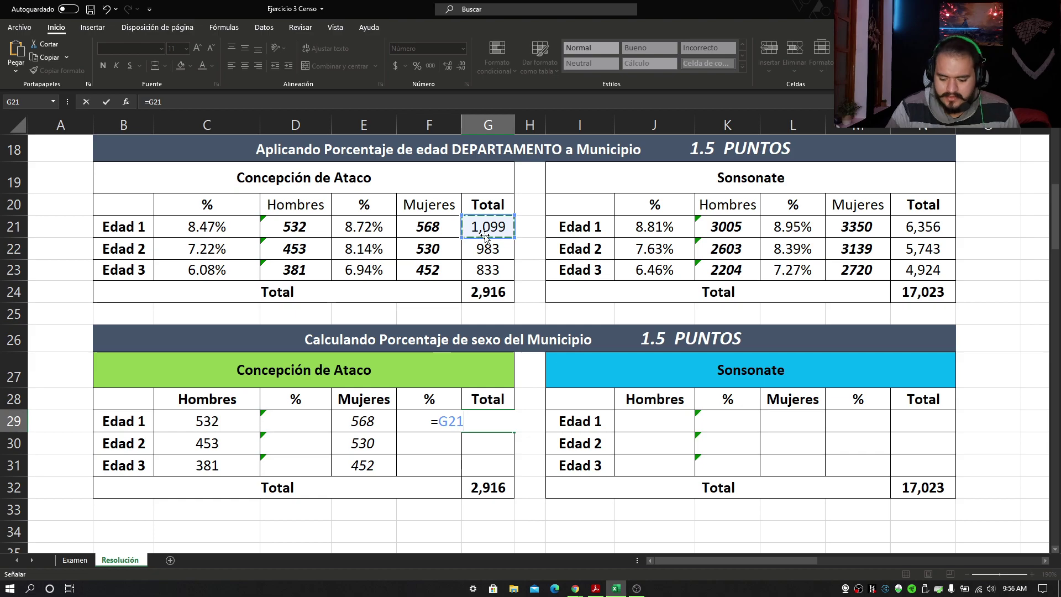
key("Return")
left_click(503, 424)
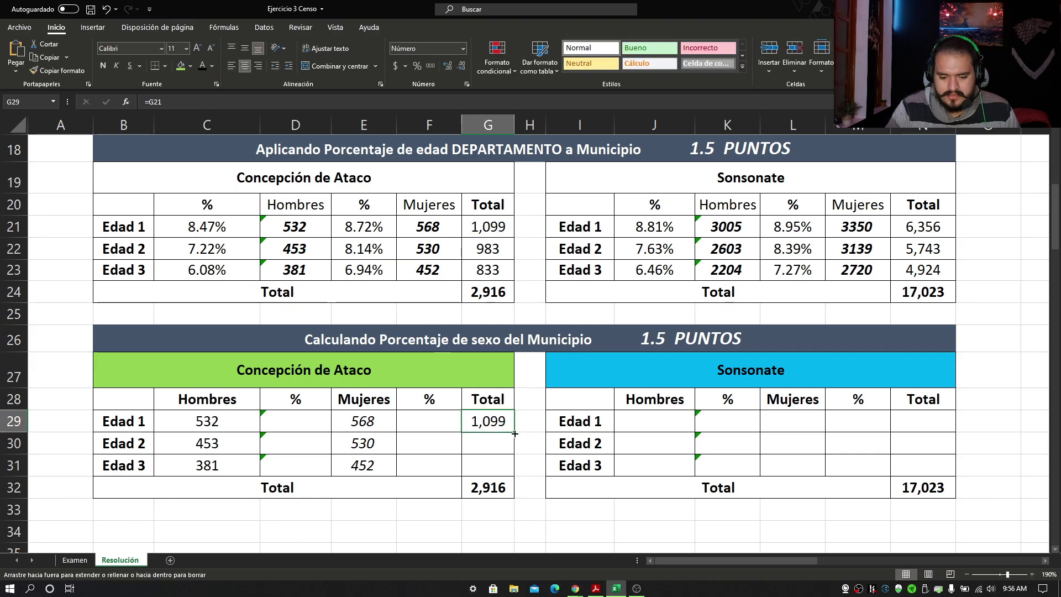
left_click_drag(515, 434, 514, 470)
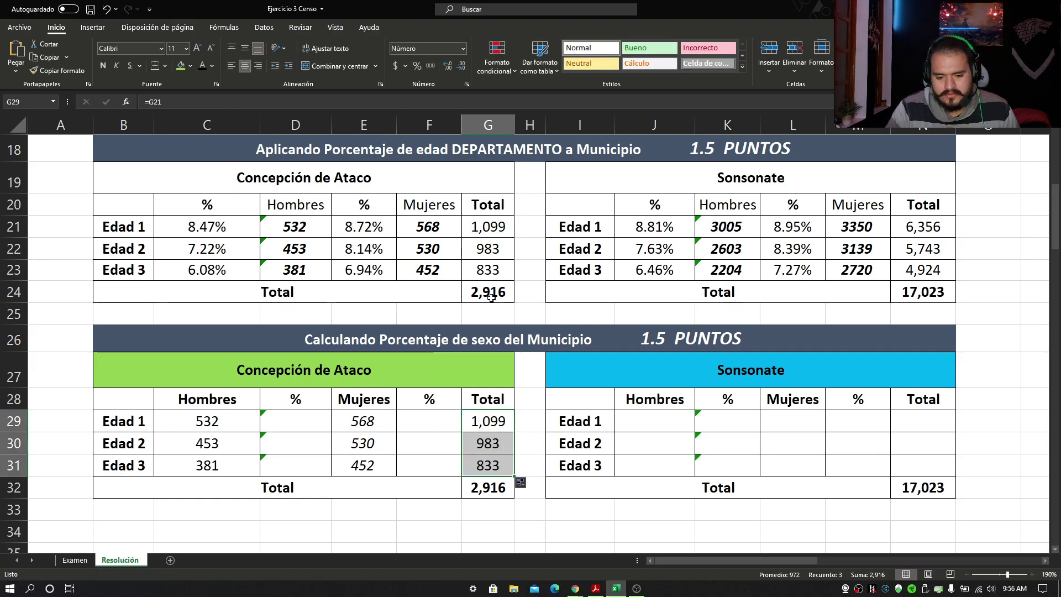
Show the men's percentage formula =C29/G29 in D29 with black text and fill it down to D31.
left_click(288, 423)
left_click(204, 67)
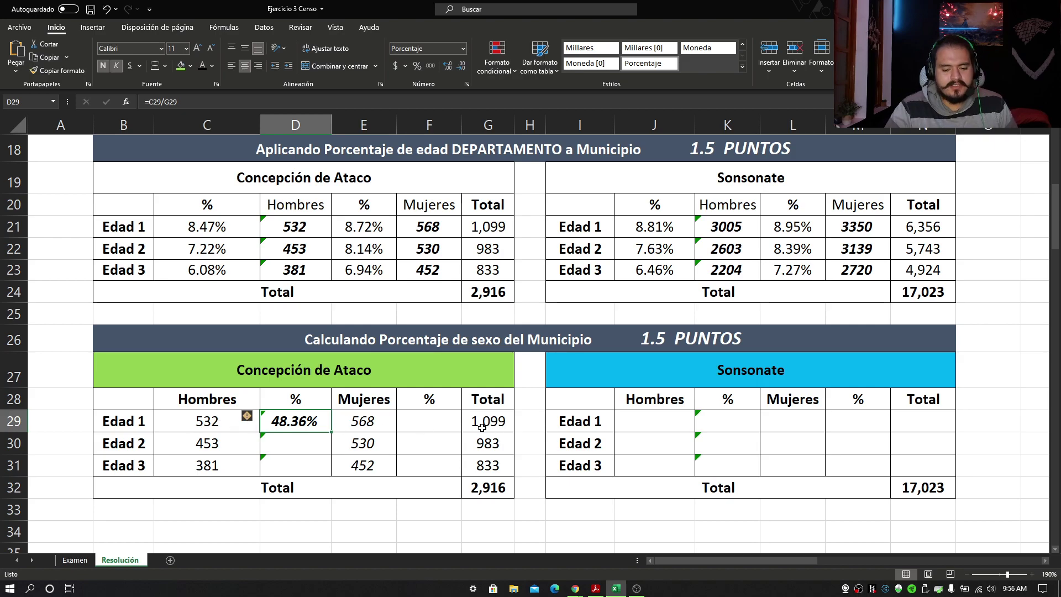
double_click(300, 417)
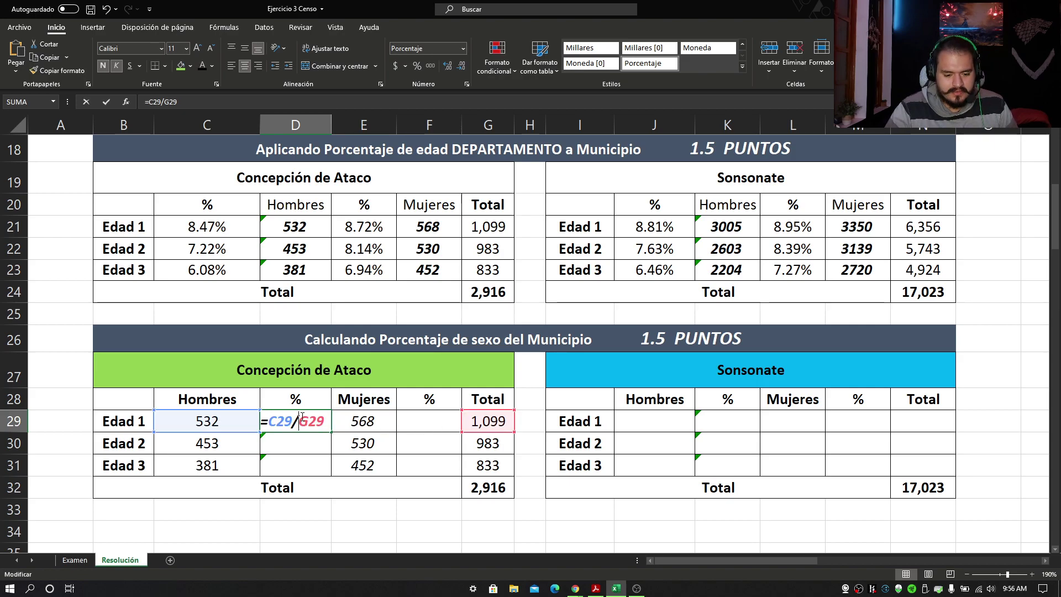
key("Return")
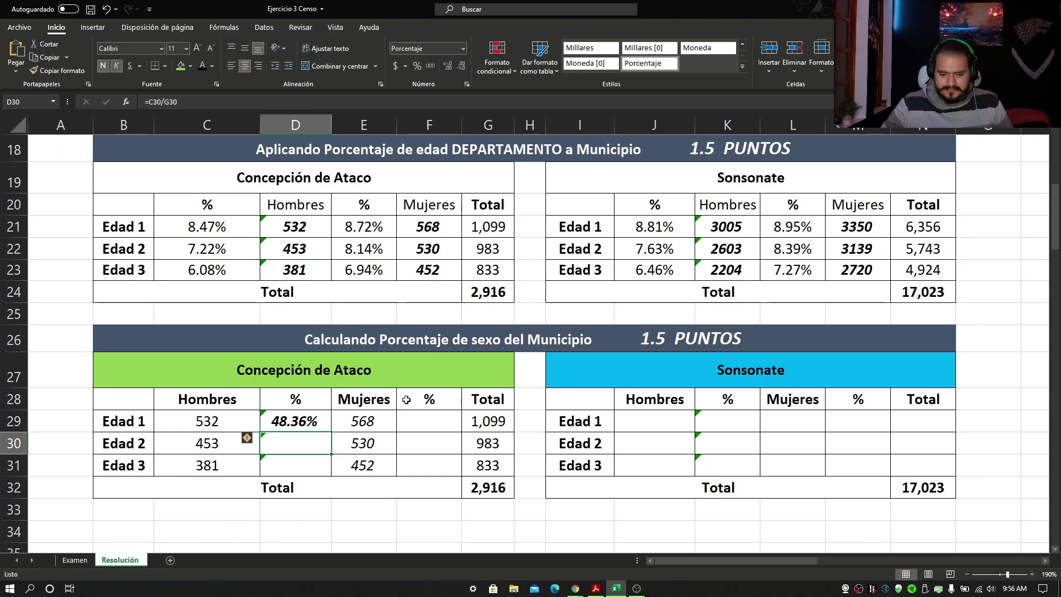
left_click(297, 426)
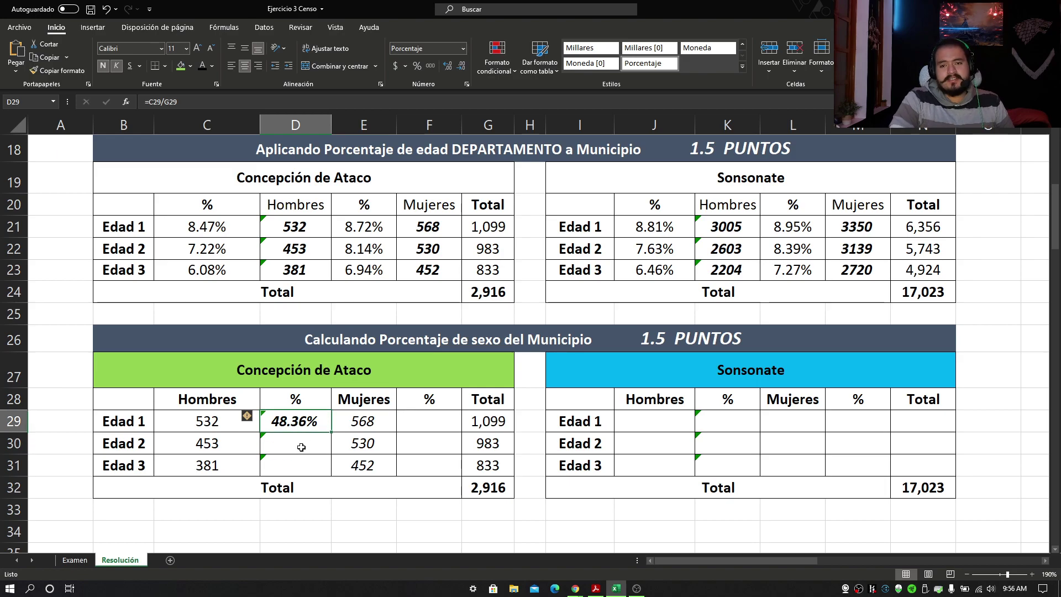
left_click_drag(331, 433, 331, 469)
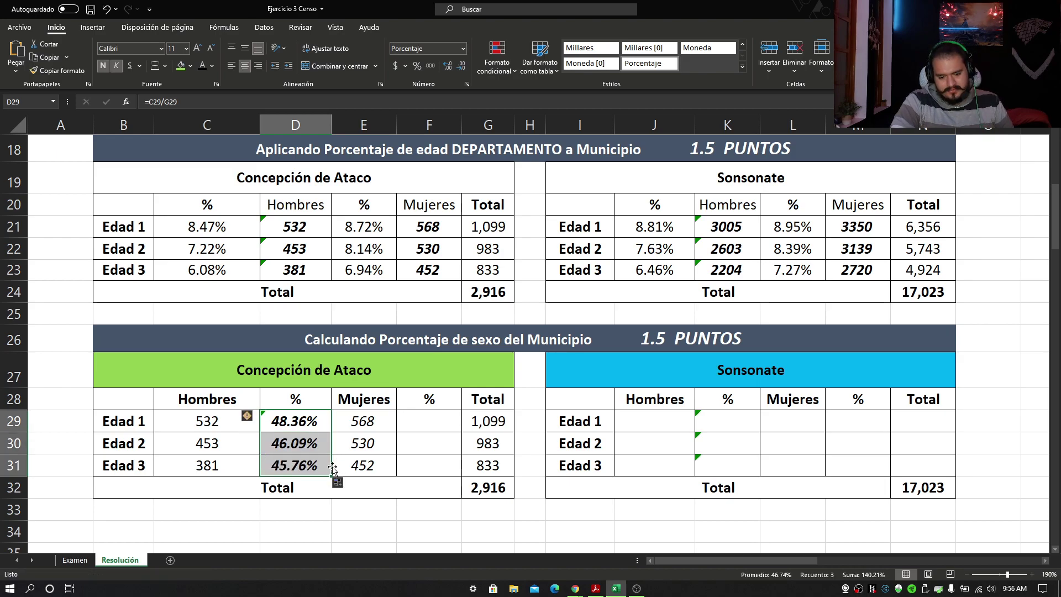
Show the women's percentage formula =E29/G29 in F29 with black text and fill it down to F31.
left_click(430, 426)
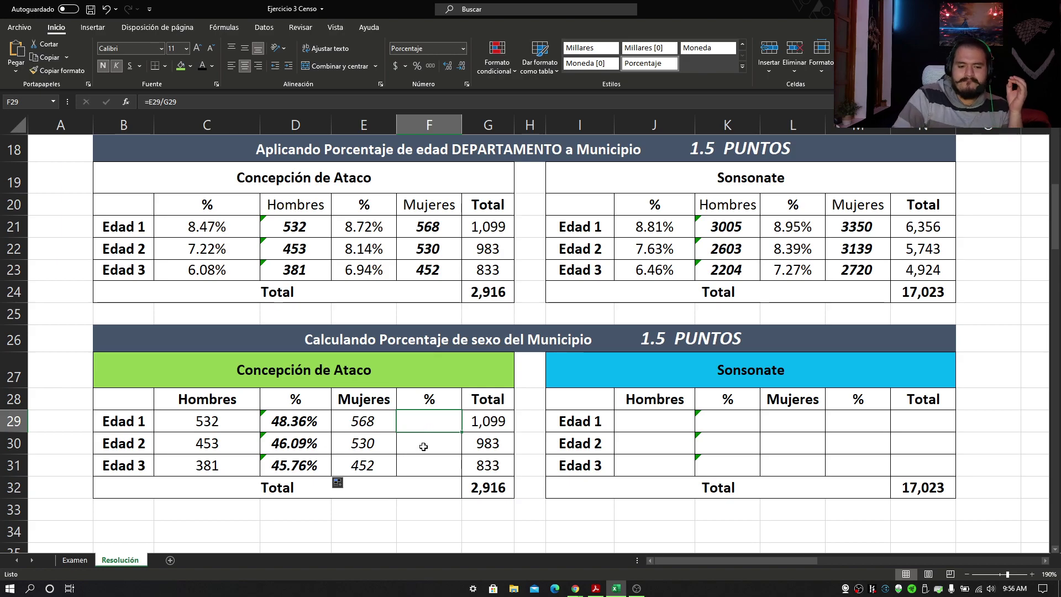
left_click(379, 426)
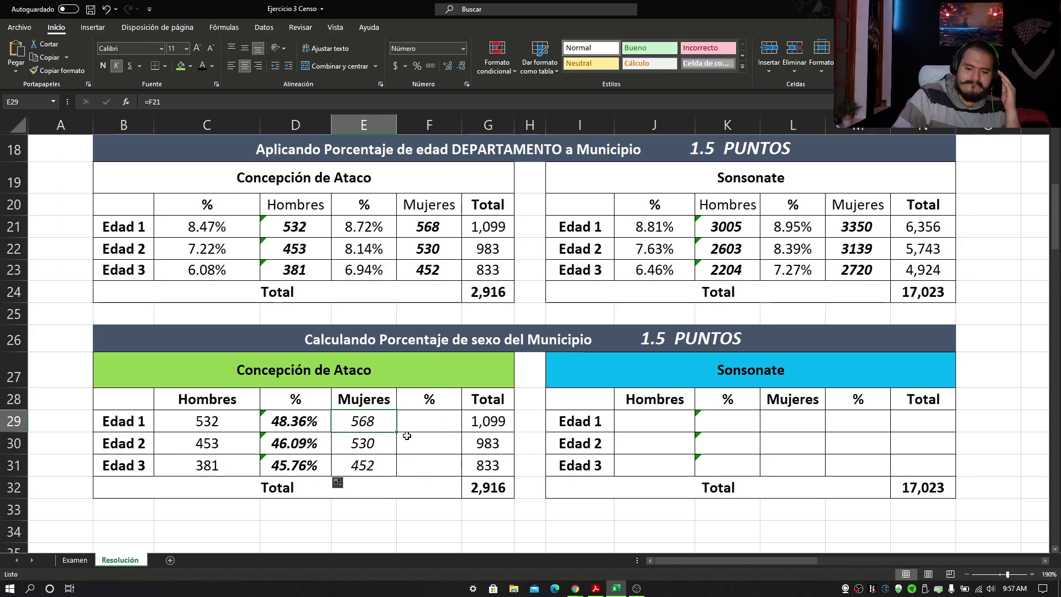
left_click_drag(396, 431, 437, 425)
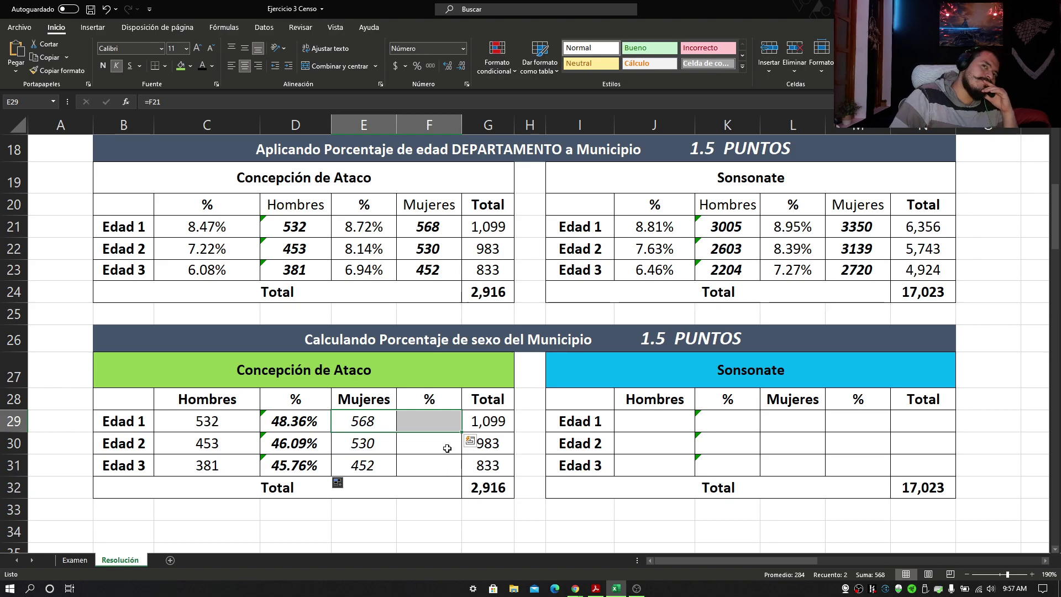
left_click(380, 430)
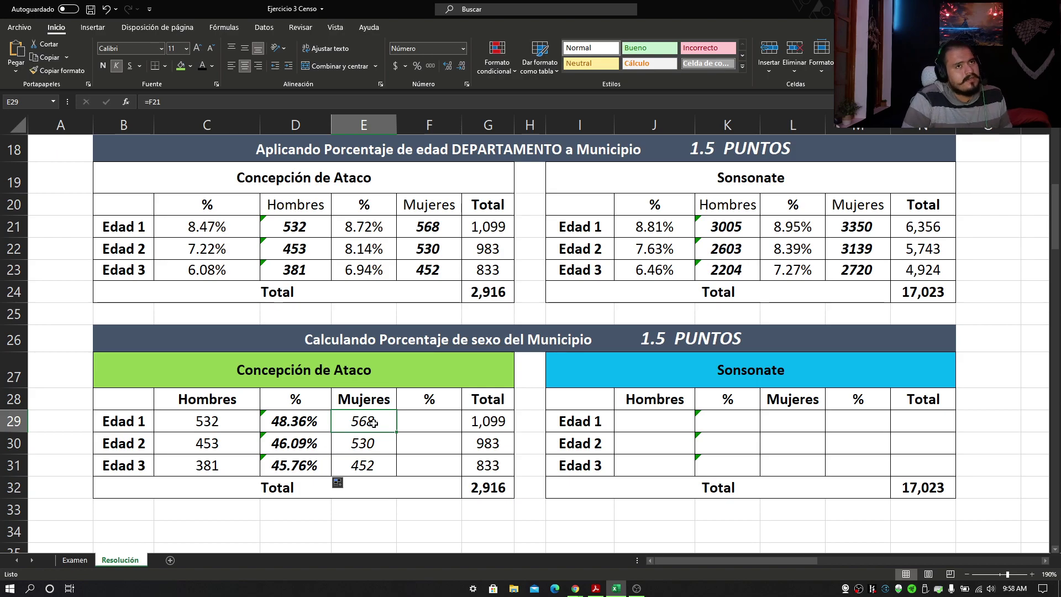
left_click(451, 421)
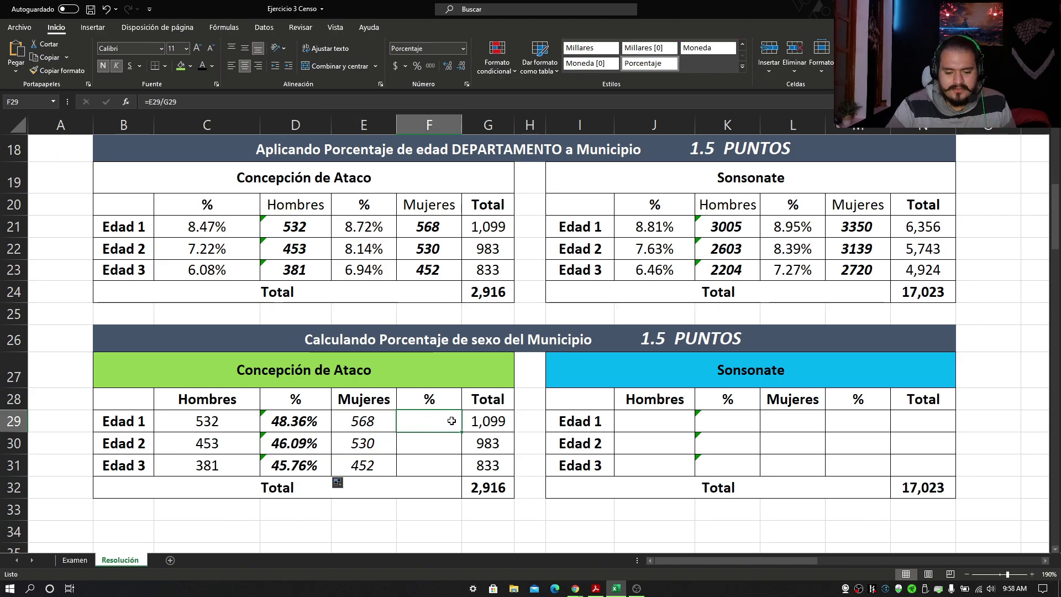
left_click(202, 66)
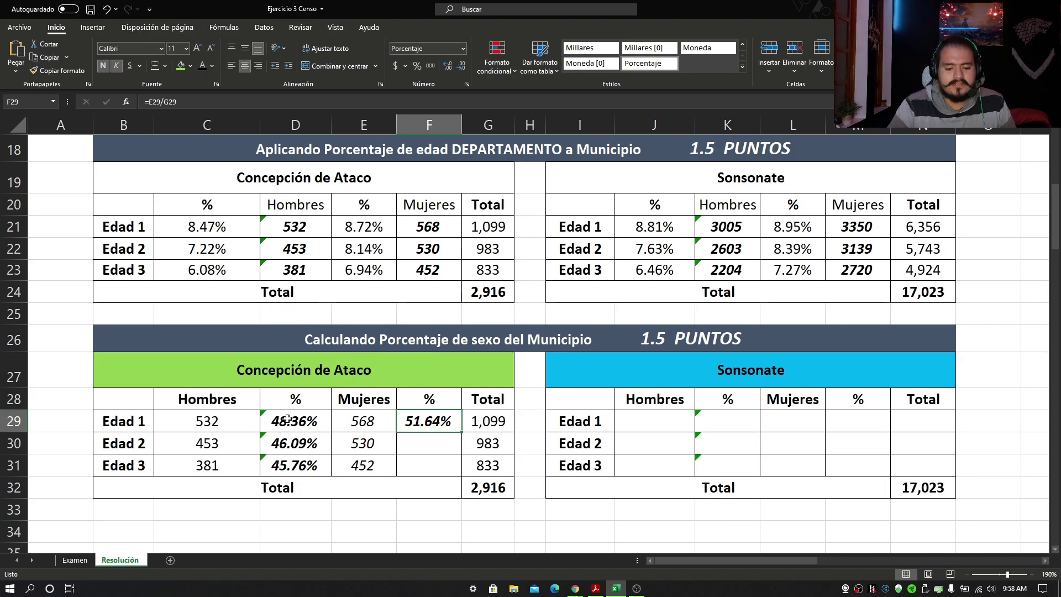
left_click(215, 420)
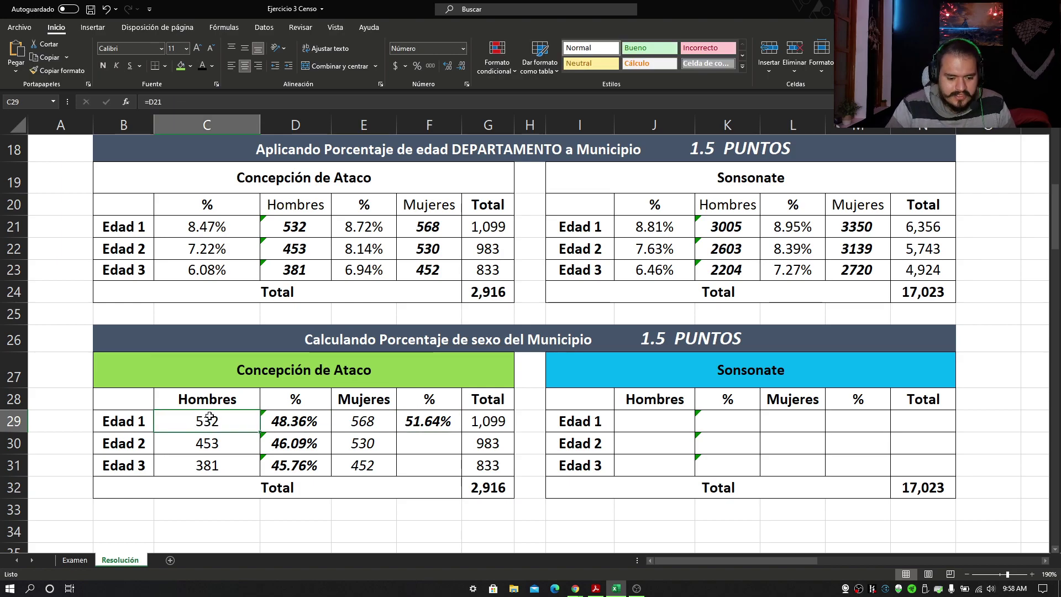
left_click(369, 424)
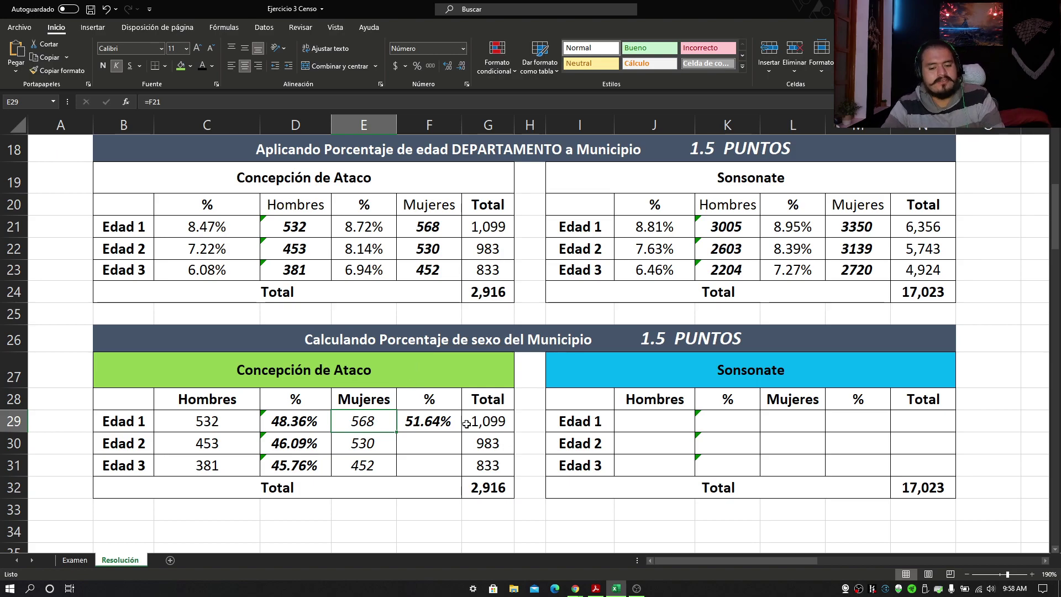
left_click(309, 421)
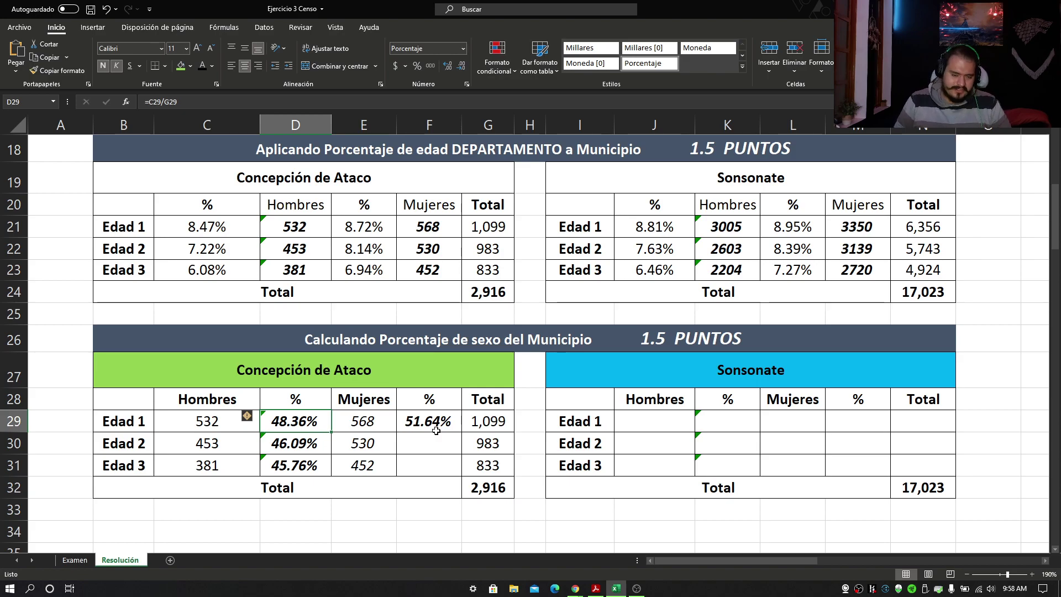
left_click(437, 429)
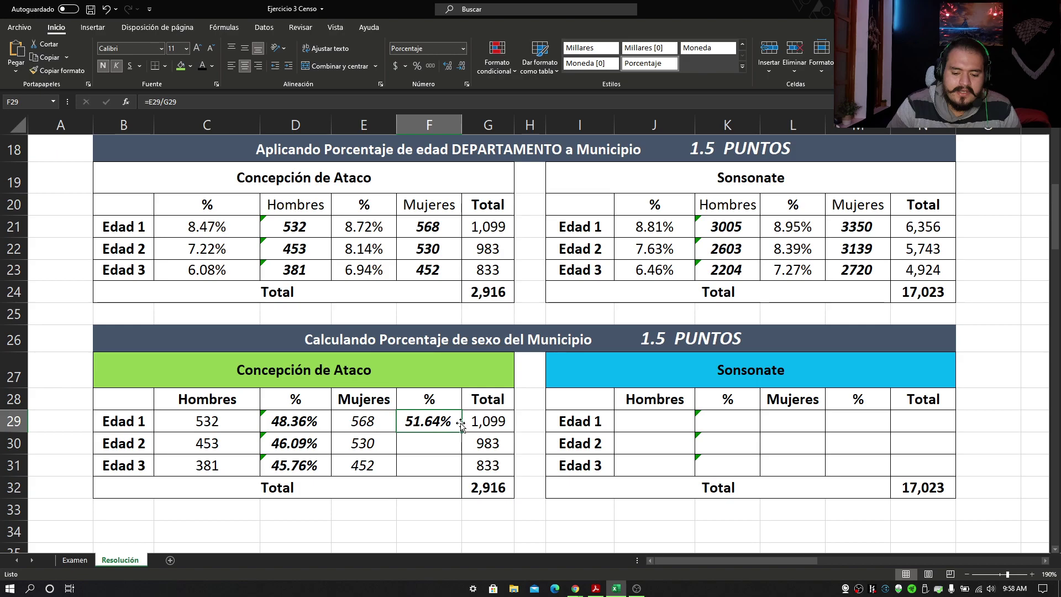
left_click_drag(461, 432, 460, 467)
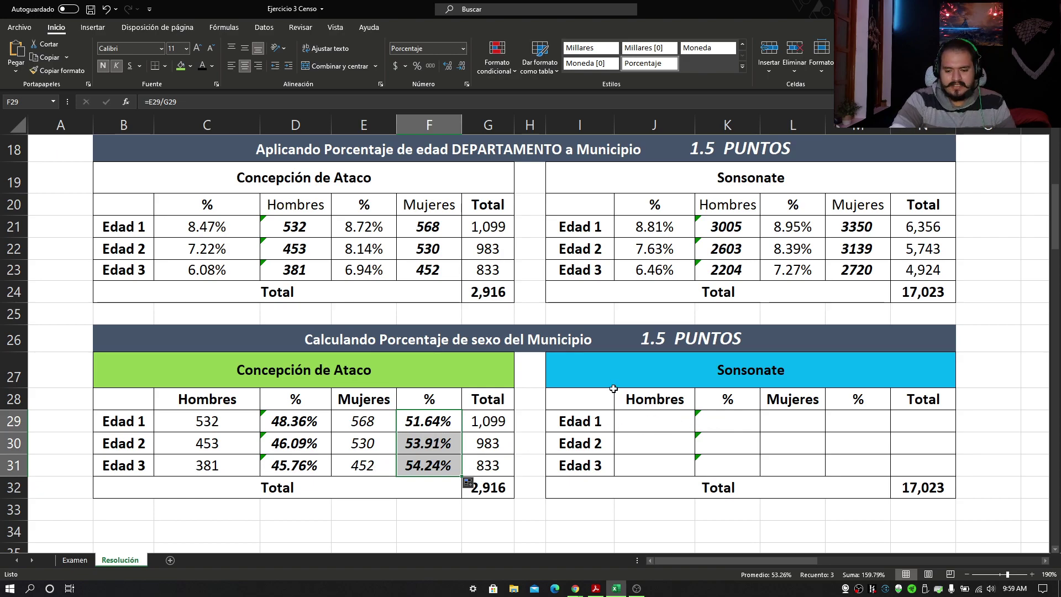
Show the Sonsonate Edad 1 Hombres cell J29 in black, link it with =K21, and fill it down to J31.
left_click_drag(585, 398, 921, 461)
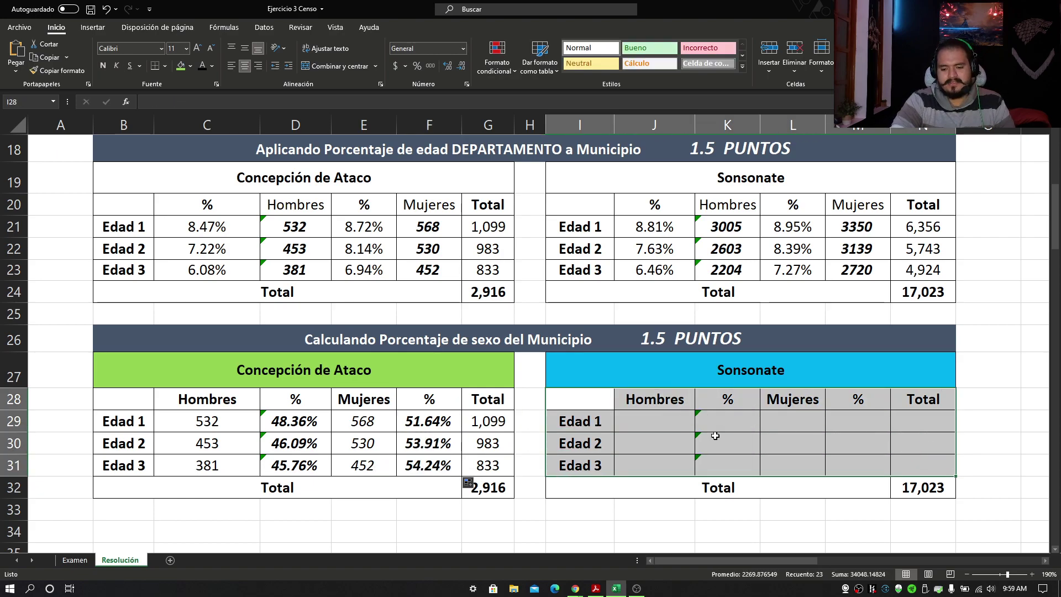
left_click(646, 419)
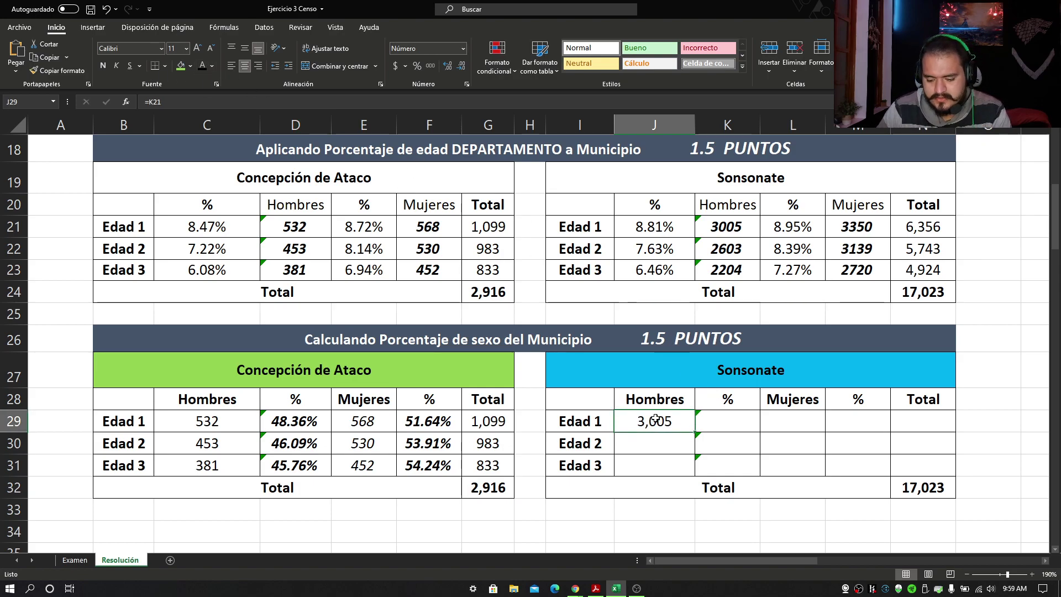
type("=")
left_click(726, 235)
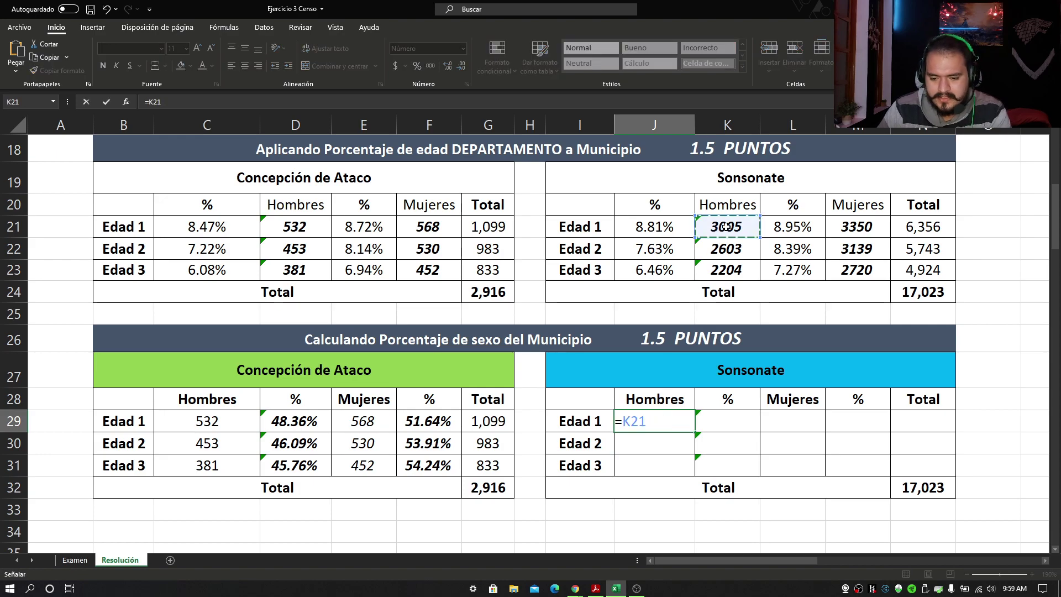
key("Return")
left_click(657, 421)
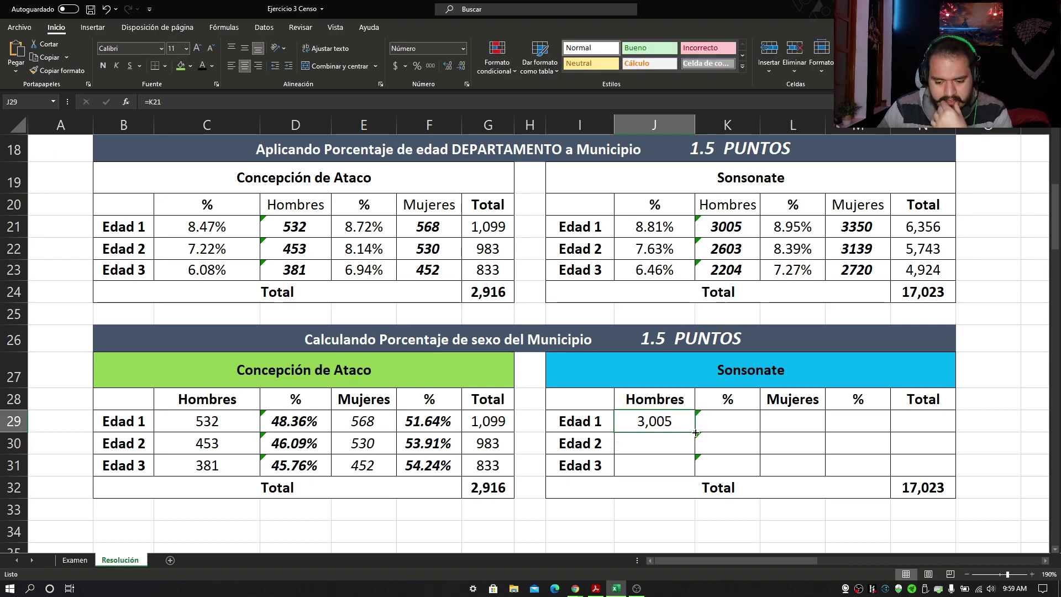
left_click_drag(694, 431, 690, 472)
Show the Sonsonate women's count =M21 in L29 with black text, fill it down to L31, and compare the counts with the table above.
left_click(812, 425)
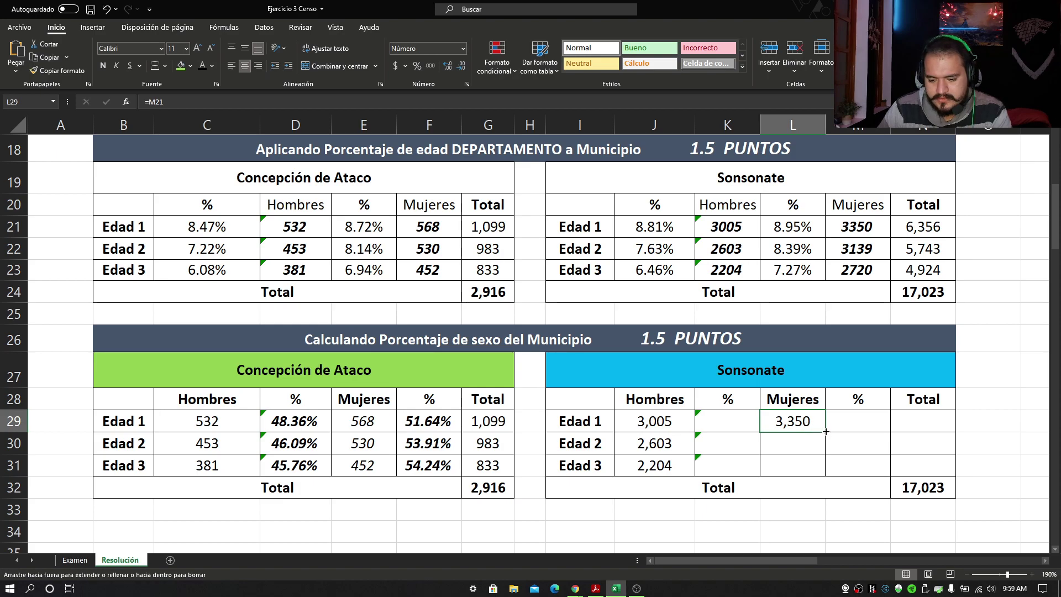
left_click_drag(826, 431, 827, 476)
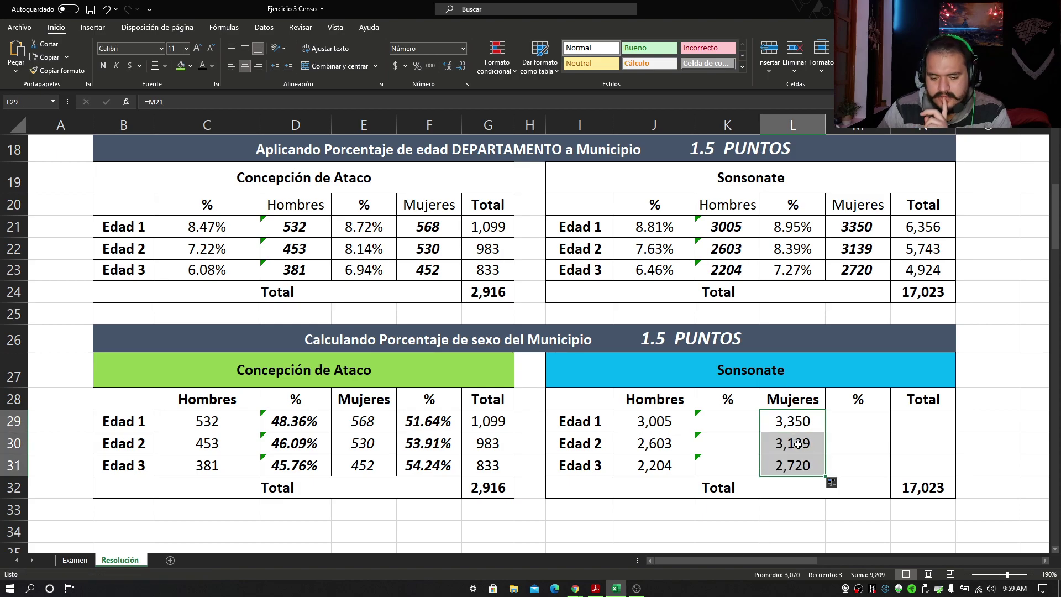
left_click_drag(684, 421, 684, 466)
left_click_drag(776, 421, 776, 456)
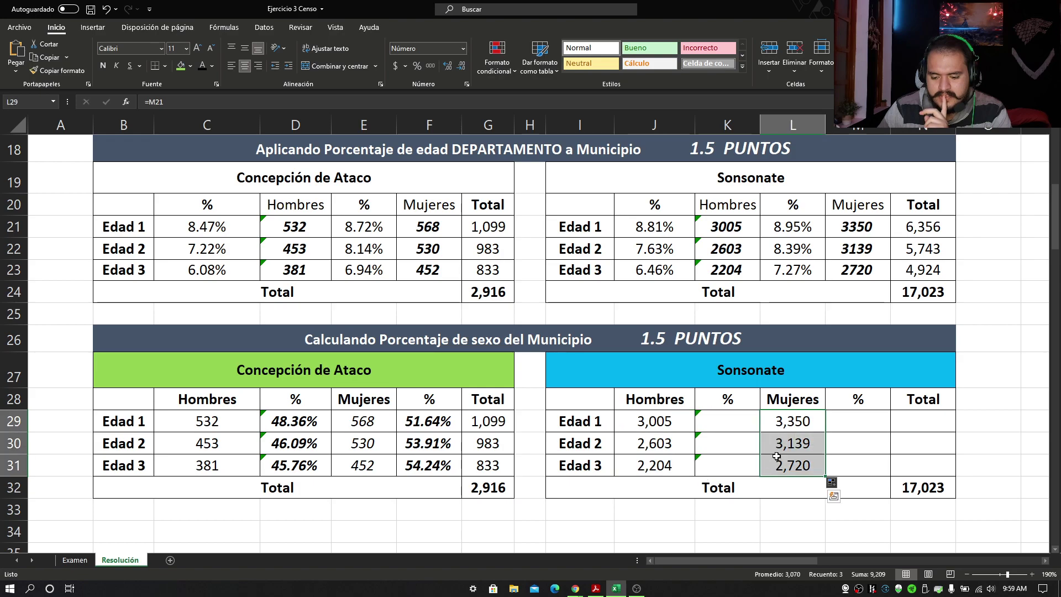
left_click_drag(710, 228, 713, 270)
left_click_drag(852, 229, 840, 273)
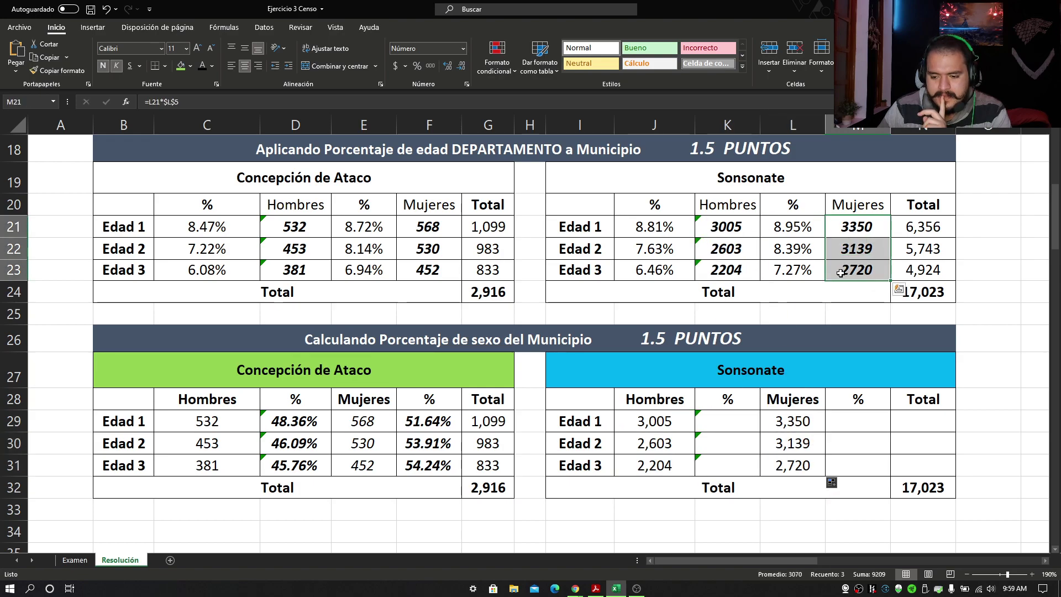
Examine the men's and women's percentage cells K29:K31 and M29:M31 in the Sonsonate sex percentage table.
left_click_drag(724, 425, 730, 465)
left_click_drag(879, 418, 870, 479)
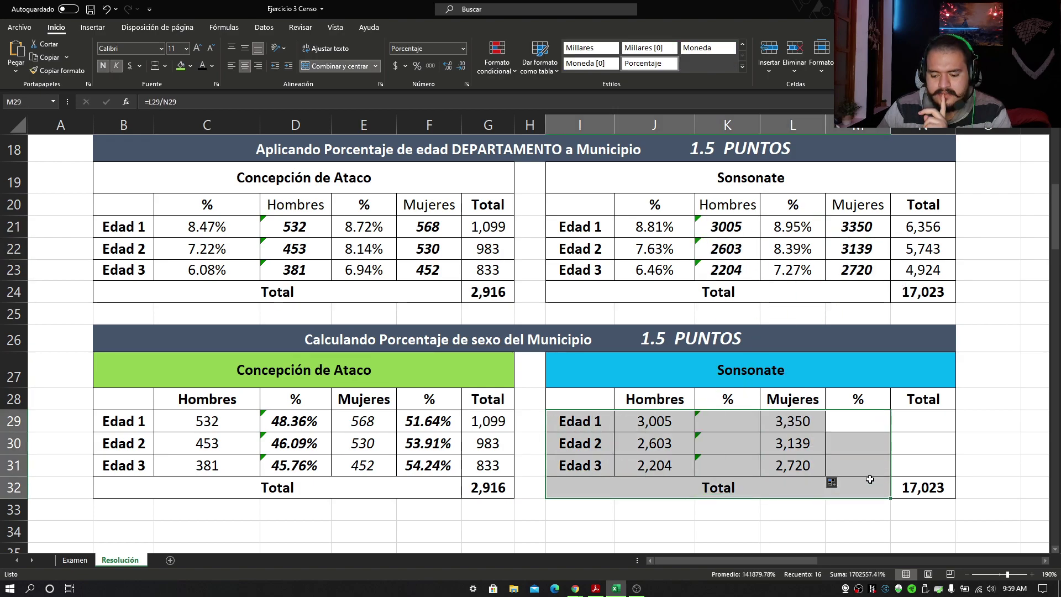
left_click(876, 463)
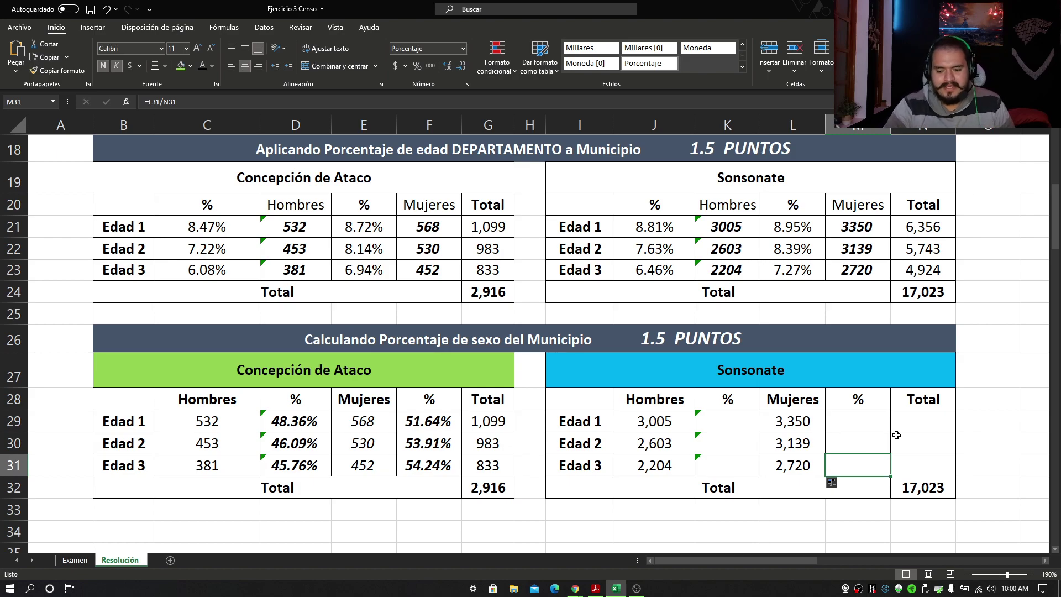
left_click(727, 421)
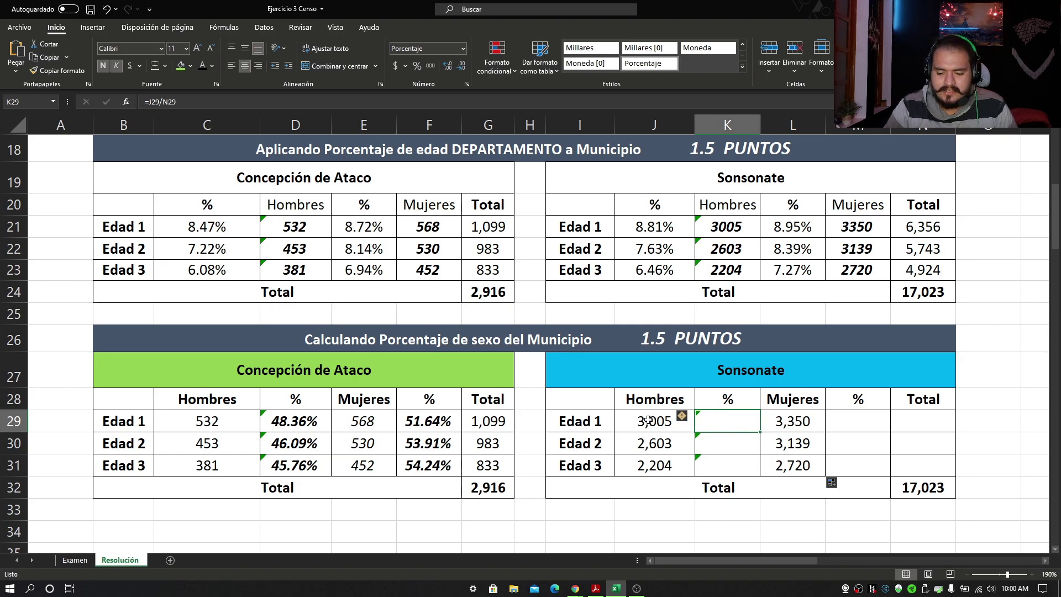
left_click_drag(684, 419, 728, 414)
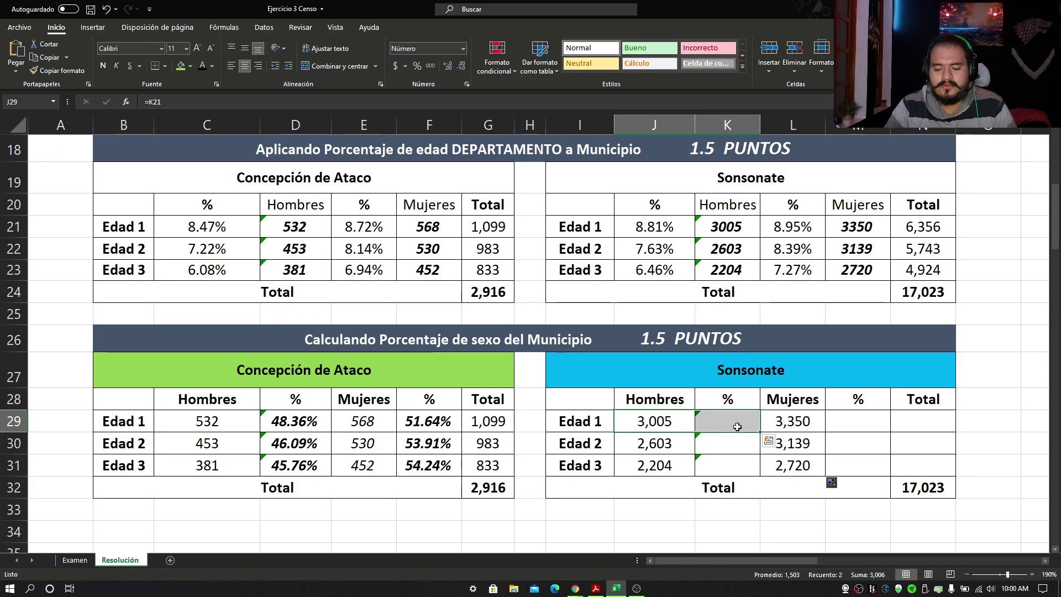
left_click(739, 423)
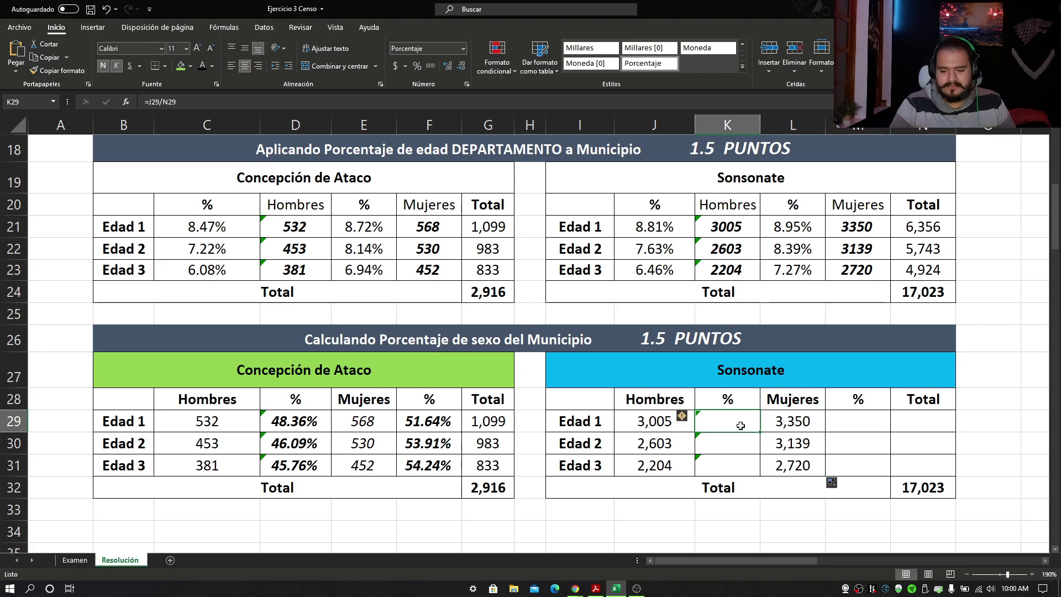
key("Right")
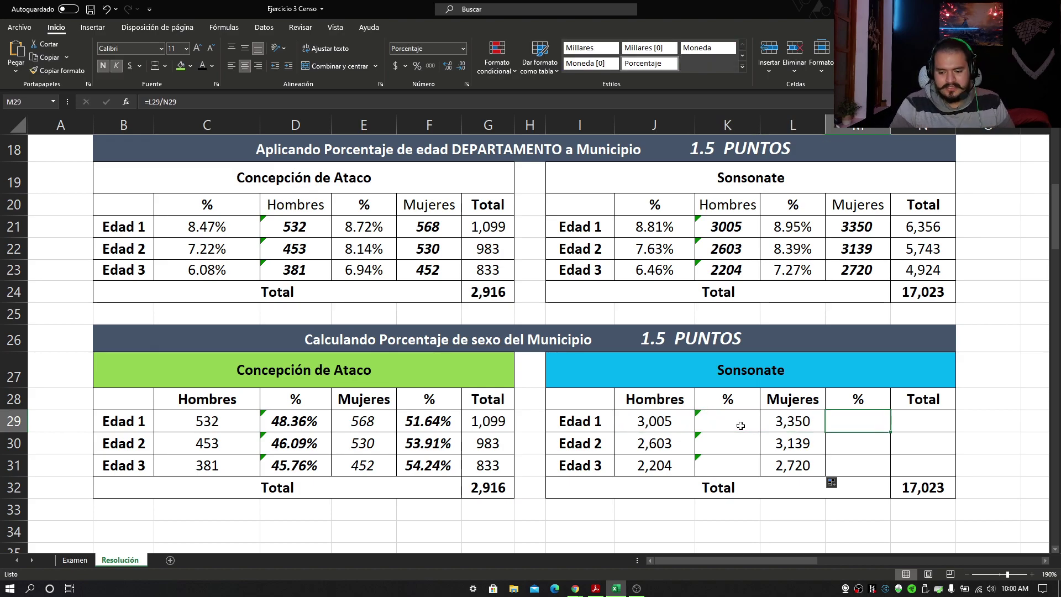
key("Right")
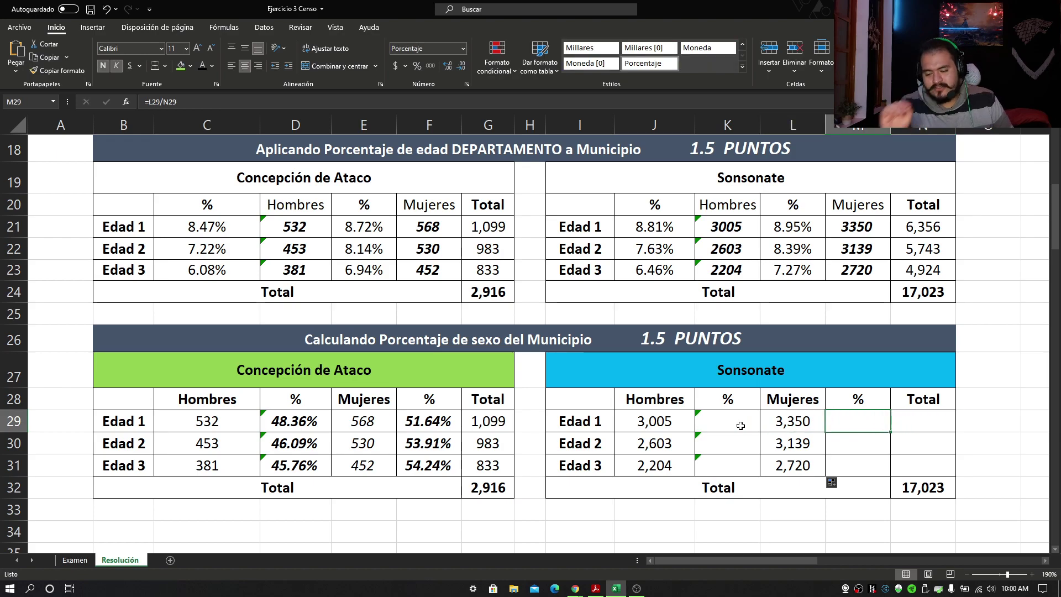
Link the Sonsonate Edad 1 Total cell N29 with =N21 and show it in black text.
mouse_move(922, 419)
left_mouse_down()
mouse_move(923, 489)
mouse_move(923, 419)
left_mouse_up()
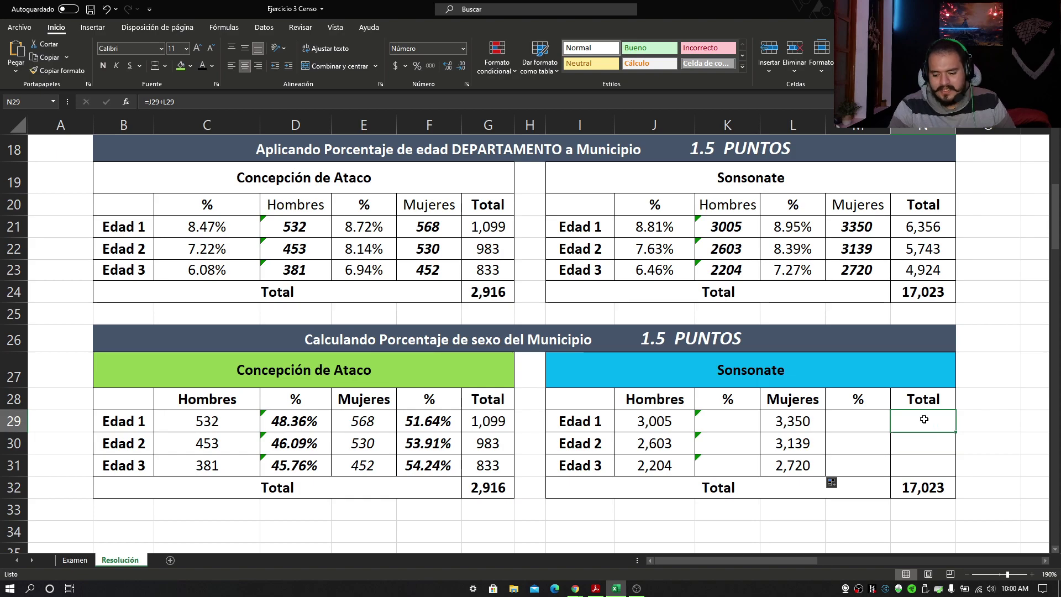
type("=")
left_click(914, 228)
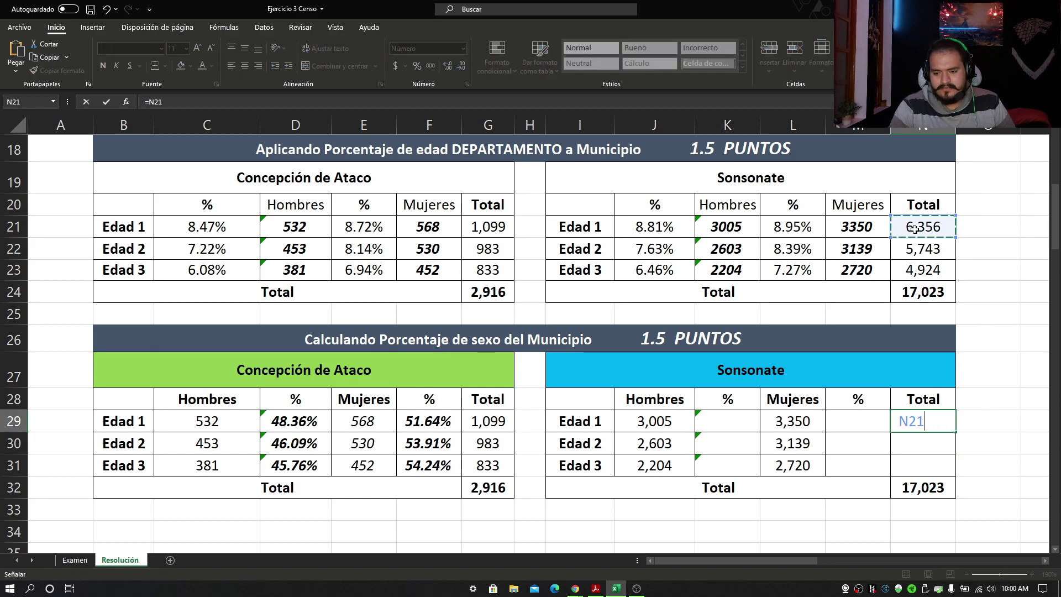
key("Return")
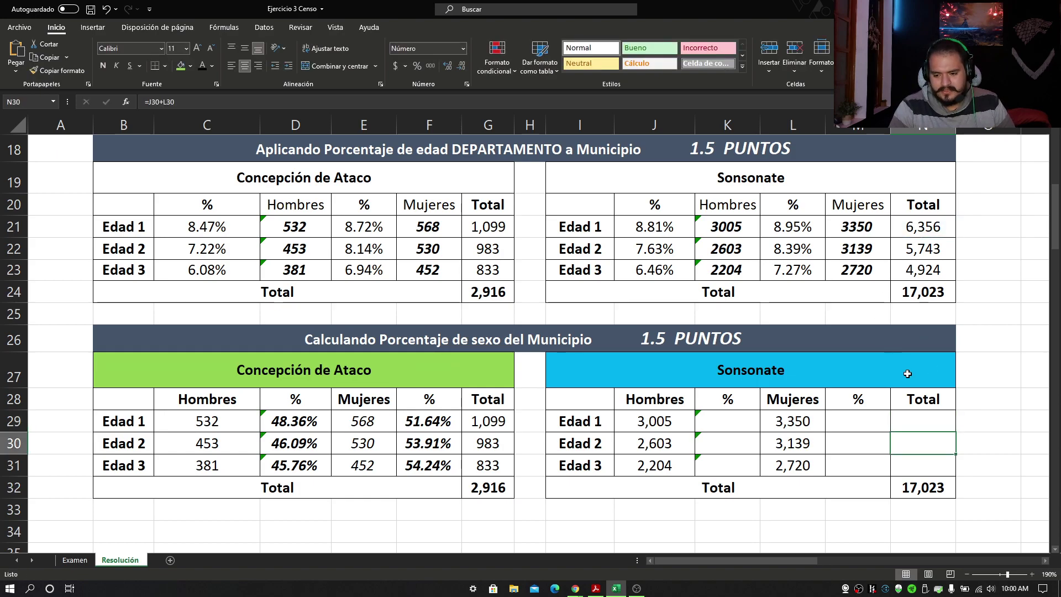
left_click(906, 423)
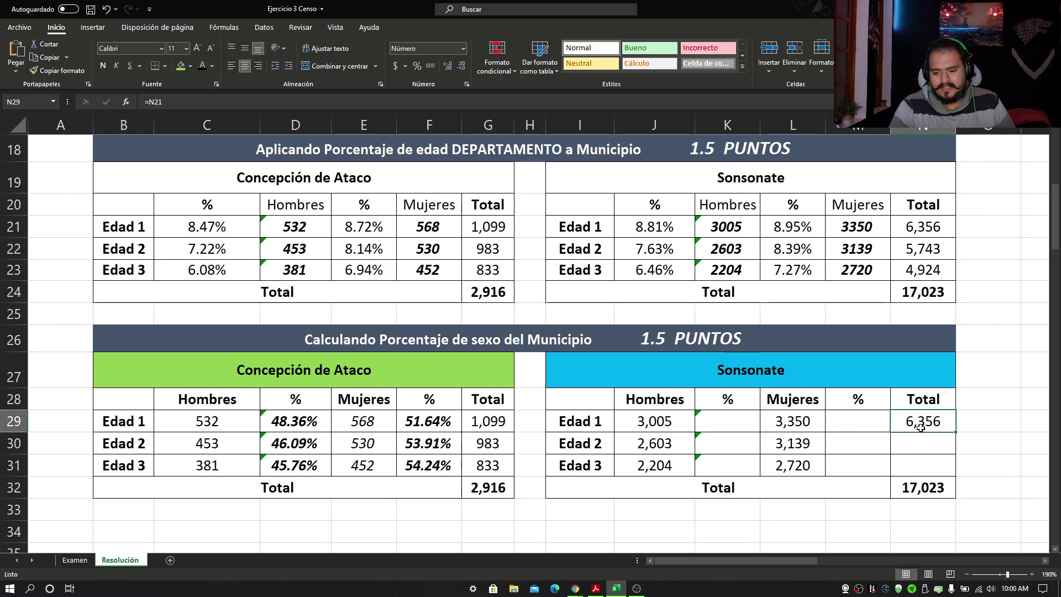
Examine the Sonsonate Edad 1 counts and the formulas behind the totals in N29 and N21.
left_click(651, 421)
left_click(800, 422)
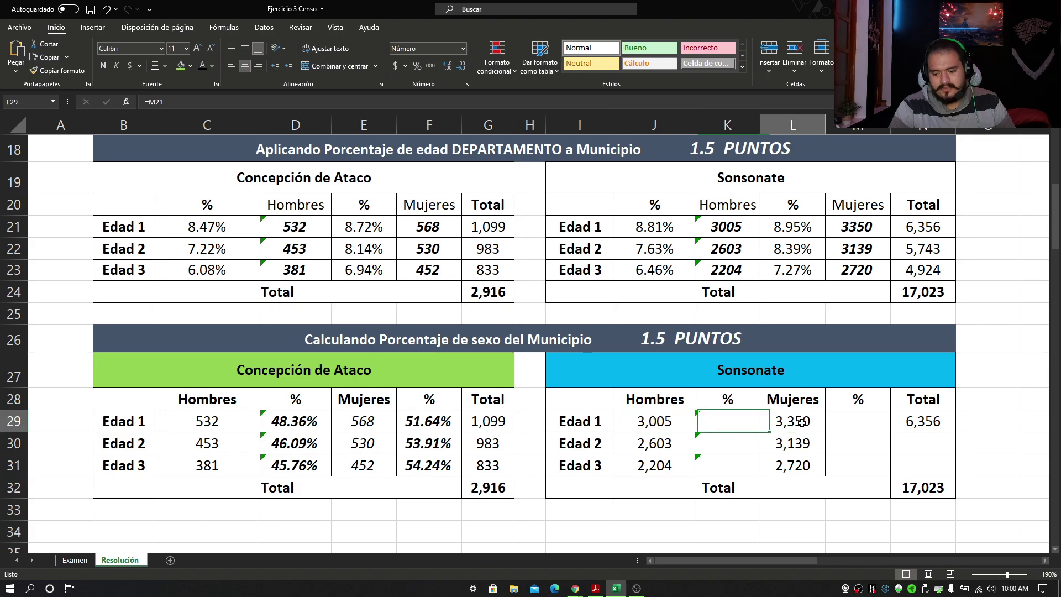
left_click(927, 423)
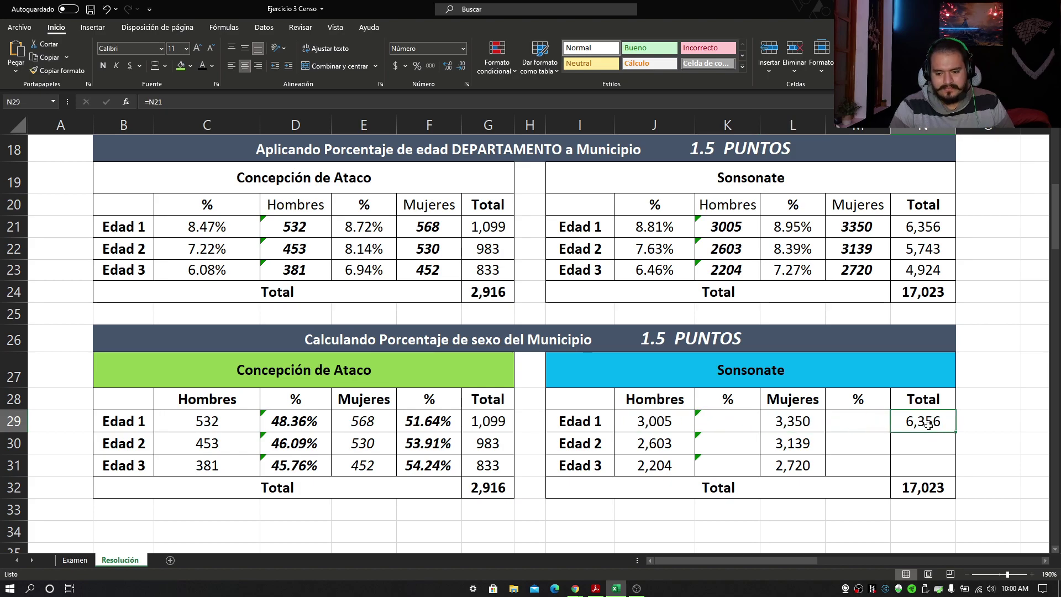
double_click(929, 423)
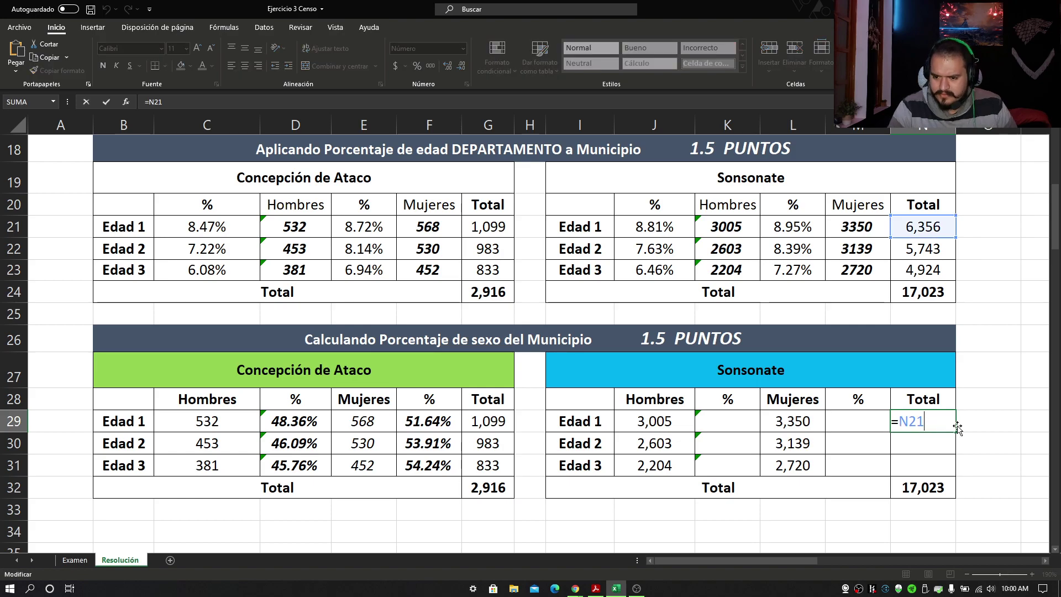
key("Return")
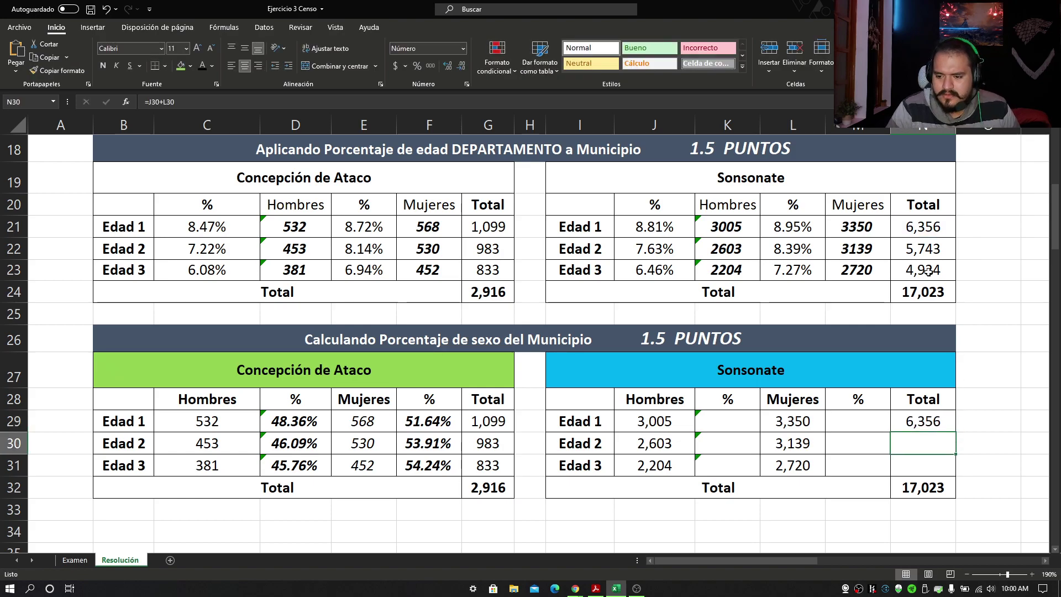
double_click(919, 219)
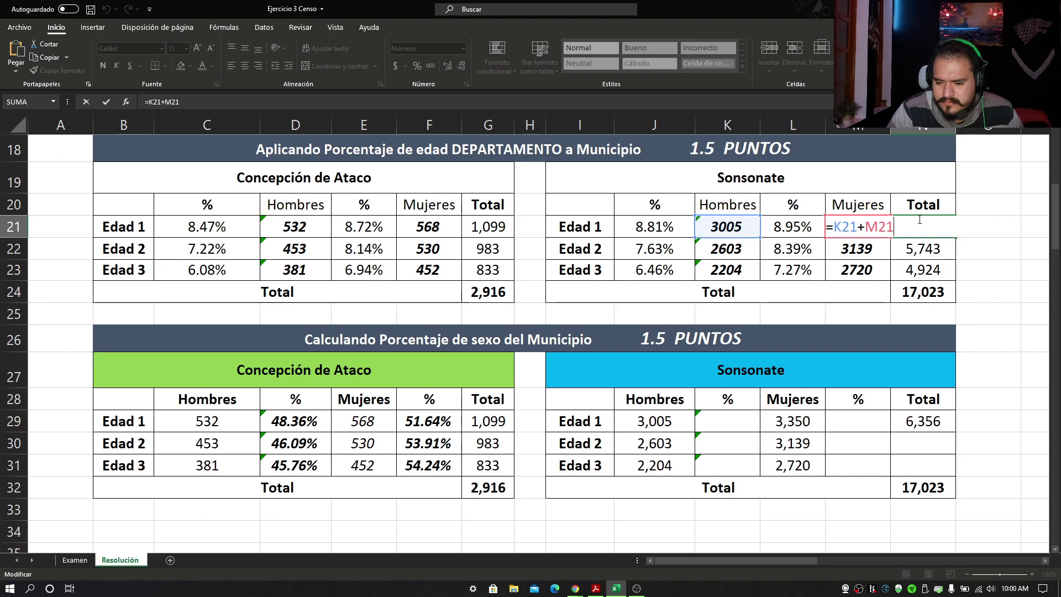
key("Return")
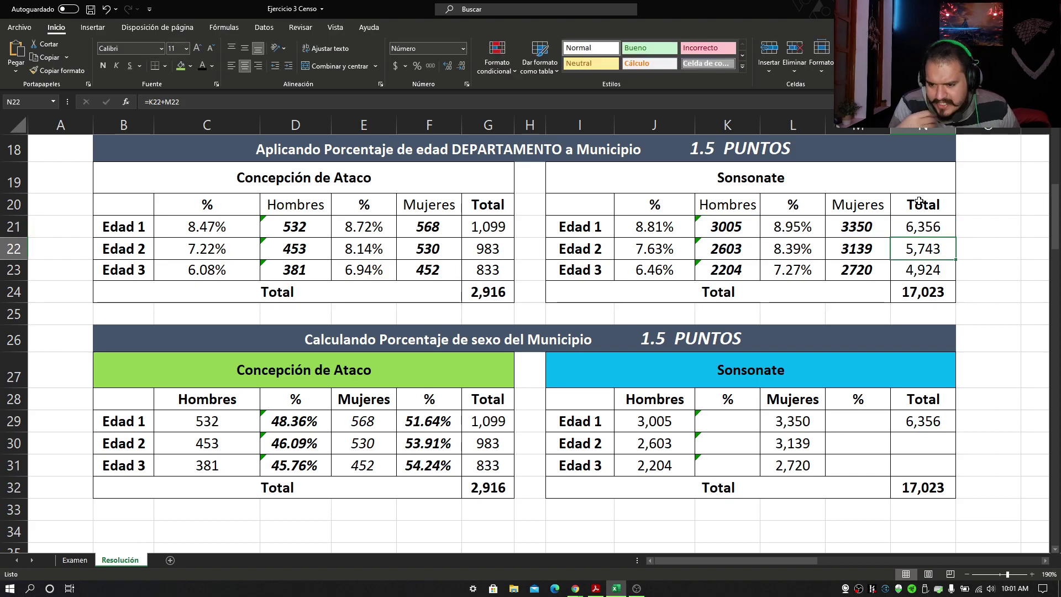
left_click(977, 223)
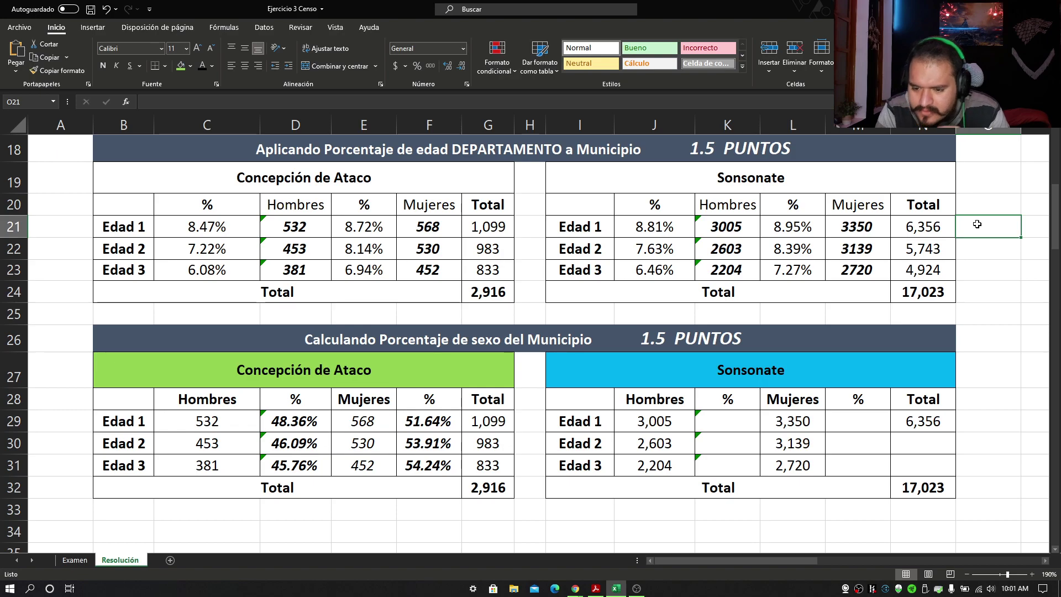
Show the Sonsonate Edad 1 men's count in K21 with two decimals and the women's count in M21 with four.
left_click(737, 227)
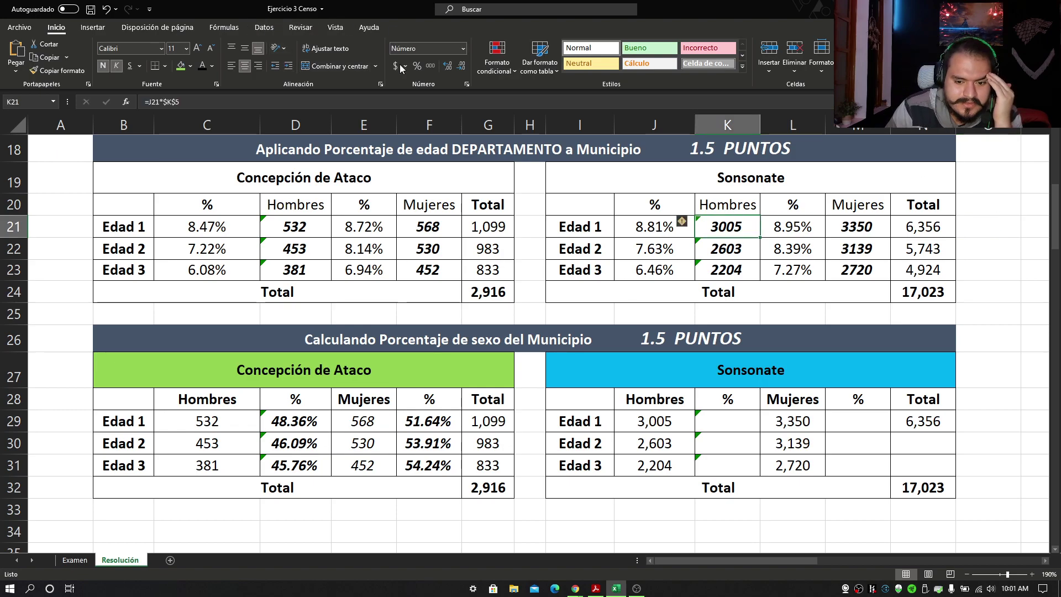
left_click(448, 66)
left_click(448, 66)
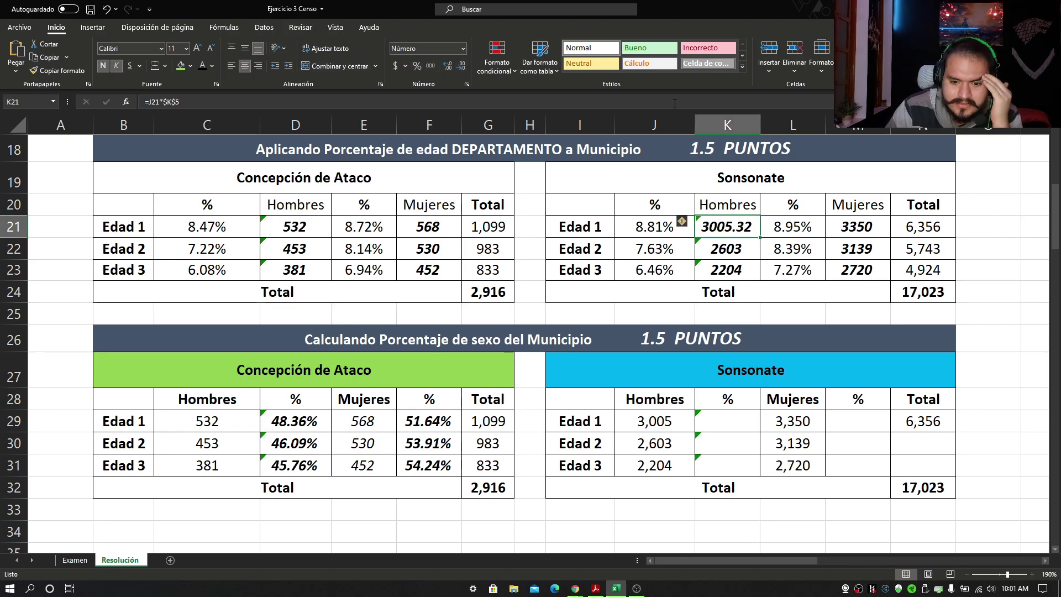
left_click(837, 229)
left_click(447, 66)
left_click(448, 66)
left_click(447, 65)
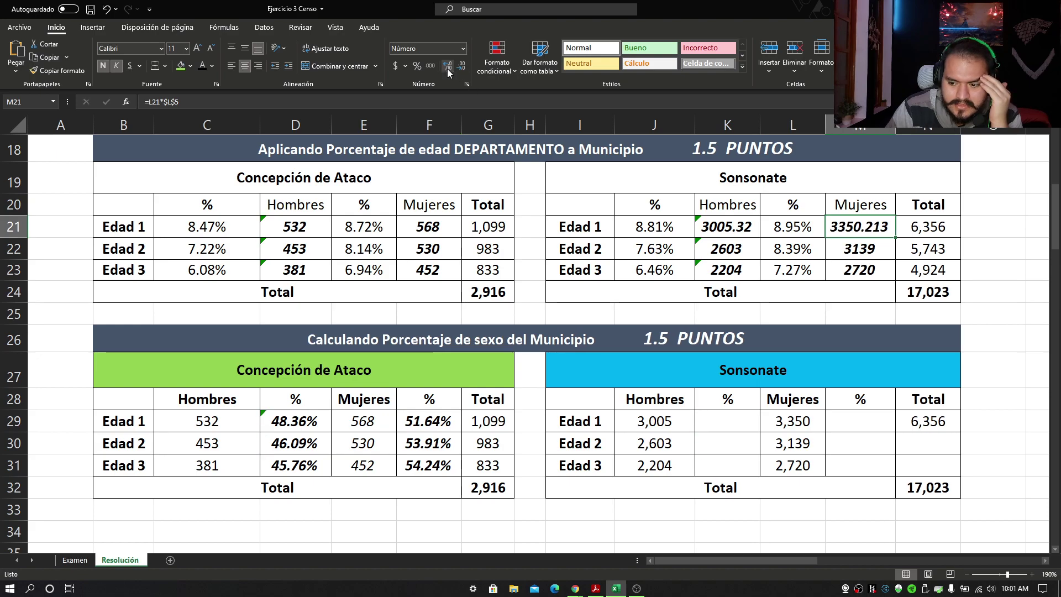
left_click(448, 65)
Show the Sonsonate Edad 1 total in N21 with three decimals to reveal its unrounded value.
left_click(915, 231)
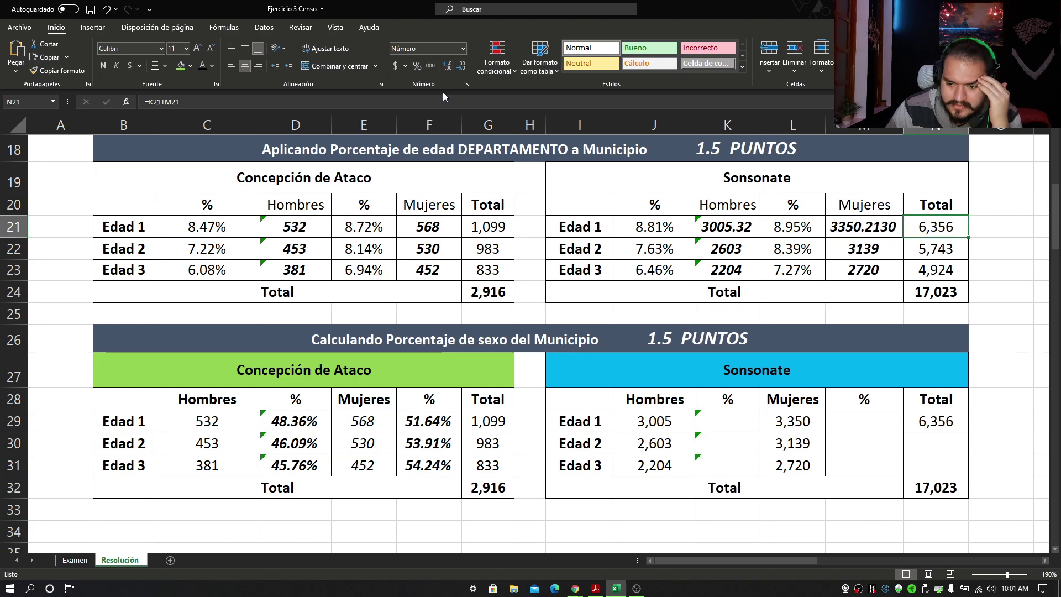
left_click(448, 66)
left_click(448, 66)
left_click(448, 65)
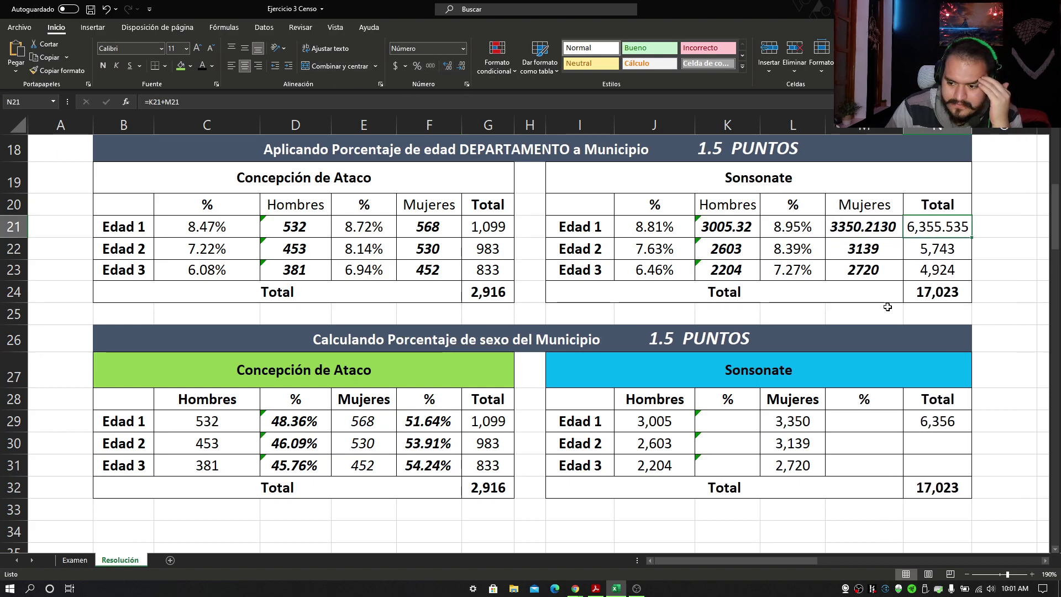
left_click(982, 258)
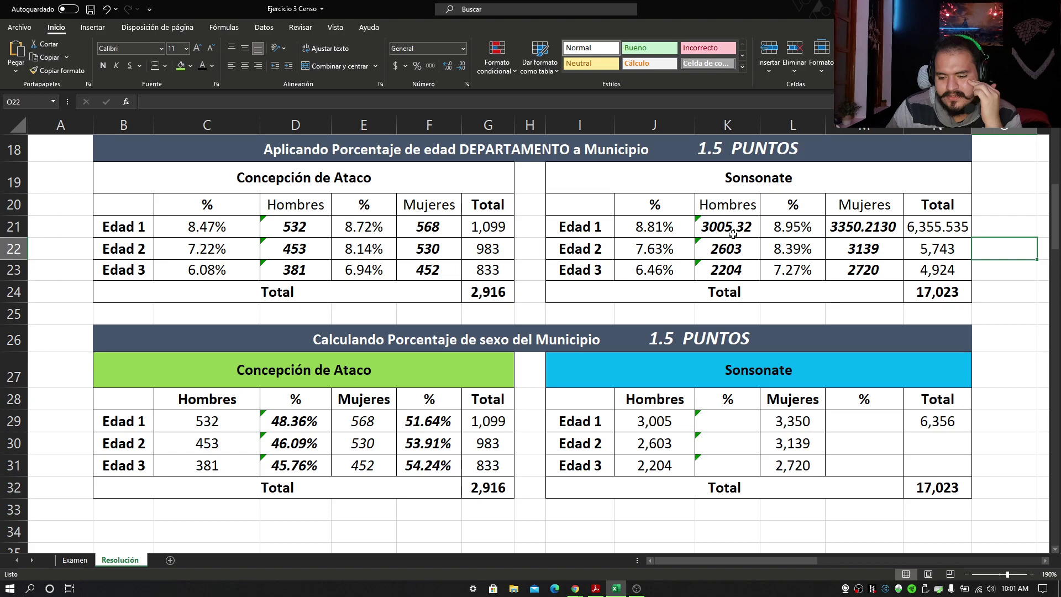
Remove the decimals from the Sonsonate Edad 1 total N21, men's count K21 and women's count M21.
left_click(944, 227)
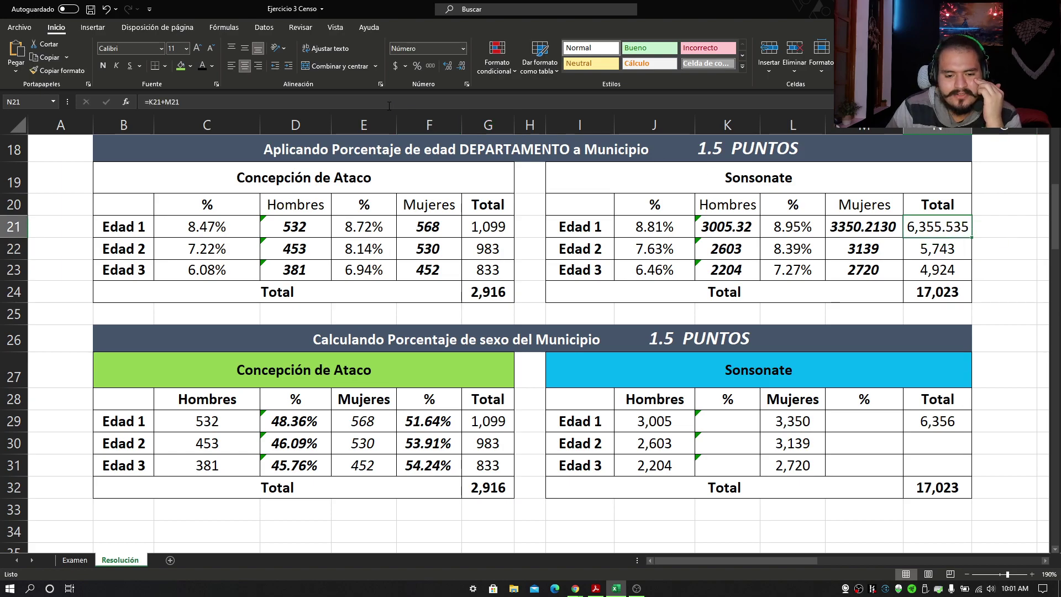
left_click(461, 66)
left_click(461, 66)
left_click(461, 66)
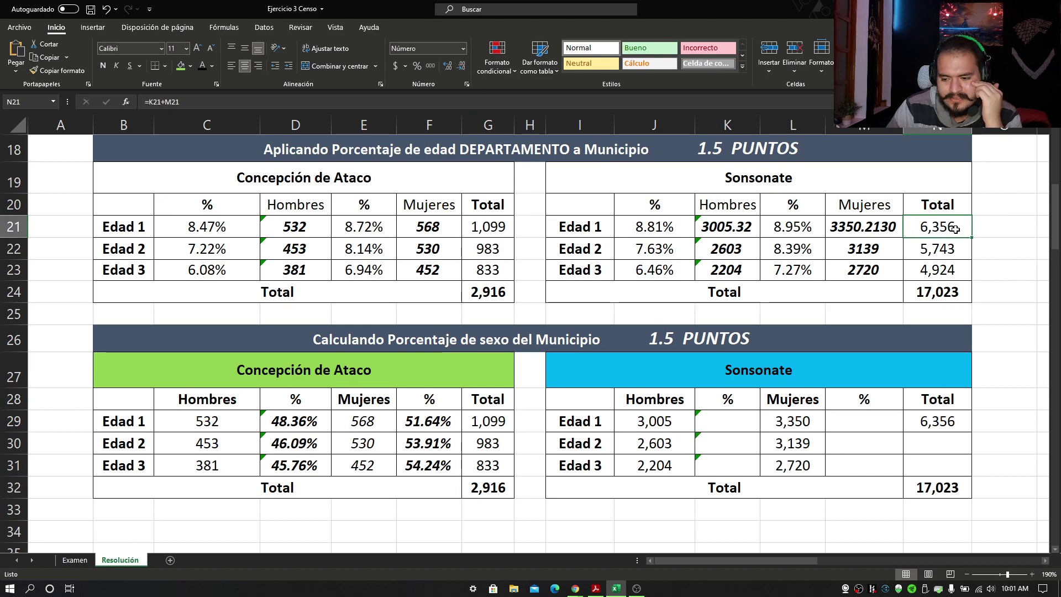
left_click(750, 226)
left_click(459, 67)
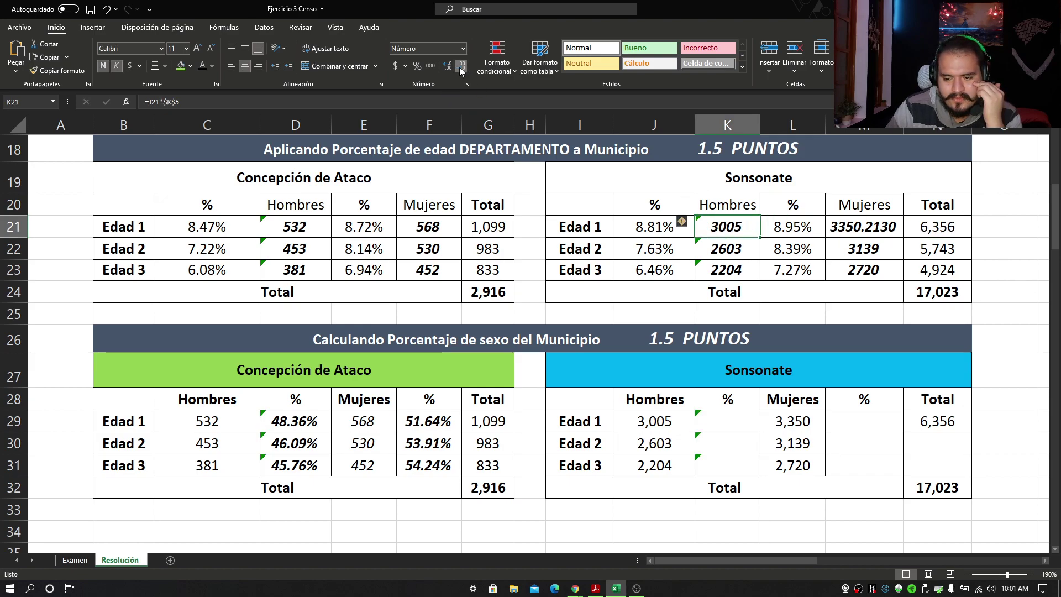
left_click(865, 227)
left_click(460, 67)
left_click(460, 66)
left_click(461, 67)
left_click(460, 67)
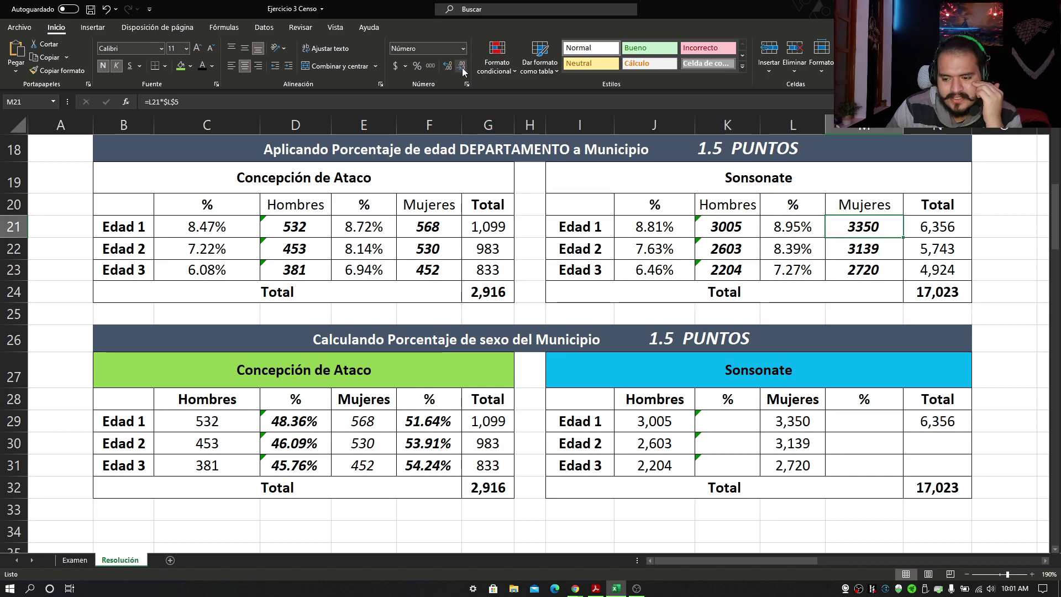
Fill the Sonsonate Edad 1 total formula in N29 down to N31 for Edad 2 and Edad 3.
left_click(948, 232)
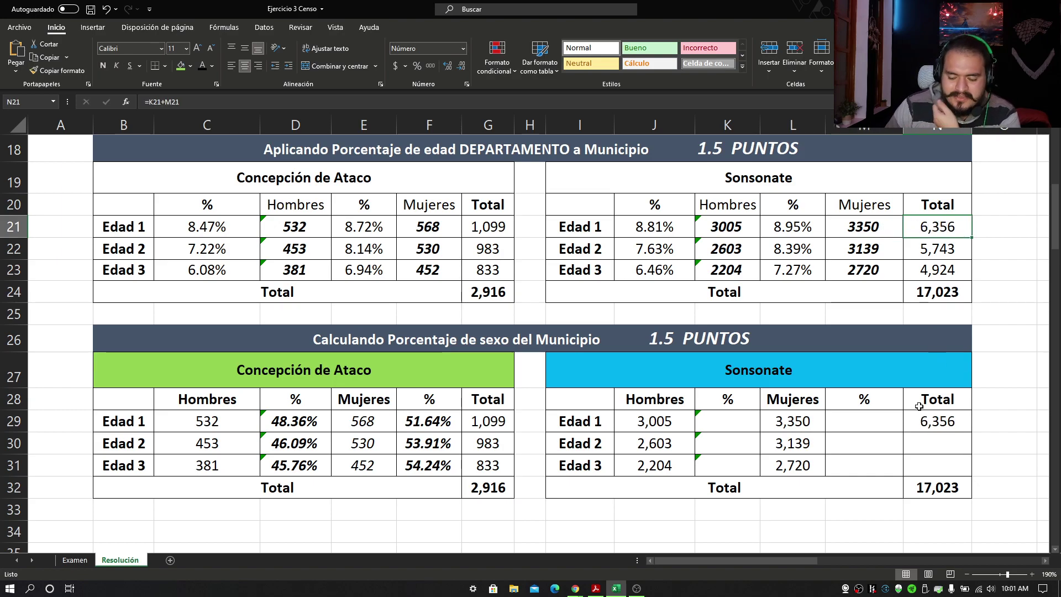
left_click(931, 424)
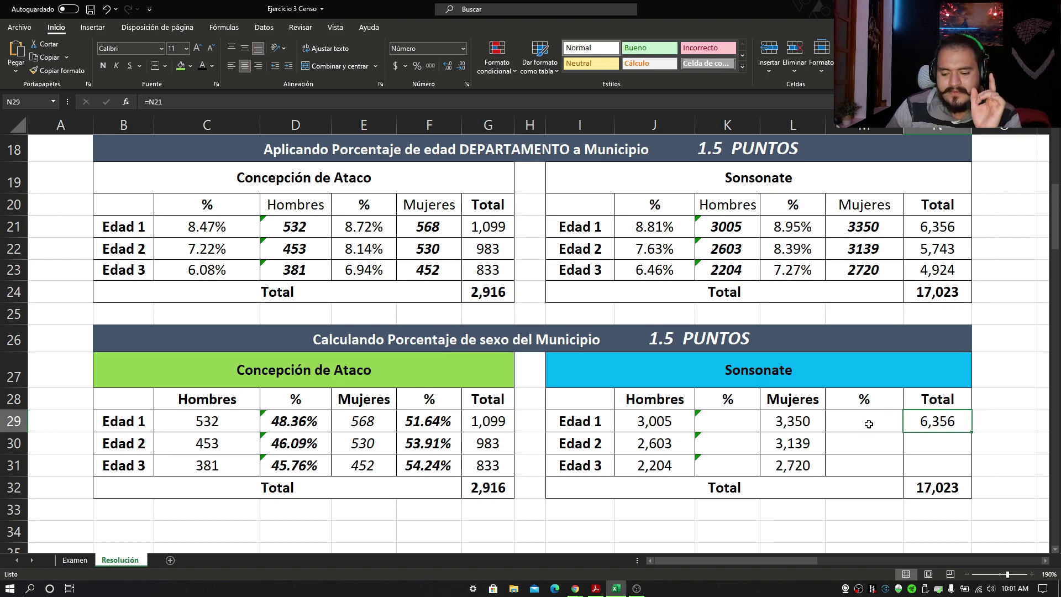
left_click_drag(972, 432, 967, 473)
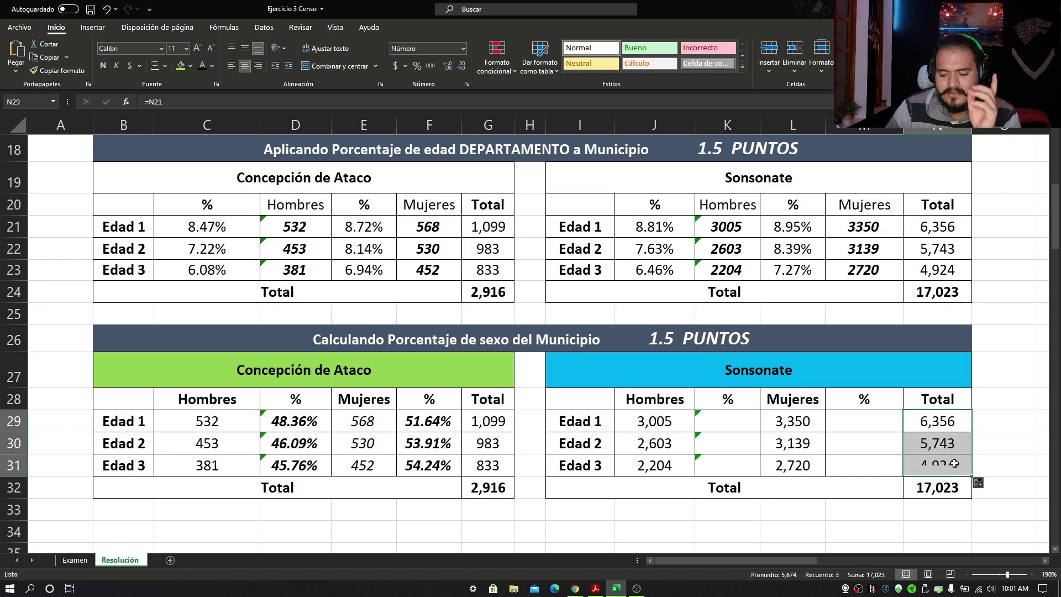
Review the Sonsonate women's count L29, the age totals N29:N31 and the grand total formula in N32.
left_click(937, 424)
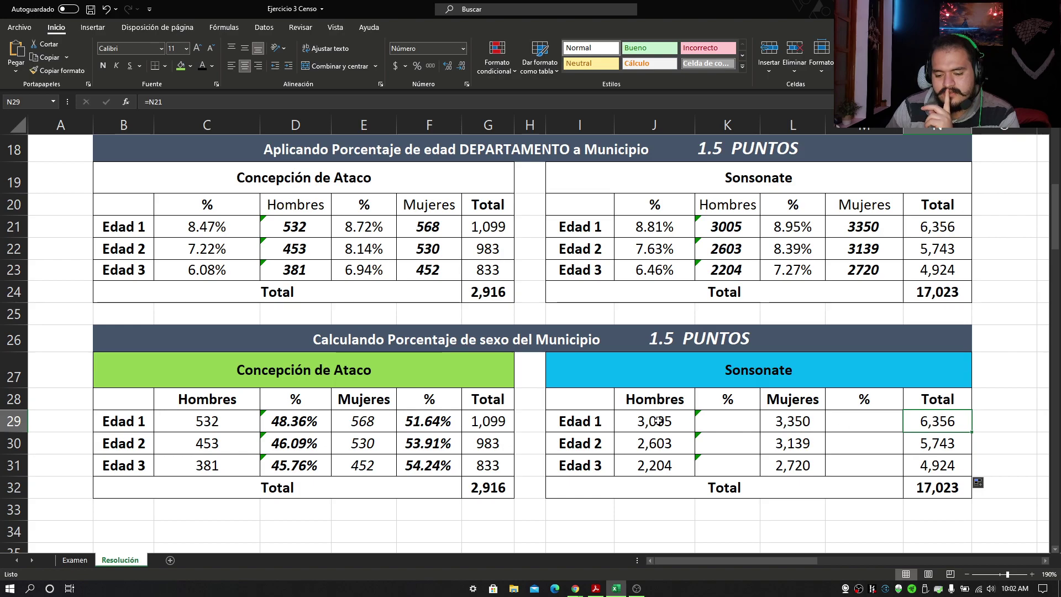
left_click(812, 429)
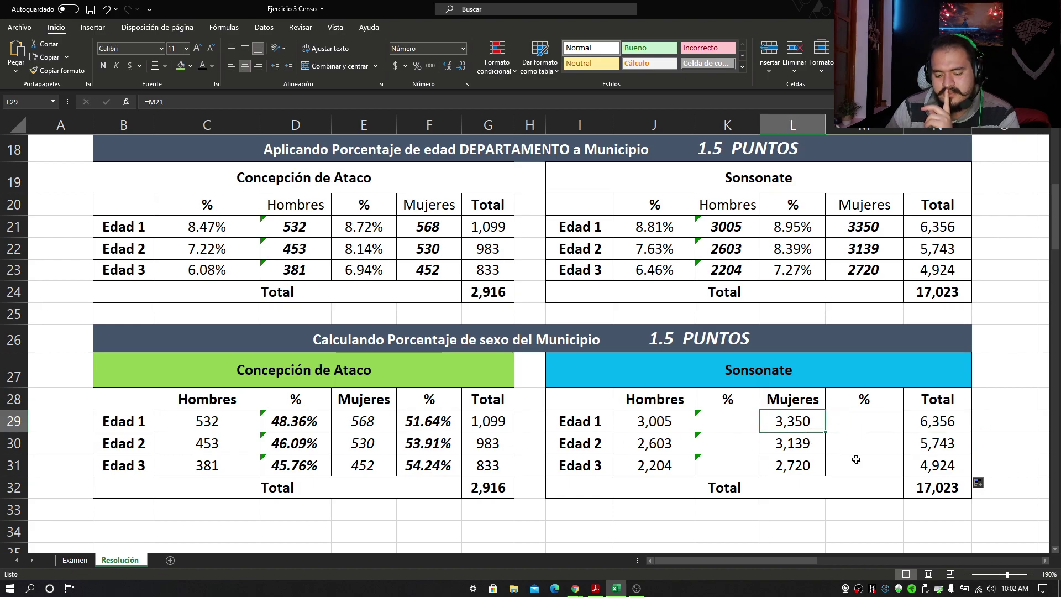
left_click_drag(943, 423, 943, 463)
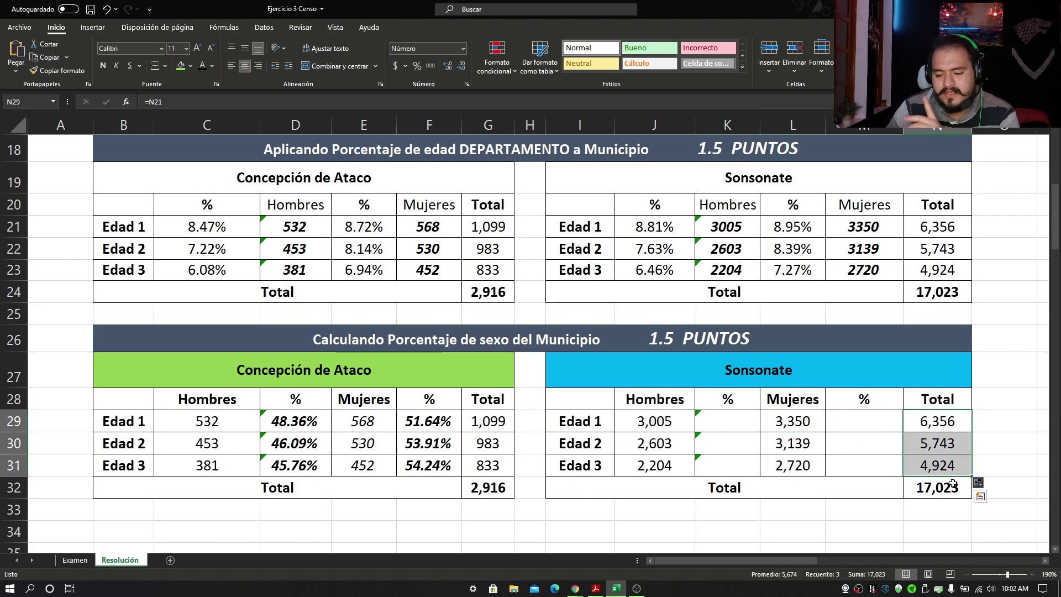
left_click(937, 423)
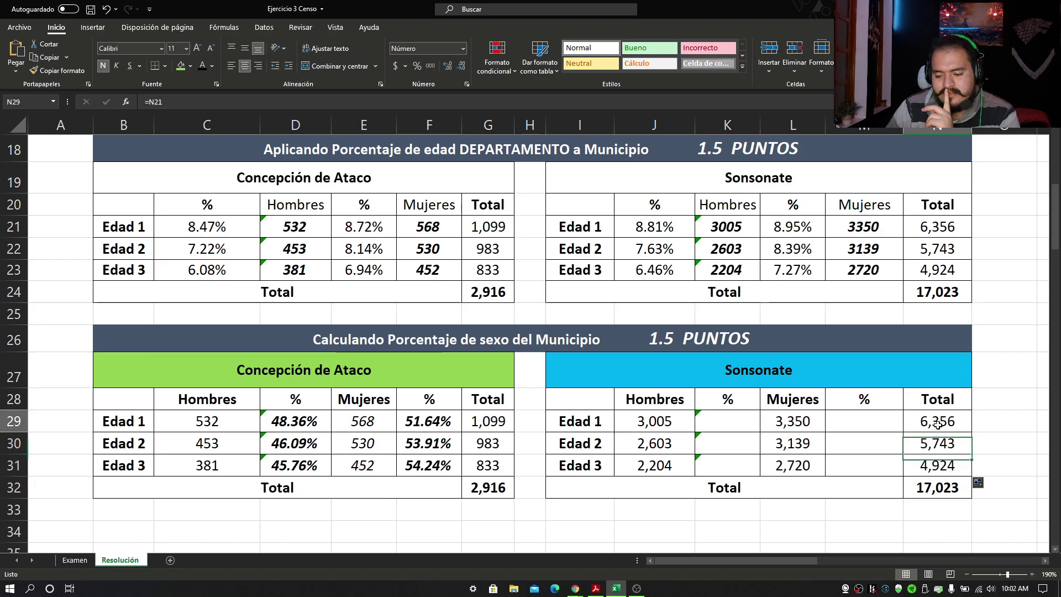
left_click_drag(938, 425, 942, 467)
left_click(944, 485)
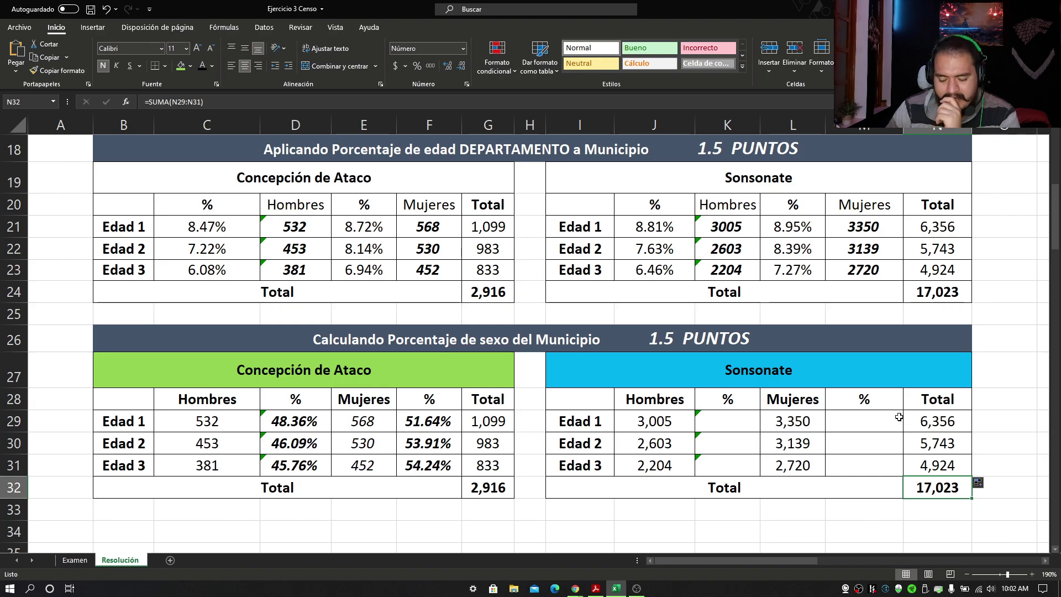
Show the Sonsonate Edad 1 men's percentage in K29 in black and inspect its formula =J29/N29.
left_click(751, 421)
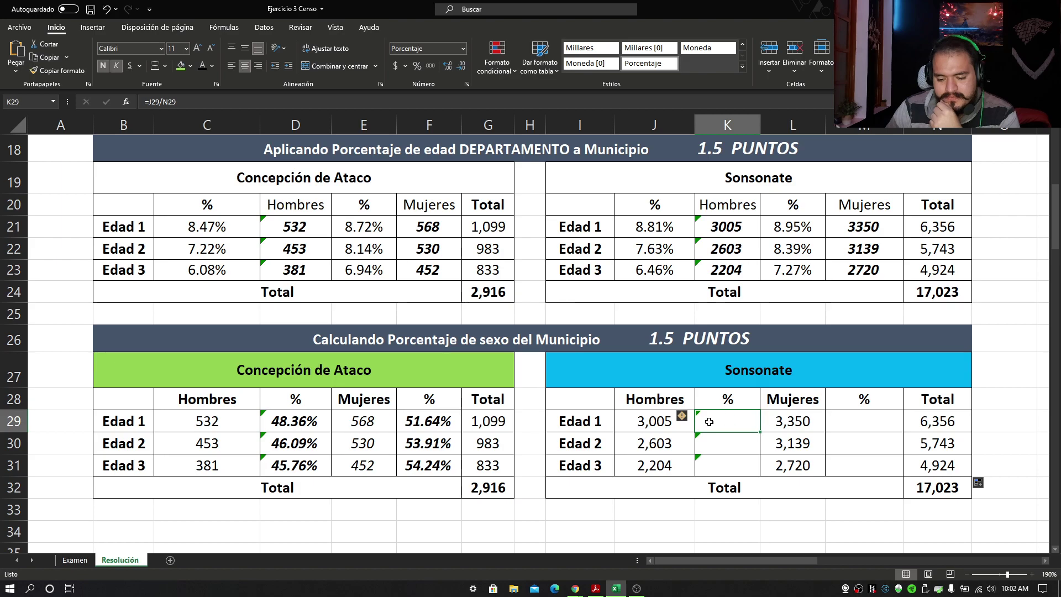
left_click(648, 421)
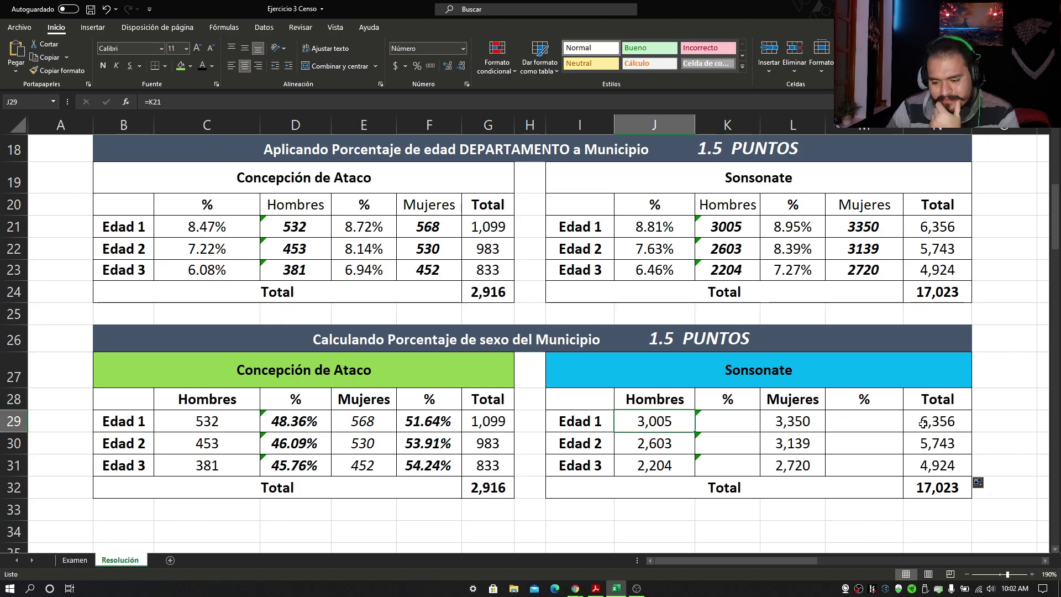
left_click(737, 416)
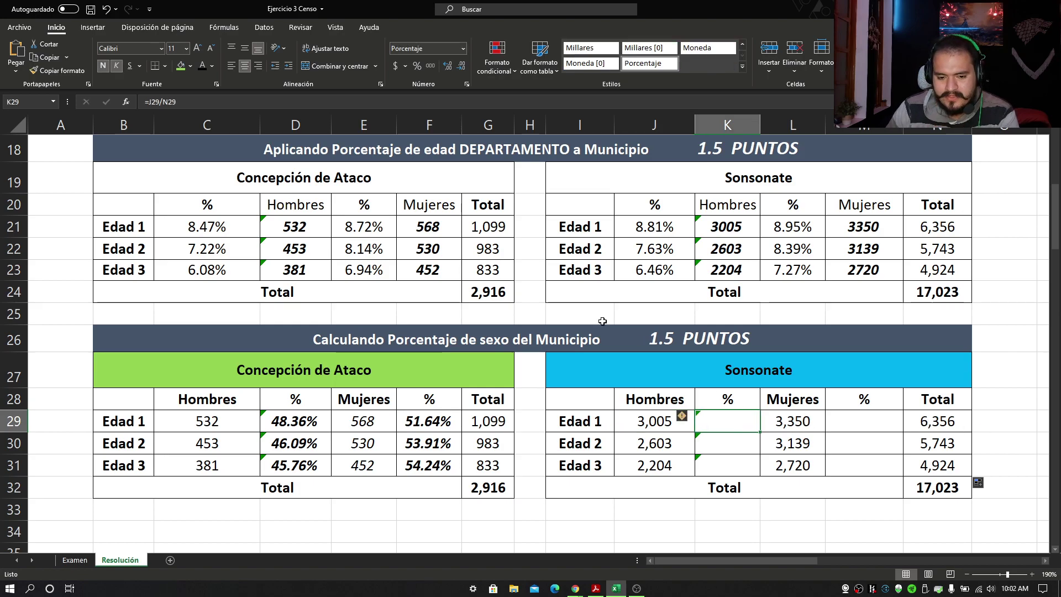
left_click(199, 68)
key("Down")
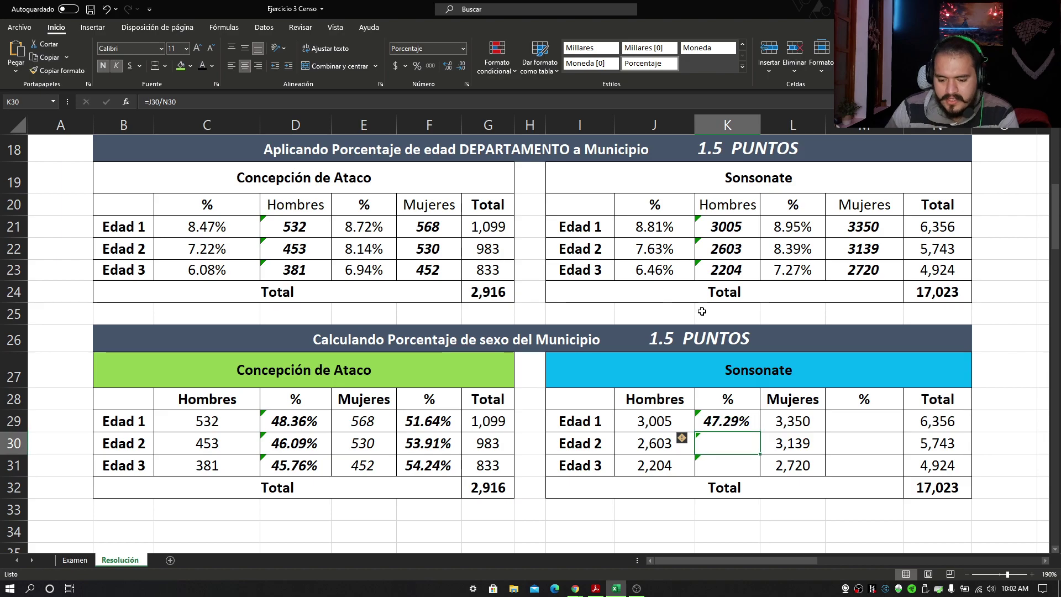
double_click(725, 424)
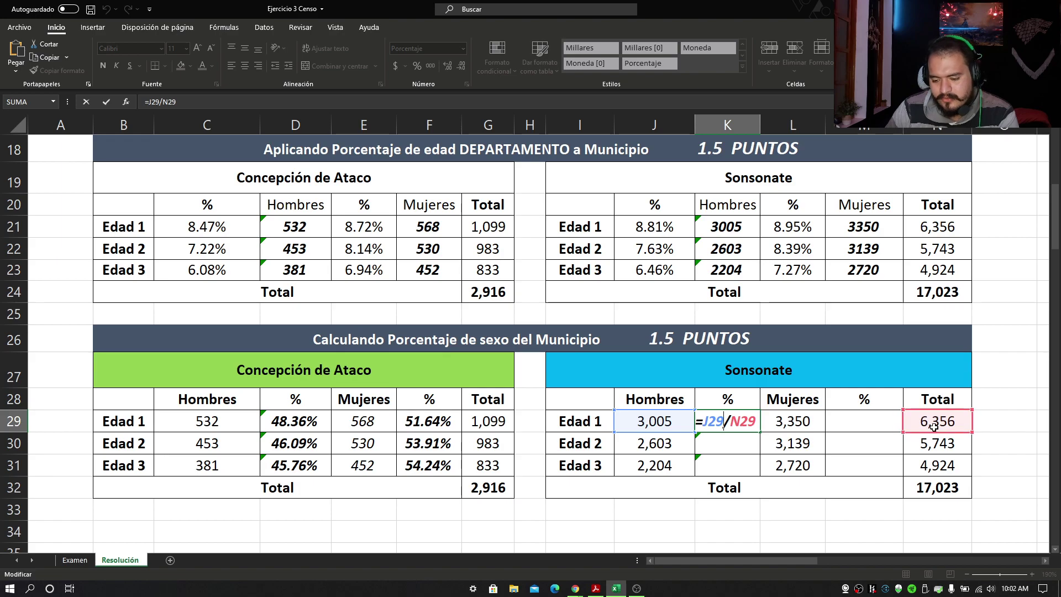
Show the Sonsonate Edad 1 women's percentage in M29 in black and inspect its formula =L29/N29.
left_click(859, 423)
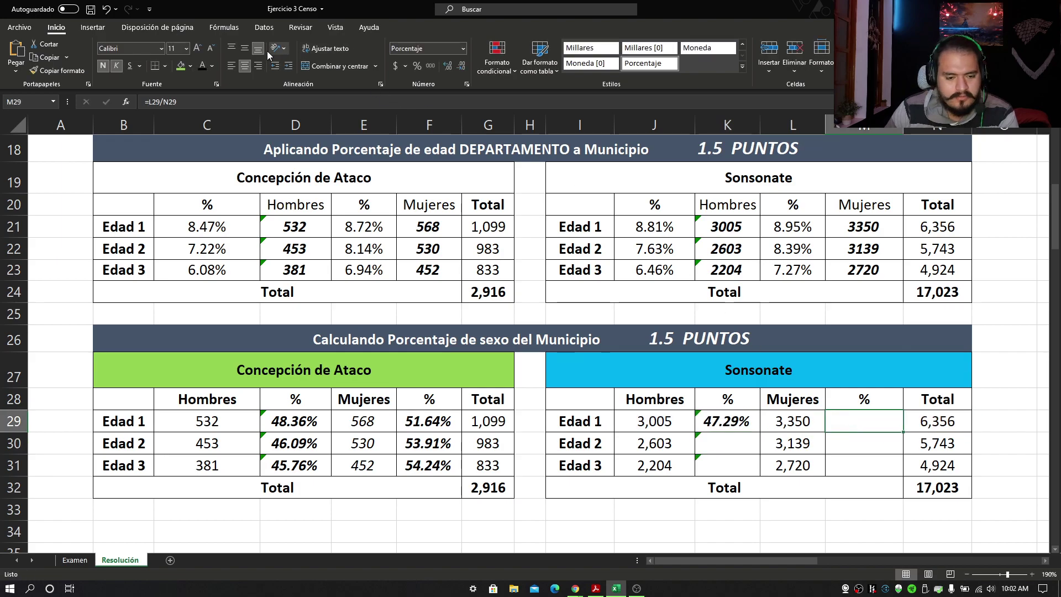
left_click(203, 66)
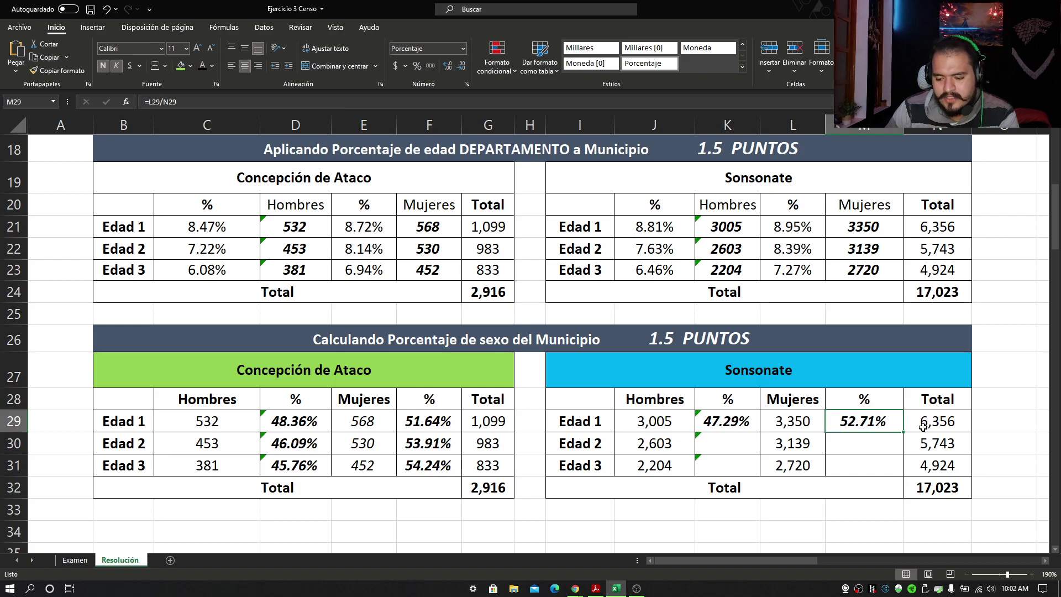
double_click(855, 423)
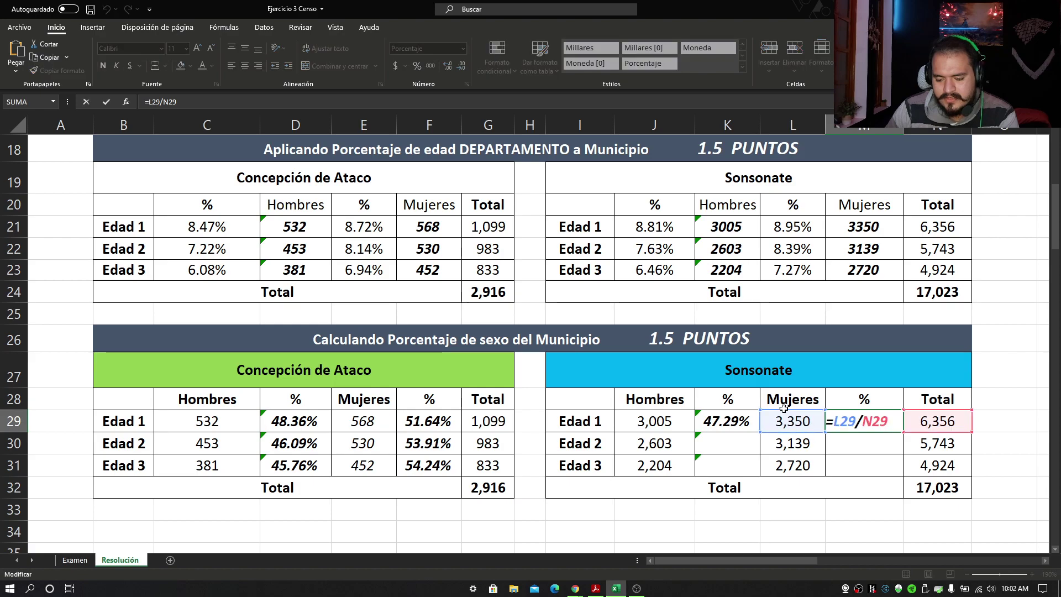
key("Return")
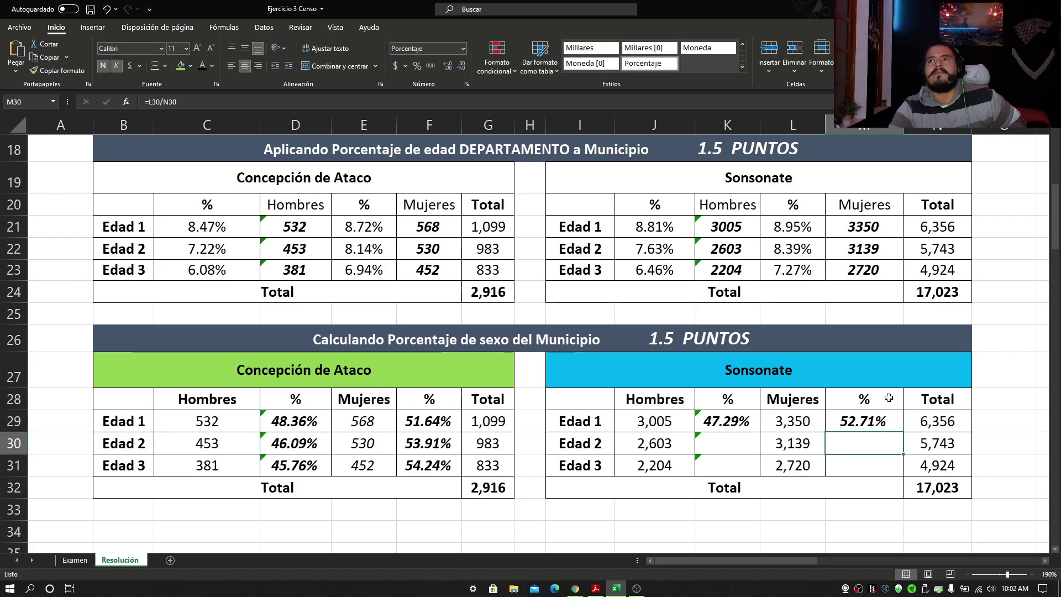
Show the Sonsonate Edad 2 men's percentage in K30 in black, leaving the cell without a fill colour.
left_click(738, 440)
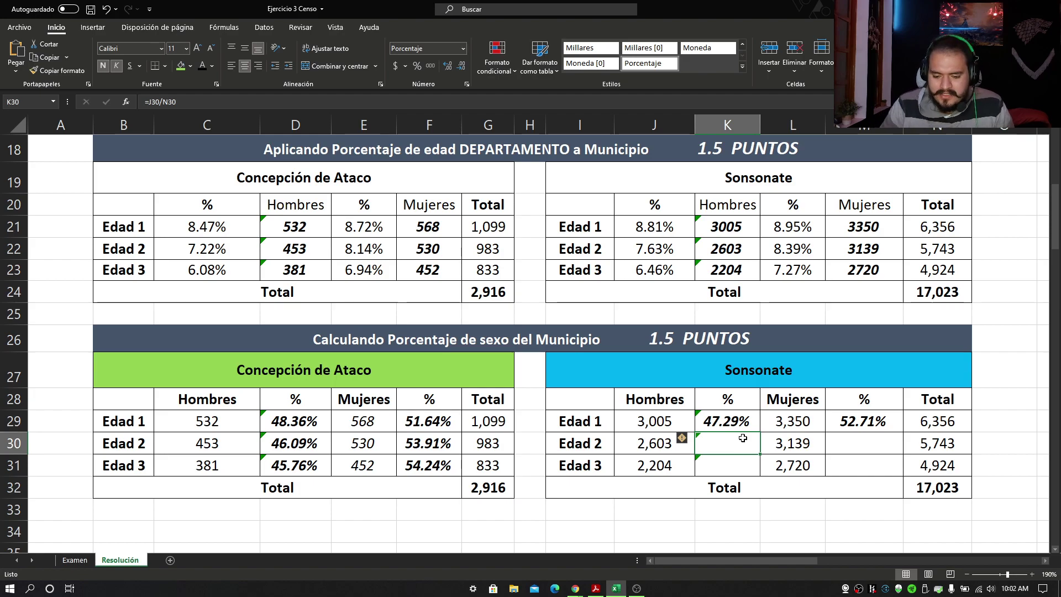
left_click_drag(653, 440, 725, 444)
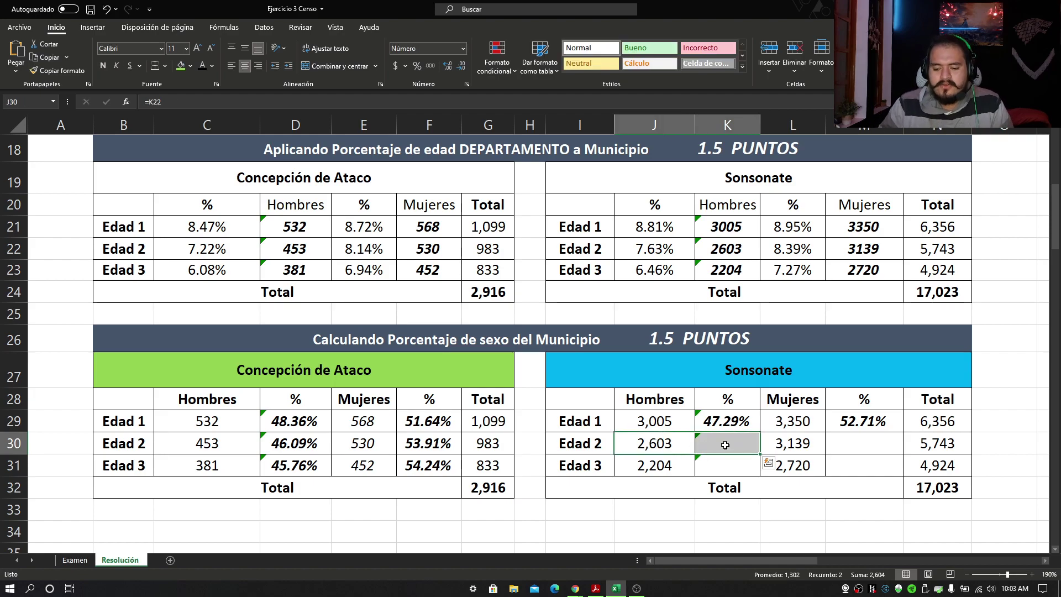
left_click(725, 445)
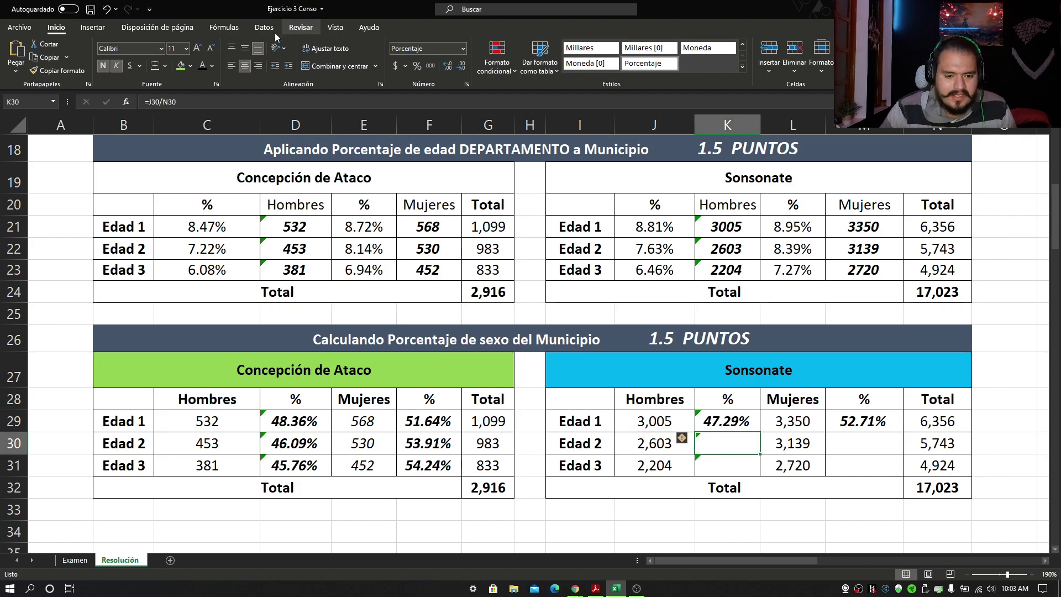
left_click(181, 66)
left_click(200, 68)
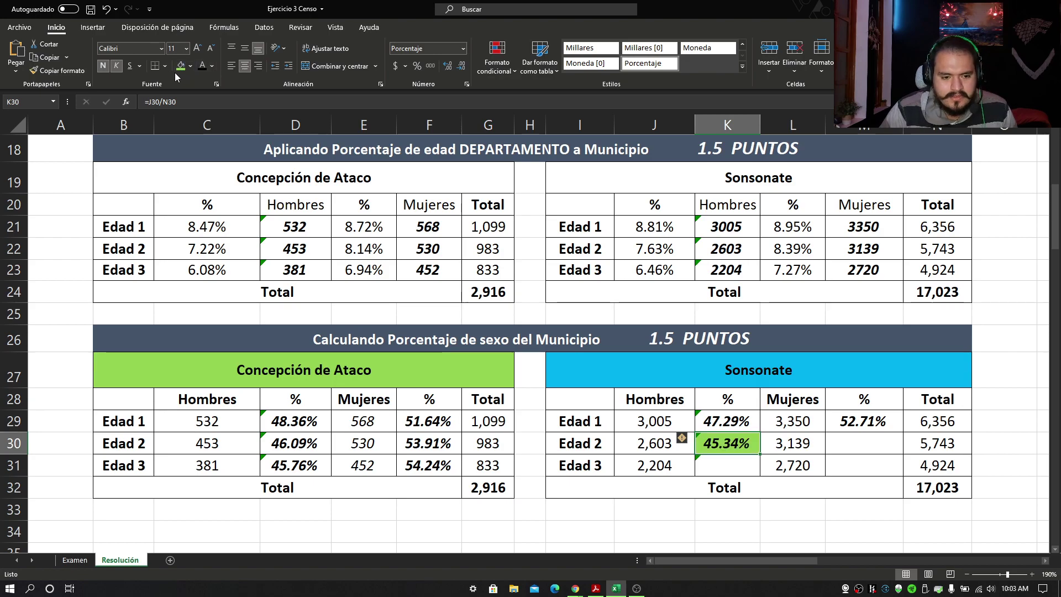
left_click(190, 66)
left_click(227, 187)
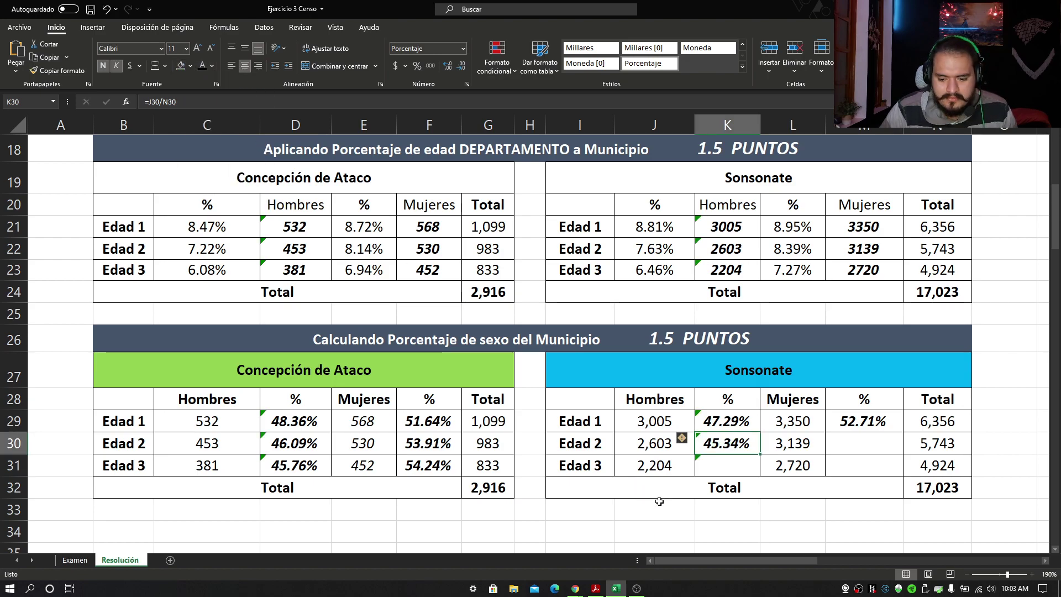
Review the Sonsonate Edad 2 men's count J30, the age total N30 and the percentage formula =J30/N30 in K30.
left_click(664, 446)
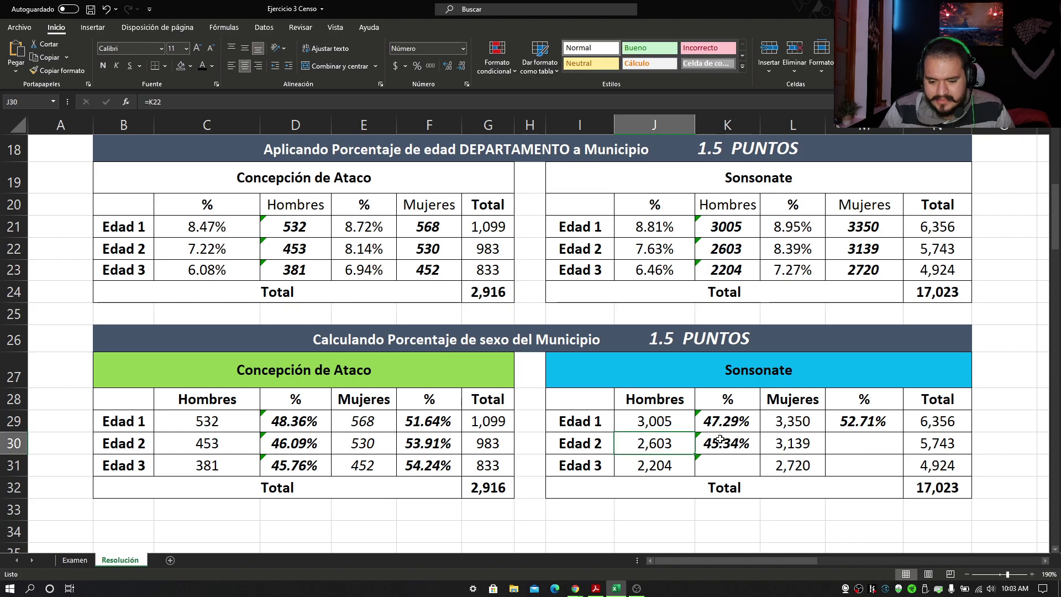
left_click(964, 448)
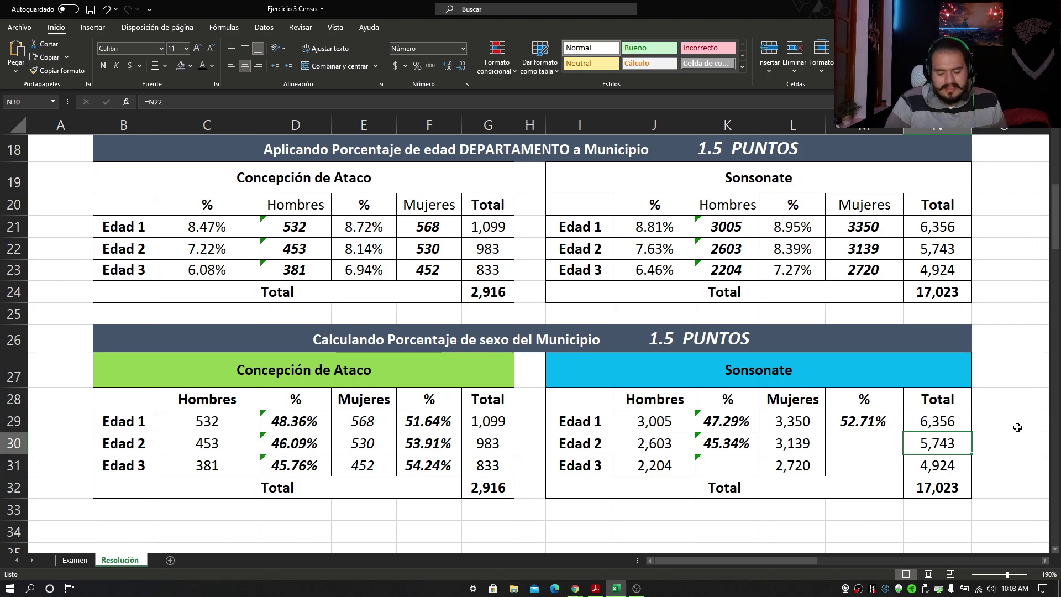
left_click(746, 442)
type("=J30/N30")
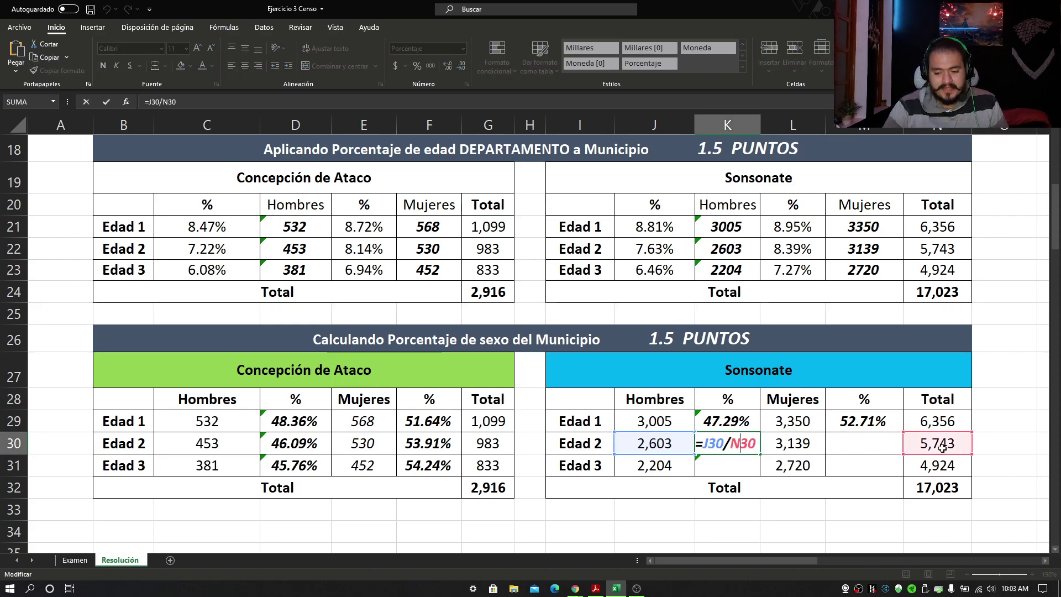
key("Return")
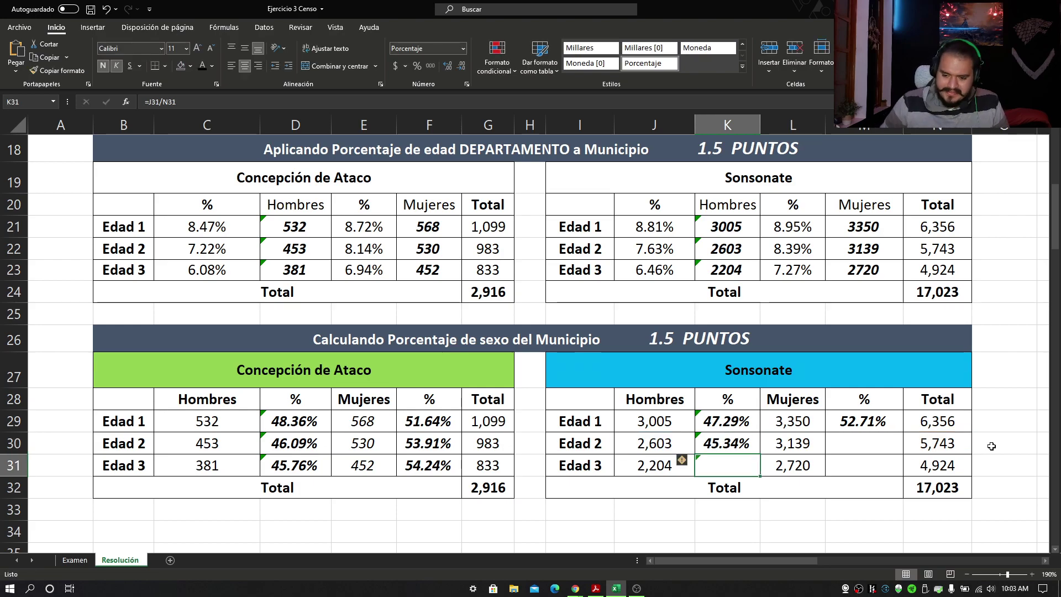
Fill the Sonsonate men's percentage from K30 down to K31 and the women's percentage from M29 down to M31.
left_click(743, 439)
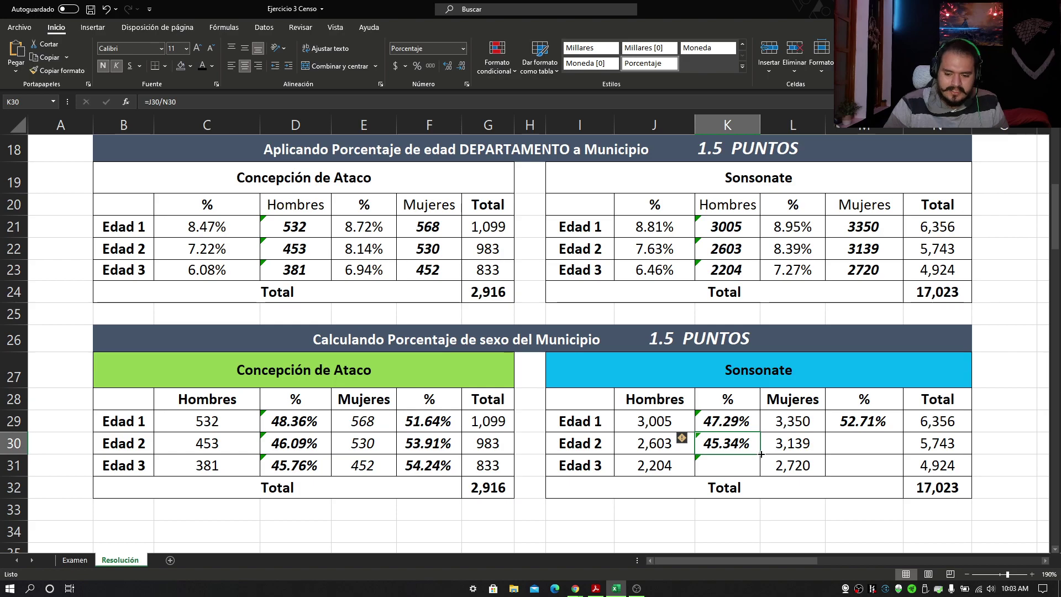
left_click_drag(761, 454, 756, 471)
left_click(878, 426)
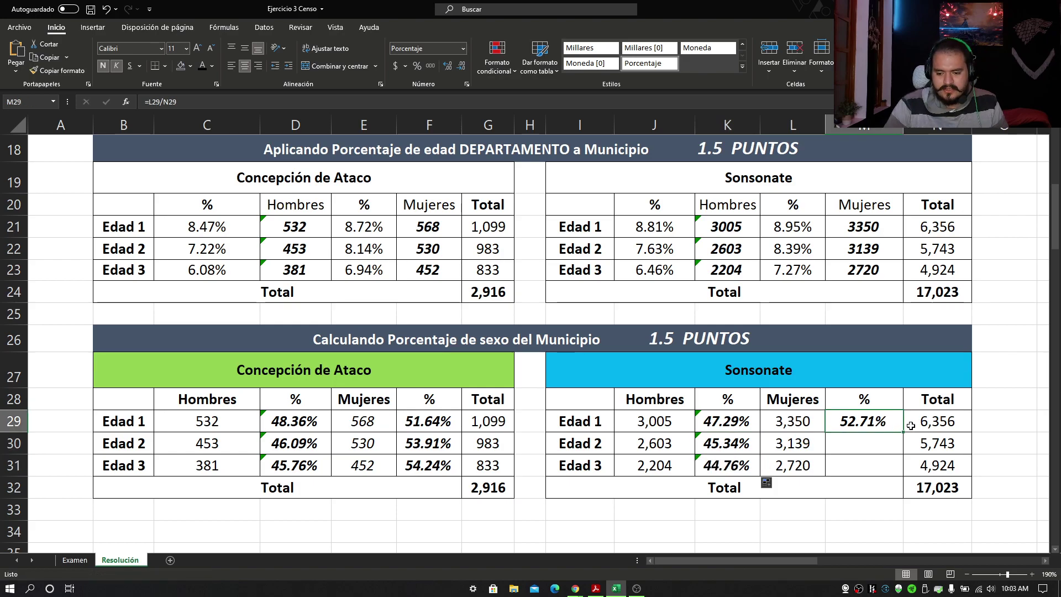
left_click_drag(903, 432, 901, 480)
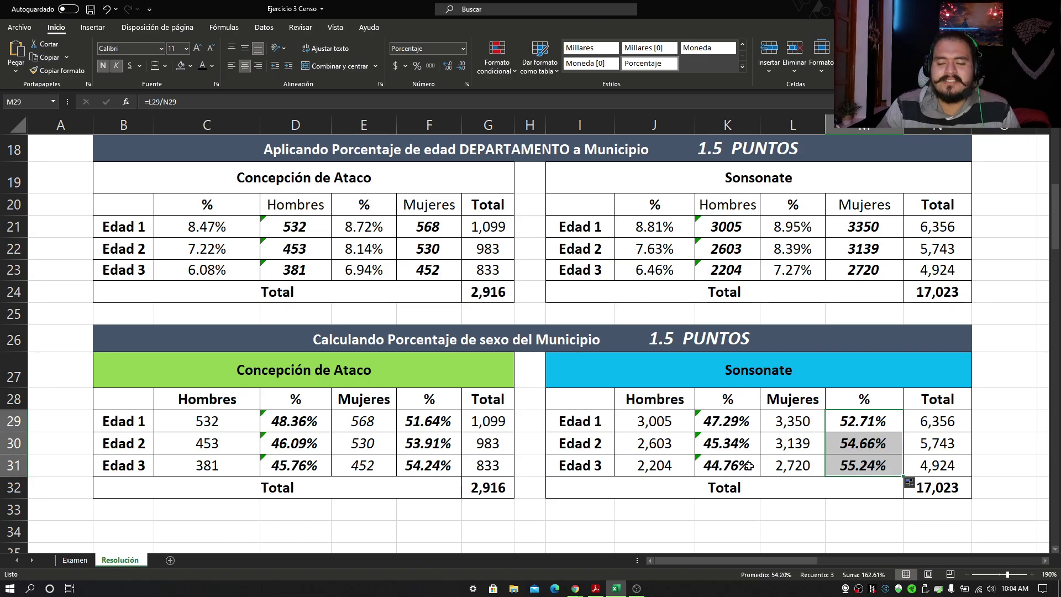
Review the completed sex percentage tables and the municipal totals in G32 and N32 above the N, n, CE section.
scroll(752, 464, "up", 5)
scroll(757, 461, "down", 4)
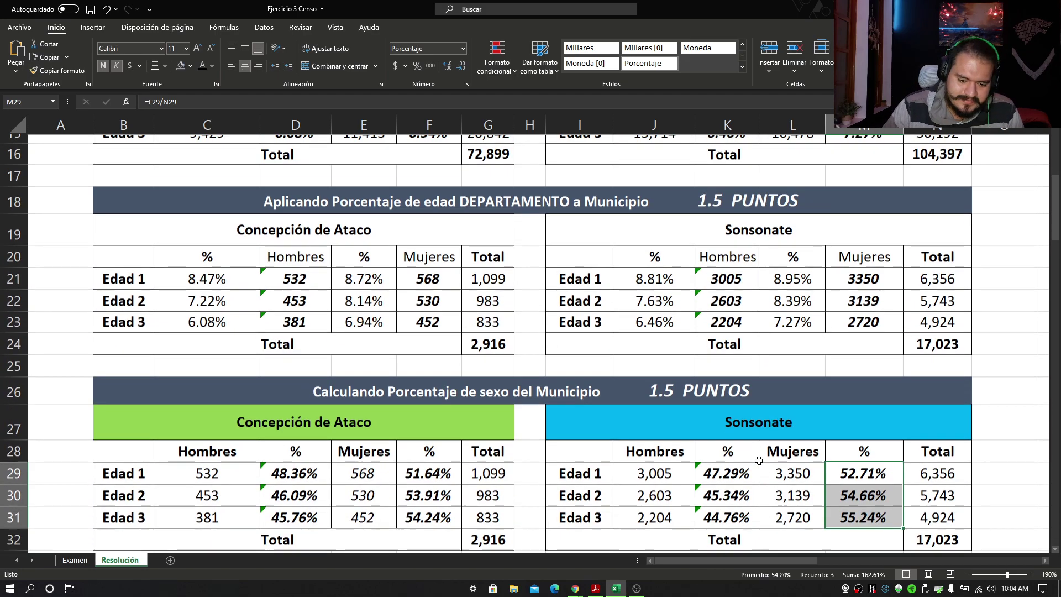
scroll(760, 461, "down", 2)
scroll(763, 464, "up", 1)
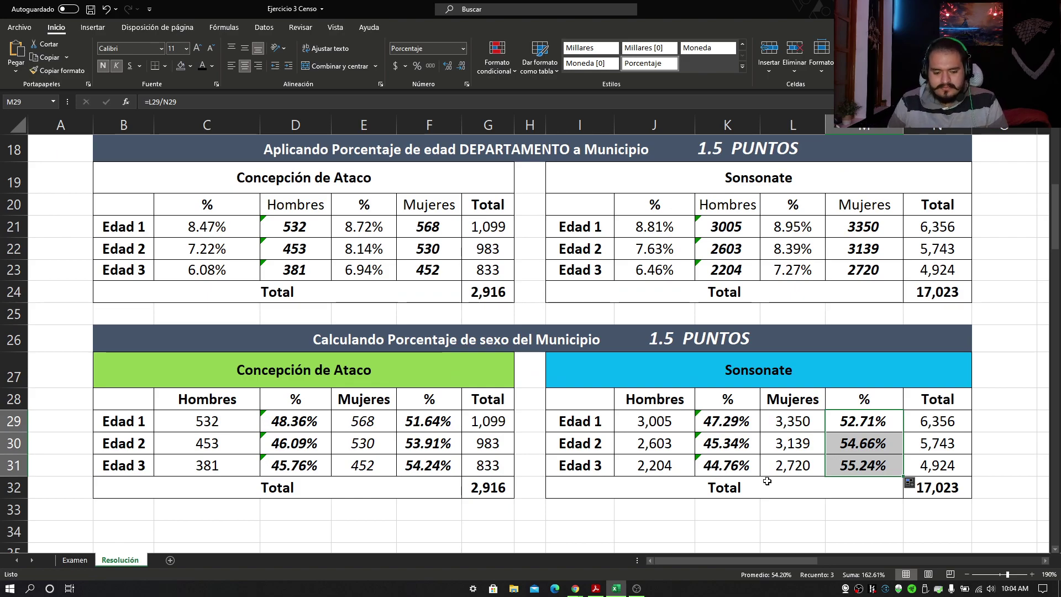
scroll(473, 500, "down", 4)
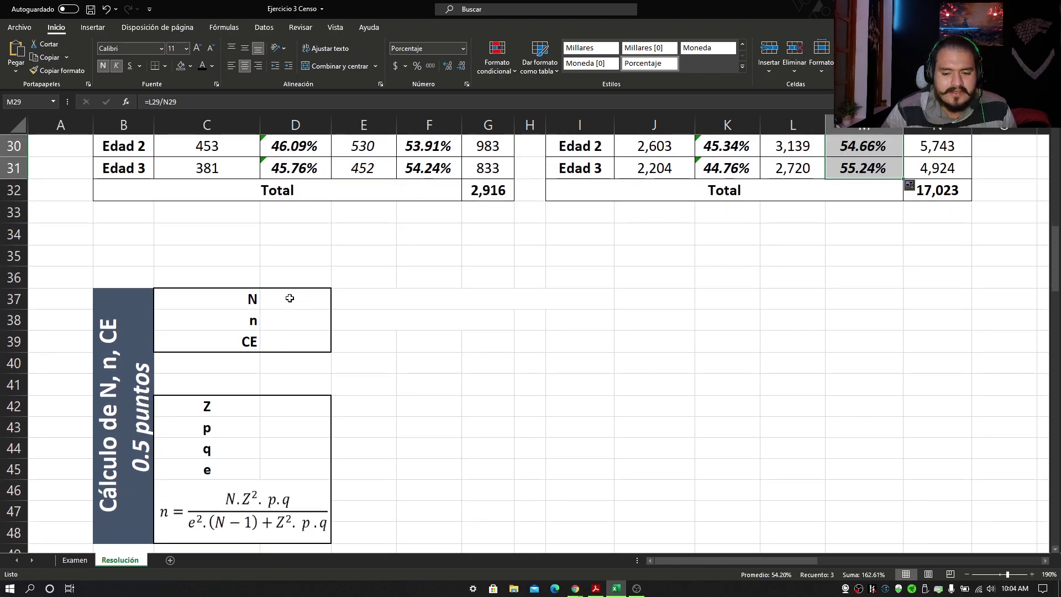
scroll(807, 433, "up", 1)
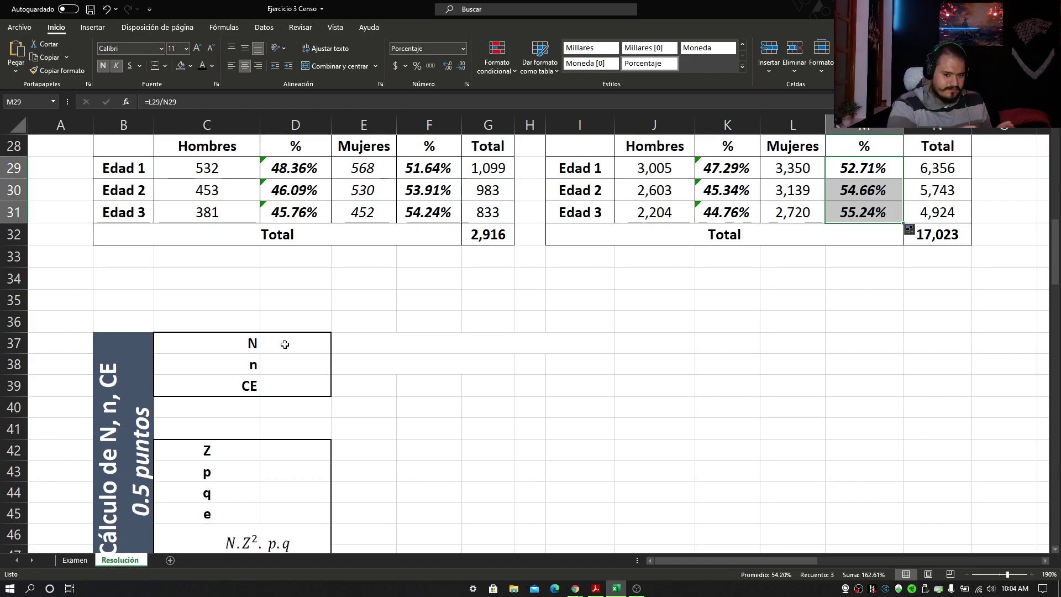
left_click(494, 226)
left_click(939, 237)
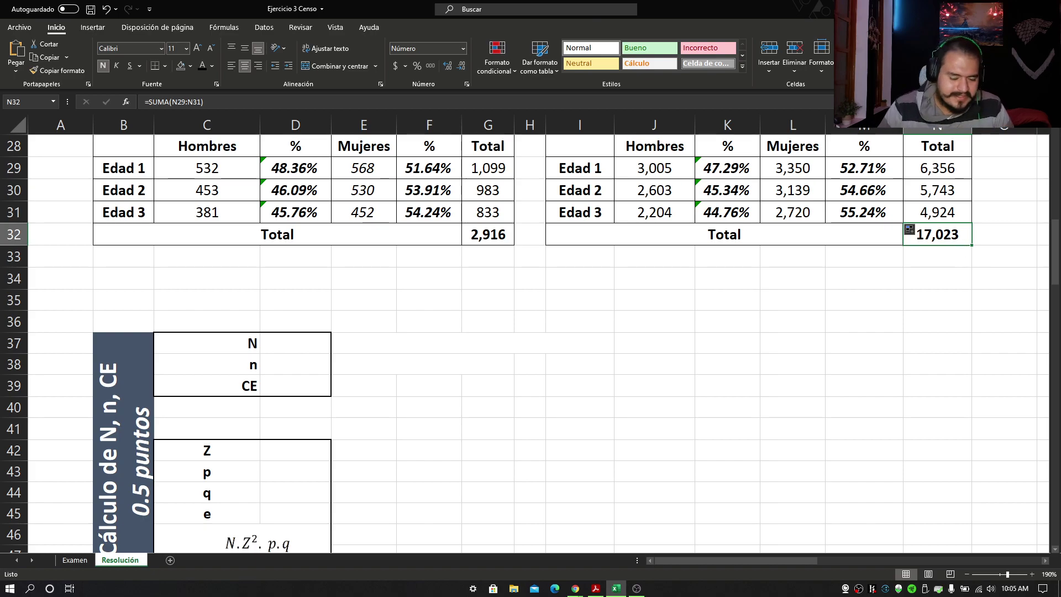
Show the population N in D37 in black and inspect its formula =G32+N32.
left_click(289, 344)
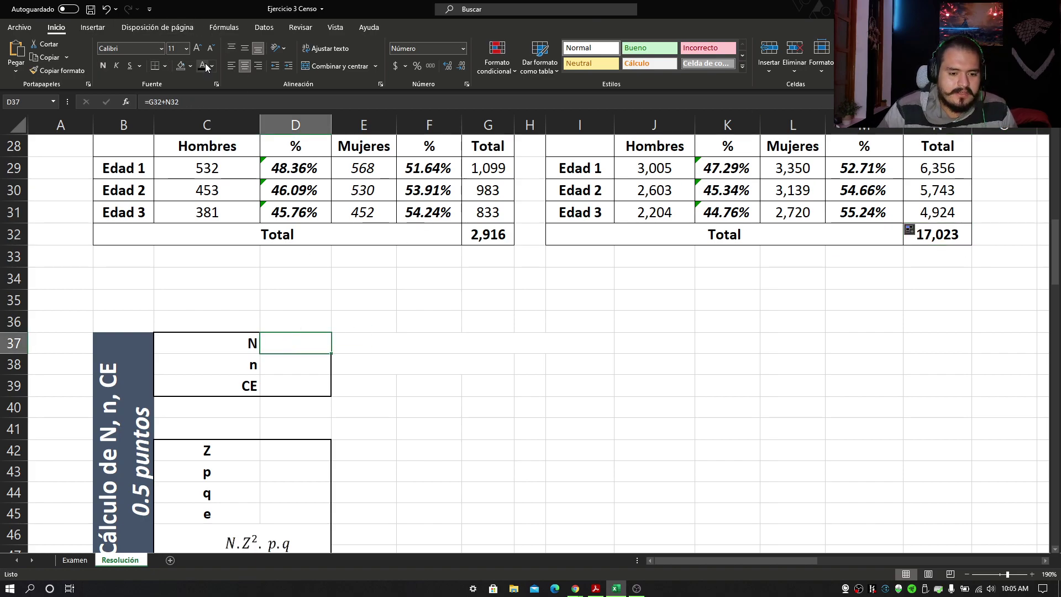
left_click(403, 363)
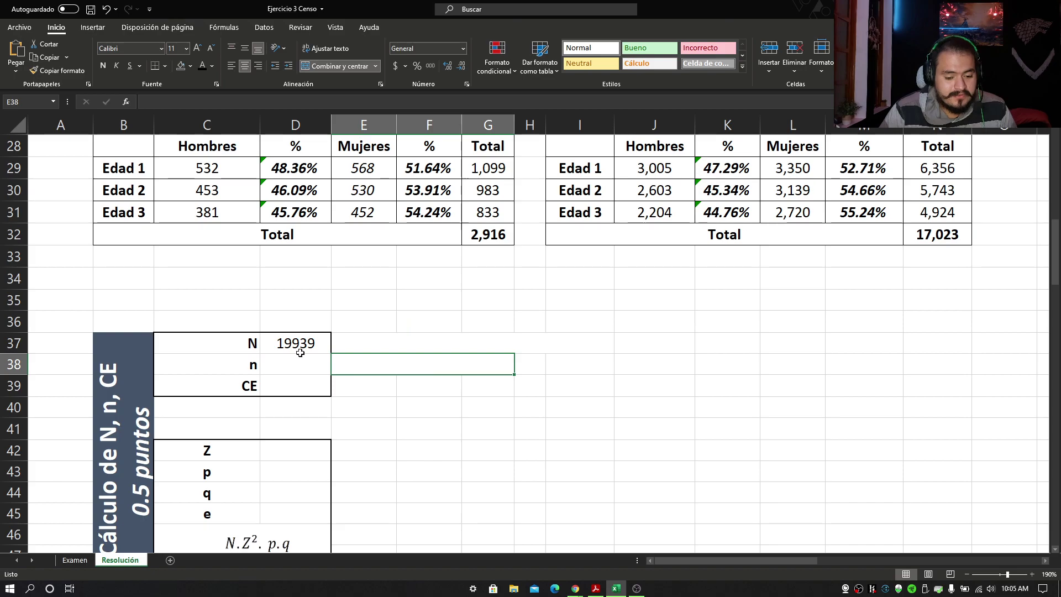
double_click(303, 344)
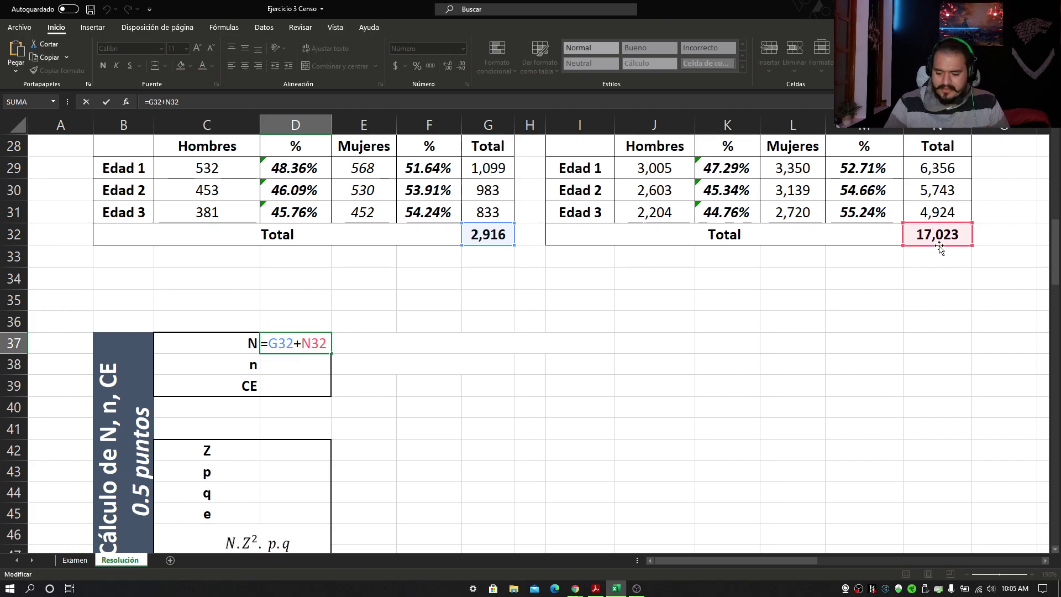
key("Return")
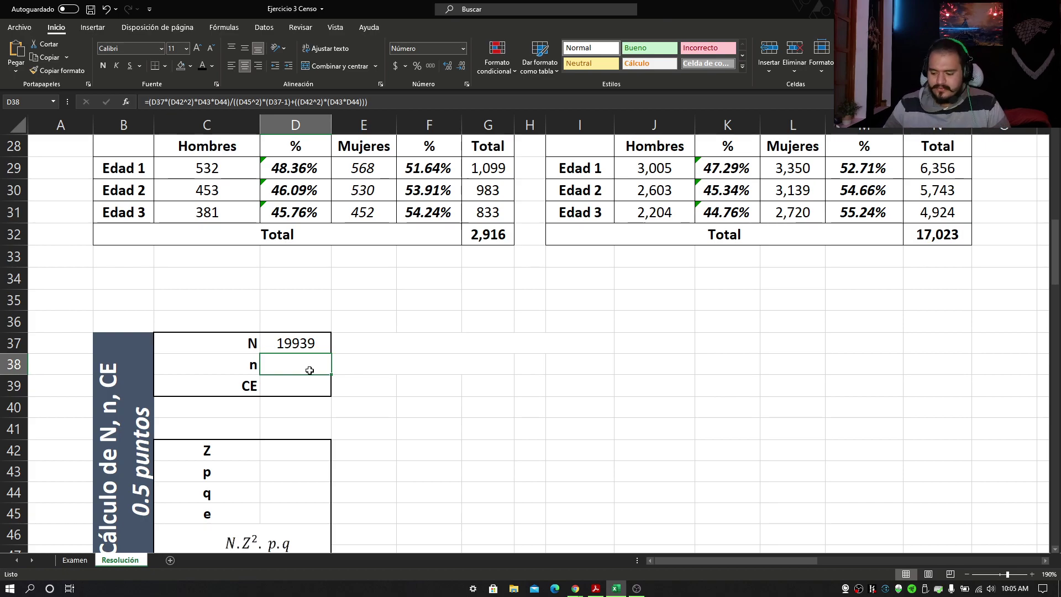
Examine the Z, p, q and e parameters in C42:C45 used by the sample size formula.
scroll(307, 457, "down", 1)
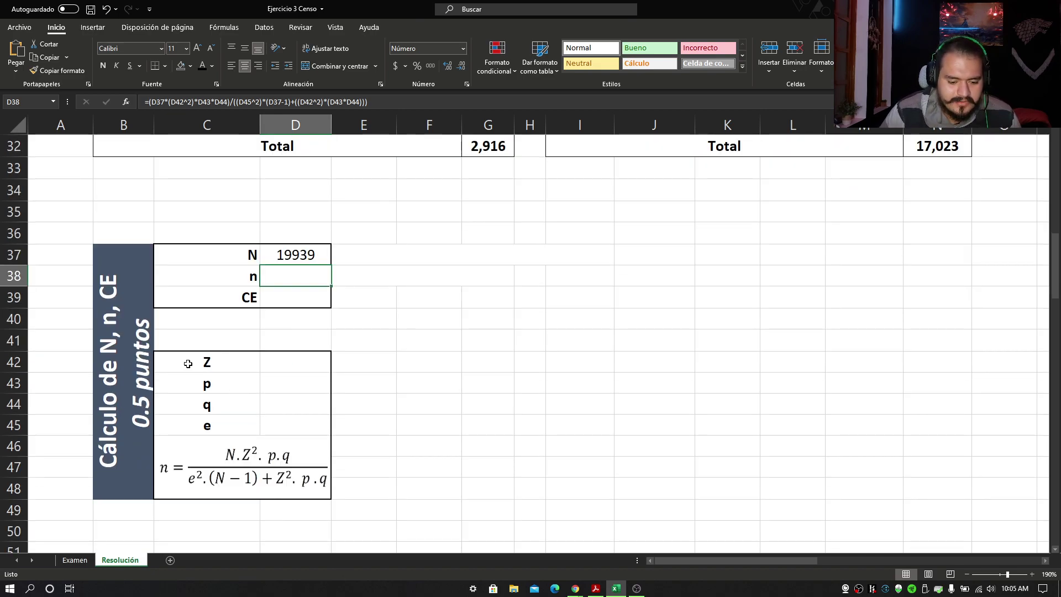
left_click_drag(188, 364, 207, 426)
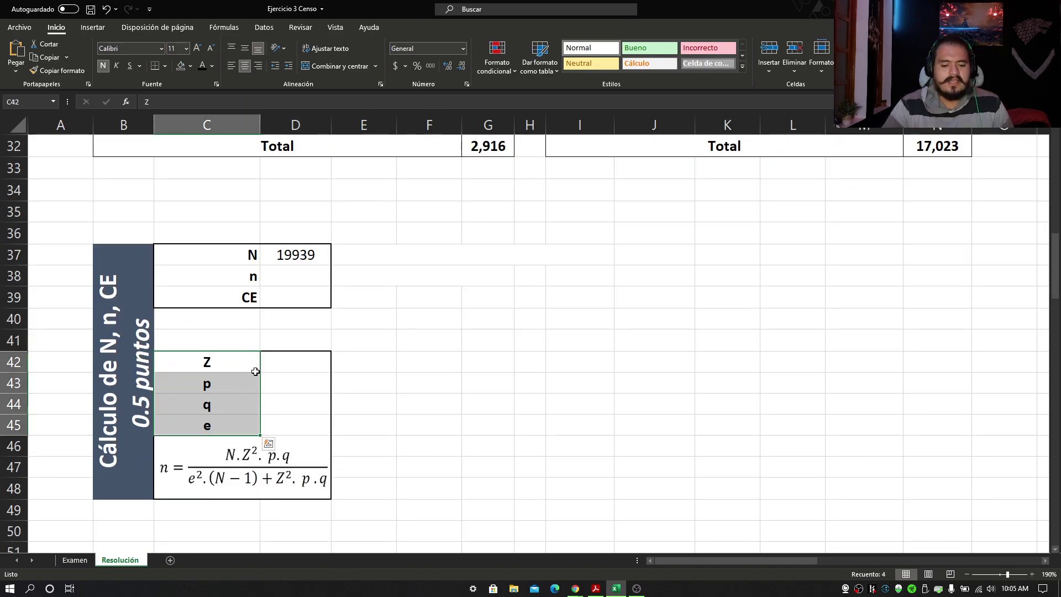
left_click(270, 360)
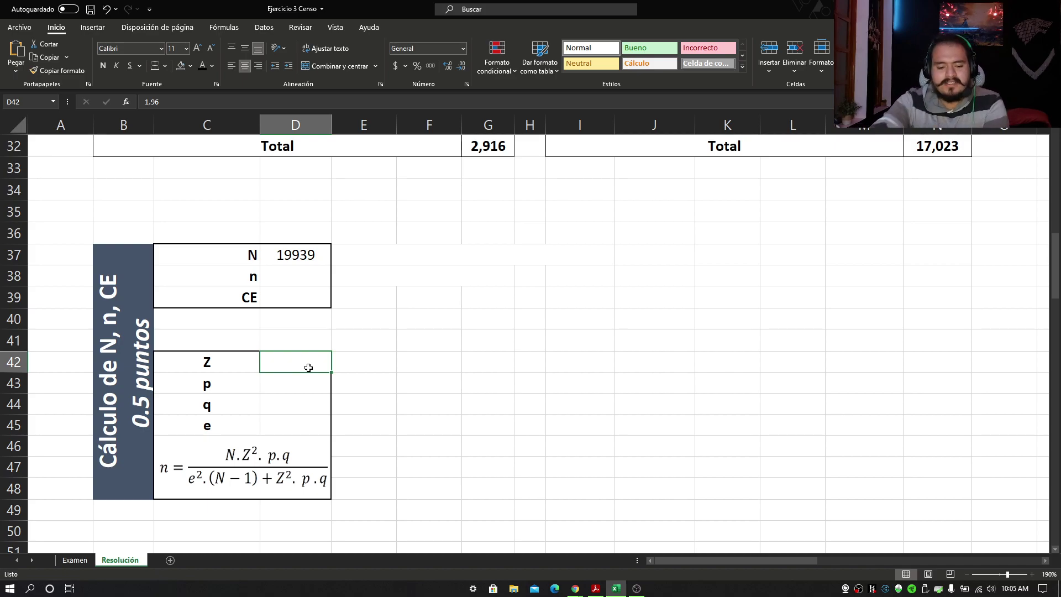
left_click_drag(210, 361, 213, 425)
Enter 1.96 as the Z value in D42 and show it in black.
left_click(280, 363)
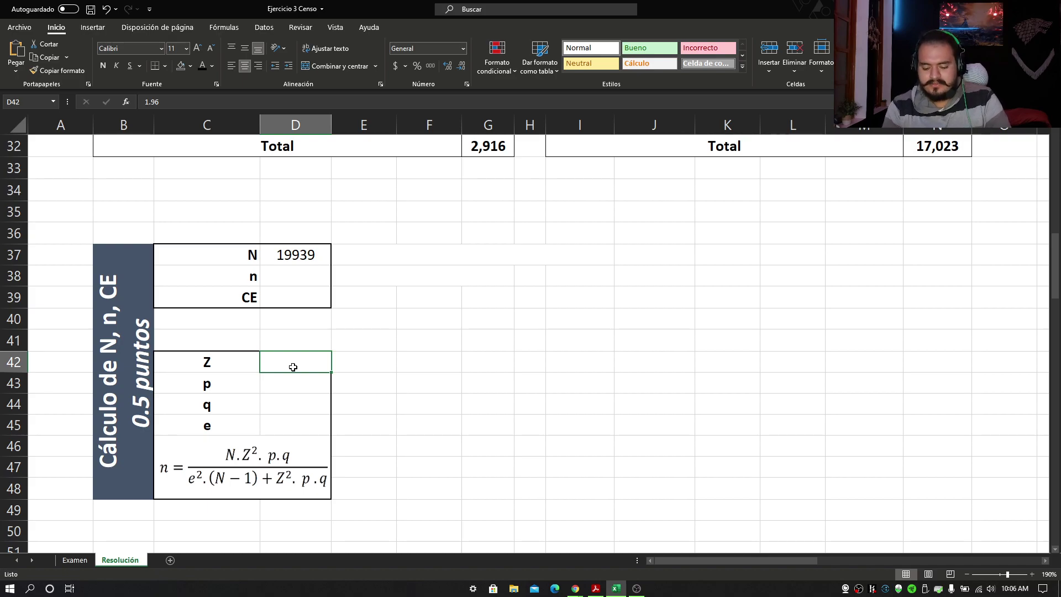
type("1.96")
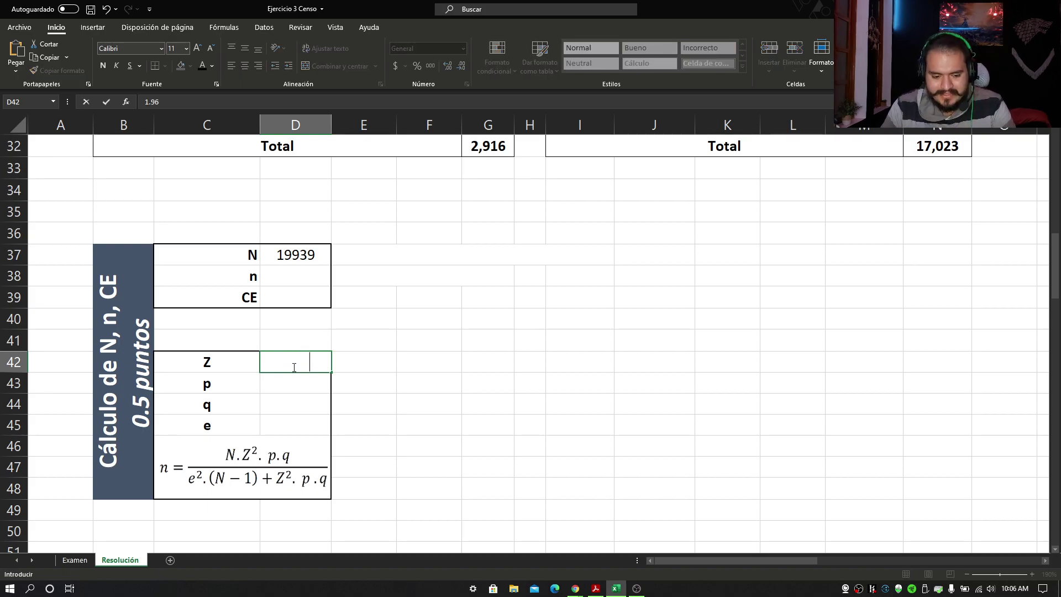
key("Return")
left_click(293, 365)
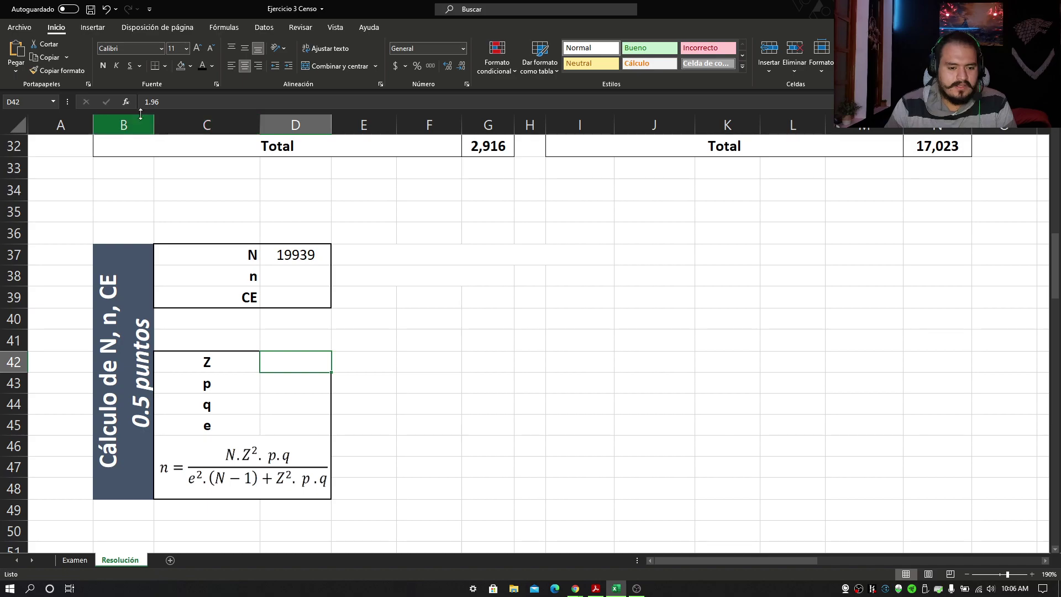
left_click(201, 69)
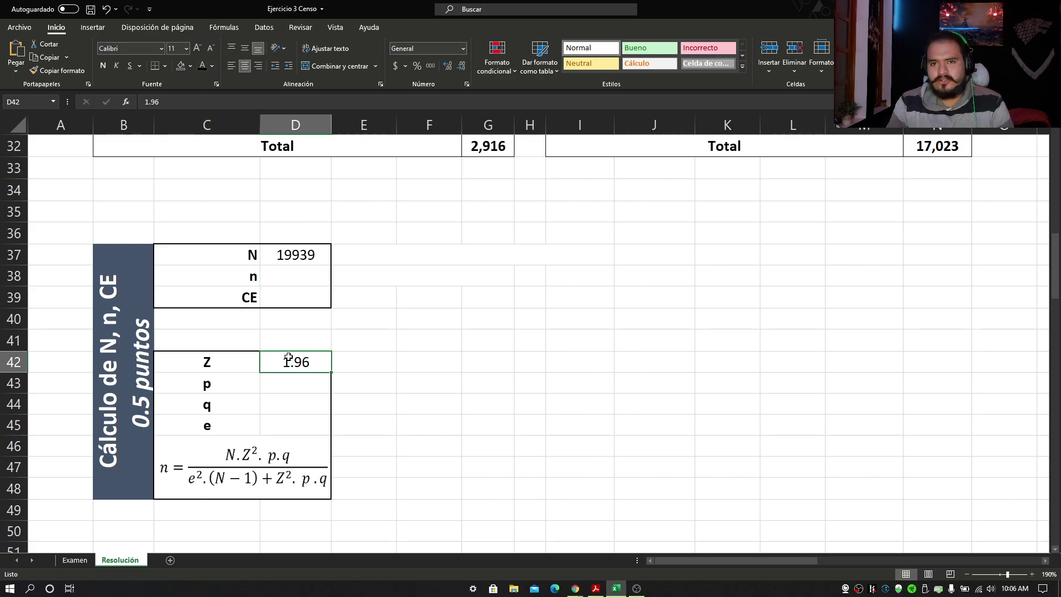
Check the contents of the error cell D45 and the Z value in D42.
left_click(284, 429)
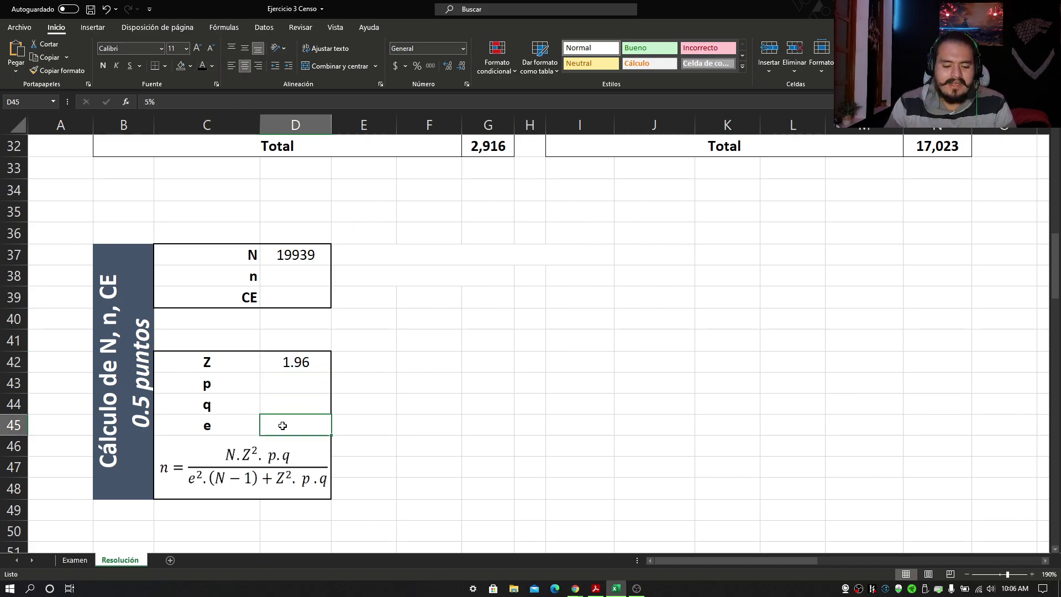
left_click(294, 365)
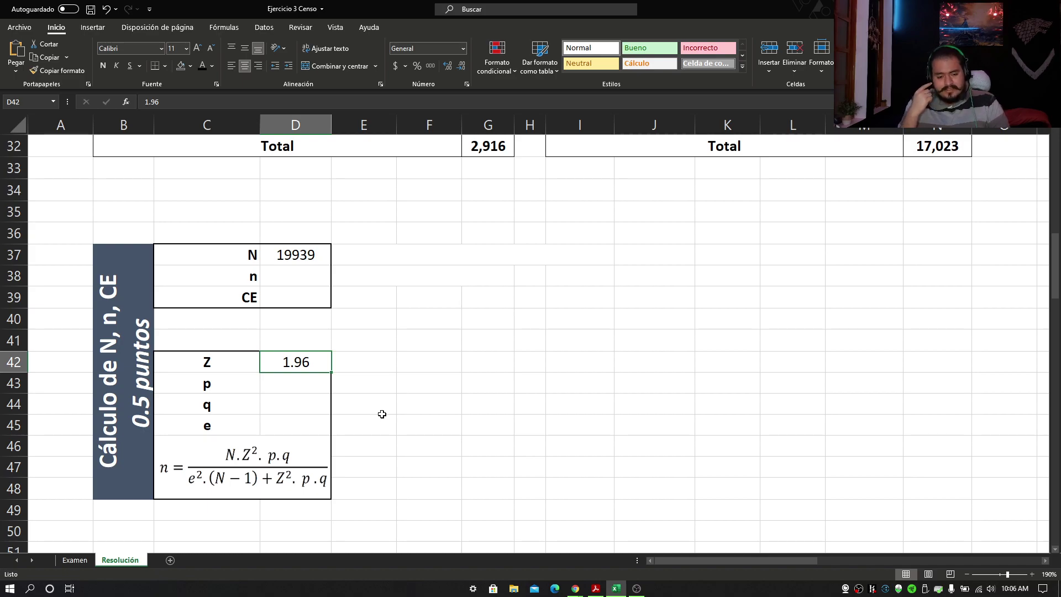
left_click(270, 428)
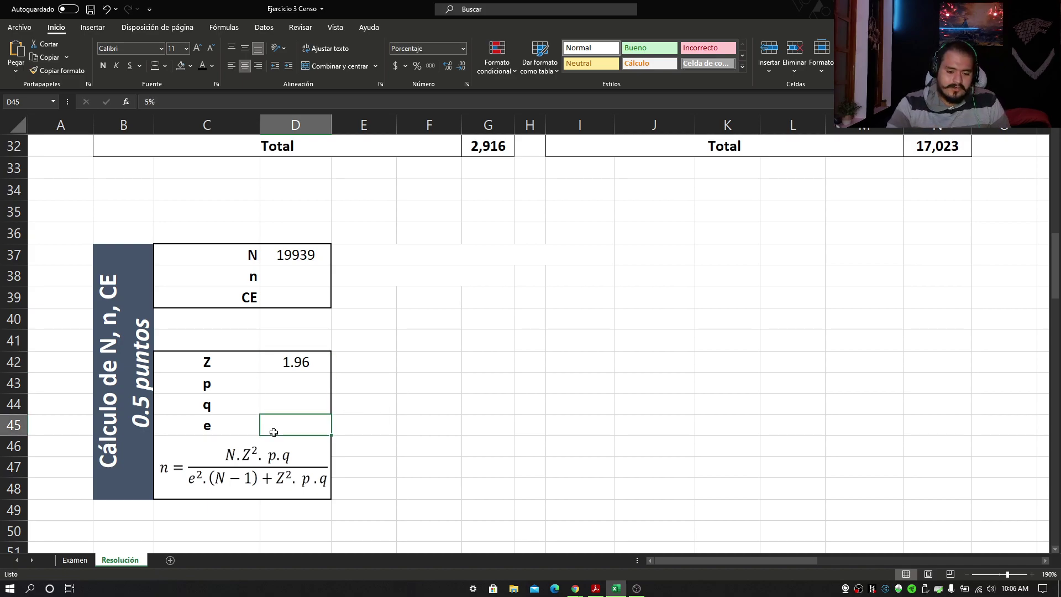
left_click(386, 429)
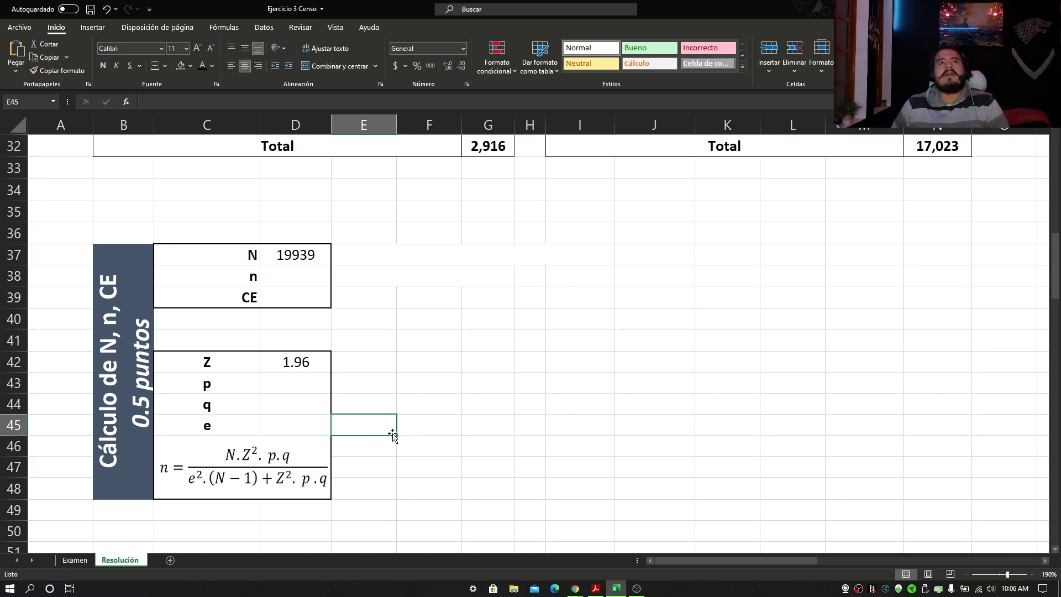
Show the p value 0.6 in D43 in black.
left_click(216, 384)
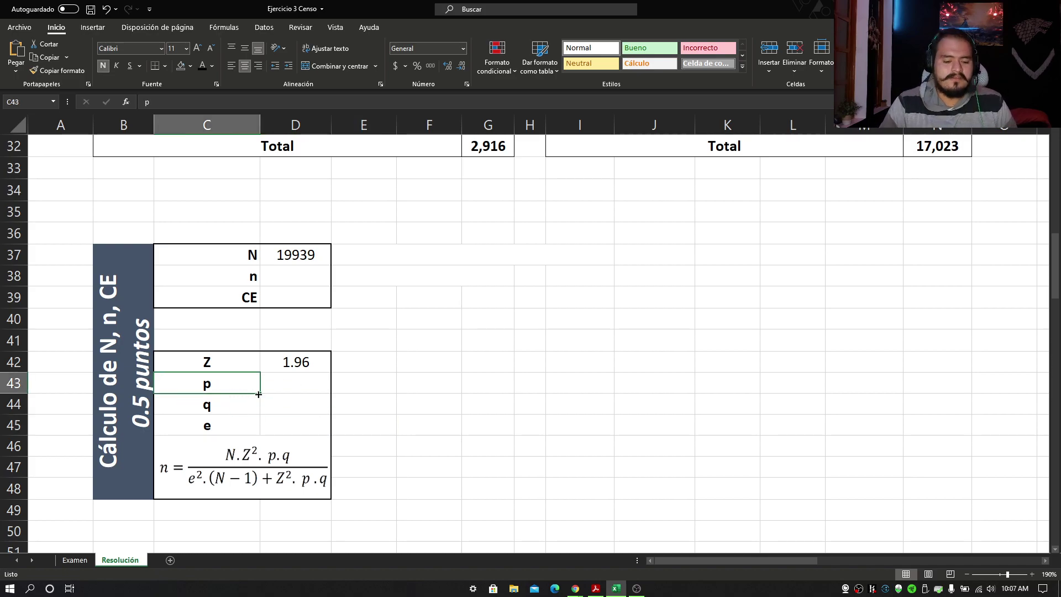
left_click(300, 381)
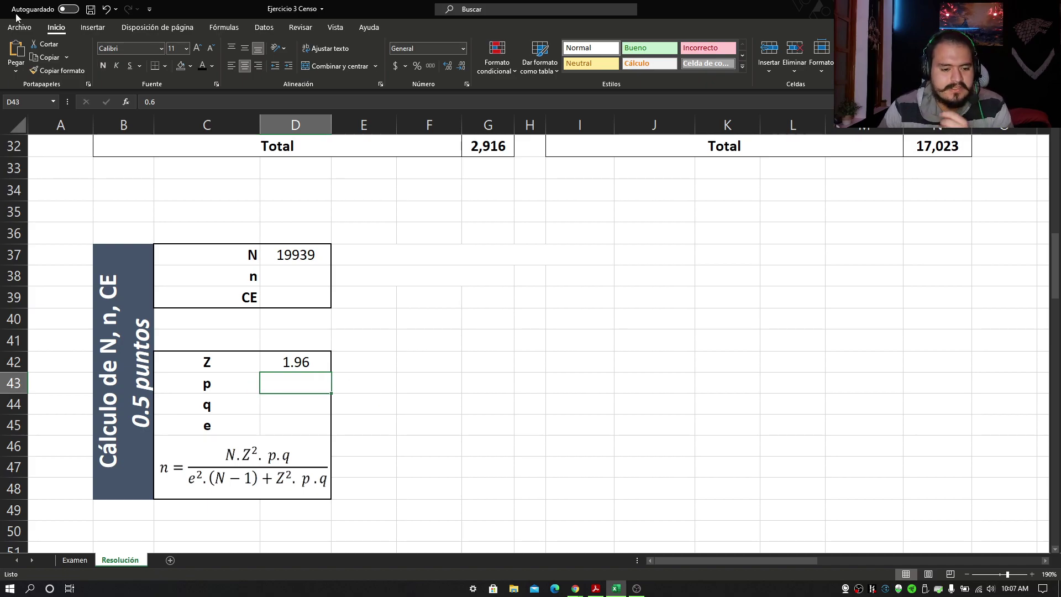
left_click(202, 66)
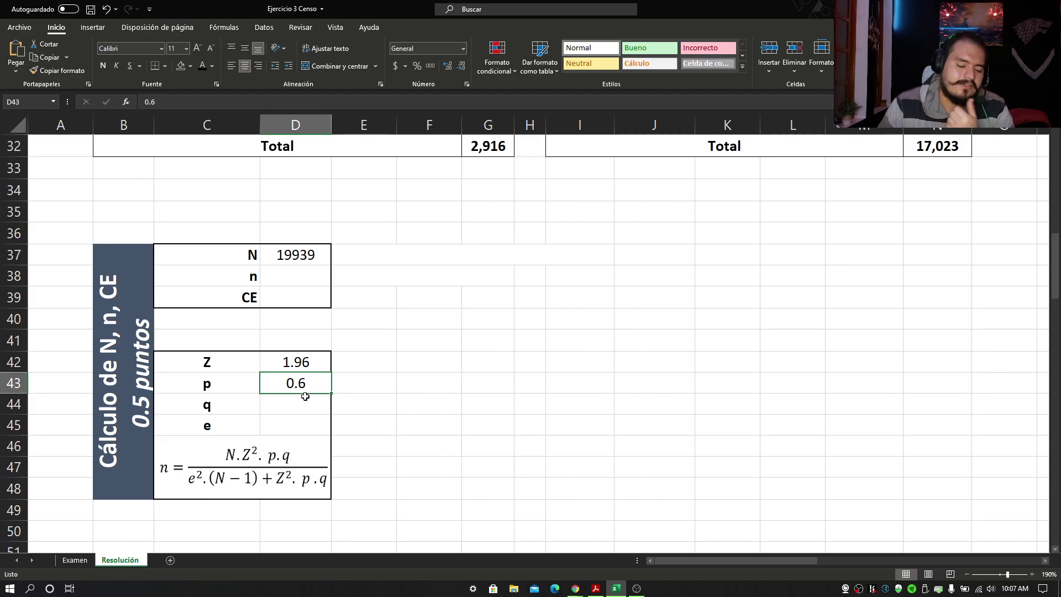
Show the q value 0.4 in D44 and the 5% error in D45 in black.
left_click(322, 408)
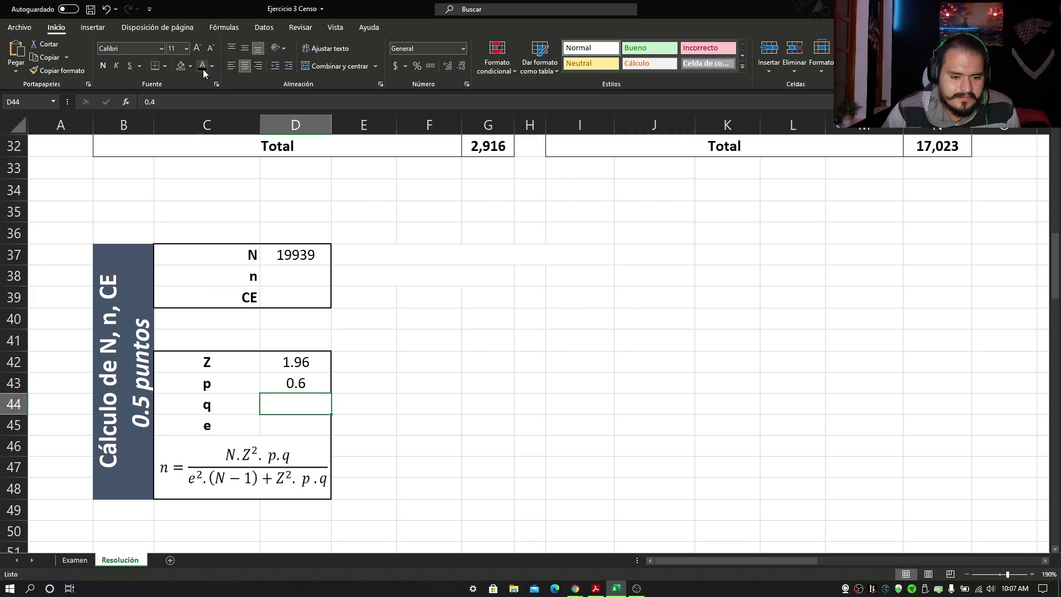
left_click(482, 362)
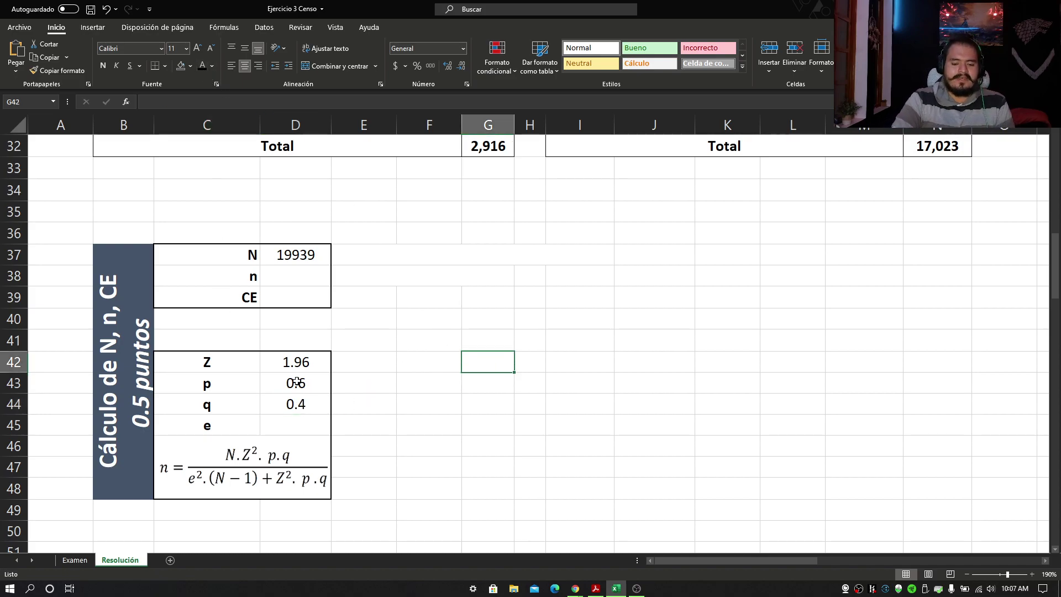
left_click_drag(298, 388, 295, 404)
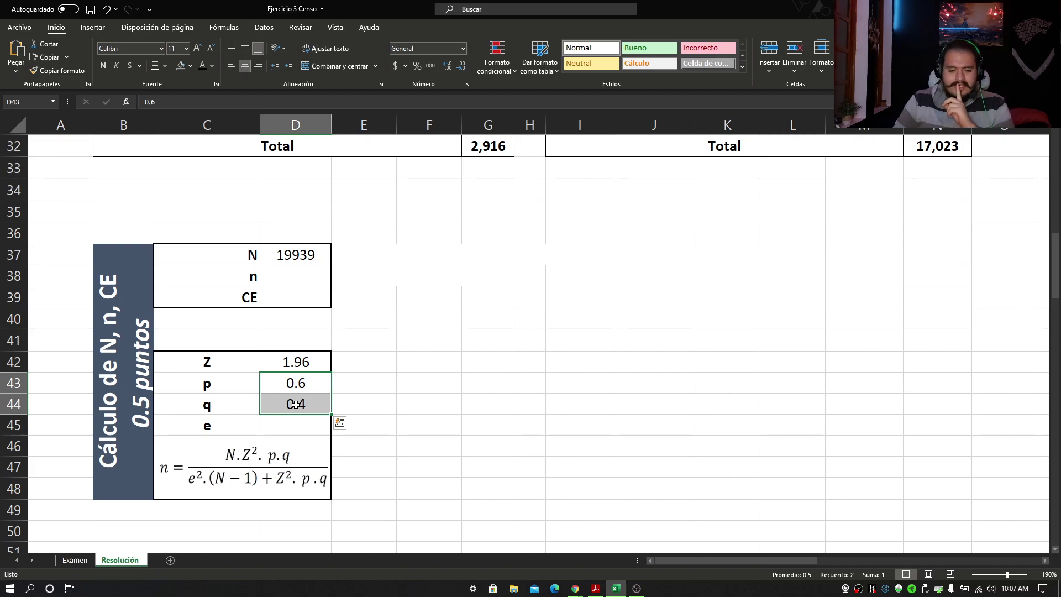
left_click(311, 434)
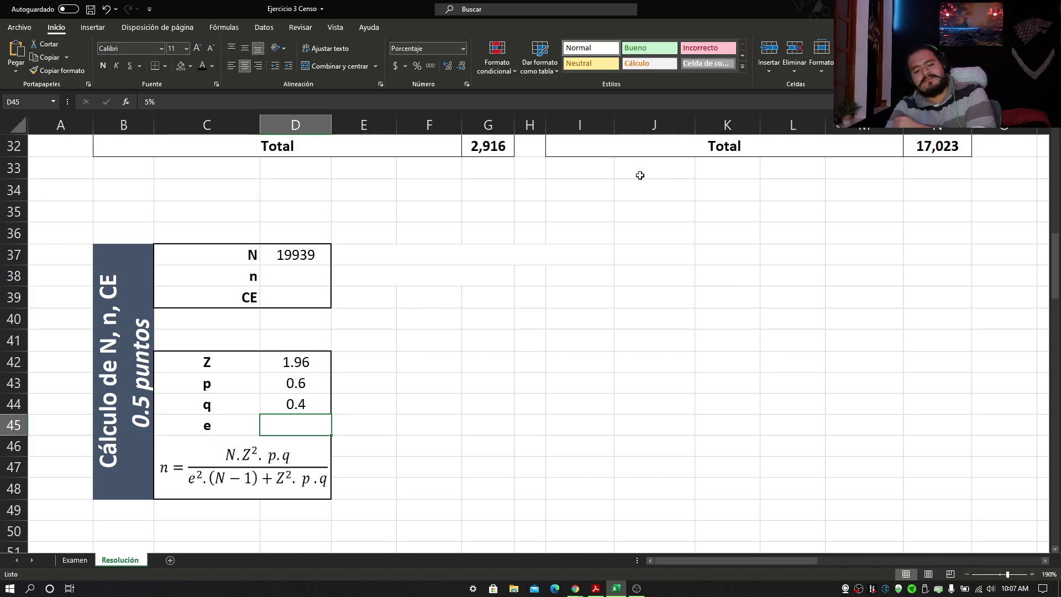
left_click(488, 340)
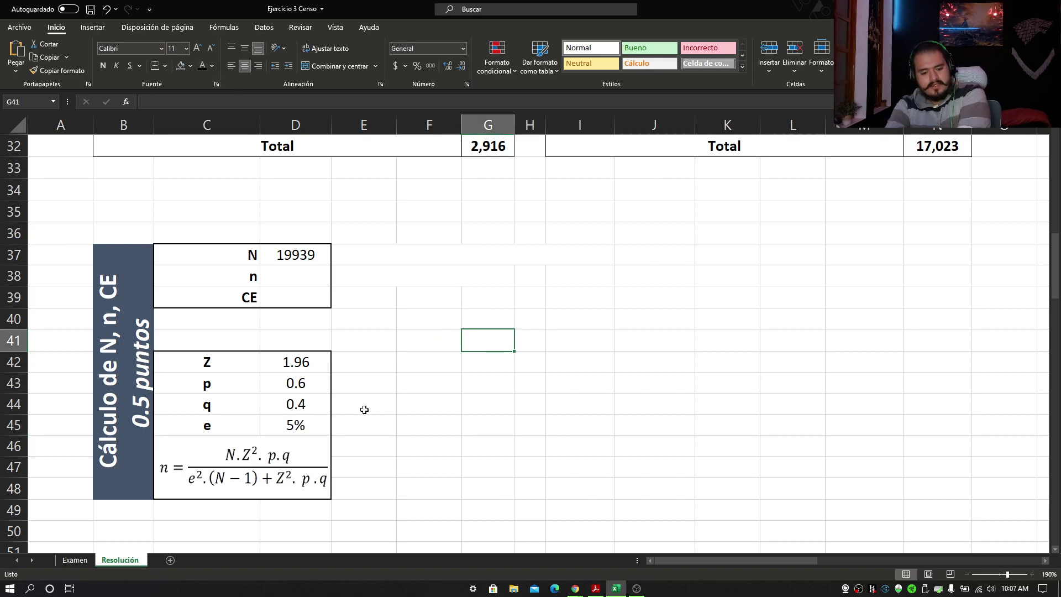
Show the calculated sample size n in D38 in black.
left_click(301, 422)
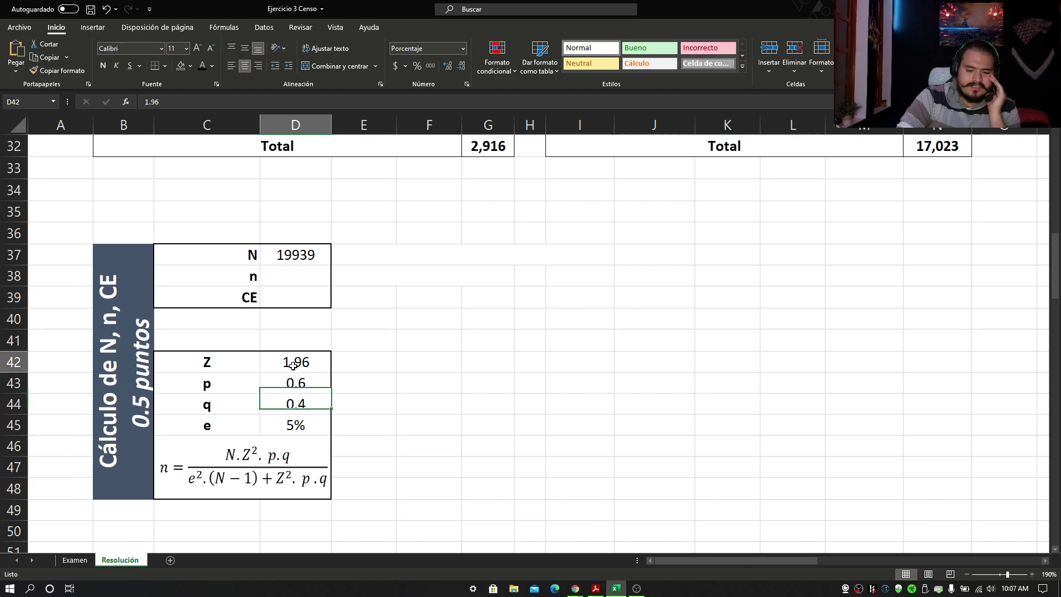
left_click_drag(294, 363, 299, 425)
left_click(295, 260)
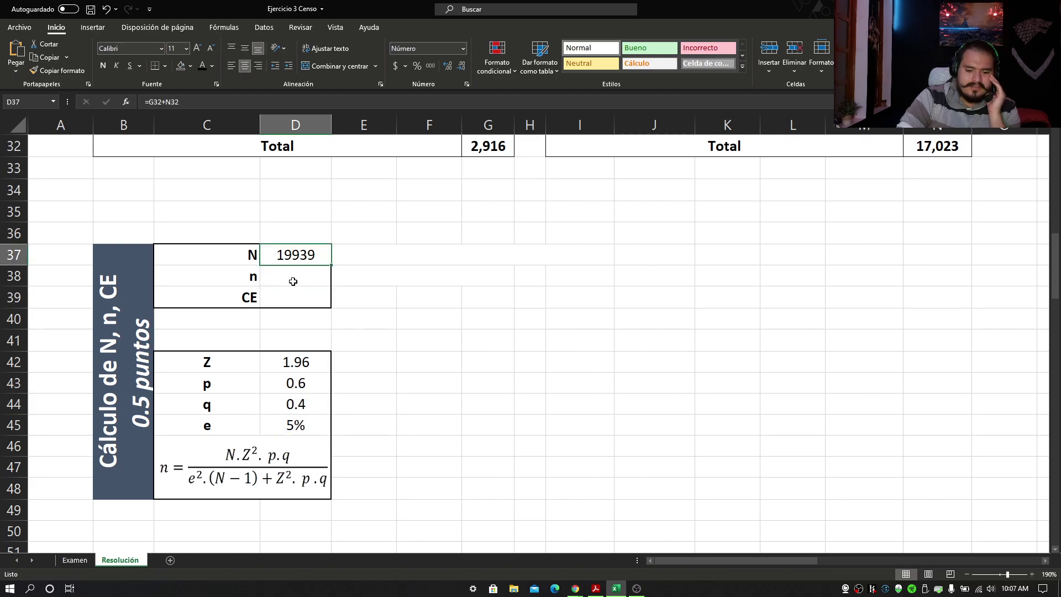
left_click(291, 282)
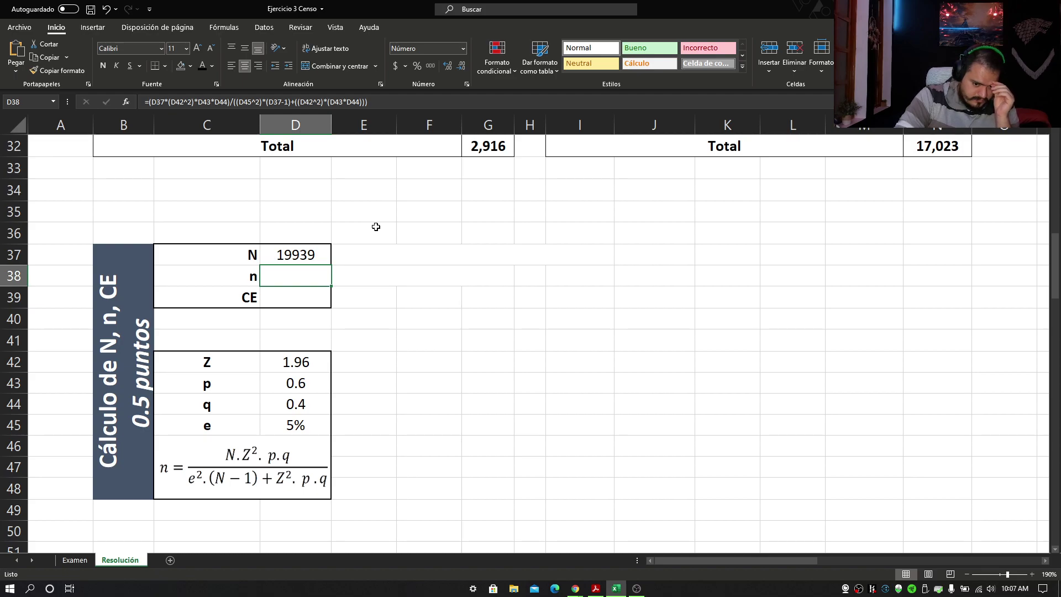
left_click(203, 67)
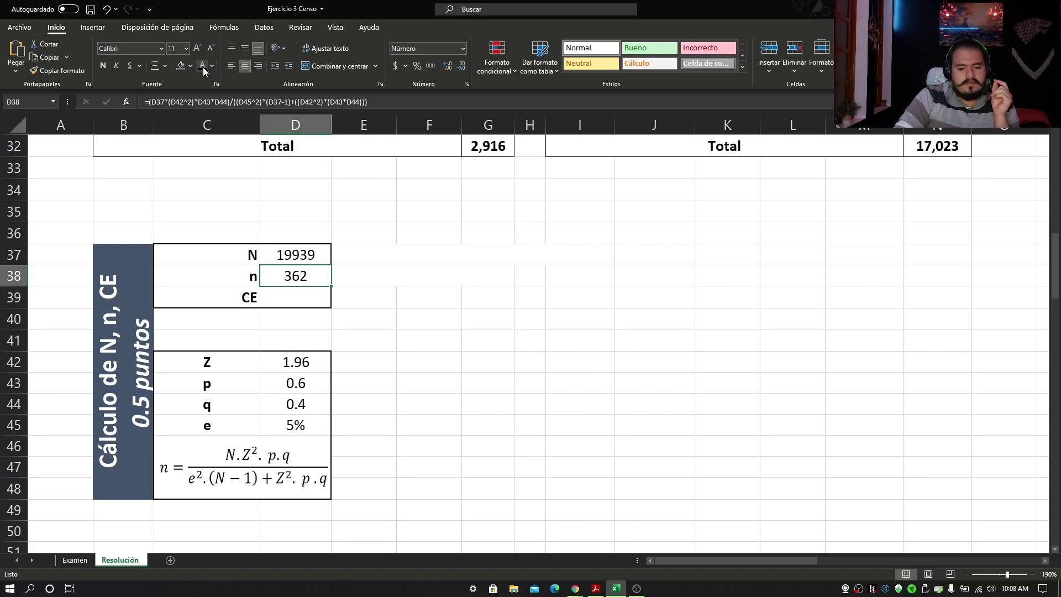
Show the CE value in D39 in black.
left_click(317, 294)
left_click(353, 276)
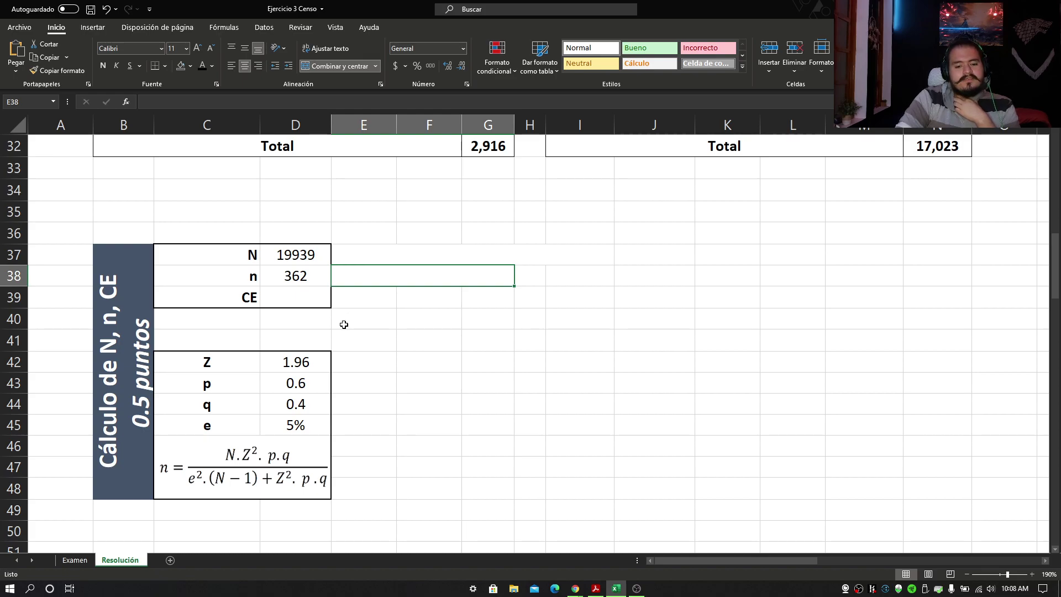
left_click(351, 325)
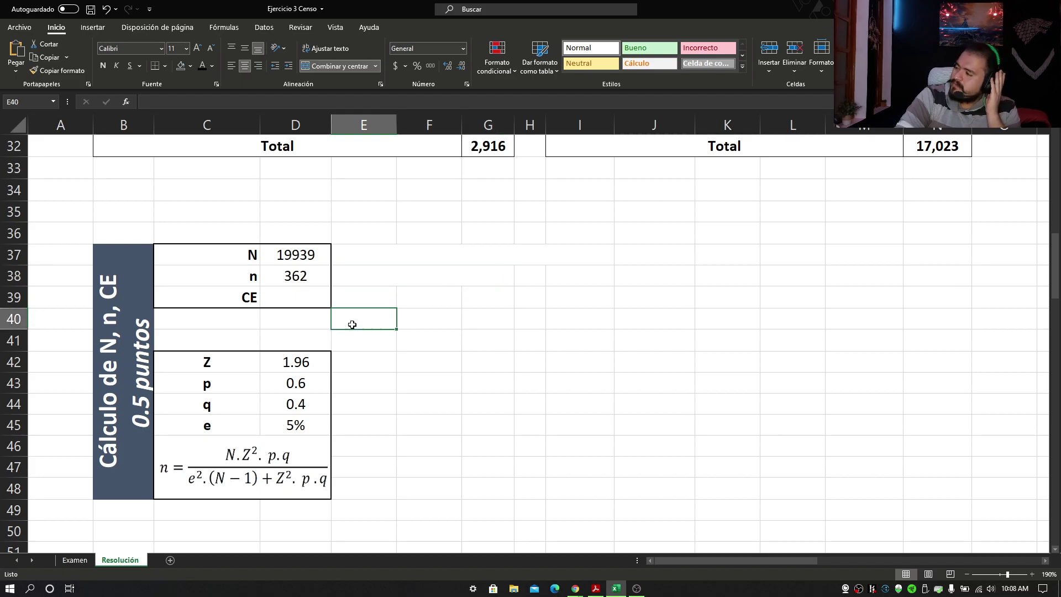
left_click(296, 293)
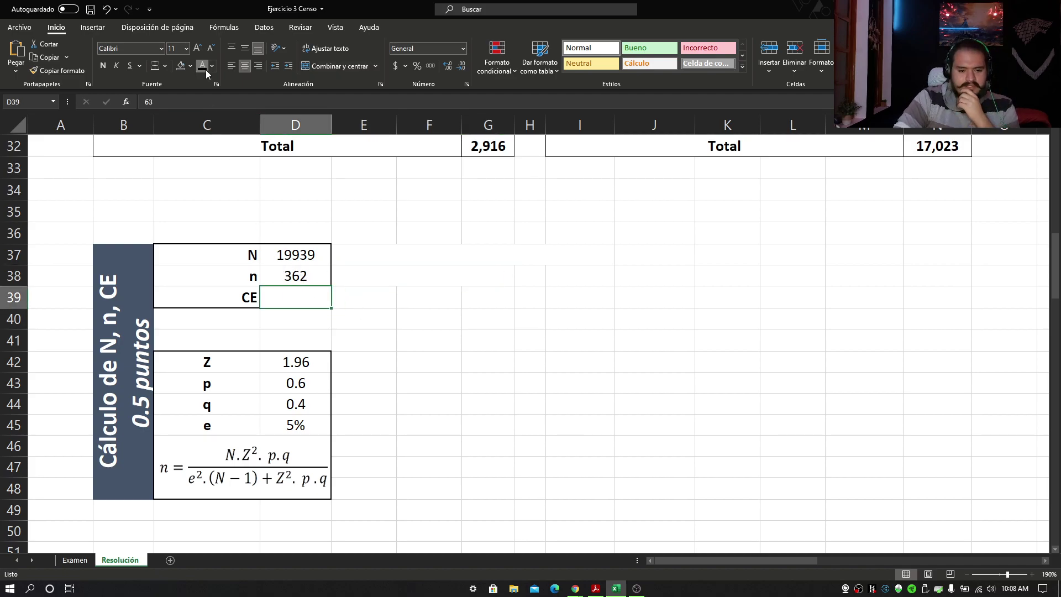
type("63")
key("ctrl+Return")
left_click(462, 325)
Calculate CE in D39 with =D37/D38 and replace the result with the whole number 55.
double_click(301, 292)
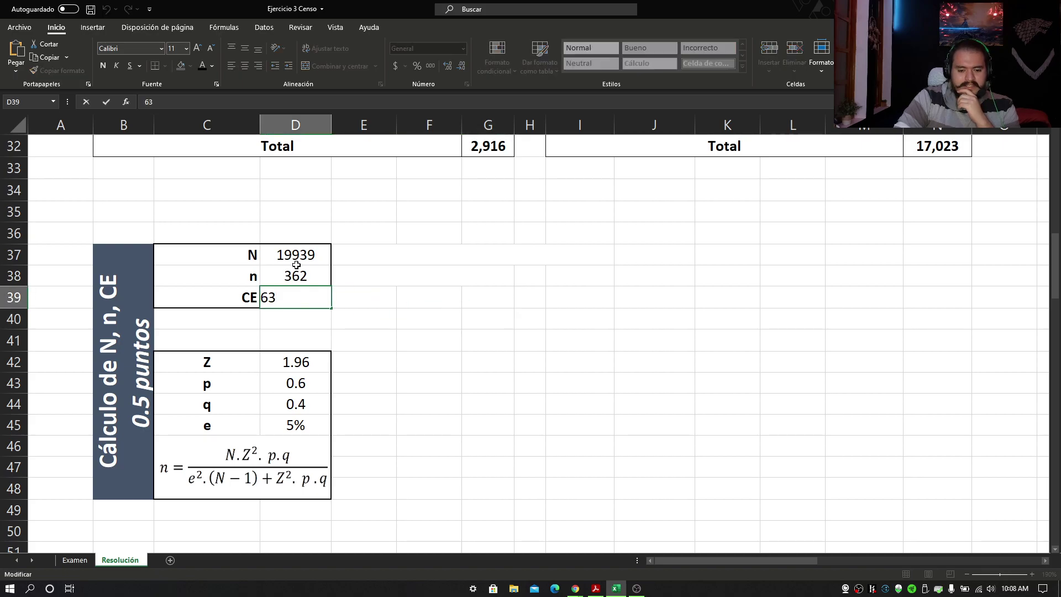
key("BackSpace")
key("BackSpace")
type("=")
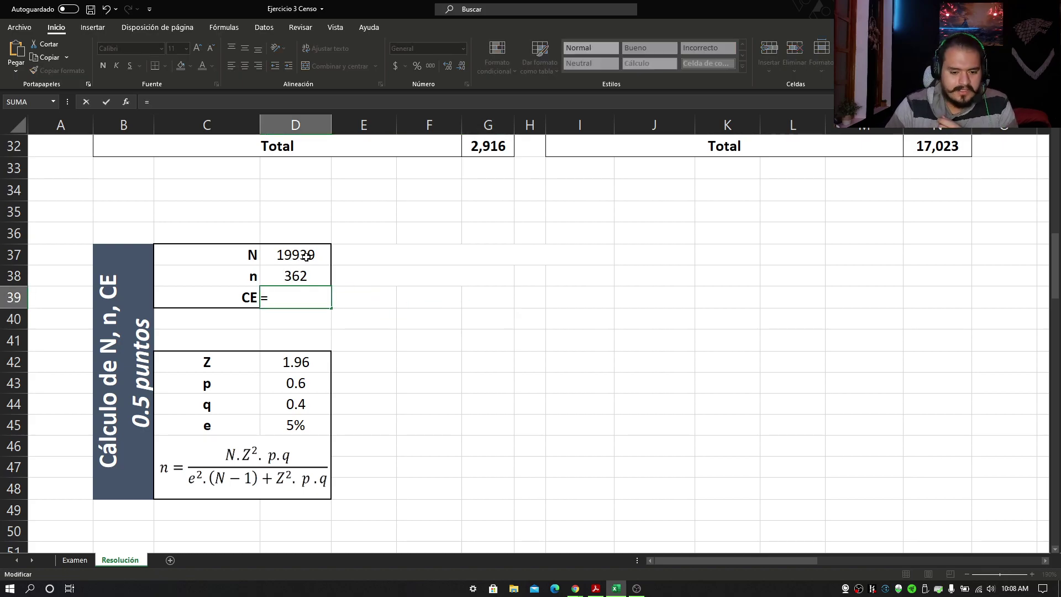
left_click(308, 263)
type("/")
left_click(309, 276)
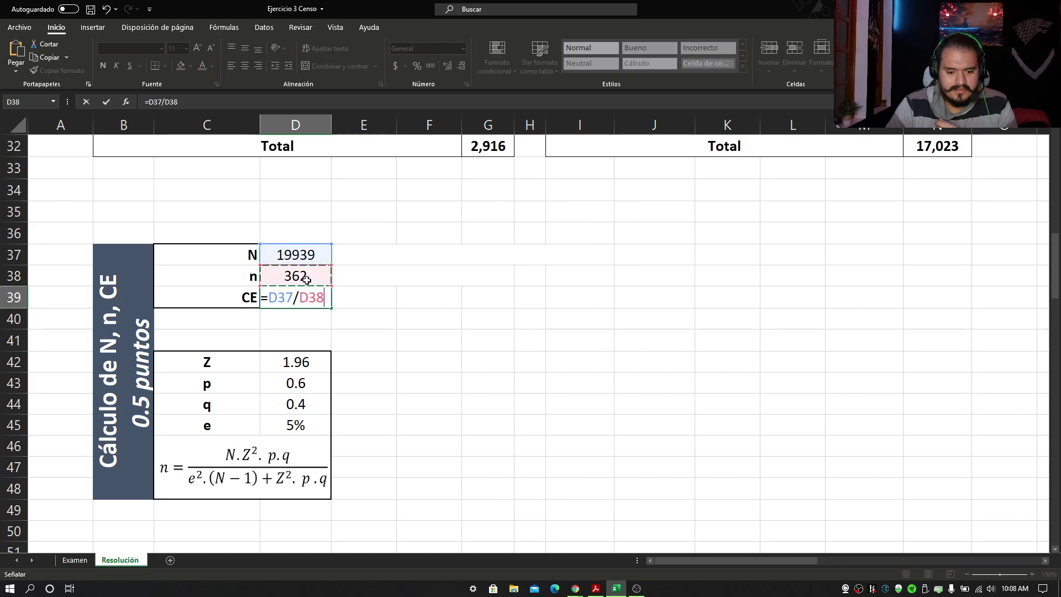
key("Return")
left_click(308, 299)
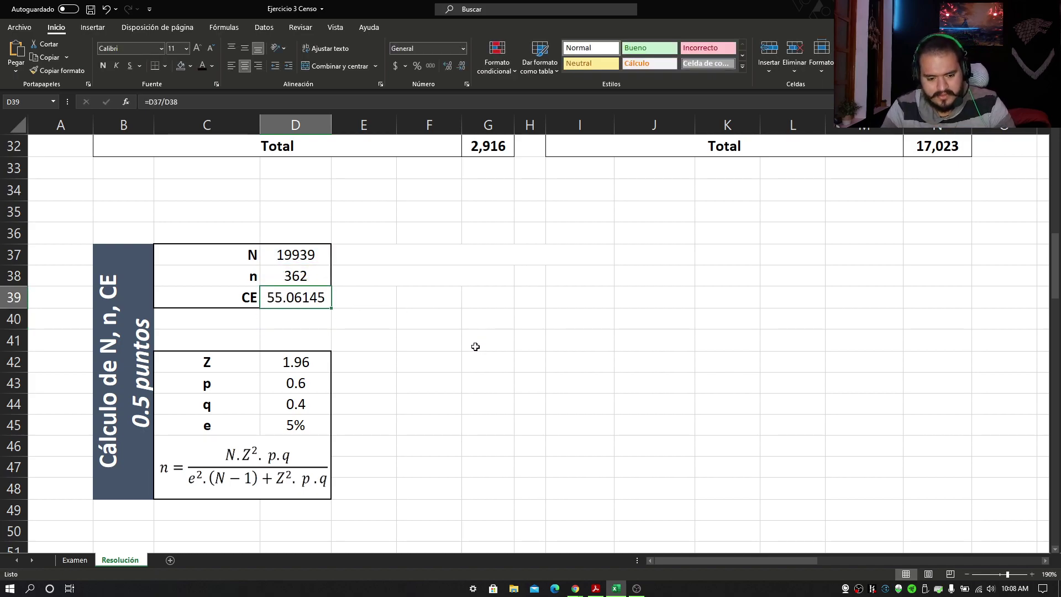
type("55")
key("Return")
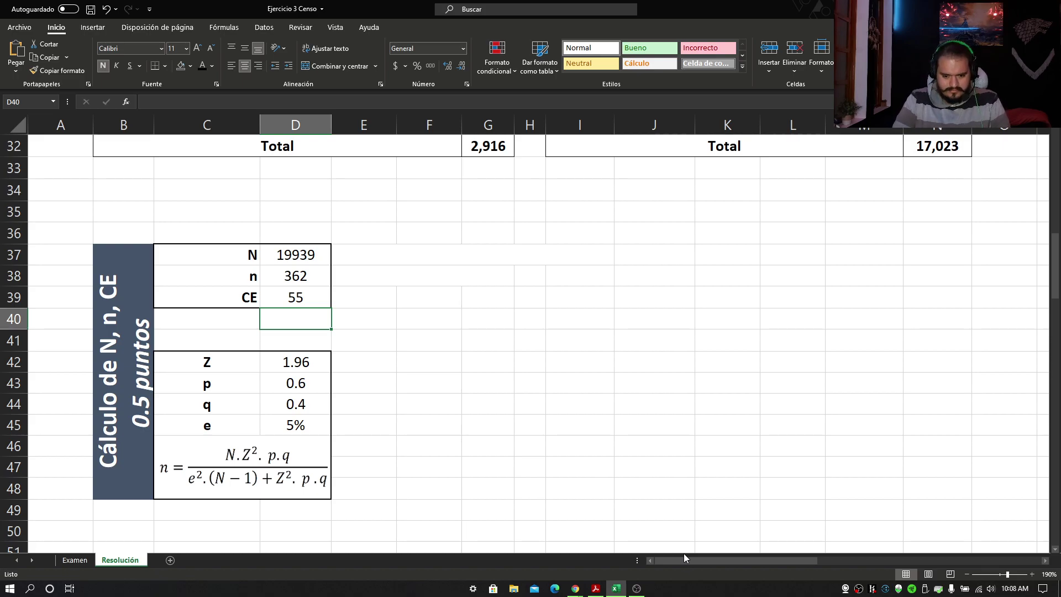
Review the municipality percentage tables, the N, n and CE results, and the Z, p, q and e parameters.
scroll(680, 452, "up", 8)
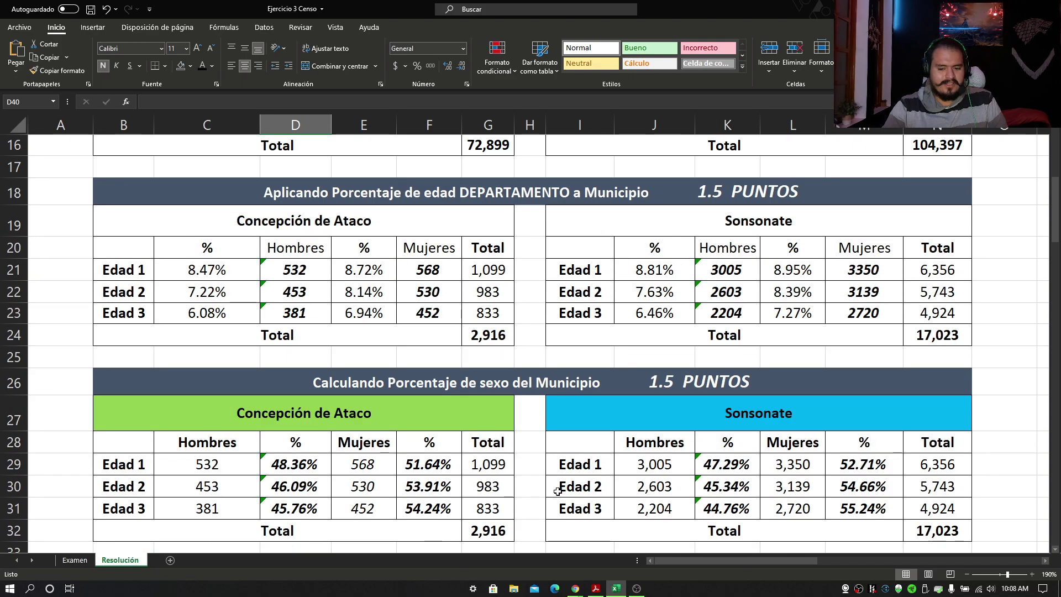
scroll(597, 320, "down", 4)
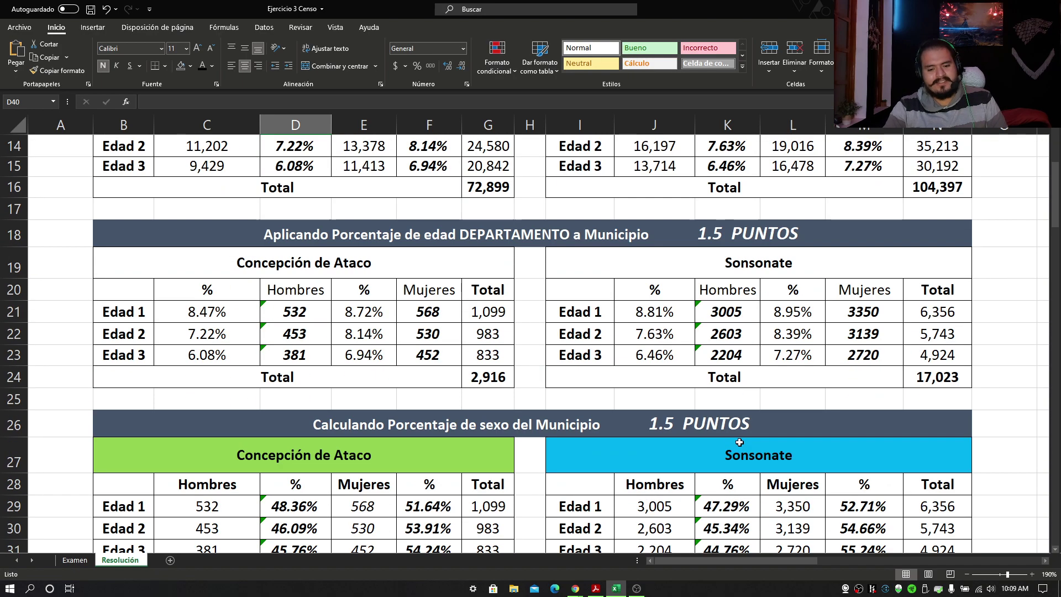
scroll(583, 445, "down", 2)
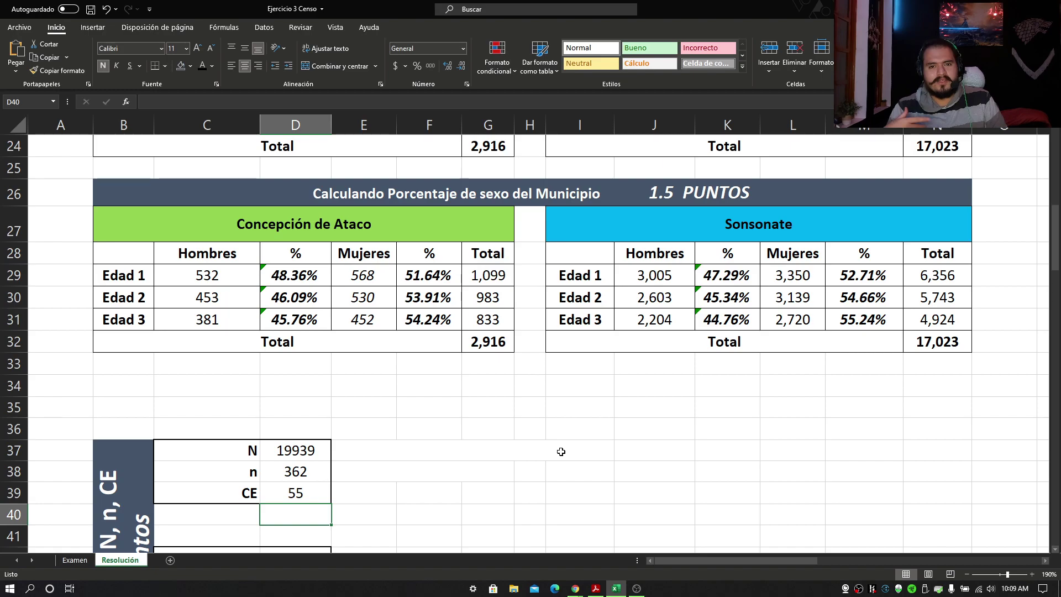
scroll(414, 421, "down", 1)
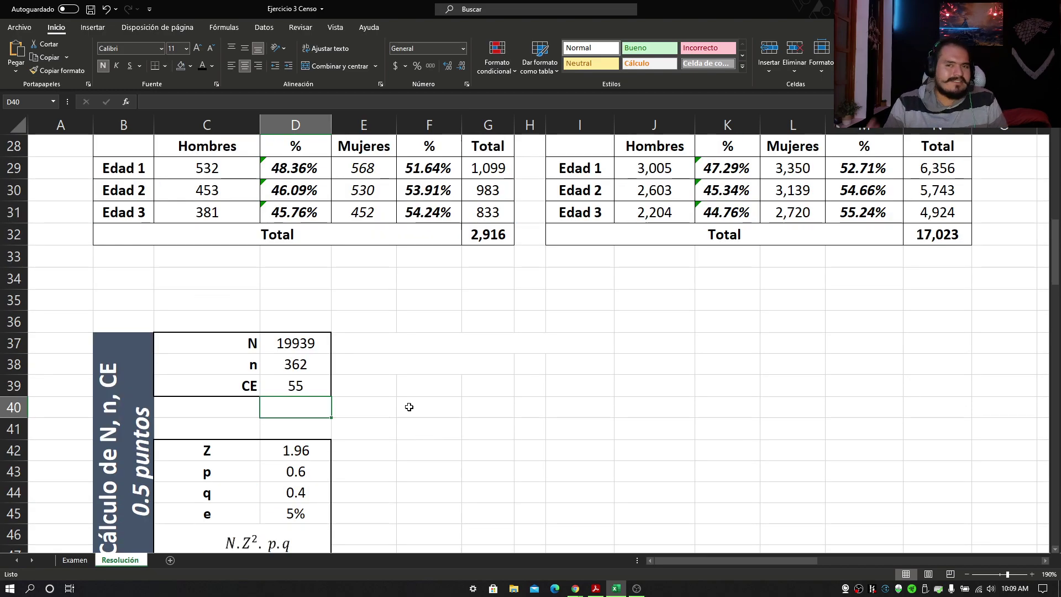
scroll(392, 414, "down", 1)
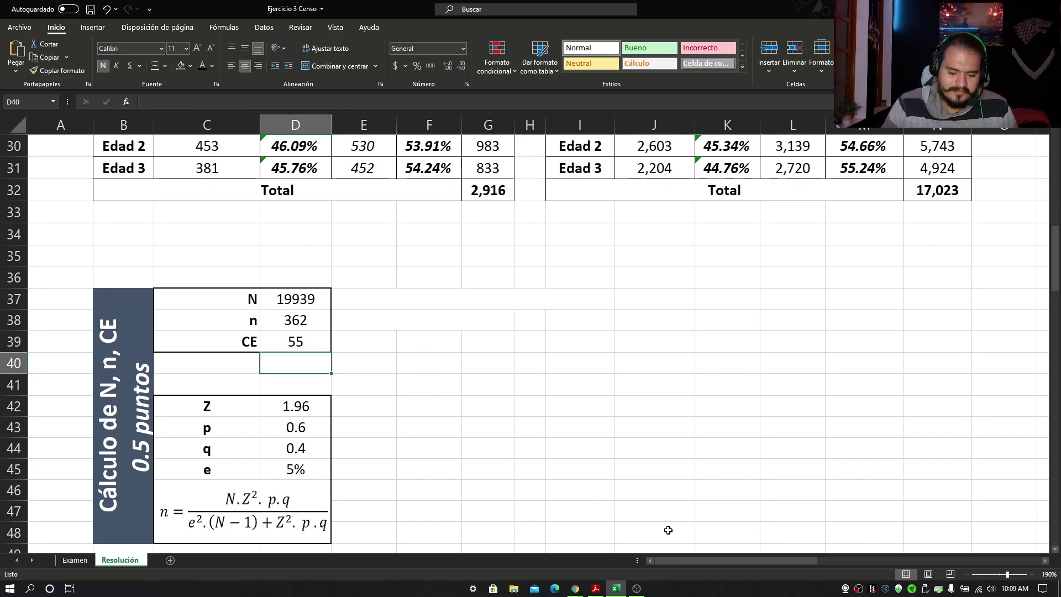
scroll(481, 428, "up", 1)
left_click(492, 407)
left_click_drag(209, 341, 287, 386)
left_click_drag(203, 448, 309, 514)
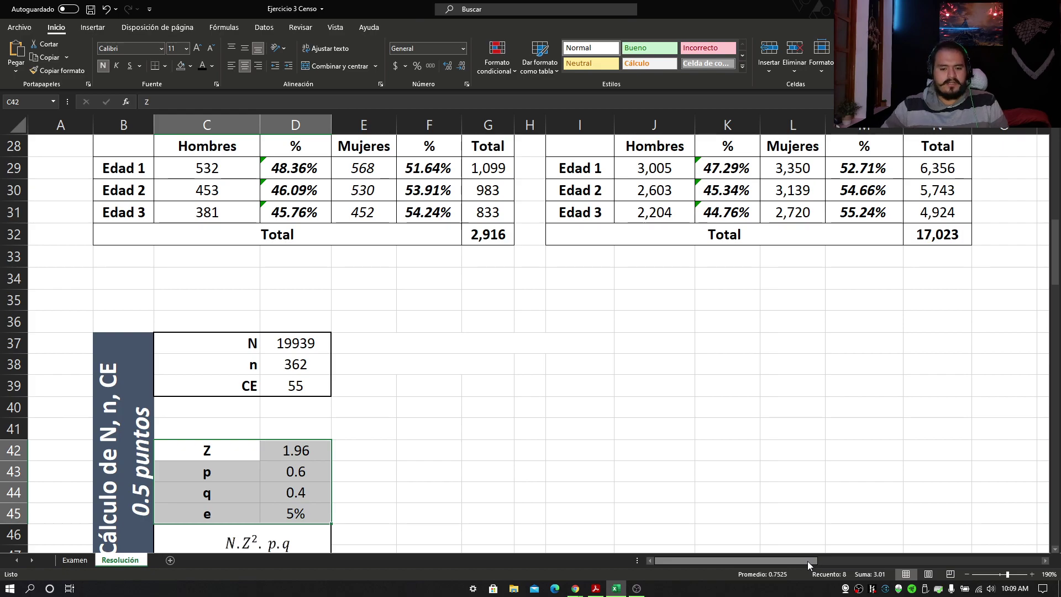
Compare the cell formula in D38 with the sample size equation pictured below the parameters.
left_click(306, 364)
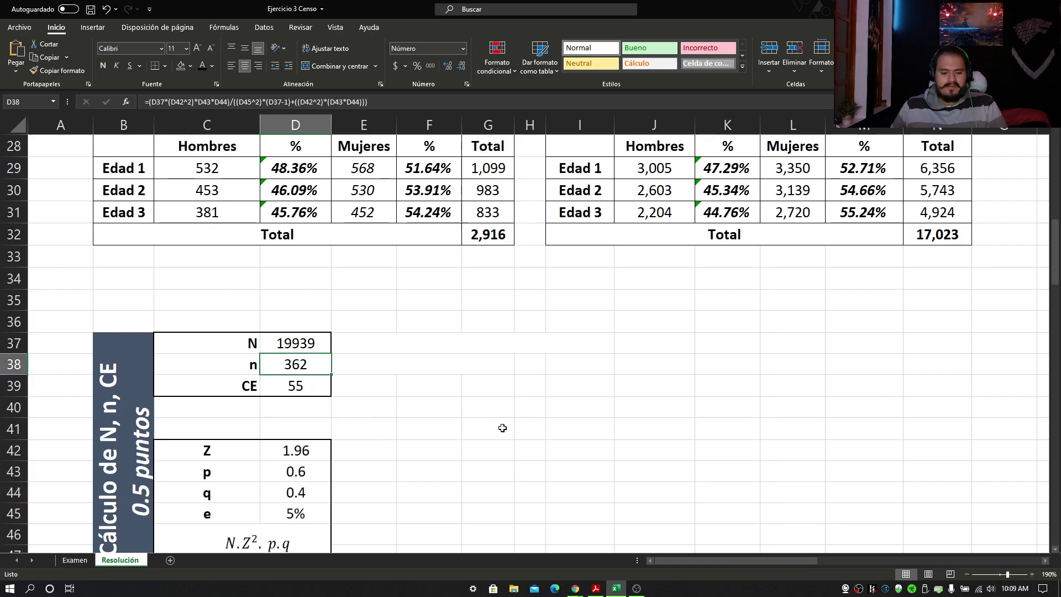
scroll(502, 428, "down", 2)
left_click(319, 436)
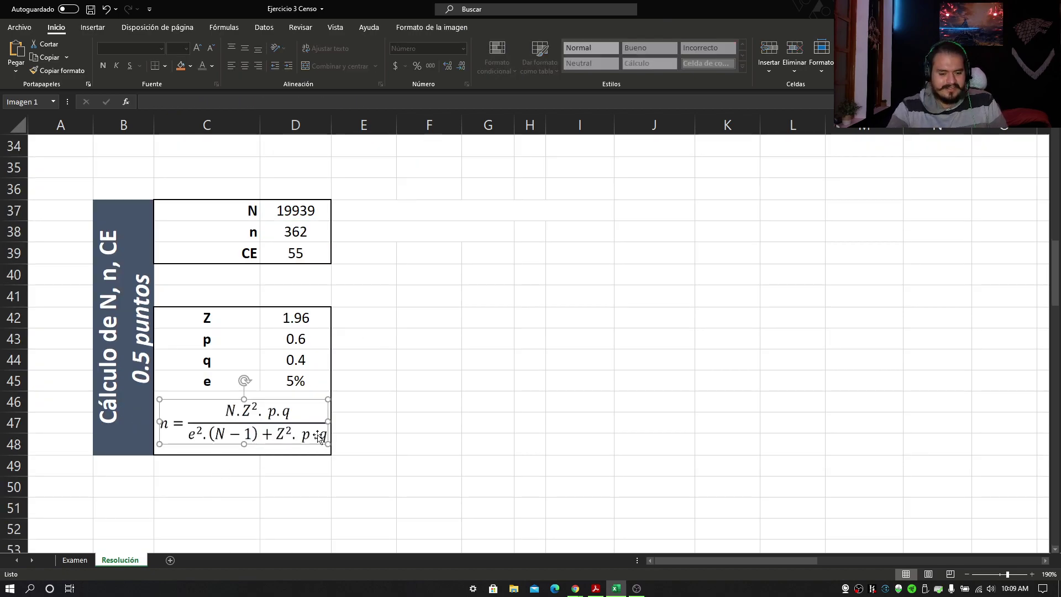
left_click(497, 424)
left_click(316, 412)
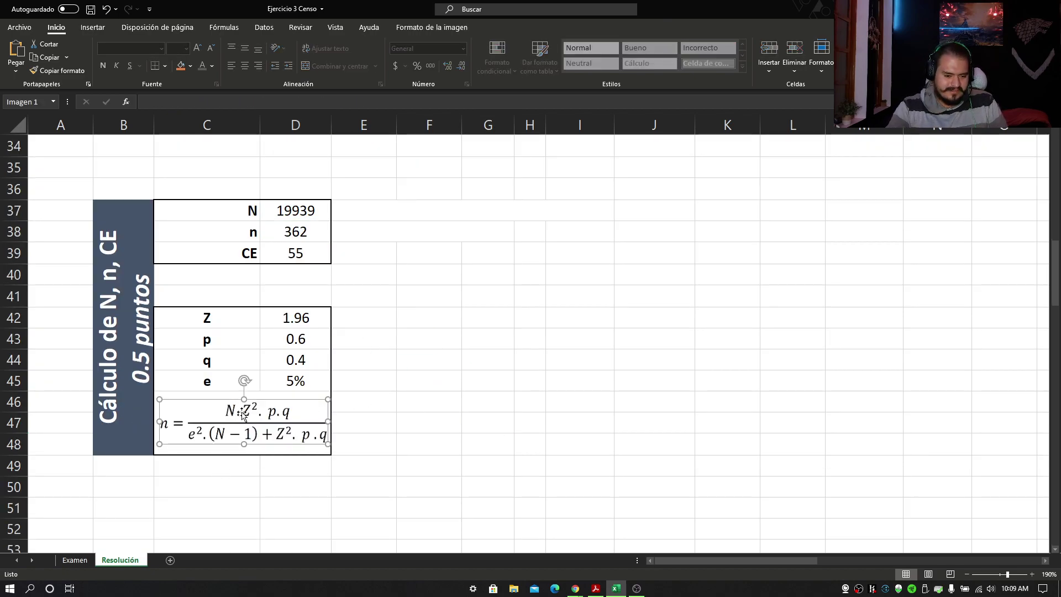
scroll(370, 425, "up", 3)
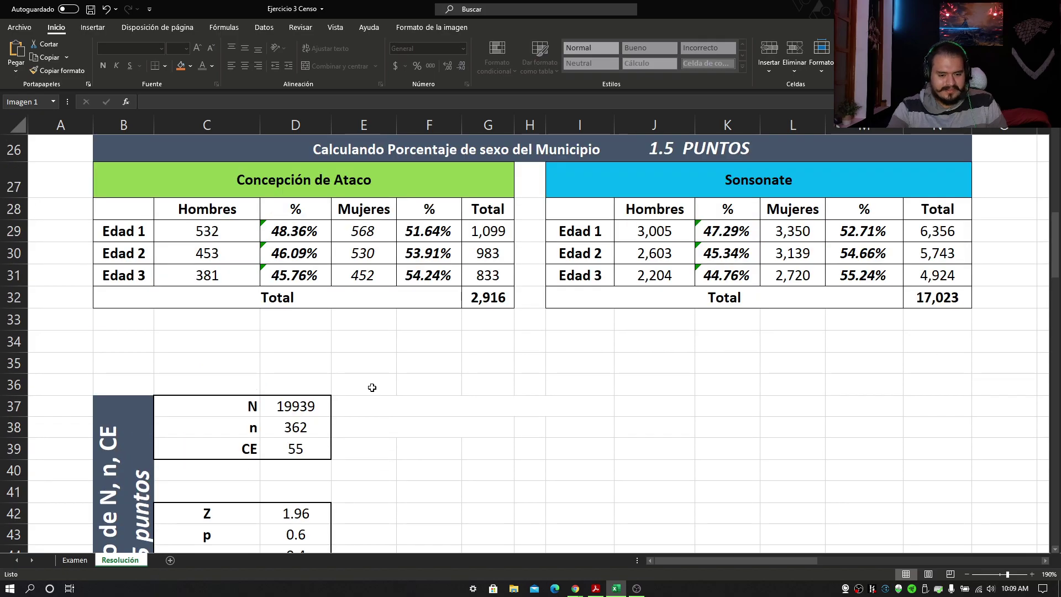
left_click(315, 429)
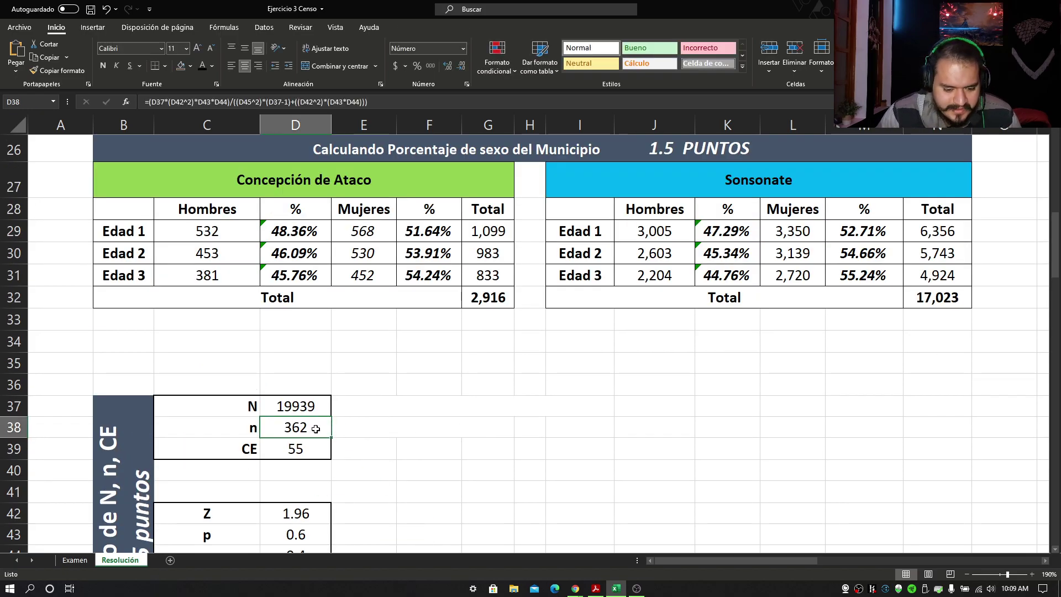
double_click(315, 428)
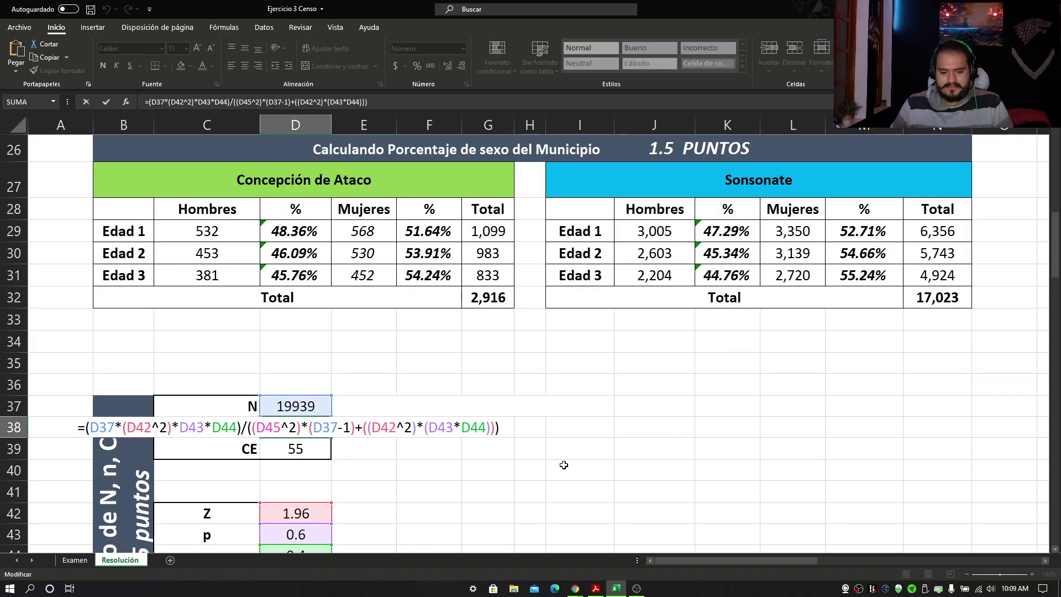
scroll(559, 380, "down", 2)
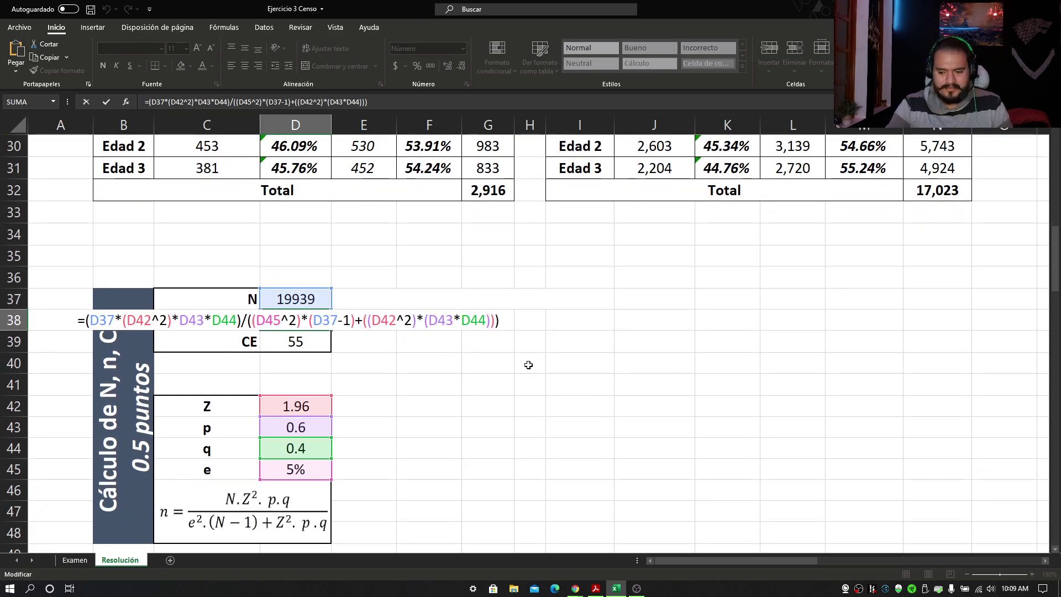
key("Return")
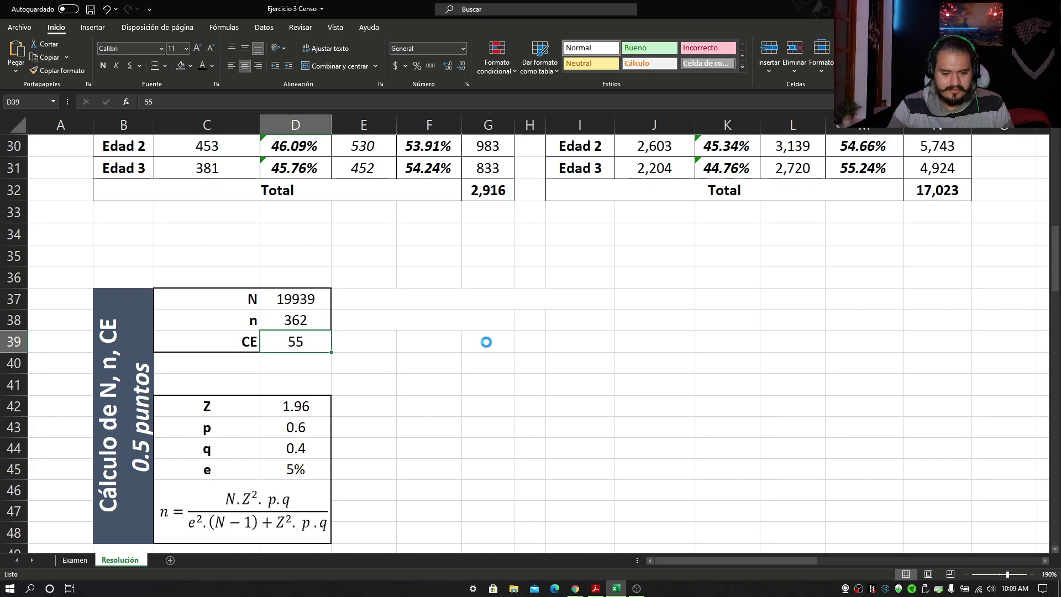
Open the sample size formula in D38 and highlight its numerator (D37*(D42^2)*D43*D44).
scroll(486, 342, "up", 2)
left_click_drag(694, 561, 674, 560)
left_click(335, 323)
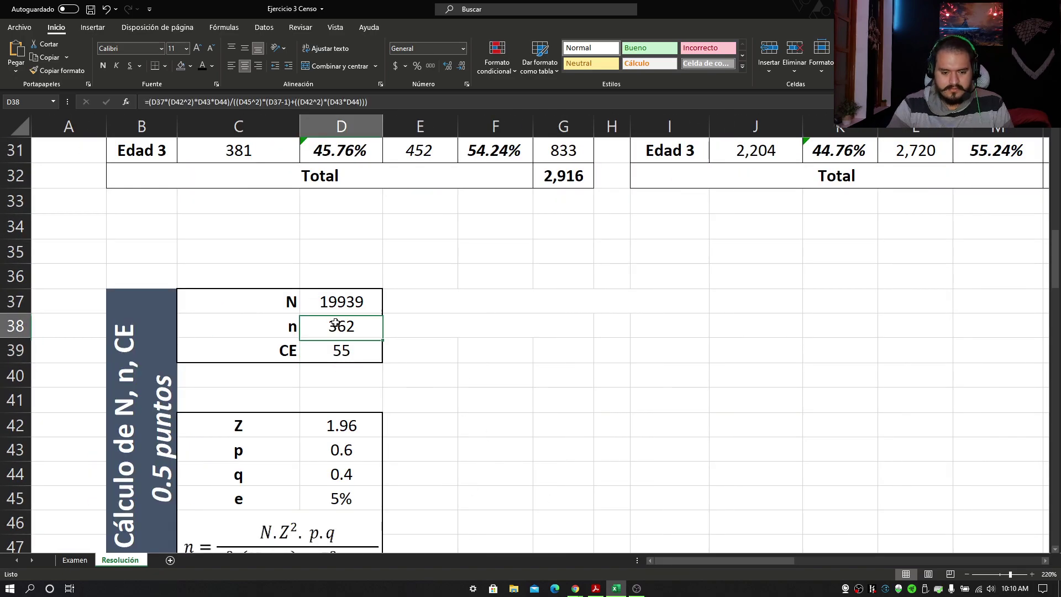
double_click(336, 324)
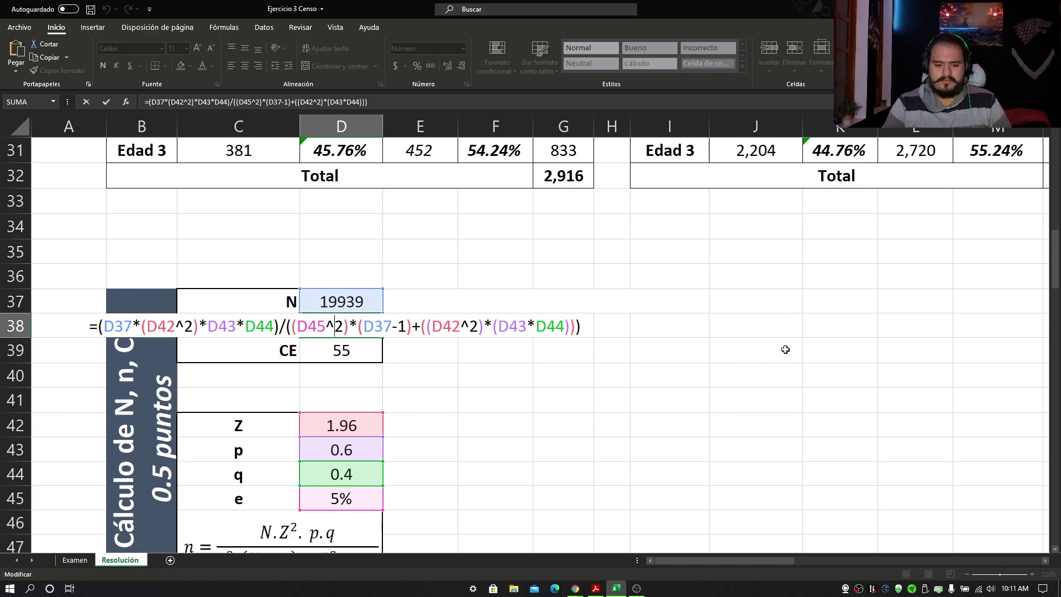
scroll(785, 351, "down", 1)
scroll(764, 233, "up", 1)
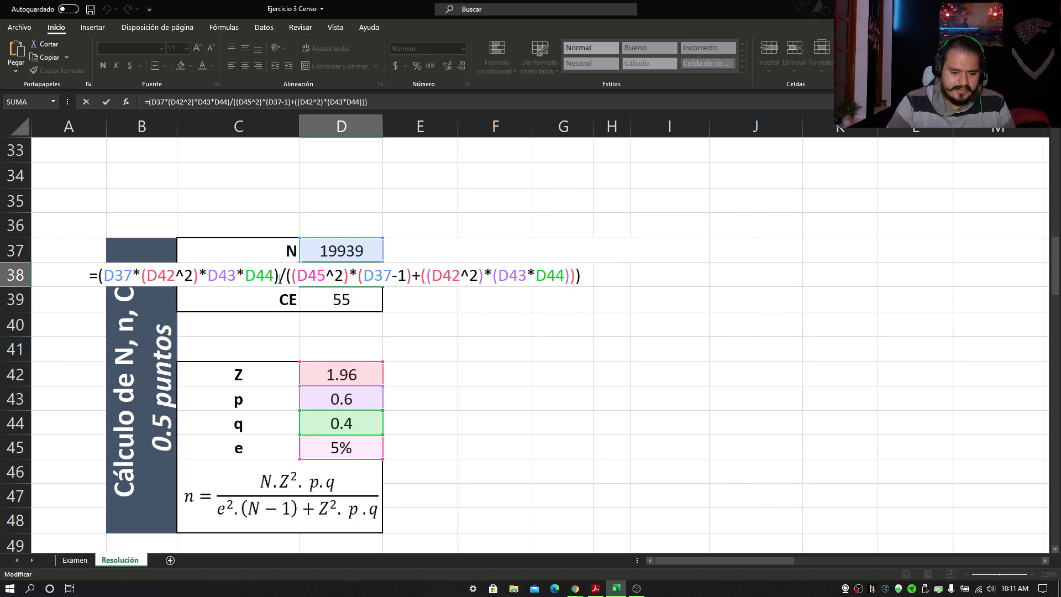
left_click_drag(278, 276, 98, 280)
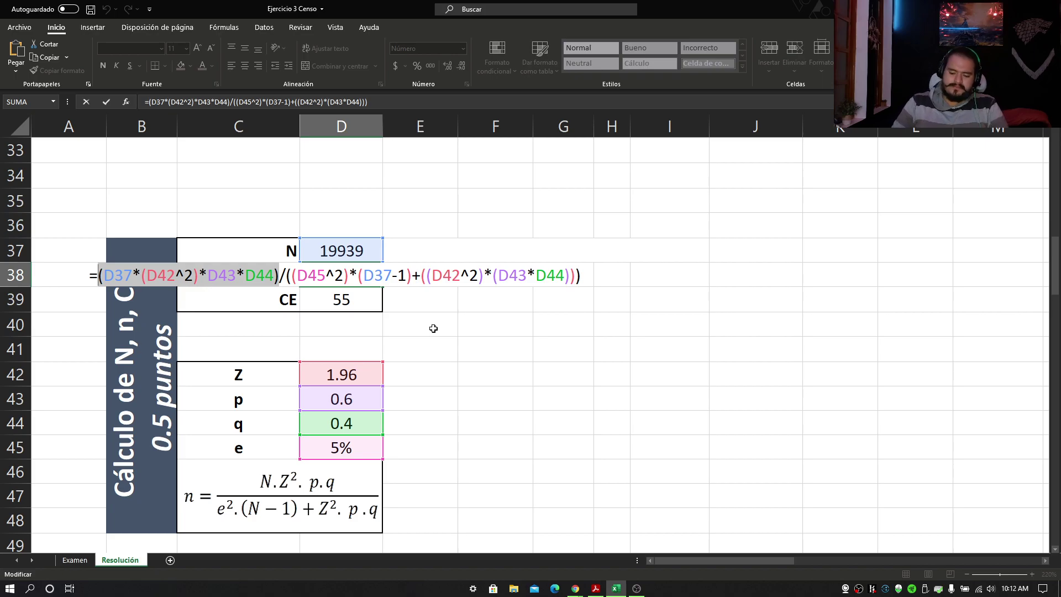
Close the D38 formula and examine the population TOTAL box in Q21:Q22 of the tree diagram.
key("Return")
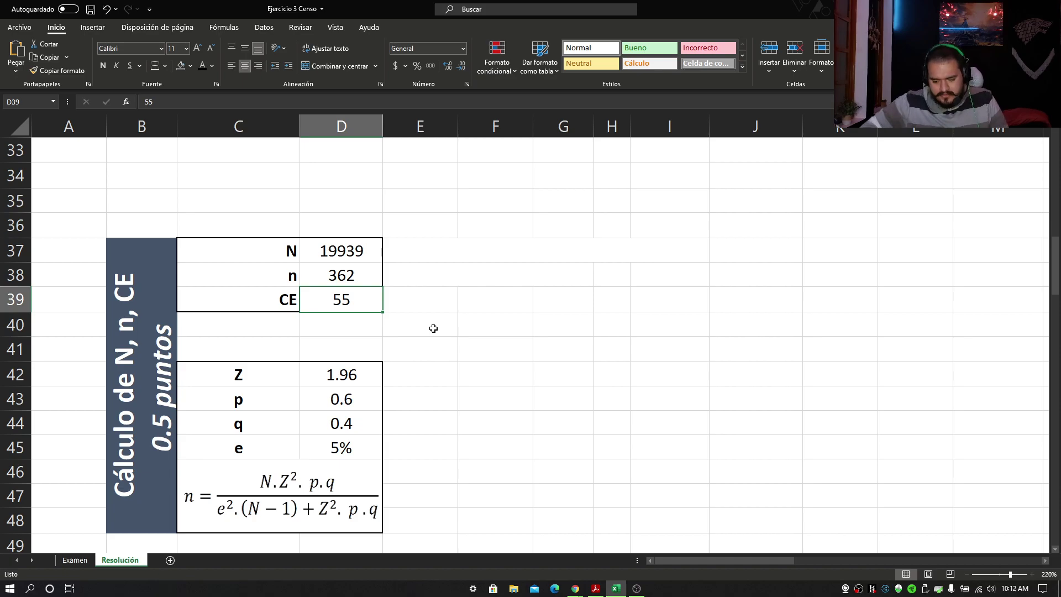
scroll(433, 329, "up", 1)
scroll(433, 329, "down", 1)
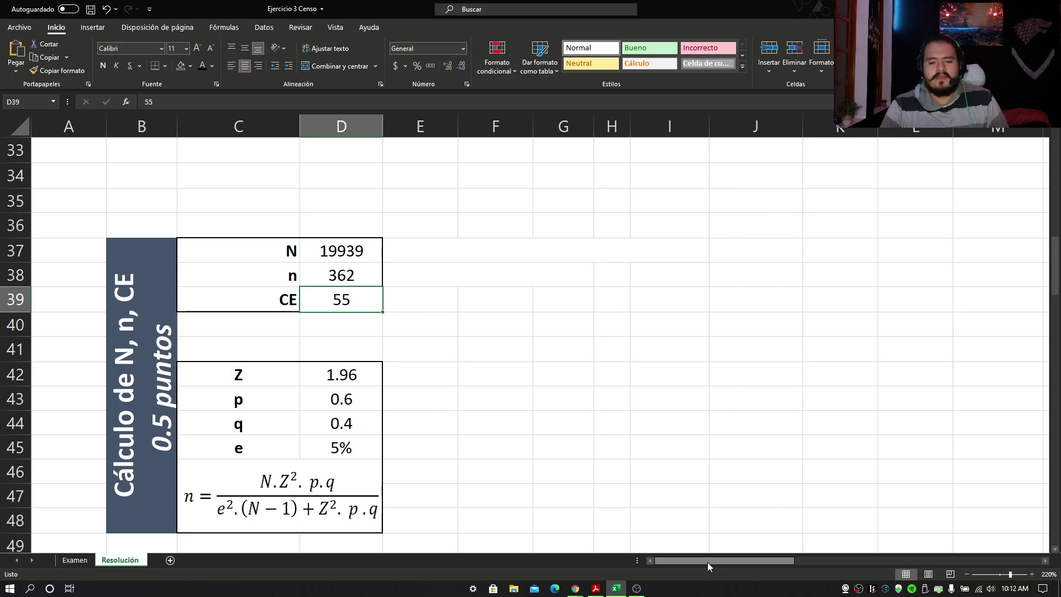
left_click_drag(707, 562, 840, 549)
scroll(853, 509, "up", 6)
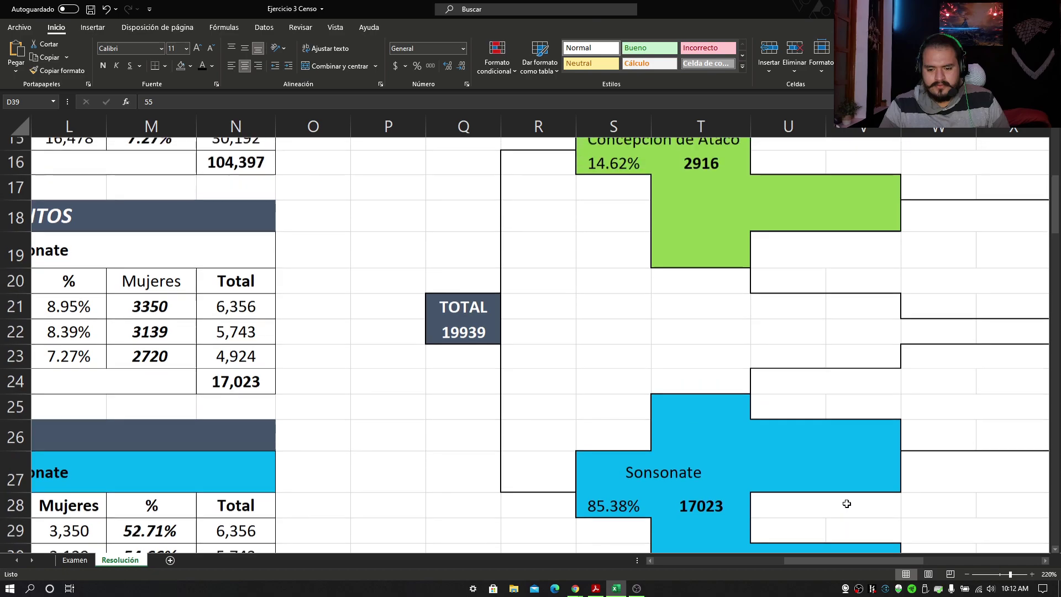
scroll(847, 504, "up", 2)
left_click_drag(462, 433, 462, 461)
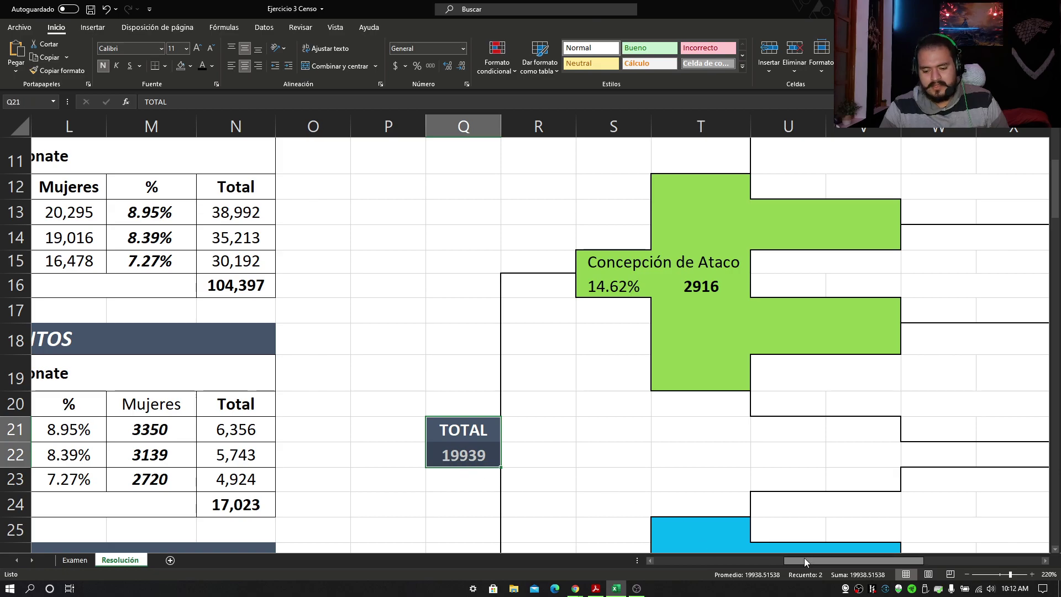
scroll(850, 560, "right", 1)
scroll(851, 561, "left", 1)
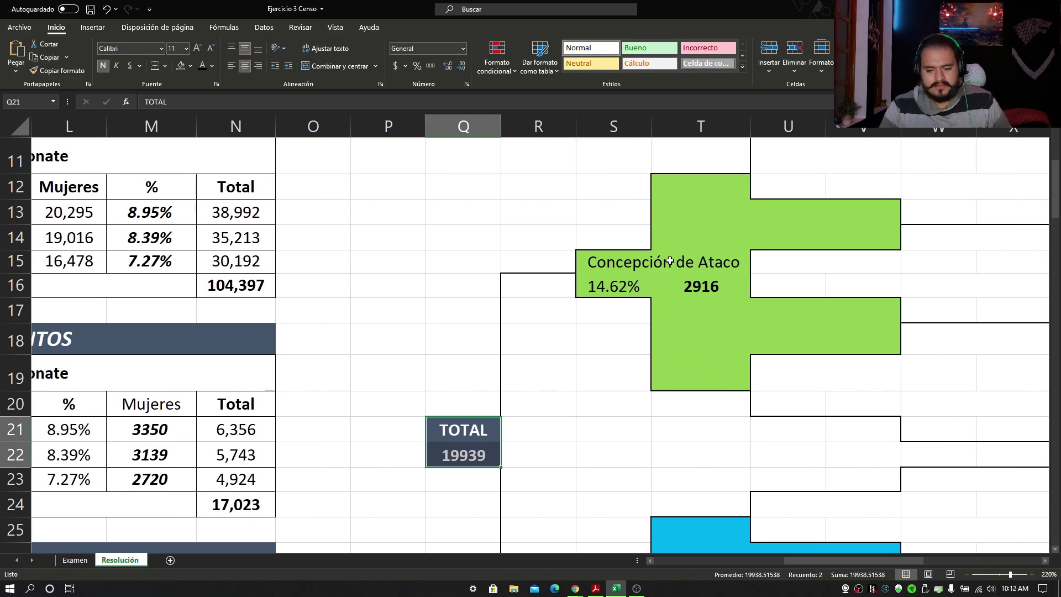
Compare the Concepción de Ataco and Sonsonate branches of the population tree diagram.
scroll(671, 265, "down", 2)
scroll(678, 263, "down", 3)
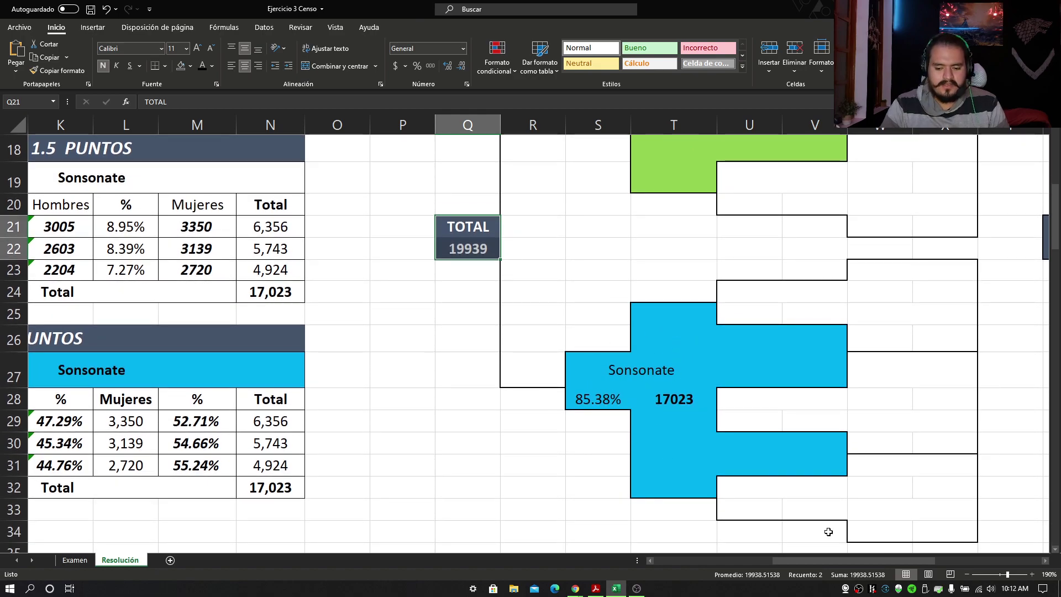
mouse_move(835, 560)
left_mouse_down()
mouse_move(697, 552)
mouse_move(862, 558)
mouse_move(839, 558)
left_mouse_up()
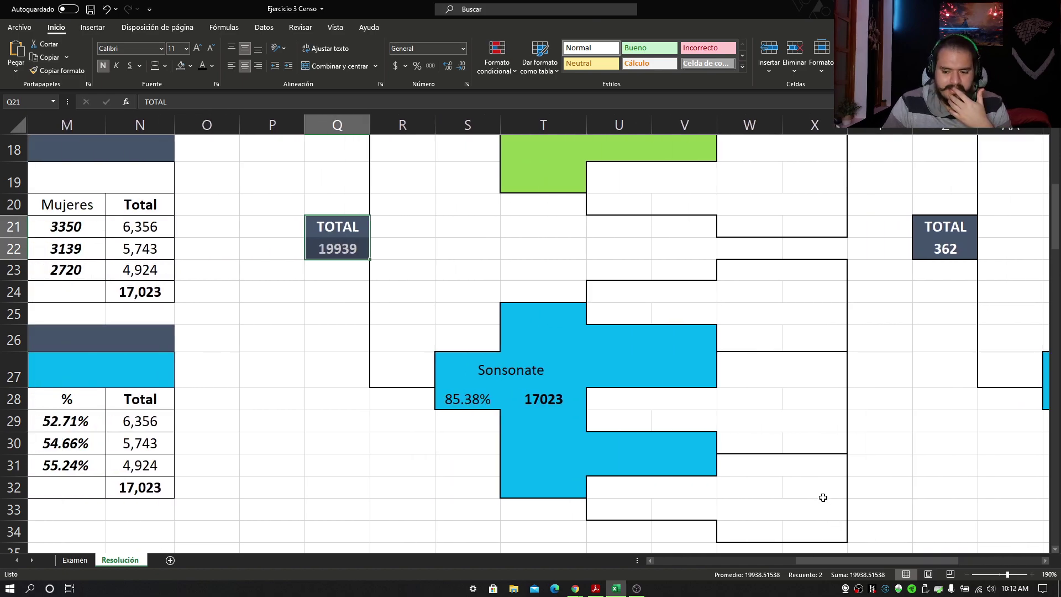
scroll(822, 498, "up", 3)
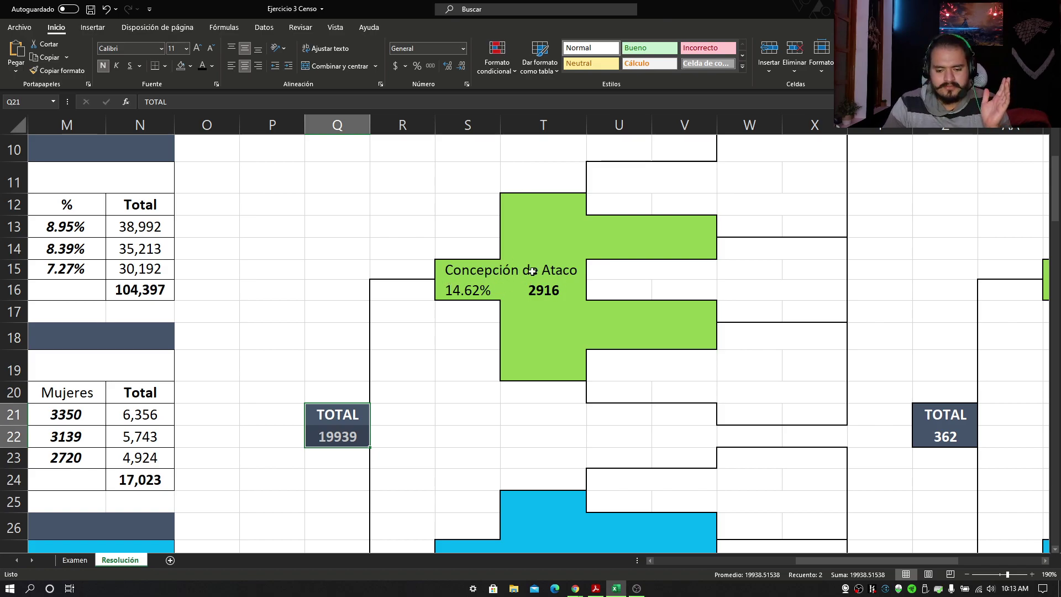
scroll(532, 271, "down", 3)
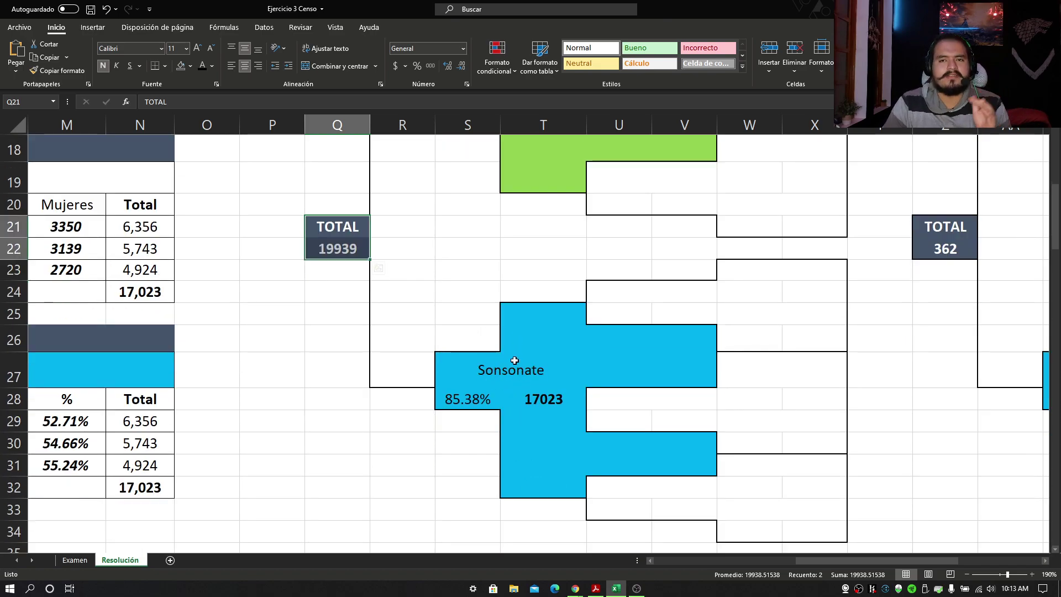
scroll(514, 359, "up", 3)
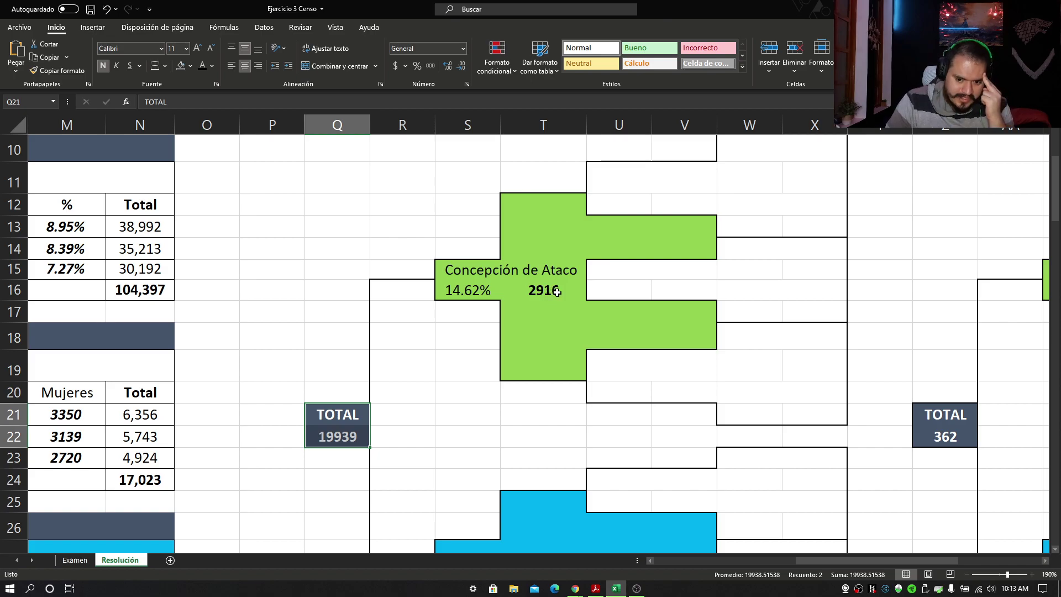
Inspect the Concepción de Ataco total formula in T16 and trace its reference to cell G32.
left_click(557, 292)
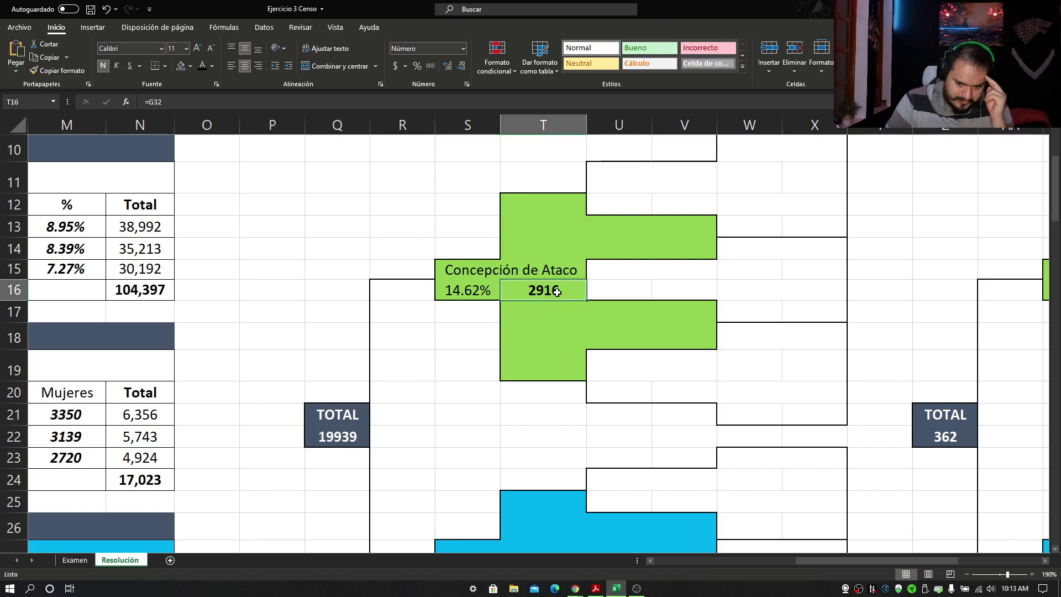
double_click(557, 292)
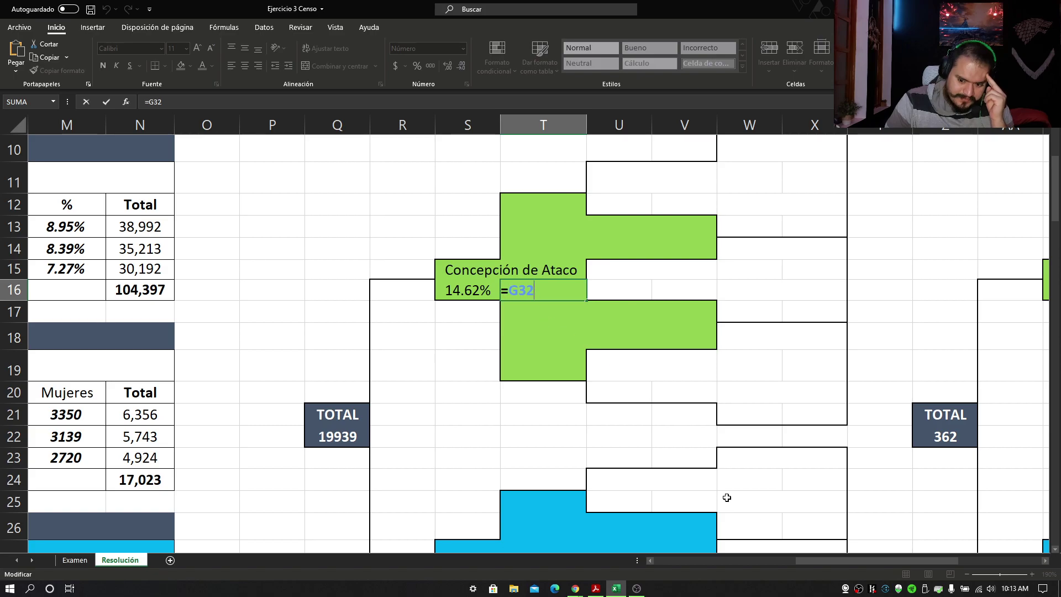
left_click_drag(804, 559, 699, 560)
scroll(736, 512, "down", 2)
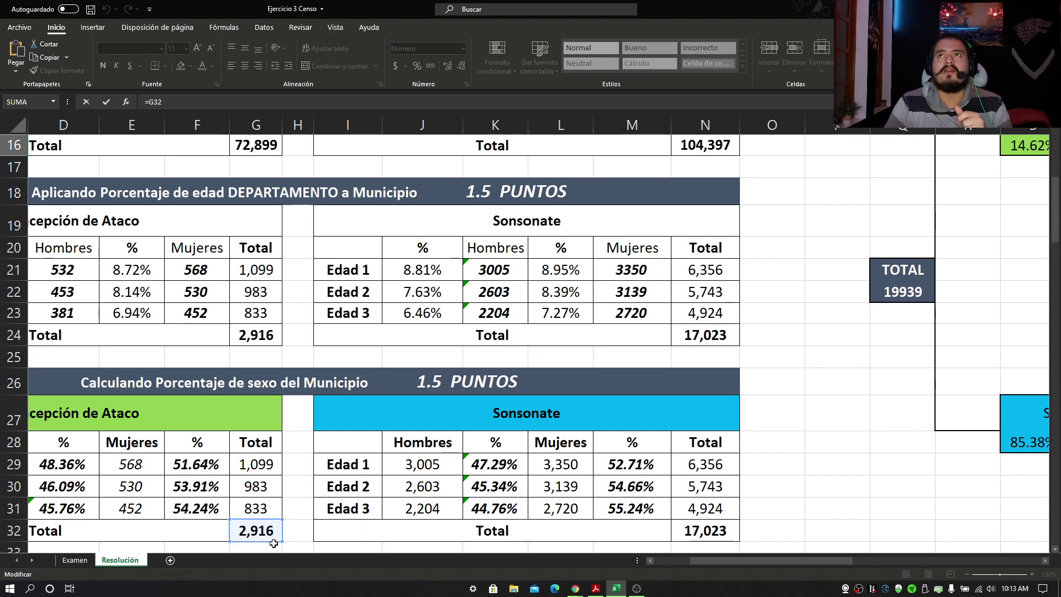
key("Return")
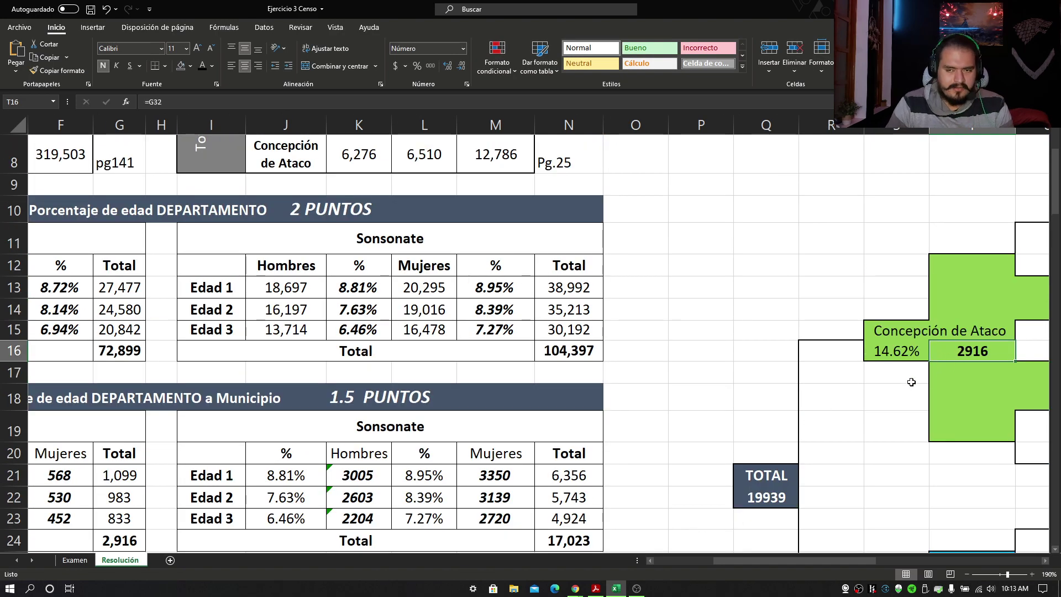
Re-enter the Sonsonate total in T28 as =N32, linking it to the municipality sex percentage table.
left_click_drag(859, 559, 886, 562)
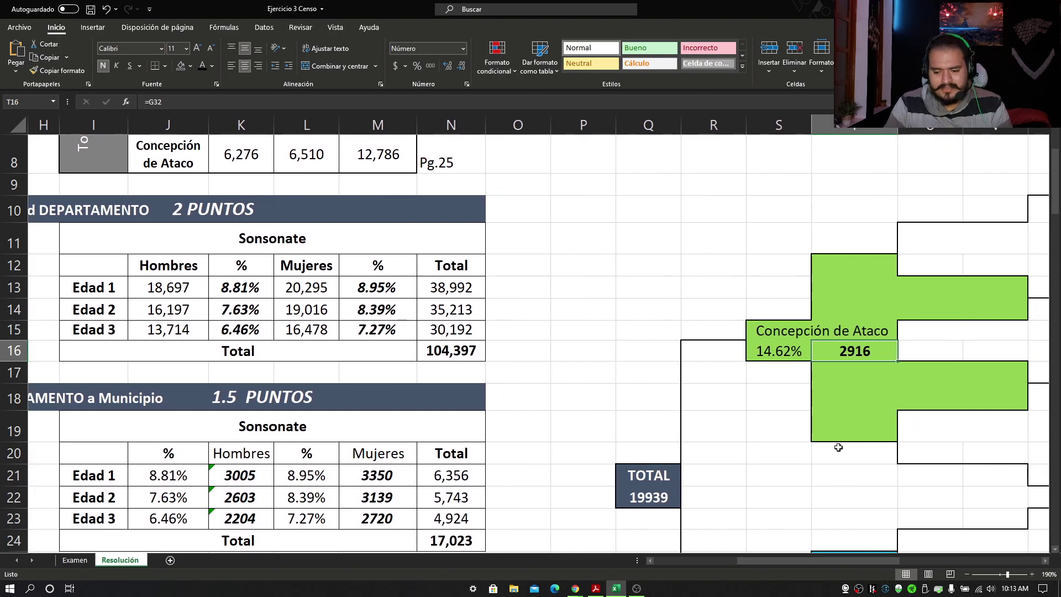
scroll(840, 442, "down", 1)
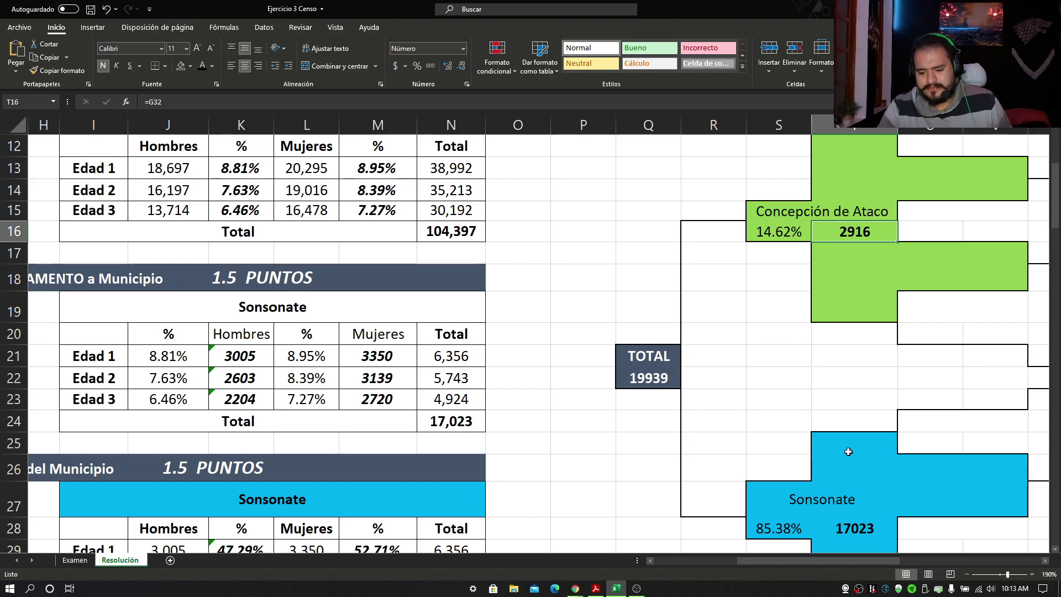
scroll(868, 446, "down", 1)
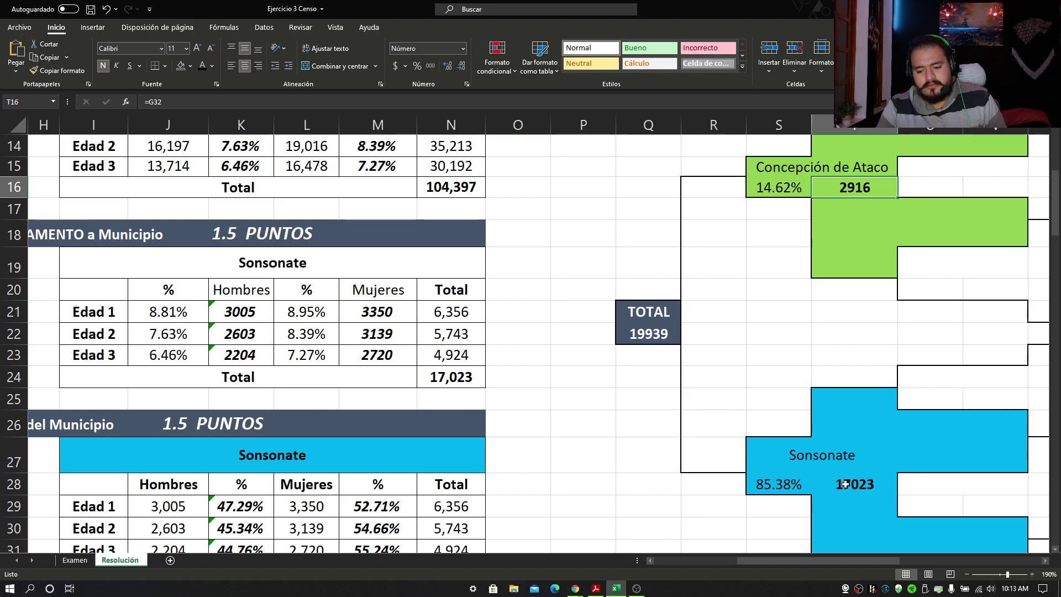
scroll(848, 475, "down", 1)
left_click(854, 442)
double_click(853, 442)
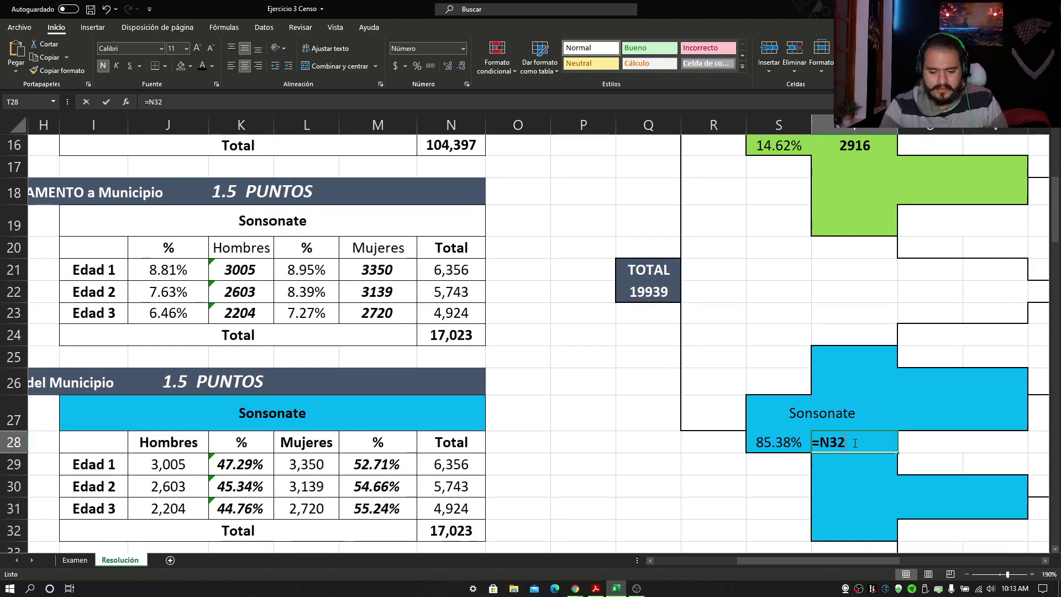
key("BackSpace")
key("BackSpace")
key("BackSpace")
left_click(448, 522)
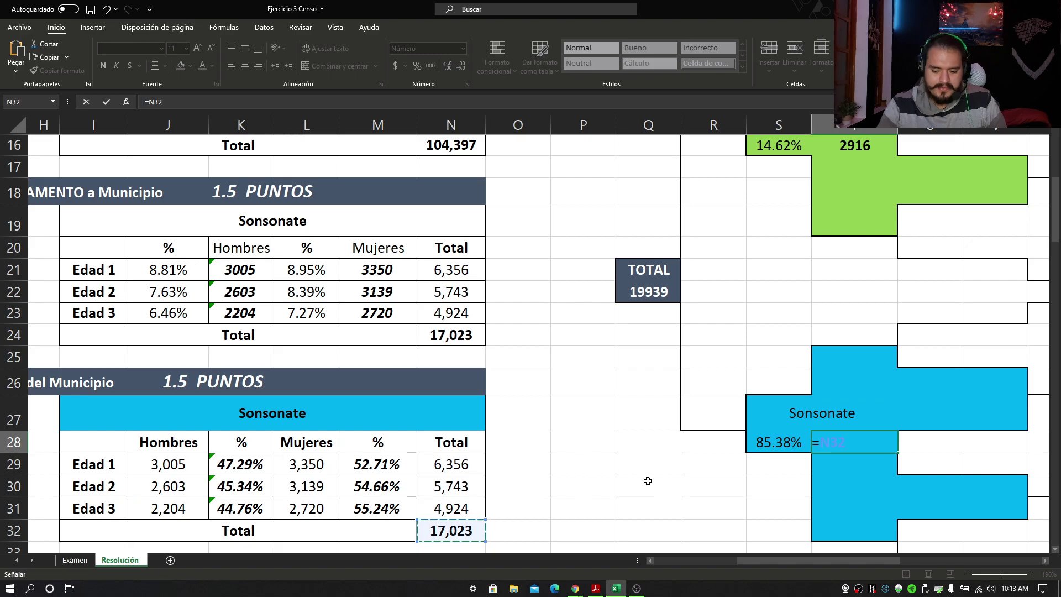
key("Return")
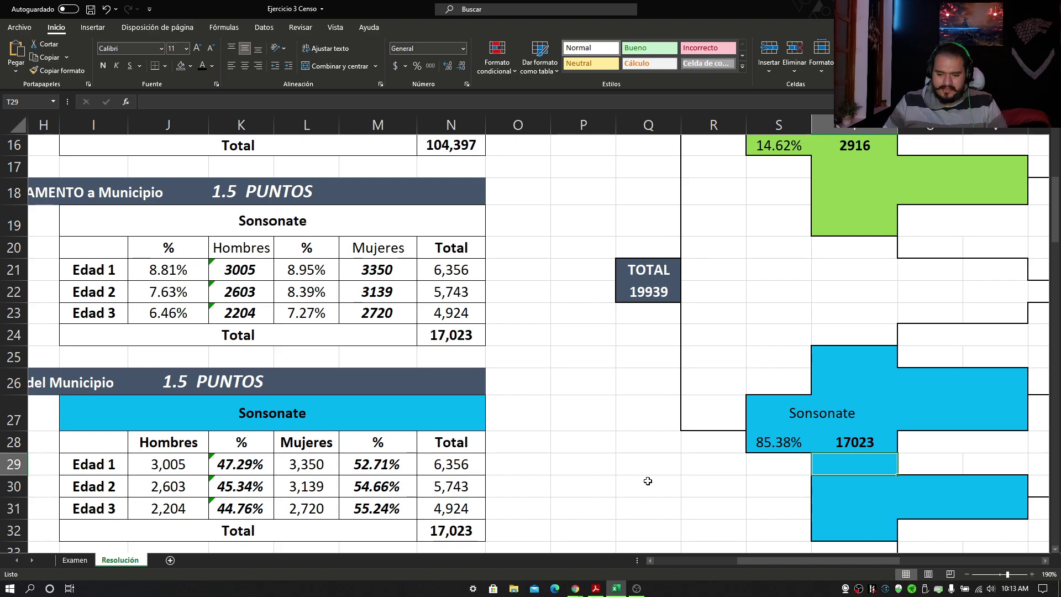
Inspect the municipality percentage formulas in S16 (=T16/Q22) and S28 (=T28/Q22) against the population total.
scroll(648, 481, "up", 1)
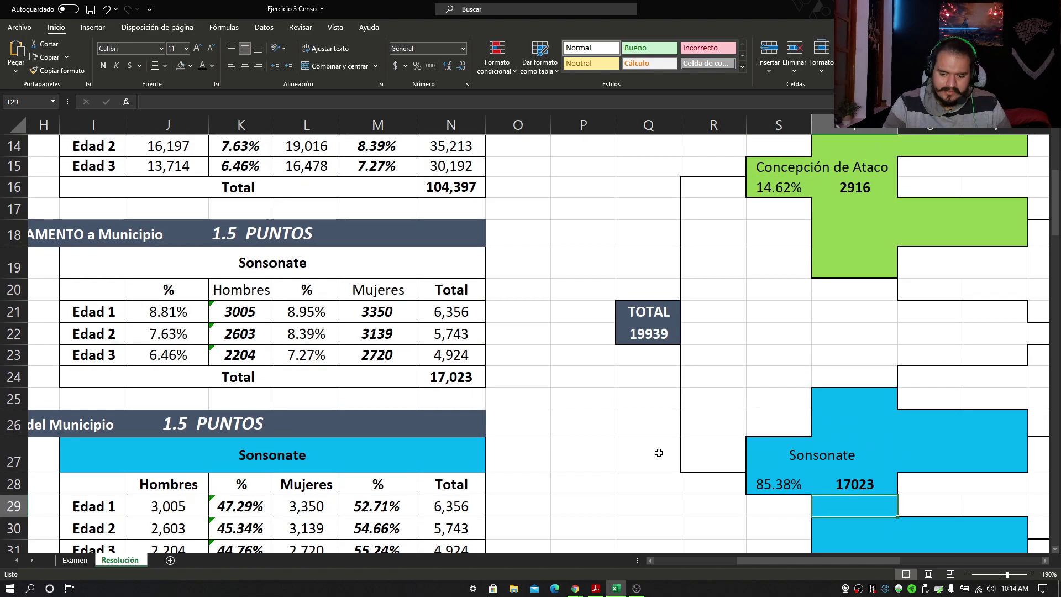
left_click(769, 187)
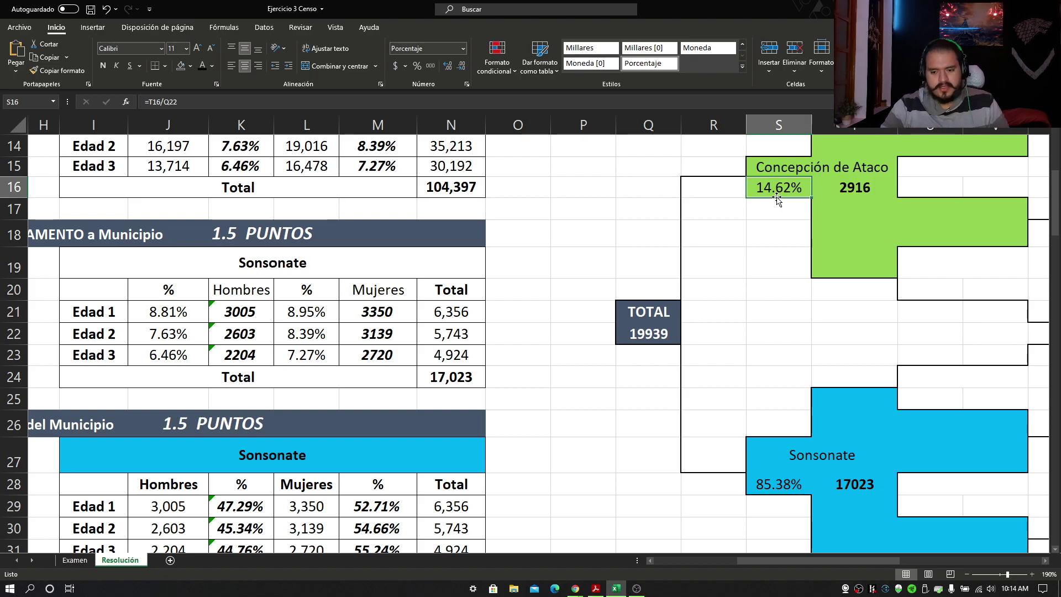
double_click(772, 188)
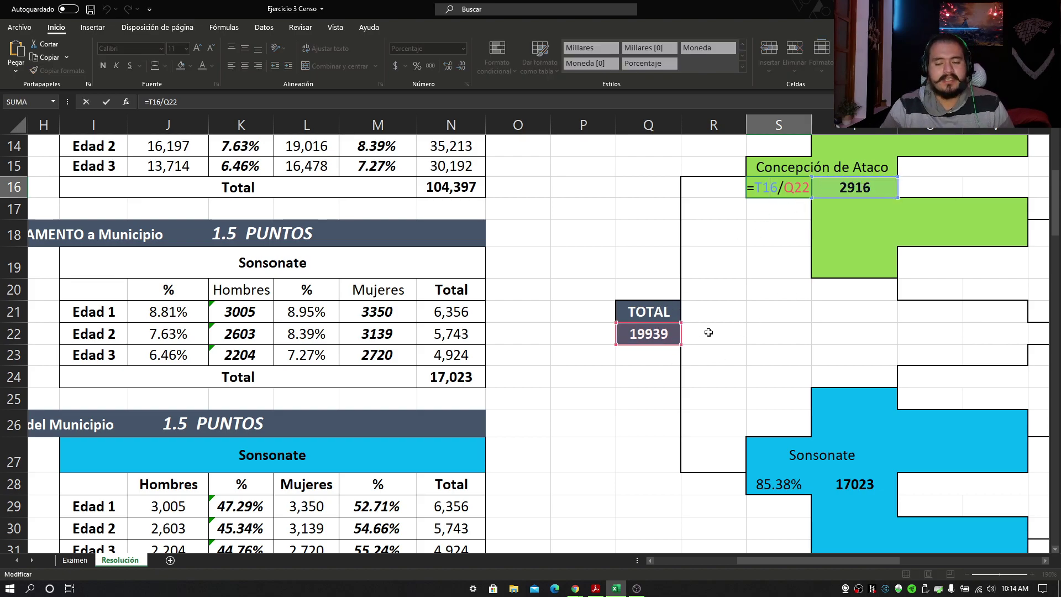
key("Return")
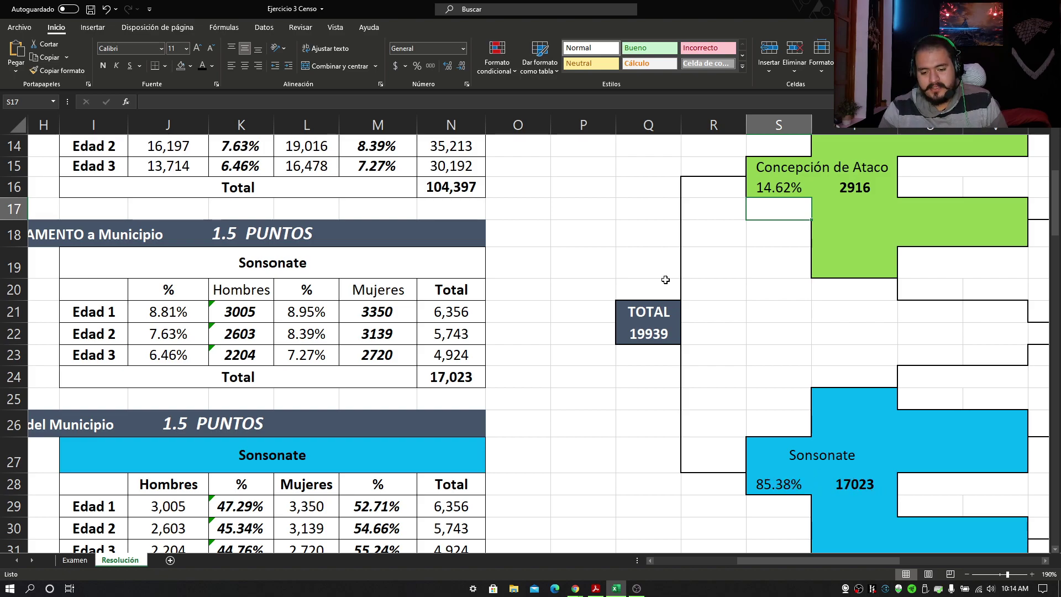
left_click(755, 479)
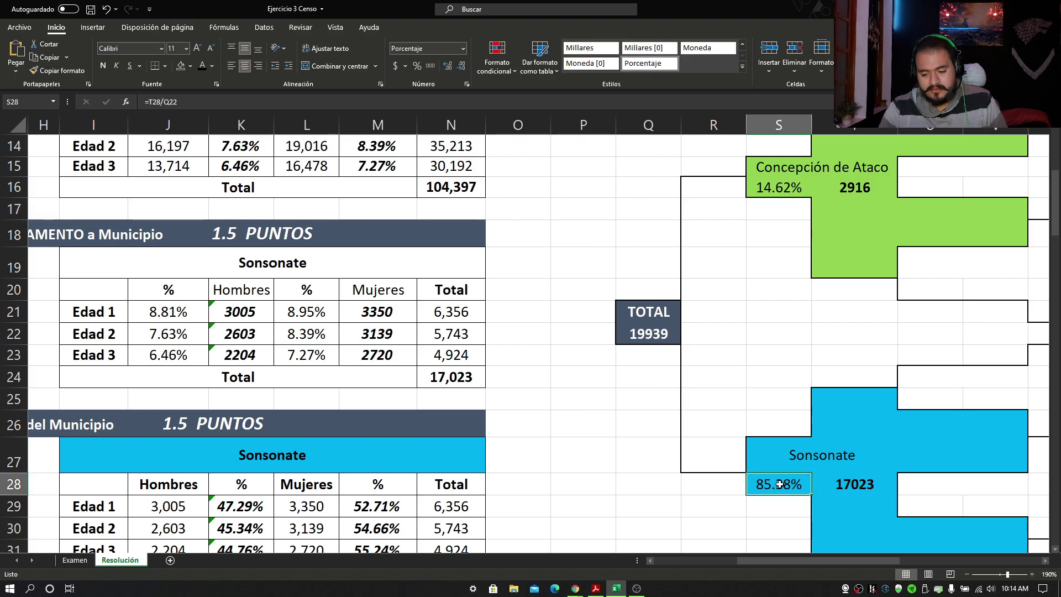
double_click(779, 484)
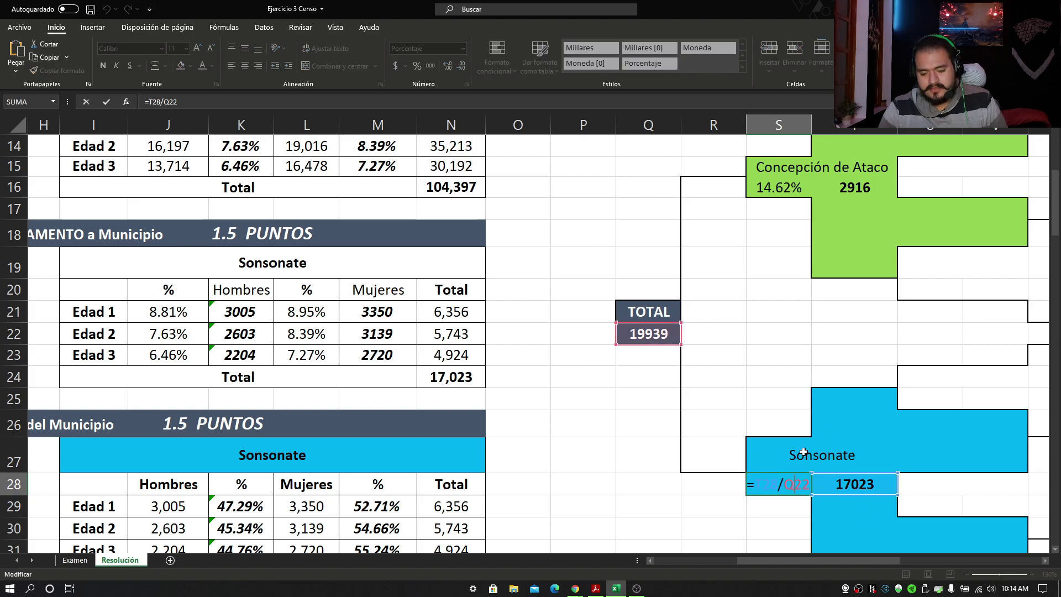
key("Return")
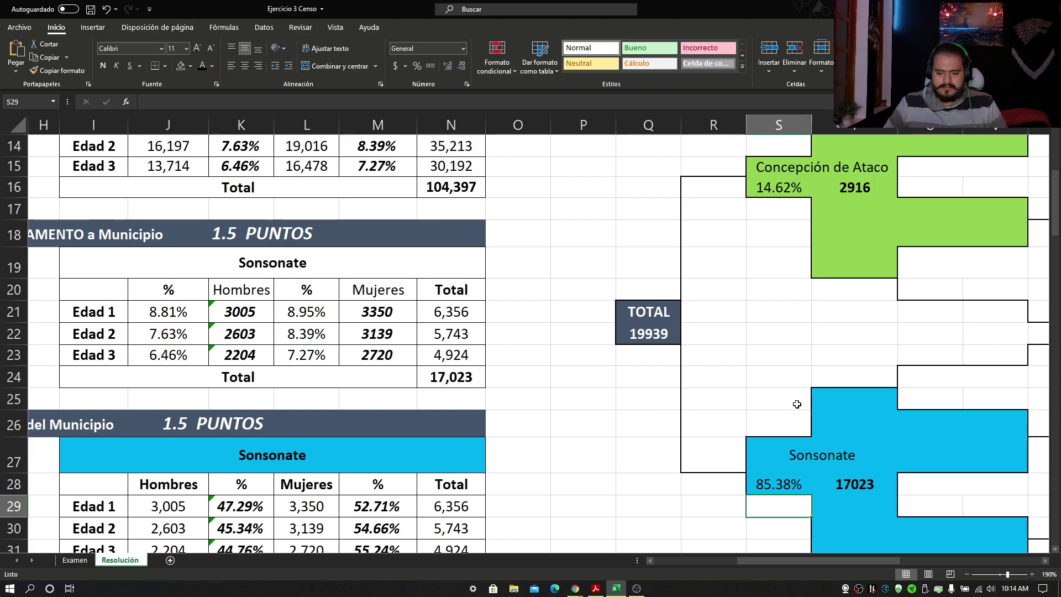
mouse_move(773, 190)
left_mouse_down()
mouse_move(784, 381)
mouse_move(771, 446)
mouse_move(765, 429)
left_mouse_up()
Inspect the hidden label cells U11, U15 and U19 in the Concepción de Ataco branch and their source references.
scroll(765, 426, "up", 3)
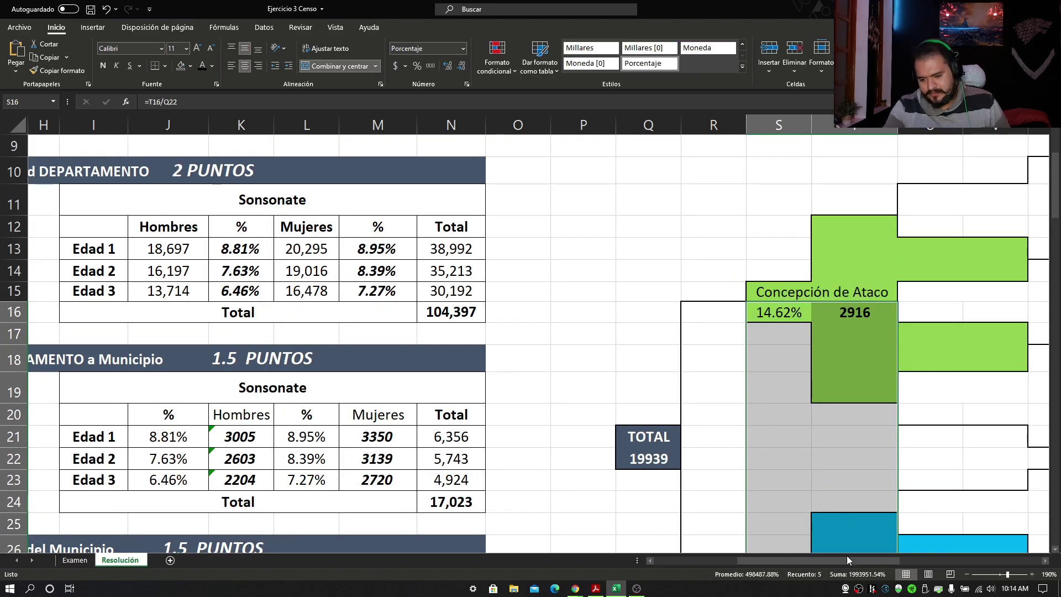
scroll(848, 560, "right", 3)
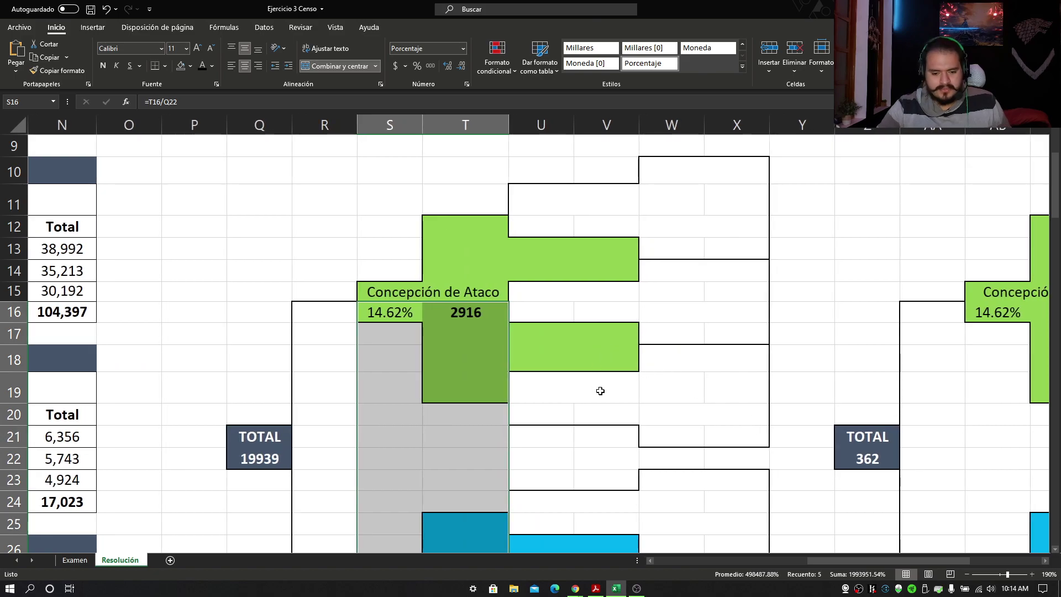
left_click_drag(863, 560, 841, 561)
left_click(734, 333)
scroll(735, 337, "up", 1, "ctrl")
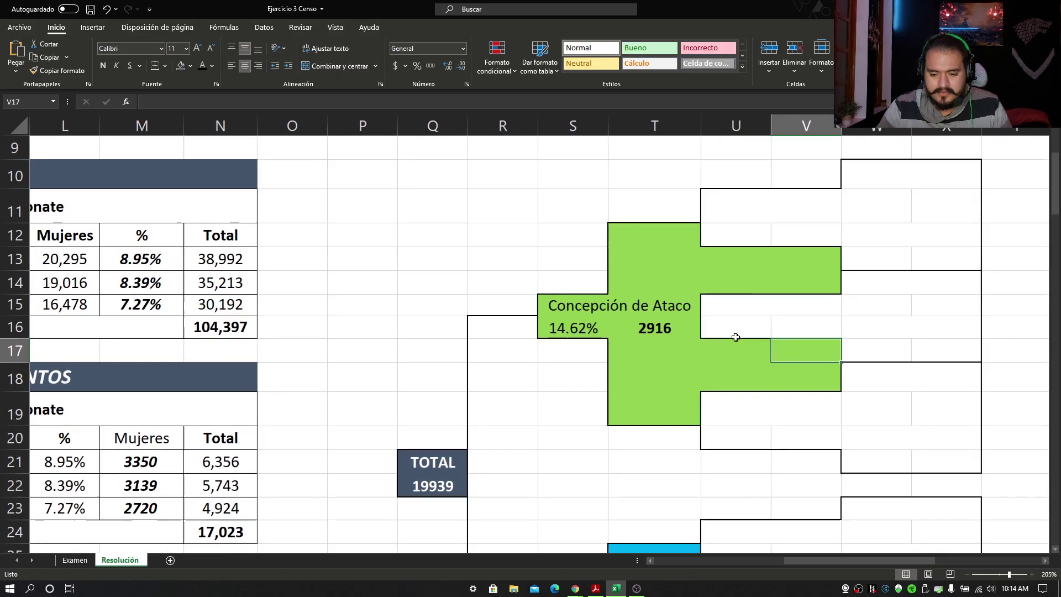
scroll(736, 337, "up", 2, "ctrl")
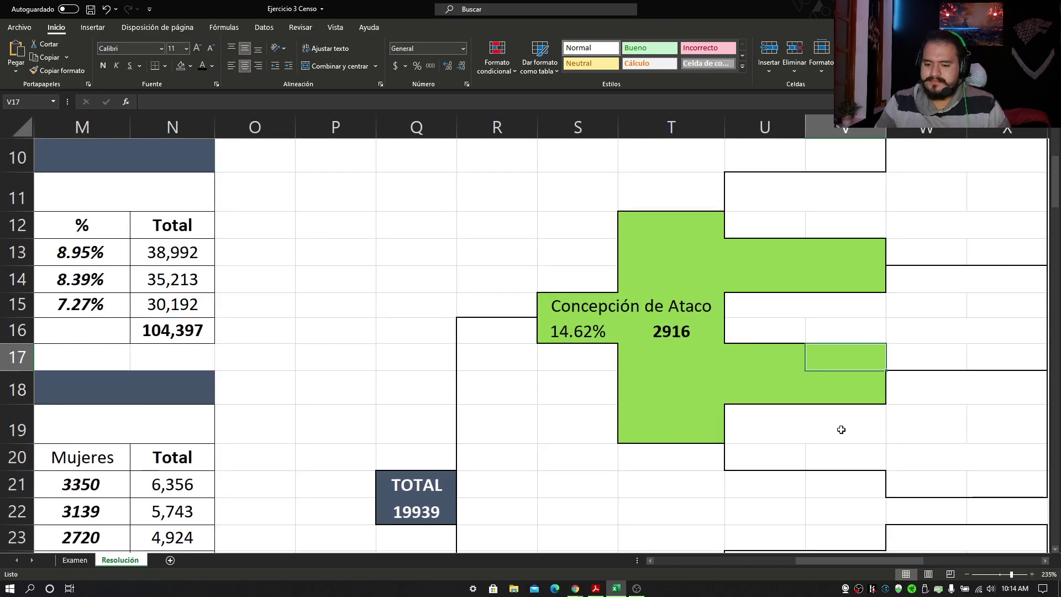
left_click(787, 177)
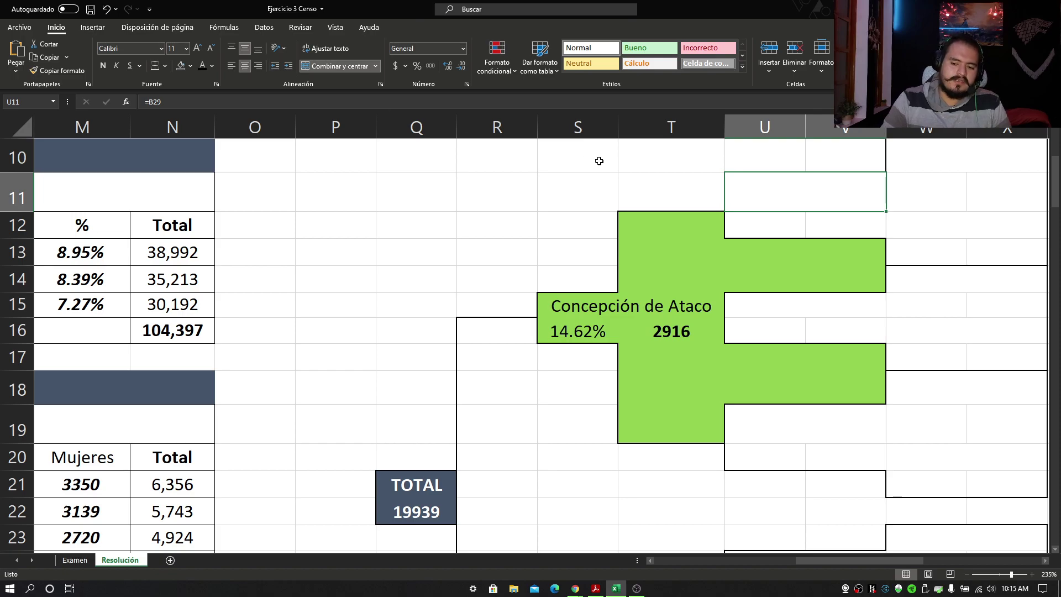
left_click(782, 305)
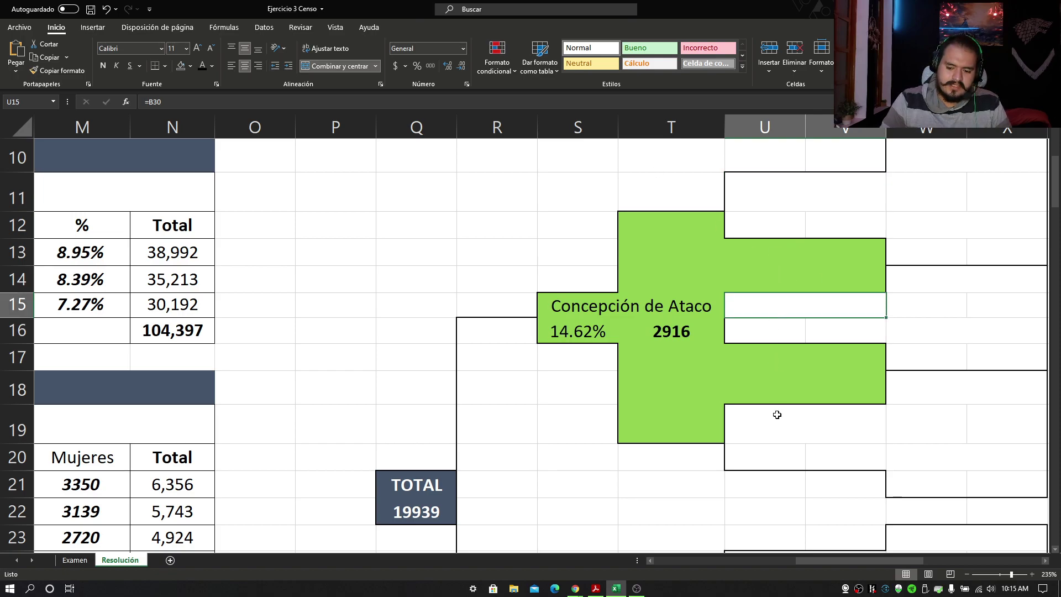
left_click(776, 415)
left_click(784, 180)
left_click(790, 309)
left_click(777, 409)
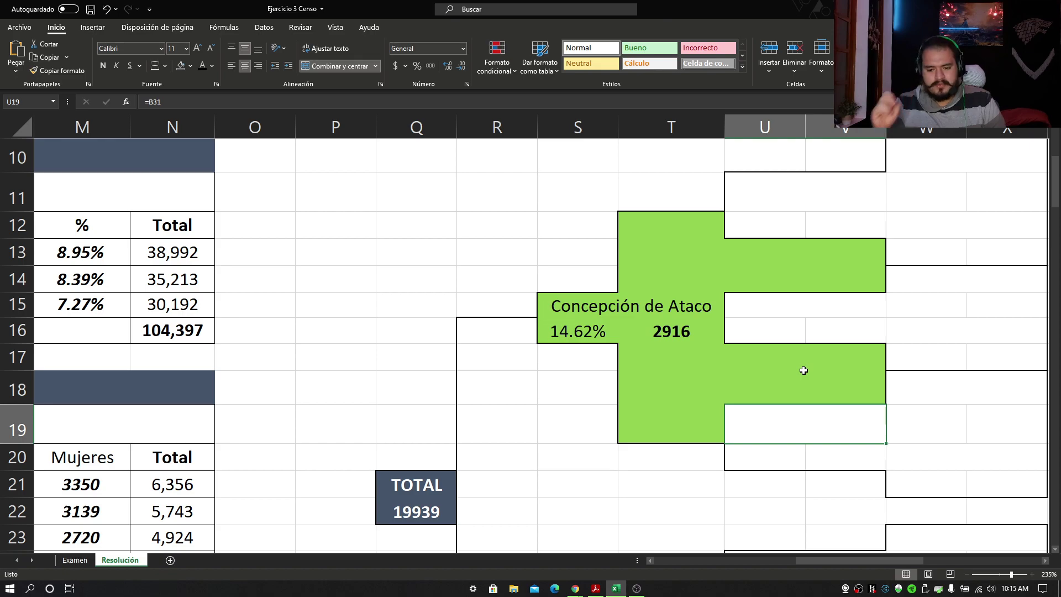
Apply the black font colour to the hidden age labels in U11, U15 and U19 of the Concepción de Ataco branch.
left_click(787, 198)
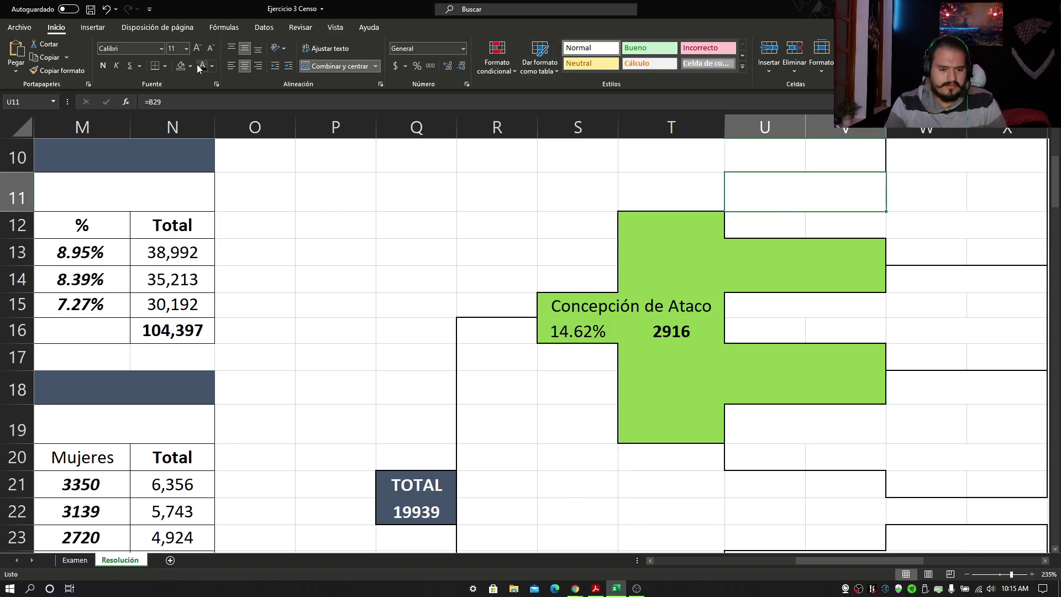
left_click(770, 331)
left_click(749, 298)
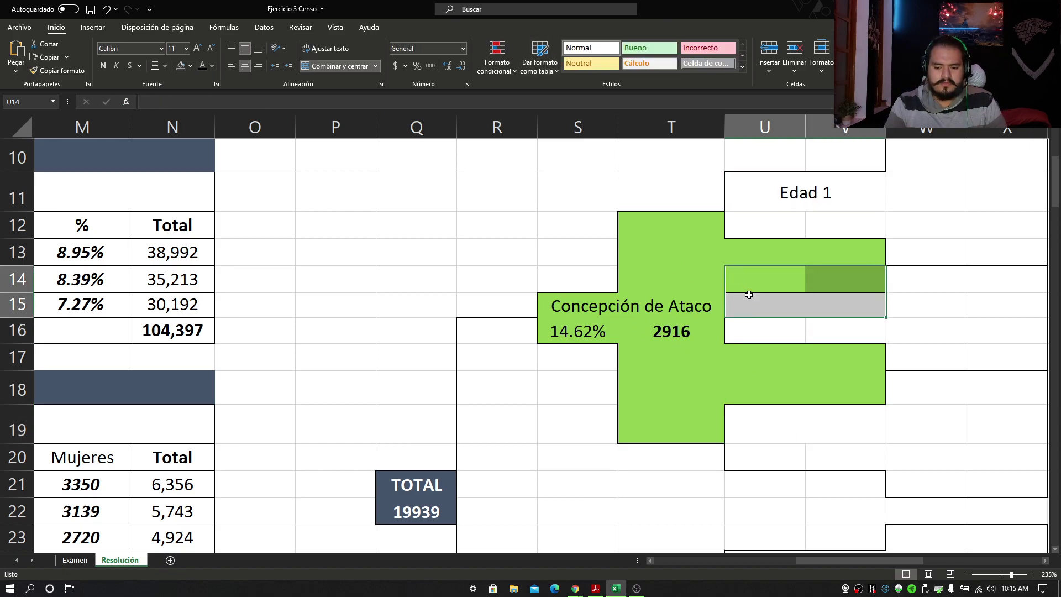
left_click(791, 408)
left_click(208, 69)
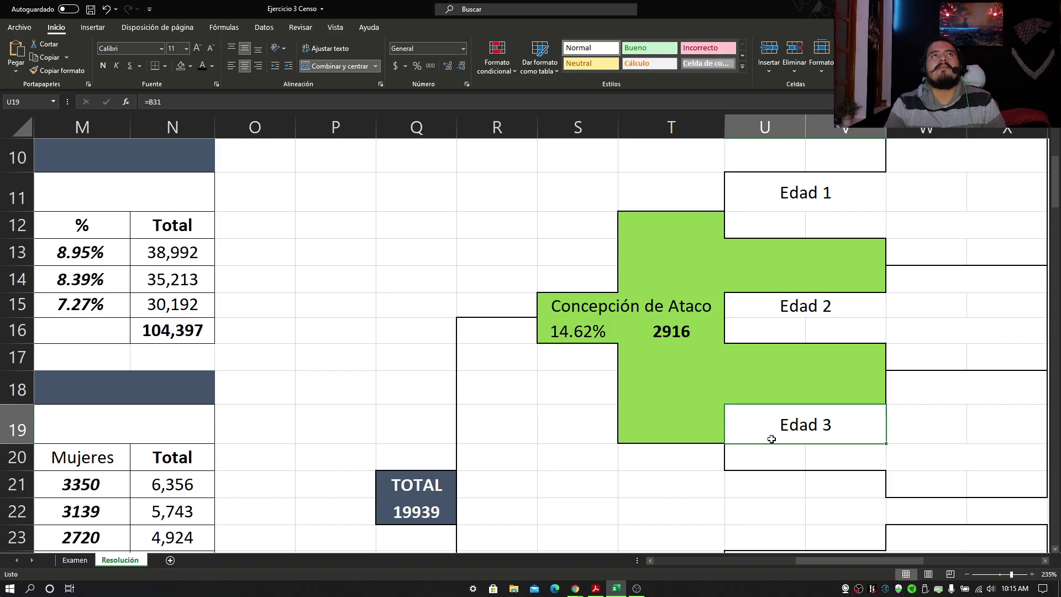
Turn the hidden Edad 1 total in V12 black and re-enter it as a link to the Concepción de Ataco total in G21.
left_click(772, 223)
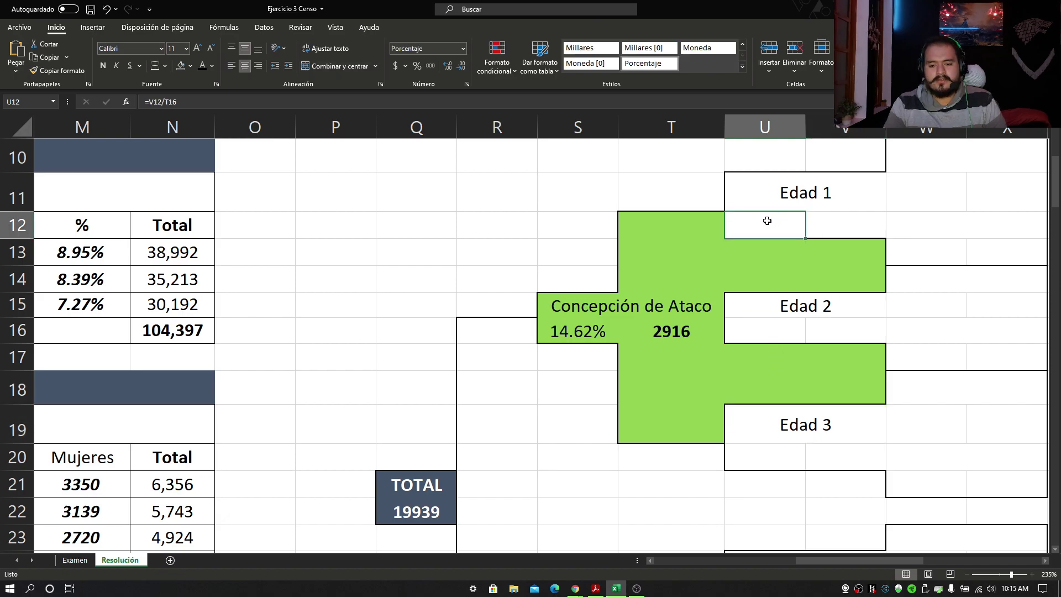
left_click(819, 221)
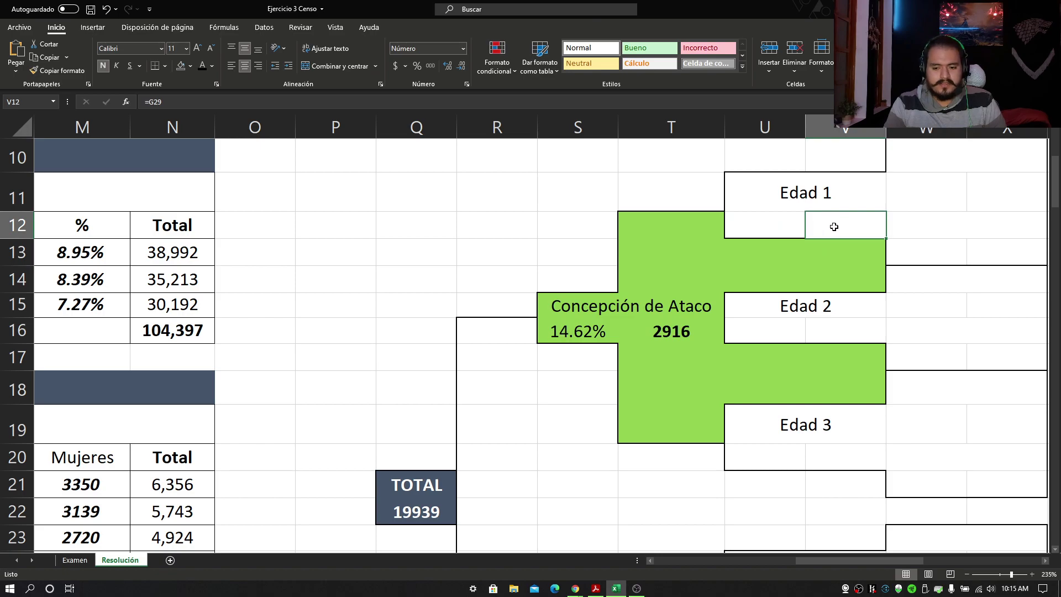
left_click(202, 66)
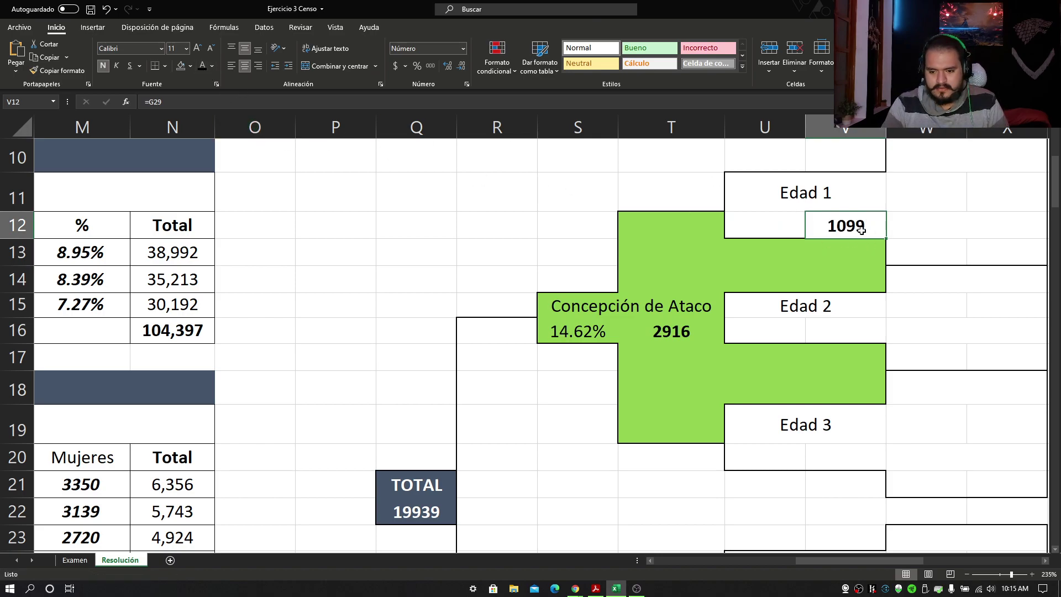
type("=")
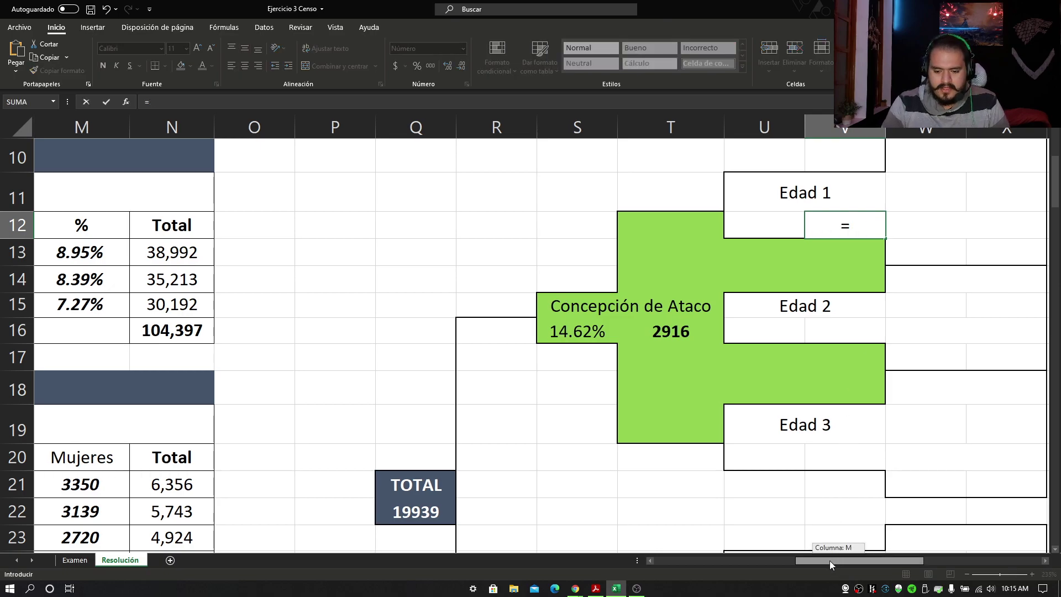
left_click_drag(830, 561, 689, 561)
scroll(606, 513, "down", 1)
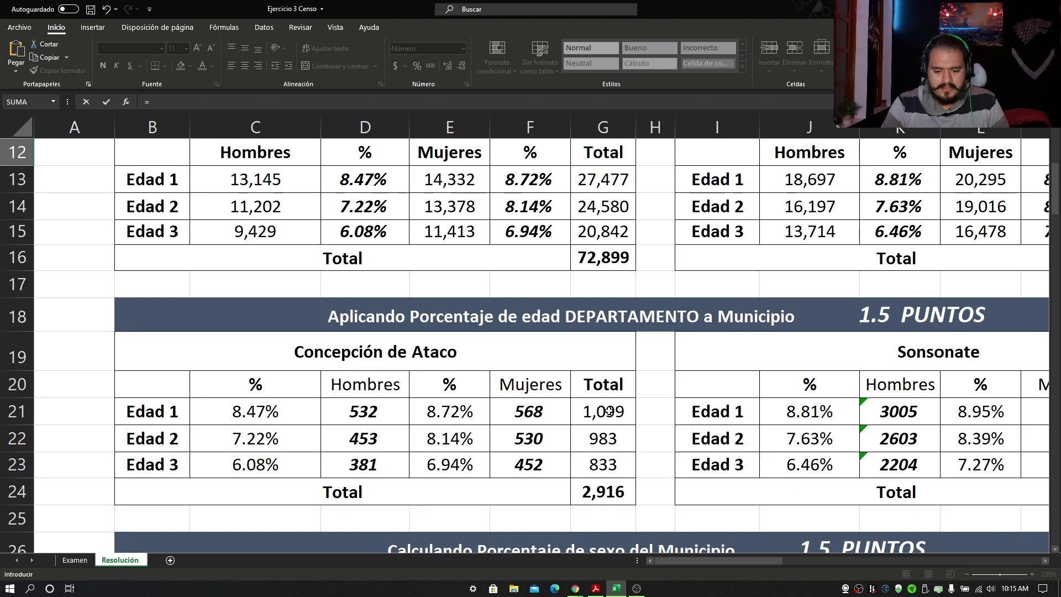
left_click(608, 411)
key("Return")
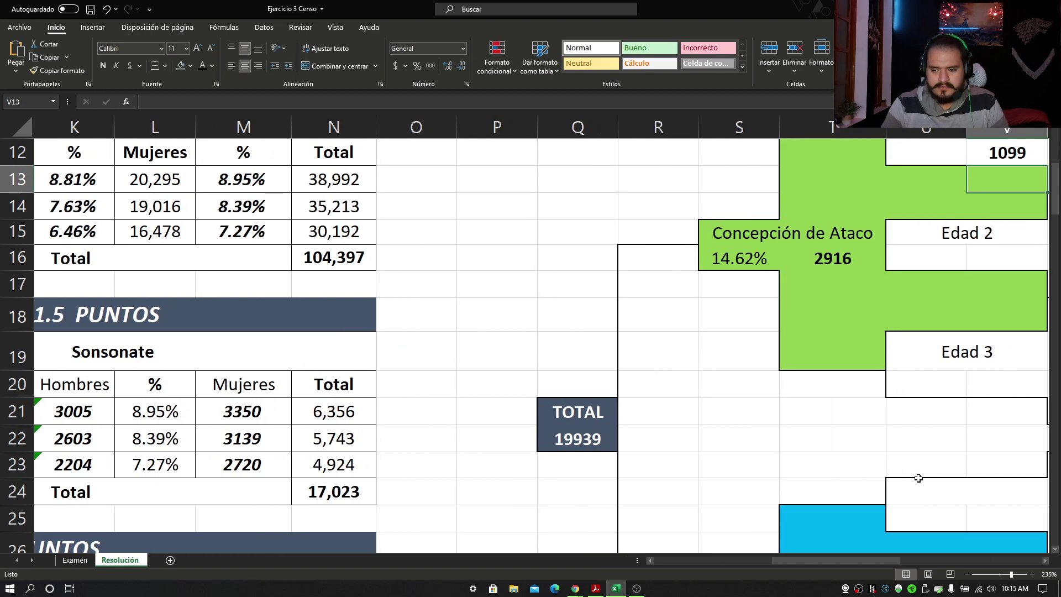
Turn the hidden Edad 2 total in V16 black and re-enter it as =G30 from the municipality sex percentage table.
scroll(917, 478, "up", 1)
left_click_drag(865, 565, 889, 563)
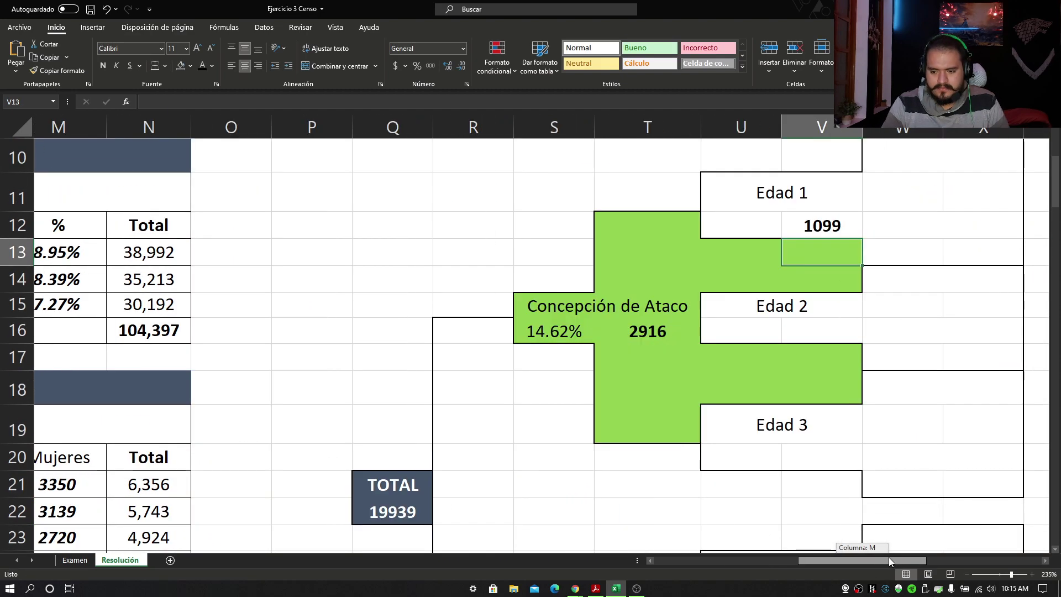
left_click(840, 333)
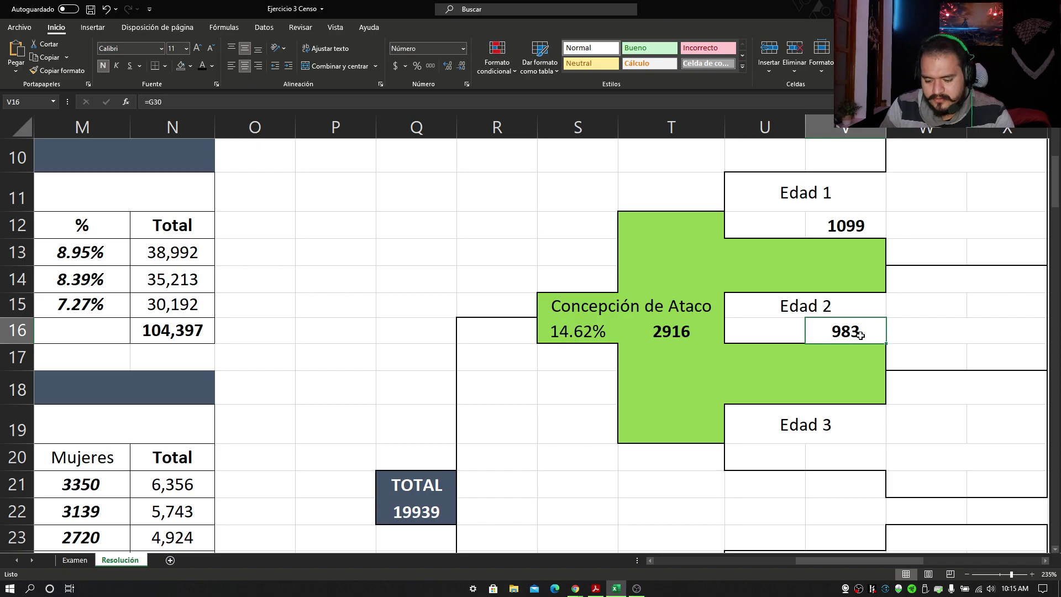
type("=")
left_click_drag(829, 560, 697, 564)
scroll(632, 488, "down", 1)
scroll(632, 489, "down", 3)
left_click(605, 446)
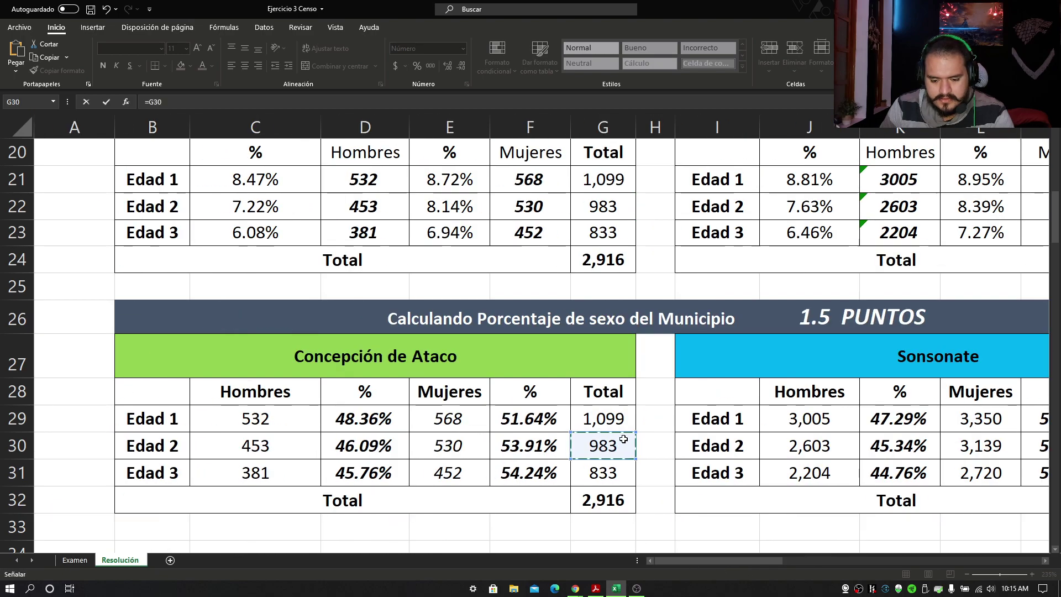
key("Return")
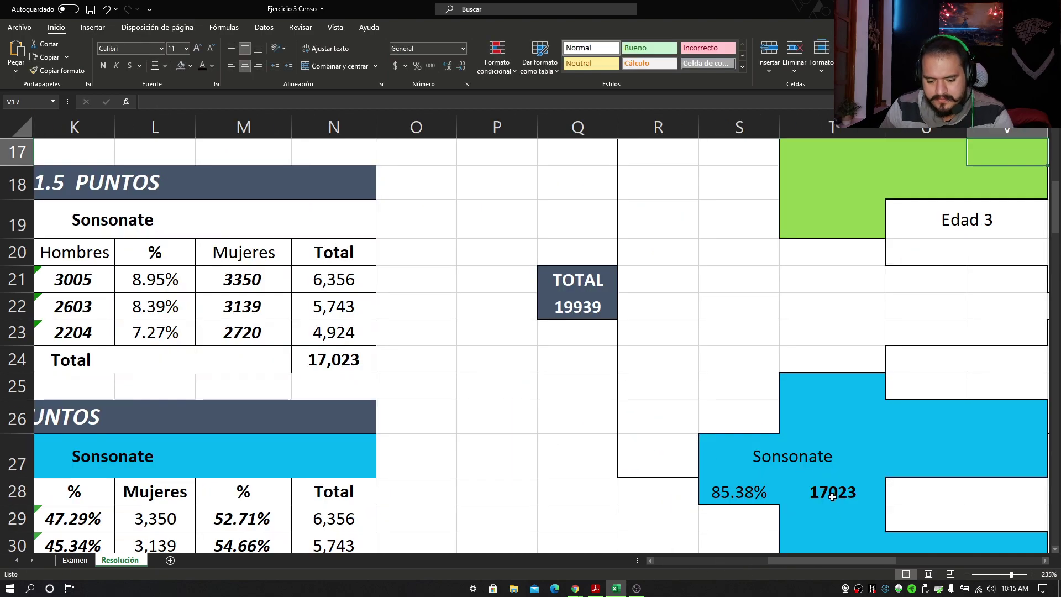
Apply the black font colour to the hidden Edad 3 total in V20 of the Concepción de Ataco branch.
left_click_drag(881, 562, 916, 560)
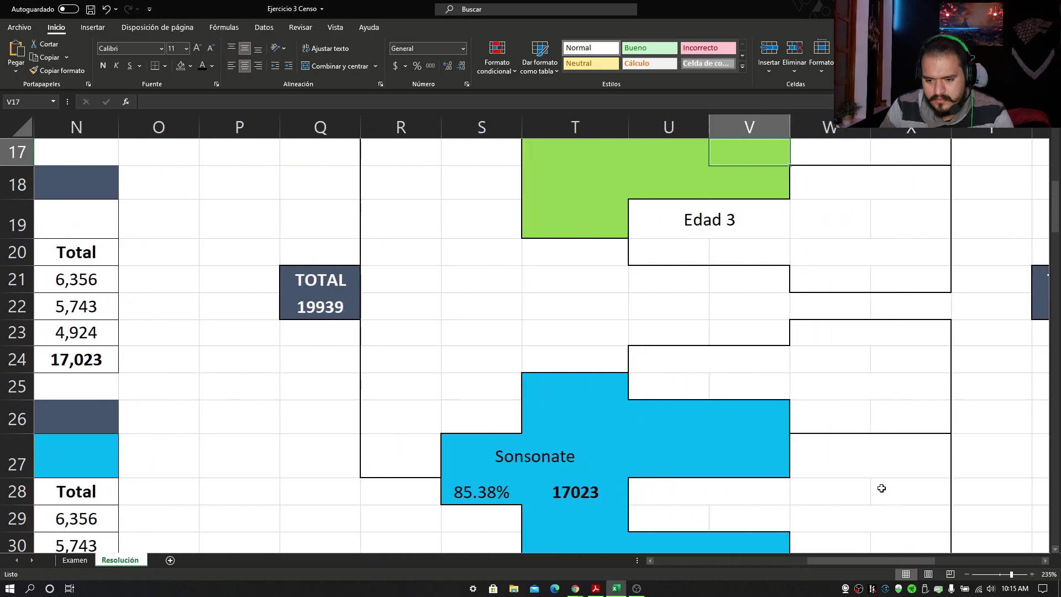
scroll(781, 241, "up", 1)
left_click(751, 302)
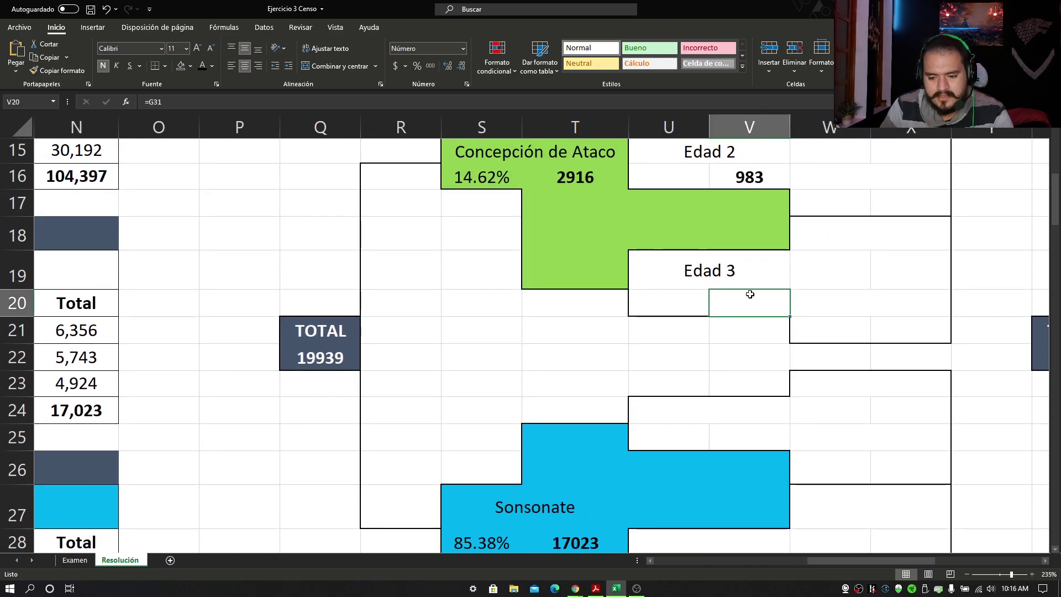
left_click(203, 65)
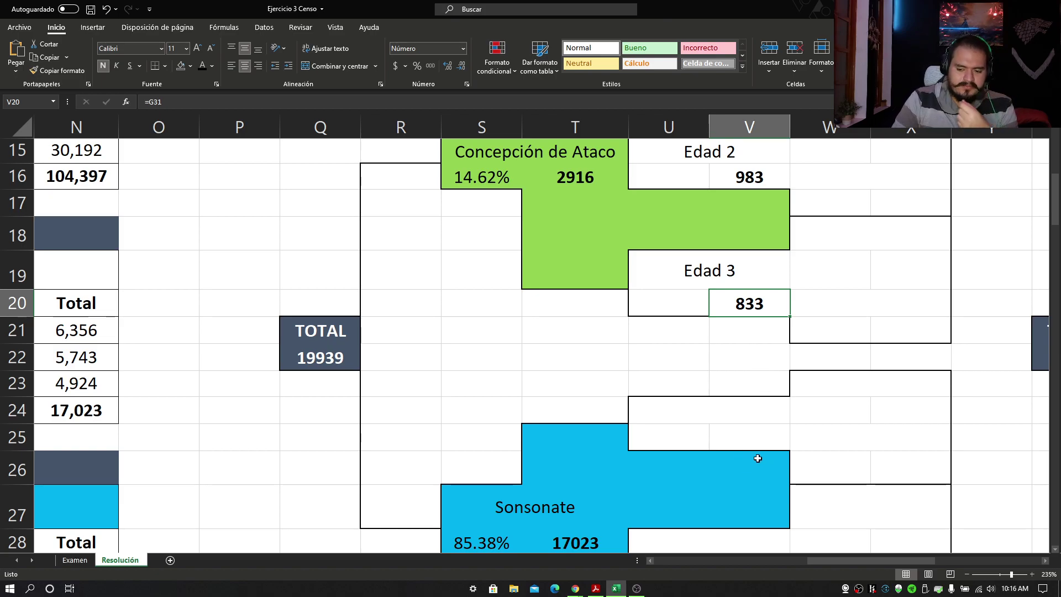
Apply the black font colour to the Edad 1 percentage in U12 and check its formula =V12/T16.
scroll(757, 458, "up", 2)
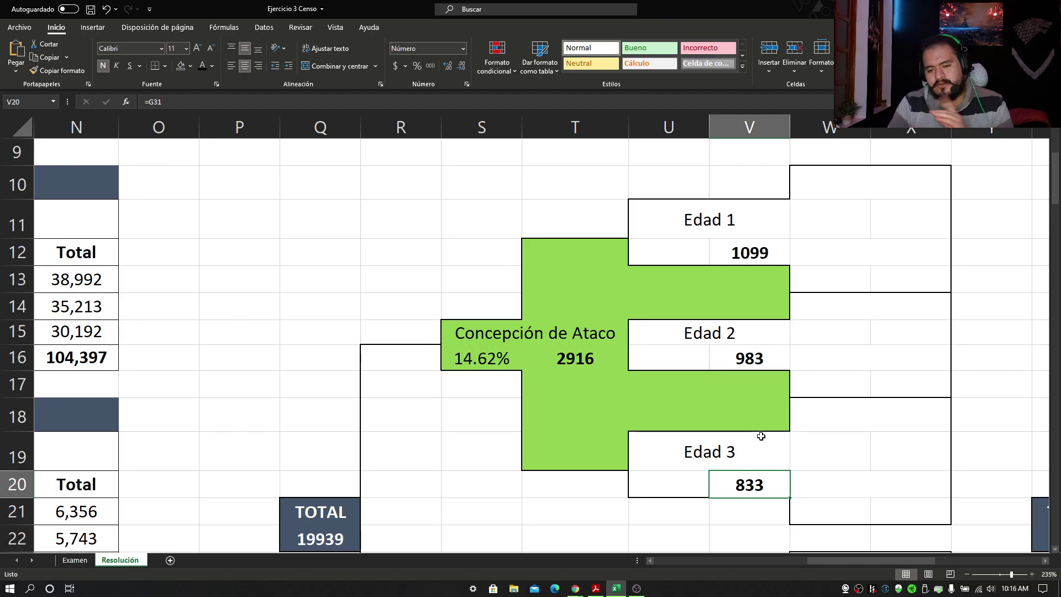
left_click(663, 254)
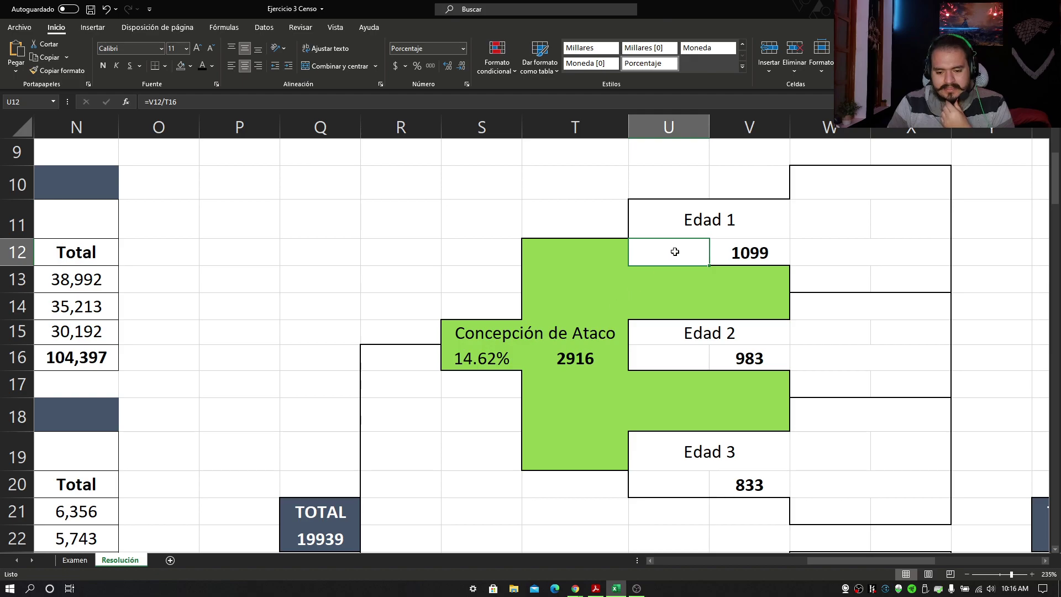
left_click(207, 69)
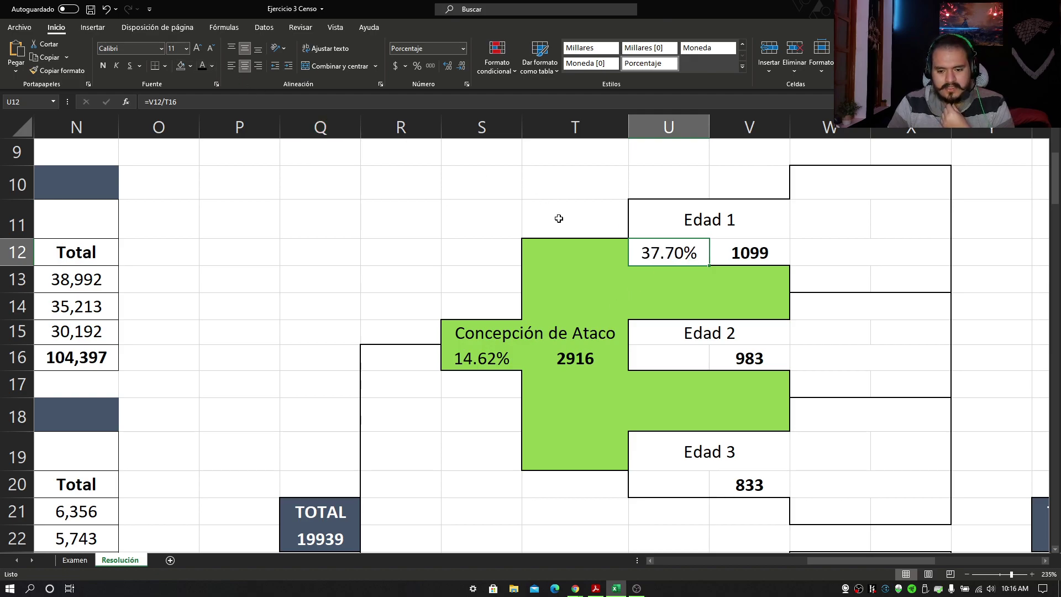
double_click(681, 249)
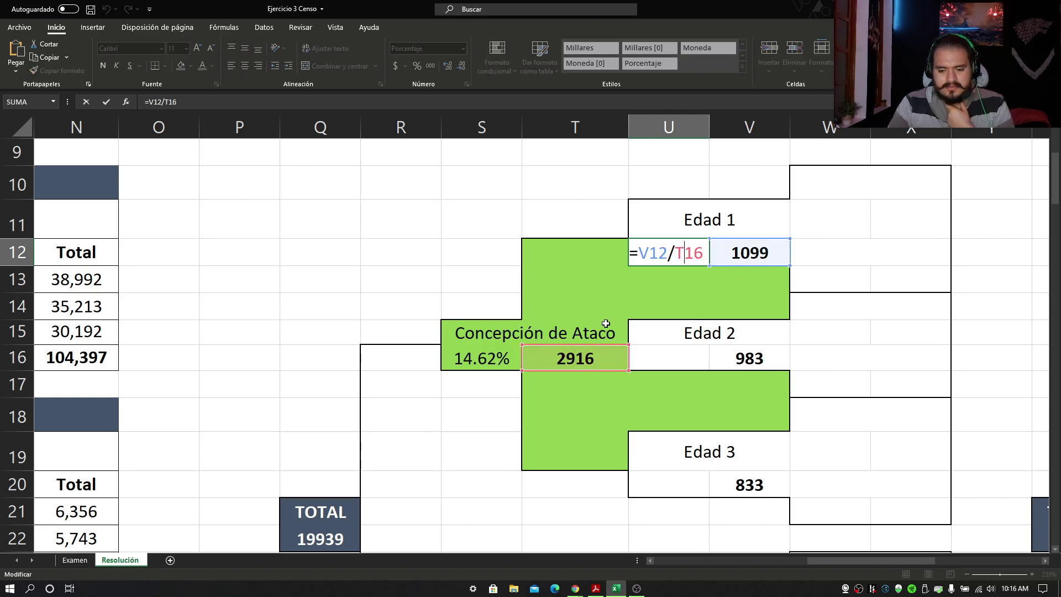
key("Return")
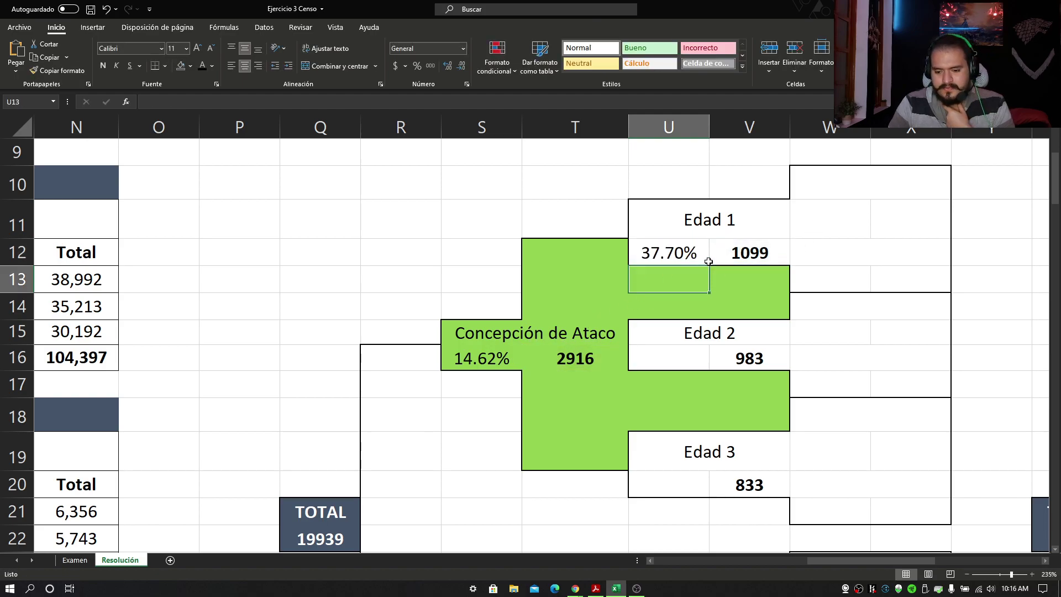
Apply the black font colour to the Edad 2 and Edad 3 percentages in U16 and U20, and check the U20 formula =V20/T16.
left_click(702, 351)
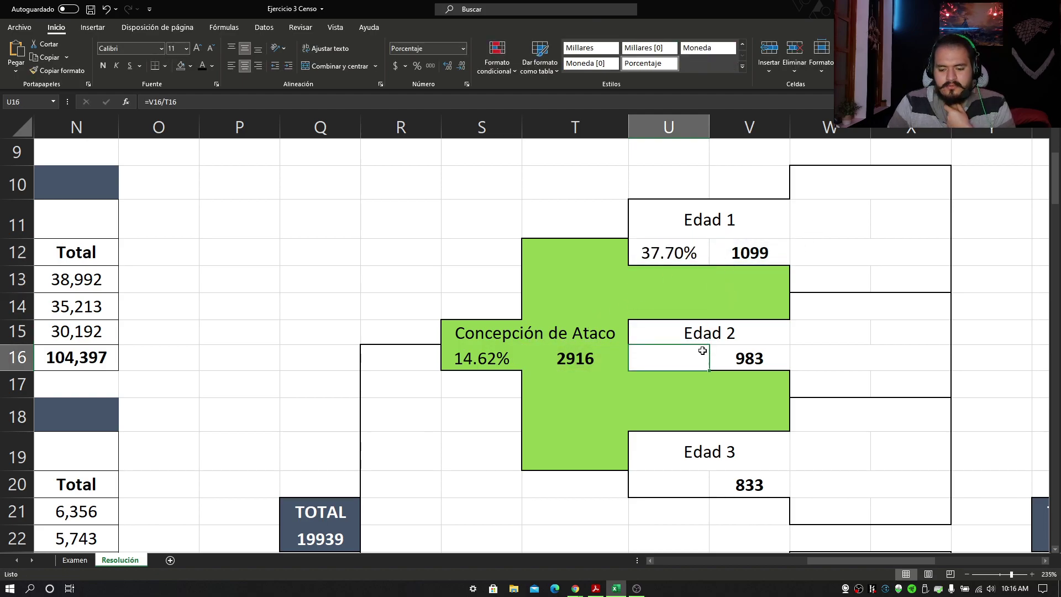
left_click(203, 67)
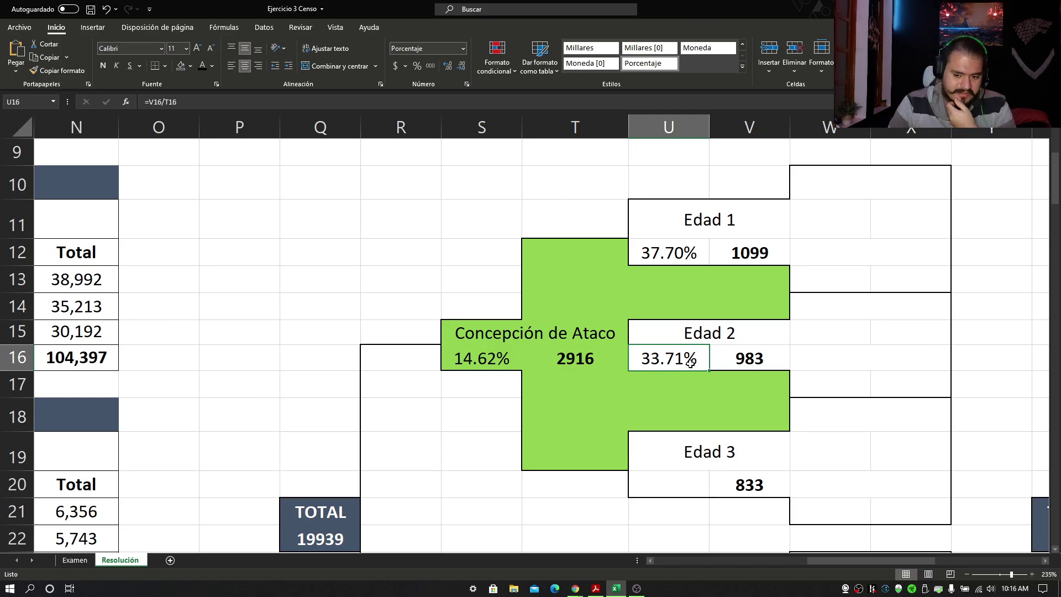
left_click(688, 485)
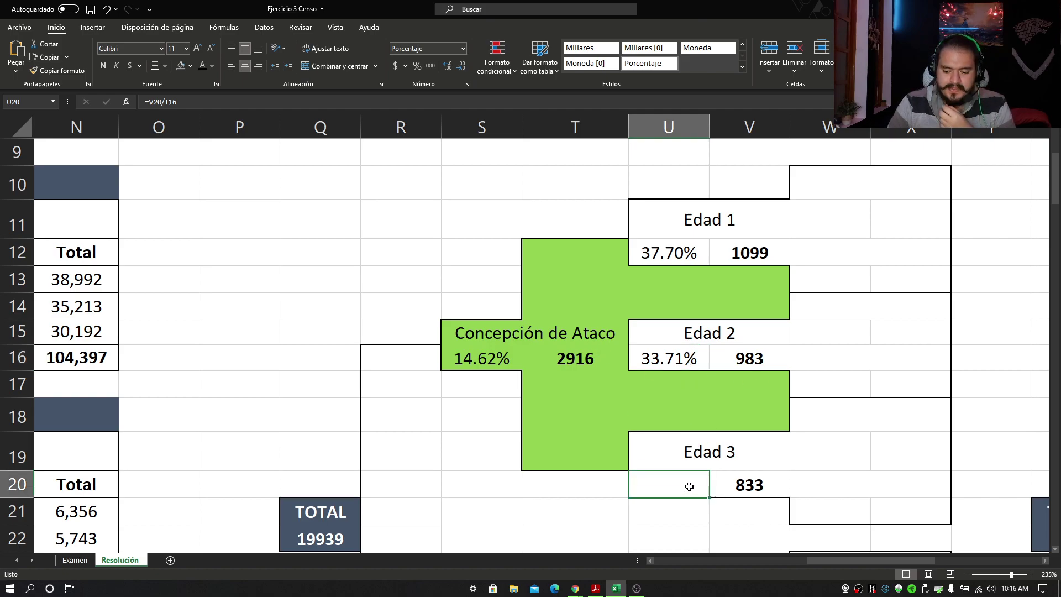
left_click(207, 66)
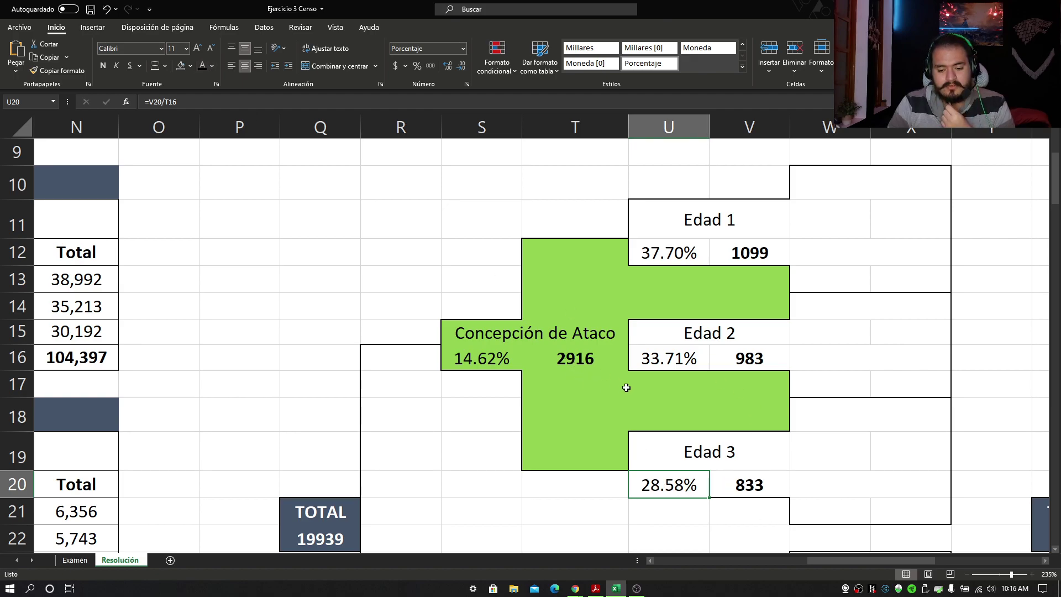
double_click(674, 481)
key("Return")
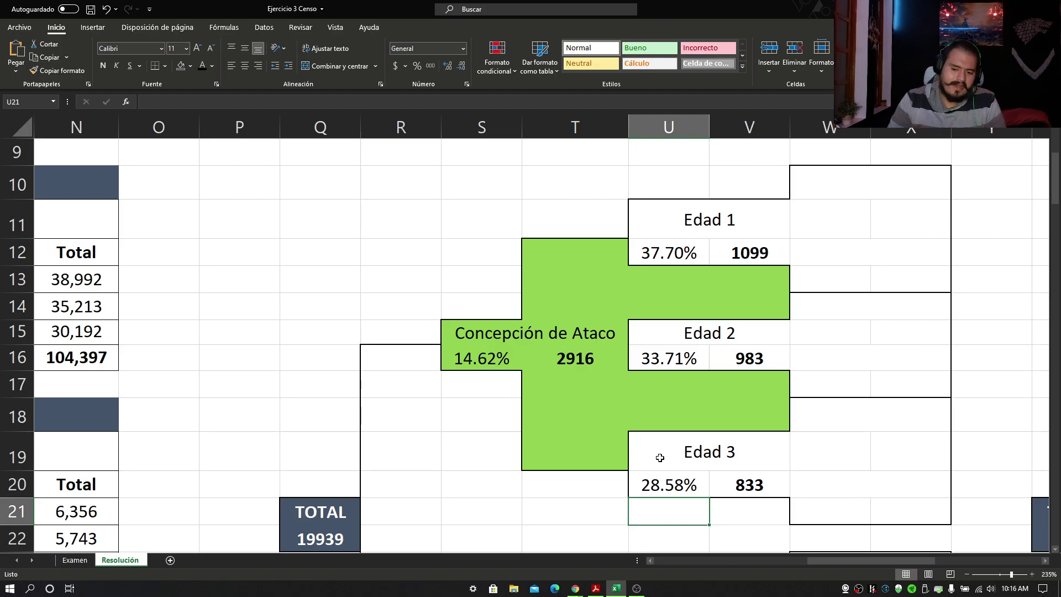
Show the Edad 1 sex labels in black font: Hombres in W10 and Mujeres (=$E$28) in W12.
left_click(839, 193)
left_click(848, 253)
left_click_drag(857, 182, 873, 518)
left_click(882, 192)
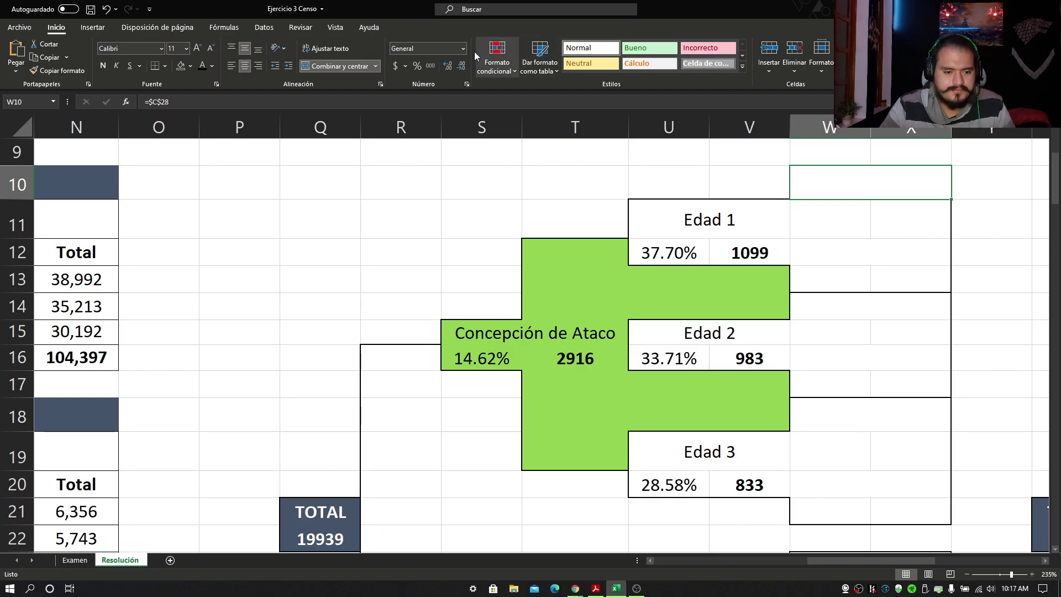
left_click(860, 252)
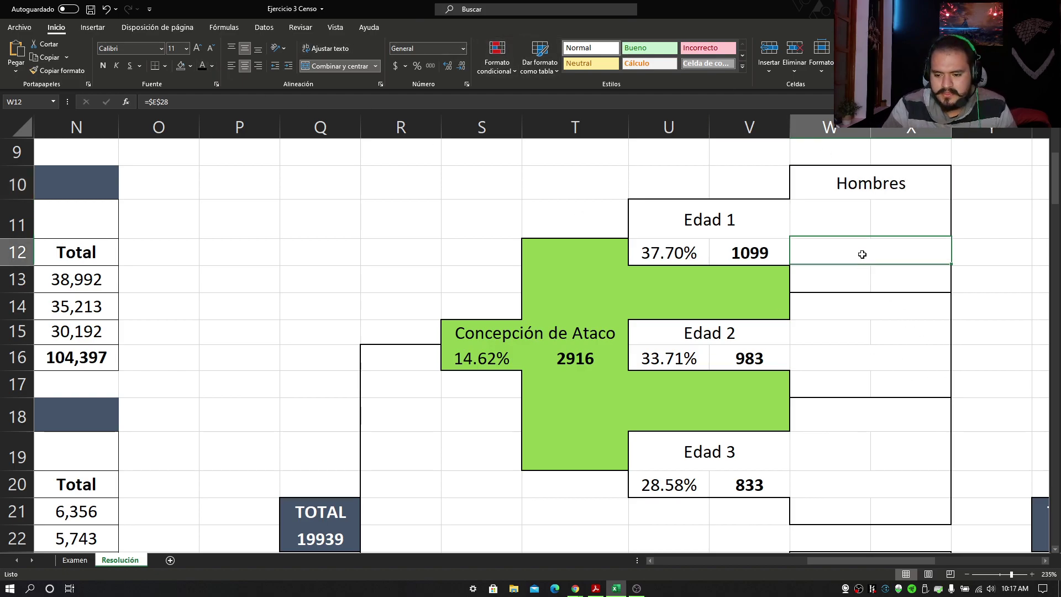
type("=$E$28")
key("ctrl+Return")
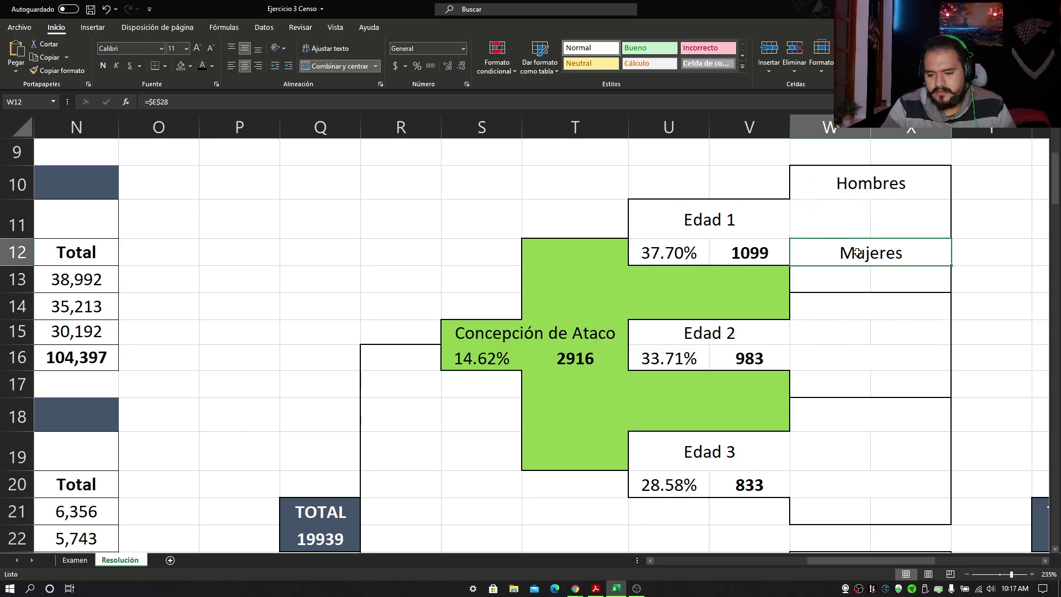
Apply the black font colour to the Edad 1 Hombres and Mujeres counts in X11 and X13, and select both values for comparison.
left_click(905, 219)
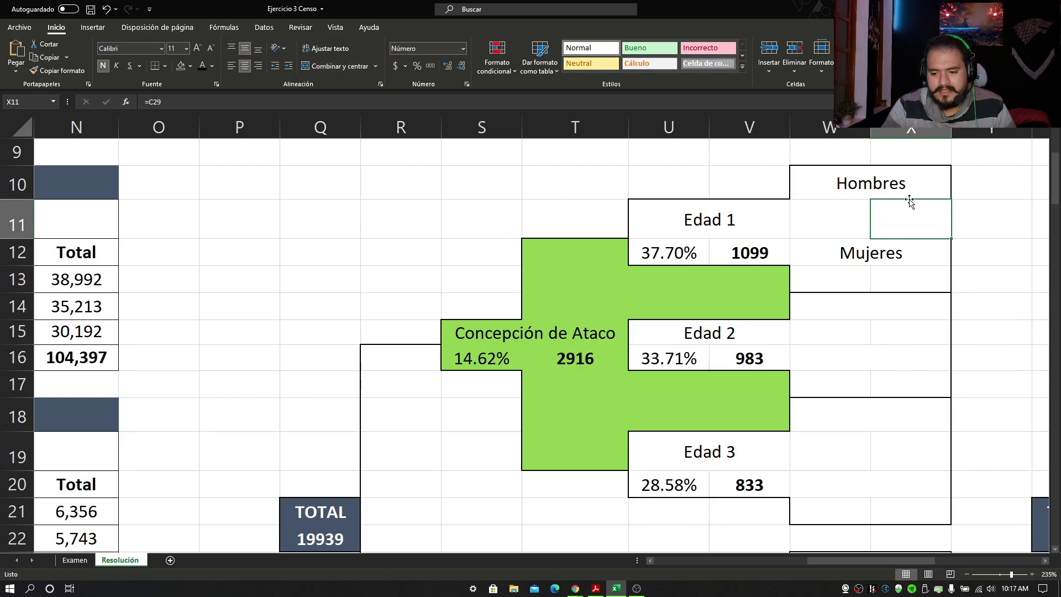
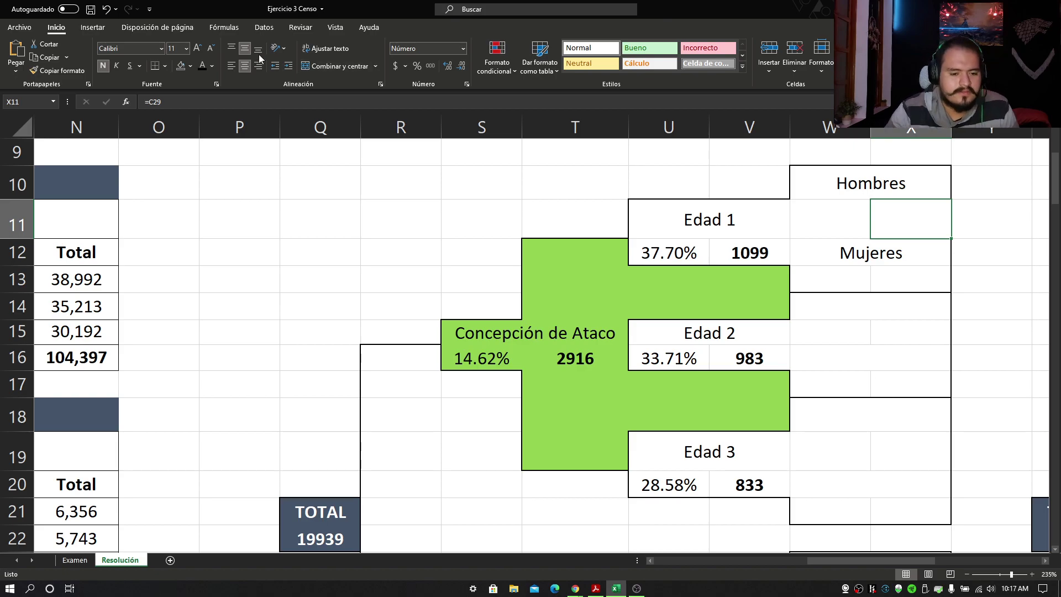
left_click(202, 65)
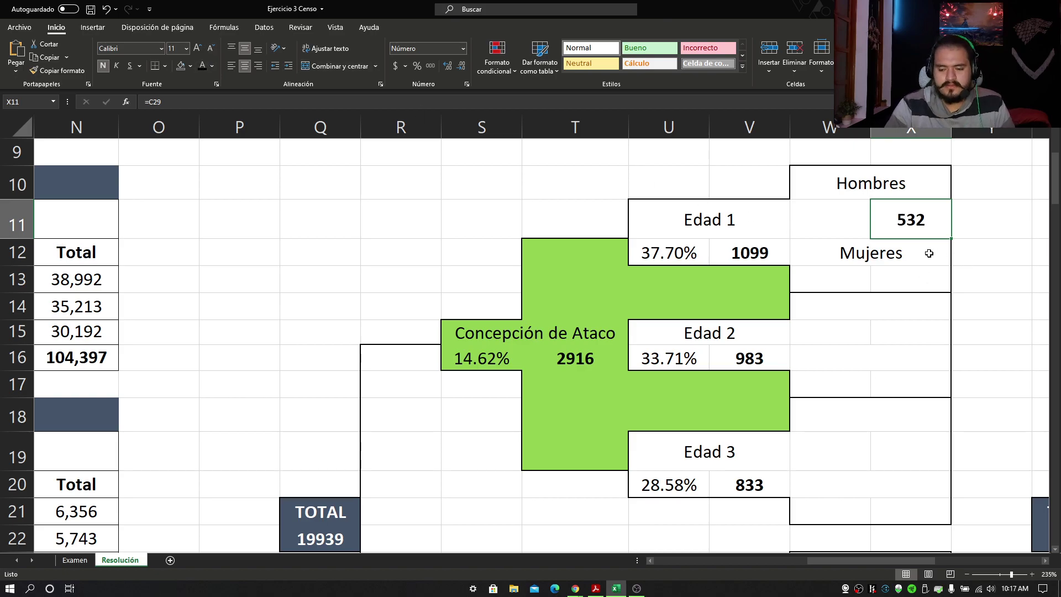
left_click(923, 273)
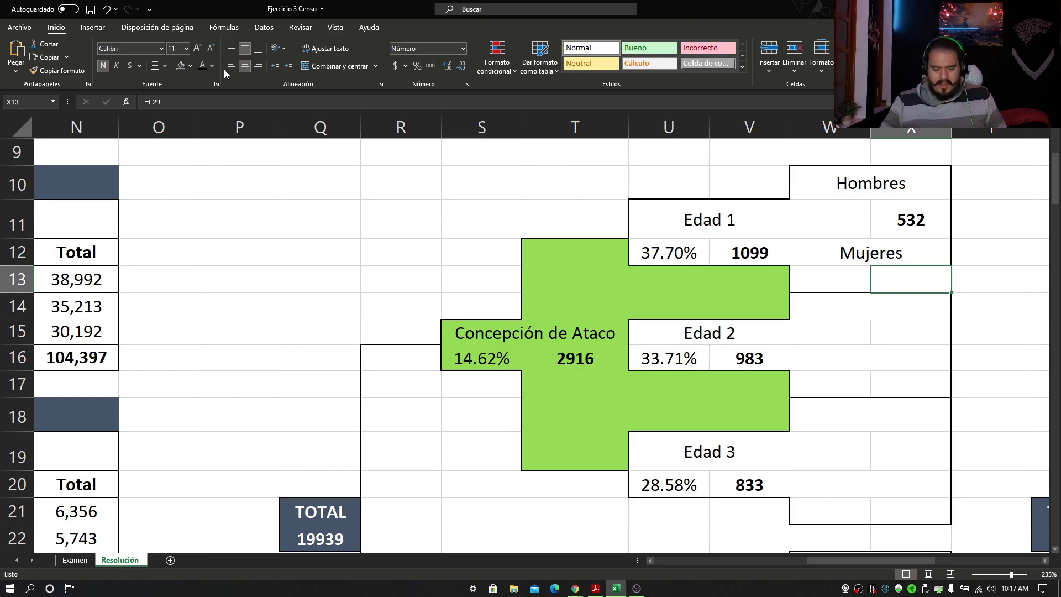
left_click(204, 71)
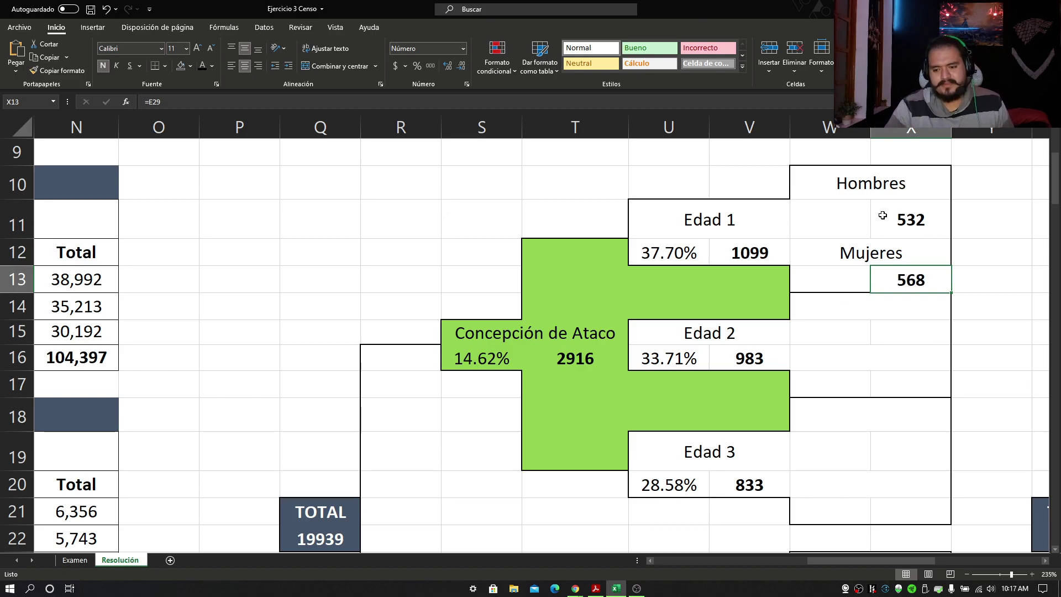
left_click_drag(882, 215, 927, 266)
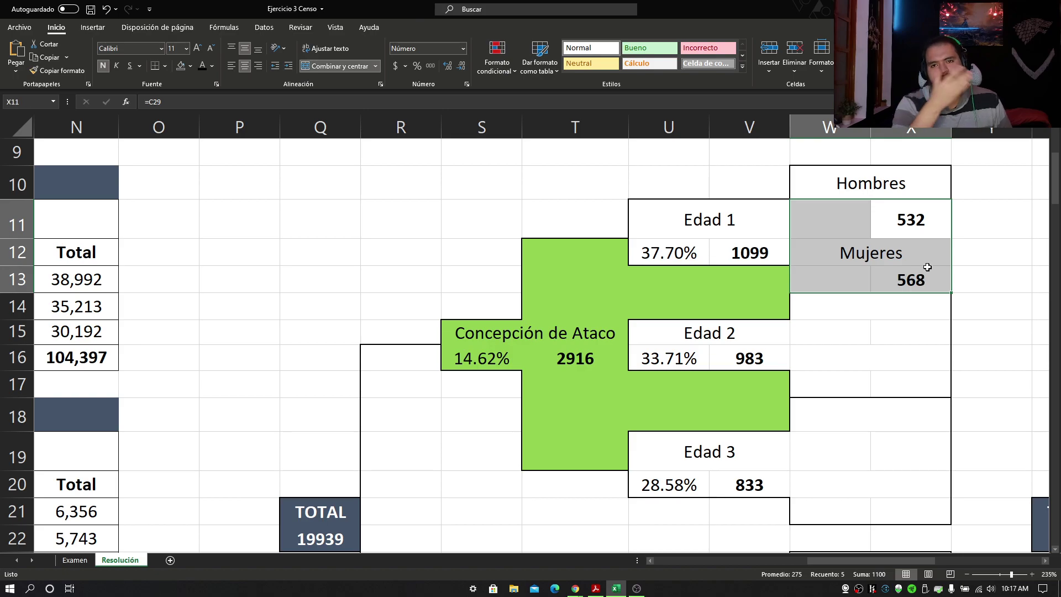
Check the Edad 1 Hombres and Mujeres counts for Concepción de Ataco in D21 and F21 against their linked cells C29 and E29.
left_click_drag(900, 558, 713, 558)
scroll(683, 534, "down", 2)
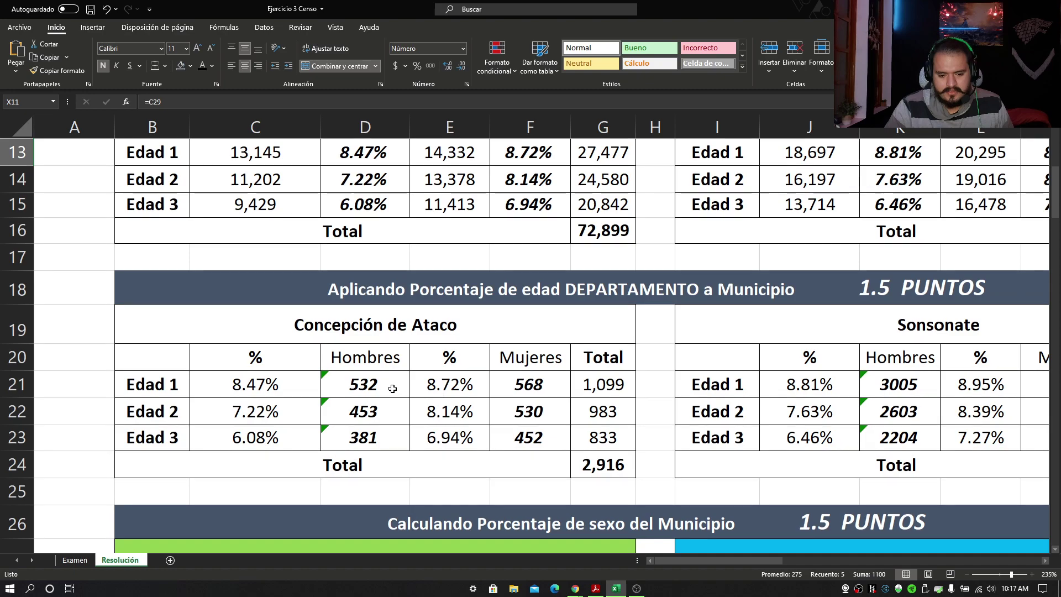
left_click(374, 384)
left_click(520, 376)
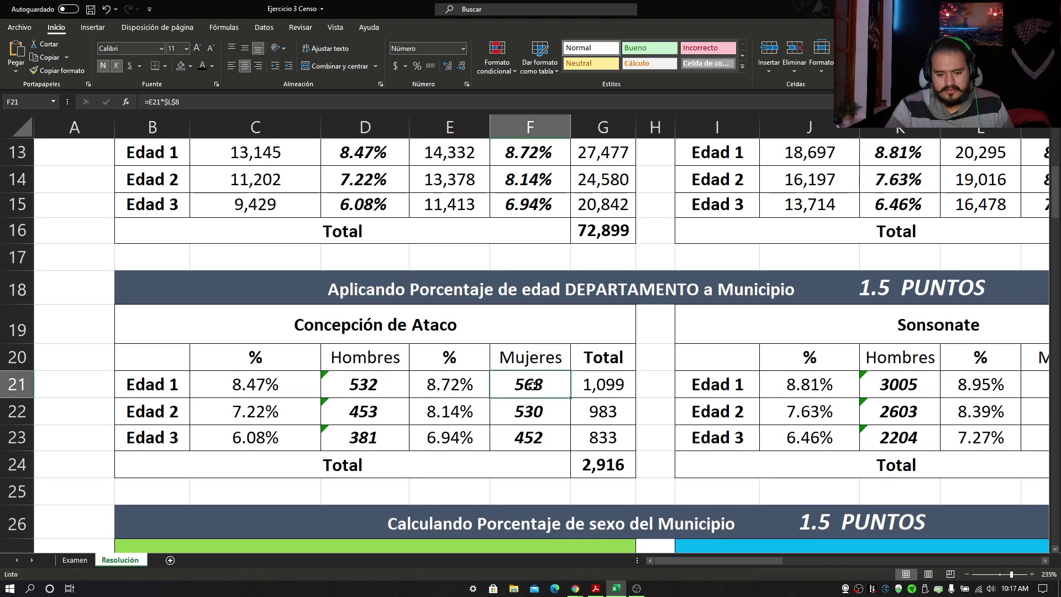
scroll(332, 471, "down", 2)
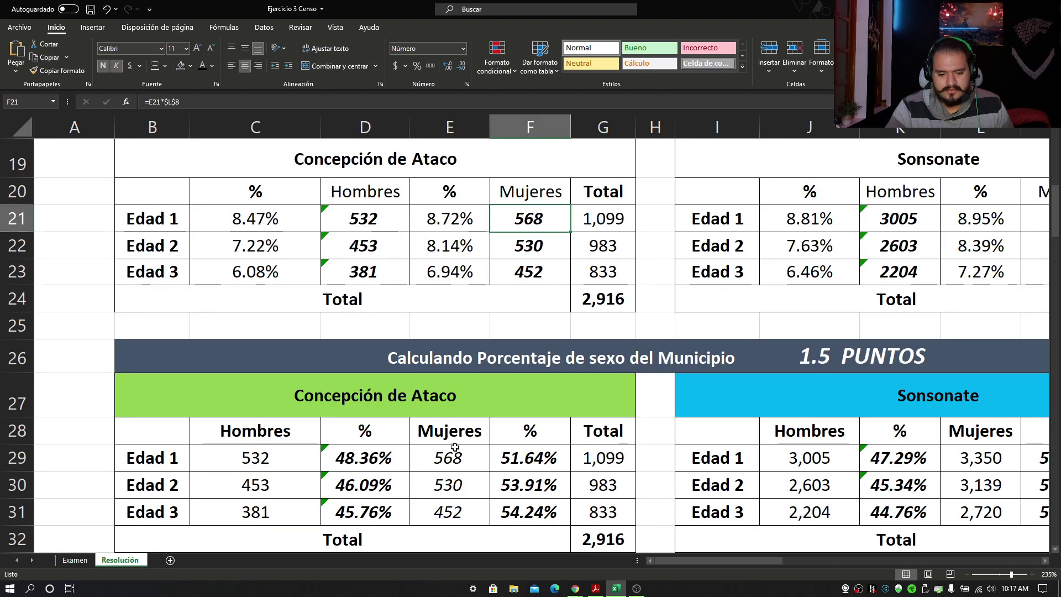
left_click(256, 457)
left_click(418, 455)
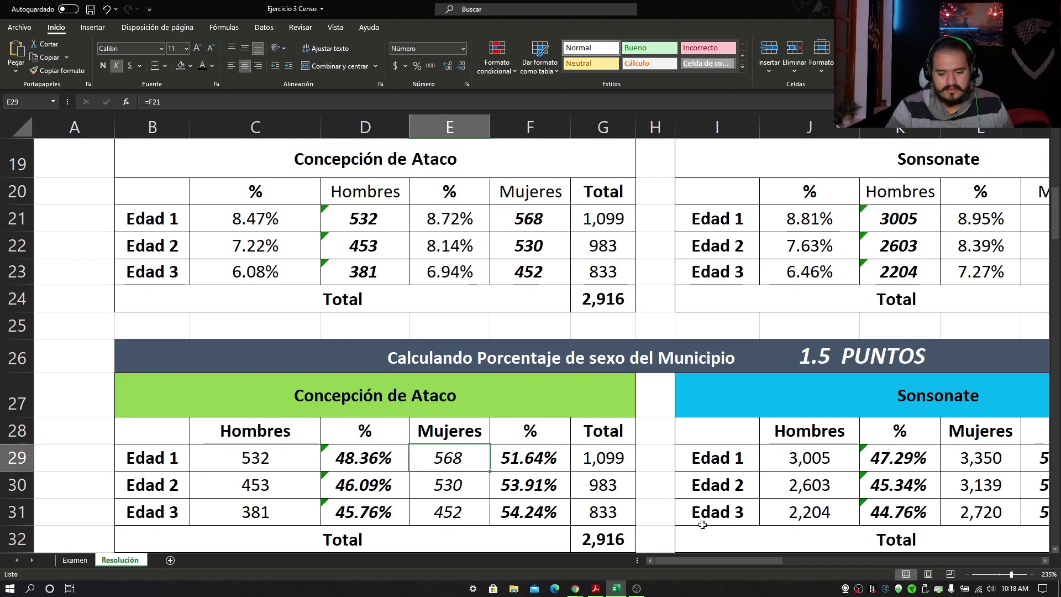
Apply the black font colour to the Edad 1 Hombres percentage in W11 (=X11/V12) of the Concepción de Ataco tree.
left_click_drag(779, 559, 990, 557)
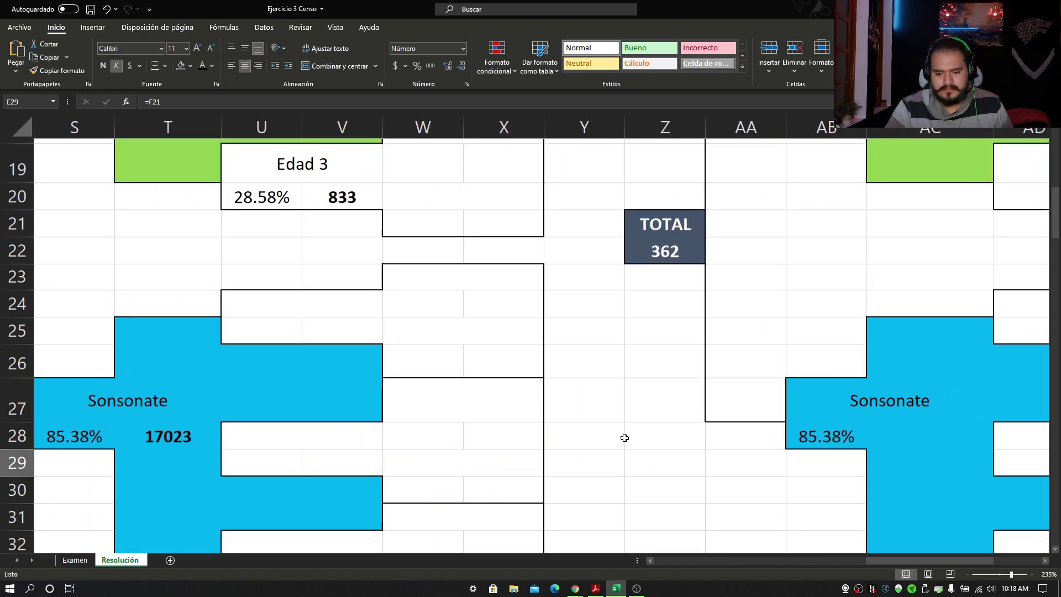
scroll(621, 461, "up", 3)
scroll(553, 387, "up", 1)
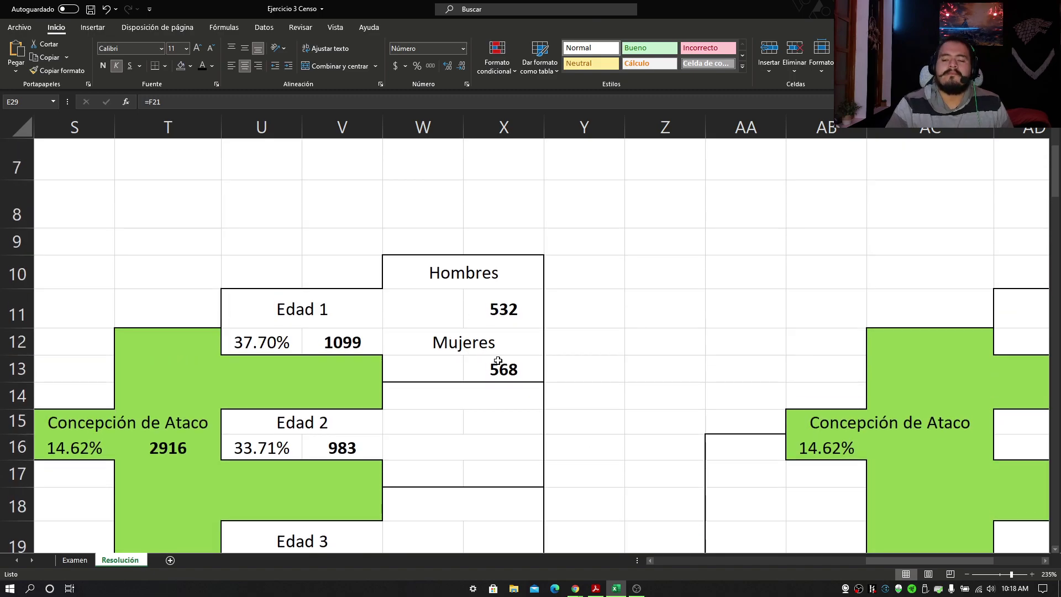
scroll(497, 360, "down", 1)
left_click(453, 218)
left_click(502, 224)
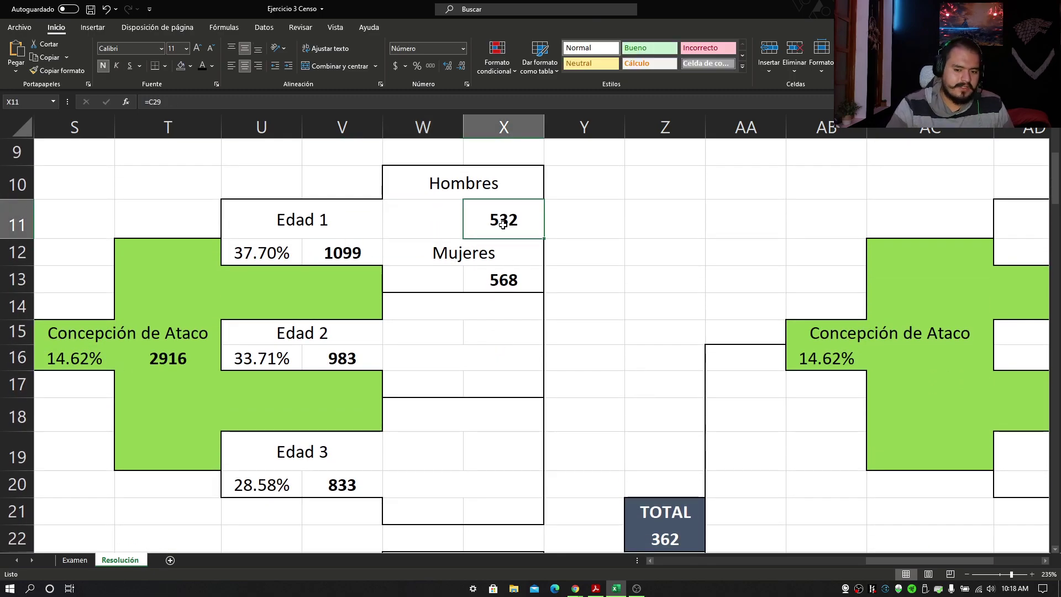
left_click(350, 250)
left_click(441, 230)
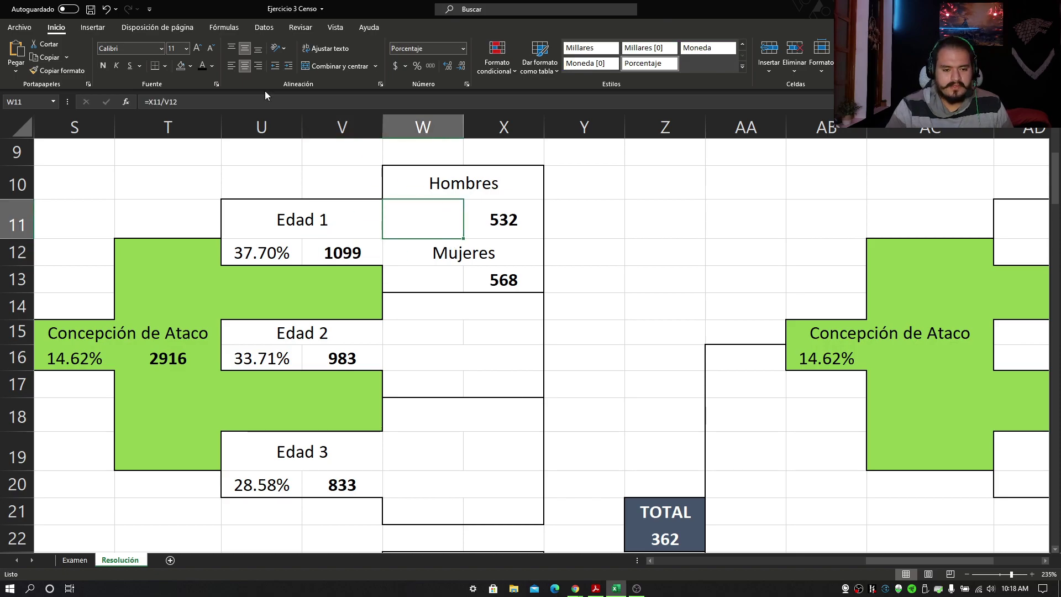
left_click(202, 66)
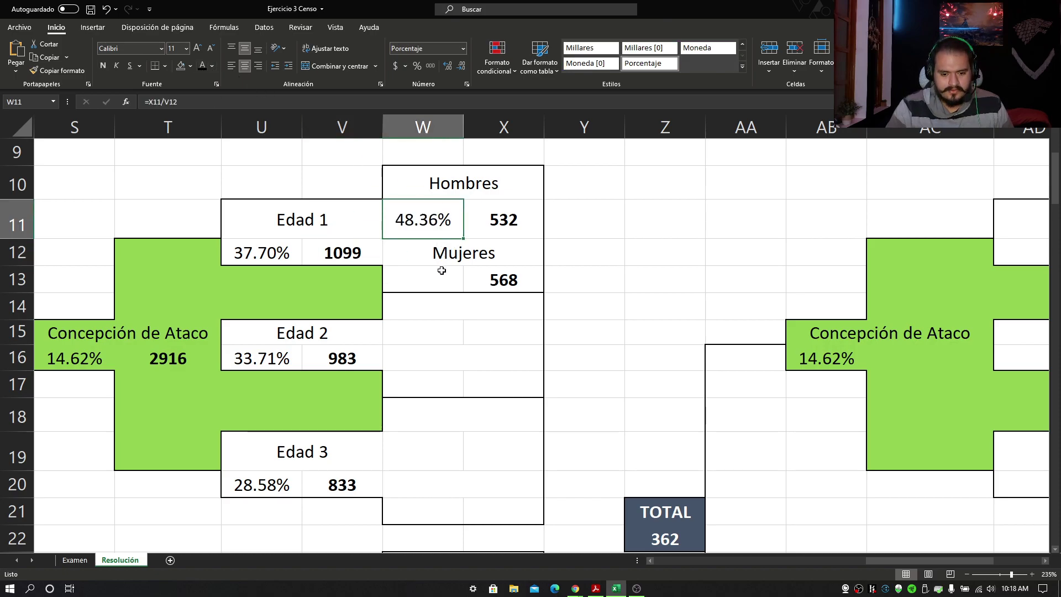
Check the Edad 1 Mujeres percentage formula =X13/V12 in W13 and apply the black font colour to it.
left_click(441, 270)
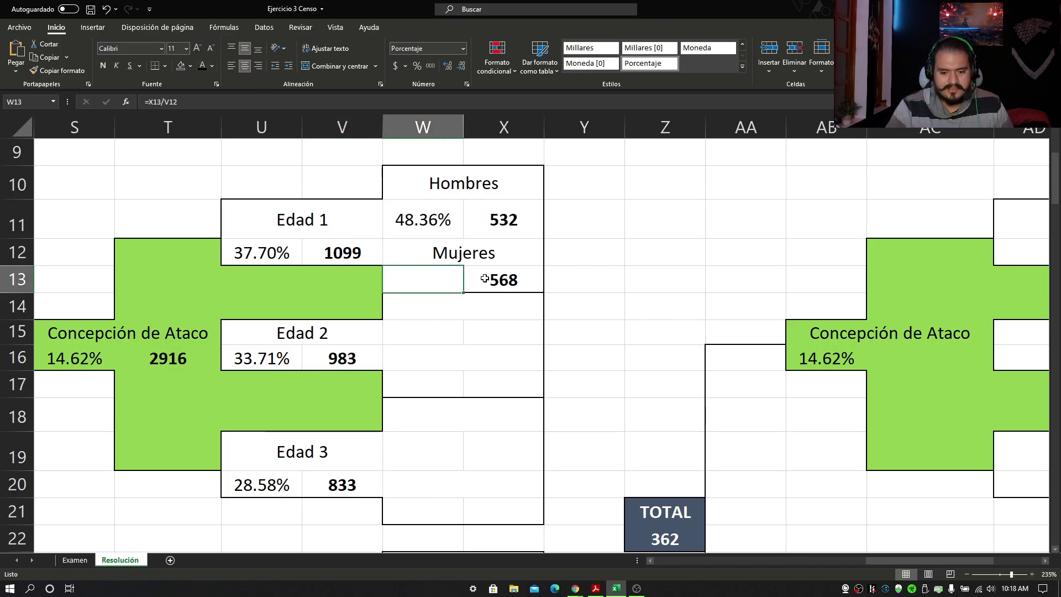
left_click(370, 240)
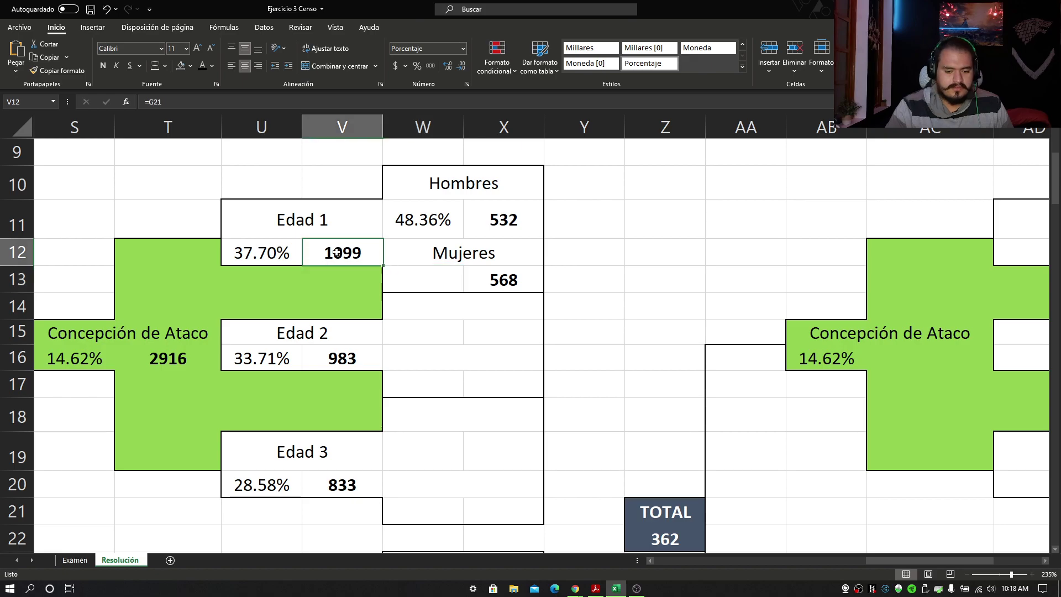
left_click(452, 268)
left_click(201, 68)
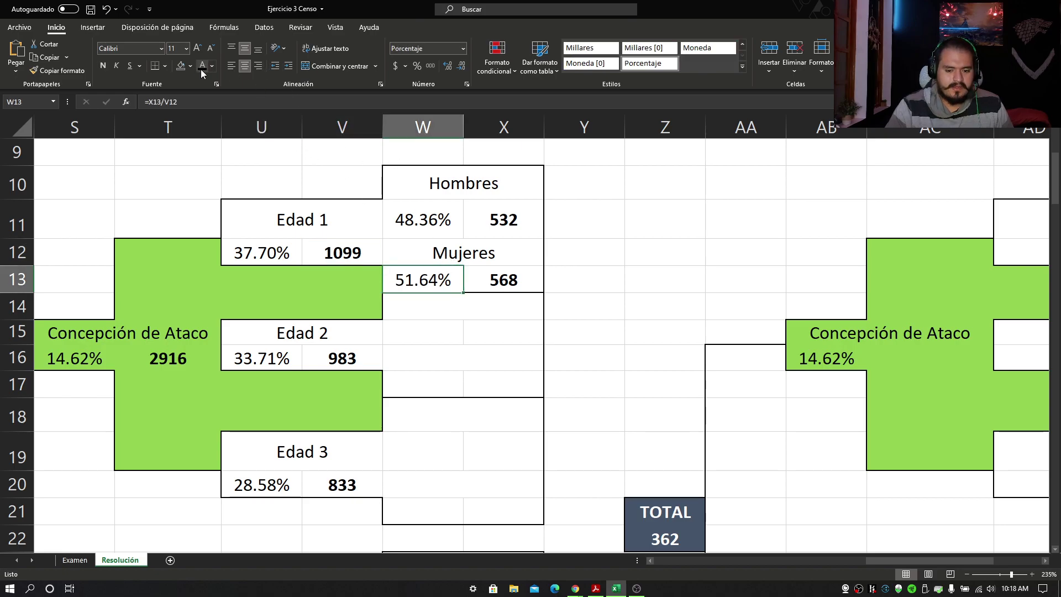
Compare the Edad 1 Hombres and Mujeres percentages and counts in W11:X13 with the Edad 1 total in V12.
left_click_drag(423, 221, 442, 279)
left_click(426, 248)
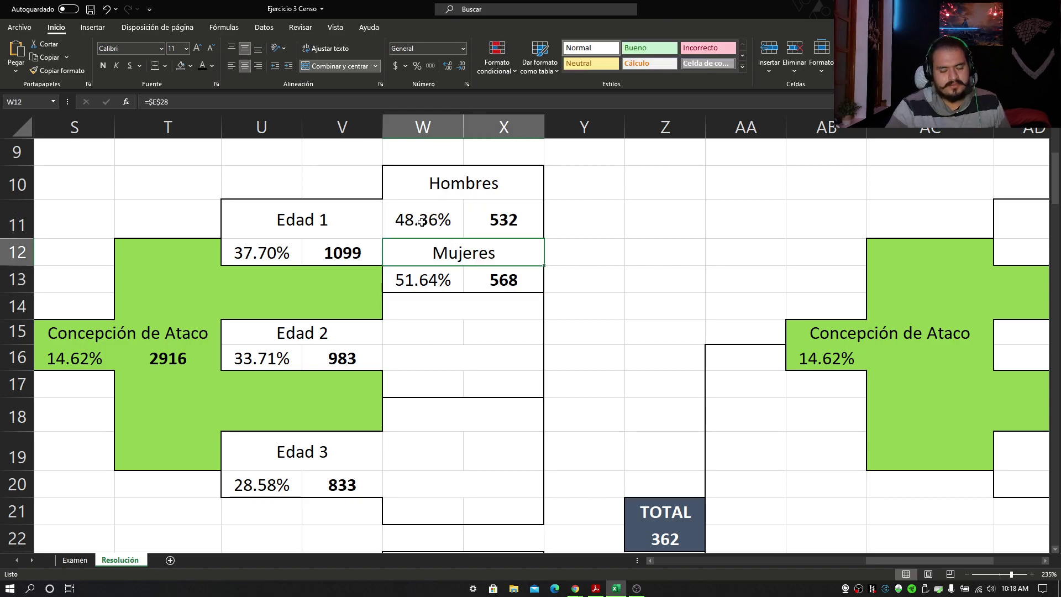
left_click(515, 220)
left_click(504, 276)
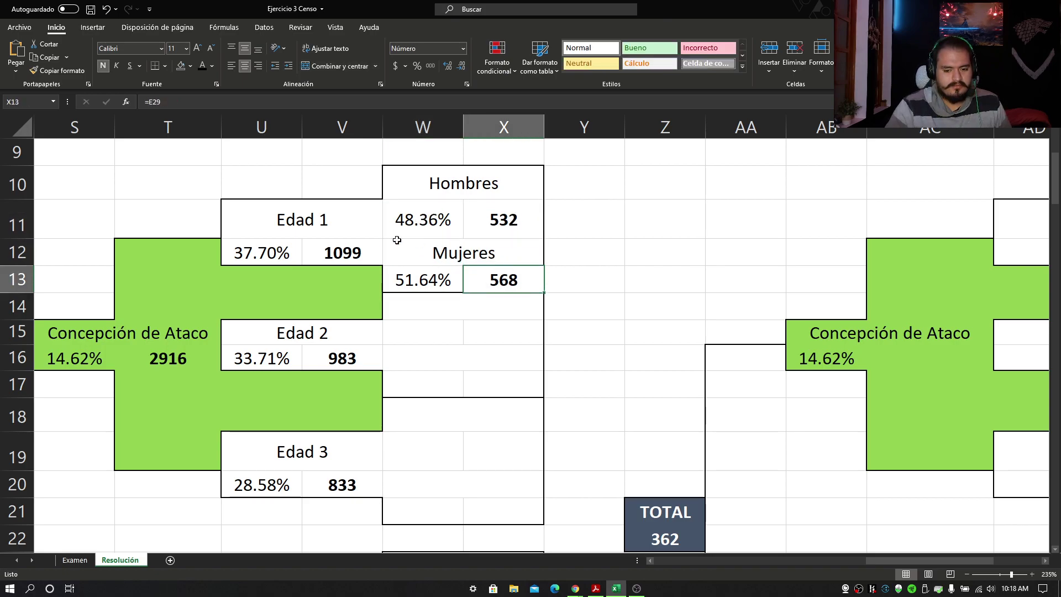
left_click(351, 258)
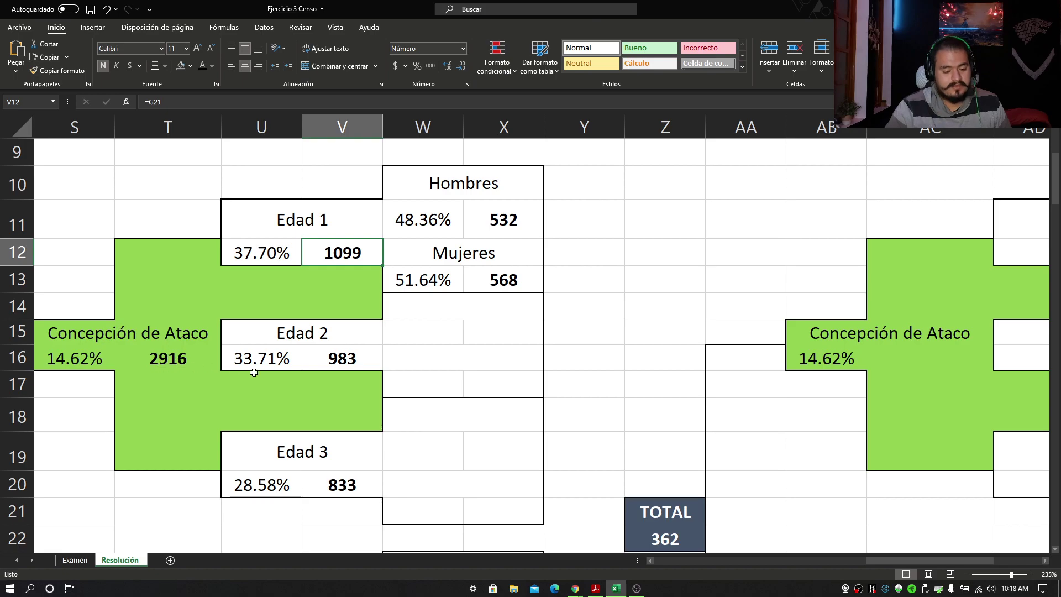
left_click(645, 337)
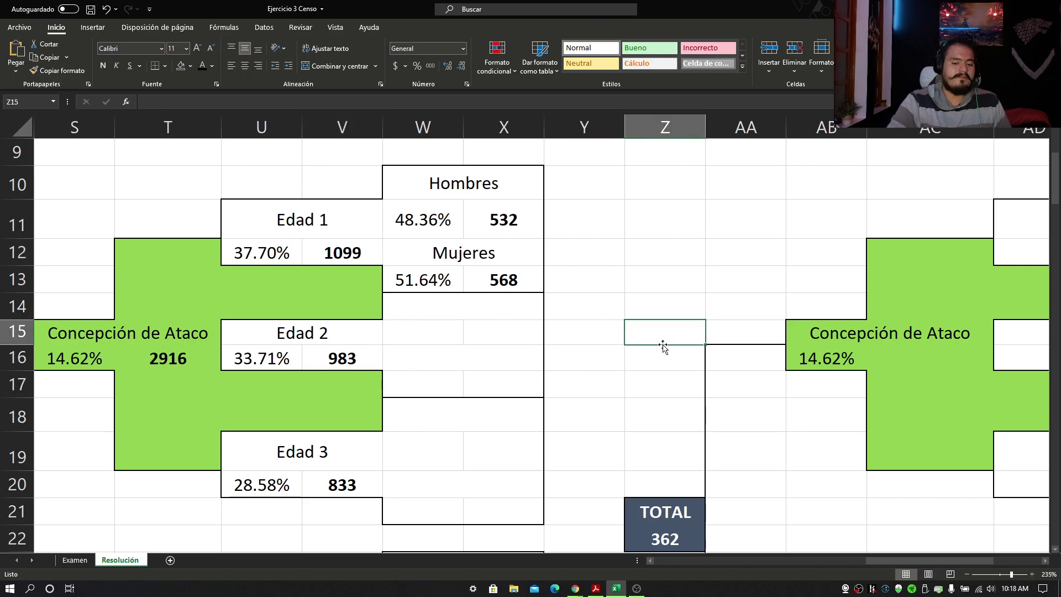
Apply the black font colour to the Hombres and Mujeres labels of Edad 2 (W14, W16) and Edad 3 (W18, W20).
left_click(484, 302)
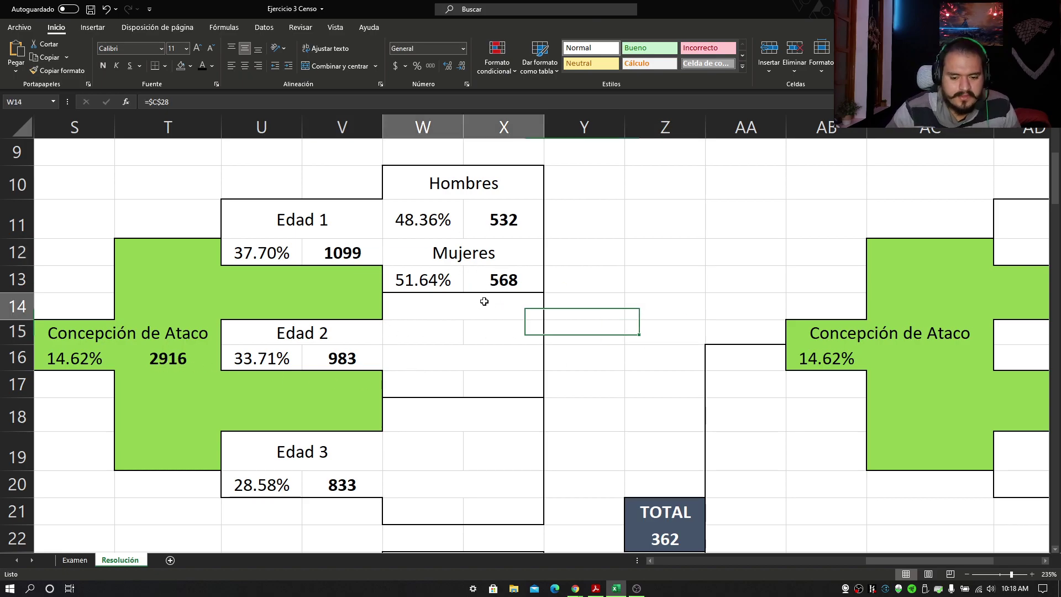
left_click(203, 66)
left_click(440, 351)
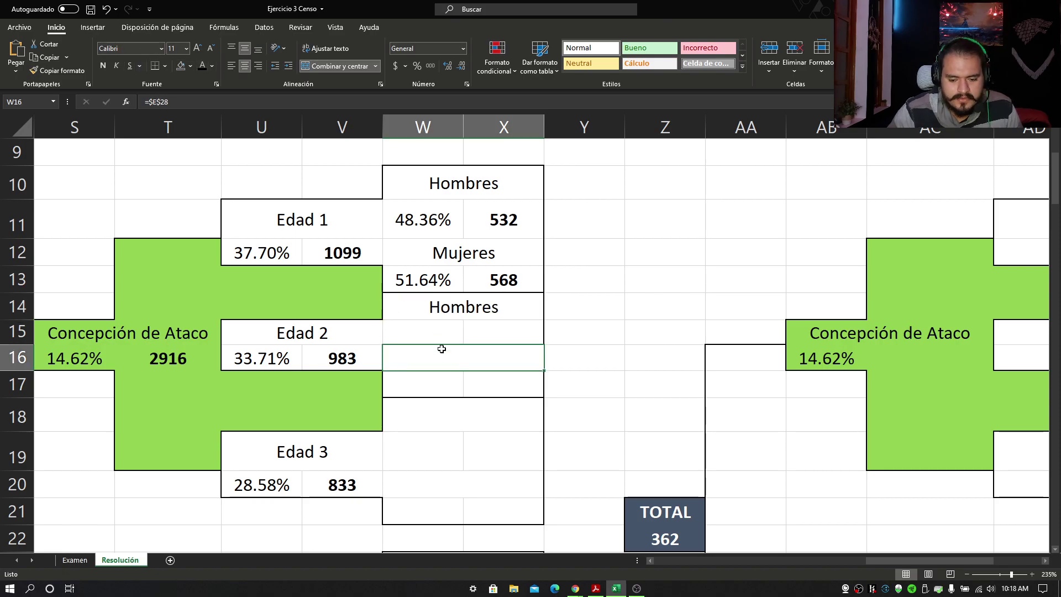
left_click(203, 66)
left_click(467, 407)
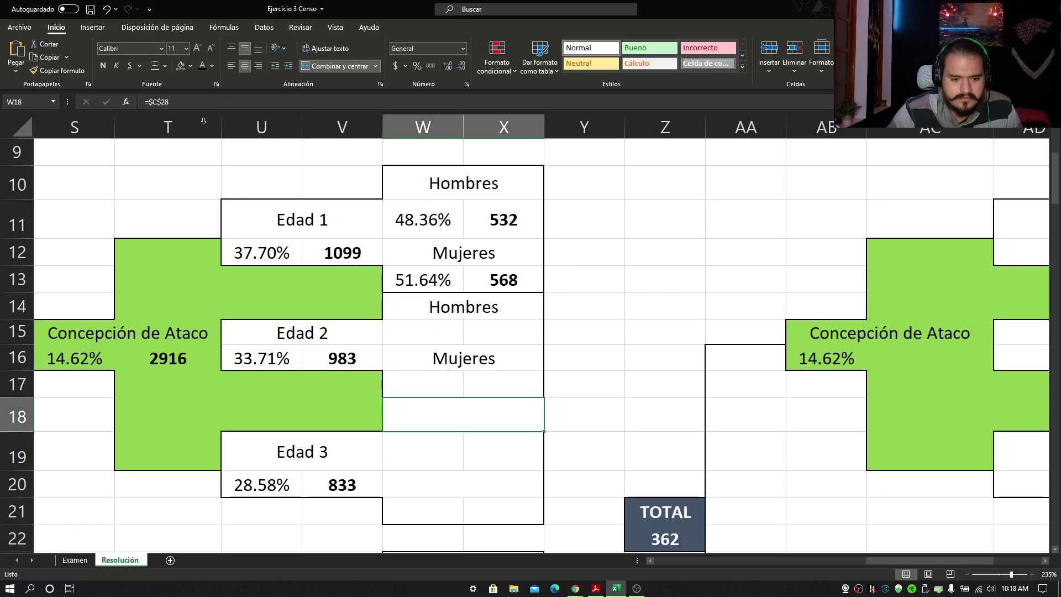
left_click(202, 66)
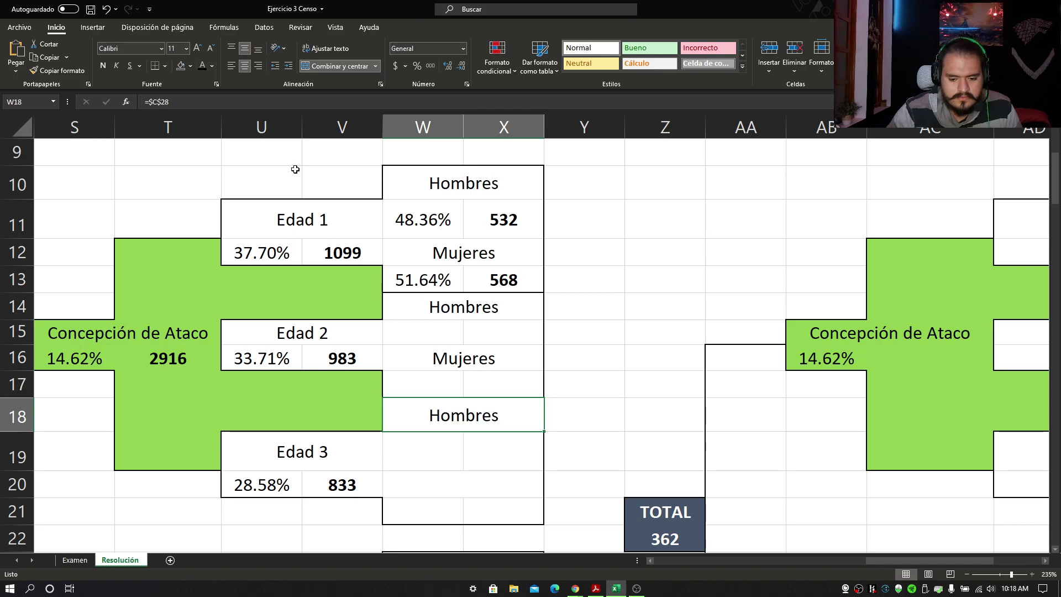
left_click(462, 480)
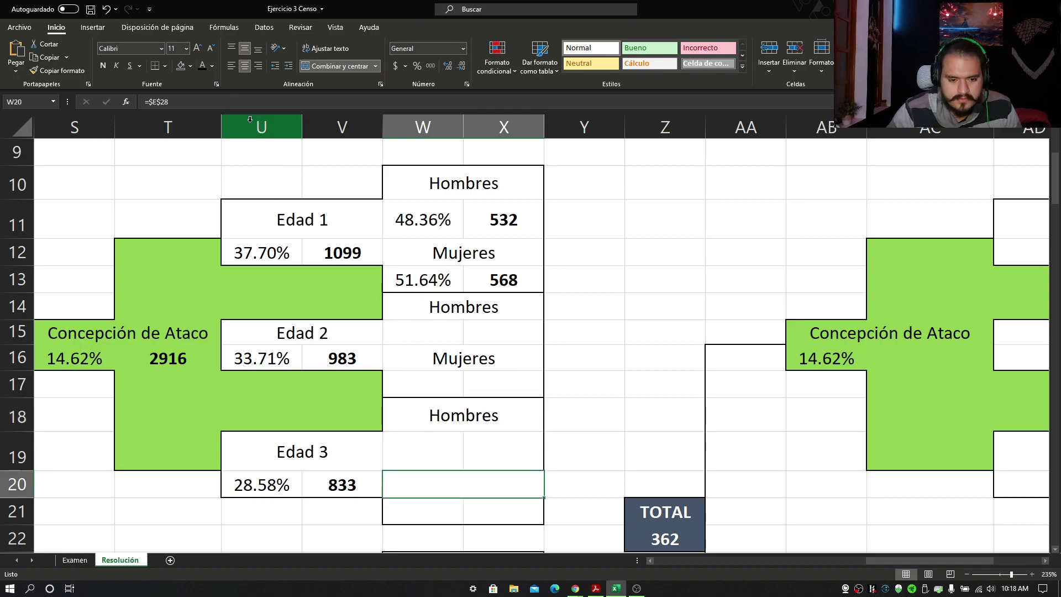
left_click(200, 66)
Apply the black font colour to the Edad 2 Hombres and Mujeres counts in X15 (=C30) and X17 (=E30).
left_click(499, 449)
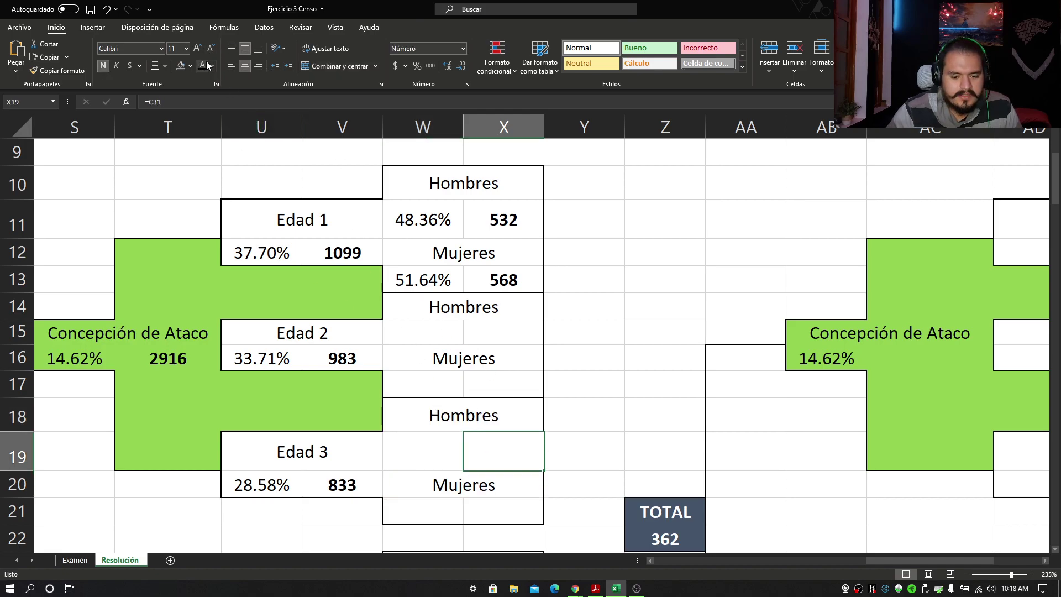
left_click(512, 339)
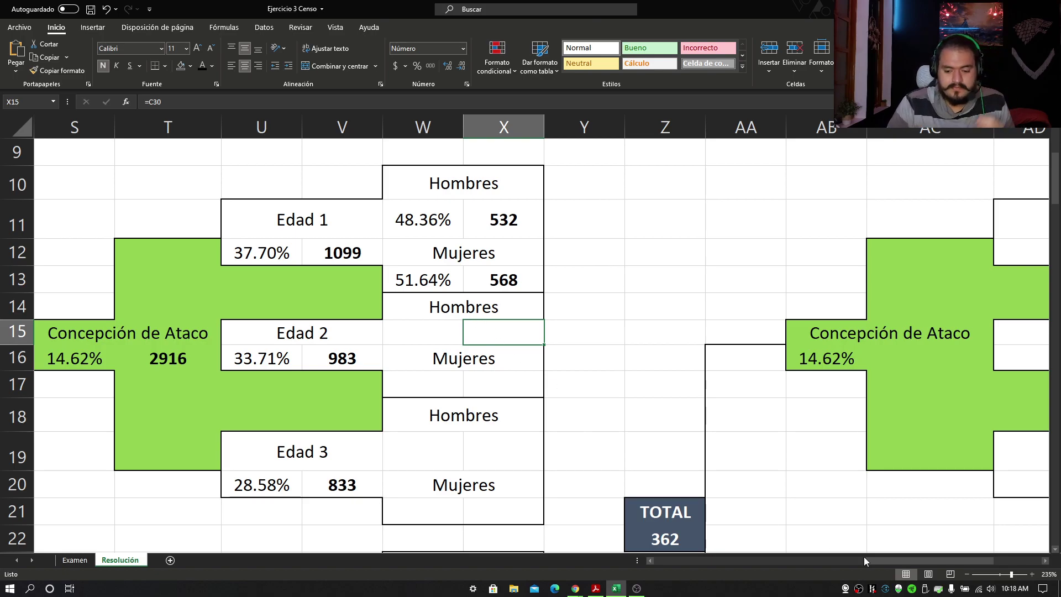
left_click_drag(922, 561, 865, 563)
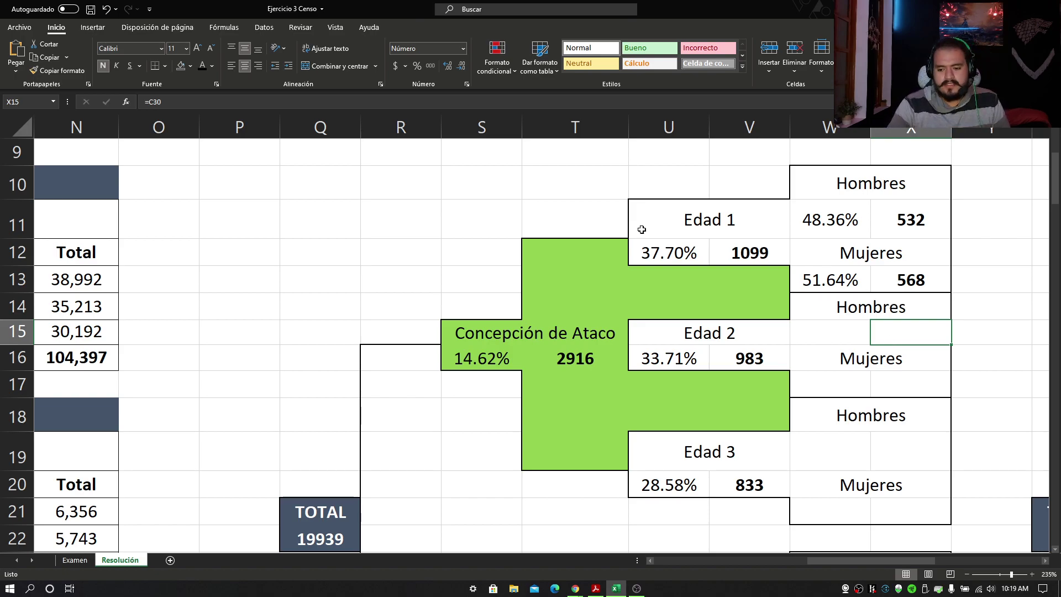
left_click(205, 68)
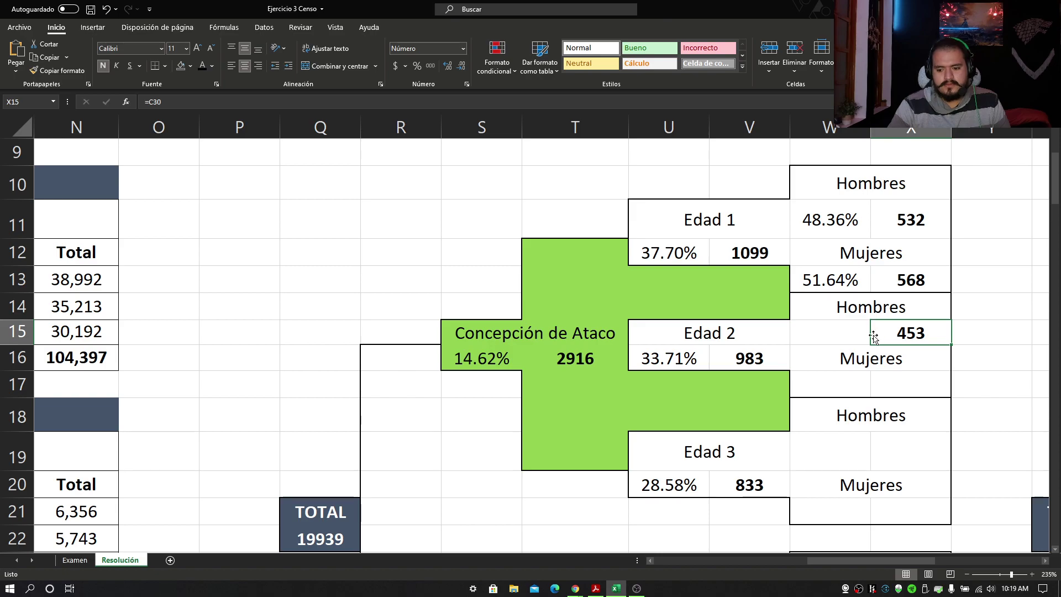
left_click(917, 382)
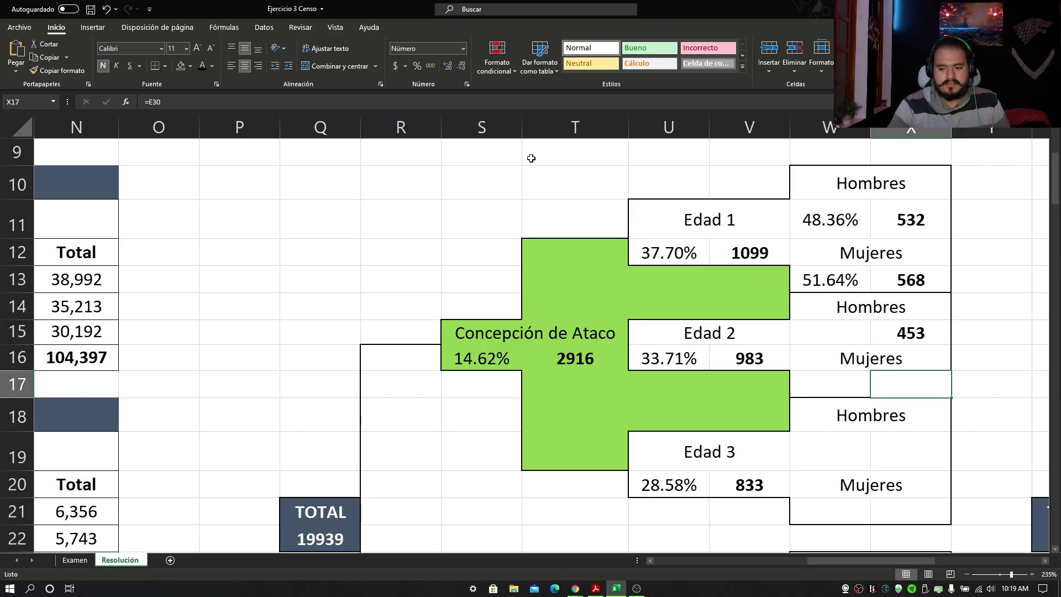
left_click(205, 68)
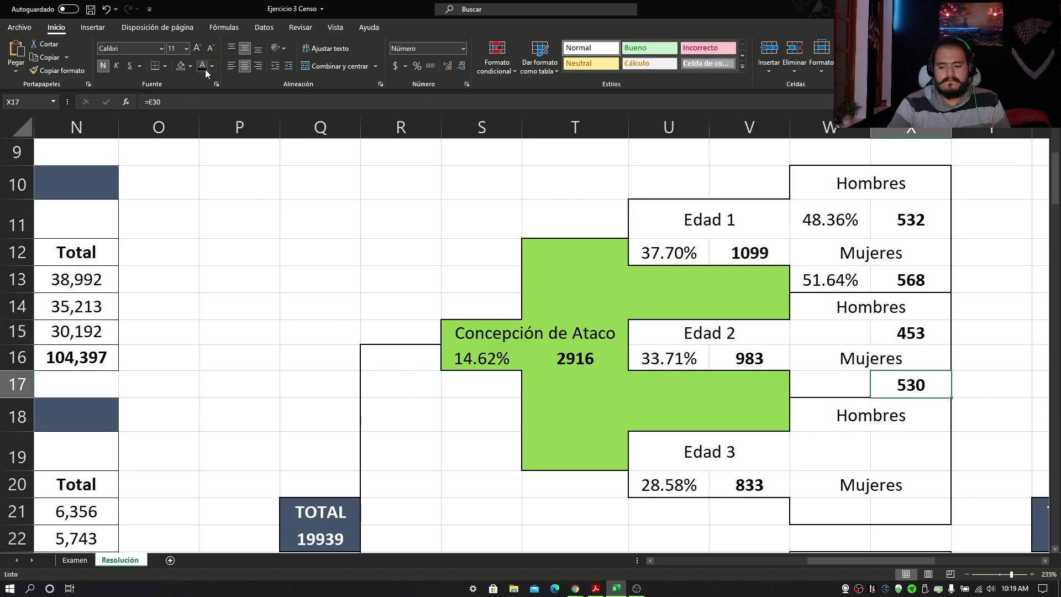
Apply the black font colour to the Edad 2 Hombres and Mujeres percentages in W15 (=X15/V16) and W17 (=X17/V16).
left_click(837, 334)
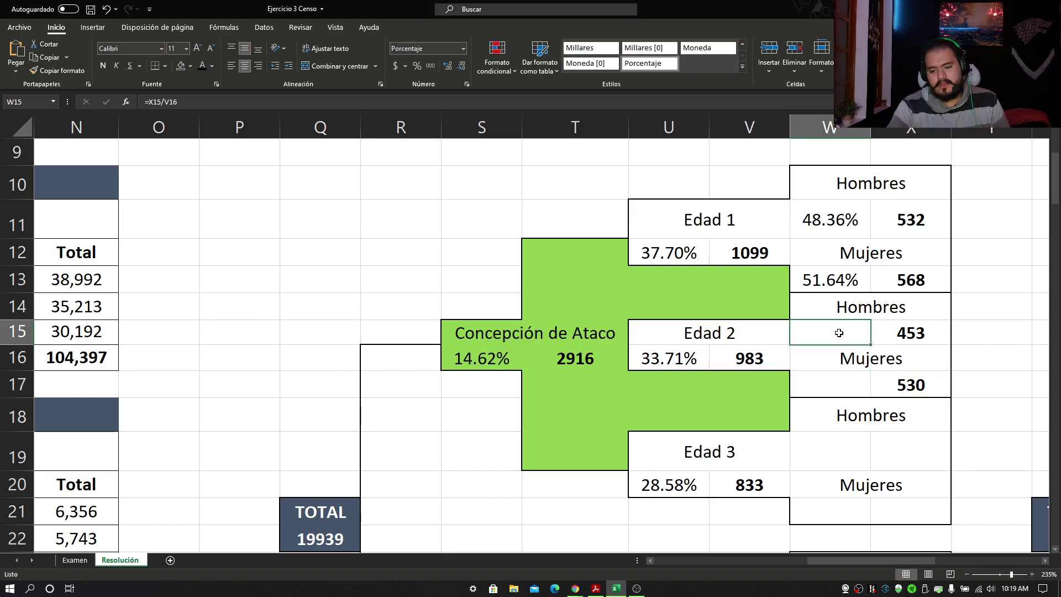
left_click(842, 374)
left_click(846, 331)
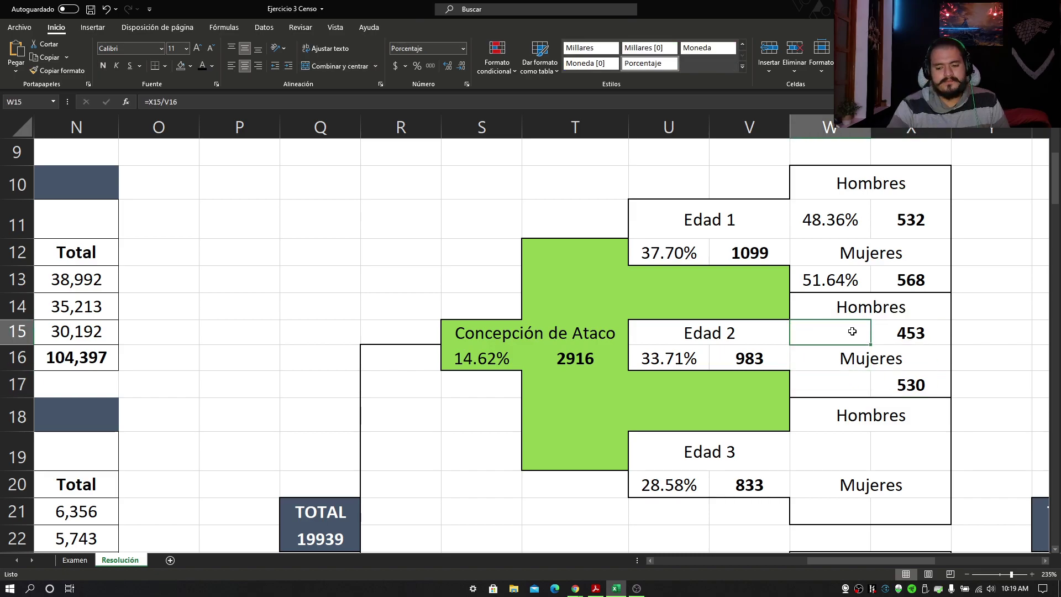
left_click(929, 326)
left_click(842, 326)
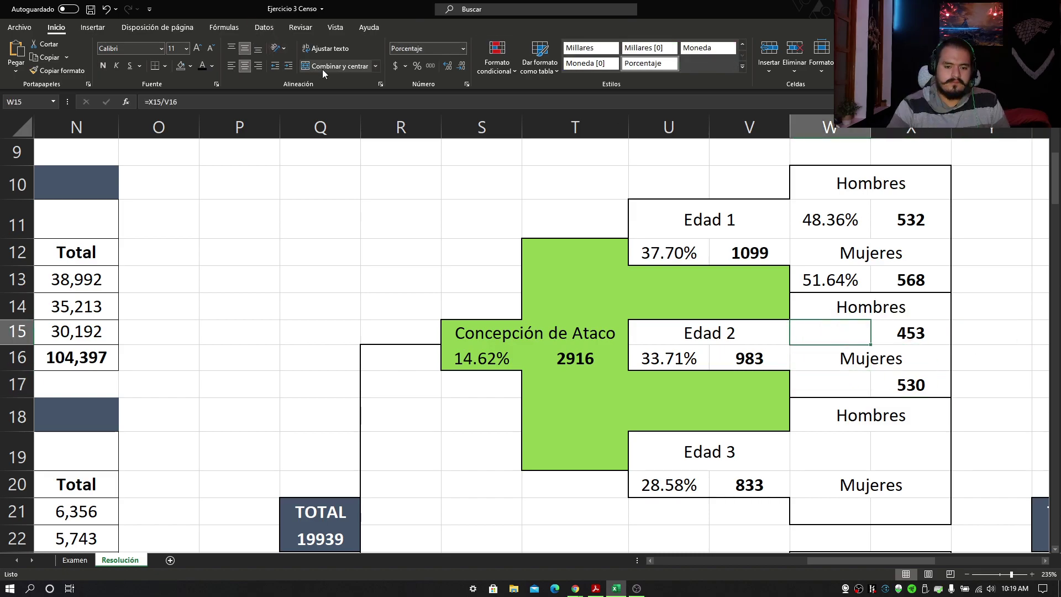
left_click(203, 66)
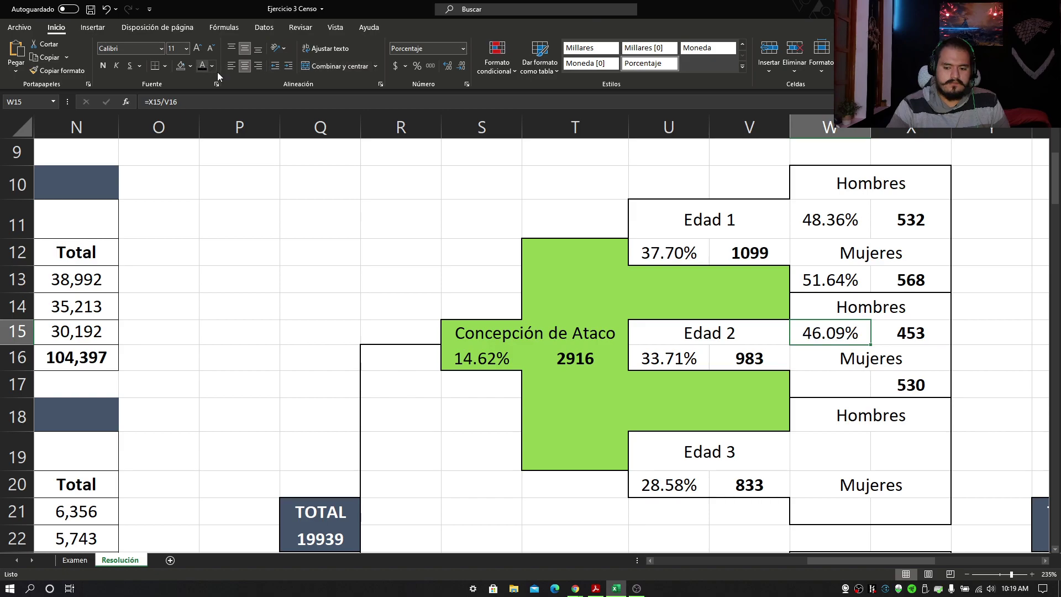
left_click(829, 387)
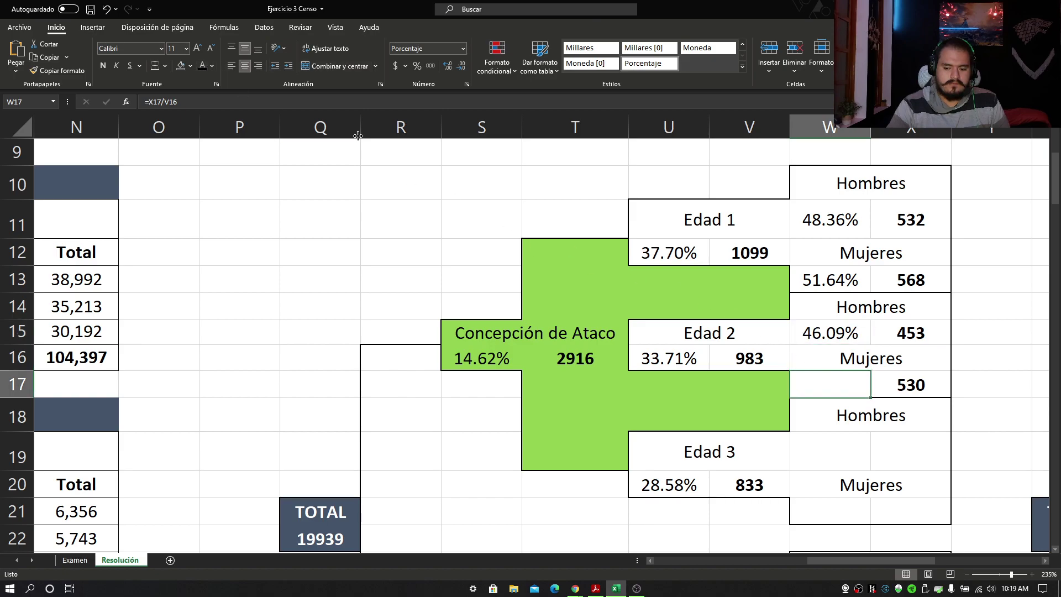
left_click(203, 66)
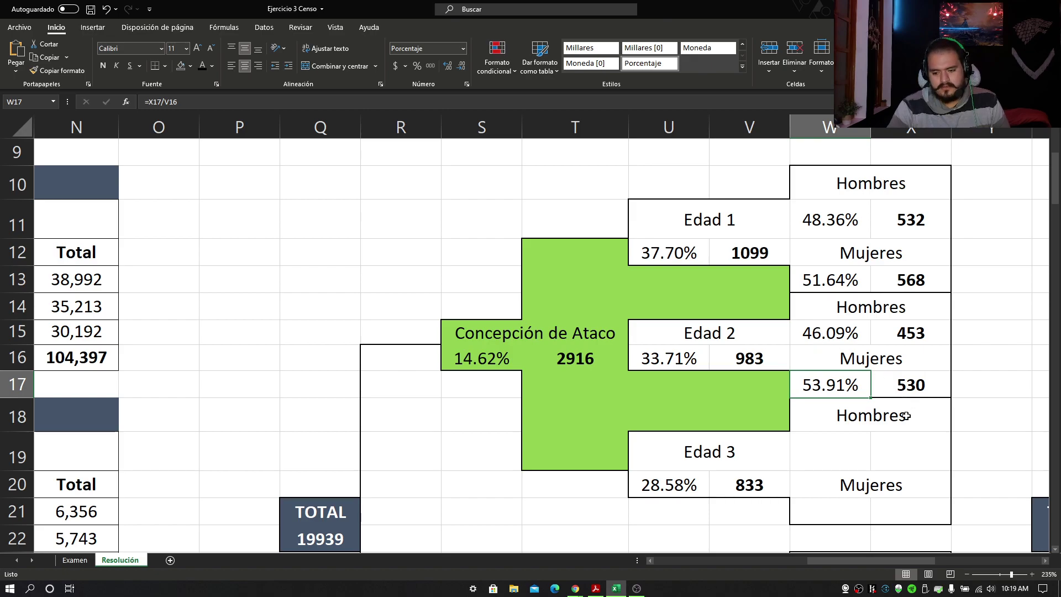
Apply the black font colour to the Edad 3 Hombres and Mujeres counts in X19 (=C31) and X21 (=E31).
left_click(911, 445)
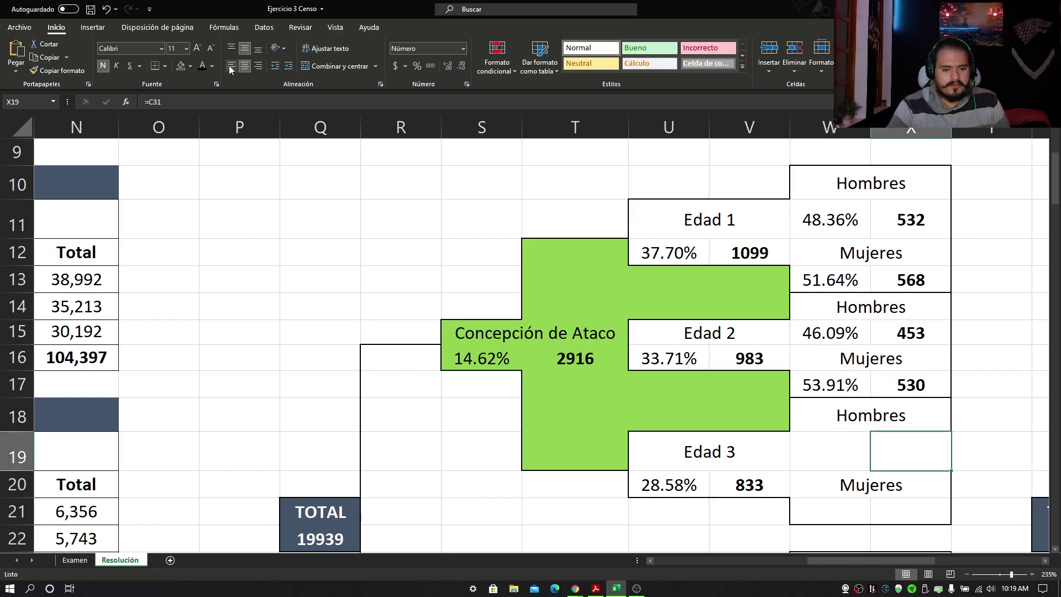
left_click(203, 67)
left_click(917, 504)
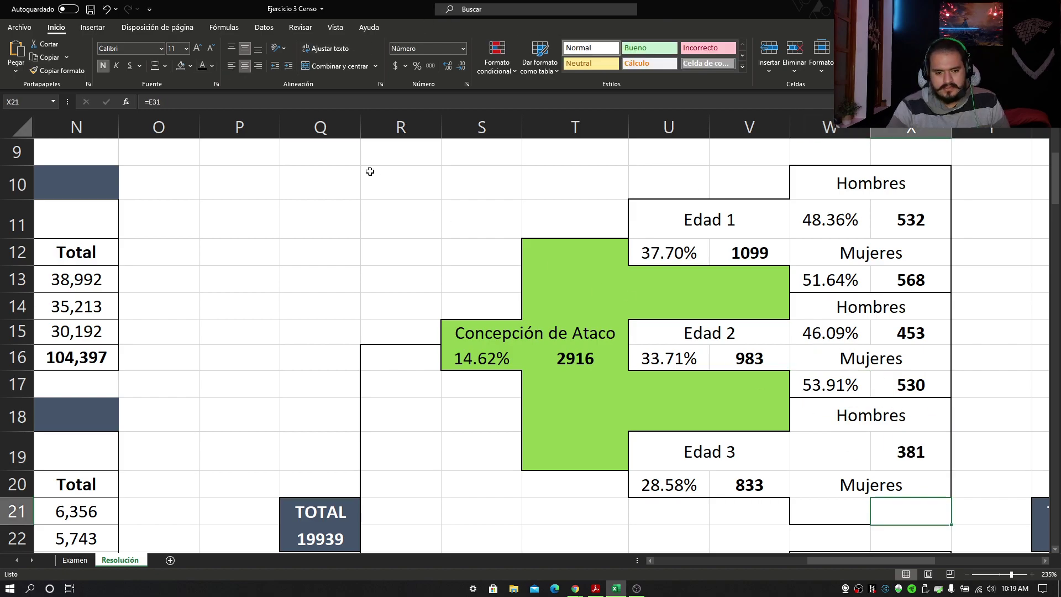
left_click(204, 66)
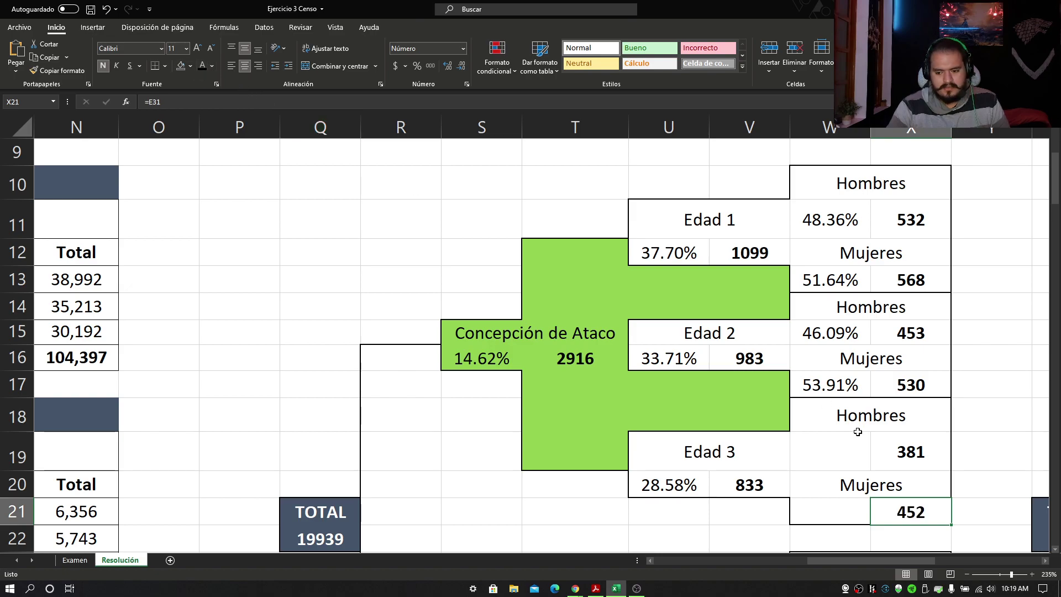
Apply the black font colour to the Edad 3 Hombres and Mujeres percentages in W19 (=X19/V20) and W21 (=X21/V20).
left_click(911, 446)
left_click(748, 483)
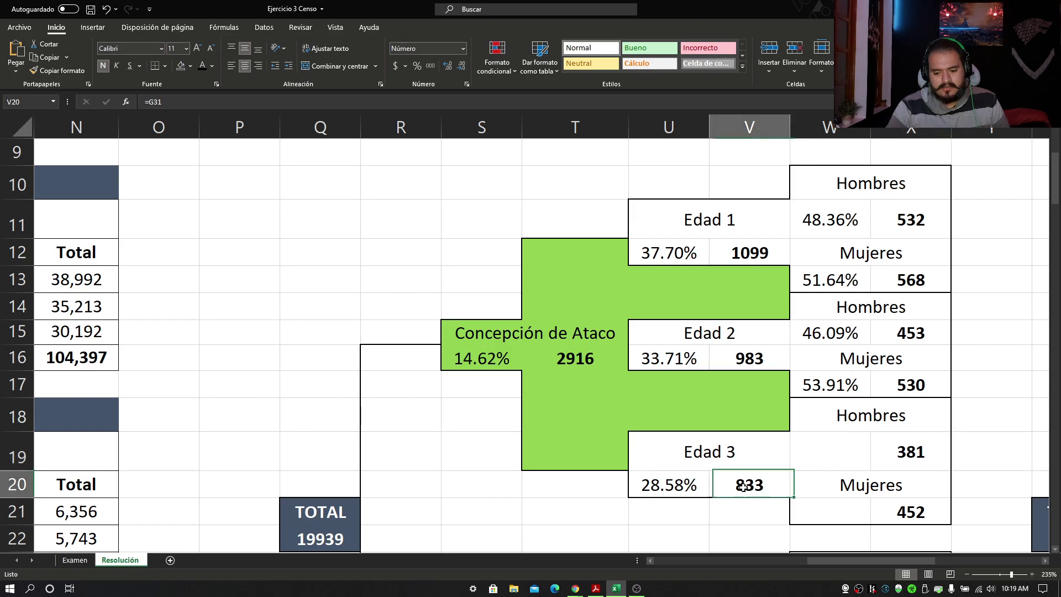
left_click(812, 448)
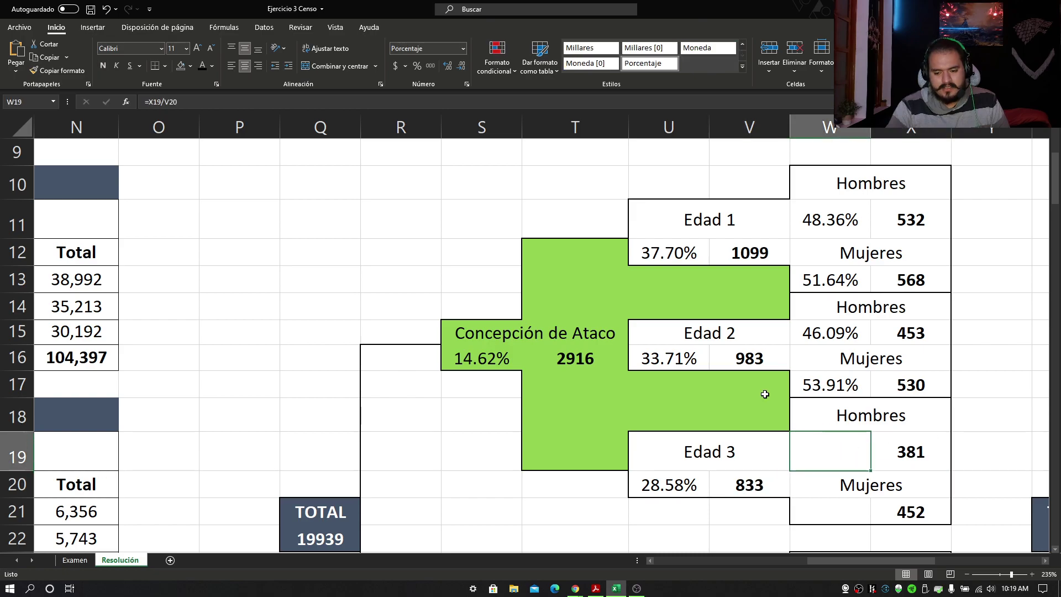
left_click(202, 66)
left_click(804, 504)
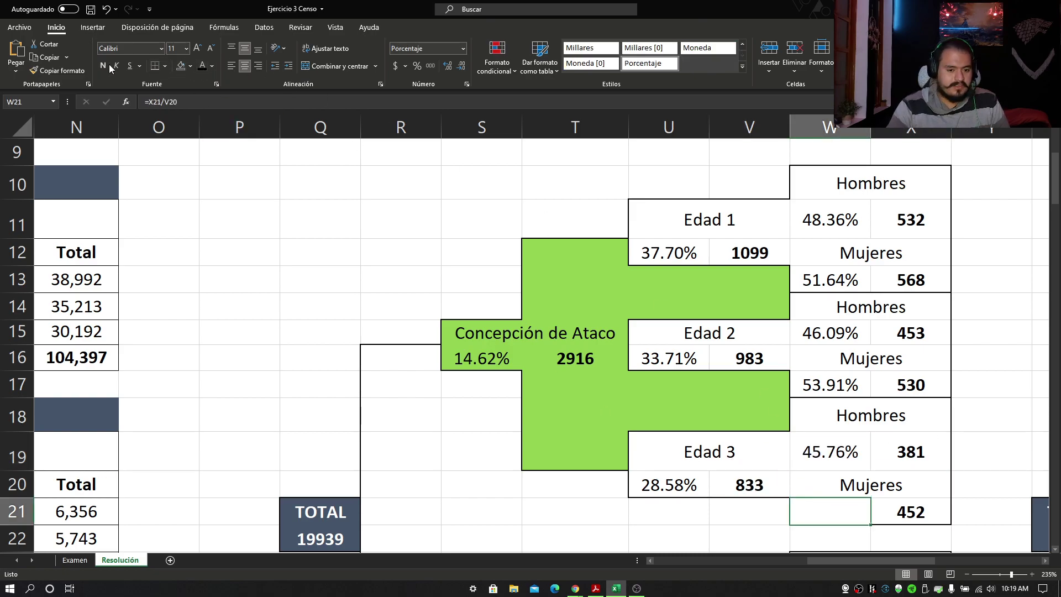
left_click(202, 65)
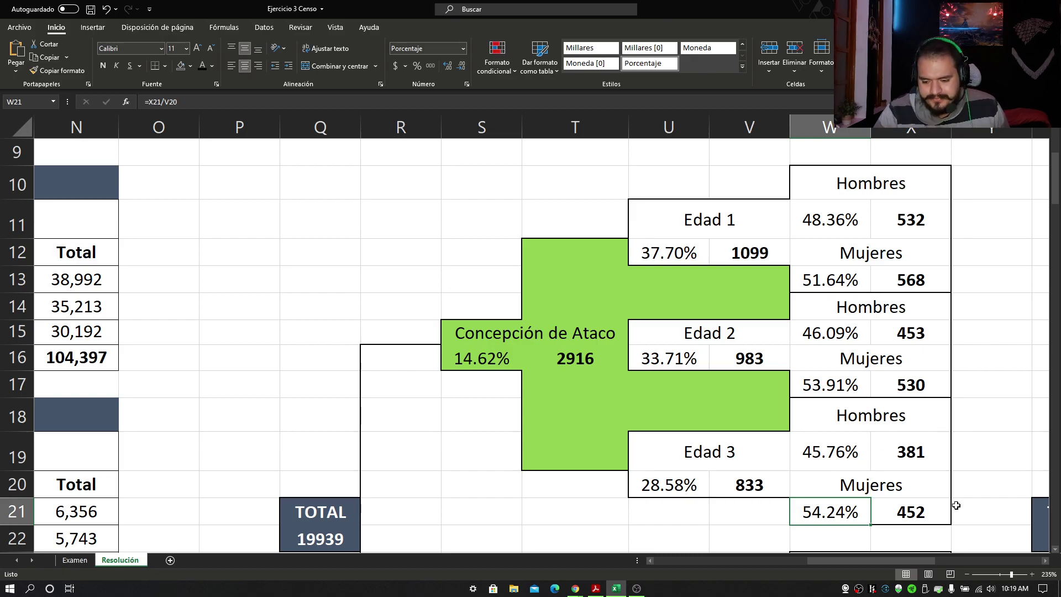
left_click_drag(403, 172, 904, 511)
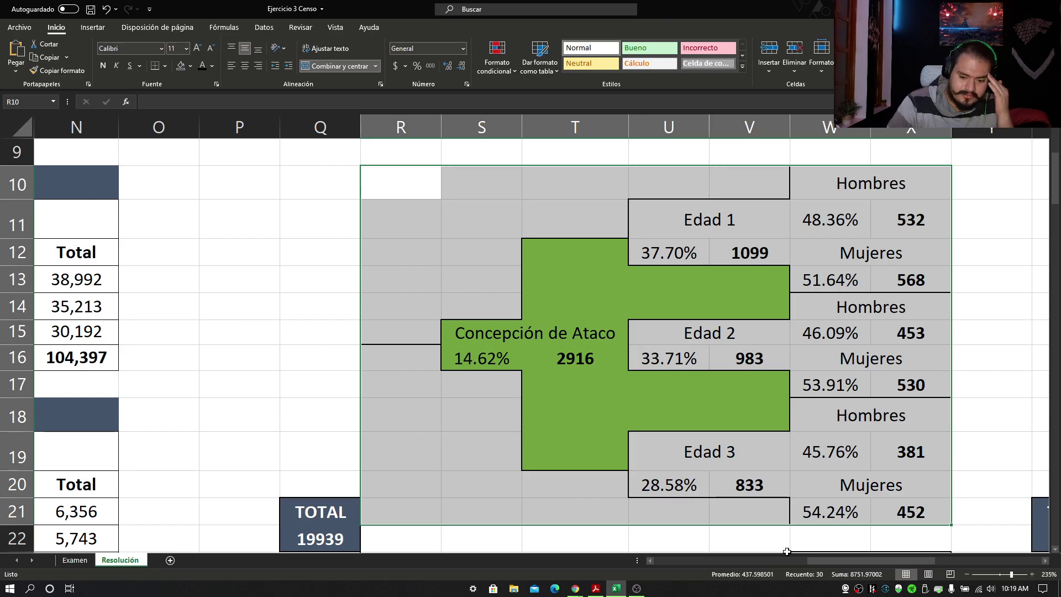
Apply the black font colour to the Sonsonate branch labels Edad 1 (U24), Edad 2 (U28) and Edad 3 (U32).
scroll(811, 515, "down", 2)
scroll(811, 515, "down", 3)
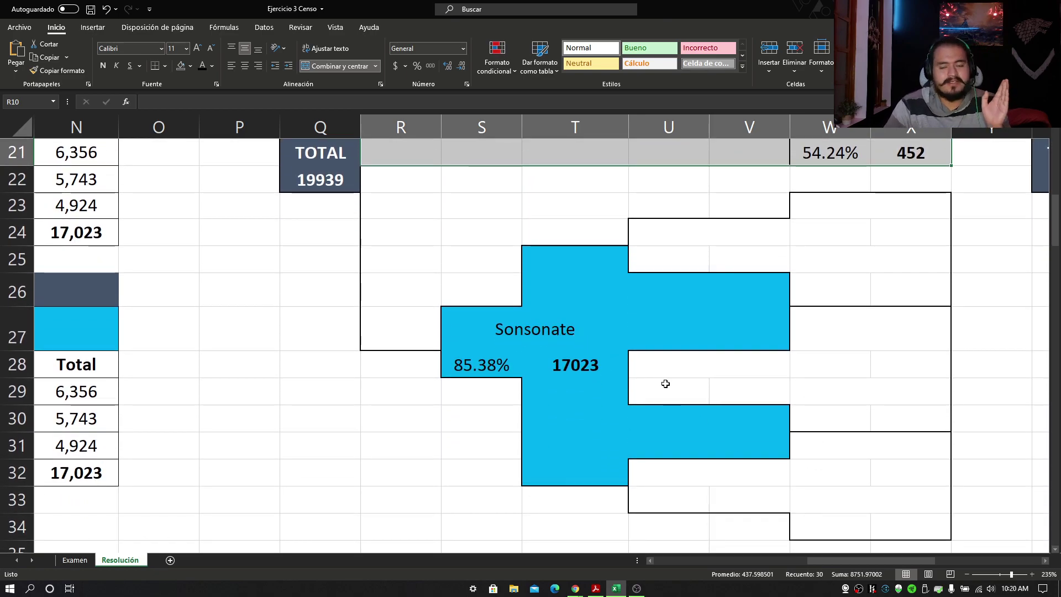
left_click(676, 238)
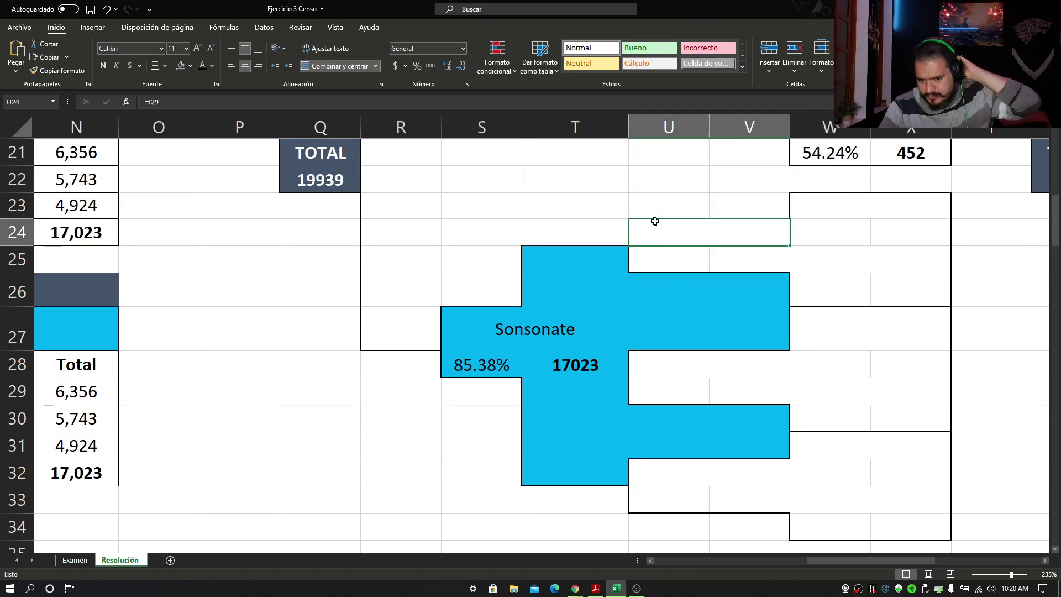
left_click(205, 66)
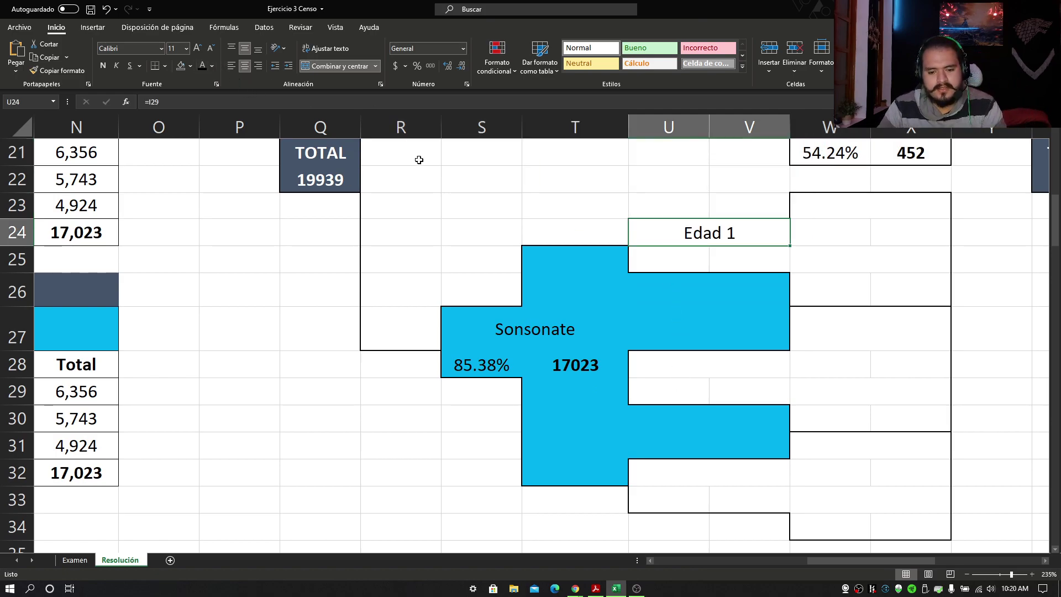
left_click(706, 371)
left_click(202, 66)
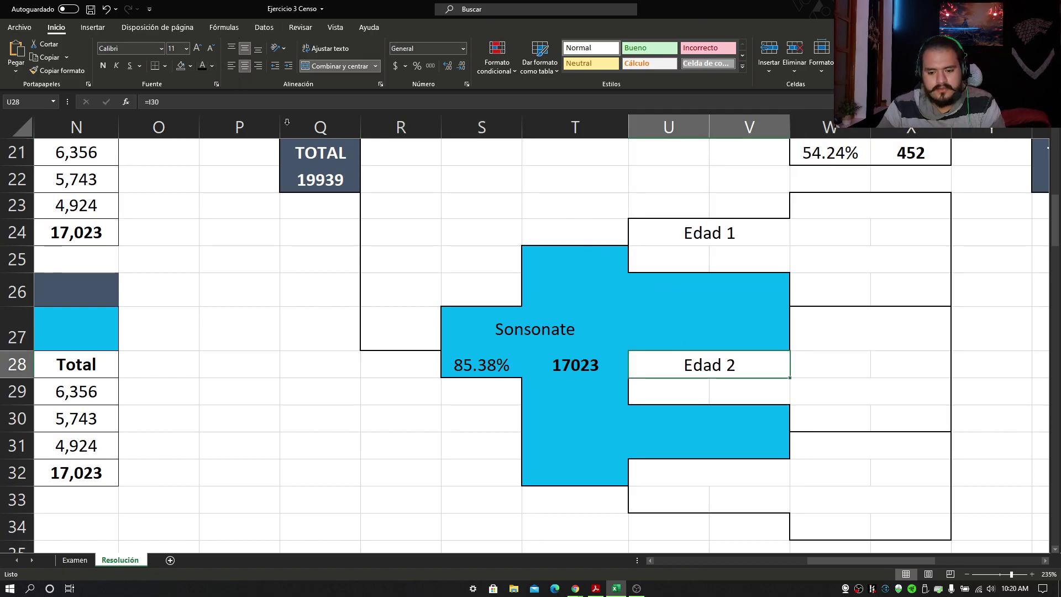
left_click(759, 482)
left_click(202, 65)
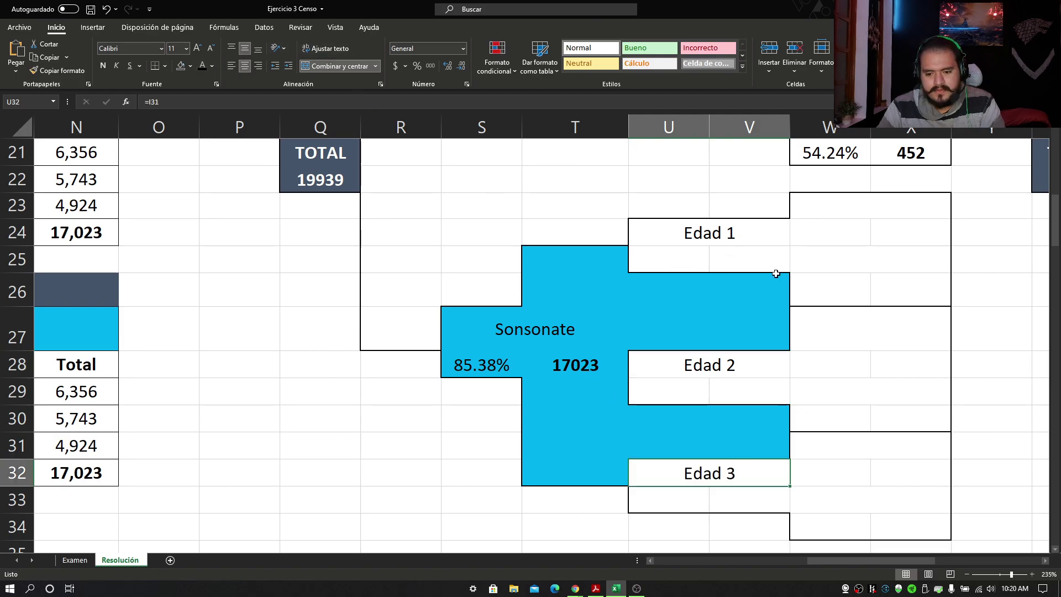
Apply the black font colour to the Sonsonate age-group counts in V25 (=N29), V29 (=N30) and V33 (=N31).
left_click(763, 256)
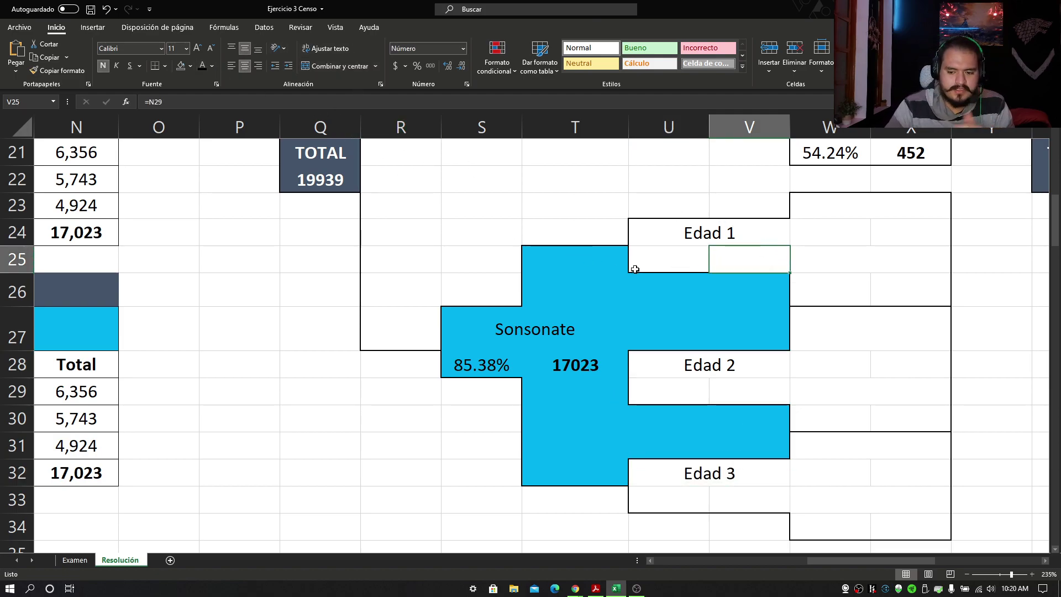
left_click(202, 65)
left_click(768, 397)
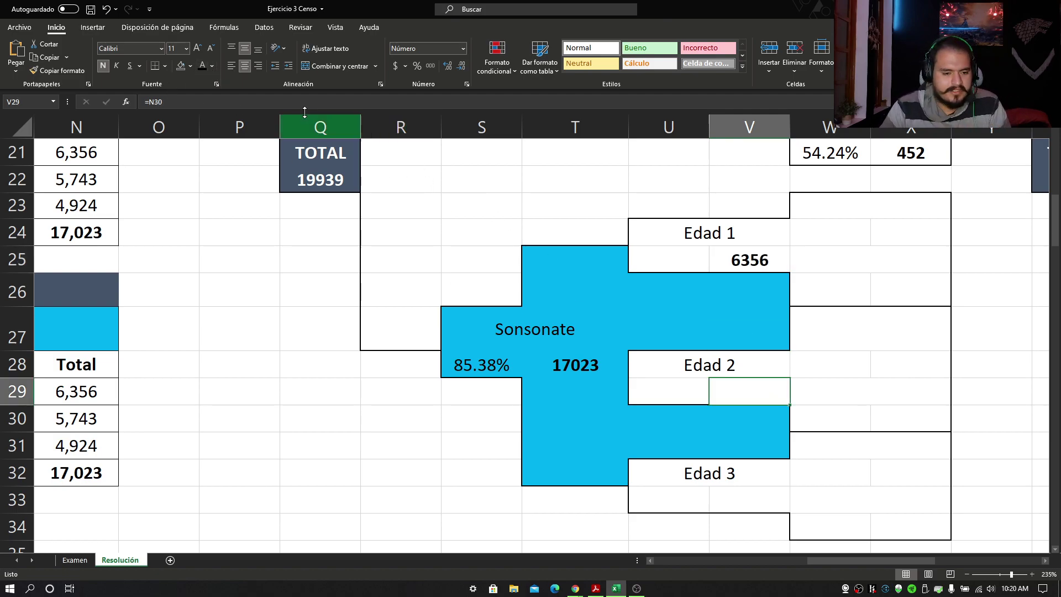
left_click(203, 66)
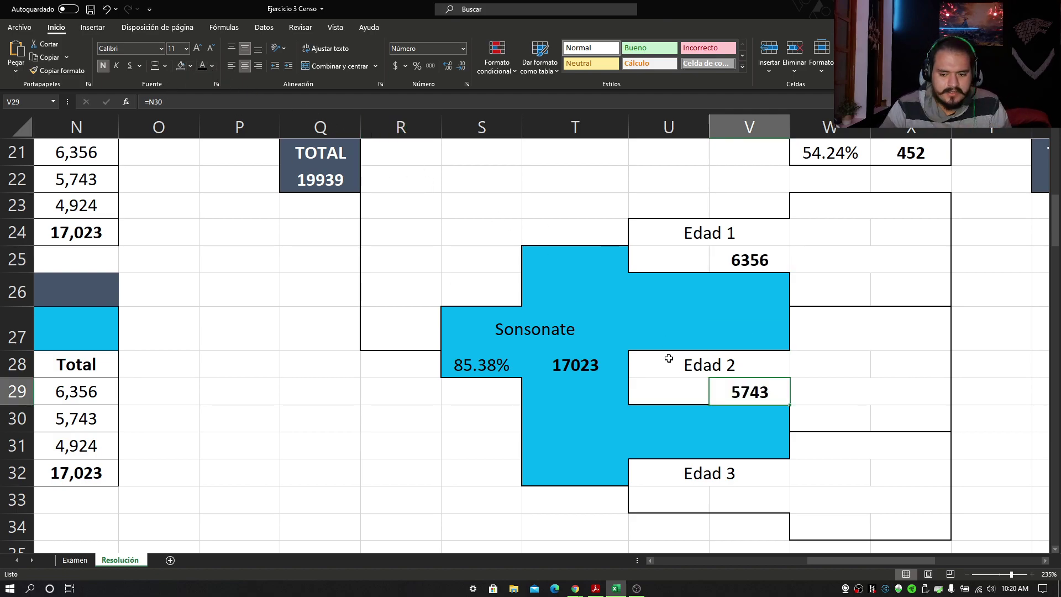
left_click(761, 491)
left_click(202, 66)
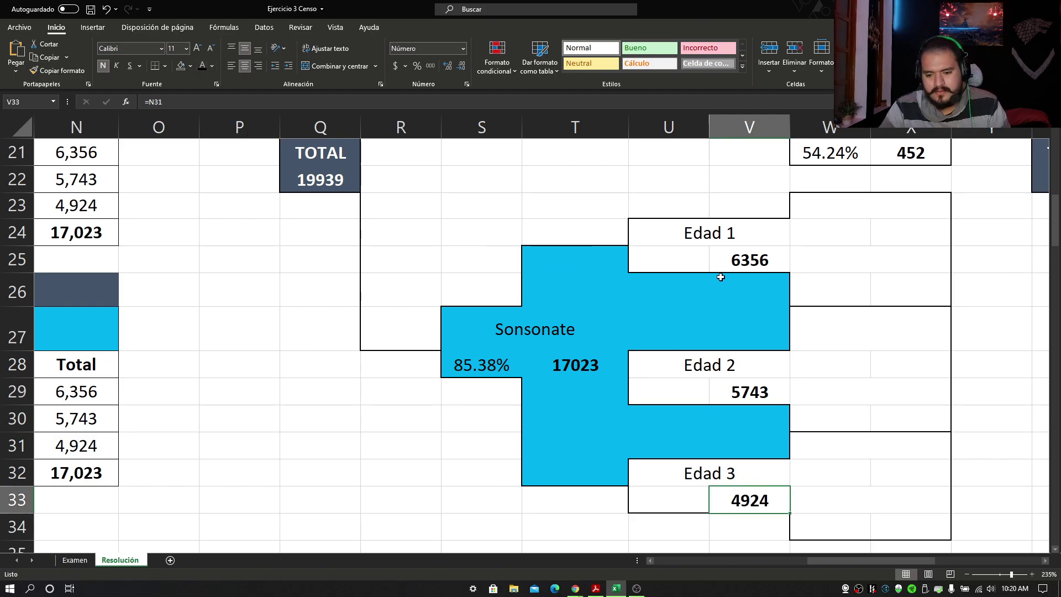
Examine the Sonsonate count formulas in V25, V29 and V33 against the Total column cells N29, N30 and N31.
left_click(734, 255)
type("=N29")
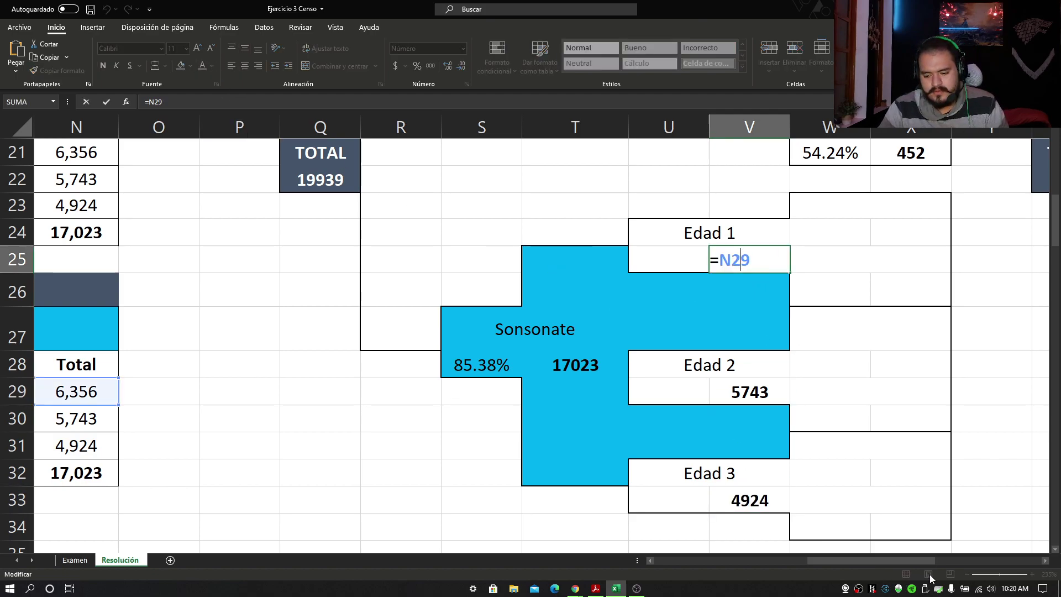
left_click_drag(913, 561, 843, 556)
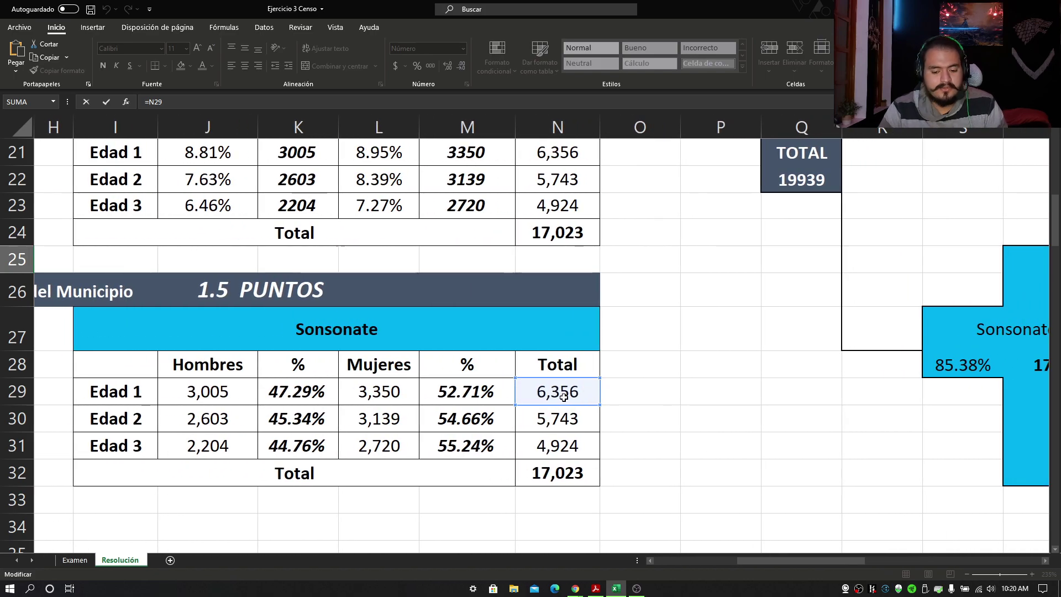
key("Return")
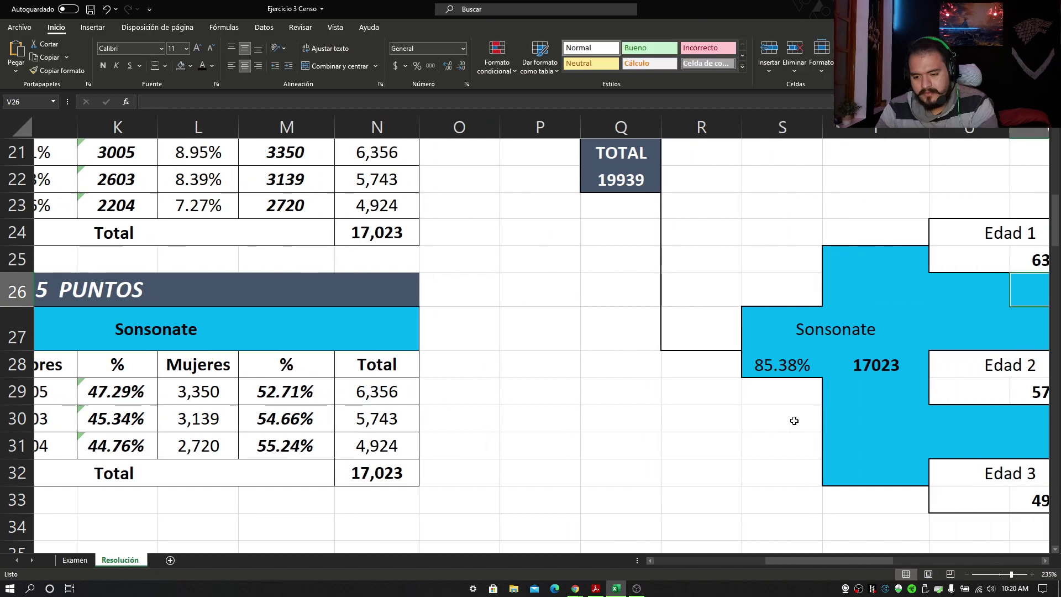
key("Down")
key("Down")
type("=")
left_click(334, 418)
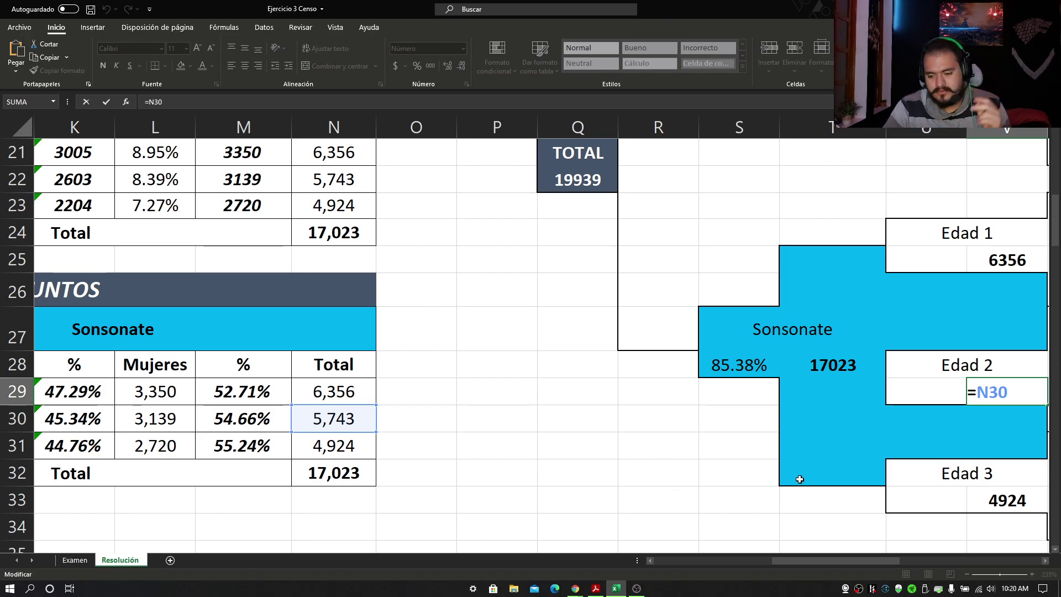
key("Return")
left_click(1005, 497)
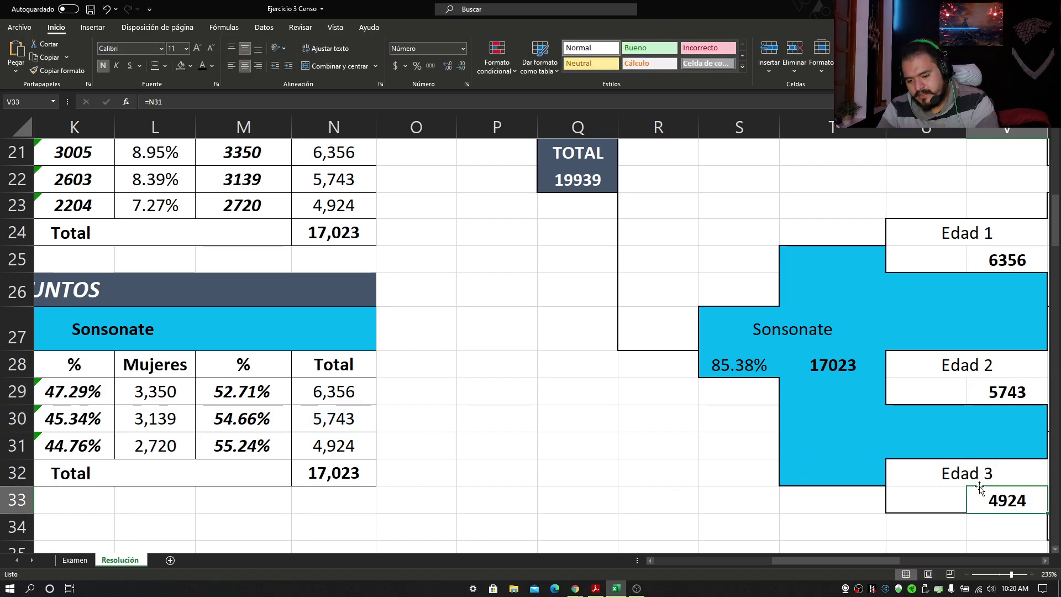
double_click(1001, 505)
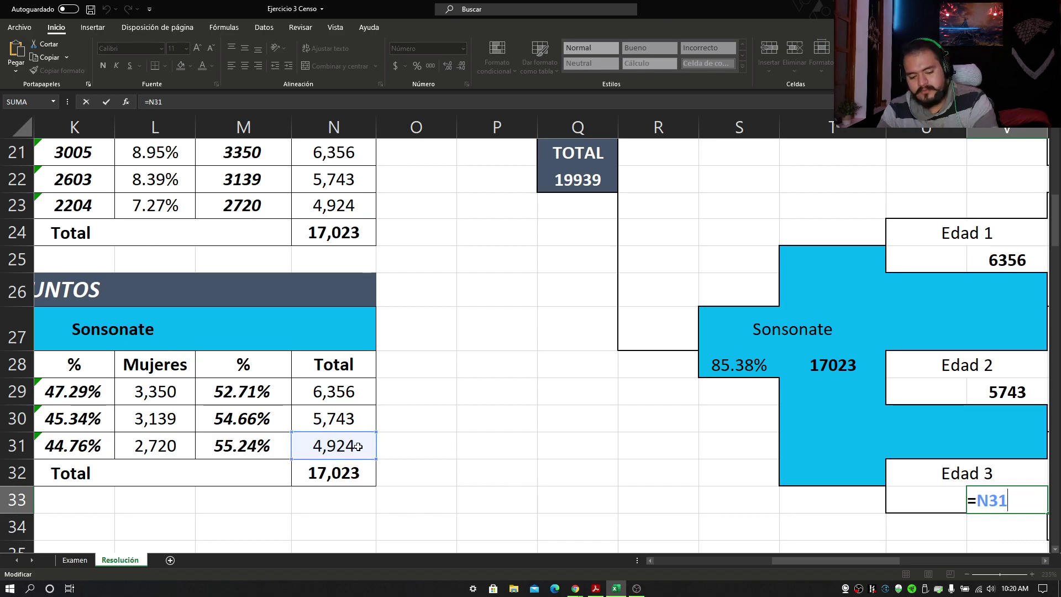
key("Return")
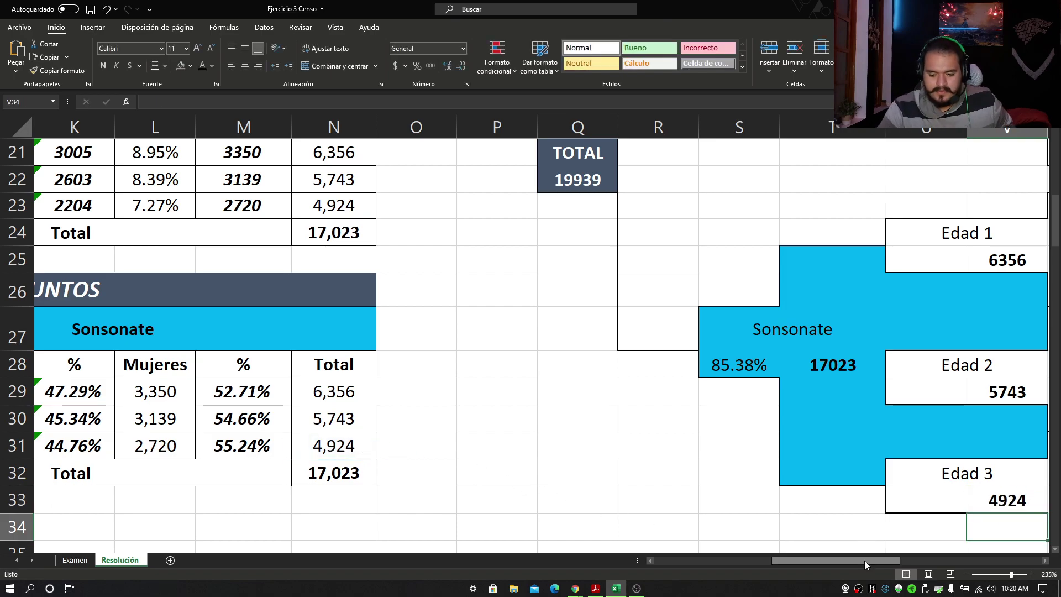
Apply the black font colour to the Sonsonate age-group percentages in U25 (=V25/T28), U29 (=V29/T28) and U33 (=V33/T28).
left_click_drag(864, 560, 900, 564)
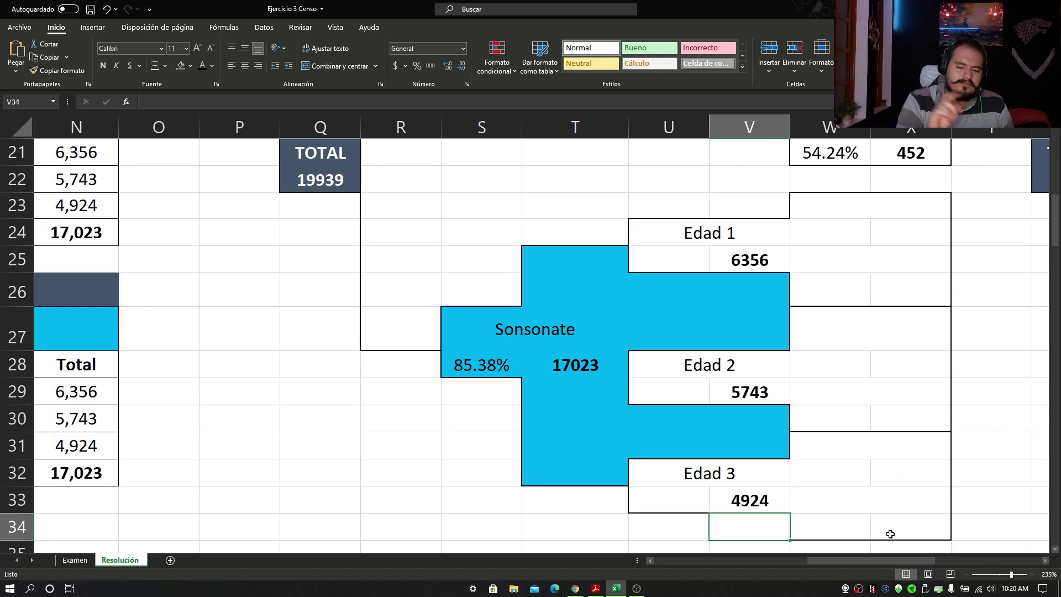
scroll(786, 438, "up", 1)
scroll(831, 388, "down", 1)
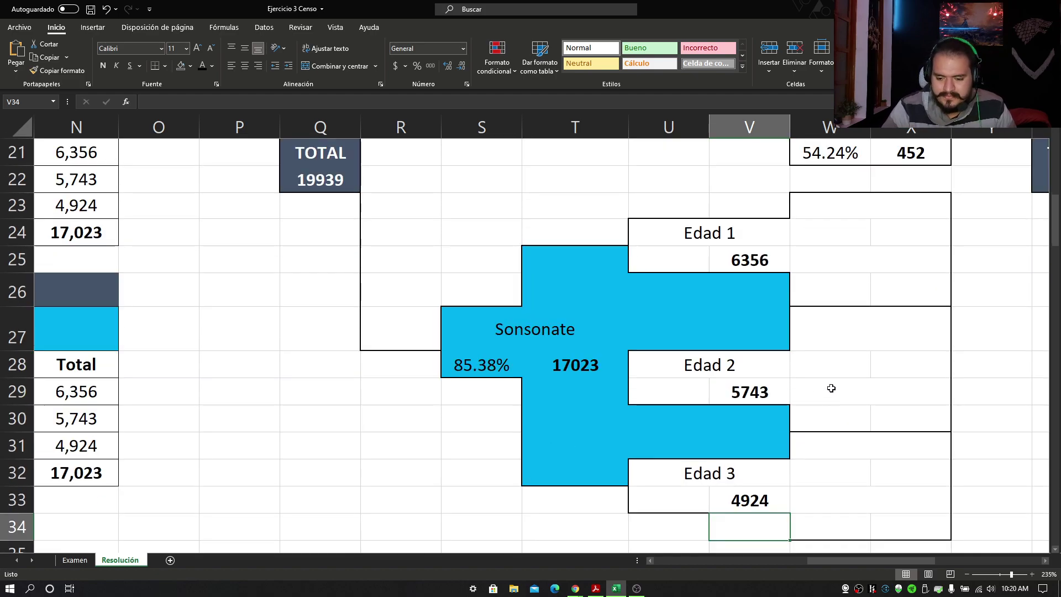
scroll(831, 388, "down", 1)
left_click(675, 208)
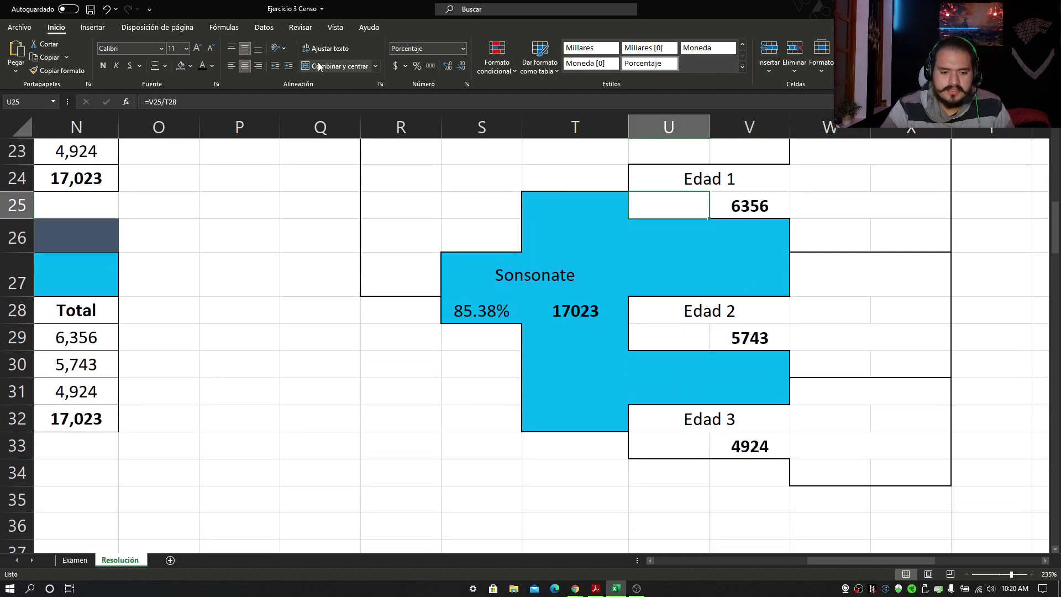
left_click(201, 65)
left_click(683, 336)
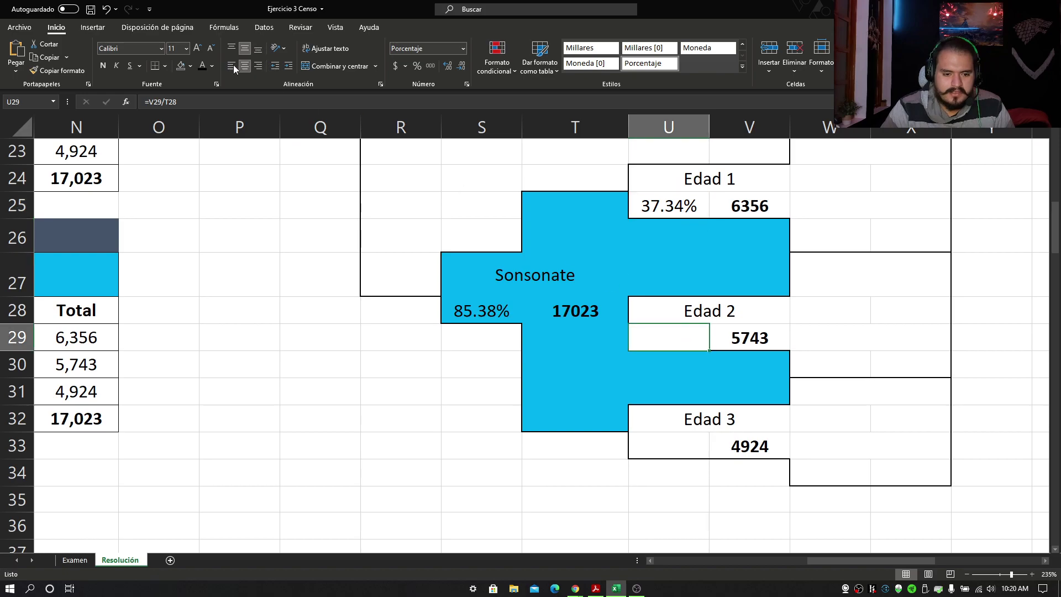
left_click(202, 66)
left_click(666, 447)
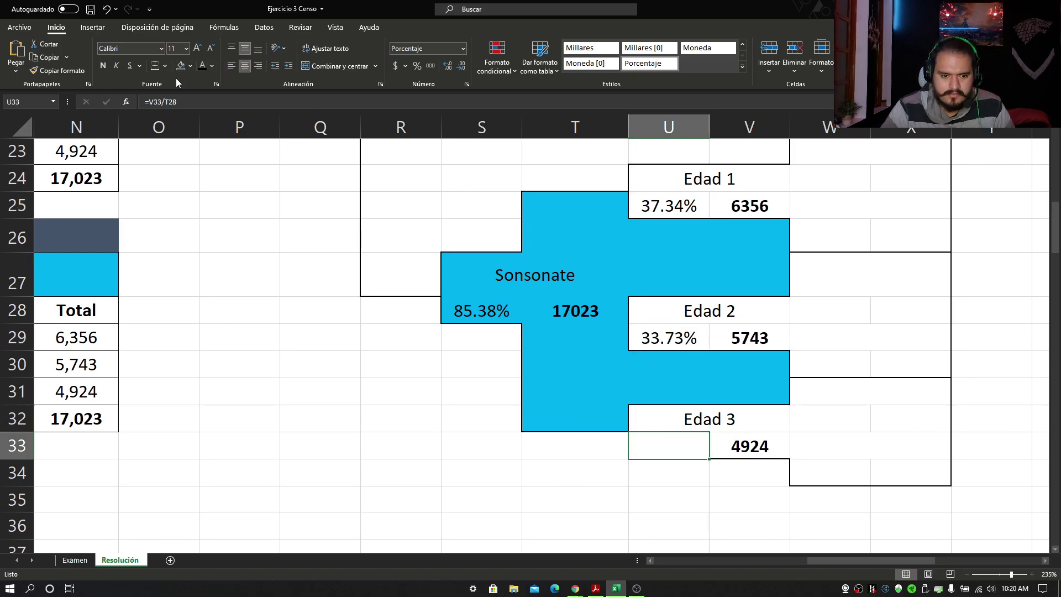
left_click(202, 66)
Re-enter the Sonsonate Edad 1 percentage formula in U25 as =V25/T28.
left_click(696, 207)
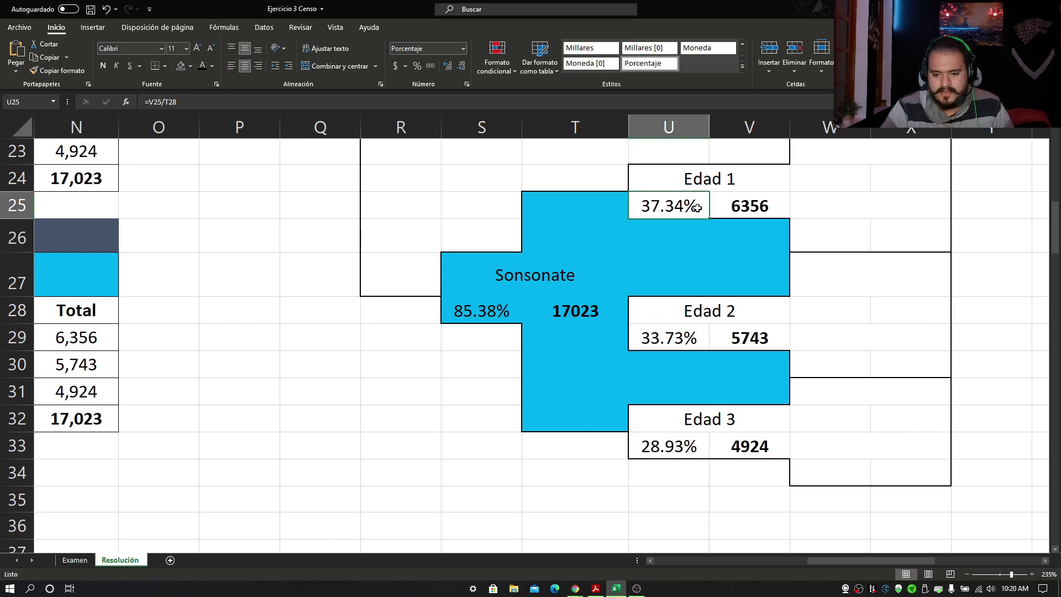
double_click(696, 207)
key("BackSpace")
key("BackSpace")
key("BackSpace")
key("BackSpace")
key("BackSpace")
key("BackSpace")
key("BackSpace")
left_click(765, 205)
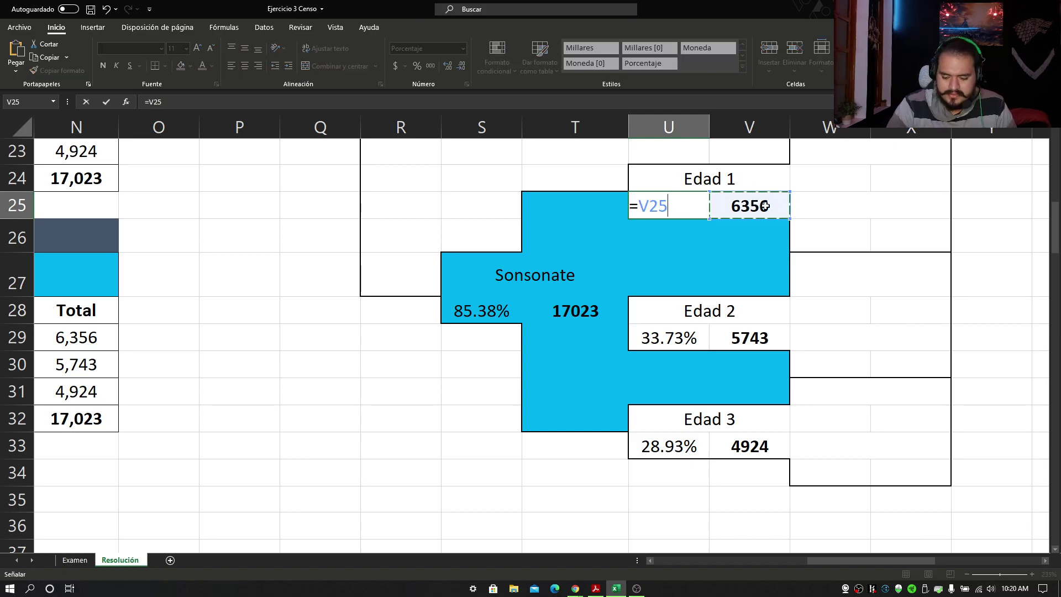
type("/")
left_click(555, 311)
key("Return")
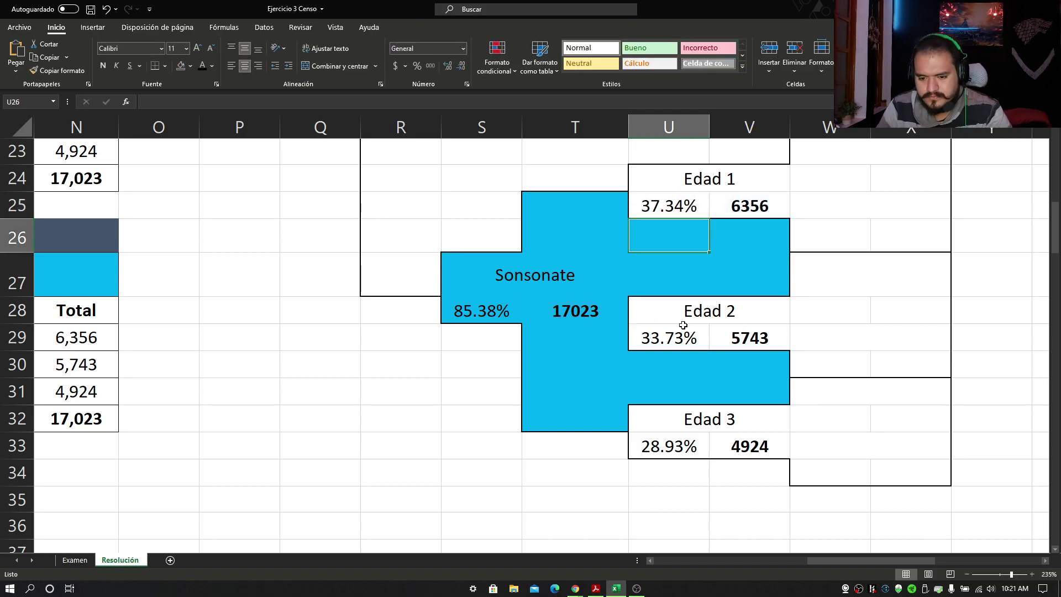
Re-enter the Sonsonate Edad 2 percentage formula in U29 as =V29/T28.
left_click(685, 338)
type("=")
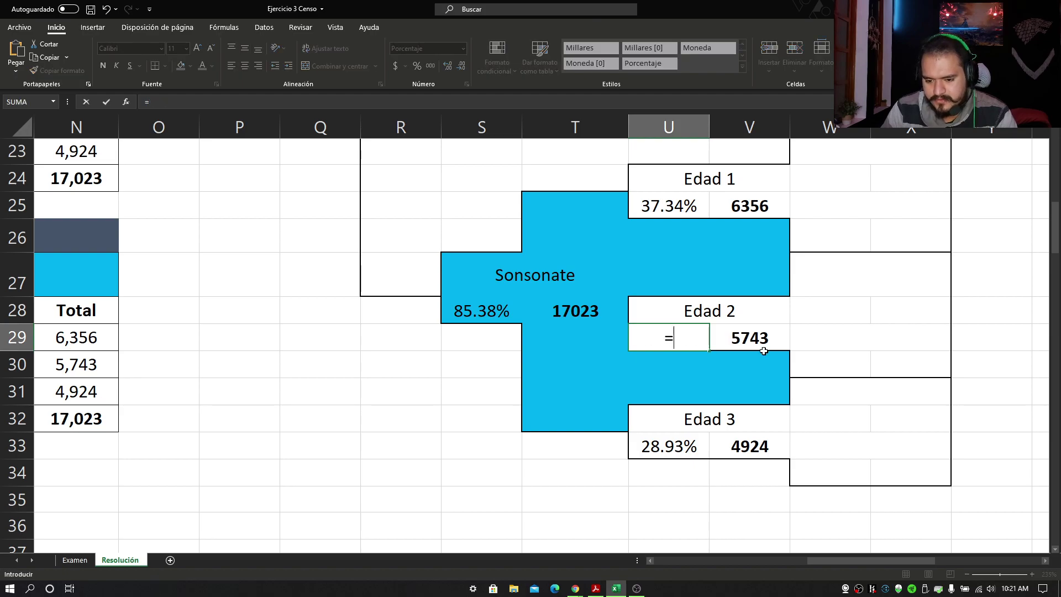
left_click(733, 339)
type("/")
left_click(553, 317)
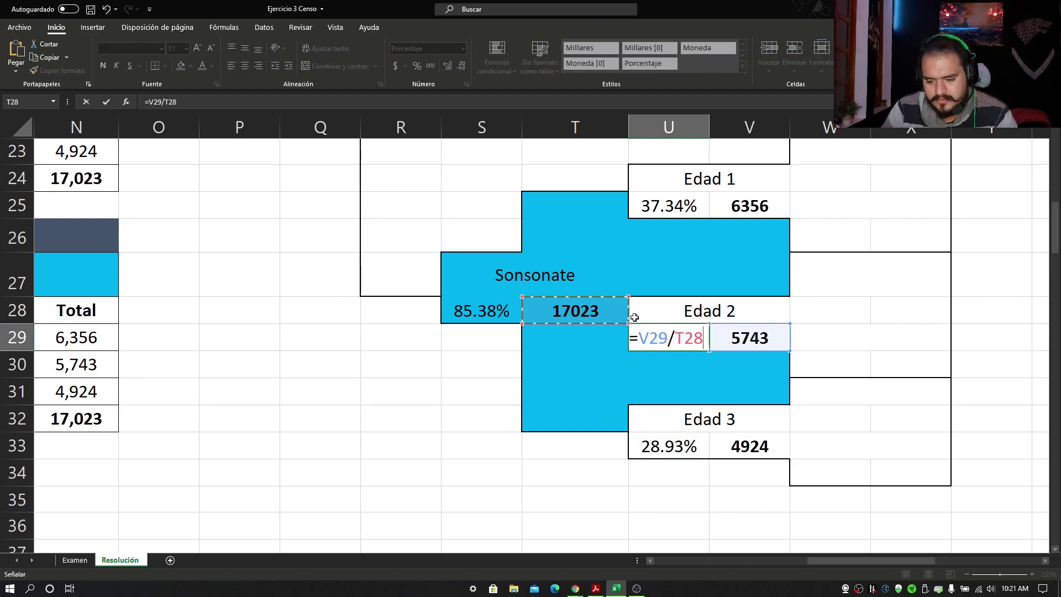
key("Return")
Re-enter the Sonsonate Edad 3 percentage formula in U33 as =V33/T28.
left_click(699, 440)
type("=")
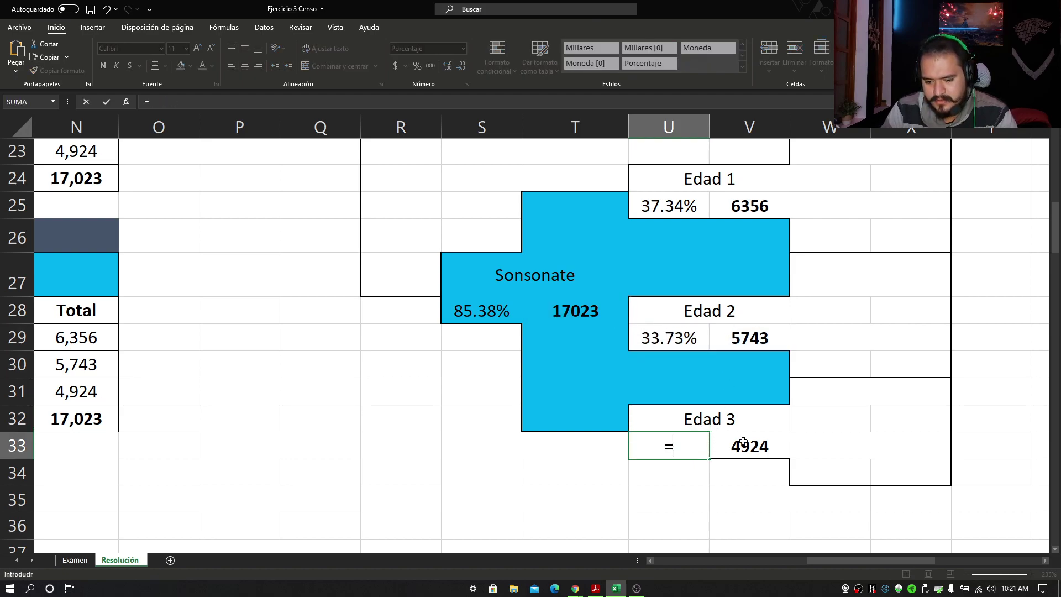
left_click(729, 445)
type("/")
left_click(571, 310)
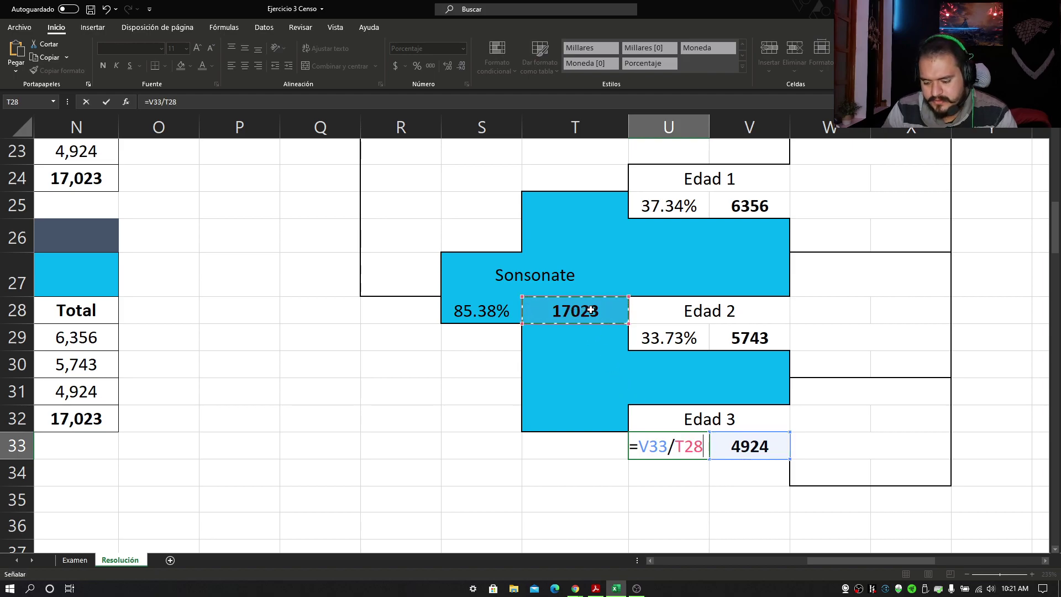
key("Return")
Examine the Sonsonate age-group branches in columns U and V, covering Edad 1, Edad 2 and Edad 3 with their percentages and counts.
left_click_drag(660, 203, 718, 445)
left_click_drag(580, 472, 587, 490)
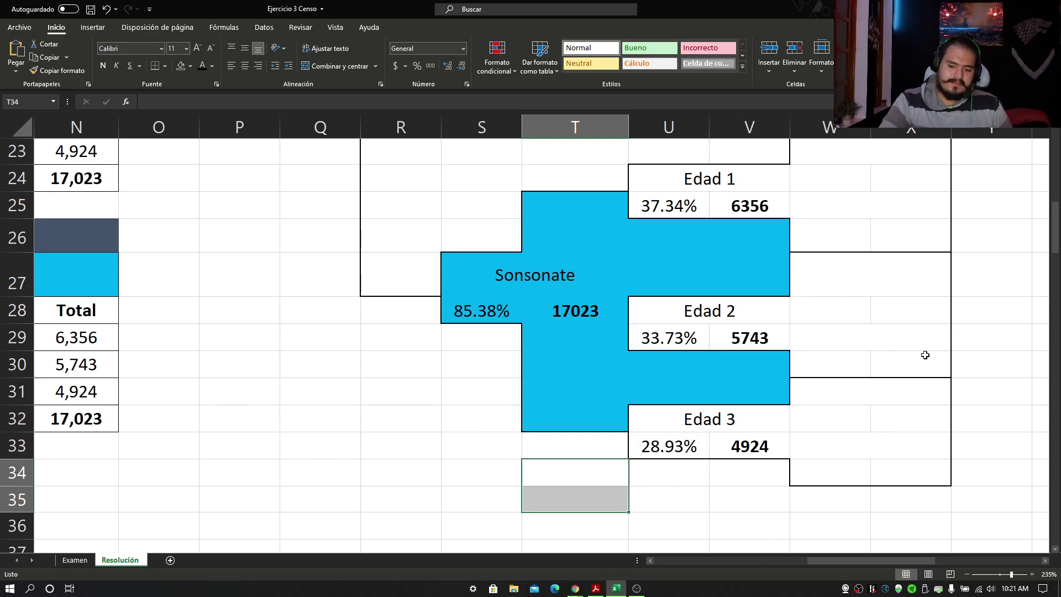
left_click(966, 341)
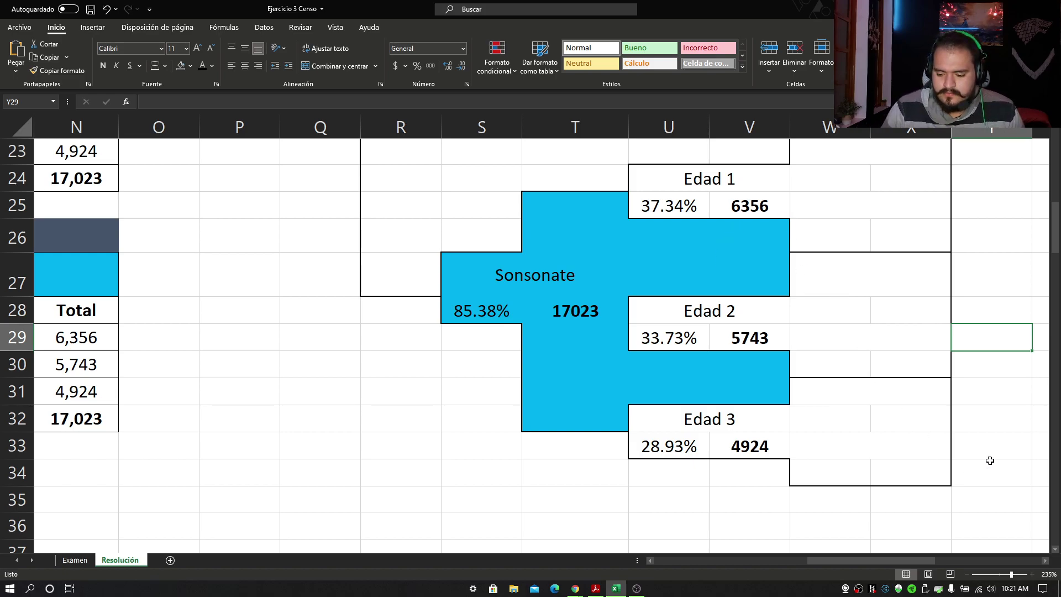
left_click_drag(691, 182, 752, 465)
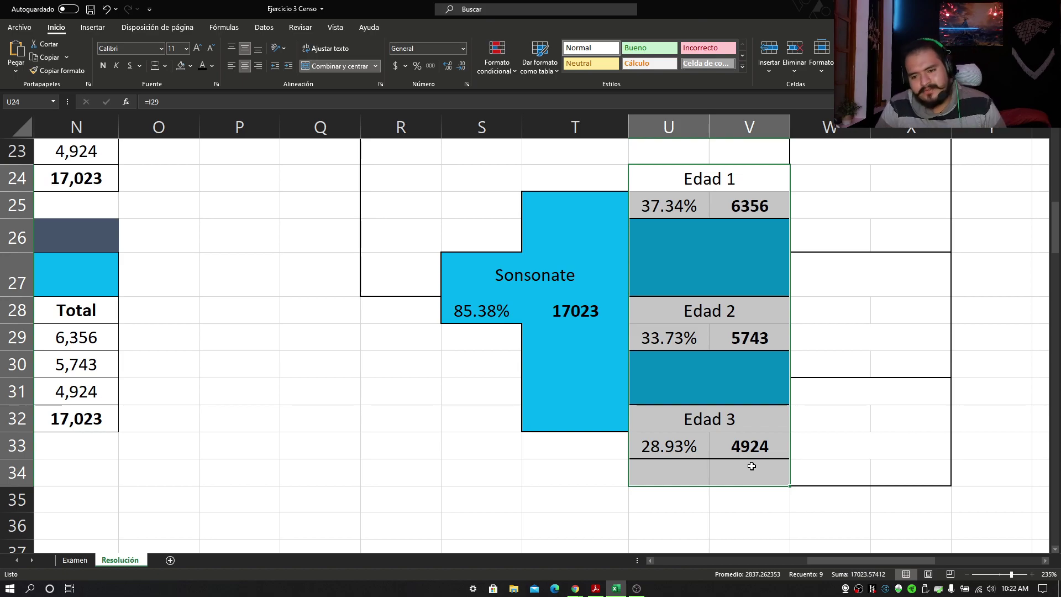
left_click_drag(751, 466, 857, 462)
left_click(622, 286)
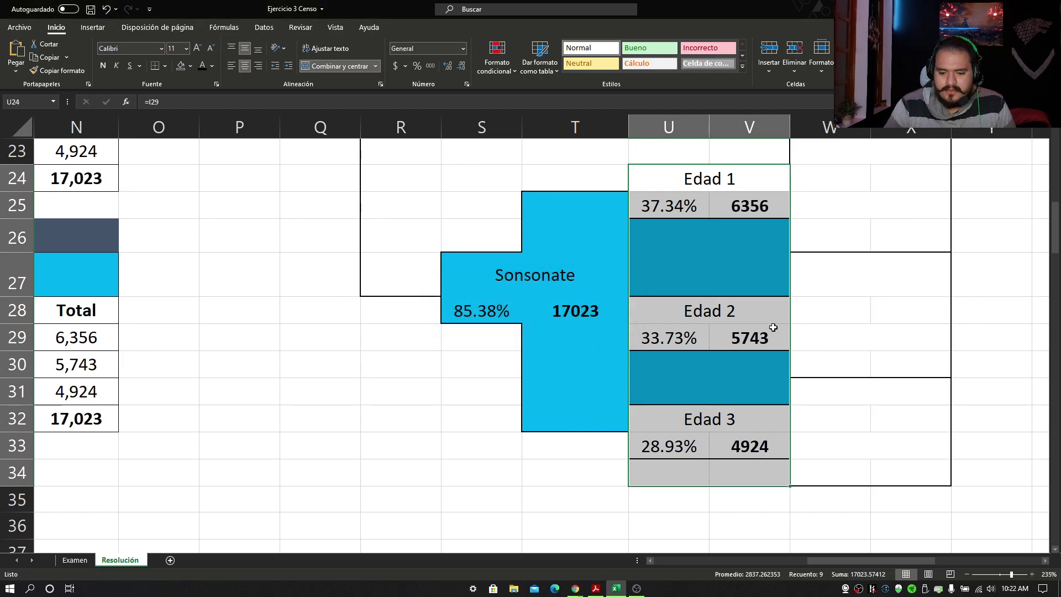
left_click(860, 391)
scroll(787, 361, "up", 2)
left_click_drag(723, 306, 767, 497)
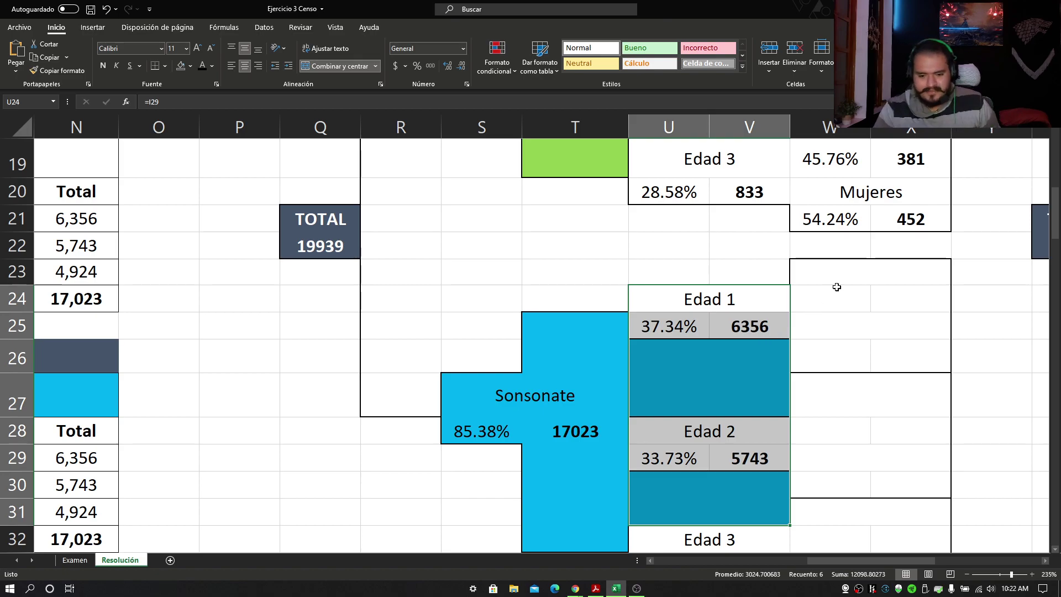
Apply the black font colour to the Hombres and Mujeres labels of Sonsonate's Edad 1 branch in W23 and W25.
left_click(862, 274)
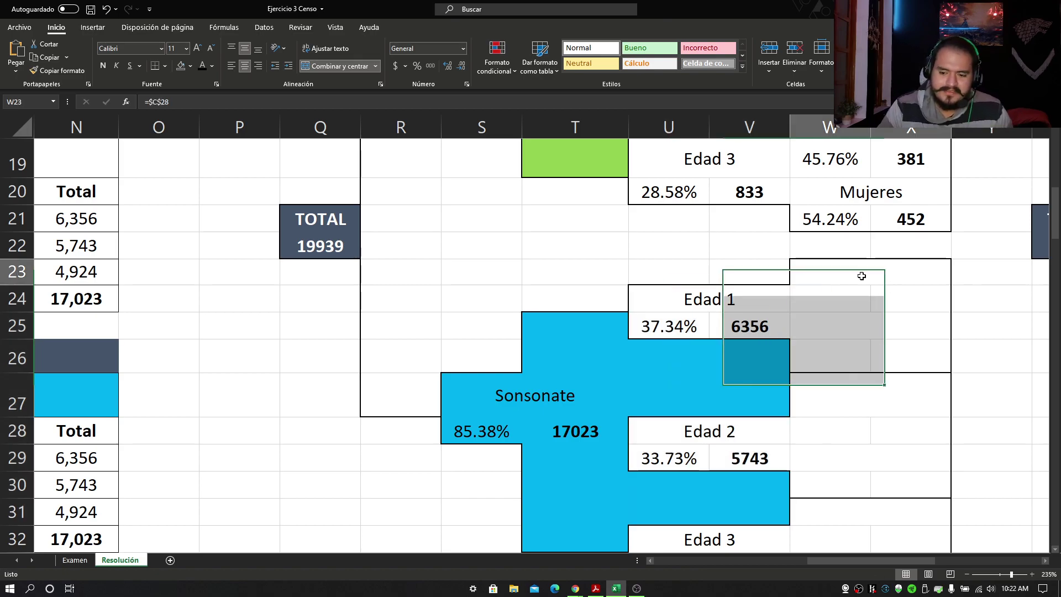
left_click(202, 66)
left_click(813, 330)
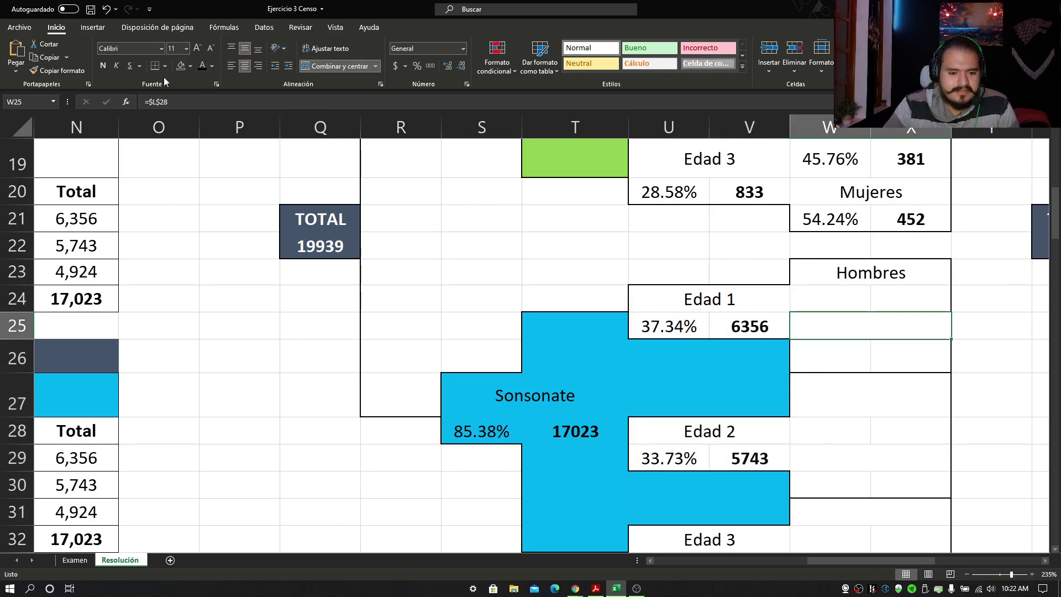
left_click(202, 66)
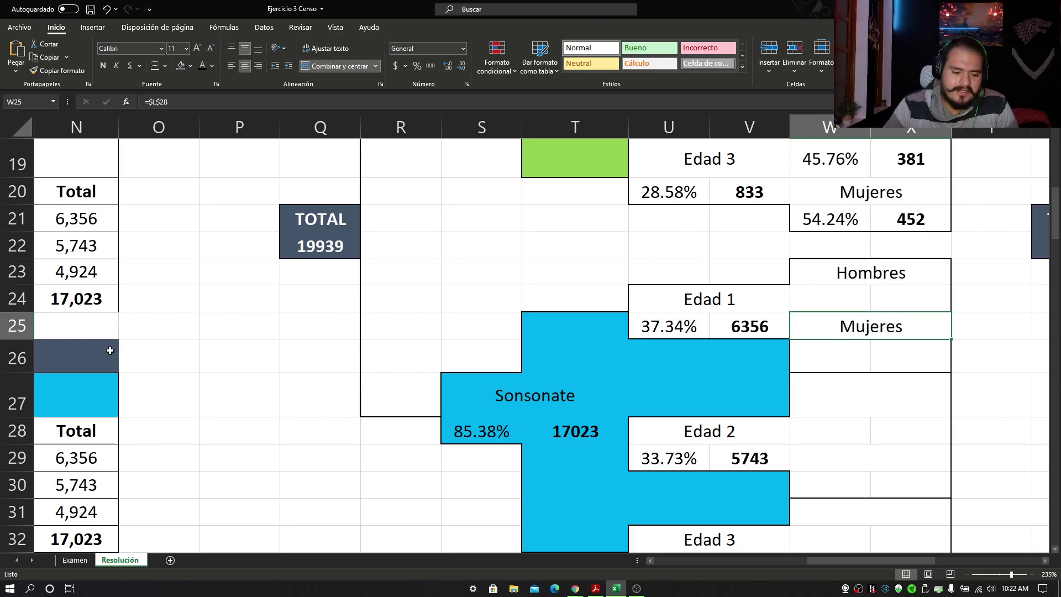
Apply the black font colour to the Hombres and Mujeres labels of Sonsonate's Edad 2 branch in W27 and W29.
left_click(853, 390)
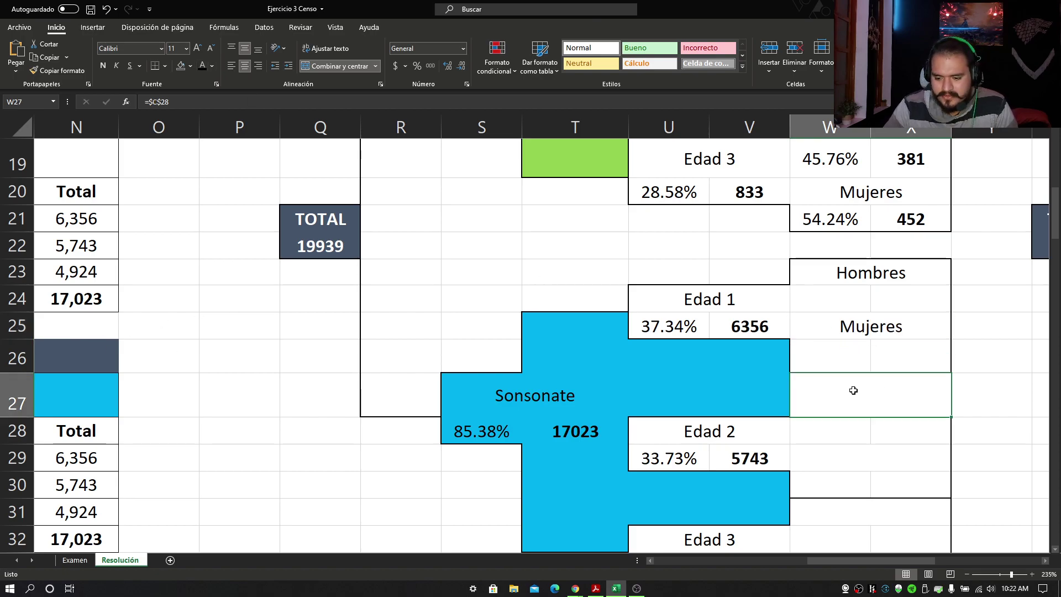
left_click(203, 66)
left_click(857, 474)
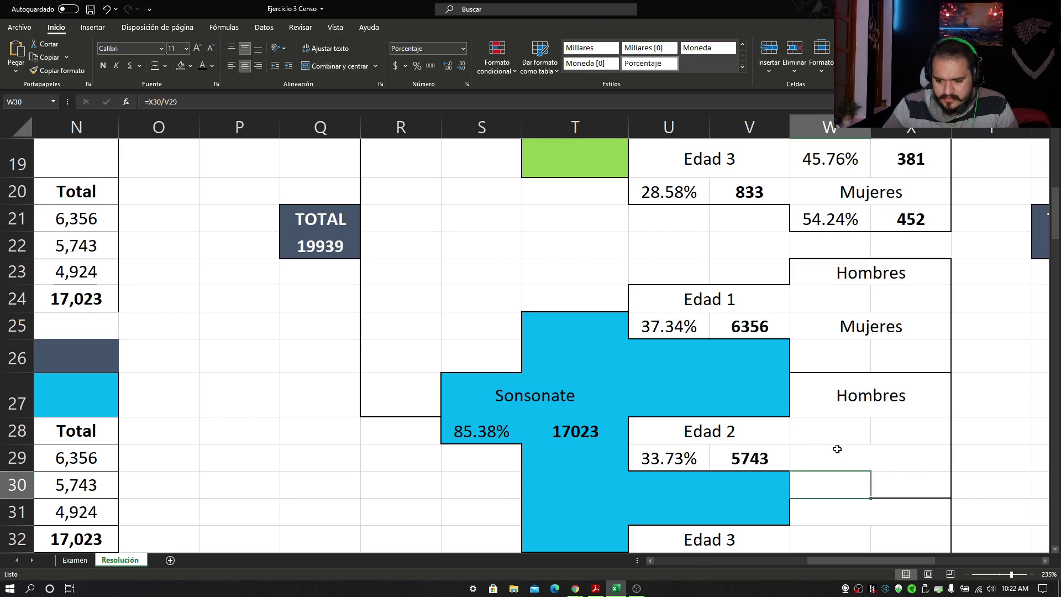
left_click(834, 450)
left_click(202, 66)
Apply the black font colour to the Hombres and Mujeres labels of Sonsonate's Edad 3 branch in W31 and W33.
scroll(675, 370, "down", 1)
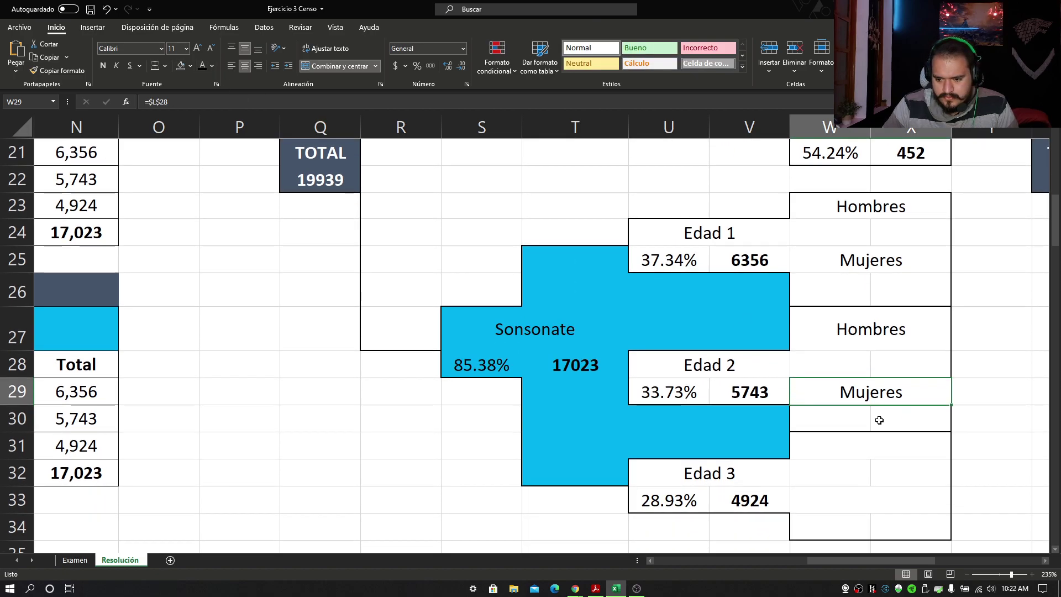
left_click(868, 442)
left_click(202, 66)
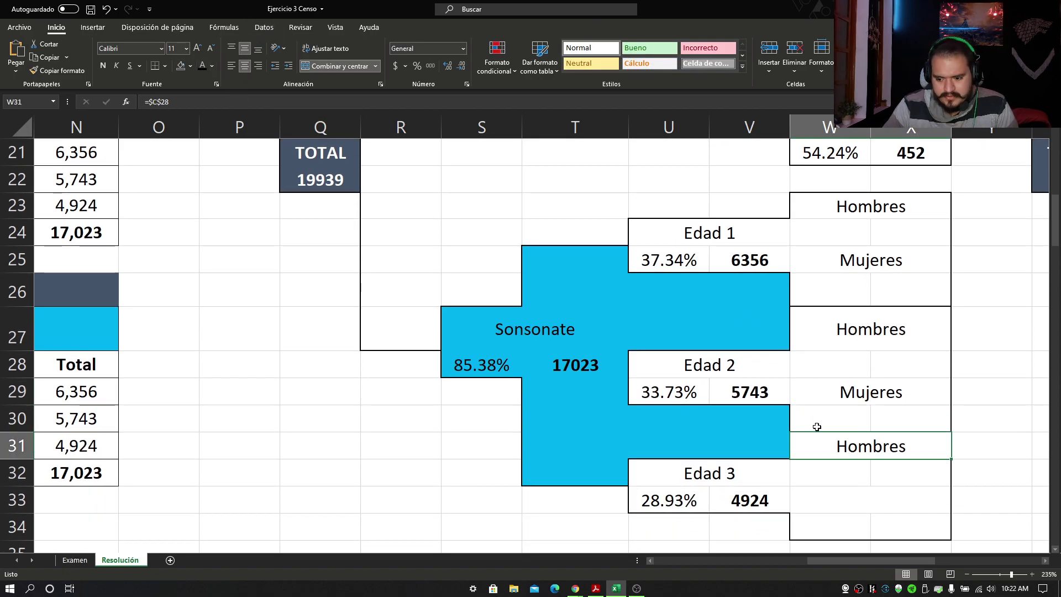
left_click(862, 497)
left_click(203, 66)
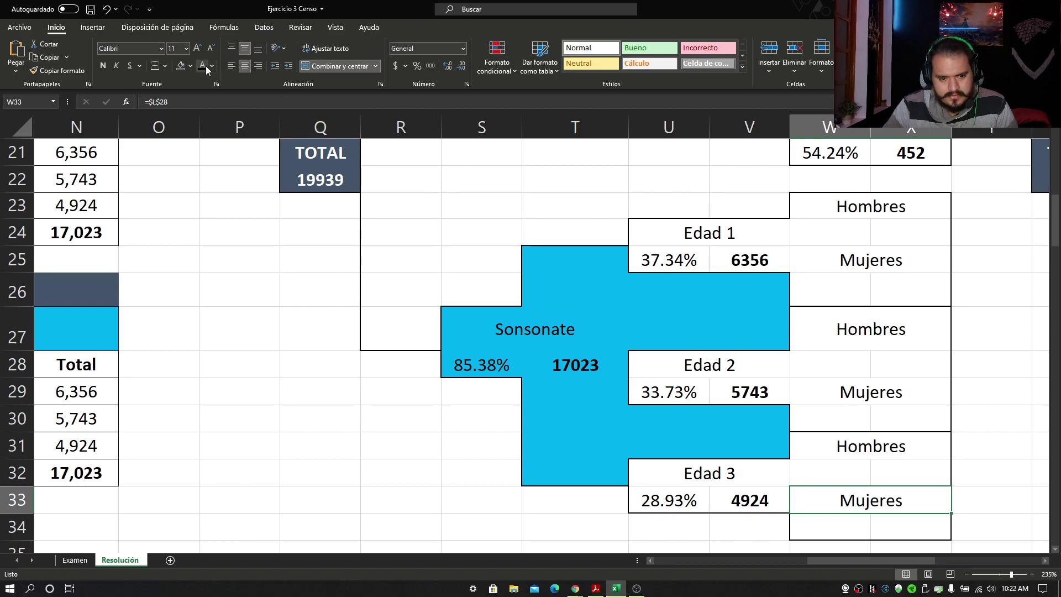
left_click(979, 347)
Apply the black font colour to the Sonsonate Edad 1 Hombres count in X24 and re-enter its formula as =J29.
left_click(911, 236)
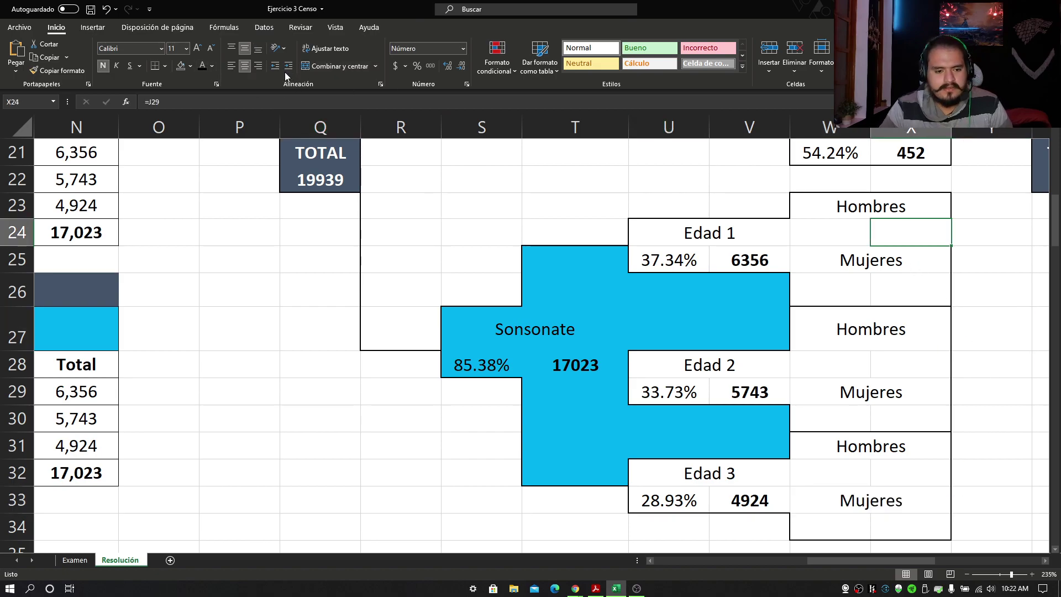
left_click(203, 65)
key("Return")
left_click(914, 234)
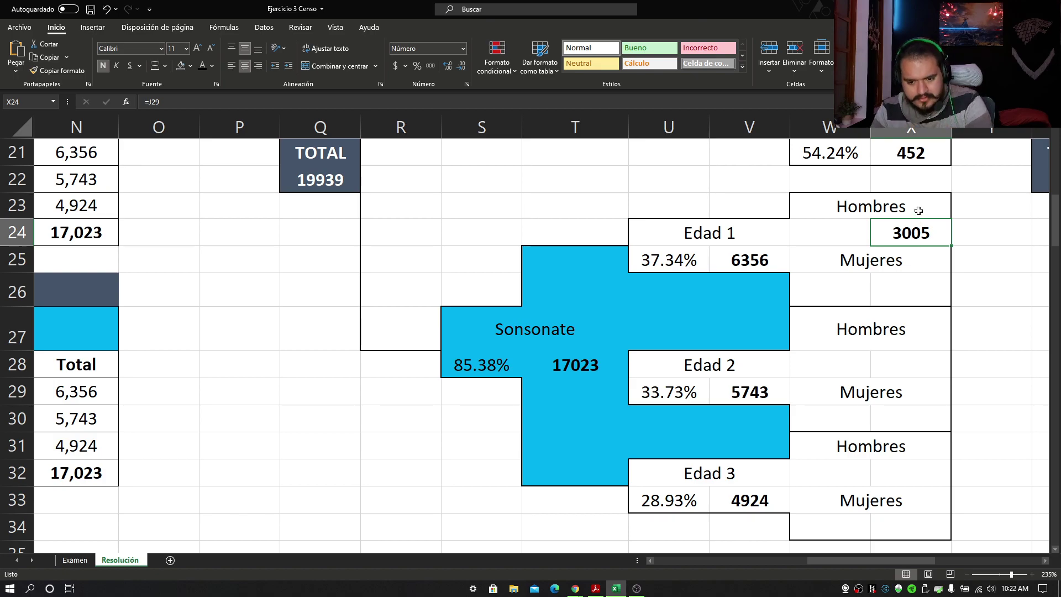
type("=")
left_click_drag(808, 562, 686, 561)
left_click(514, 390)
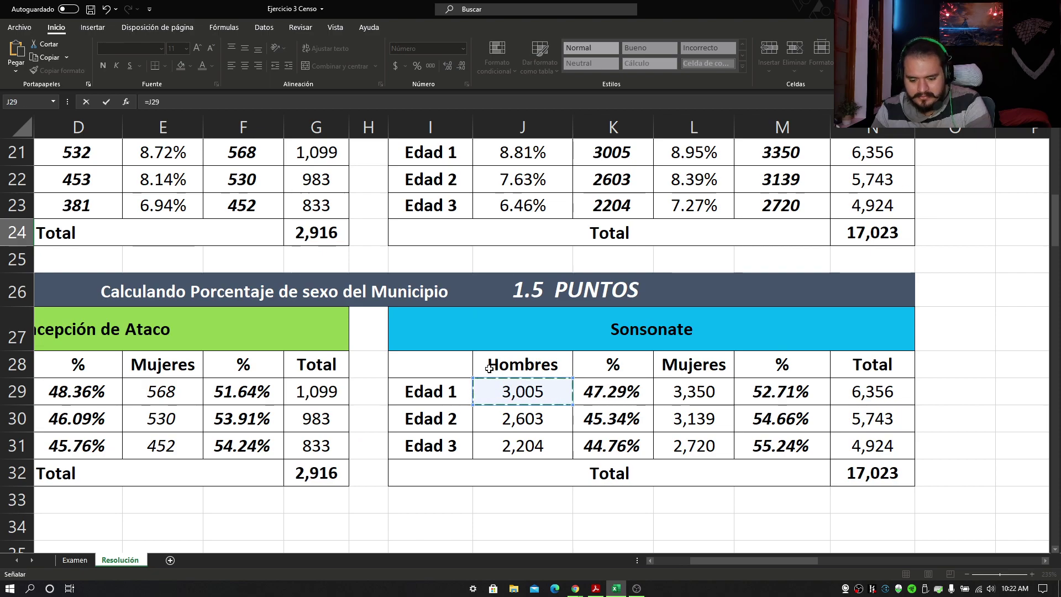
key("Return")
Reveal the Sonsonate Edad 2 Hombres count in X28 in black and re-enter its formula as =J30.
left_click(993, 356)
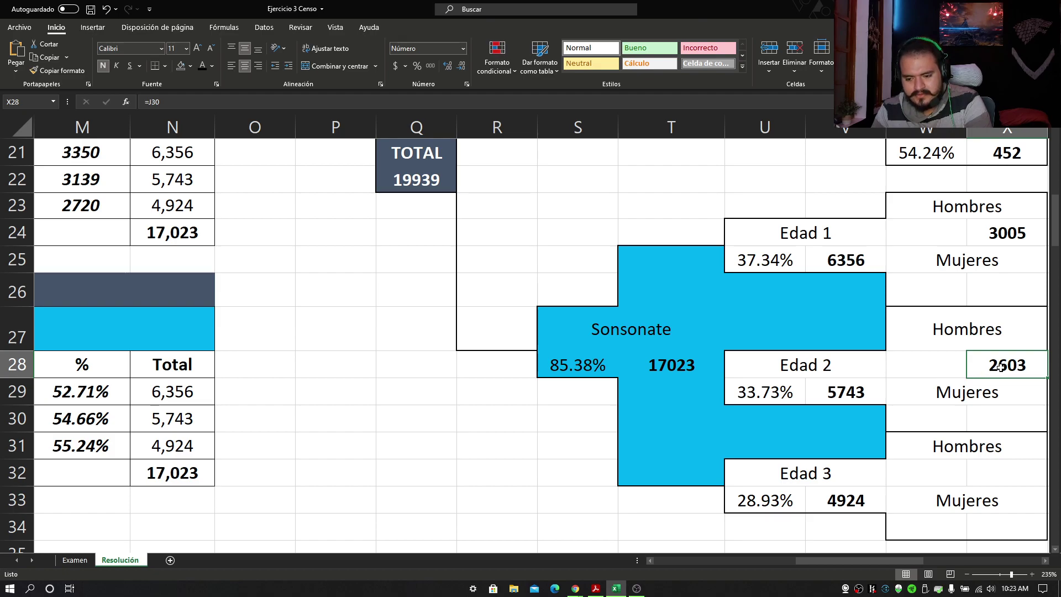
type("=")
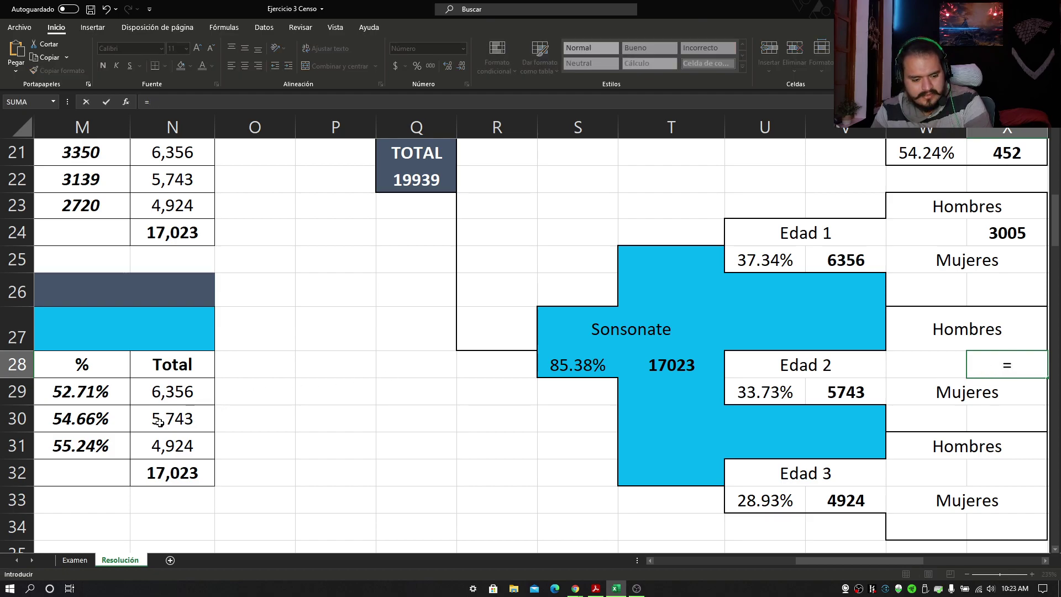
left_click_drag(829, 560, 794, 561)
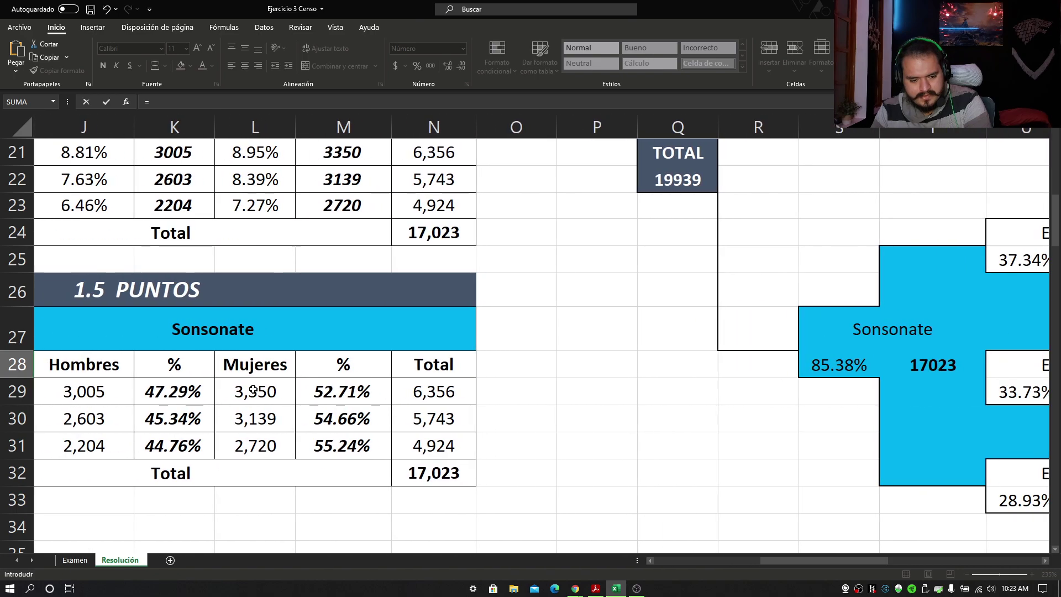
left_click(80, 418)
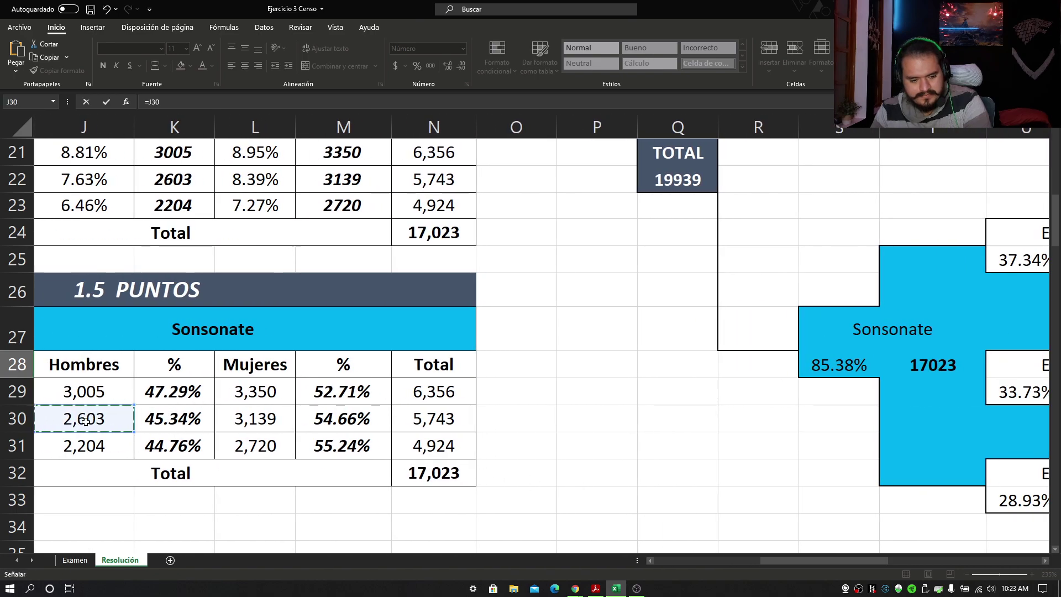
left_click_drag(825, 555, 740, 557)
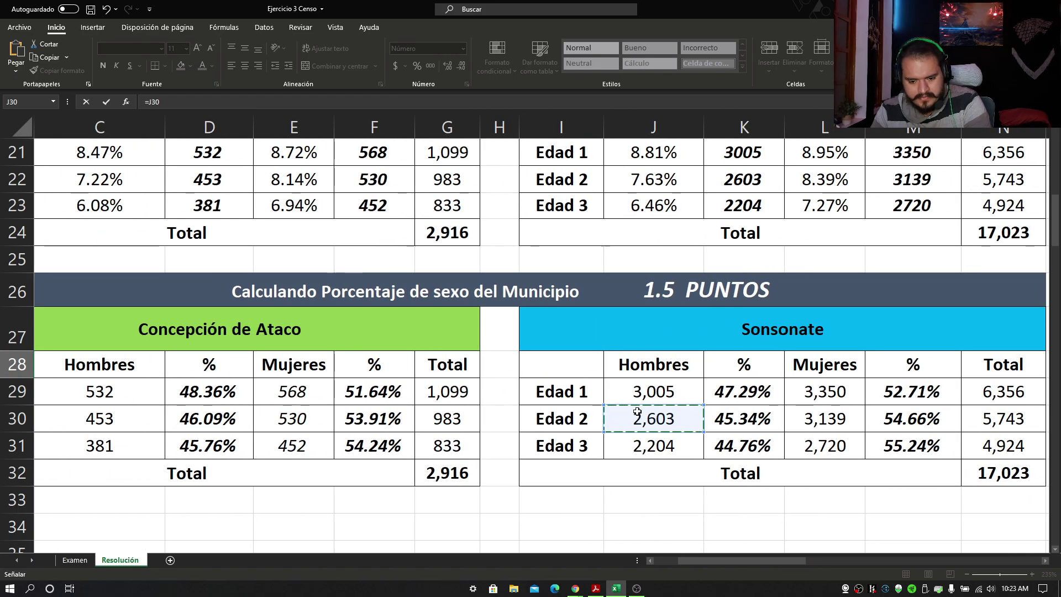
key("Return")
Apply the black font colour to the Sonsonate Edad 3 Hombres count in X32 and link it to the Hombres value in J31.
left_click_drag(917, 561, 951, 560)
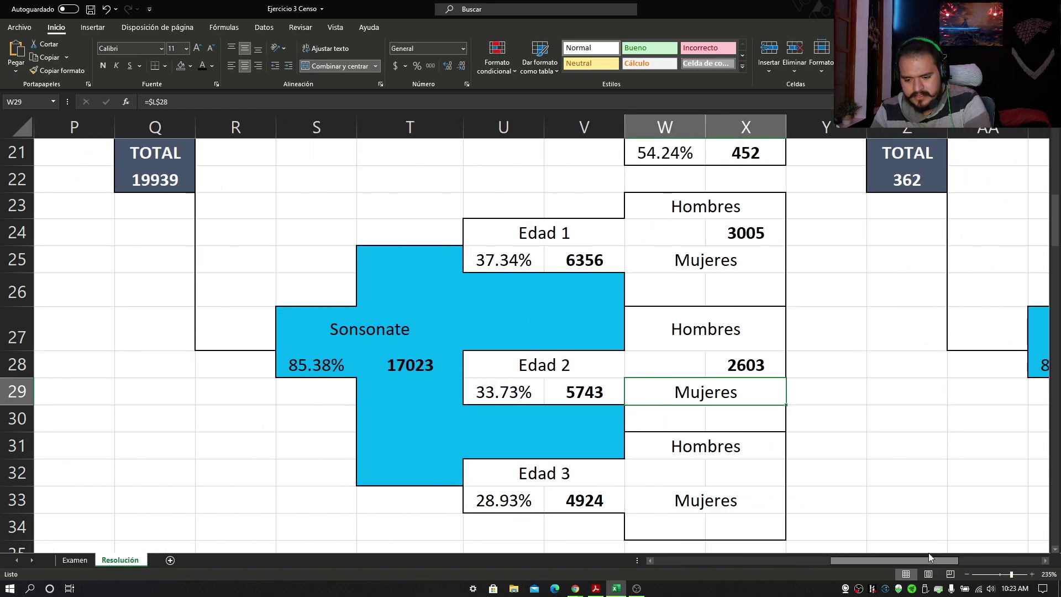
left_click(746, 474)
type("=")
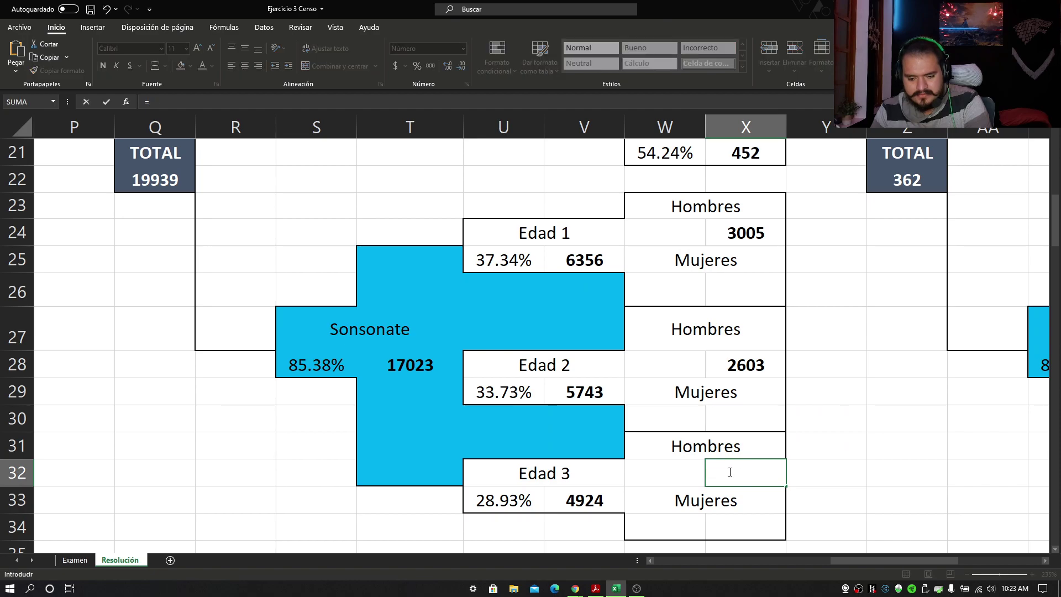
key("Return")
key("Up")
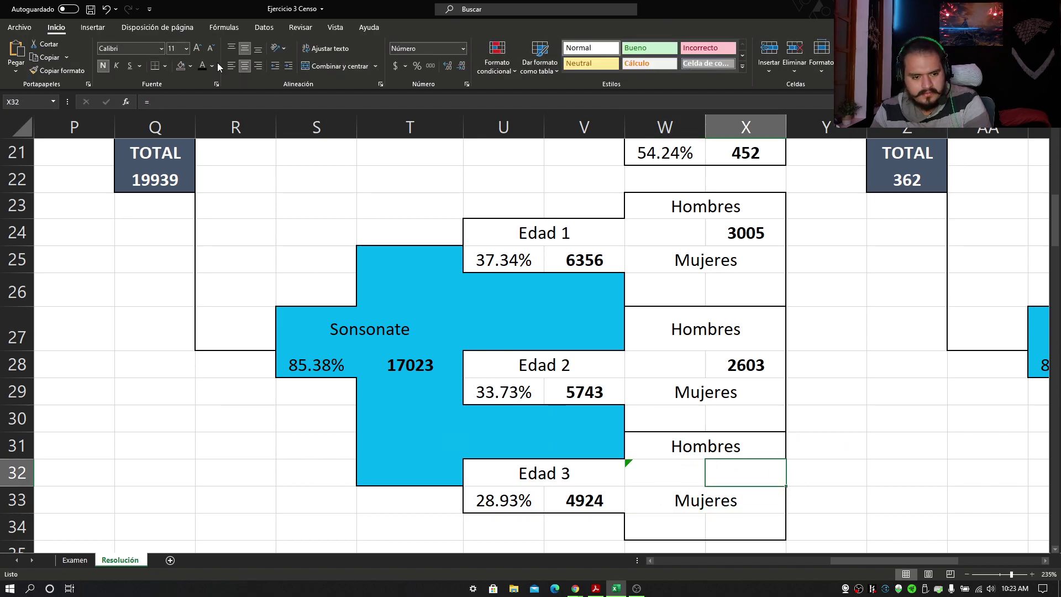
left_click_drag(790, 418, 862, 419)
double_click(713, 472)
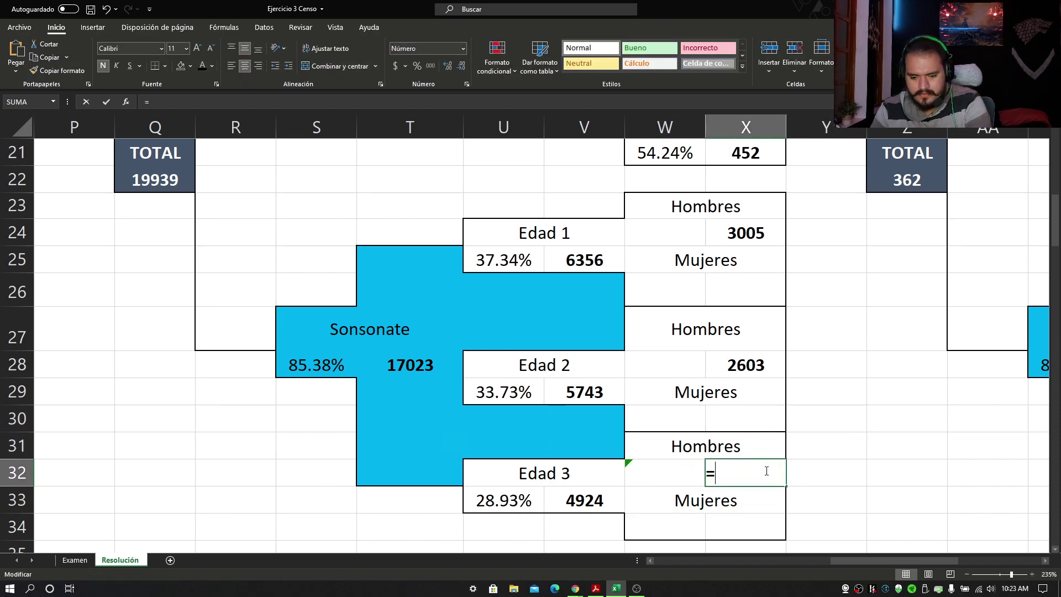
left_click_drag(889, 560, 737, 560)
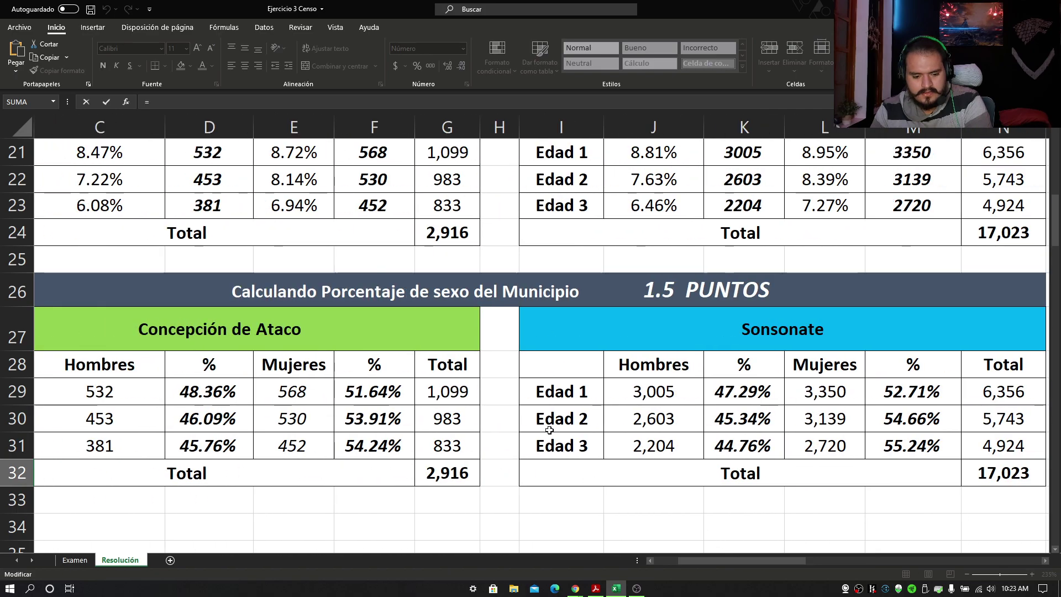
left_click(658, 446)
key("Return")
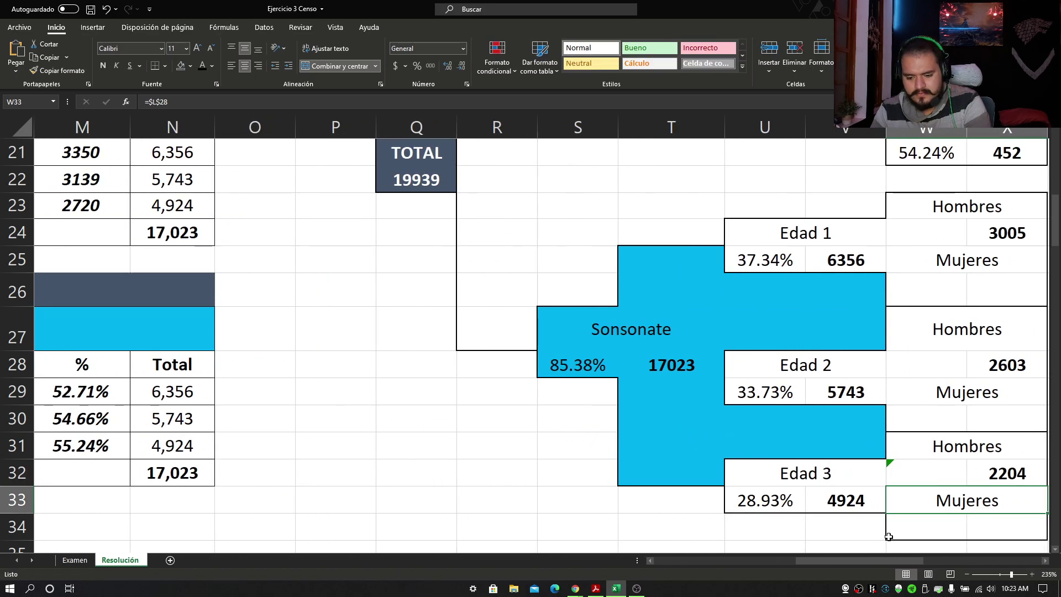
Apply the black font colour to the Sonsonate Edad 1 Mujeres count in X26 and re-enter its formula as =L29.
left_click_drag(872, 560, 919, 560)
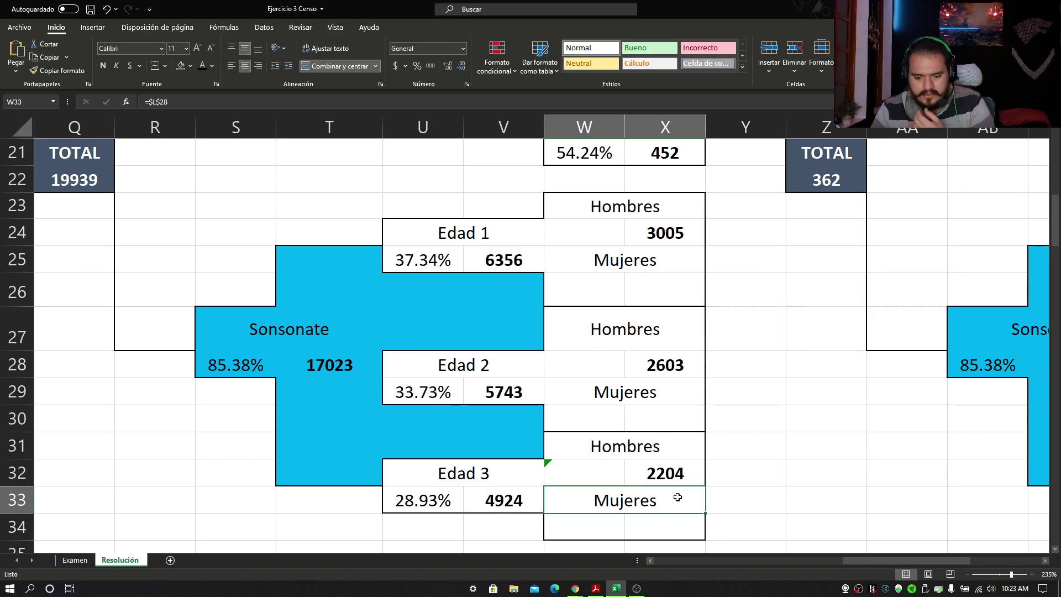
left_click(648, 291)
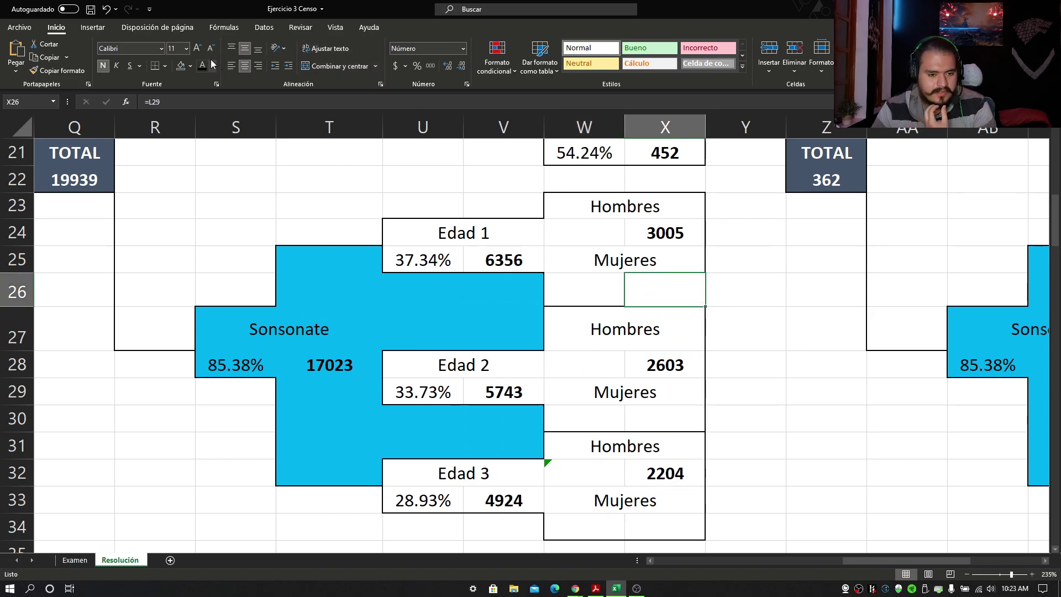
type("3350")
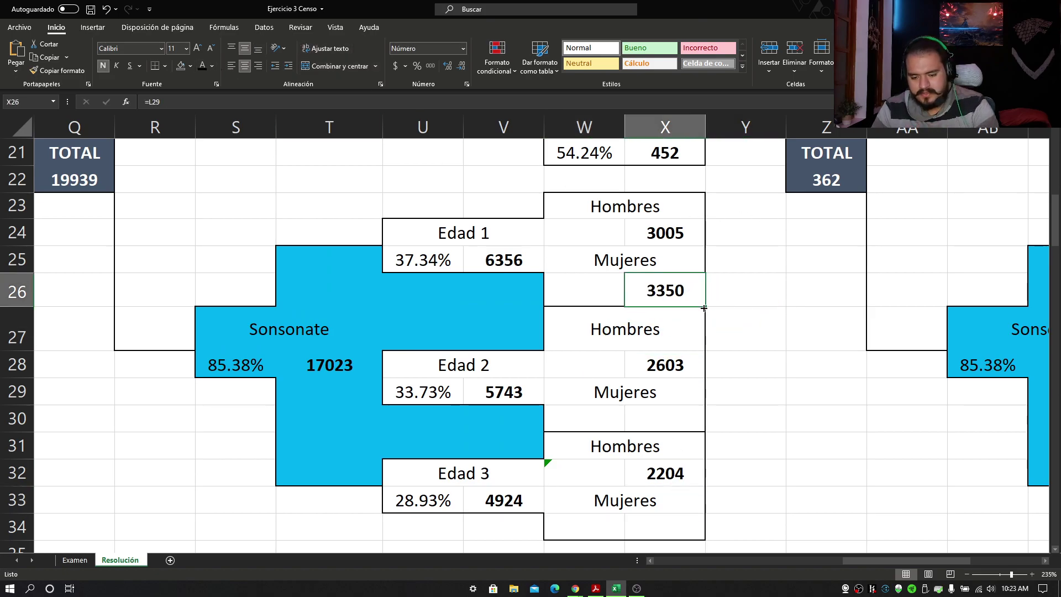
type("=")
left_click_drag(891, 561, 798, 562)
left_click(330, 394)
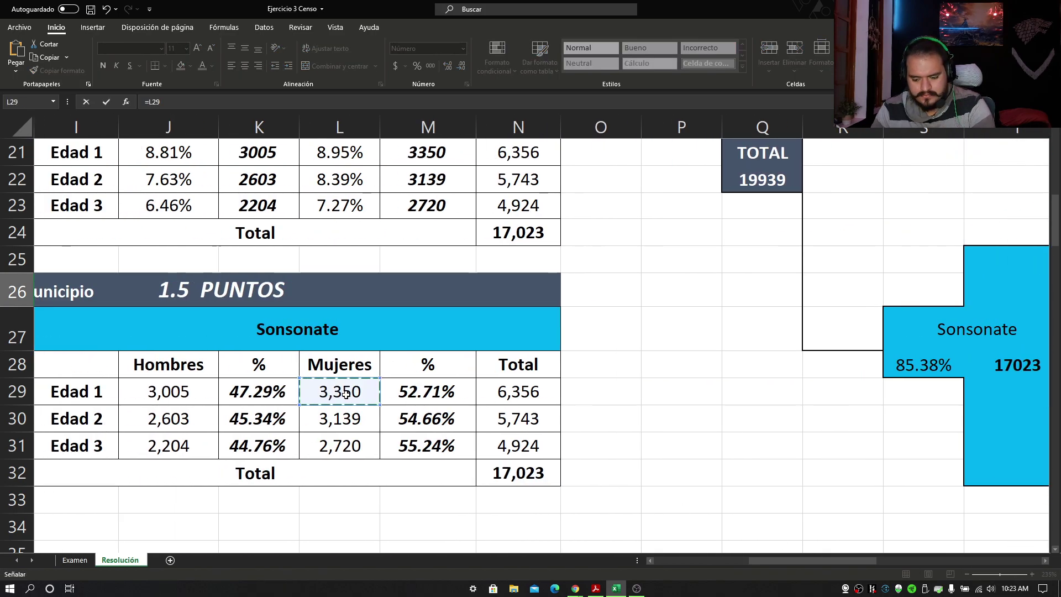
key("Return")
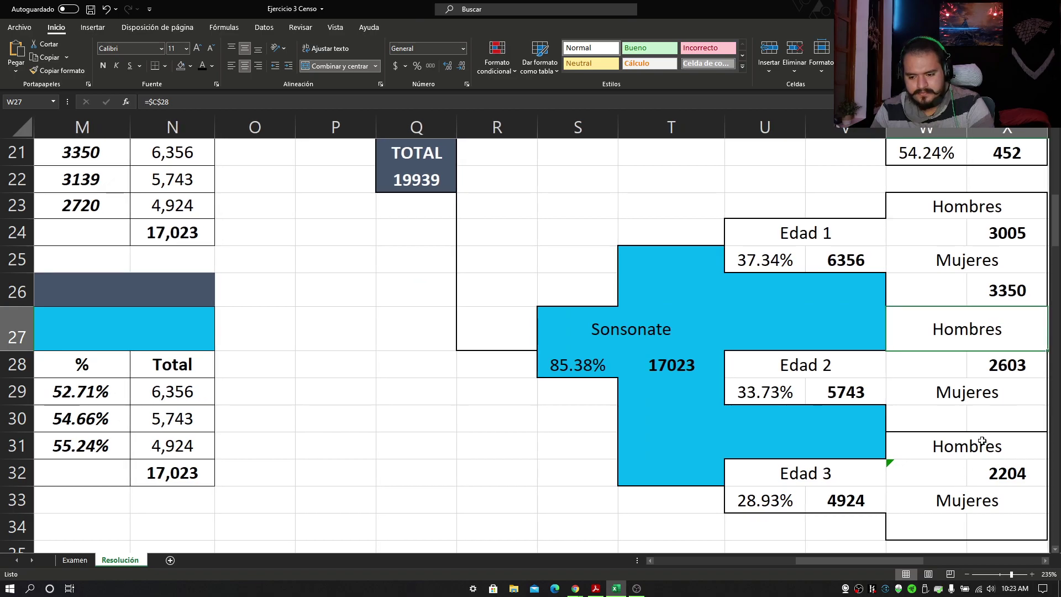
Apply the black font colour to the Sonsonate Edad 2 Mujeres count in X30 and re-enter its formula as =L30.
left_click(1019, 415)
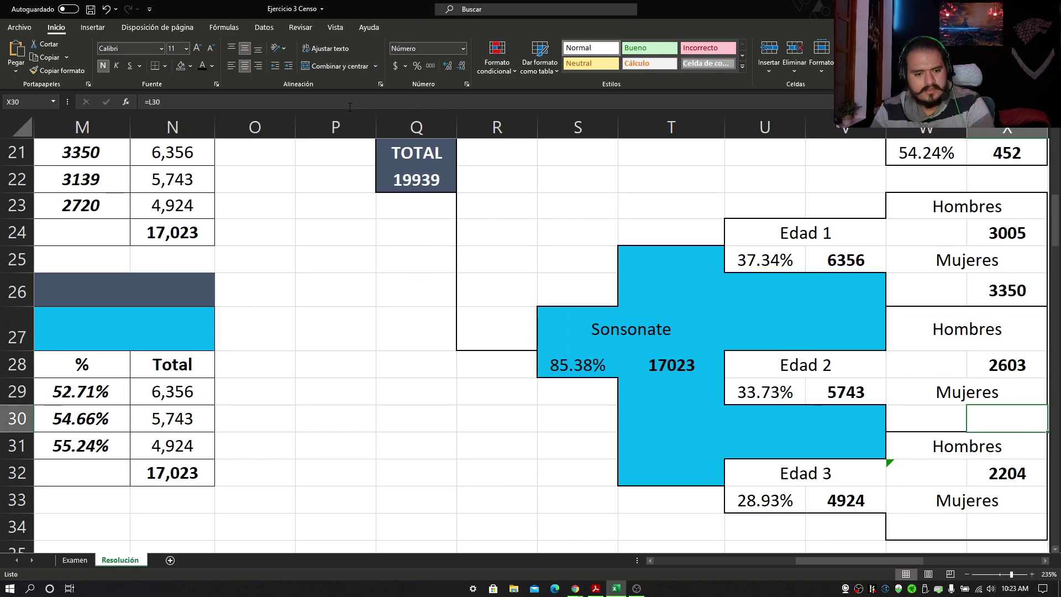
left_click(203, 65)
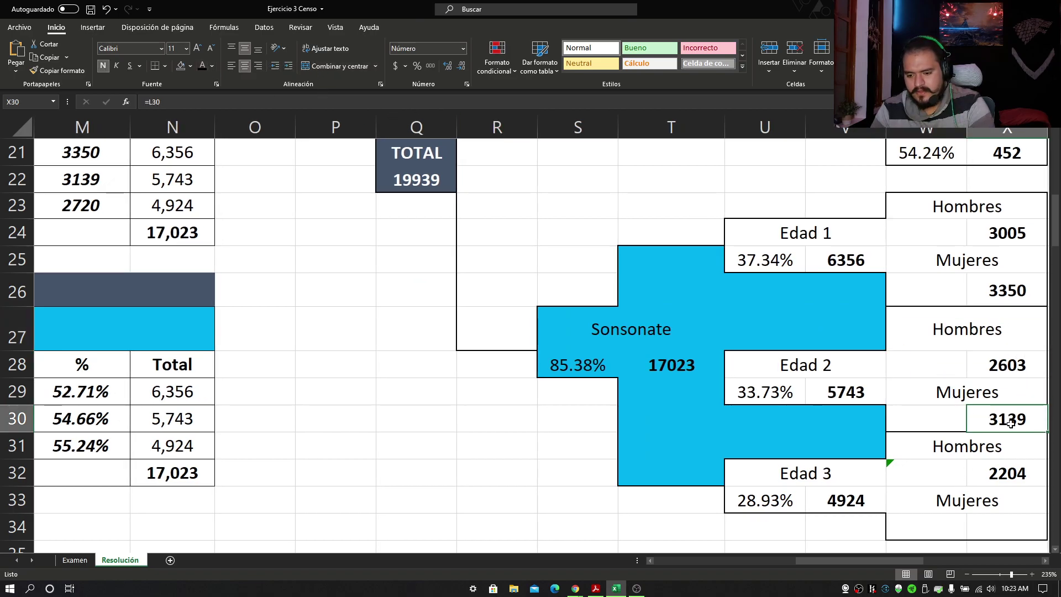
type("=")
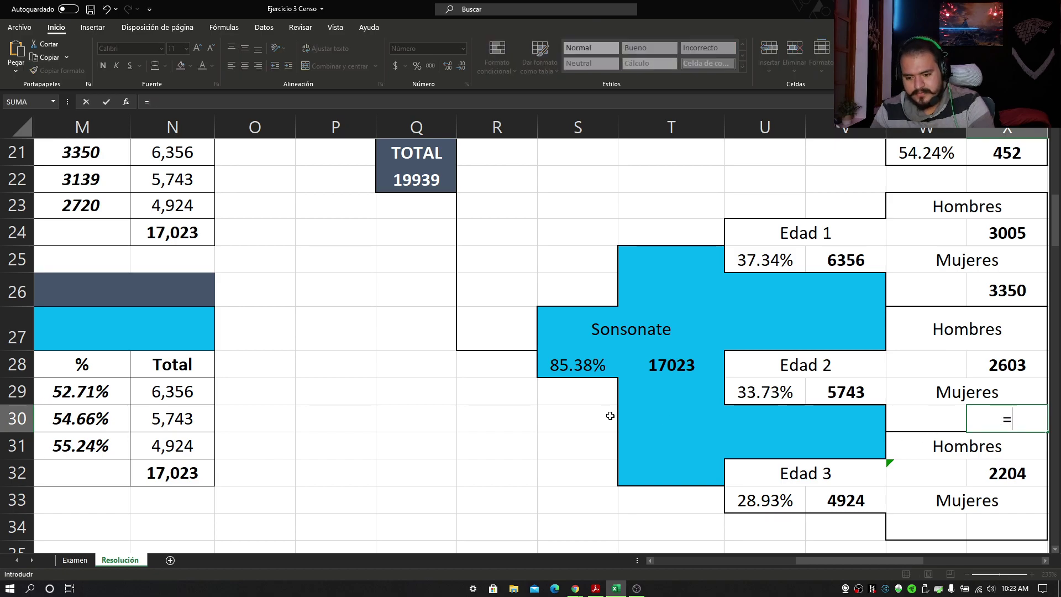
left_click_drag(836, 560, 789, 560)
left_click(359, 420)
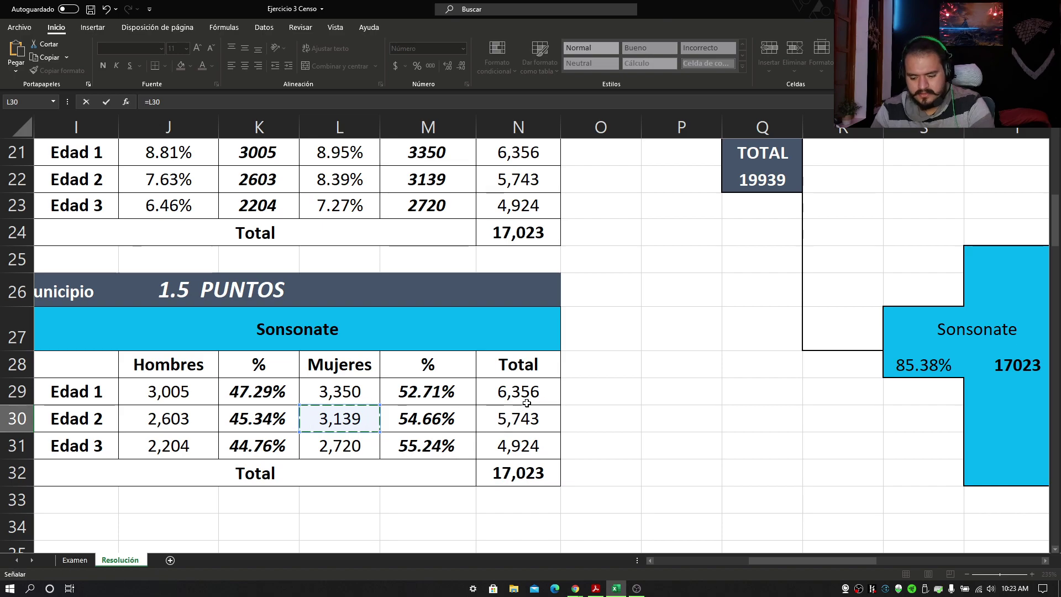
key("Return")
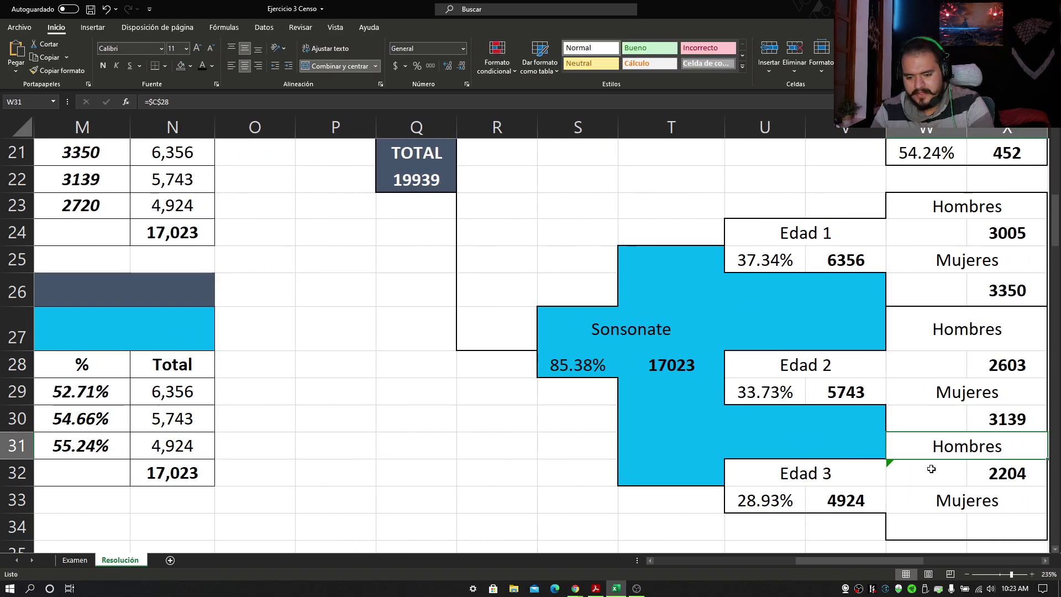
Apply the black font colour to the Sonsonate Edad 3 Mujeres count in X34 and re-enter its formula as =L31.
left_click(990, 522)
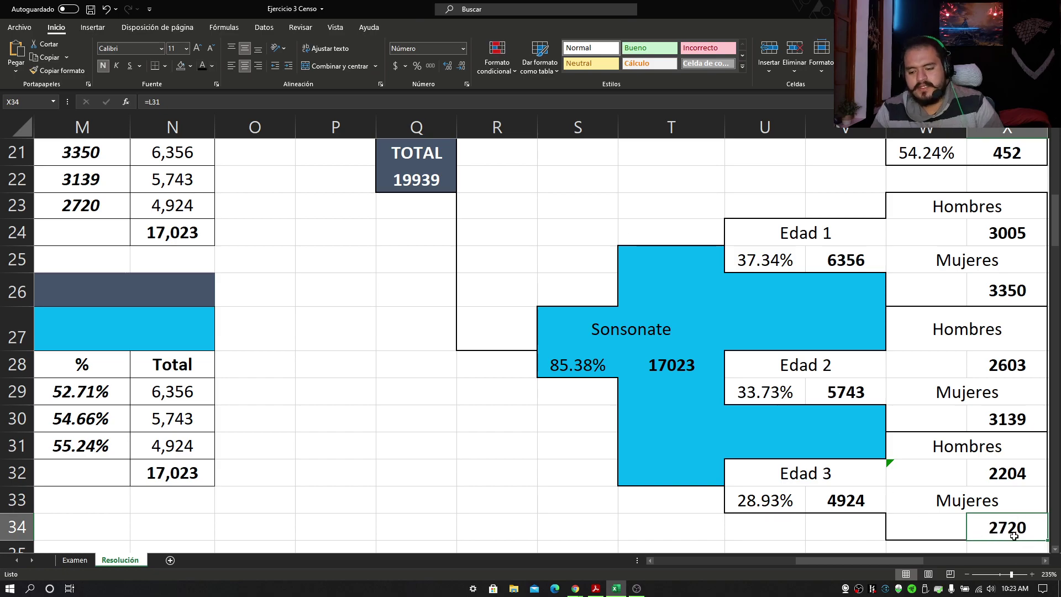
type("=")
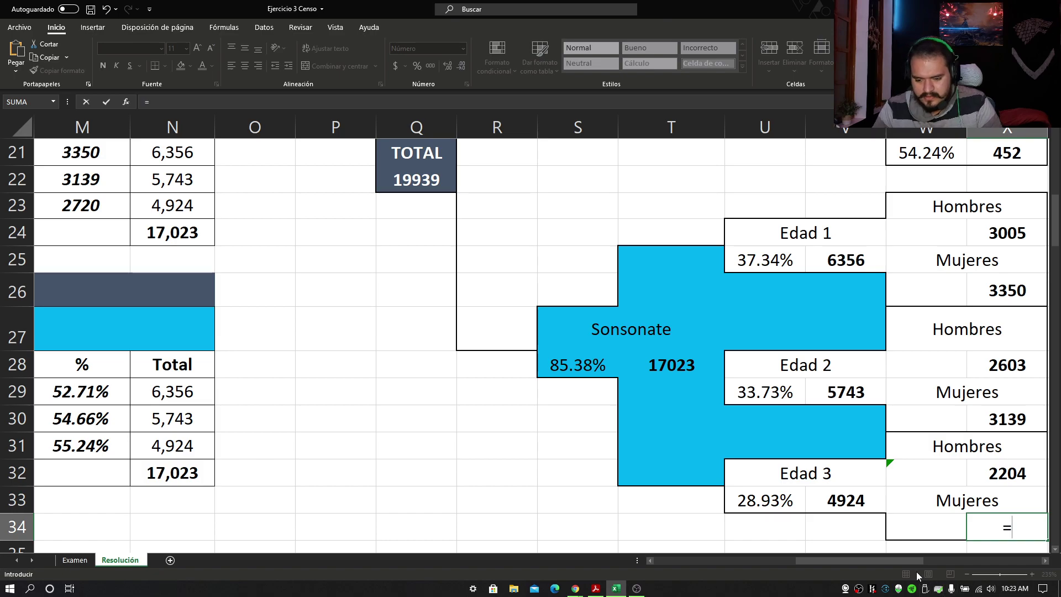
left_click_drag(906, 561, 859, 560)
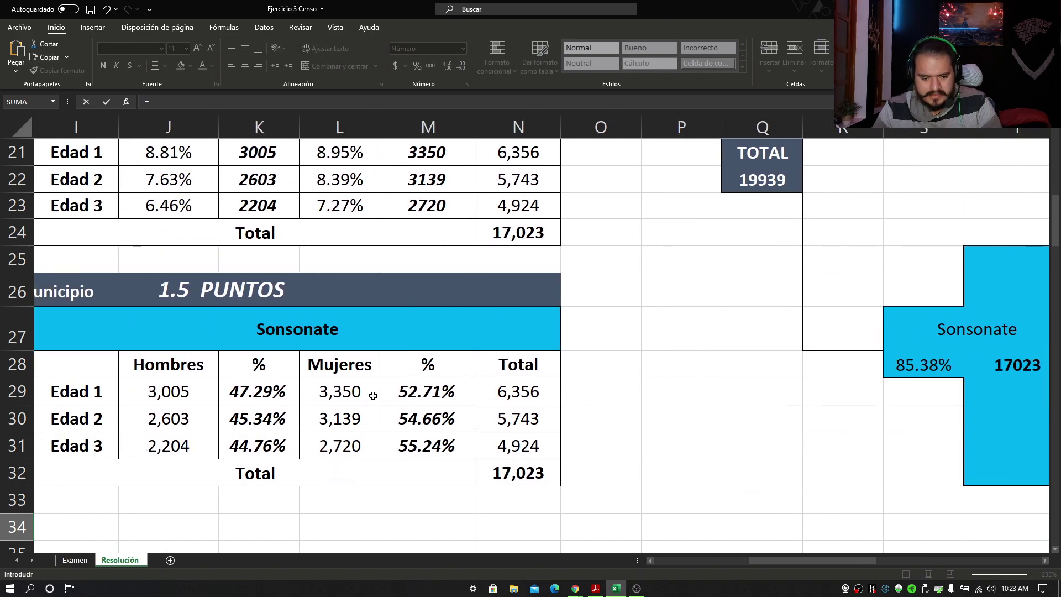
left_click(338, 447)
key("Return")
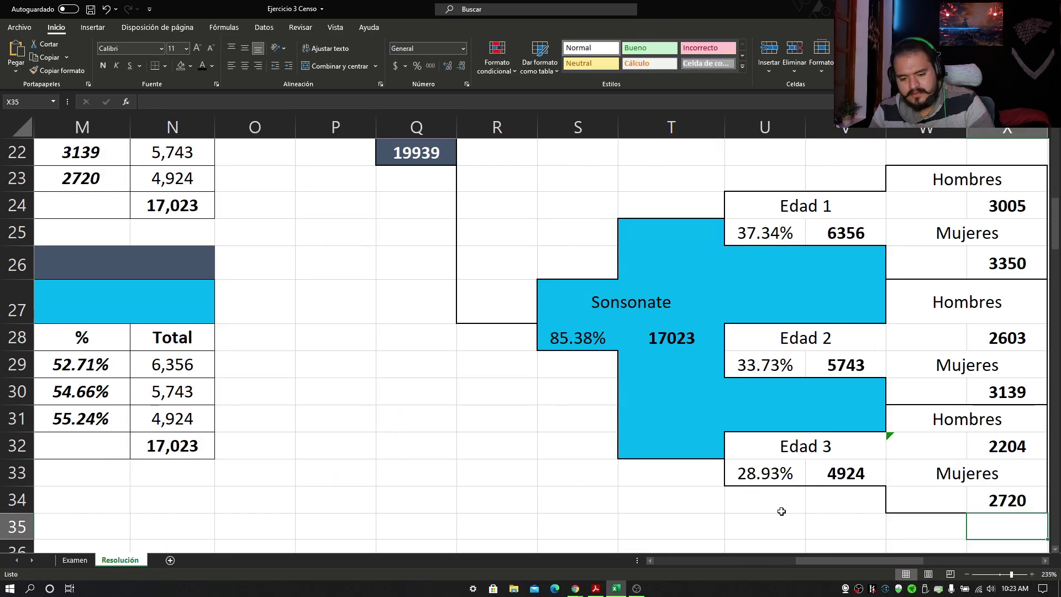
Reveal the Sonsonate Hombres and Mujeres percentages by applying the black font colour to the block W23:X34.
left_click_drag(894, 557, 939, 557)
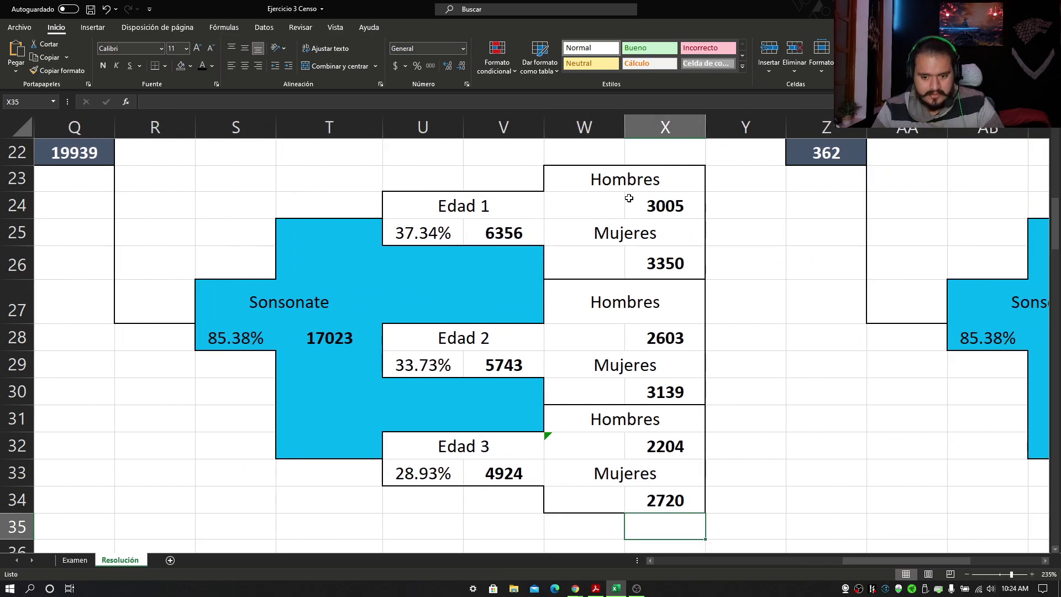
left_click_drag(596, 178, 653, 490)
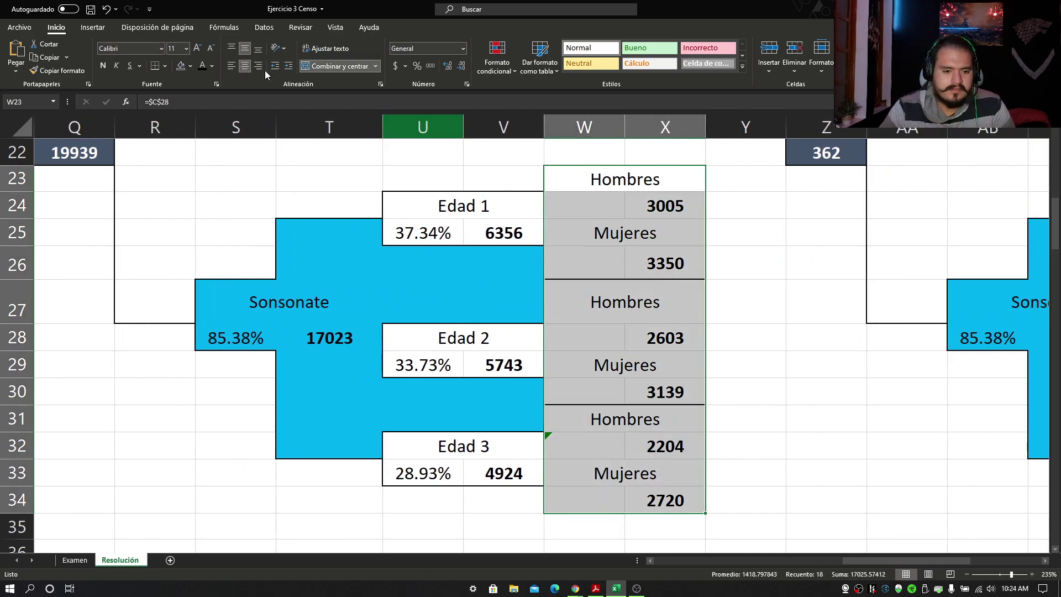
left_click(202, 65)
left_click(737, 287)
left_click_drag(587, 215, 612, 495)
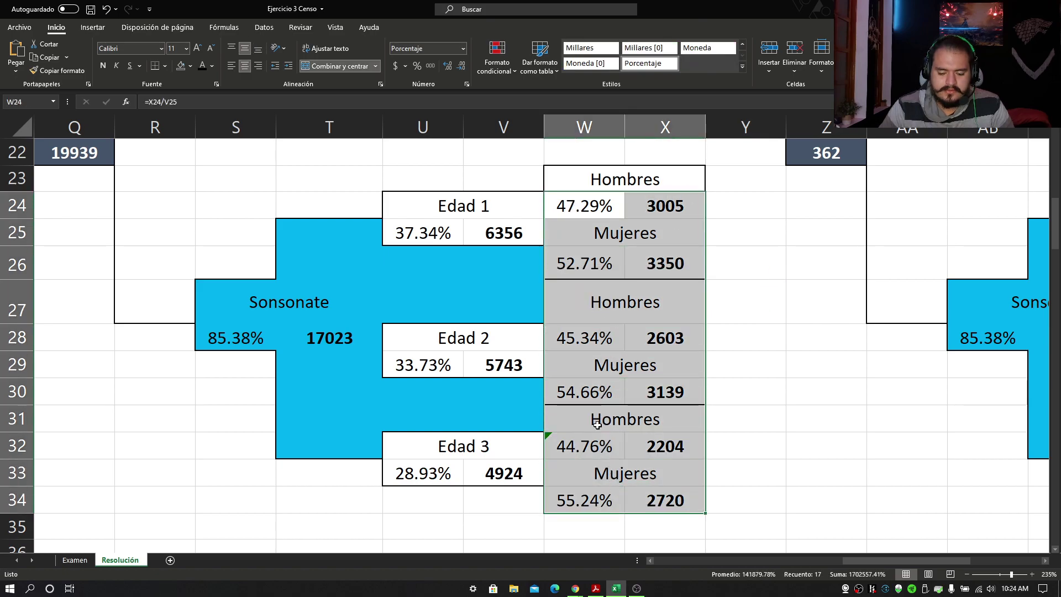
Examine how the Sonsonate Hombres and Mujeres counts relate to the Edad 1 and Edad 2 totals in V25 and V29.
left_click(656, 217)
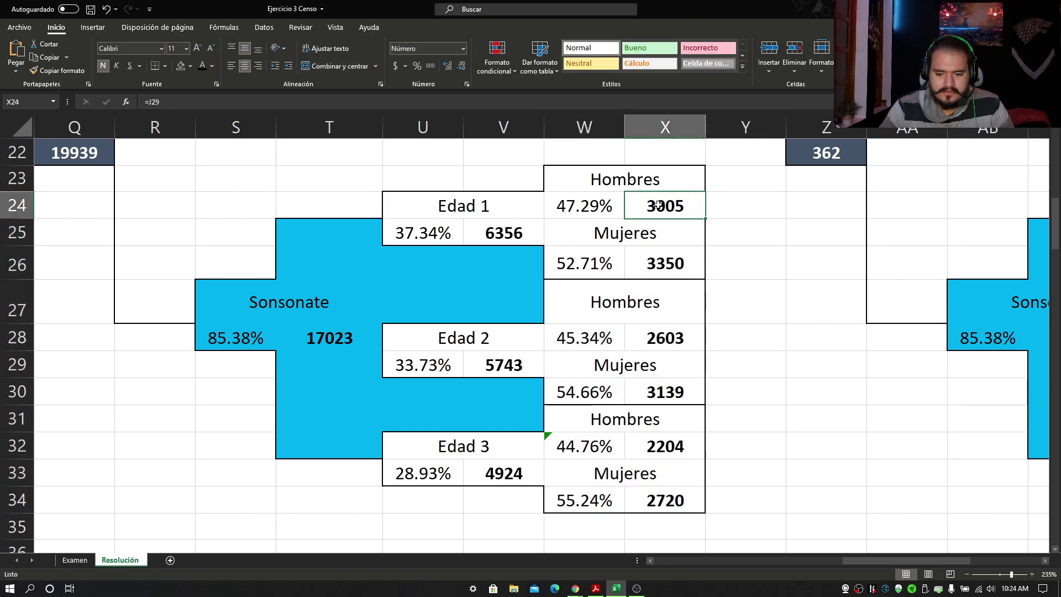
left_click(522, 229)
left_click(674, 256)
left_click(512, 227)
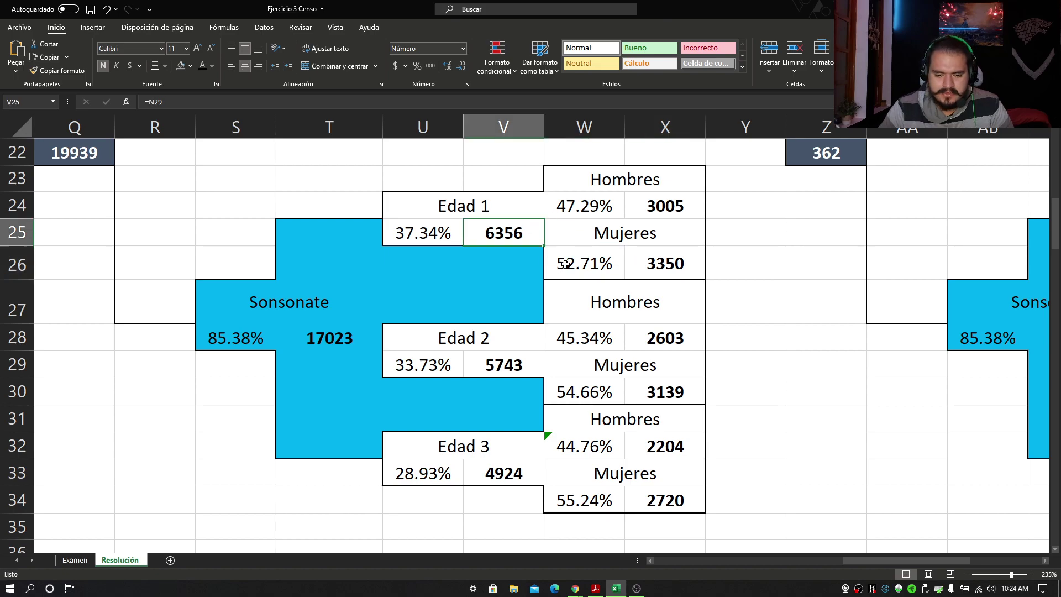
left_click(687, 348)
left_click(656, 212)
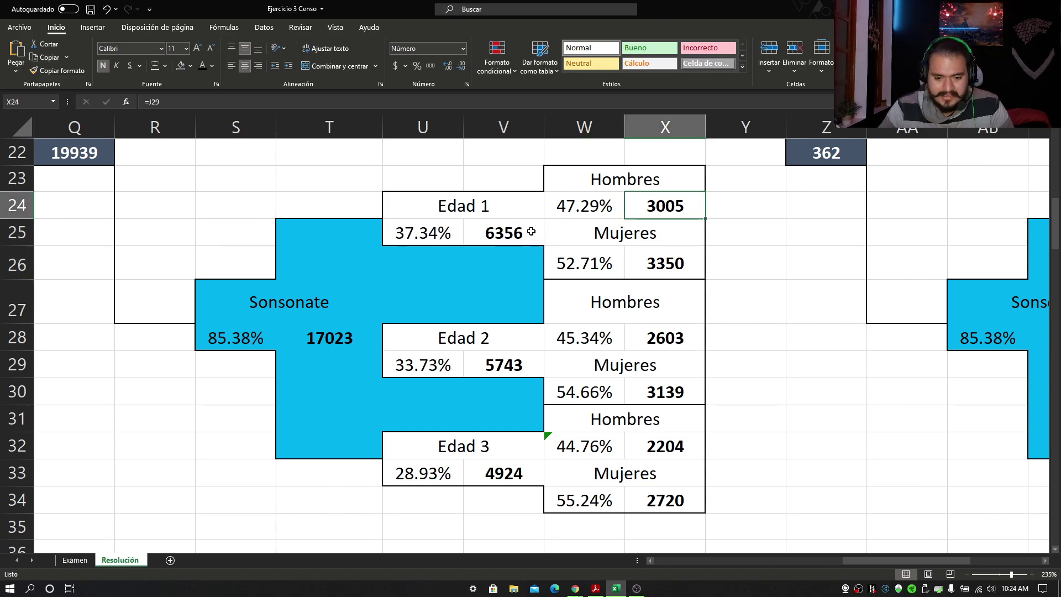
left_click(526, 231)
left_click(656, 265)
left_click(516, 221)
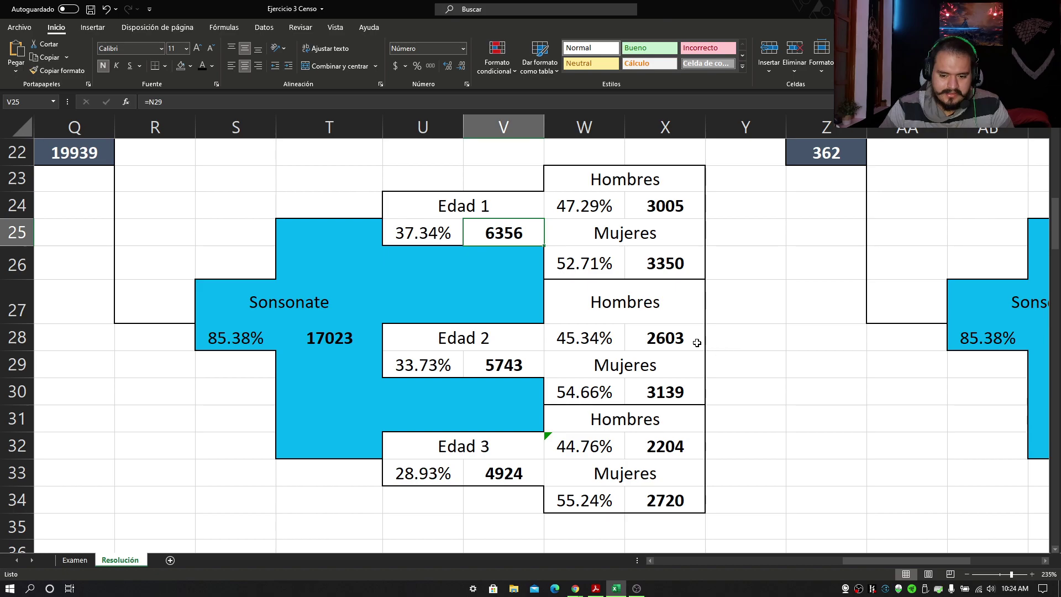
left_click(647, 340)
left_click(539, 368)
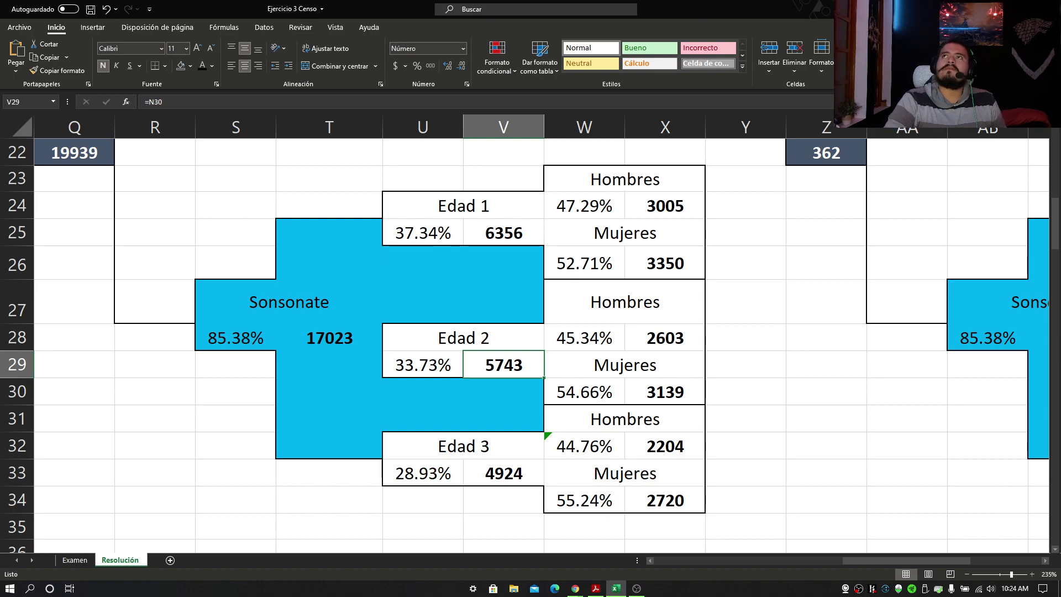
key("alt+Tab")
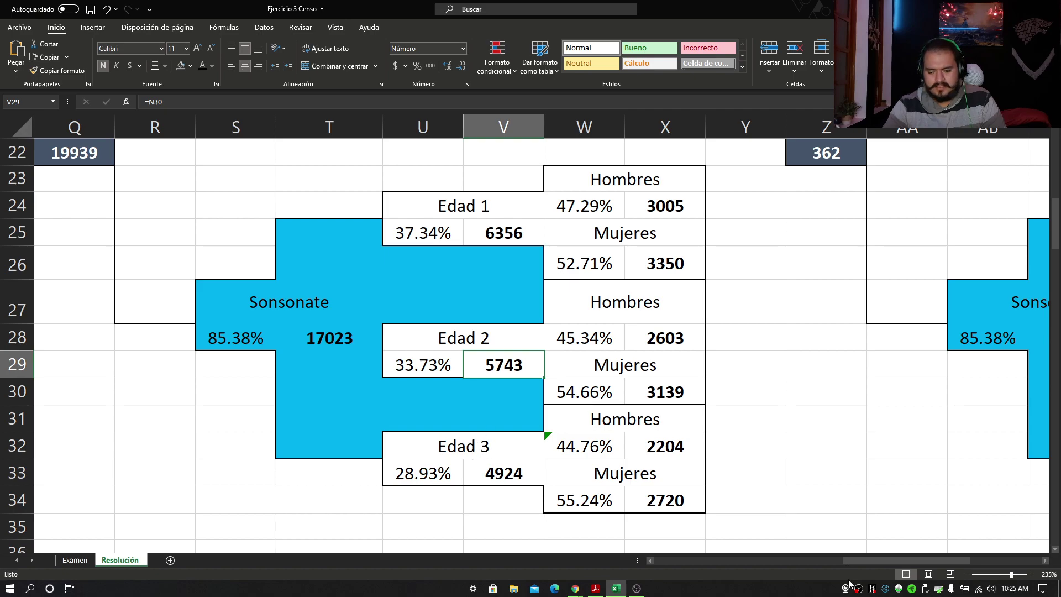
Examine the second tree's TOTAL in Z22 and trace it to the sample size n in D38.
left_click_drag(861, 561, 887, 558)
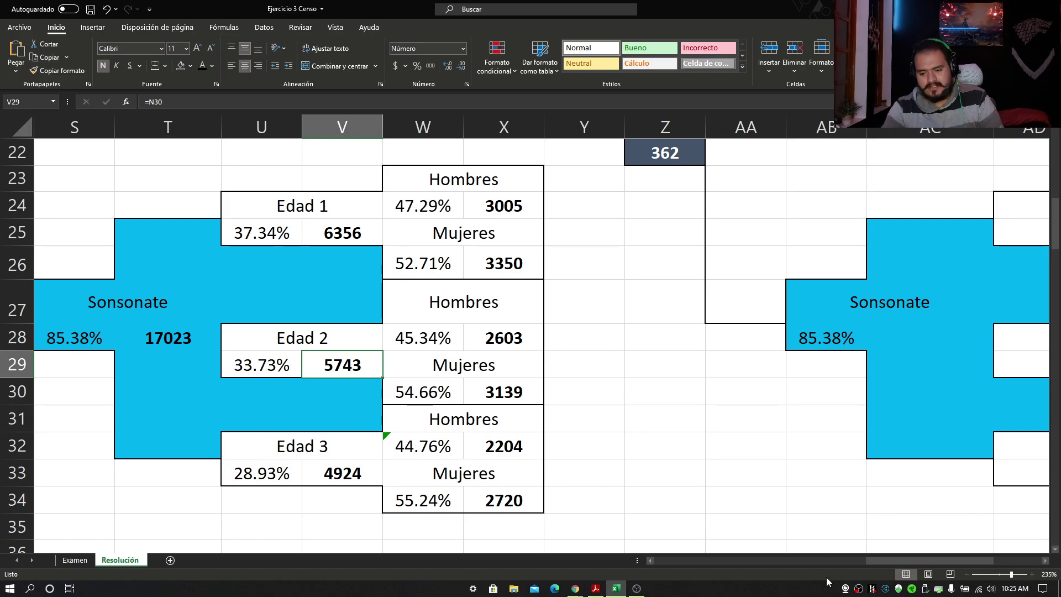
left_click_drag(888, 559, 923, 559)
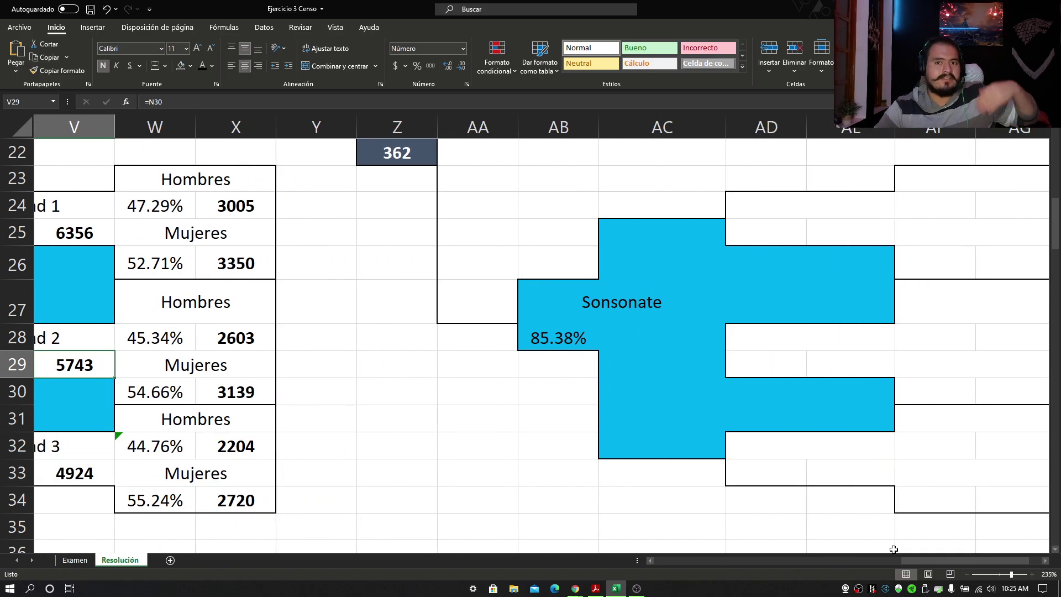
scroll(864, 549, "up", 3)
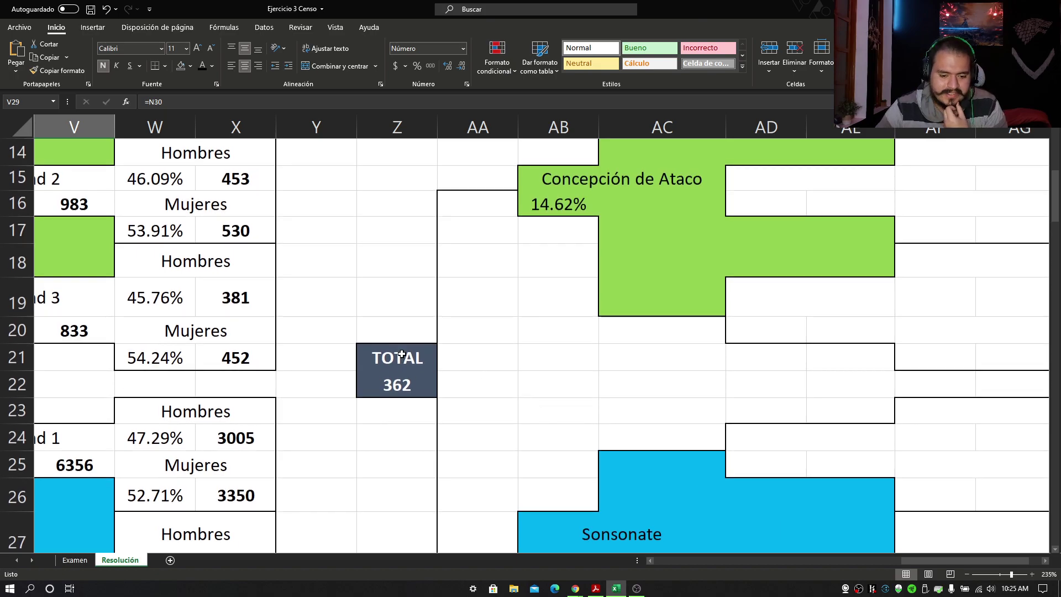
left_click_drag(402, 356, 398, 386)
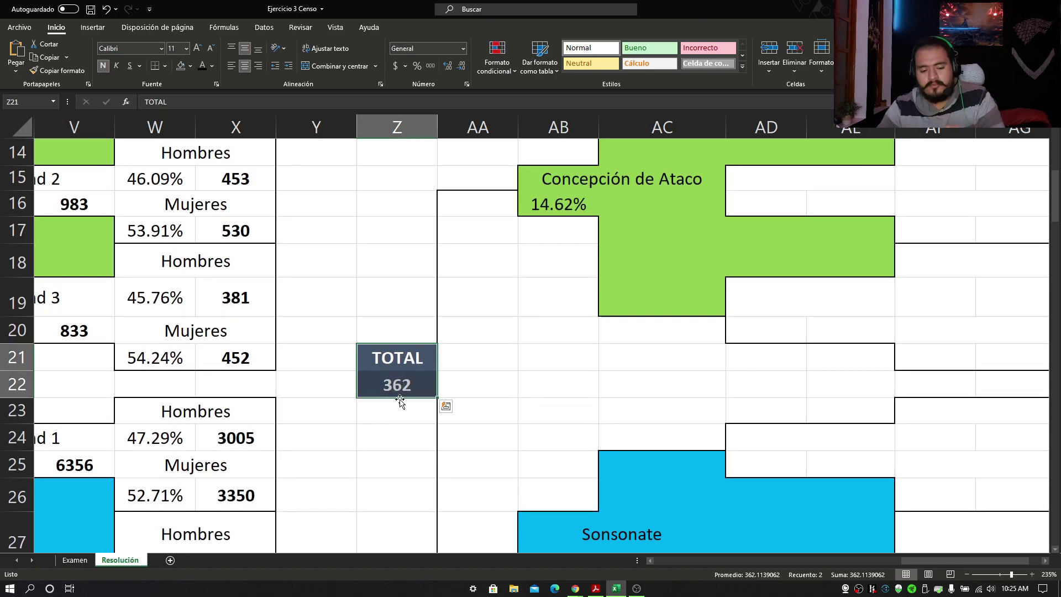
left_click(401, 387)
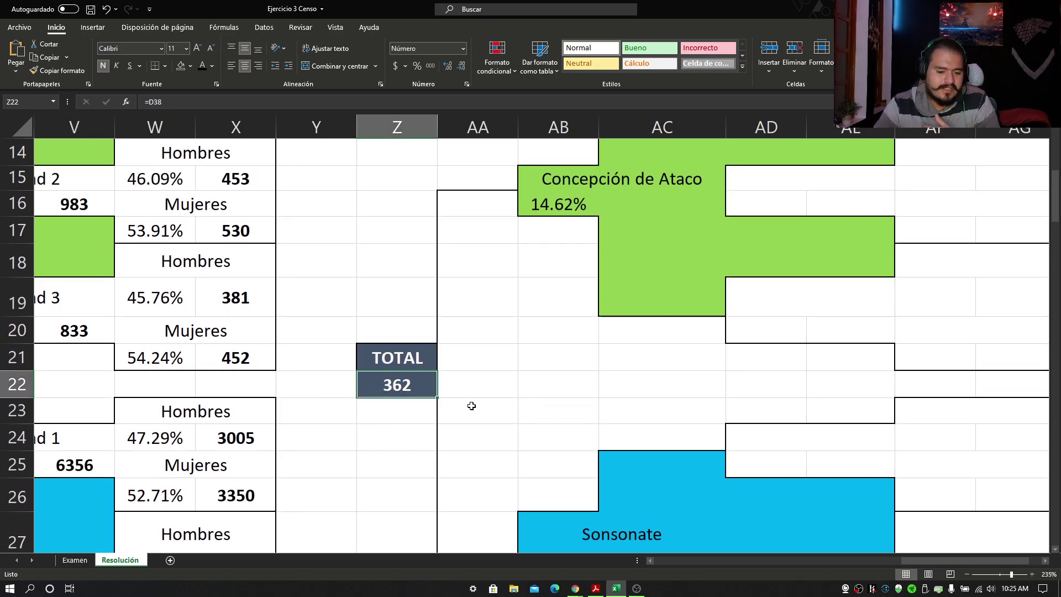
left_click_drag(913, 557, 665, 557)
scroll(585, 463, "down", 2)
scroll(585, 463, "down", 3)
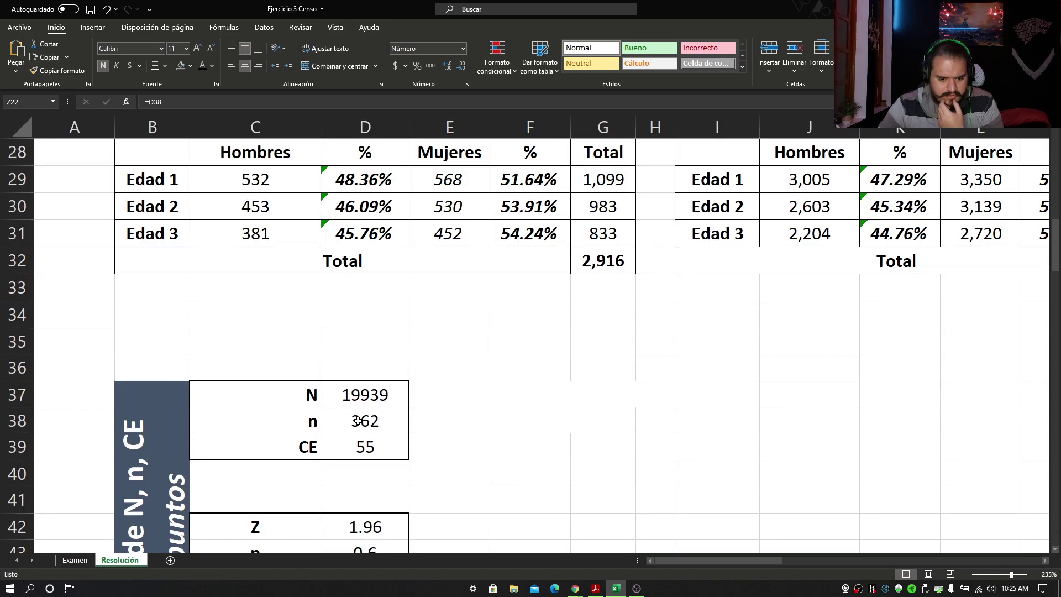
left_click_drag(771, 559, 1003, 547)
scroll(1003, 530, "up", 5)
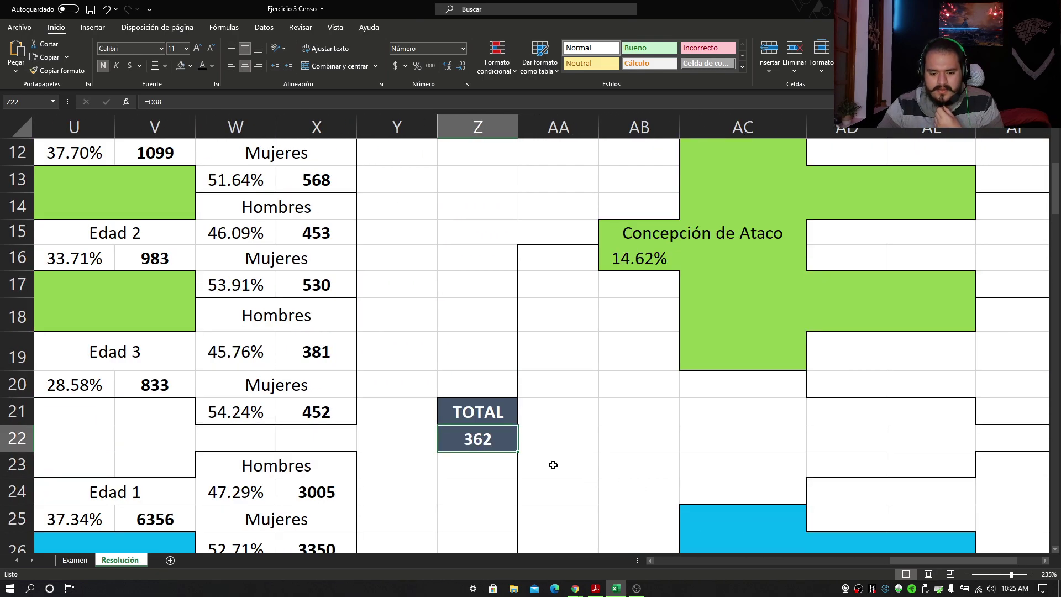
Re-enter the second tree's TOTAL in Z22 as =D38 so it is linked to the sample size n.
type("=")
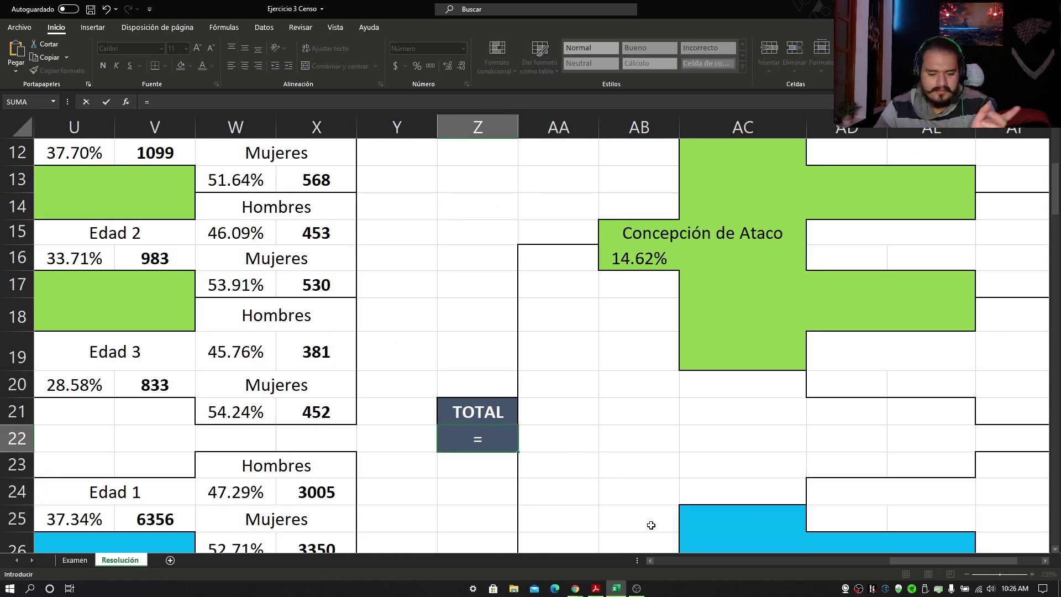
left_click_drag(893, 559, 657, 559)
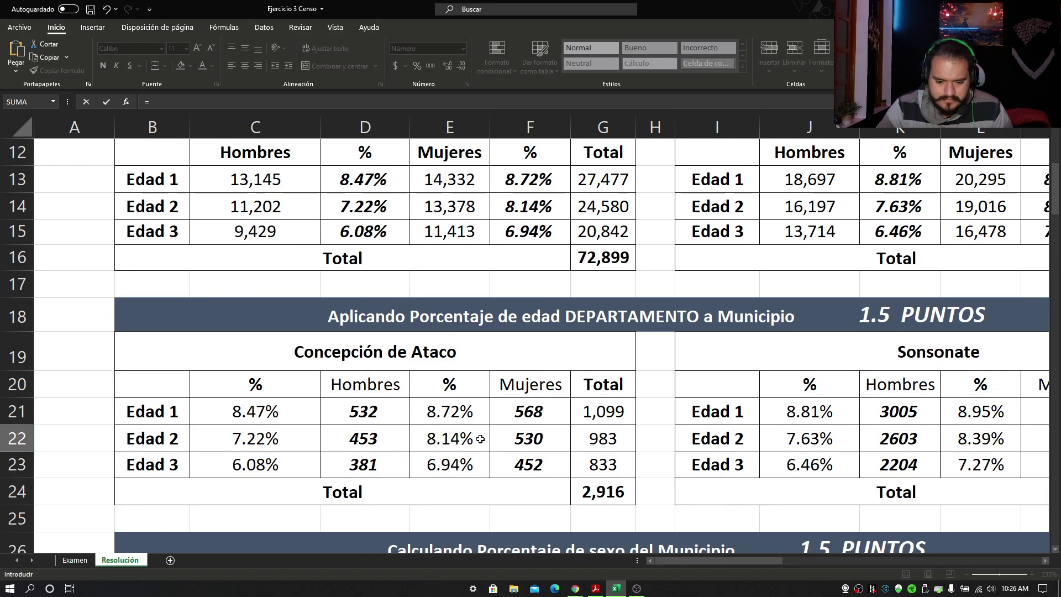
scroll(407, 369, "down", 5)
left_click(369, 426)
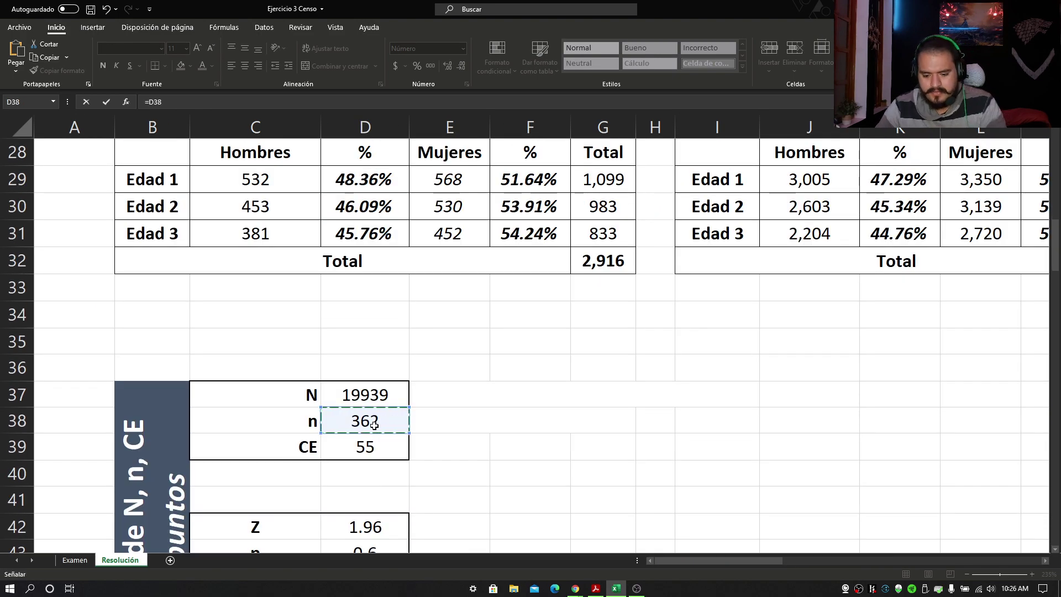
key("Return")
Compare the second tree with the completed population tree and select the whole second tree from Z10 down to row 34.
left_click_drag(866, 560, 952, 551)
scroll(859, 507, "up", 4)
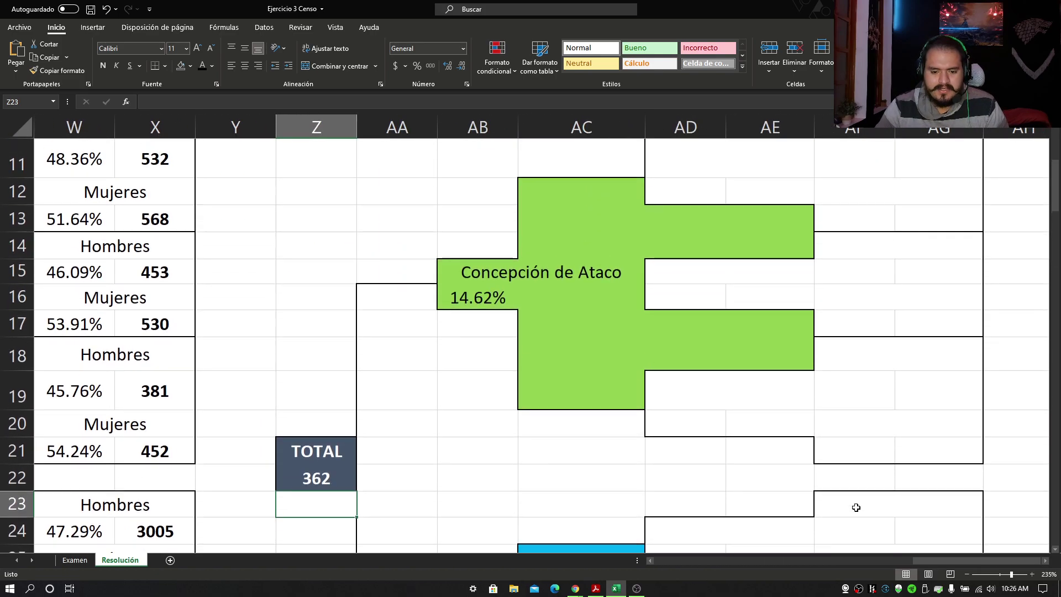
scroll(851, 525, "down", 1)
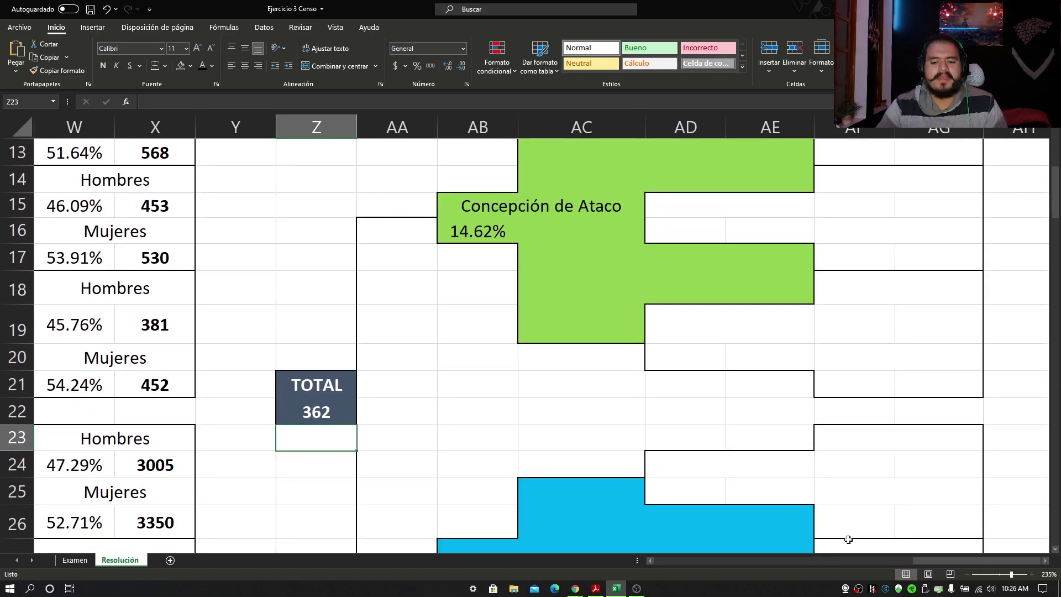
left_click(865, 294)
scroll(861, 297, "down", 1)
scroll(863, 299, "down", 4)
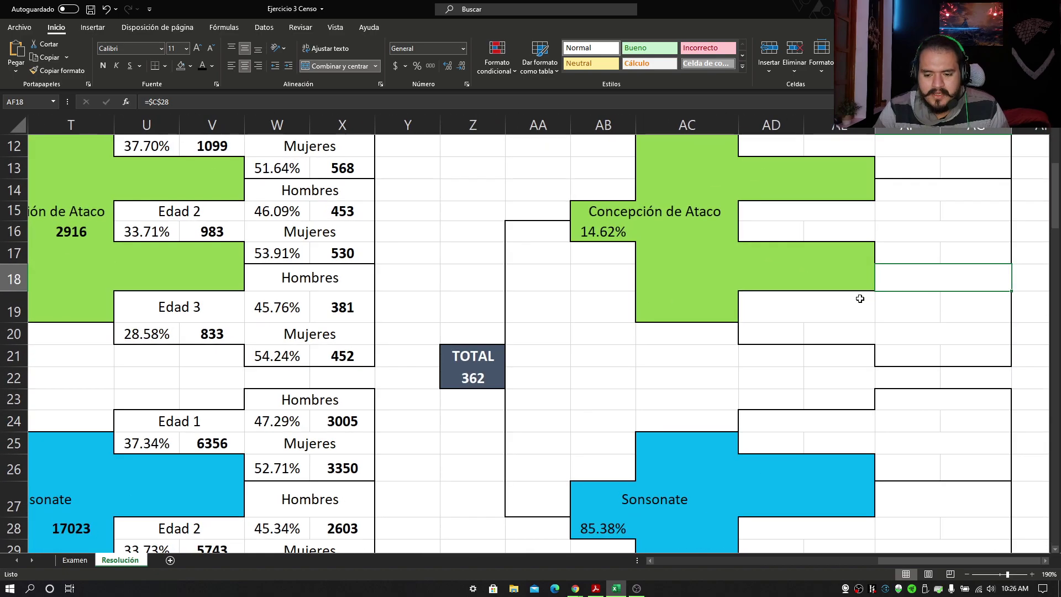
scroll(873, 442, "down", 1)
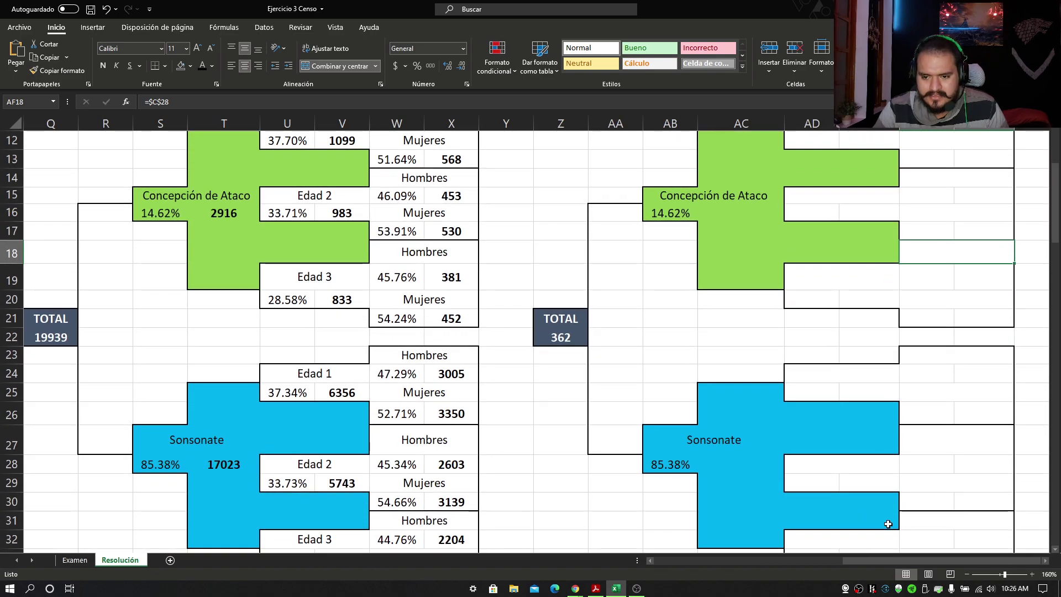
left_click_drag(893, 561, 924, 554)
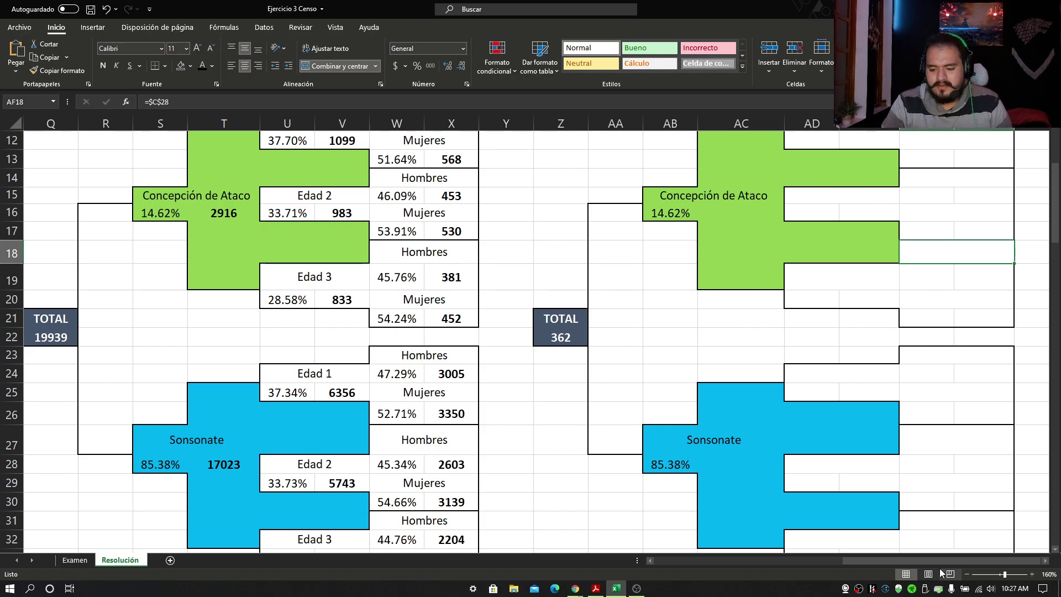
scroll(913, 389, "down", 3)
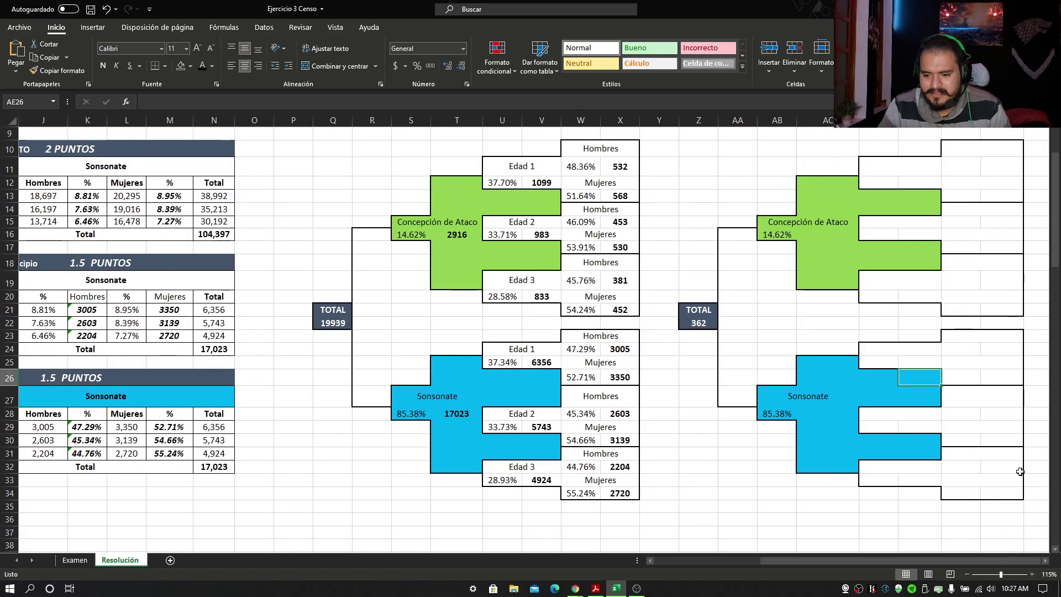
left_click_drag(698, 147, 911, 492)
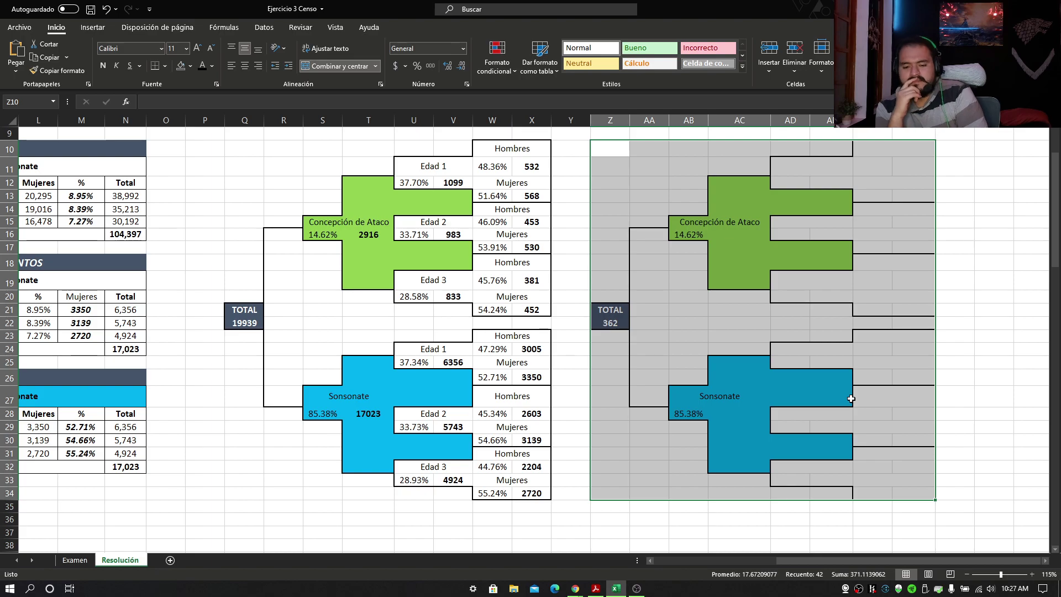
Examine the sample tree's TOTAL in Z22 and its Concepción de Ataco and Sonsonate headings.
left_click(928, 383)
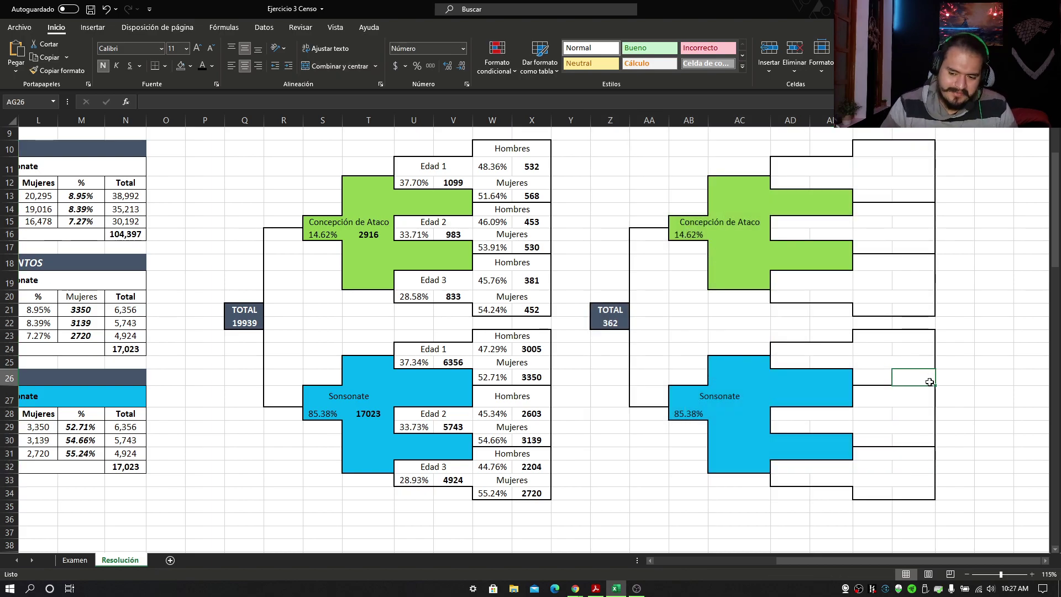
scroll(912, 351, "up", 1)
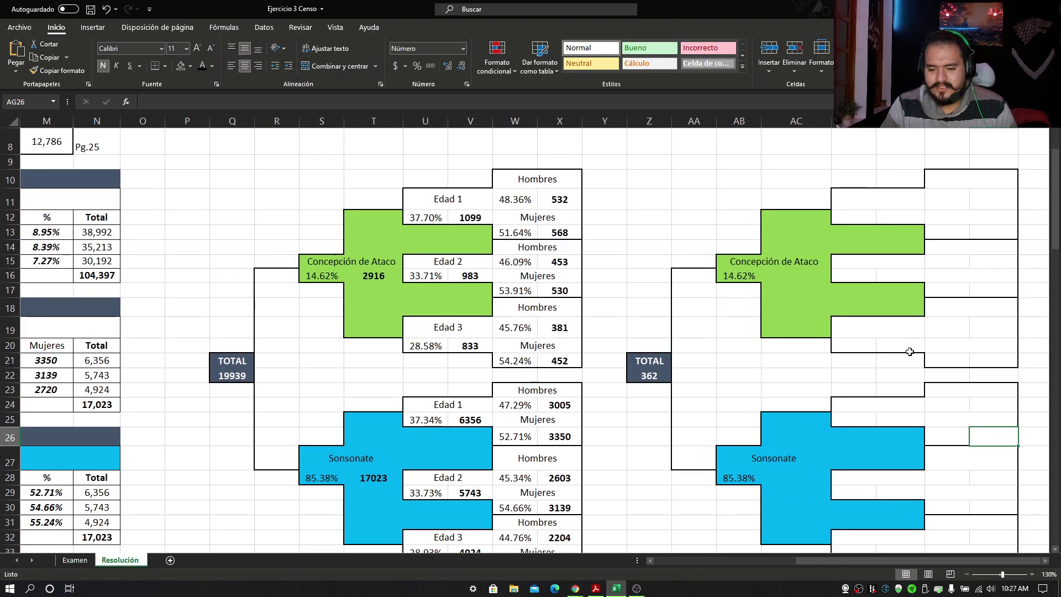
scroll(868, 459, "up", 1)
scroll(868, 459, "down", 1)
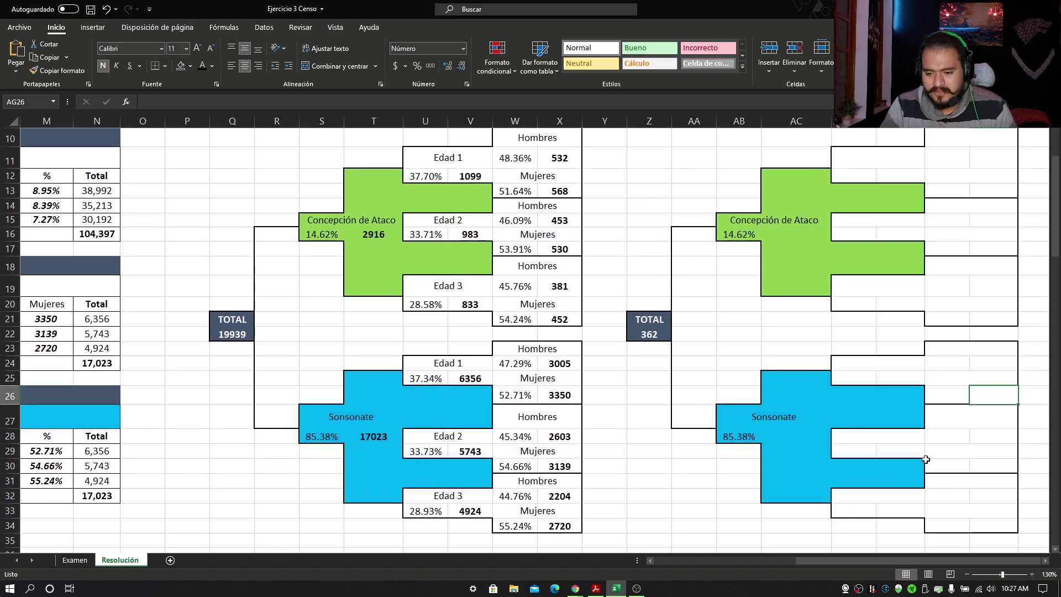
scroll(890, 490, "up", 1)
scroll(931, 456, "up", 1)
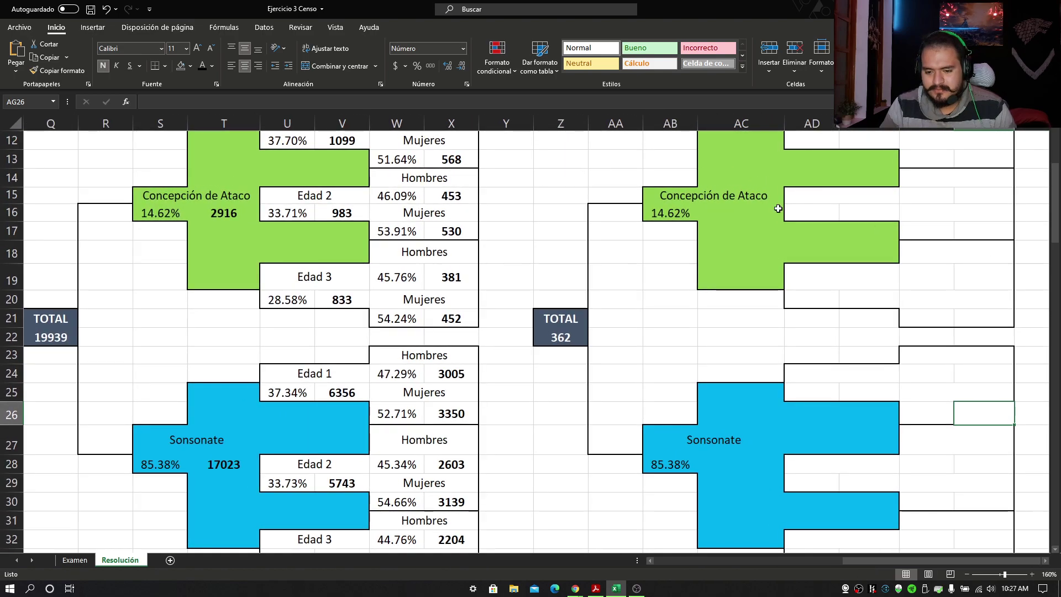
left_click(558, 336)
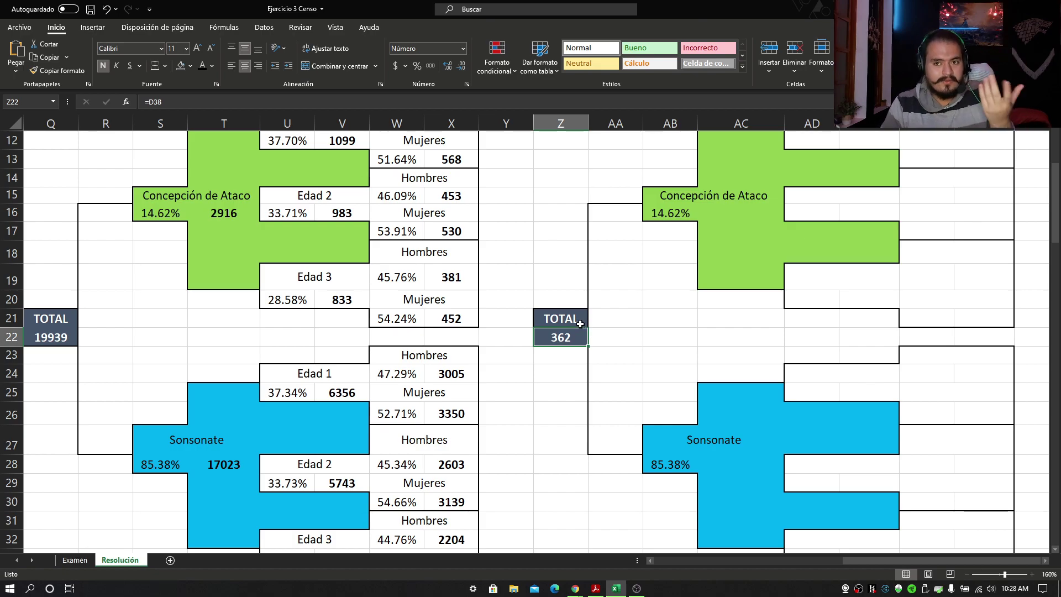
left_click(696, 197)
left_click(730, 435)
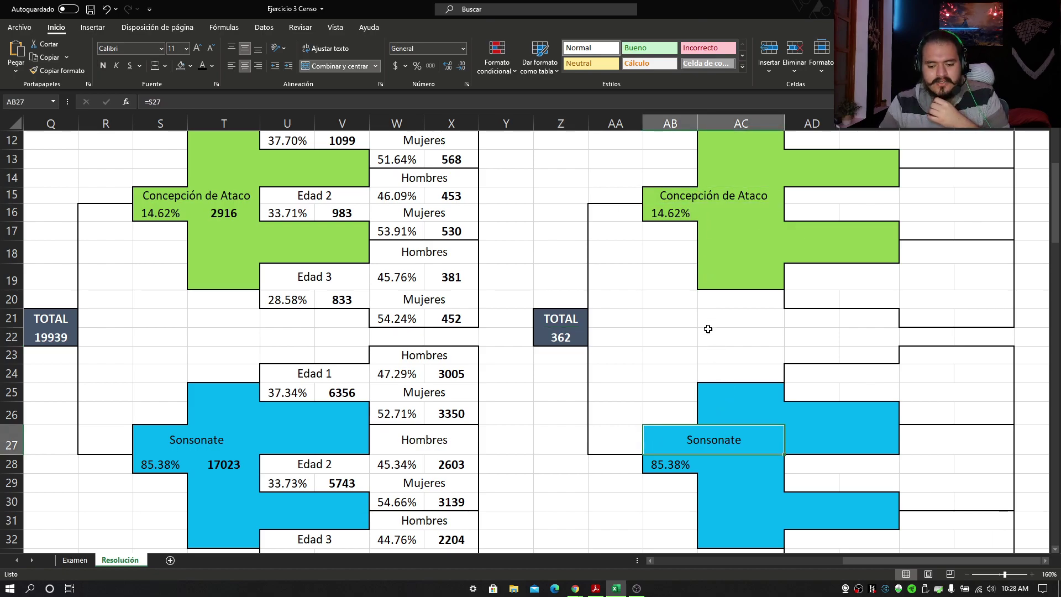
Re-enter the sample tree's municipality percentages as links to the population tree: =S16 in AB16 and =S28 in AB28.
left_click(667, 208)
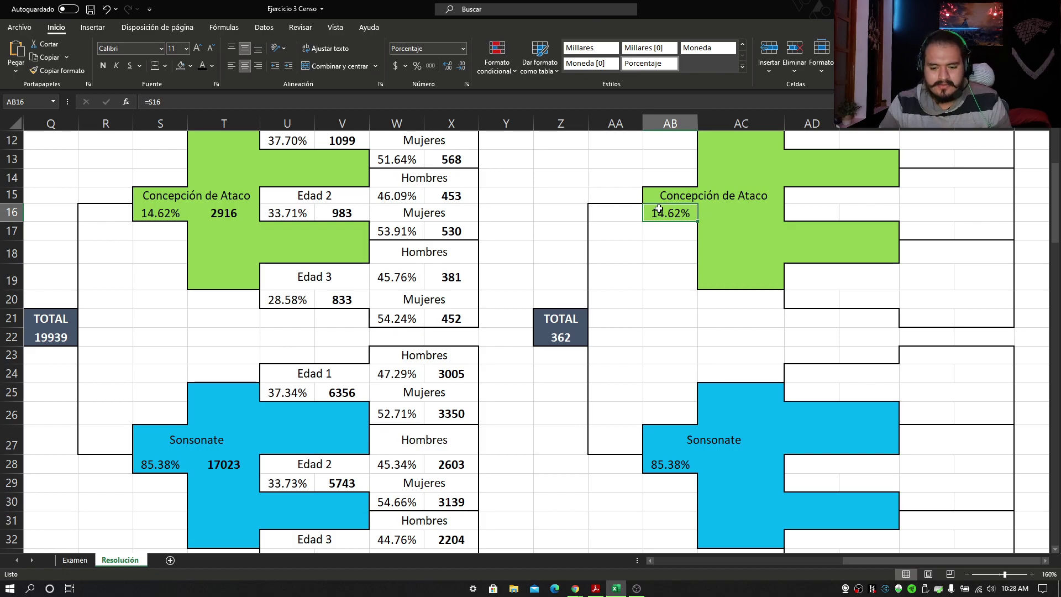
type("=")
left_click(160, 212)
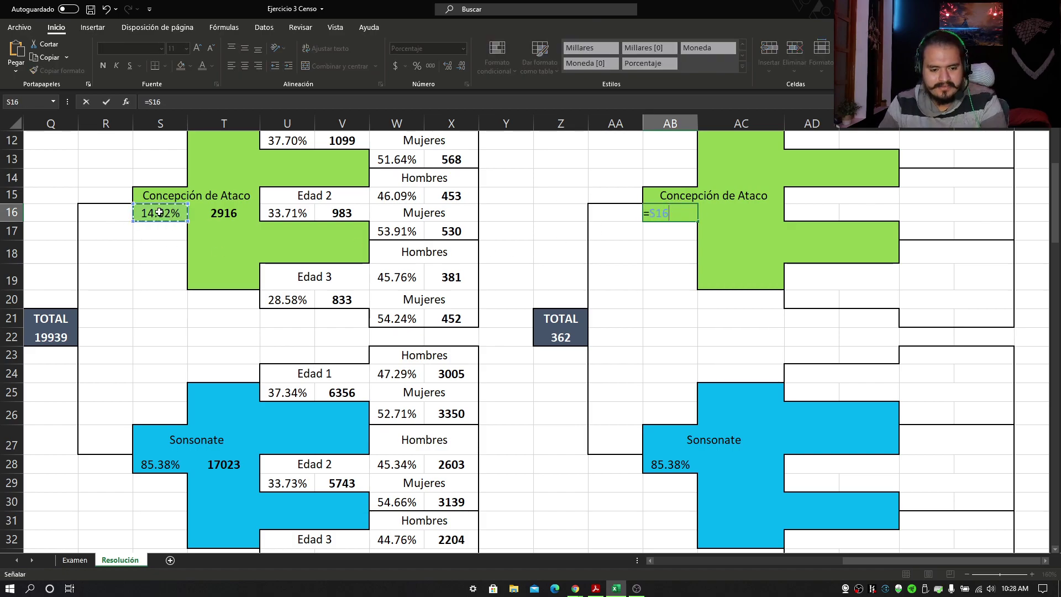
key("Return")
left_click(668, 464)
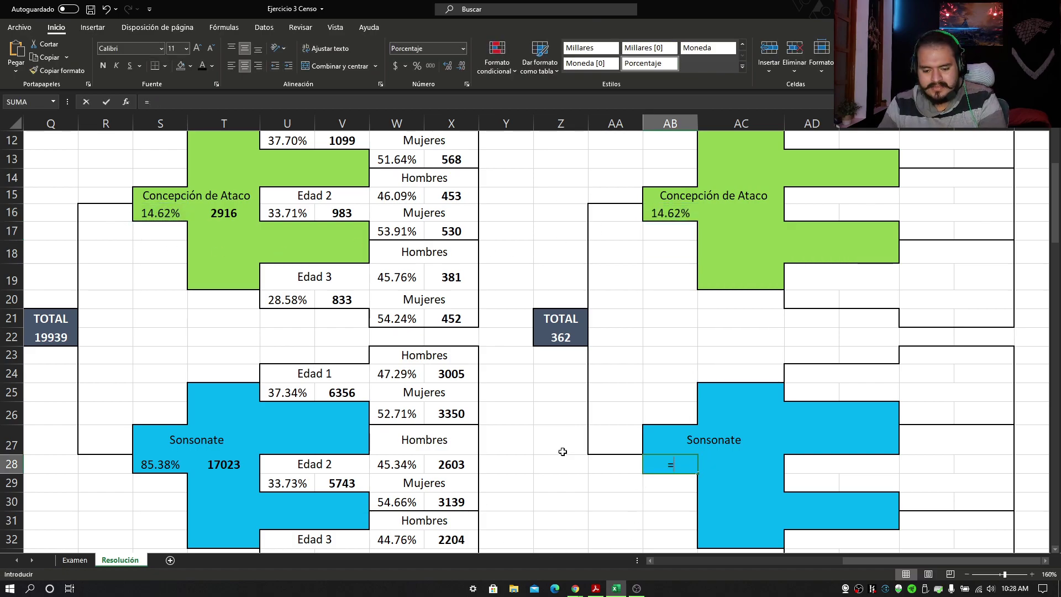
type("=")
left_click(147, 464)
key("Return")
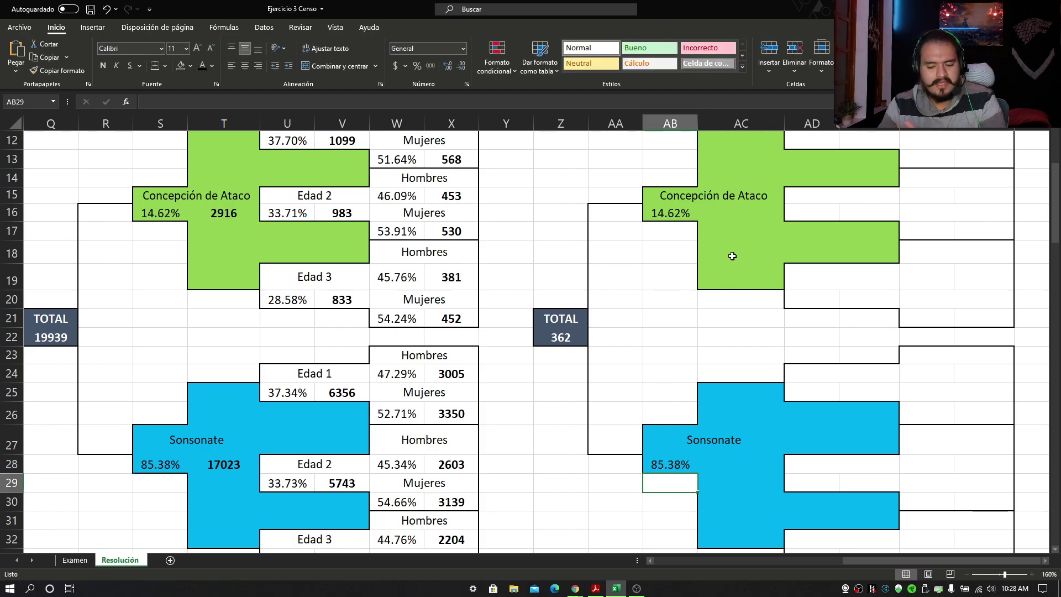
Calculate Concepción de Ataco's sample count in AC16 with the formula =Z22*AB16.
left_click(736, 209)
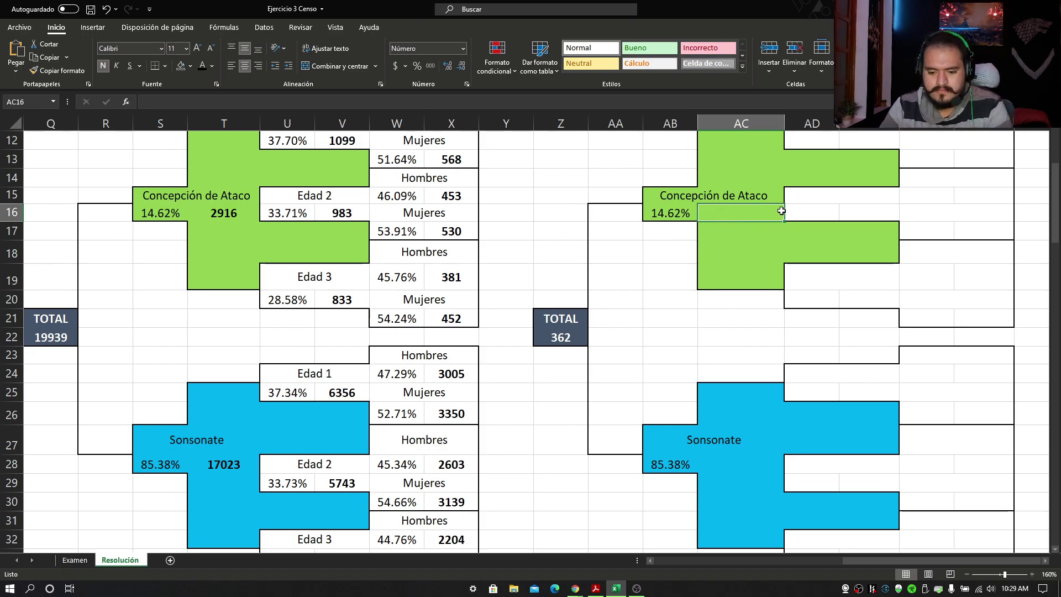
type("=")
left_click(576, 336)
type("*")
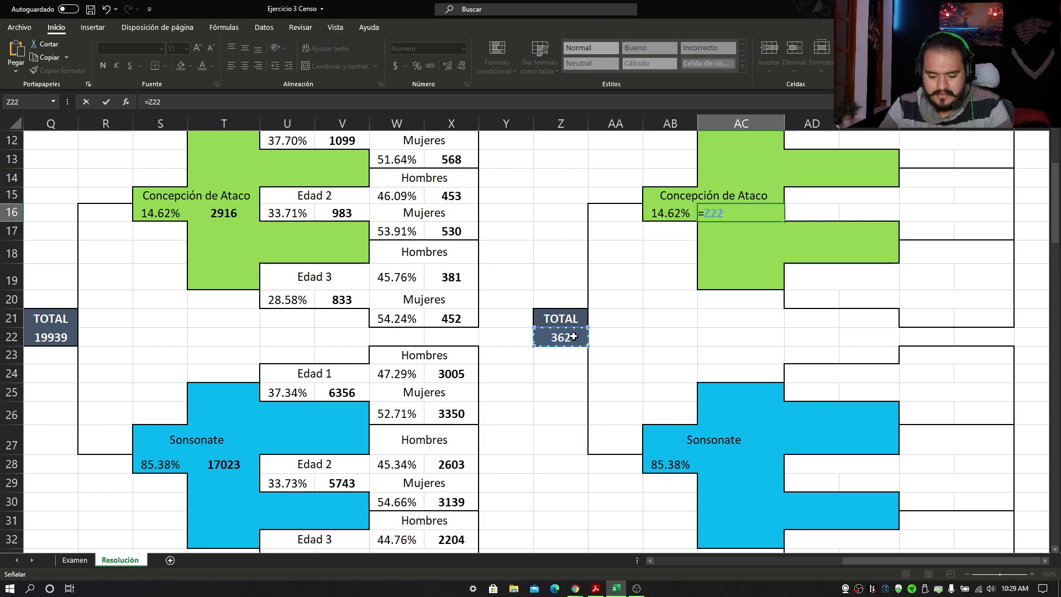
left_click(669, 213)
key("ctrl+Return")
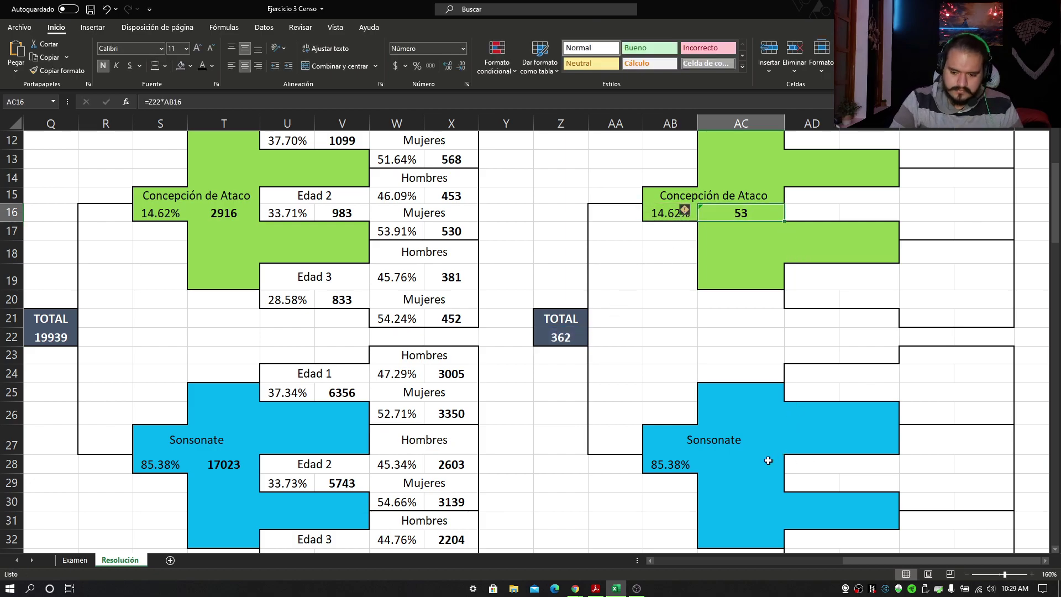
Calculate Sonsonate's sample count in AC28 with =Z22*AB28 and review it alongside the count in AC16.
left_click(749, 465)
type("=")
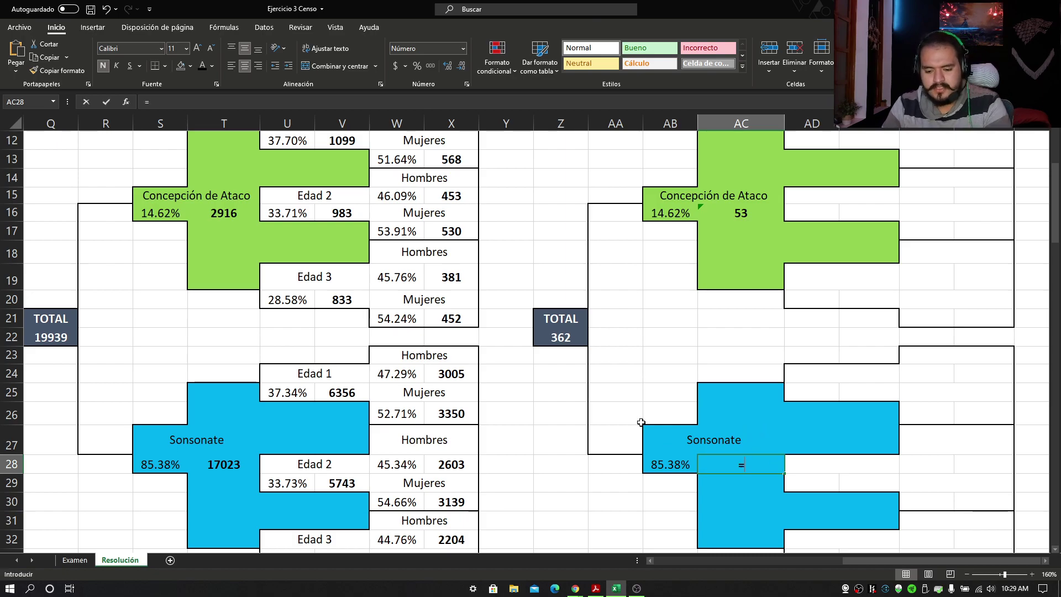
left_click(578, 336)
type("*")
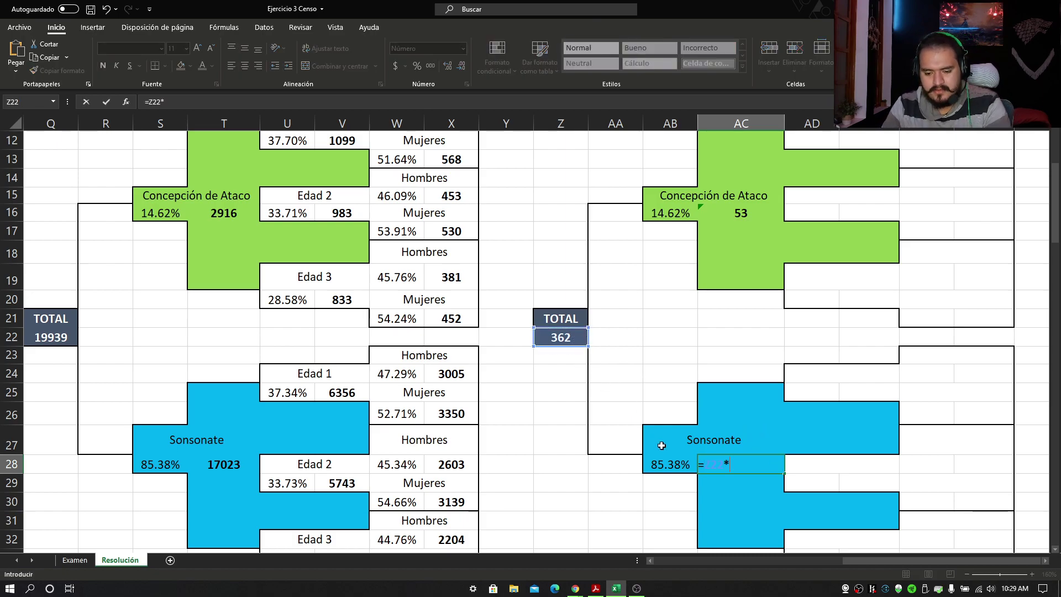
left_click(676, 469)
key("Return")
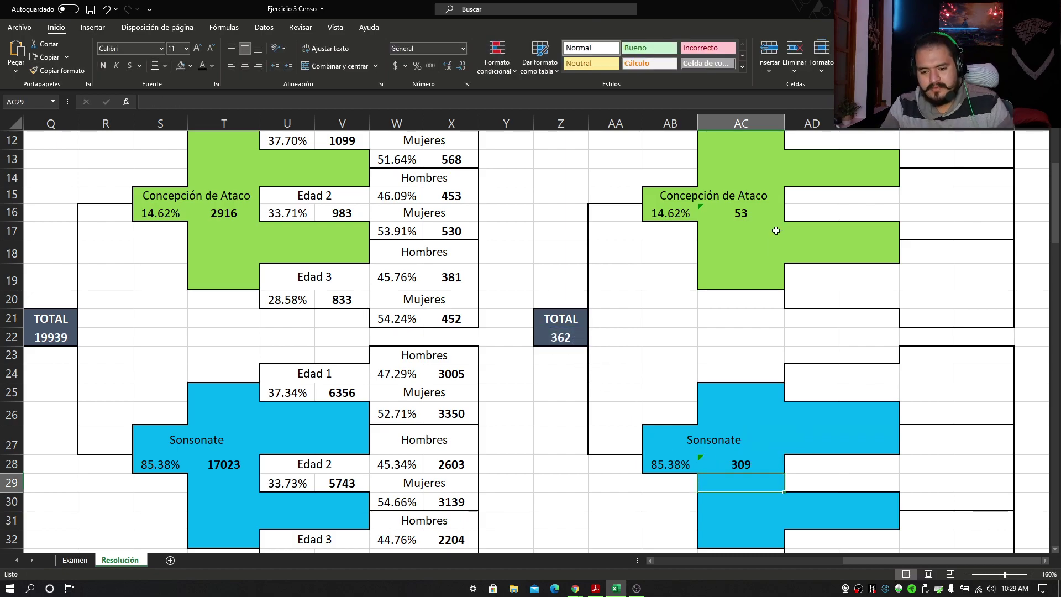
left_click(757, 209)
left_click(769, 464)
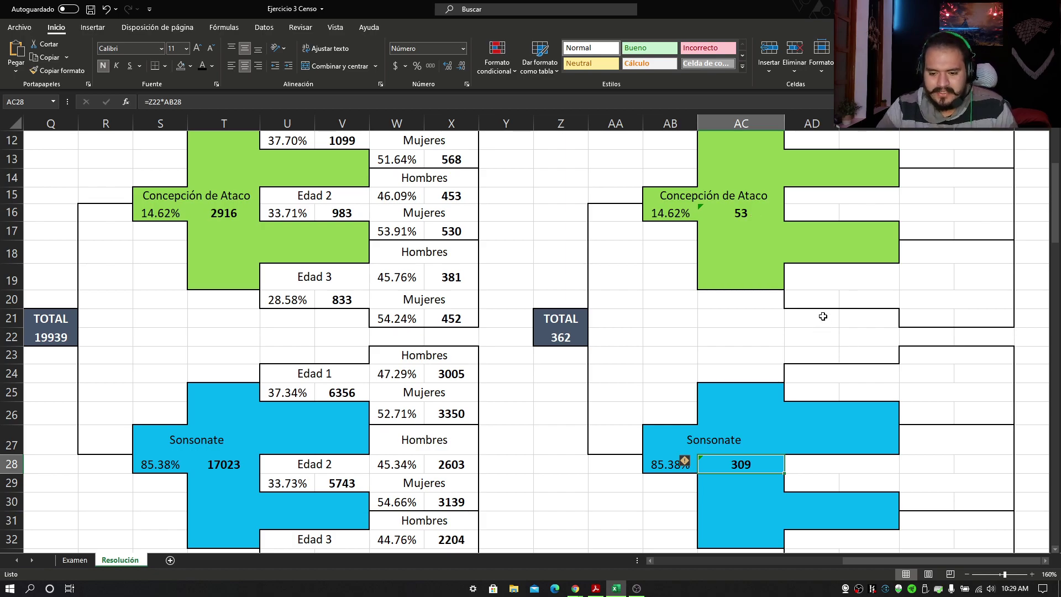
Reveal the hidden Edad 1 label in AD11 with a black font colour and select the Edad 2 label cell AD15.
scroll(823, 316, "up", 2)
left_click_drag(946, 559, 976, 559)
scroll(890, 390, "up", 3, "ctrl")
left_click(890, 560)
scroll(807, 403, "up", 2, "ctrl")
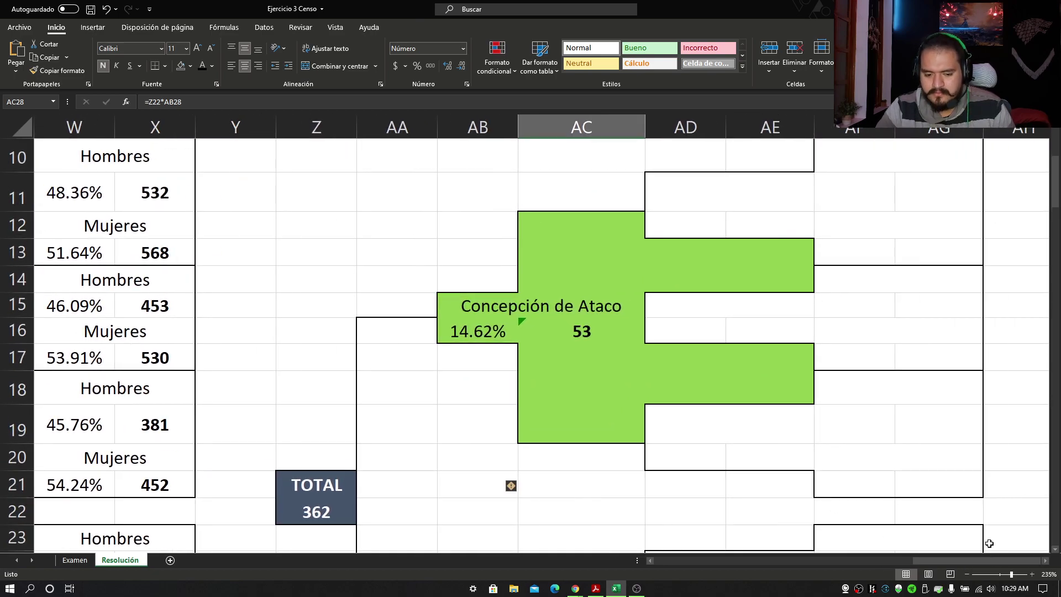
left_click(559, 335)
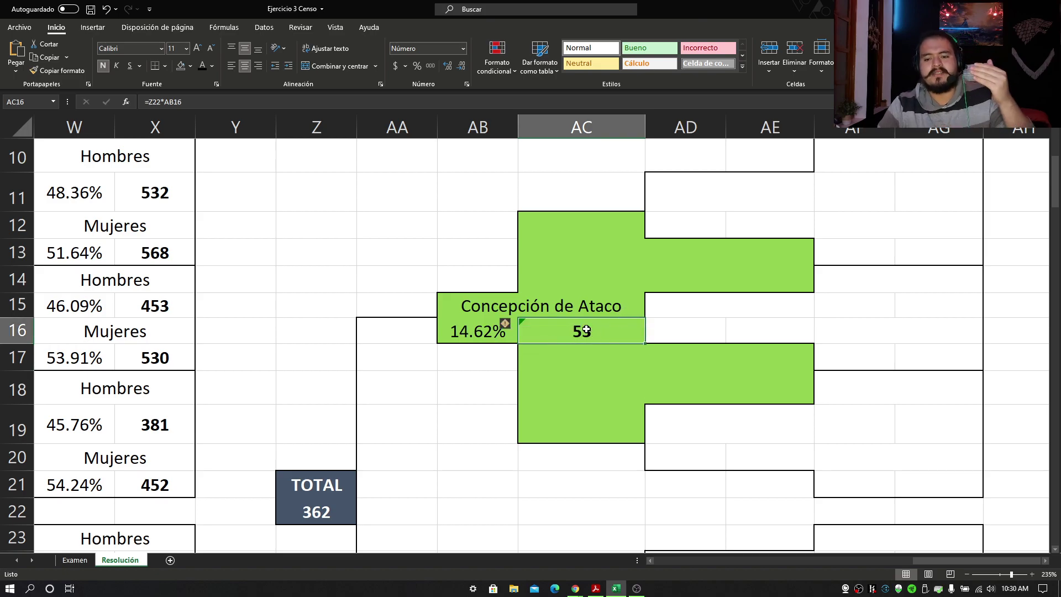
left_click(733, 191)
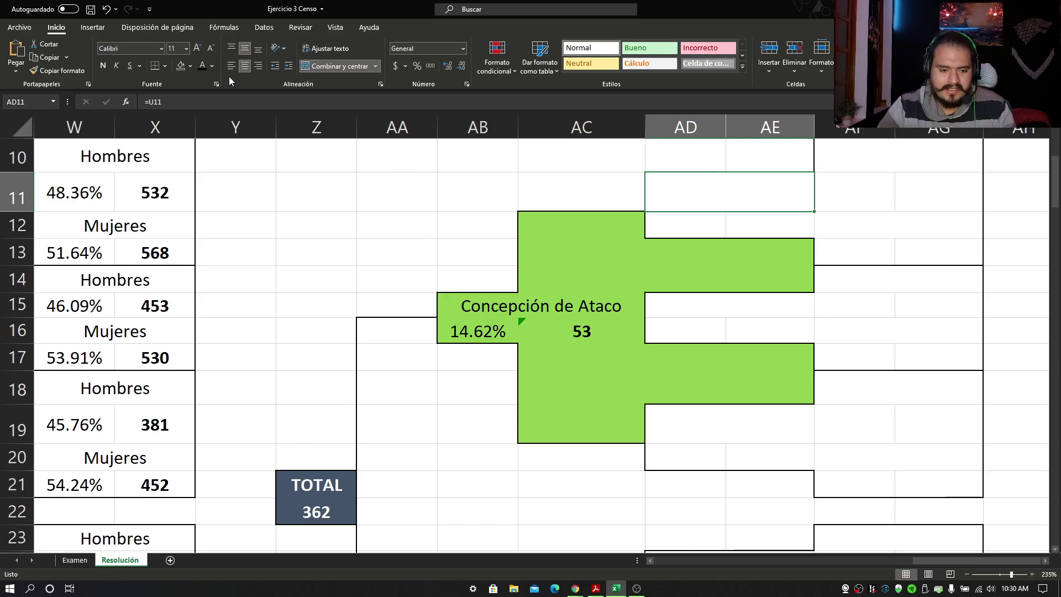
left_click(207, 68)
left_click(723, 296)
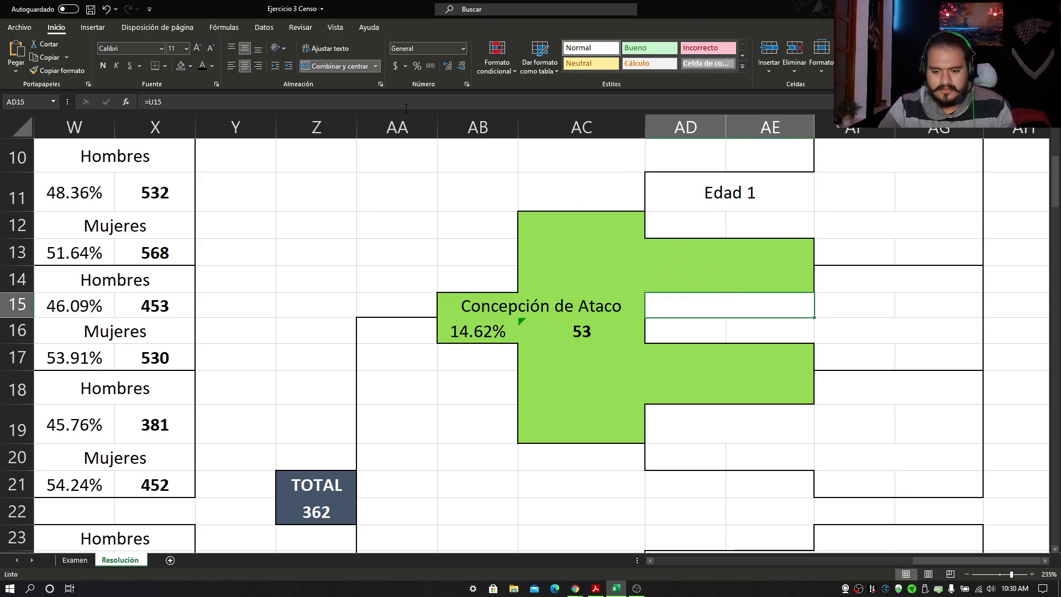
Apply the black font color to the hidden Edad labels in the merged cells AD15 and AD19.
left_click(203, 67)
left_click(712, 412)
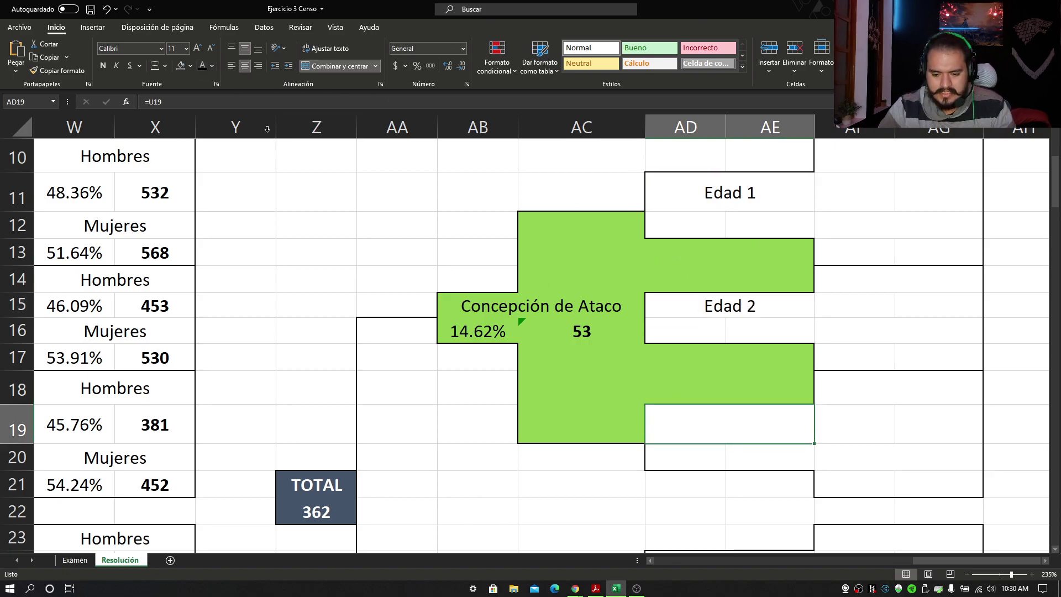
left_click(202, 67)
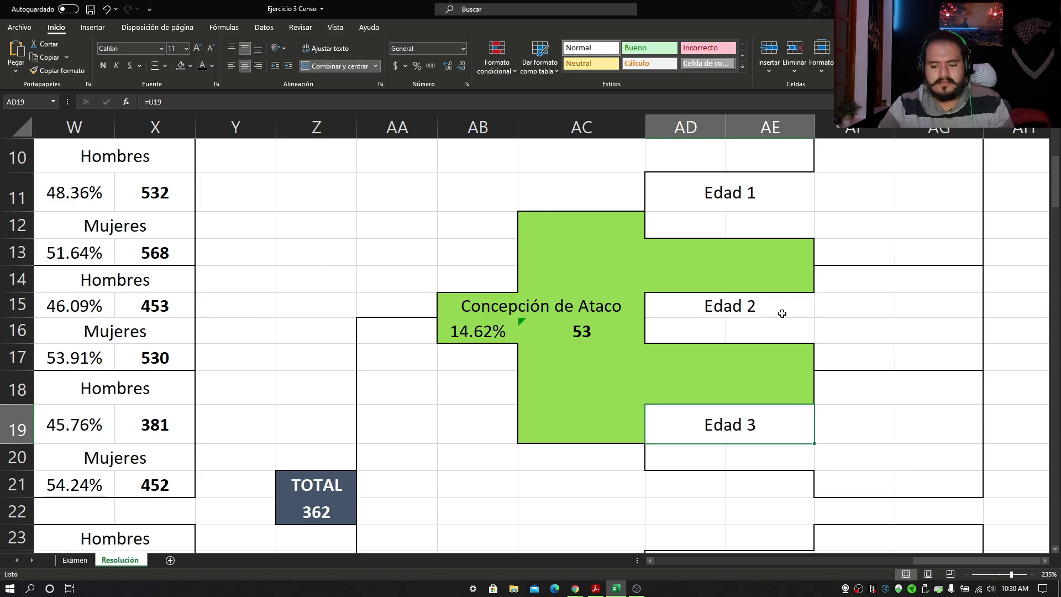
Clear the formula in cell AD12 under Edad 1.
left_click(683, 223)
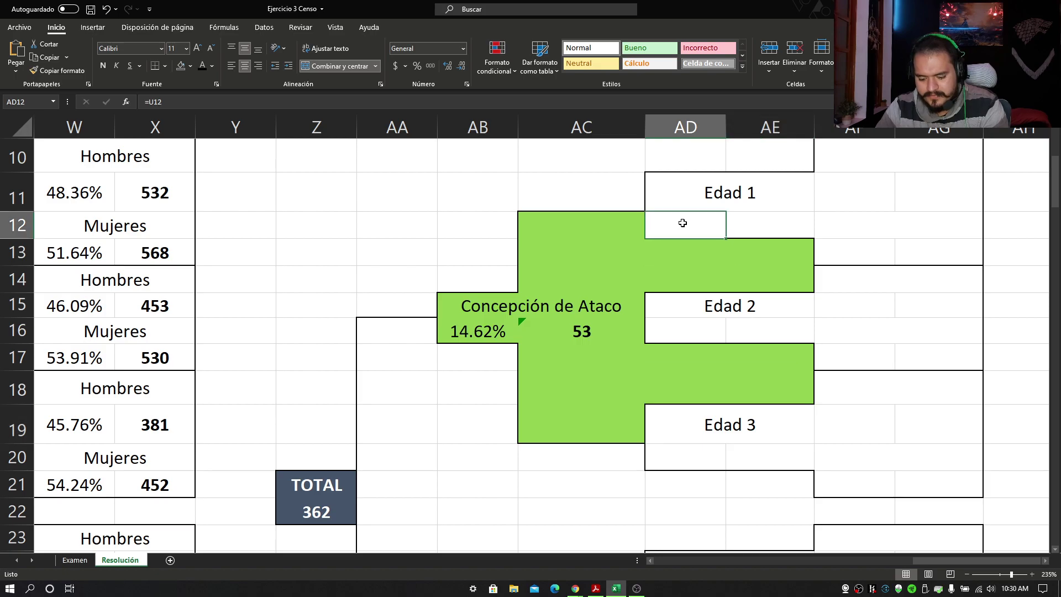
left_click_drag(942, 560, 908, 559)
scroll(918, 479, "up", 1)
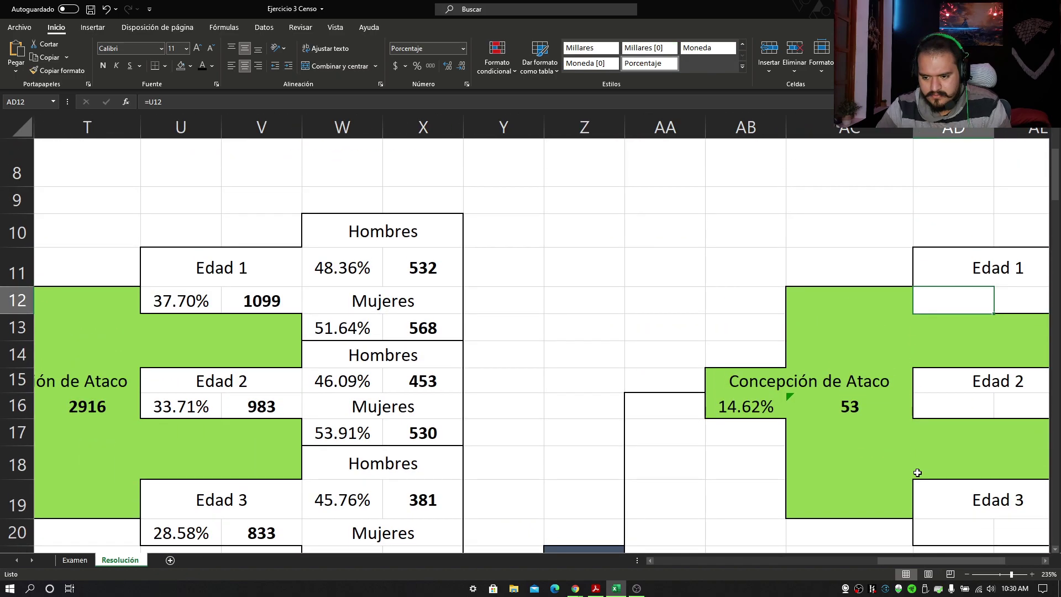
key("BackSpace")
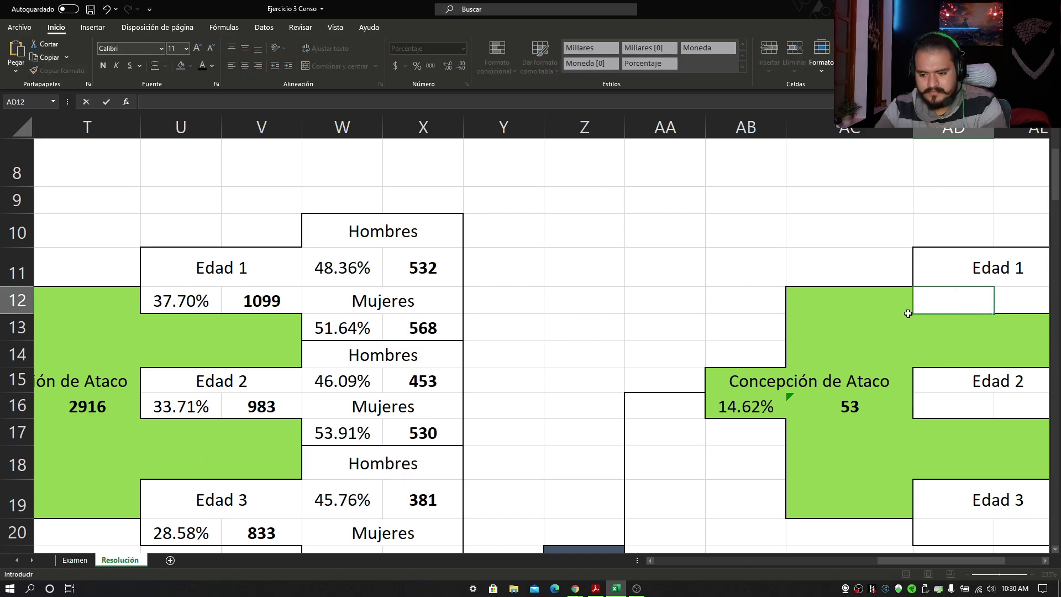
key("Left")
key("Left")
key("Left")
left_click(936, 300)
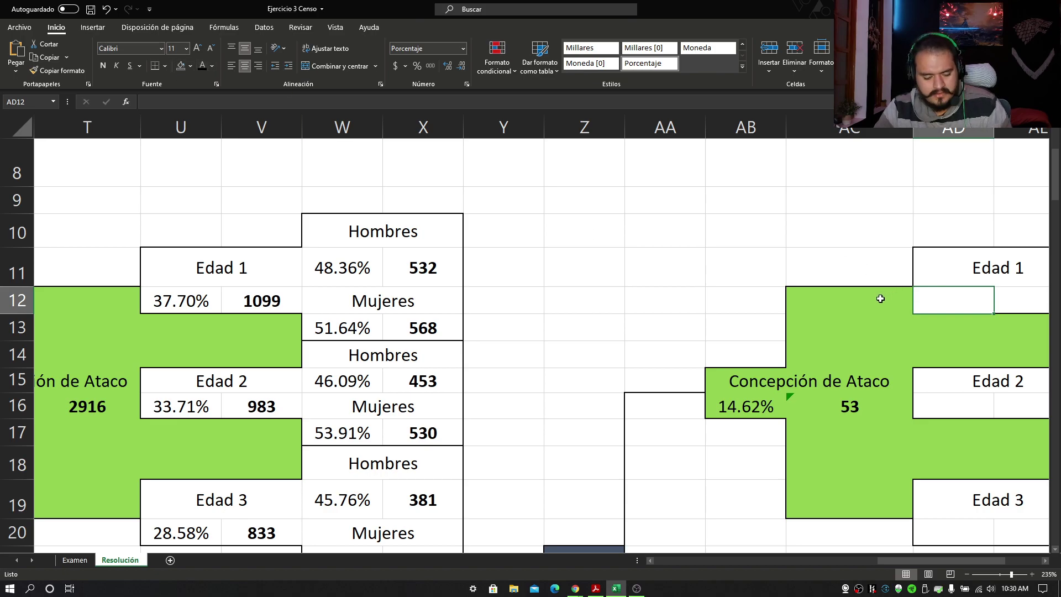
Clear the contents of the age and sex block AD10:AG21 while keeping its cells and borders.
left_click_drag(980, 560, 1014, 566)
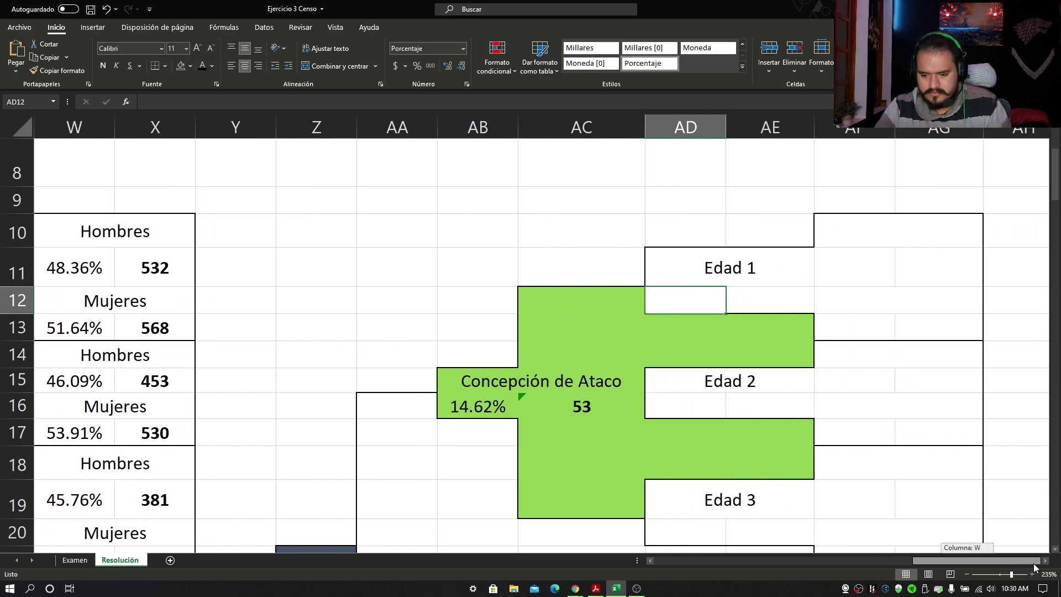
scroll(989, 408, "down", 1)
scroll(989, 373, "up", 2)
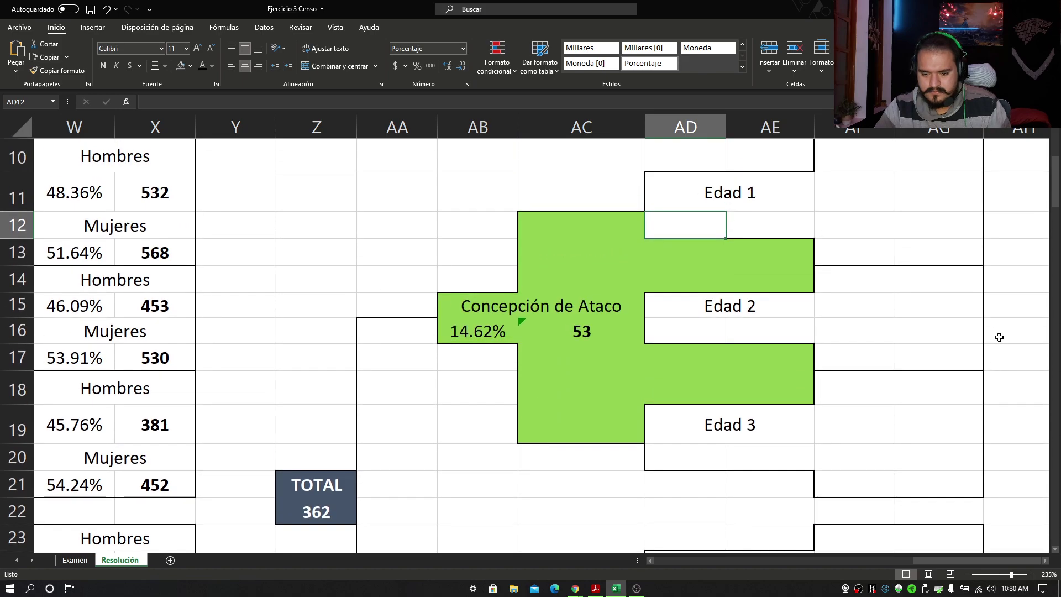
left_click(675, 226)
left_click_drag(956, 565, 967, 503)
right_click(967, 502)
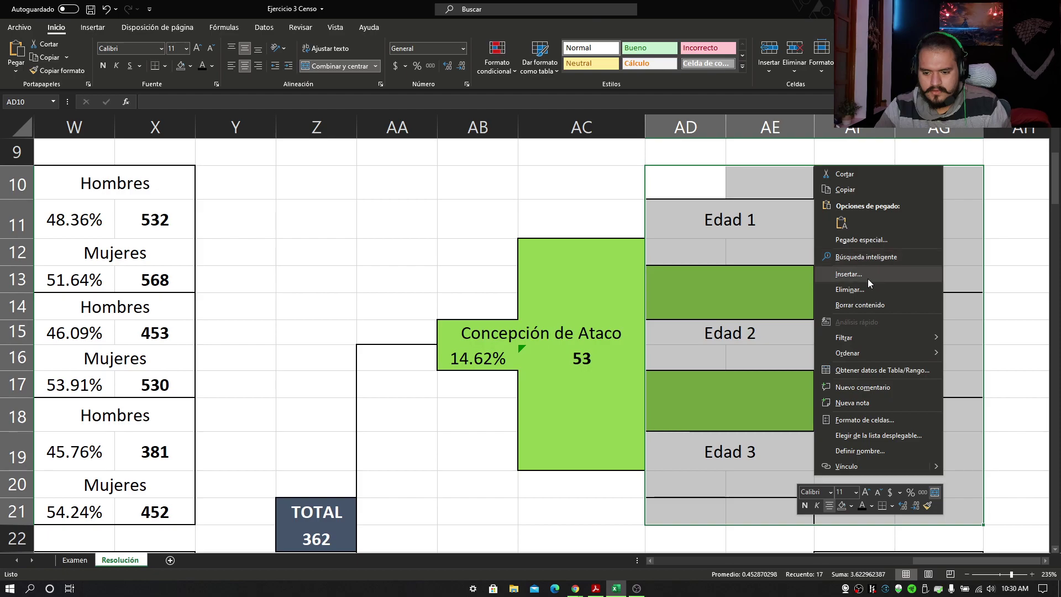
left_click(863, 288)
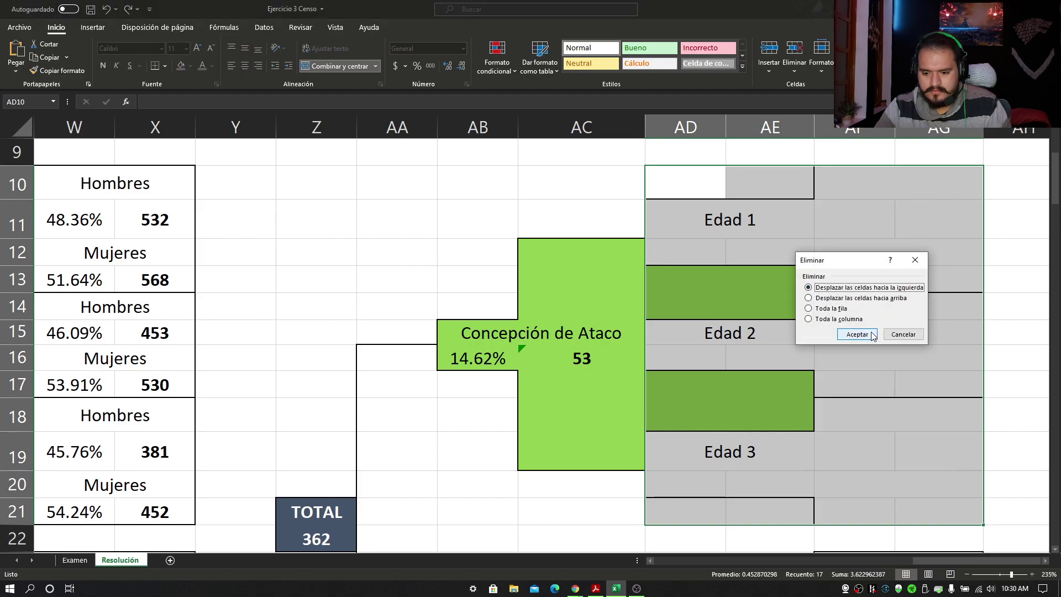
left_click(915, 259)
key("Delete")
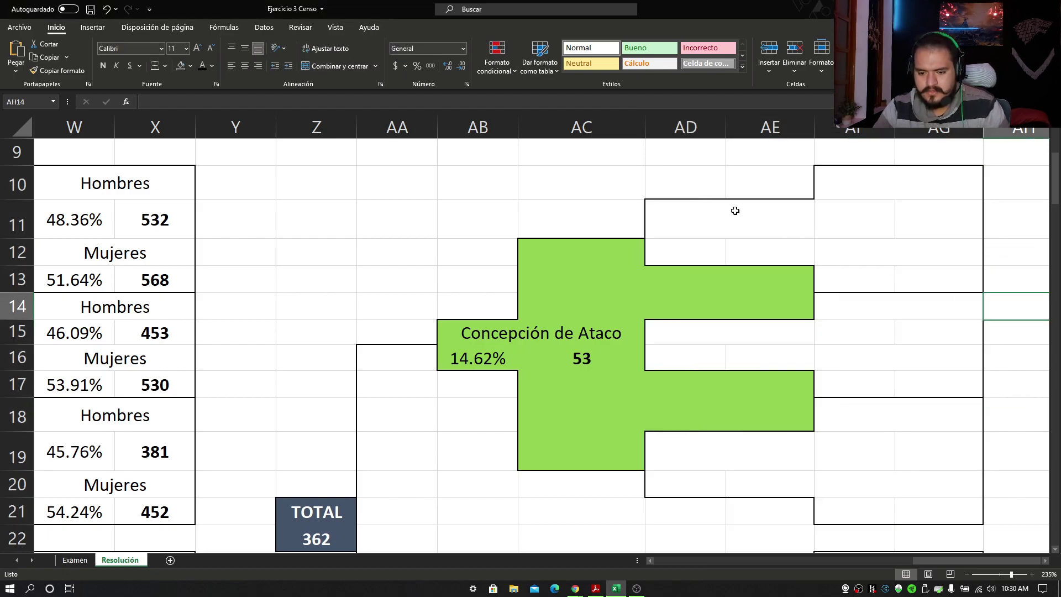
Link the merged cell AD11 to the Edad 1 label with the formula =U11.
left_click(736, 229)
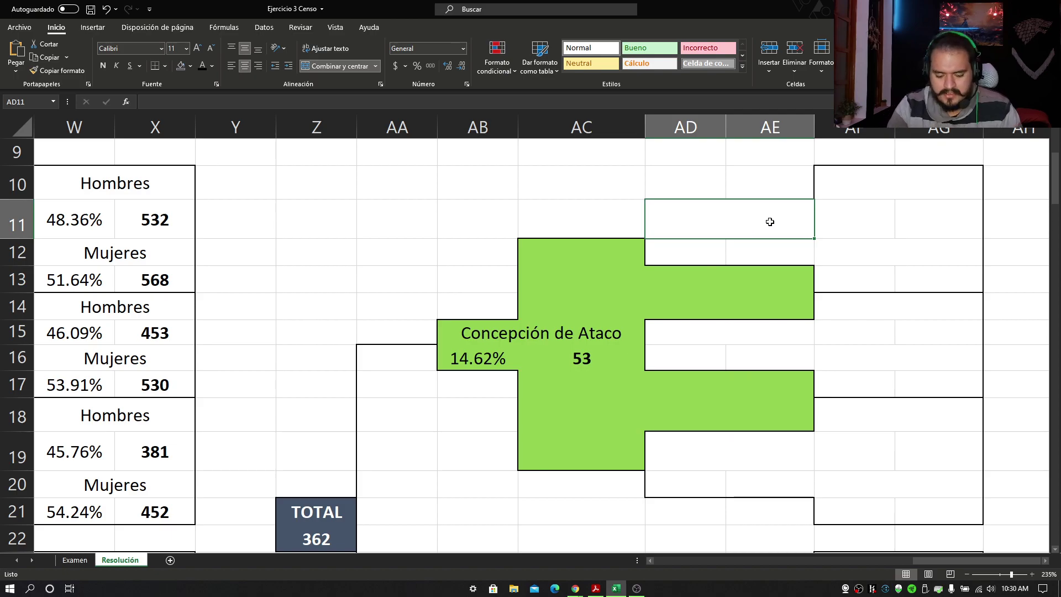
type("=")
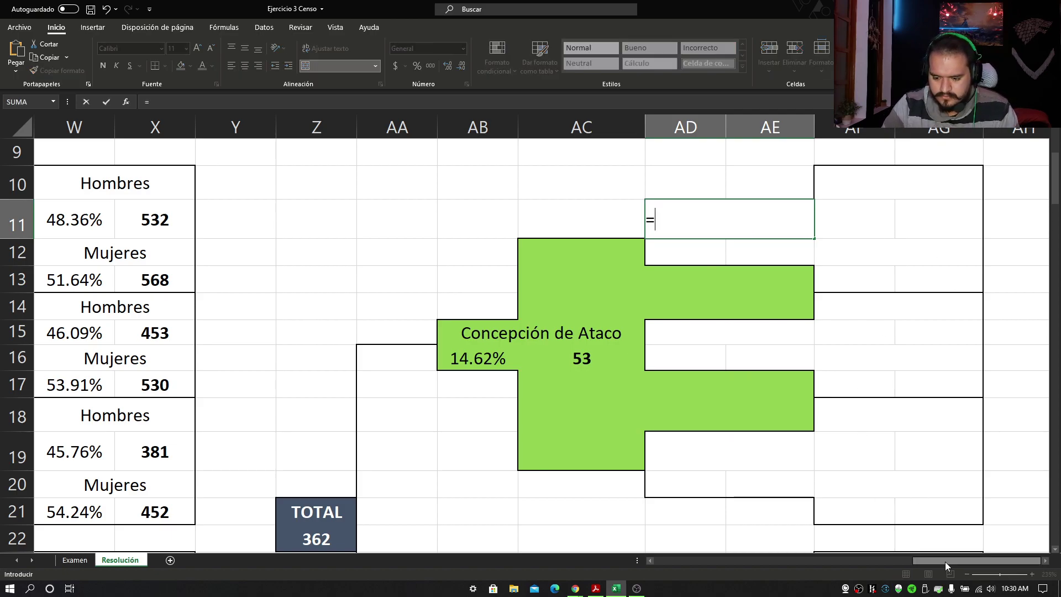
left_click_drag(944, 561, 922, 559)
left_click(153, 222)
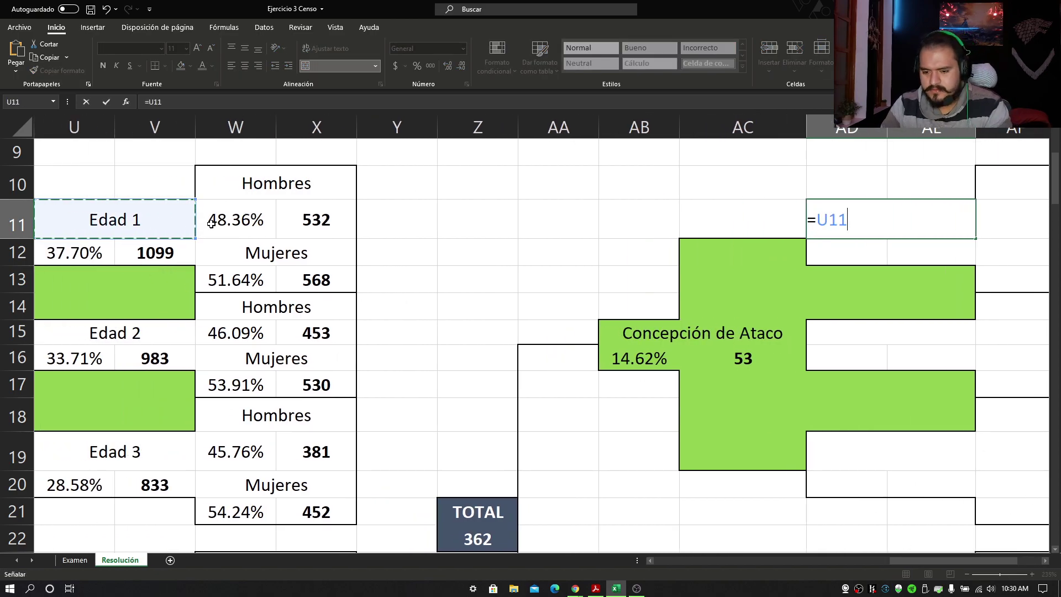
key("Return")
Link the merged cells AD15 and AD19 to the Edad 2 and Edad 3 labels in U15 and U19.
left_click(872, 329)
type("=")
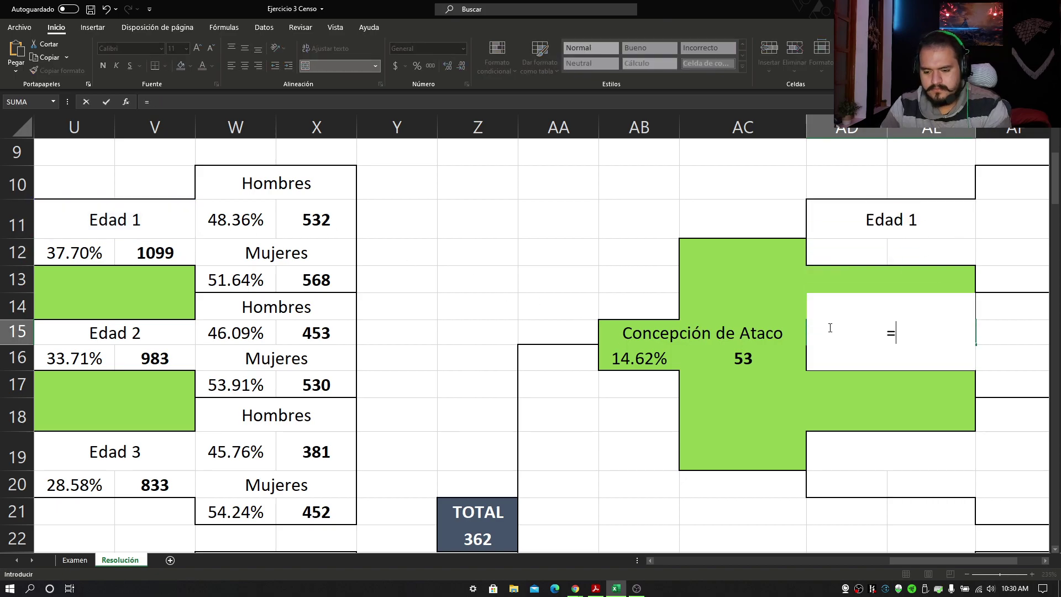
left_click(125, 331)
key("Return")
left_click(823, 443)
type("=")
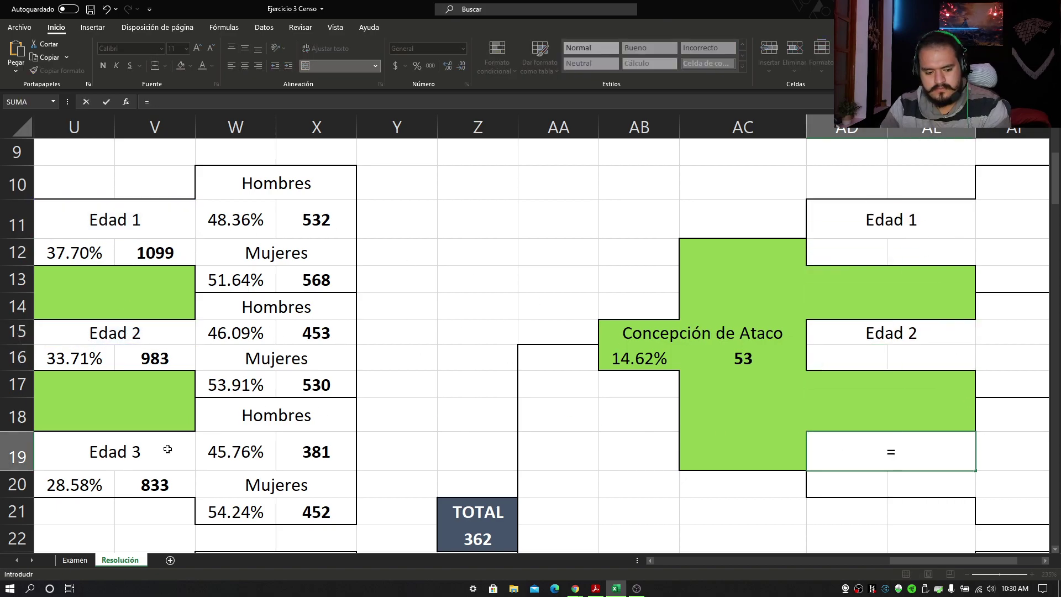
left_click(166, 448)
key("Return")
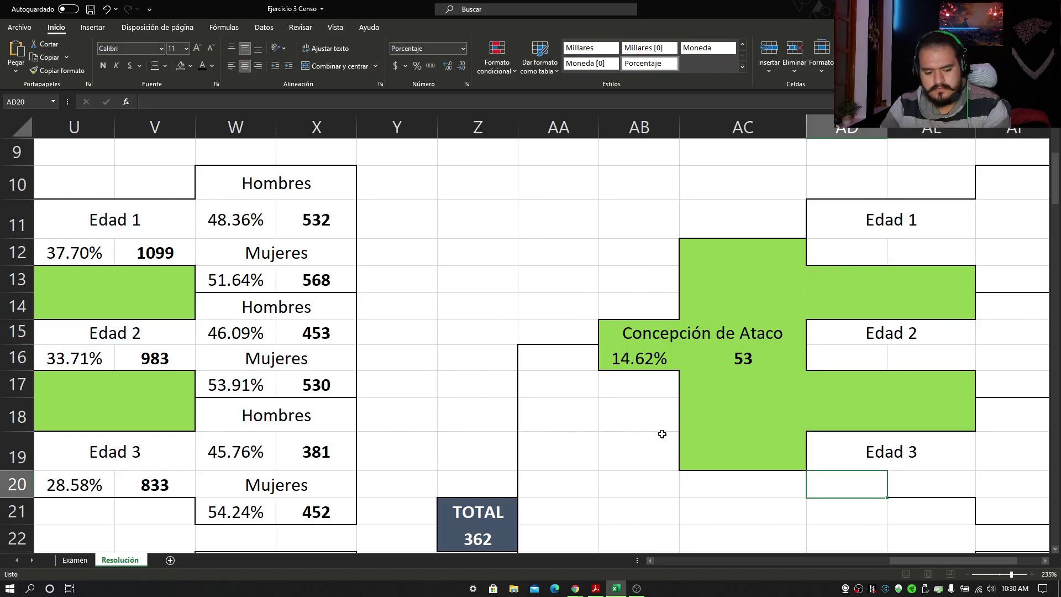
left_click(939, 466)
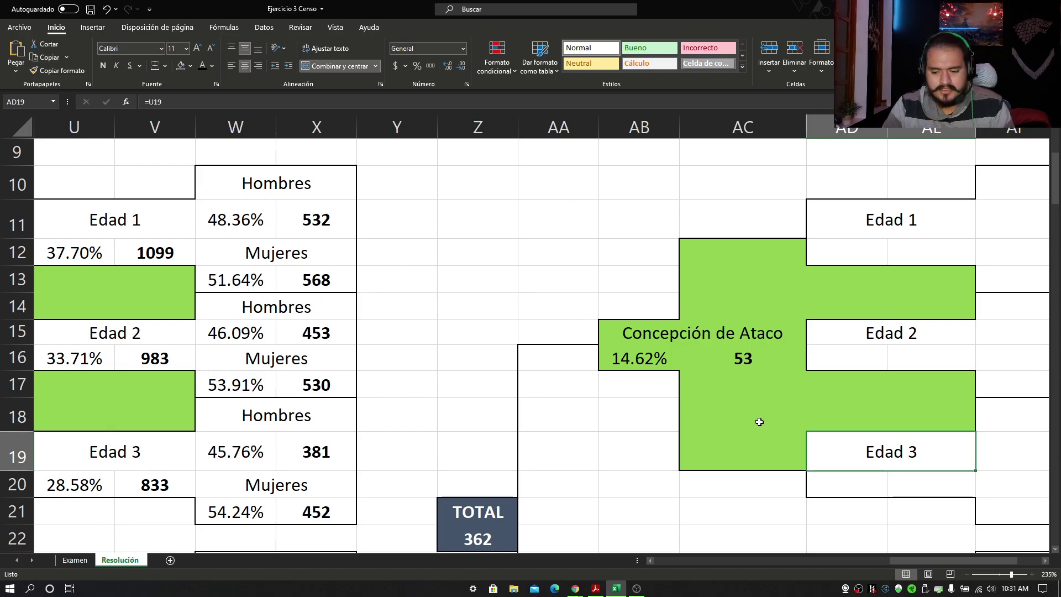
Link cell AD12 to the Edad 1 percentage in U12.
left_click(850, 256)
type("=")
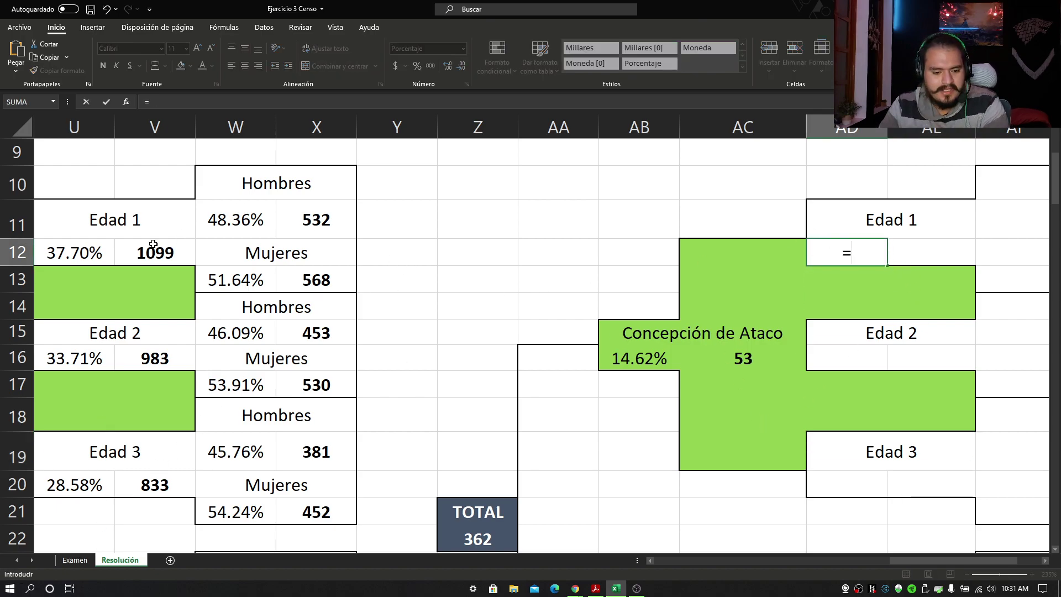
left_click(65, 248)
key("Return")
Link cells AD16 and AD20 to the Edad 2 and Edad 3 percentages in U16 and U20.
left_click(845, 350)
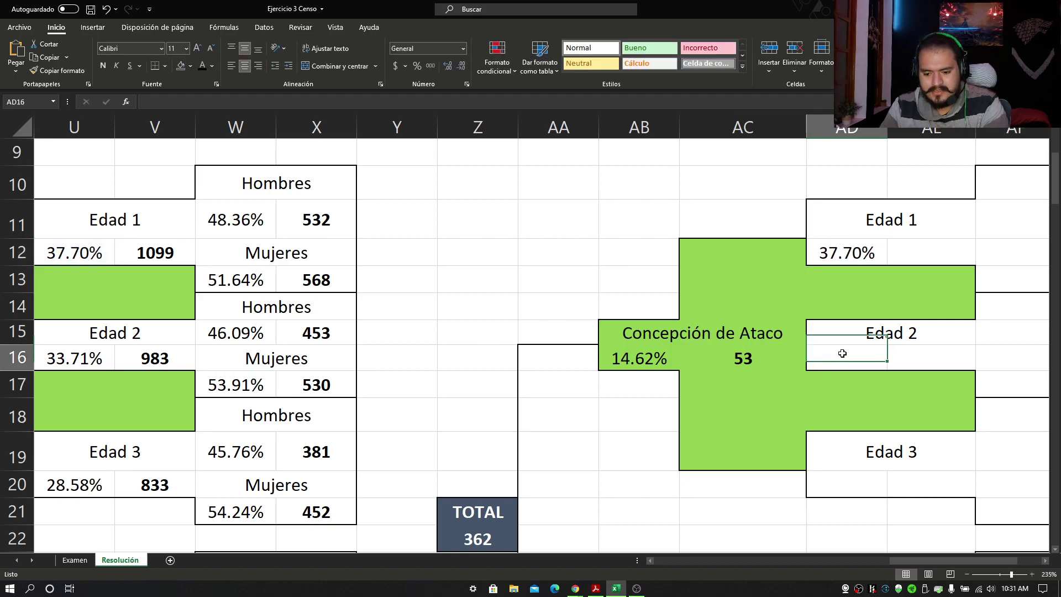
type("=")
left_click(95, 360)
key("Return")
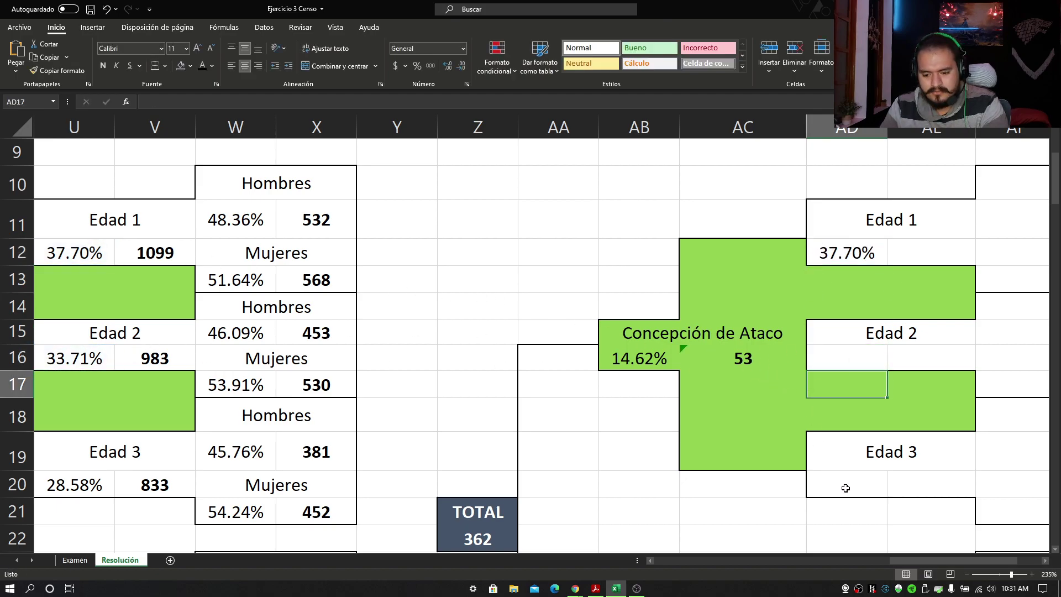
left_click(851, 485)
type("=")
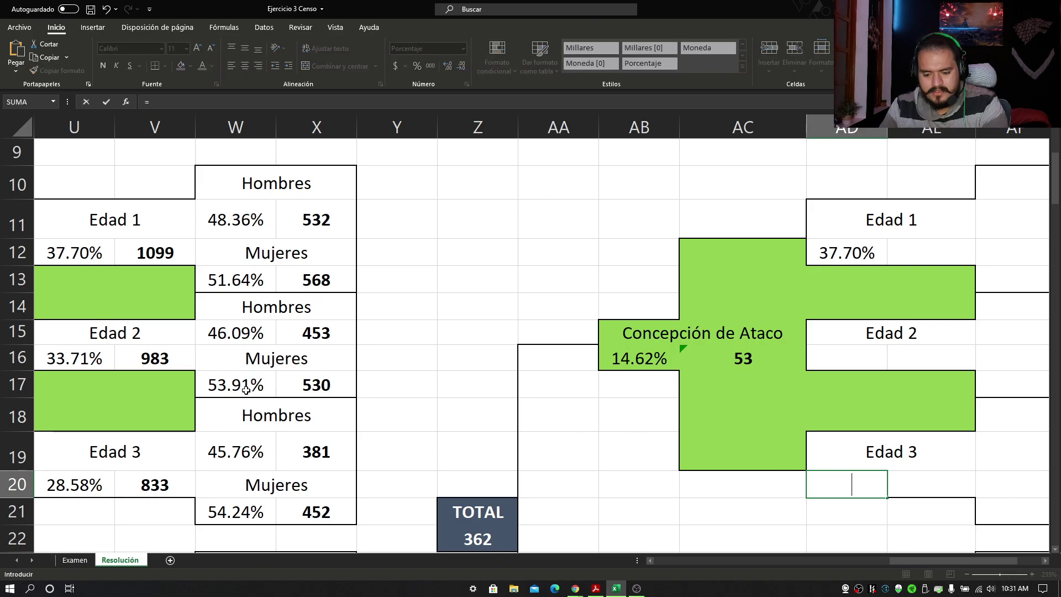
left_click(85, 478)
key("Return")
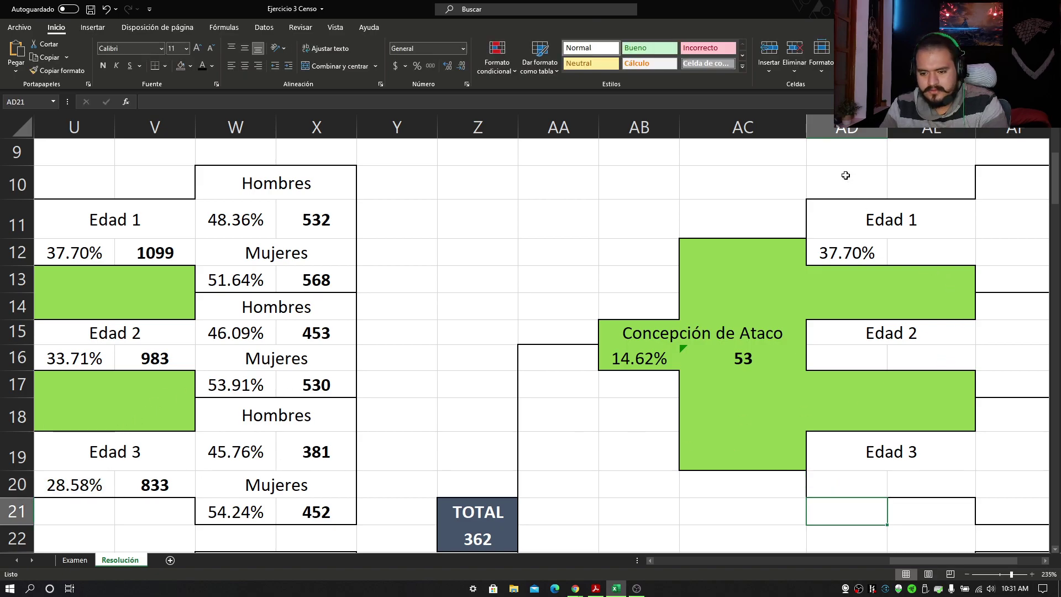
Apply the black font color to the whole range AD10:AG21.
left_click_drag(846, 175, 888, 516)
right_click(869, 411)
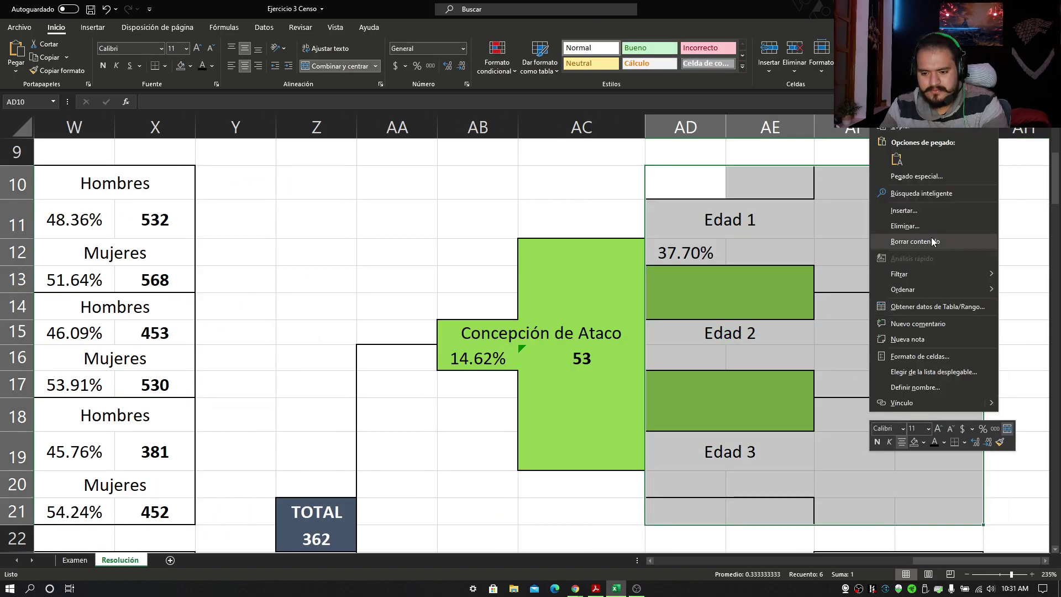
left_click(205, 69)
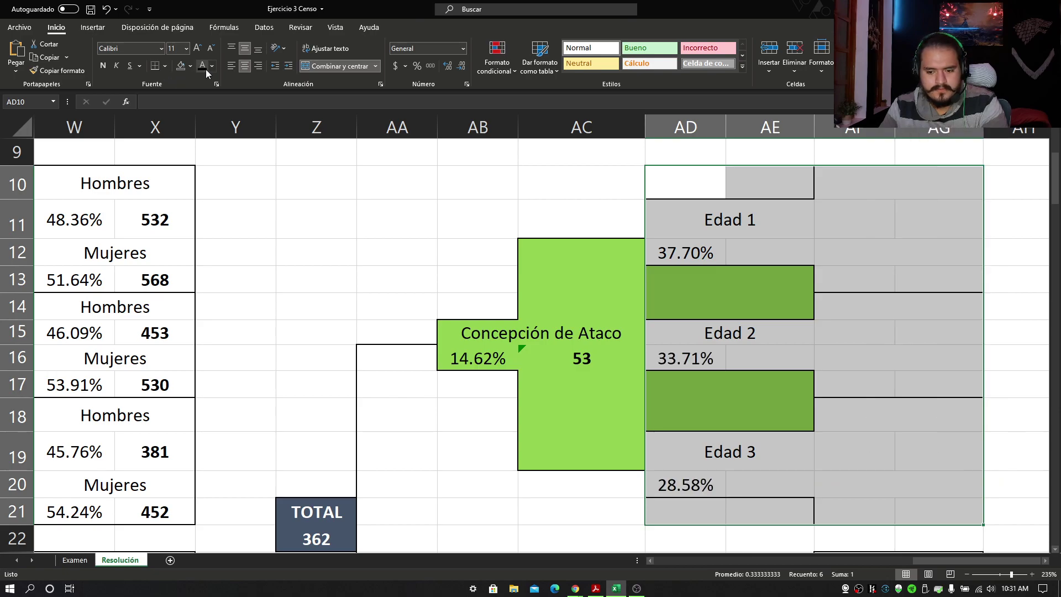
Calculate the Edad 1 sample in AE12 by multiplying the Concepción de Ataco sample in AC16 by the percentage in AD12.
left_click(965, 394)
key("Left")
key("Left")
key("Left")
key("Left")
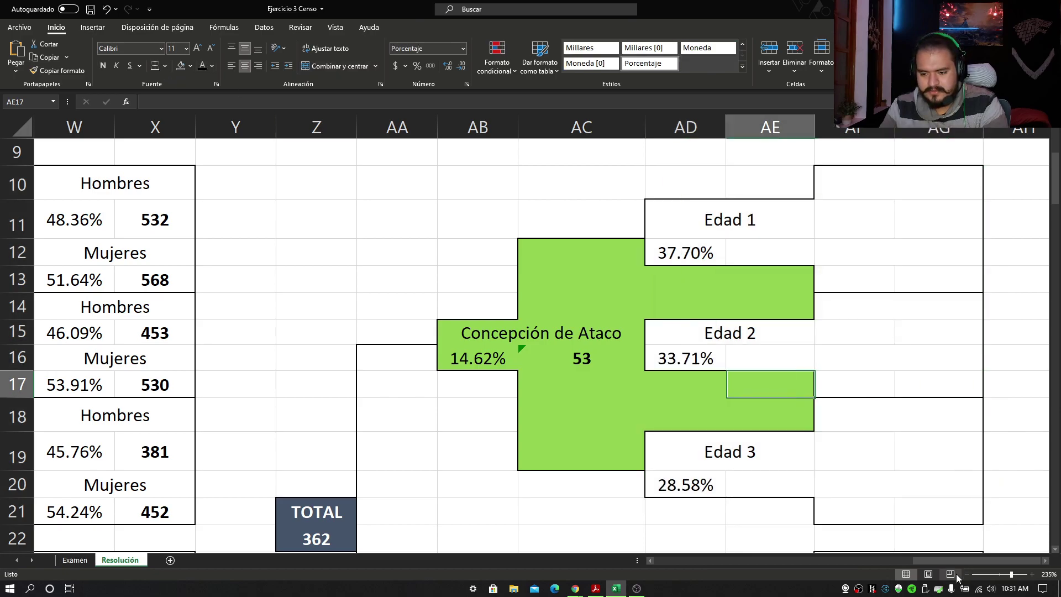
key("Left")
key("Left")
key("Left")
key("Left")
key("Left")
key("Left")
key("Left")
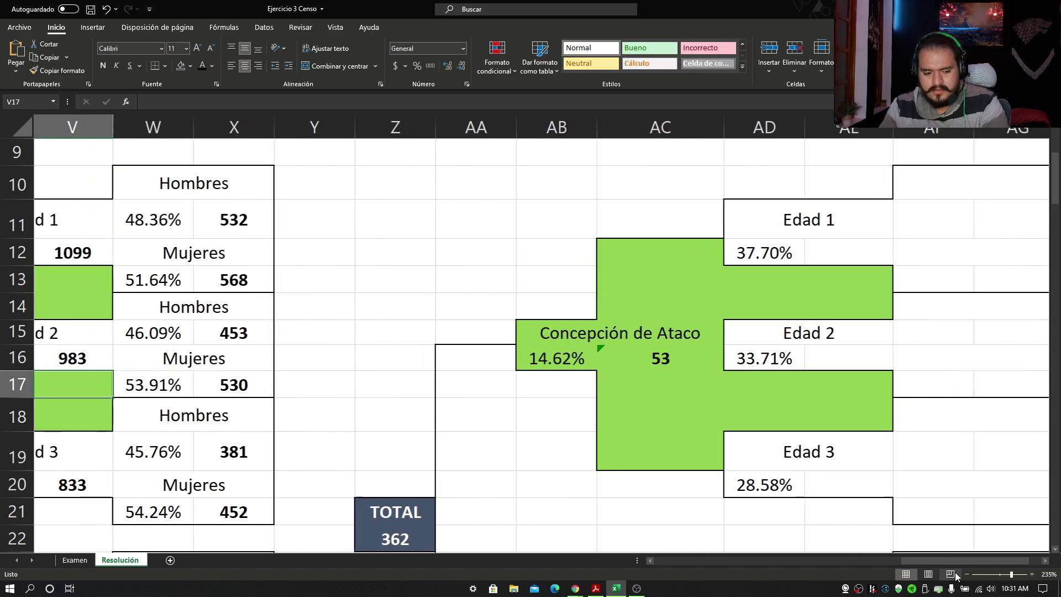
key("Left")
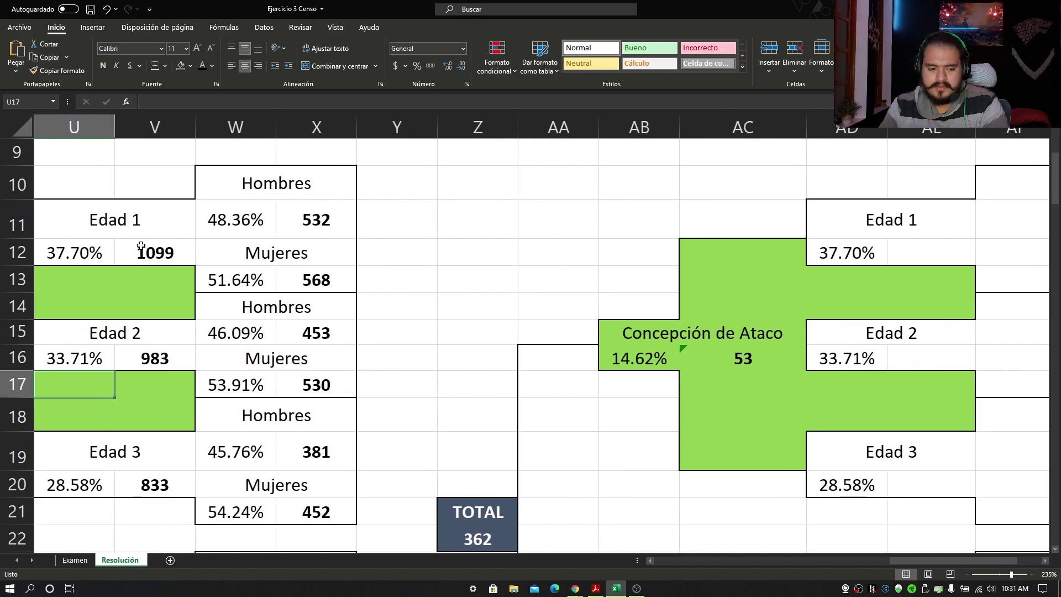
left_click(965, 249)
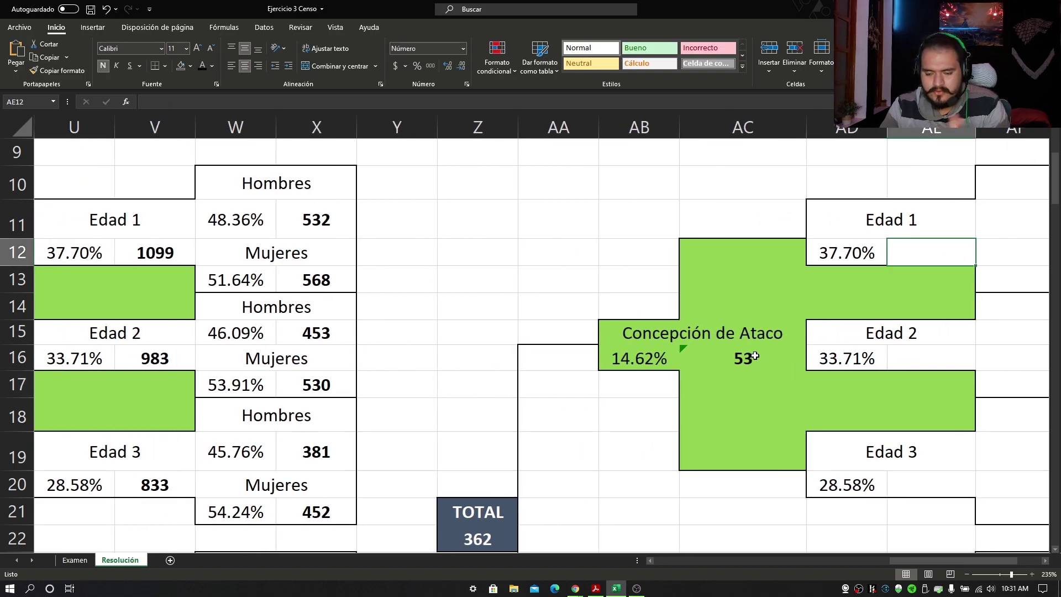
type("=")
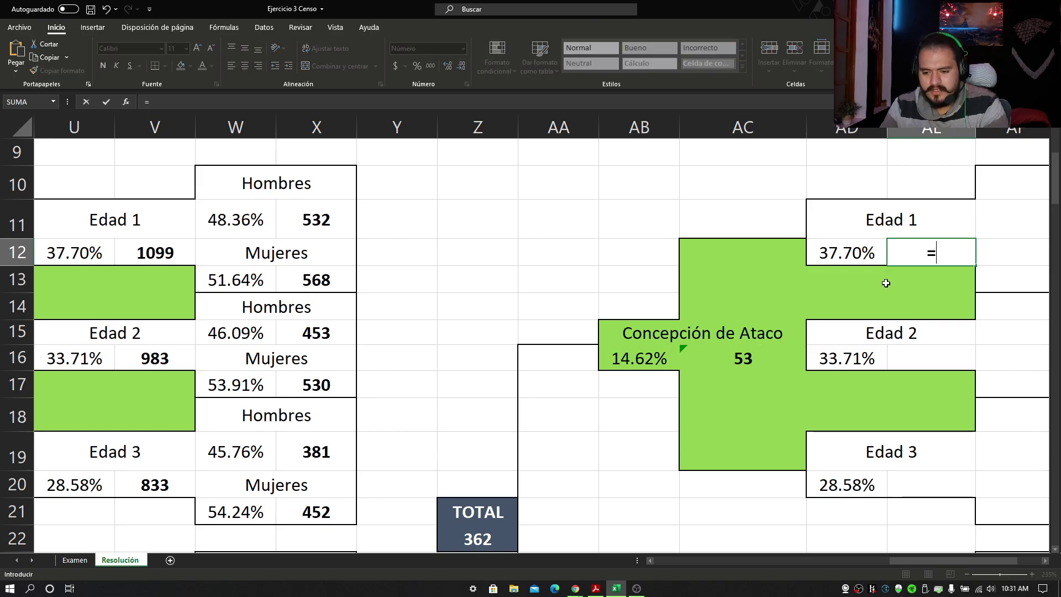
left_click(767, 347)
type("*")
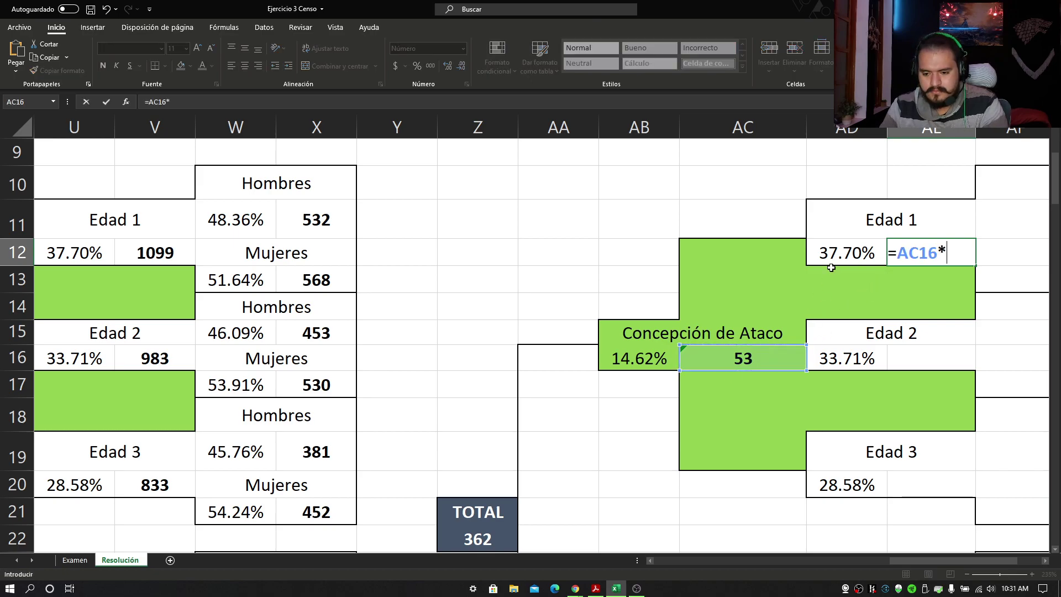
left_click(868, 253)
key("Return")
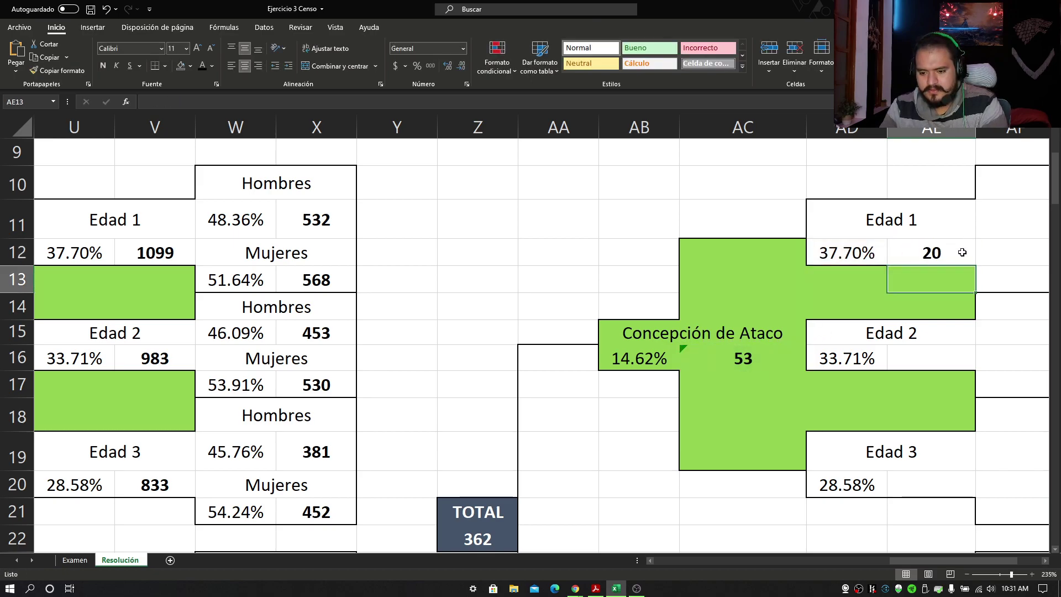
Calculate the Edad 2 sample in AE16 by multiplying AC16 by the percentage in AD16.
left_click(907, 360)
type("=")
left_click(770, 358)
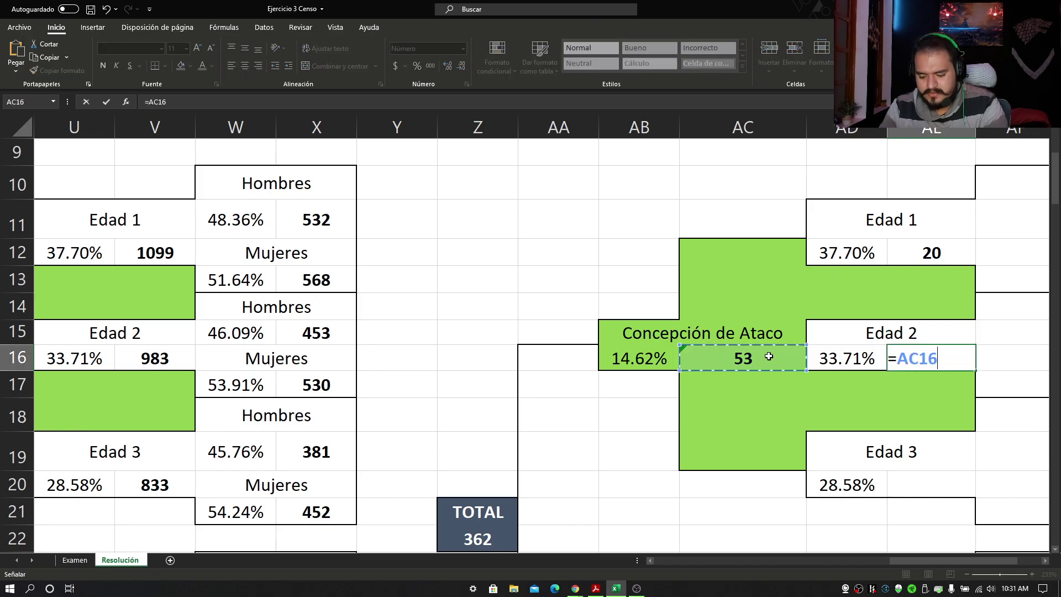
type("*")
left_click(865, 360)
key("Return")
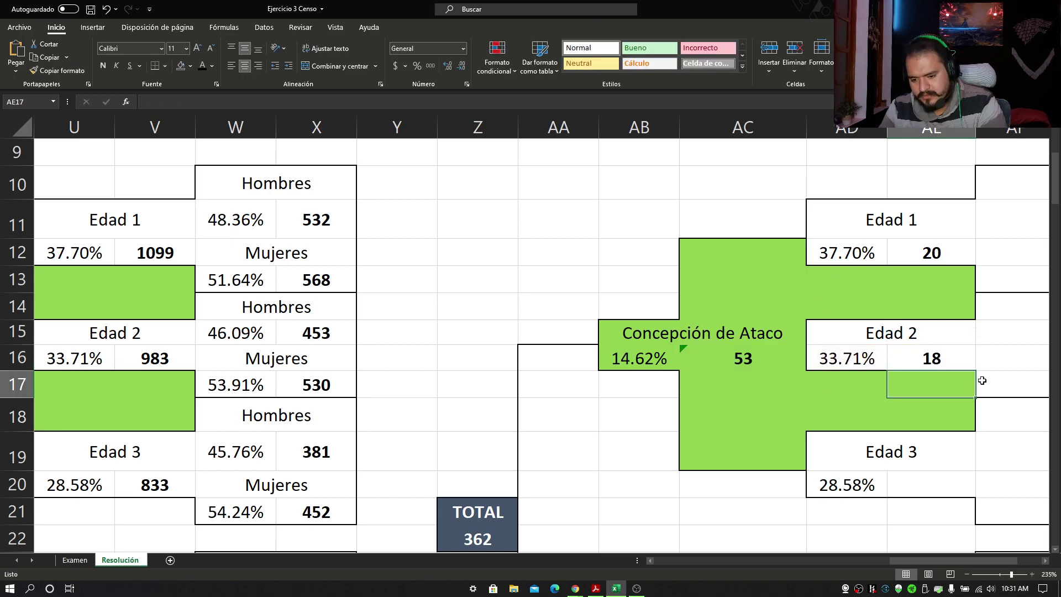
Calculate the Edad 3 sample in AE20 by multiplying the Concepción de Ataco sample in AC16 by the percentage in AD20.
left_click(942, 480)
type("=")
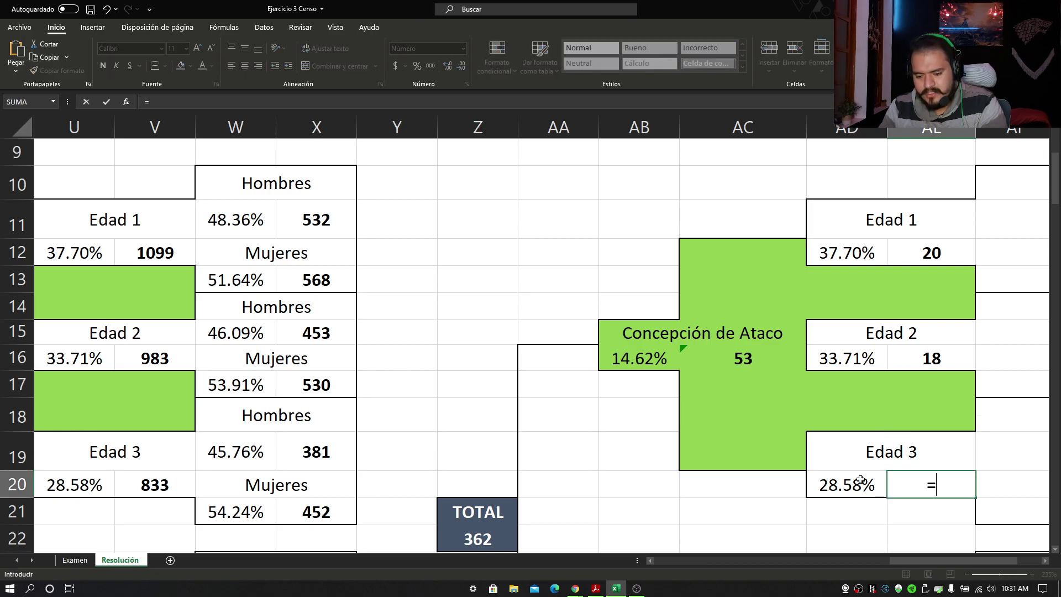
left_click(740, 354)
type("*")
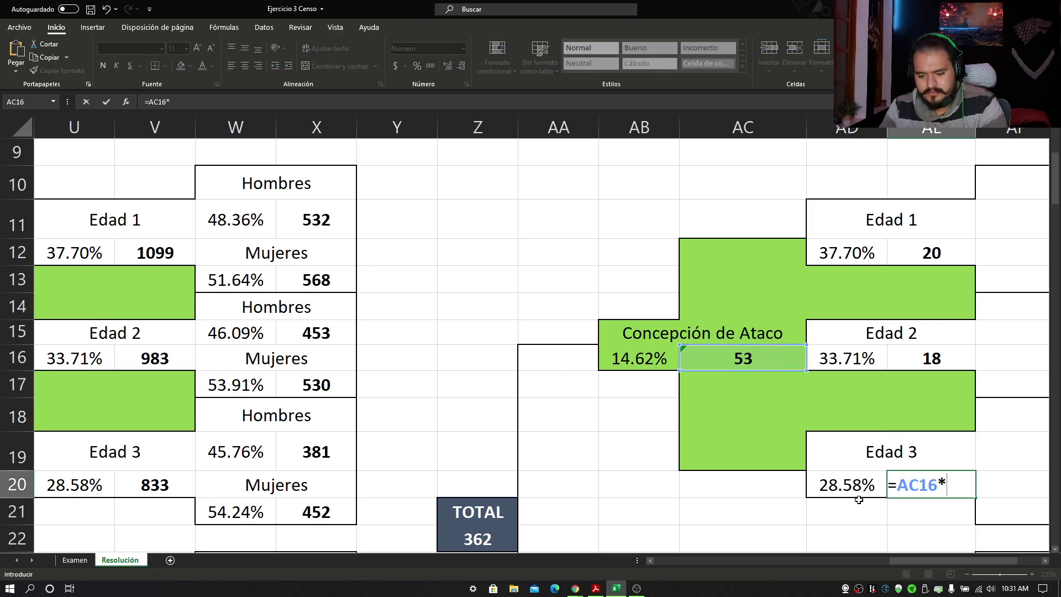
left_click(856, 489)
key("Return")
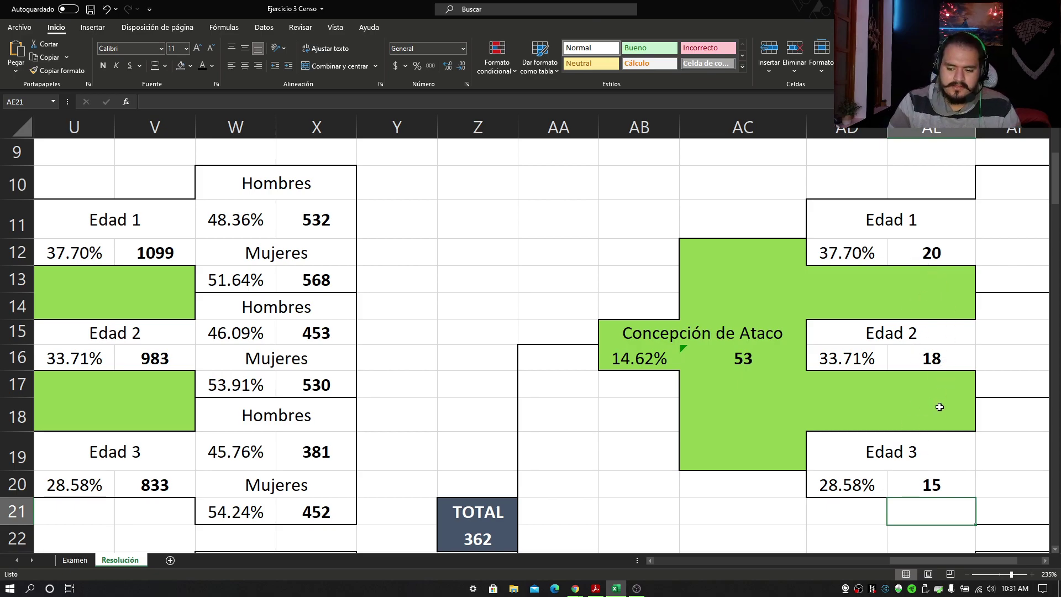
left_click(935, 482)
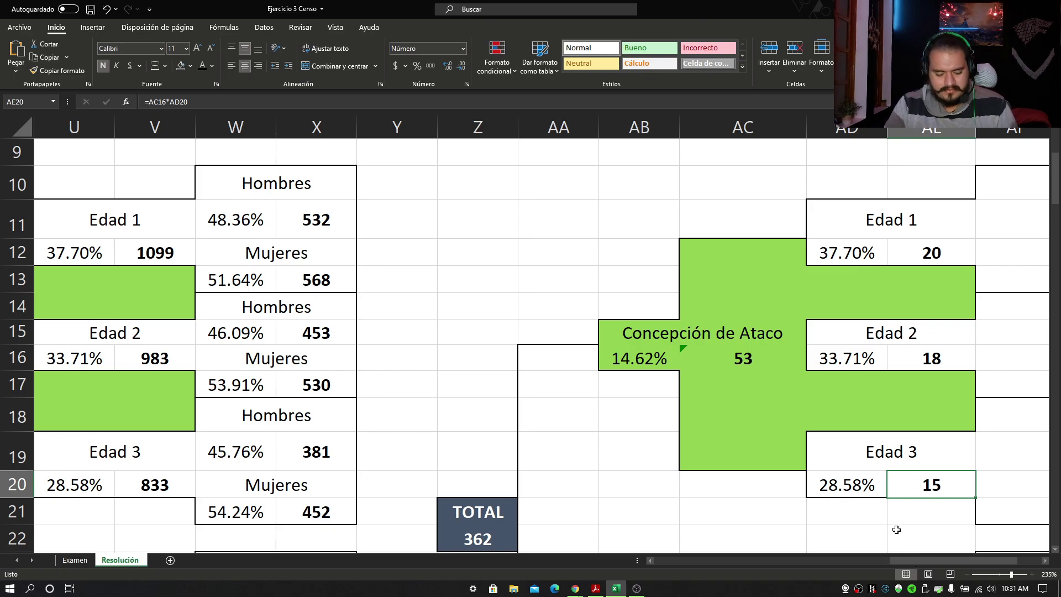
Link the Edad 1 label cells AF10 and AF12 to the Hombres and Mujeres labels in W10 and W12.
scroll(894, 520, "down", 1, "ctrl")
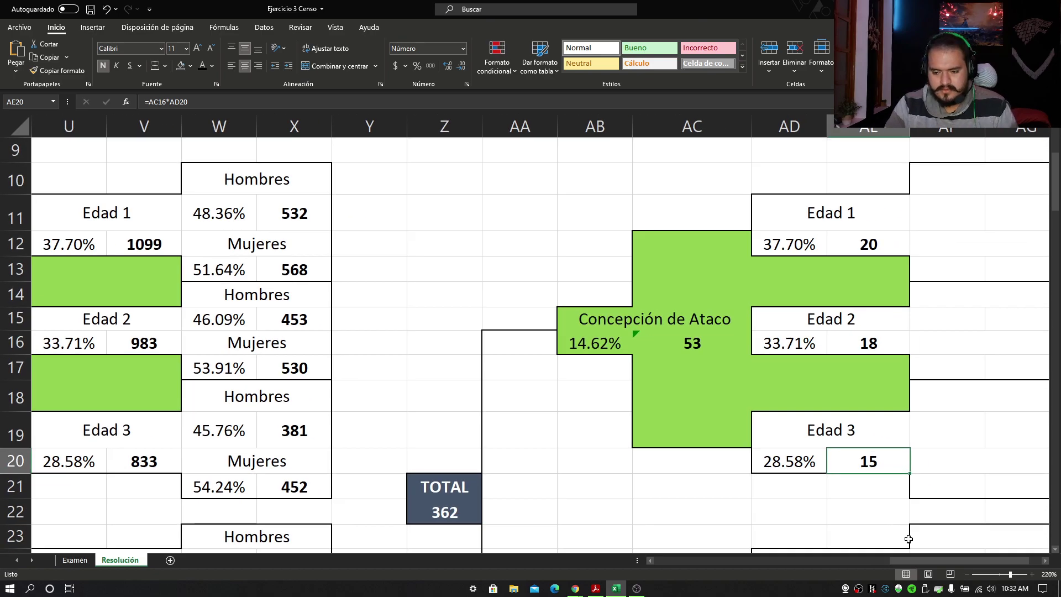
left_click_drag(916, 560, 932, 558)
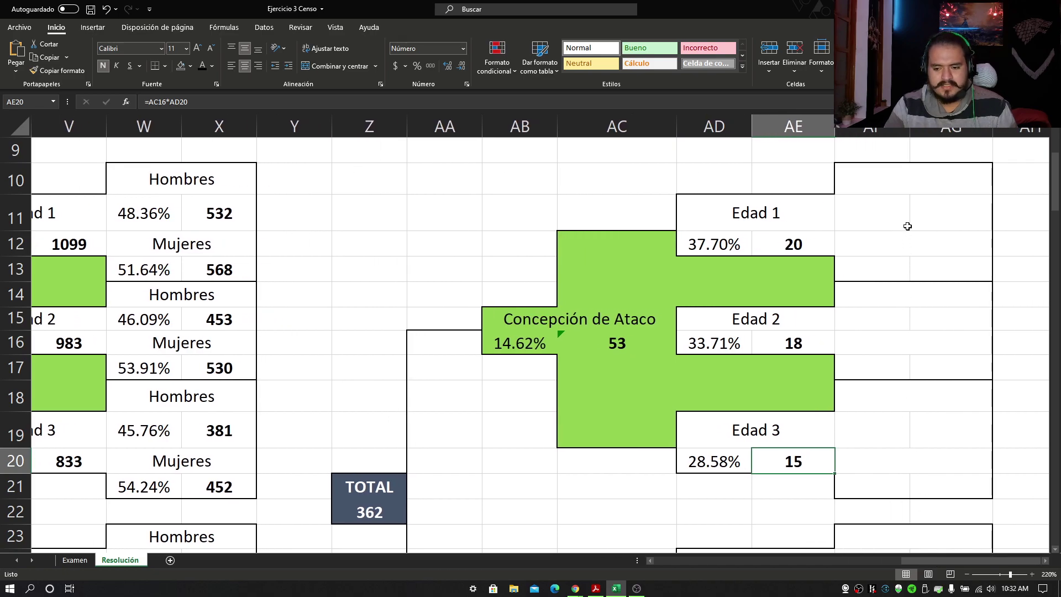
left_click(911, 182)
type("=")
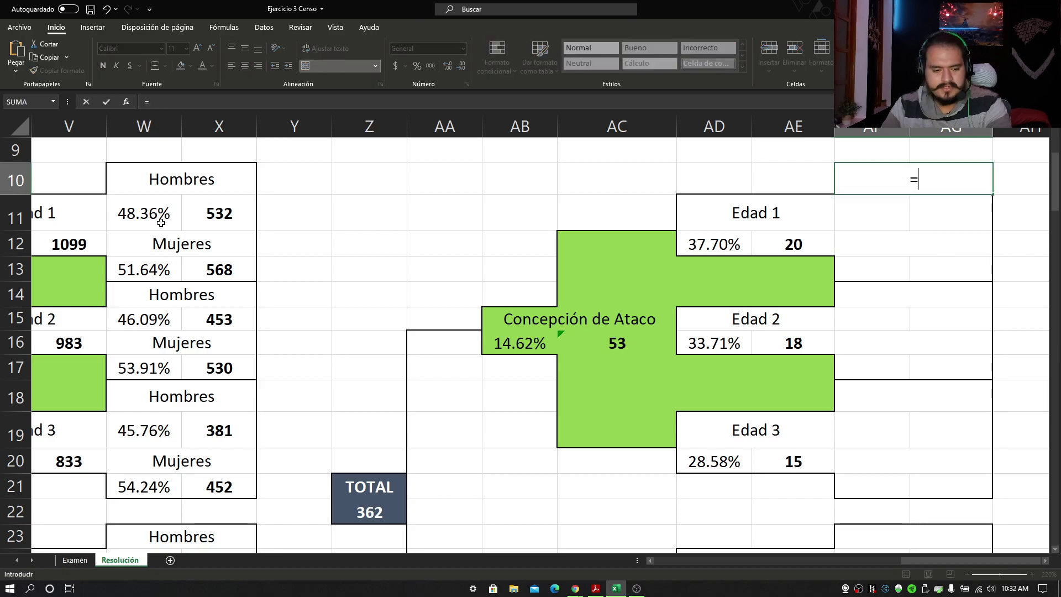
left_click(164, 183)
key("Return")
left_click(912, 244)
type("=")
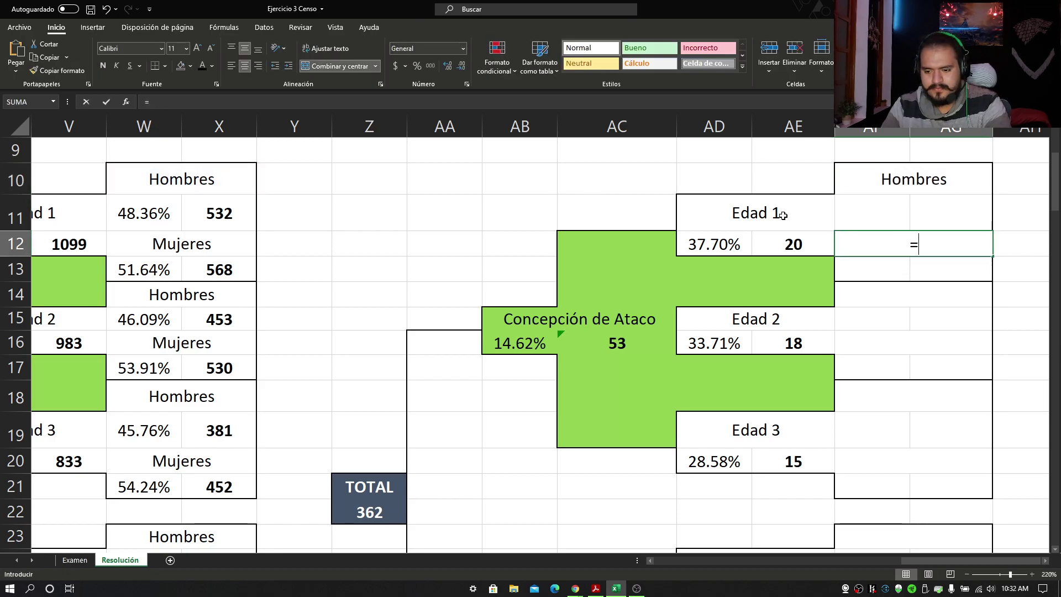
left_click(209, 244)
key("Return")
Link the Edad 2 label cells AF14 and AF16 to the Hombres and Mujeres labels in W14 and W16.
left_click(911, 293)
type("=")
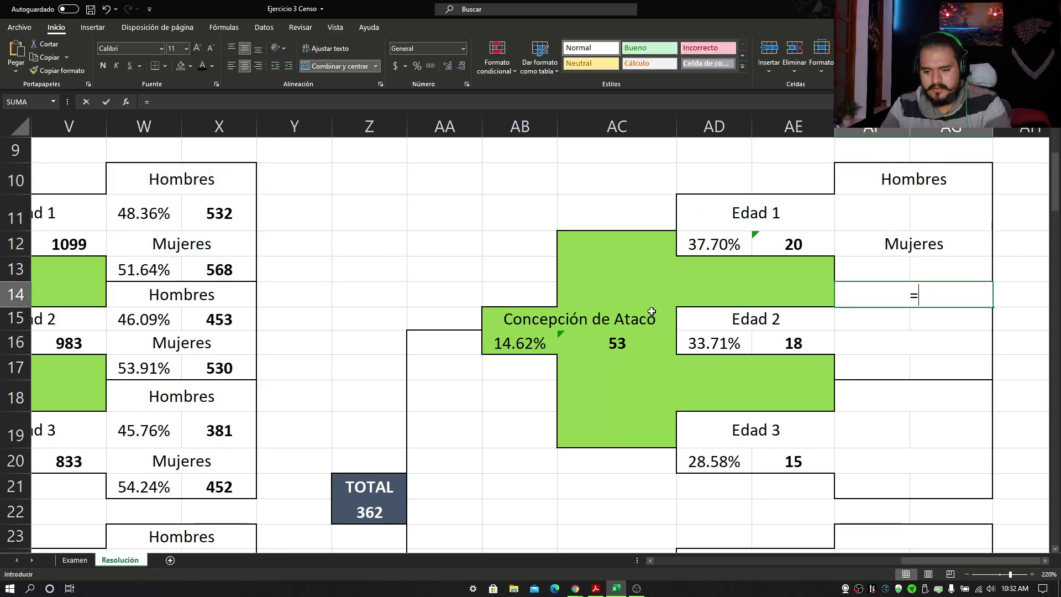
left_click(215, 294)
key("Return")
left_click(911, 343)
type("=")
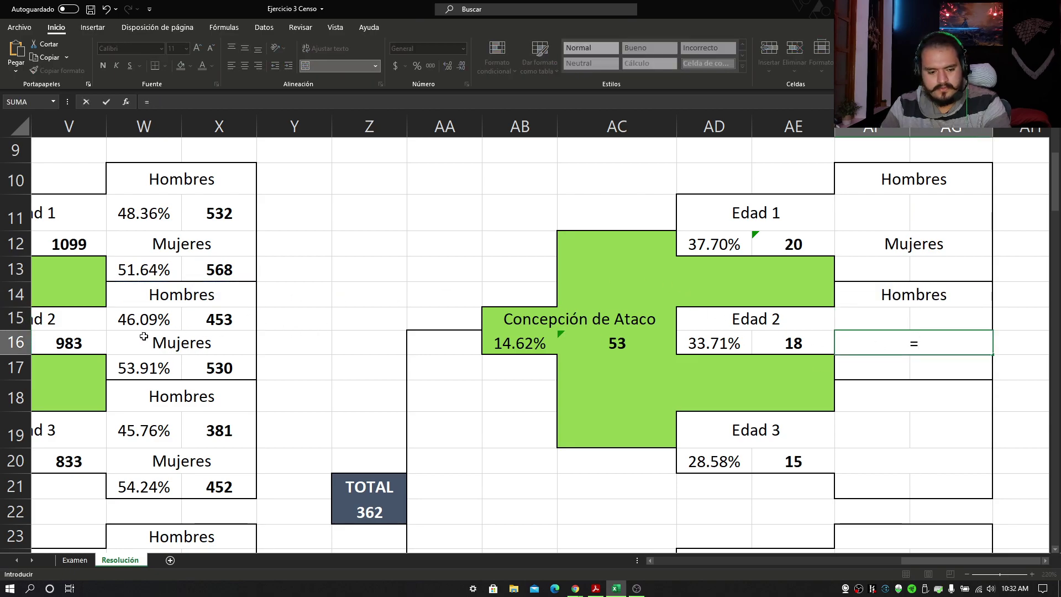
left_click(177, 339)
key("Return")
Link cell AF19 to AF18, and AF18 to the Mujeres label in W16.
left_click(872, 429)
type("=")
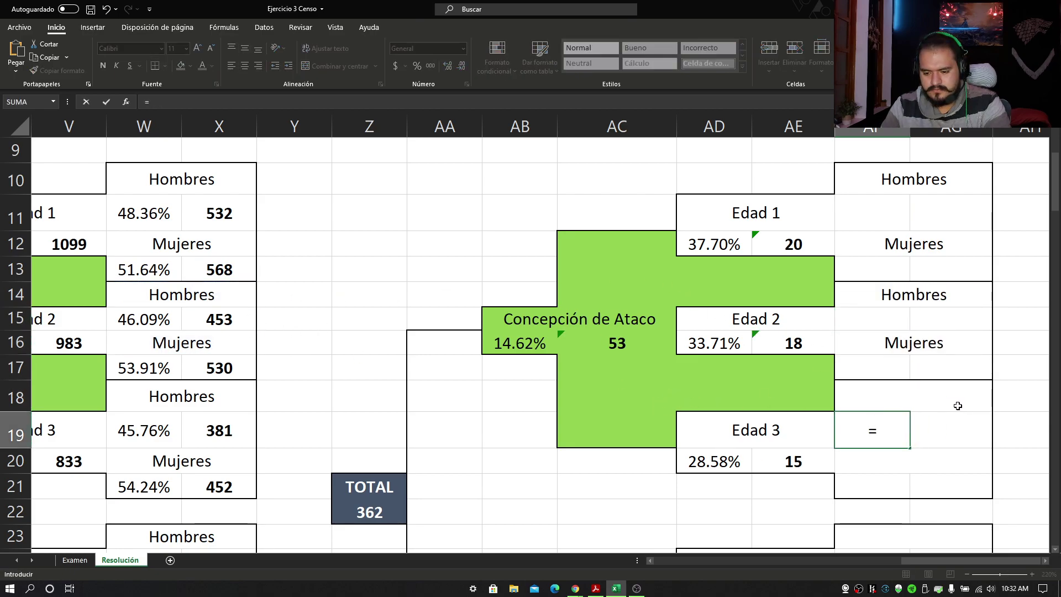
left_click(935, 403)
key("Return")
left_click(941, 402)
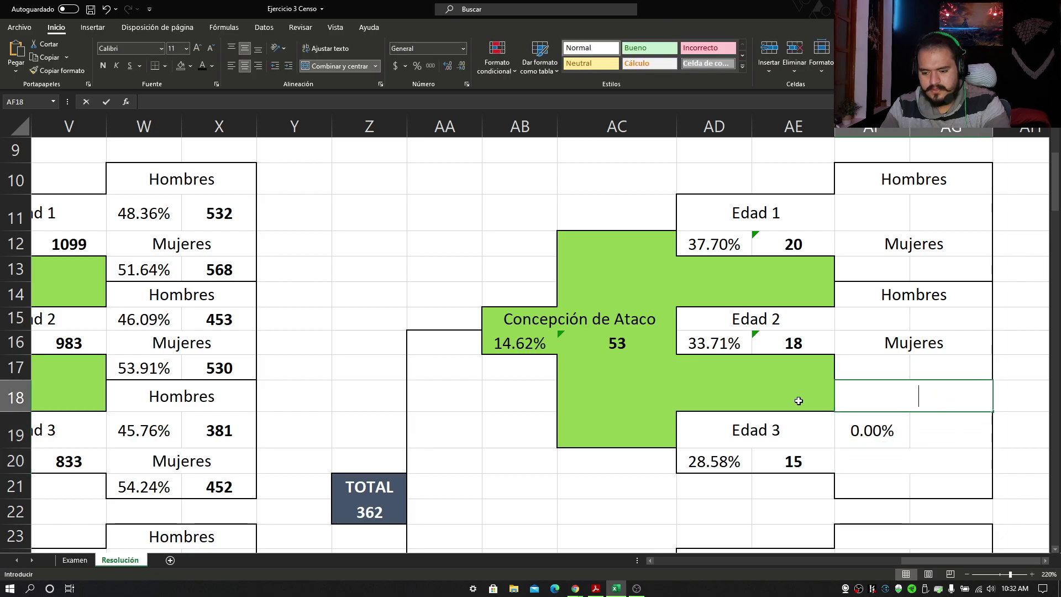
type("=")
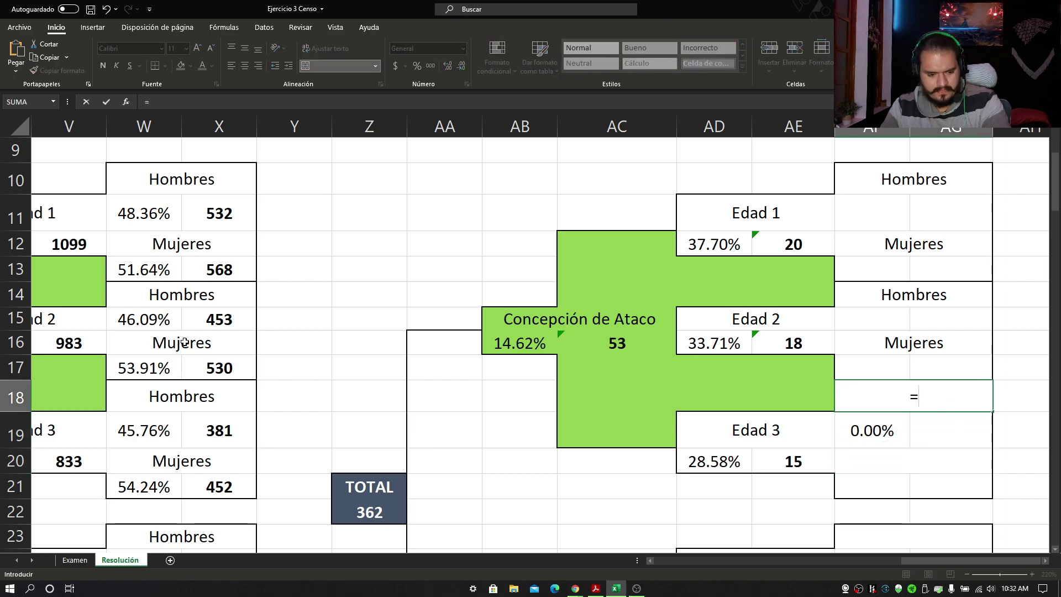
left_click(174, 346)
key("Return")
Link the Edad 3 label cells AF18 and AF20 to the Hombres and Mujeres labels in W18 and W20.
left_click(923, 402)
type("=")
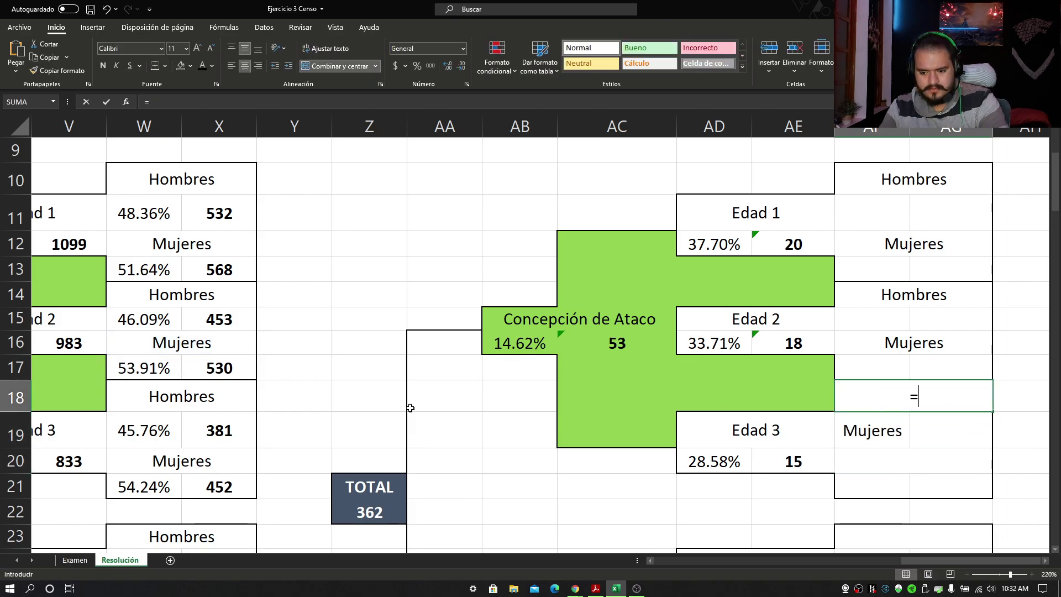
left_click(183, 396)
key("Return")
left_click(931, 461)
type("=")
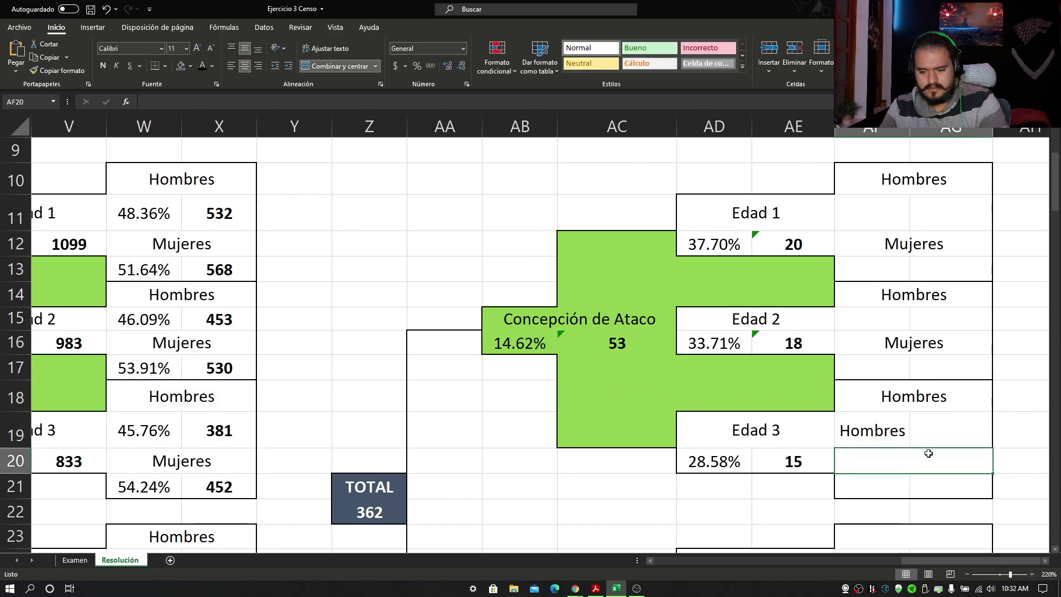
left_click(171, 459)
key("Return")
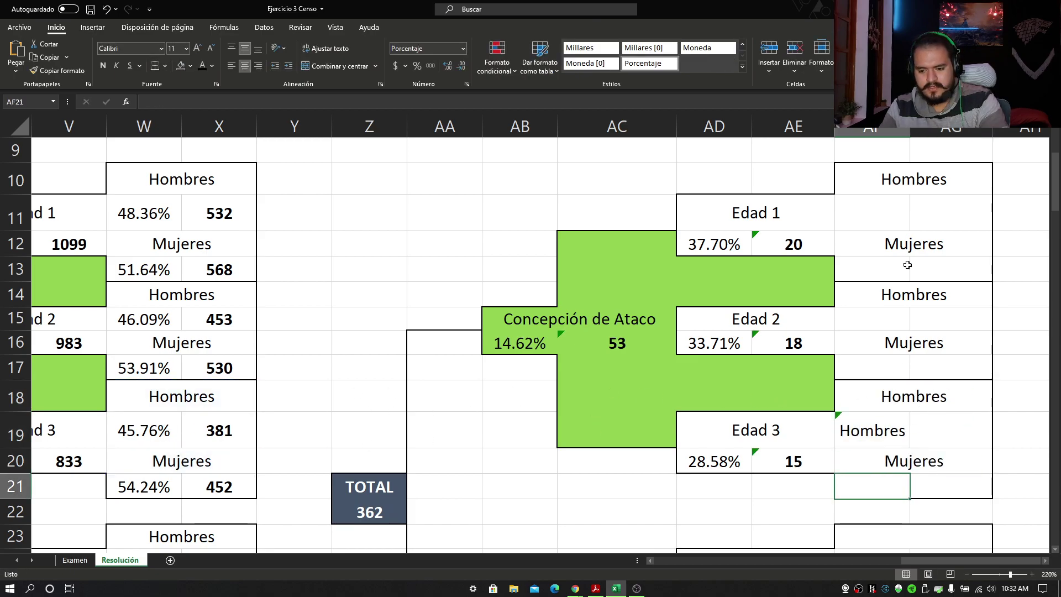
Link cells AF11 and AF13 to the Edad 1 Hombres and Mujeres percentages in W11 and W13.
left_click(873, 204)
type("=")
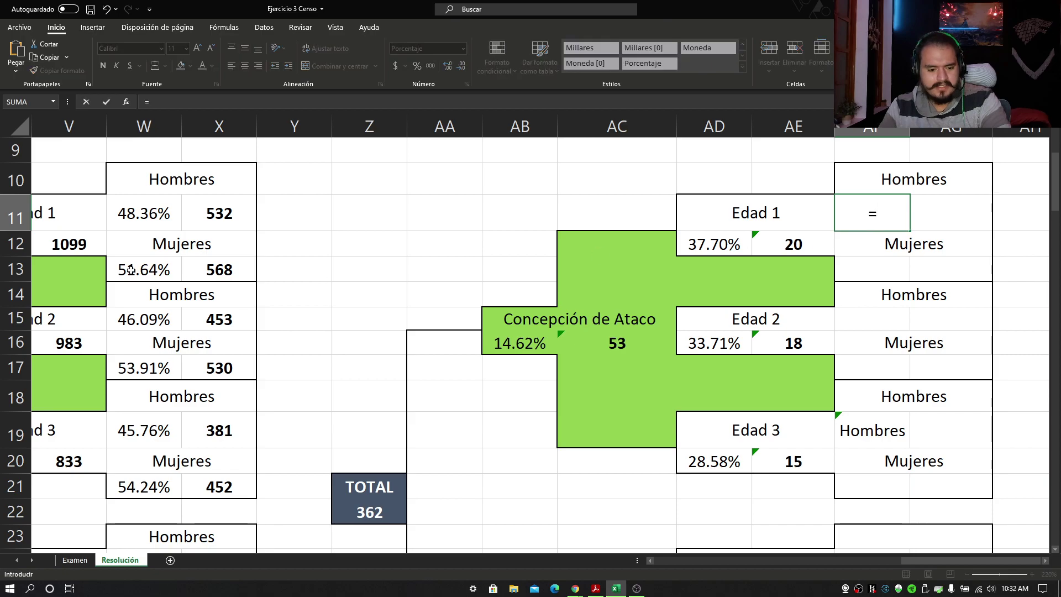
left_click(134, 222)
key("Return")
left_click(857, 275)
type("=")
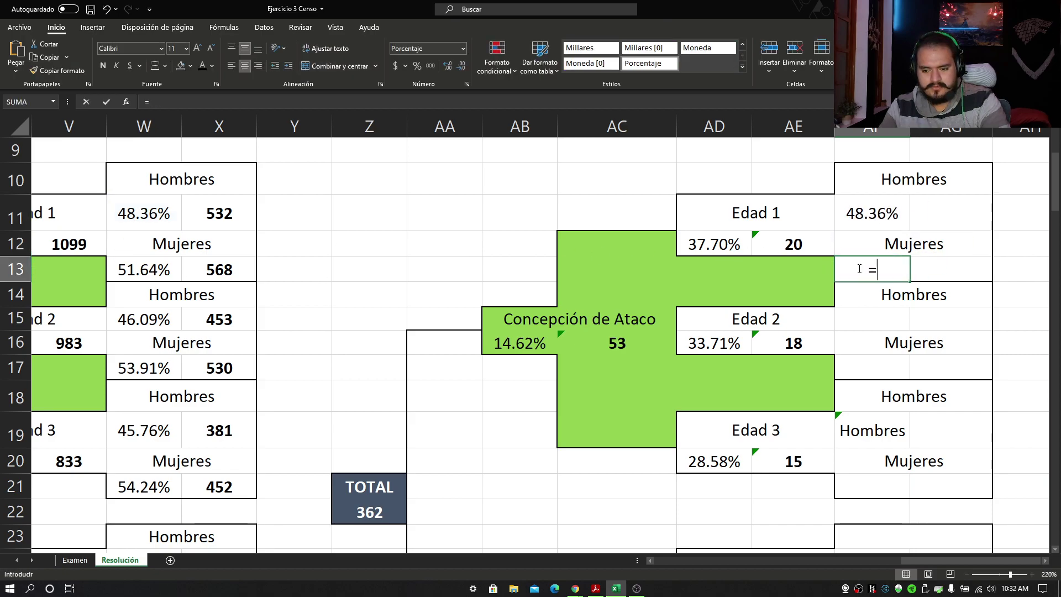
left_click(138, 271)
key("Return")
key("Return")
key("Return")
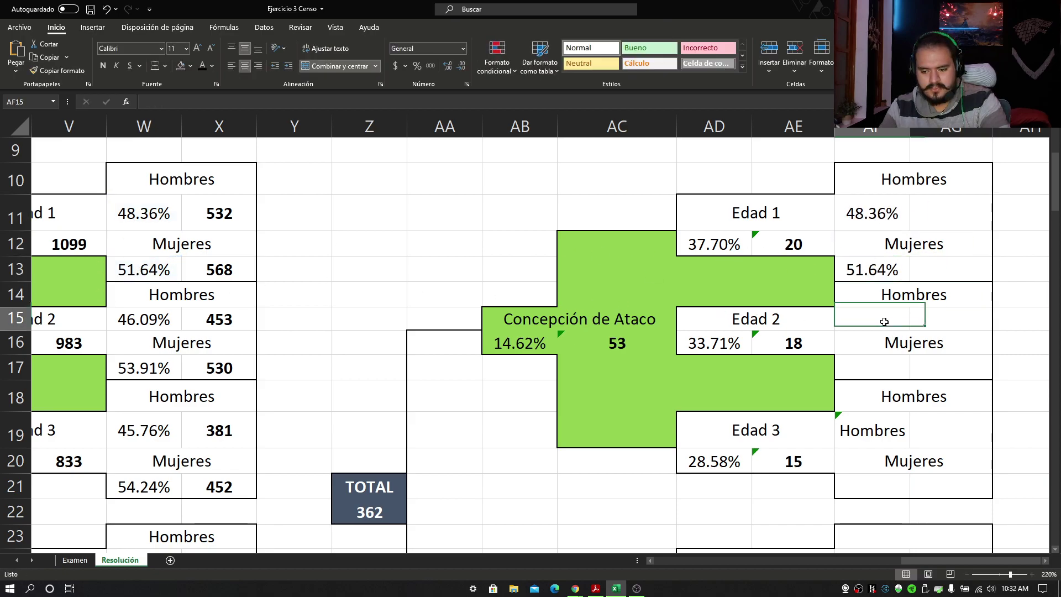
Link cells AF15 and AF17 to the Edad 2 Hombres and Mujeres percentages in W15 and W17.
left_click(882, 320)
type("=")
left_click(142, 319)
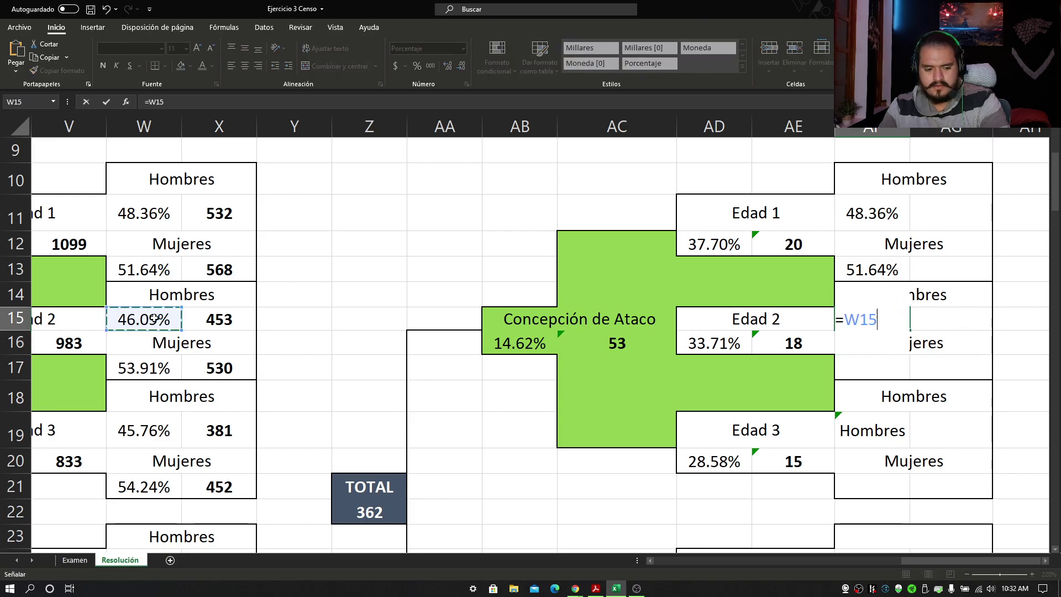
key("Return")
left_click(879, 362)
type("=")
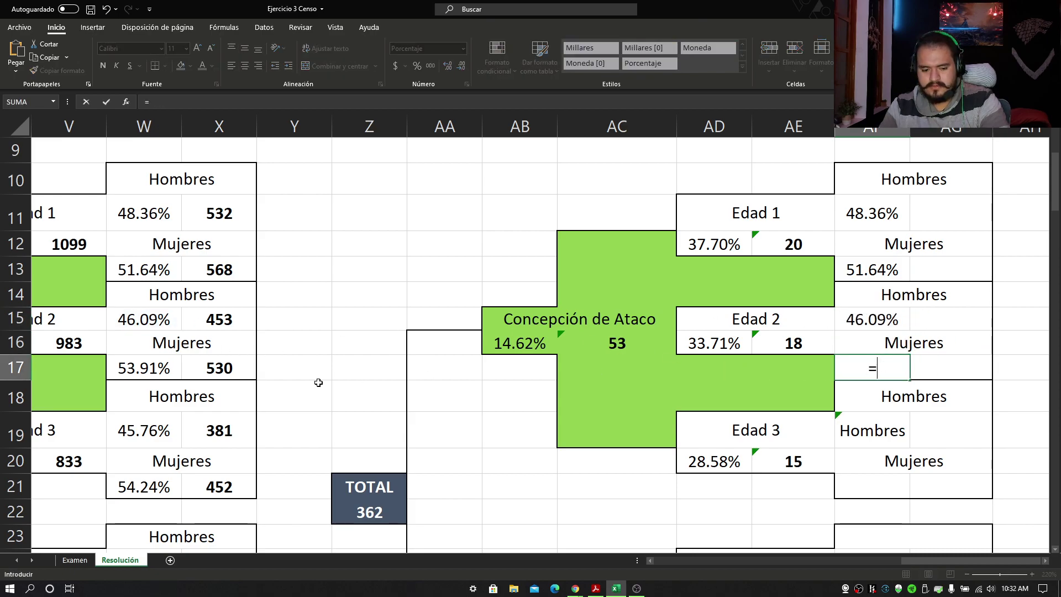
left_click(134, 367)
key("Return")
Re-enter the link in AF20 to the Edad 3 Mujeres label in W20.
left_click(875, 454)
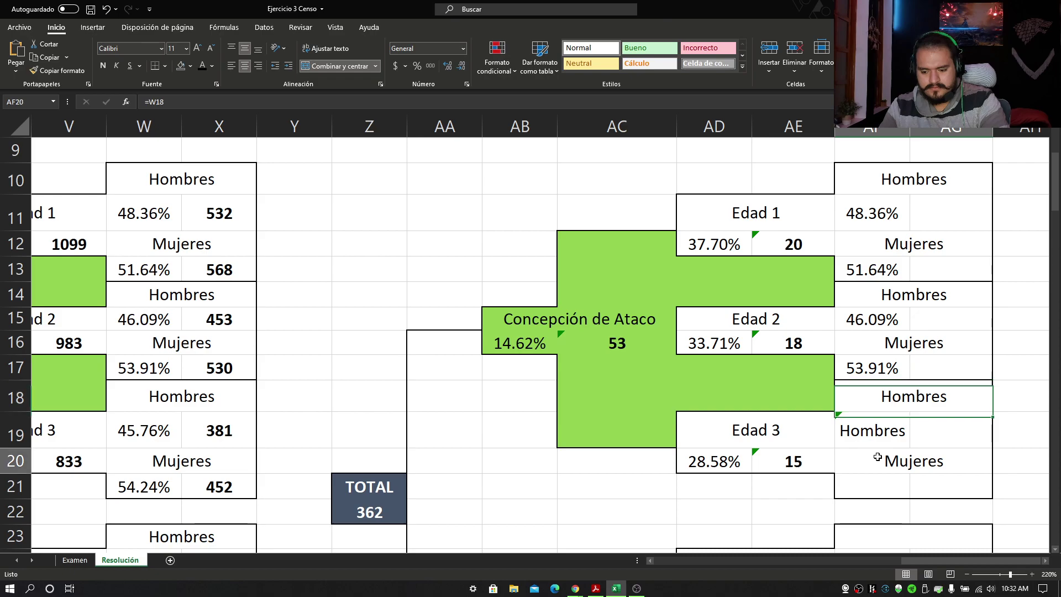
type("=")
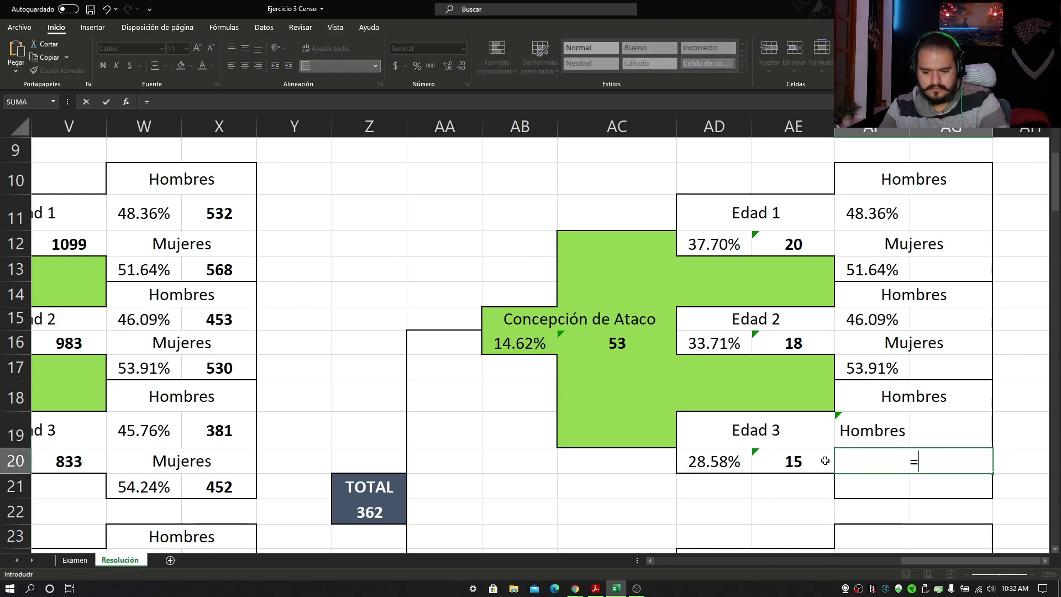
left_click(197, 454)
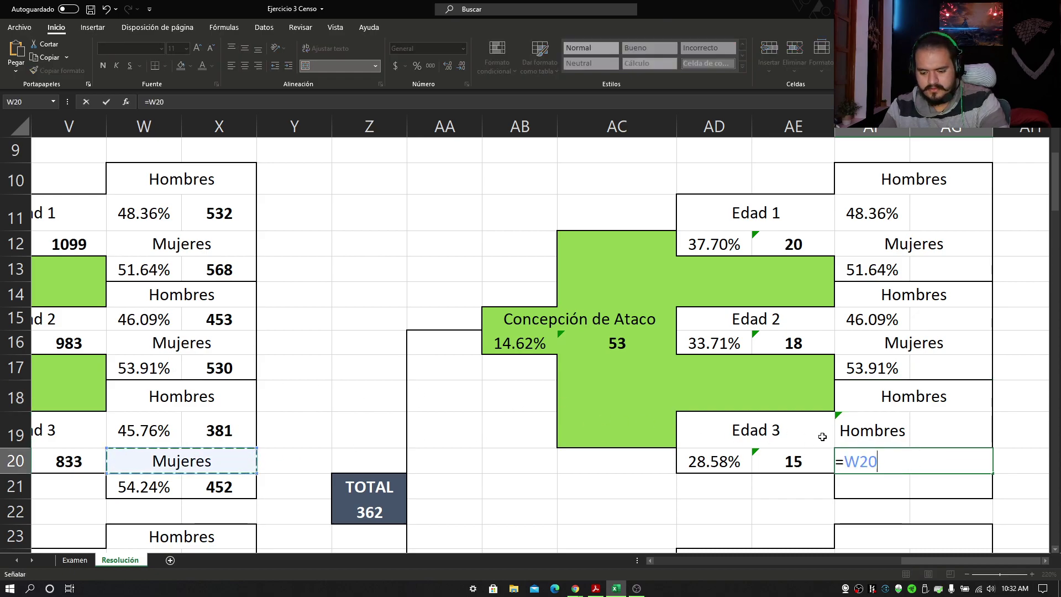
key("Return")
Link cells AF19 and AF21 to the Edad 3 Hombres and Mujeres percentages in W19 and W21.
left_click(885, 433)
type("=")
left_click(165, 426)
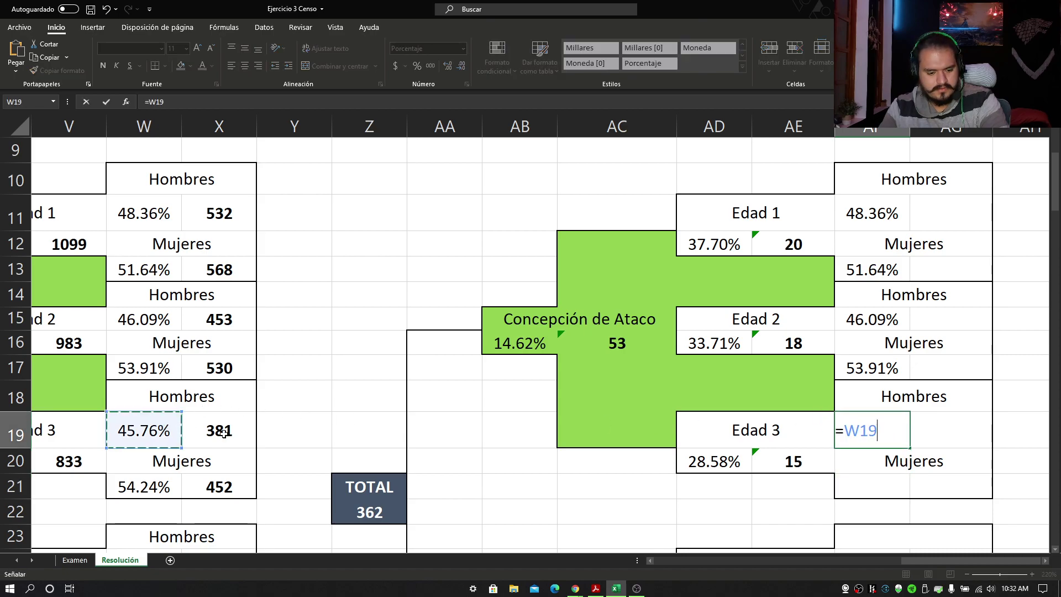
key("Return")
left_click(873, 486)
type("=")
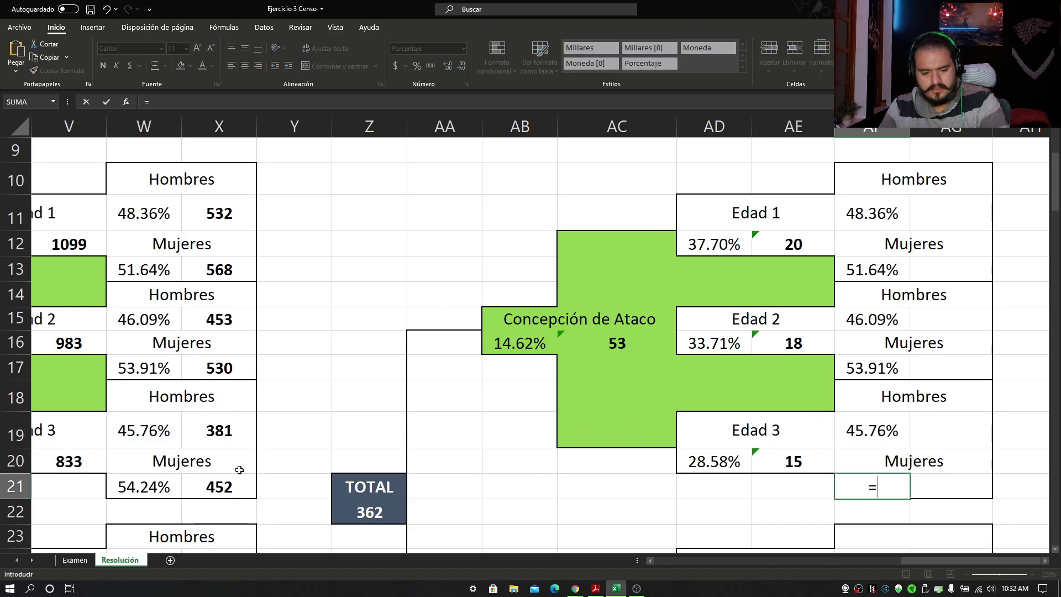
left_click(157, 481)
key("Return")
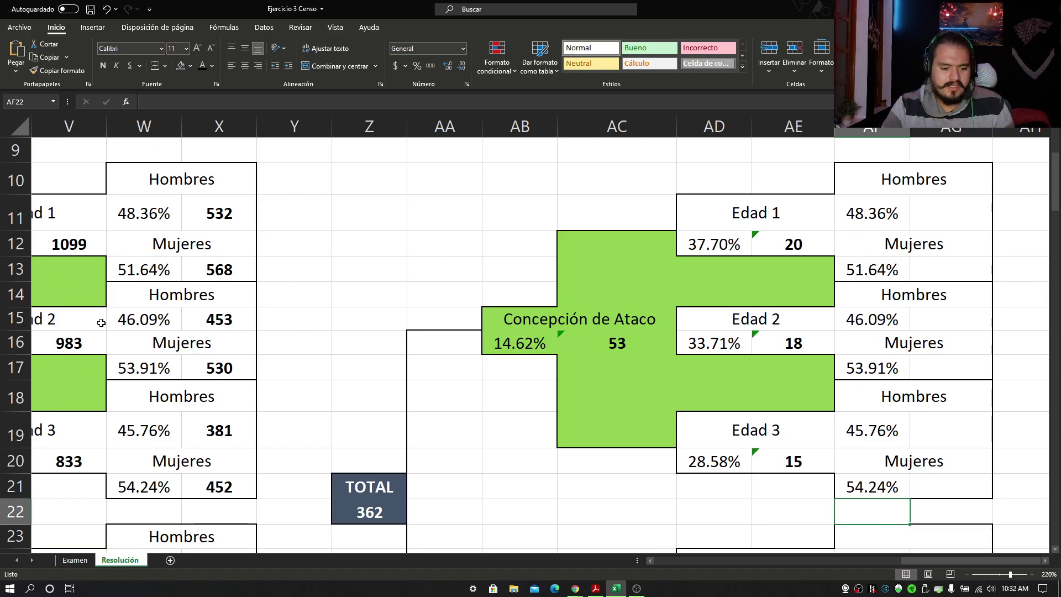
Calculate the Edad 1 Hombres sample in AG11 by multiplying the Edad 1 sample in AE12 by the percentage in AF11.
left_click(953, 216)
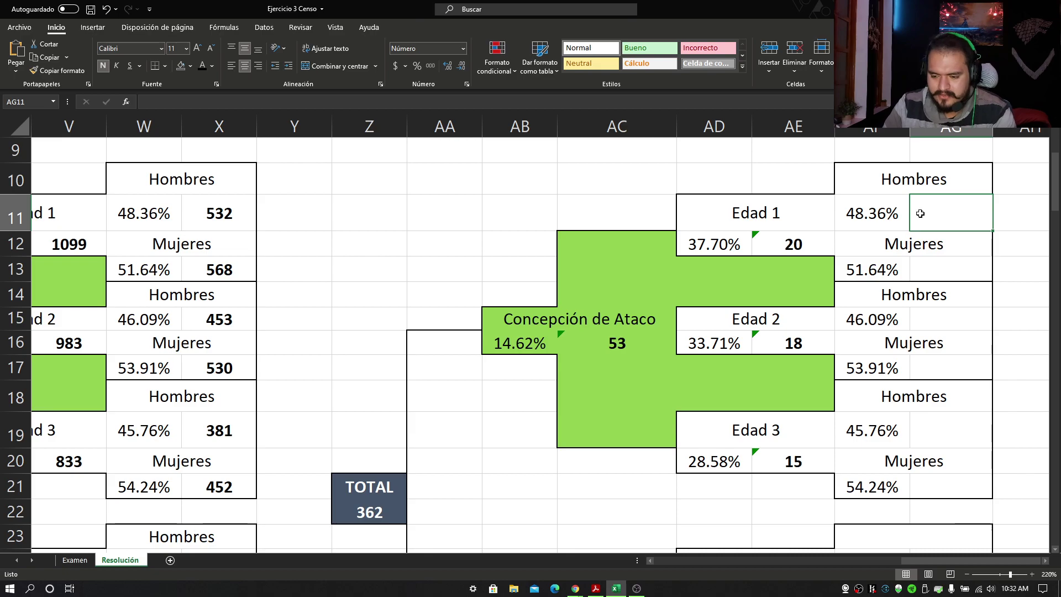
type("=")
left_click(801, 244)
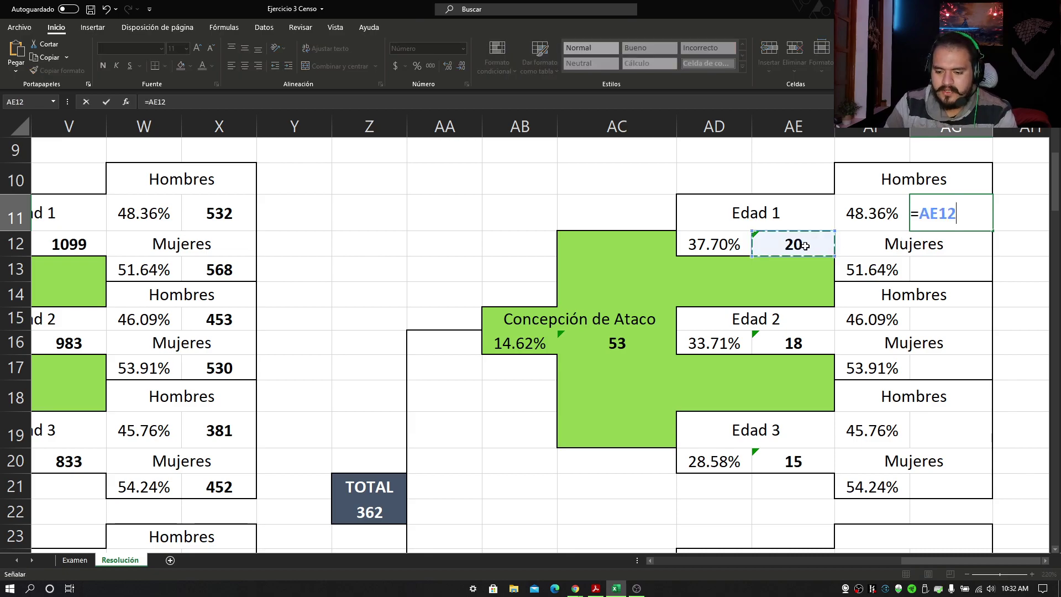
type("*")
left_click(875, 219)
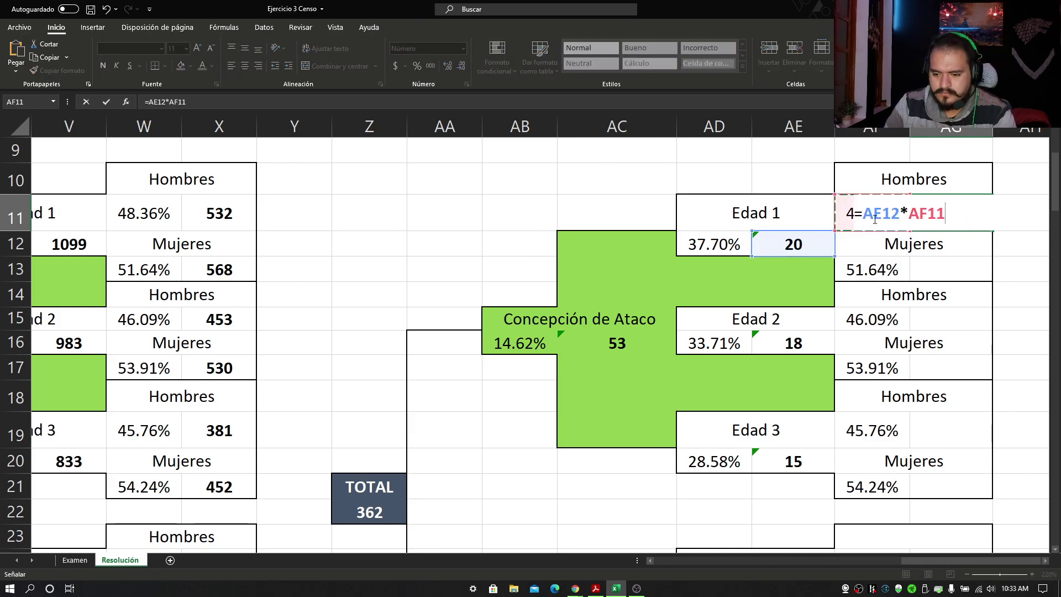
key("Return")
Calculate the Edad 1 Mujeres sample in AG13 by multiplying AE12 by the percentage in AF13.
left_click(952, 266)
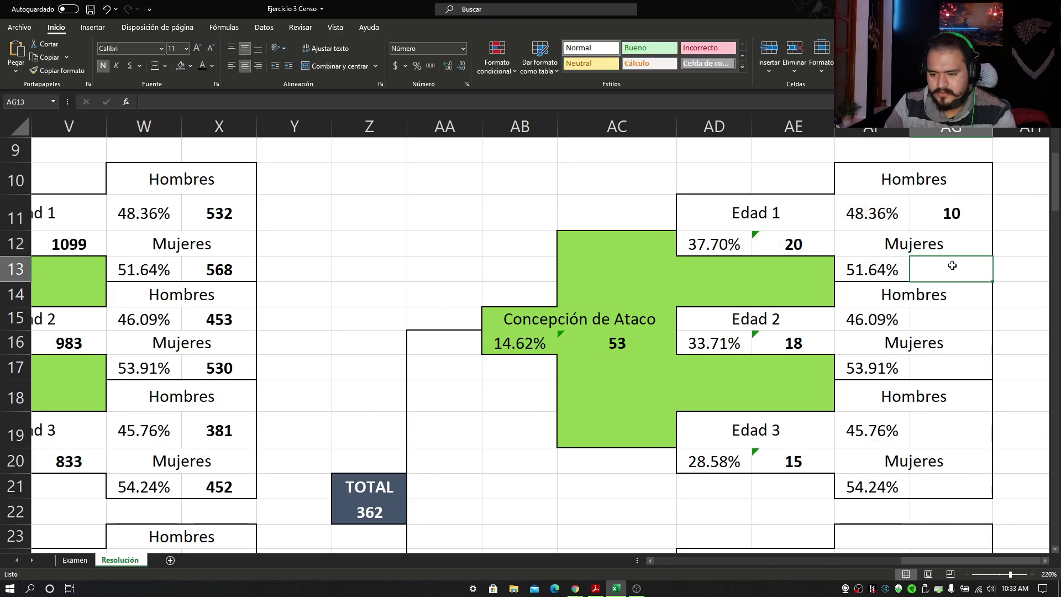
type("=")
left_click(787, 246)
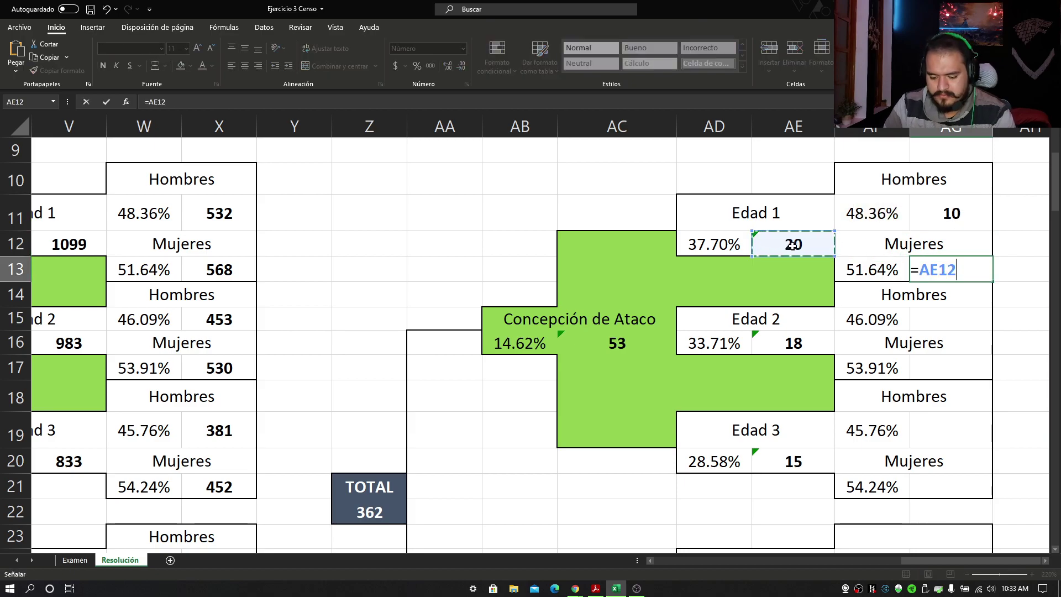
type("*")
left_click(854, 269)
key("Return")
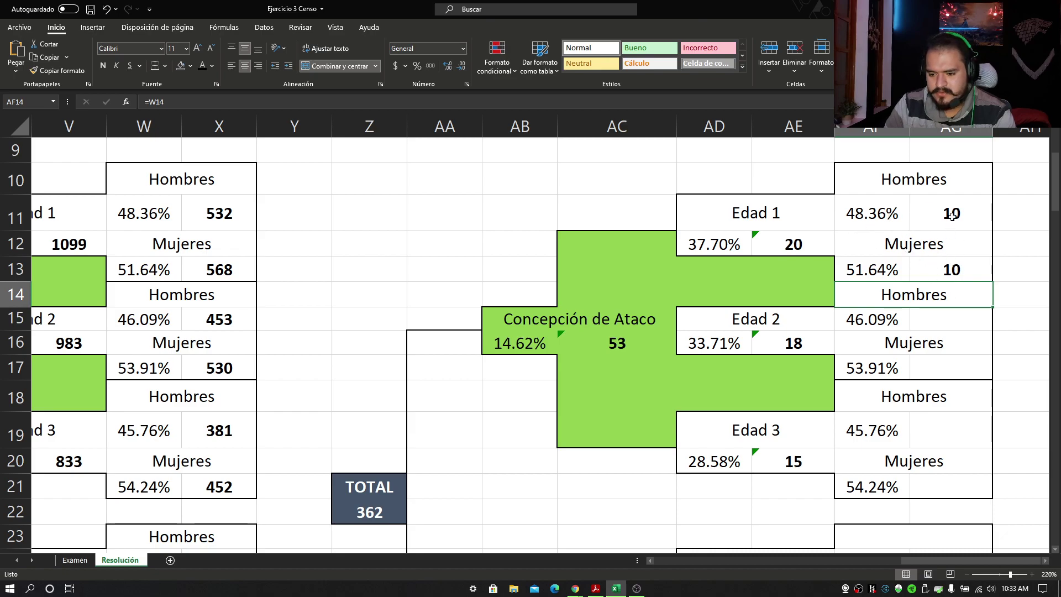
Display the Edad 1 Hombres sample in AG11 with one decimal place.
left_click(950, 198)
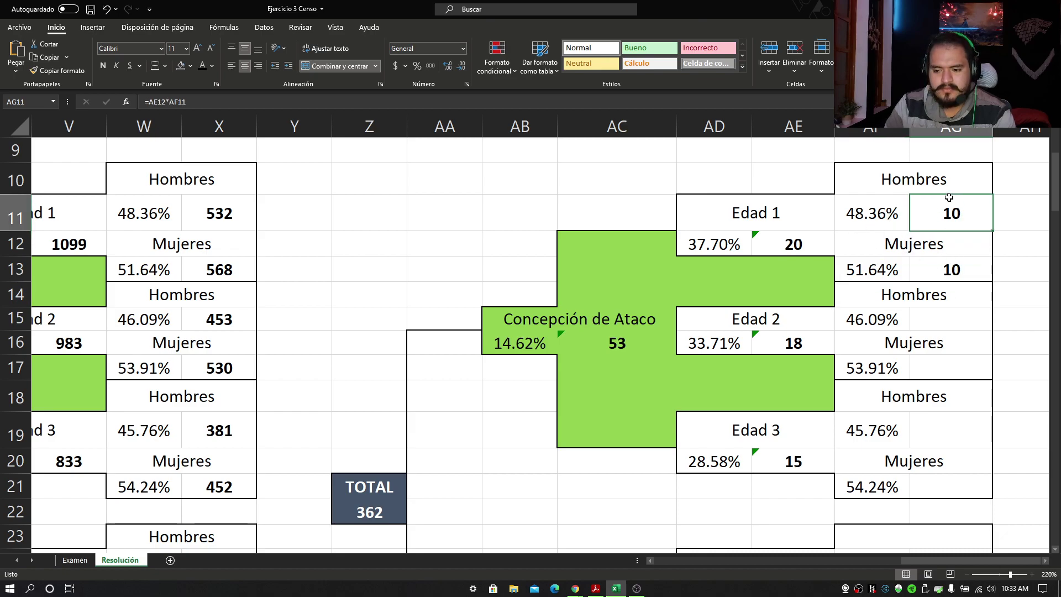
left_click(449, 66)
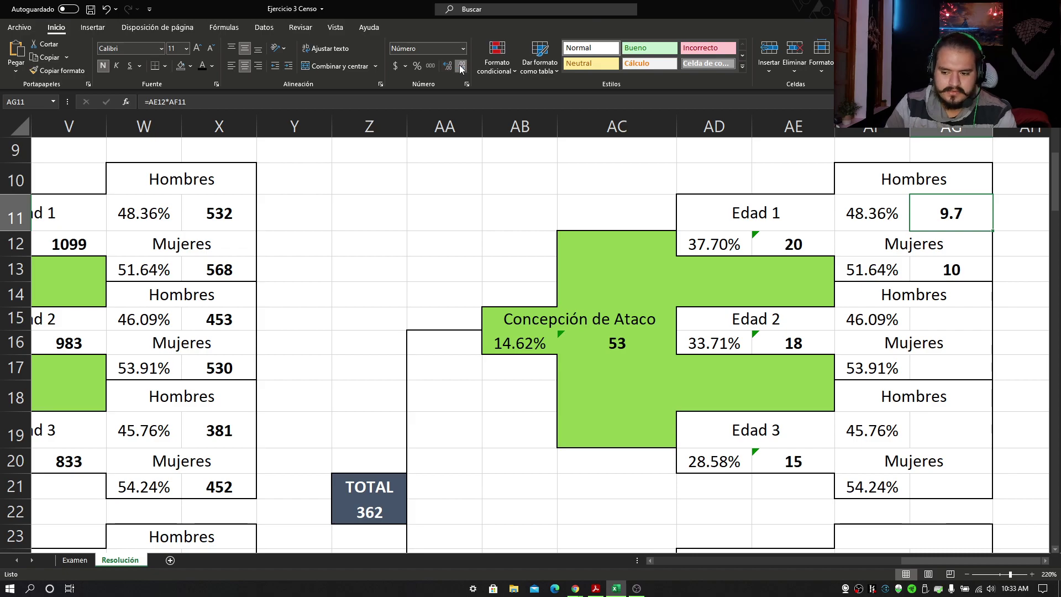
Show AG11 without decimals and calculate the Edad 2 Hombres sample in AG15 by multiplying AE16 by the percentage in AF15.
left_click(460, 66)
left_click(939, 320)
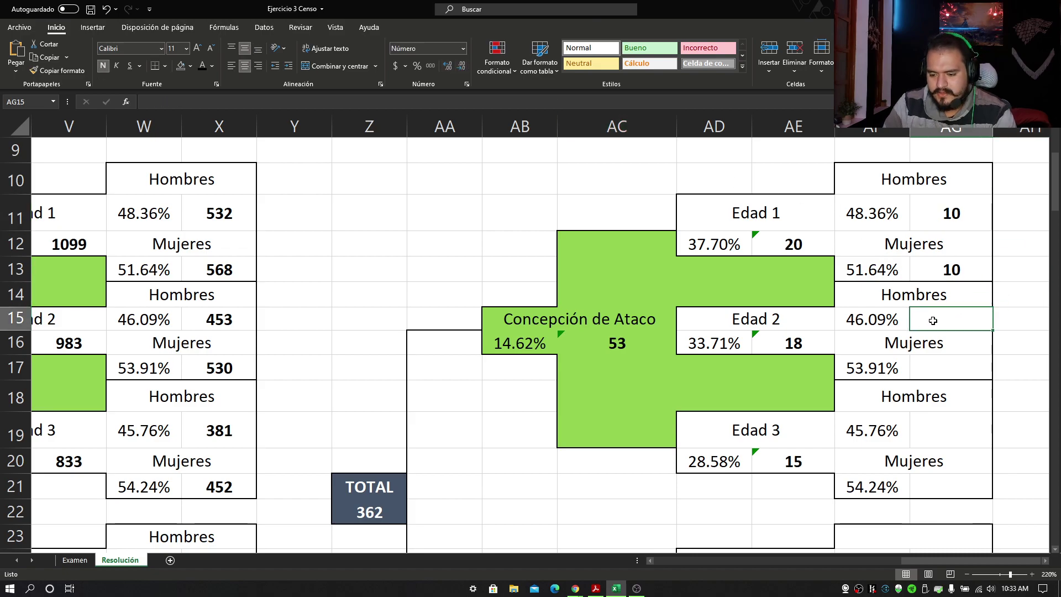
type("=")
left_click(810, 340)
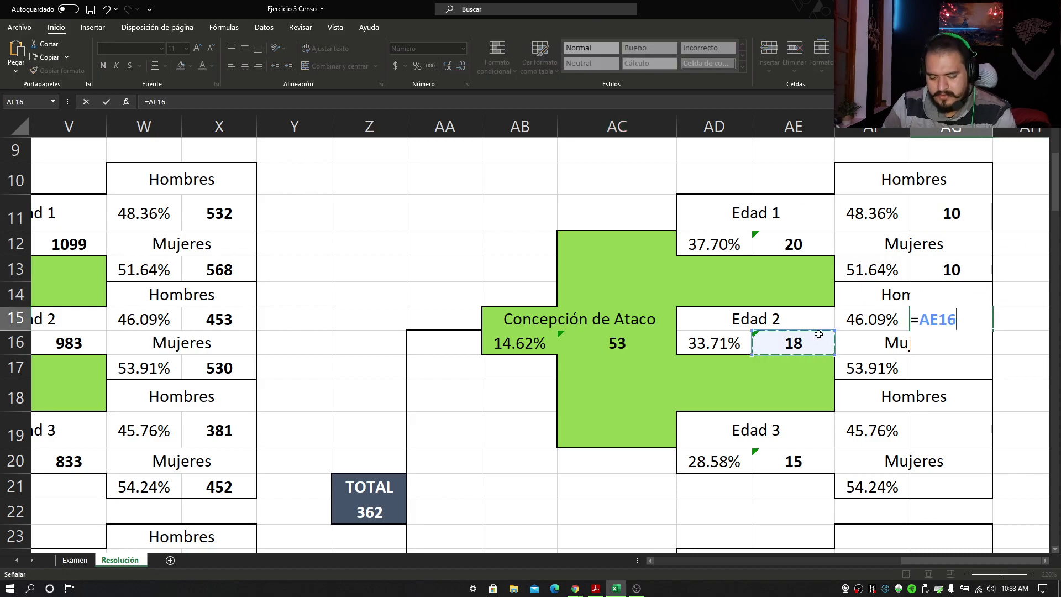
type("*")
left_click(895, 320)
key("Return")
Try to calculate the Edad 2 Mujeres sample in AG17 from AE16 and AF17, and undo the stray entry in AF18.
left_click(955, 360)
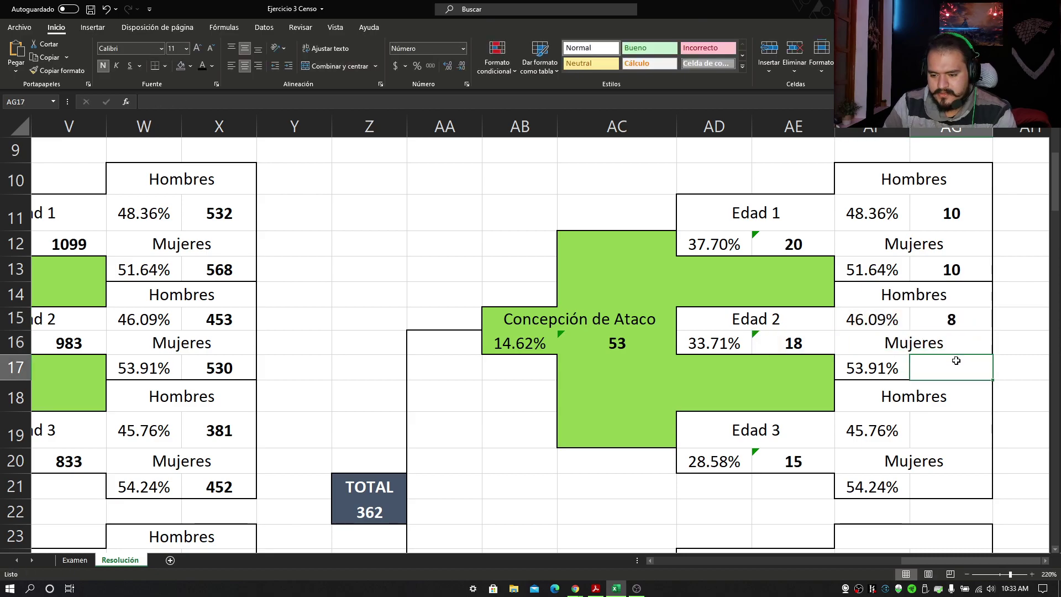
type("=")
left_click(805, 340)
type("*")
left_click(873, 368)
key("Return")
type("8")
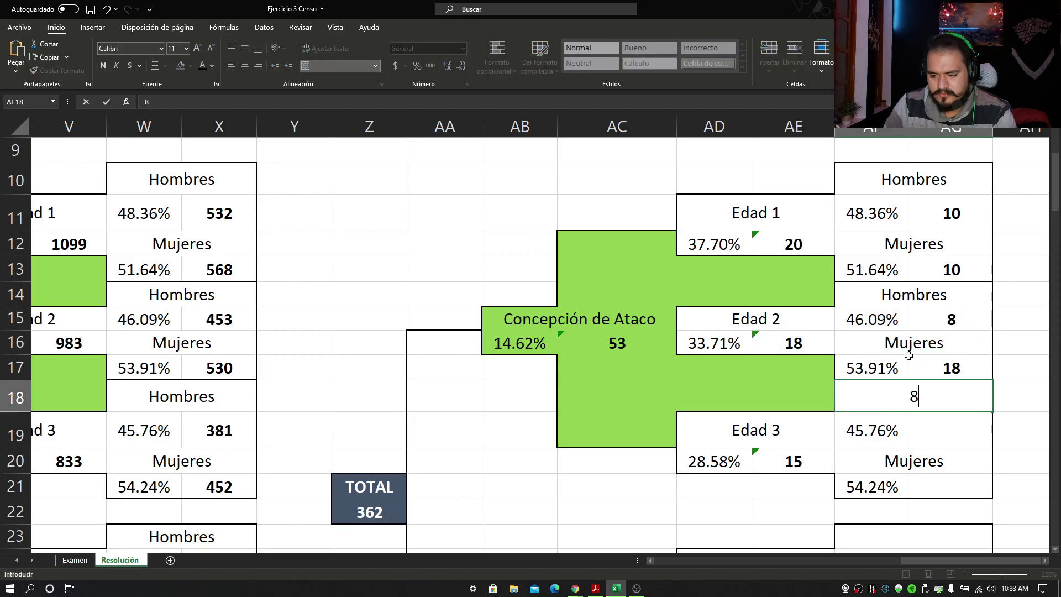
key("Return")
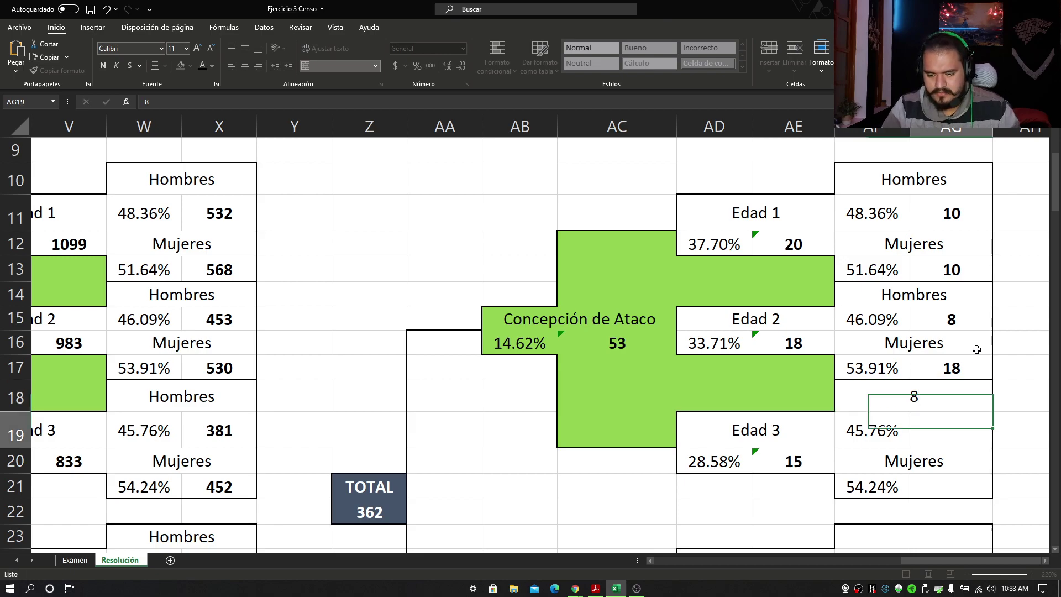
key("ctrl+z")
Calculate the Edad 2 Mujeres sample in AG17 by multiplying the Edad 2 sample in AE16 by the percentage in AF17.
left_click(943, 372)
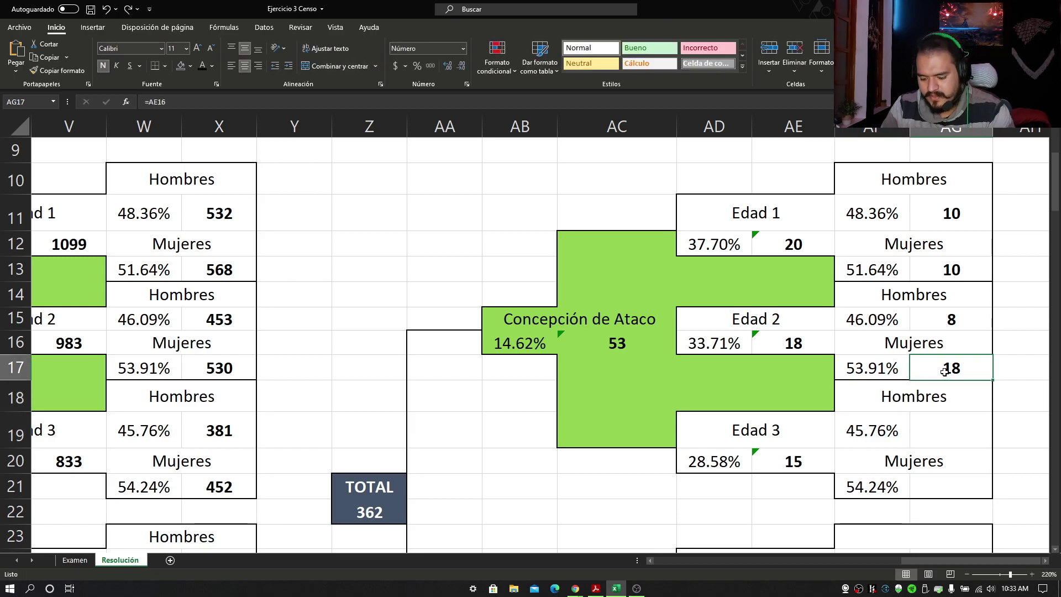
type("=")
left_click(800, 346)
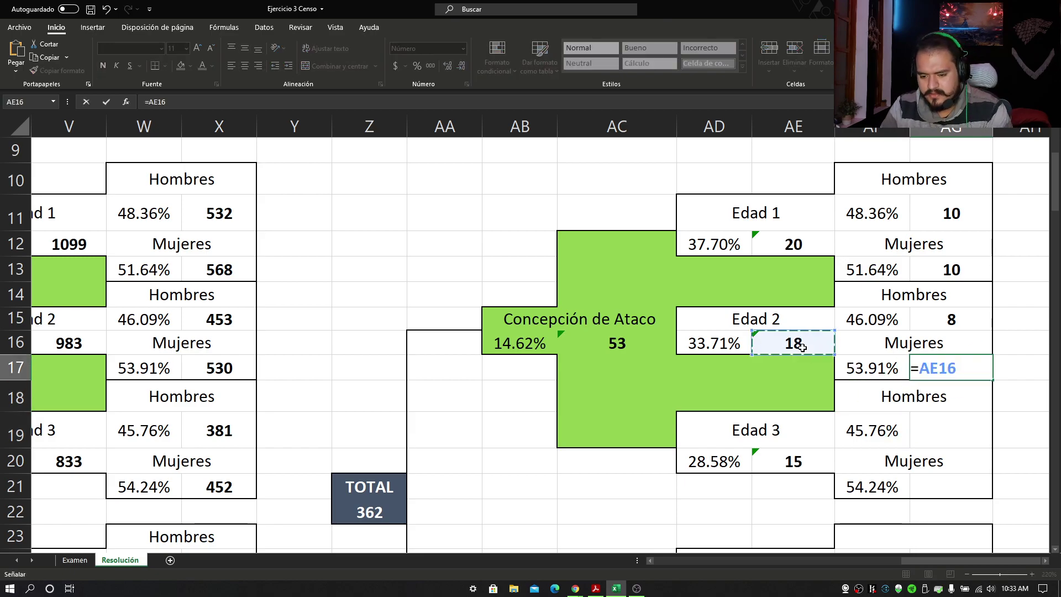
type("*")
left_click(899, 369)
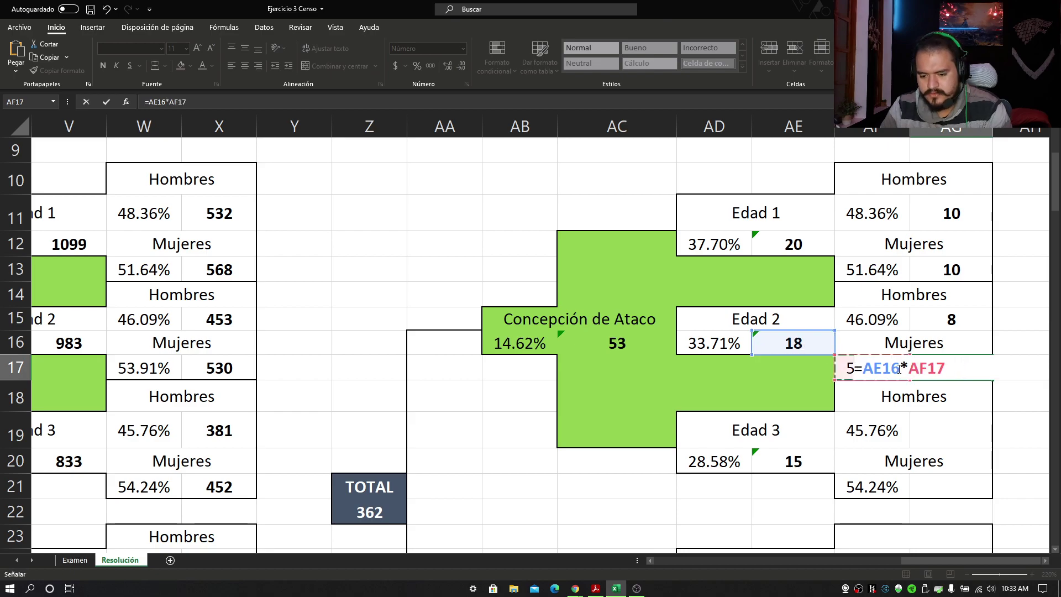
key("Return")
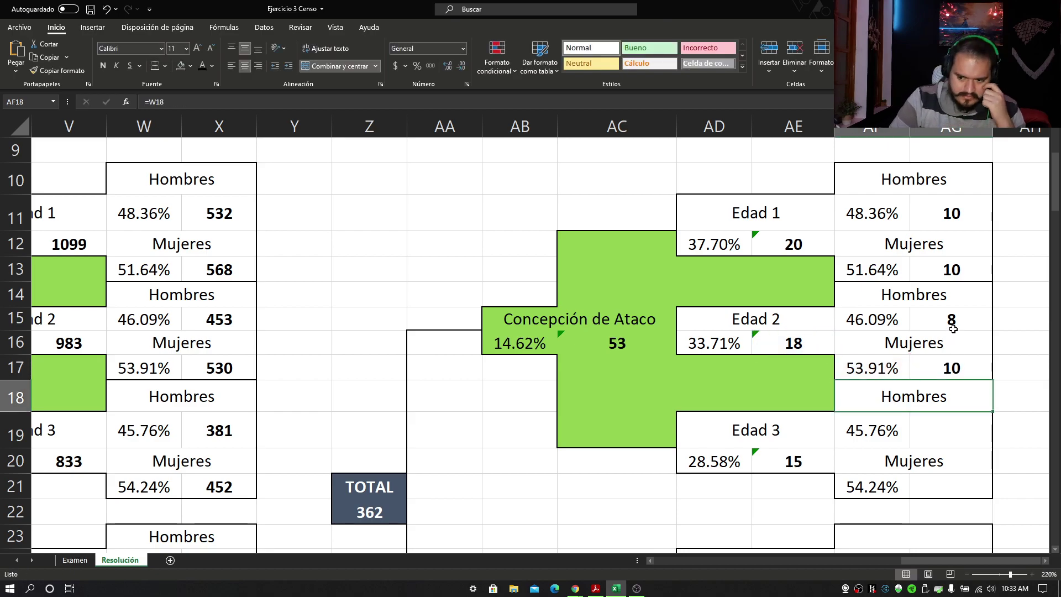
left_click_drag(953, 328, 873, 367)
left_click(790, 343)
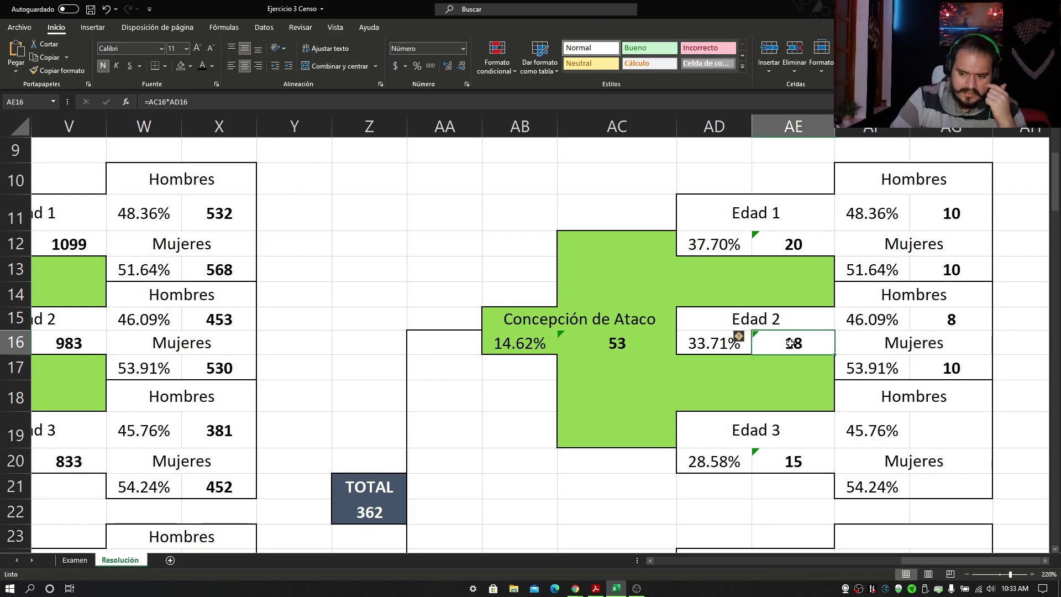
Calculate the Edad 3 Hombres sample in AG19 by multiplying the Edad 3 sample in AE20 by the percentage in AF19.
left_click(956, 435)
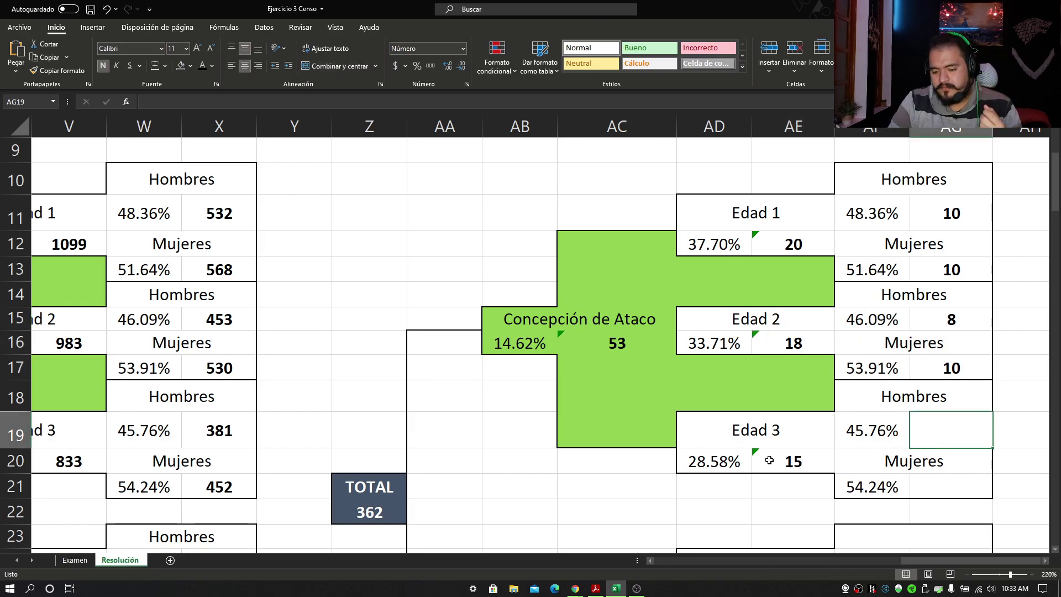
type("=")
left_click(793, 457)
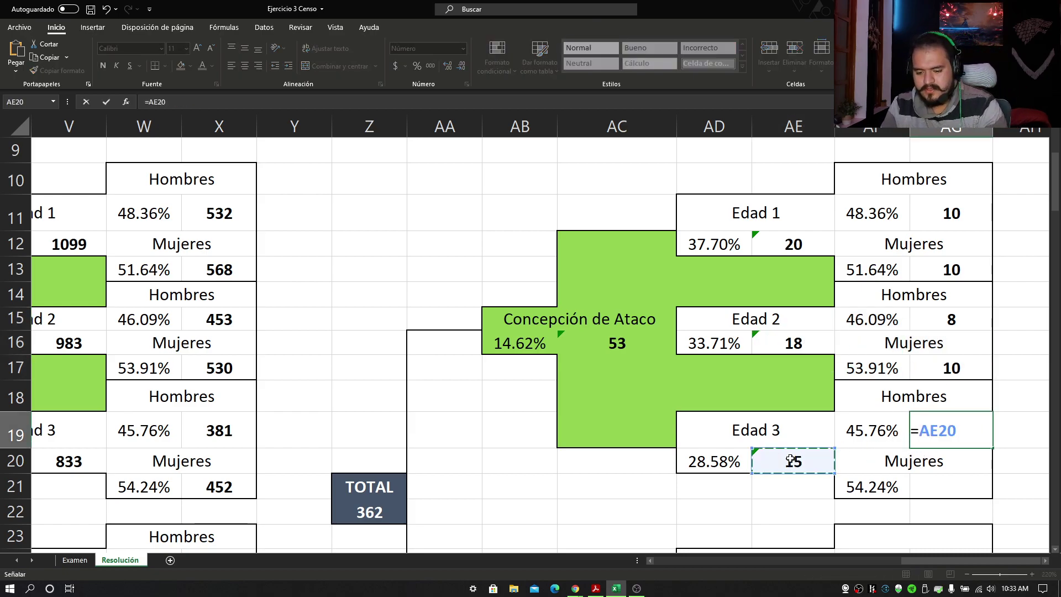
type("*")
left_click(872, 430)
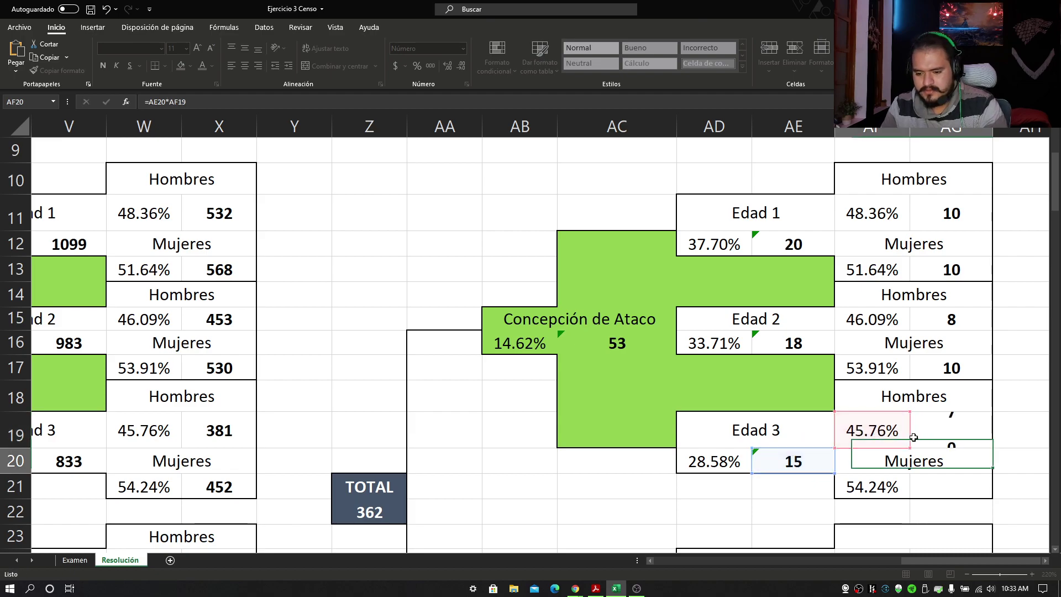
key("Return")
Calculate the Edad 3 Mujeres sample in AG21 by multiplying AE20 by the percentage in AF21.
left_click(949, 478)
type("=")
left_click(802, 465)
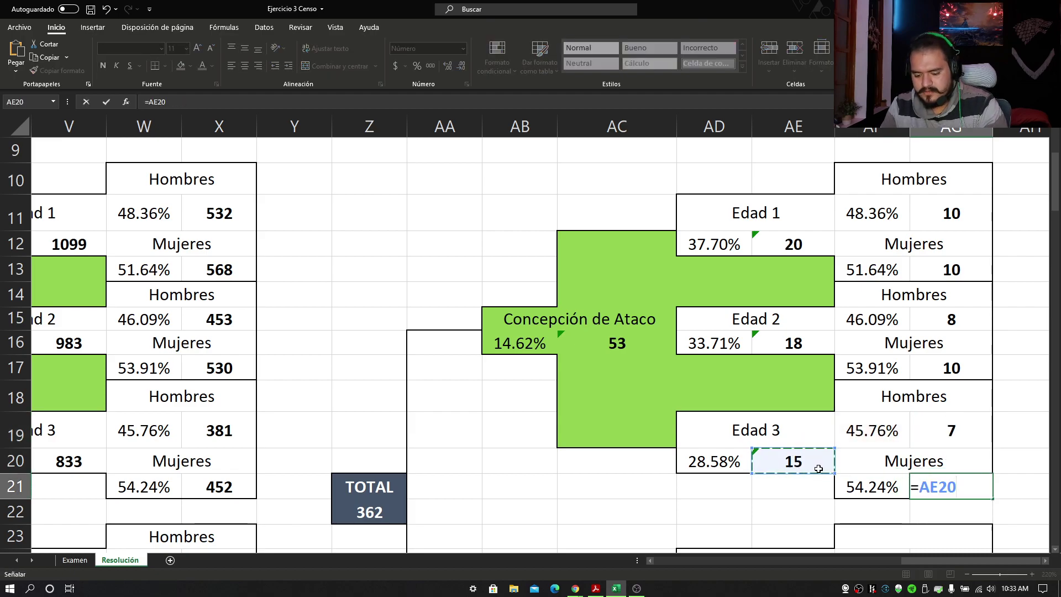
type("*")
left_click(897, 489)
key("Return")
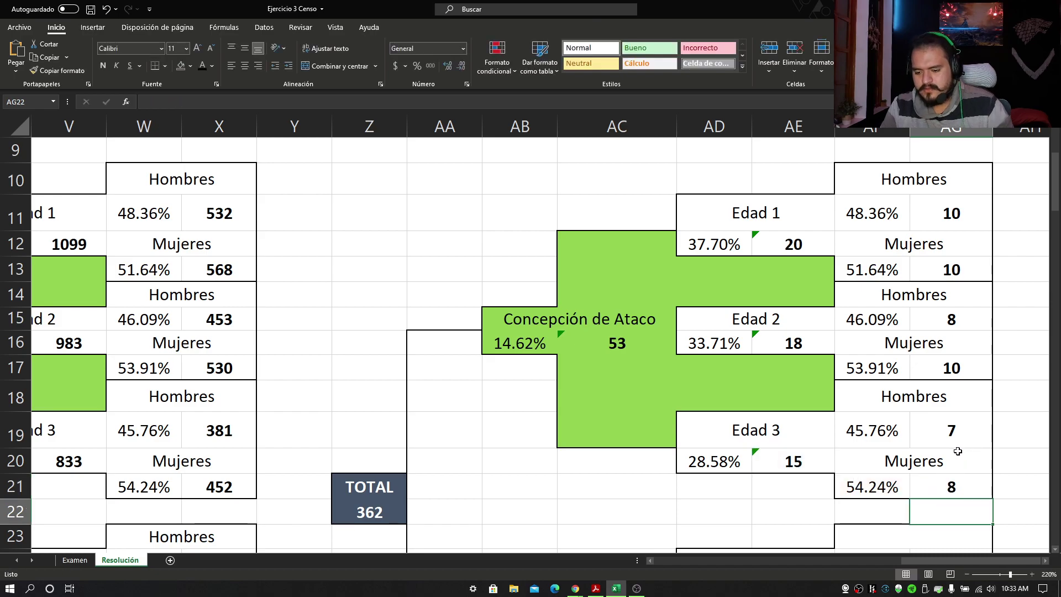
left_click_drag(906, 397, 951, 431)
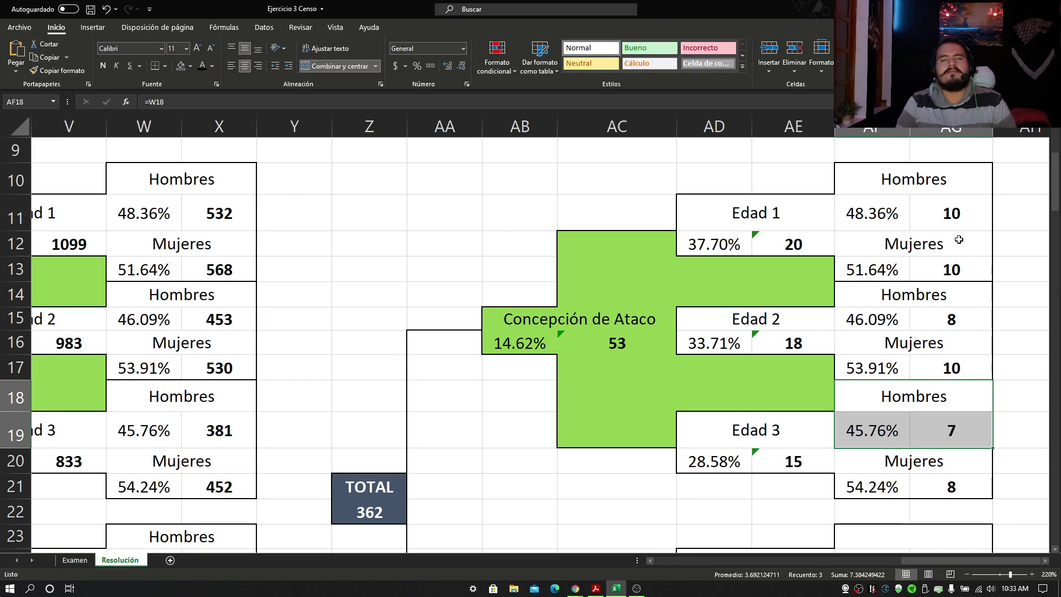
mouse_move(980, 243)
left_mouse_down()
mouse_move(937, 200)
mouse_move(906, 221)
mouse_move(945, 487)
left_mouse_up()
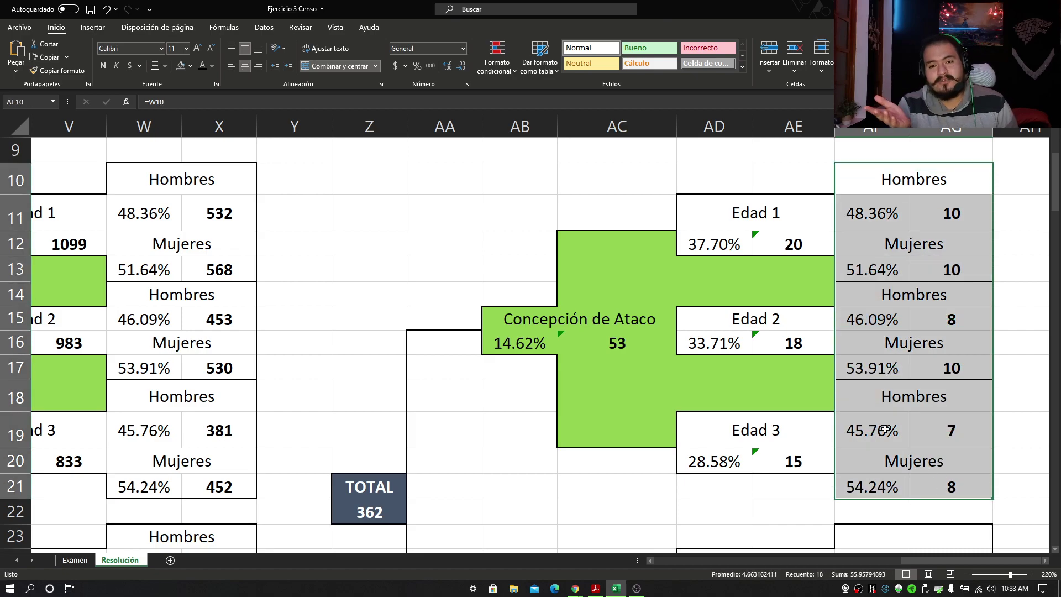
Make the hidden text in the Sonsonate range AD23:AG34 black and clear the range's contents.
scroll(885, 429, "down", 4)
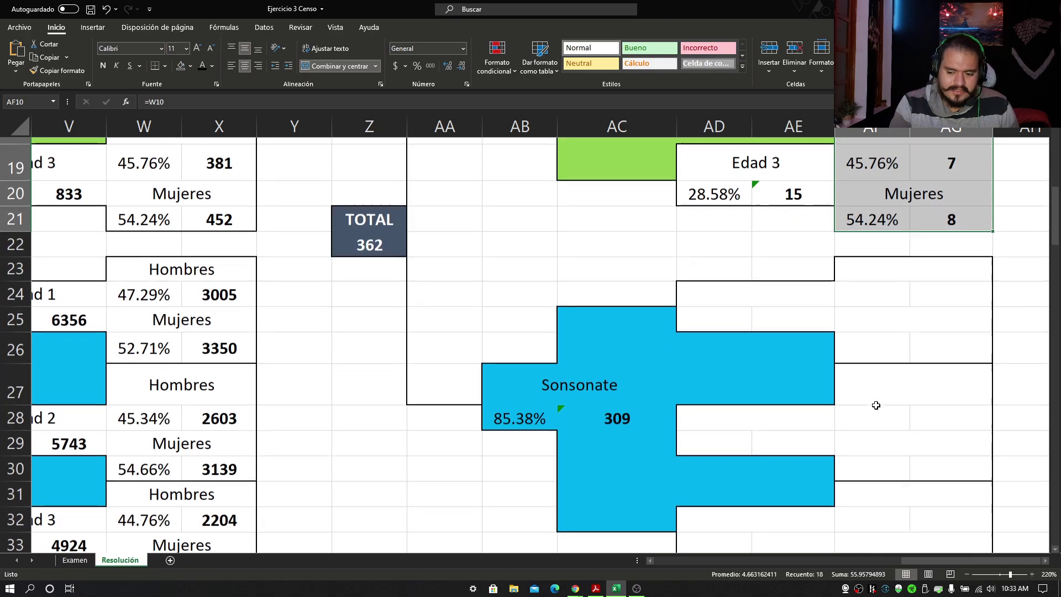
left_click(728, 289)
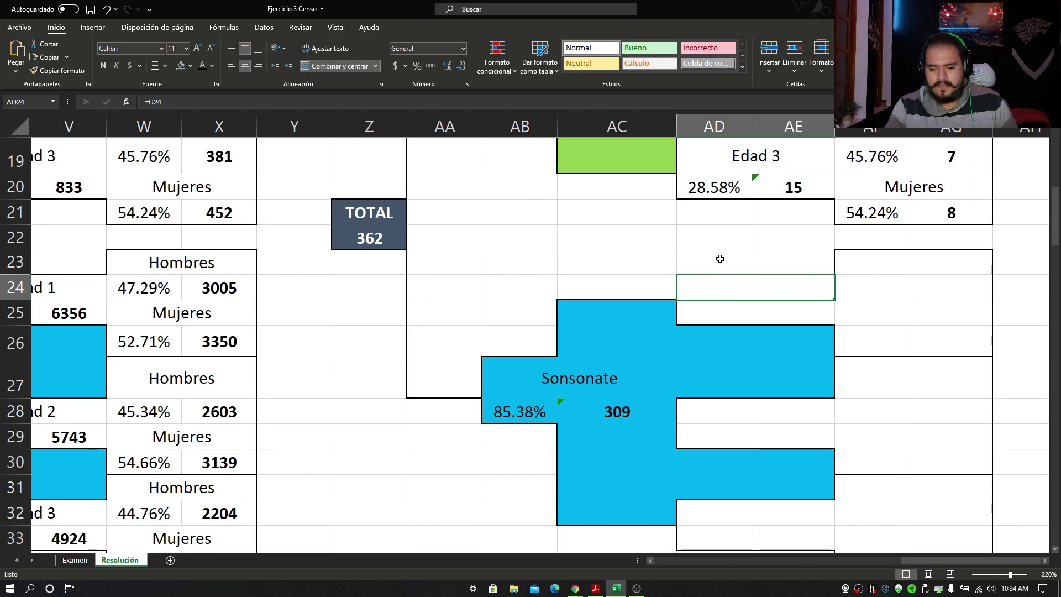
left_click_drag(720, 258, 907, 490)
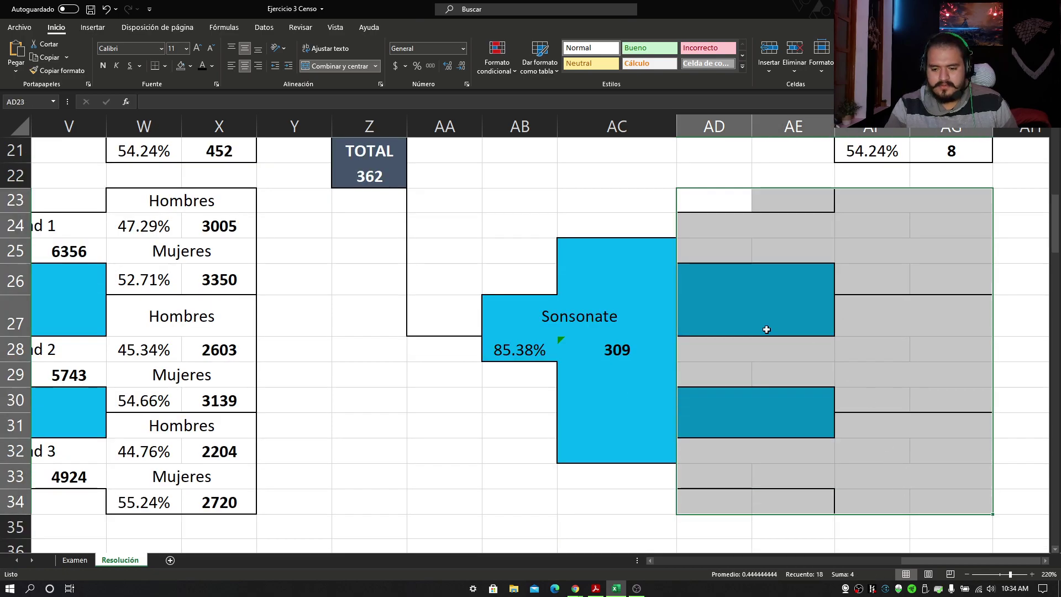
left_click(203, 67)
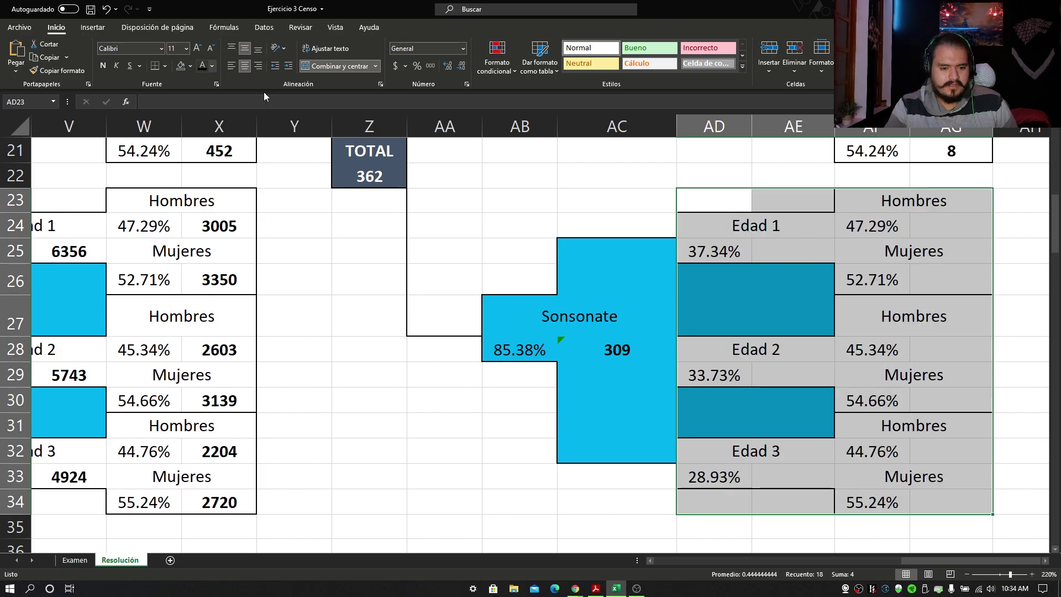
right_click(800, 206)
key("Escape")
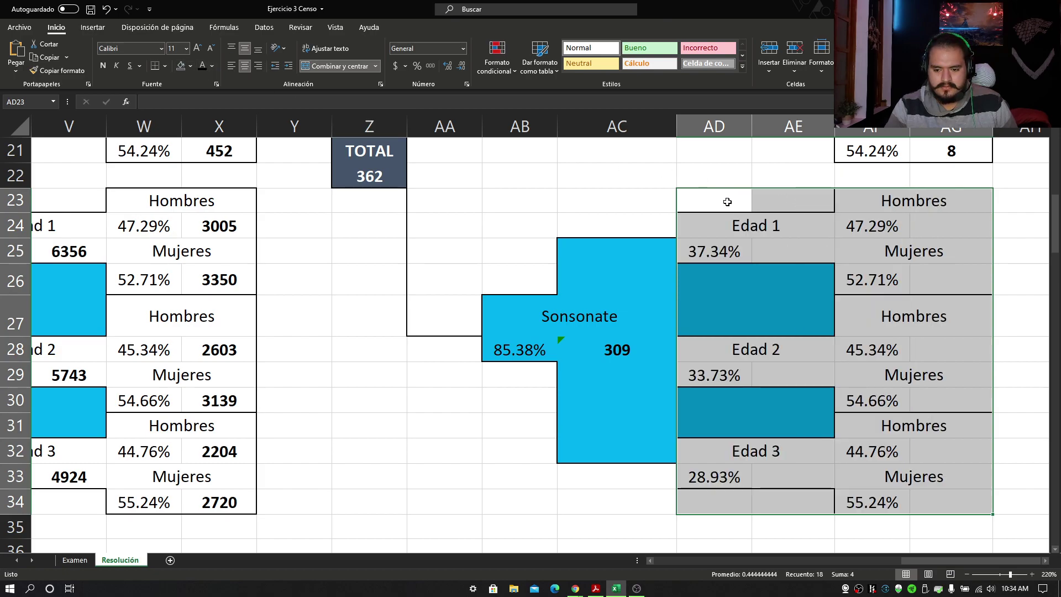
key("Delete")
Link the Sonsonate sample cell AD24 to the Edad 1 label in U24.
left_click(755, 243)
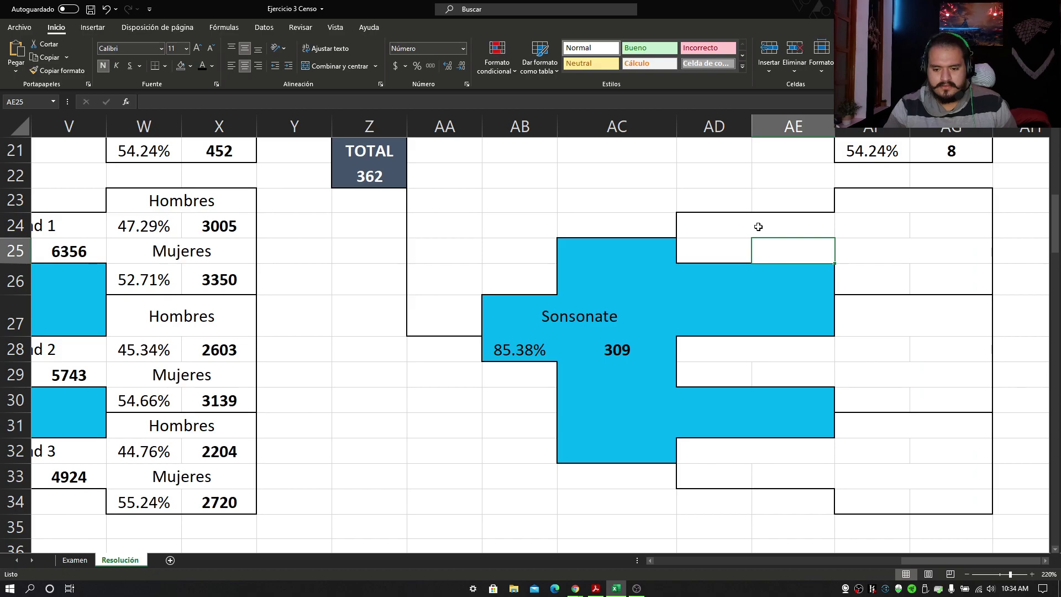
left_click(756, 223)
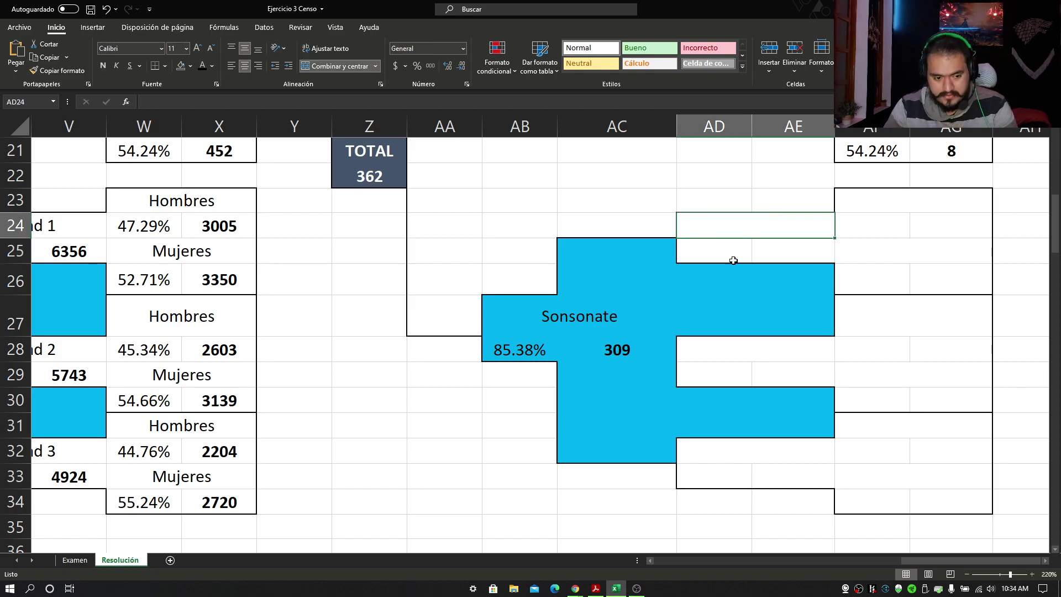
left_click_drag(953, 561, 930, 562)
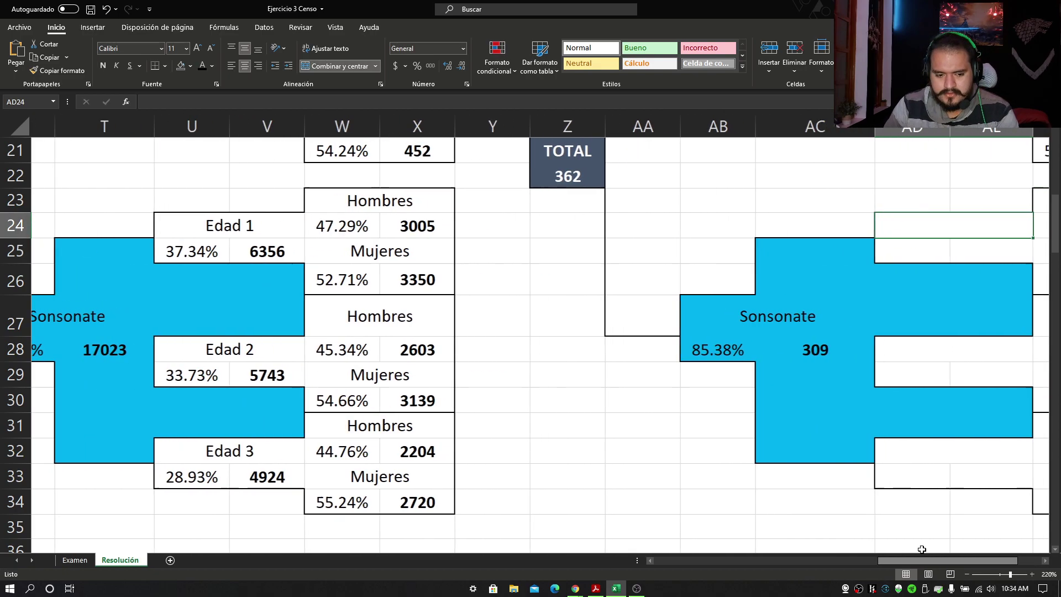
type("=")
left_click(204, 220)
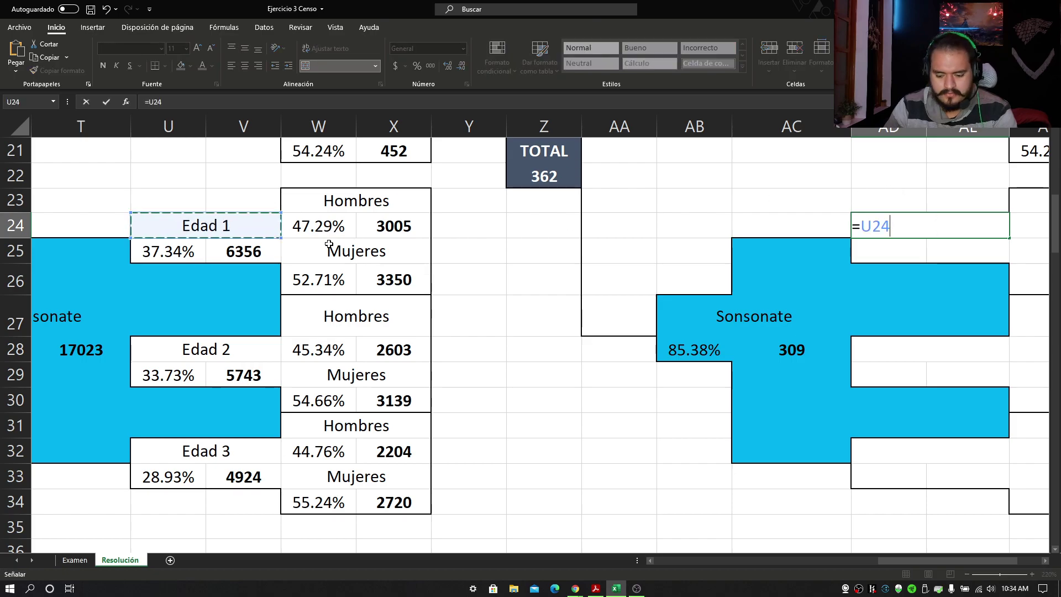
key("Return")
Link cells AD28 and AD32 to the Edad 2 and Edad 3 labels in U28 and U32.
left_click(870, 348)
type("=")
left_click(226, 345)
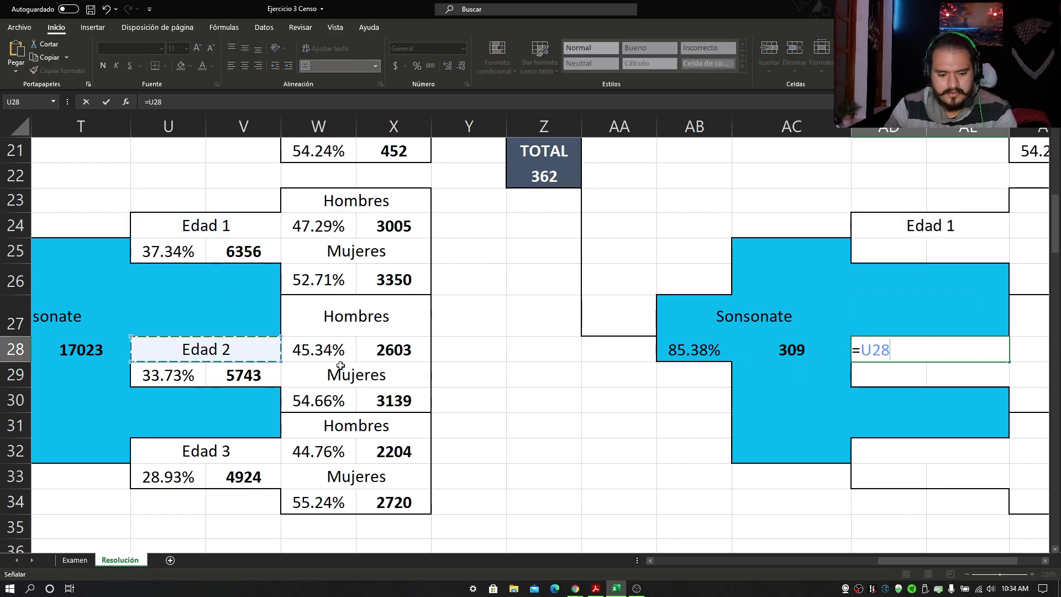
key("Return")
left_click(890, 450)
type("=")
left_click(246, 447)
key("Return")
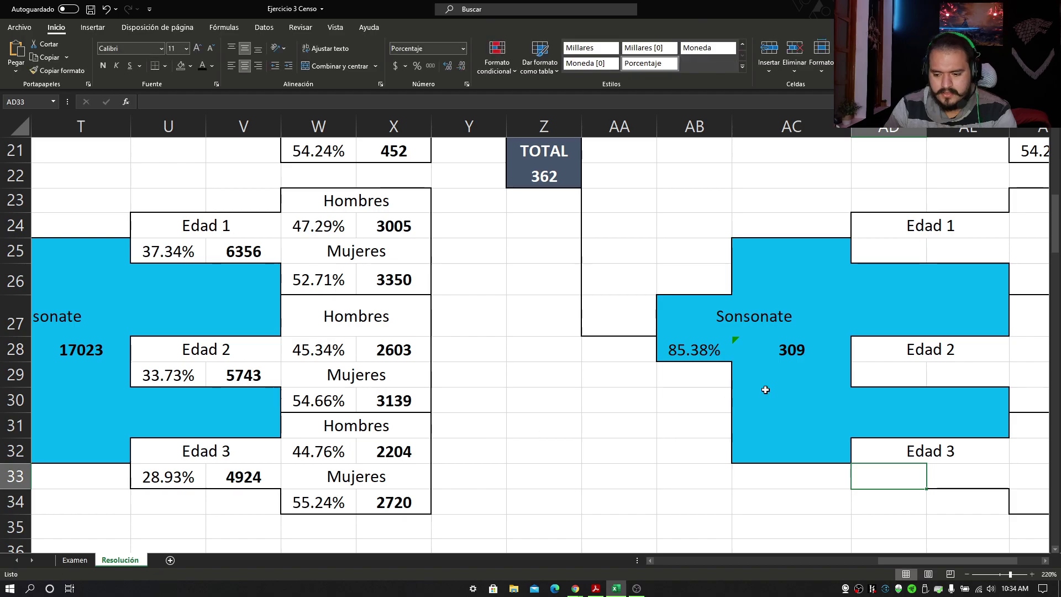
Link cells AD25, AD29 and AD33 to the Sonsonate percentages of Edad 1, 2 and 3 in U25, U29 and U33.
left_click(894, 253)
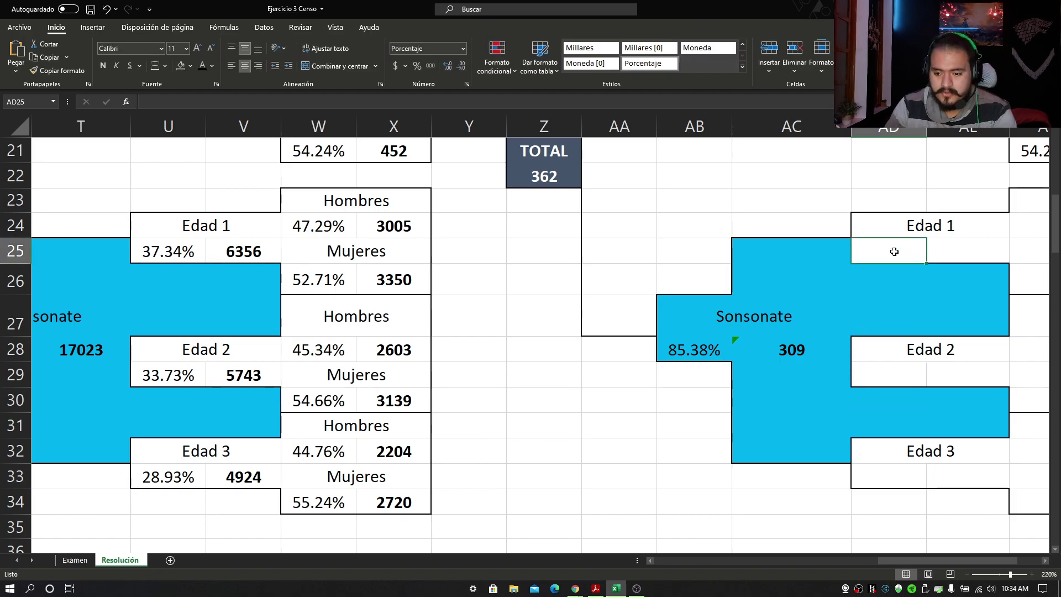
type("=")
left_click(168, 251)
key("Return")
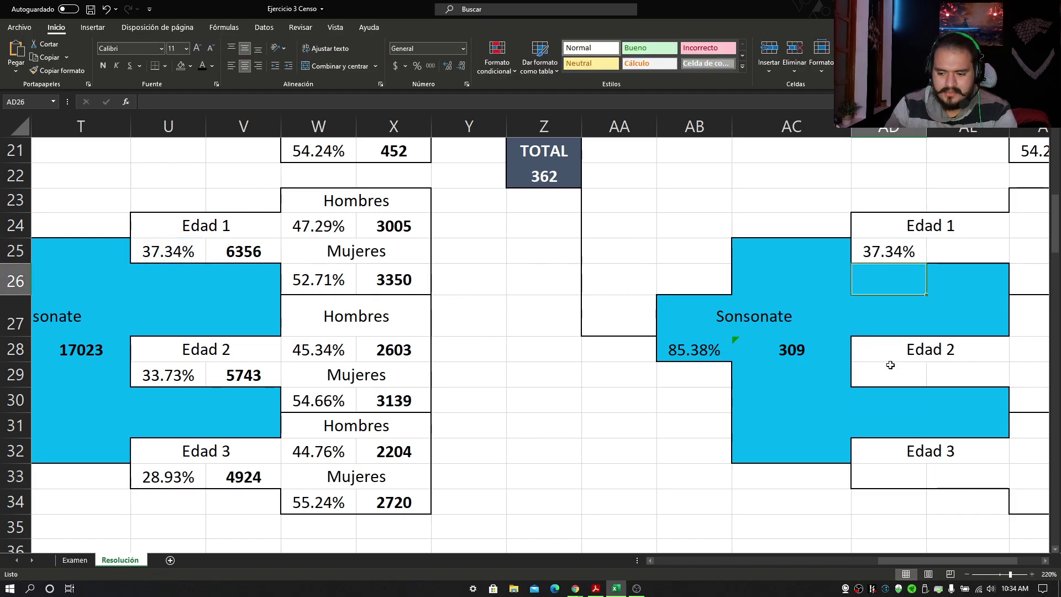
left_click(888, 369)
type("=")
left_click(166, 375)
key("Return")
left_click(882, 478)
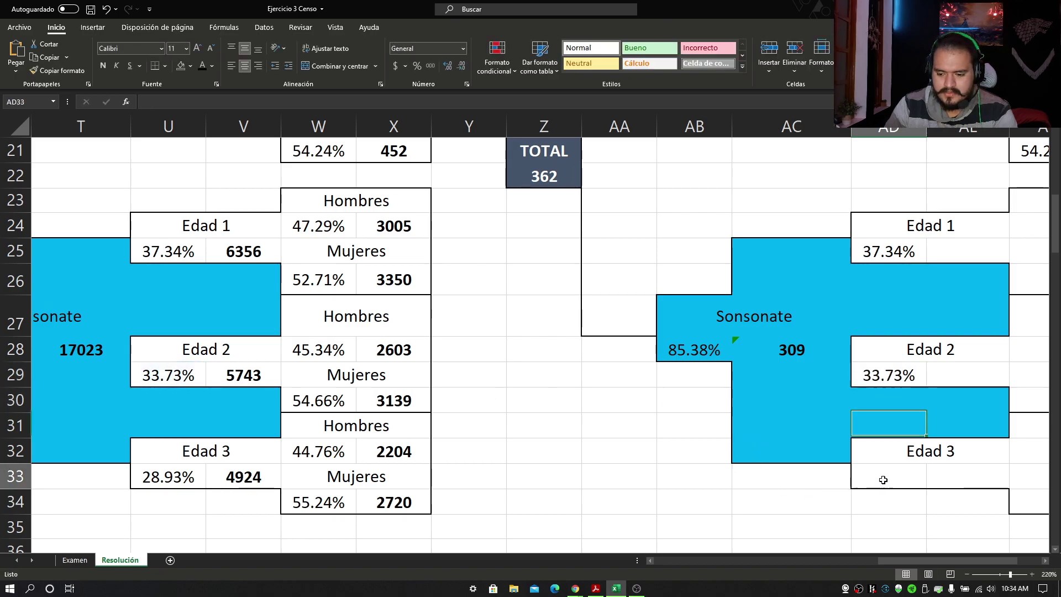
type("=")
left_click(164, 482)
key("Return")
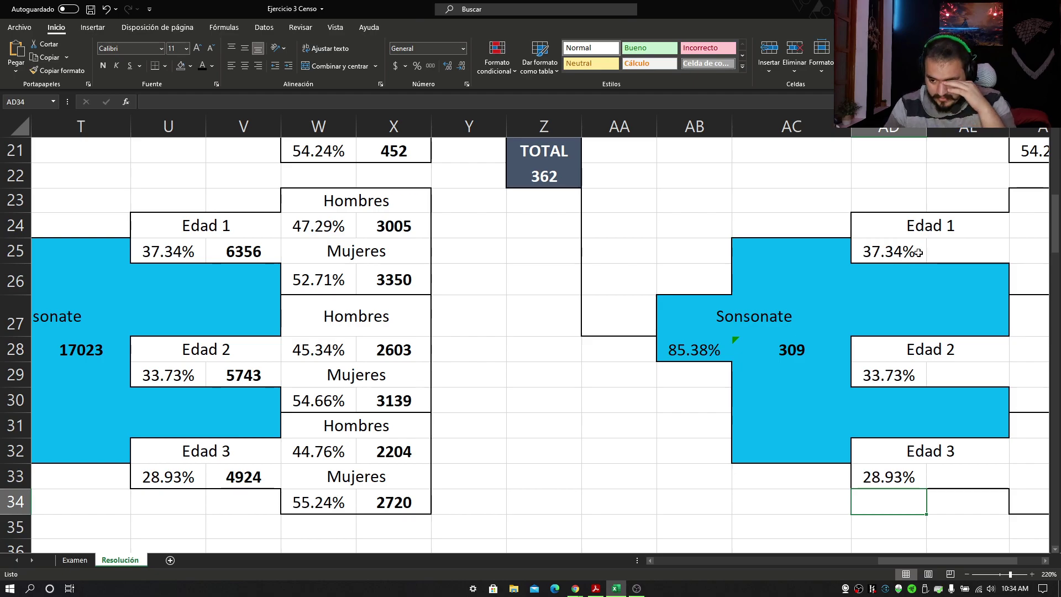
Calculate the Sonsonate Edad 1 sample in AE25 by multiplying the sample AC28 by the percentage AD25.
left_click(964, 253)
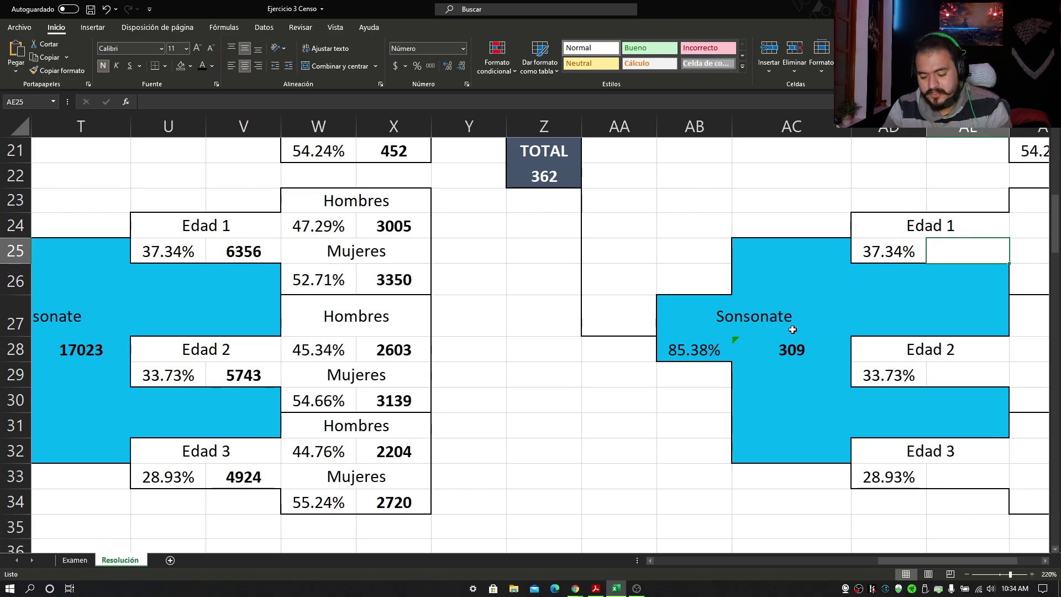
type("=")
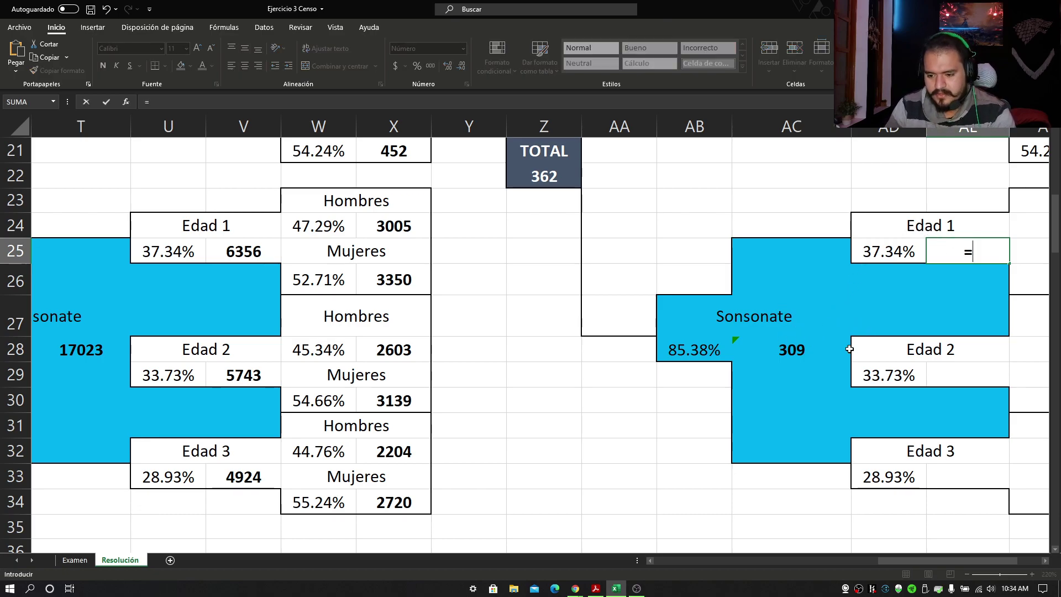
left_click(791, 353)
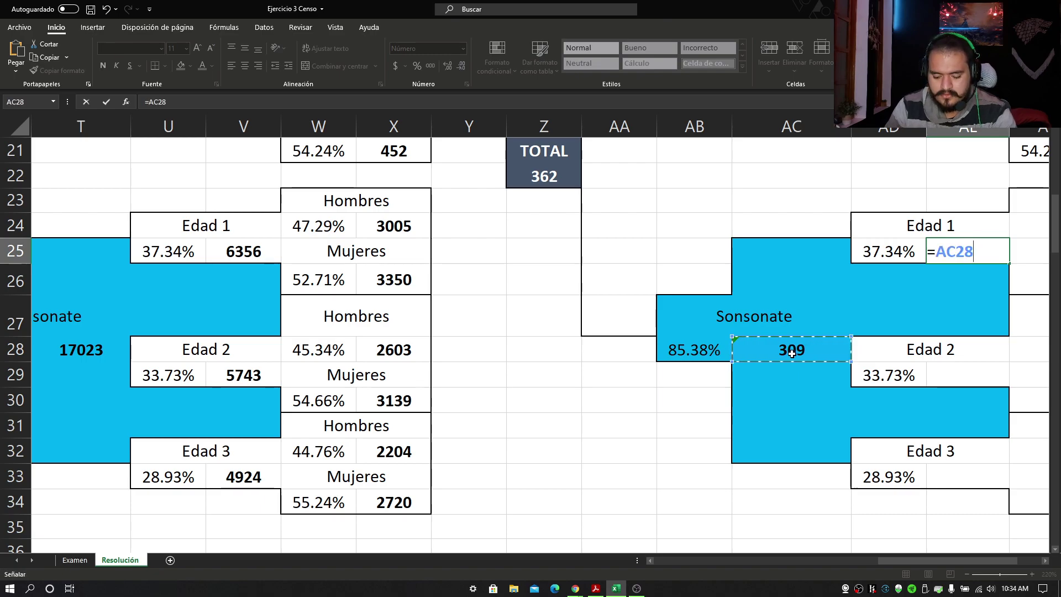
type("*")
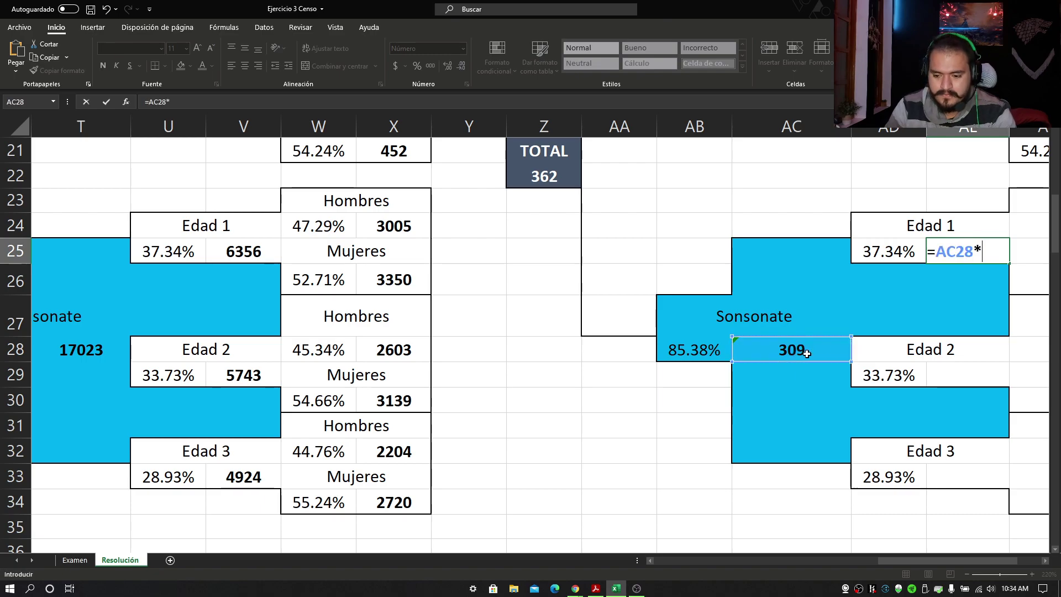
left_click(872, 256)
key("Return")
left_click(953, 250)
Calculate the Sonsonate Edad 2 sample in AE29 by multiplying AC28 by the percentage AD29.
left_click(972, 375)
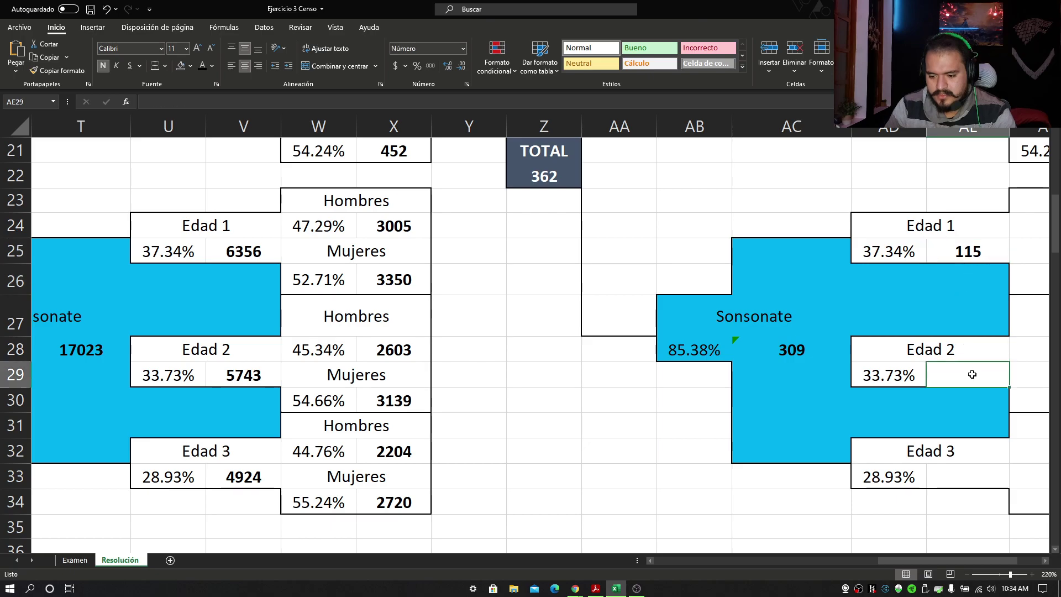
type("=")
left_click(796, 353)
type("*")
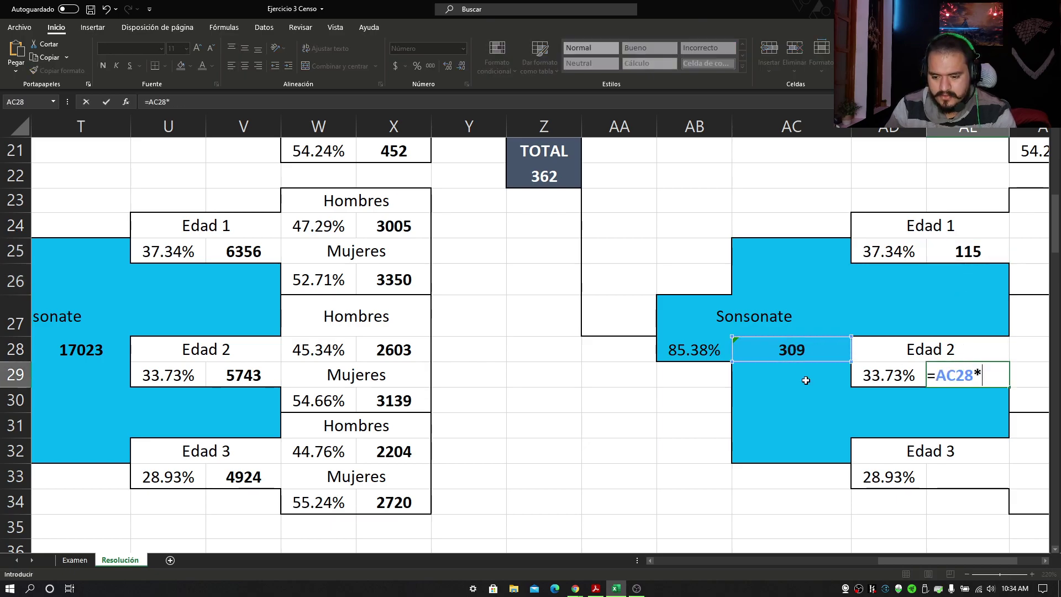
left_click(898, 377)
key("Return")
Calculate the Sonsonate Edad 3 sample in AE33 as AC28*AD33 and check the three age-group formulas.
left_click(942, 472)
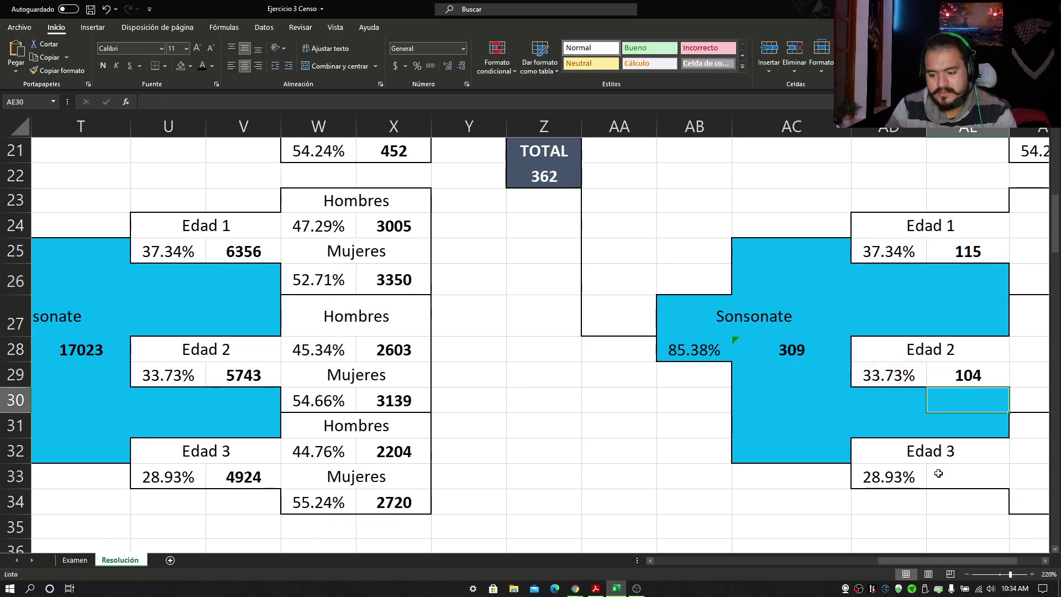
type("=")
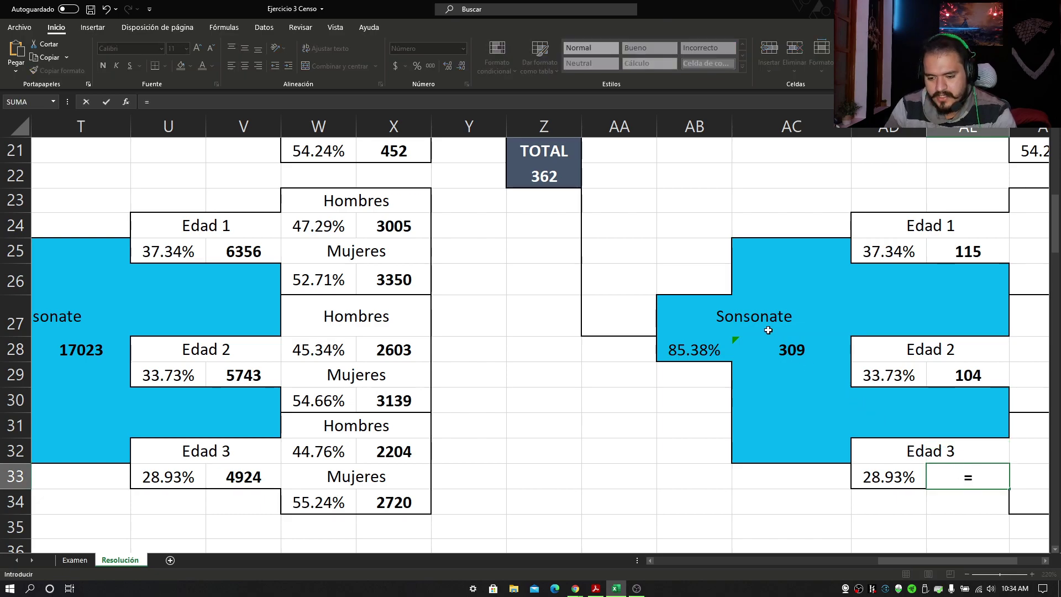
left_click(815, 360)
type("*")
left_click(890, 486)
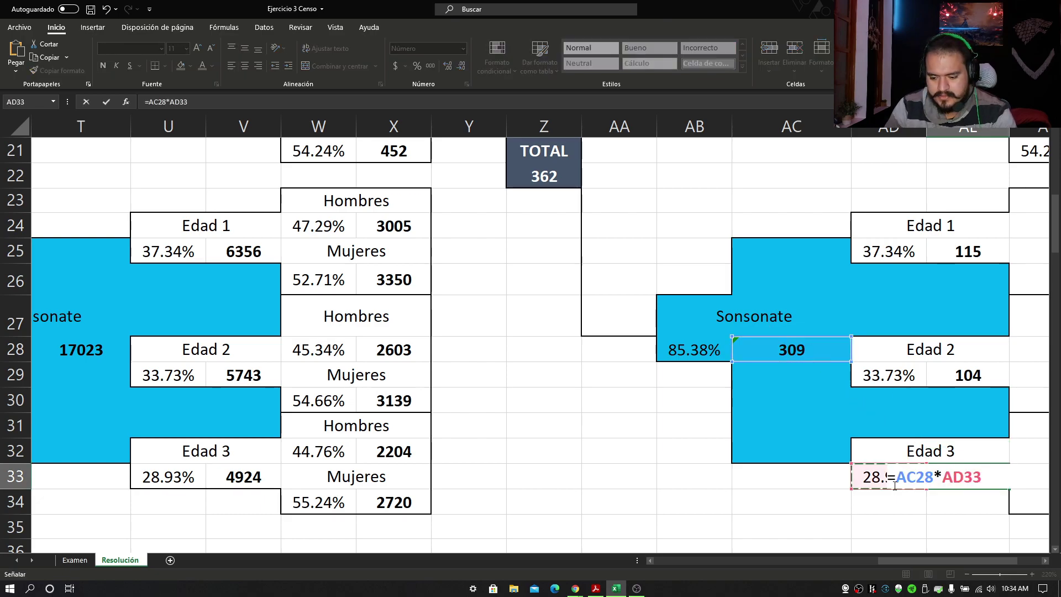
key("Return")
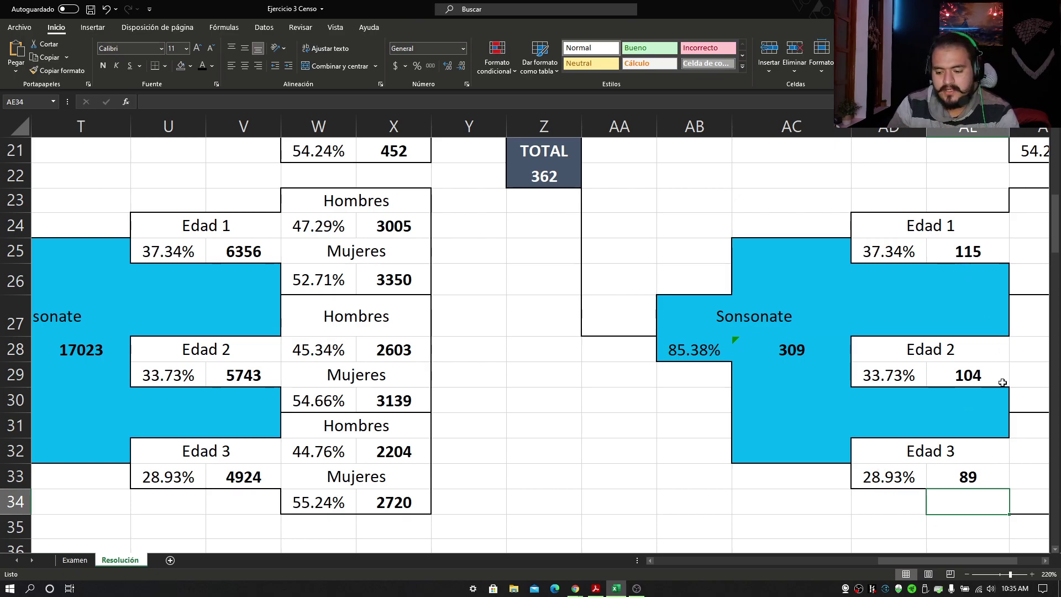
left_click(957, 244)
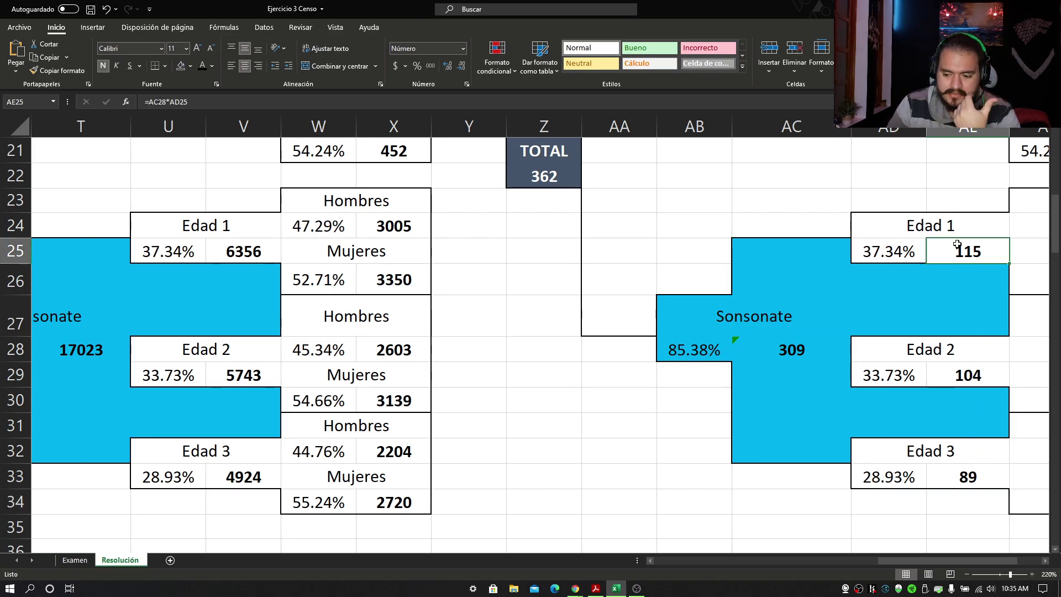
left_click(971, 370)
left_click(965, 491)
left_click(967, 470)
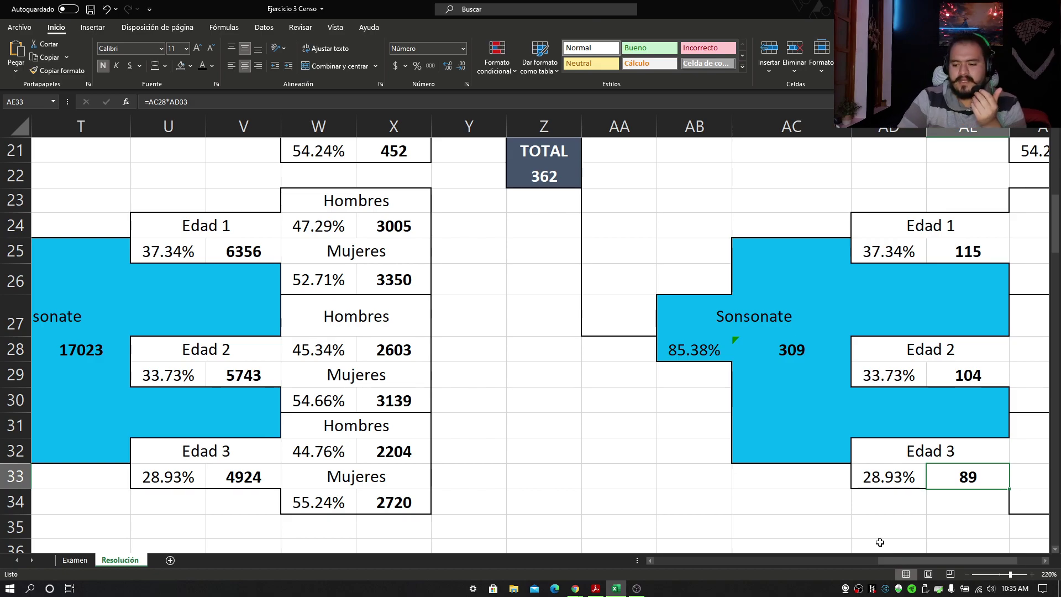
Link the Sonsonate Edad 1 sample cells AF23 and AF25 to the Hombres and Mujeres labels in W23 and W25.
mouse_move(896, 559)
left_mouse_down()
mouse_move(919, 562)
mouse_move(907, 562)
left_mouse_up()
left_click(987, 202)
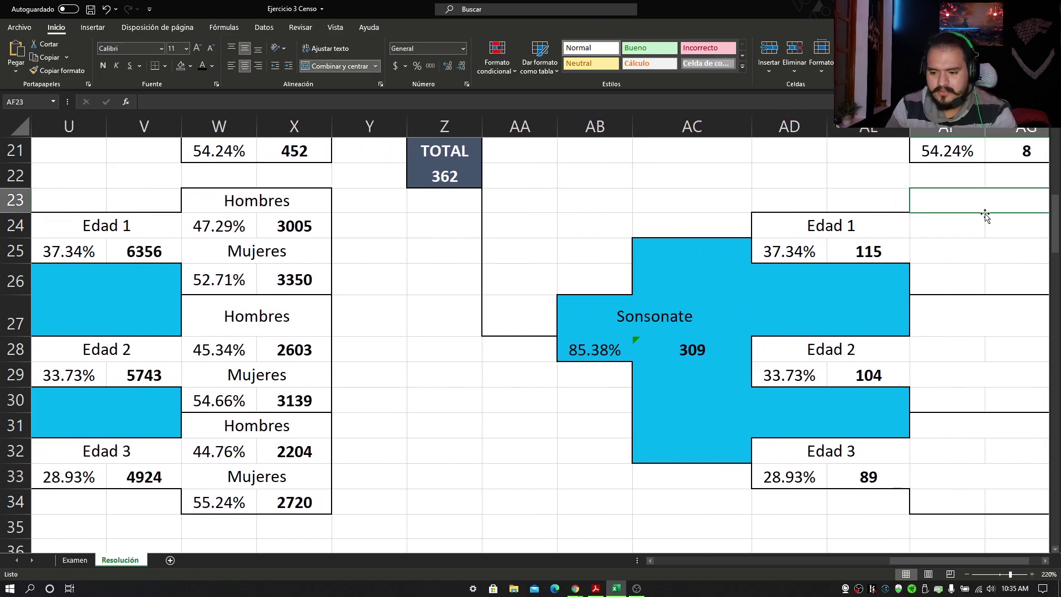
type("=")
left_click(280, 205)
key("Return")
left_click(979, 255)
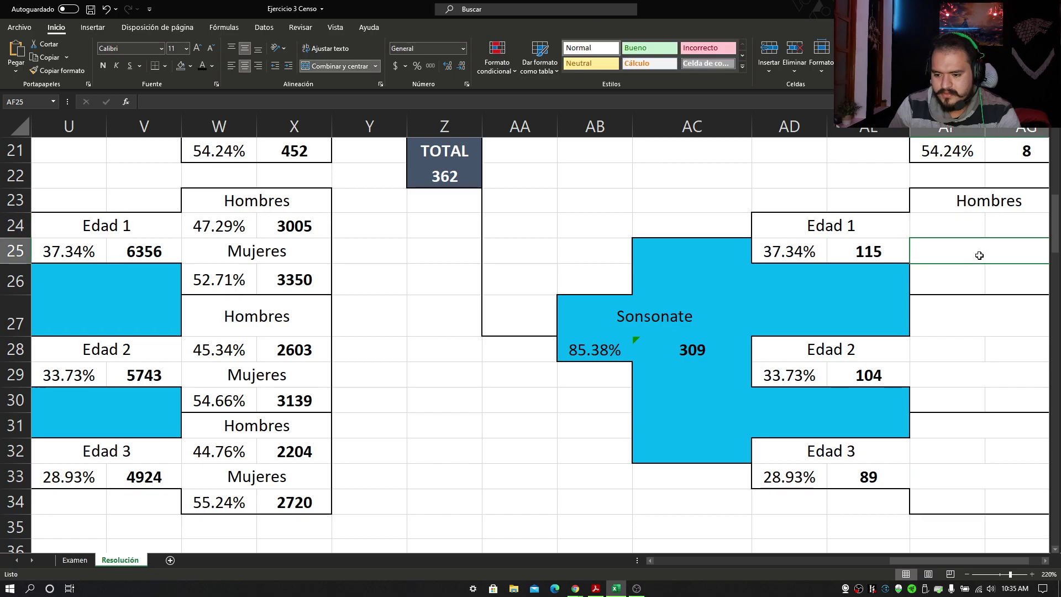
type("=")
left_click(270, 258)
key("Return")
Link the Edad 2 sample cells AF27 and AF29 to the Hombres and Mujeres labels in W27 and W29.
left_click(970, 323)
type("=")
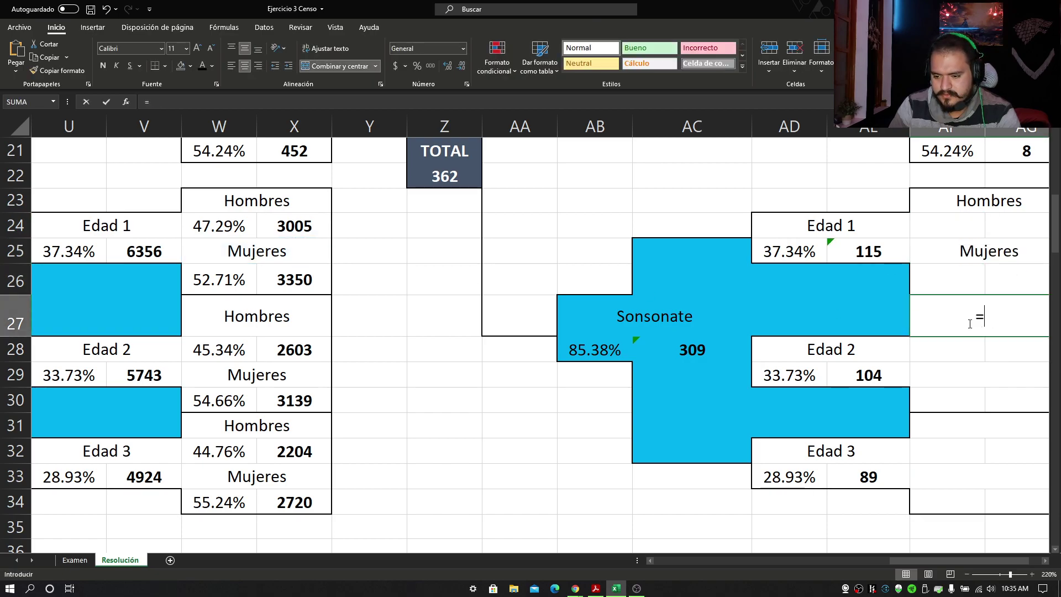
left_click(254, 309)
key("Return")
left_click(995, 367)
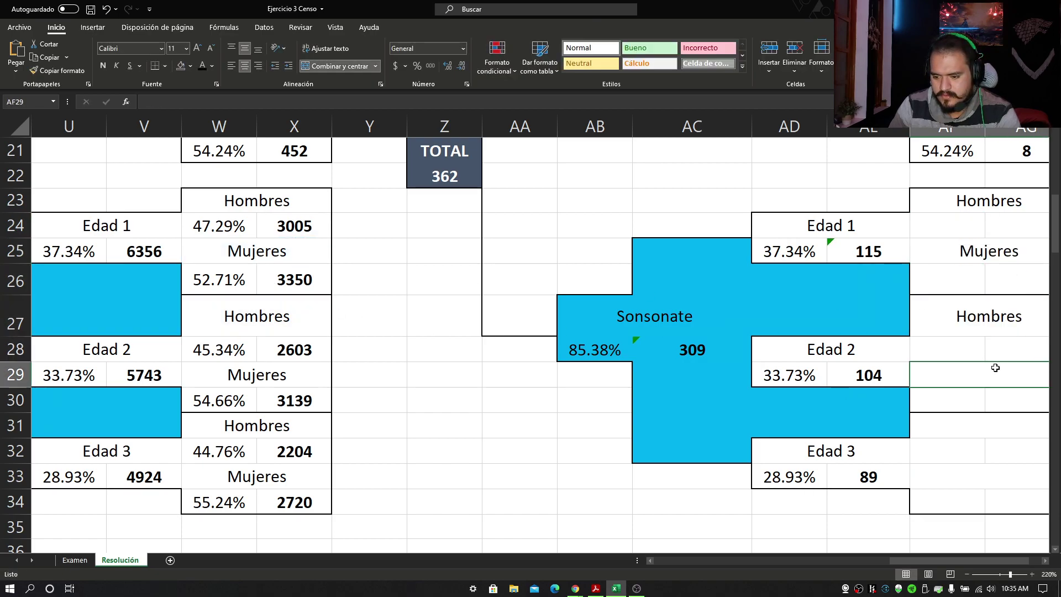
type("=")
left_click(260, 379)
key("Return")
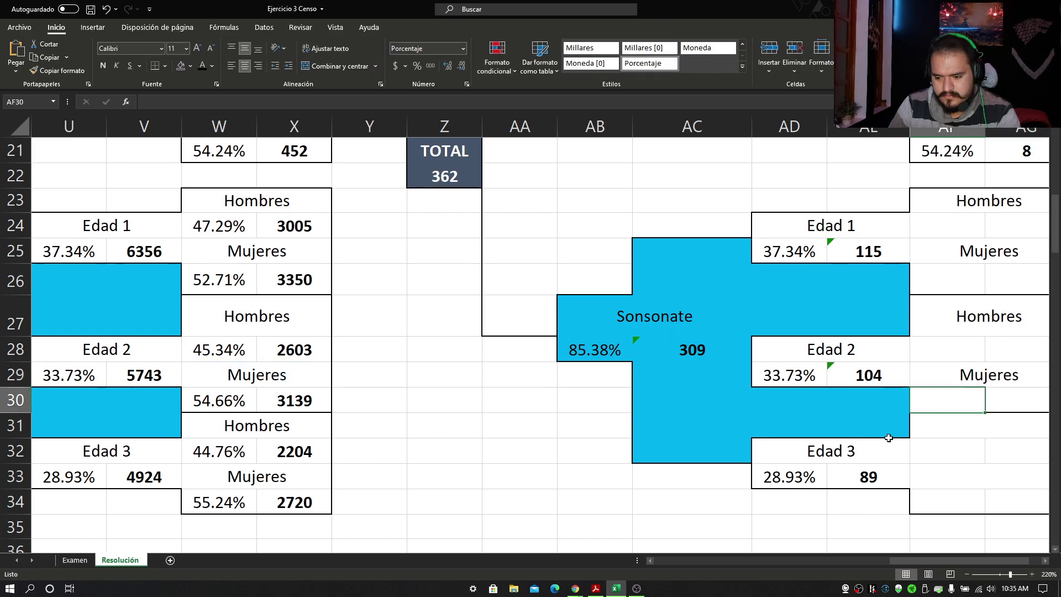
Link the Edad 3 sample cells AF31 and AF33 to the Hombres and Mujeres labels in W31 and W33.
left_click(962, 426)
type("=")
left_click(323, 424)
key("Return")
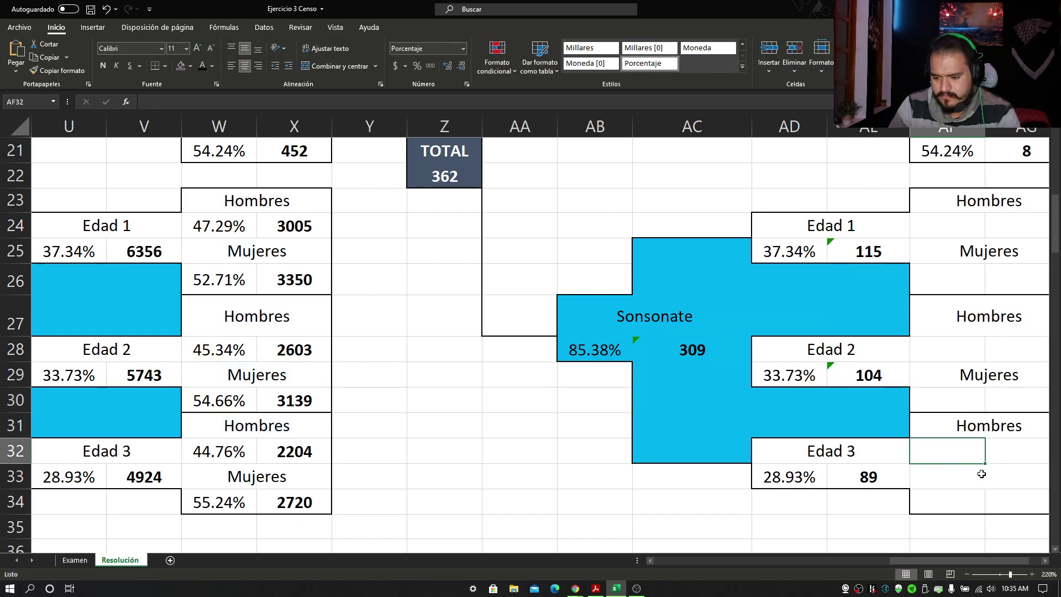
left_click(981, 473)
type("=")
left_click(298, 476)
key("Return")
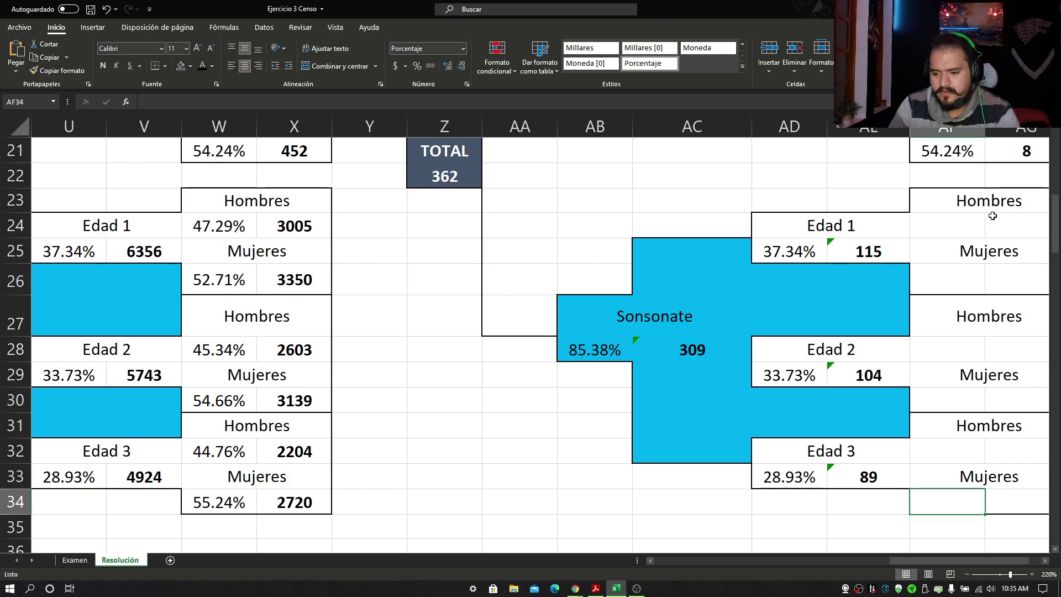
Link cells AF24 and AF26 to the Sonsonate Edad 1 percentages of Hombres and Mujeres in W24 and W26.
left_click(945, 221)
type("=")
left_click(221, 227)
key("Return")
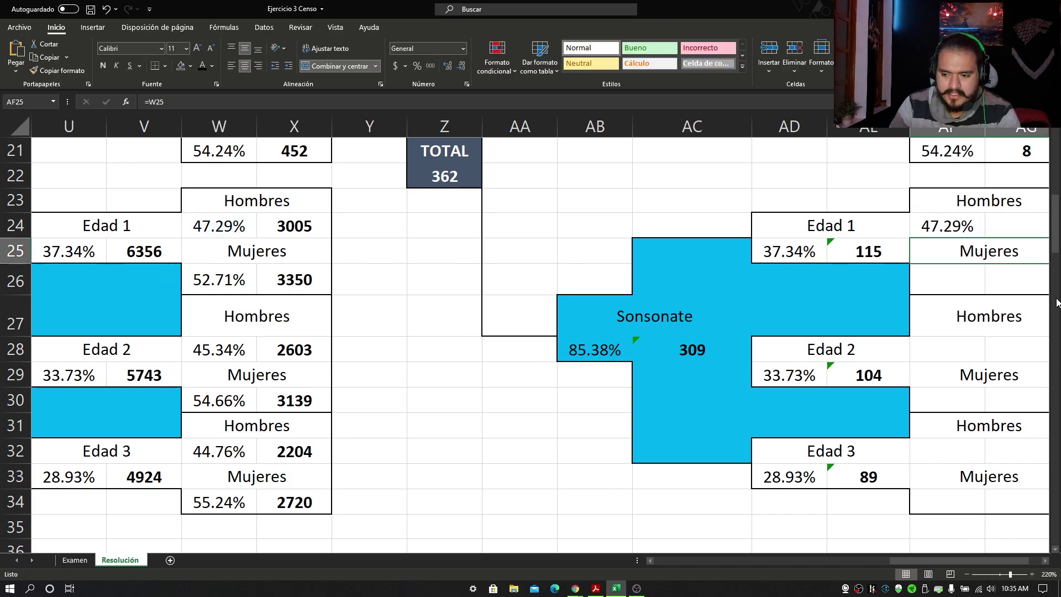
left_click(952, 279)
type("=")
left_click(201, 280)
key("Return")
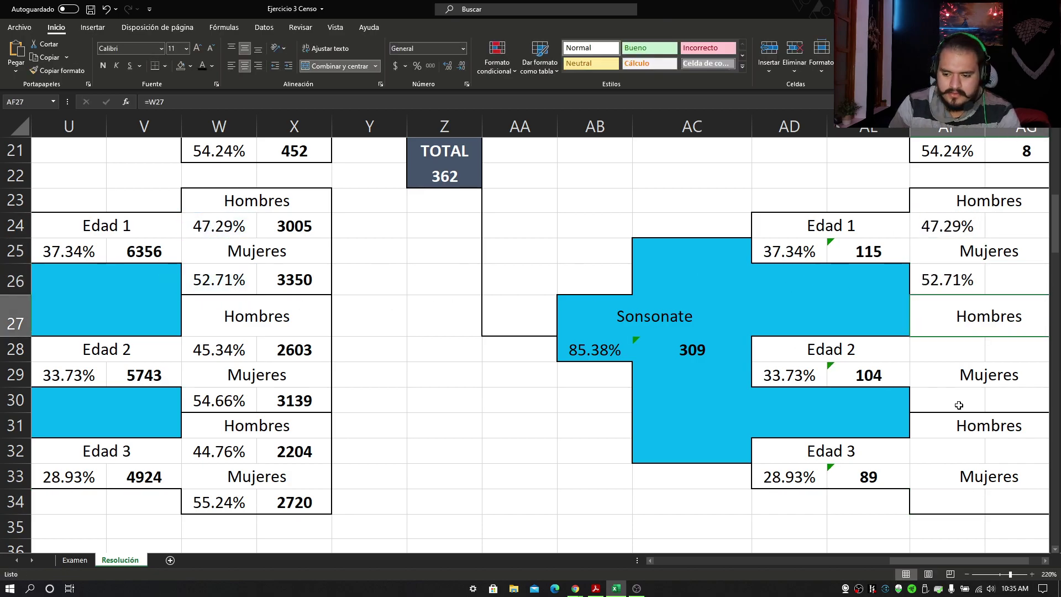
Link cells AF28 and AF30 to the Sonsonate Edad 2 percentages of Hombres and Mujeres in W28 and W30.
left_click(939, 350)
type("=")
left_click(218, 353)
key("Return")
left_click(925, 413)
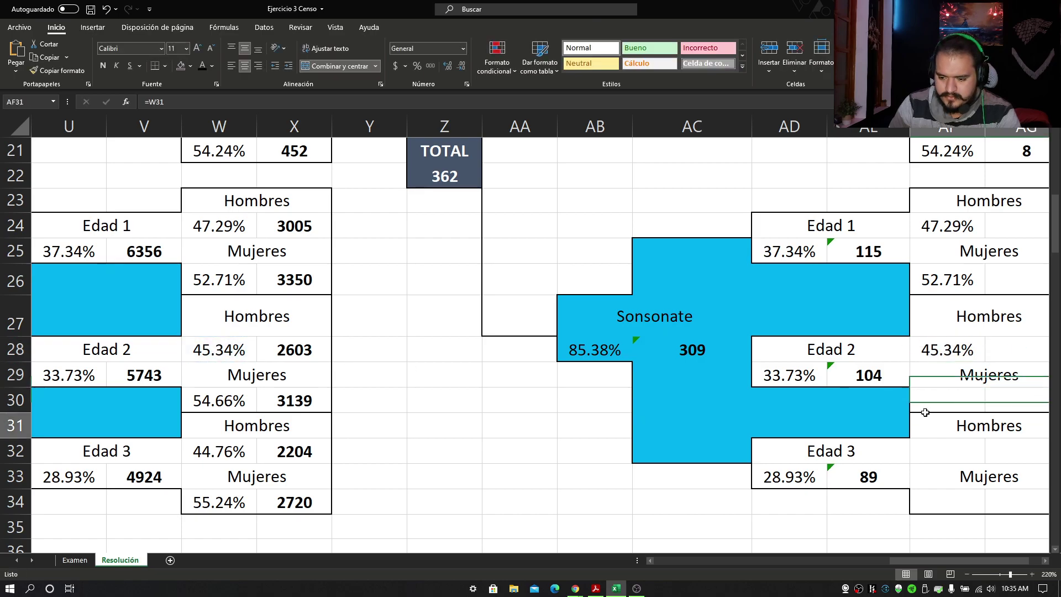
left_click(935, 398)
type("=")
left_click(212, 402)
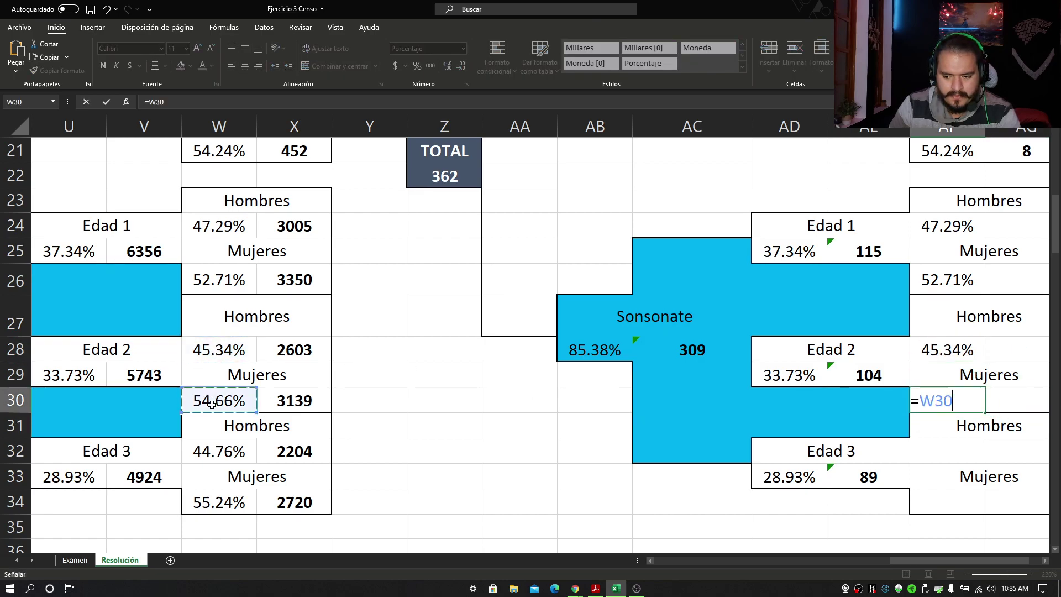
key("Return")
Link cells AF32 and AF34 to the Sonsonate Edad 3 percentages of Hombres and Mujeres in W32 and W34.
left_click(947, 450)
type("=")
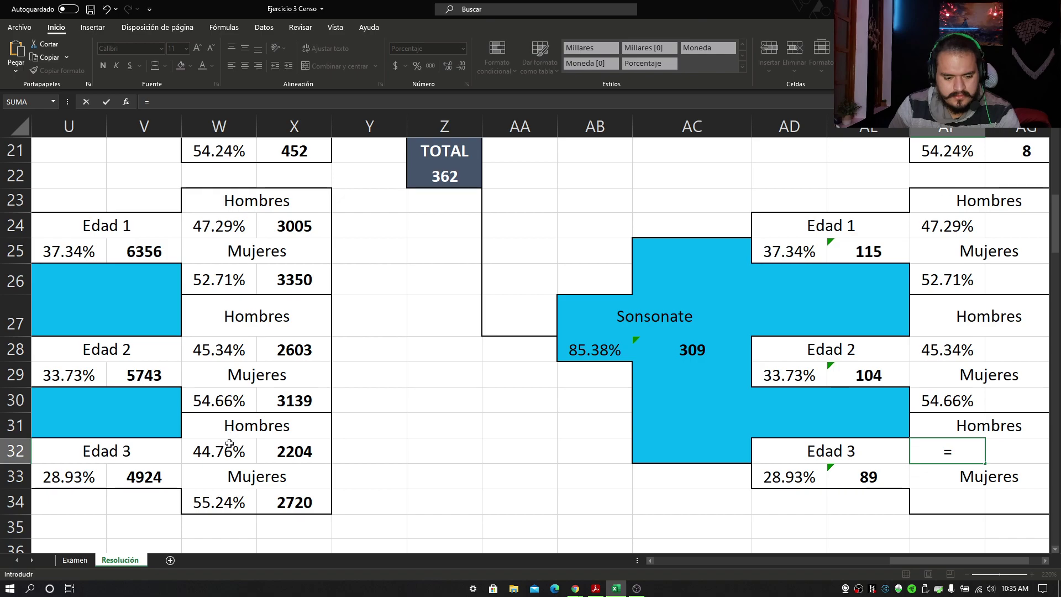
left_click(230, 444)
key("Return")
left_click(951, 501)
type("=")
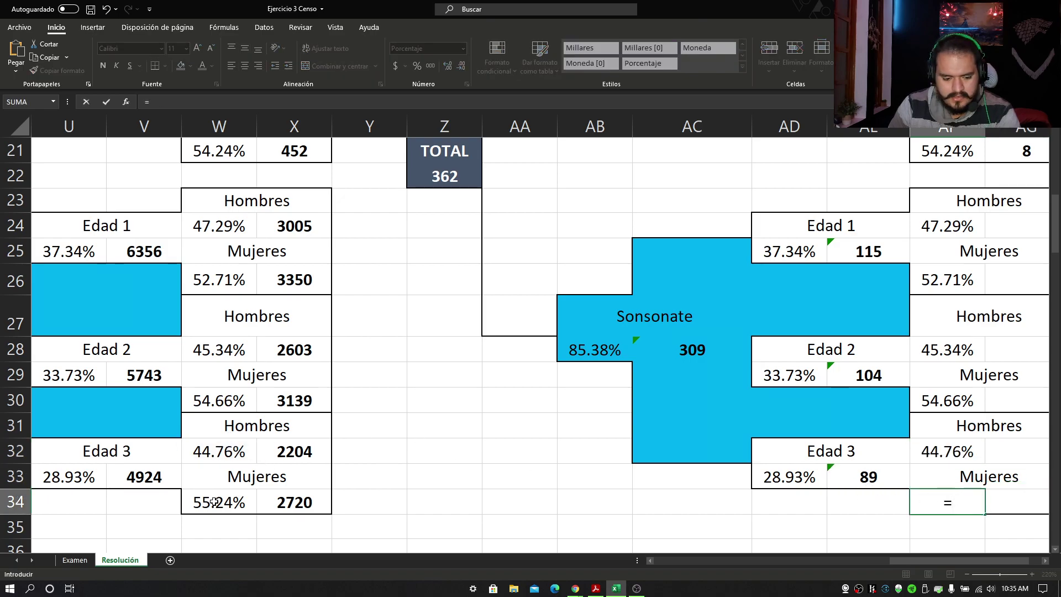
left_click(214, 502)
key("Return")
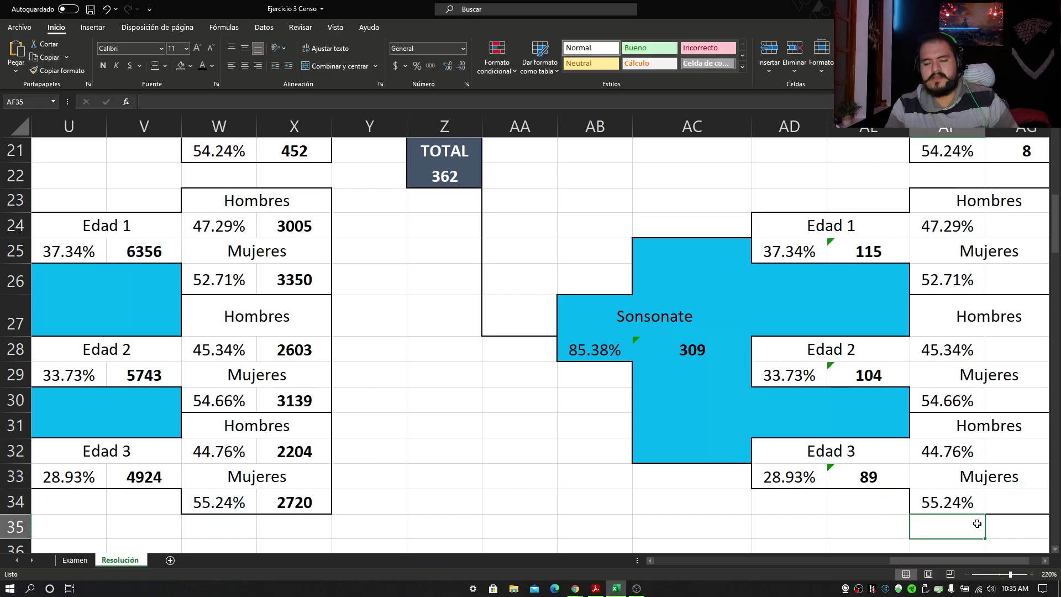
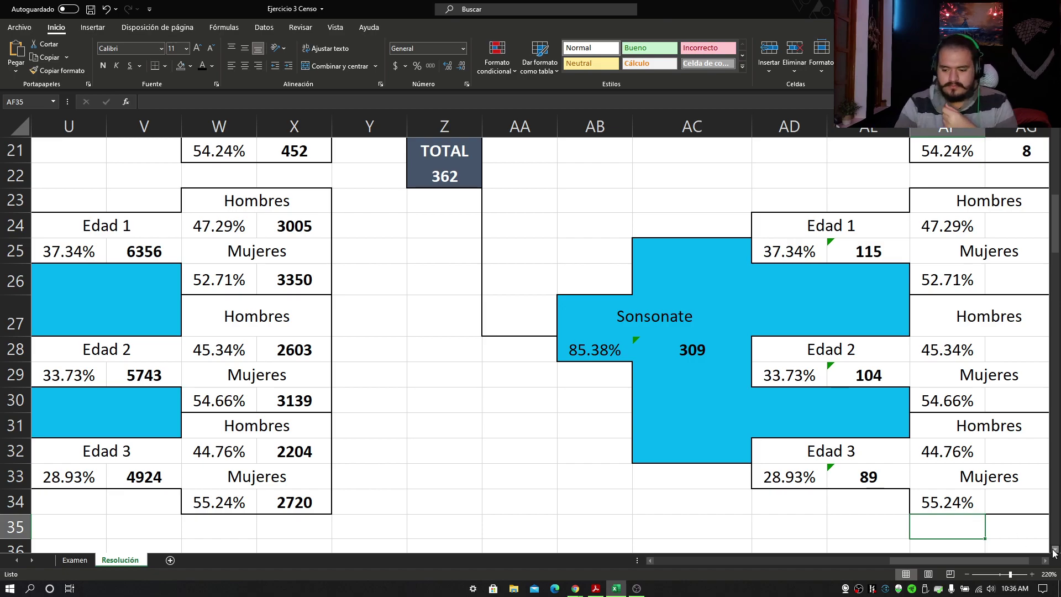
Show two decimal places in AG11 and AG13, the Concepción de Ataco Edad 1 samples of Hombres and Mujeres.
left_click_drag(957, 559, 987, 556)
scroll(860, 437, "up", 3)
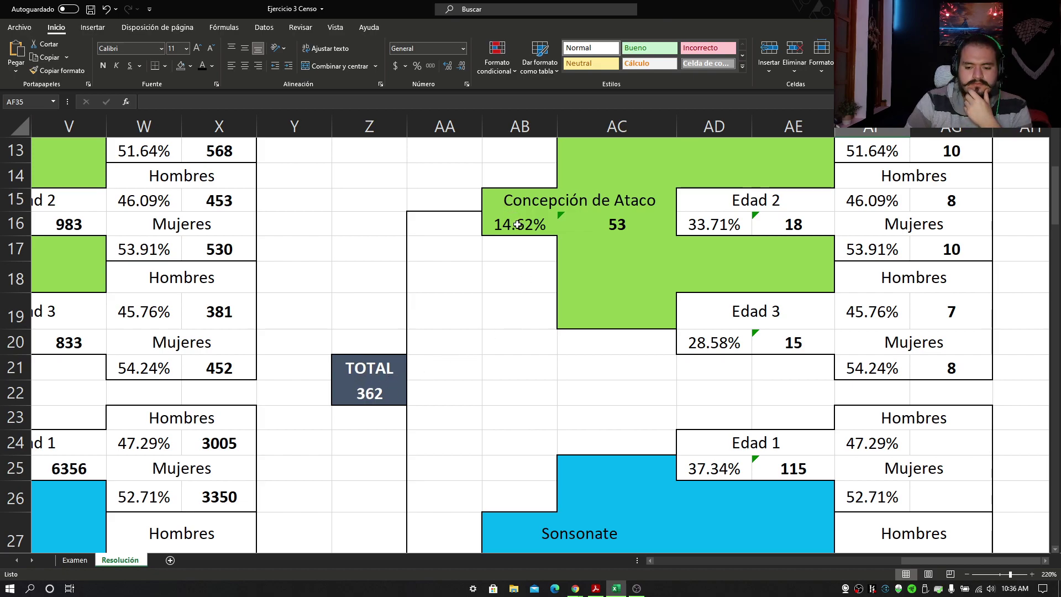
scroll(762, 257, "up", 1)
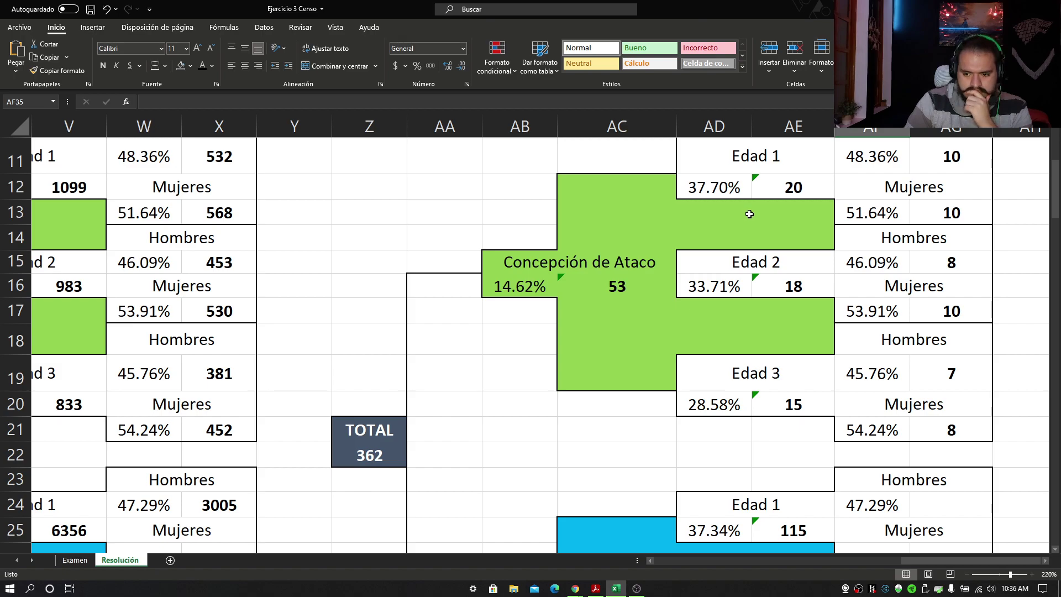
scroll(950, 249, "up", 2)
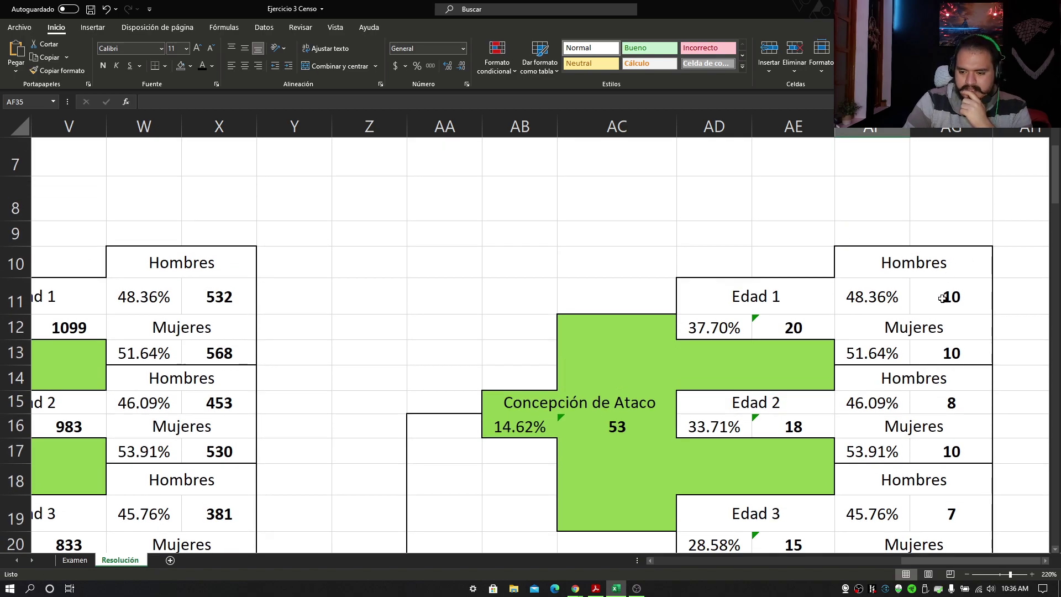
left_click_drag(947, 298, 951, 353)
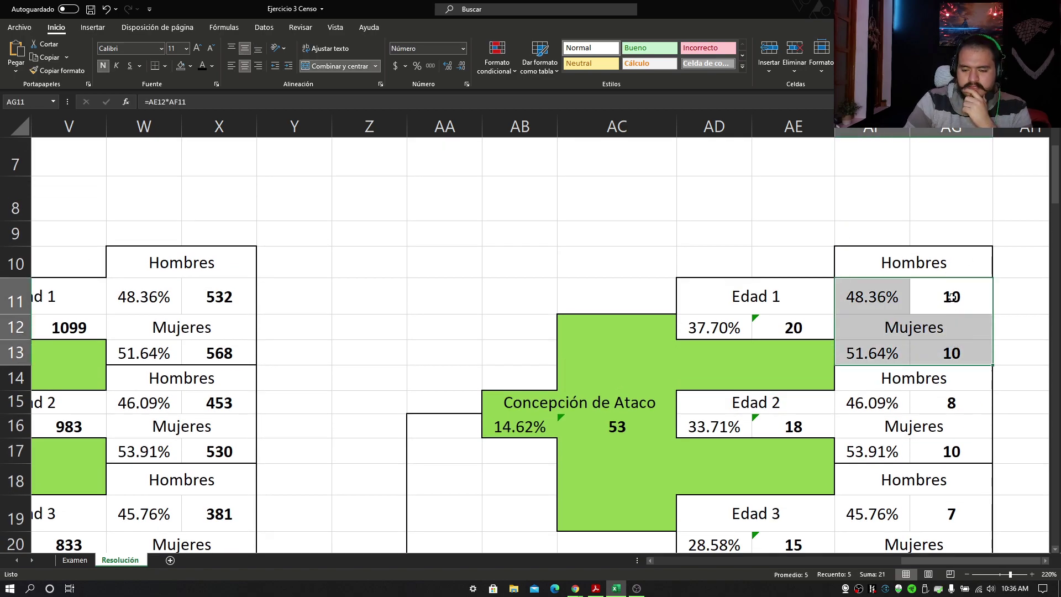
left_click(943, 284)
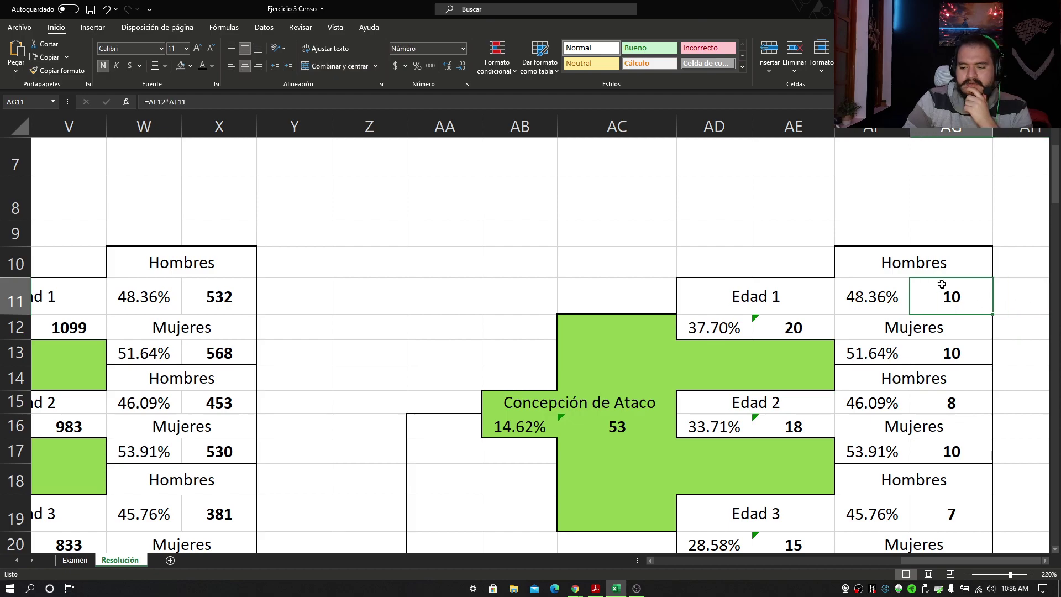
left_click(448, 67)
left_click(449, 67)
left_click(963, 362)
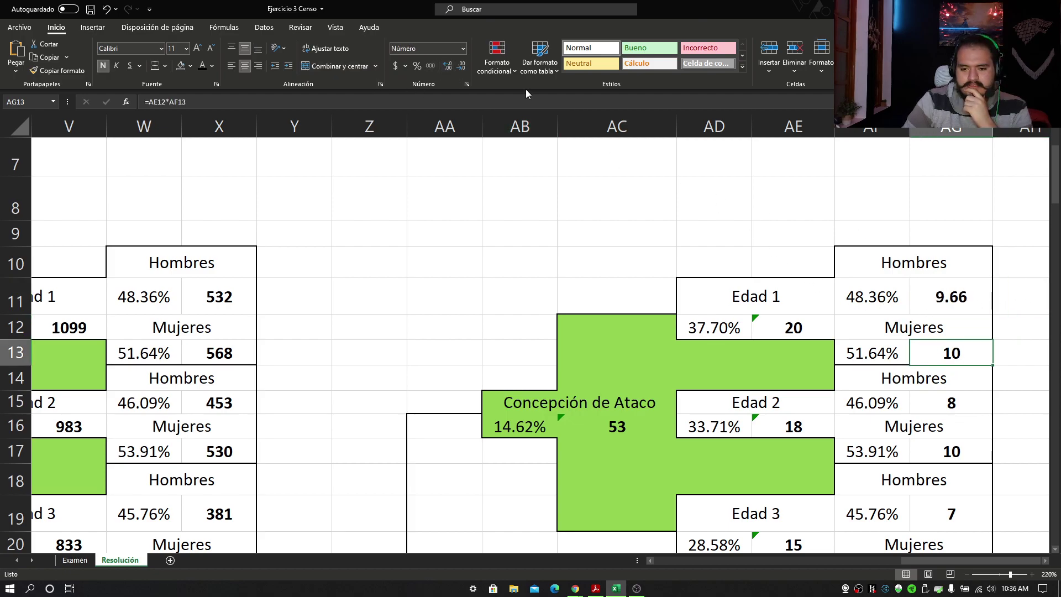
left_click(450, 68)
left_click(450, 68)
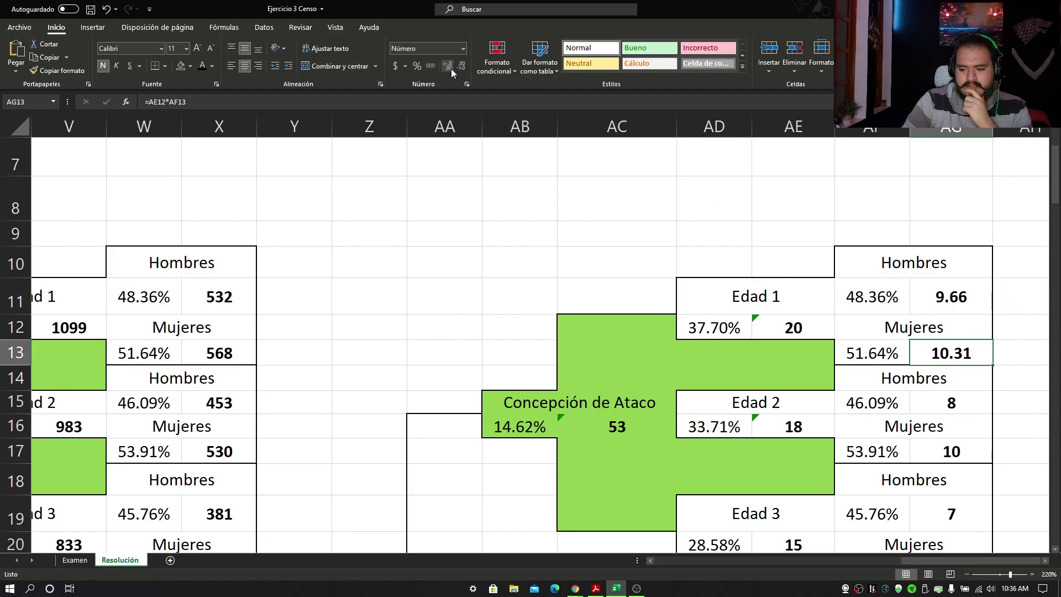
left_click(1018, 370)
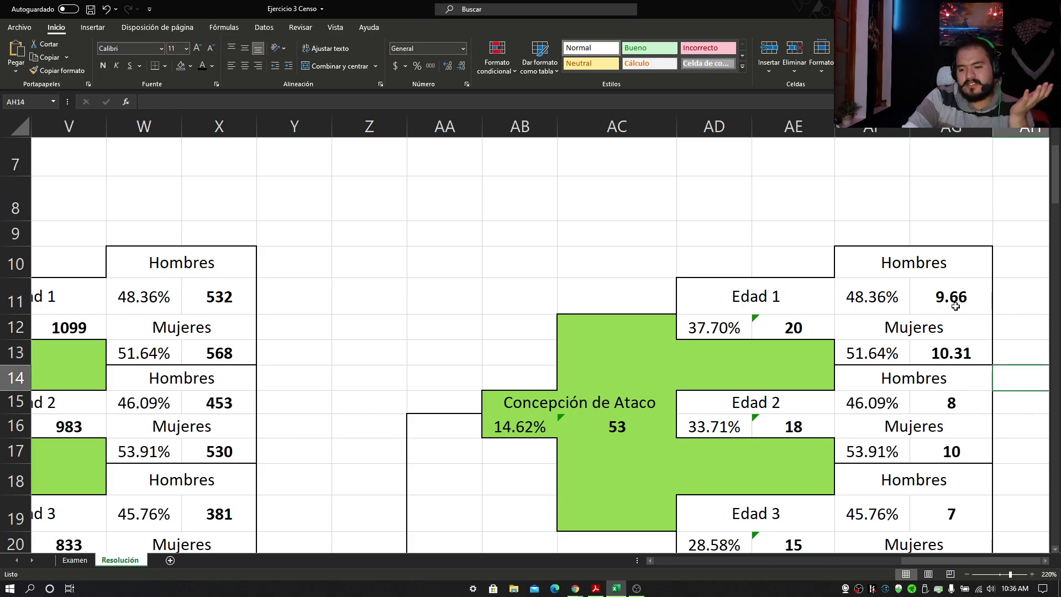
Replace the Concepción de Ataco Edad 1 samples of Hombres in AG11 and Mujeres in AG13 with the fixed value 10.
left_click(967, 362)
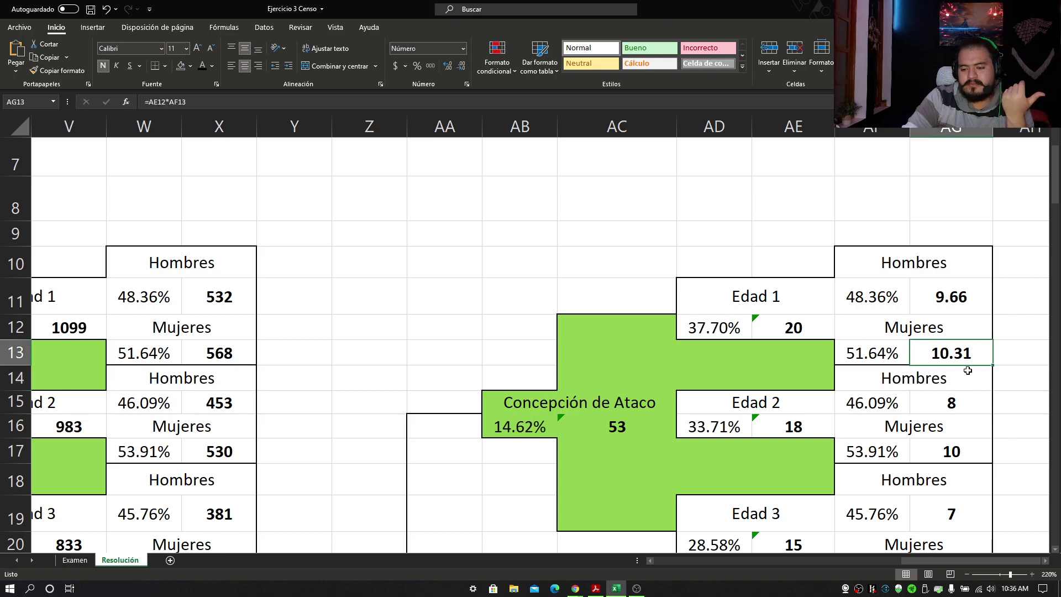
left_click(956, 308)
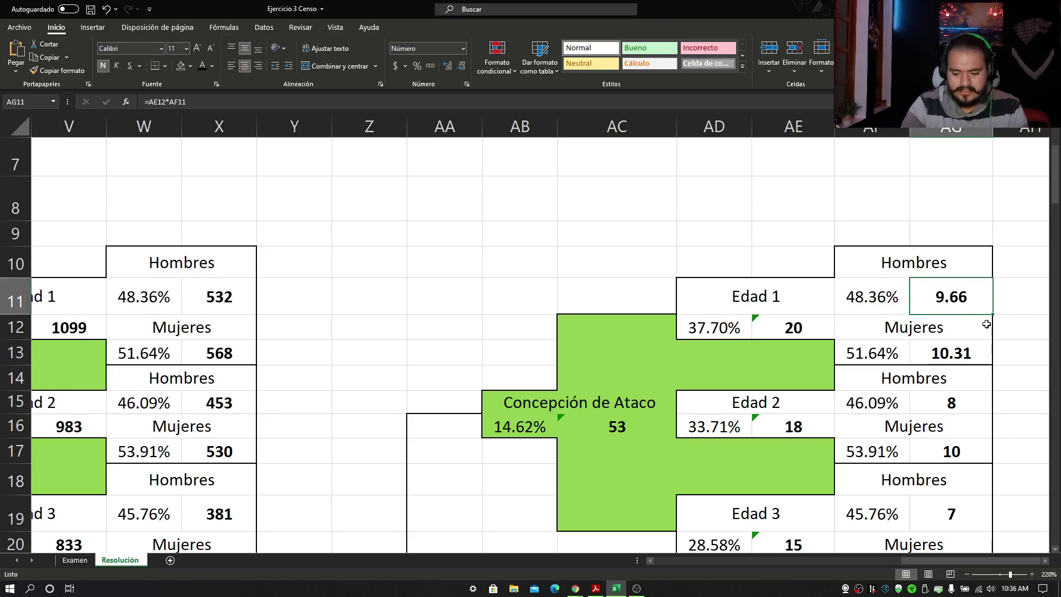
type("10")
key("Return")
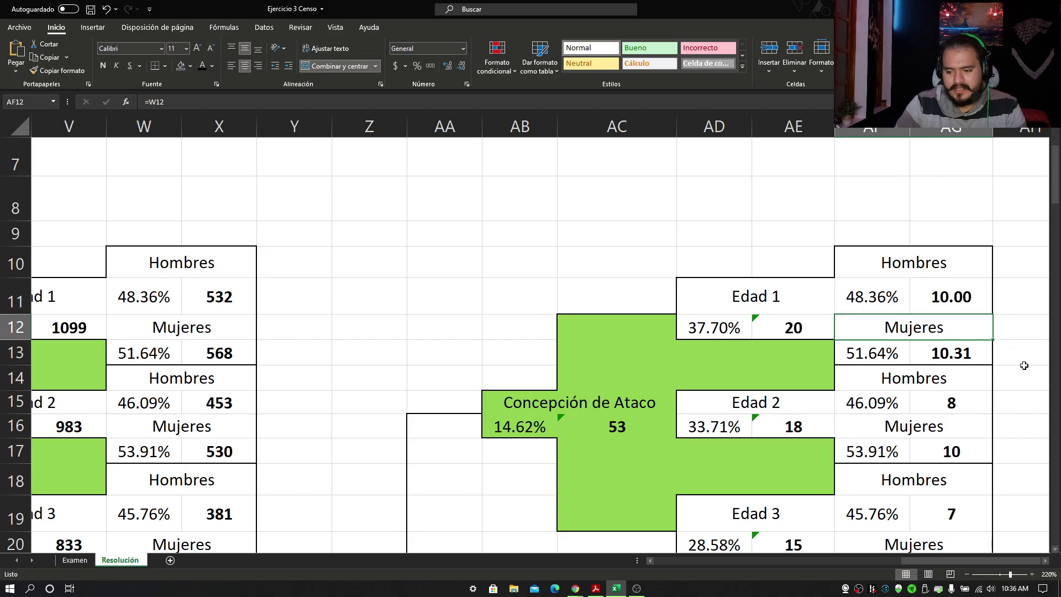
key("Return")
type("10")
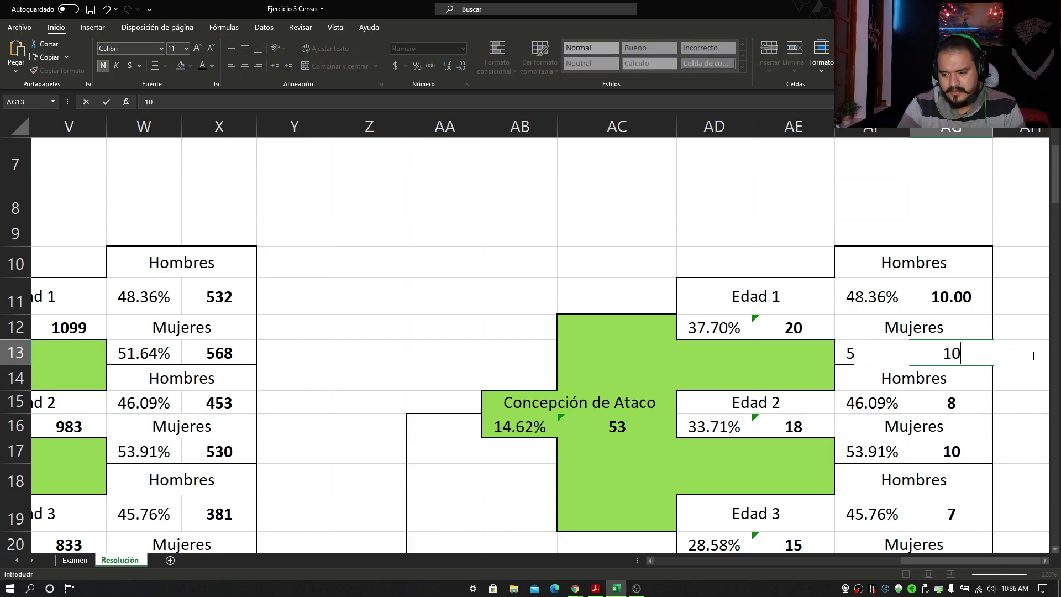
key("Return")
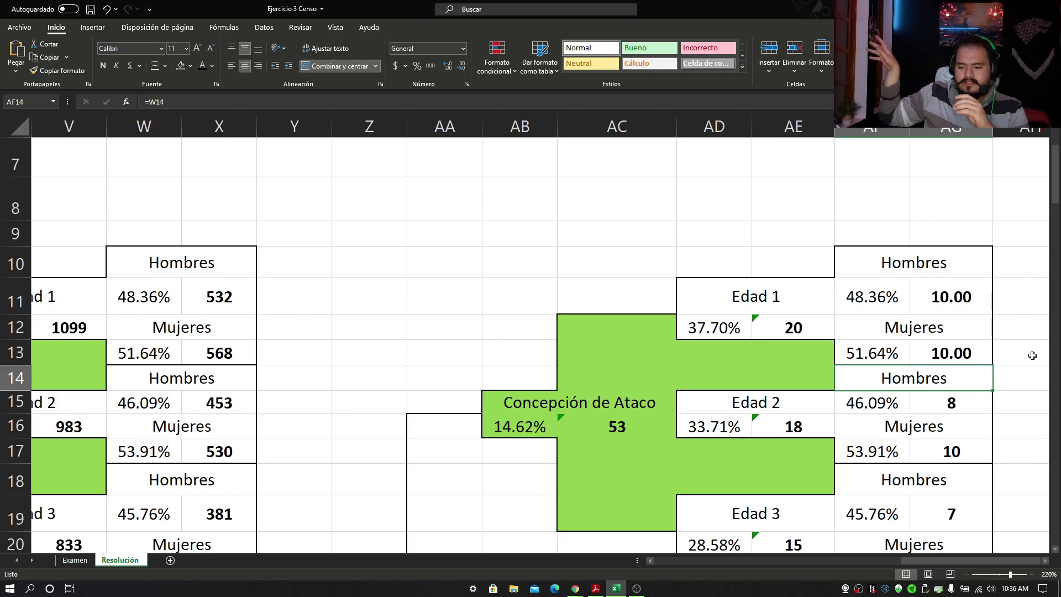
left_click(941, 352)
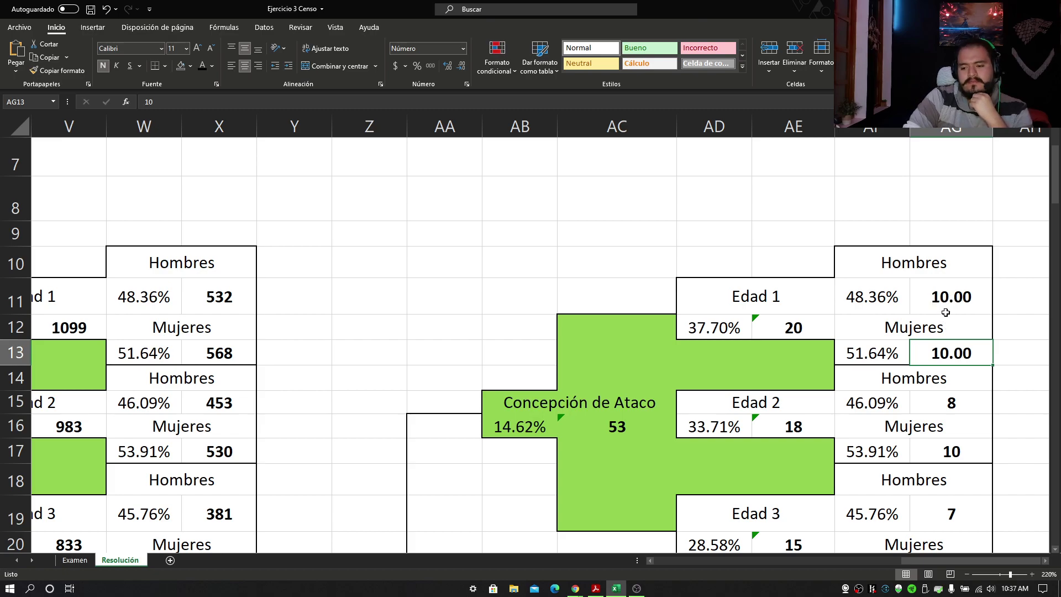
Calculate the Sonsonate Edad 1 Hombres sample in AG24 with the formula =AE25*AF24.
scroll(993, 440, "down", 1)
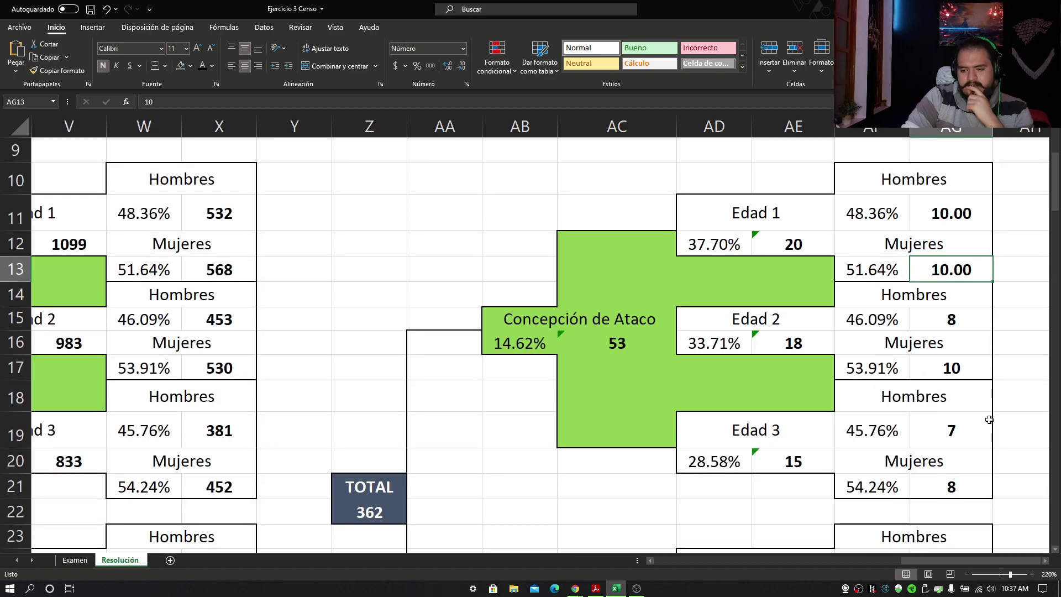
scroll(989, 420, "down", 4)
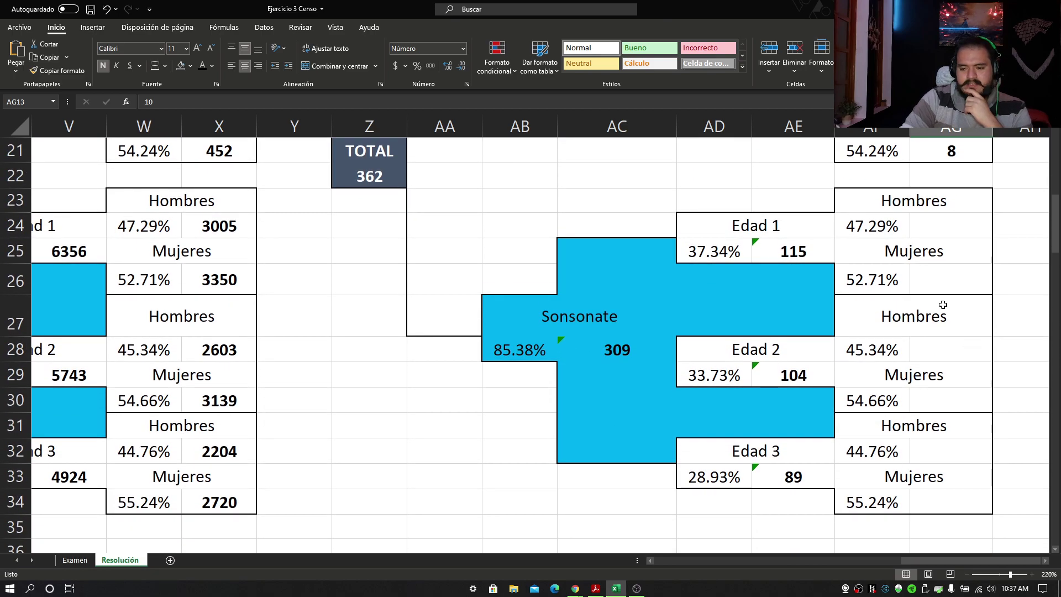
left_click(924, 221)
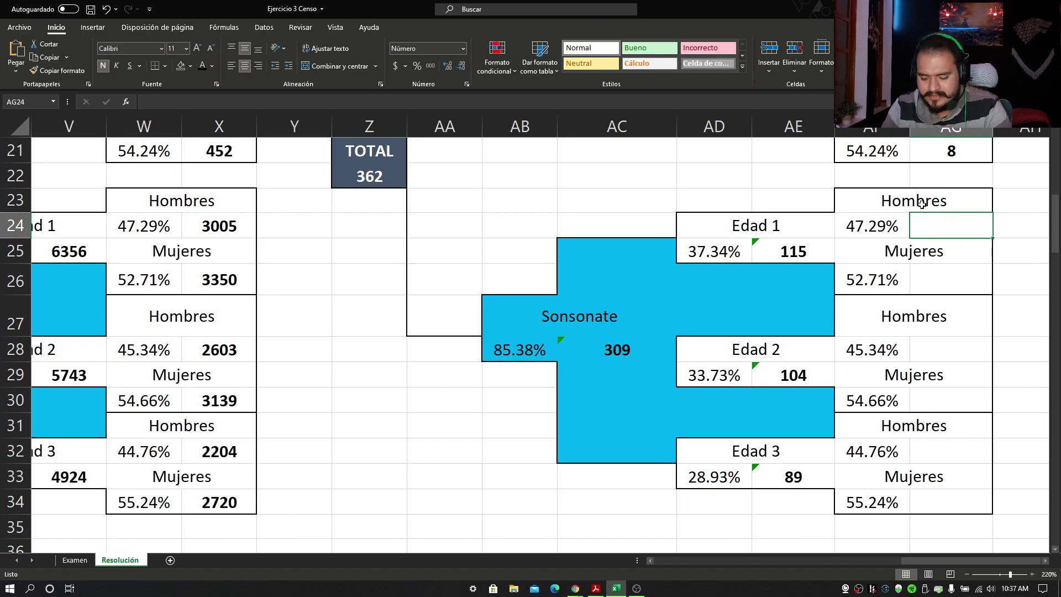
type("=")
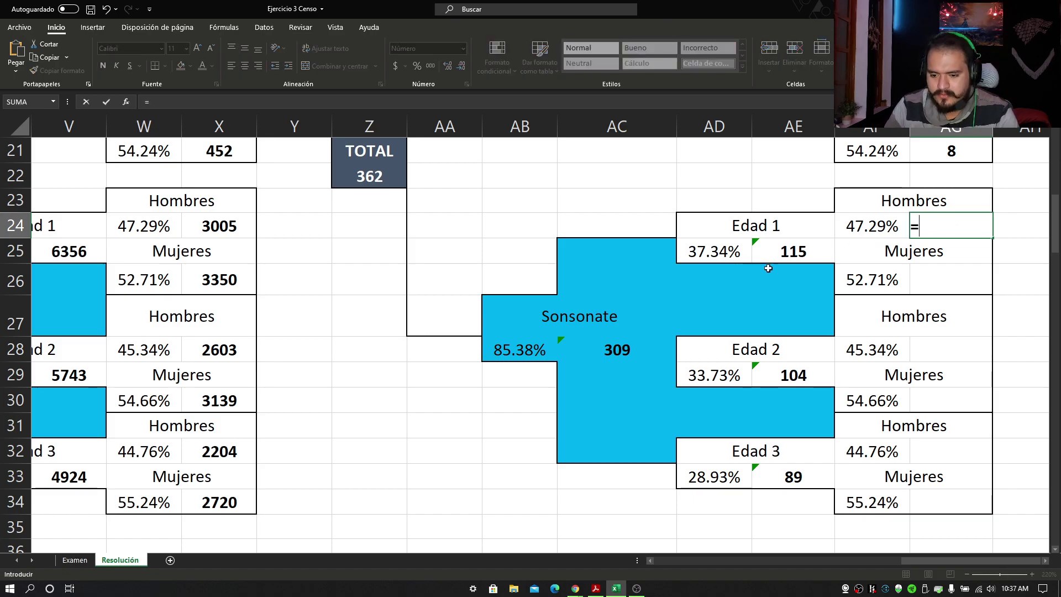
left_click(780, 252)
type("*")
key("Left")
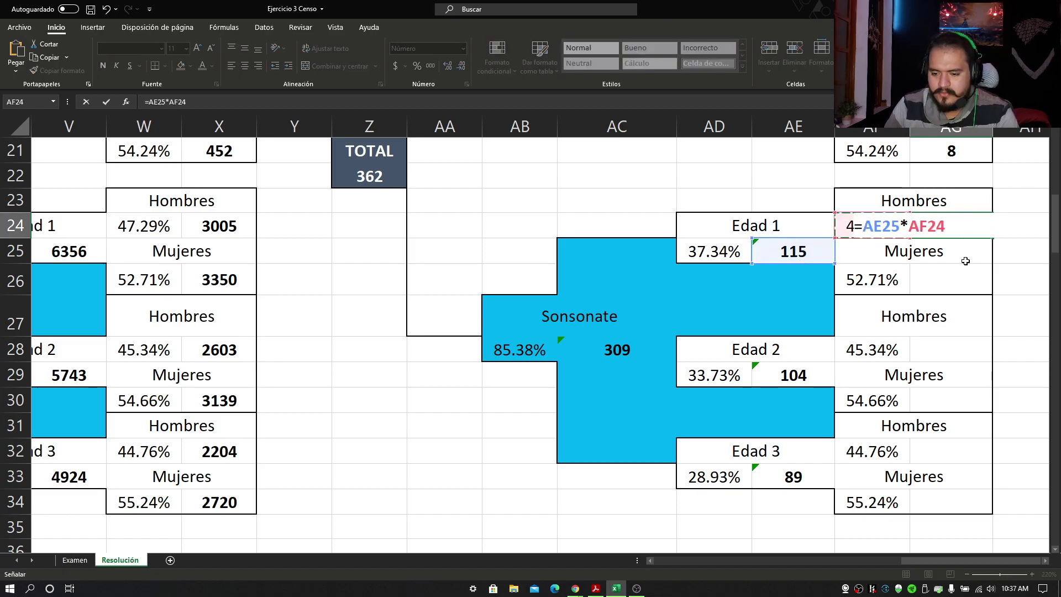
key("Return")
Calculate the Sonsonate Edad 1 Mujeres sample in AG26 with the formula =AE25*AF26.
left_click(951, 283)
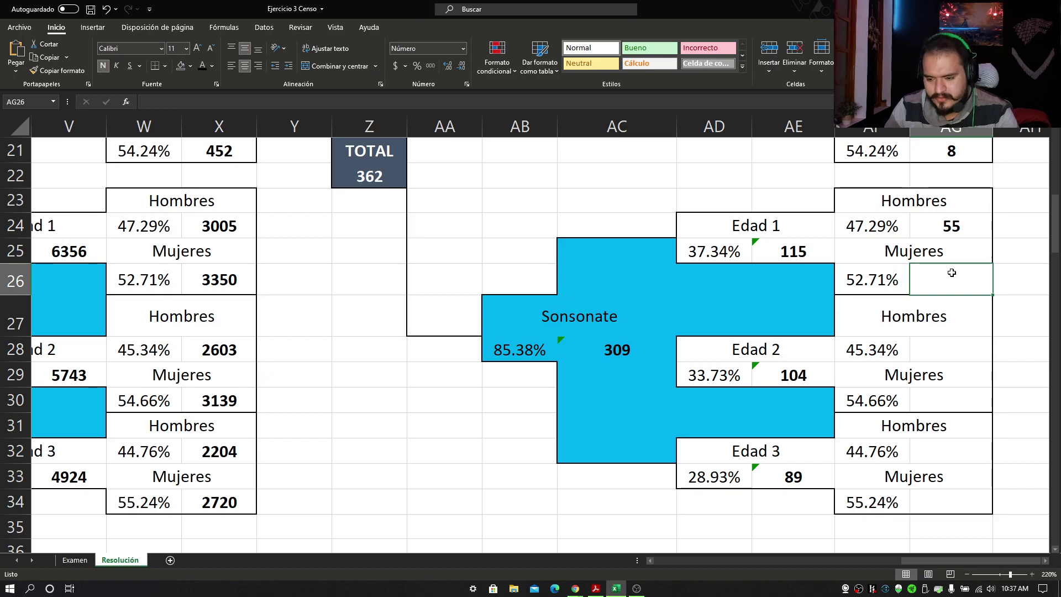
type("=")
left_click(812, 252)
type("*")
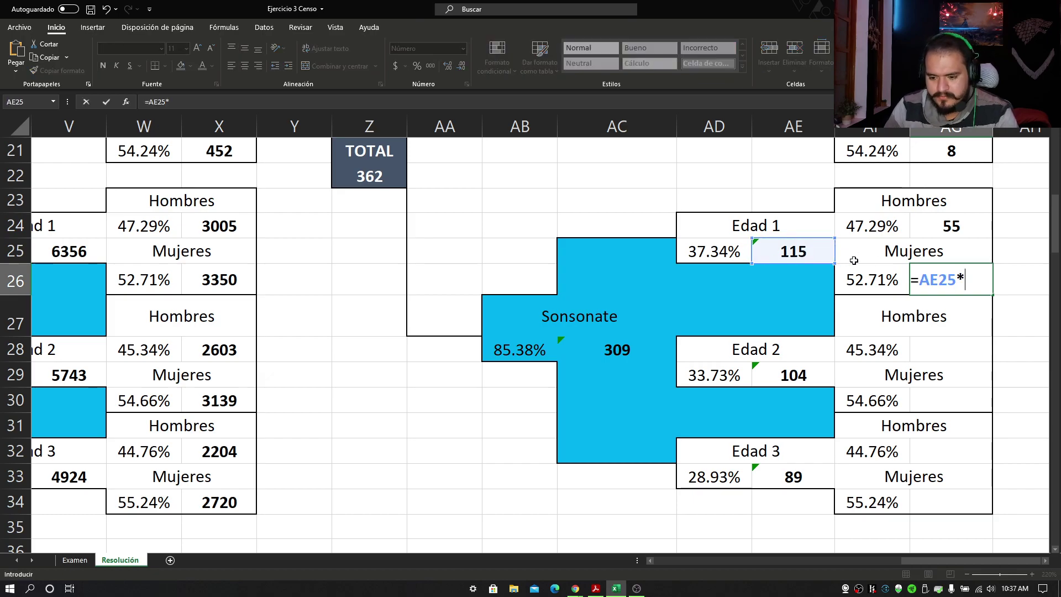
left_click(861, 281)
key("Return")
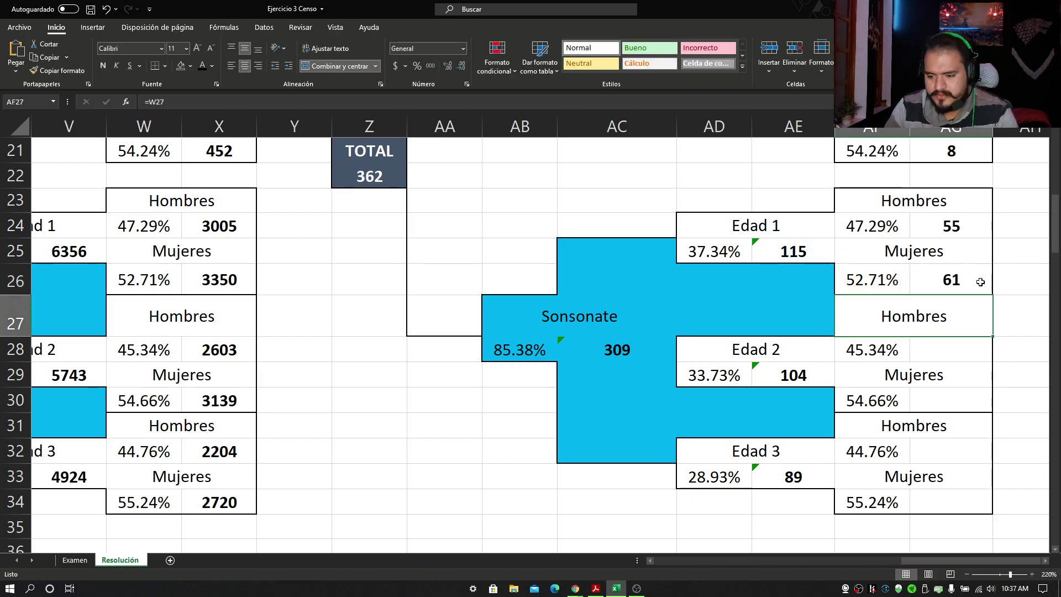
Calculate the Sonsonate Edad 2 Hombres sample in AG28 by multiplying AE29 by AF28.
left_click(943, 348)
type("=")
left_click(808, 373)
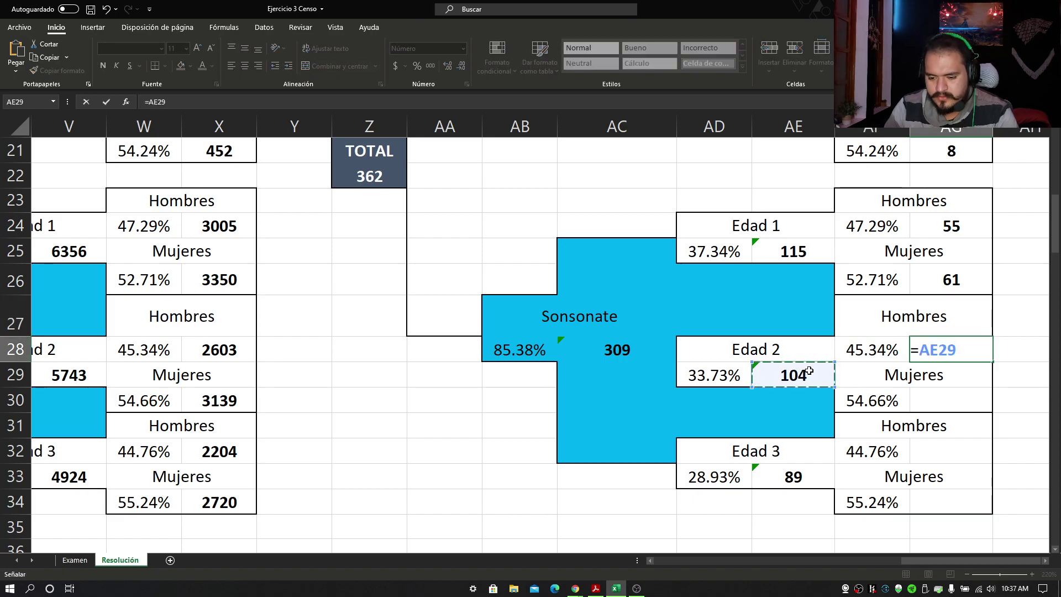
type("*")
left_click(887, 353)
key("Return")
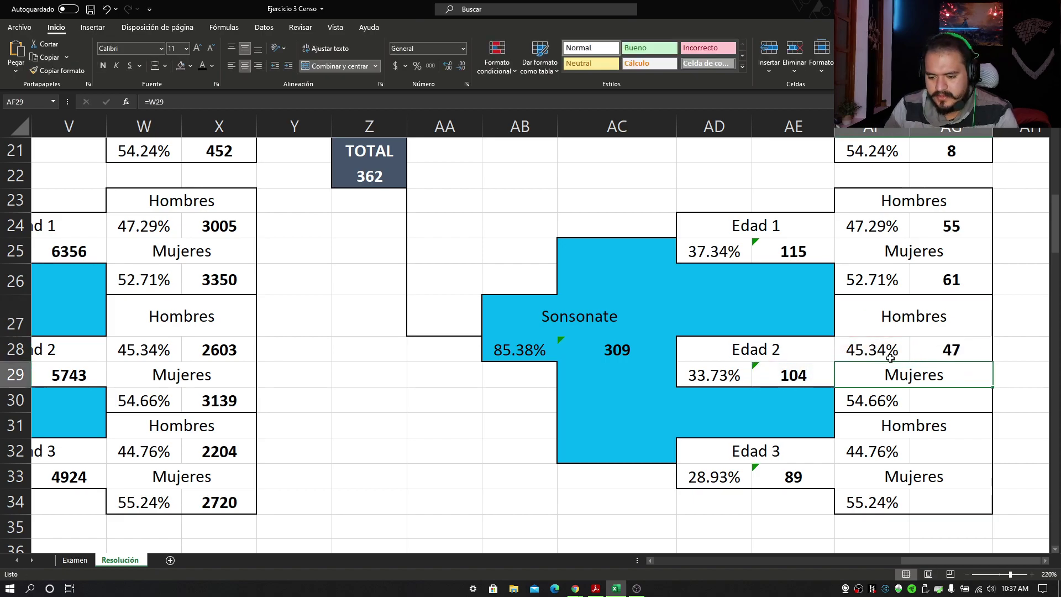
Calculate the Sonsonate Edad 2 Mujeres sample in AG30 with the formula =AE29*AF30.
left_click(953, 400)
type("=")
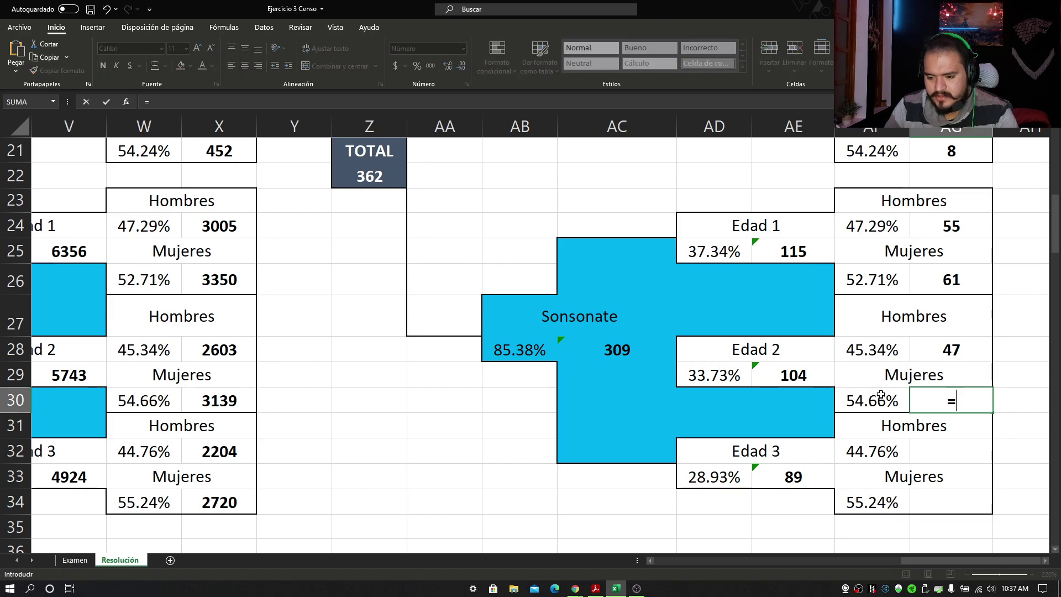
left_click(796, 370)
type("*")
left_click(878, 396)
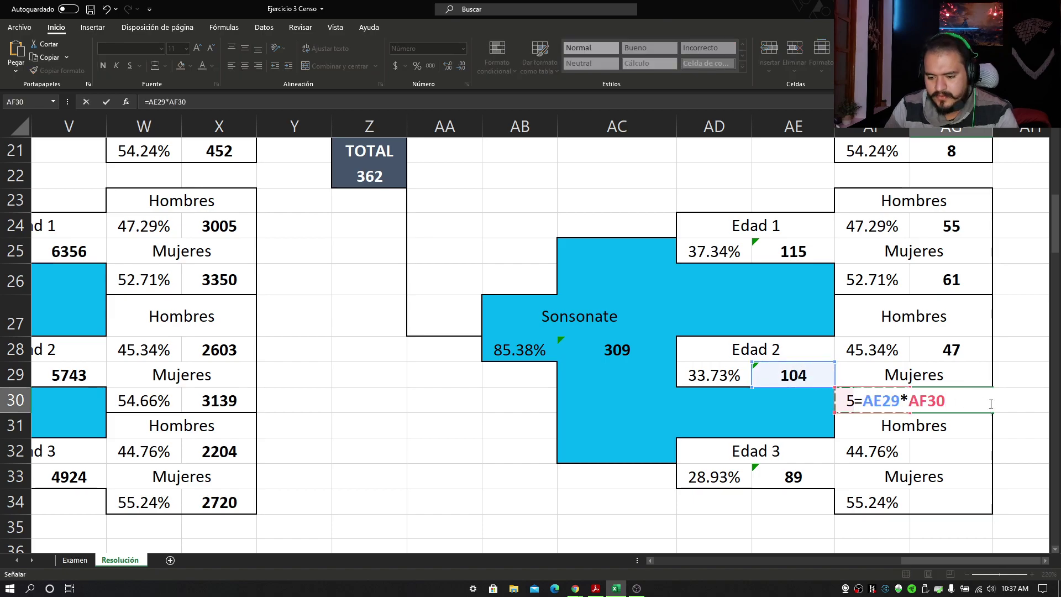
key("Return")
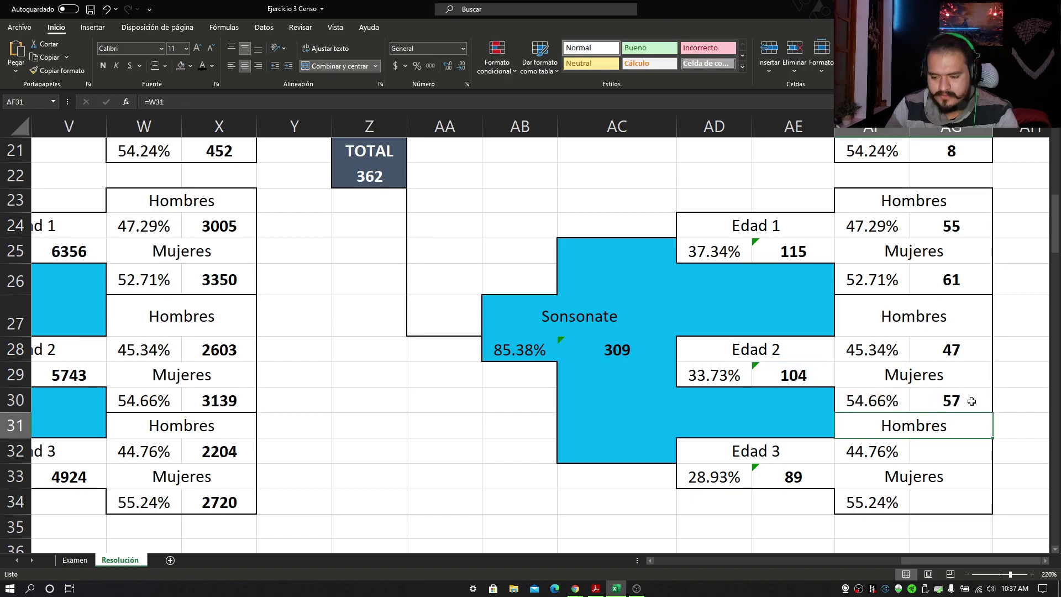
Calculate the Sonsonate Edad 3 Hombres sample in AG32 by multiplying AE33 by AF32.
left_click(937, 456)
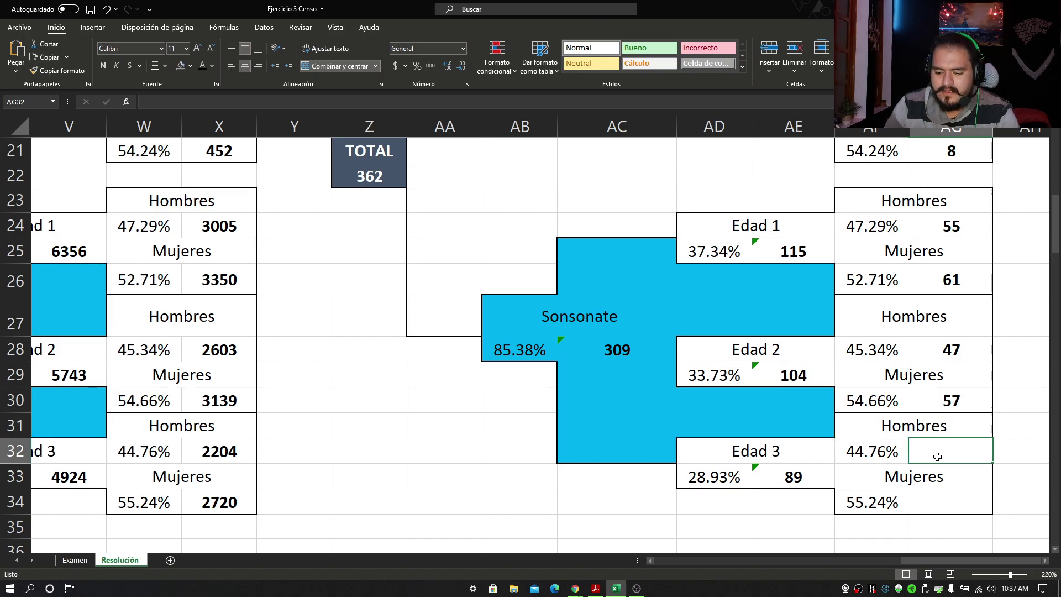
type("=")
left_click(807, 475)
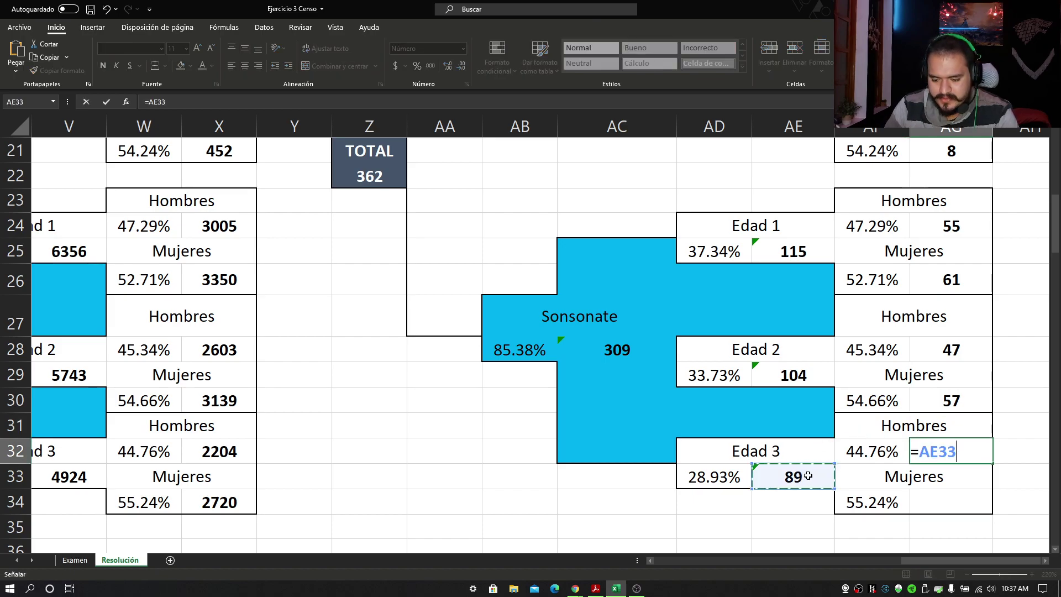
type("*")
left_click(856, 451)
key("Return")
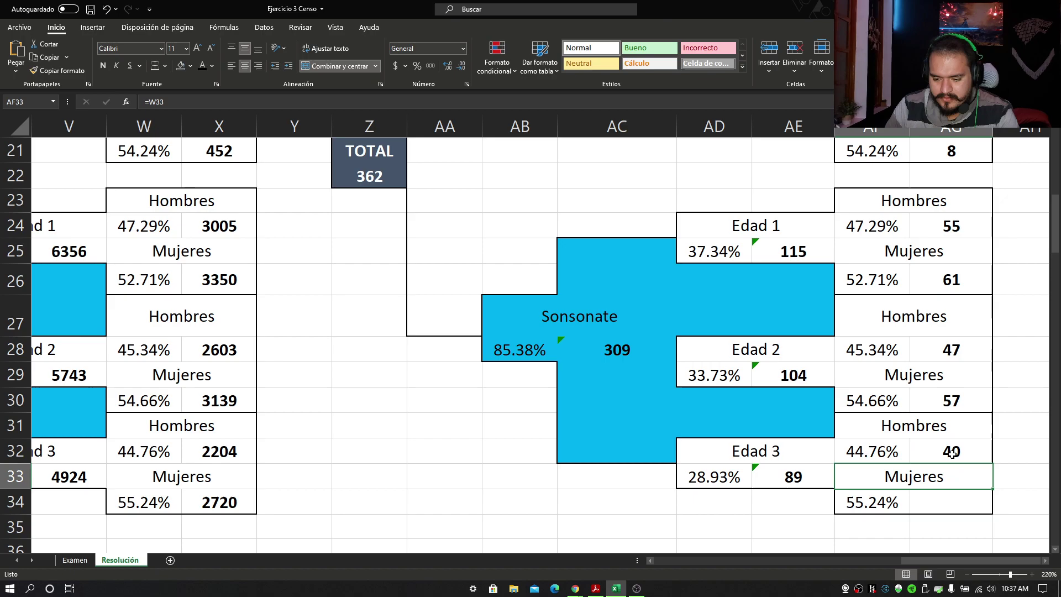
Calculate the Sonsonate Edad 3 Mujeres sample in AG34 by multiplying AE33 by AF34.
left_click(952, 493)
type("=")
left_click(878, 500)
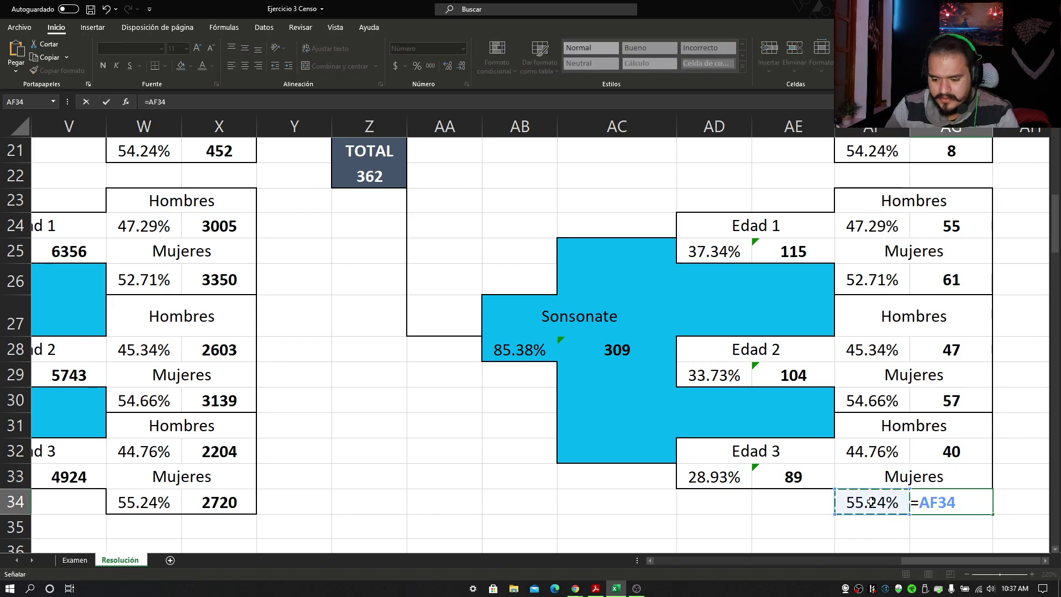
left_click(812, 481)
type("*")
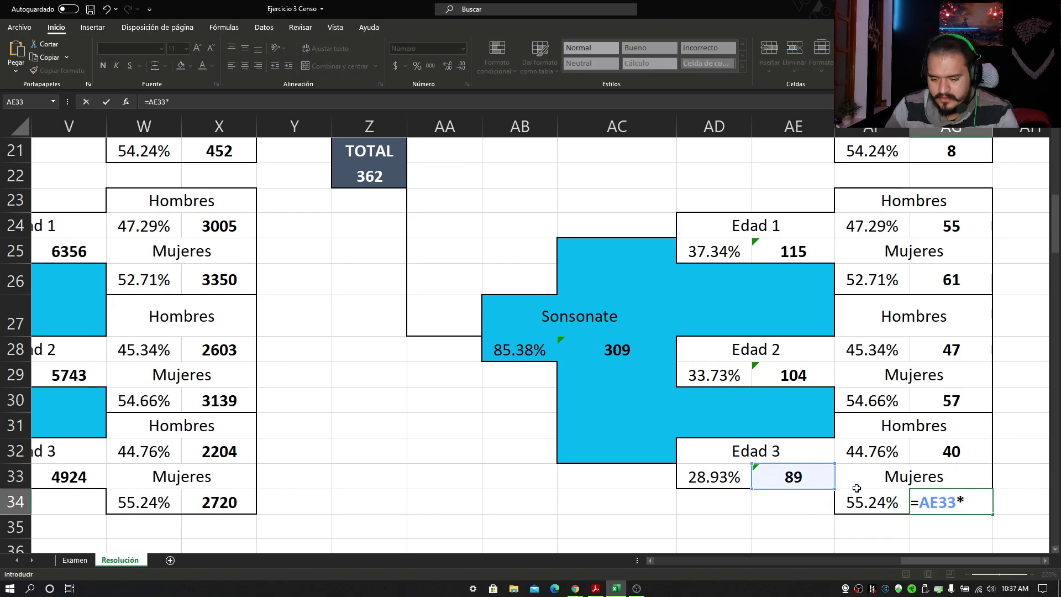
left_click(861, 504)
key("Return")
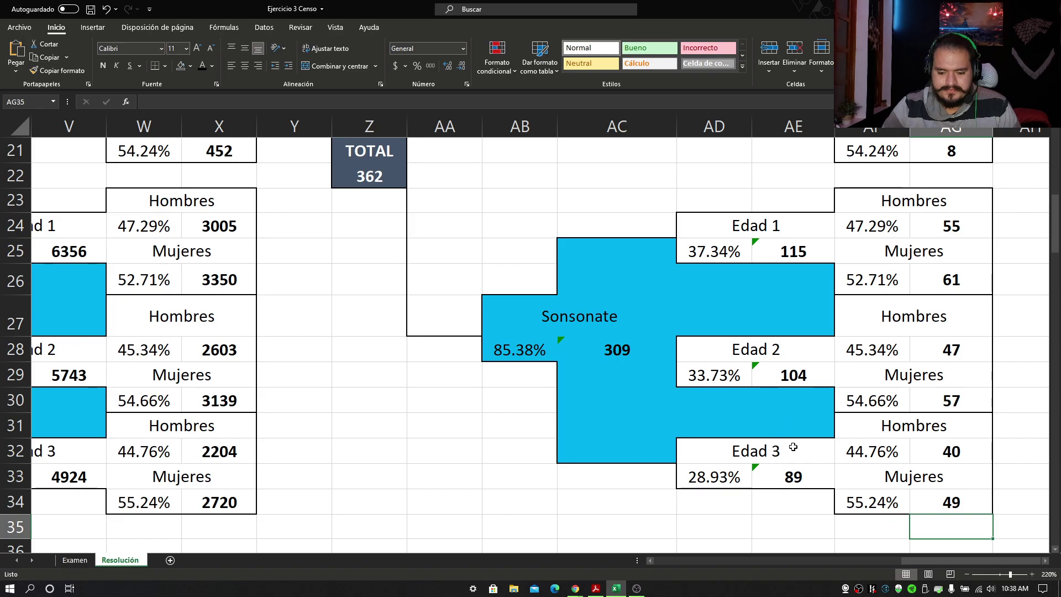
Enter the label "elemento" in cell J37, below the Sonsonate table of percentages by sex.
mouse_move(936, 559)
left_mouse_down()
mouse_move(919, 559)
mouse_move(956, 559)
left_mouse_up()
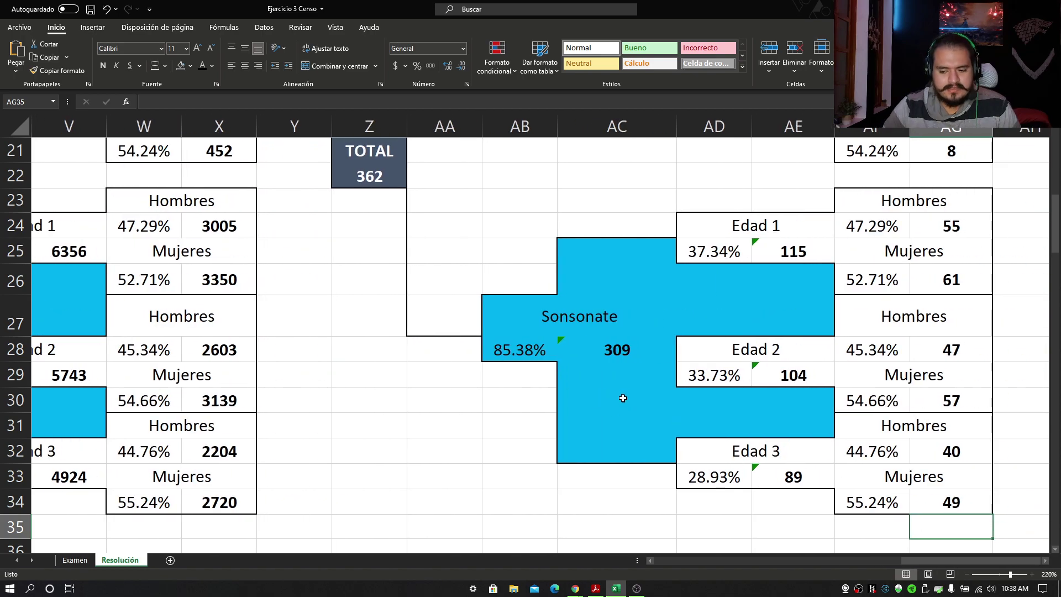
scroll(455, 374, "down", 3)
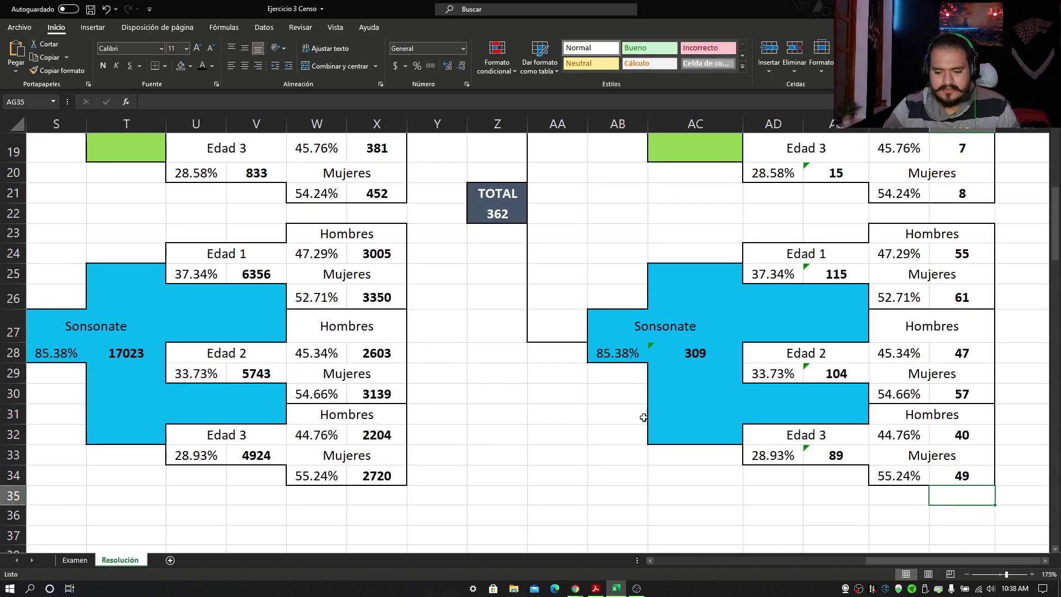
scroll(943, 516, "up", 5)
scroll(947, 490, "down", 5)
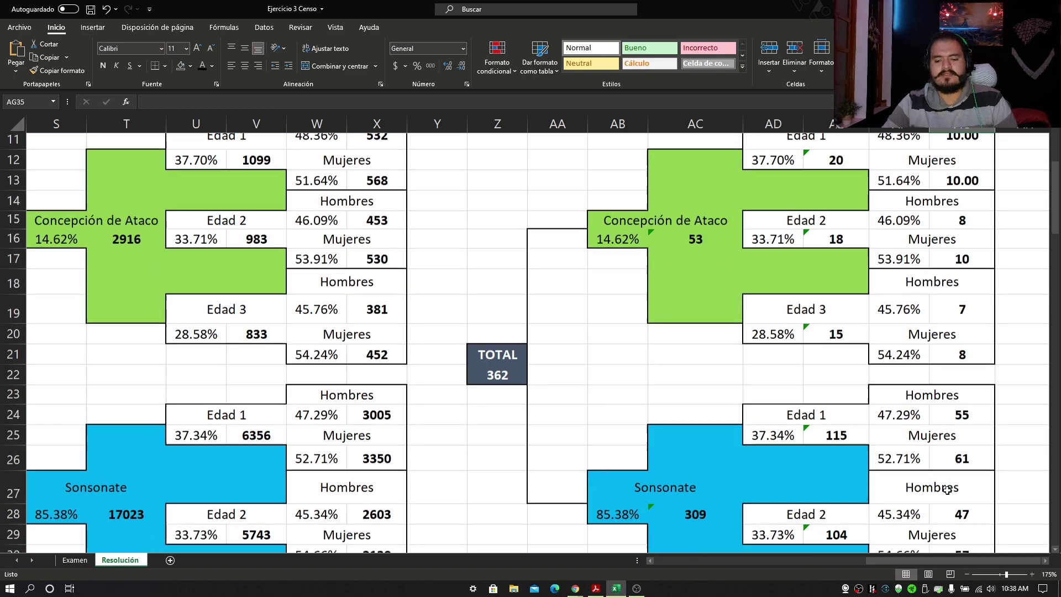
scroll(903, 512, "down", 1, "ctrl")
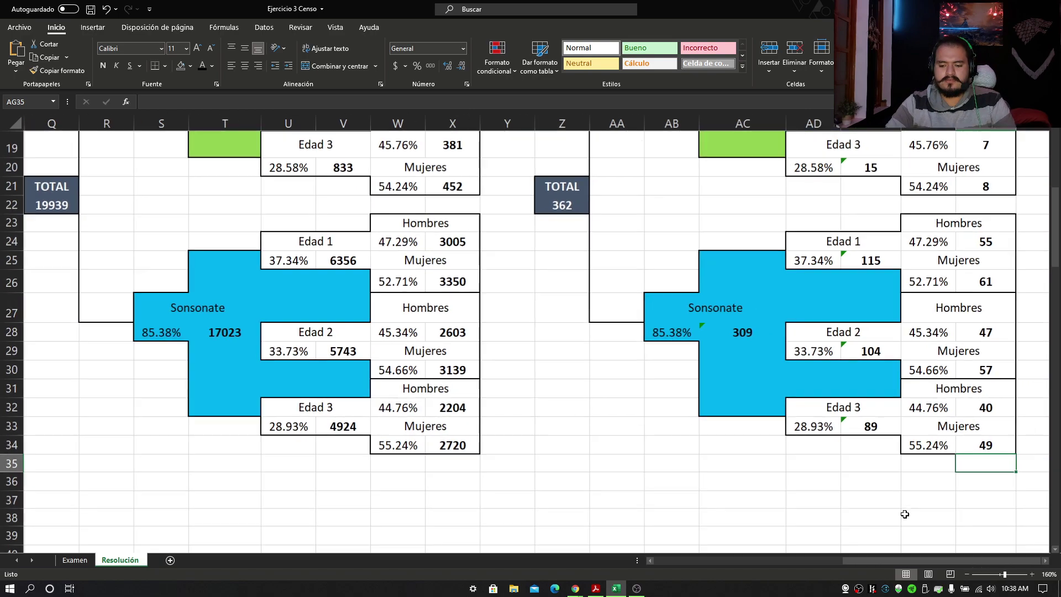
scroll(926, 511, "up", 1)
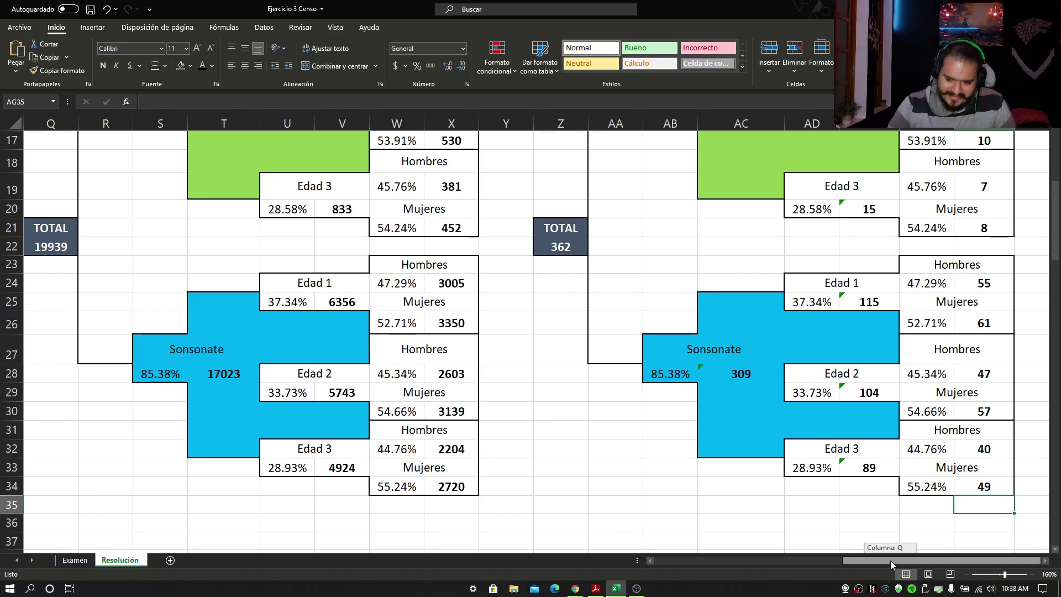
left_click_drag(890, 560, 722, 545)
scroll(718, 503, "down", 3)
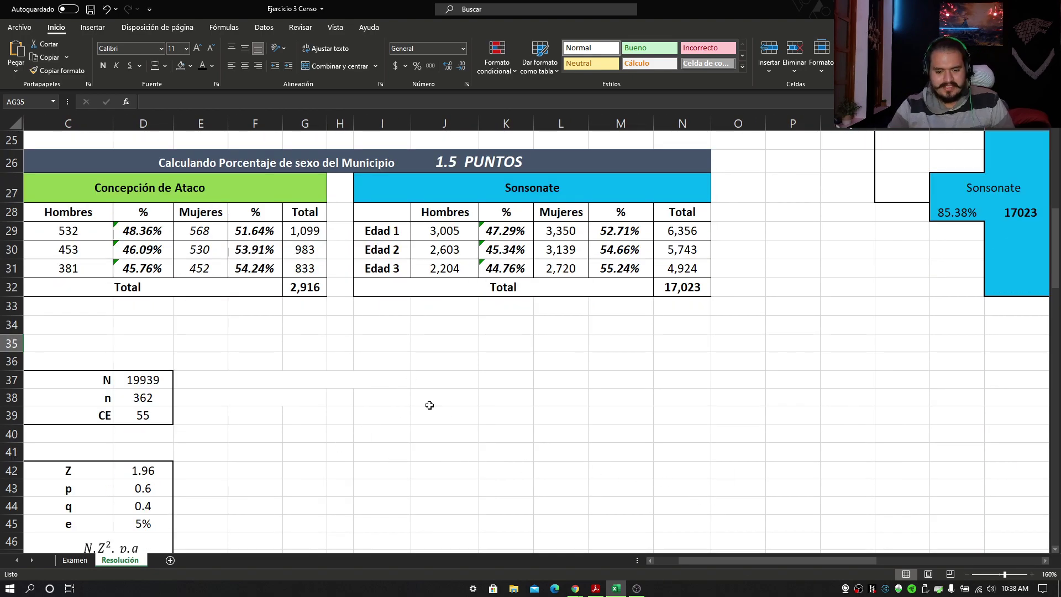
left_click(386, 379)
left_click(428, 376)
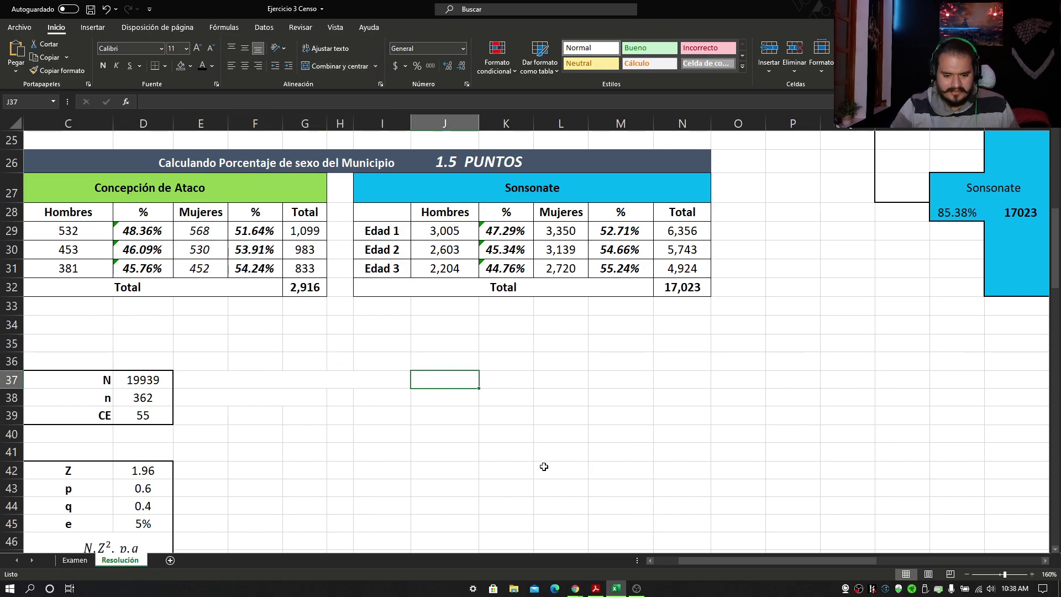
type("elemento")
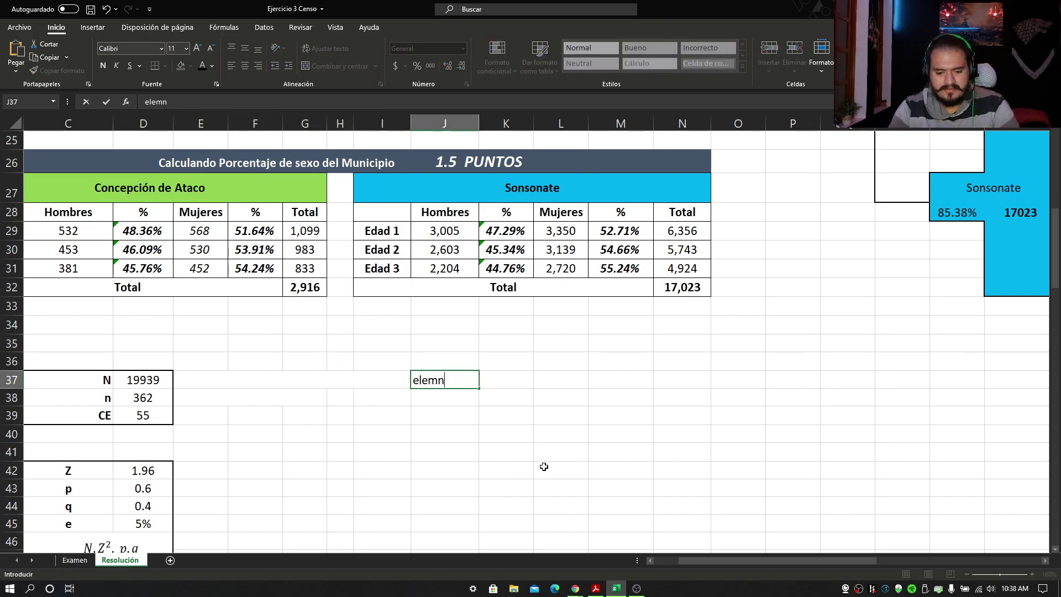
key("Return")
Enter the label "Unidad de análisis" in cell J38 and fit column J's width to its contents.
type("Unidadn")
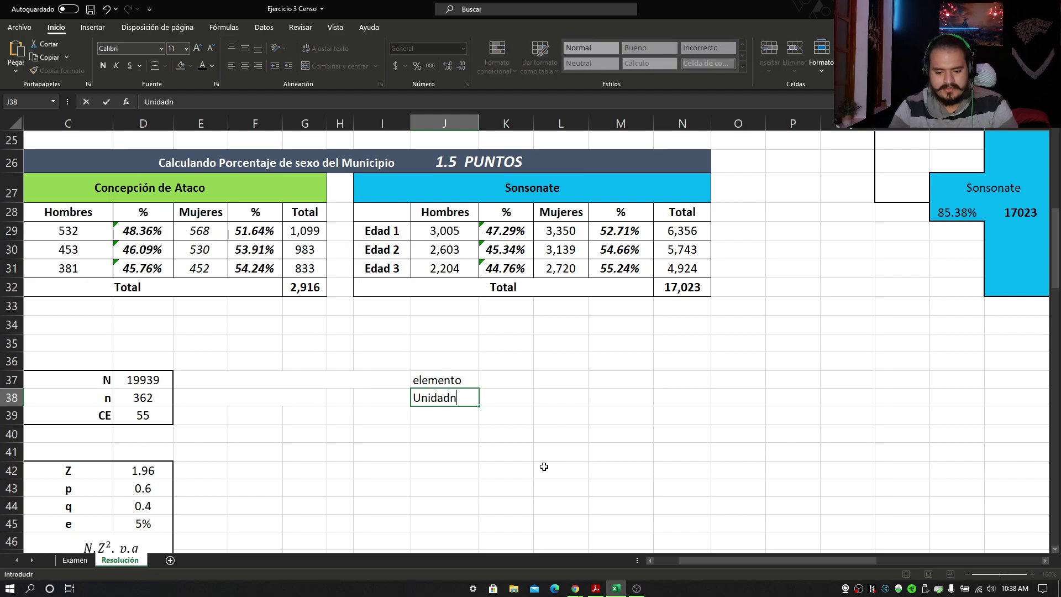
key("BackSpace")
type("de an")
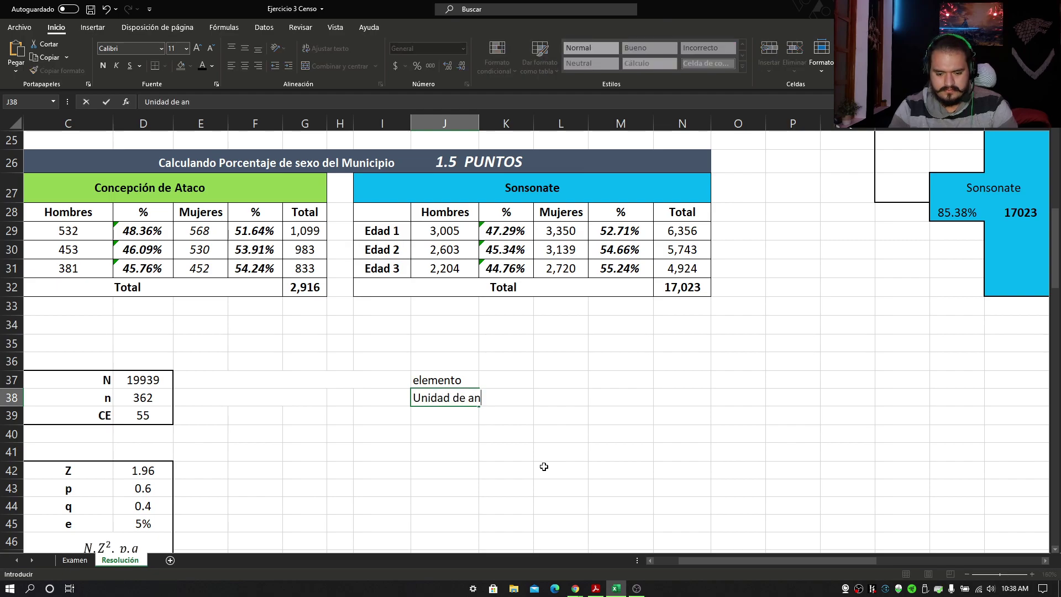
type("álisis")
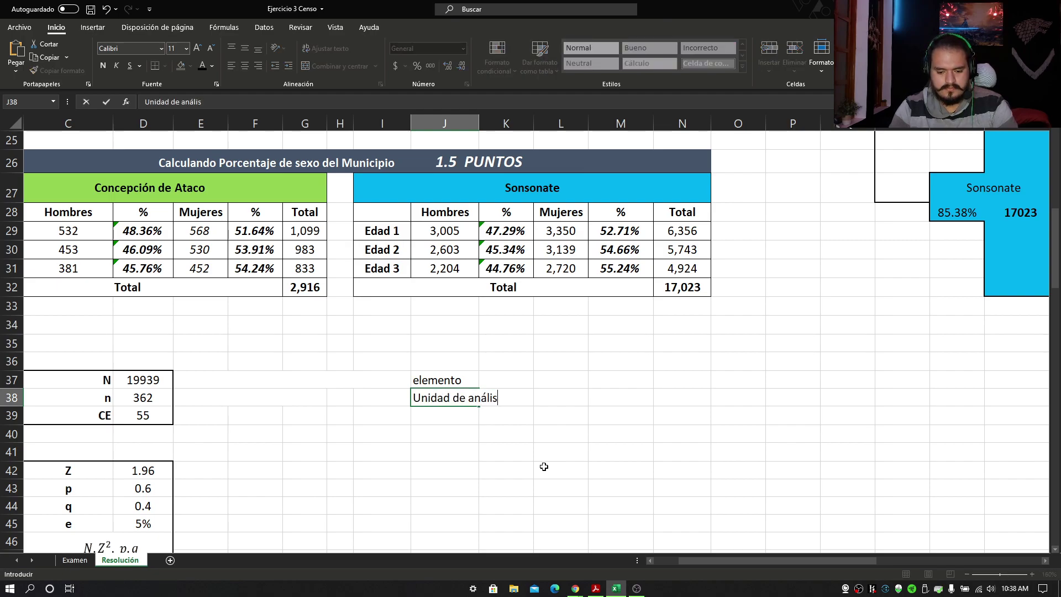
key("Return")
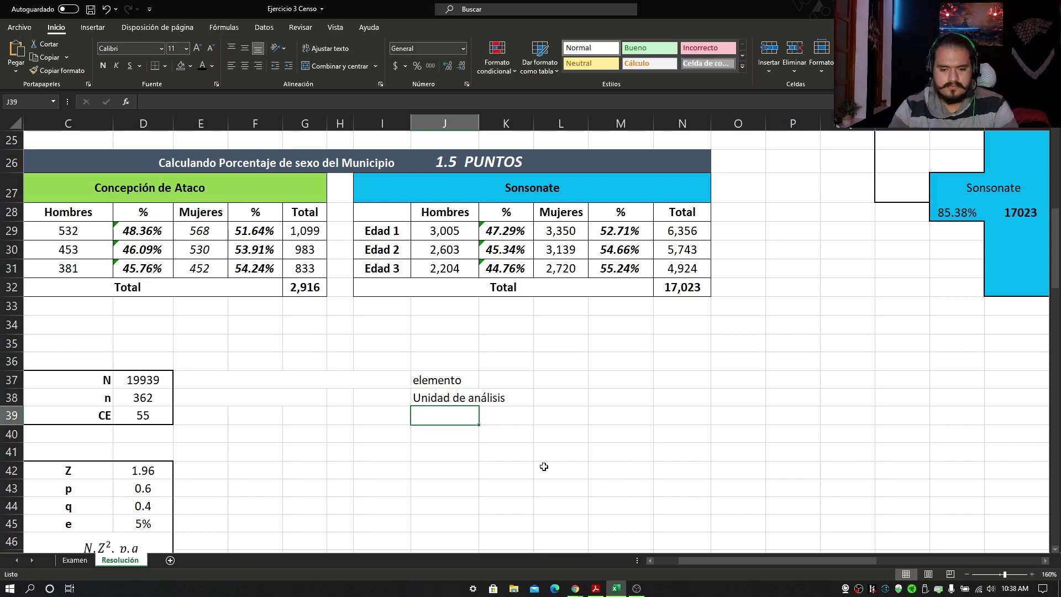
double_click(479, 123)
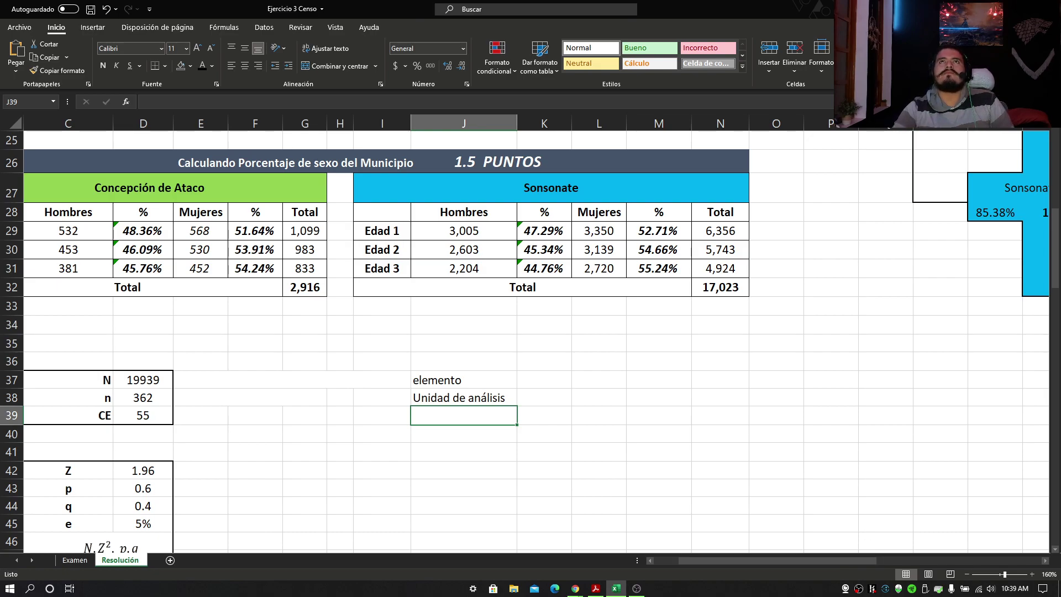
Enter the label "Unidad de entrevista" in cell J39, below "Unidad de análisis".
key("alt+Tab")
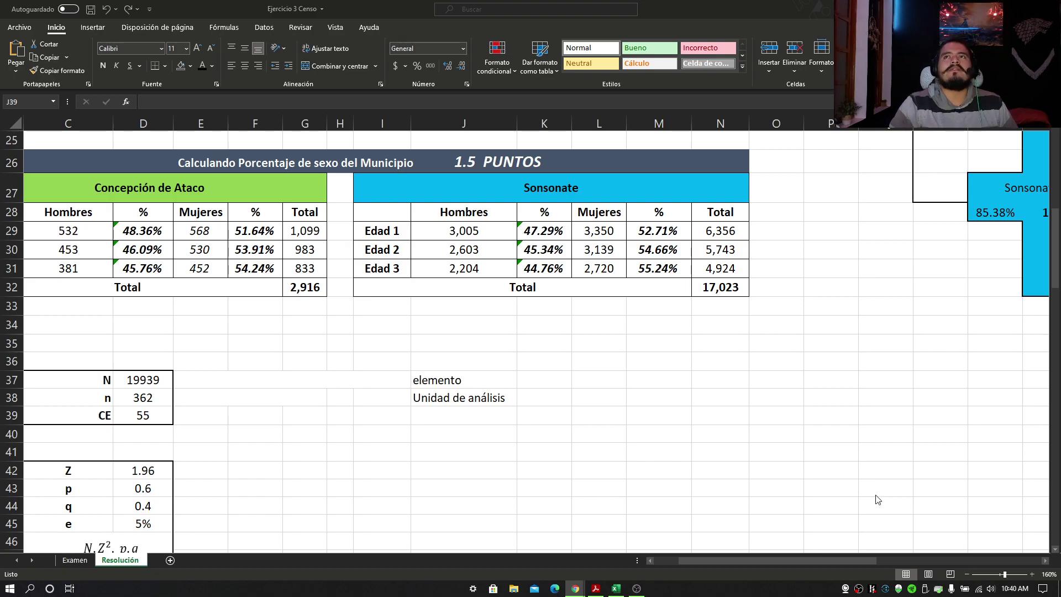
left_click(466, 415)
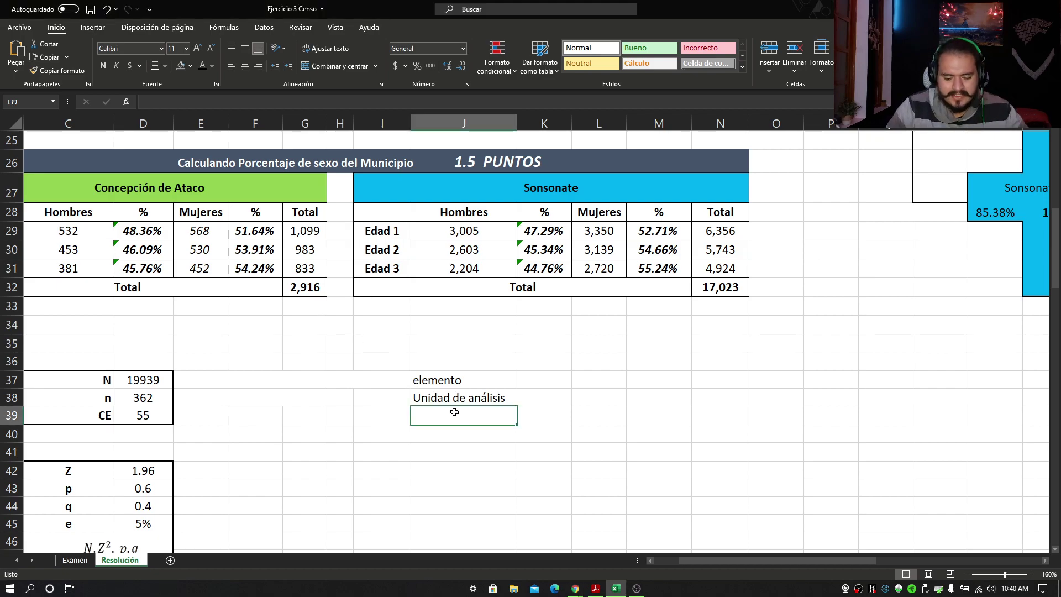
type("Unidad de ")
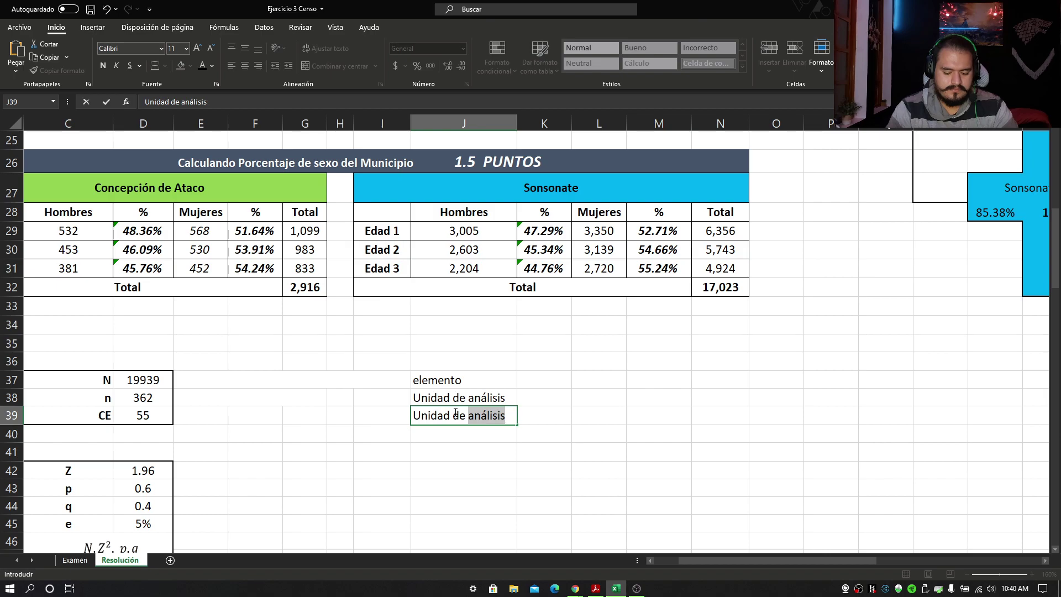
type("entrev")
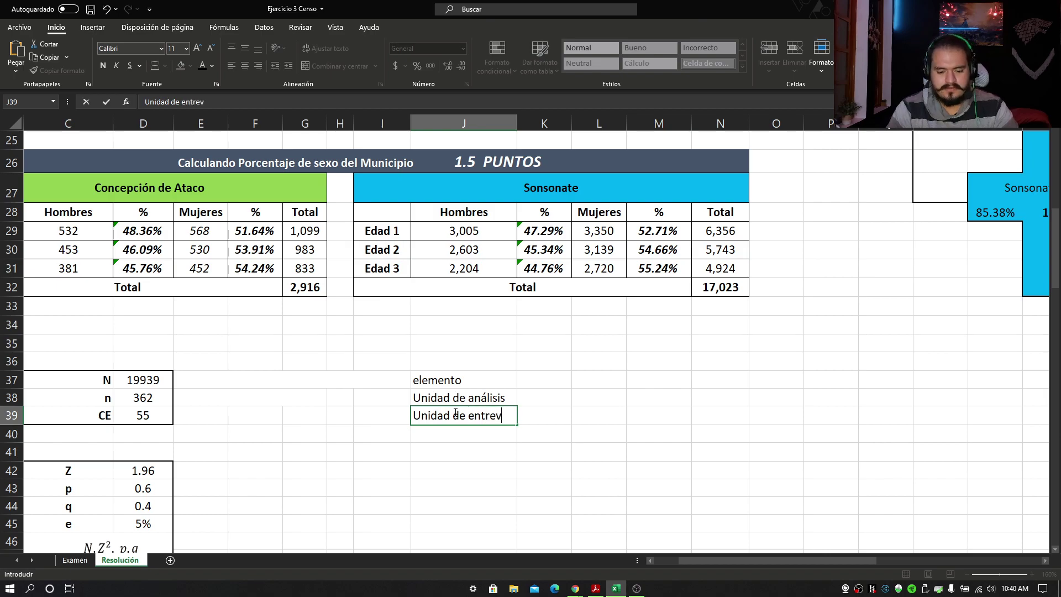
type("ista")
key("Return")
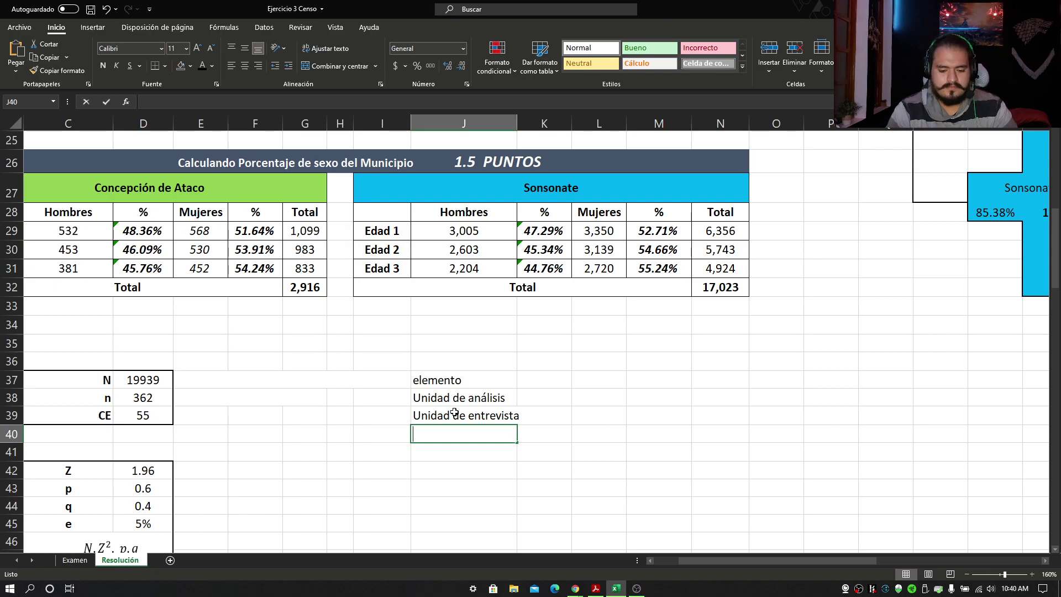
Continue the definitions list with the labels "Ámbito", "Perfil", "Población" and "Muestra" in cells J40 to J43.
type("Ámbito")
key("Return")
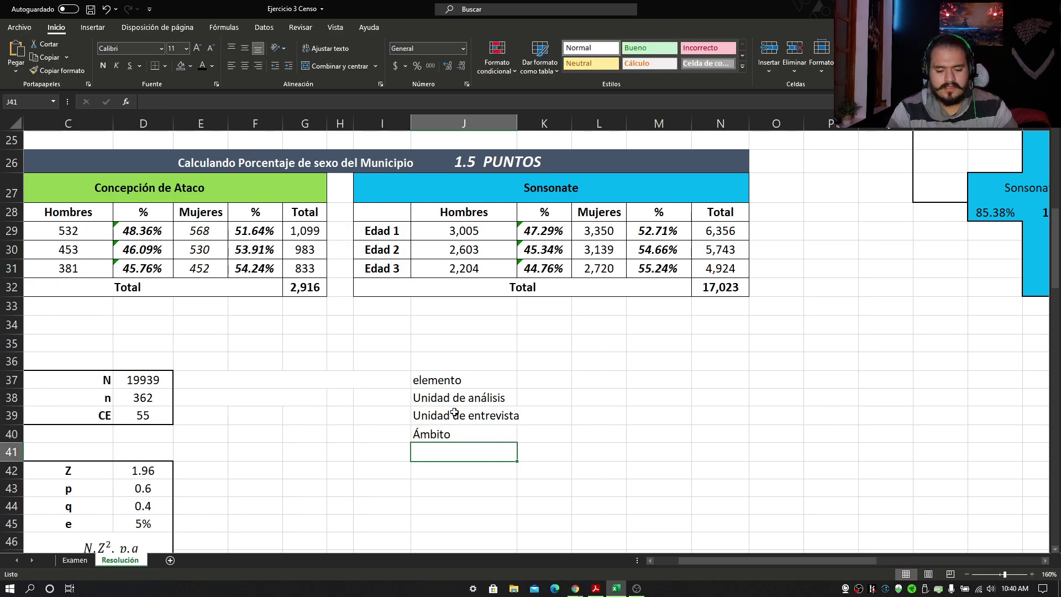
type("Perfil")
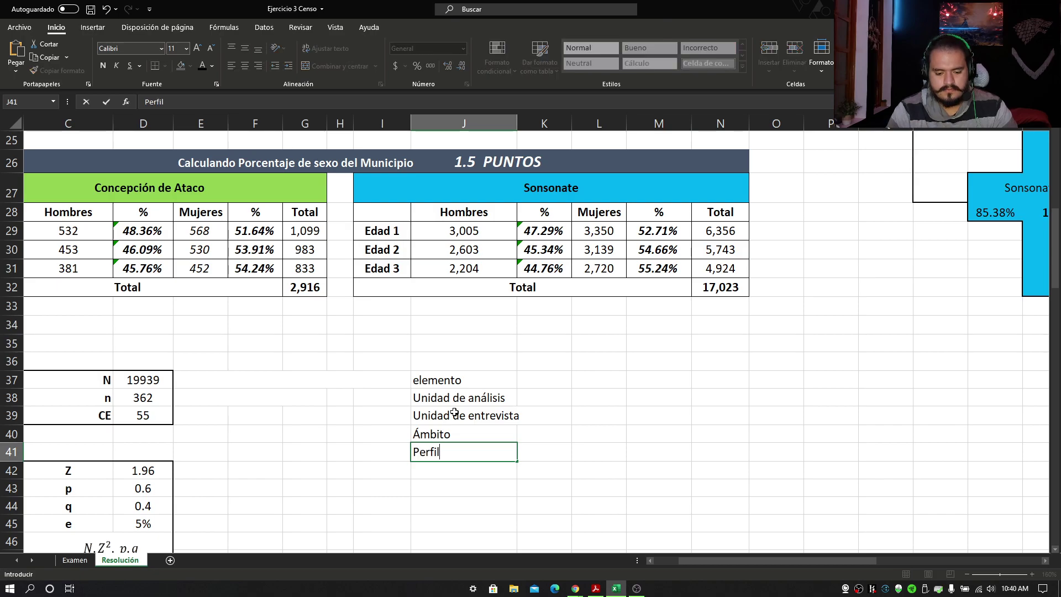
key("Return")
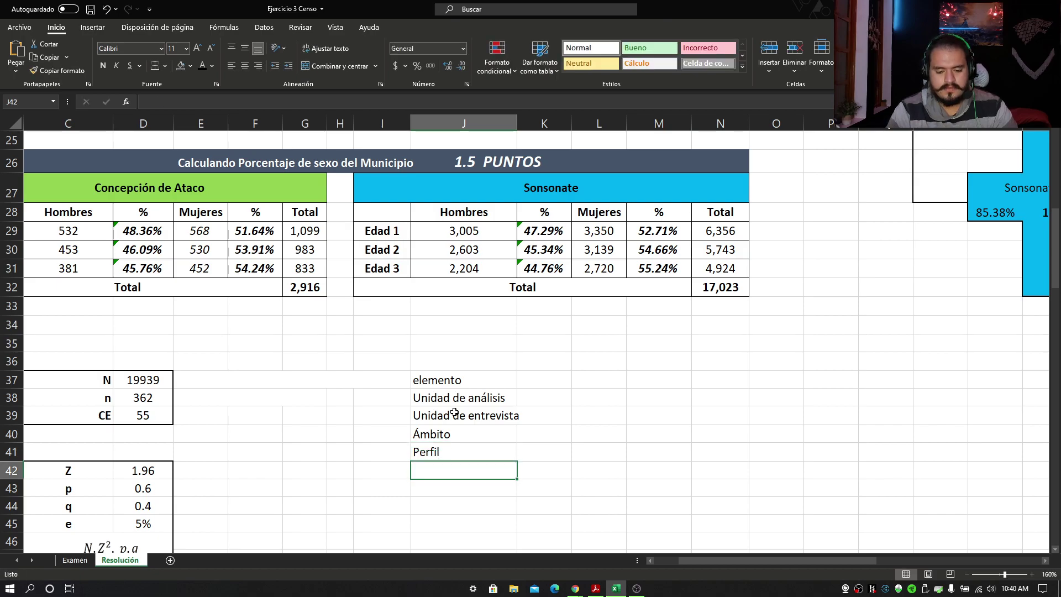
type("Población")
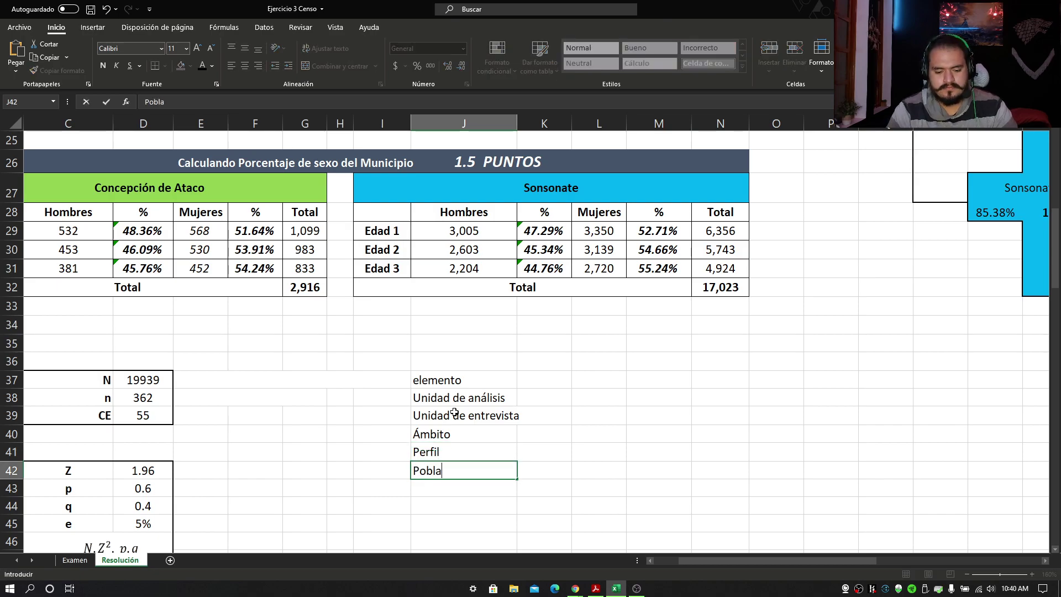
key("Return")
type("Muestra")
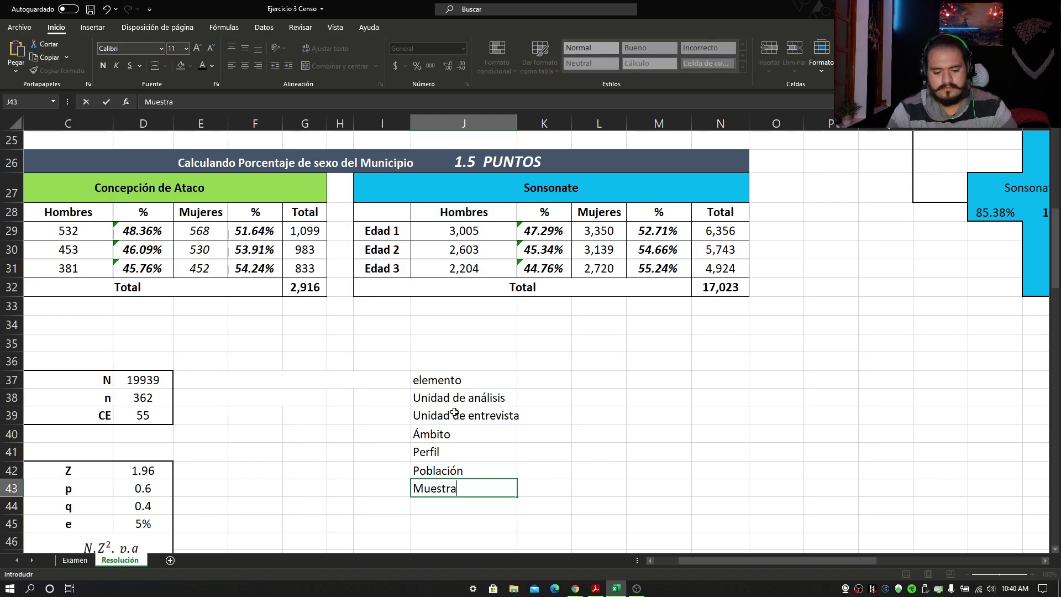
key("Return")
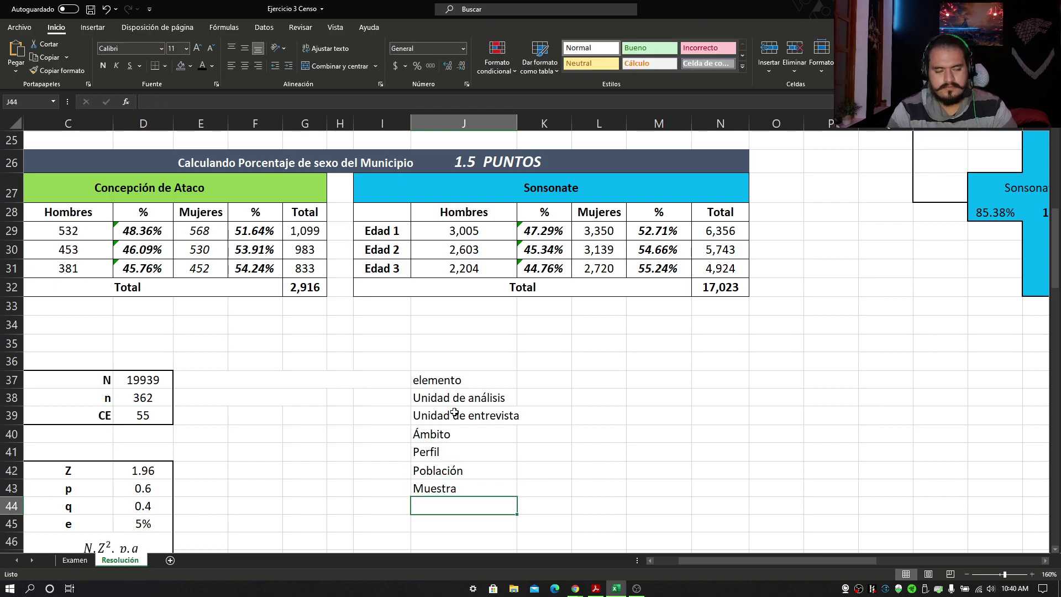
Enter the label "Coeficiente de elevación" in cell J44, below "Muestra".
type("C")
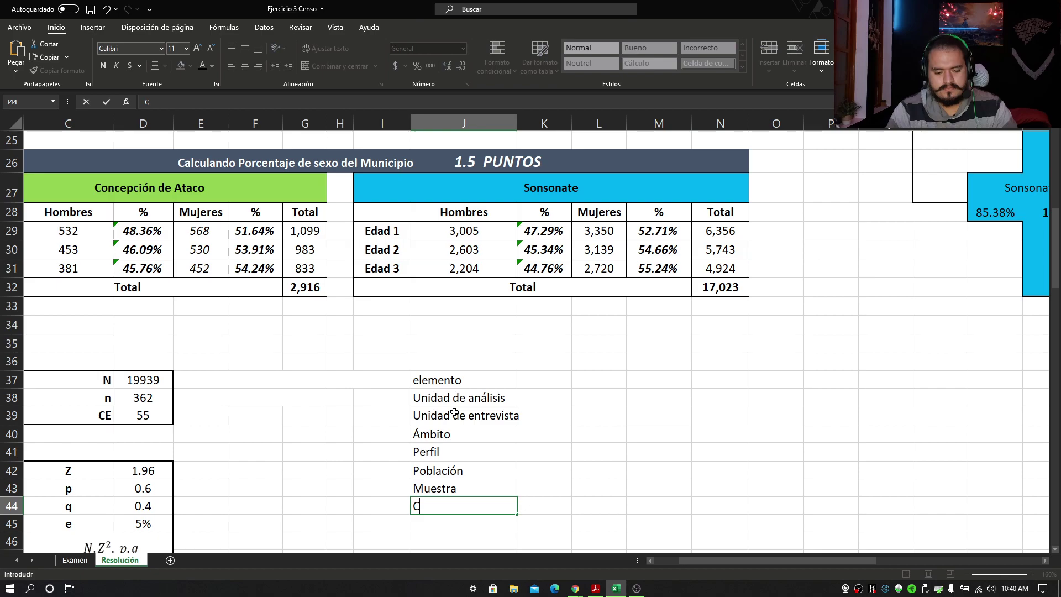
type("oeficiente de elve")
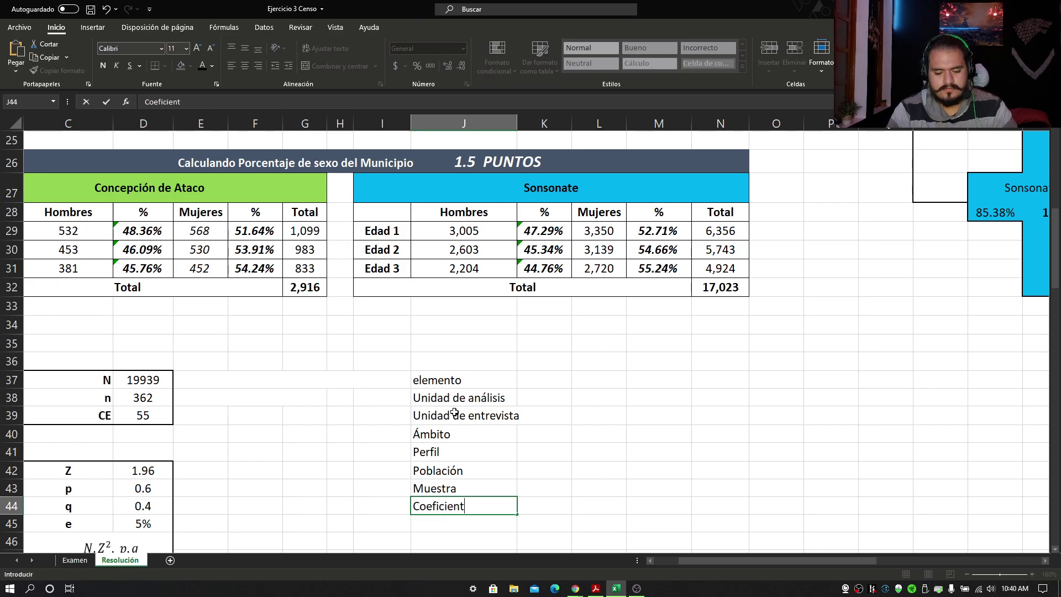
key("BackSpace")
key("BackSpace")
type("evación")
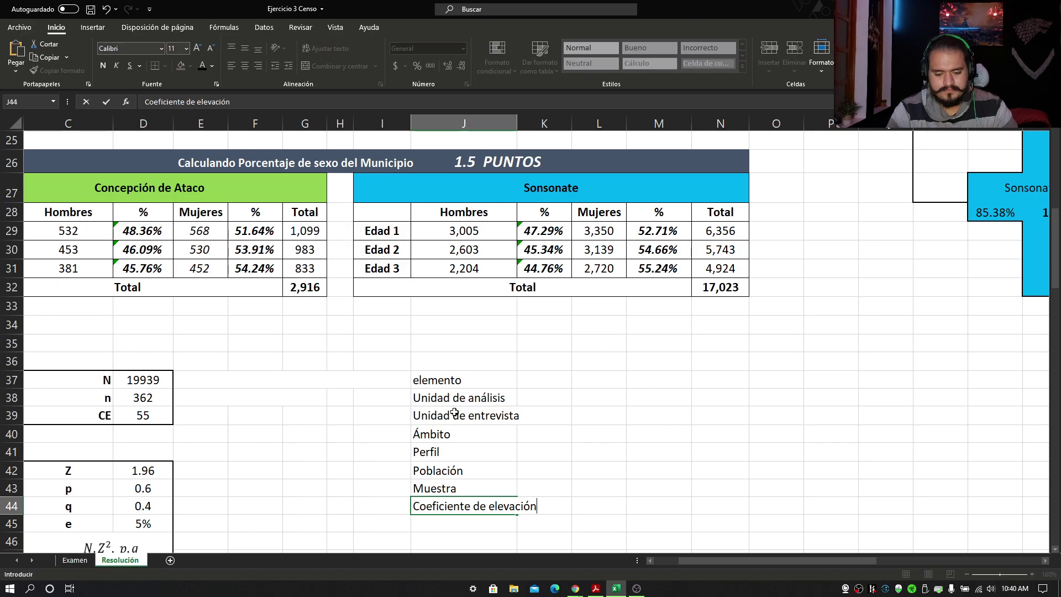
key("Return")
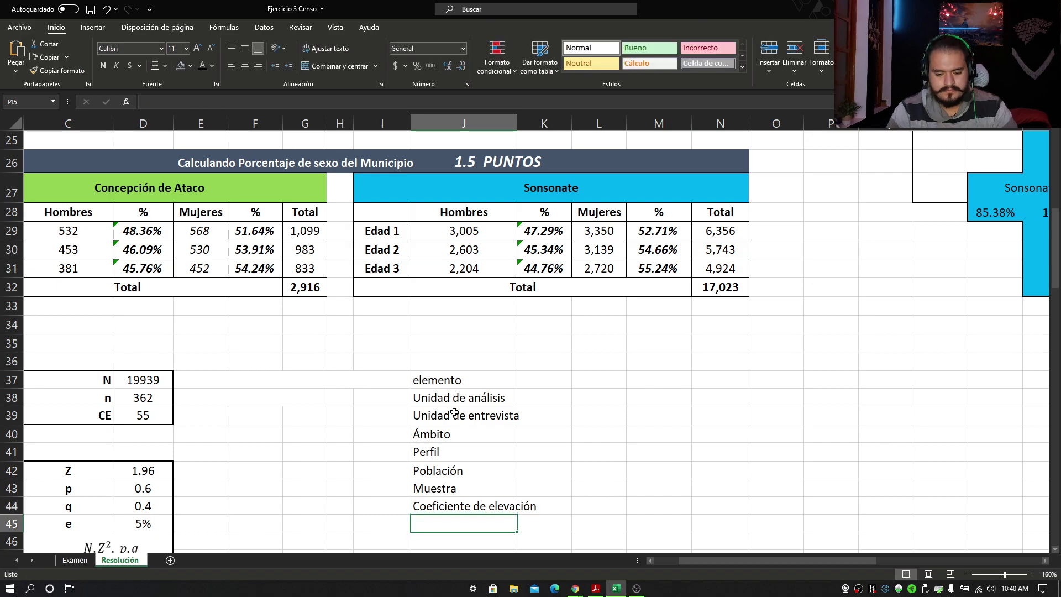
Enter the labels "DP" in J45 and "DM" in J46, and widen column J to hold the longest label.
type("D")
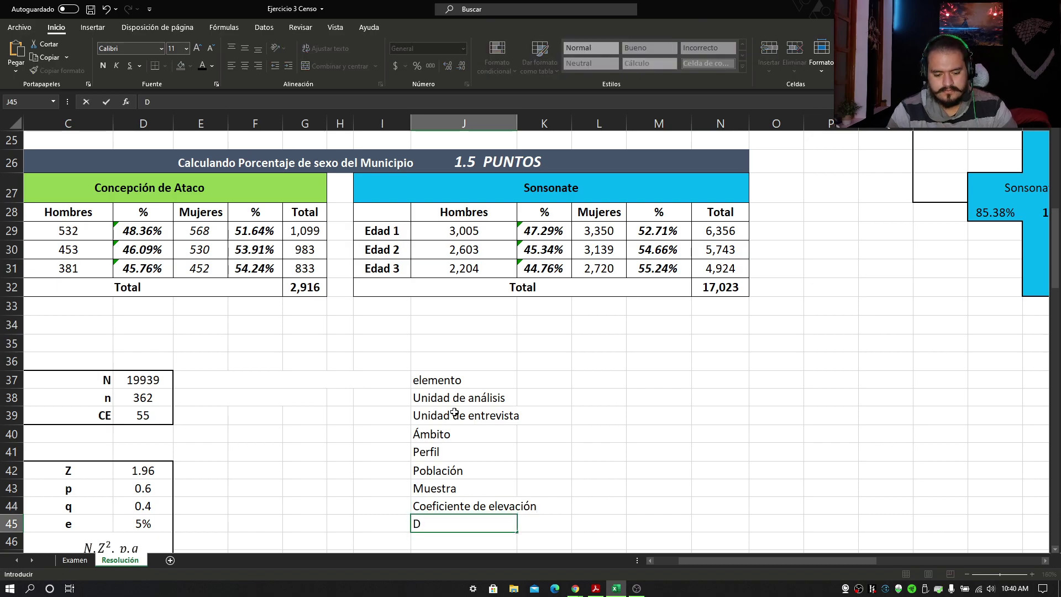
type("P")
key("Return")
type("D")
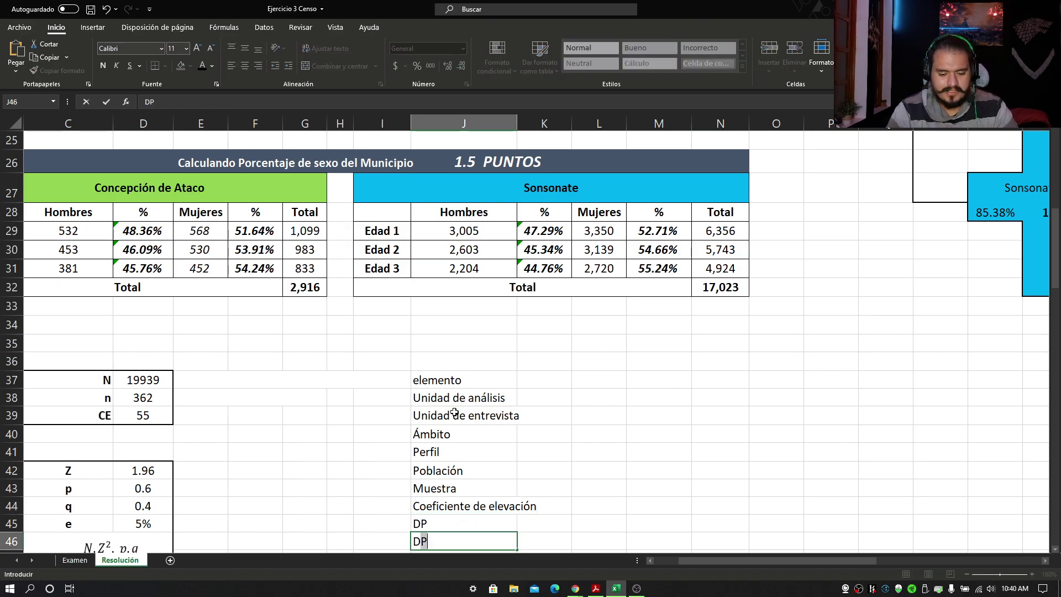
type("M")
key("Return")
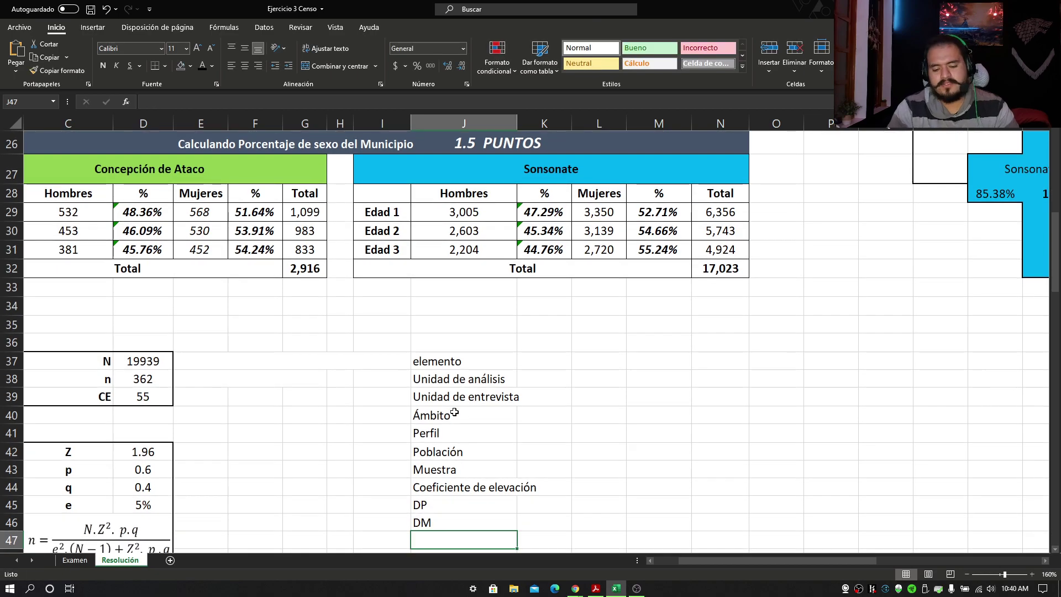
left_click_drag(469, 500, 475, 522)
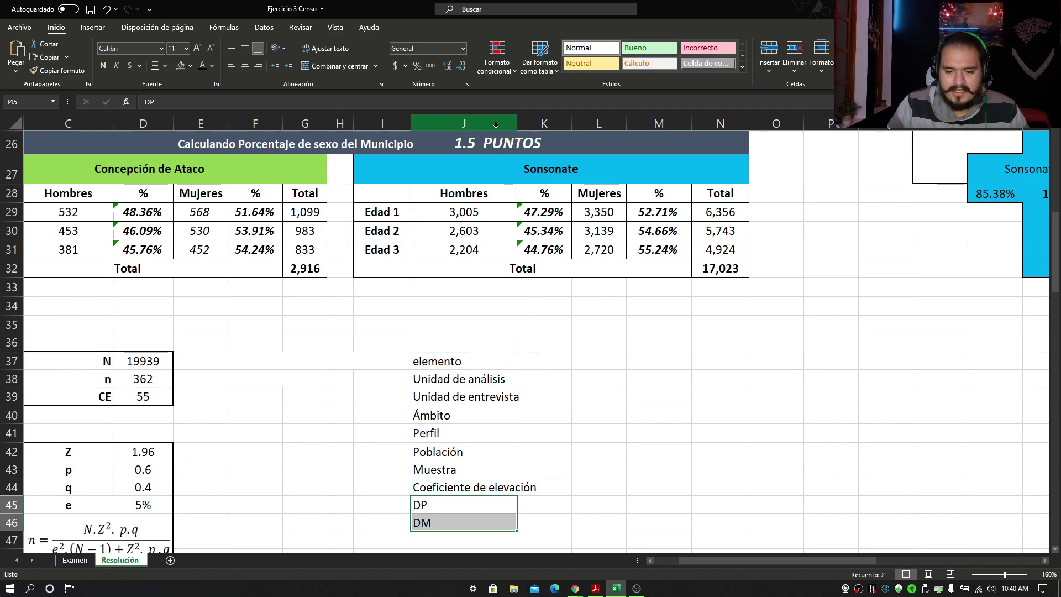
left_click_drag(517, 120, 555, 121)
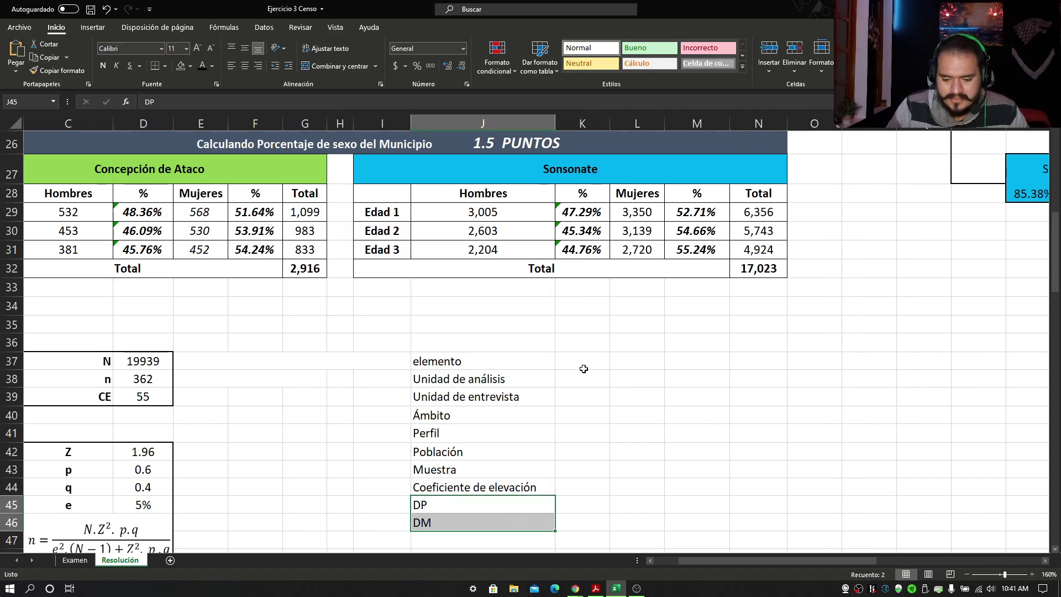
Check the case text on the Examen sheet and enter "Determinar los gustos y preferencias turísticas de los consumidores locales" in K37 of Resolución.
left_click(75, 561)
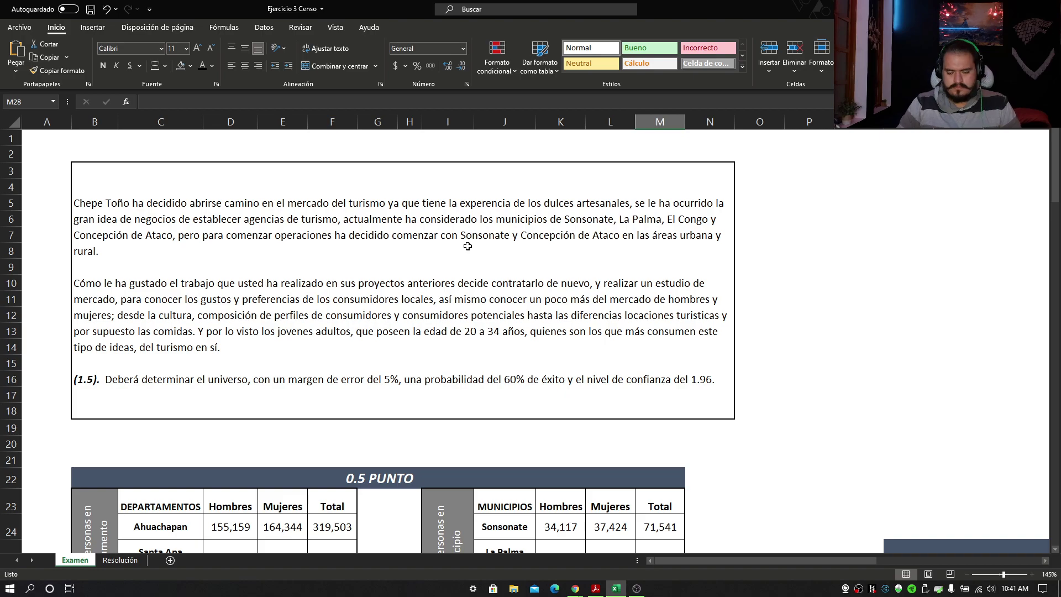
left_click(120, 560)
left_click(582, 362)
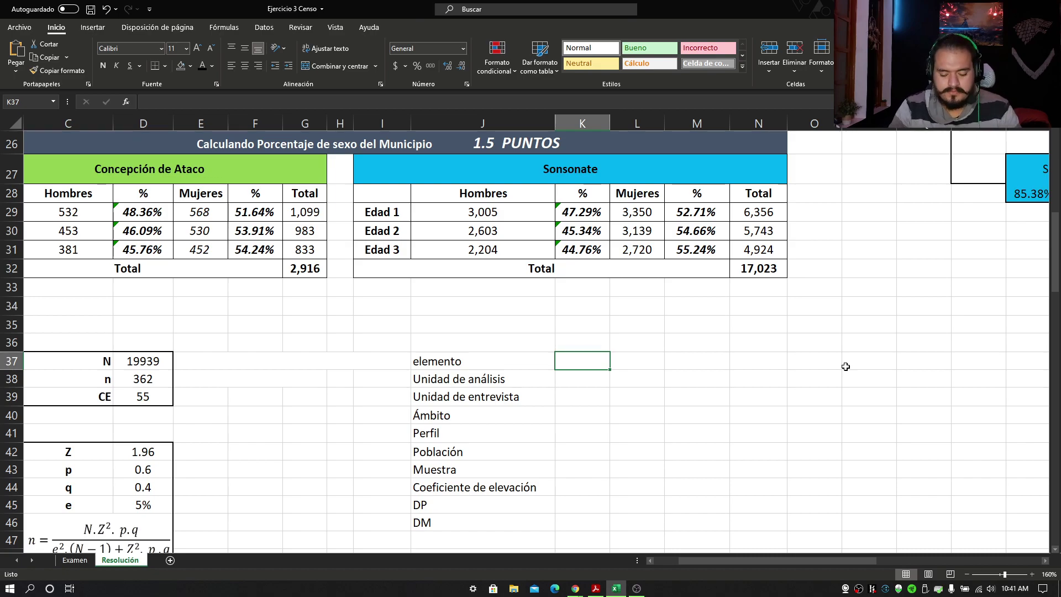
type("Determina")
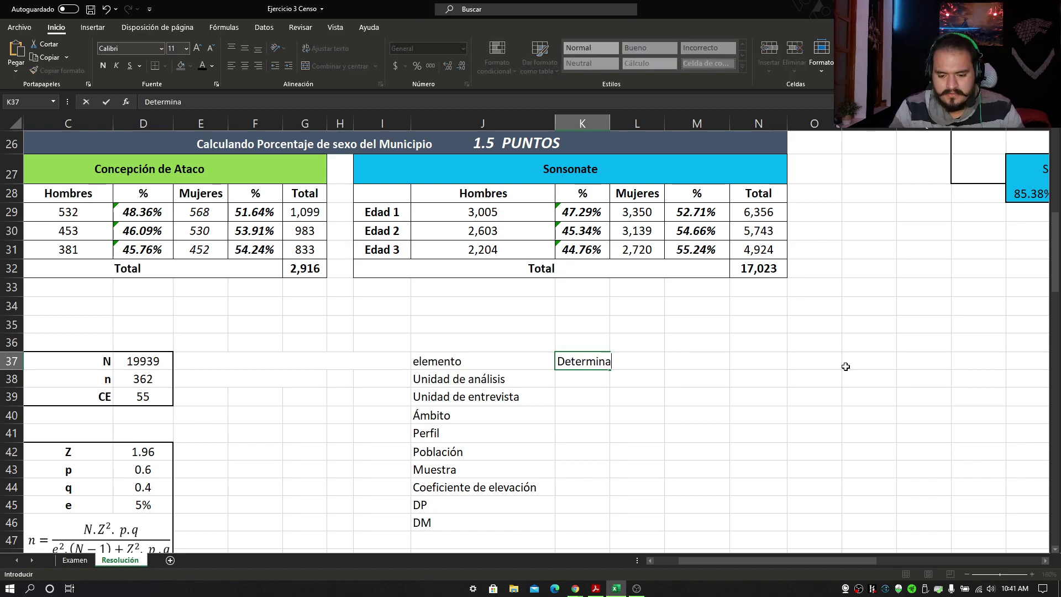
type("r los")
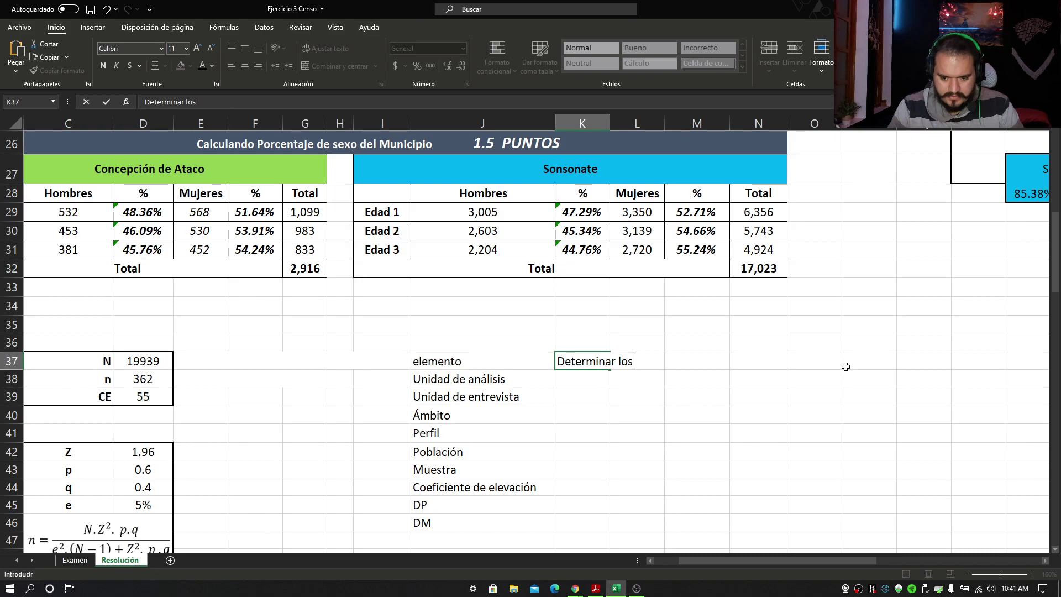
type(" gust")
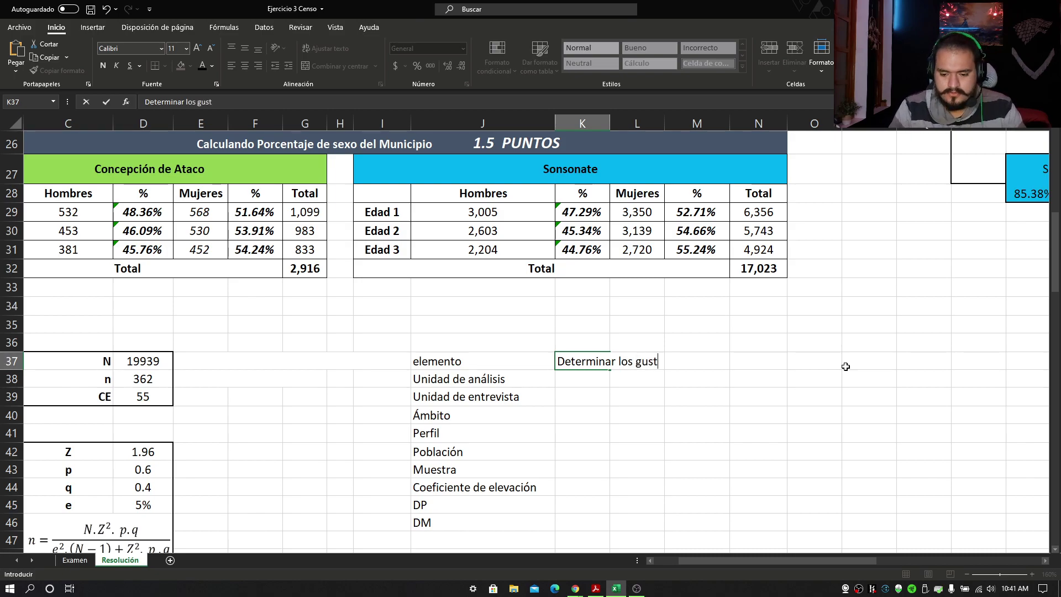
type("os y prefer")
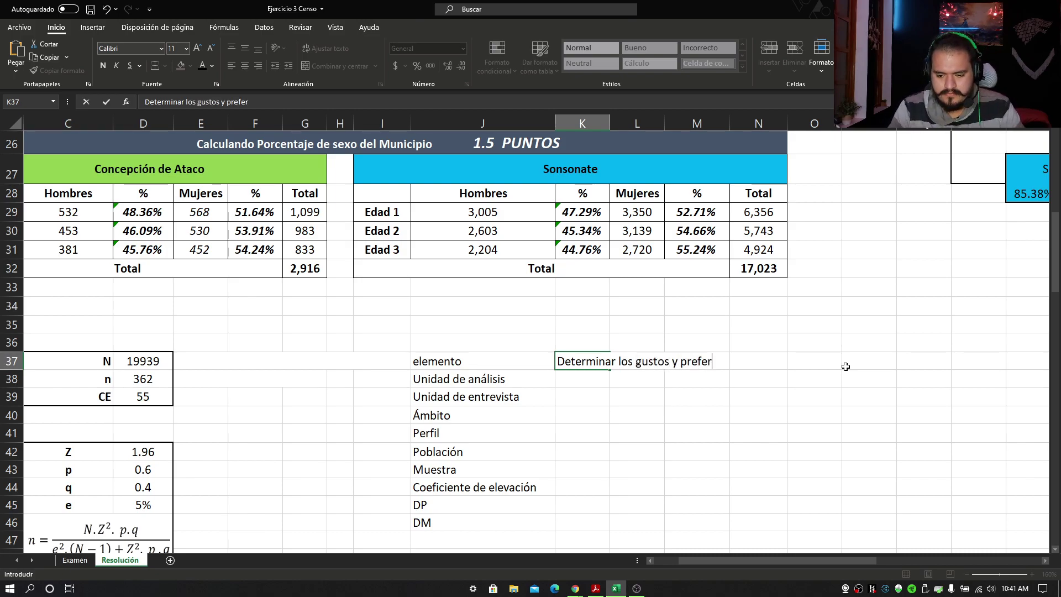
type("encias tu")
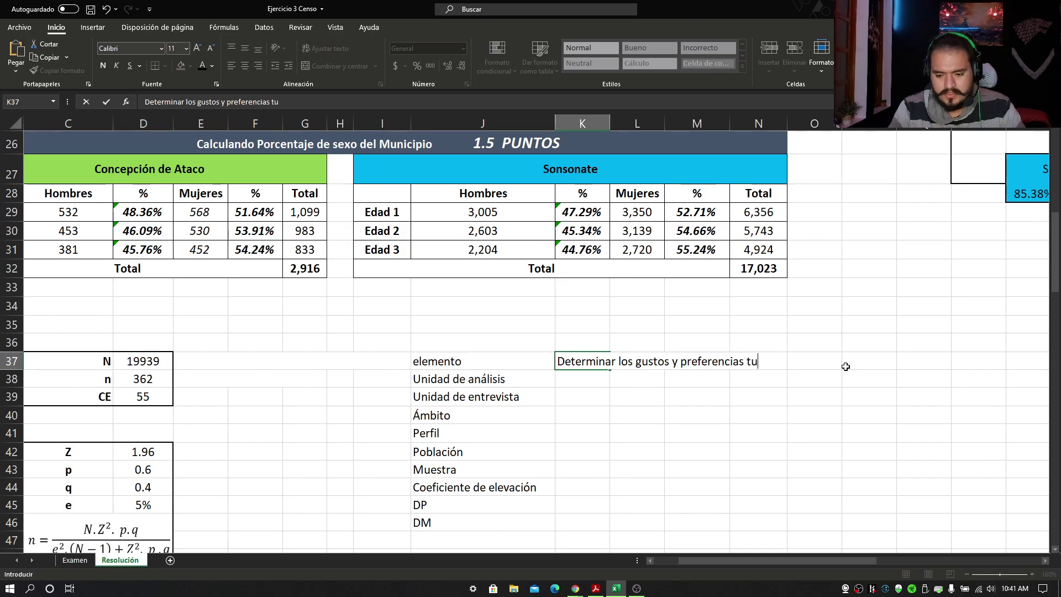
type("rísticas d")
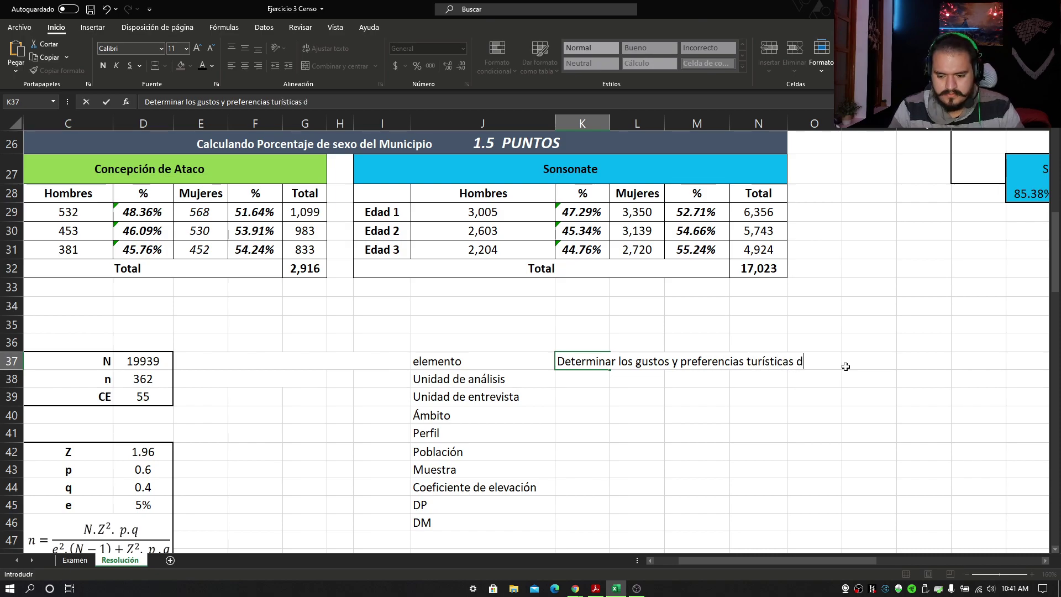
type("e los consumid")
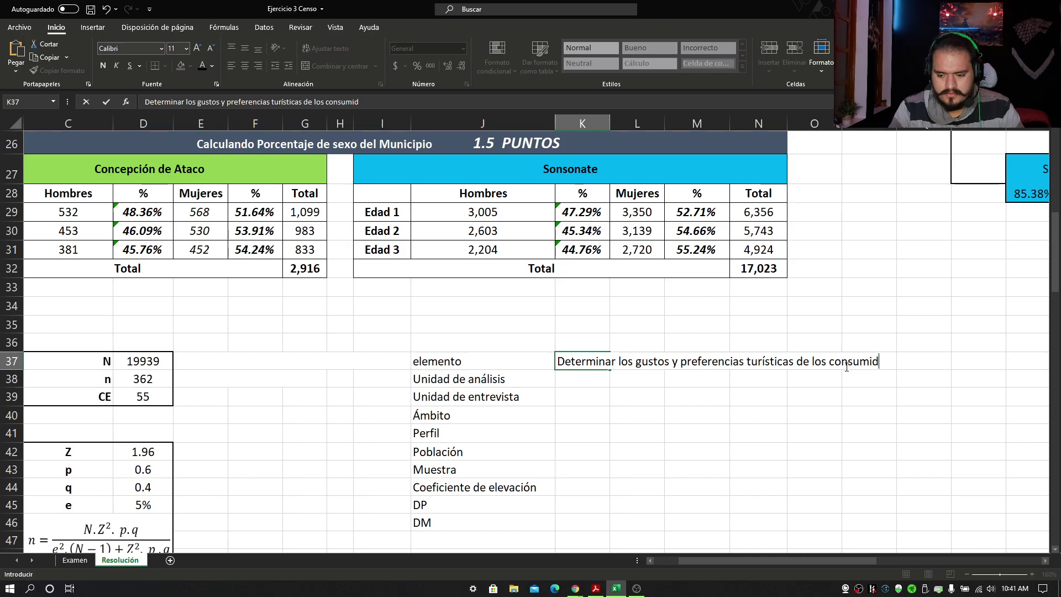
type("ores locales")
key("Return")
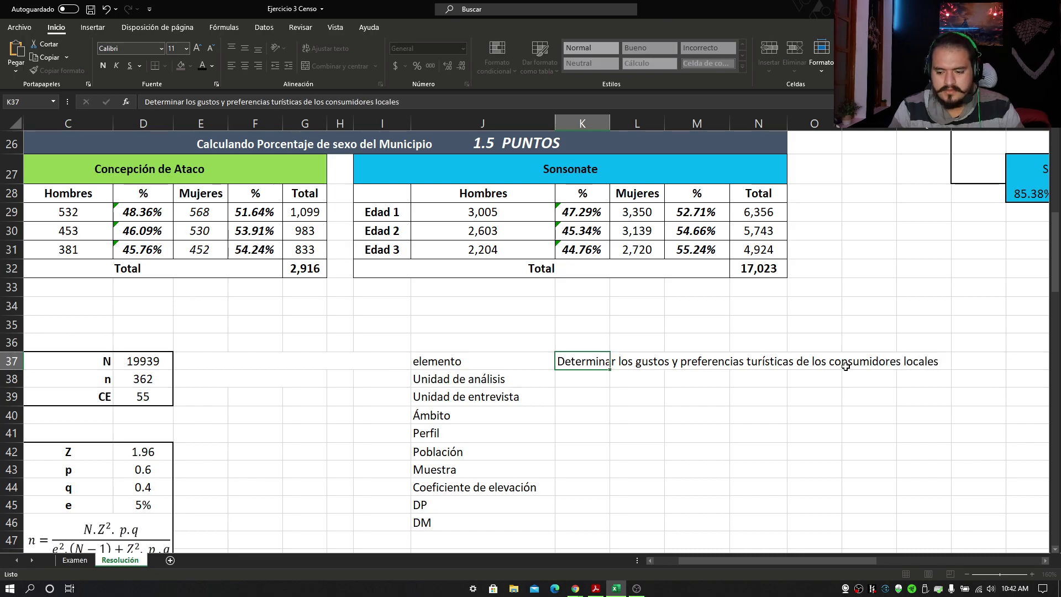
Review the case text on the Examen sheet and enter "Consumidores locales" in K38 of Resolución, beside "Unidad de análisis".
left_click(592, 361)
left_click(594, 379)
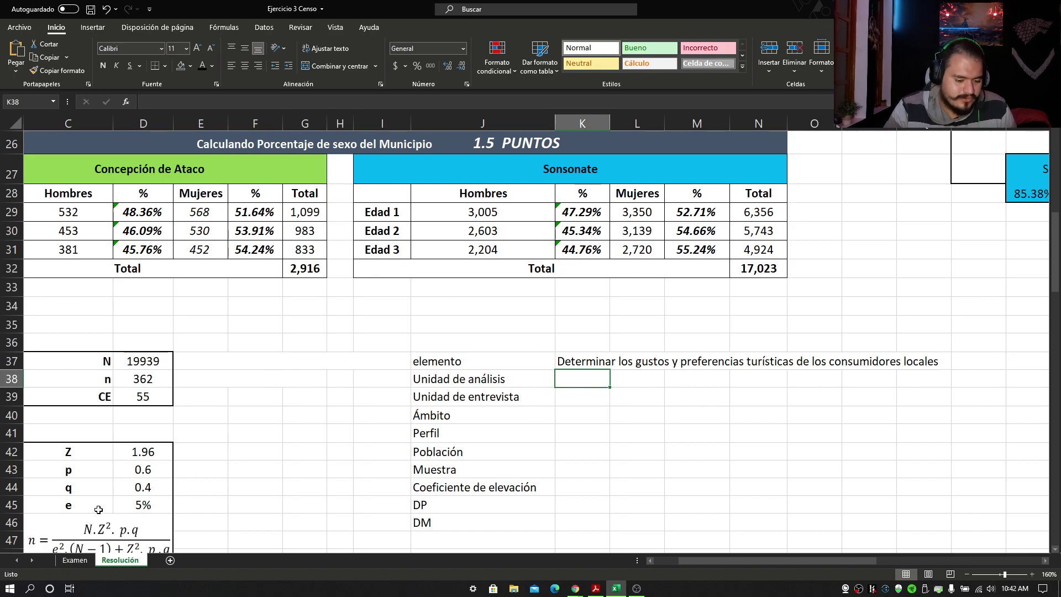
left_click(73, 560)
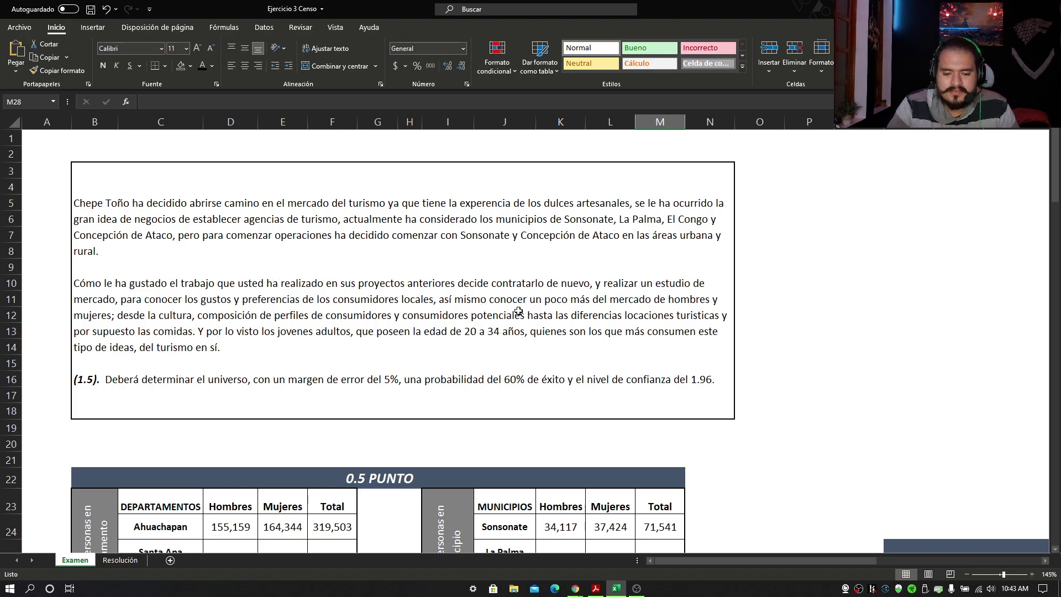
left_click(127, 560)
left_click_drag(446, 380, 580, 389)
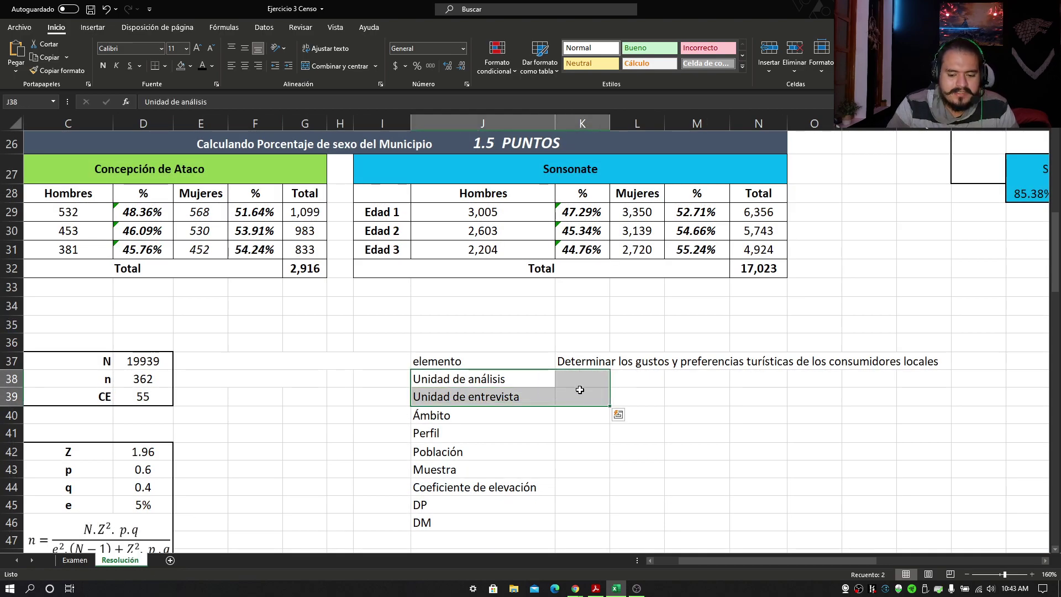
left_click(577, 381)
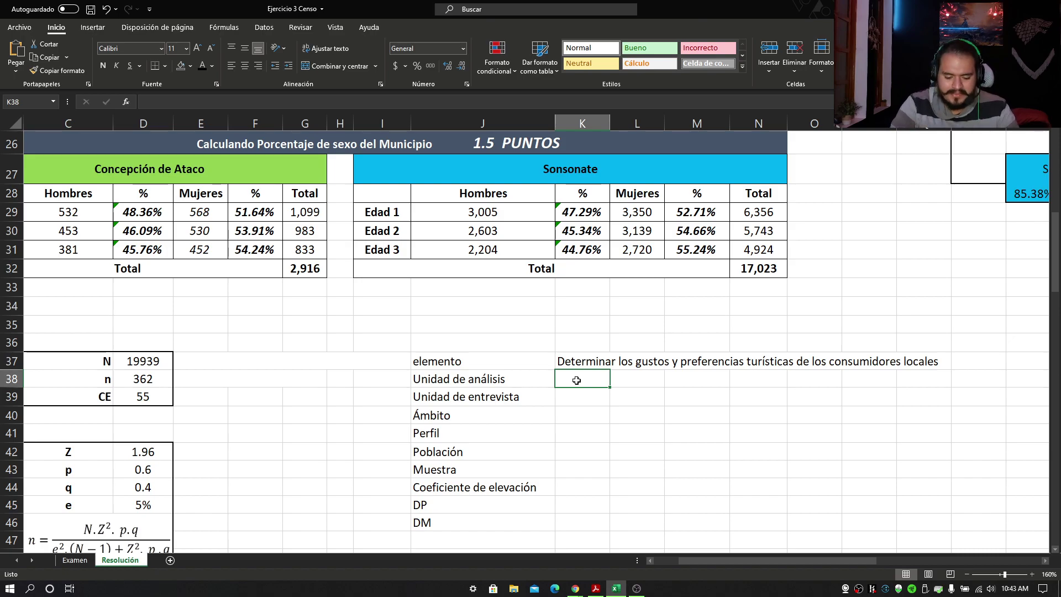
type("Consu")
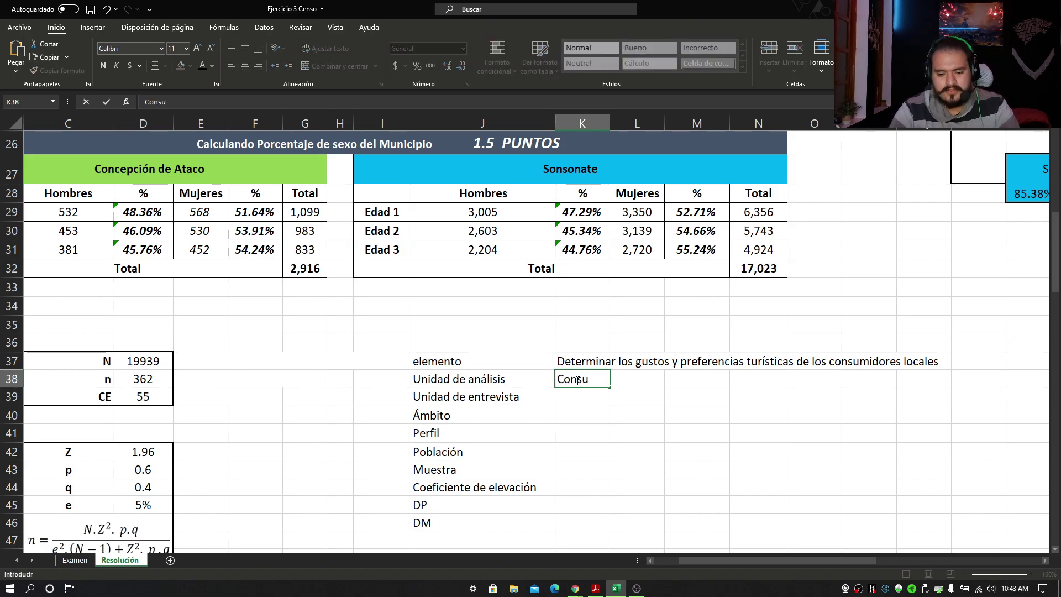
type("midores lo")
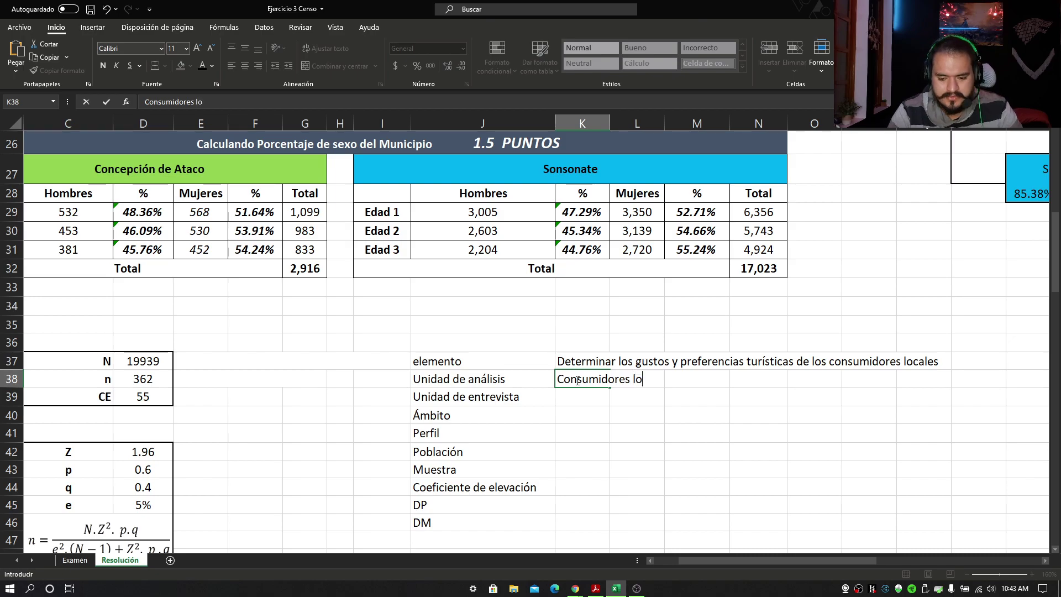
type("cales")
key("Return")
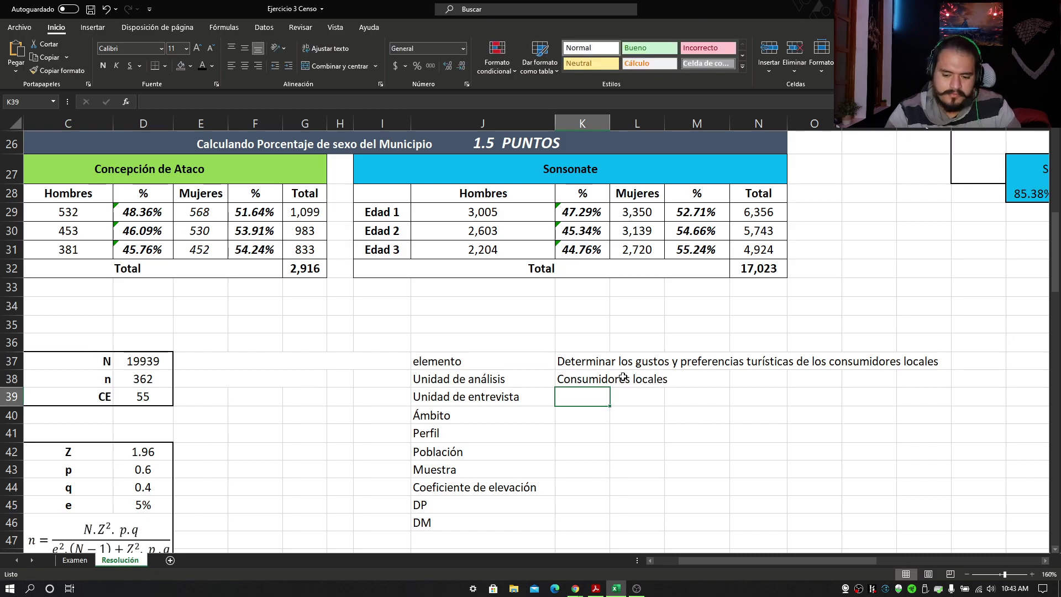
Extend the K38 entry to "Consumidores locales / Turístas locales" and repeat it in K39 for "Unidad de entrevista" with a reference to K38.
key("Up")
key("Right")
left_click(593, 381)
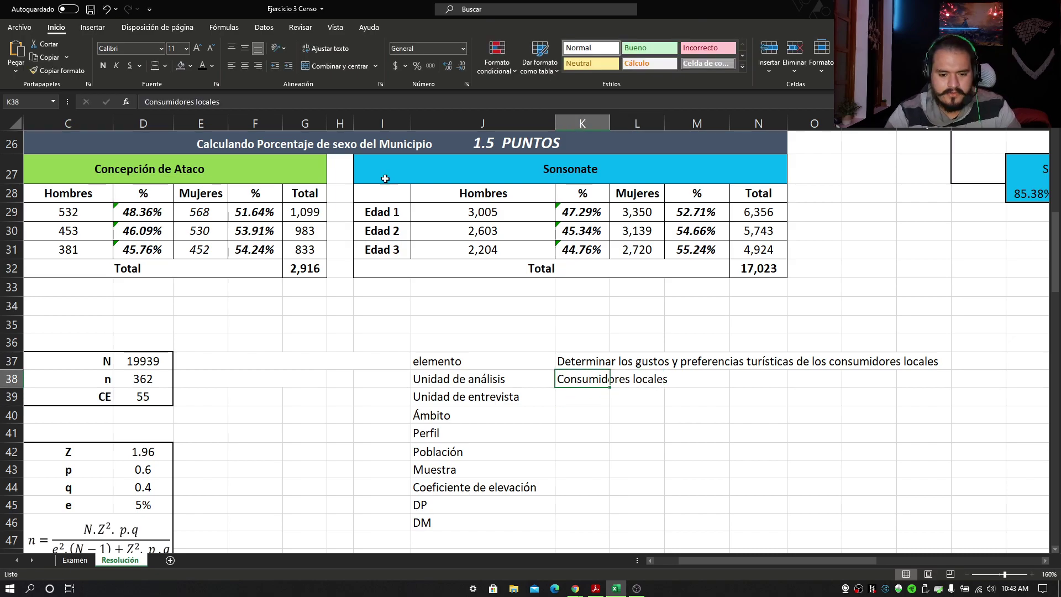
left_click(310, 105)
type("/")
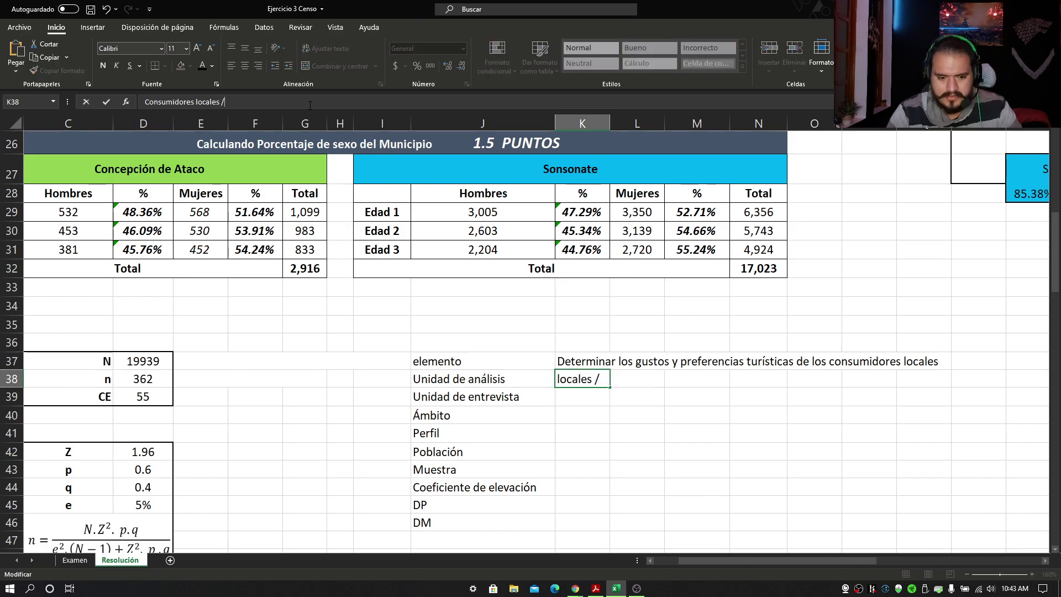
type(" Turística")
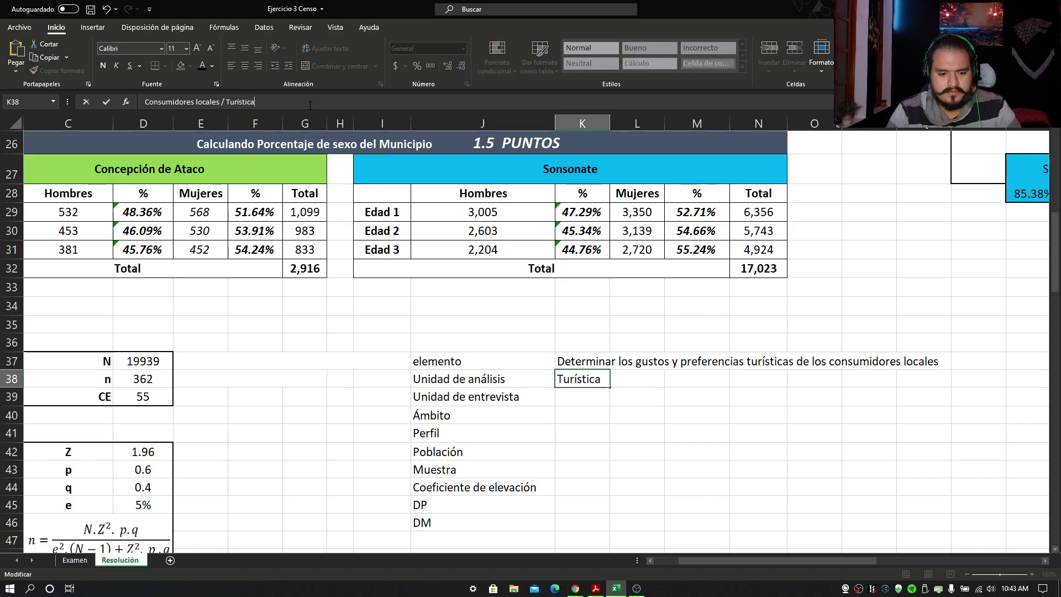
key("BackSpace")
key("BackSpace")
type("as locales")
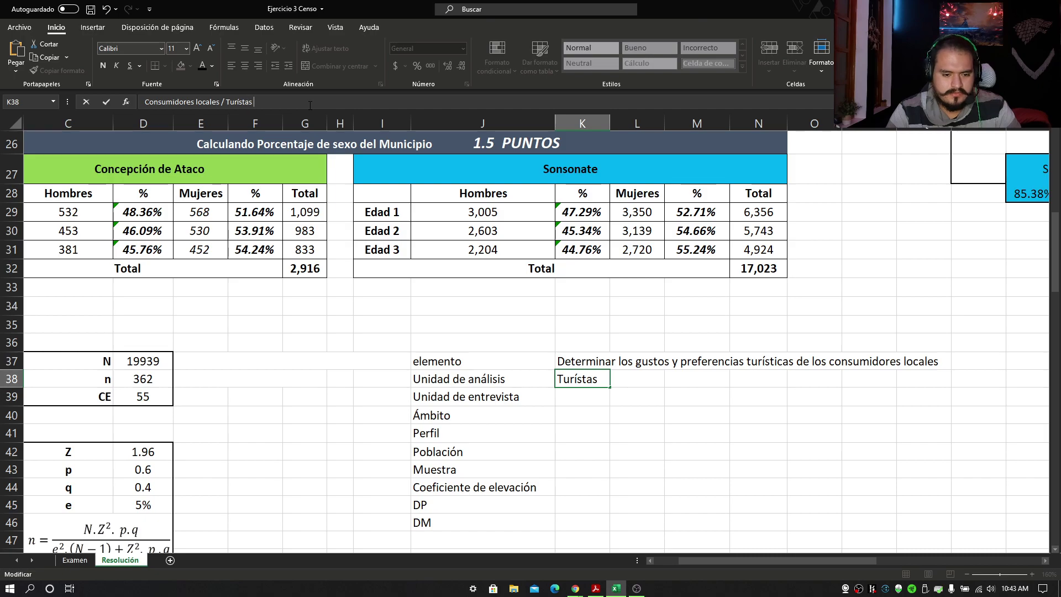
key("Return")
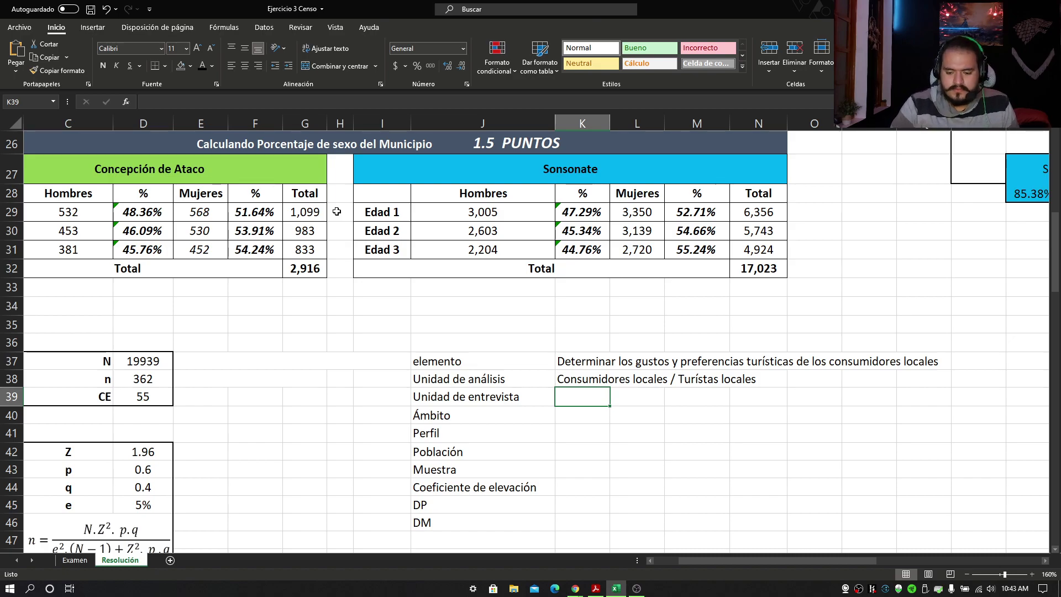
type("=")
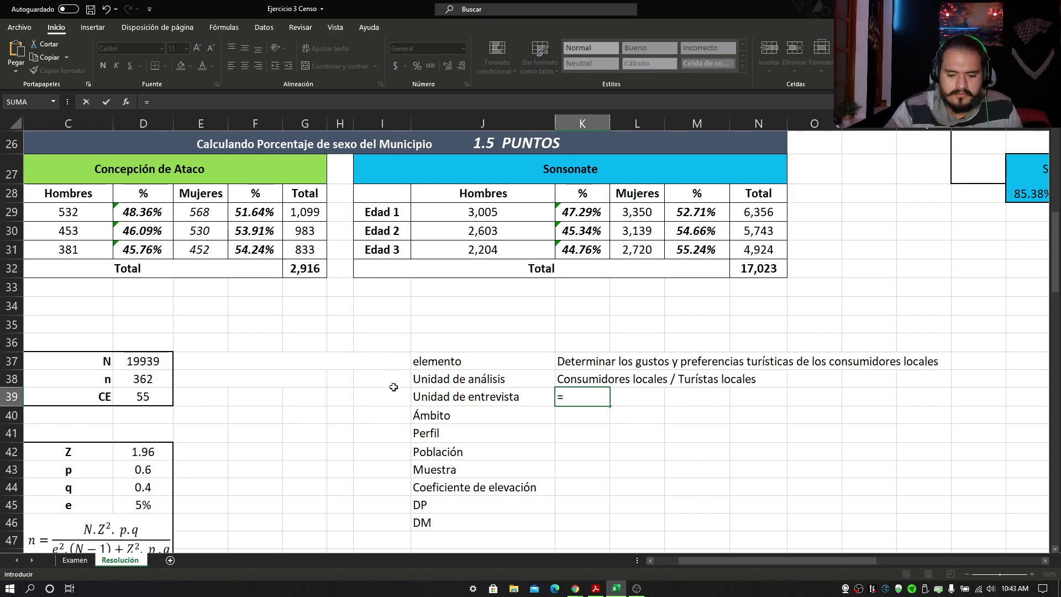
left_click(563, 378)
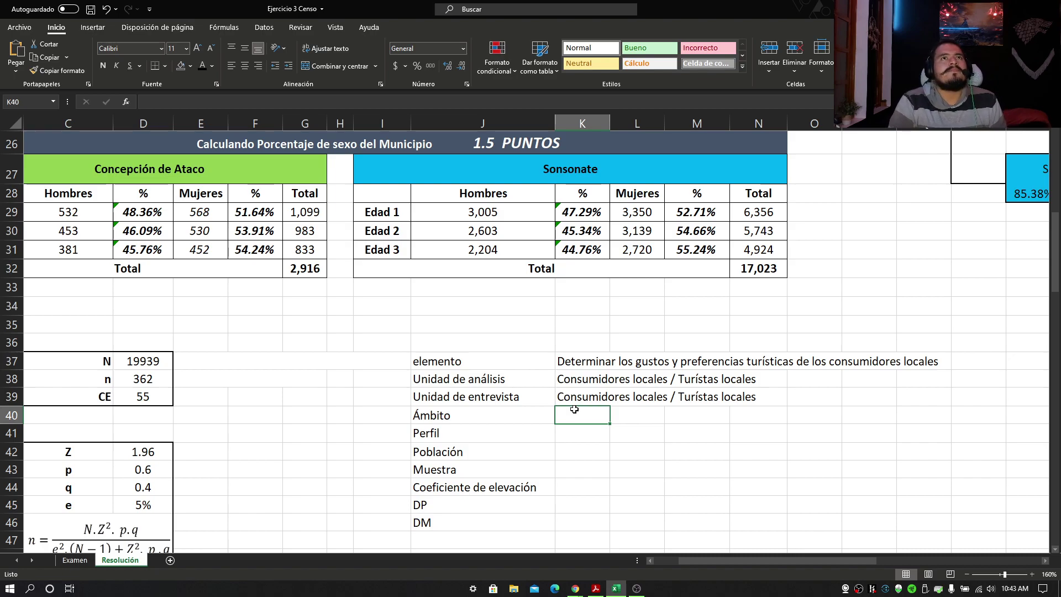
Enter "Municipios de Concepción de Ataco y Sonsonate" in K40 as the "Ámbito" definition.
type("Mun")
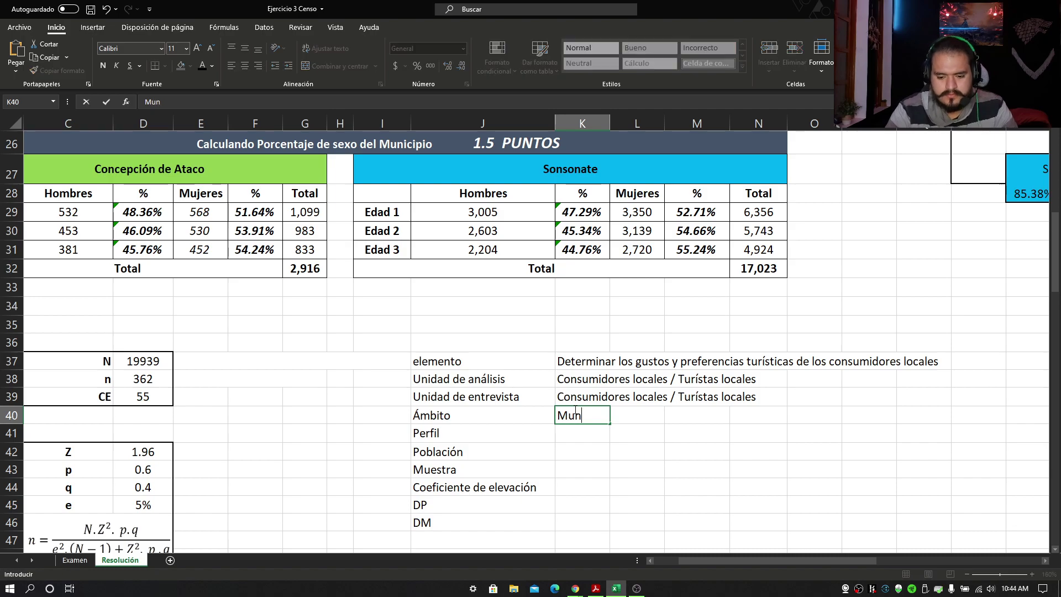
type("icipios de Co")
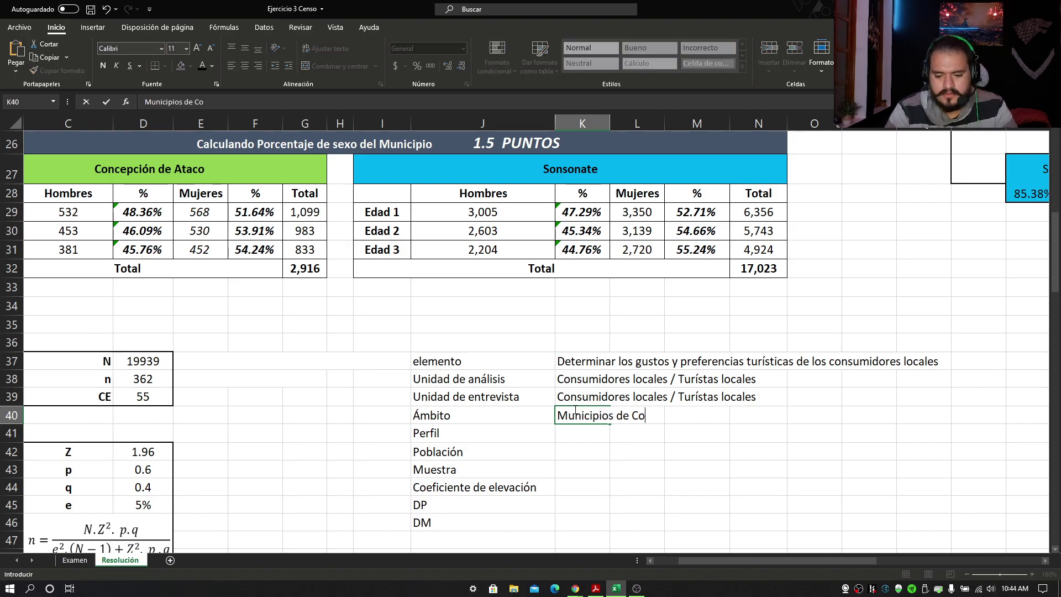
type("ncepción de")
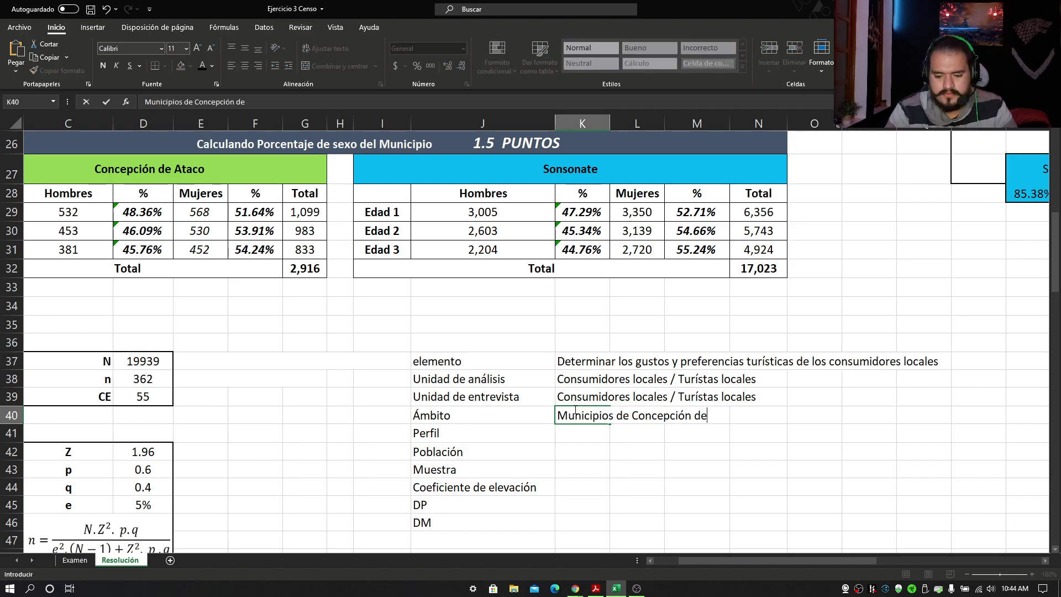
type(" Ataco y so")
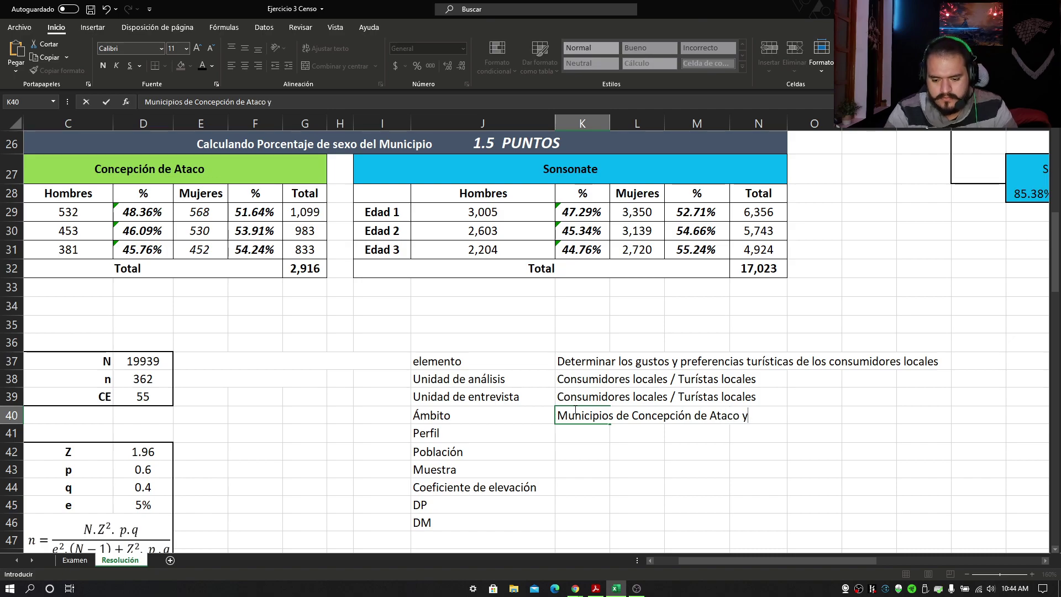
key("BackSpace")
key("BackSpace")
type("So")
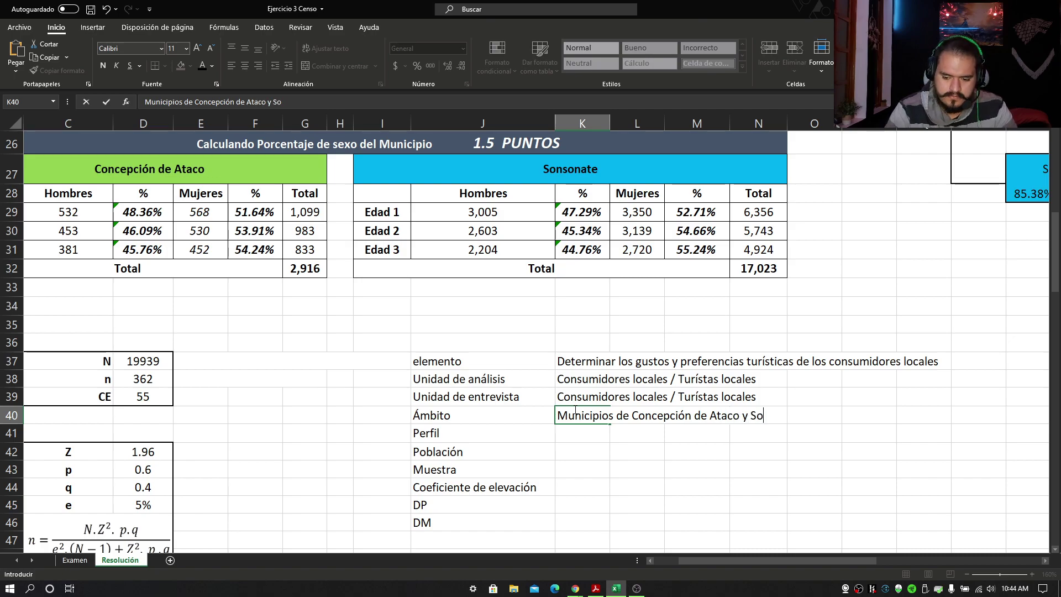
type("nsonate")
key("Return")
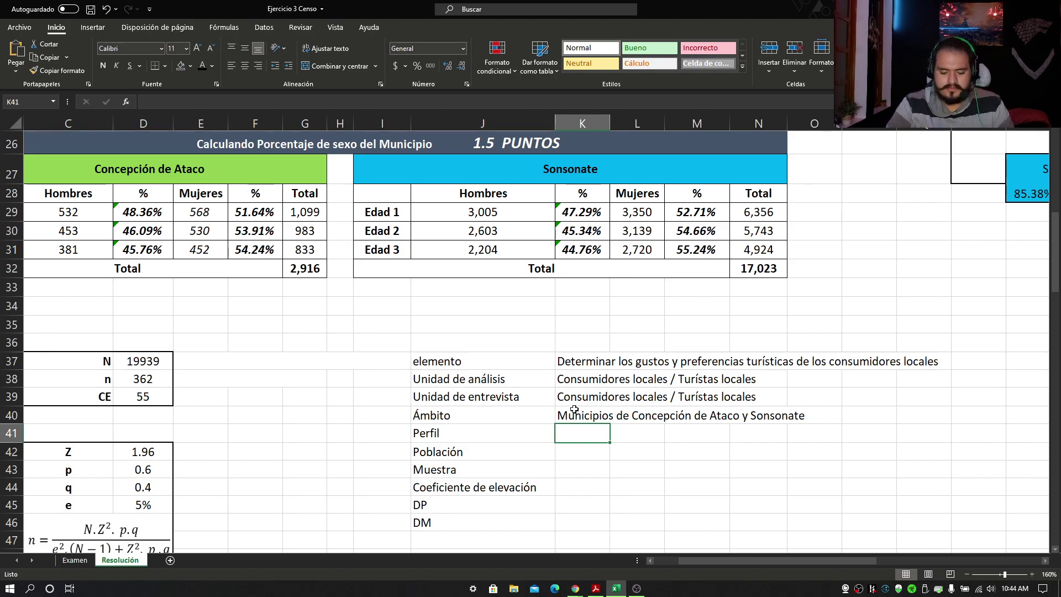
Write "Turístas locales de la edad de 20 a 34 años que residen en los municipios de C. A y Sonso" in K41 for "Perfil".
type("Turít")
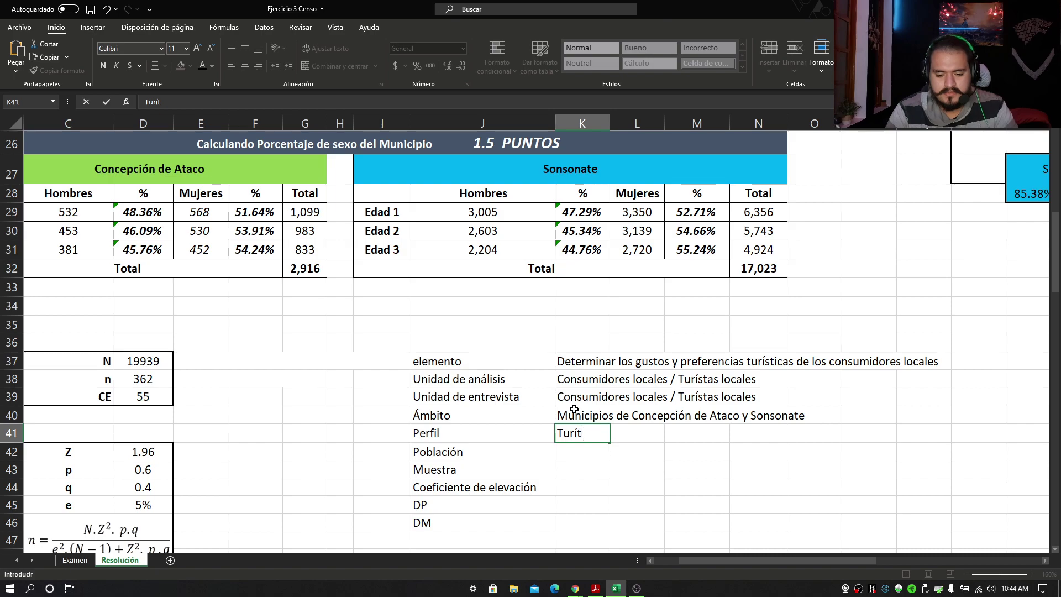
key("BackSpace")
type("stas loc")
key("BackSpace")
type("locales")
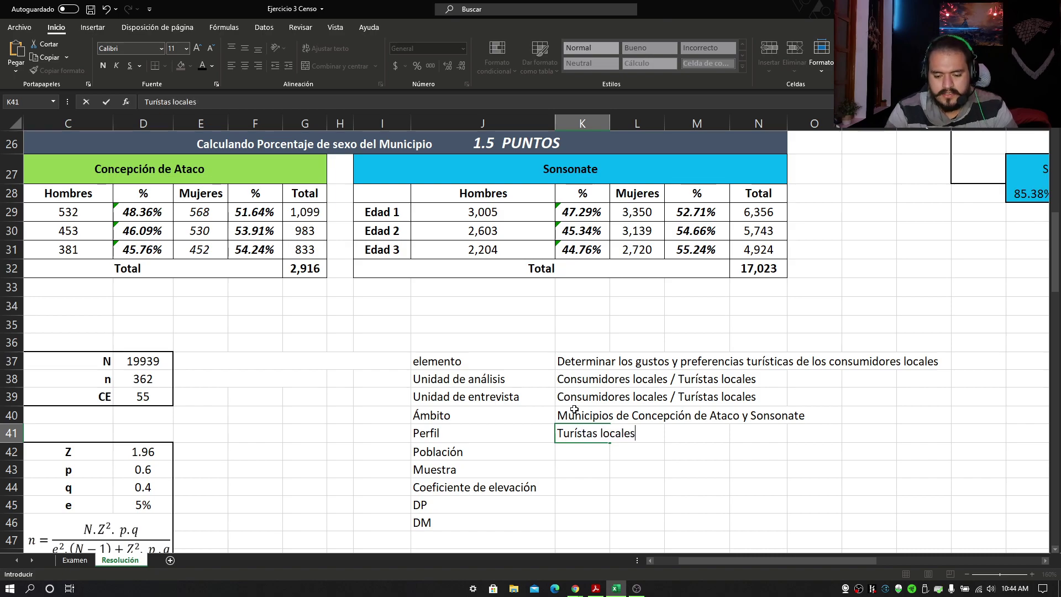
type(" de la edad")
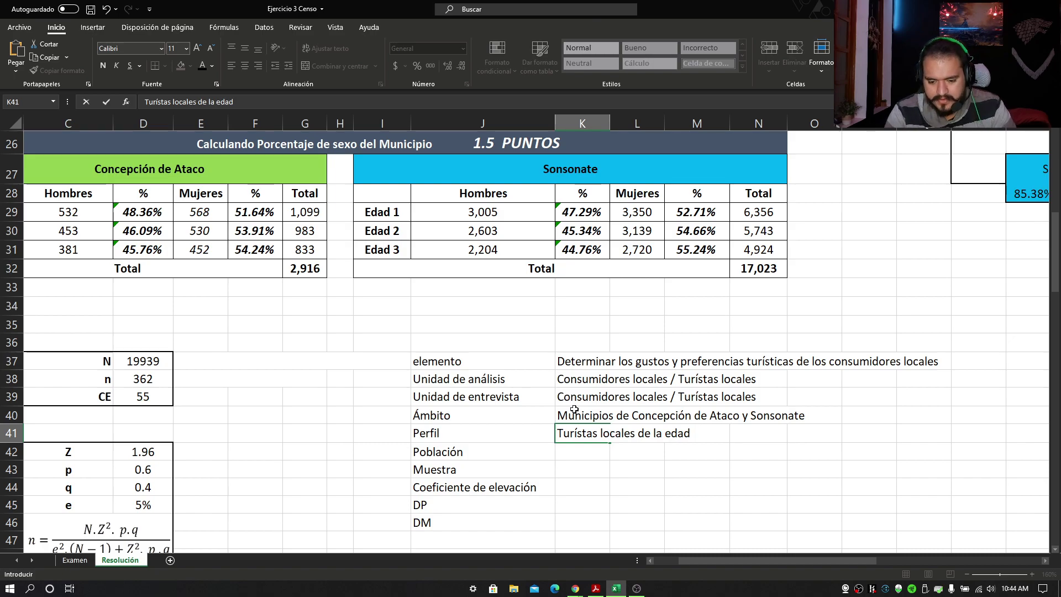
type(" de 20 a")
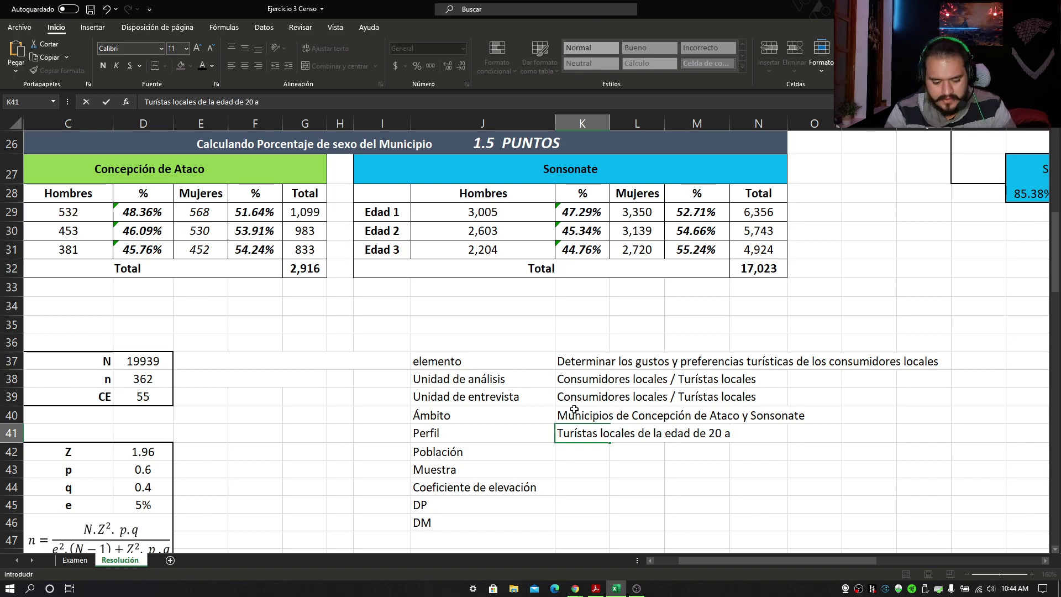
type(" 34")
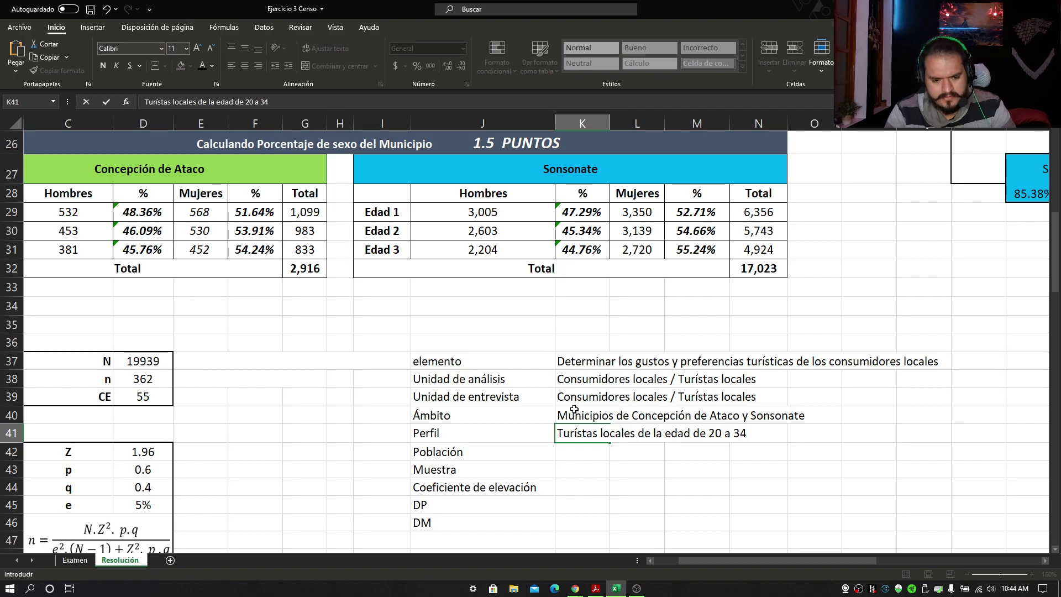
type(" años")
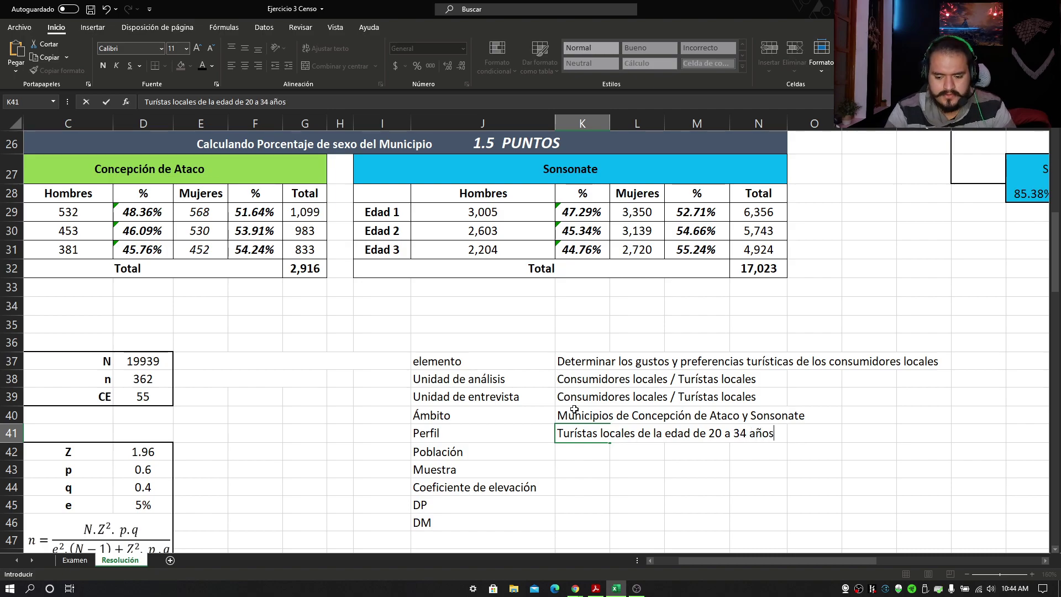
type(" que residen e")
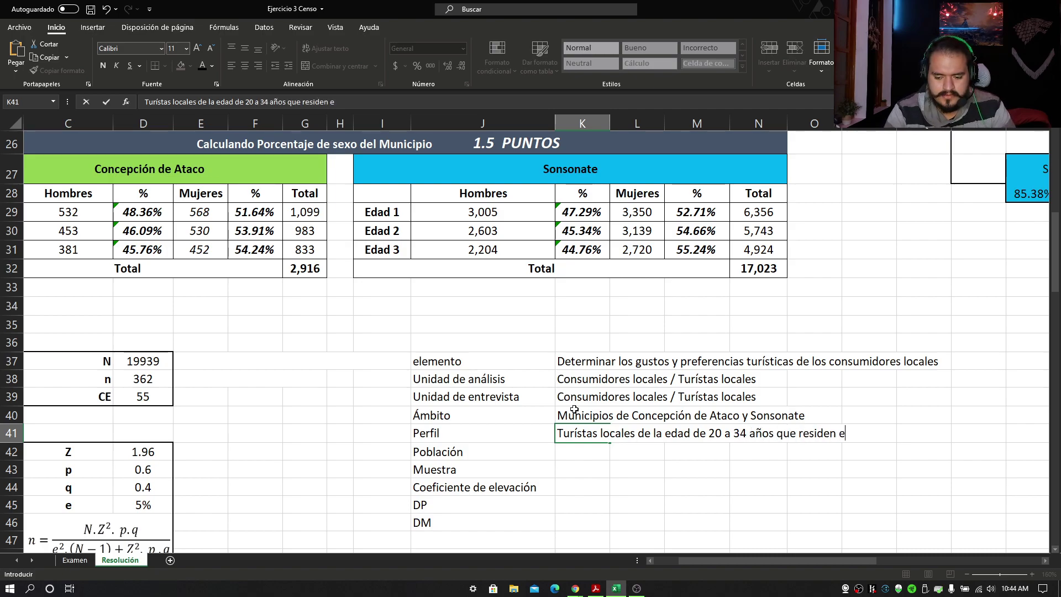
type("n los municipi")
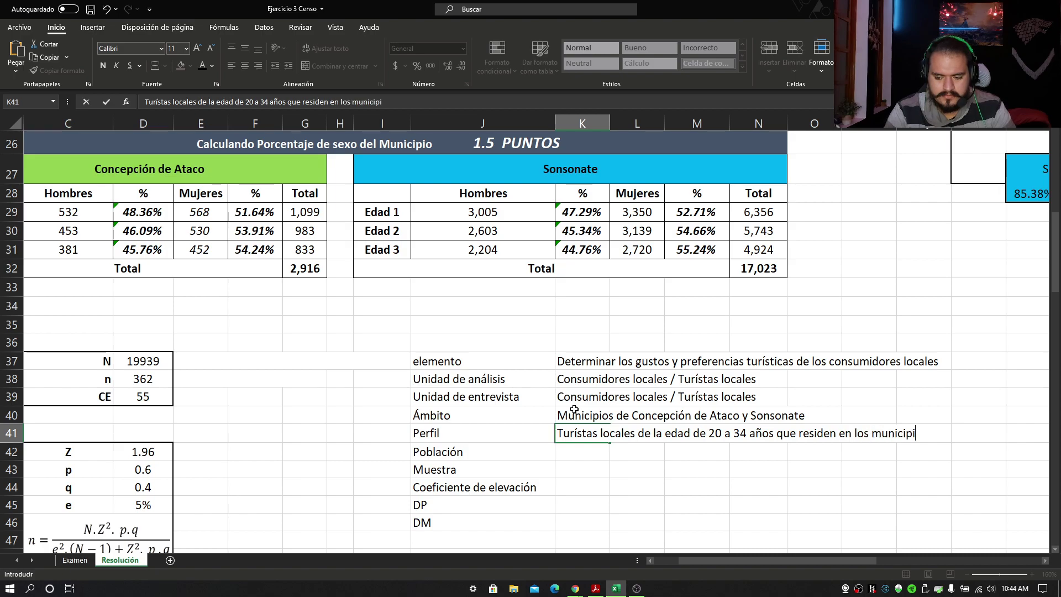
type("os de C. A")
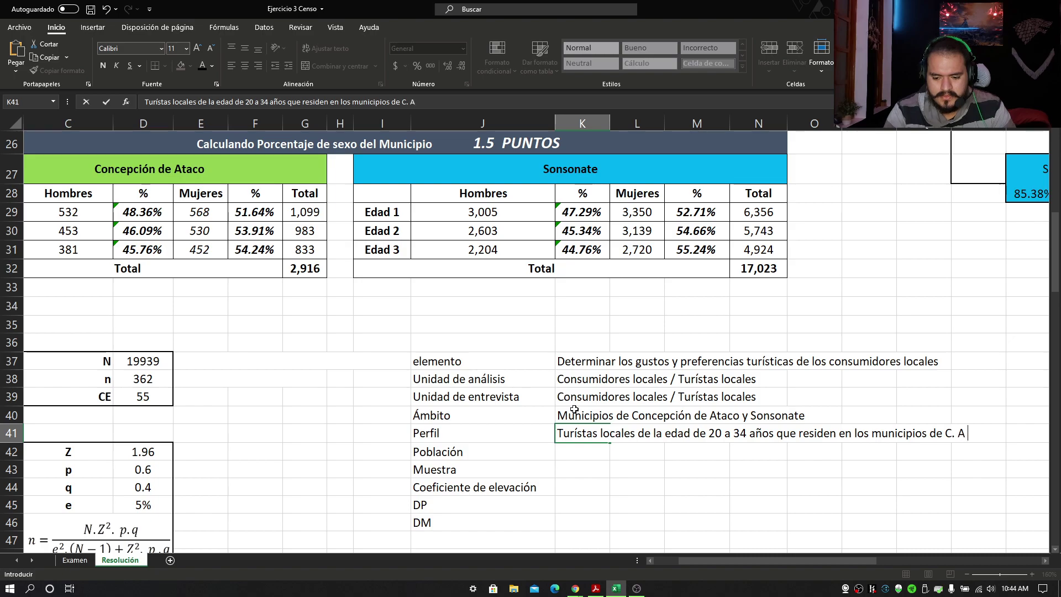
type(" y Sonso")
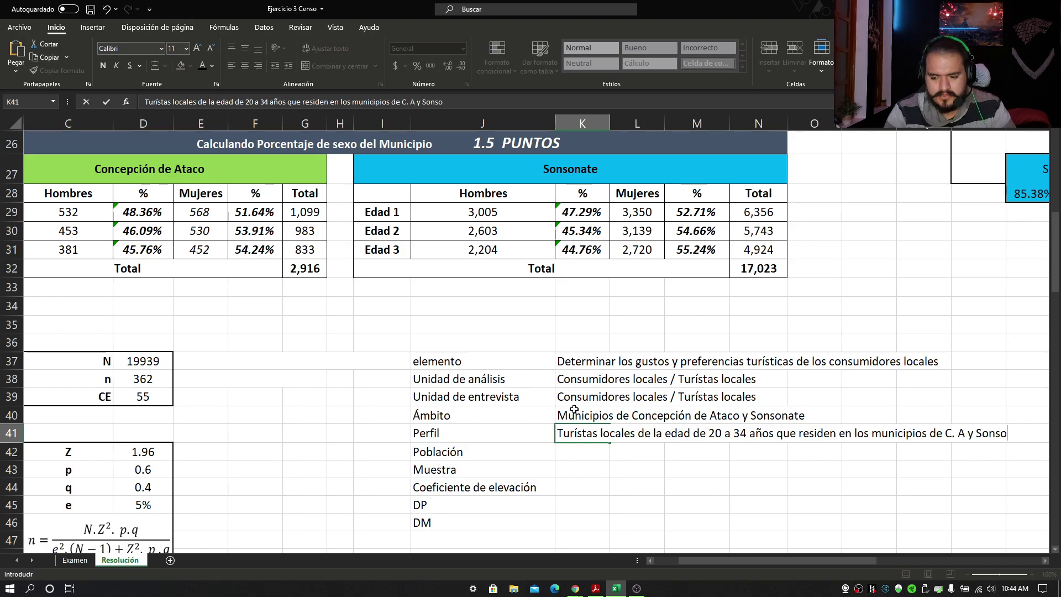
Extend the "Perfil" description in K41 with ", del área urbana y rural,".
type(",")
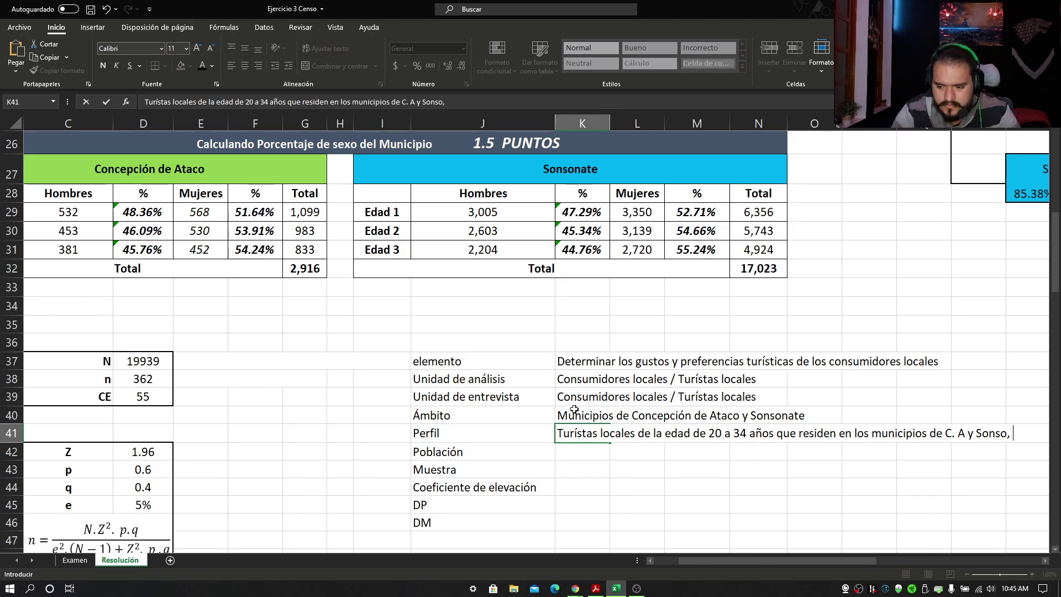
type("d")
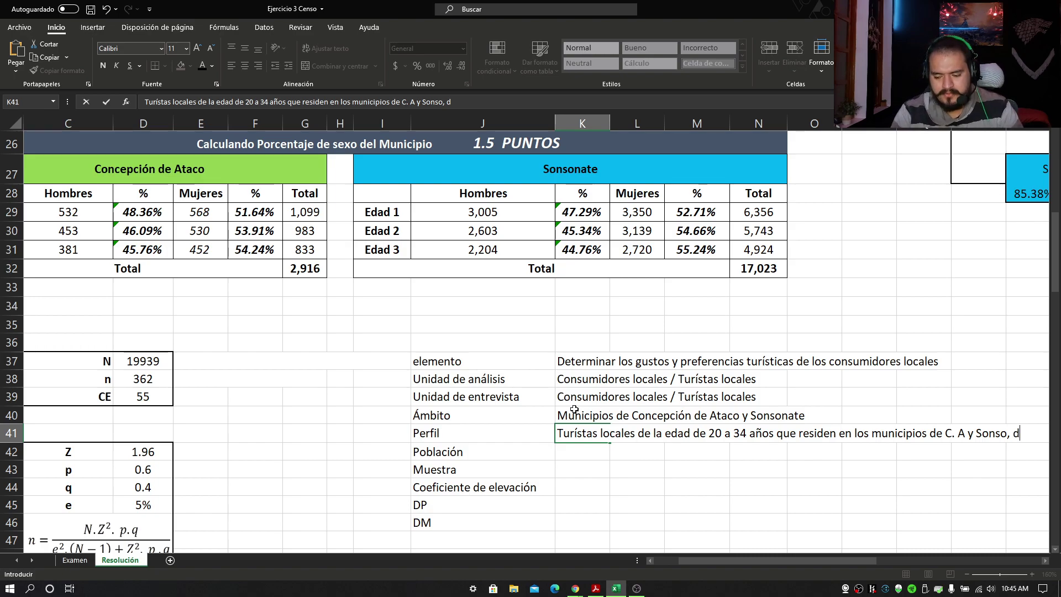
type("el área")
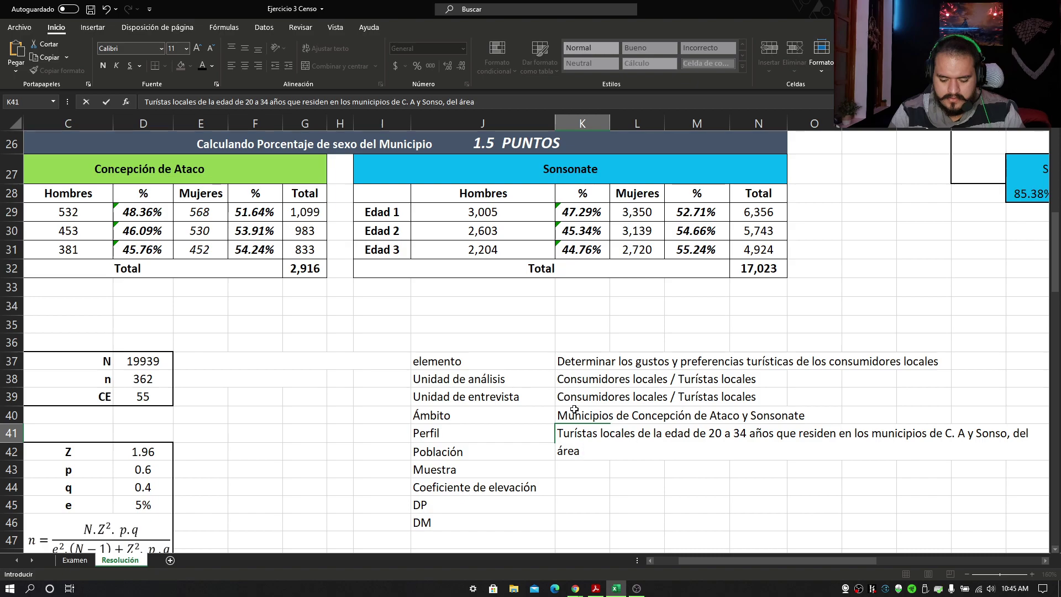
type(" urbana y ru")
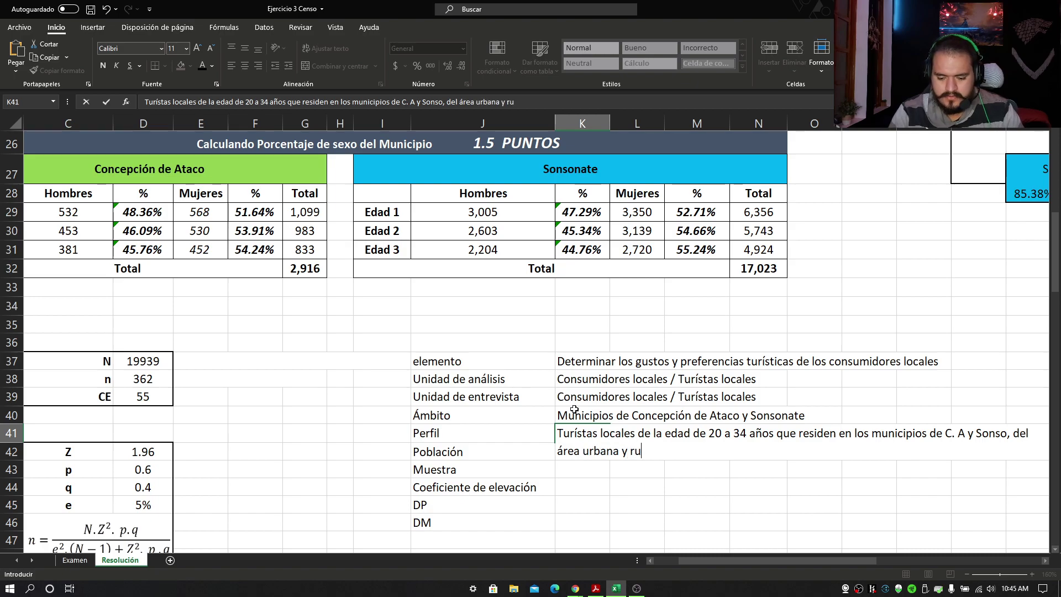
type("ral,")
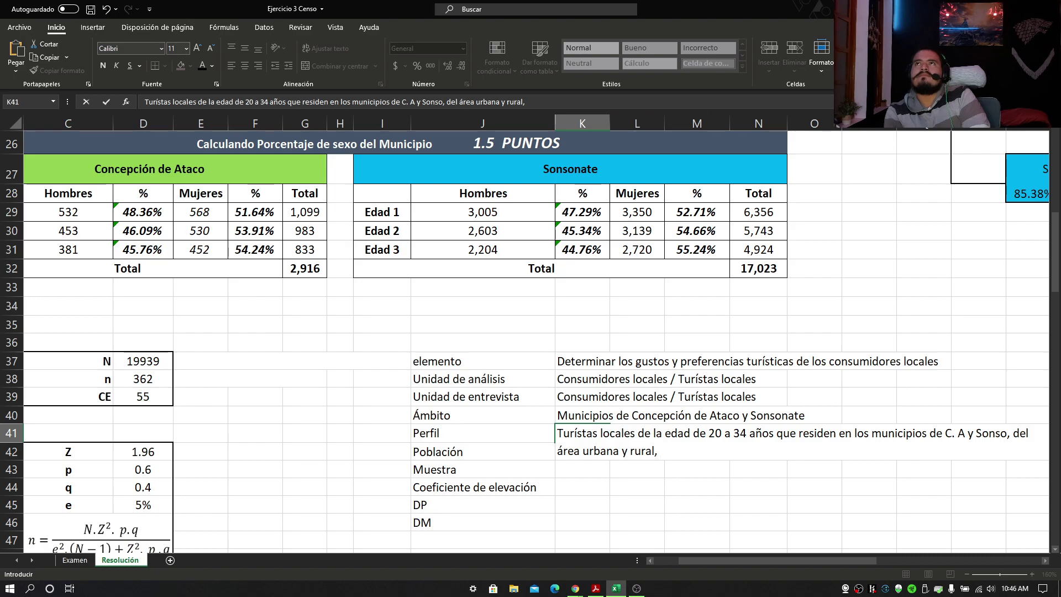
key("alt+Tab")
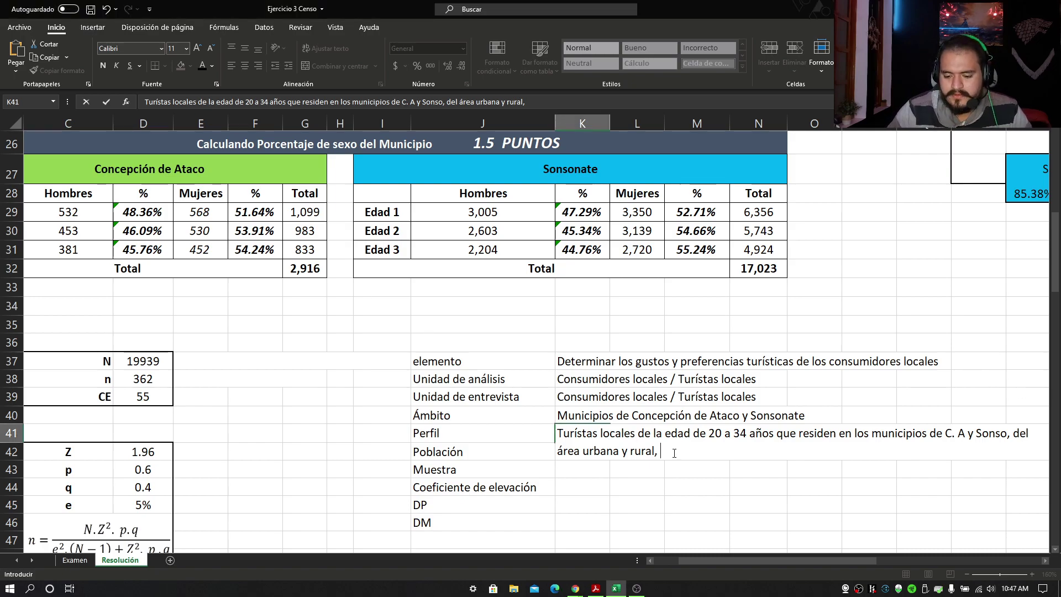
Continue the "Perfil" description in K41 with "que les guste salir a pasear "turistear"".
type("los de")
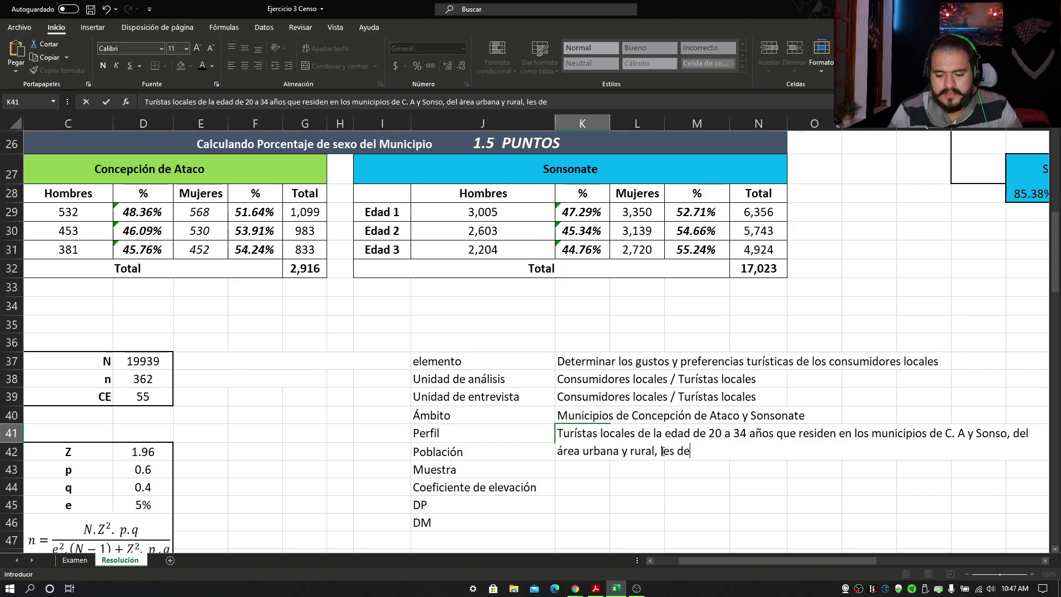
key("BackSpace")
key("BackSpace")
key("BackSpace")
key("BackSpace")
key("BackSpace")
key("BackSpace")
type("que les ")
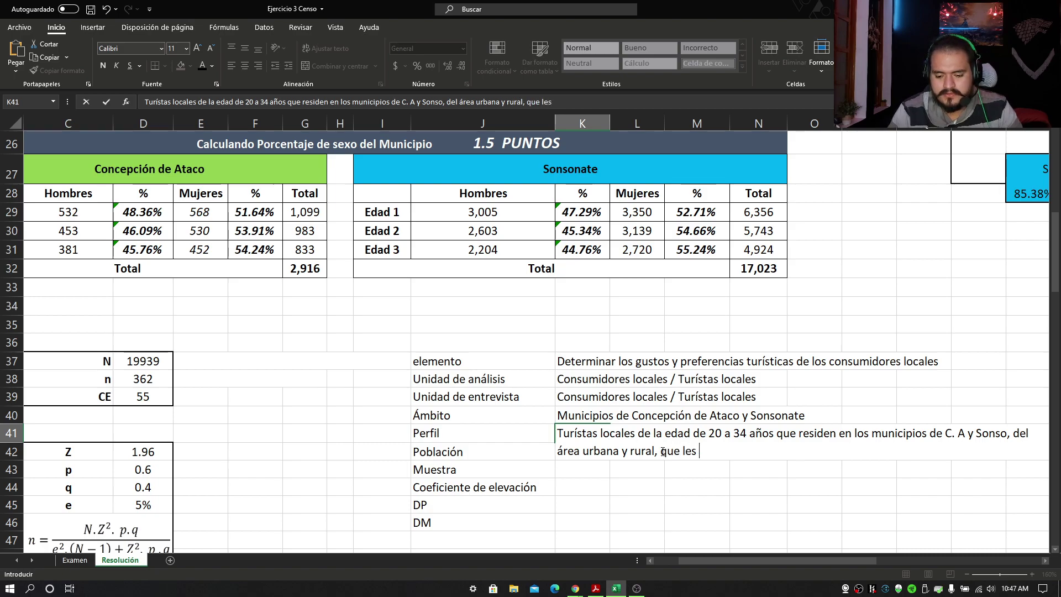
type("guste salir a ")
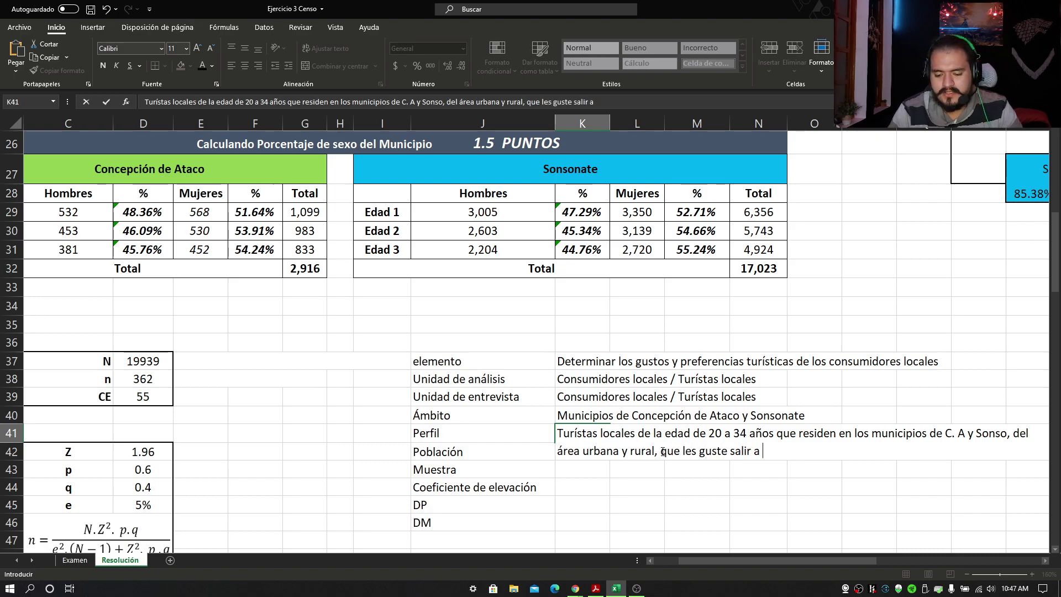
type("pasear ")
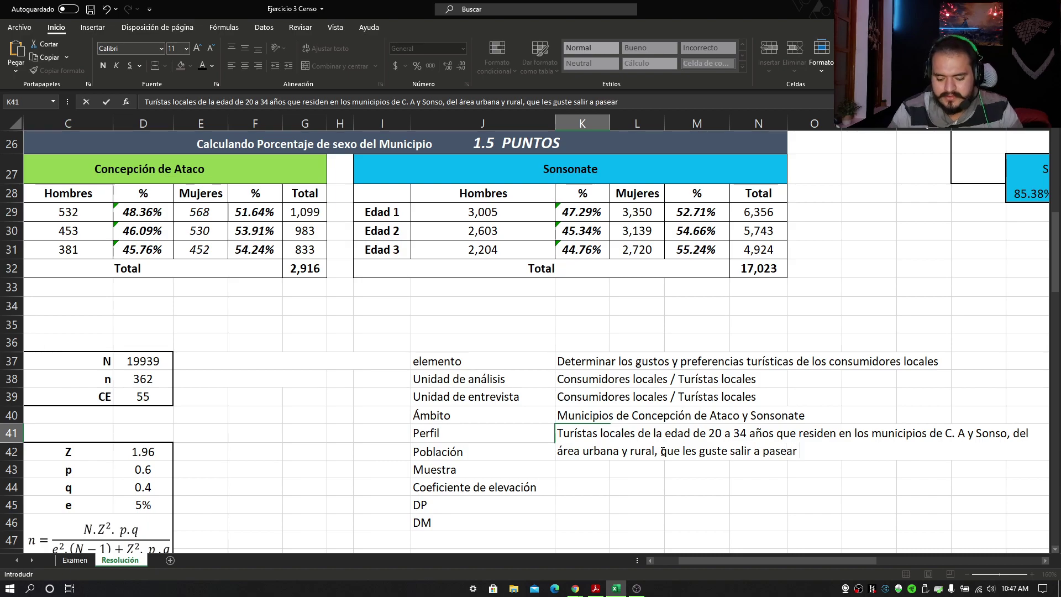
type("\"turi")
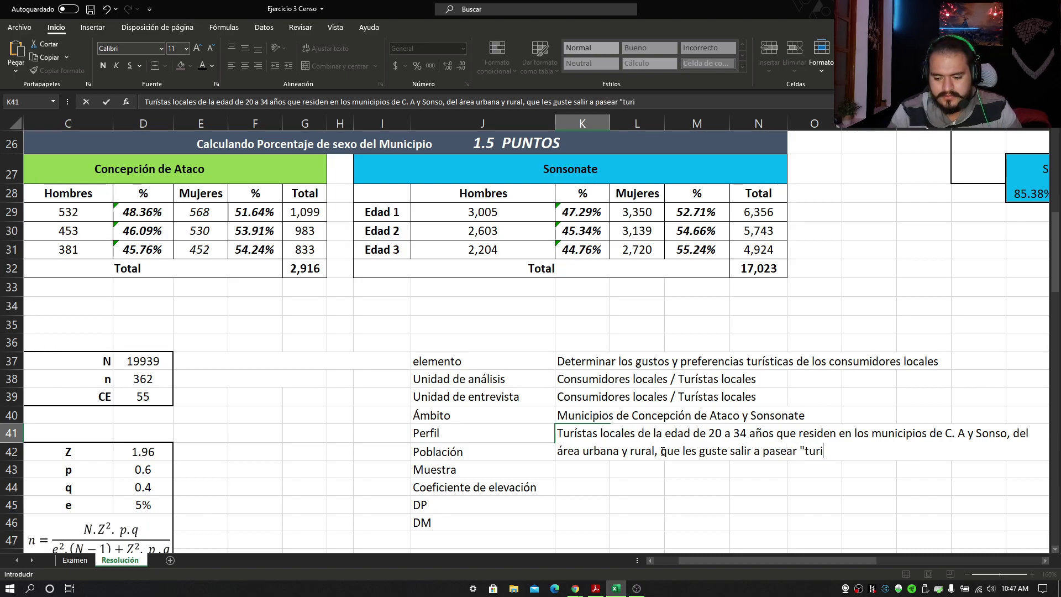
type("stear\"")
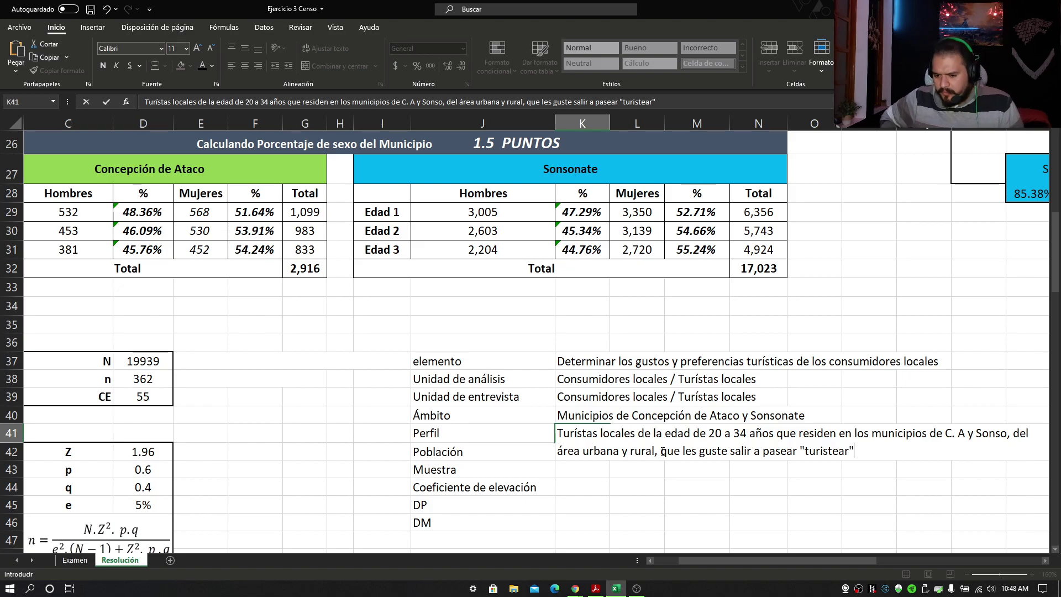
Add ", de todas las clases sociales" to the "Perfil" description in K41.
type(", ")
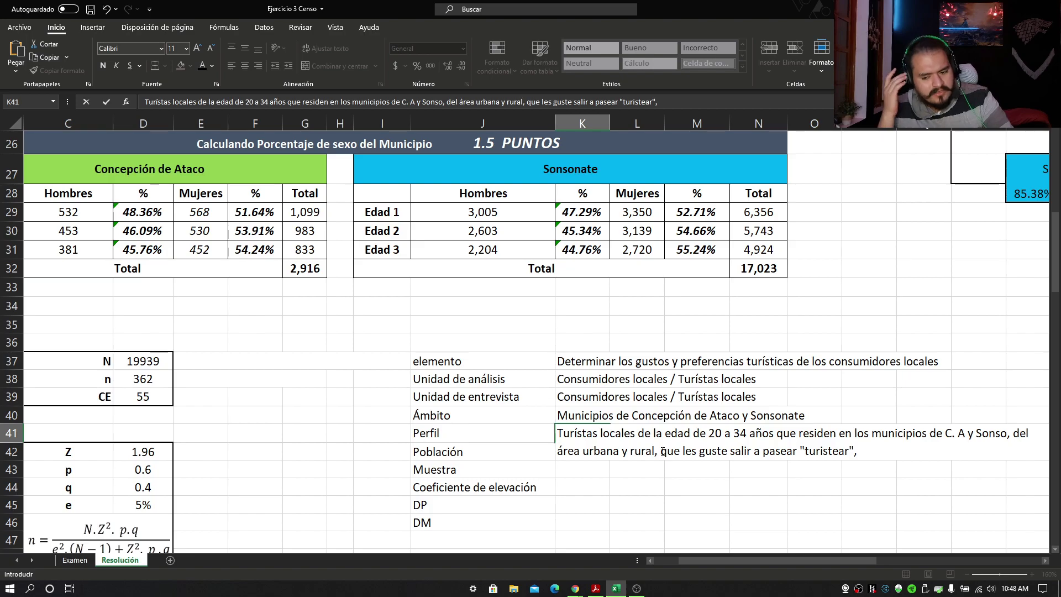
type("de to")
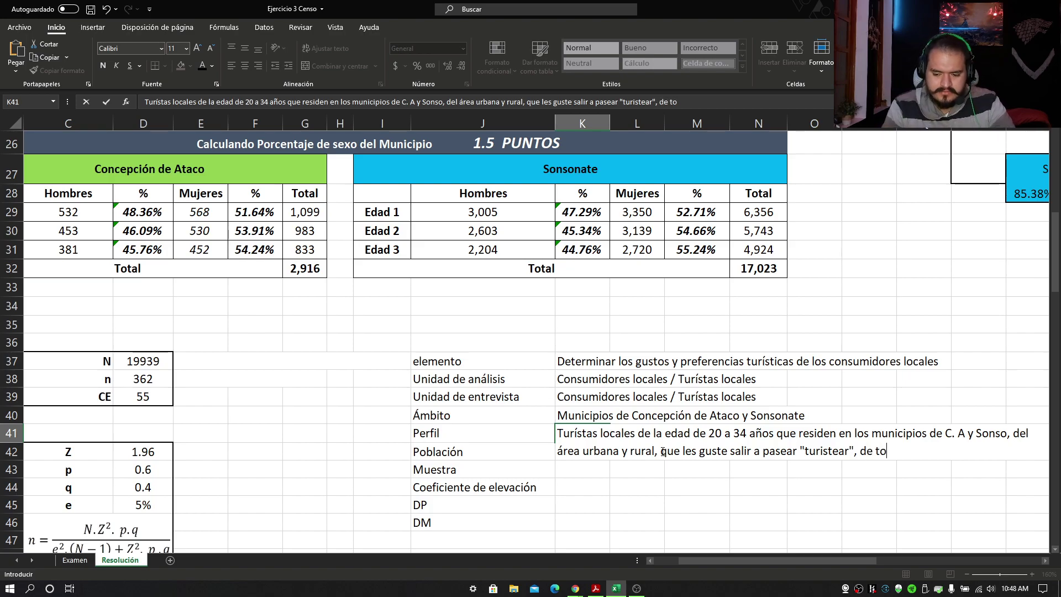
type("das las clases soci")
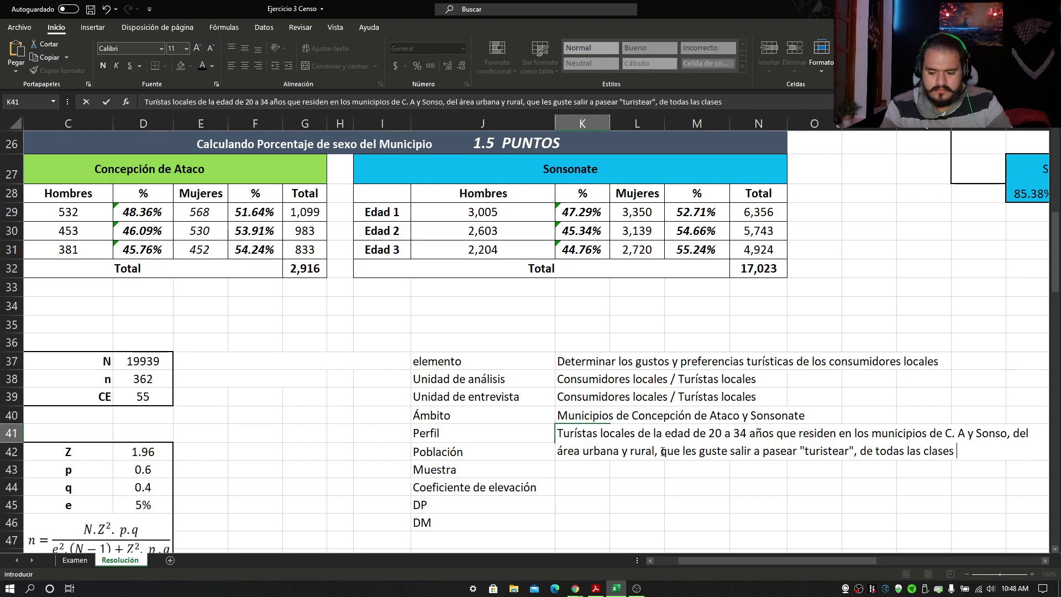
key("BackSpace")
key("BackSpace")
key("BackSpace")
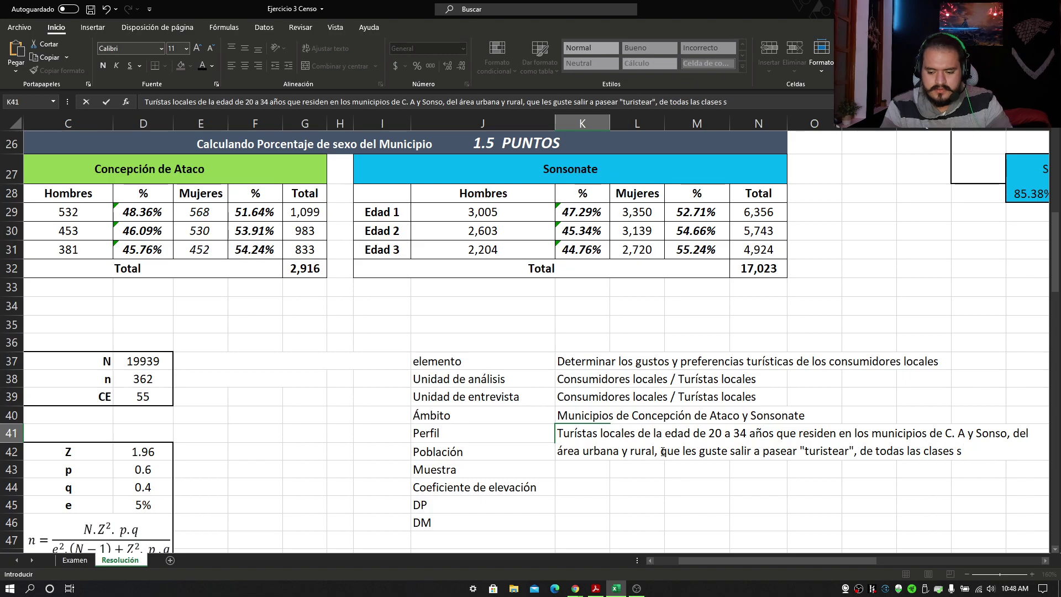
type("ociales")
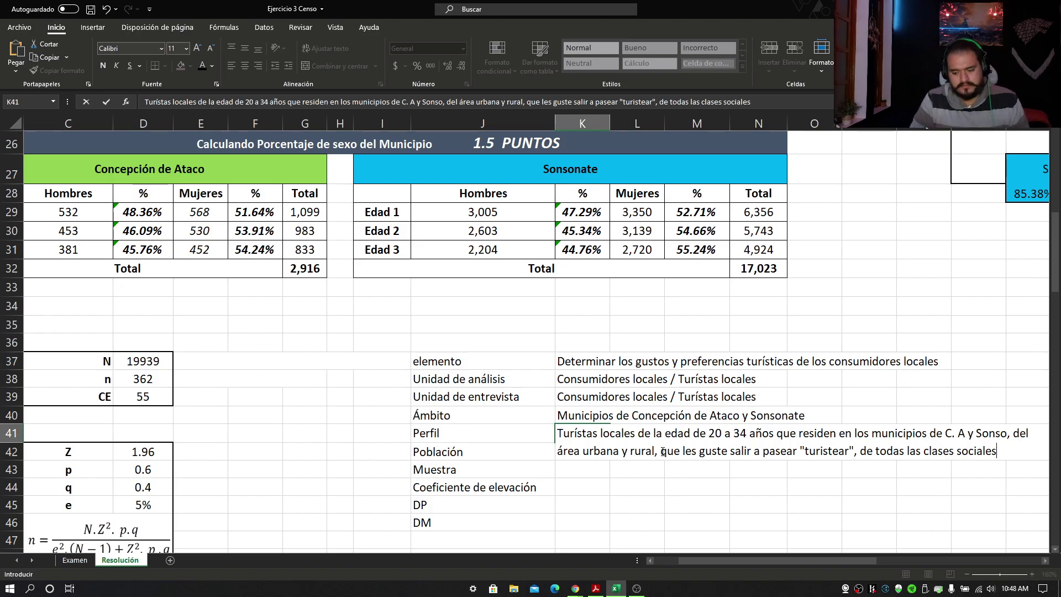
Finish the K41 "Perfil" entry with ", que quieren experimentar la cultura o enriquecerse culturalmente.".
type(", ")
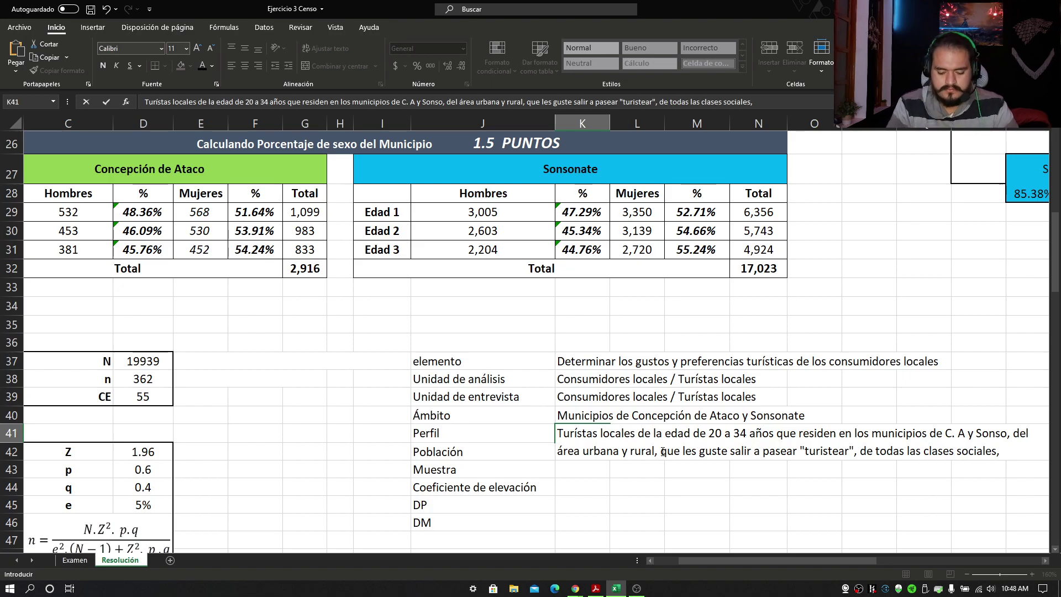
type("que l")
key("BackSpace")
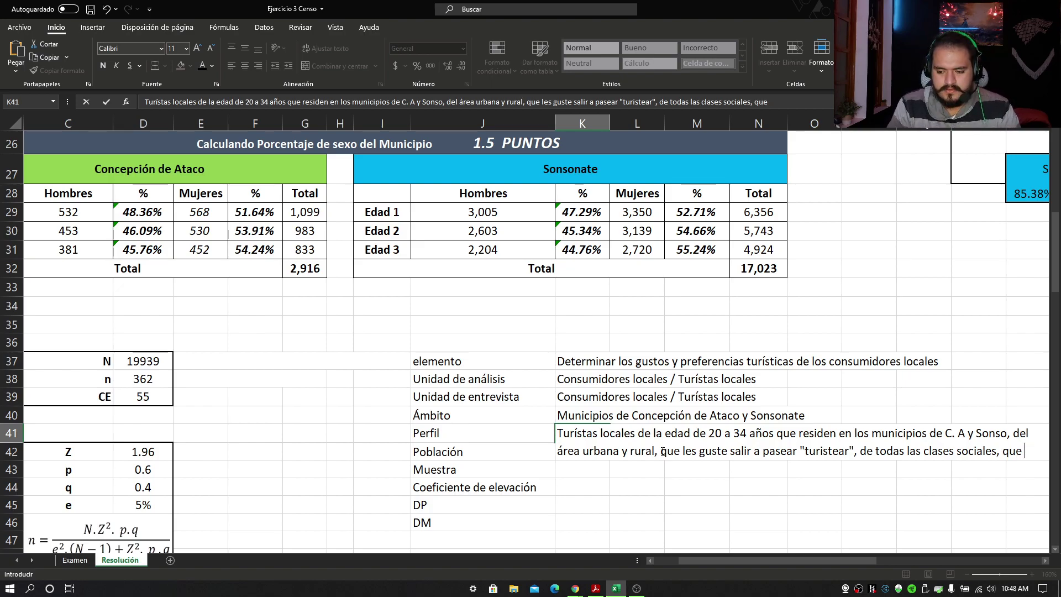
type("quieren ex")
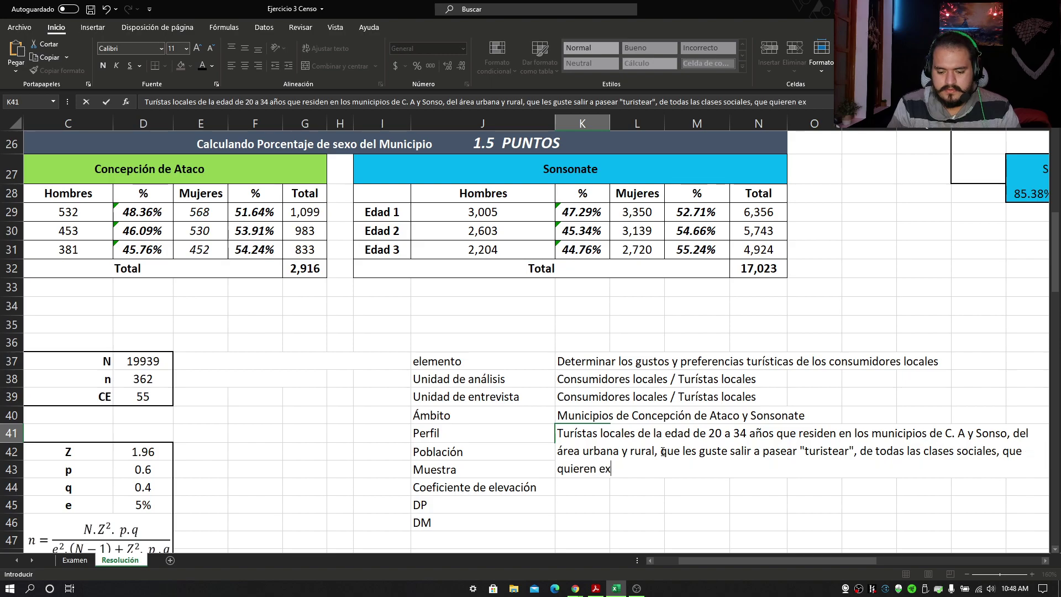
type("perimentar ")
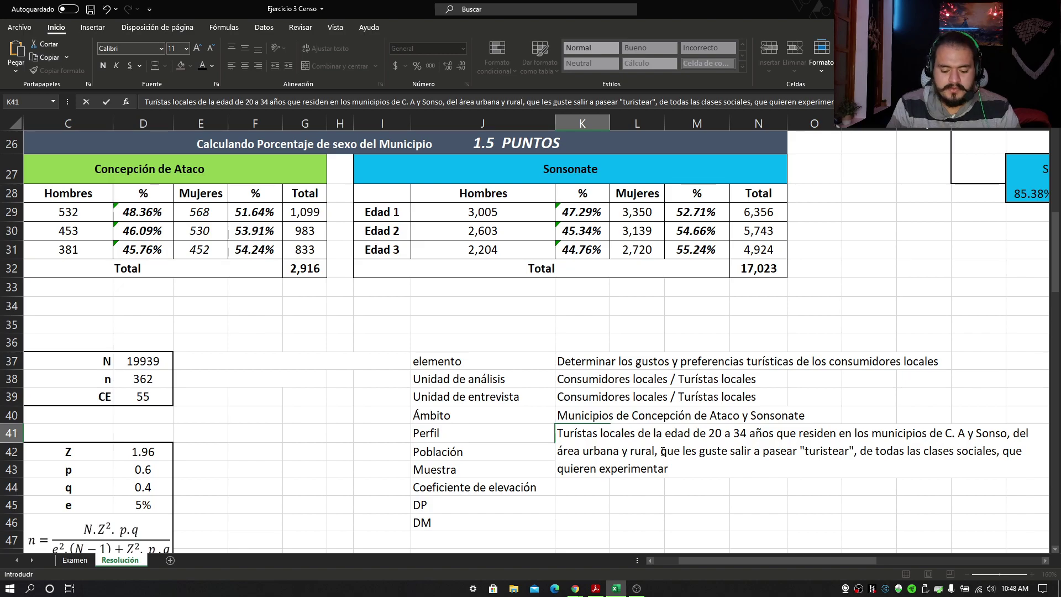
type("la cultr")
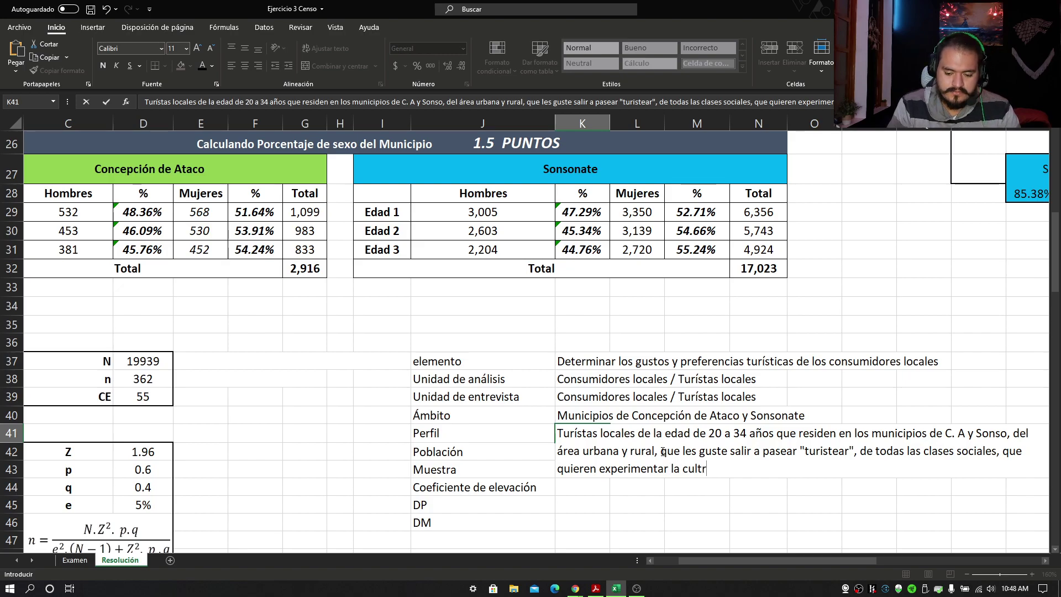
key("BackSpace")
type("ura o enriquesr")
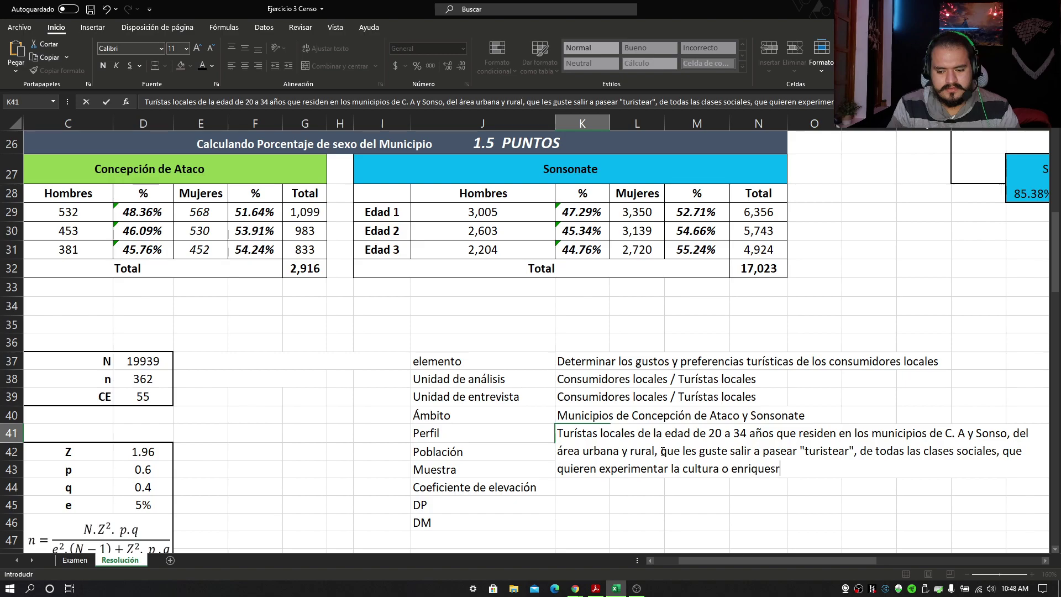
key("BackSpace")
type("cerse")
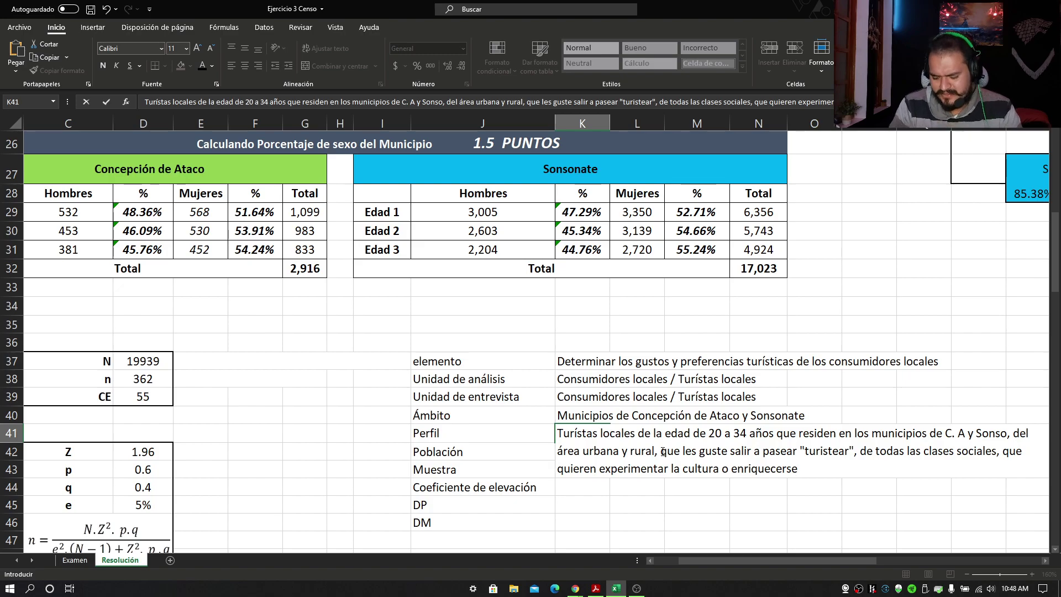
type("cultur")
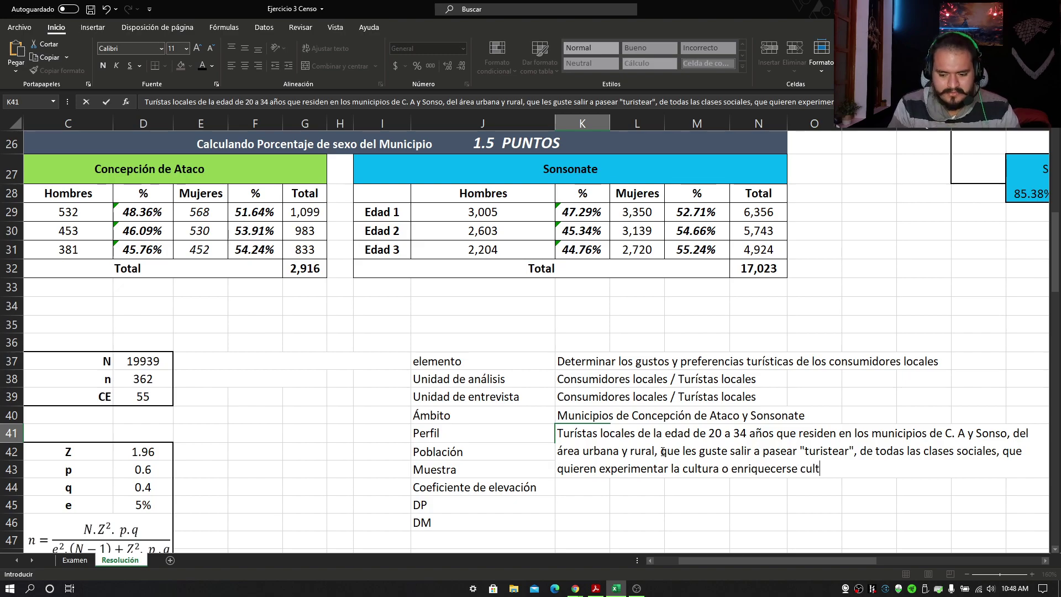
type("almente.")
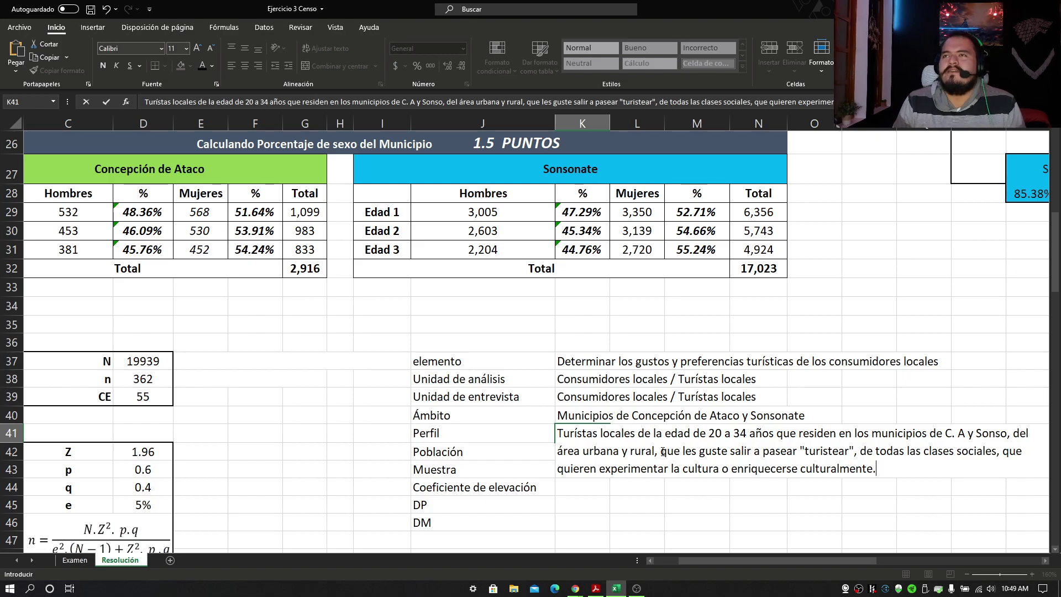
key("Return")
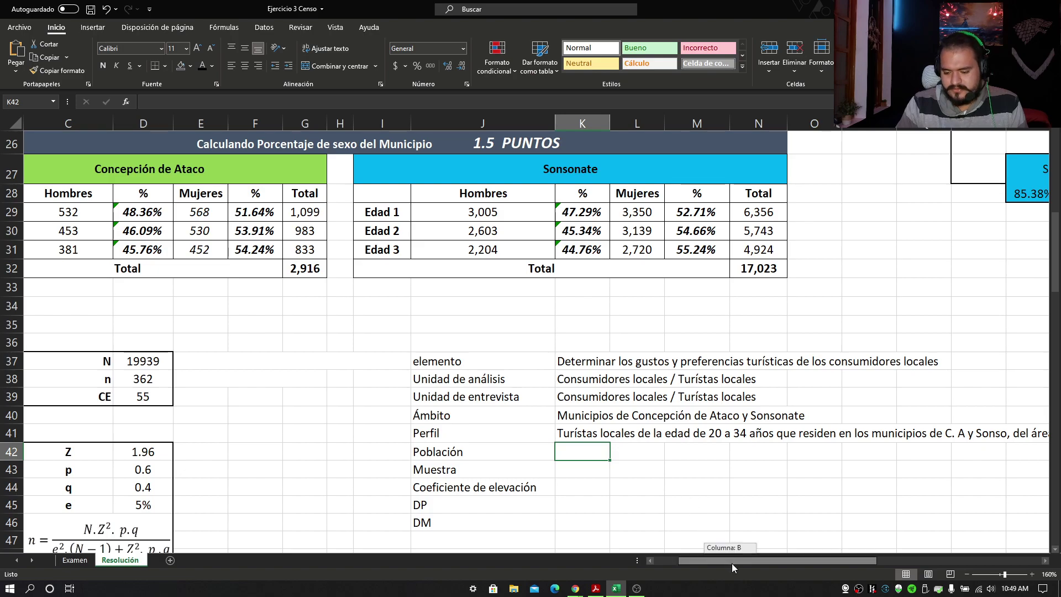
Fill "Población" in K42 and "Muestra" in K43 with references to N in D37 and n in D38.
left_click_drag(732, 562, 767, 559)
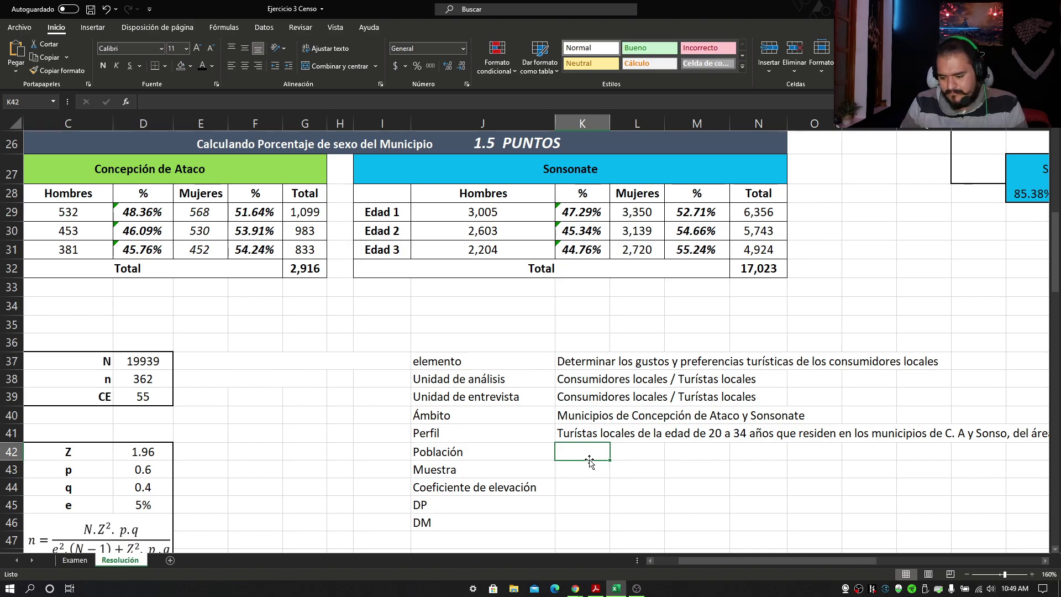
type("=")
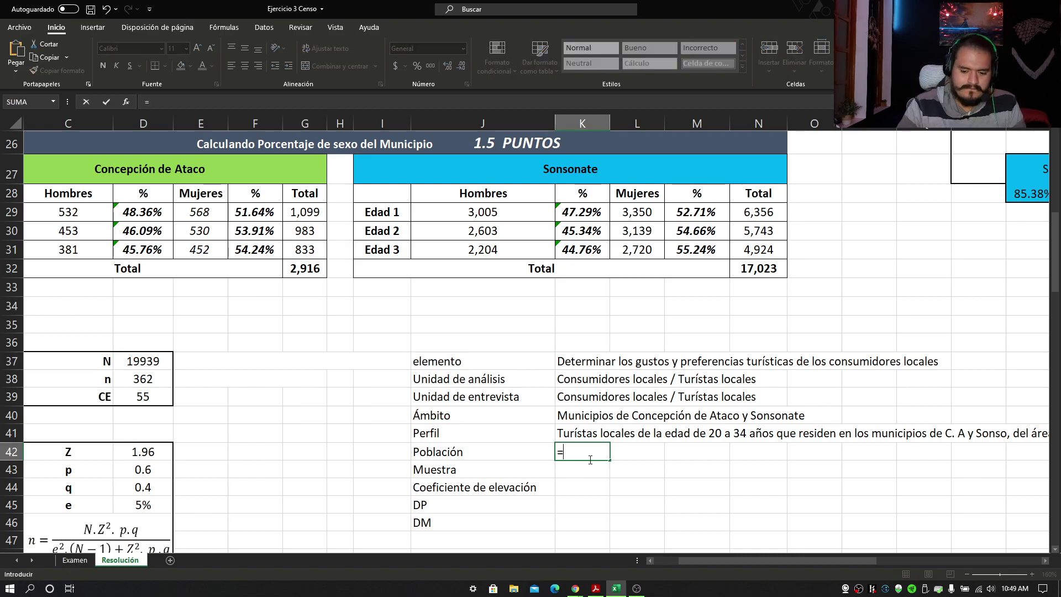
left_click(163, 359)
key("Return")
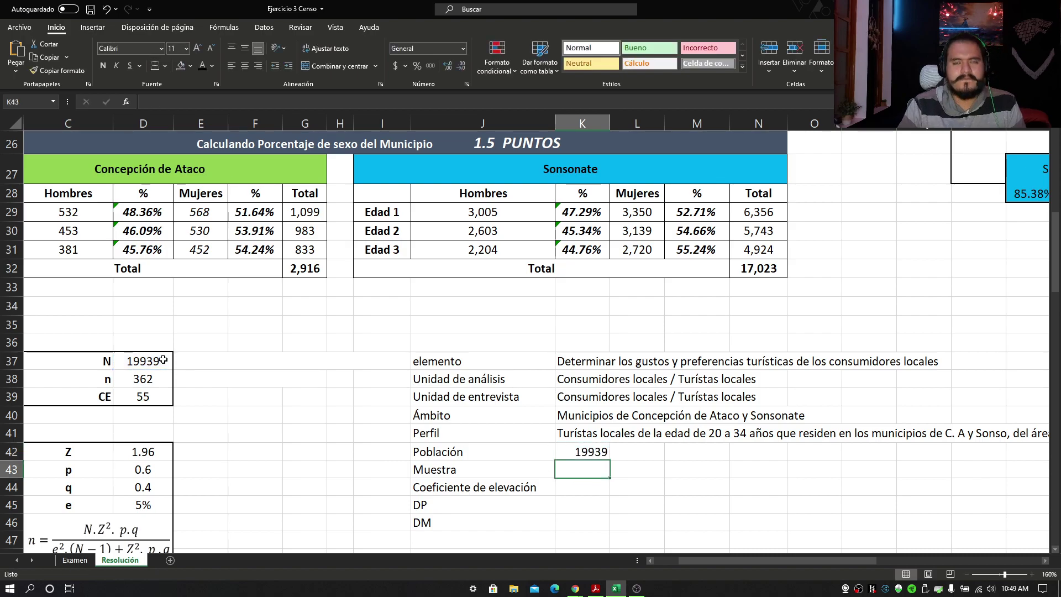
type("=")
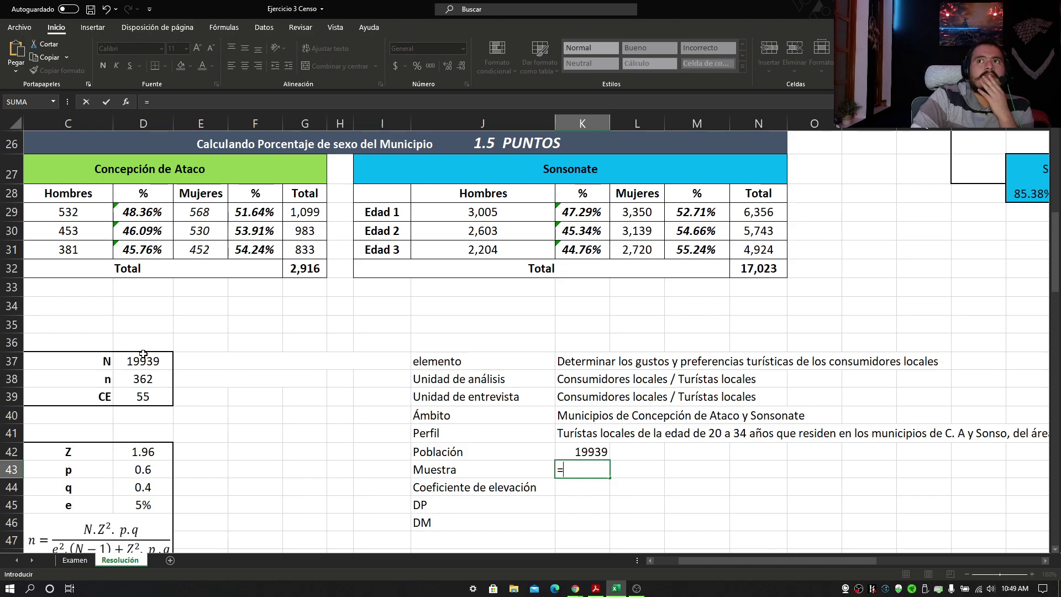
left_click(132, 380)
key("Return")
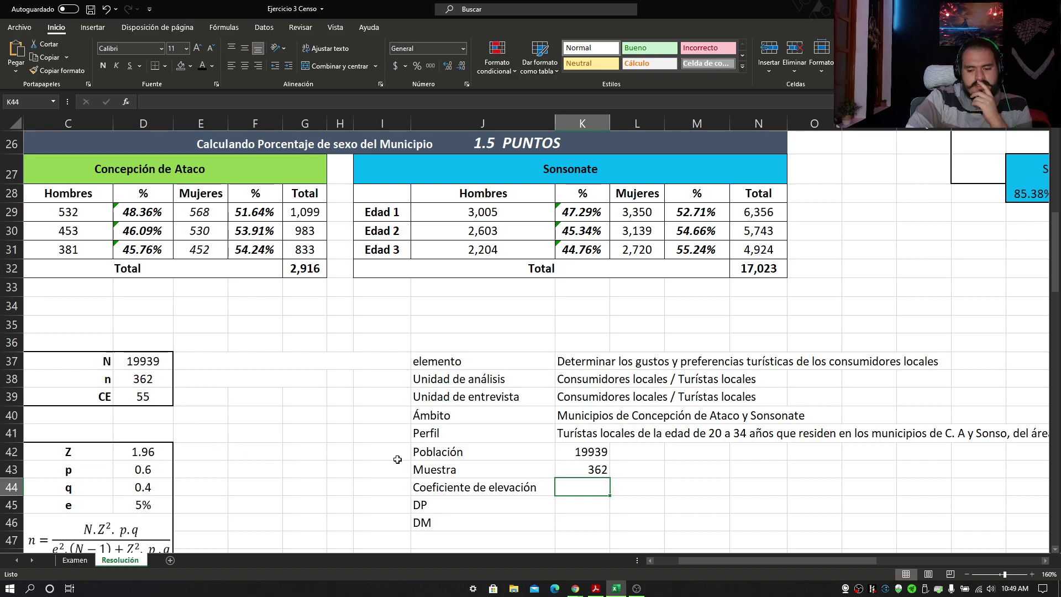
Fill "Coeficiente de elevación" in K44 with a reference to CE in D39, and select K45:K46 beside DP and DM.
type("=")
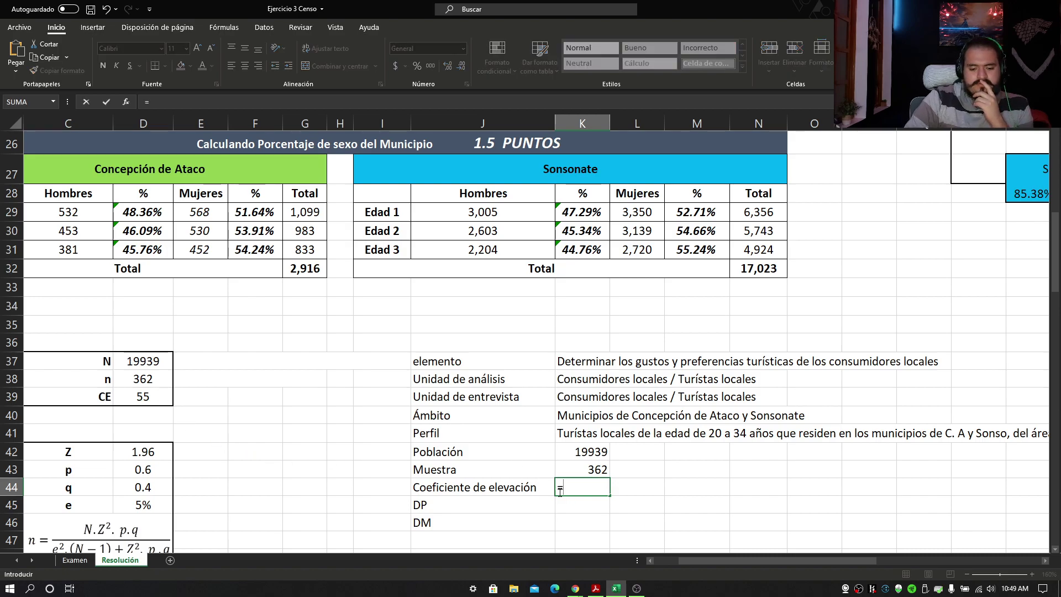
left_click(157, 402)
key("Return")
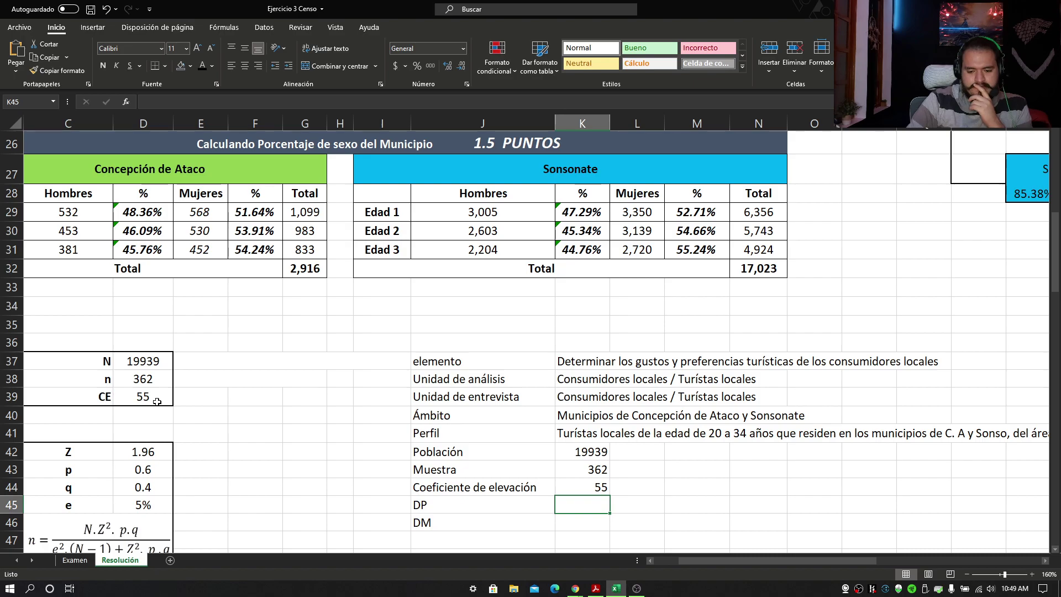
left_click_drag(562, 501, 578, 527)
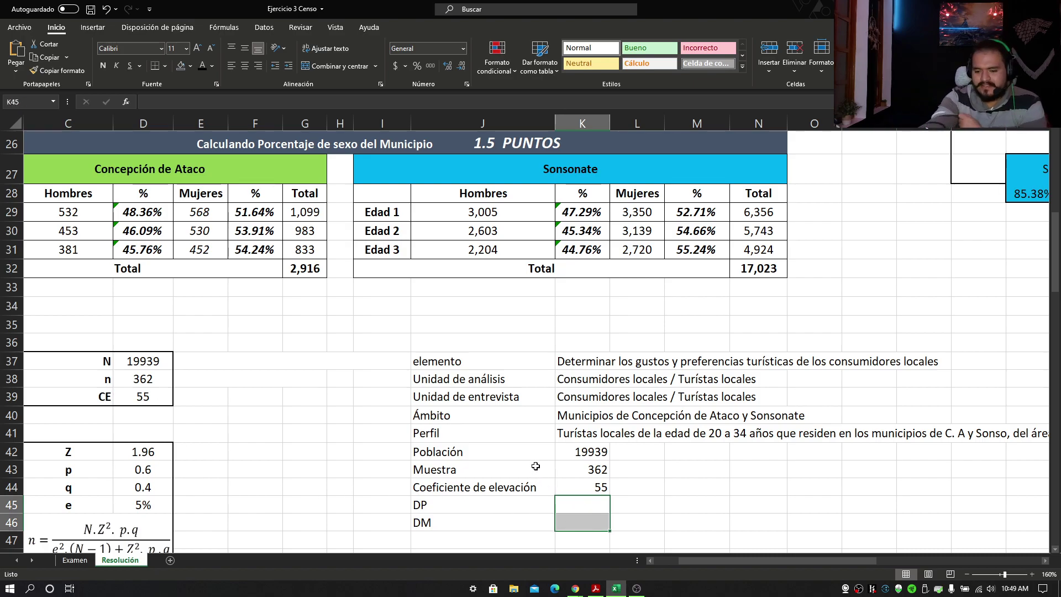
Review the population, age and sex percentage tables and the population distribution tree on the Resolución sheet.
scroll(535, 359, "up", 2)
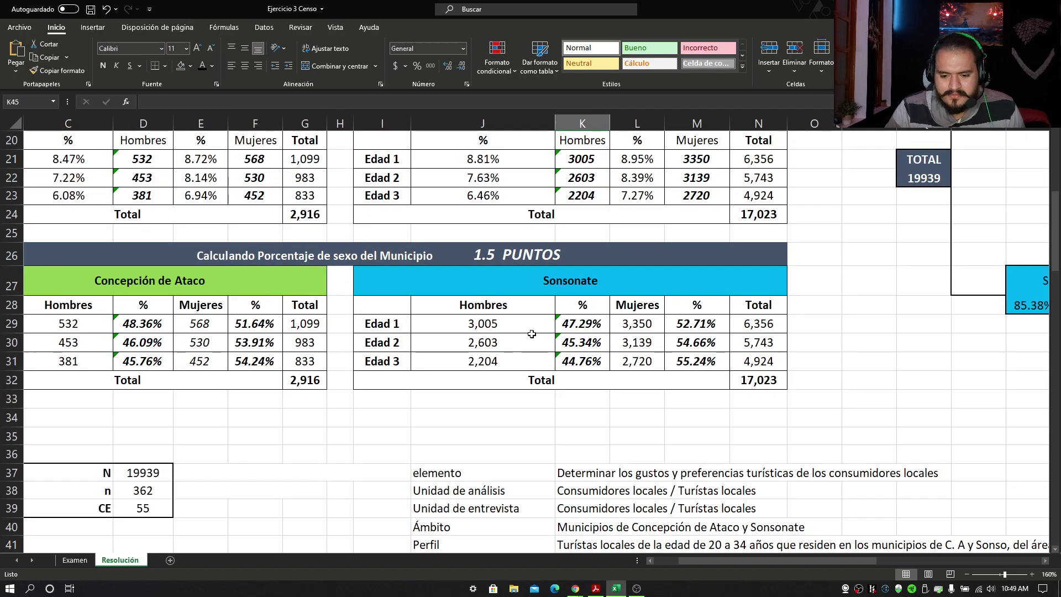
scroll(532, 334, "up", 6)
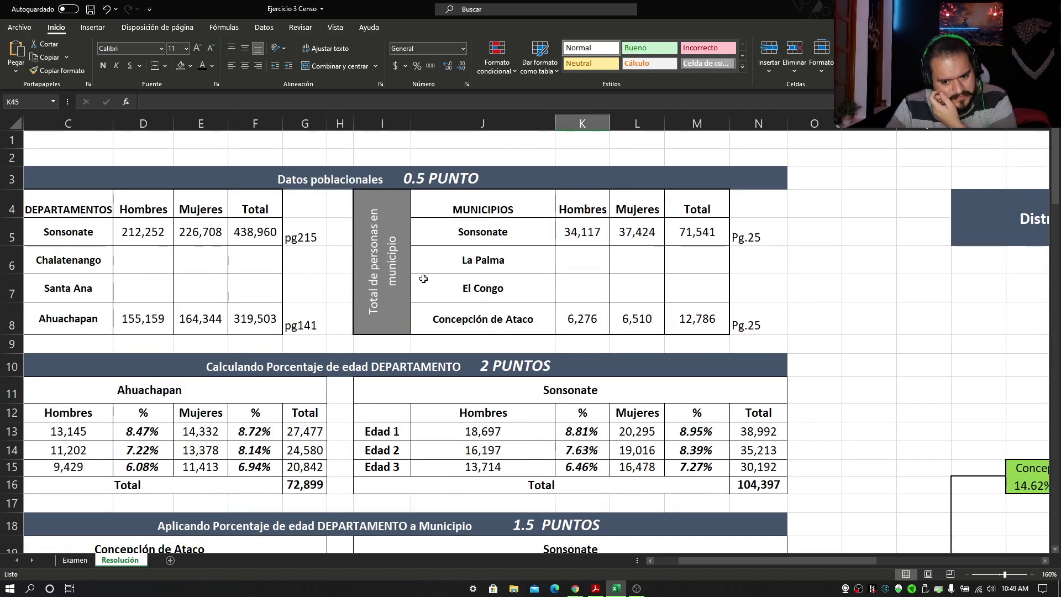
scroll(423, 279, "down", 3)
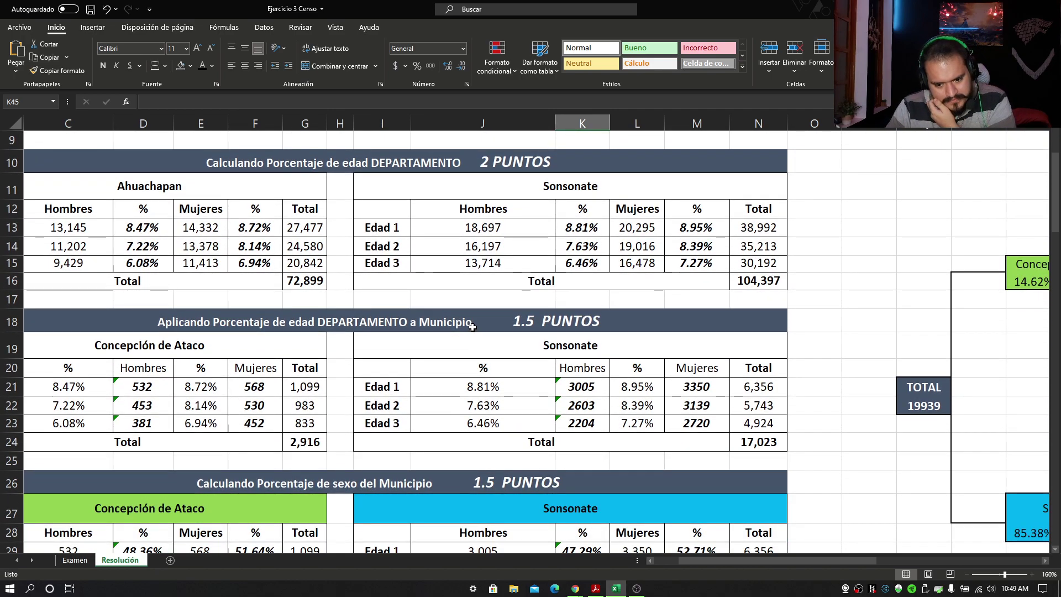
scroll(480, 322, "down", 1)
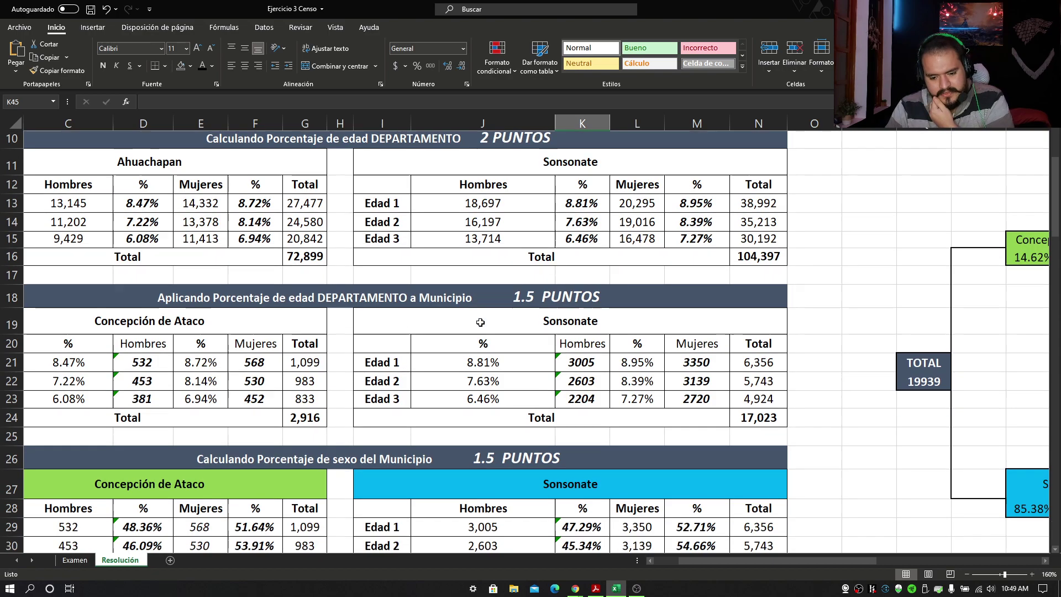
scroll(480, 322, "down", 4)
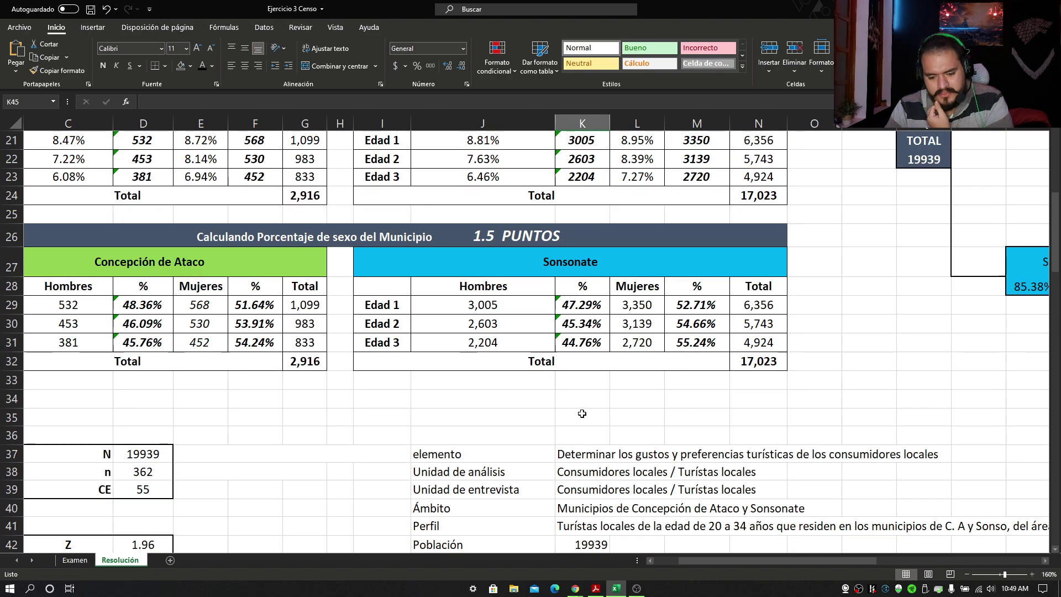
left_click_drag(727, 562, 827, 537)
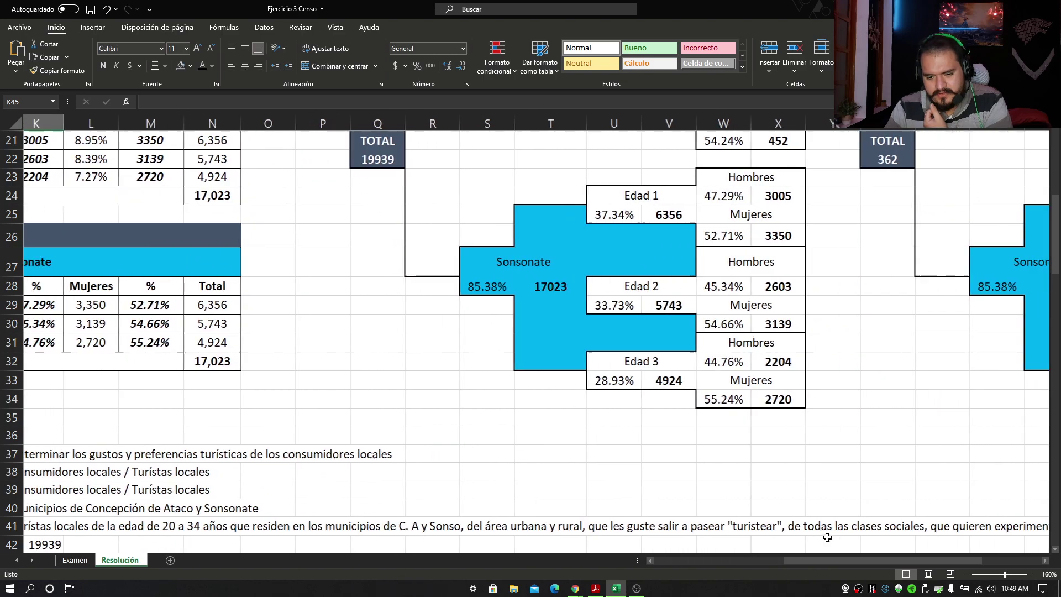
scroll(801, 486, "up", 7)
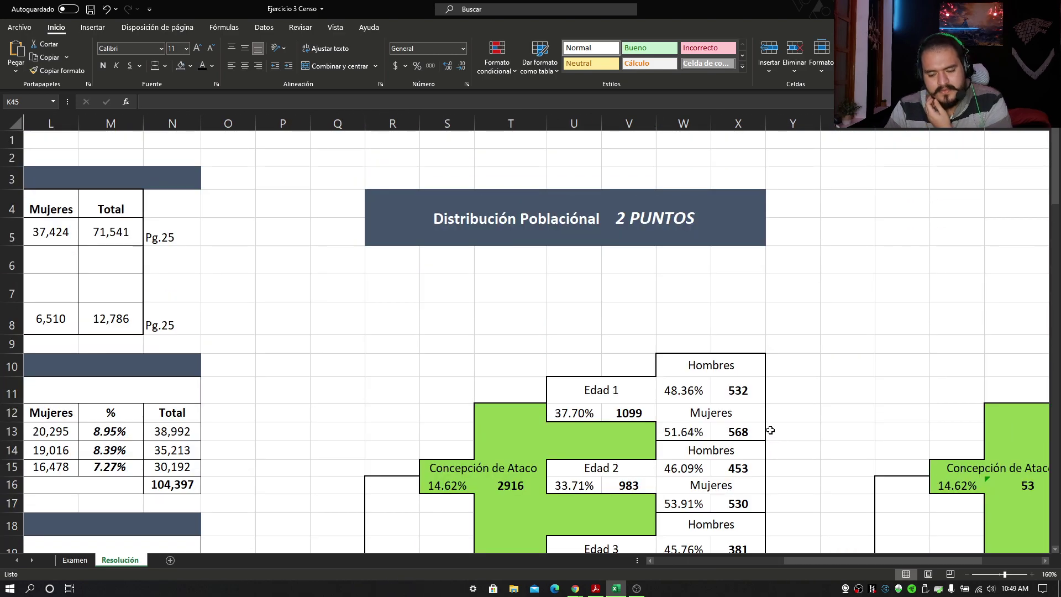
left_click_drag(804, 560, 688, 561)
scroll(594, 442, "down", 6)
scroll(594, 442, "up", 5)
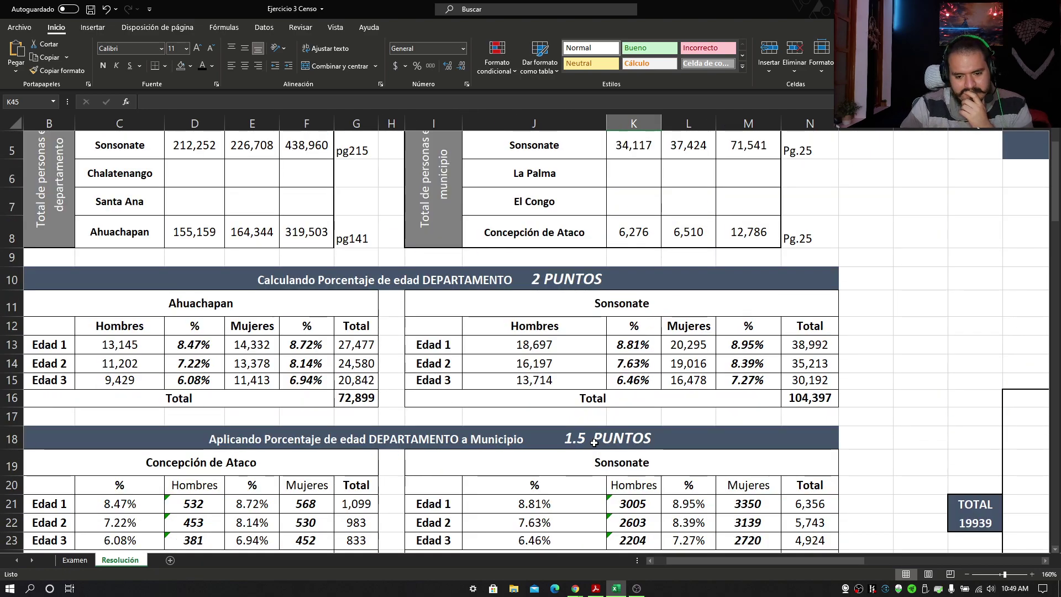
Review the exercise statement on the Examen sheet and the sample distribution tree on the Resolución sheet.
left_click(72, 560)
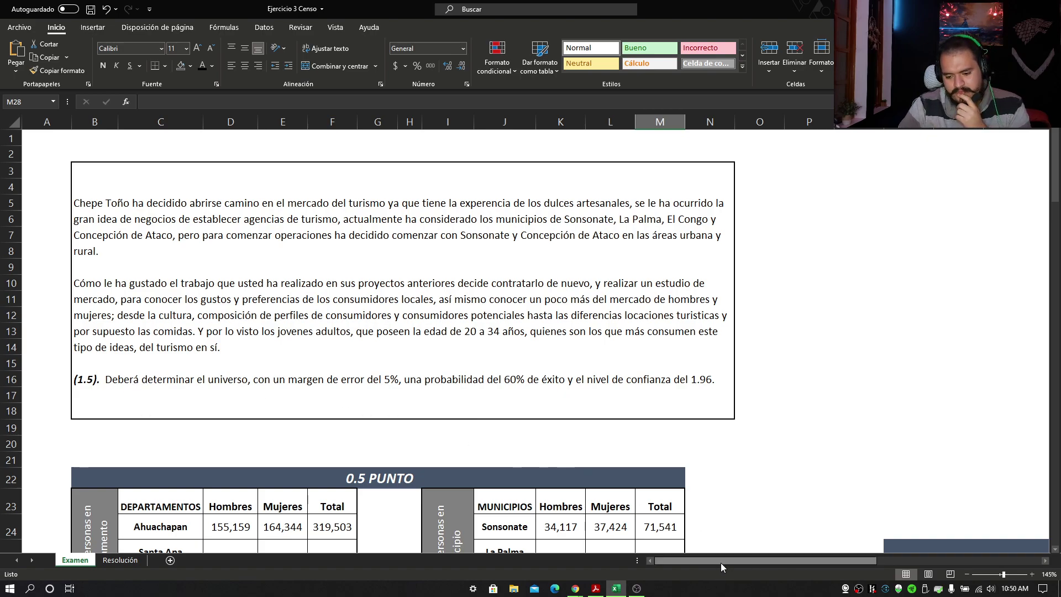
scroll(779, 557, "right", 2)
scroll(779, 556, "left", 2)
scroll(610, 540, "down", 3)
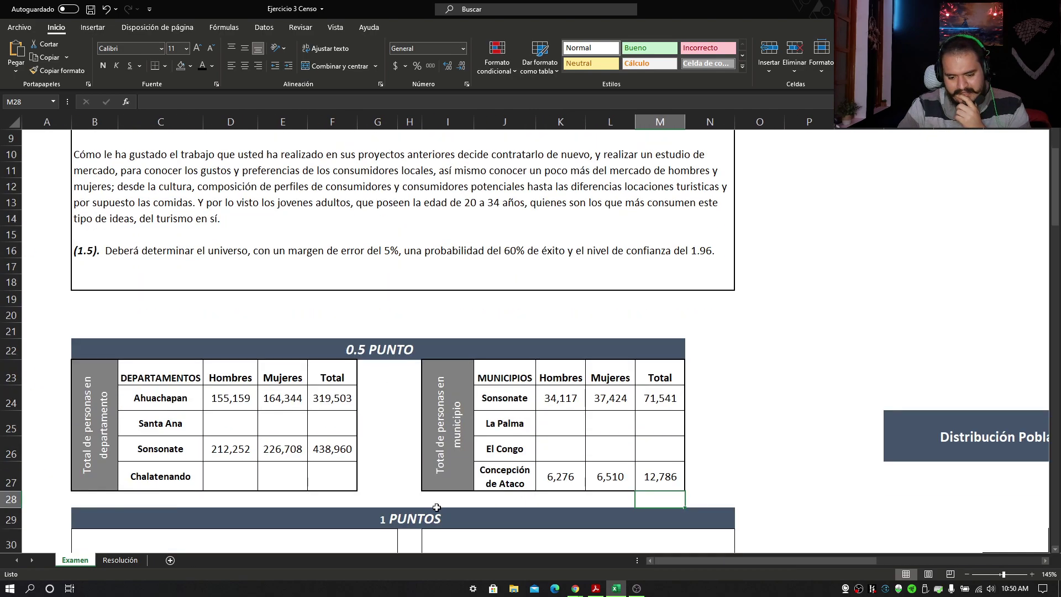
left_click(114, 560)
left_click_drag(767, 562, 992, 563)
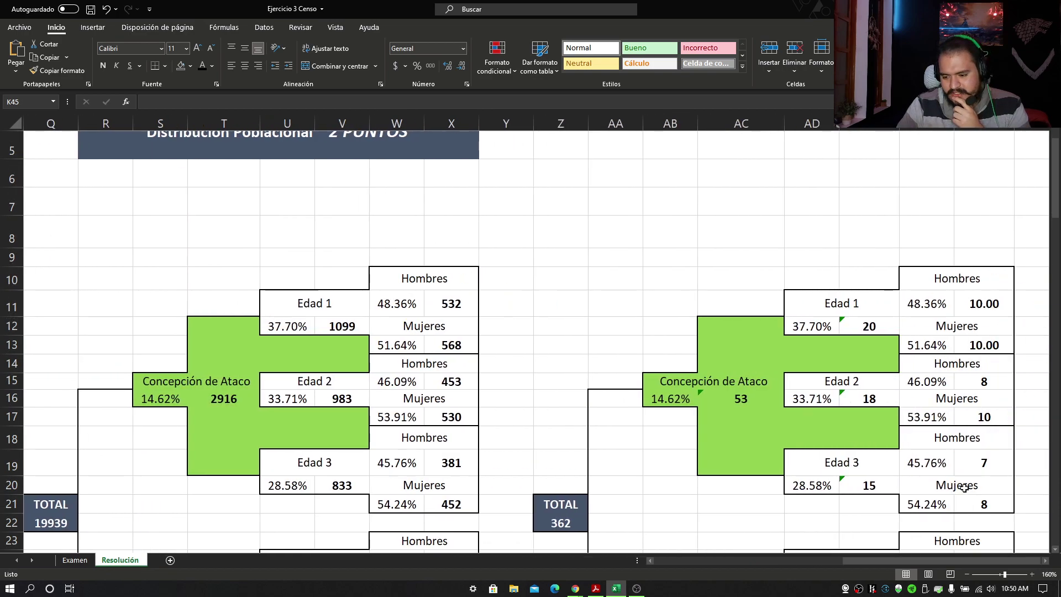
scroll(993, 563, "down", 2)
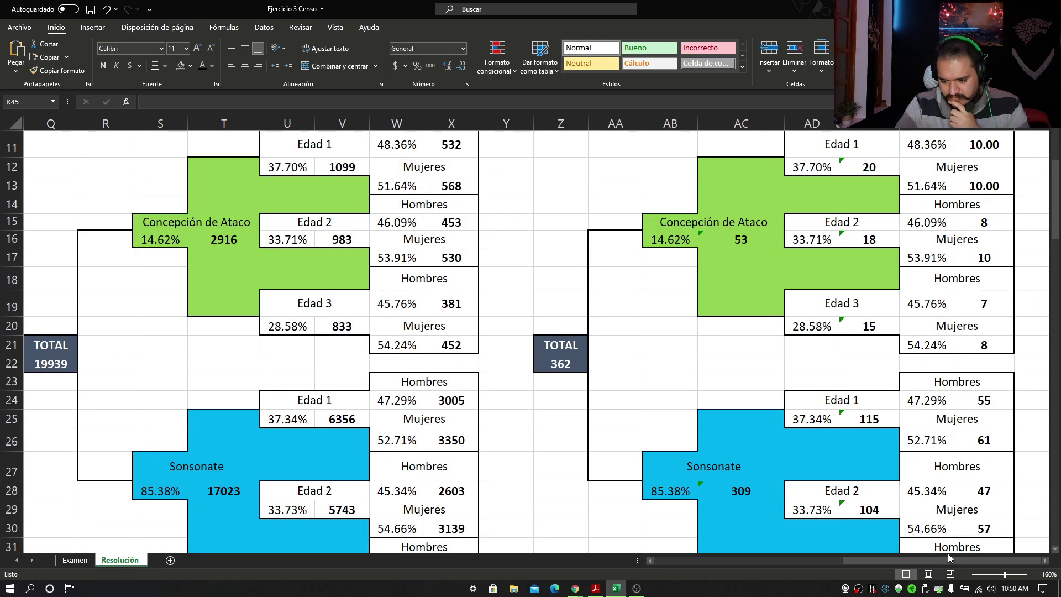
Highlight the Sonsonate Edad 3 women's sample count in AG34 with a yellow fill.
key("Right")
key("Right")
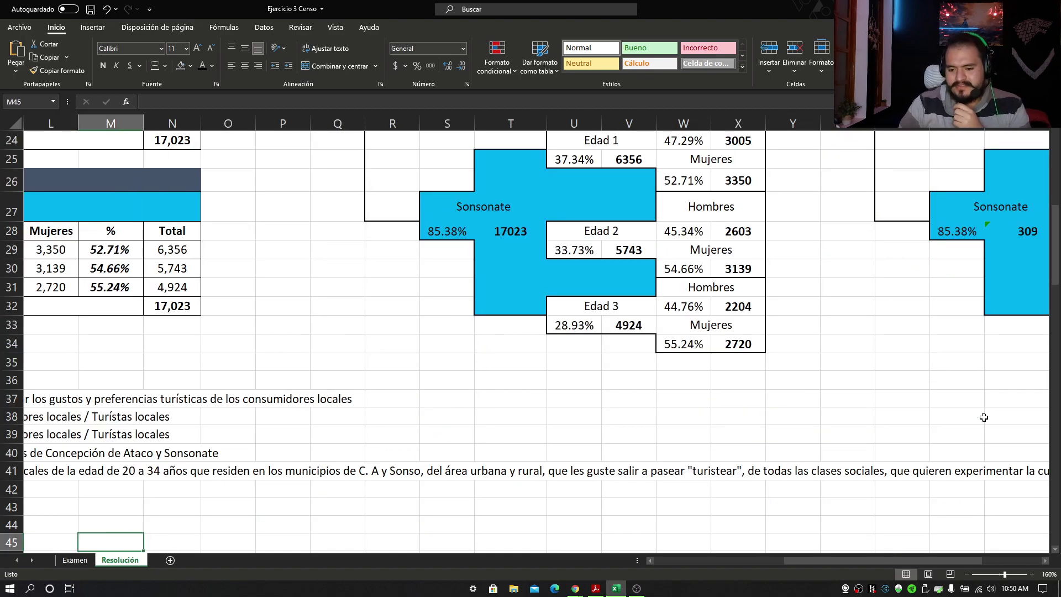
key("Up")
key("Up")
key("Right")
key("Right")
key("Right")
key("Right")
key("Right")
key("Right")
key("Right")
key("Right")
key("Right")
key("Right")
key("Right")
key("Right")
key("Right")
key("Right")
key("Right")
key("Right")
key("Right")
key("Right")
key("Right")
key("Right")
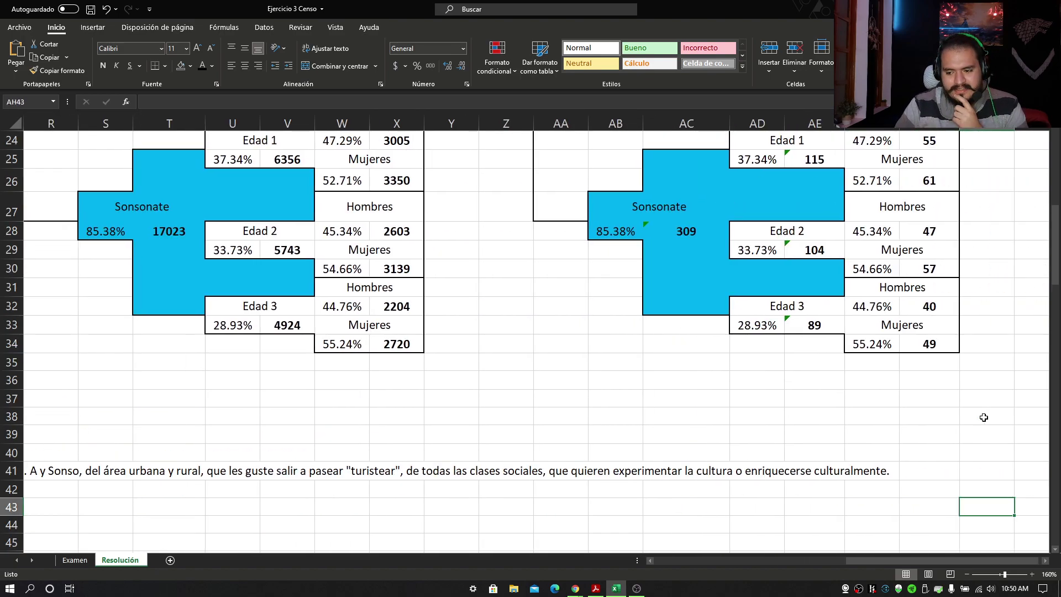
key("Up")
key("Up")
key("Up")
key("Up")
key("Up")
key("Up")
key("Right")
key("Right")
key("Up")
key("Up")
key("Up")
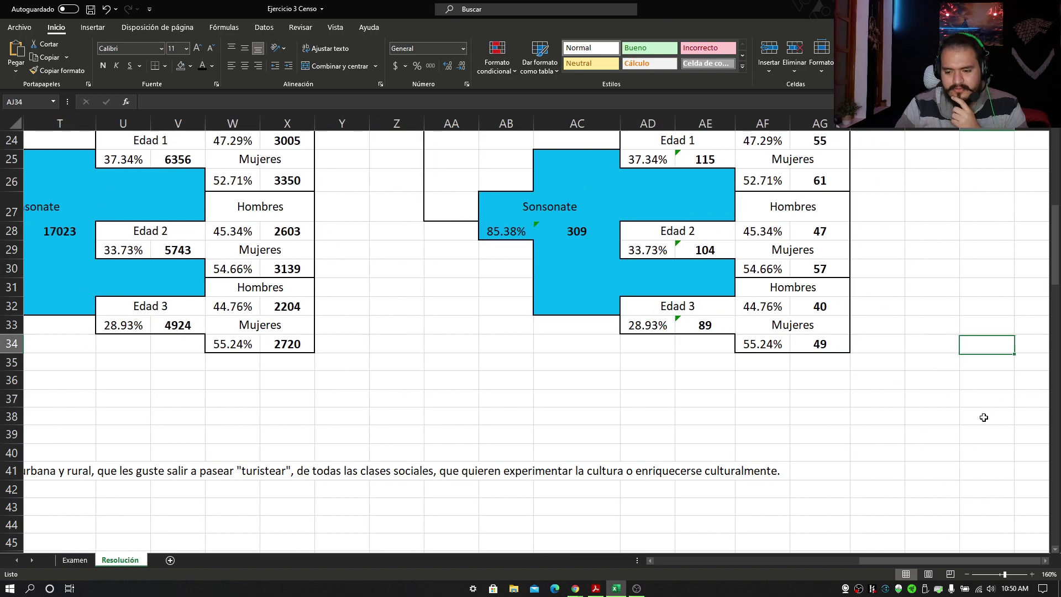
key("Left")
key("Left")
key("Left")
key("Left")
key("Right")
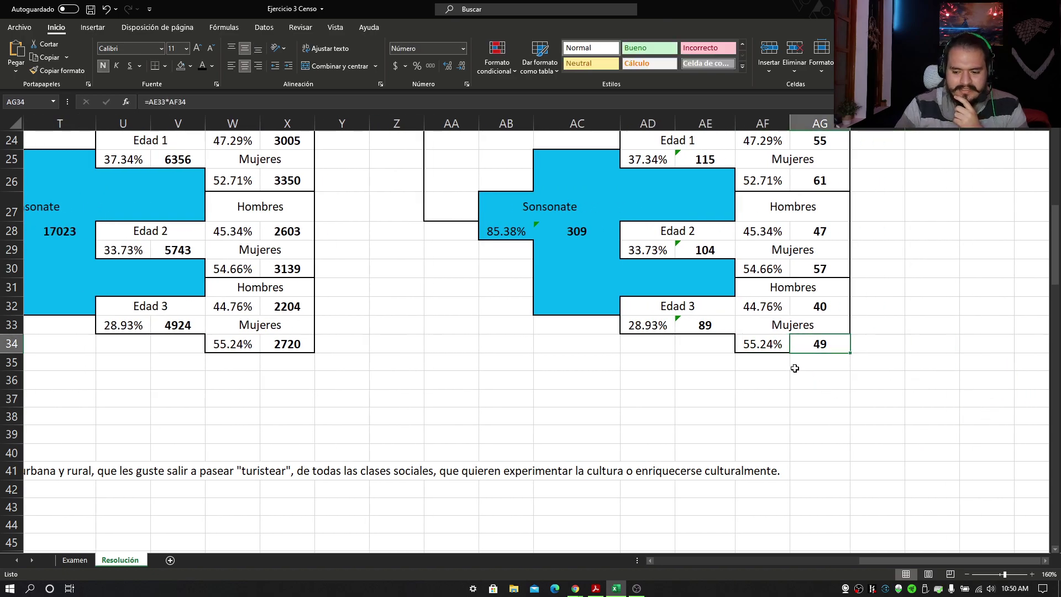
left_click(190, 66)
left_click(210, 171)
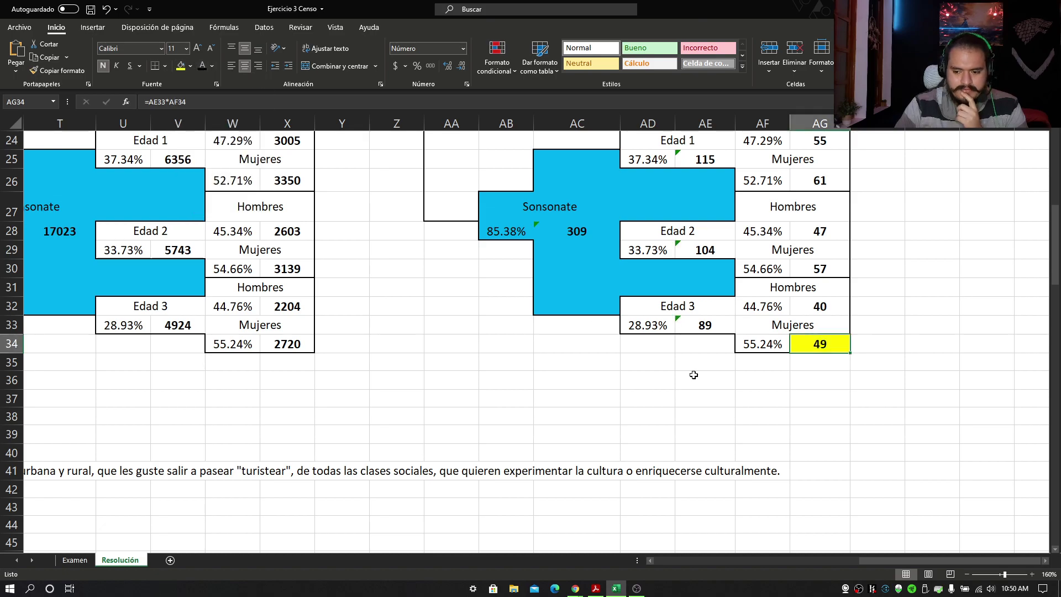
left_click(719, 384)
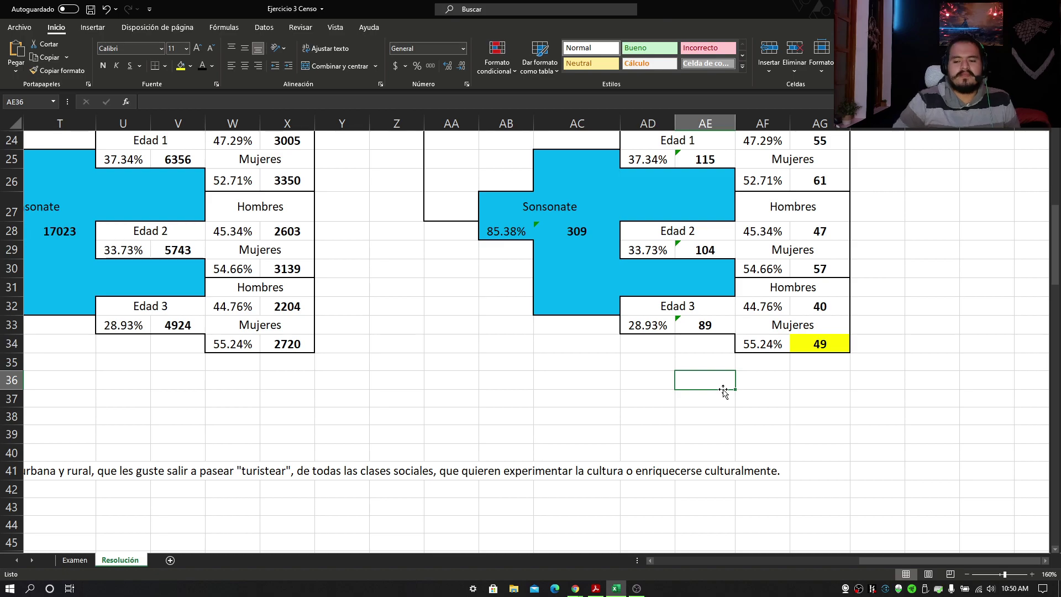
Check the highlighted AG34 cell, and consult the municipal population table on page 25 of Censo 2007.pdf in Acrobat Reader.
scroll(814, 377, "up", 1)
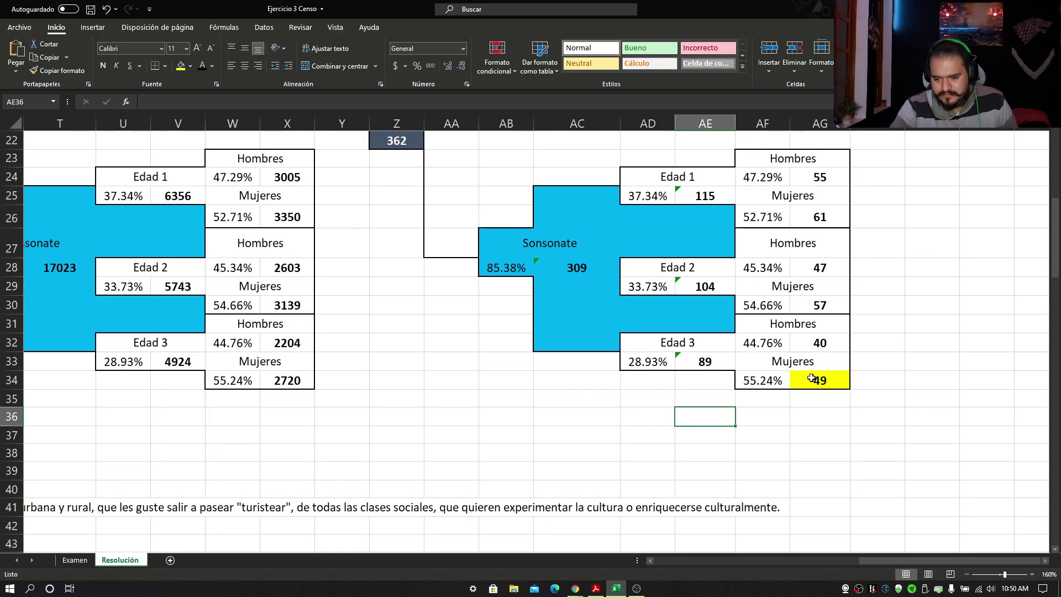
left_click(814, 378)
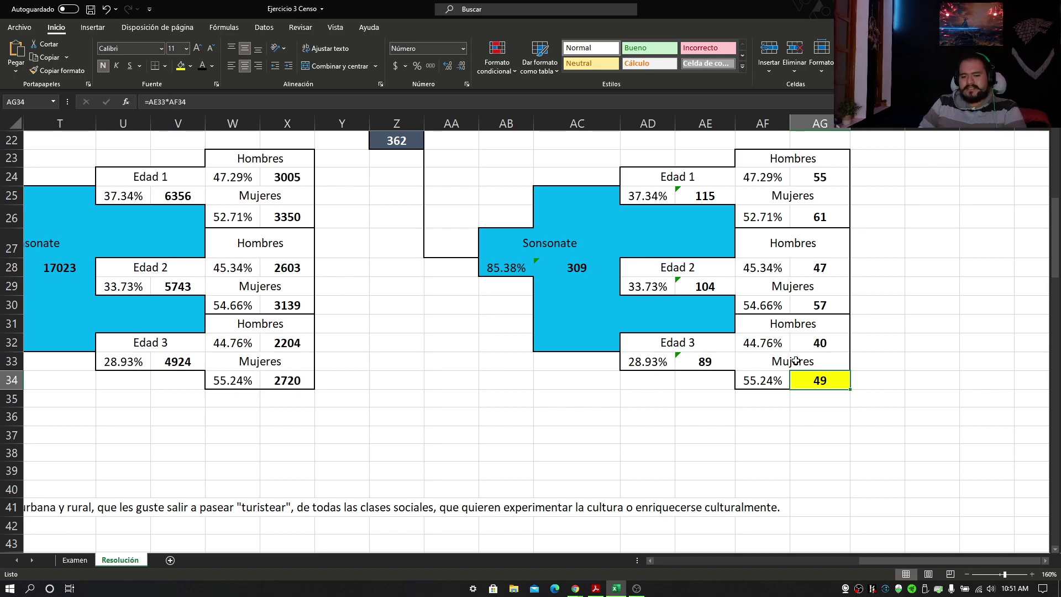
left_click(82, 560)
left_click(120, 560)
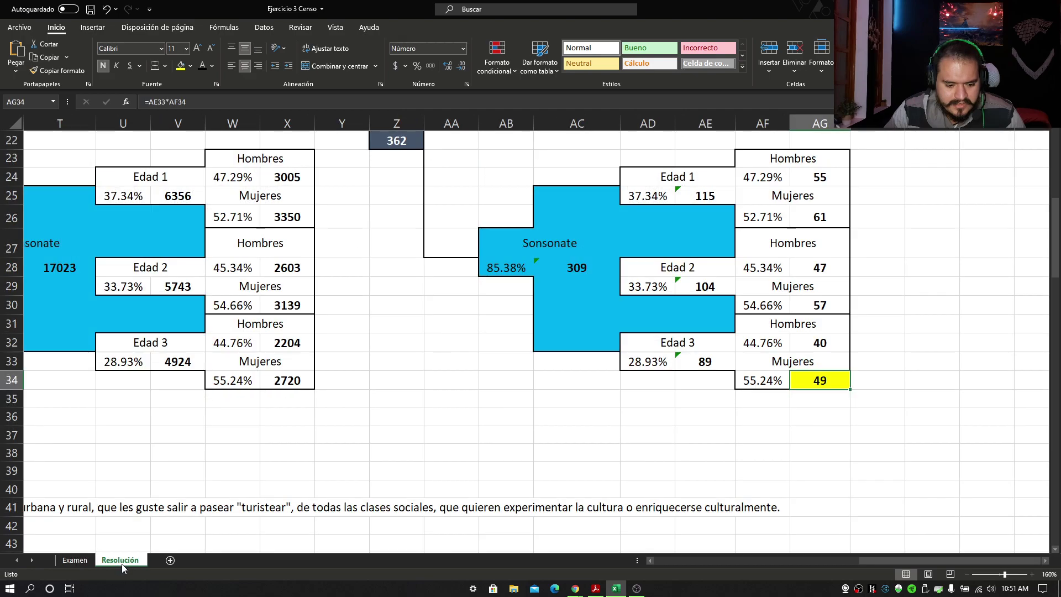
left_click(595, 589)
scroll(276, 353, "down", 2)
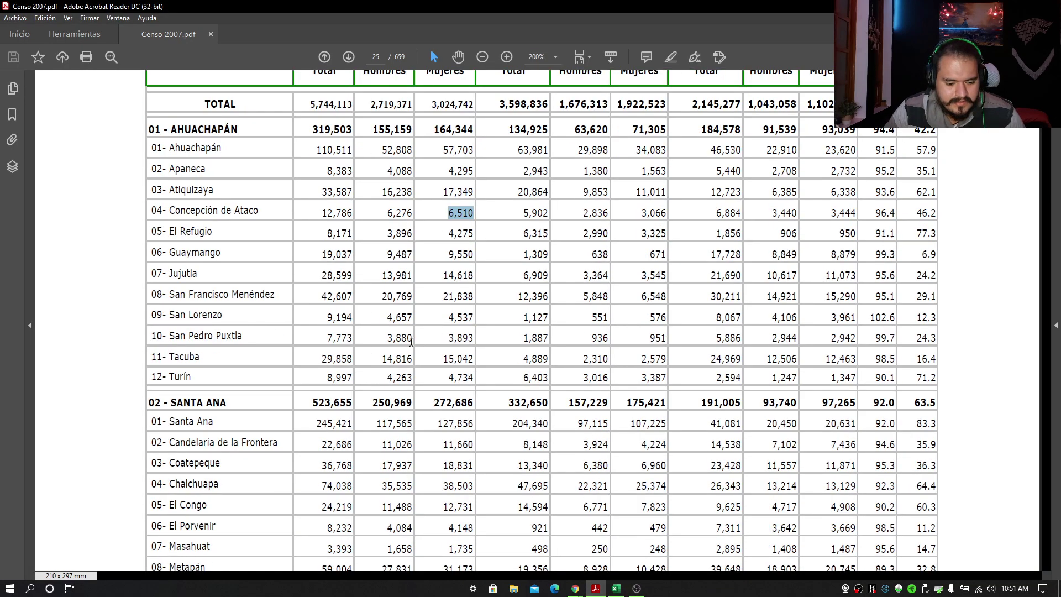
left_click(378, 59)
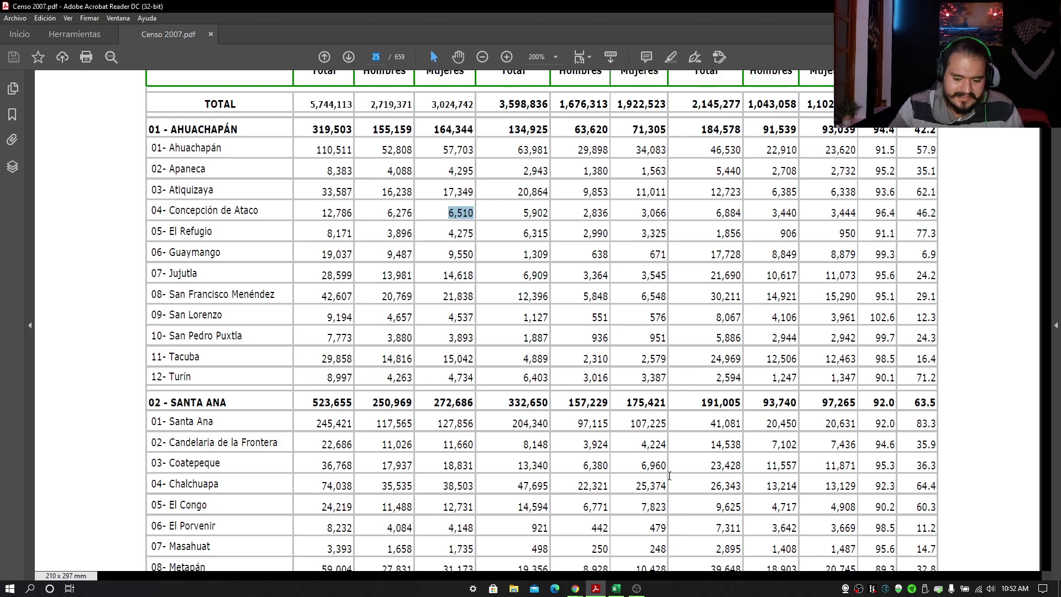
left_click(625, 593)
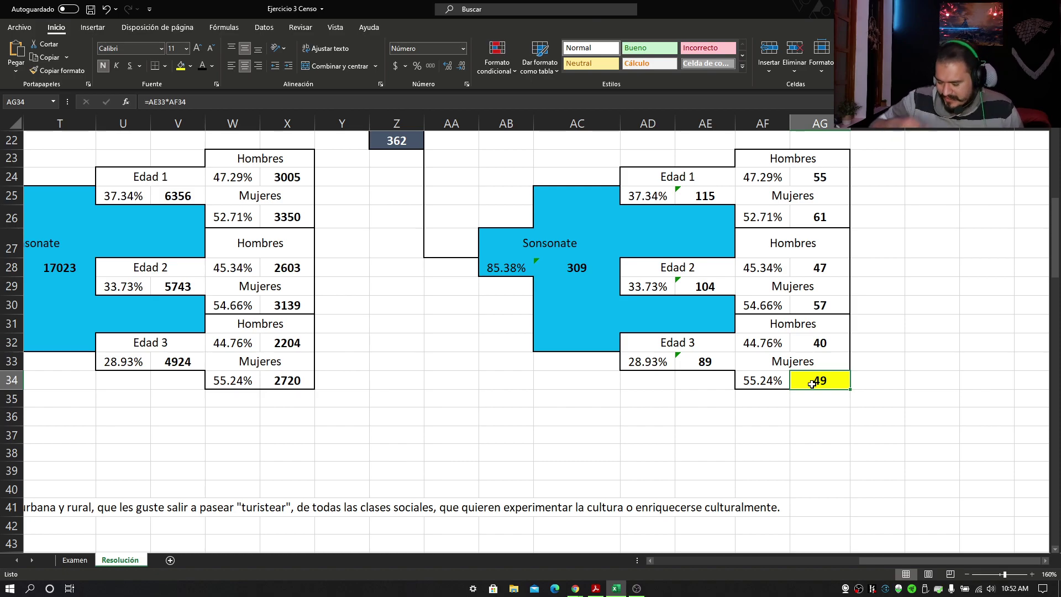
Highlight the Concepción de Ataco Edad 2 men's sample count in AG15 with a yellow fill.
scroll(811, 383, "up", 5)
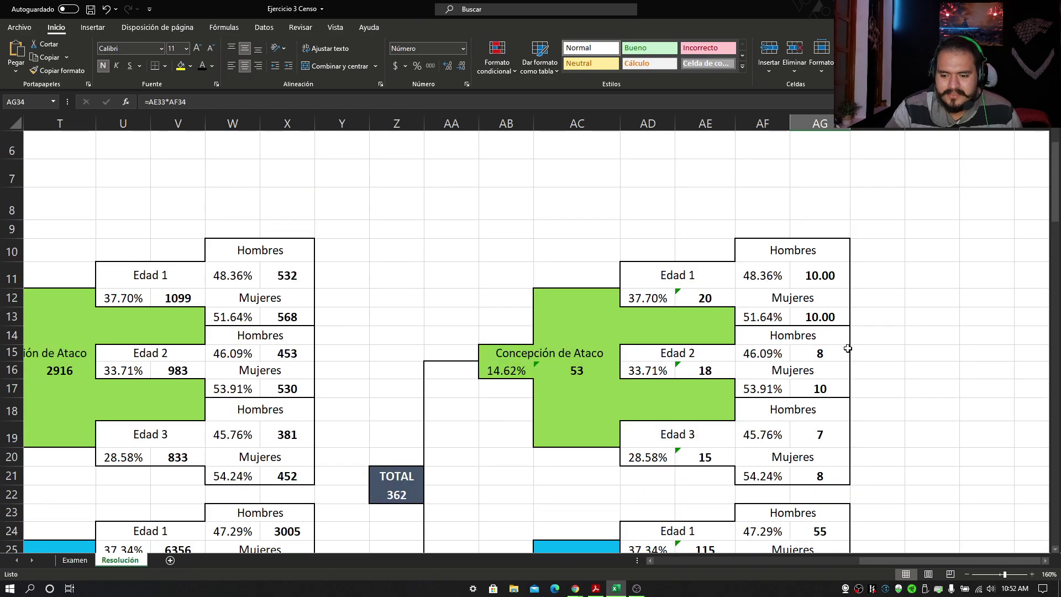
left_click(822, 390)
left_click(839, 353)
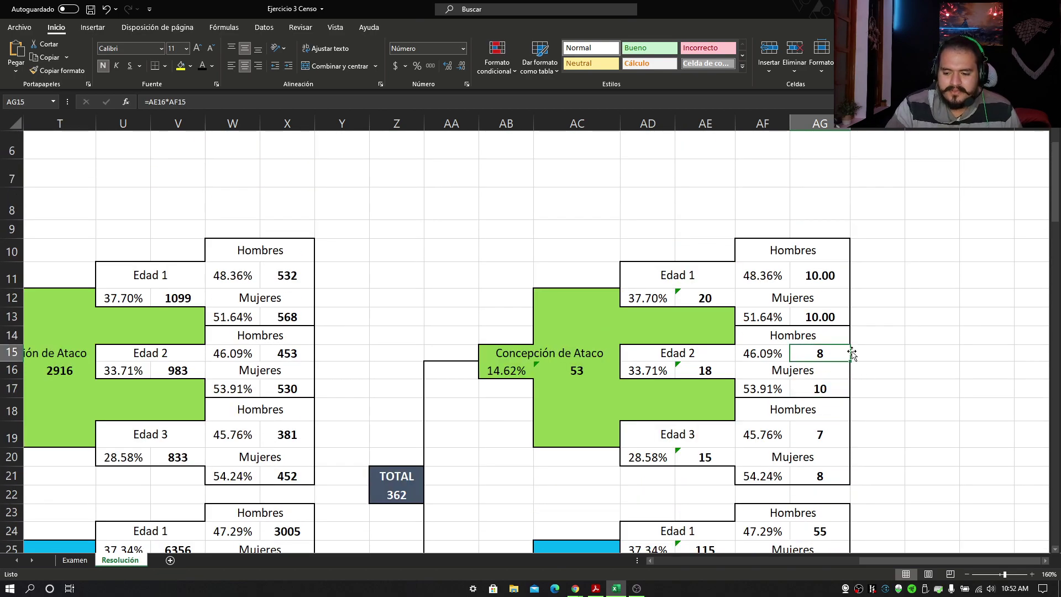
left_click(181, 66)
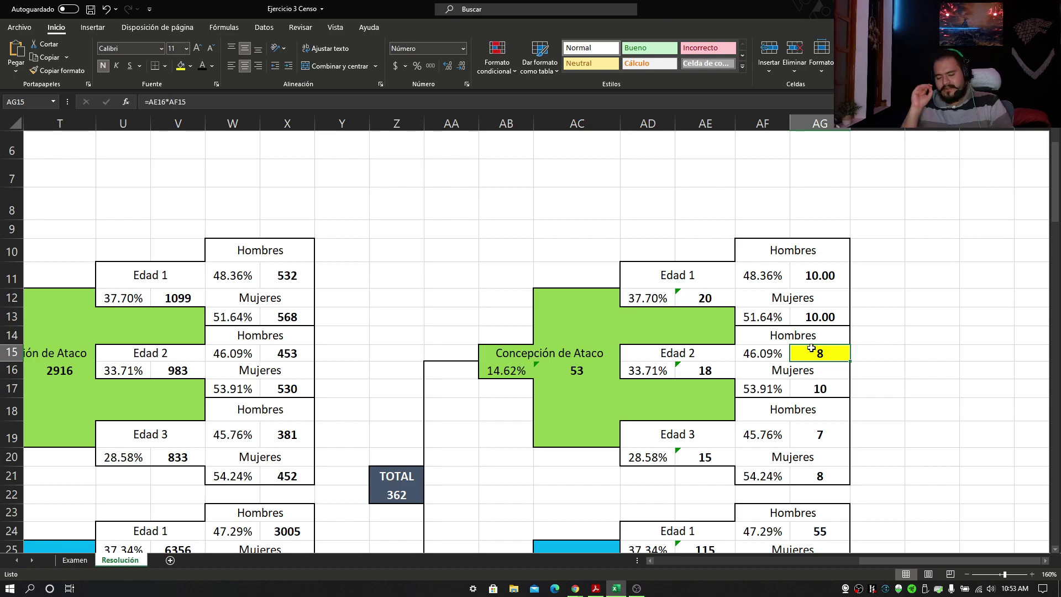
Highlight the Concepción de Ataco Edad 3 women's sample percentage and count in AF21:AG21 with a yellow fill.
scroll(811, 348, "down", 2)
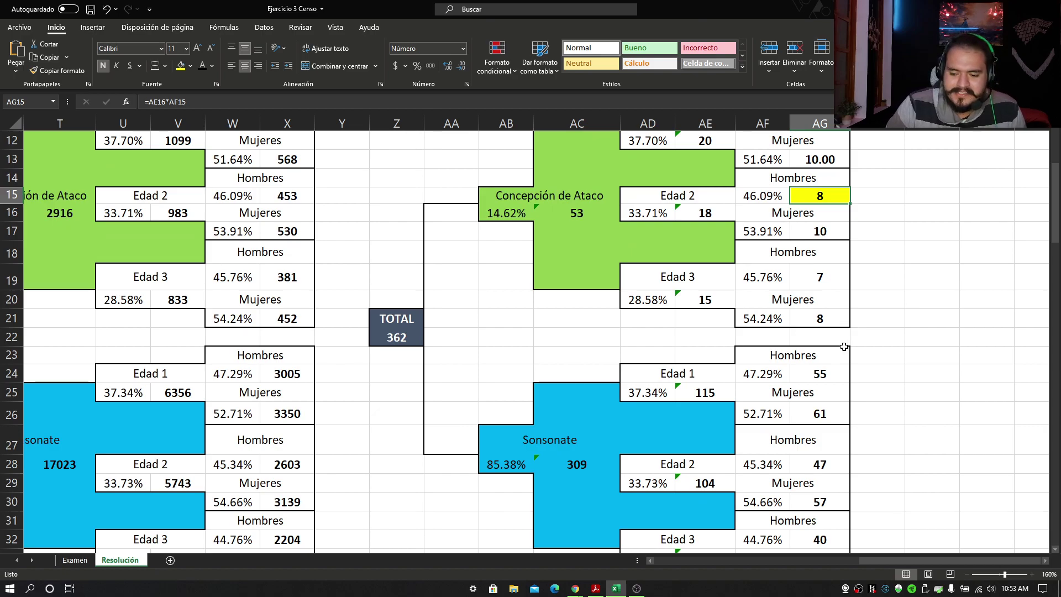
left_click(772, 319)
left_click_drag(793, 318, 819, 319)
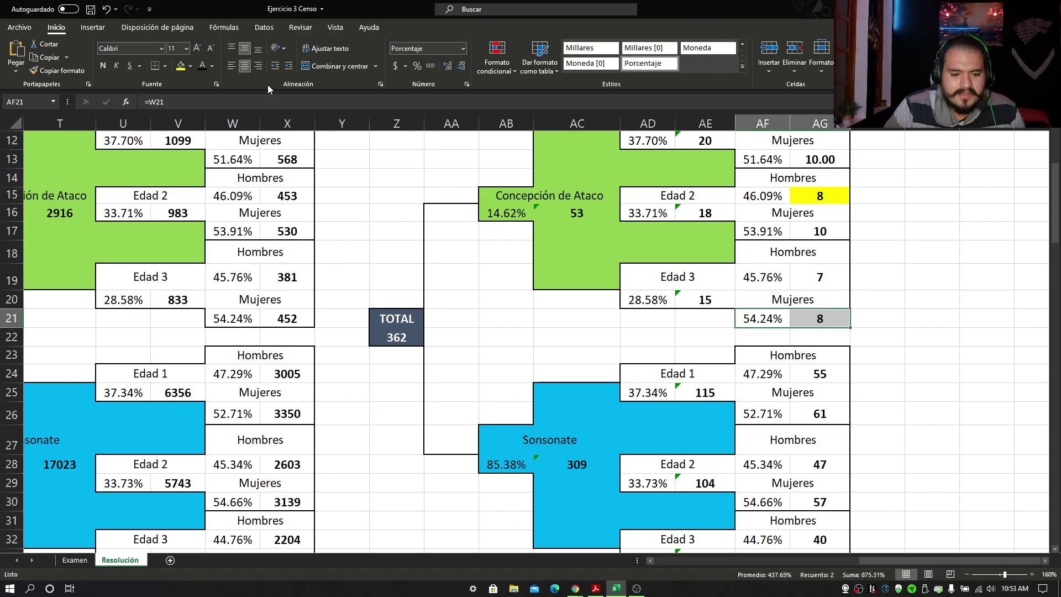
left_click(181, 65)
left_click(893, 319)
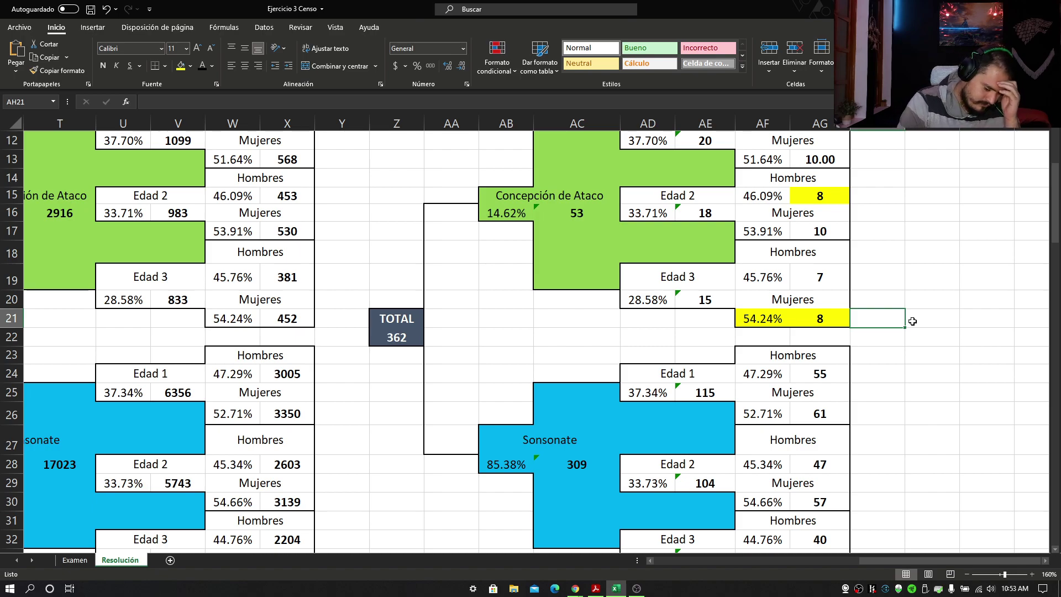
Enter the note "75% de las mujeres Edad 3 Ataco, están muy interesadas en adquirir sus servicios de turísmo" in cell AH22.
left_click(886, 332)
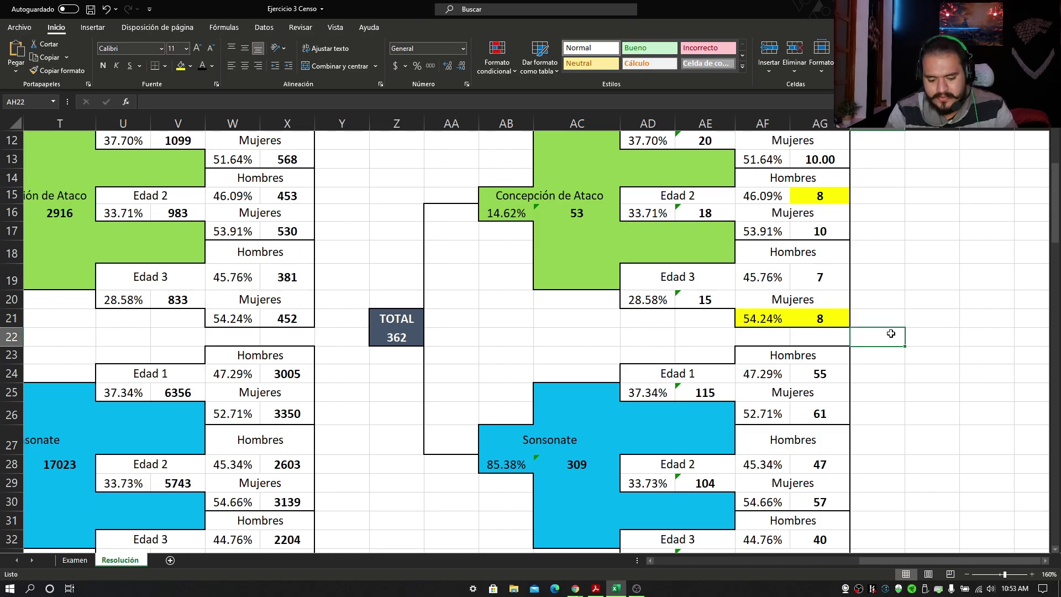
type("75%")
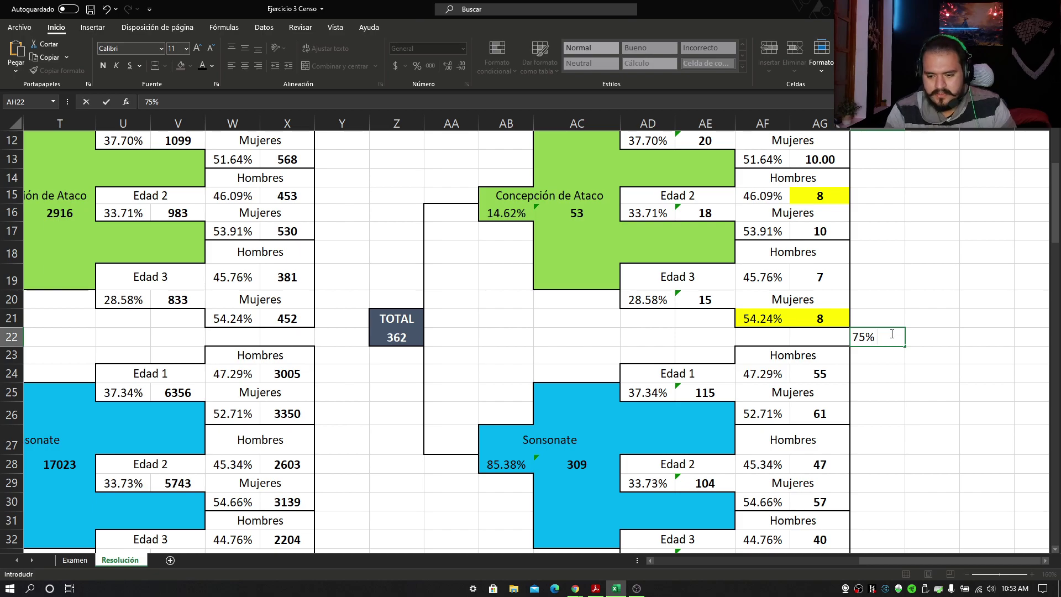
type(" de la")
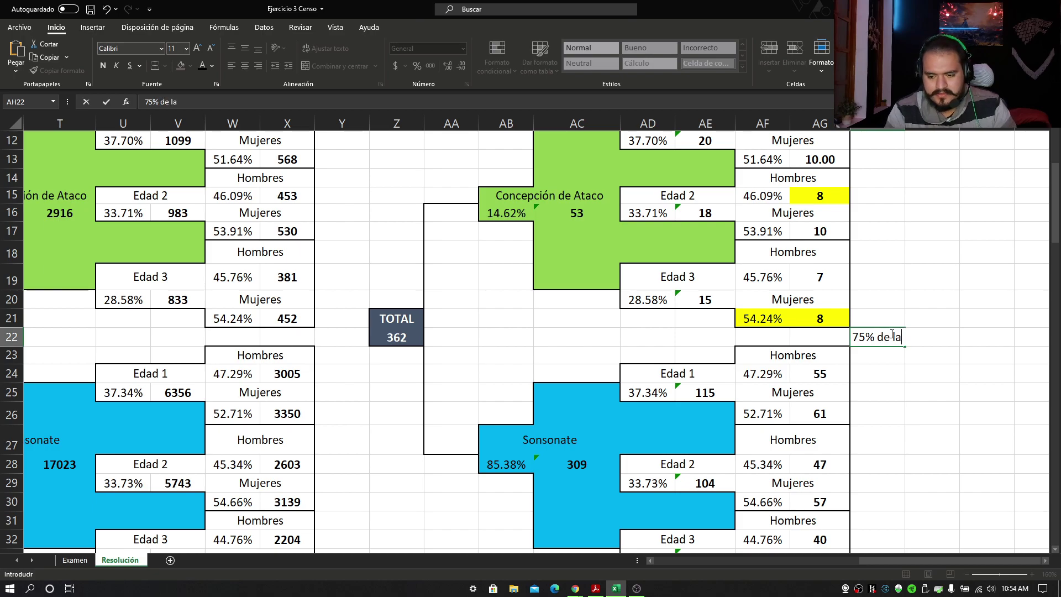
type("s mujere")
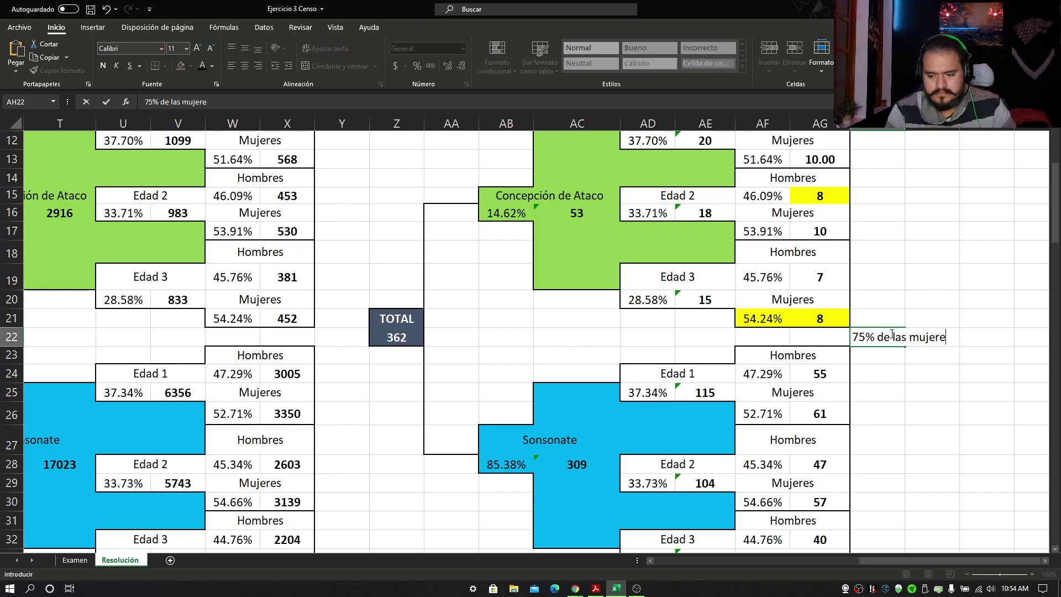
type("s E")
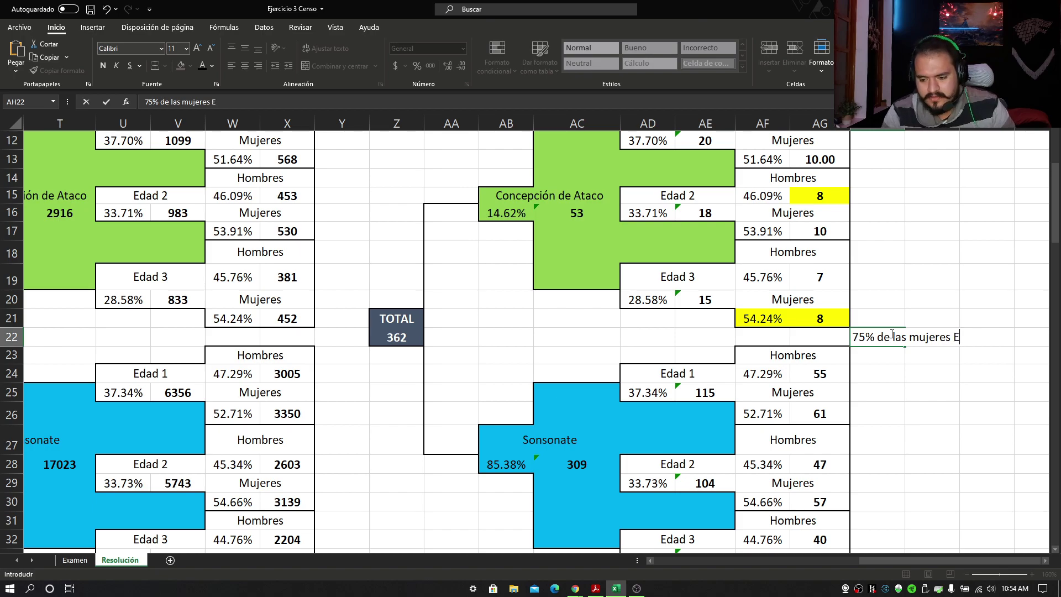
type("dad 3")
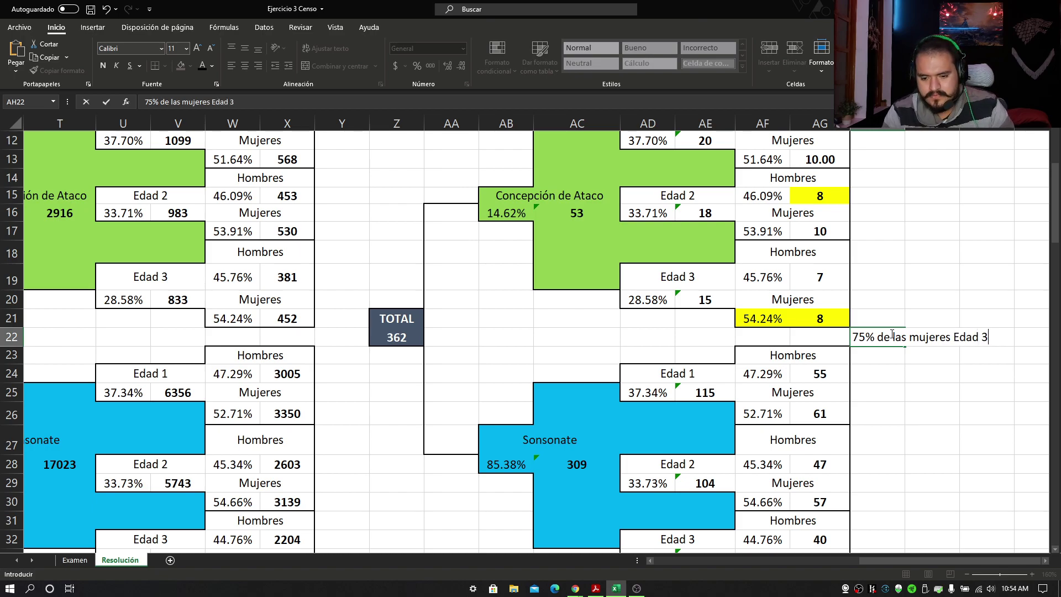
type(" Ataco")
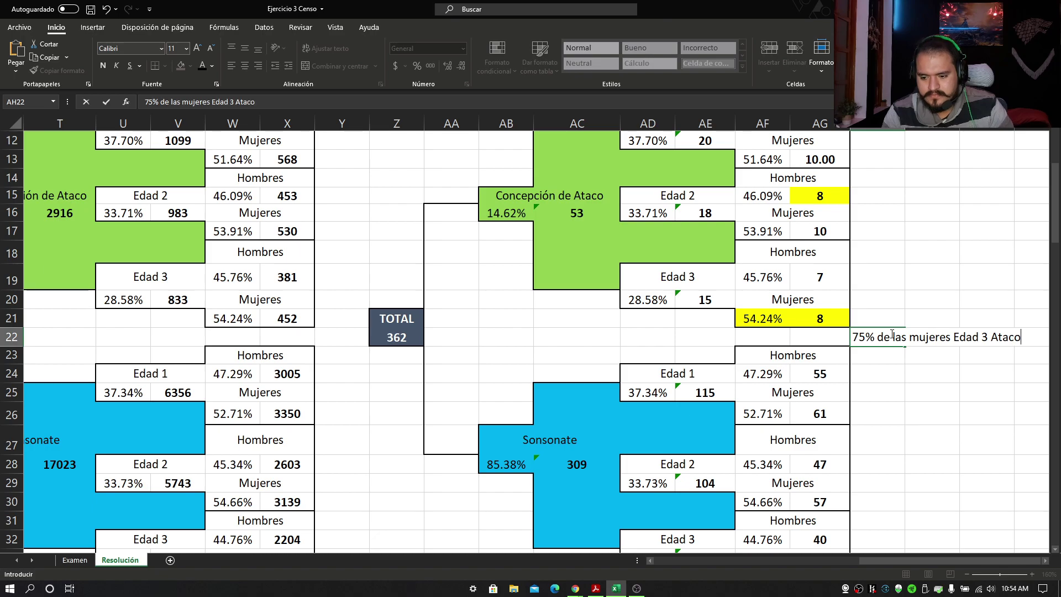
type(",")
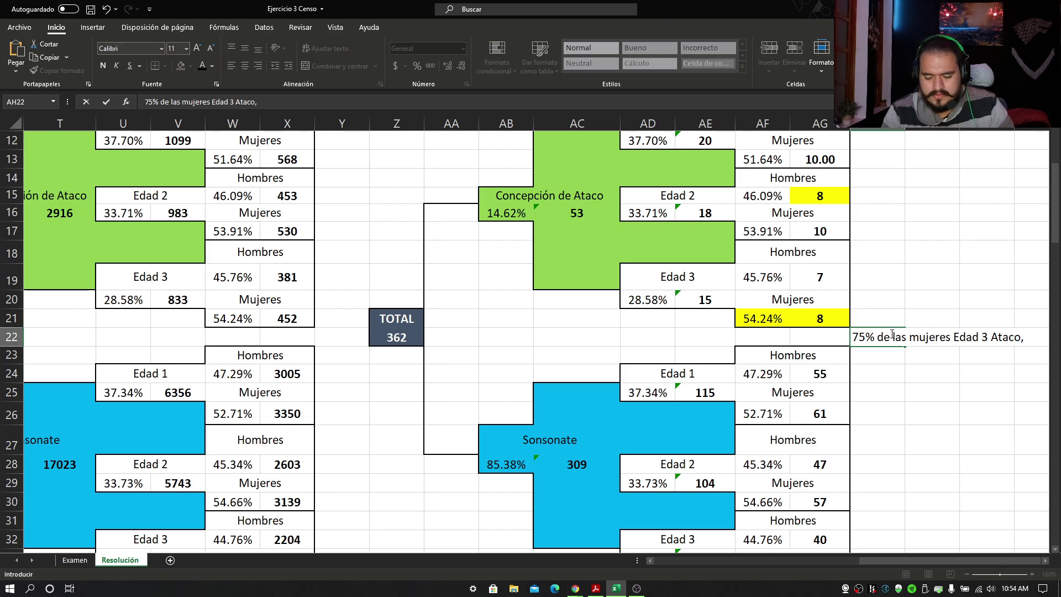
type(" están muy")
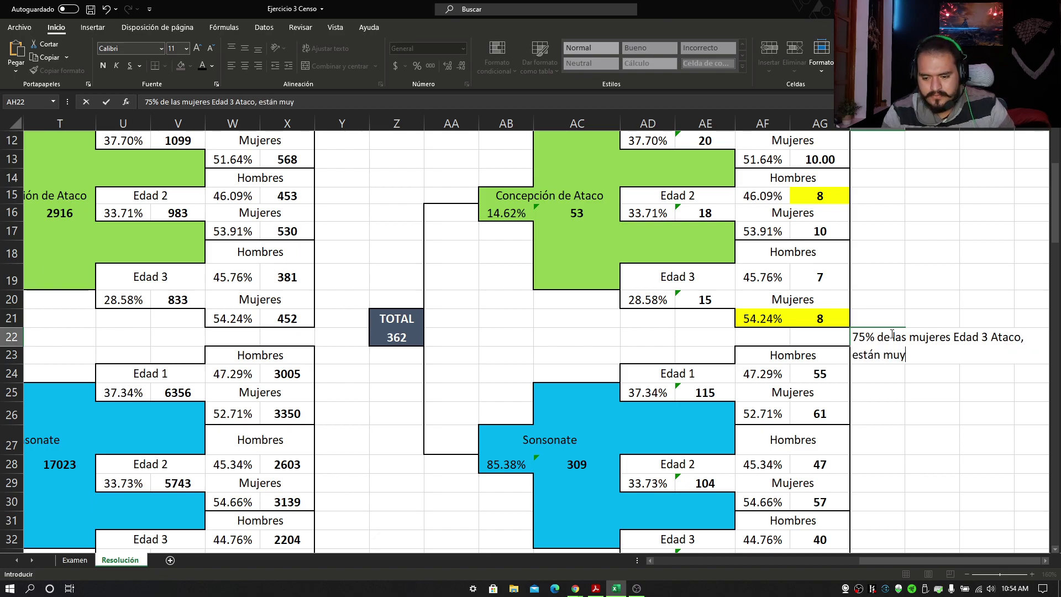
type(" interesada")
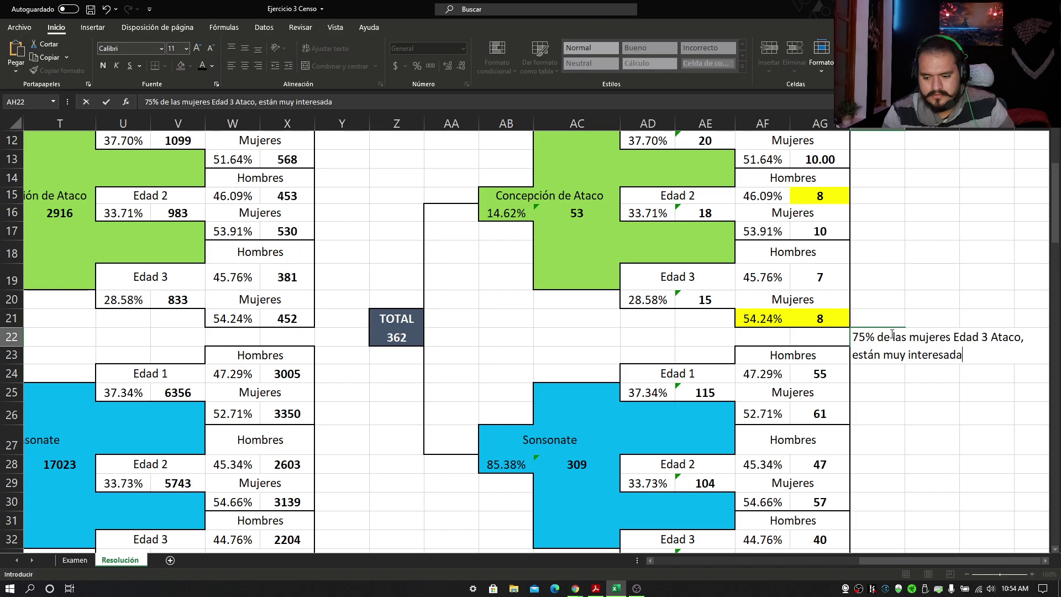
type("s en ")
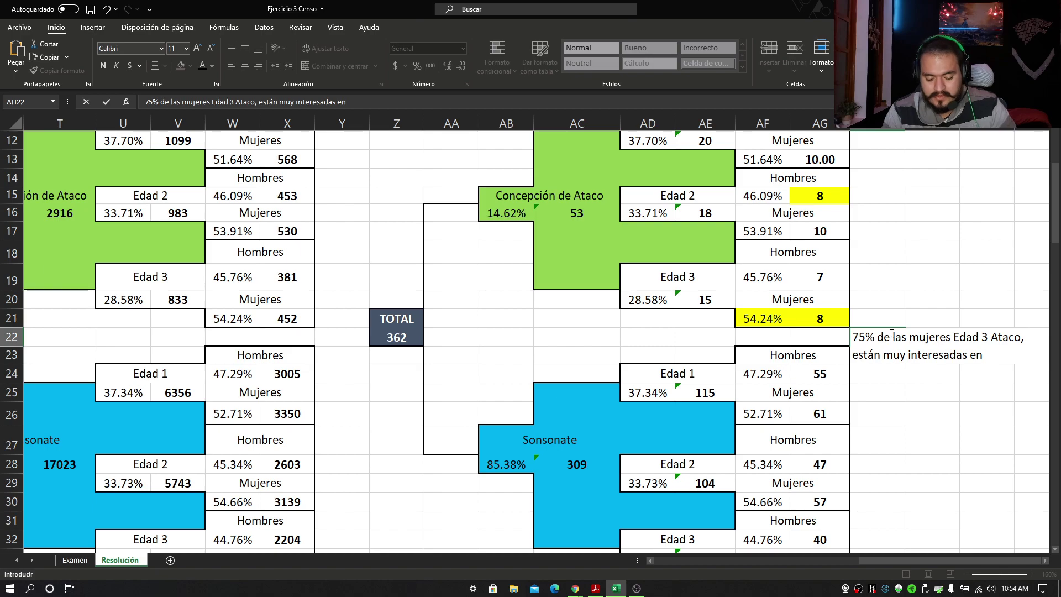
type("adquirir")
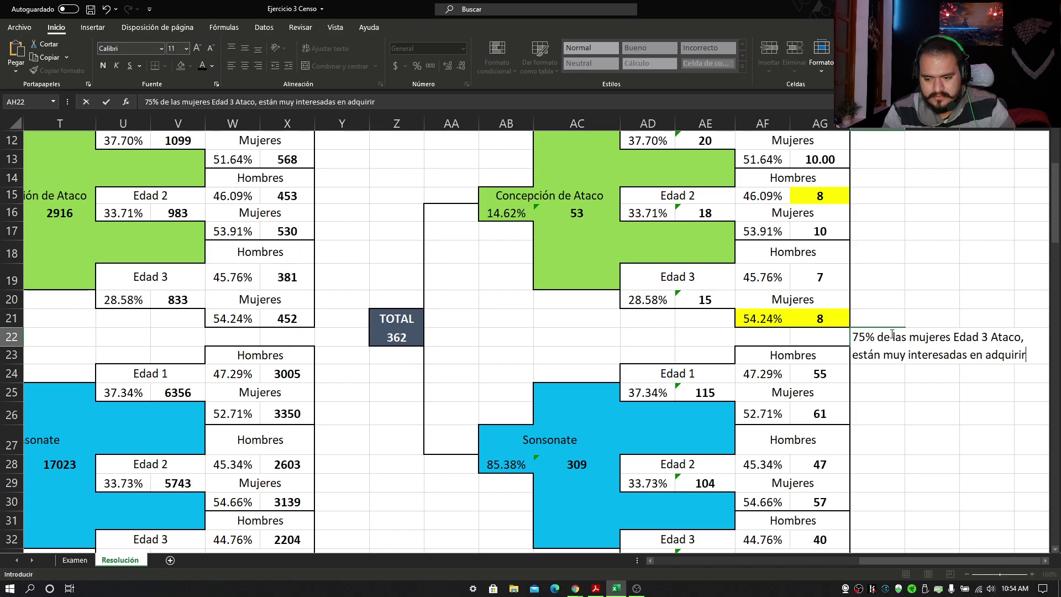
type(" sus seriv")
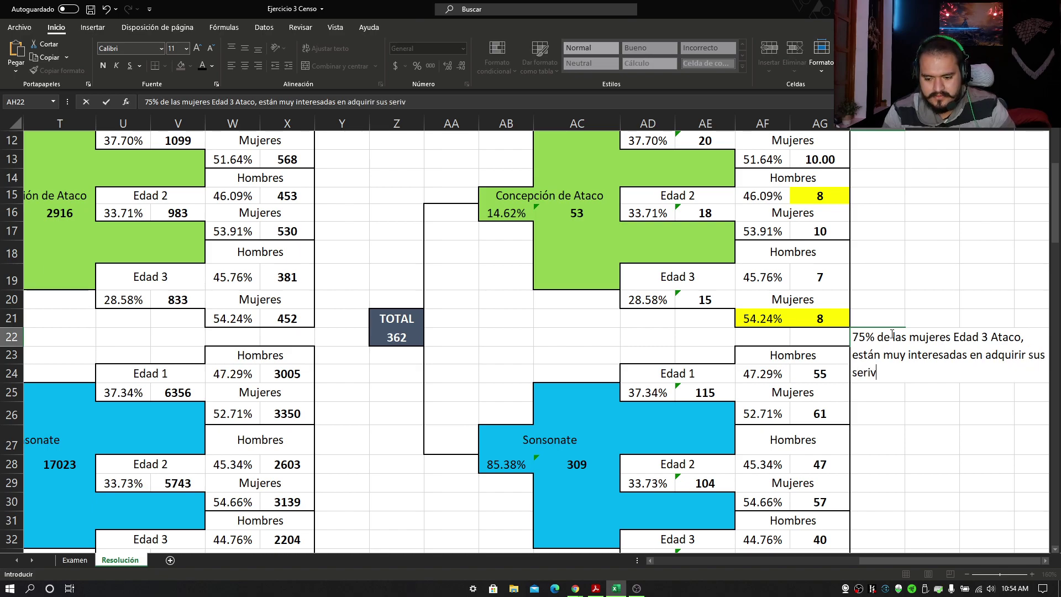
key("BackSpace")
key("BackSpace")
type("vicios ")
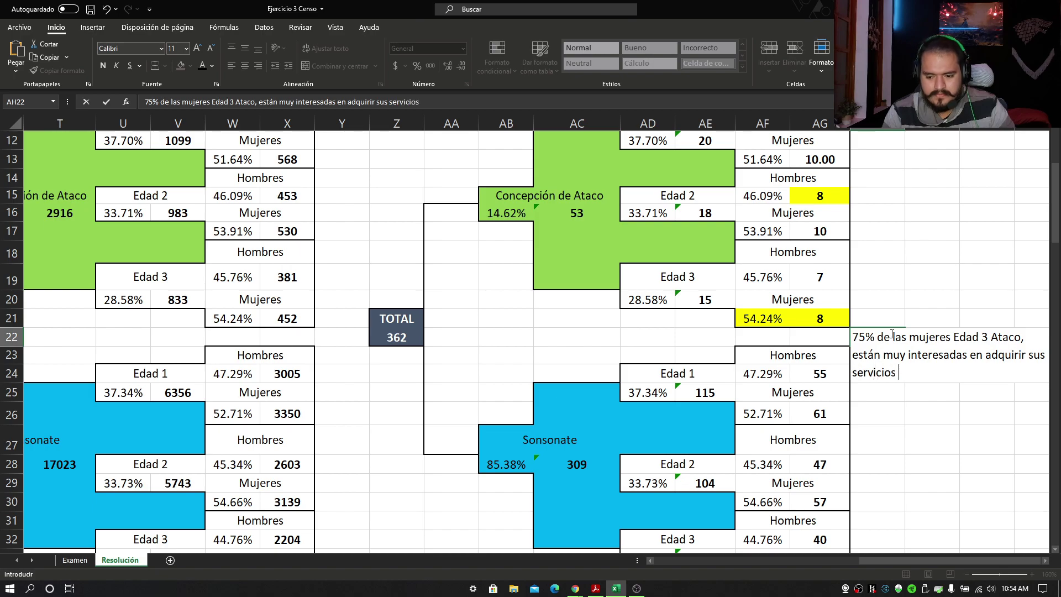
type("de turís")
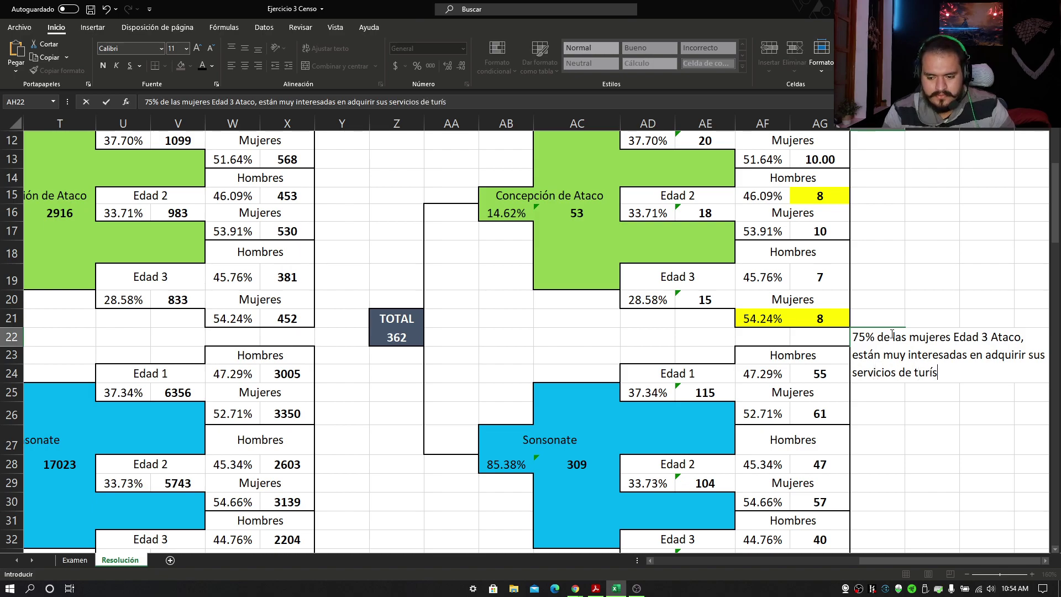
type("mo")
key("Return")
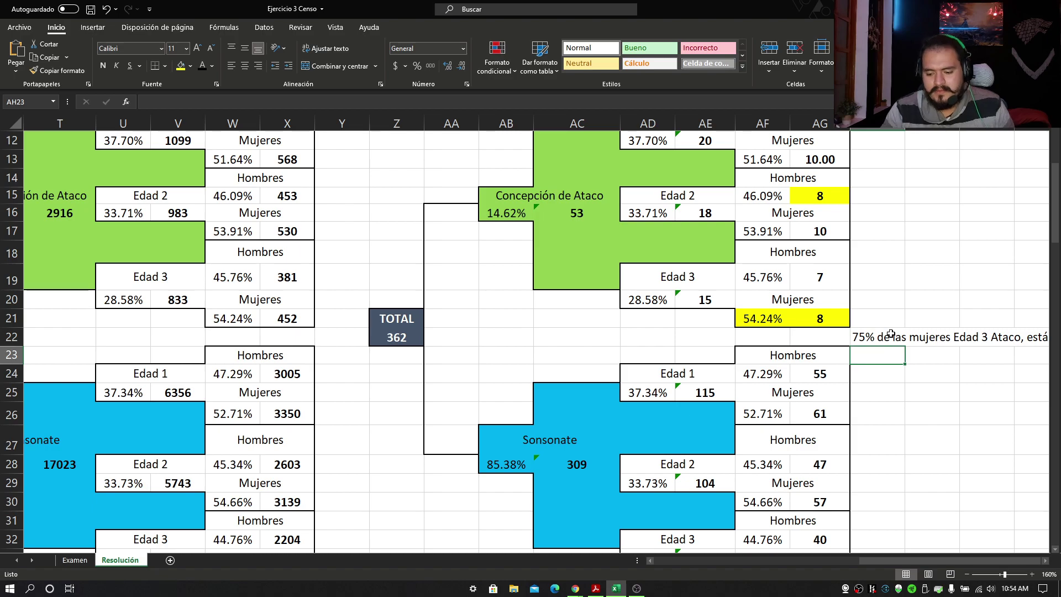
Read the full note in AH22 alongside the highlighted Concepción de Ataco Edad 3 women's stratum.
left_click_drag(929, 555, 935, 558)
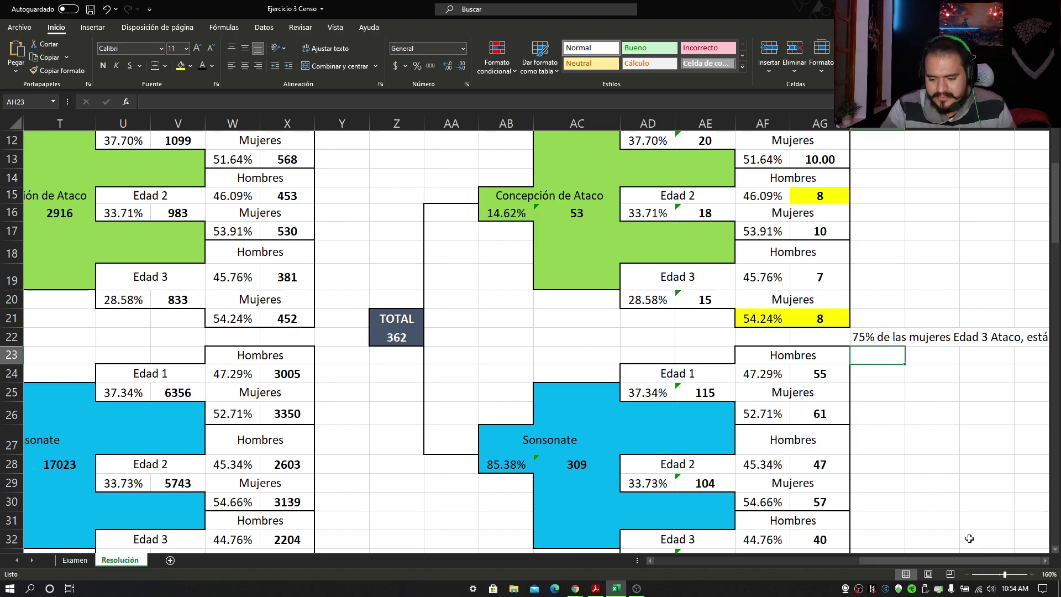
key("Right")
key("Right")
key("Right")
key("Right")
key("Right")
key("Right")
key("Right")
key("Right")
key("Right")
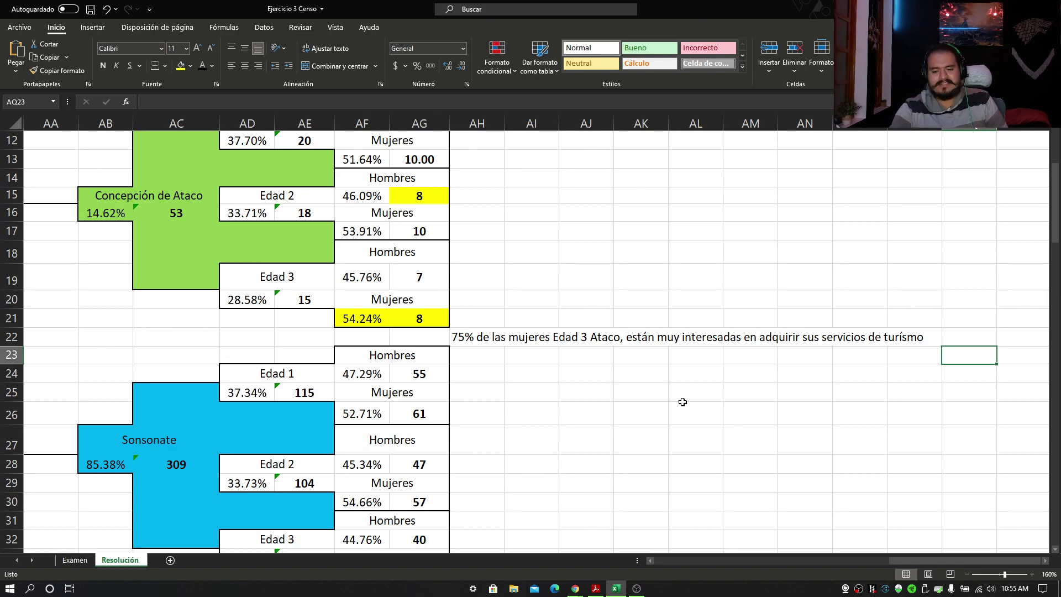
Enter "339 mujeres" in AH21, directly above the 75% note.
left_click_drag(474, 338, 551, 334)
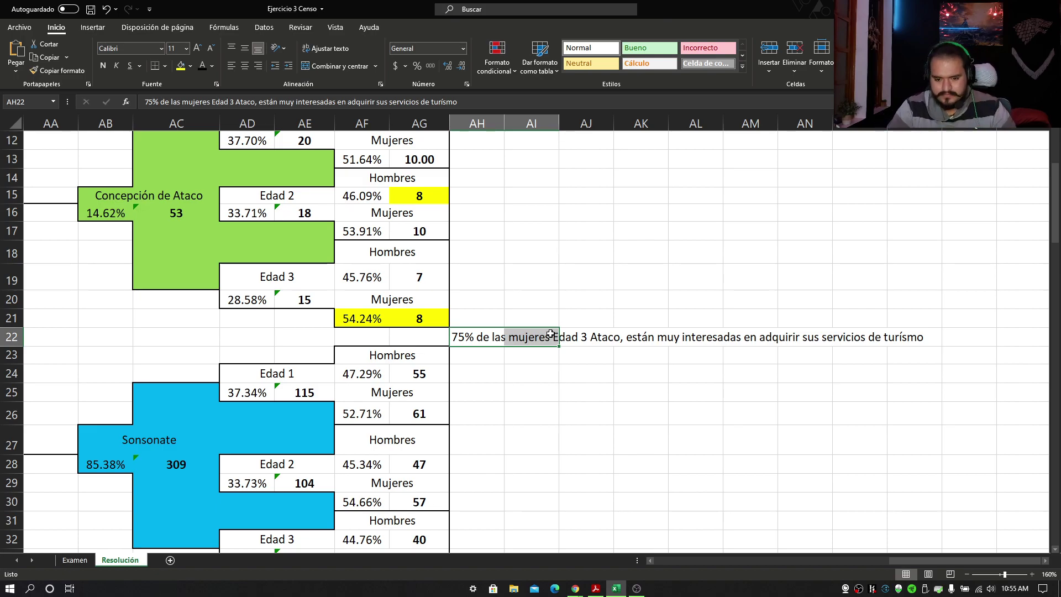
key("Left")
key("Up")
key("Right")
type("339")
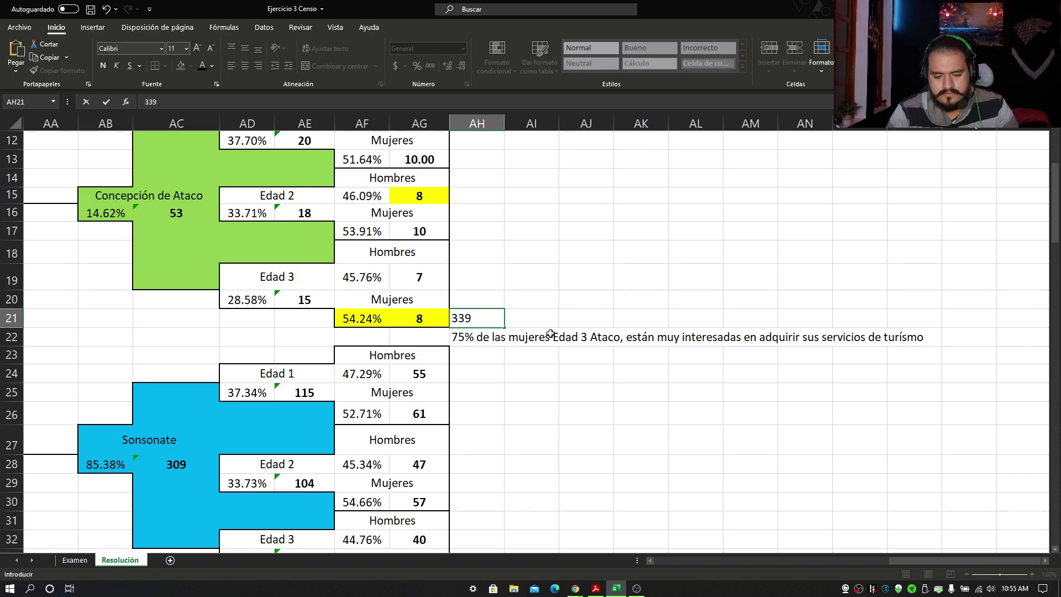
type(" mujeres")
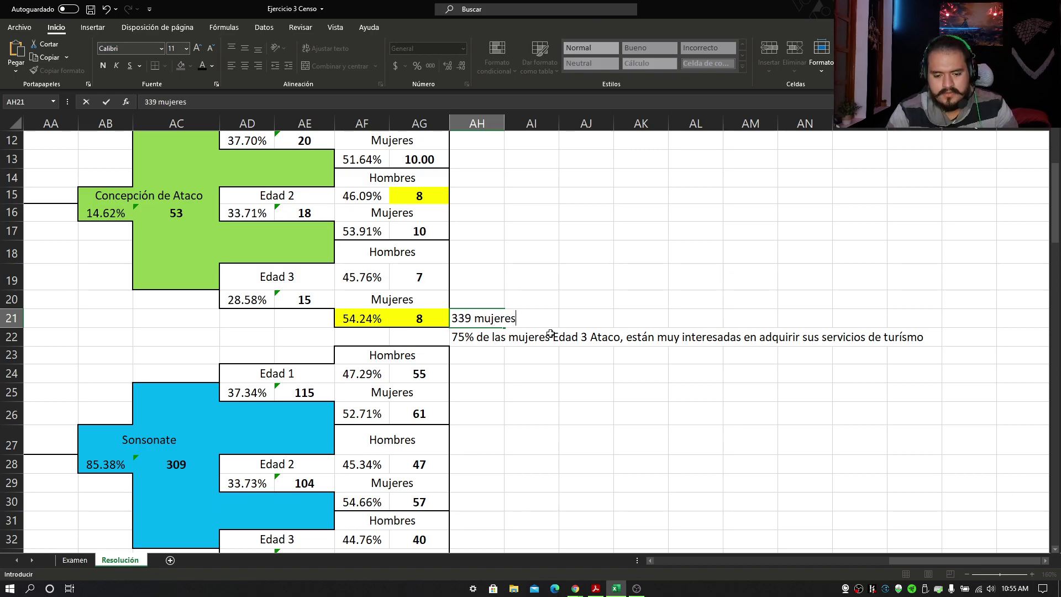
key("Return")
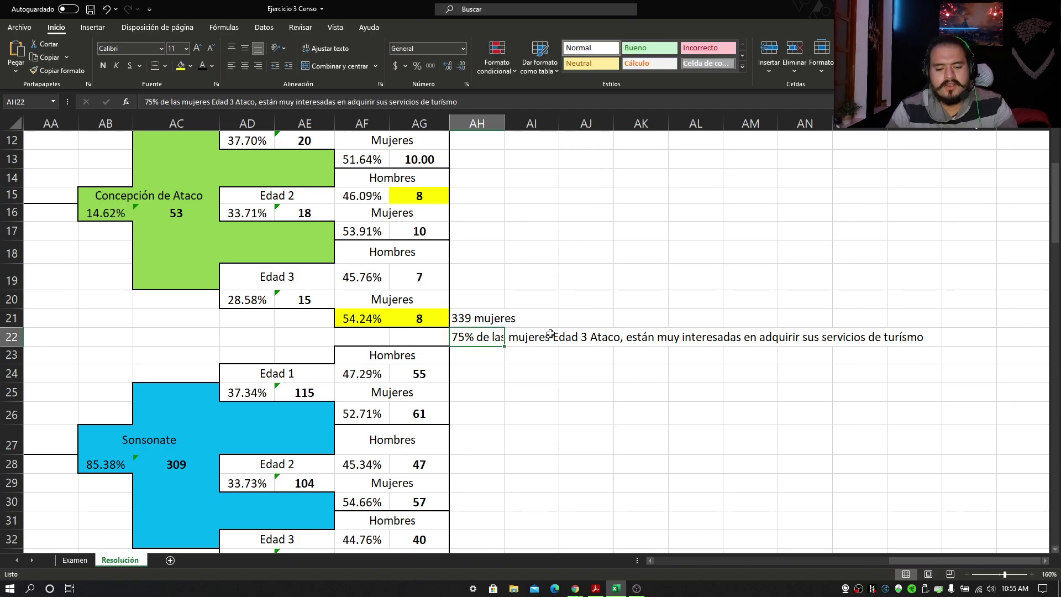
Widen column AH just enough to fit the "339 mujeres" entry.
left_click(551, 335)
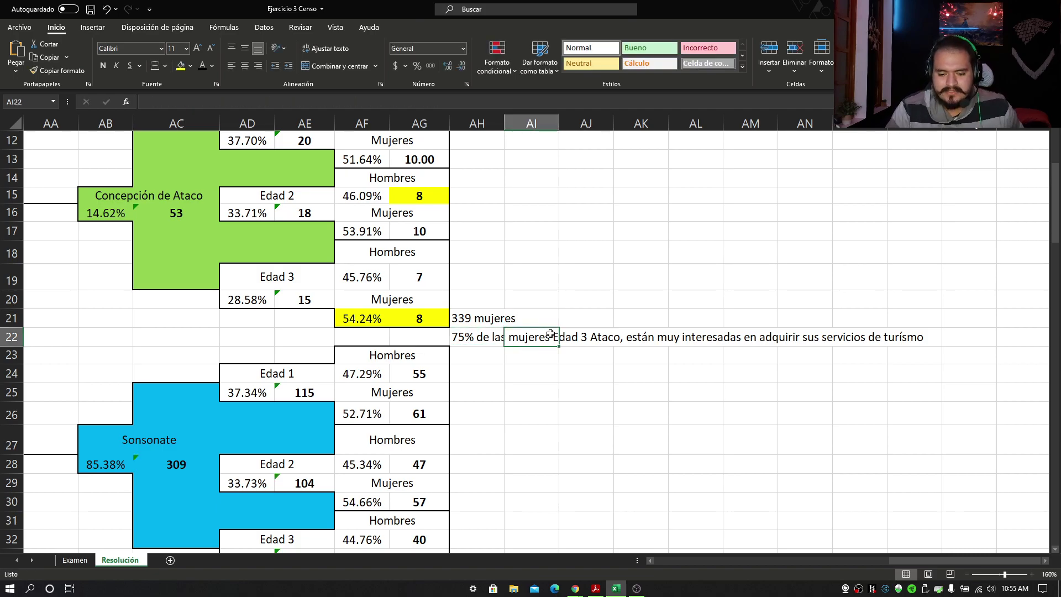
double_click(505, 122)
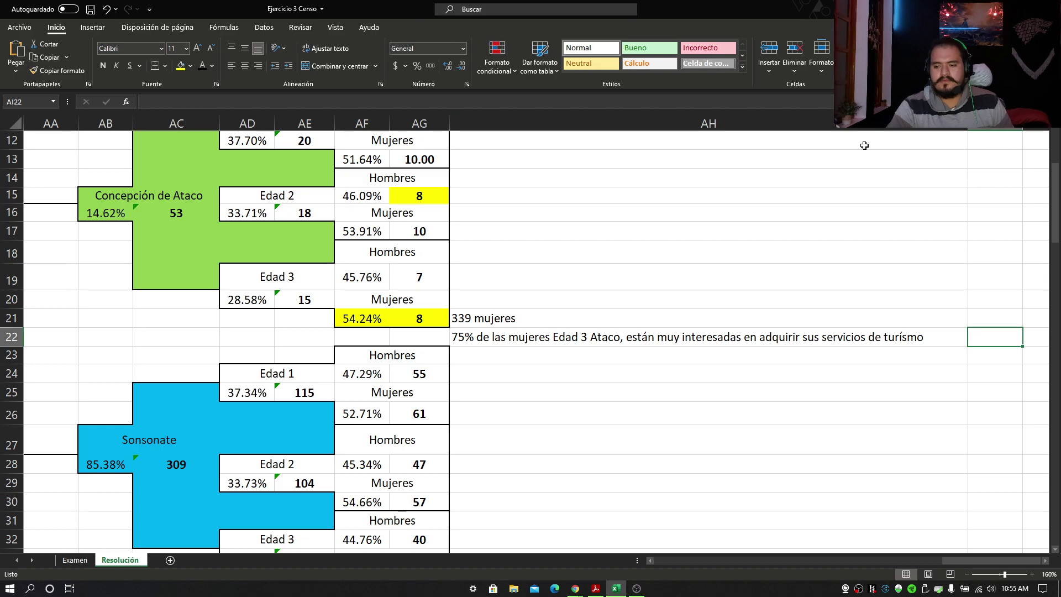
key("ctrl+z")
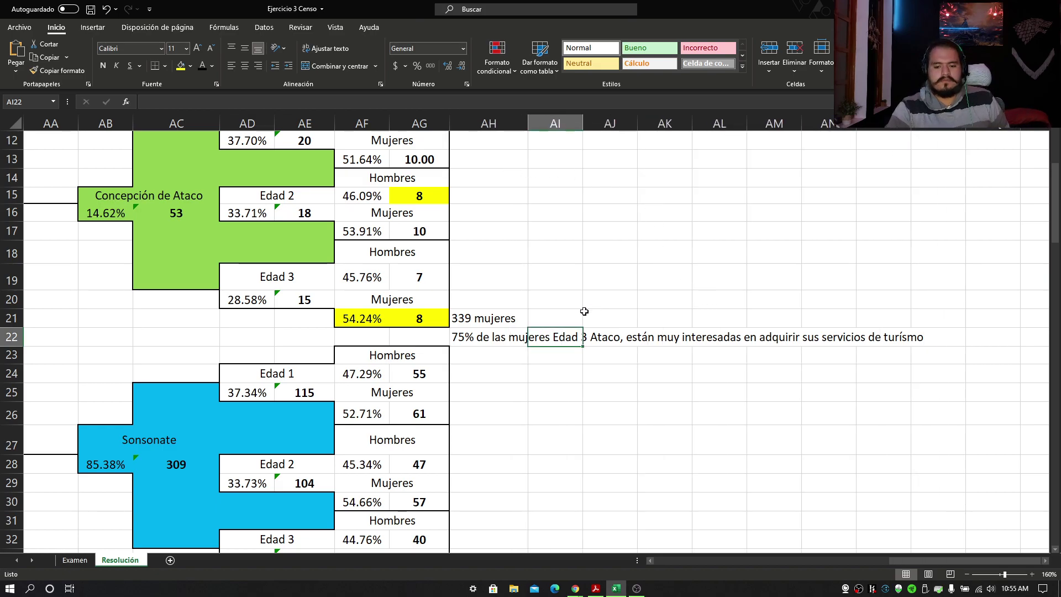
Multiply the Concepción de Ataco Edad 3 women's sample count by 55 in AI21 with the formula =AG21*55.
left_click(565, 314)
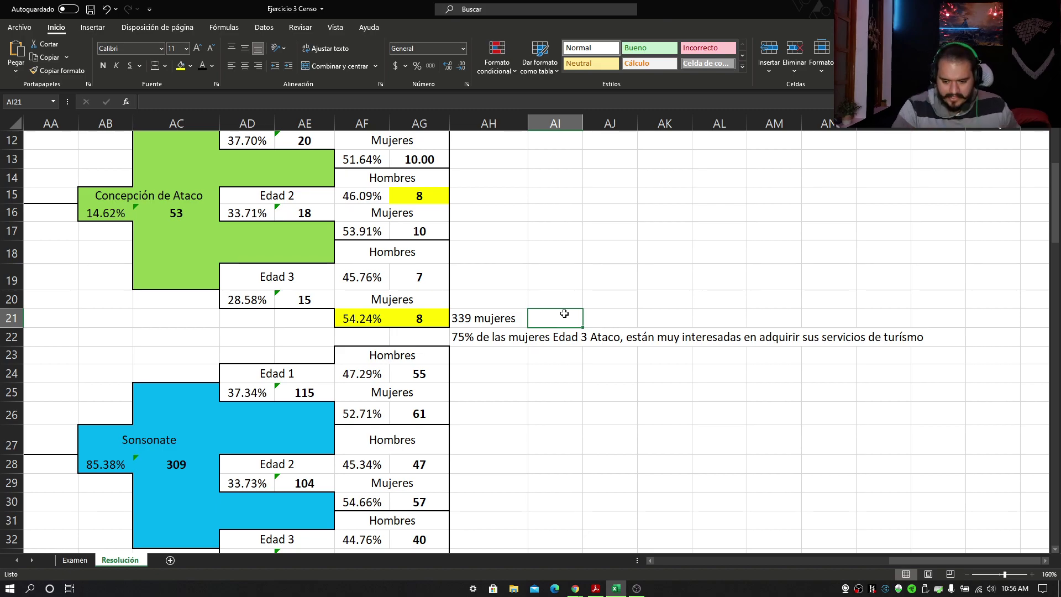
type("=")
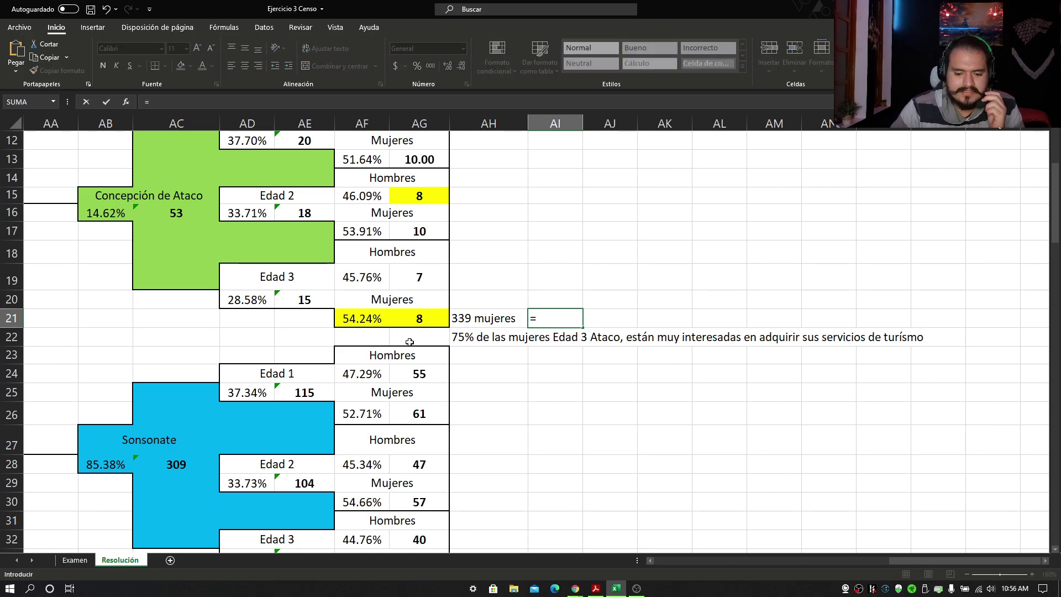
left_click(418, 310)
type("*")
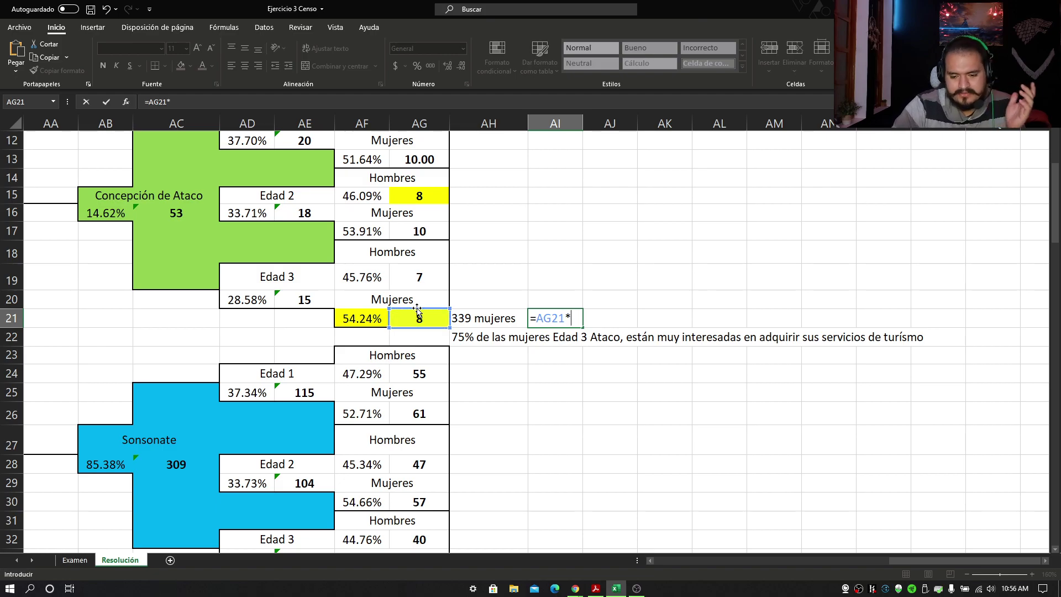
type("55")
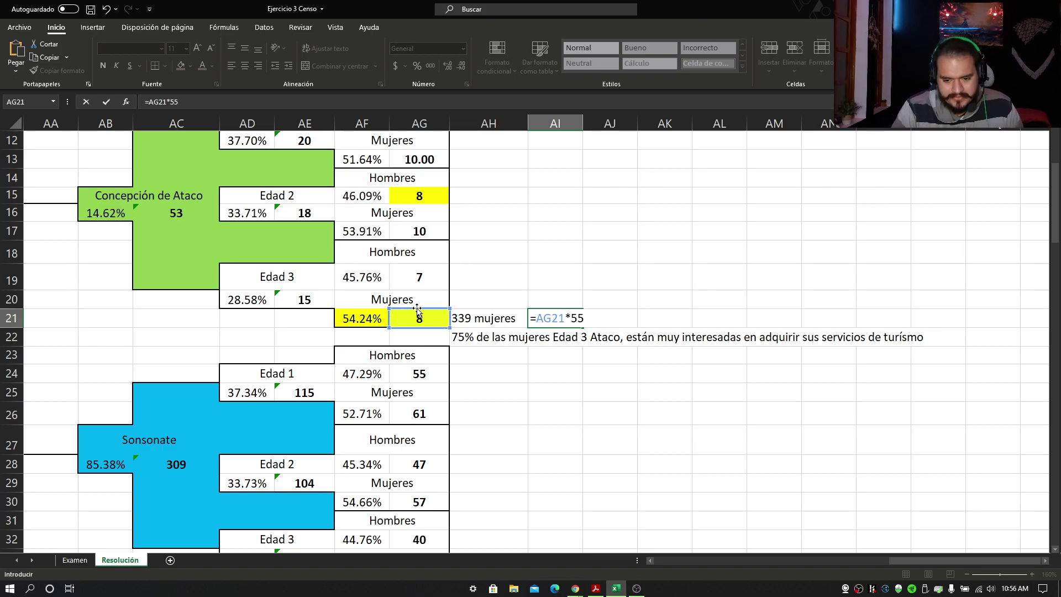
key("Return")
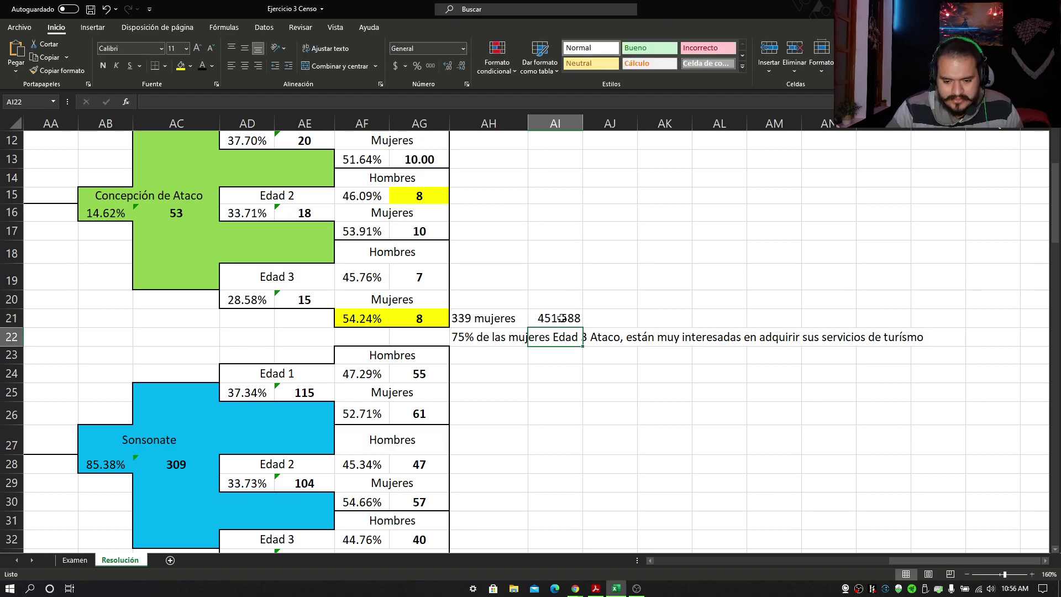
Calculate 75% of the AI21 value in AJ21 with the formula =AI21*0.75.
left_click(589, 320)
type("=")
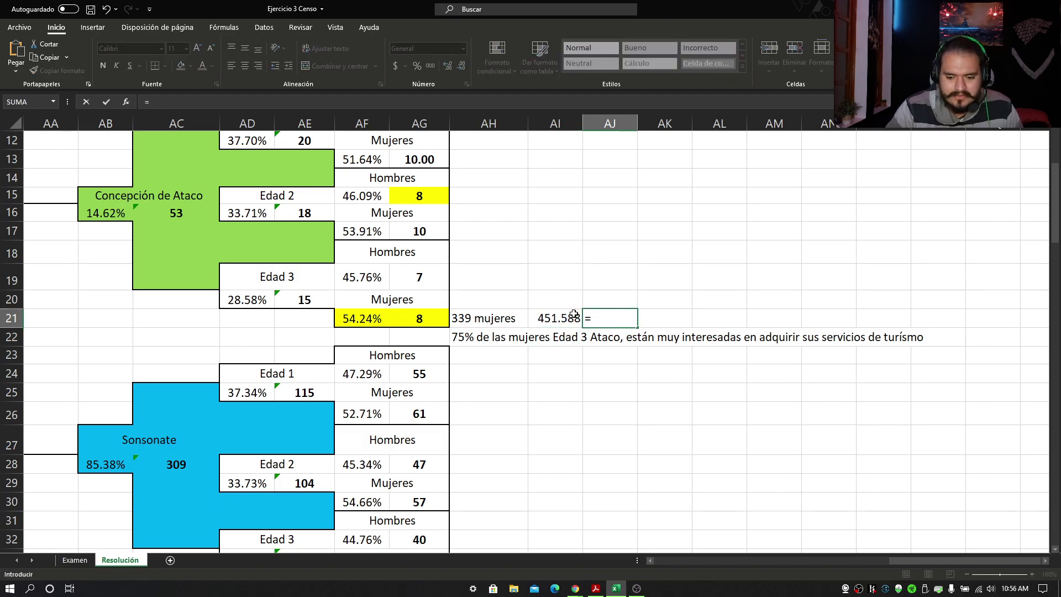
left_click(569, 317)
type("*")
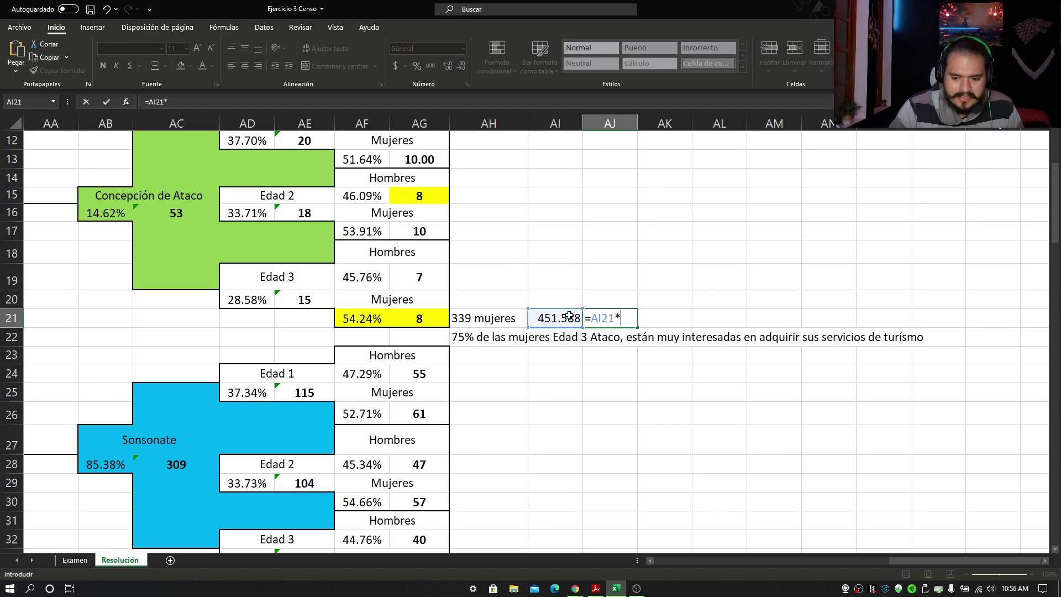
type("0.")
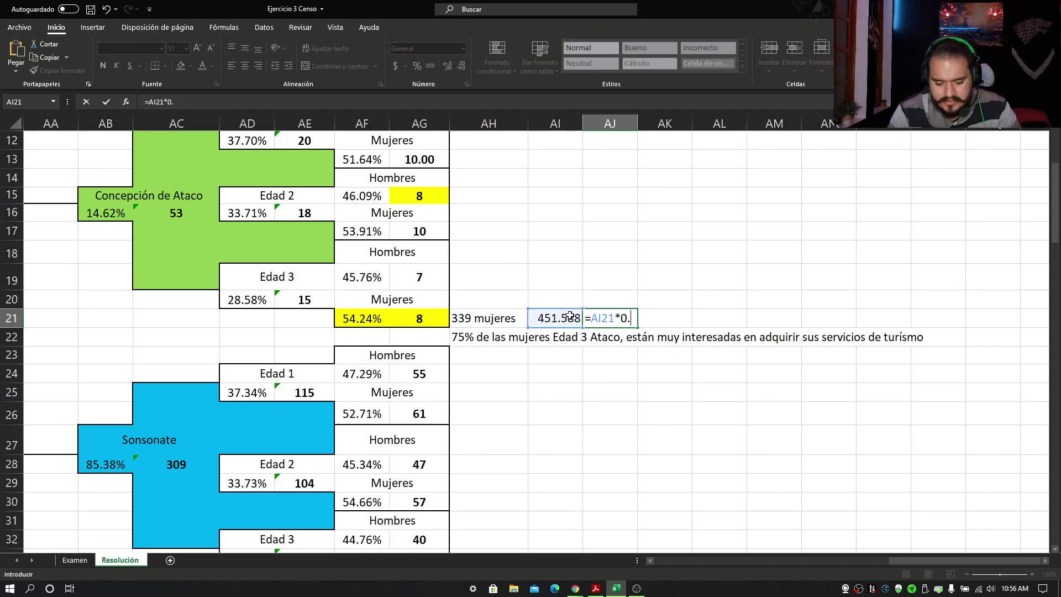
type("75")
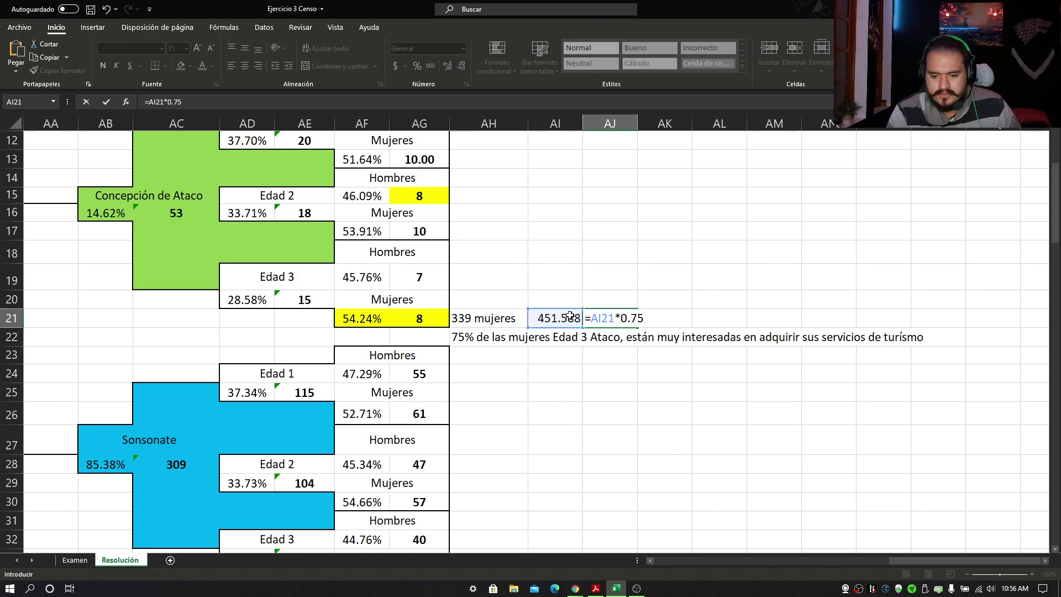
key("Return")
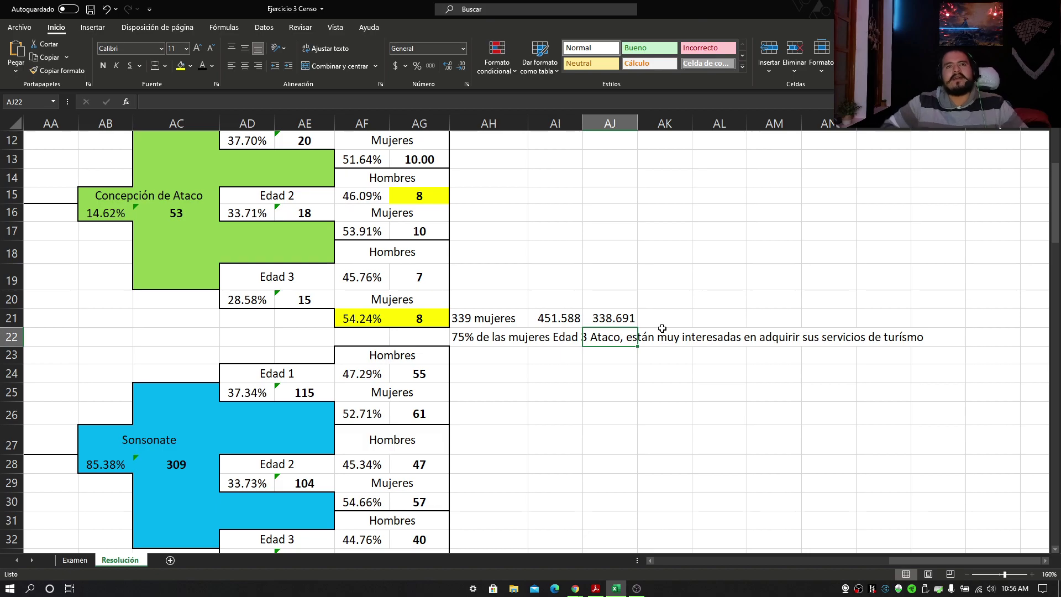
Enter 11 in AK21, beside the 75% calculation for the Concepción de Ataco Edad 3 women.
left_click(679, 314)
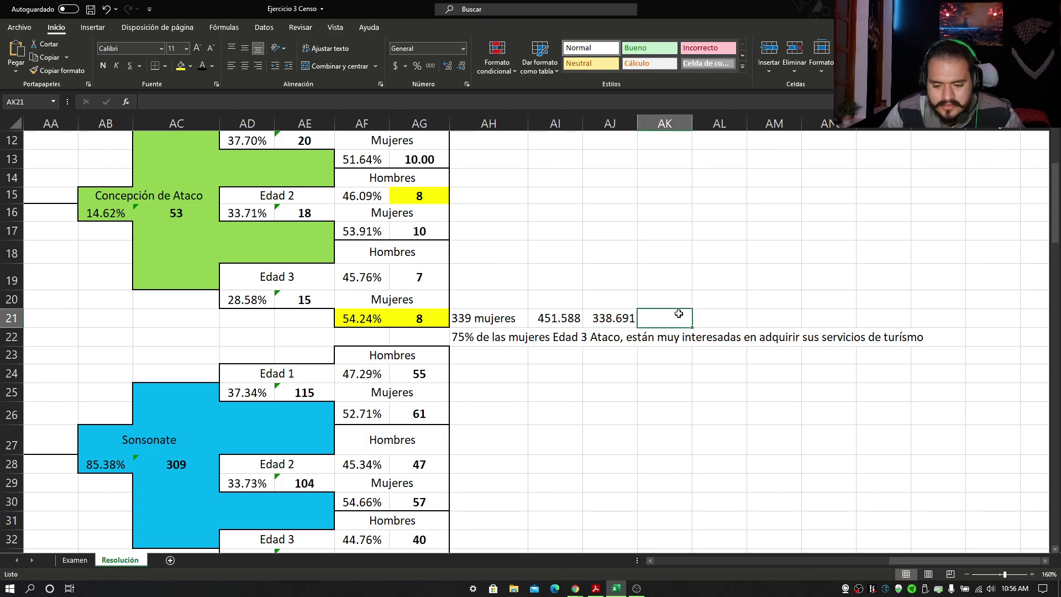
type("11")
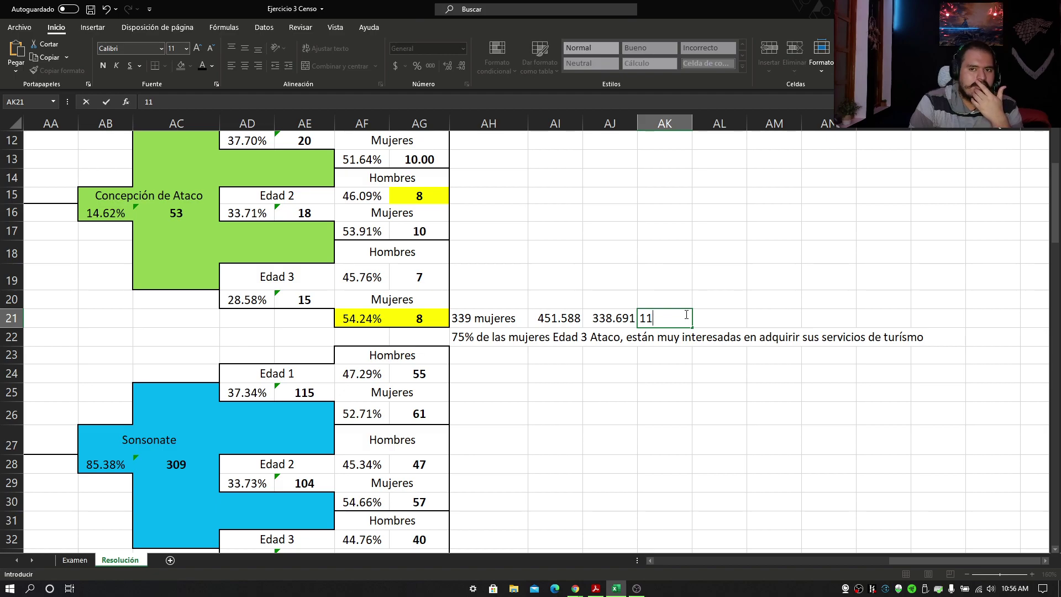
key("Return")
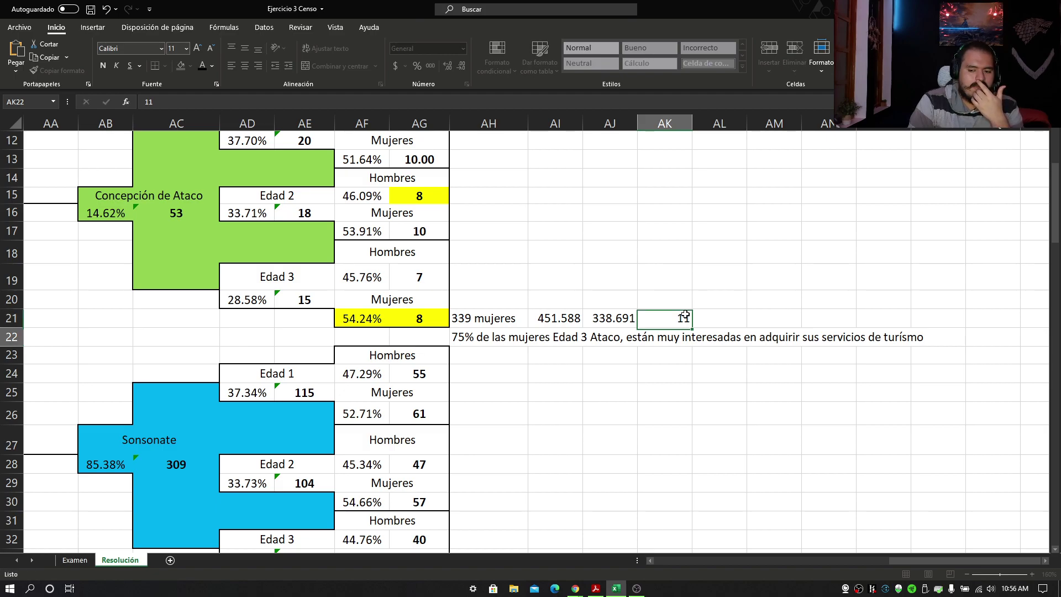
key("Left")
key("Left")
key("Left")
key("Left")
key("Left")
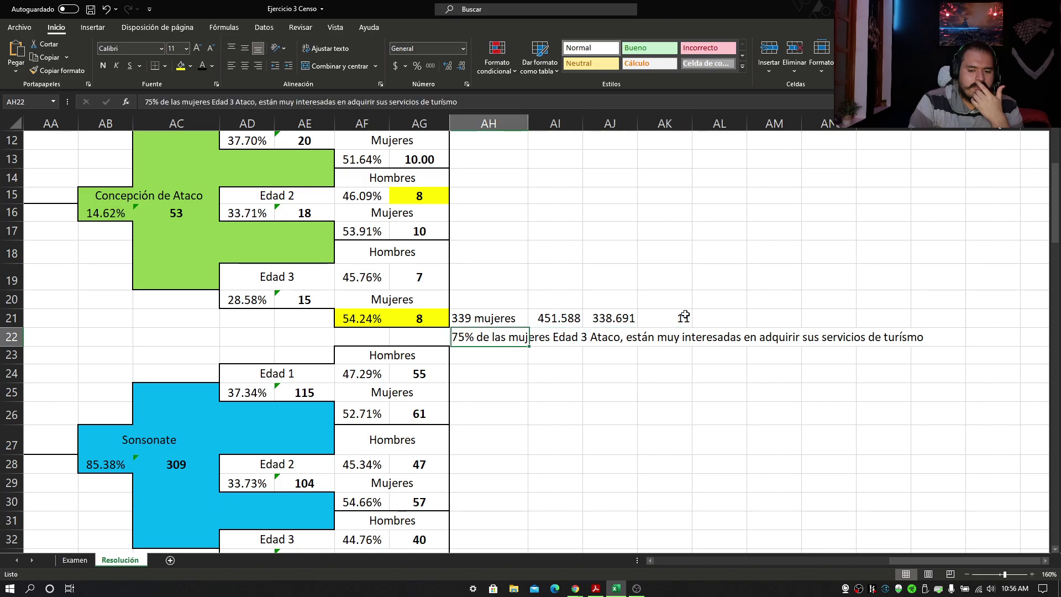
key("Up")
key("Left")
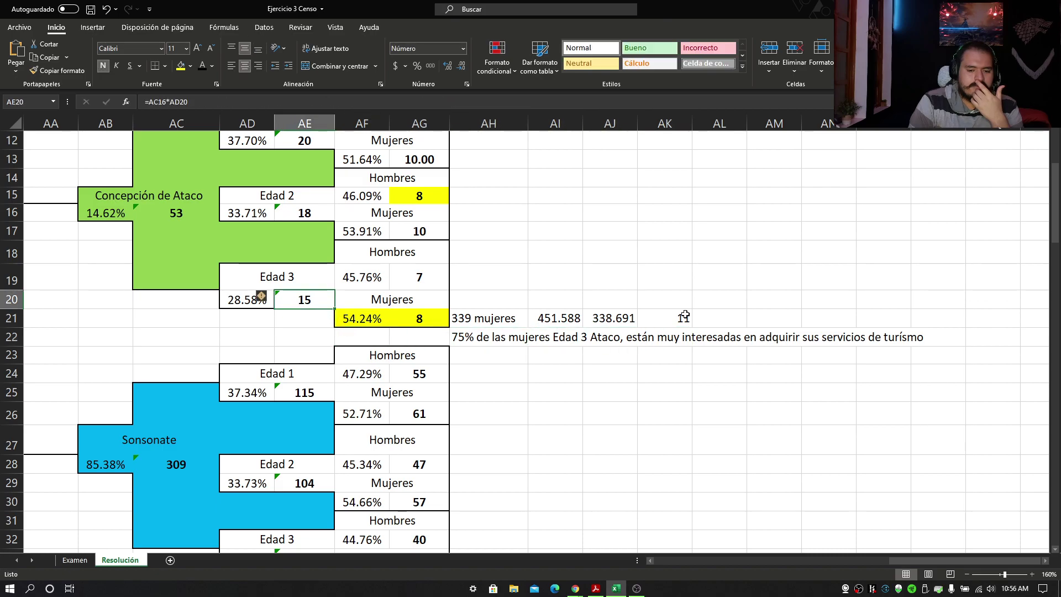
key("Right")
key("Right")
key("Right")
key("Left")
key("Left")
key("Left")
key("Up")
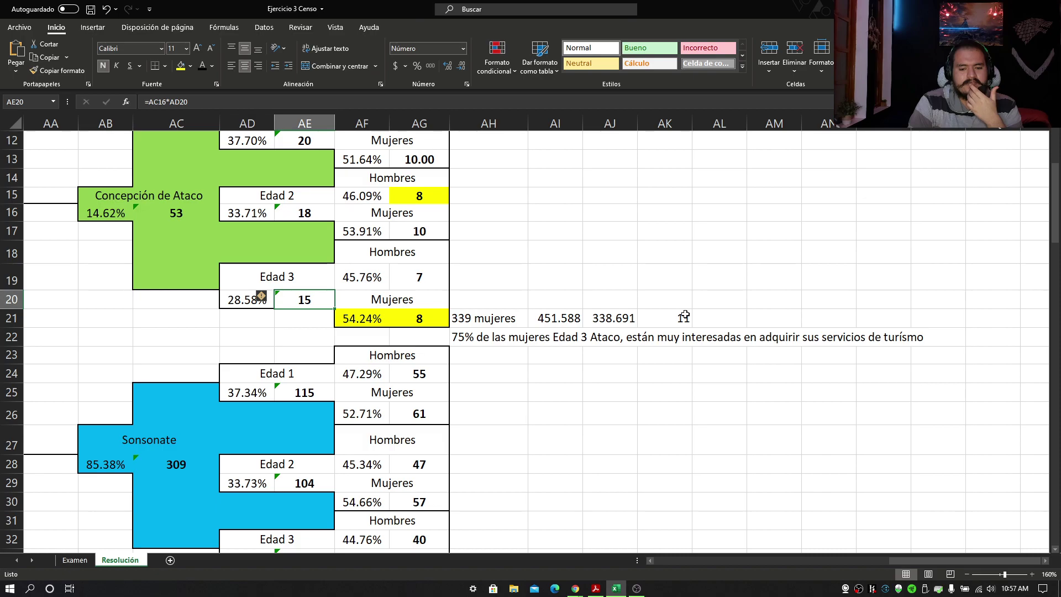
key("Right")
key("Down")
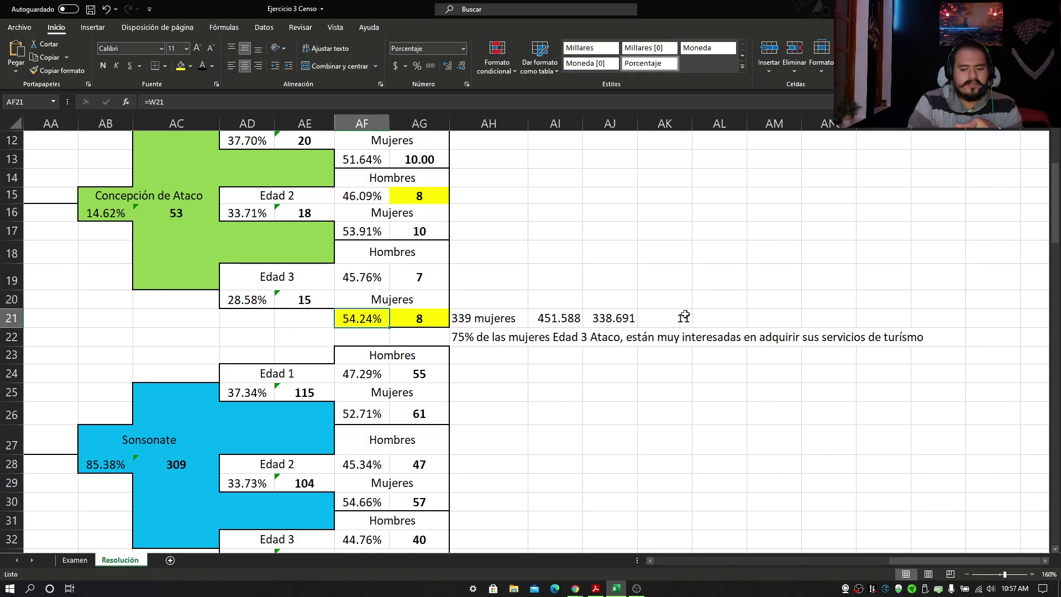
key("Right")
key("Down")
key("Right")
key("Down")
key("Left")
key("Up")
key("Right")
key("Up")
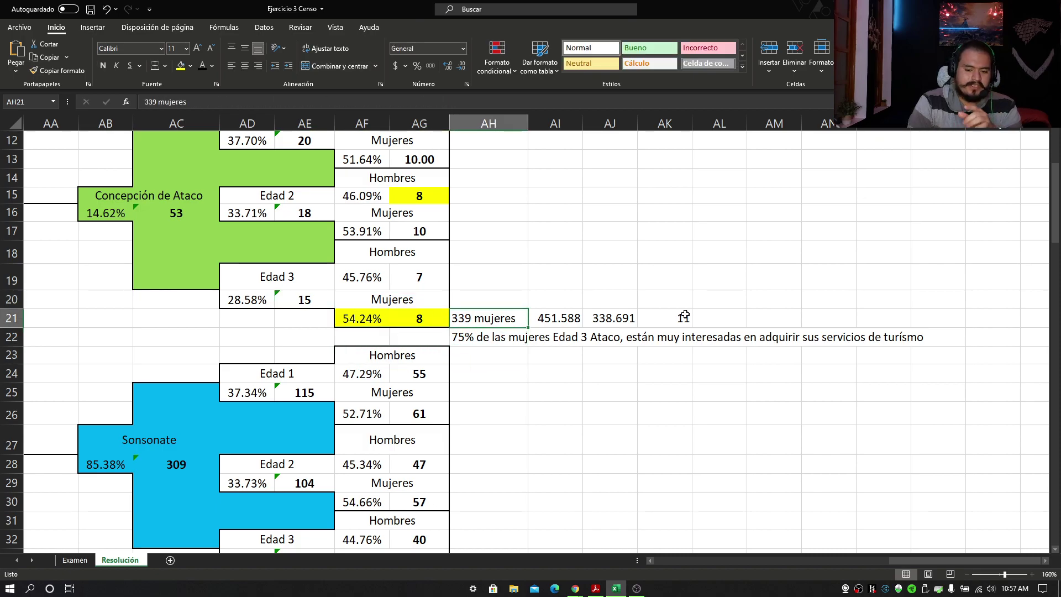
key("Down")
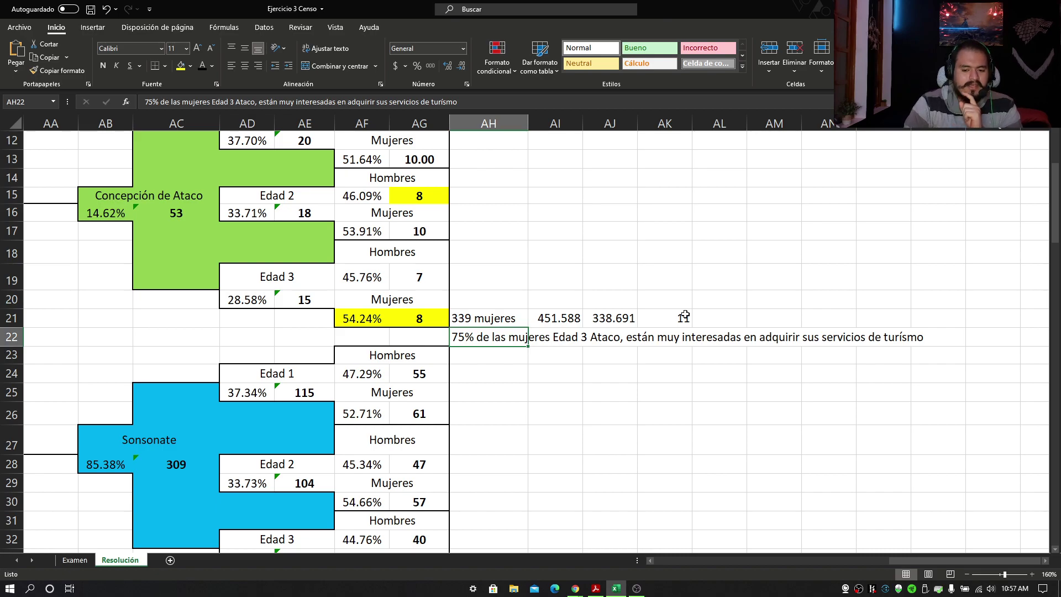
Review the Edad 3 women's sample count in AG21 and the multiplier in the AI21 formula.
mouse_move(417, 319)
left_mouse_down()
mouse_move(380, 319)
mouse_move(417, 320)
left_mouse_up()
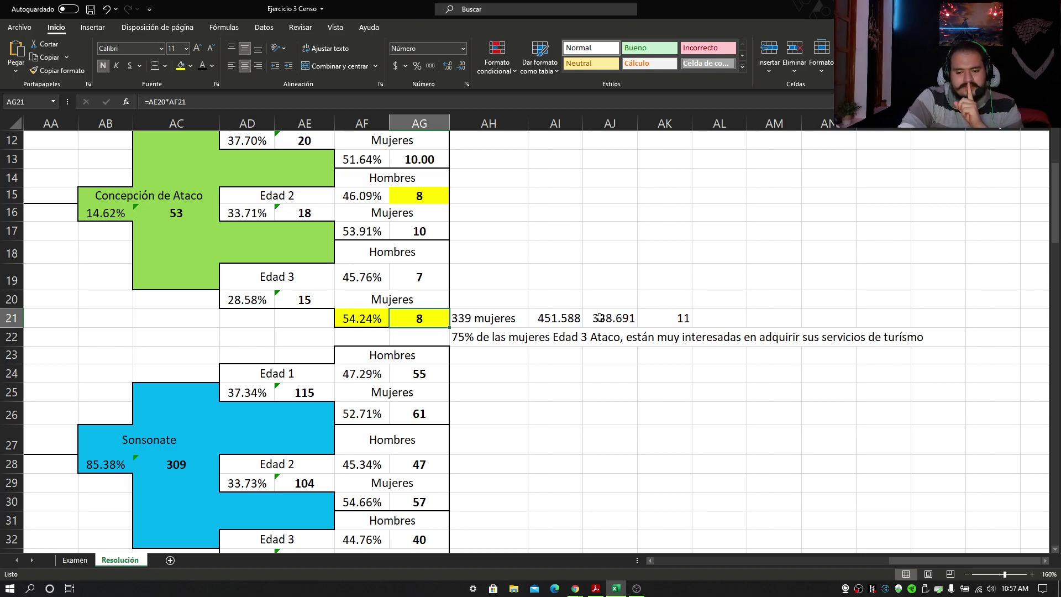
left_click(675, 319)
left_click_drag(556, 318, 674, 320)
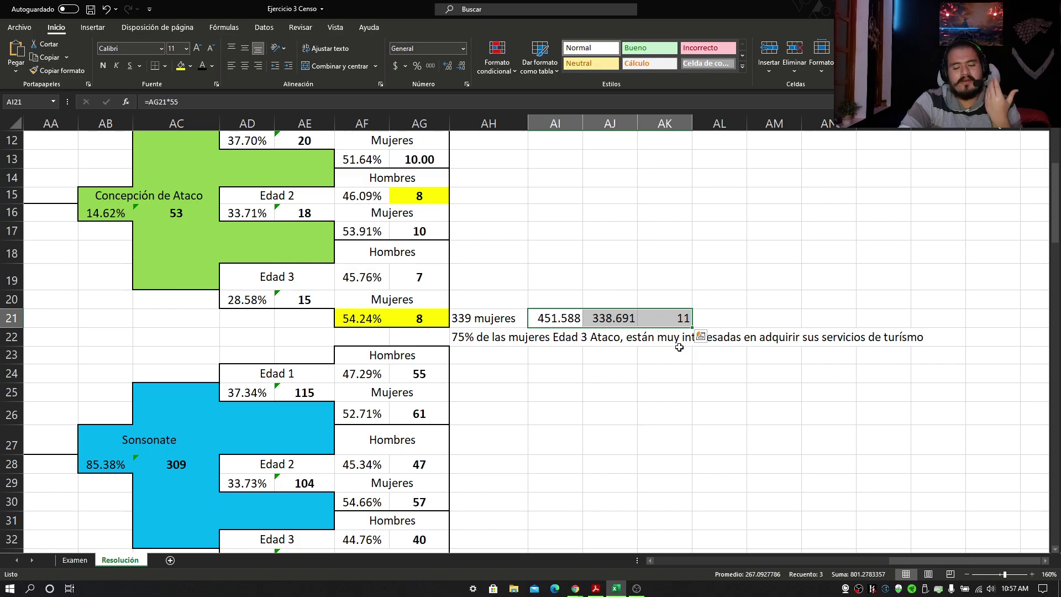
left_click(658, 318)
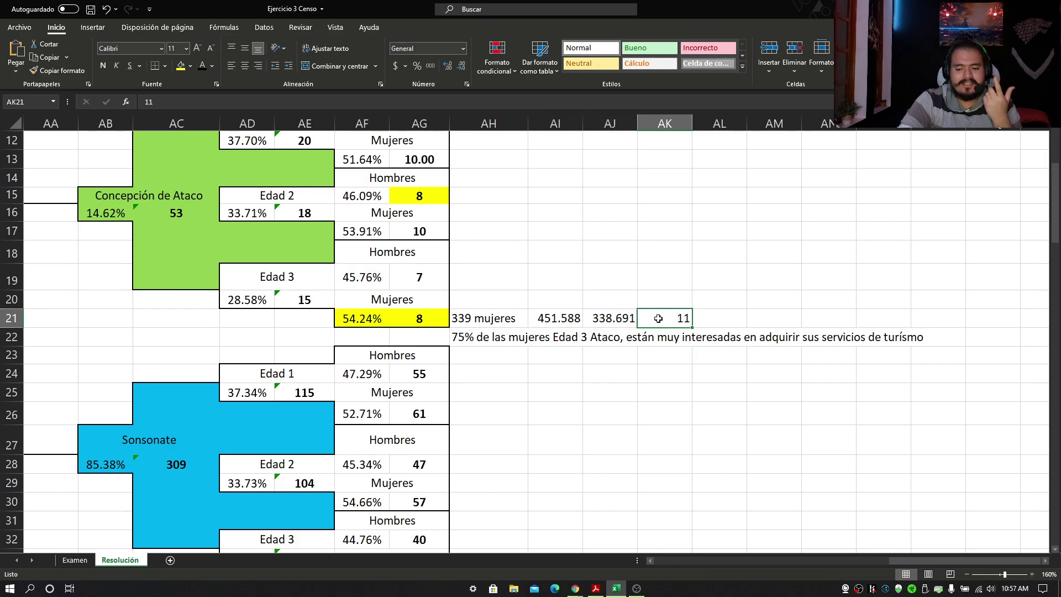
double_click(569, 321)
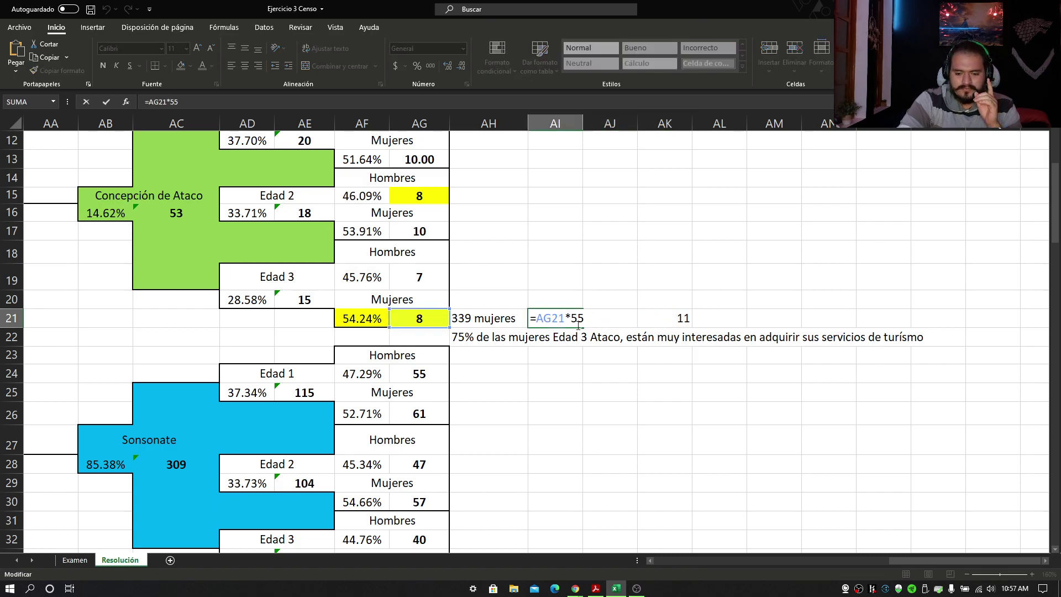
left_click_drag(571, 320, 584, 321)
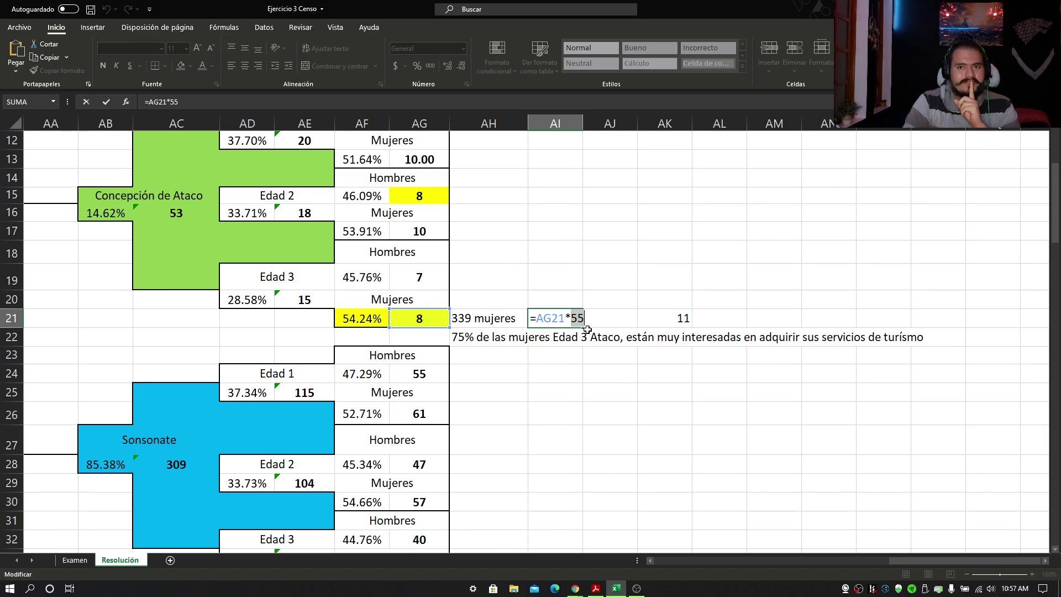
key("Return")
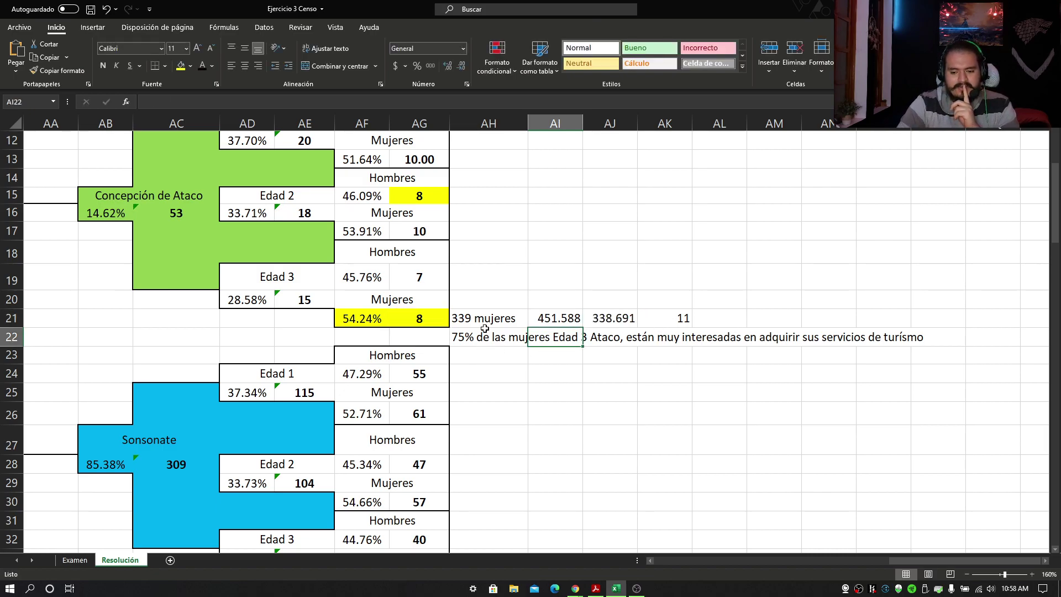
Highlight AH21:AJ21 in yellow and clear the 11 from AK21.
left_click_drag(481, 319, 613, 319)
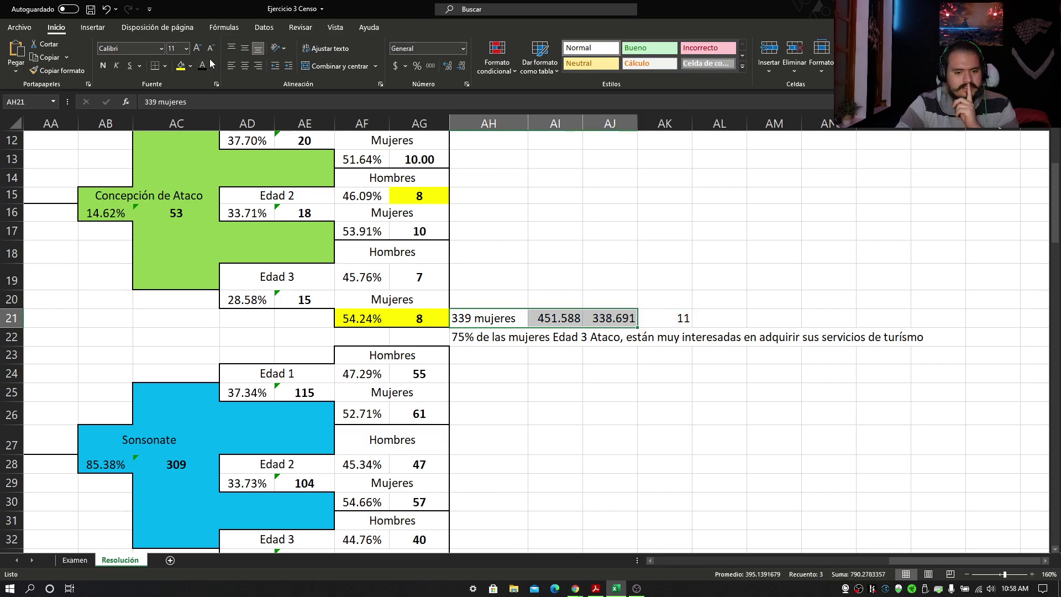
left_click(181, 66)
left_click(663, 321)
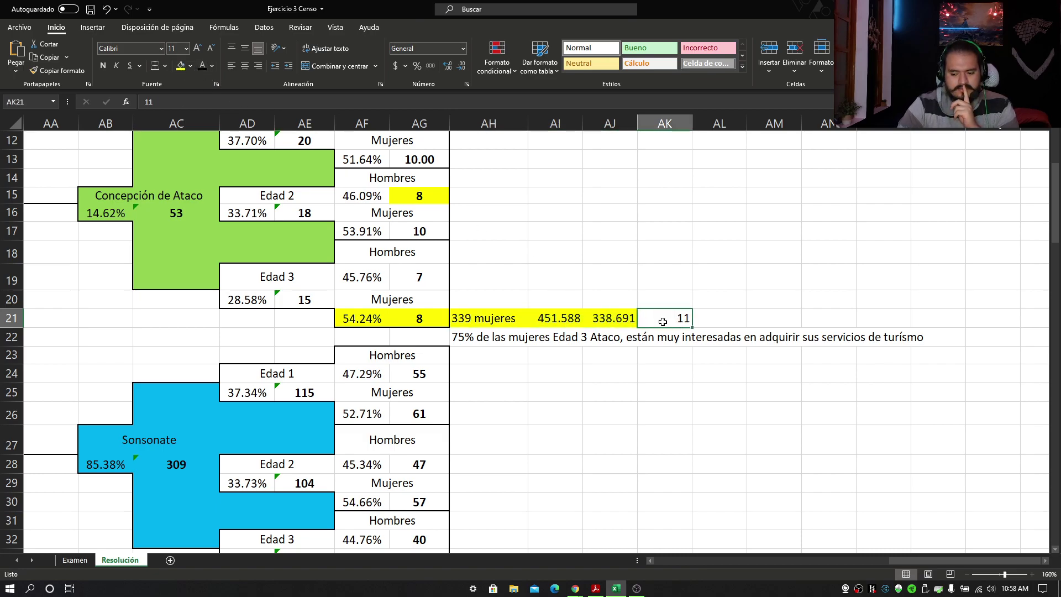
key("Delete")
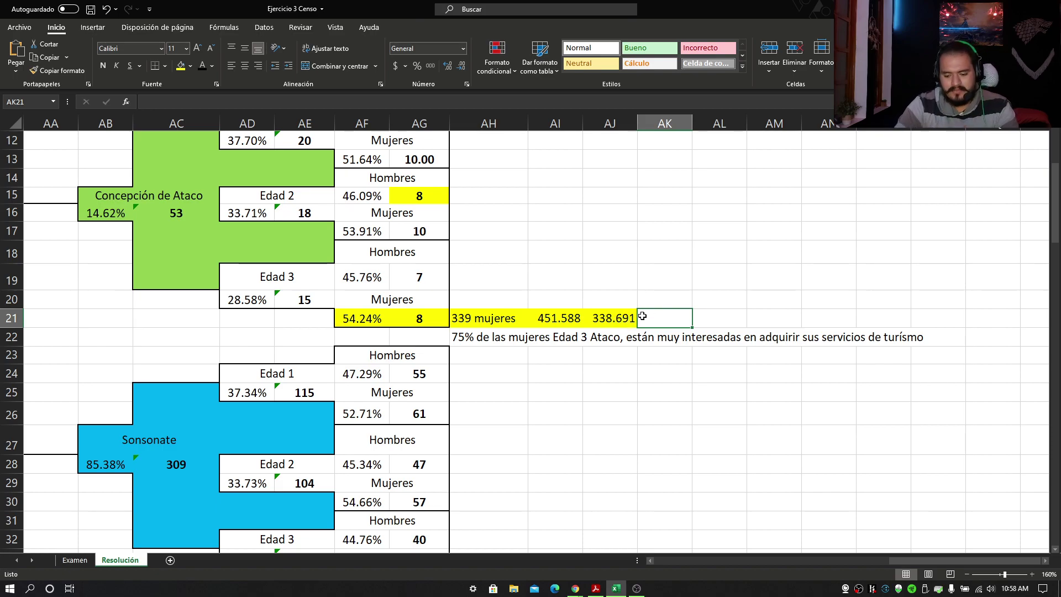
Link AK21 to the Concepción de Ataco Edad 3 women's population count with the formula =X21.
type("=")
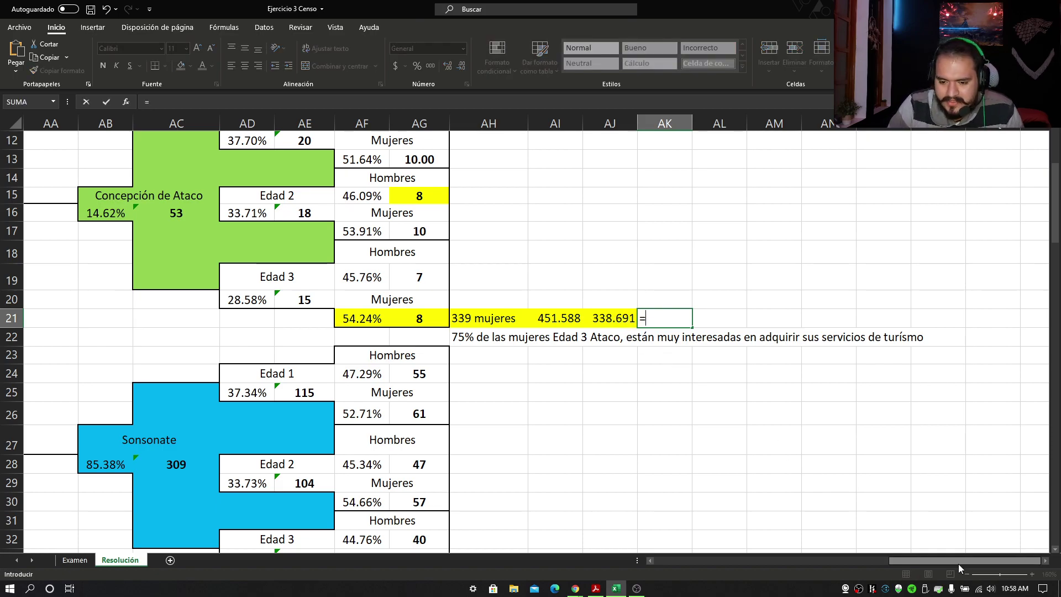
left_click_drag(958, 563, 876, 568)
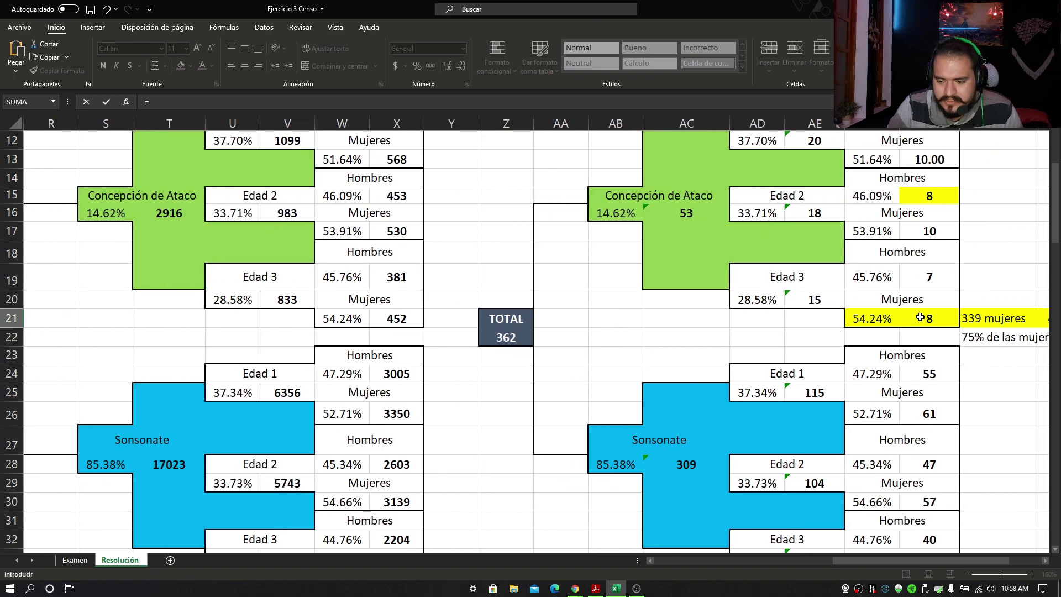
left_click(403, 317)
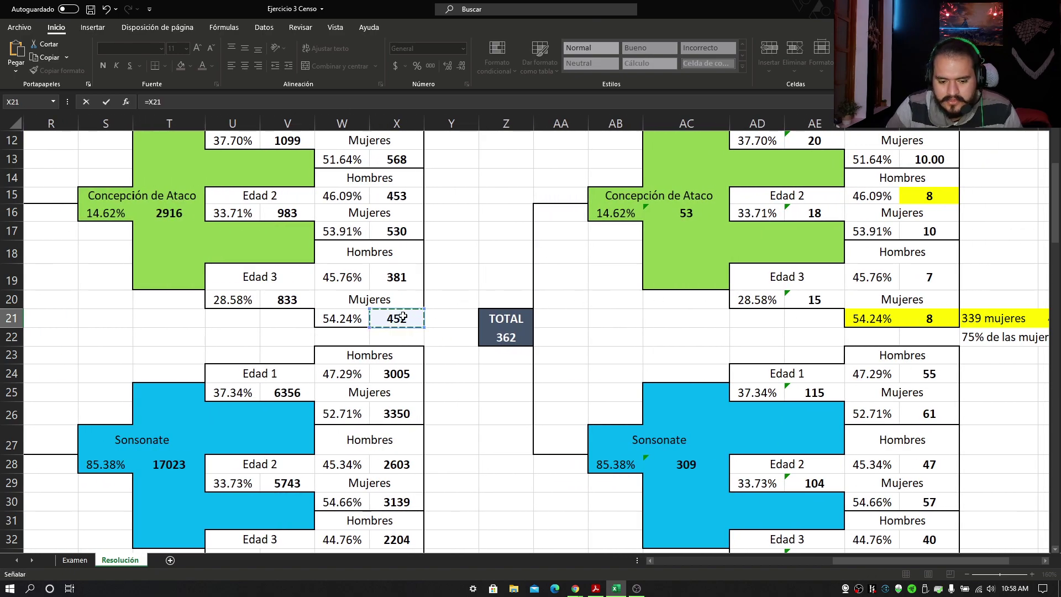
key("Return")
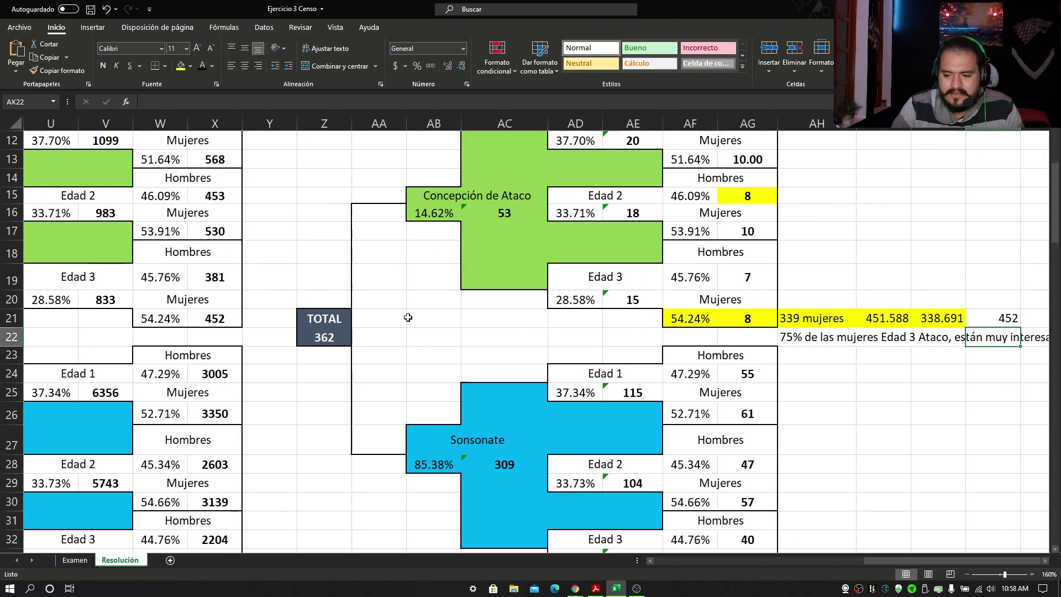
Calculate 75% of the AK21 population count in AL21 with the formula =AK21*0.75.
left_click_drag(877, 560, 880, 560)
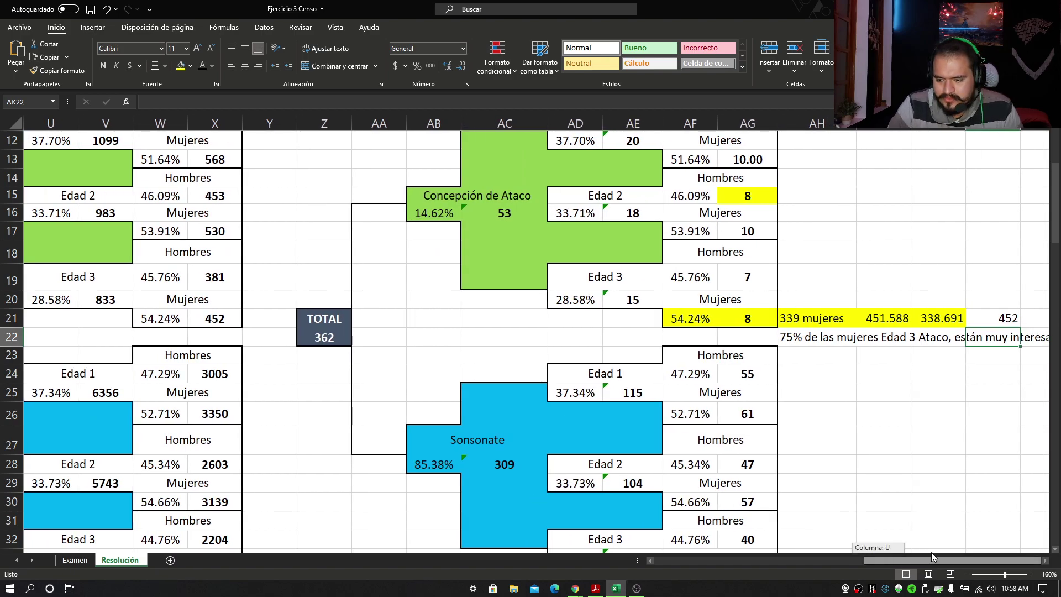
left_click(943, 413)
key("Right")
key("Right")
key("Right")
key("Right")
key("Right")
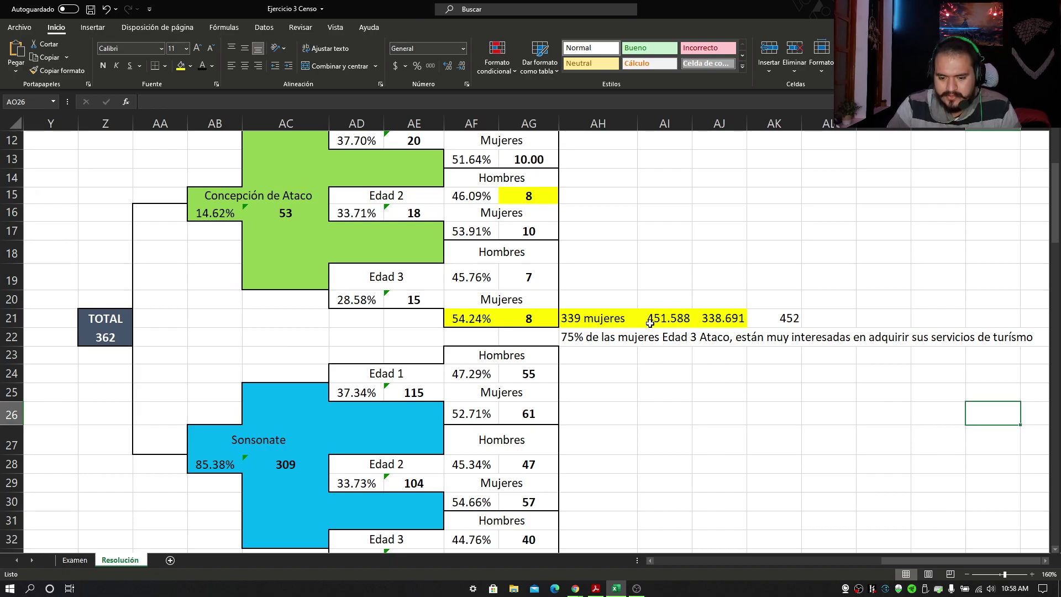
left_click(784, 323)
key("Right")
key("Right")
key("Right")
key("Right")
key("Right")
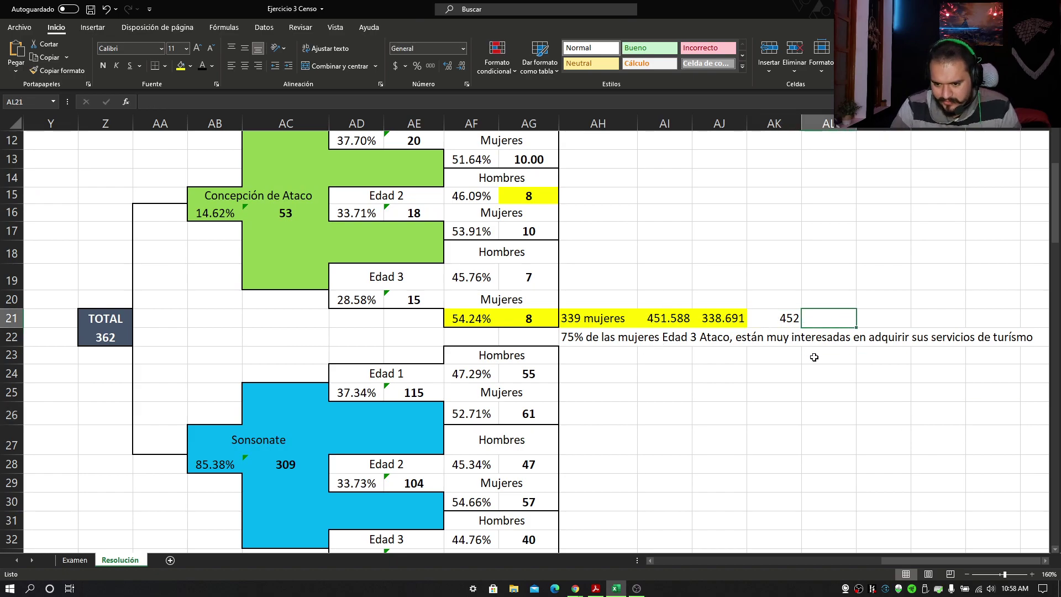
key("Left")
key("Left")
key("Left")
key("Left")
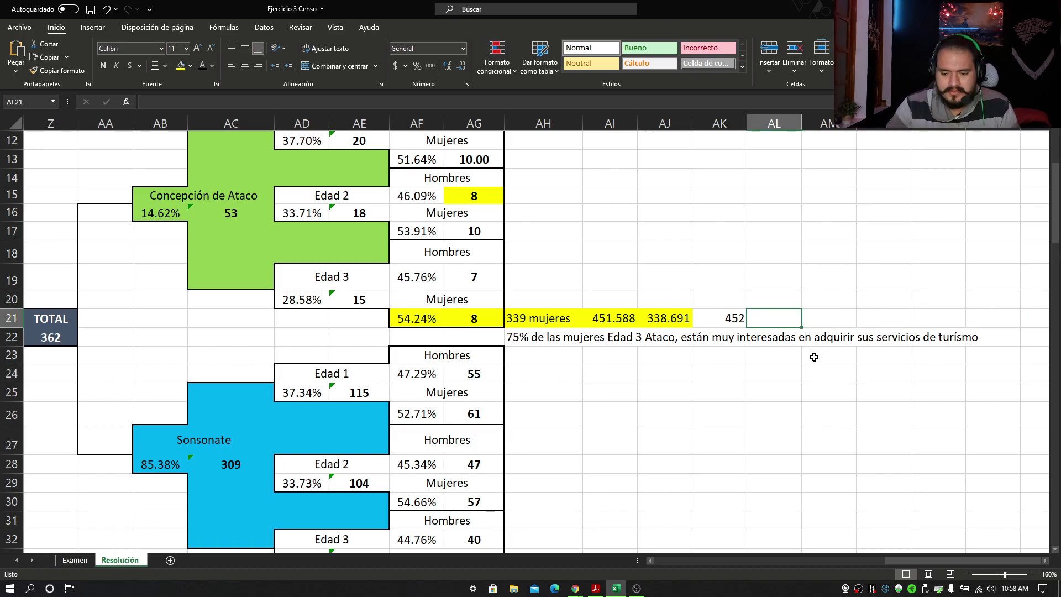
left_click(740, 313)
left_click(771, 316)
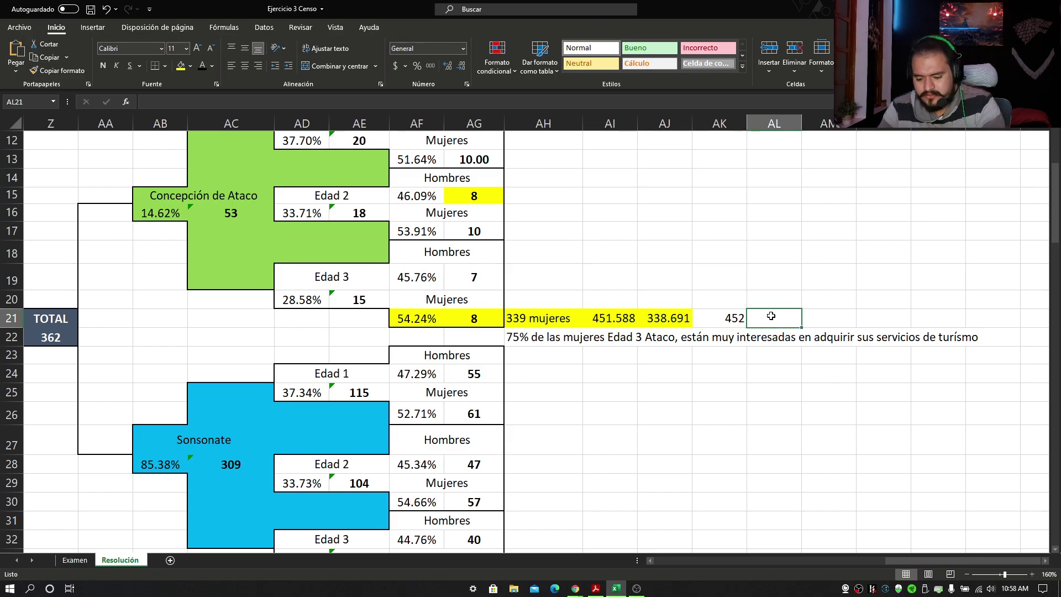
type("=")
left_click(727, 320)
type(".")
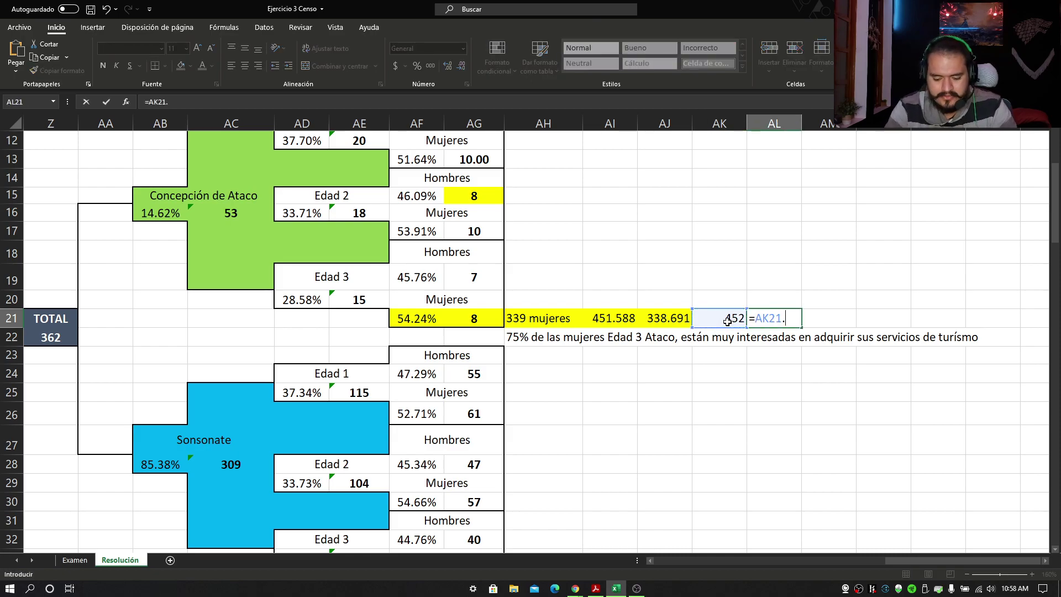
type("75")
key("BackSpace")
key("BackSpace")
key("BackSpace")
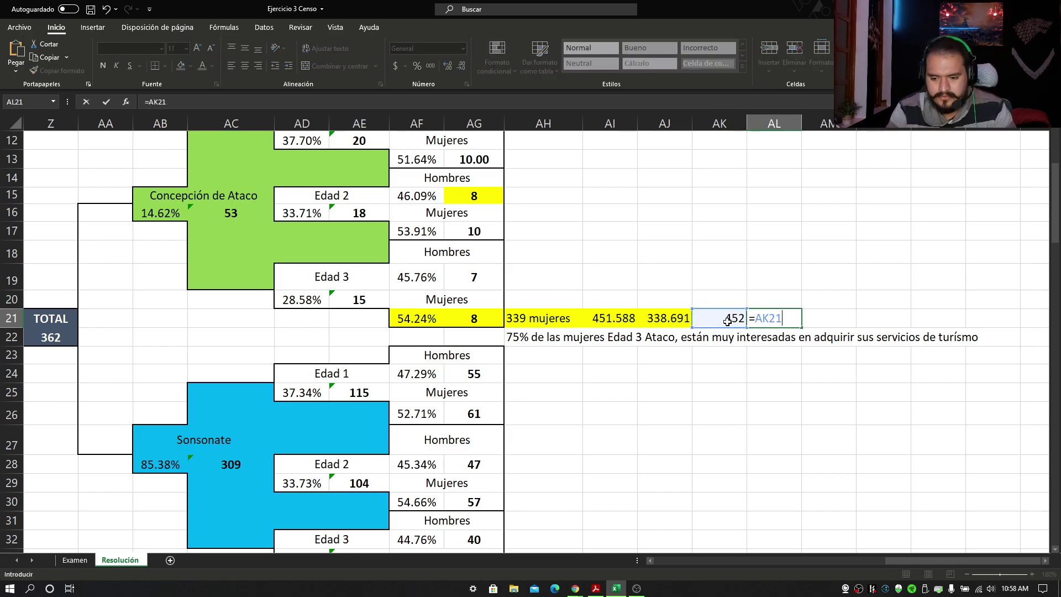
type("*0.75")
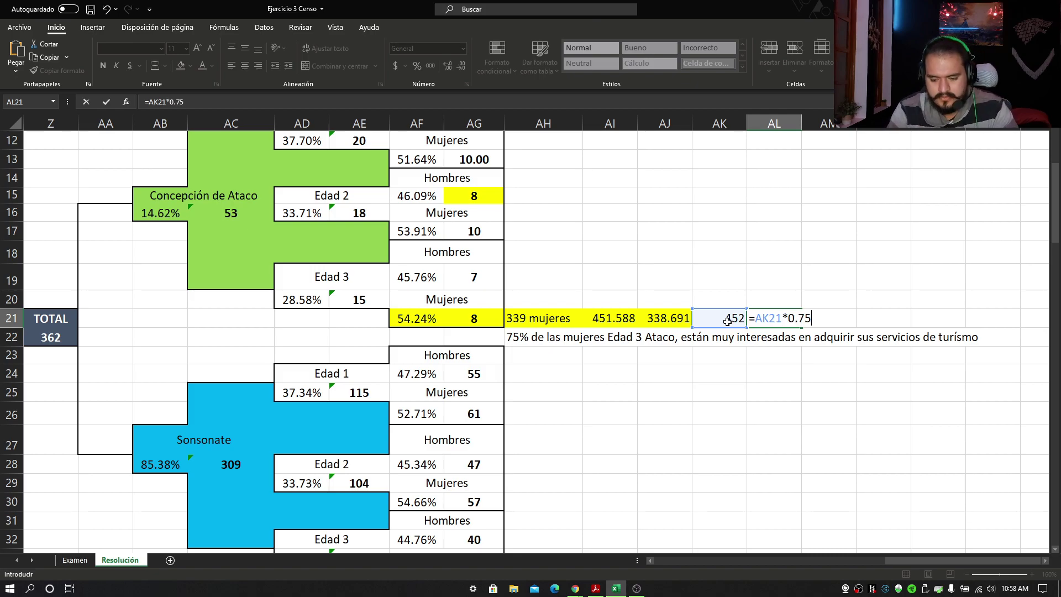
key("Return")
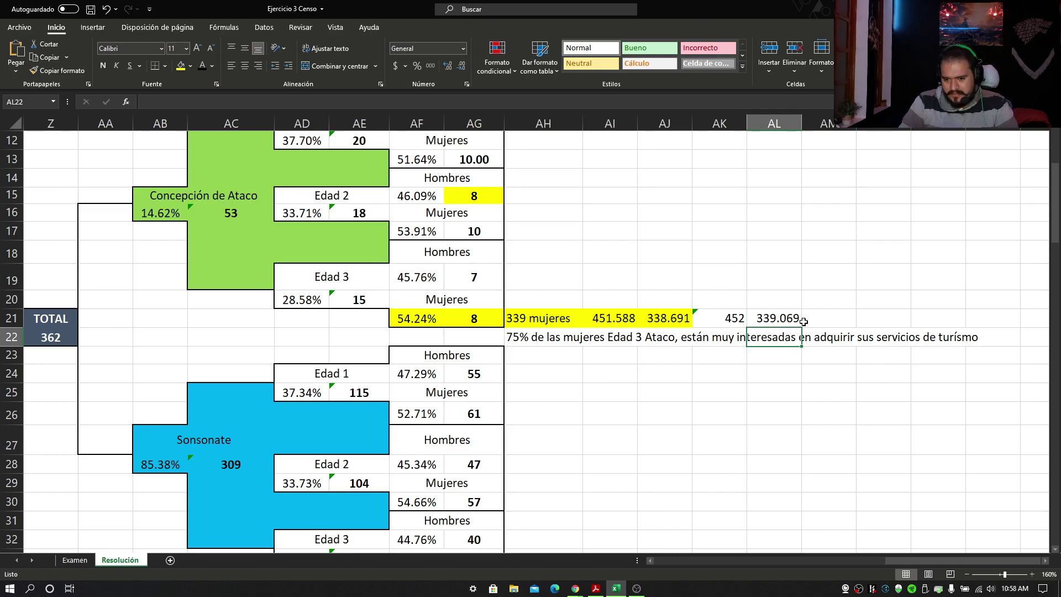
Compare the "339 mujeres" entry in AH21 with the population-based figures in AK21:AL21.
left_click(533, 322)
left_click(764, 318)
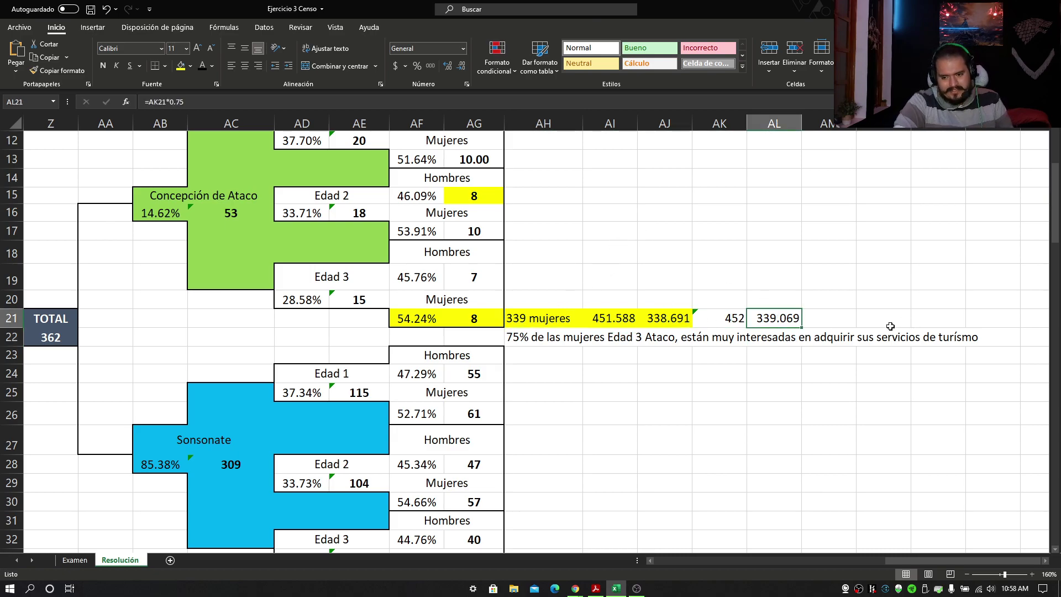
left_click(721, 317)
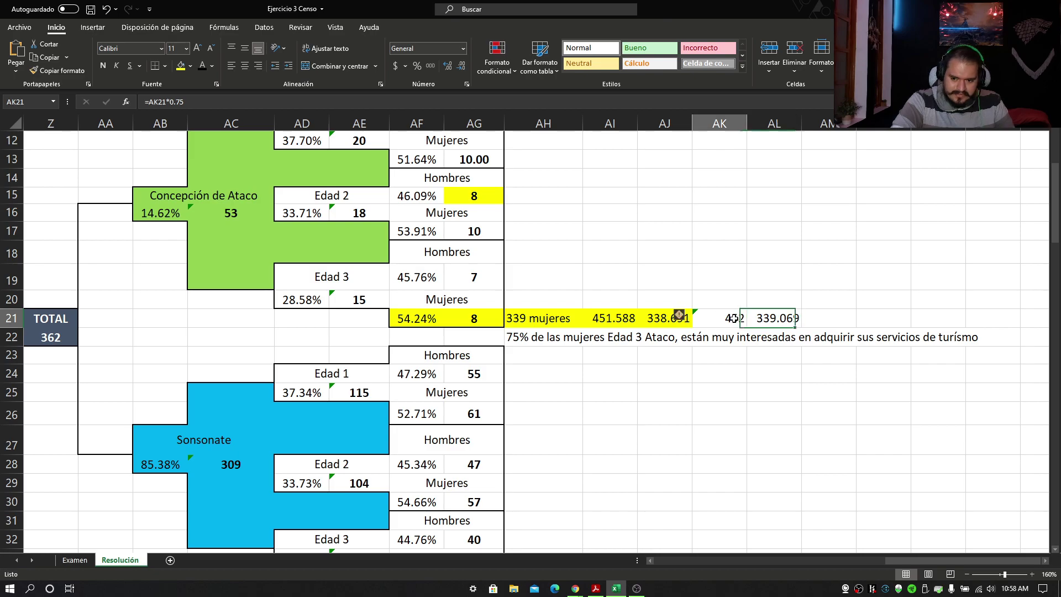
left_click_drag(751, 319, 768, 318)
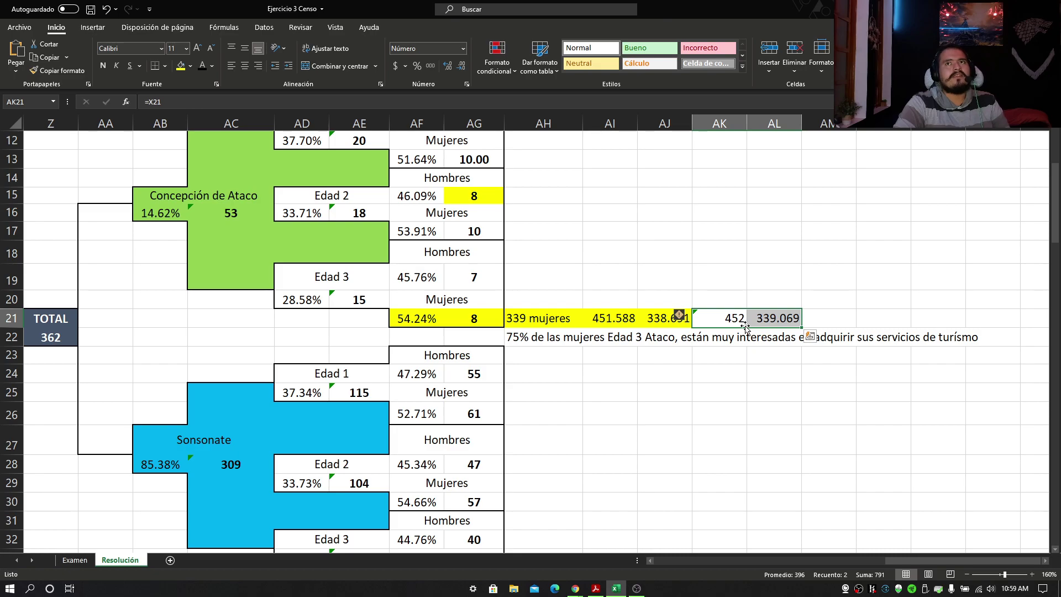
scroll(630, 503, "down", 1)
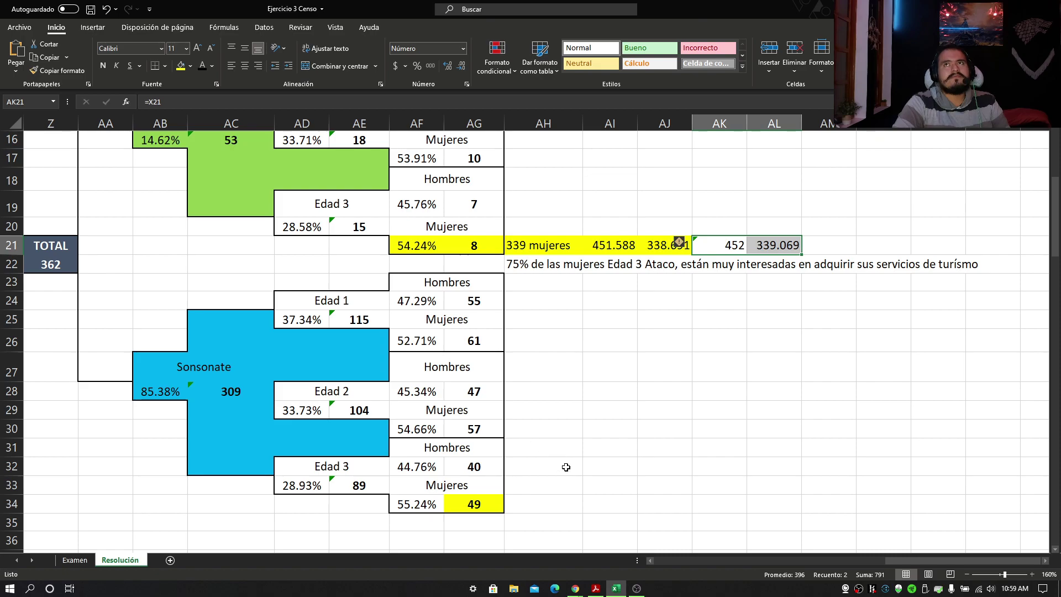
Highlight the population-based figures in AK21:AM21 with a light blue fill.
scroll(569, 475, "up", 2)
left_click(618, 442)
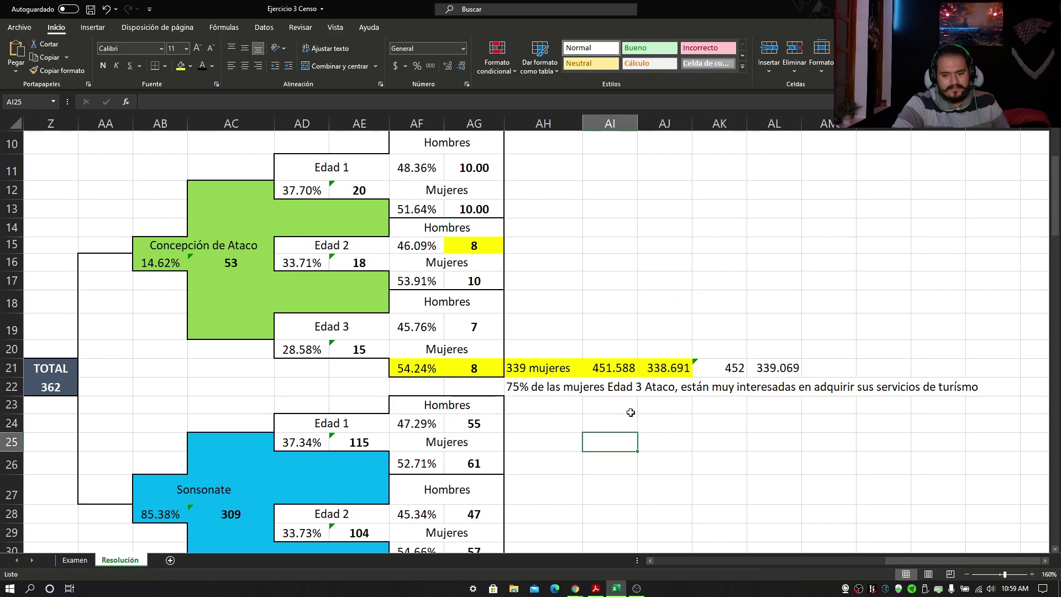
left_click_drag(725, 369, 810, 360)
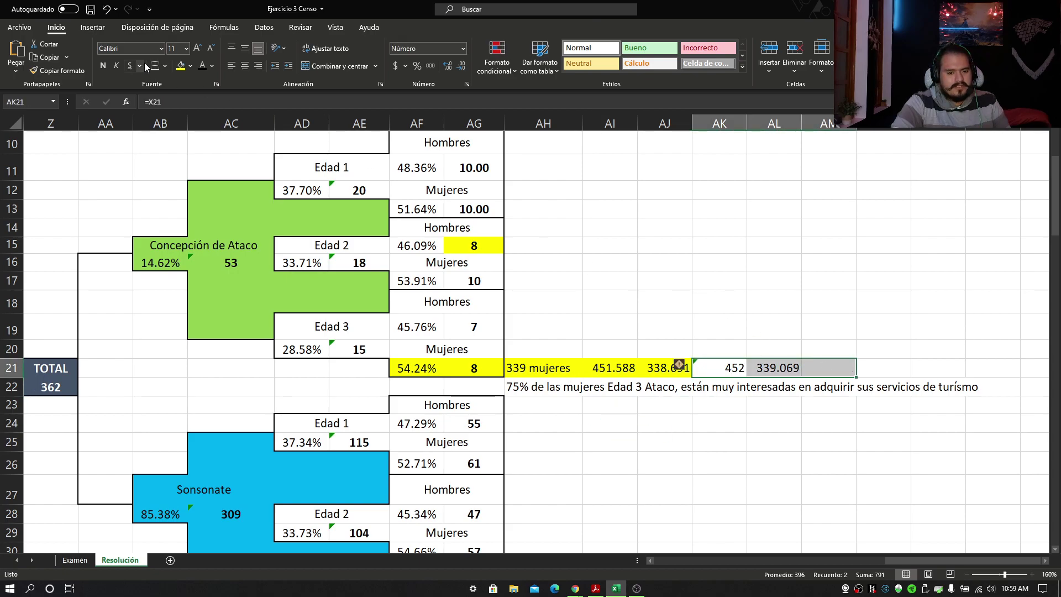
left_click(192, 73)
left_click(248, 172)
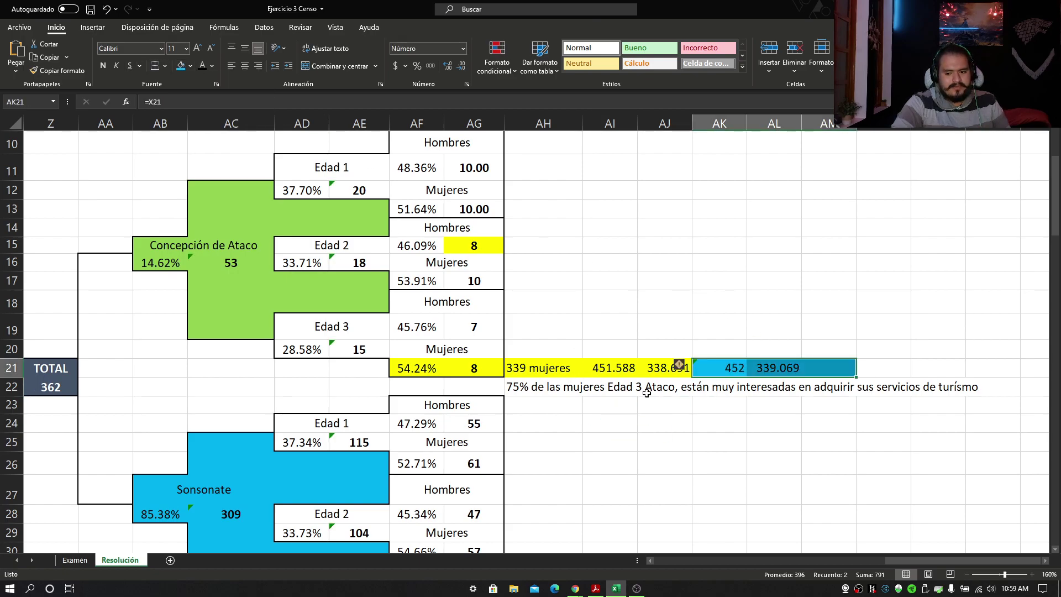
Review the sample-based extrapolation in AH21:AJ21, checking the formulas in AI21 and AJ21 against the sample count in AG21.
left_click(663, 387)
left_click_drag(542, 368, 663, 368)
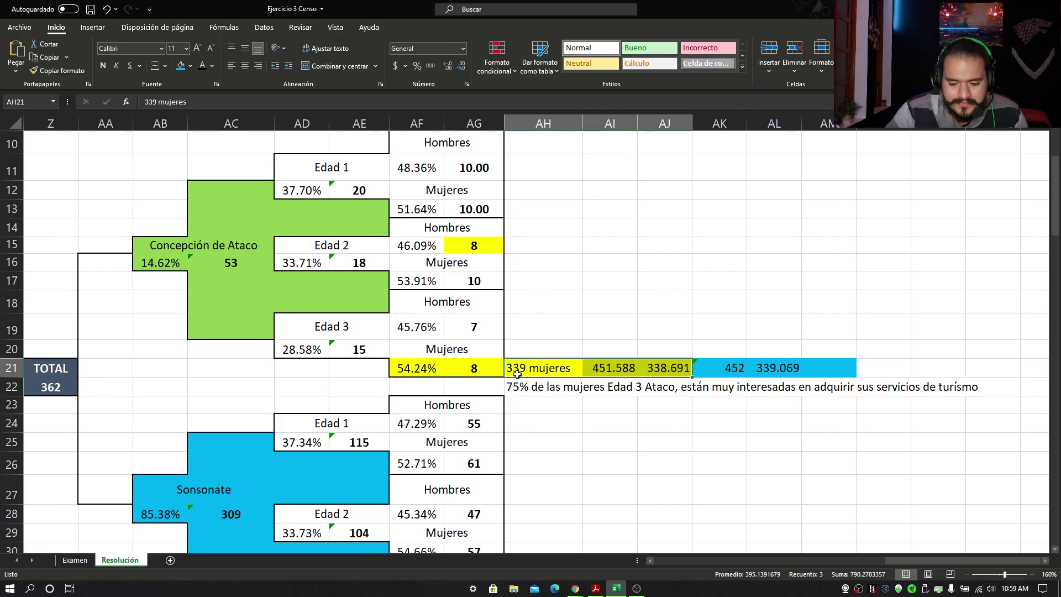
key("Right")
left_click(476, 371)
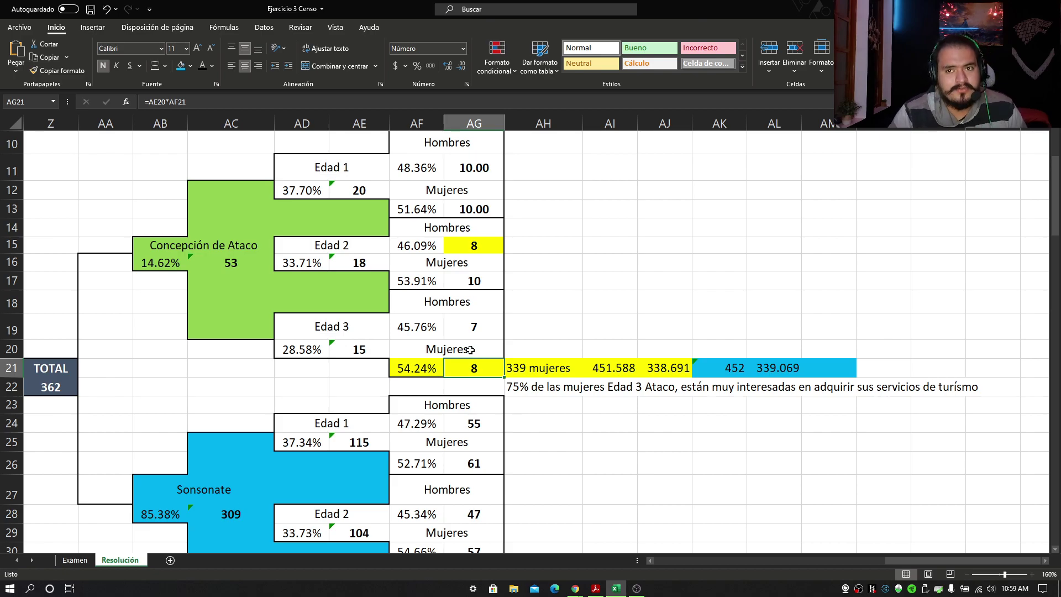
left_click(669, 373)
double_click(667, 369)
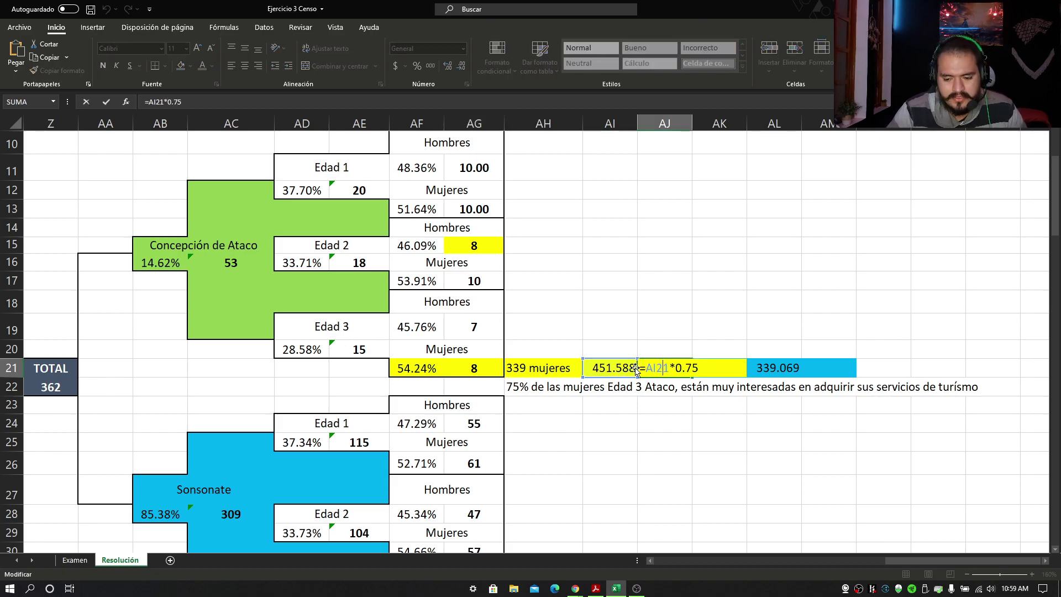
key("Return")
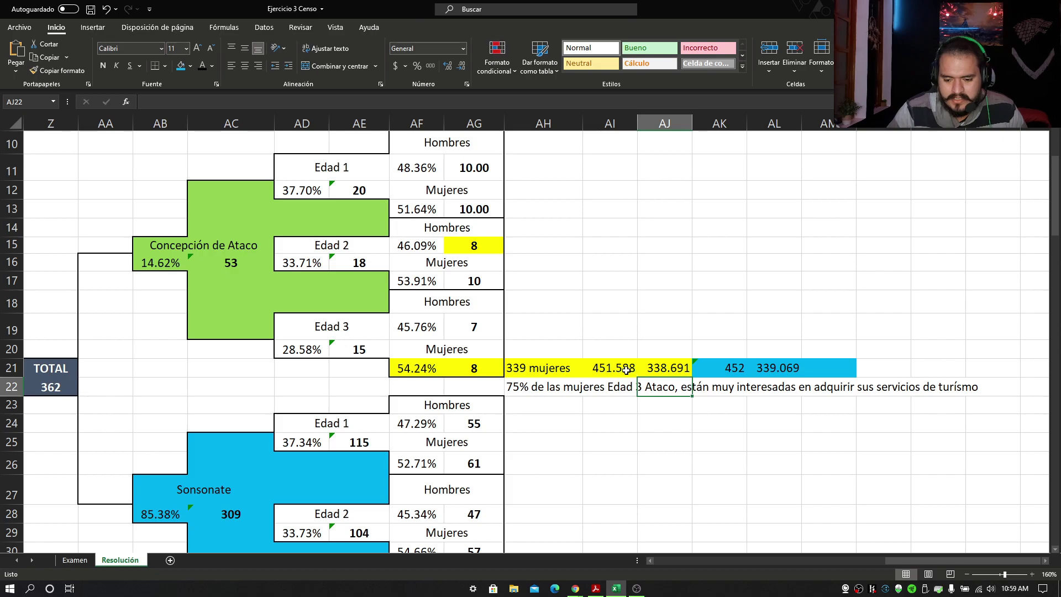
double_click(626, 369)
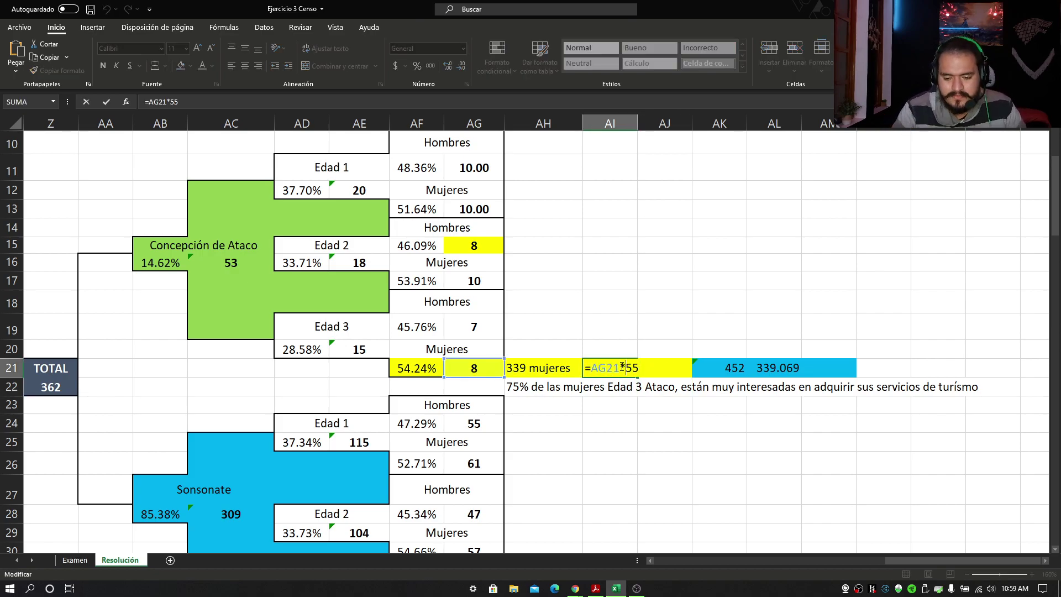
key("Return")
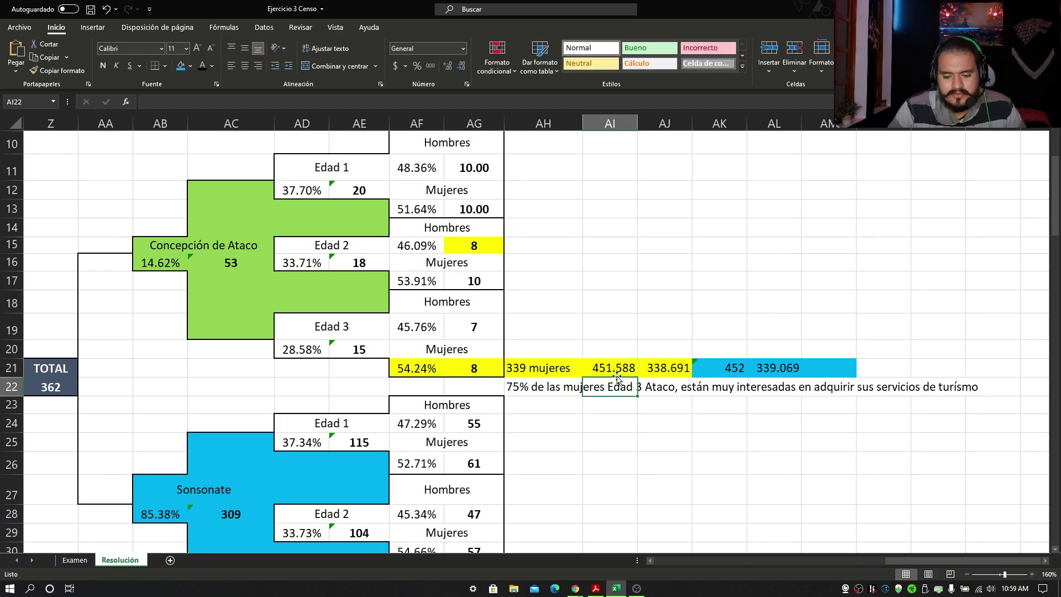
left_click(599, 368)
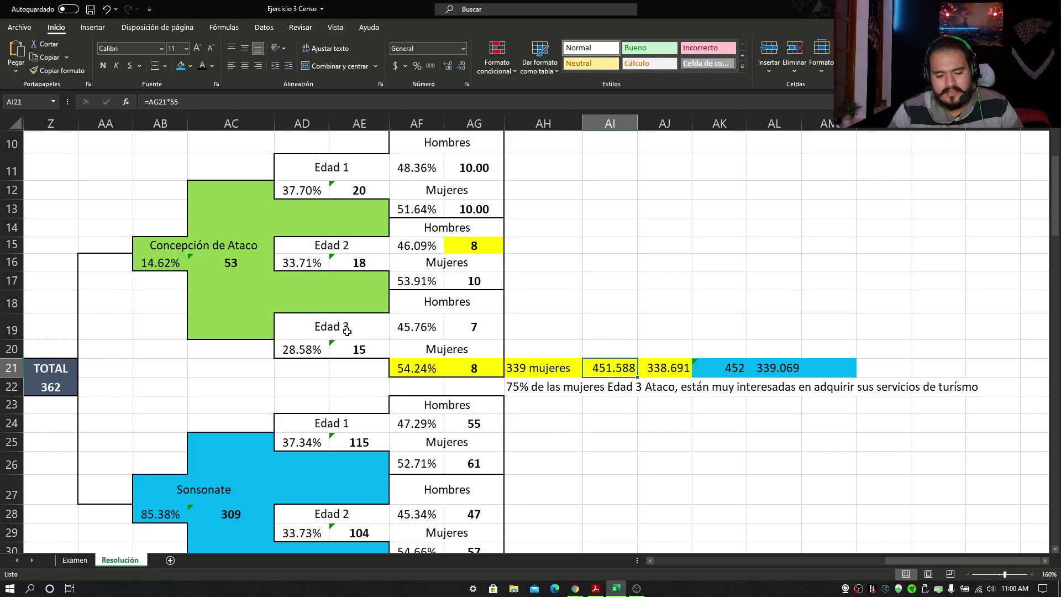
left_click(653, 369)
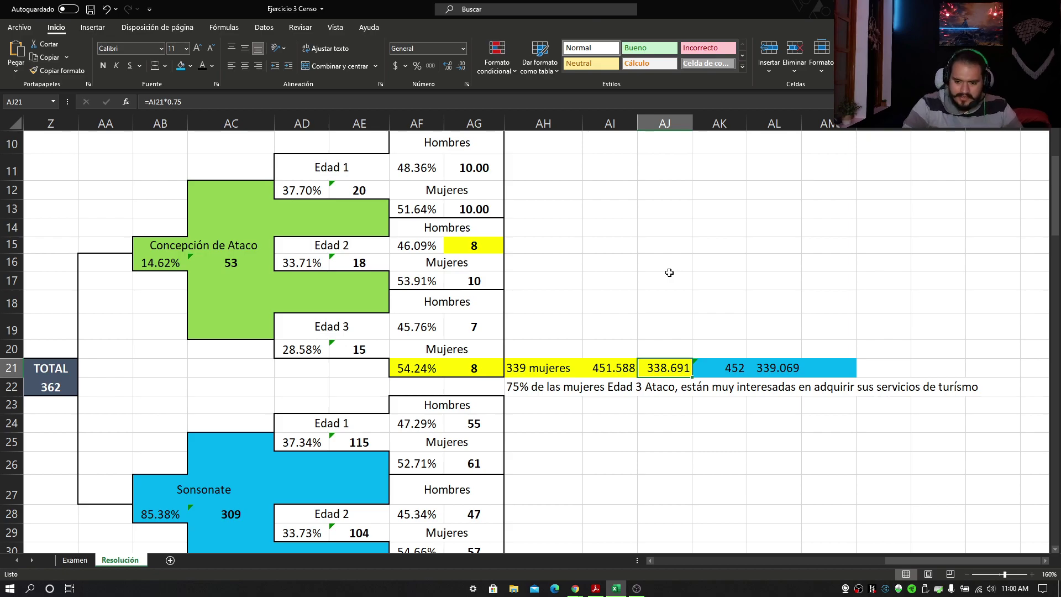
key("shift+Right")
key("shift+Right")
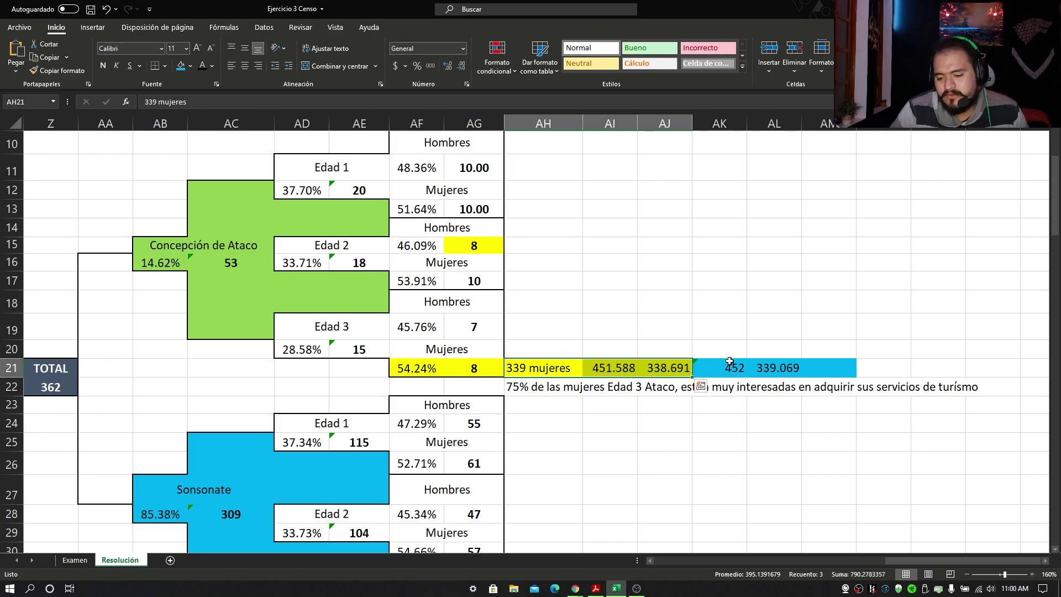
Trace the AK21 figure to its source, the Concepción de Ataco Edad 3 women's population count in X21.
left_click(752, 369)
left_click(739, 368)
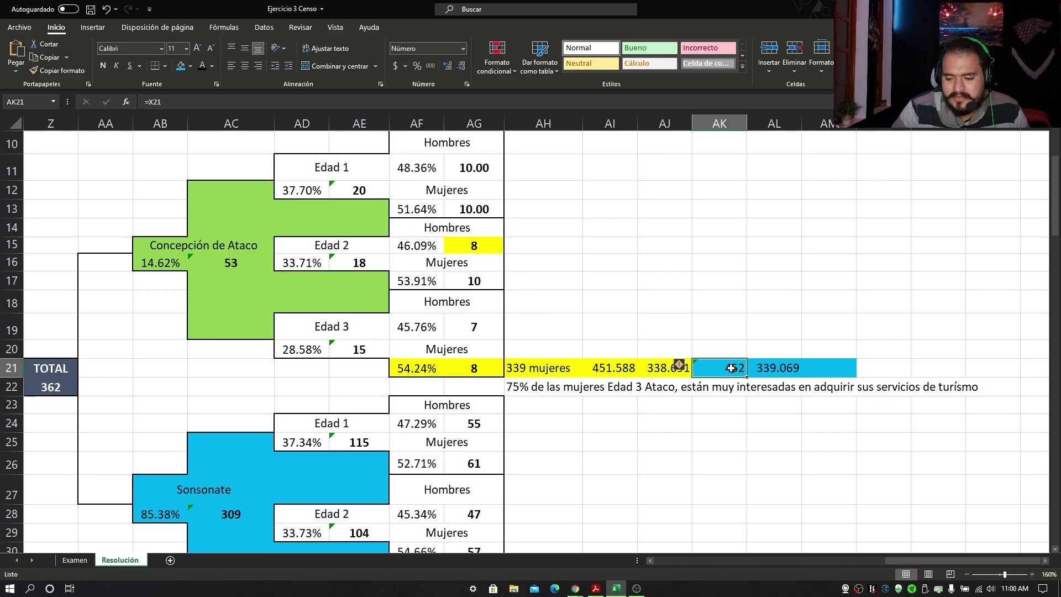
double_click(734, 372)
key("Escape")
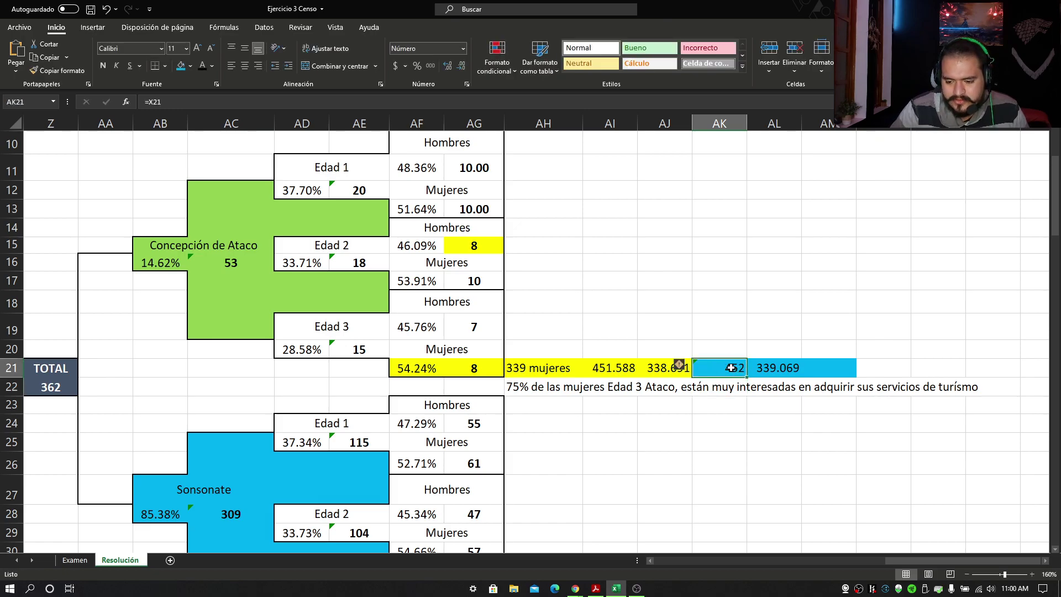
scroll(717, 359, "up", 1, "ctrl")
scroll(717, 360, "up", 1, "ctrl")
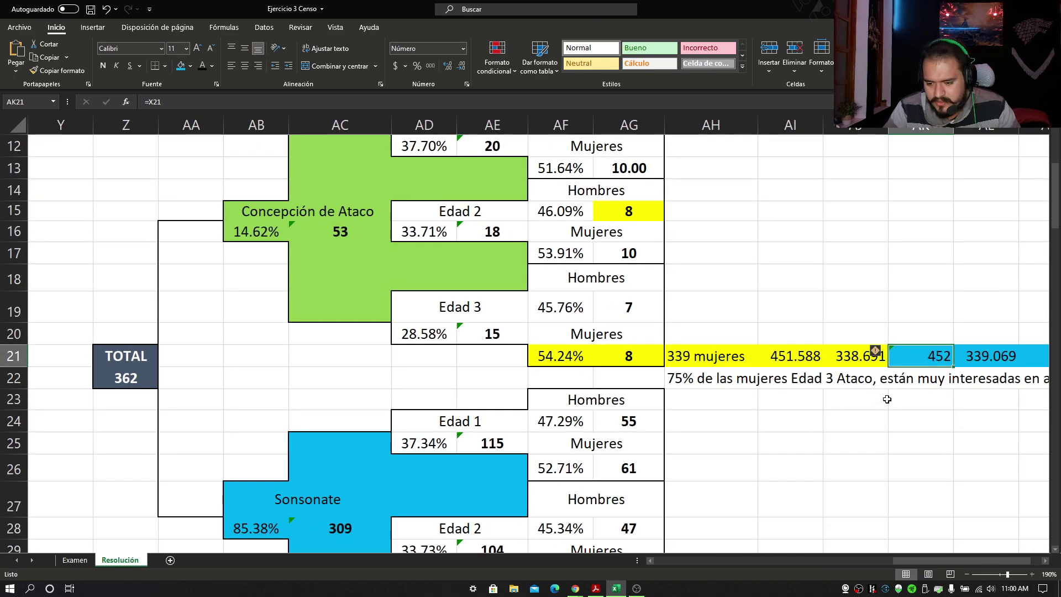
left_click_drag(927, 561, 837, 561)
left_click(606, 358)
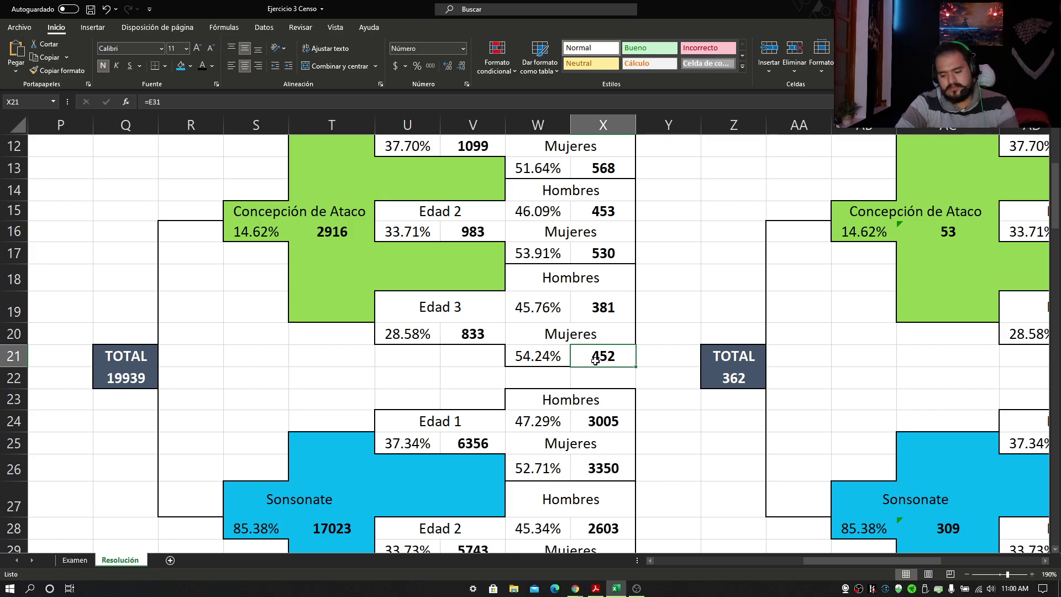
Follow row 21 from the population count in X21 past the sample extrapolation to examine the 75% calculation in AL21.
key("Right")
key("Right")
key("Right")
key("Right")
key("Right")
key("Right")
key("Right")
key("Right")
key("Right")
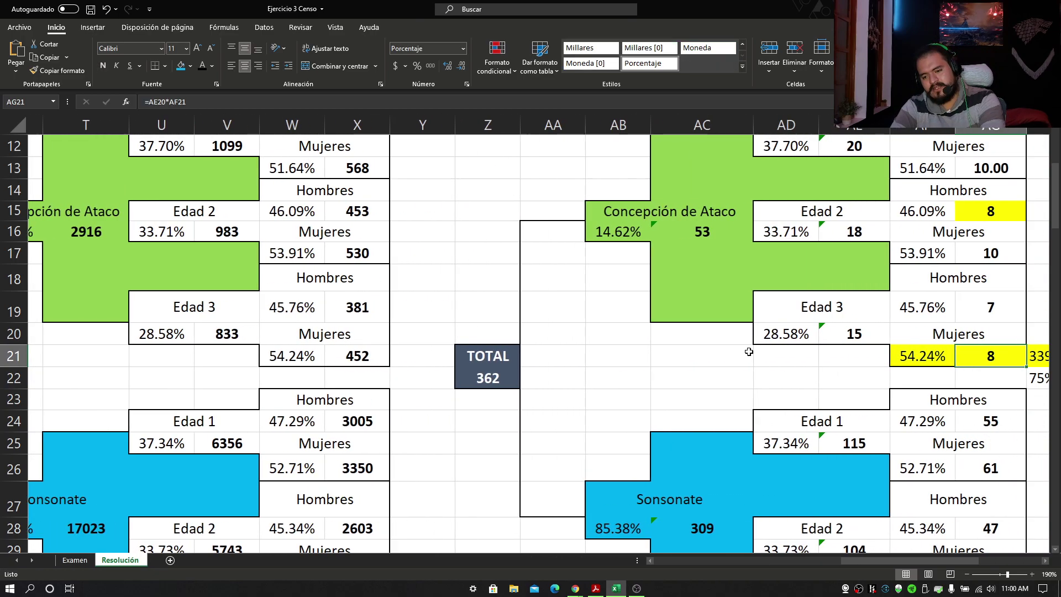
key("Right")
key("Right")
key("Right")
key("Right")
key("Right")
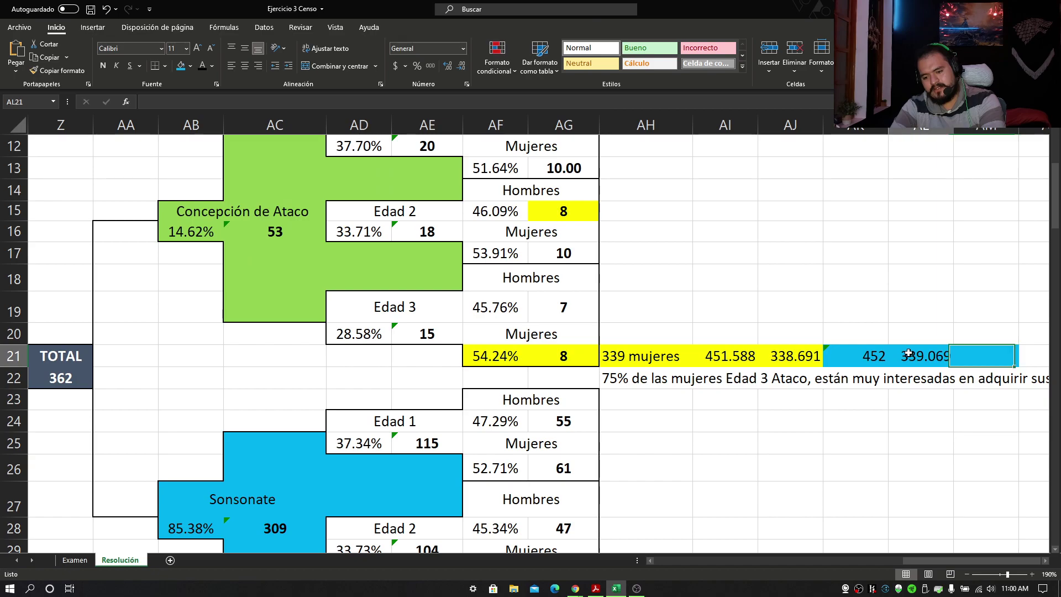
key("Left")
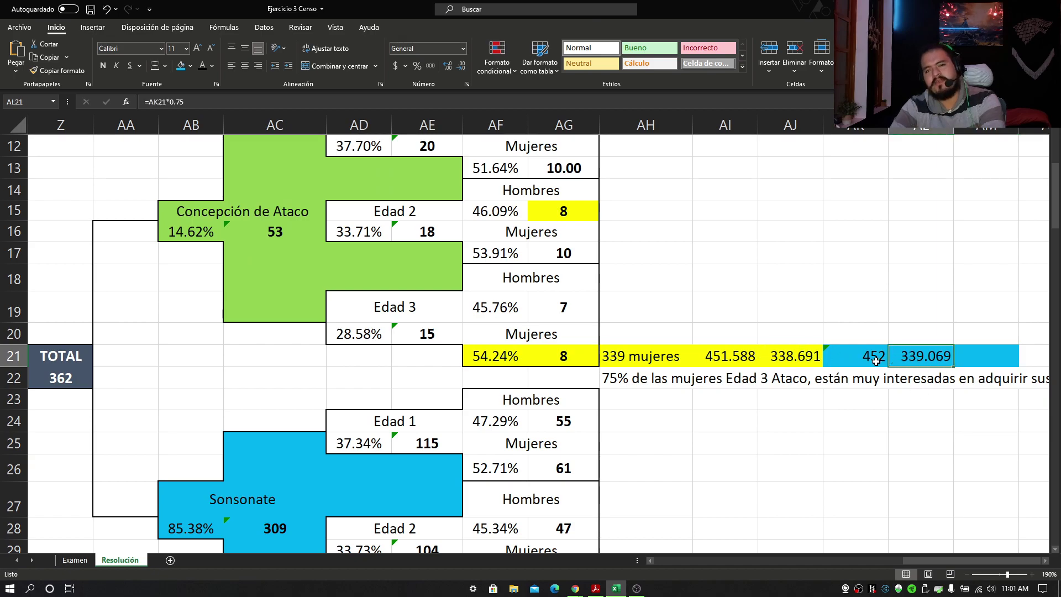